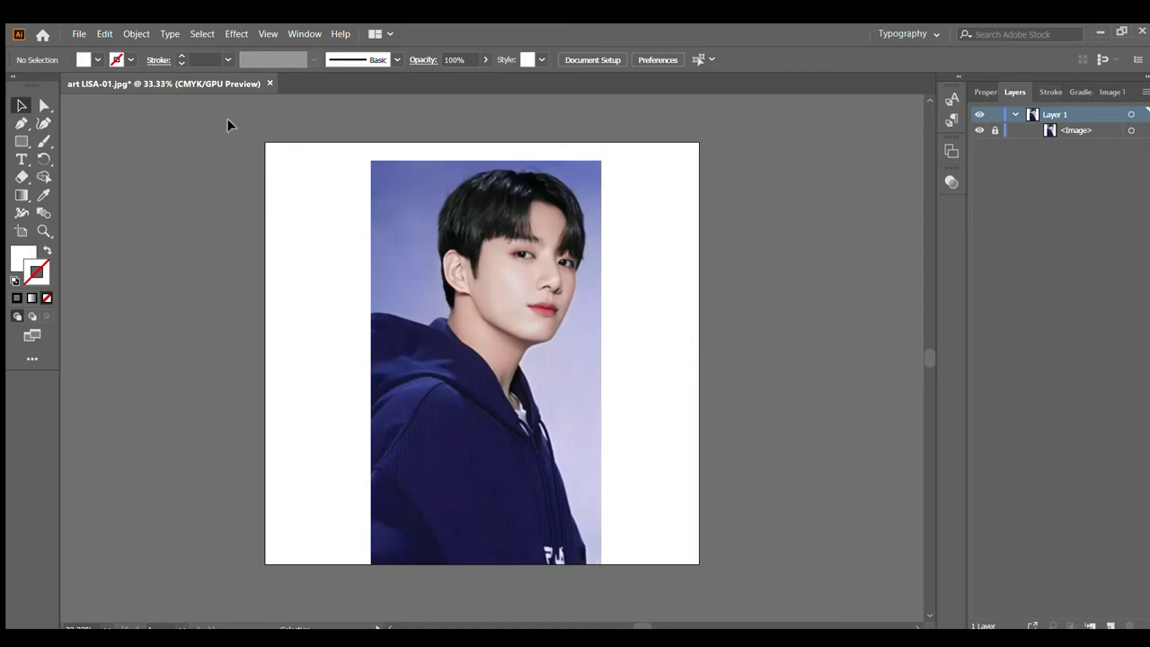
Step: Undo an accidental path, then start a Pen path from the hair parting along the strand edge
scroll(528, 280, up, 4)
scroll(585, 278, up, 1)
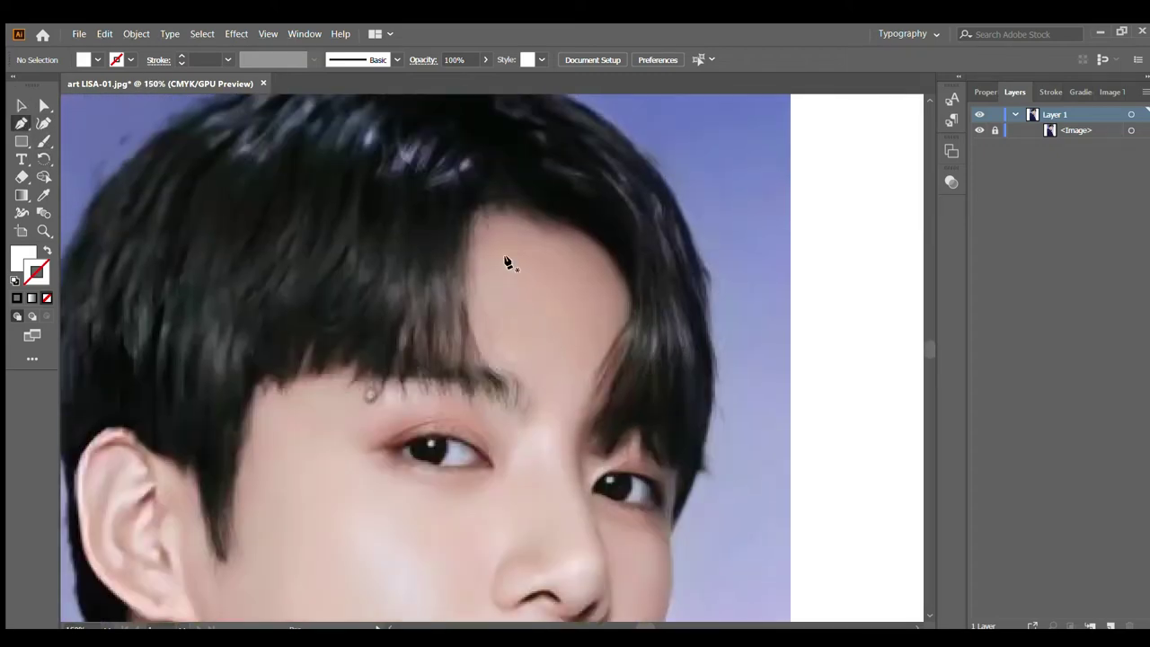
scroll(567, 461, down, 1)
scroll(629, 485, down, 1)
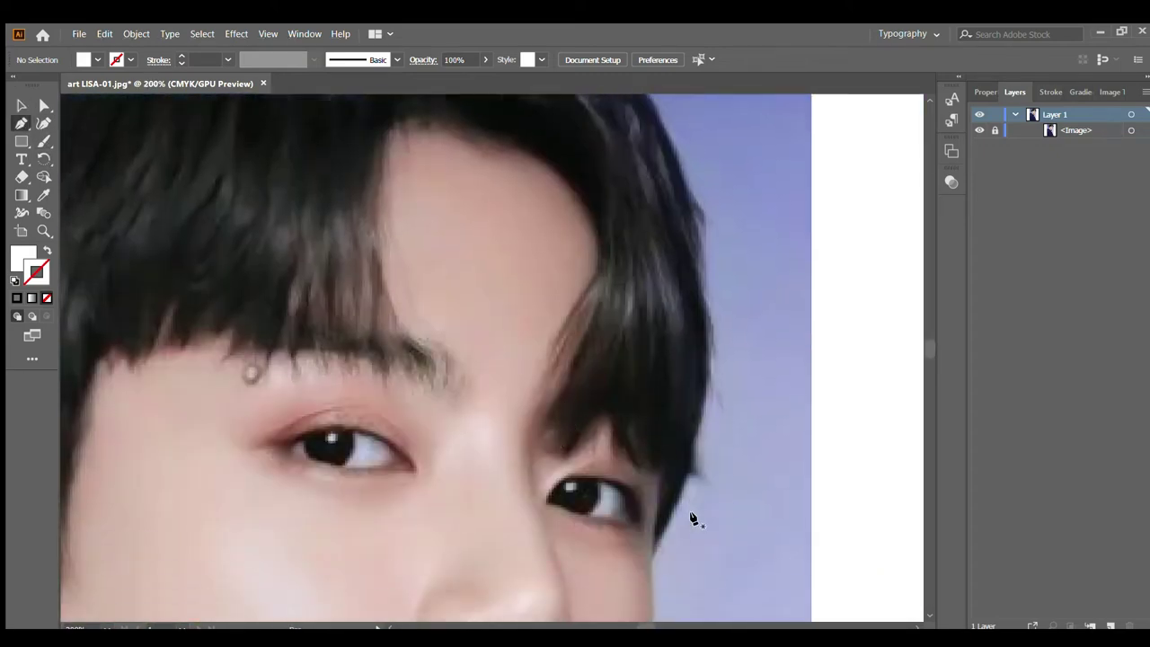
scroll(652, 487, down, 2)
drag(592, 216, 585, 222)
key(ctrl+z)
scroll(500, 216, up, 4)
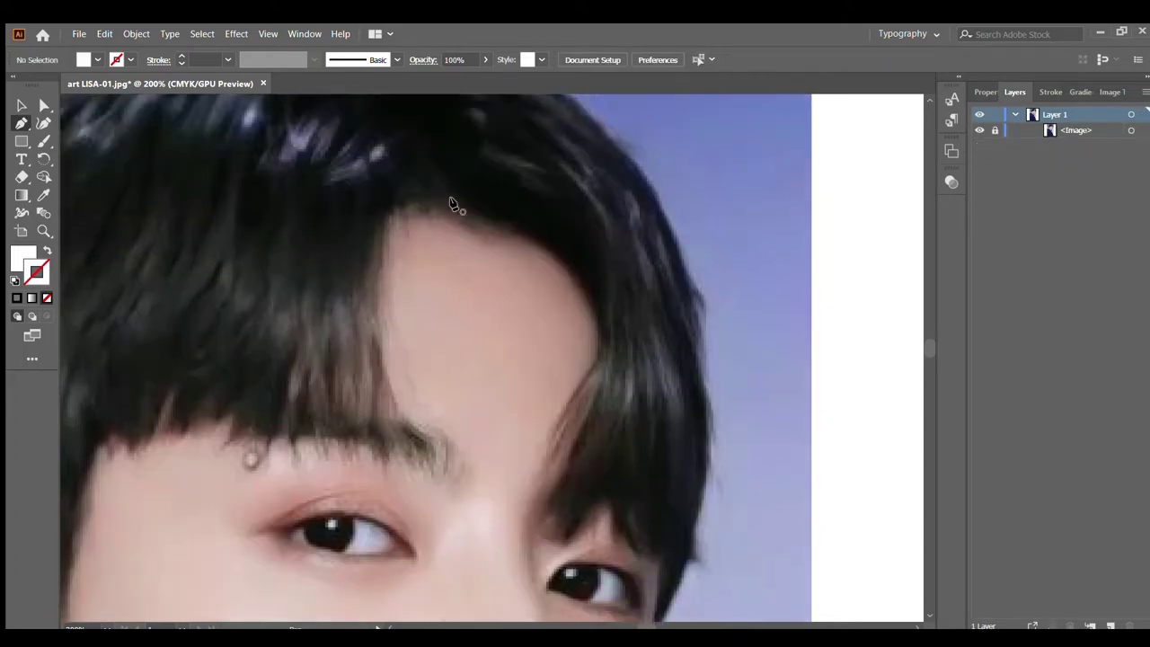
click(454, 203)
drag(564, 262, 567, 263)
click(583, 280)
drag(600, 324, 600, 349)
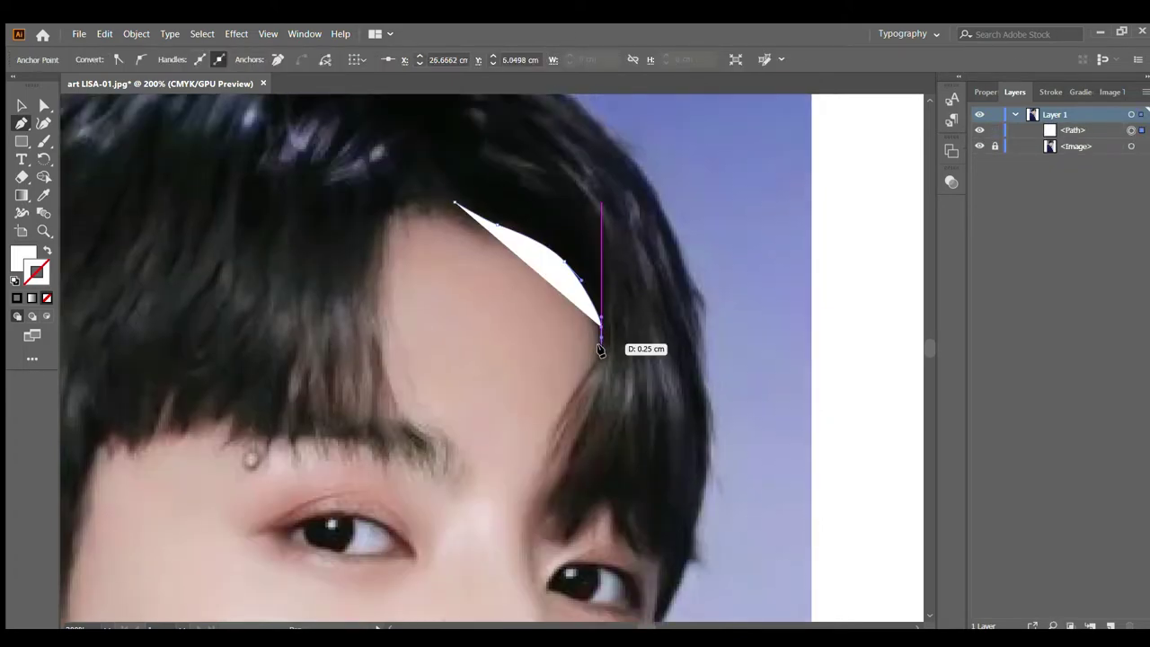
Step: Swap the path to a white outline and curve it down to the strand's tip
key(shift+x)
key(ctrl+equal)
scroll(498, 478, down, 3)
drag(497, 373, 560, 257)
scroll(509, 390, down, 3)
drag(461, 378, 570, 185)
click(483, 391)
drag(518, 384, 530, 445)
Step: Trace the zig-zag fringe strand tips and hook the path down the lower hair edge
click(593, 353)
drag(647, 437, 676, 470)
click(691, 450)
click(710, 481)
scroll(719, 440, down, 3)
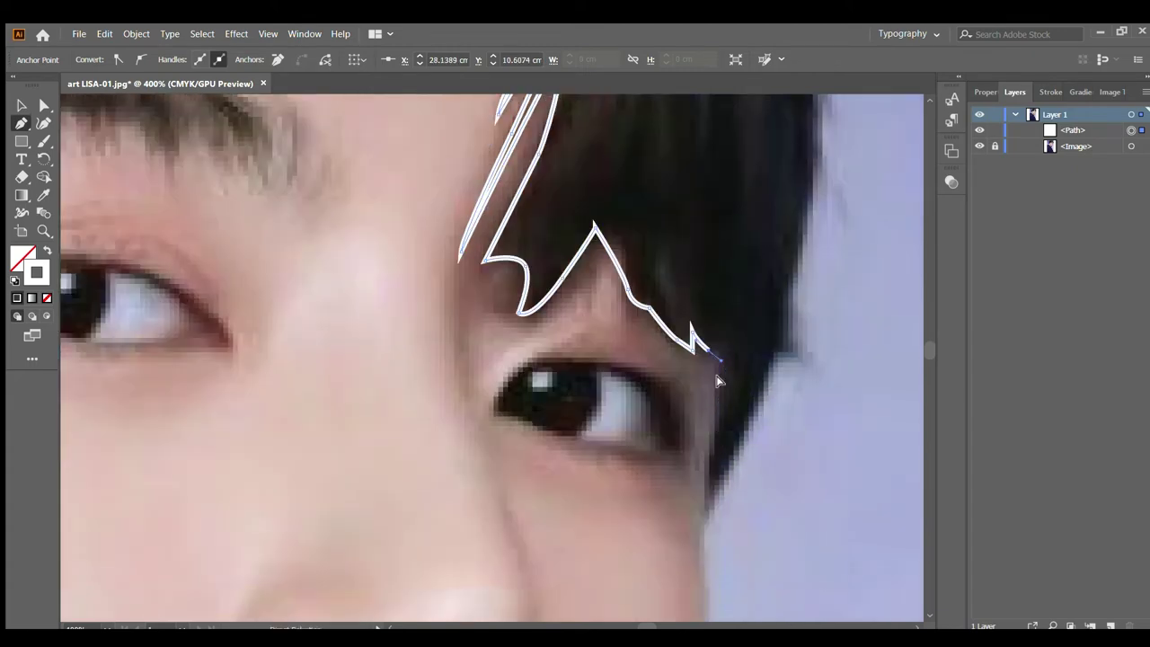
click(703, 520)
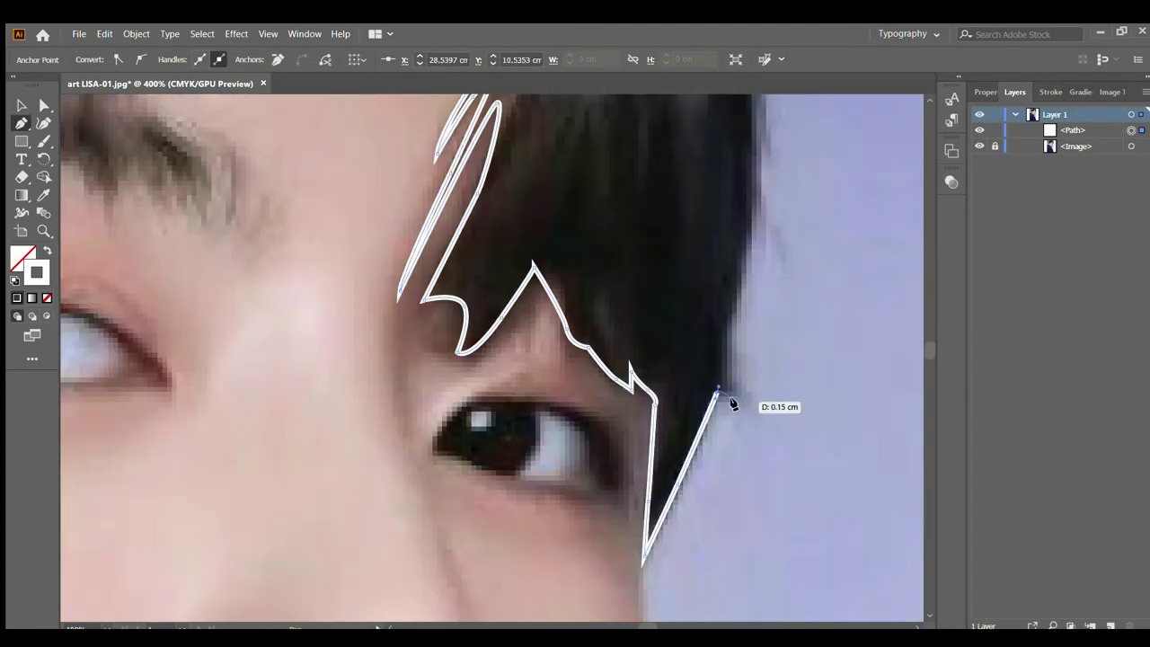
scroll(733, 404, up, 4)
drag(752, 390, 773, 430)
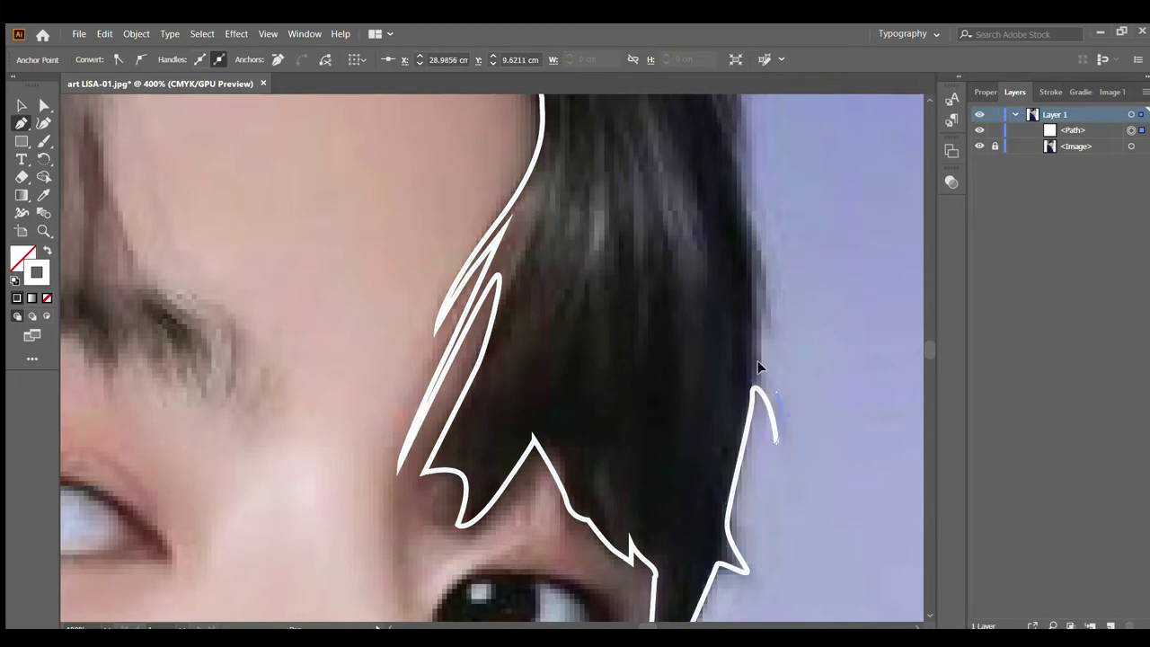
key(ctrl+0)
Step: Dim the reference photo to 50% opacity and lock it with Ctrl+2
key(5)
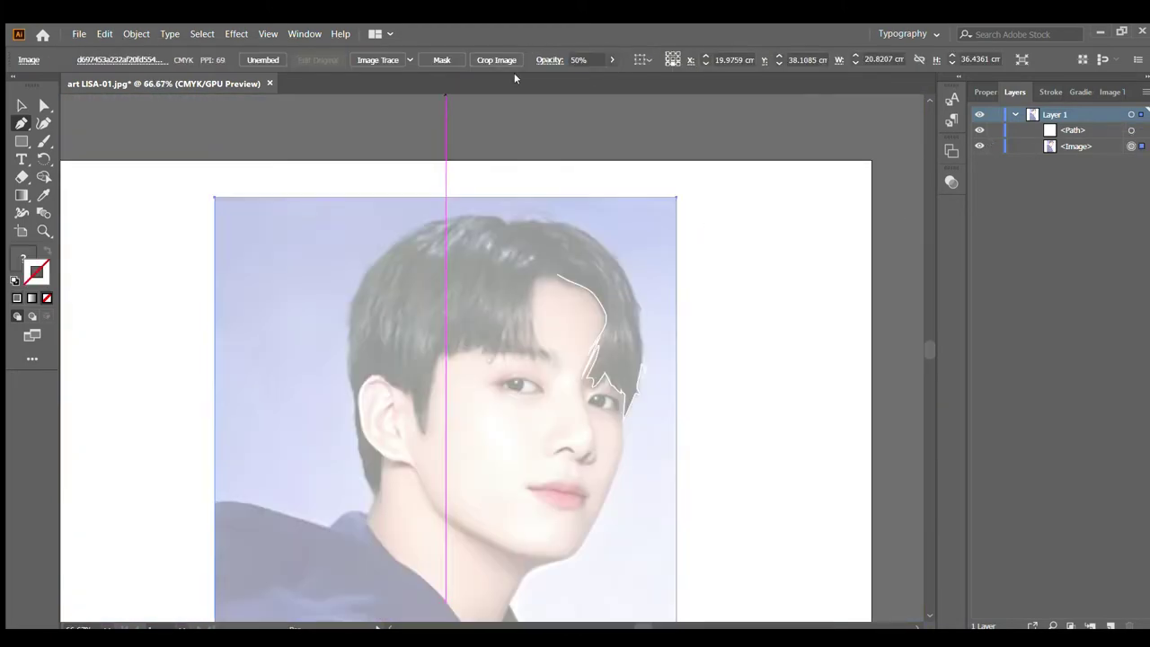
key(ctrl+2)
scroll(599, 341, up, 5)
drag(759, 436, 766, 431)
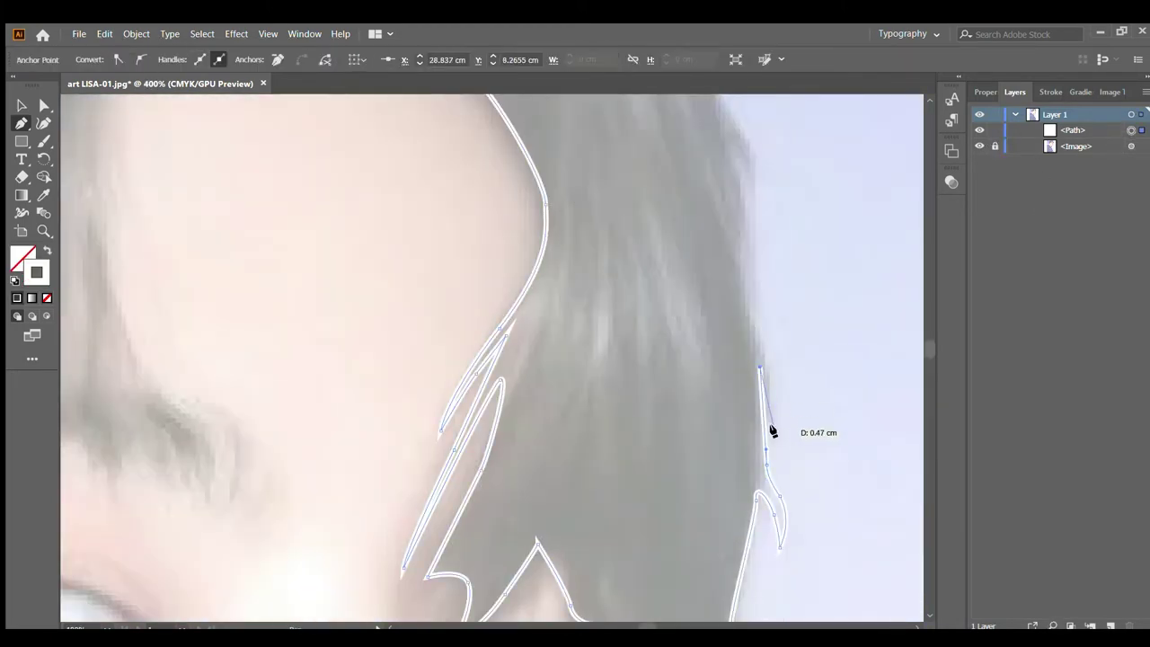
scroll(756, 332, up, 1)
Step: Extend the hair outline up the right hair edge toward the crown
click(749, 300)
mouse_move(735, 192)
mouse_down()
mouse_move(747, 207)
mouse_move(681, 165)
mouse_up()
scroll(742, 177, up, 3)
scroll(681, 165, up, 3)
scroll(635, 250, up, 1)
click(585, 231)
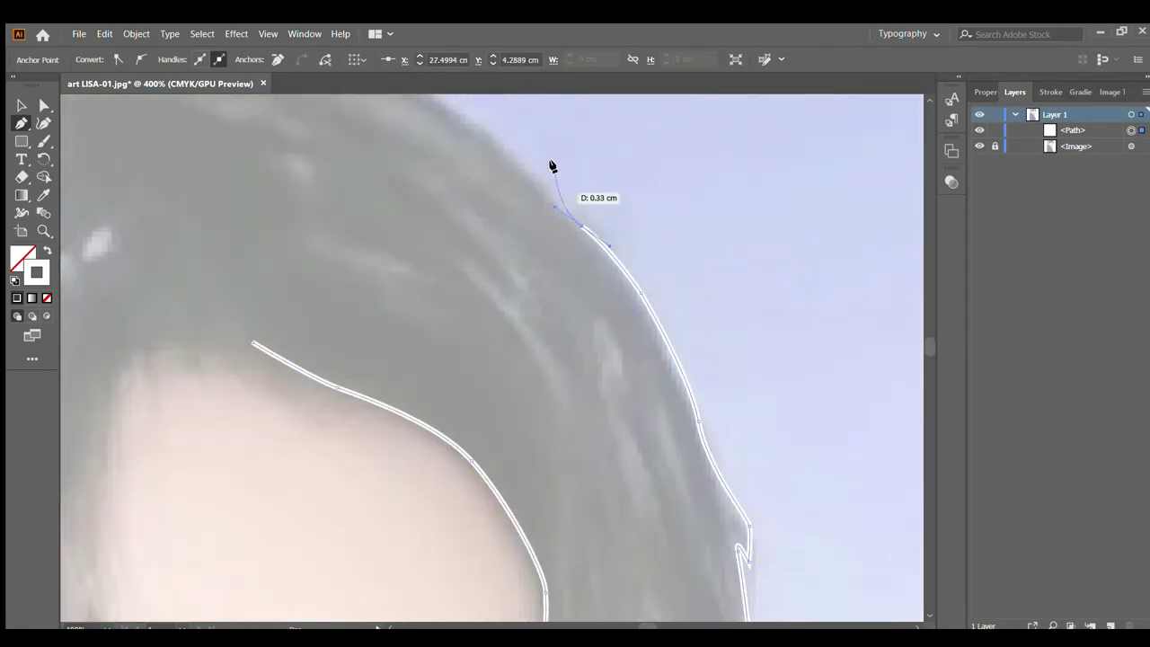
scroll(550, 164, up, 3)
click(465, 237)
scroll(278, 149, down, 3)
scroll(683, 249, up, 3)
Step: Place anchors leftward along the top of the head
click(563, 194)
click(527, 173)
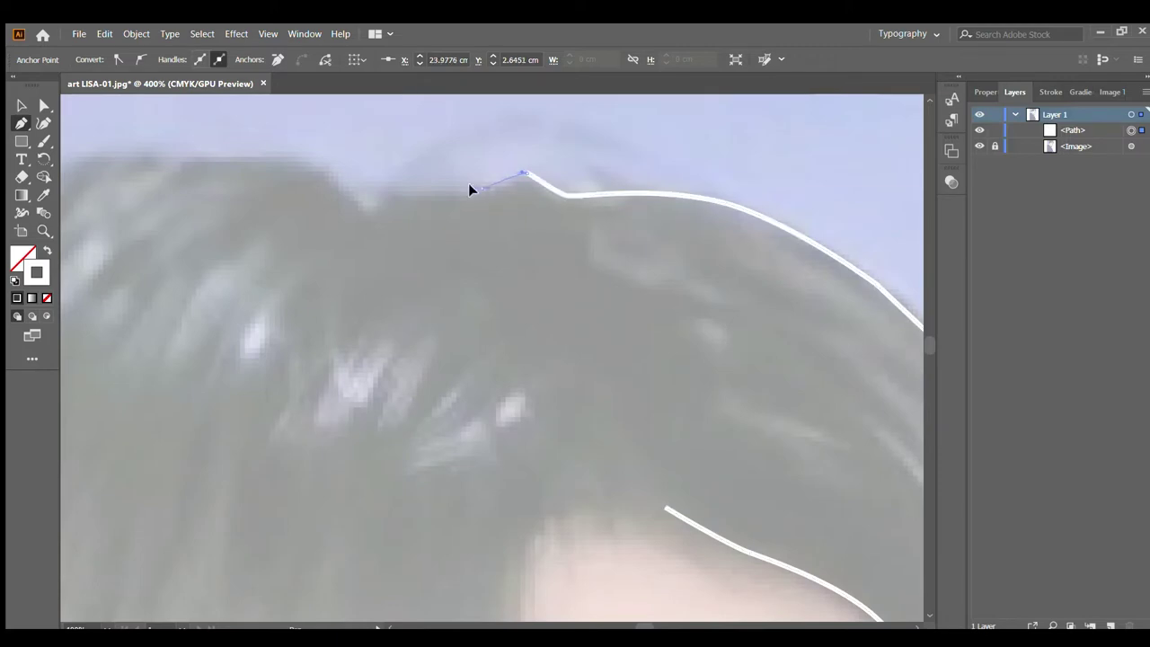
click(389, 189)
click(365, 206)
scroll(317, 162, down, 1)
click(740, 194)
click(589, 191)
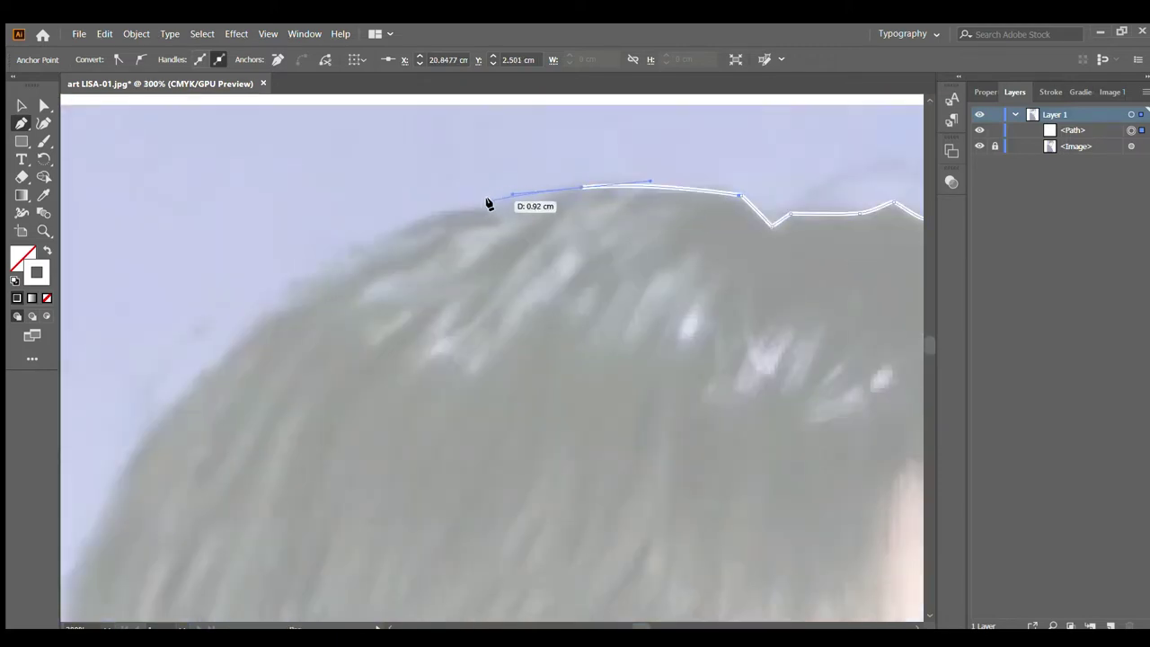
click(488, 200)
click(423, 218)
scroll(356, 257, down, 1)
Step: Continue the outline down the left side of the hair past the ear
click(347, 260)
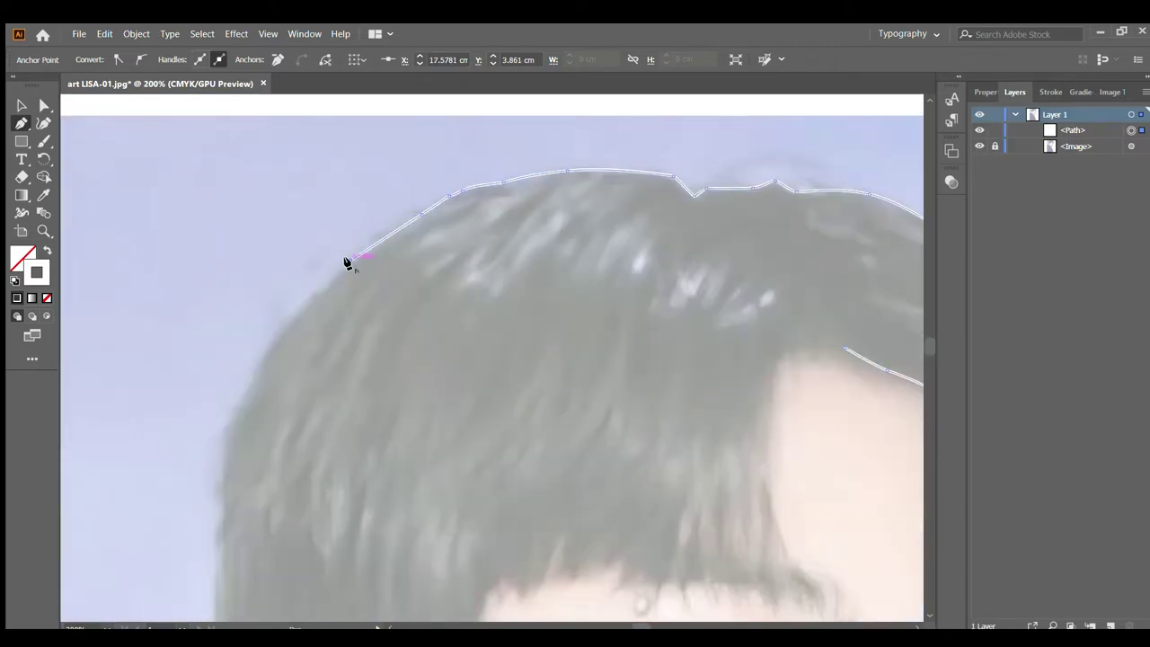
click(287, 321)
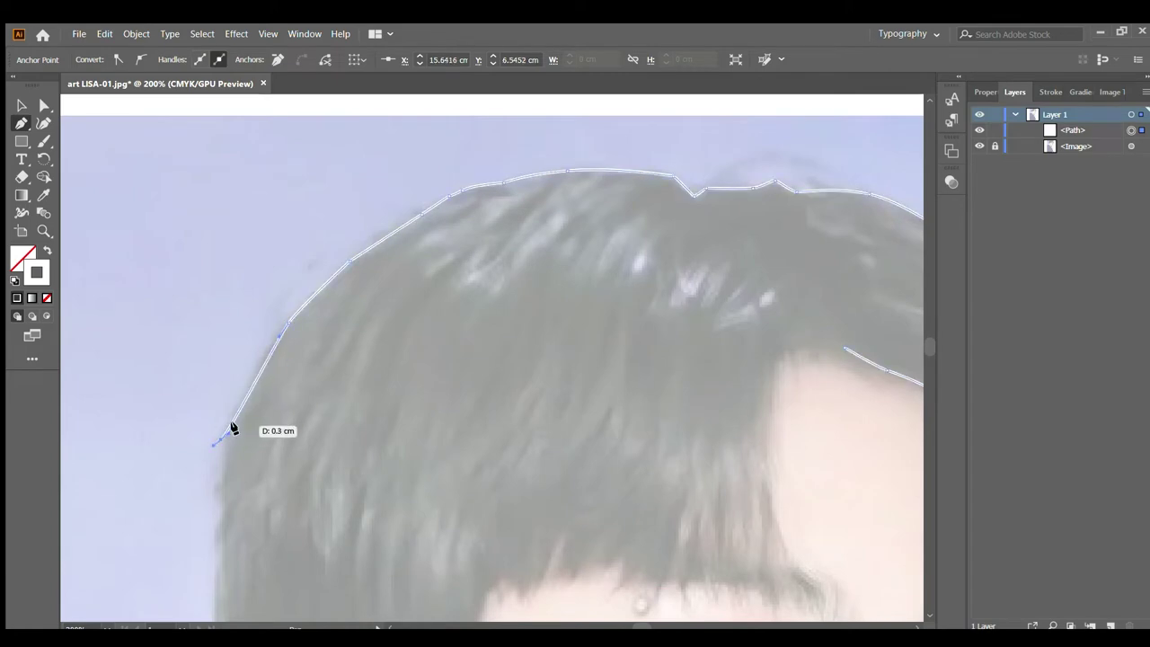
click(231, 429)
click(223, 487)
scroll(223, 489, up, 1)
click(241, 382)
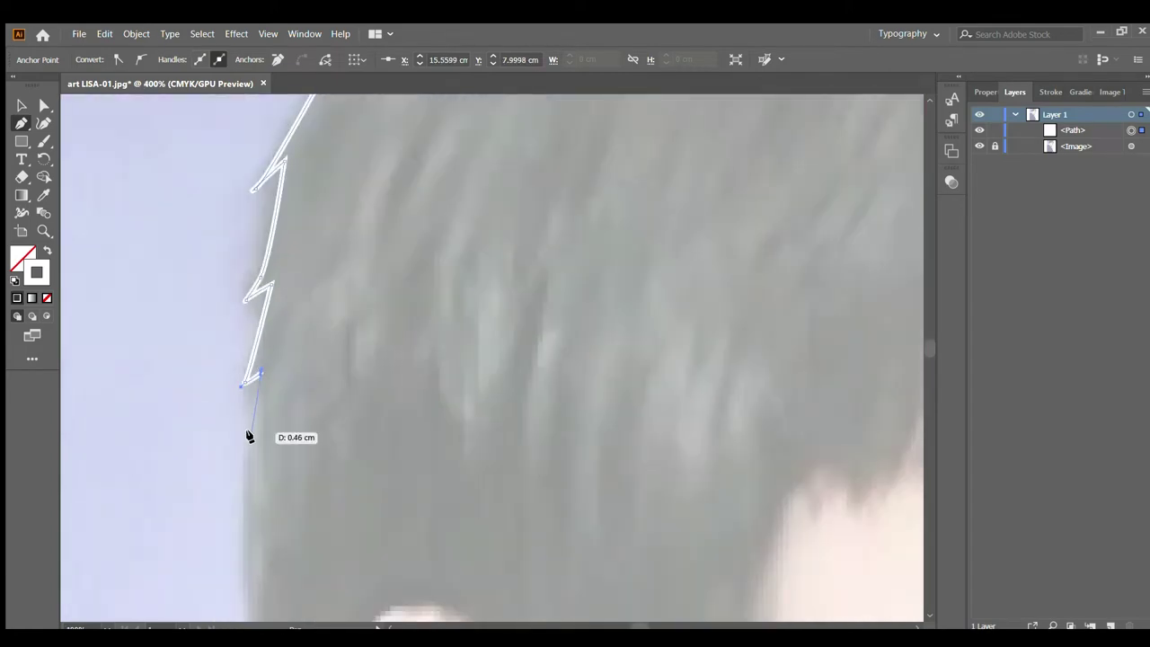
scroll(246, 454, down, 1)
click(244, 457)
scroll(278, 525, down, 1)
scroll(282, 532, down, 1)
click(286, 508)
scroll(282, 472, down, 1)
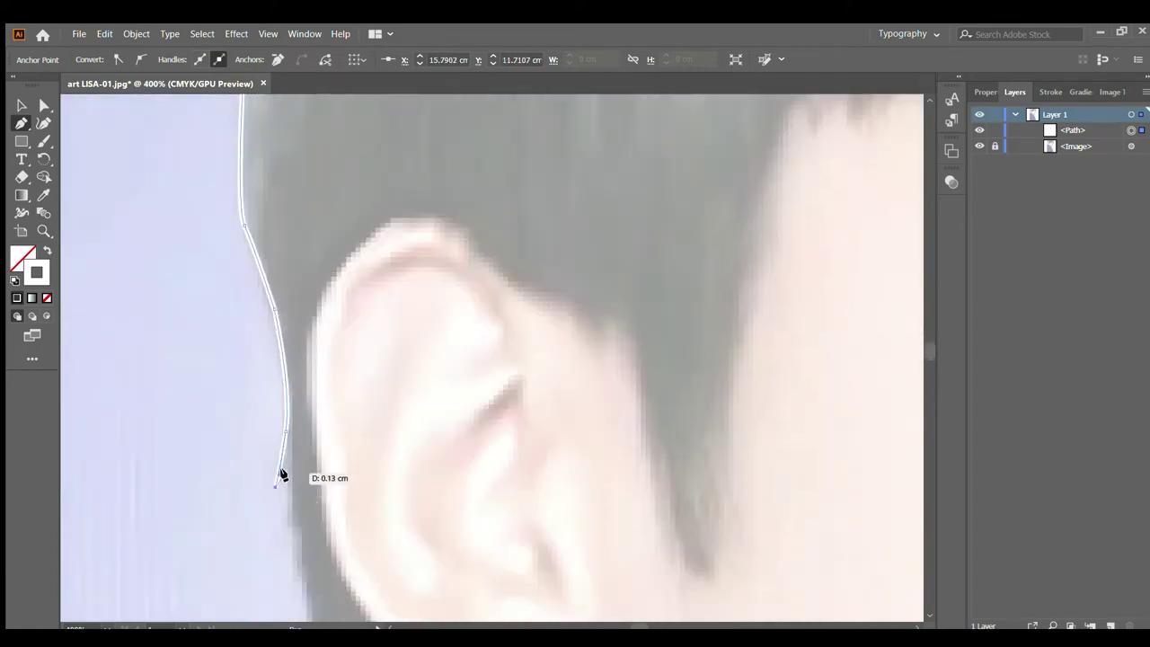
scroll(288, 462, down, 1)
scroll(308, 444, down, 1)
Step: Trace down the neck edge, then back up along the ear to its top
click(309, 438)
click(331, 486)
scroll(333, 481, down, 1)
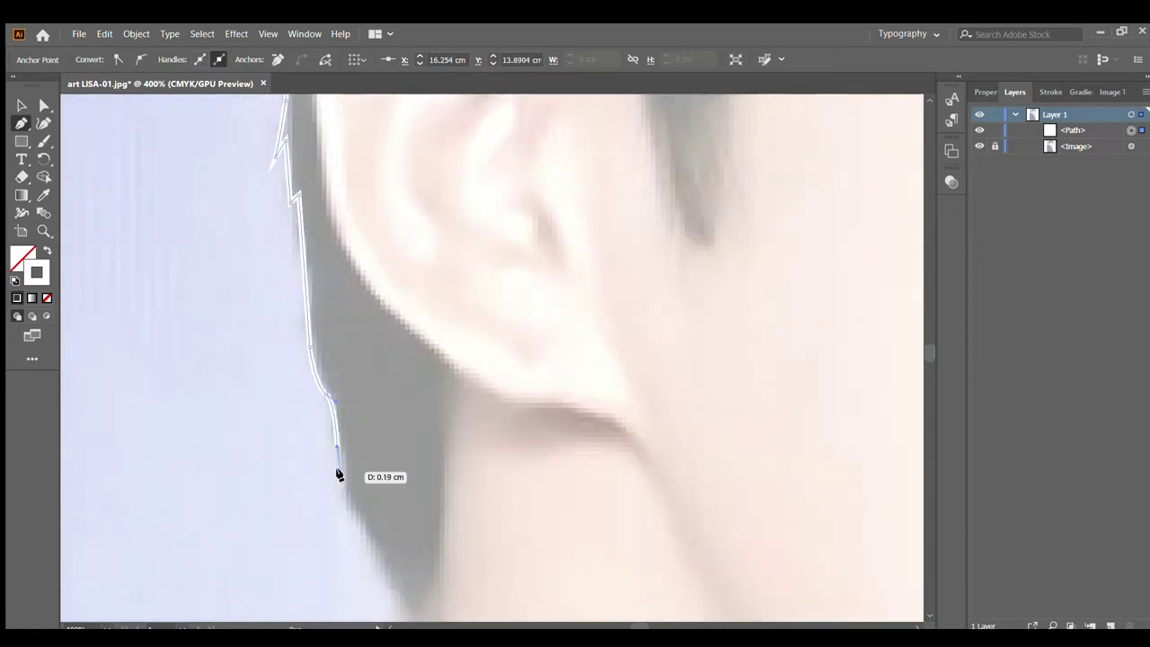
scroll(377, 499, down, 1)
click(413, 547)
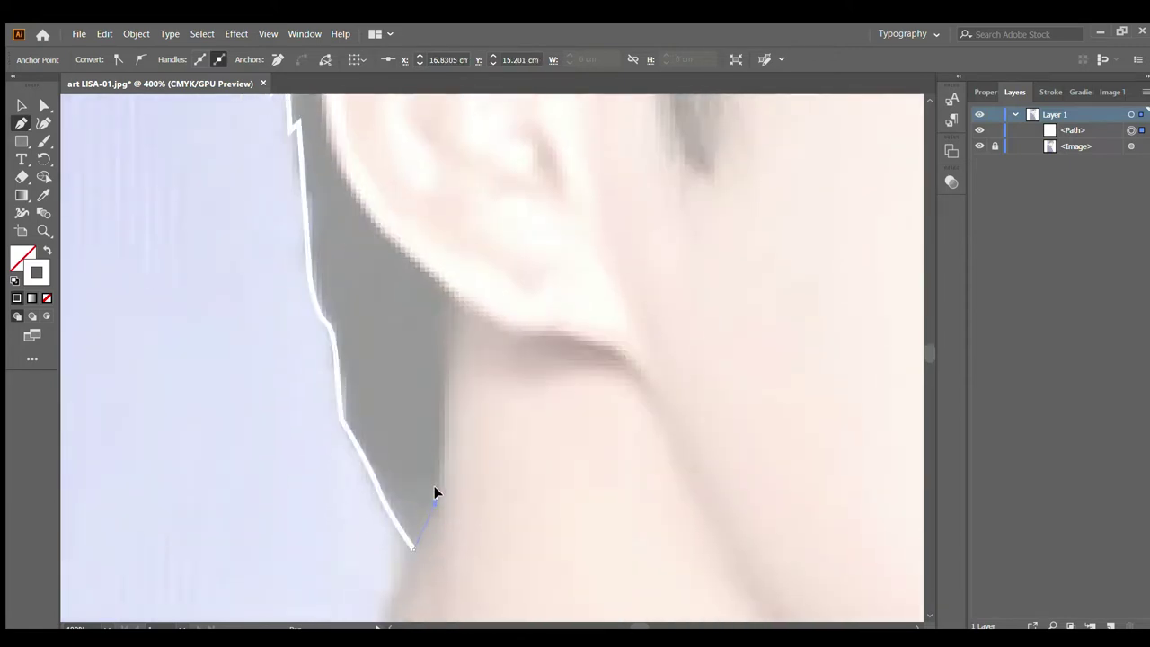
click(441, 298)
scroll(405, 319, up, 1)
click(349, 301)
scroll(320, 279, up, 1)
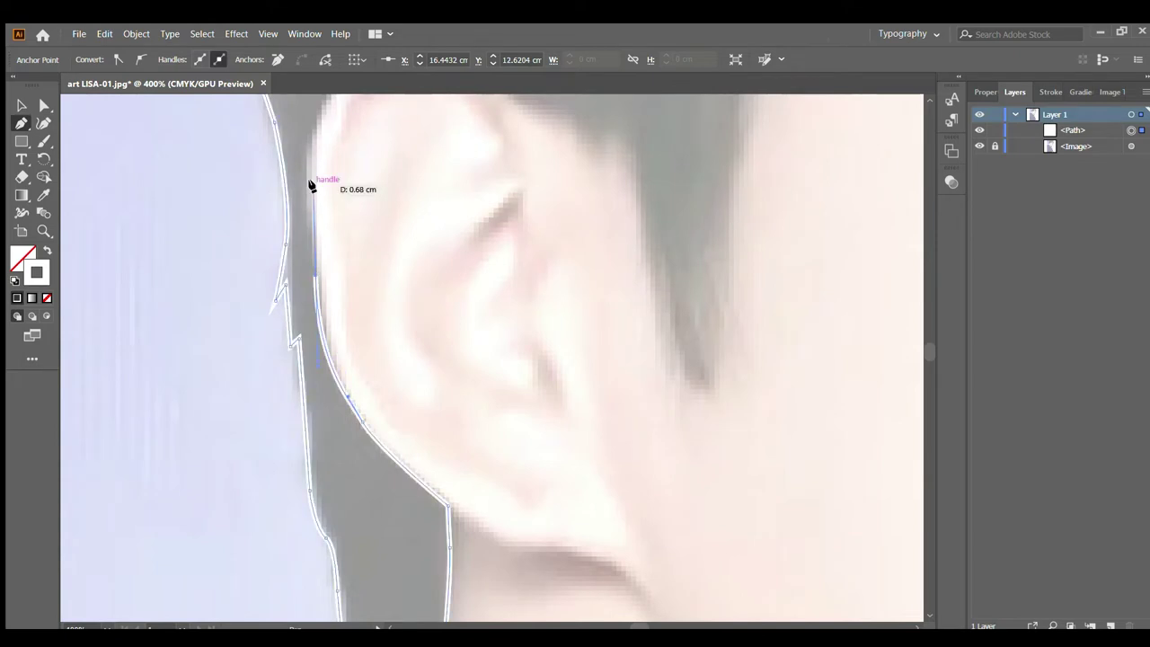
click(308, 180)
scroll(304, 202, up, 1)
scroll(346, 173, up, 1)
Step: Trace over the ear, adding a spike, the sideburn curve and an anchor above the ear
click(385, 147)
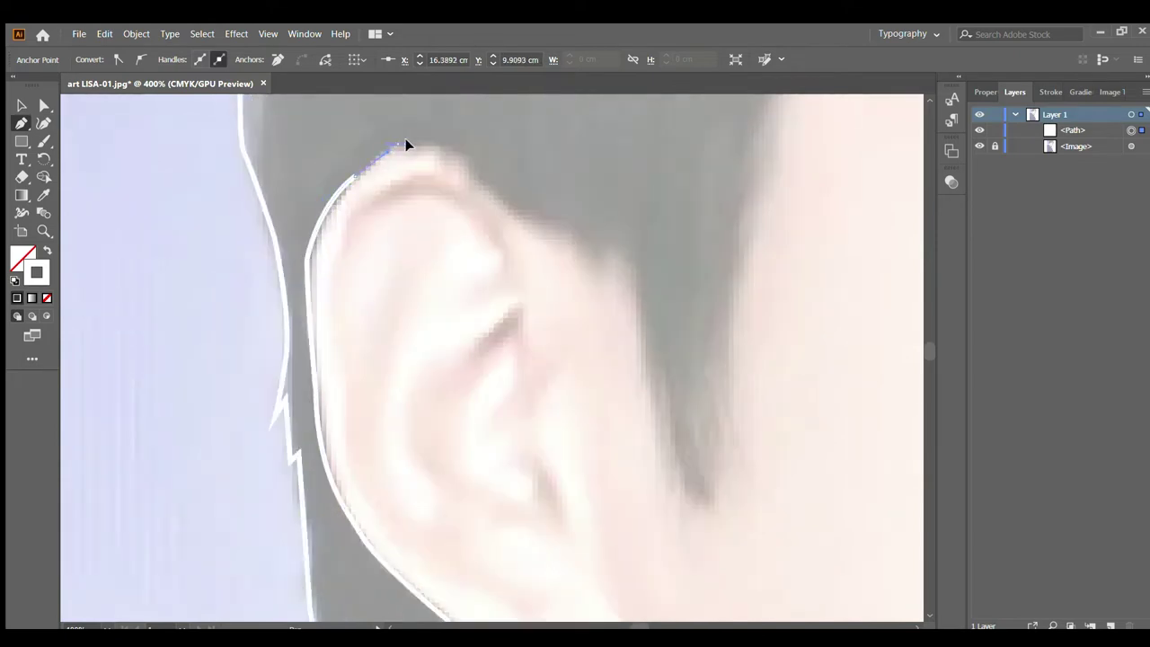
click(487, 186)
click(510, 215)
mouse_move(578, 256)
mouse_down()
mouse_move(614, 300)
mouse_move(604, 269)
mouse_up()
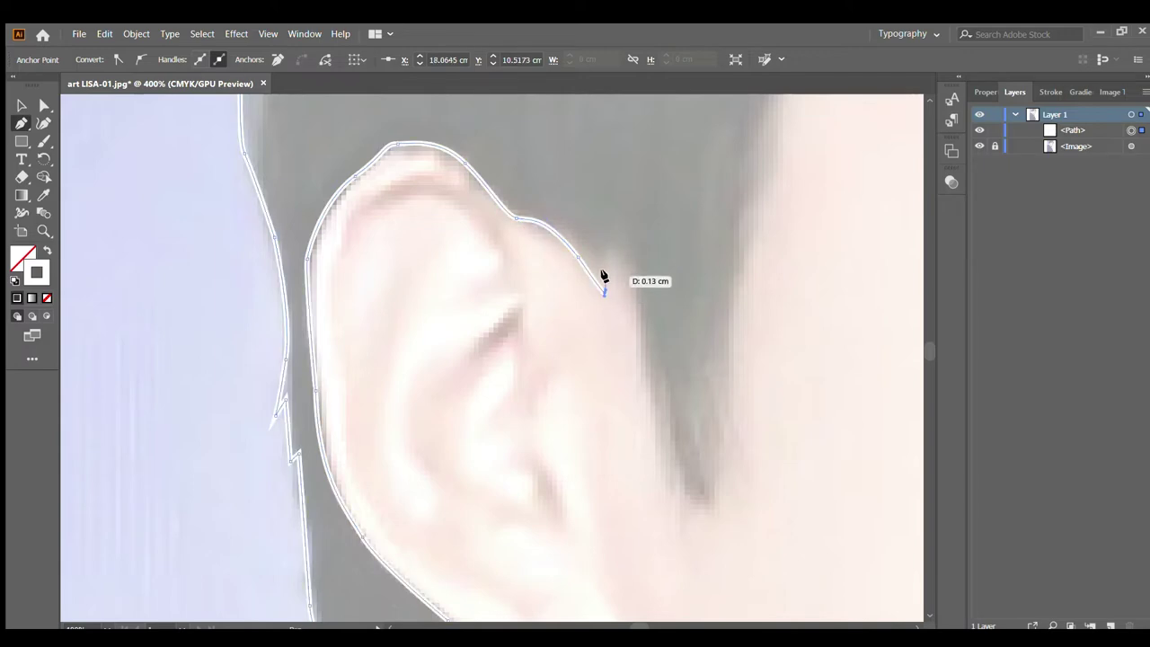
click(630, 285)
mouse_move(666, 473)
mouse_down()
mouse_move(677, 494)
mouse_move(712, 472)
mouse_up()
click(657, 409)
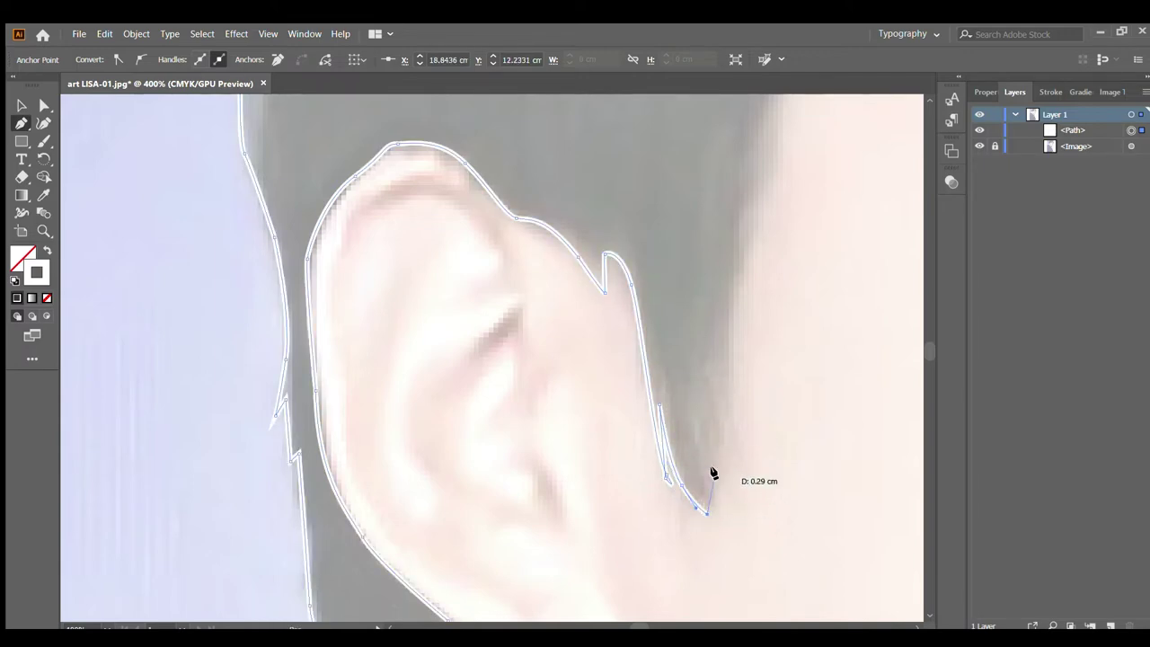
click(743, 235)
Step: Outline two hair spikes along the fringe starting from the hairline
key(ctrl+minus)
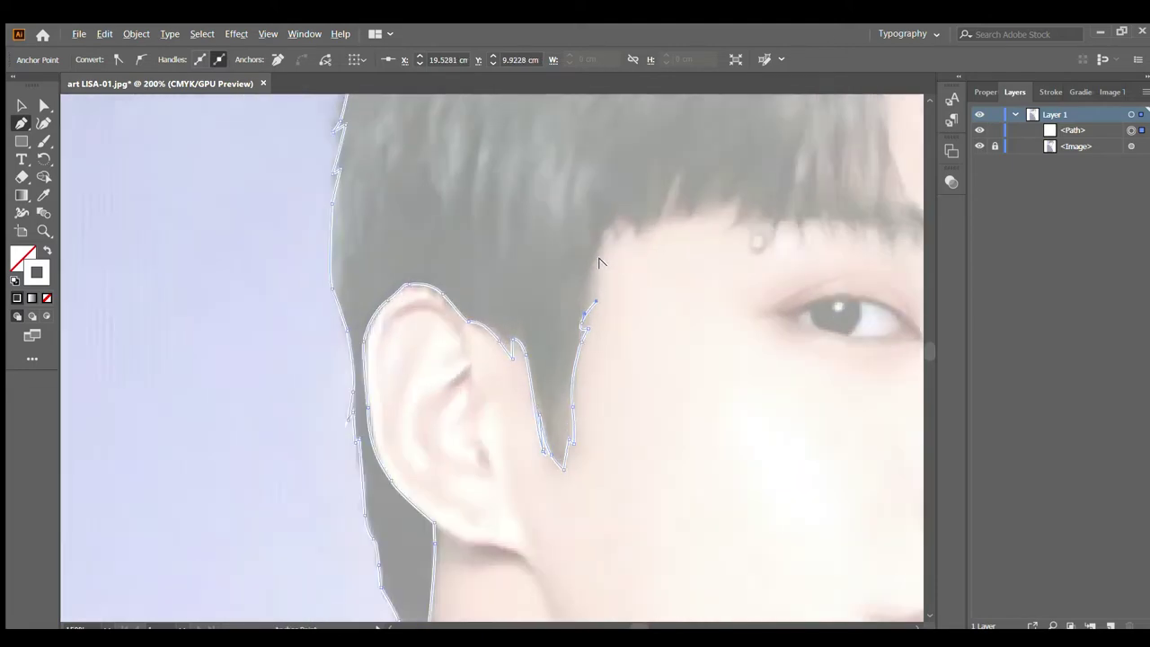
click(611, 214)
click(651, 225)
click(687, 203)
click(717, 126)
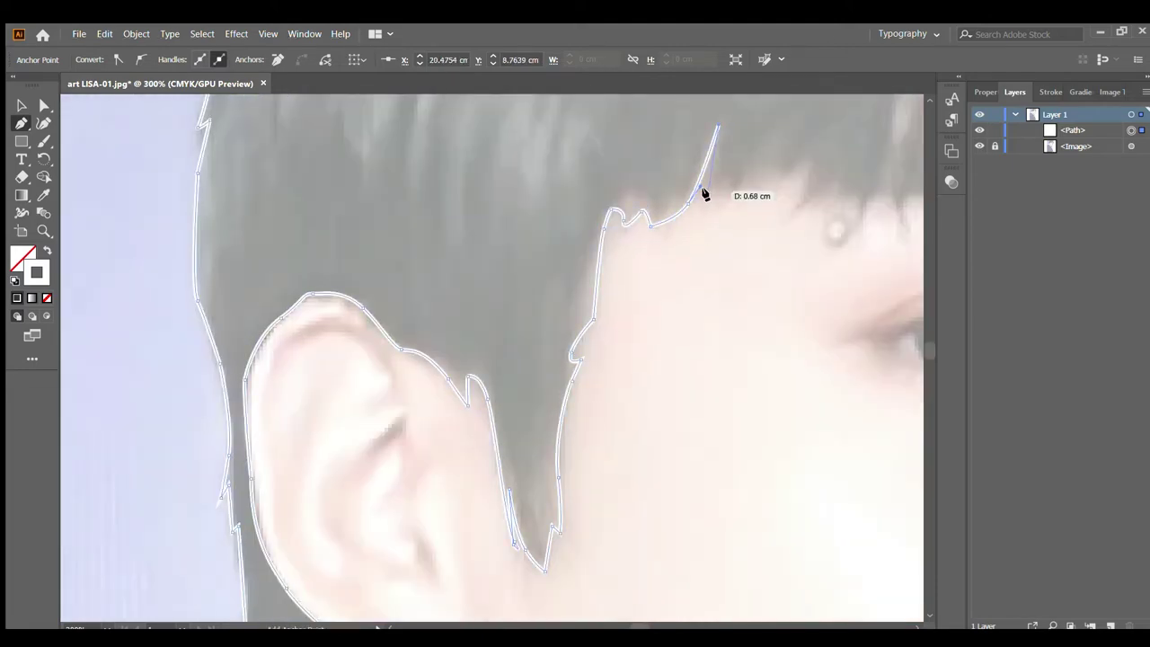
click(703, 196)
click(765, 155)
click(761, 196)
click(779, 186)
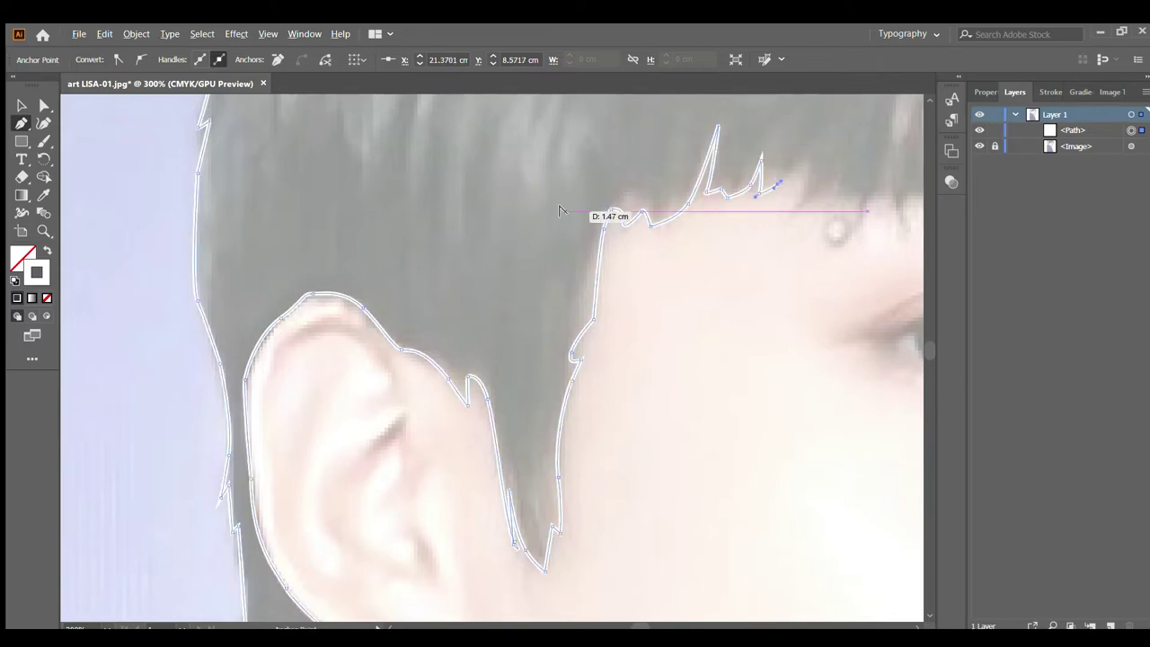
Step: Anchor the spike tip, smooth the curve between spikes, and add more fringe spikes
key(ctrl+plus)
click(673, 189)
drag(659, 259, 672, 249)
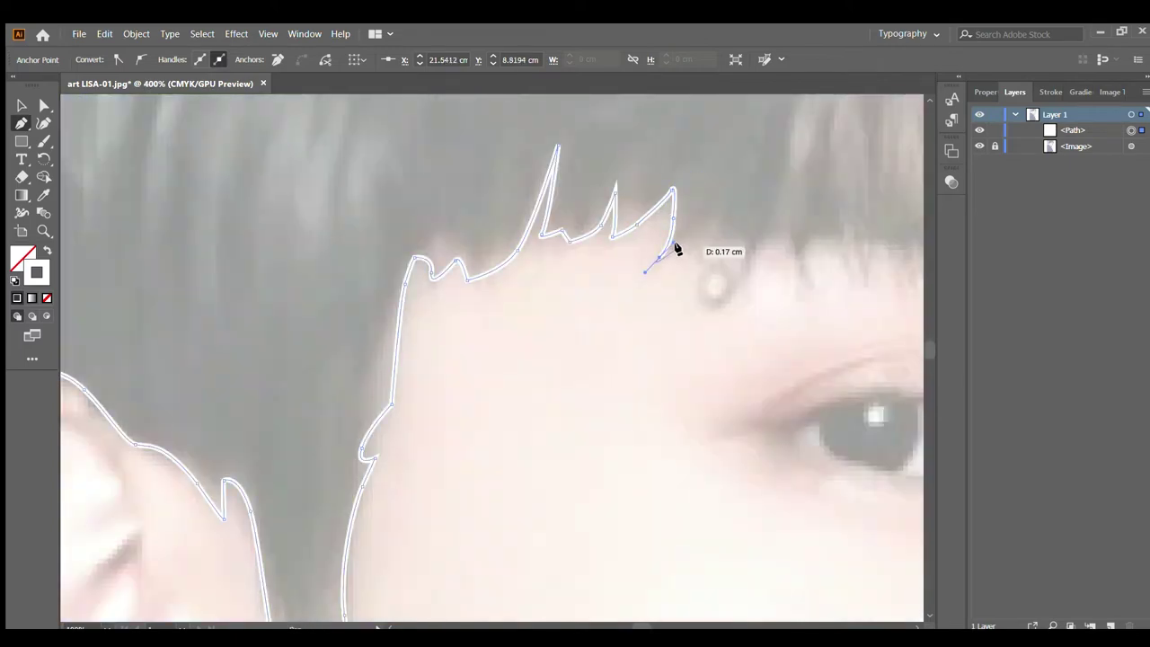
click(719, 215)
click(741, 270)
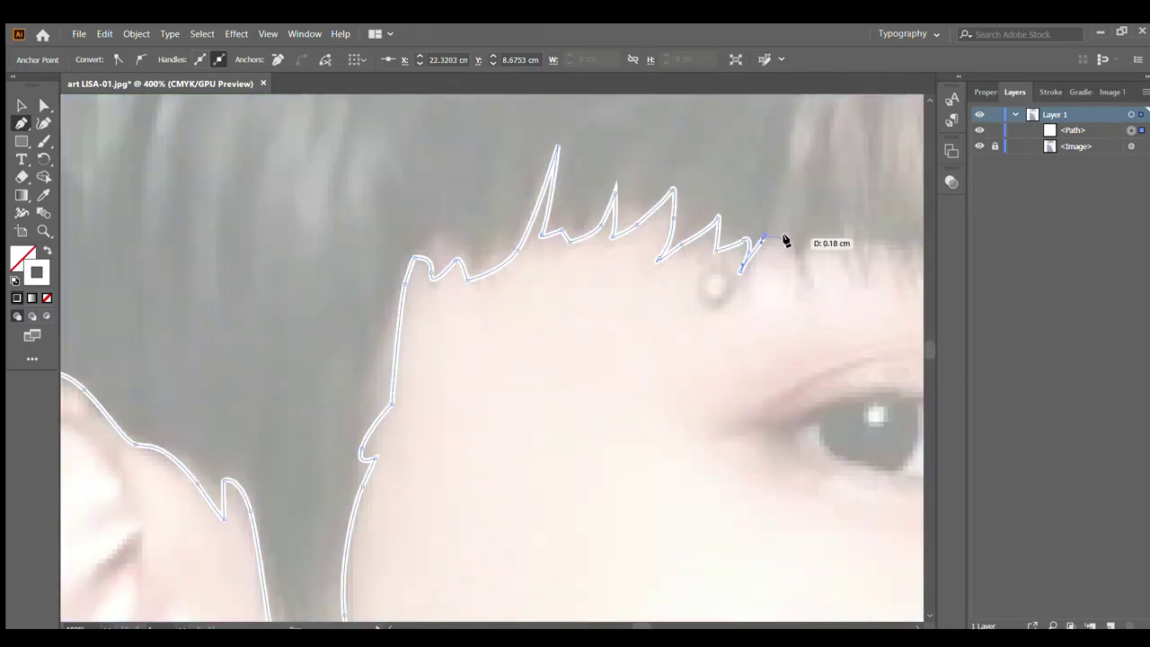
click(807, 291)
key(ctrl+minus)
Step: Add spiky strands above the brow and finish with a smooth point at the hairline top
click(528, 229)
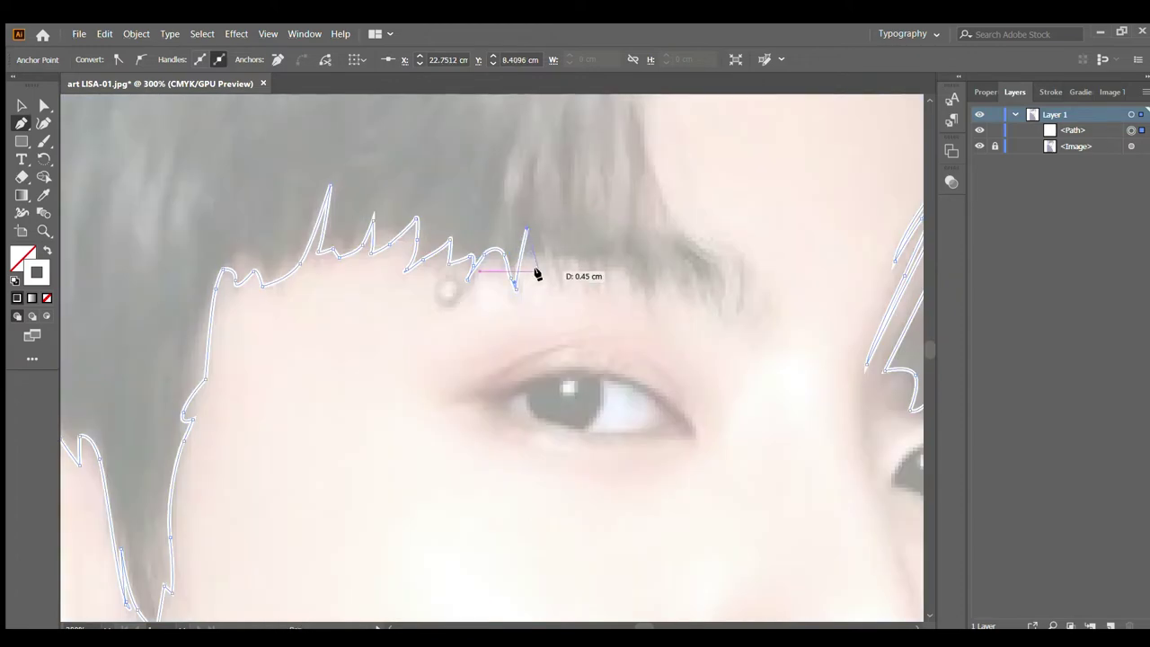
click(561, 236)
click(573, 293)
click(586, 232)
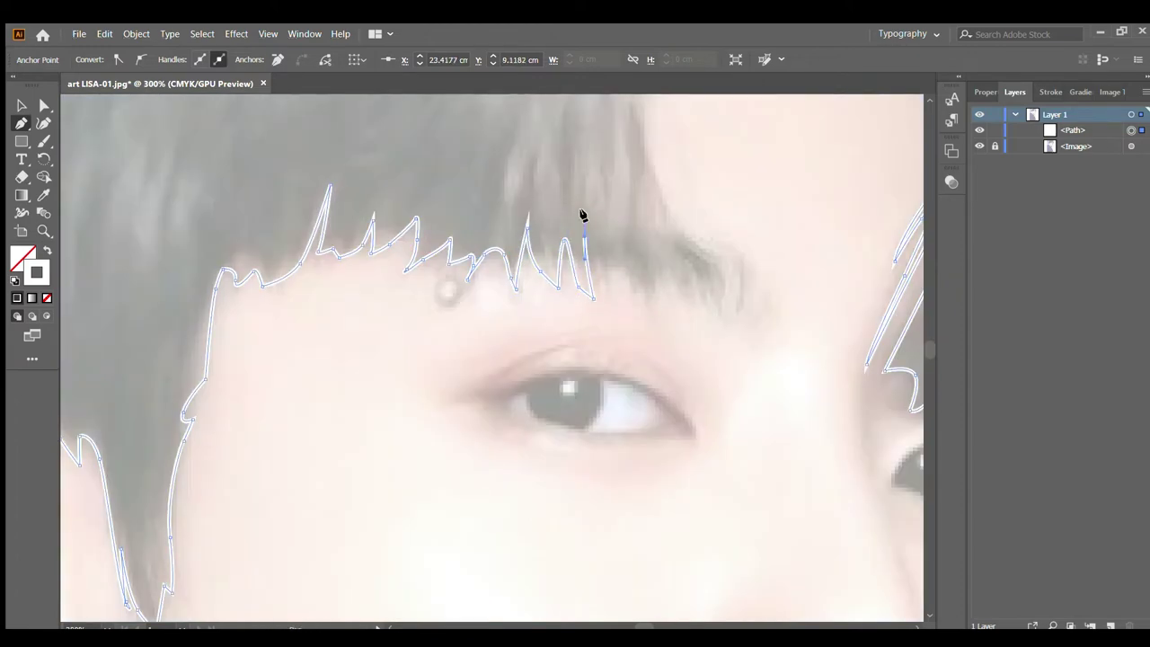
click(601, 297)
click(645, 313)
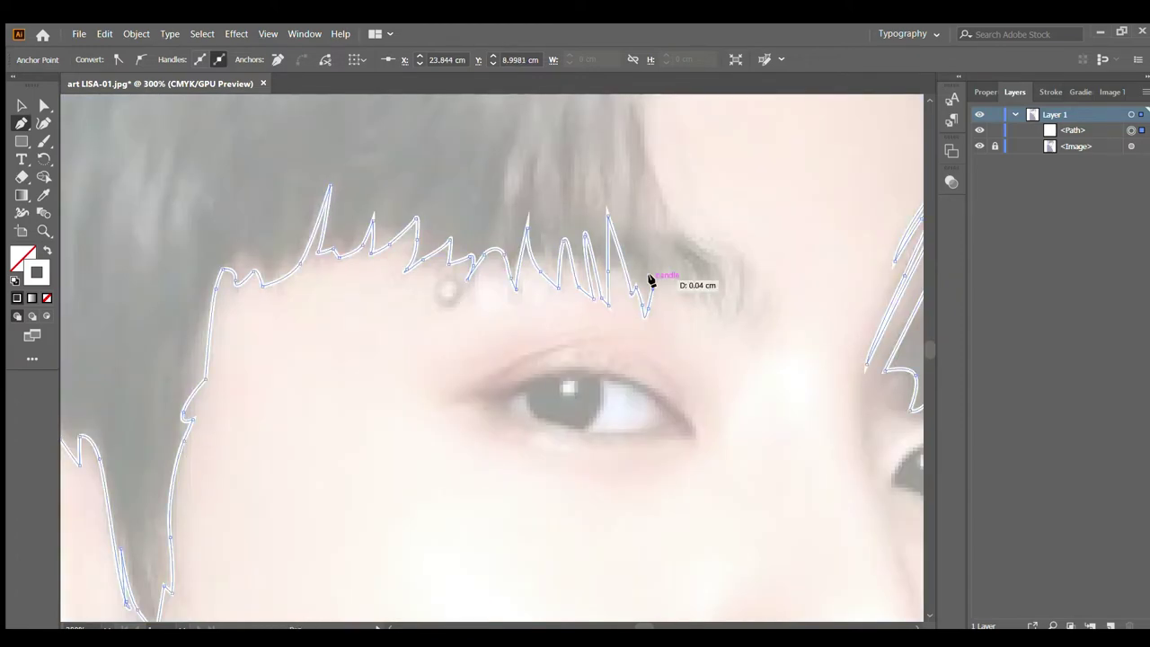
scroll(657, 239, up, 3)
scroll(657, 236, up, 3)
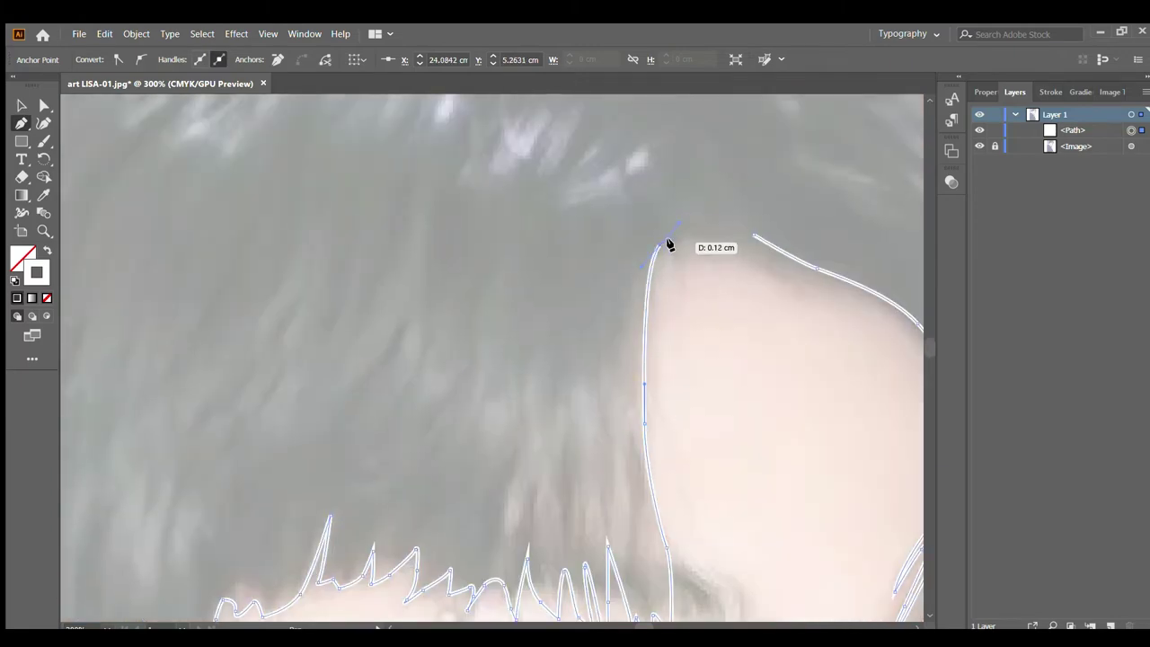
drag(660, 242, 691, 258)
scroll(552, 259, down, 5)
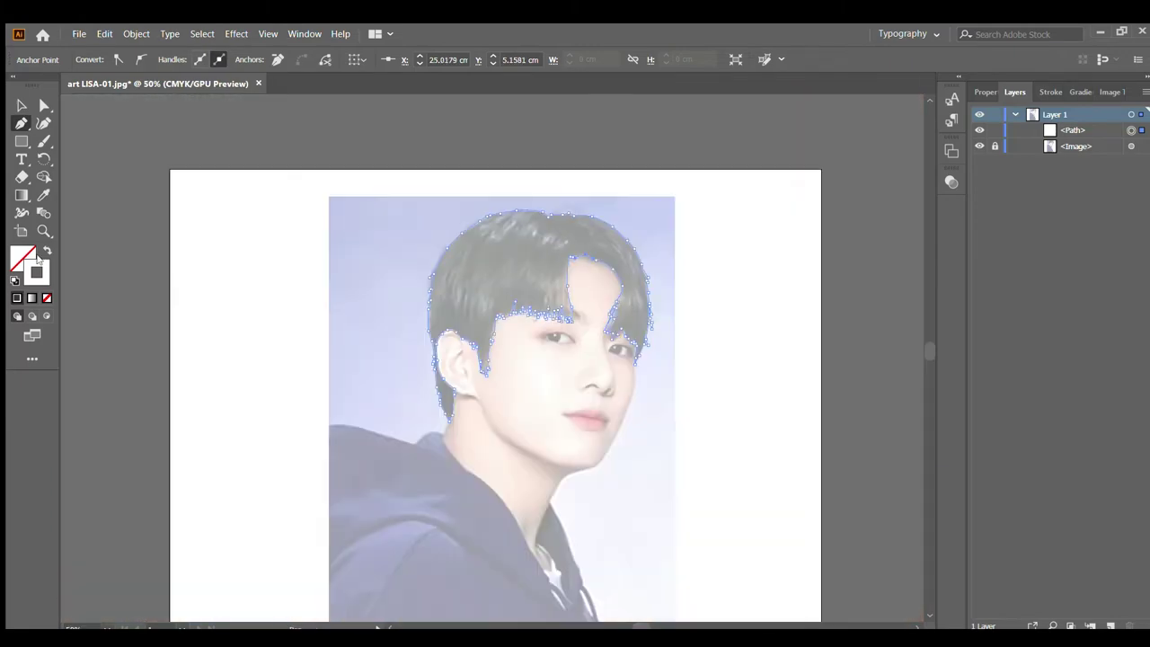
Step: Finish the hair outline path, then deselect it and reselect it to check its shape
key(v)
scroll(627, 259, up, 3)
scroll(591, 274, up, 2)
scroll(591, 274, down, 2)
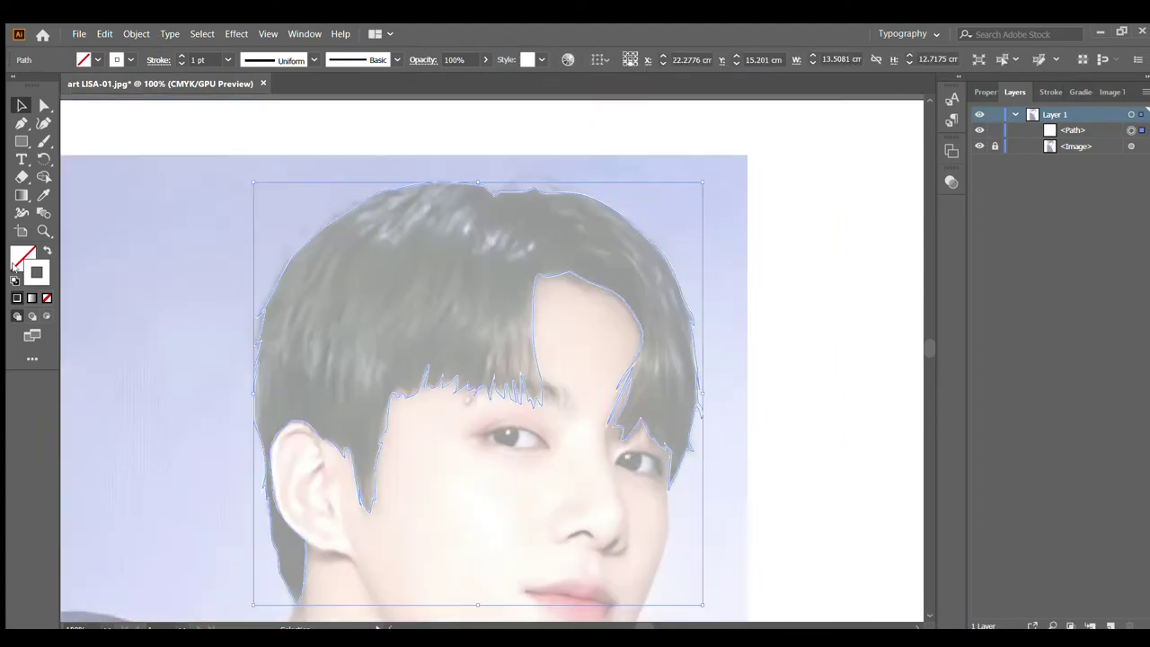
key(ctrl+shift+a)
scroll(478, 333, up, 3)
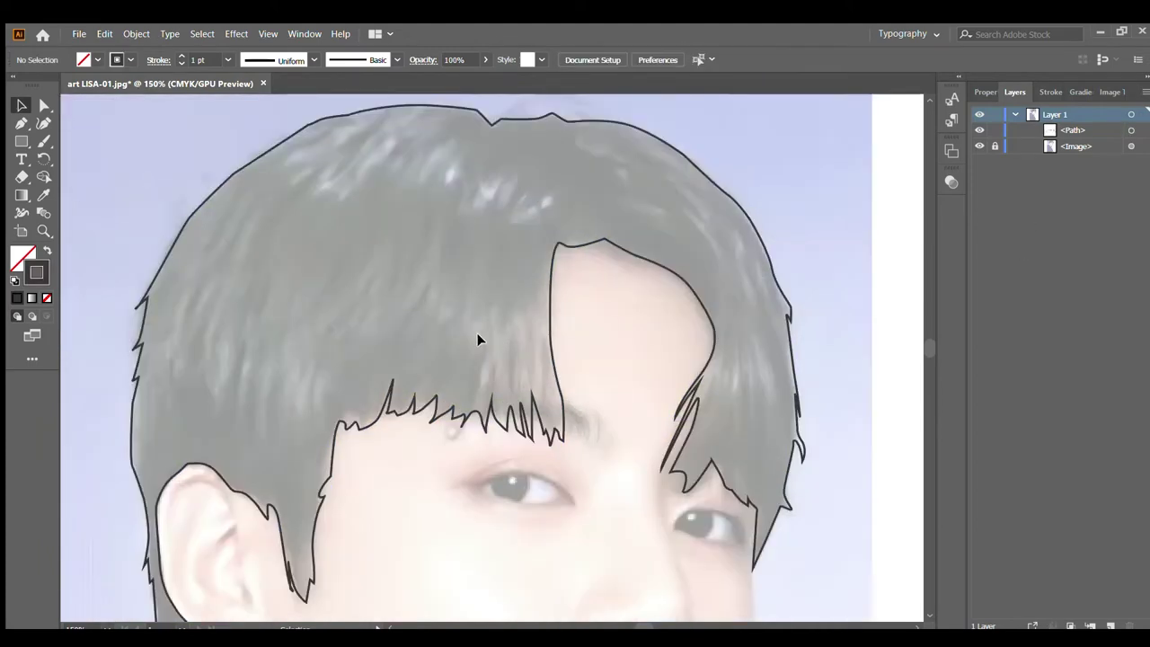
scroll(355, 163, down, 3)
scroll(331, 344, up, 2)
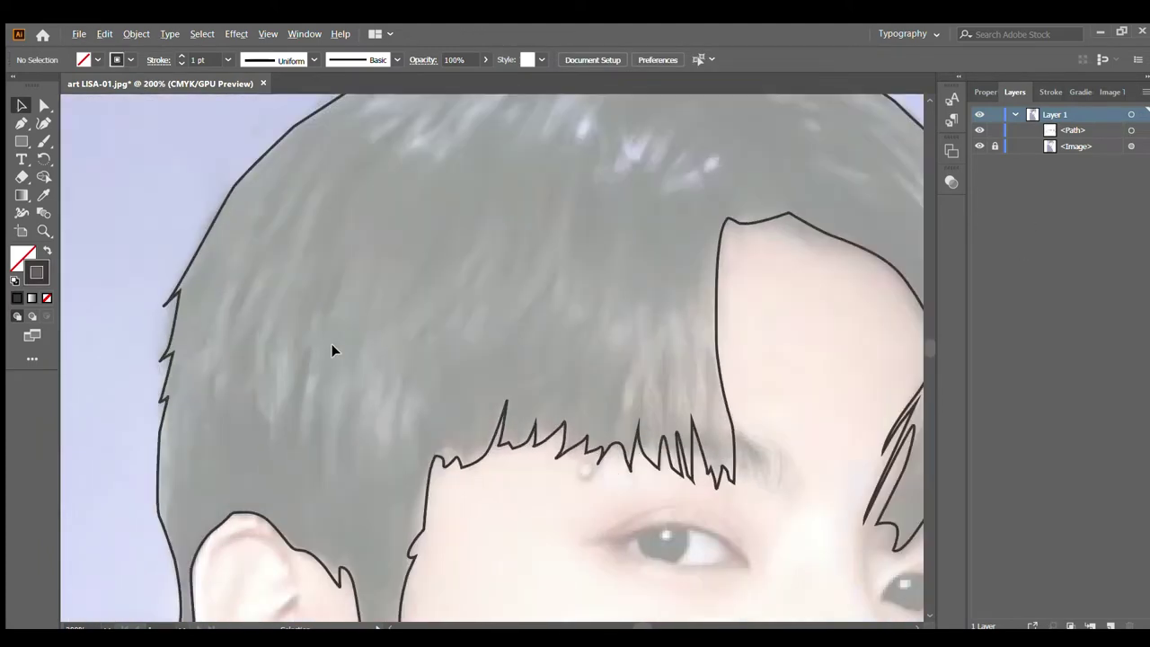
click(239, 259)
key(ctrl+shift+a)
scroll(424, 278, down, 1)
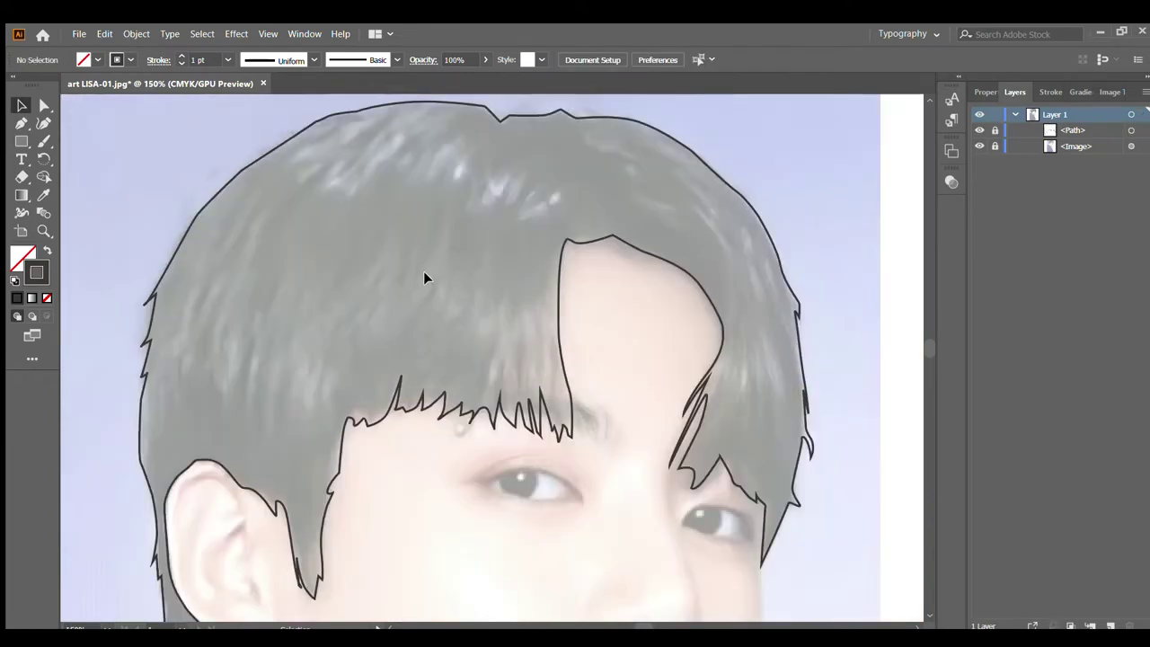
scroll(386, 177, up, 1)
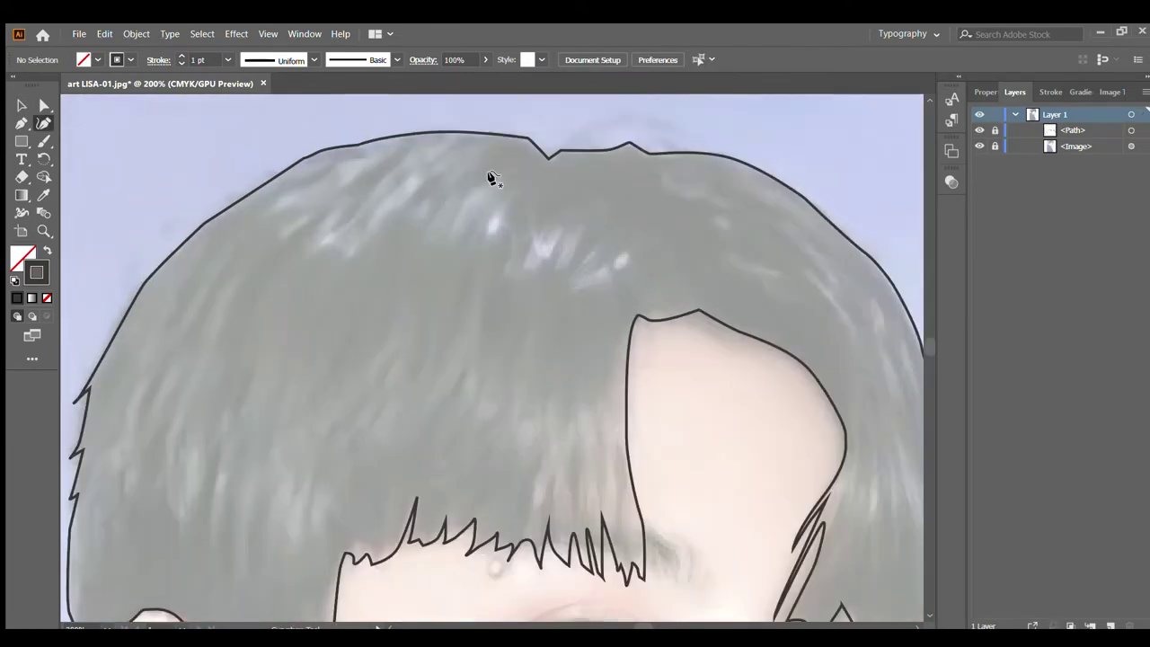
scroll(681, 270, down, 1)
Step: Draw a small curved strand above the forehead and a second strand along the hair parting
click(676, 248)
click(657, 234)
click(616, 253)
click(564, 265)
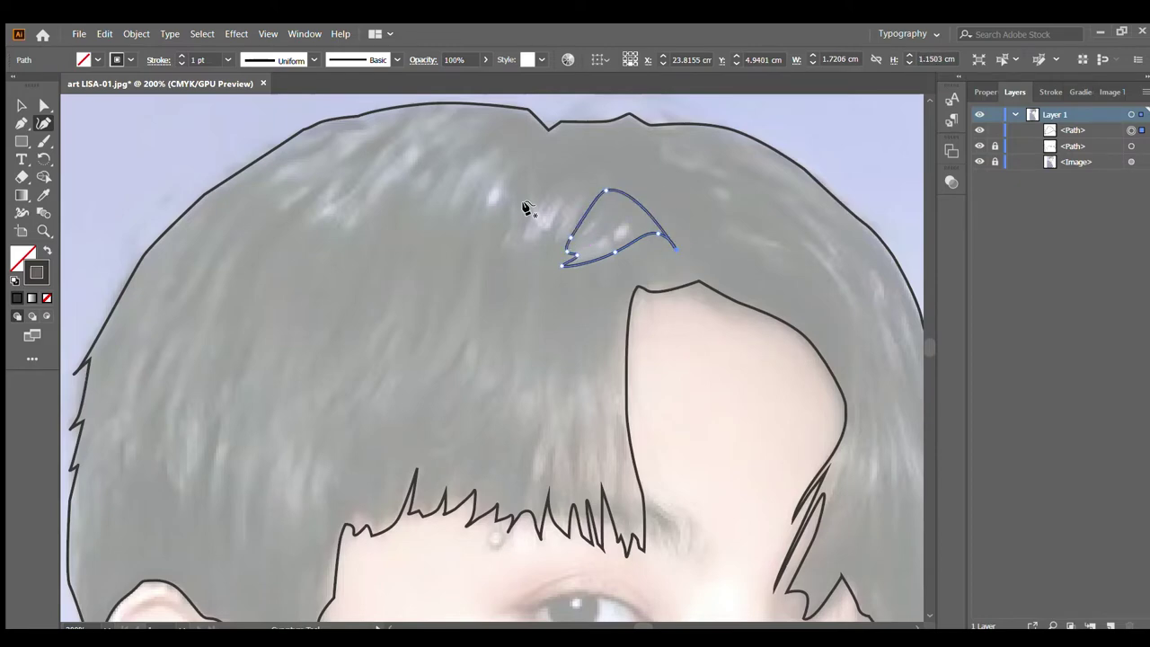
key(Escape)
scroll(529, 208, up, 2)
scroll(593, 159, down, 3)
click(710, 236)
click(685, 253)
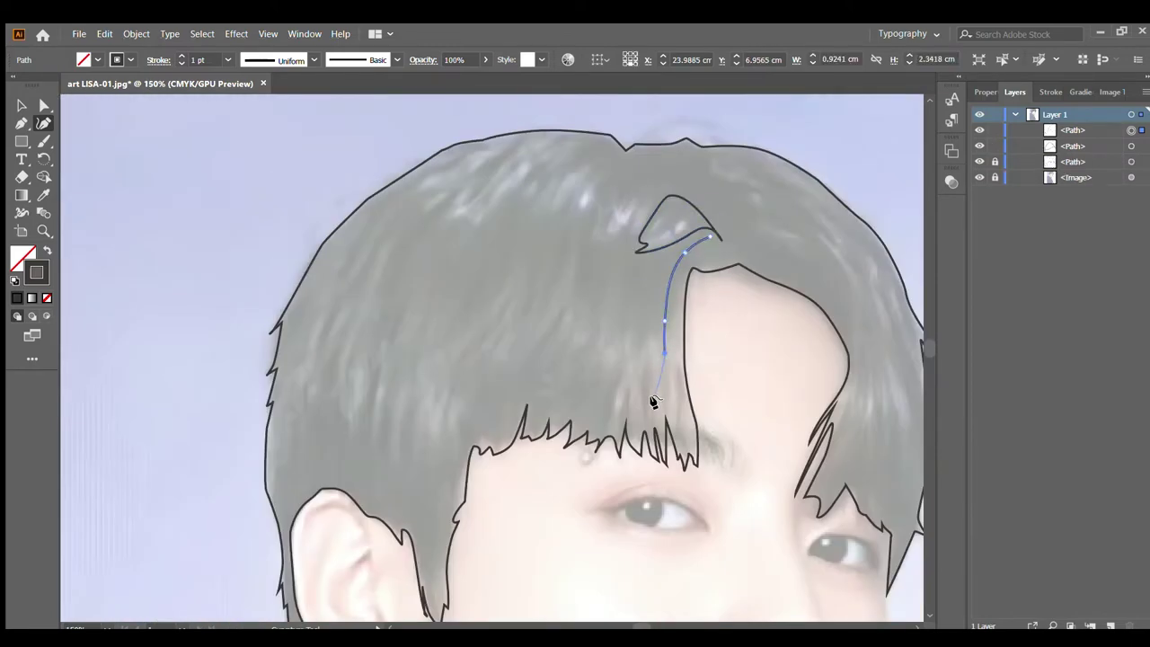
click(646, 253)
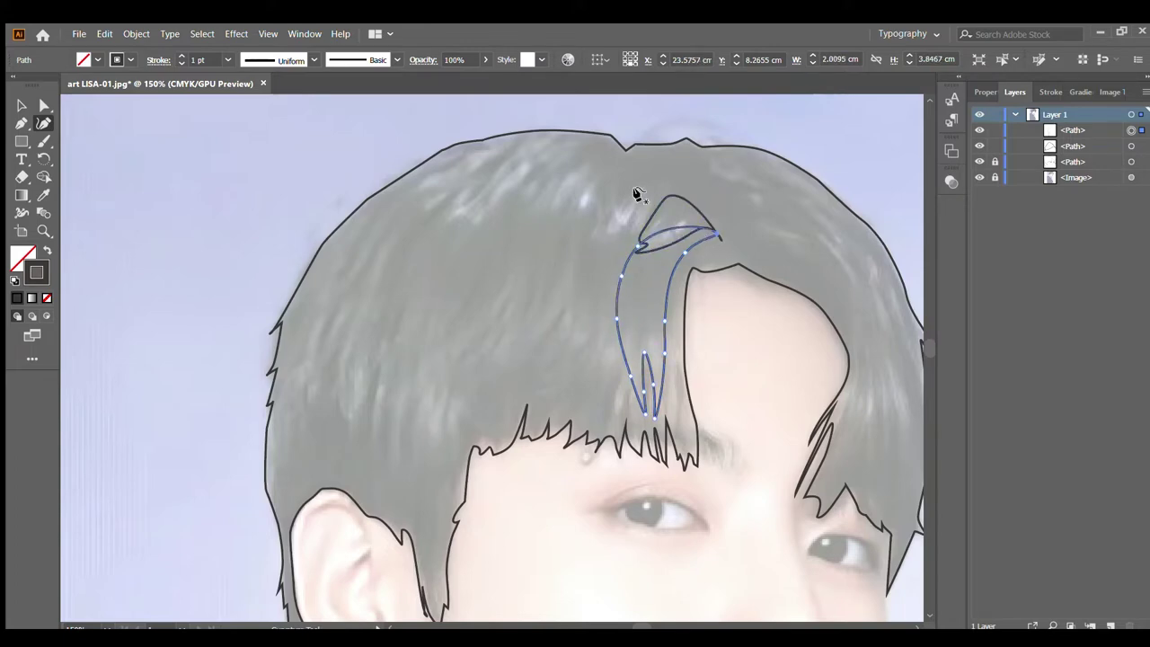
key(Escape)
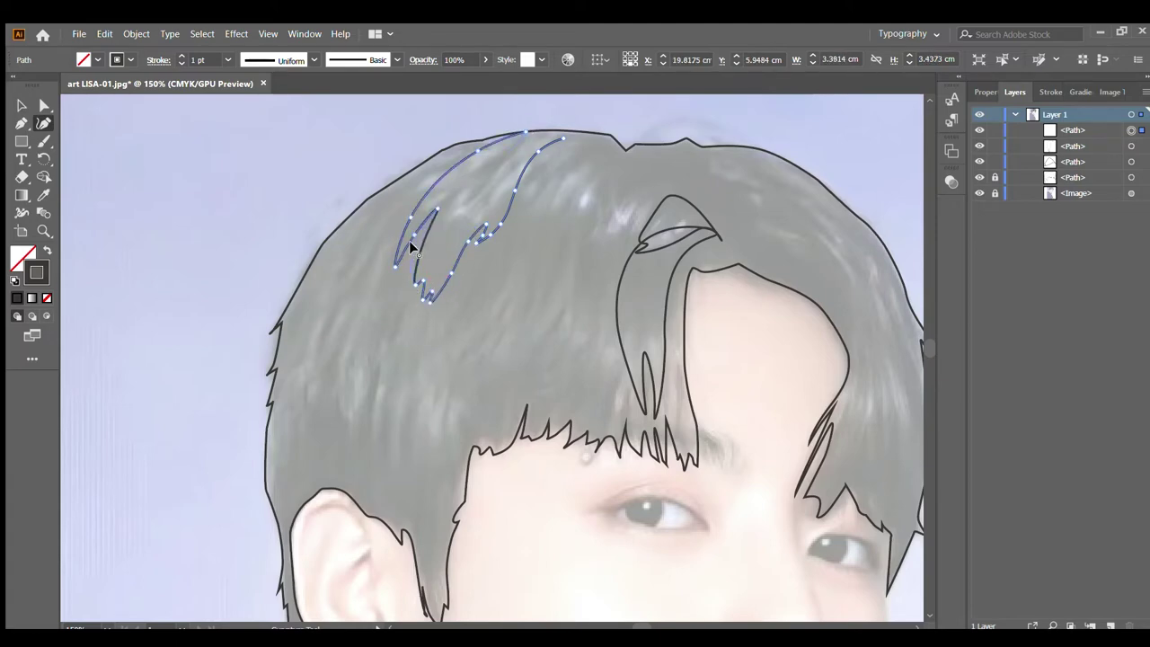
Step: Extend the crown strand to a new tip curving into the hair top, then deselect it
click(603, 134)
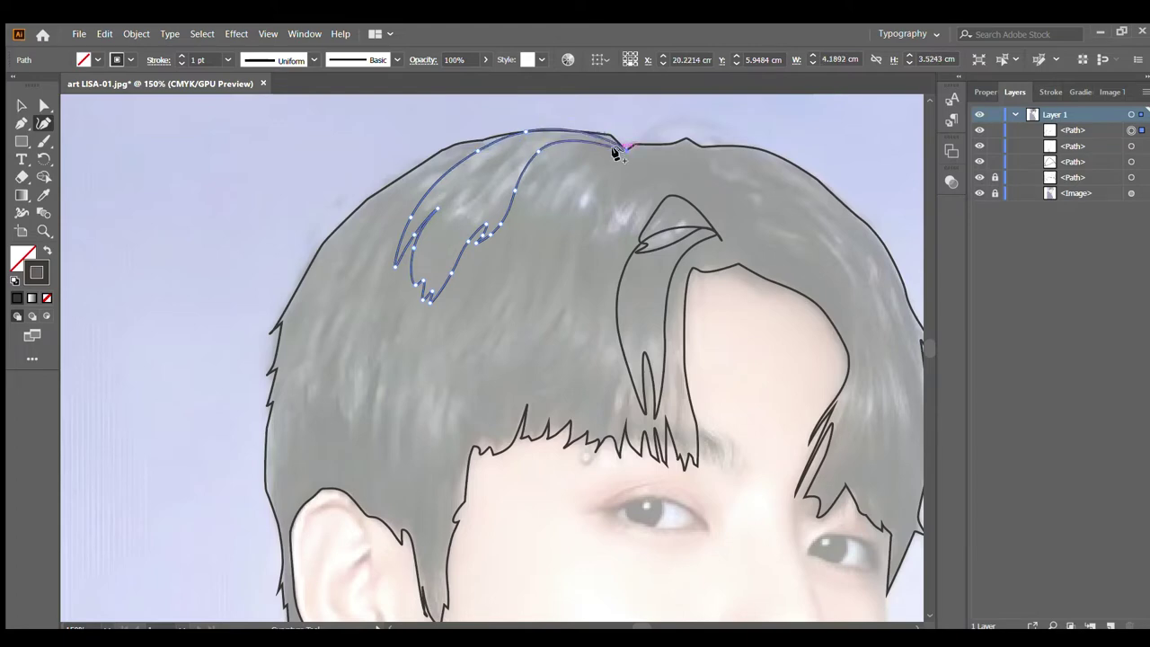
drag(617, 151, 607, 138)
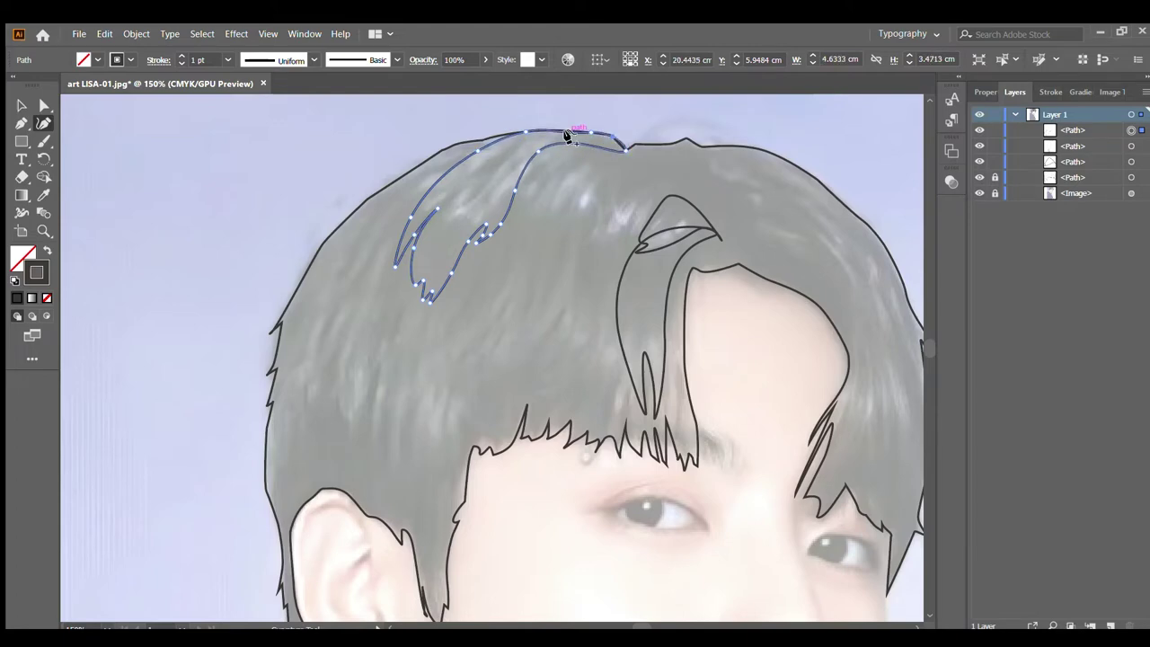
scroll(571, 143, up, 3)
scroll(565, 129, down, 3)
scroll(560, 146, up, 3)
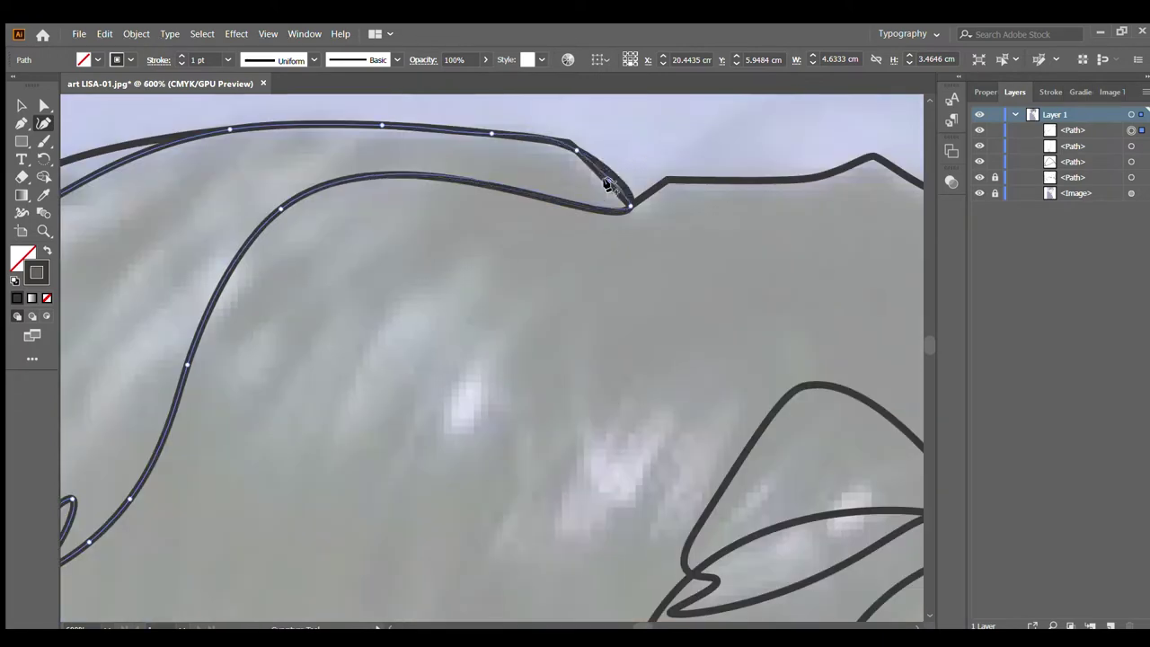
scroll(598, 205, down, 2)
scroll(599, 205, down, 2)
scroll(372, 249, down, 2)
key(ctrl+shift+a)
scroll(440, 213, down, 3)
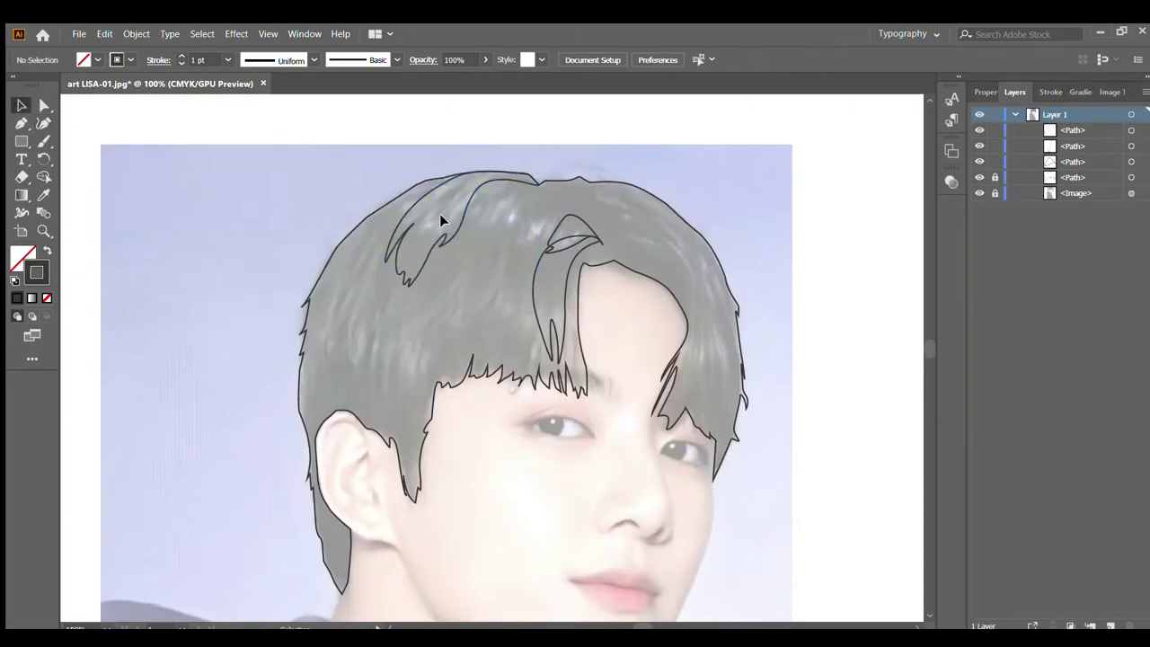
scroll(440, 213, up, 4)
Step: Draw a strand down the left hair edge ending in jagged tips at the lower edge
click(47, 123)
scroll(495, 202, up, 2)
scroll(495, 202, down, 2)
click(385, 191)
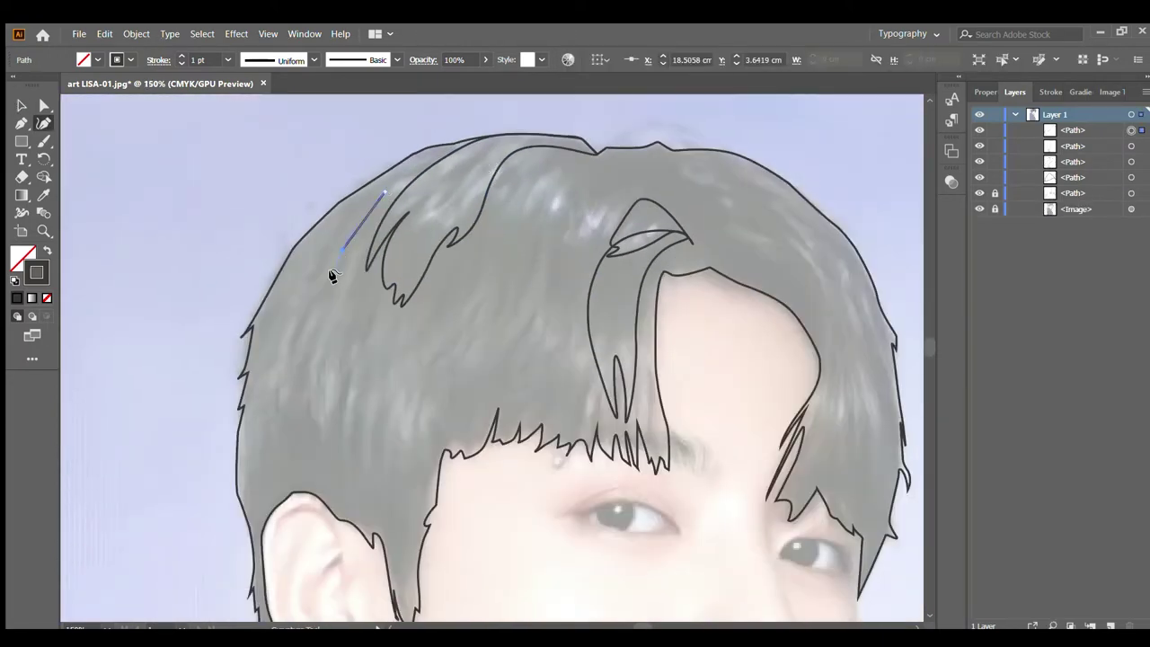
click(343, 249)
click(297, 325)
click(285, 359)
click(280, 384)
click(273, 406)
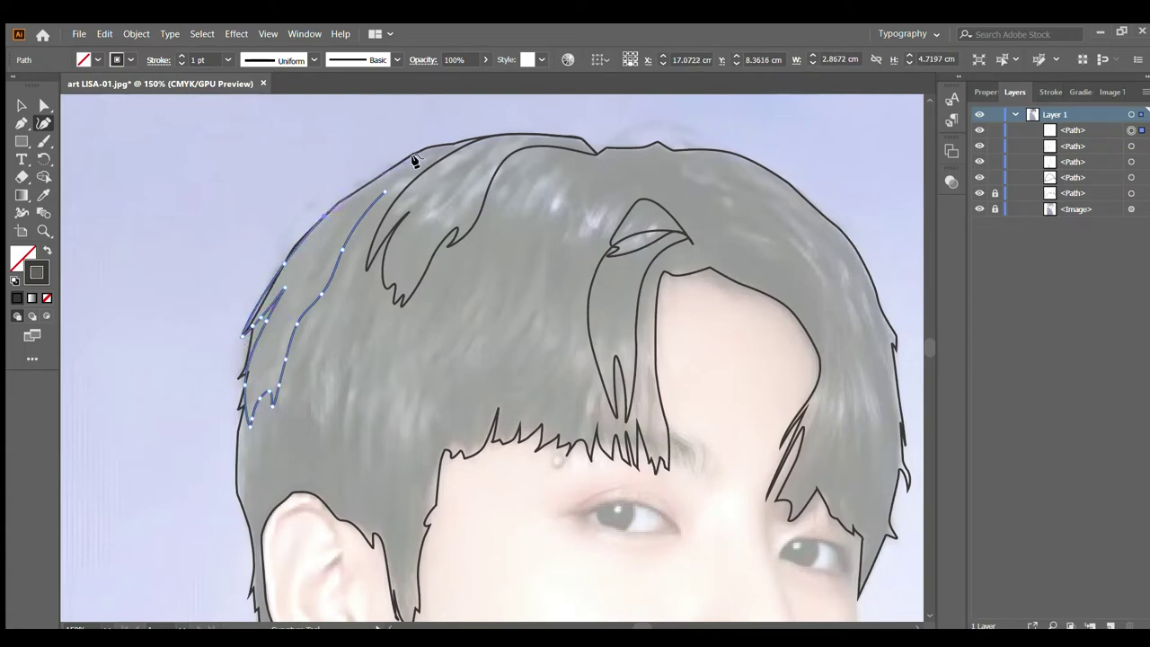
click(479, 138)
Step: Draw a strand from the parting across the hair top, down to jagged tips, and back up
scroll(480, 260, up, 2)
click(662, 185)
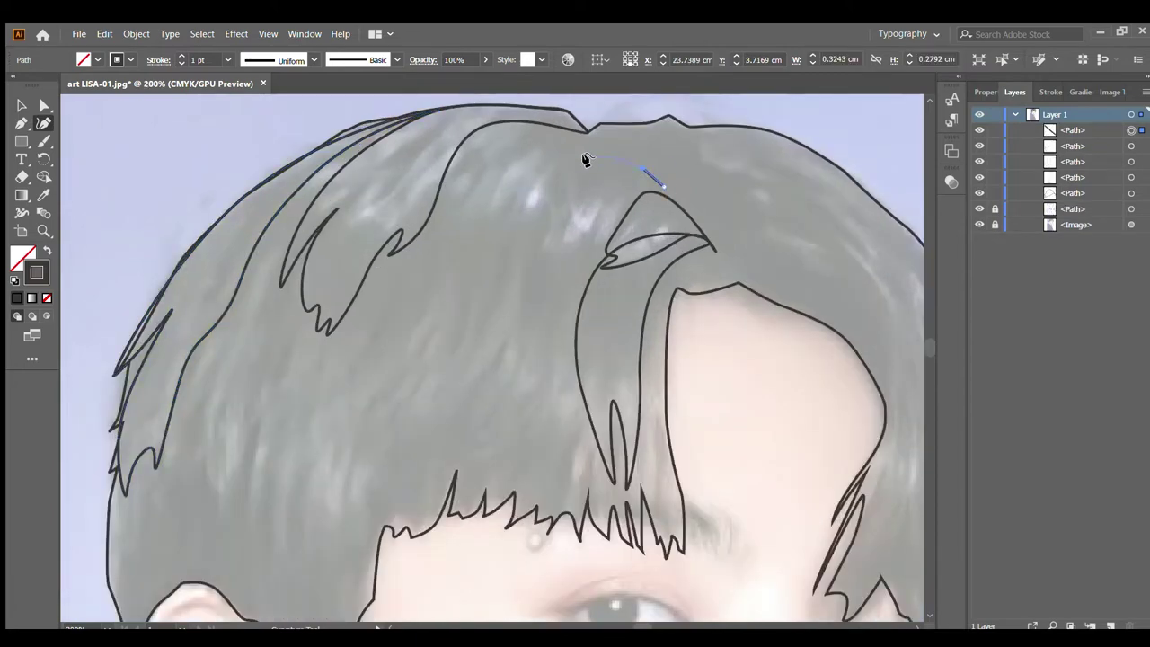
click(643, 168)
click(570, 128)
click(462, 126)
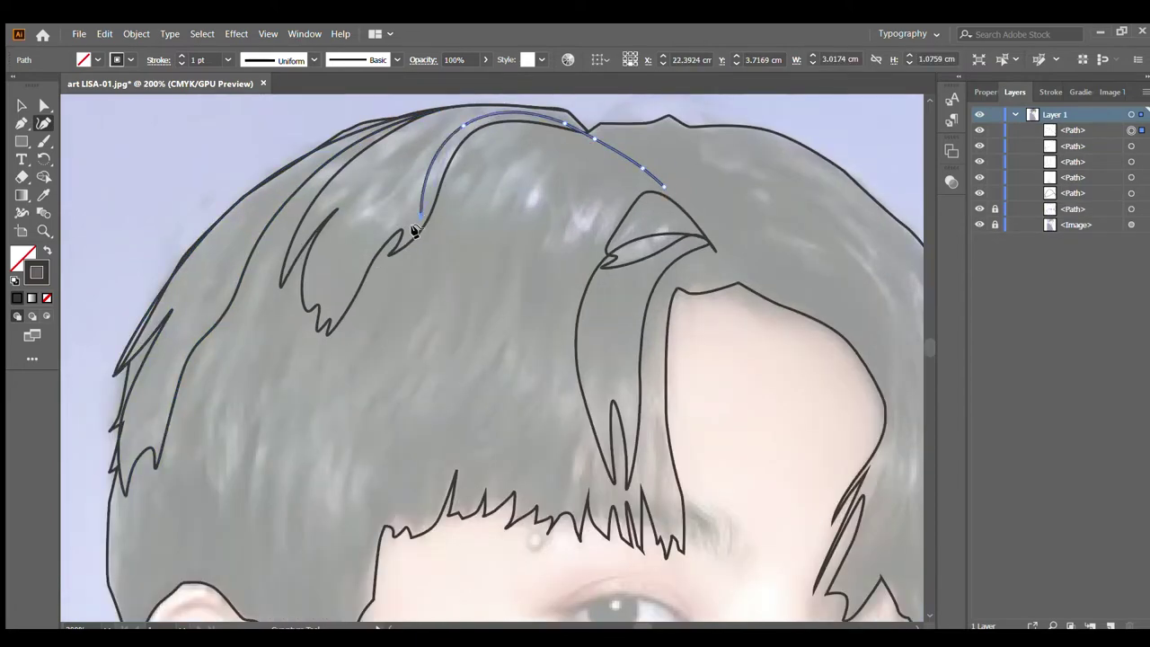
click(417, 250)
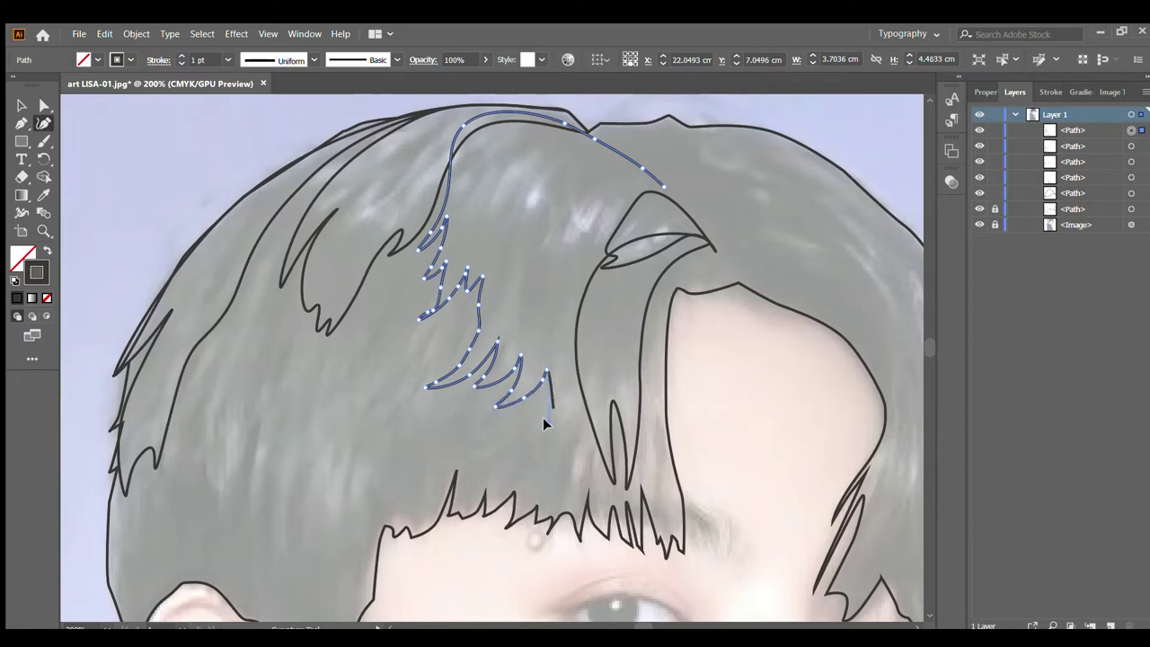
click(543, 412)
click(582, 366)
click(589, 297)
click(645, 213)
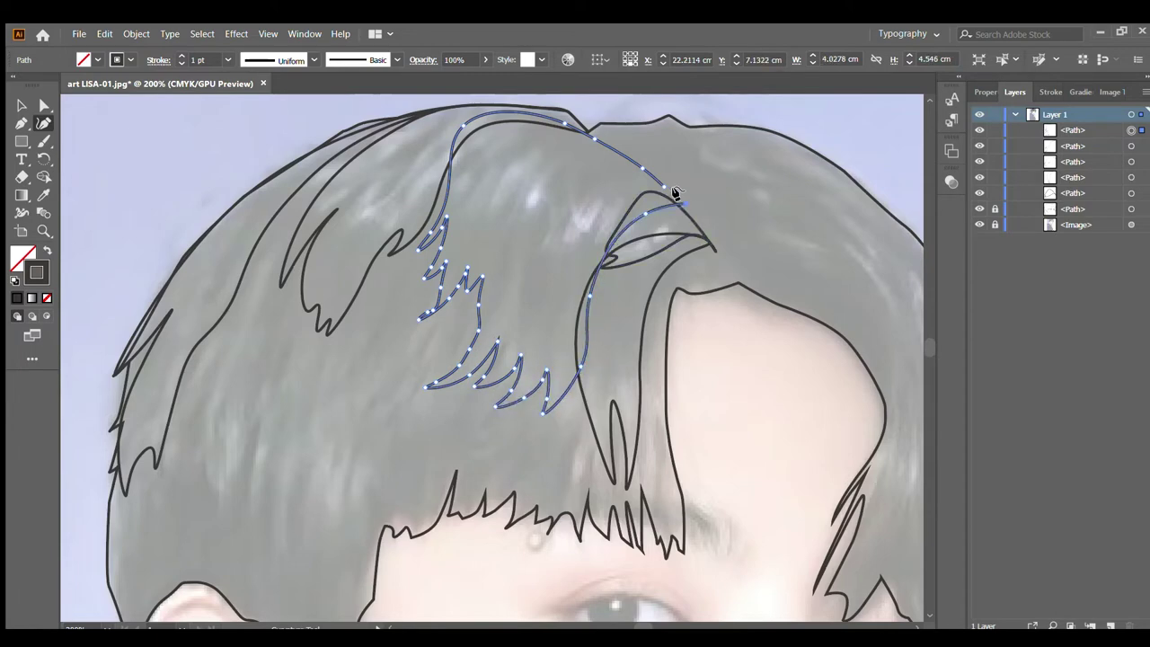
key(Escape)
key(ctrl+minus)
Step: Start a left-side strand that hooks right at its bottom, with a lower tip
click(432, 205)
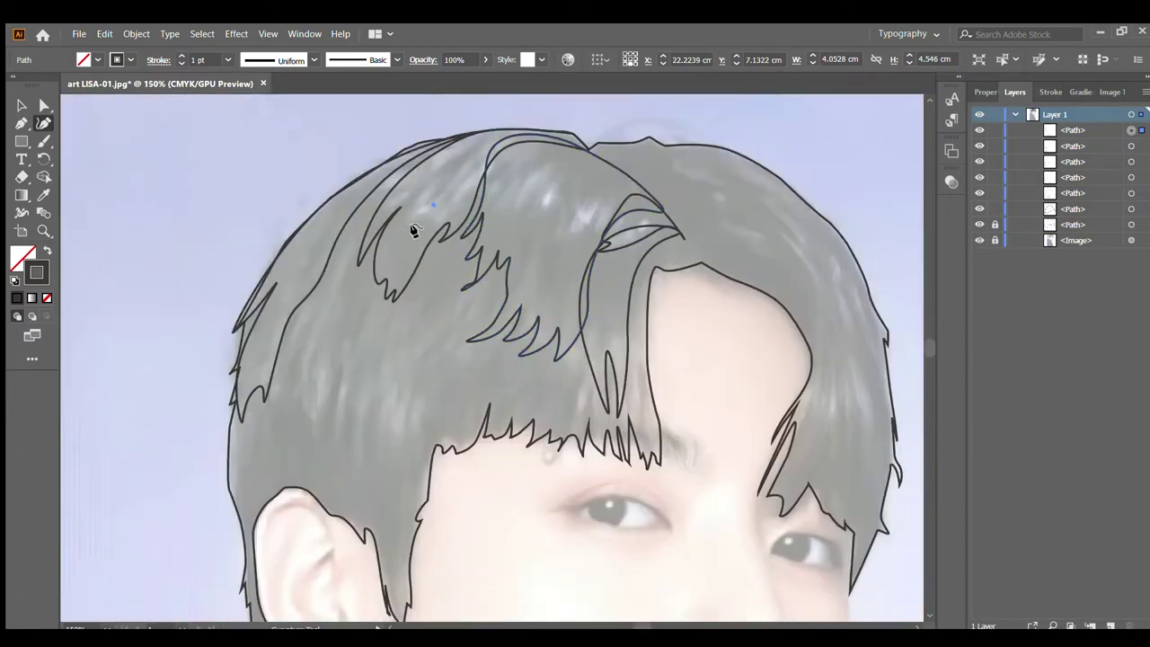
click(400, 309)
click(378, 348)
click(413, 333)
click(373, 411)
drag(403, 344, 396, 389)
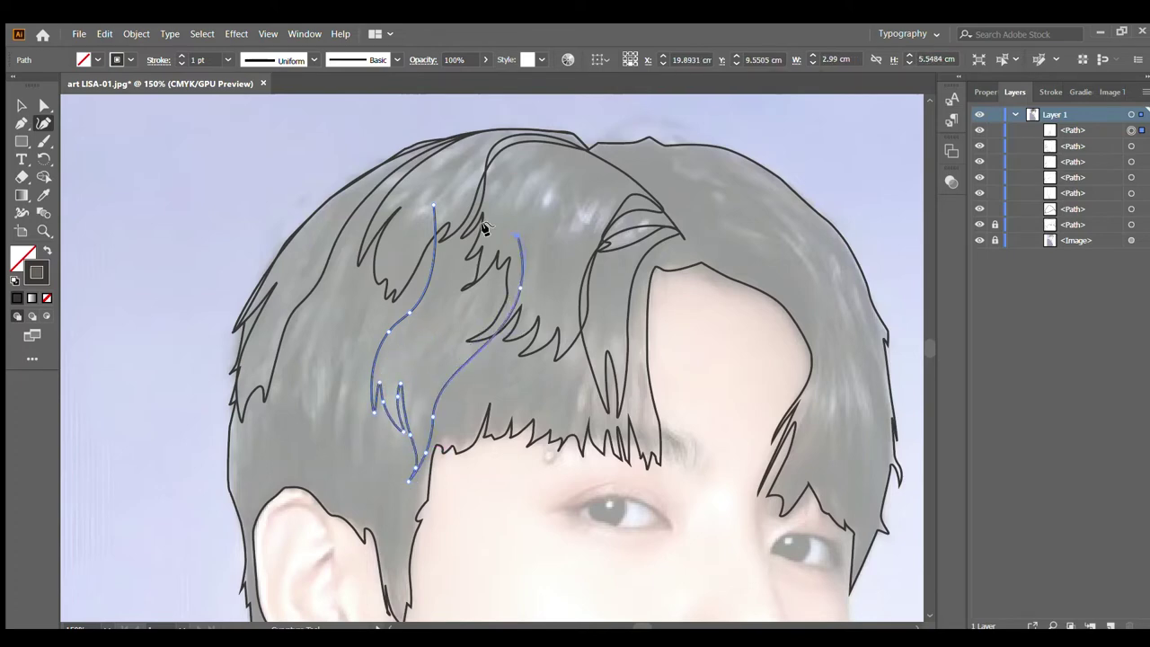
Step: Carry the current strand up toward the hair top and back down
click(566, 160)
click(526, 237)
click(526, 288)
scroll(536, 279, down, 1)
scroll(482, 295, up, 1)
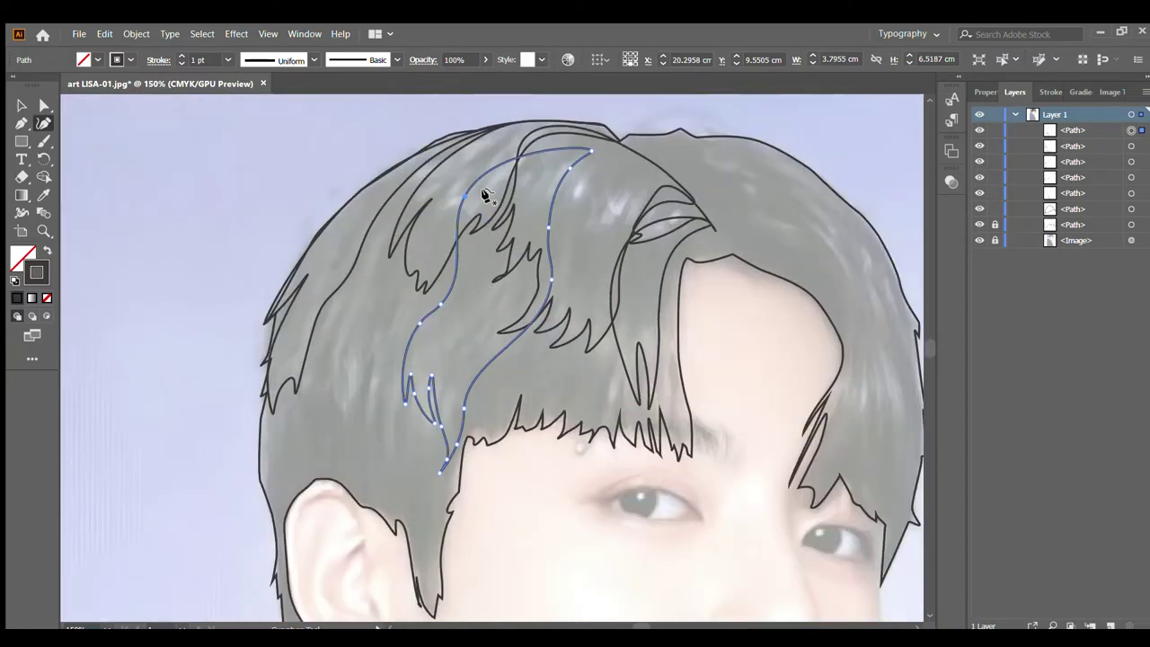
Step: Trace a closed strand along the left hairline, jagged toward the ear and reaching the head top
click(486, 193)
click(474, 284)
click(388, 420)
click(386, 454)
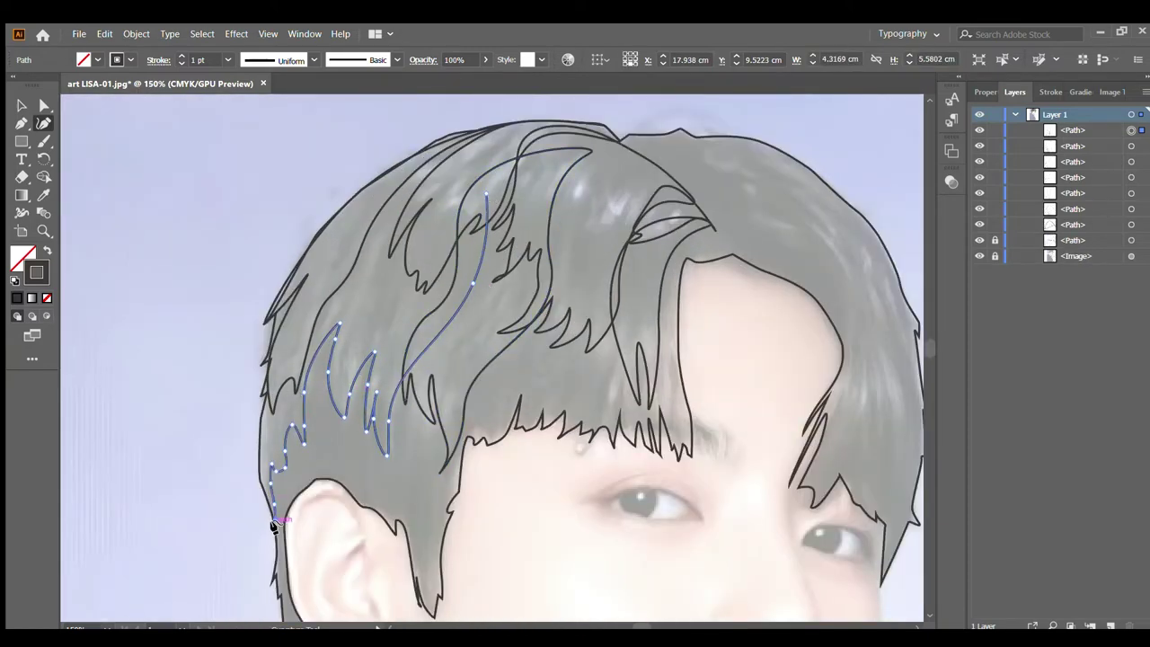
click(286, 331)
click(485, 138)
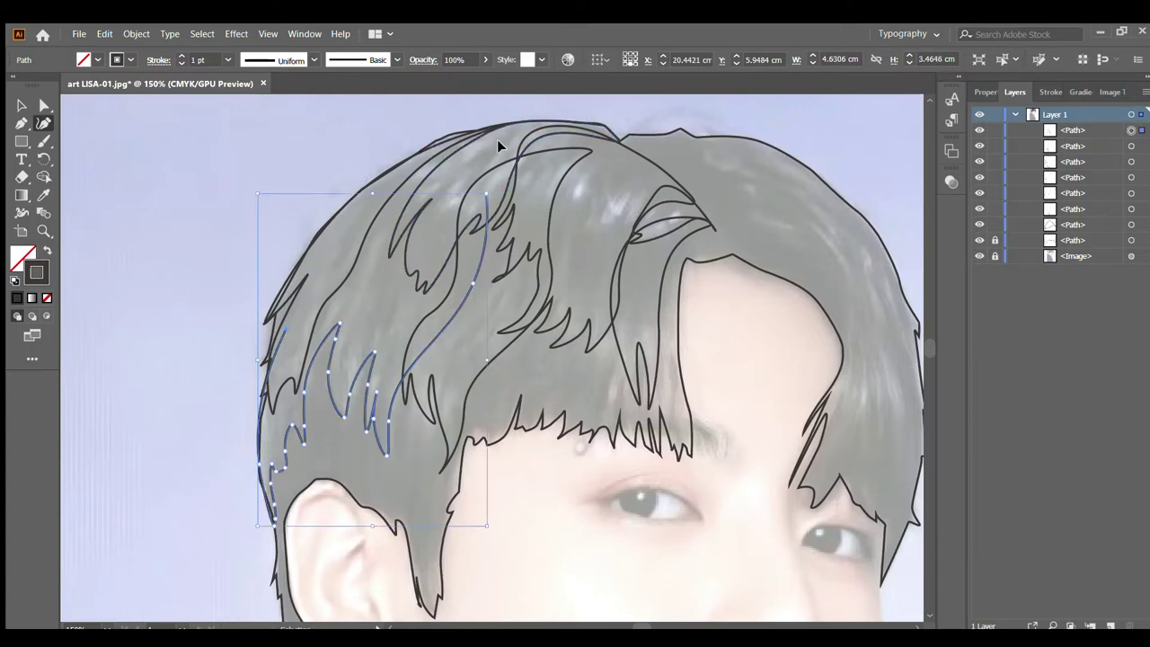
click(486, 193)
scroll(620, 344, up, 1)
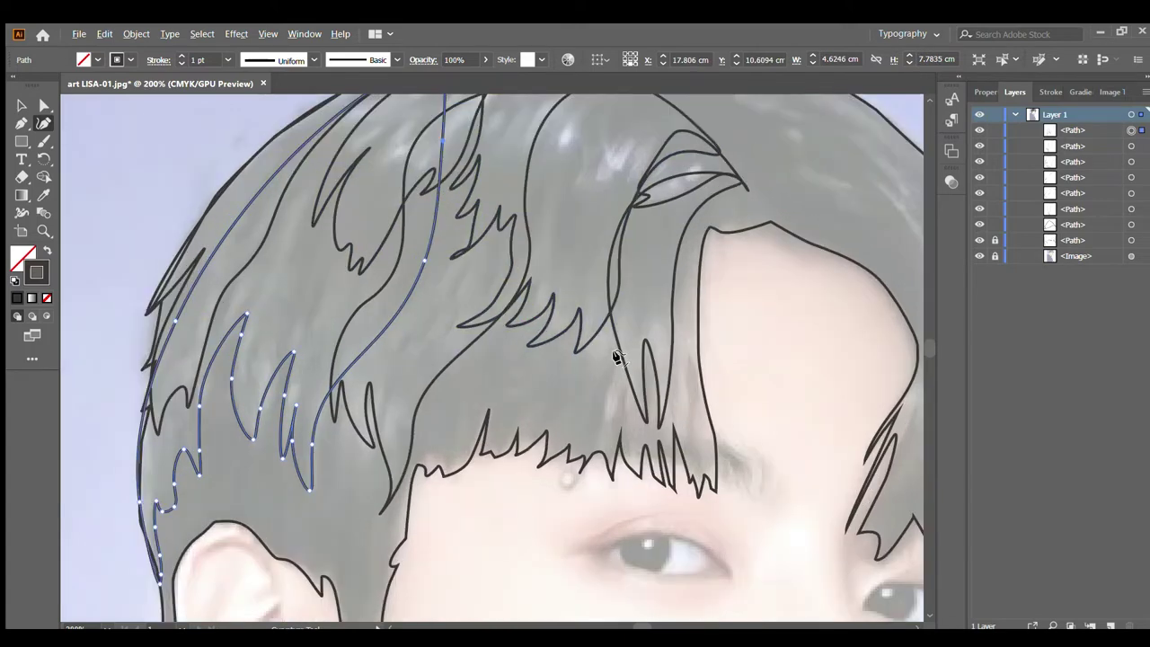
Step: Trace a short fringe strand with jagged tips, extending it up around the hair tip
click(604, 314)
click(593, 360)
click(583, 387)
click(563, 414)
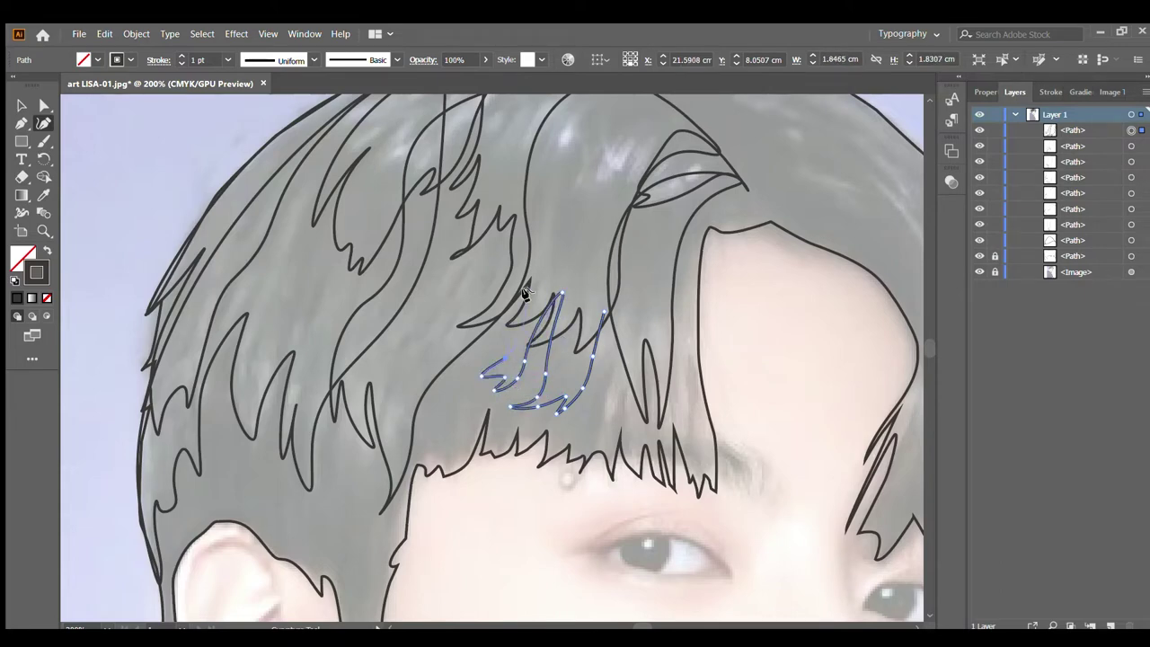
click(640, 115)
click(689, 124)
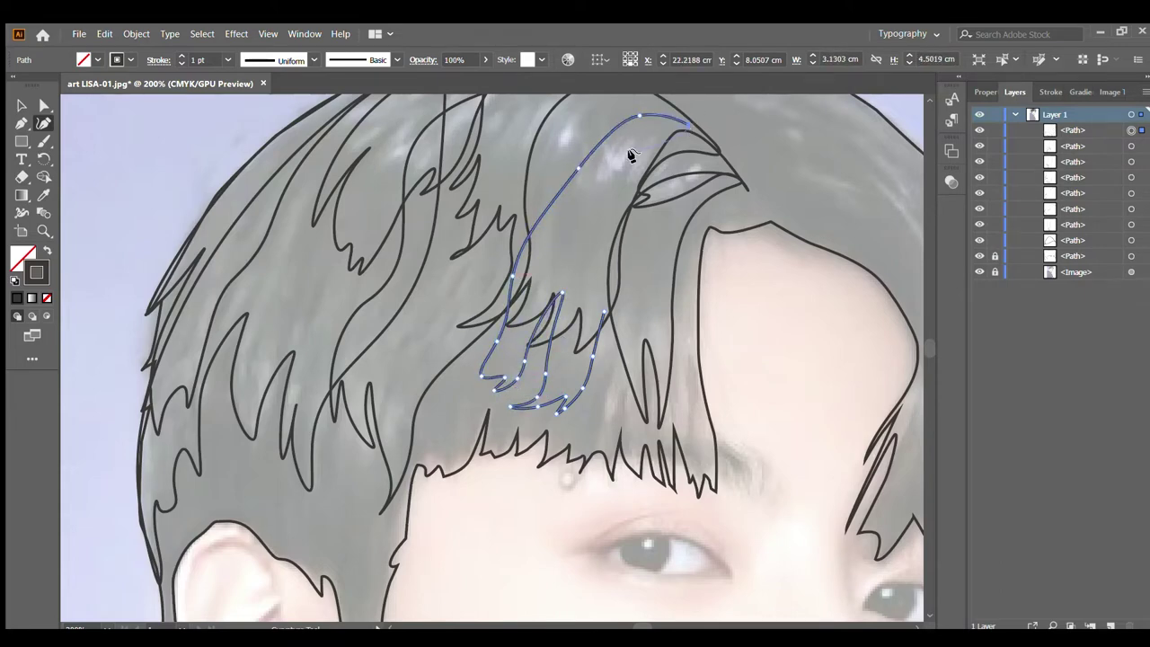
click(652, 130)
click(604, 314)
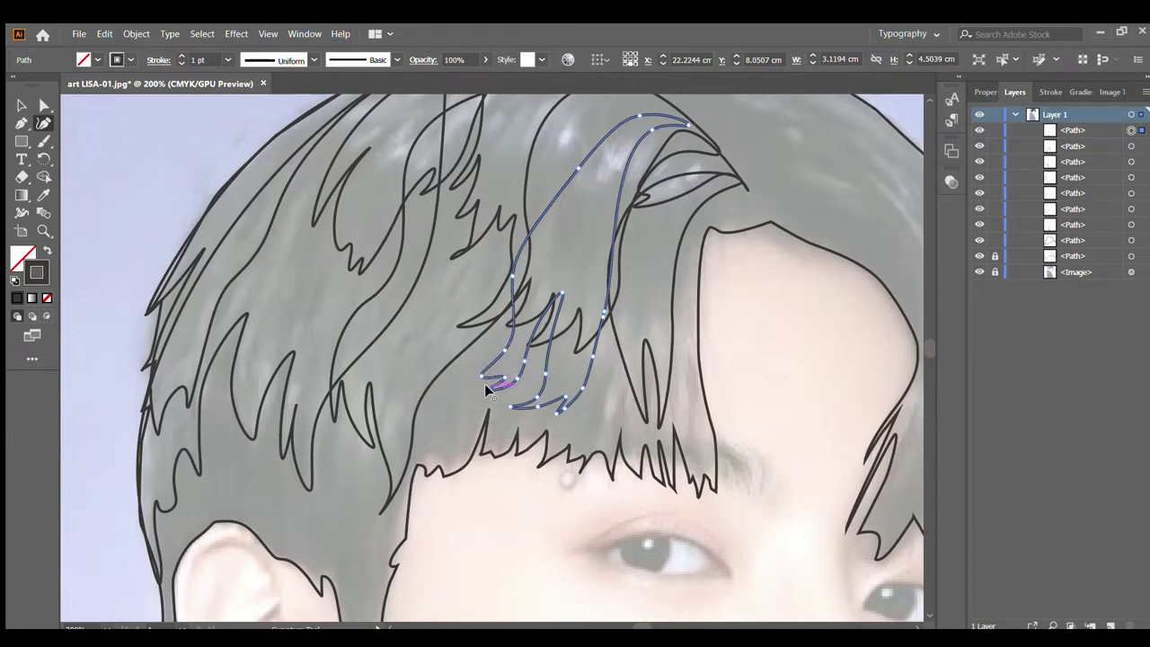
Step: Drag the strand's lower anchors to reshape its curve and pull the spike tip down
drag(500, 363, 494, 352)
drag(556, 297, 563, 333)
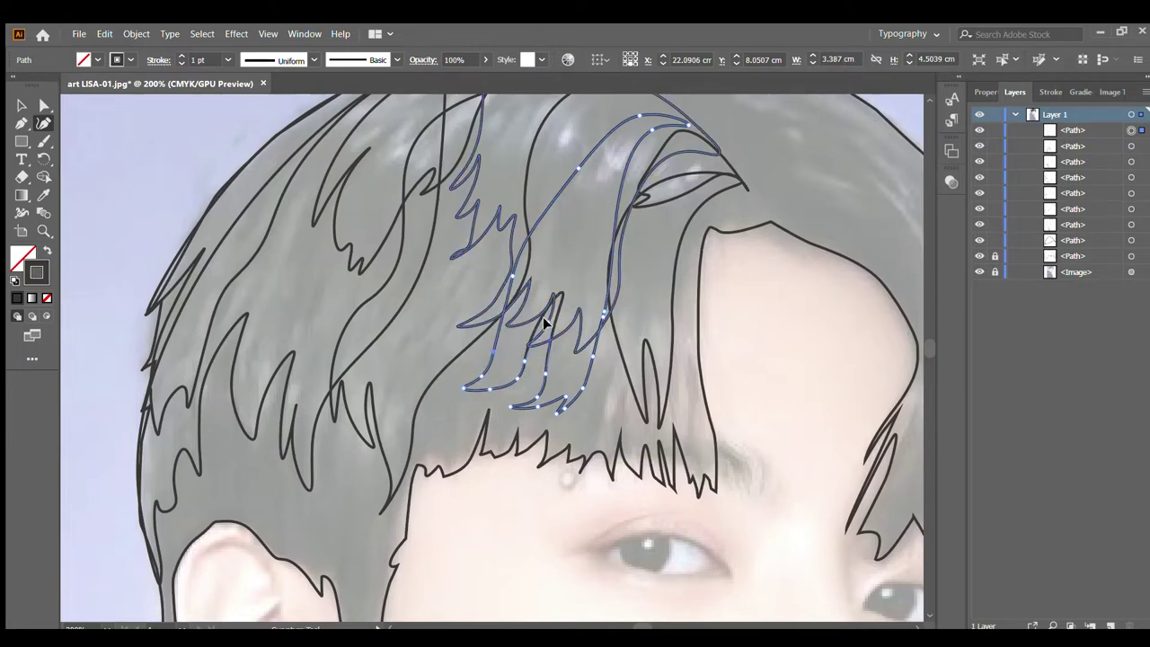
scroll(524, 313, up, 2)
scroll(531, 297, right, 5)
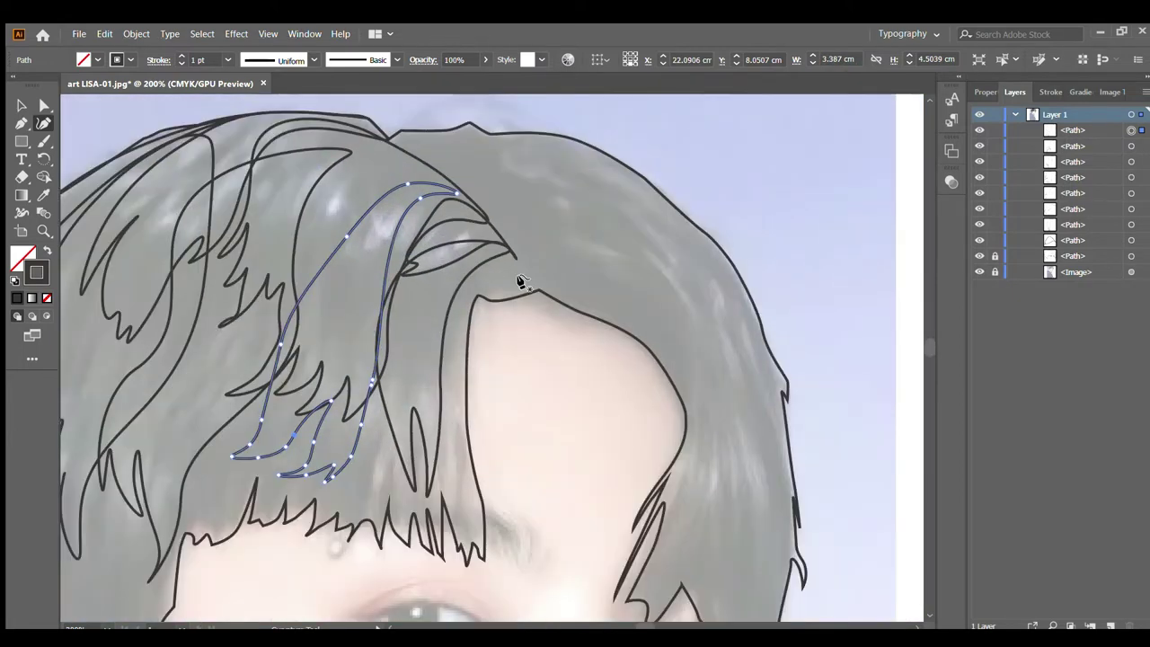
Step: Trace the hair lock sweeping down the right side of the head
click(531, 278)
click(524, 250)
click(558, 214)
click(658, 256)
click(693, 395)
click(674, 490)
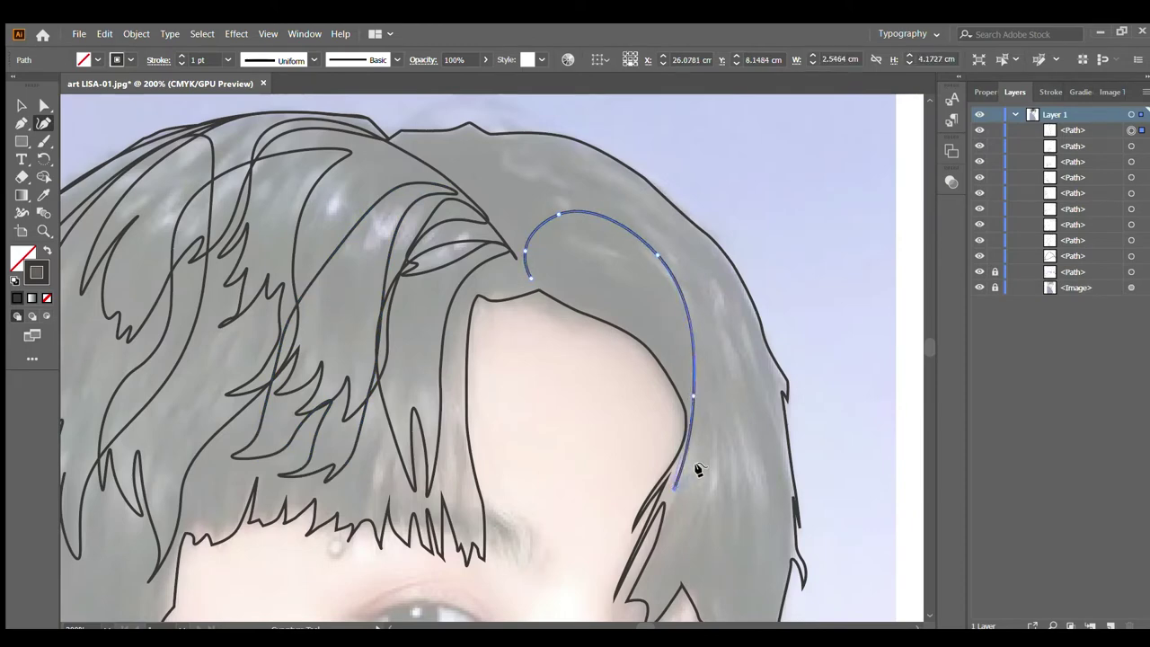
click(699, 465)
click(694, 492)
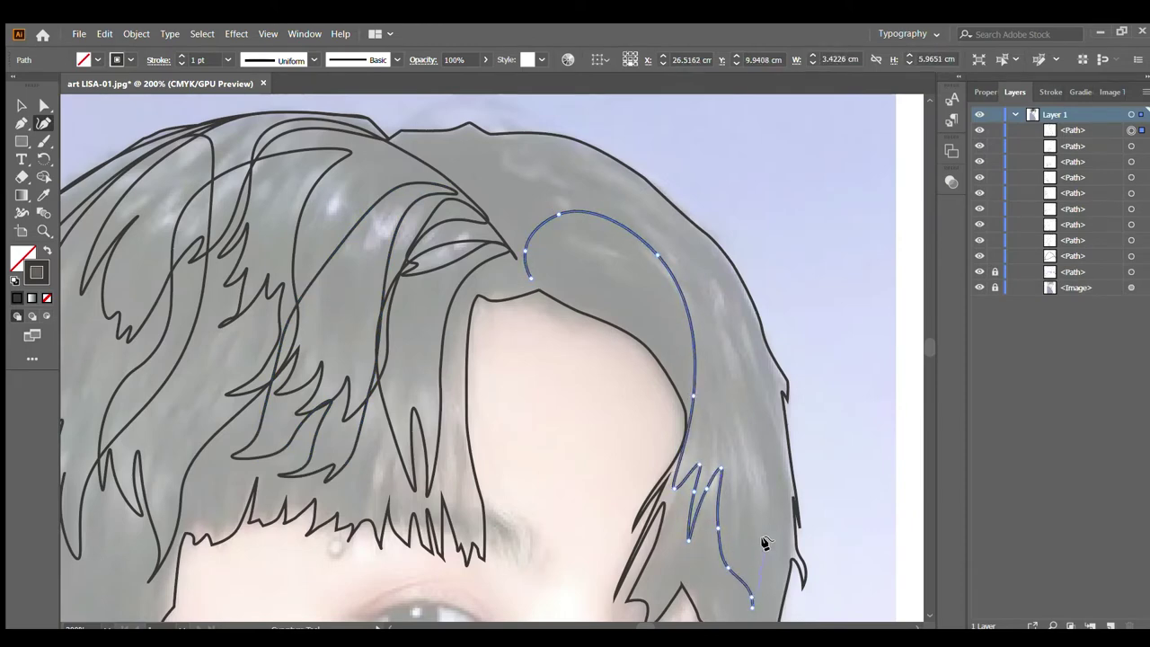
Step: Add jagged tips at the lock's bottom and close it back at the top curve
click(784, 497)
click(781, 531)
click(738, 291)
click(600, 172)
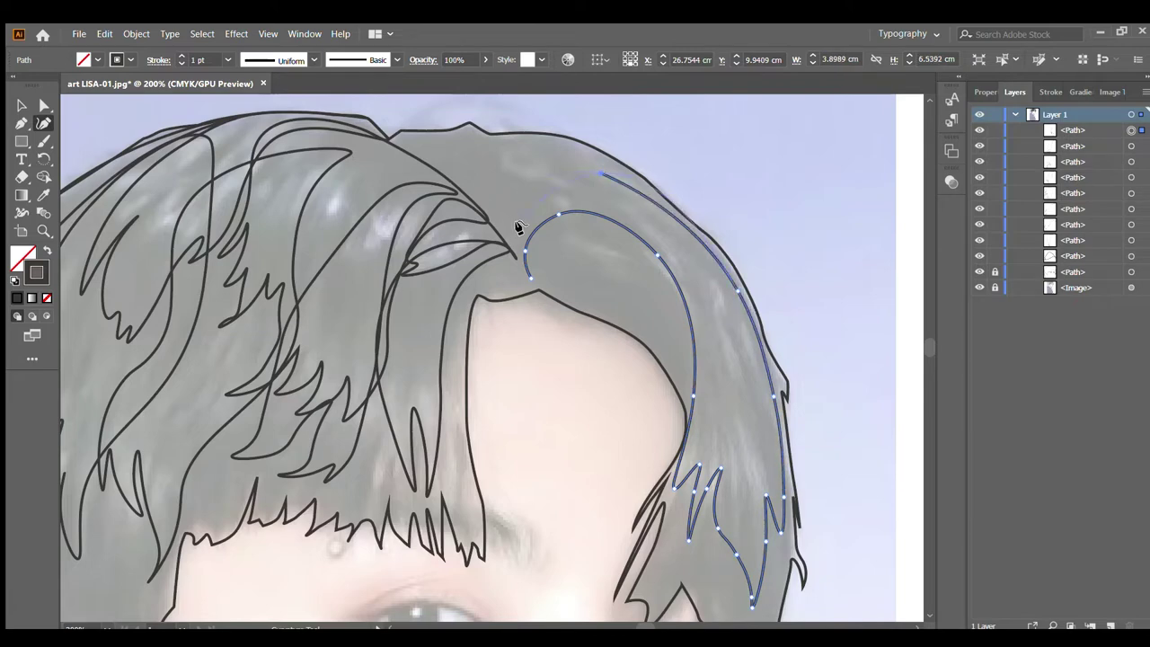
click(512, 183)
click(531, 277)
click(509, 244)
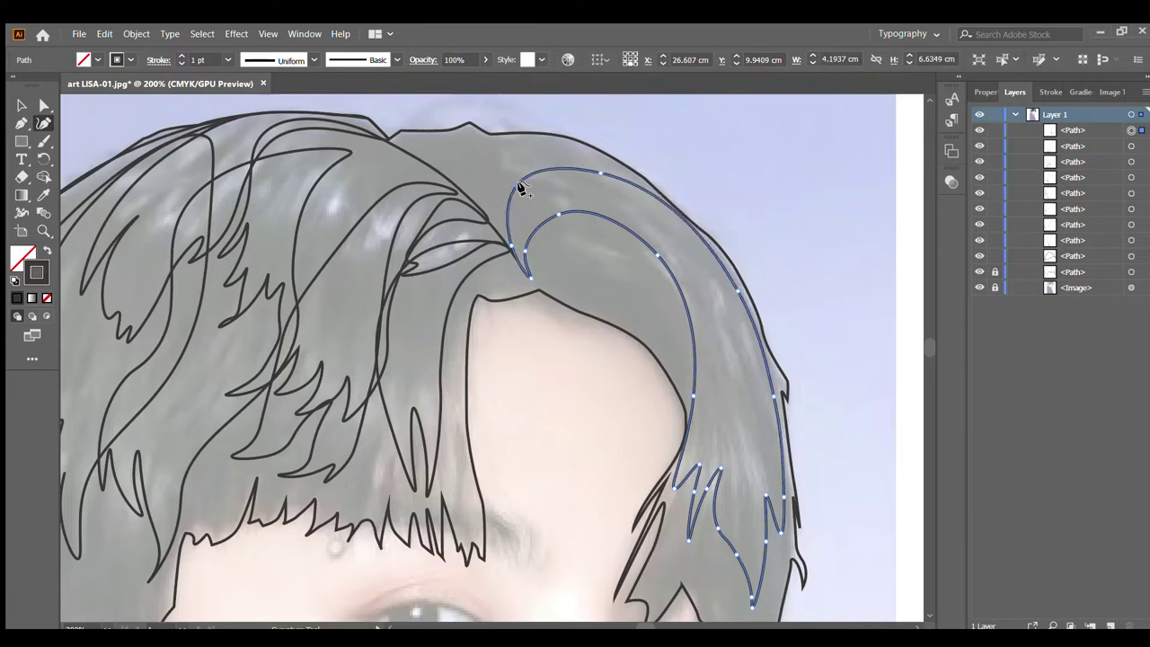
Step: Trace and close an inner strand within the right-side lock
click(564, 244)
click(632, 251)
click(707, 407)
click(652, 321)
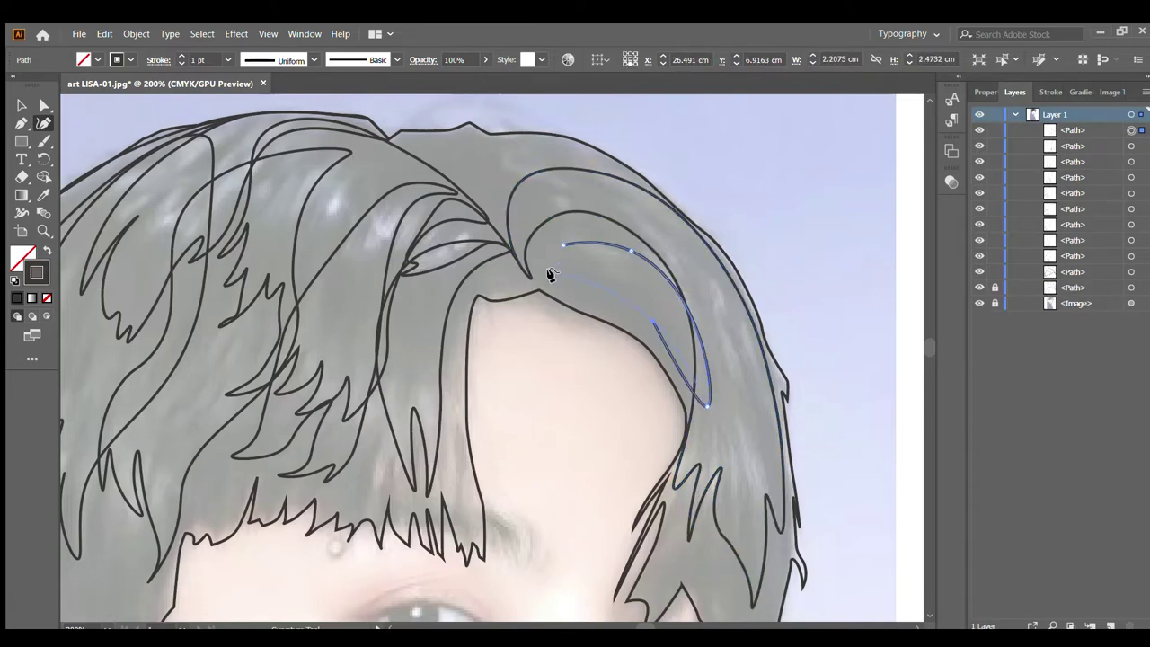
click(538, 279)
click(564, 244)
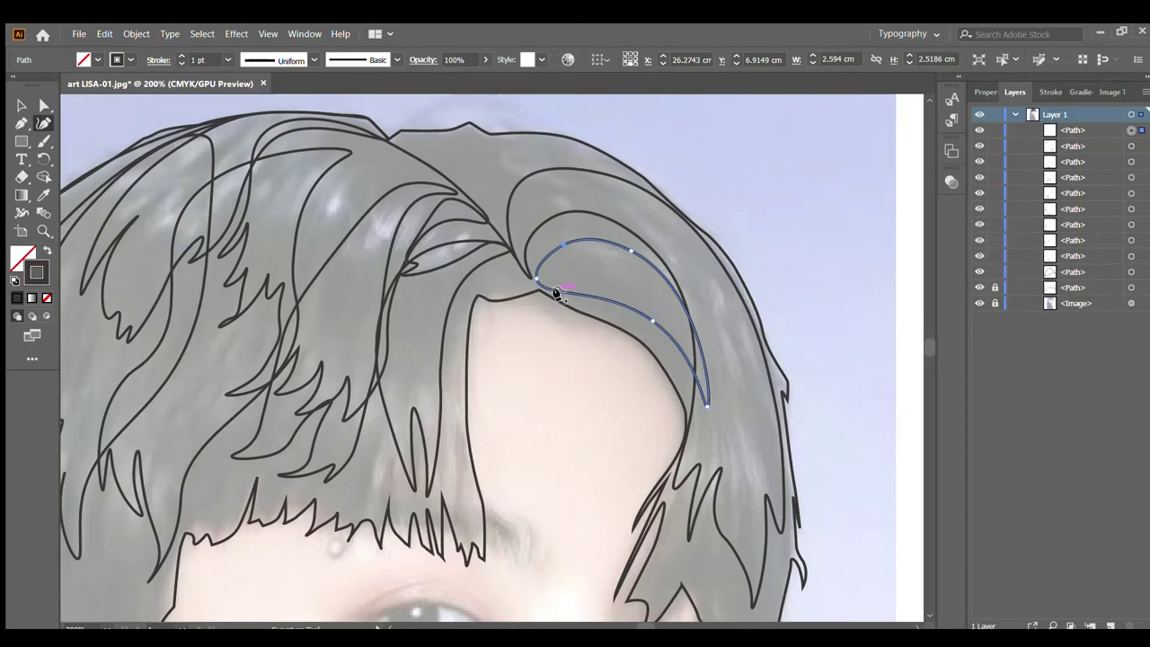
Step: Trace a jagged crown strand across the hair top and shape the curl above it
click(490, 207)
click(494, 163)
click(604, 162)
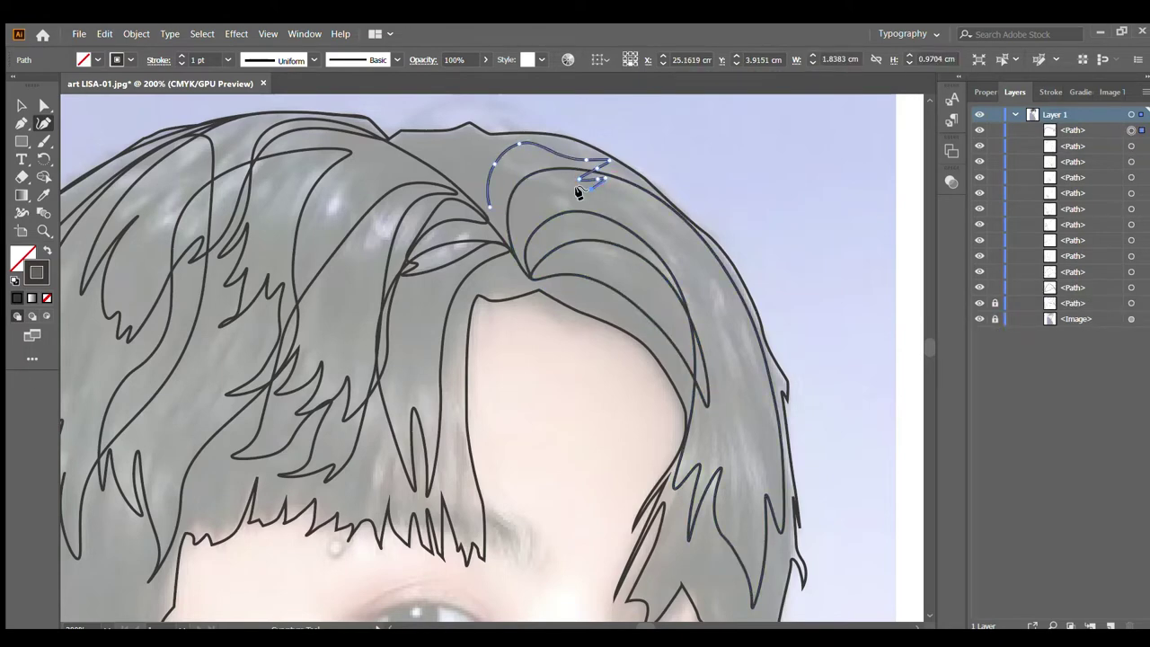
click(490, 207)
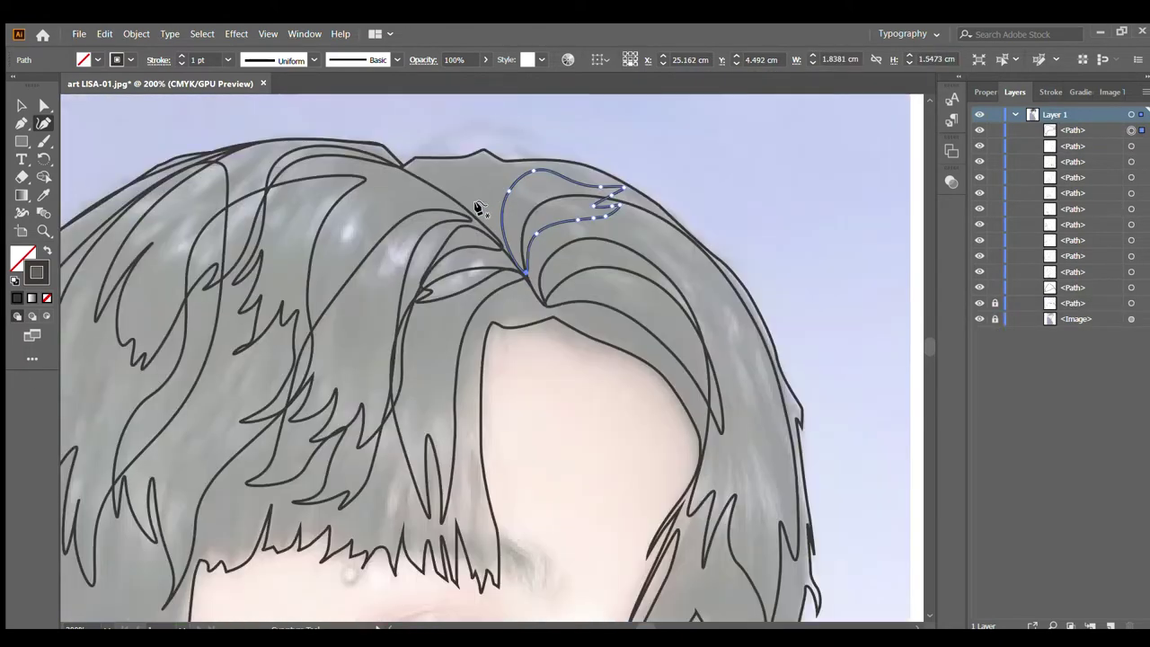
click(481, 213)
click(468, 185)
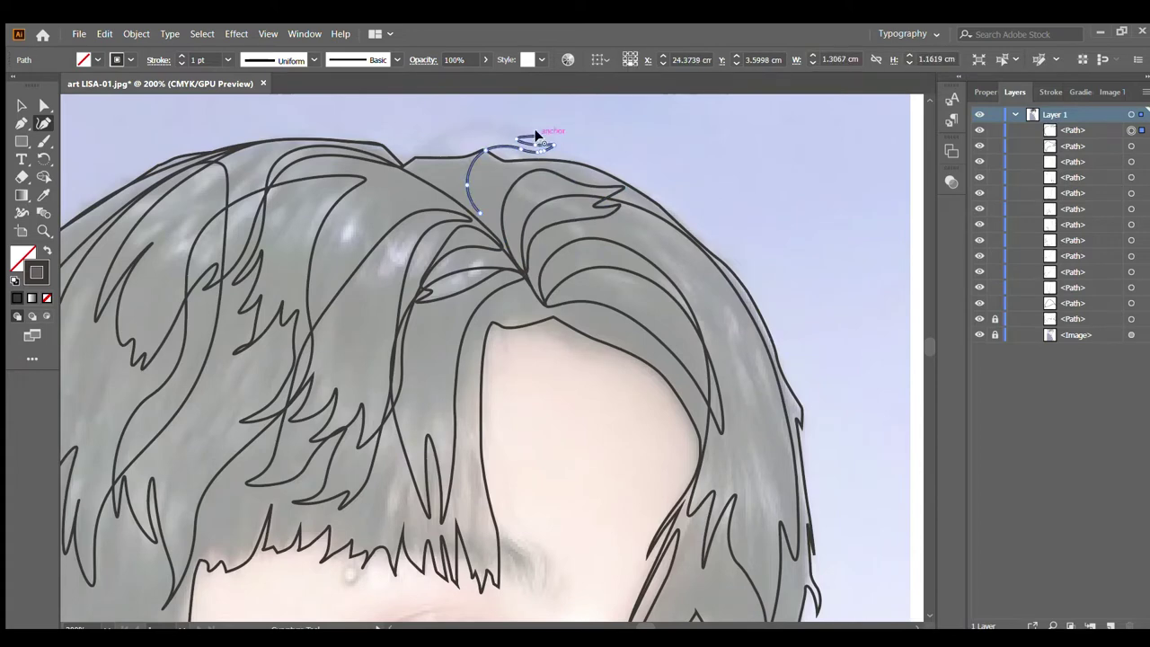
click(447, 141)
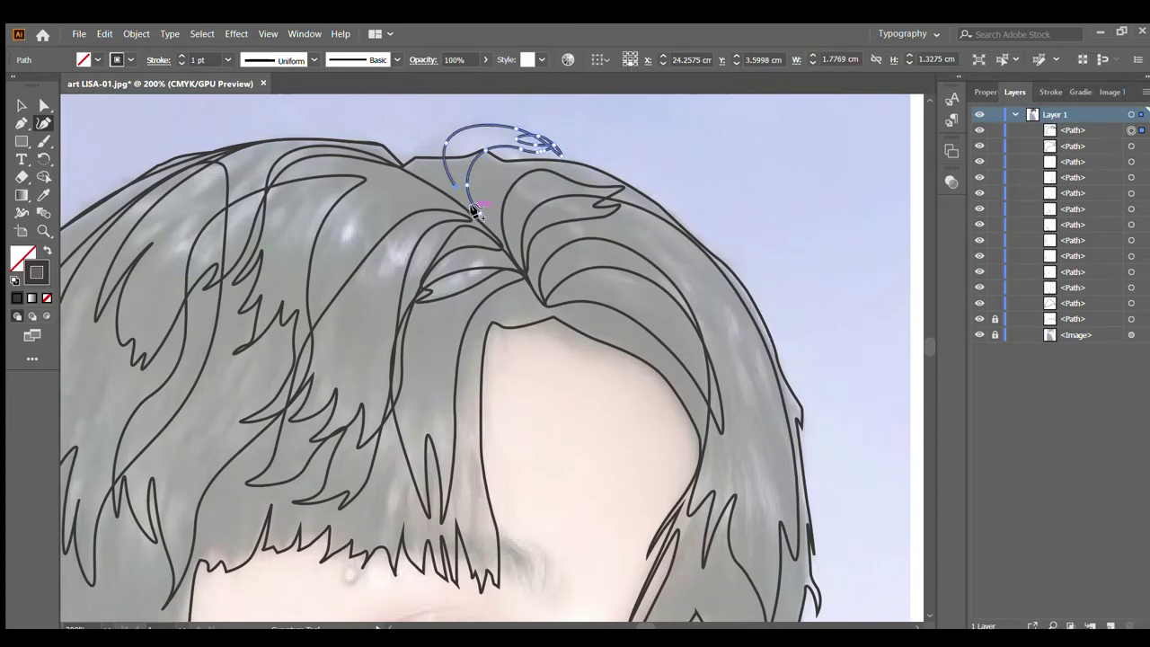
scroll(520, 155, up, 5)
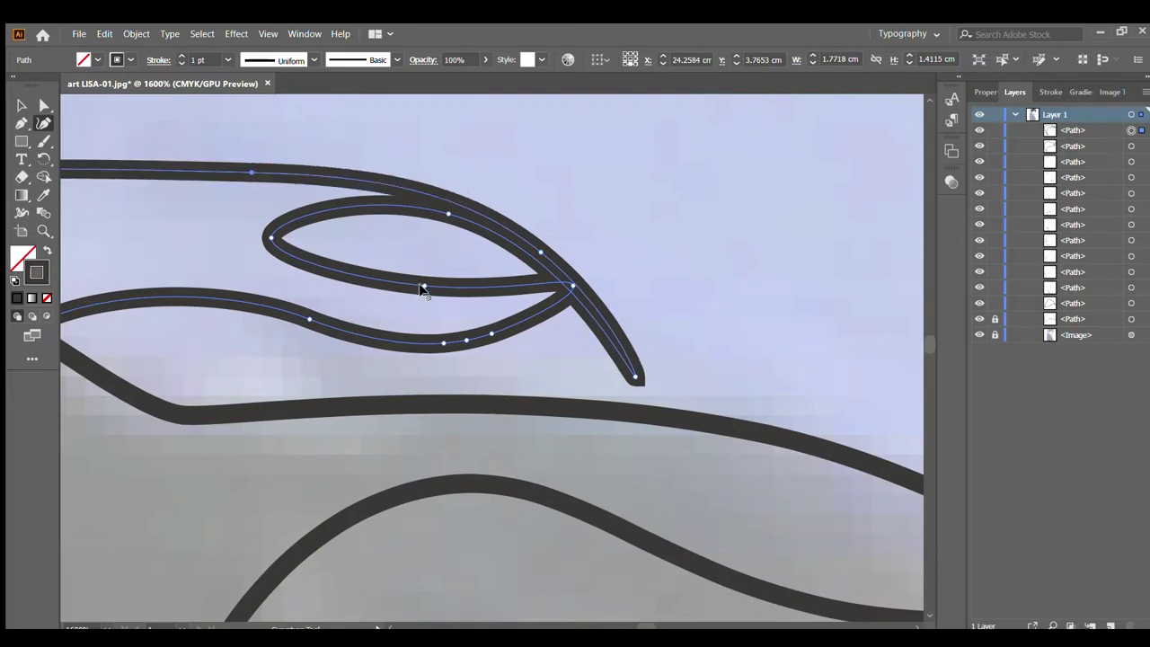
Step: Clear the selection, then select the right-side hair strand to inspect it
scroll(465, 249, down, 1)
scroll(465, 250, down, 4)
scroll(465, 250, down, 3)
click(21, 104)
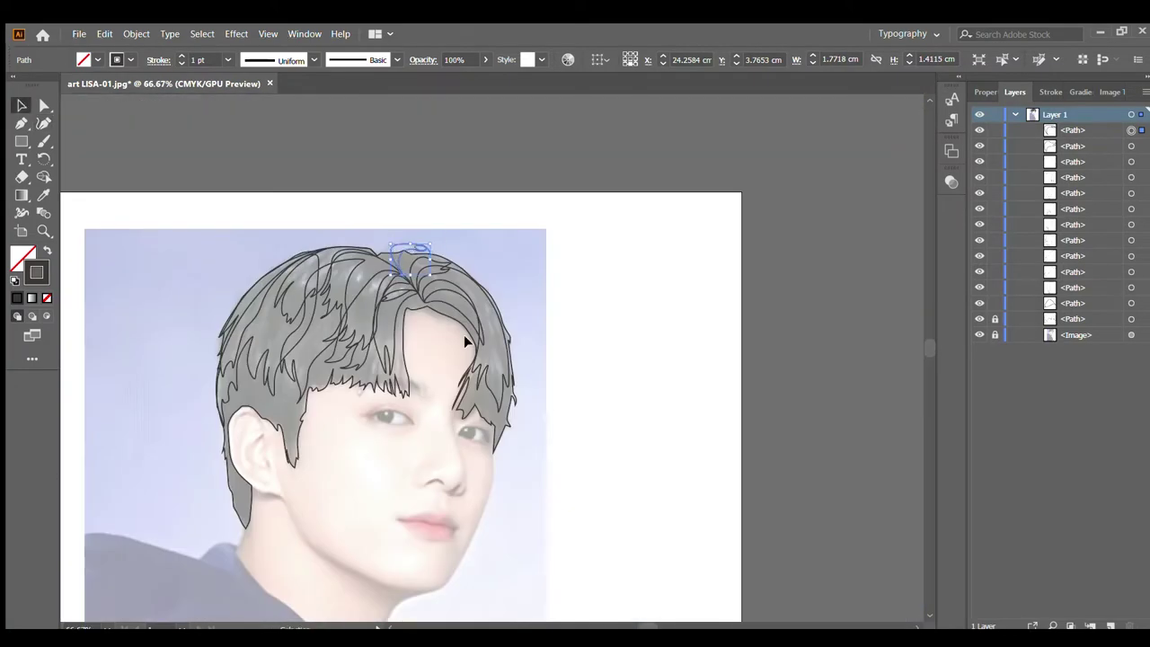
click(566, 272)
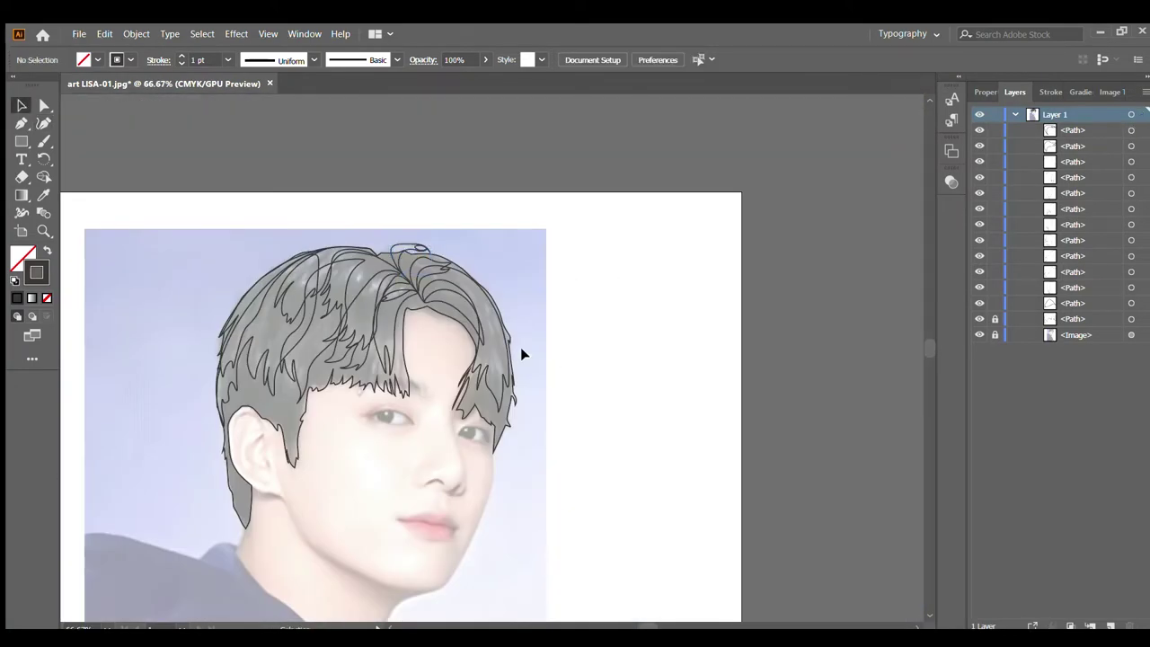
scroll(521, 352, up, 1)
scroll(472, 198, up, 1)
scroll(373, 216, up, 2)
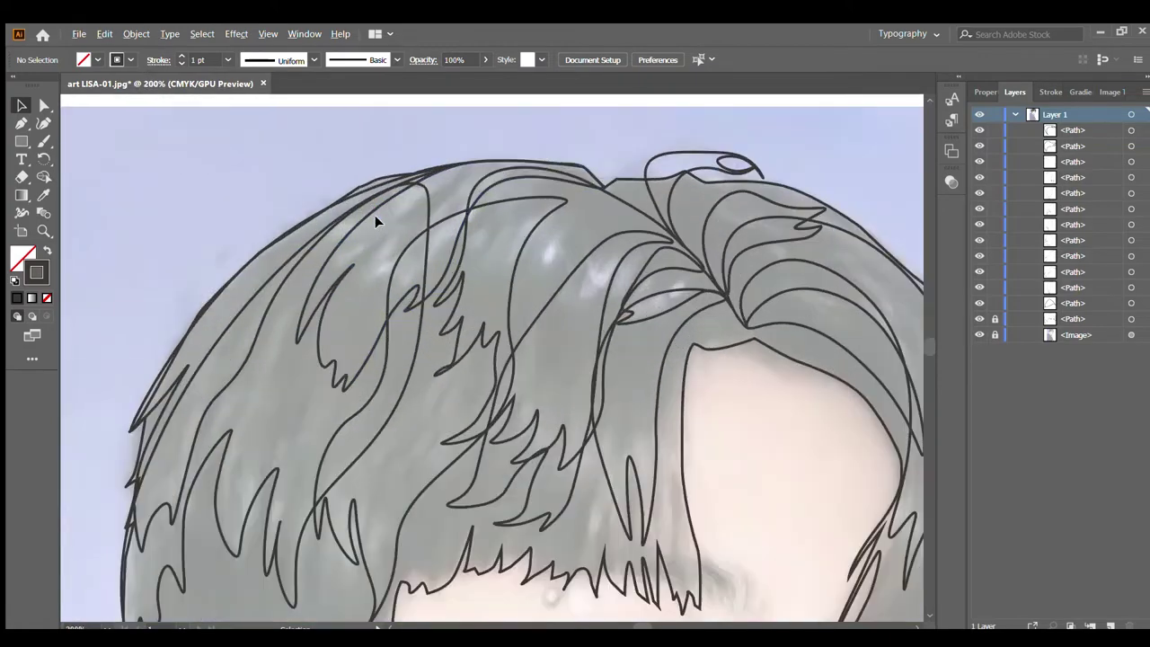
scroll(594, 228, down, 1)
click(662, 353)
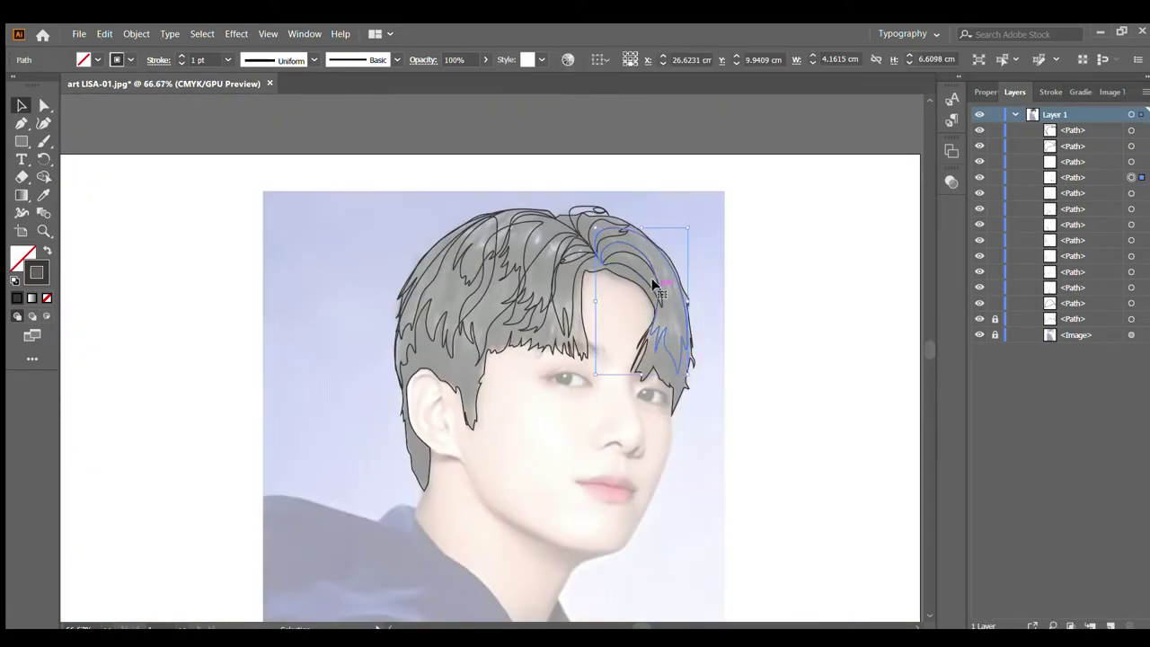
scroll(652, 278, up, 5)
scroll(757, 232, down, 3)
Step: Place a curved Pen anchor along the hair top beside the curl and end the path
key(p)
scroll(310, 364, up, 2)
scroll(310, 364, down, 3)
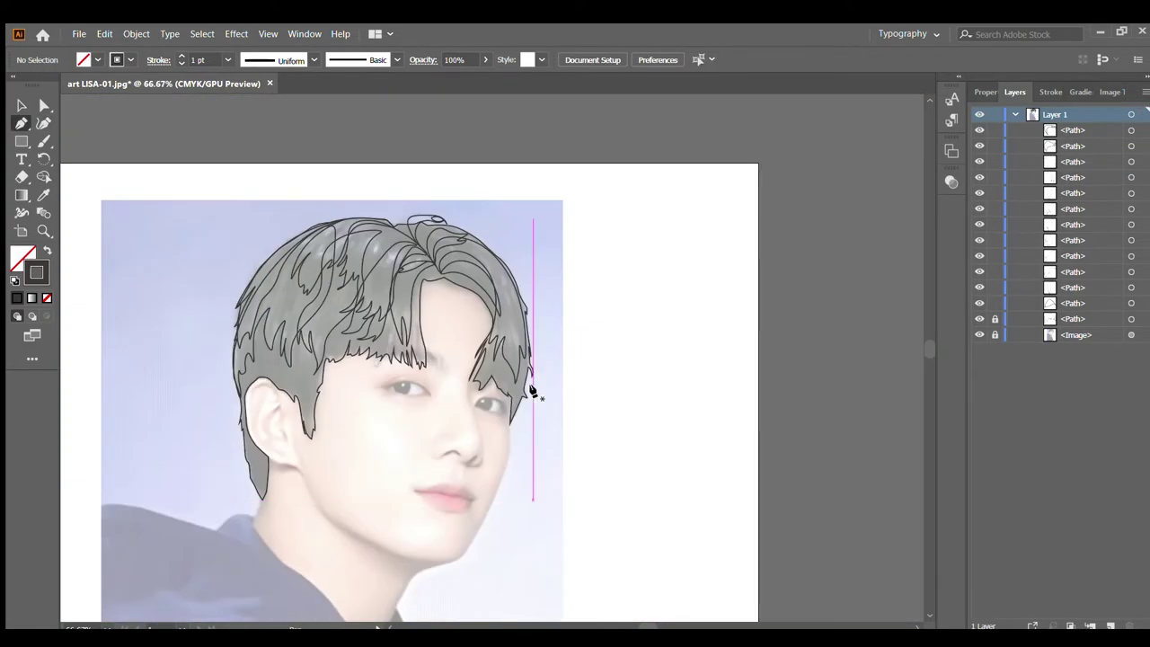
scroll(450, 234, up, 4)
drag(429, 235, 477, 198)
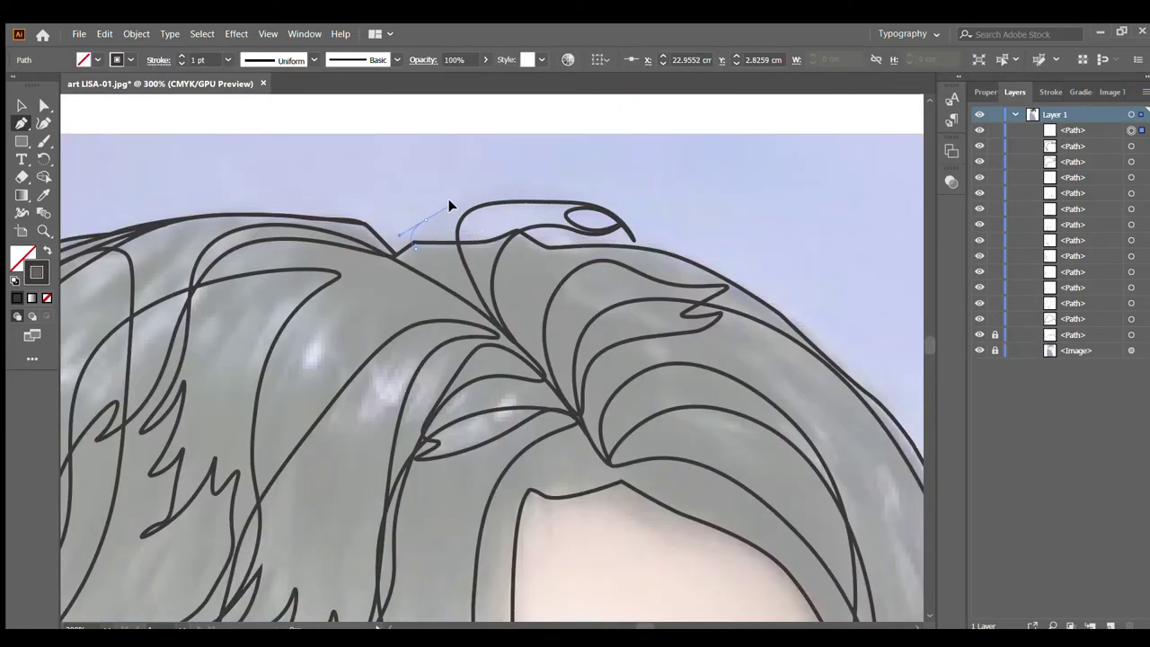
key(v)
scroll(465, 260, down, 2)
Step: Draw small bent curves along the forehead hairline with the Pen tool
scroll(517, 357, up, 2)
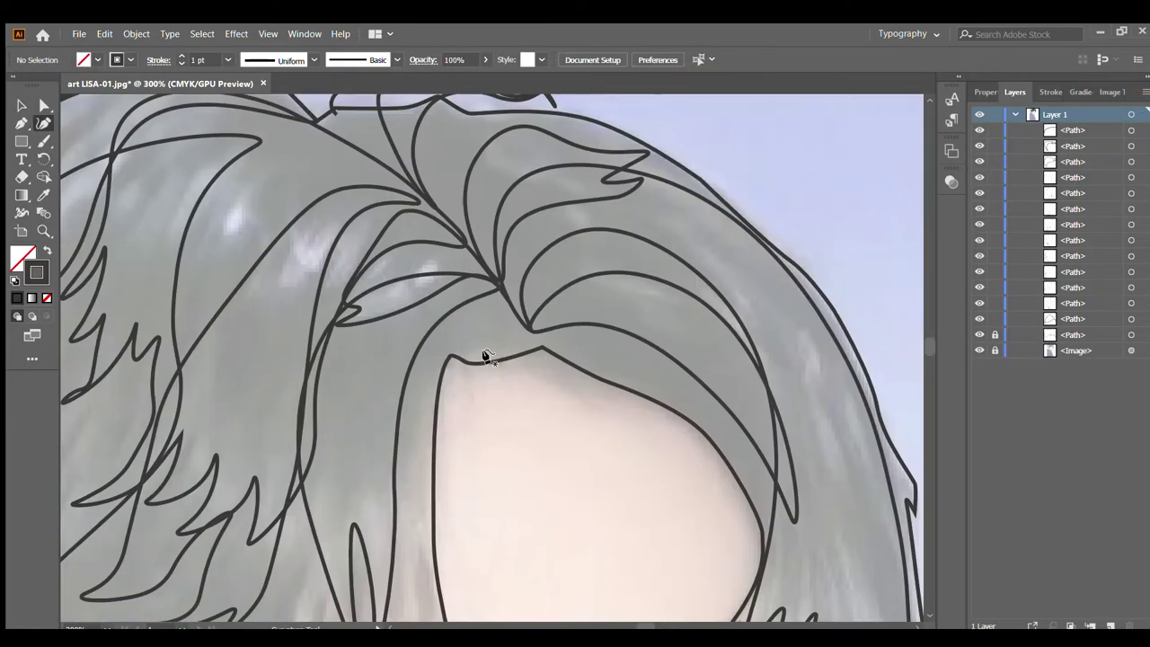
click(471, 352)
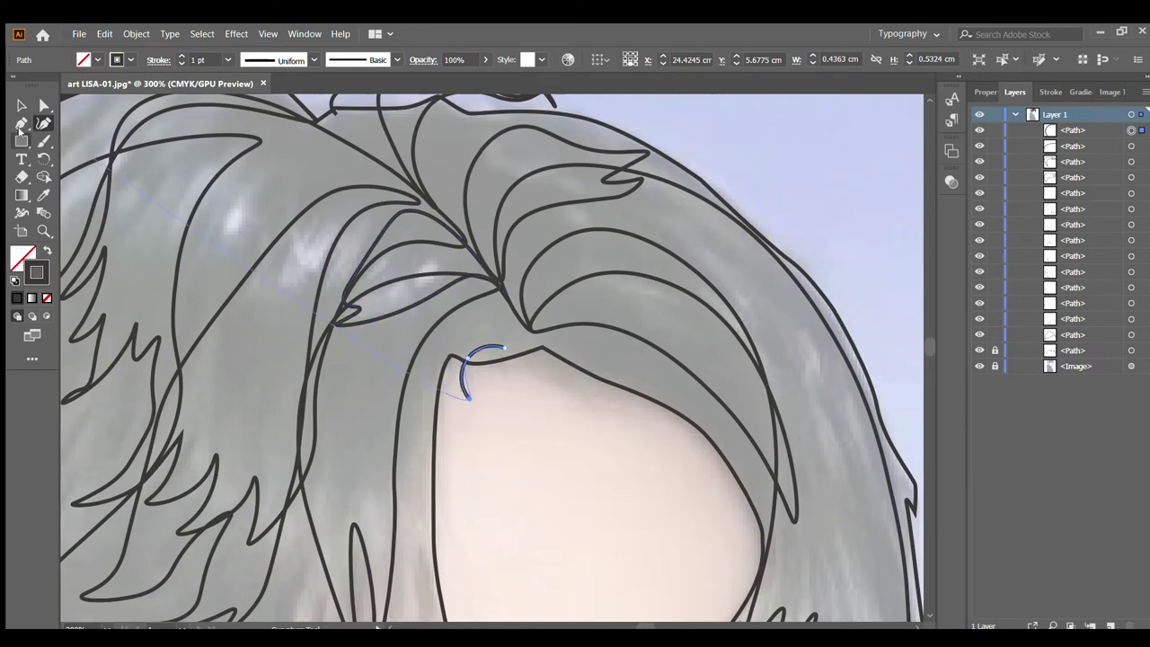
click(512, 349)
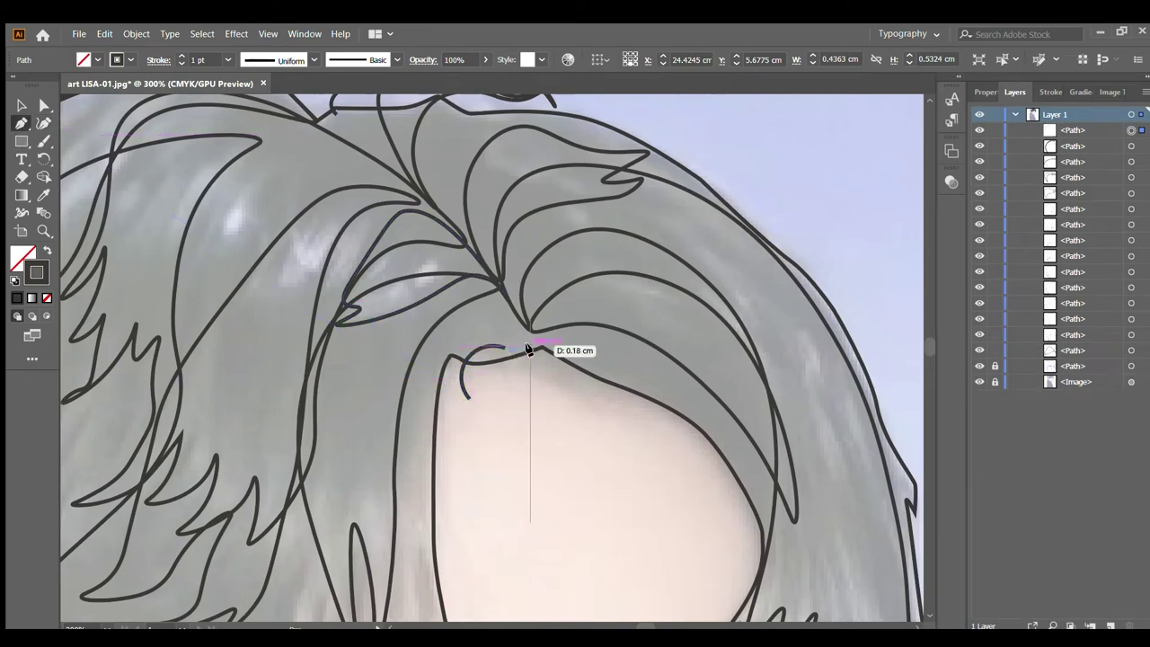
mouse_move(562, 392)
mouse_down()
mouse_move(583, 404)
mouse_move(601, 394)
mouse_up()
scroll(586, 385, down, 3)
Step: Add a curved stroke down the forehead's right edge
click(677, 171)
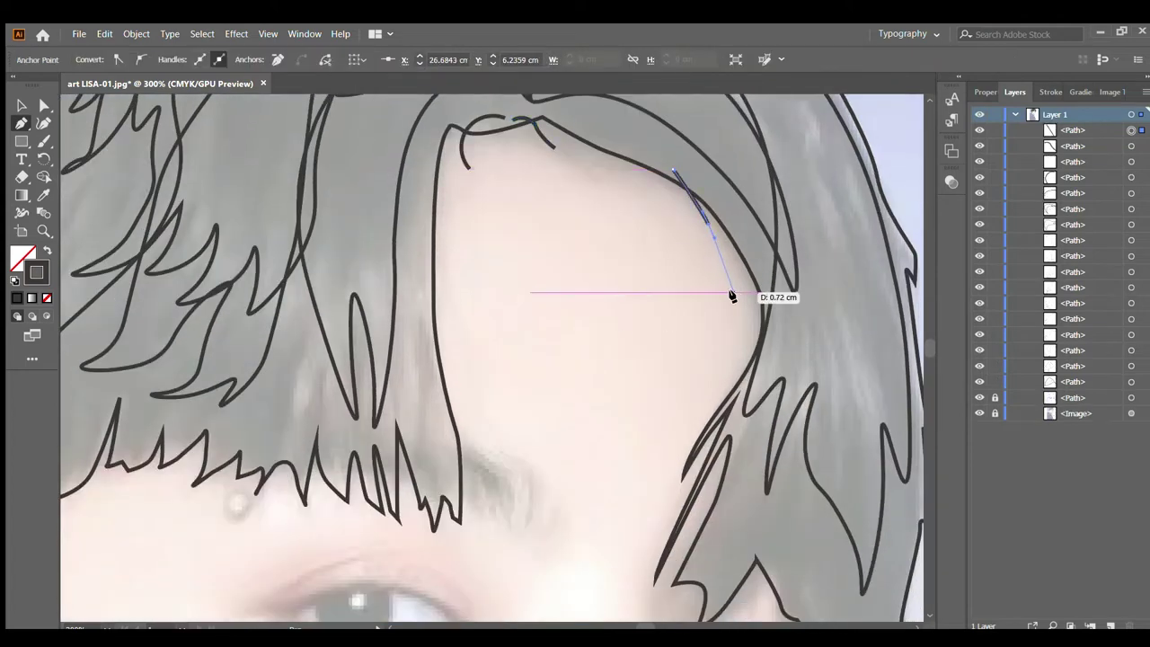
drag(751, 299, 750, 329)
scroll(634, 286, down, 1)
scroll(585, 321, down, 3)
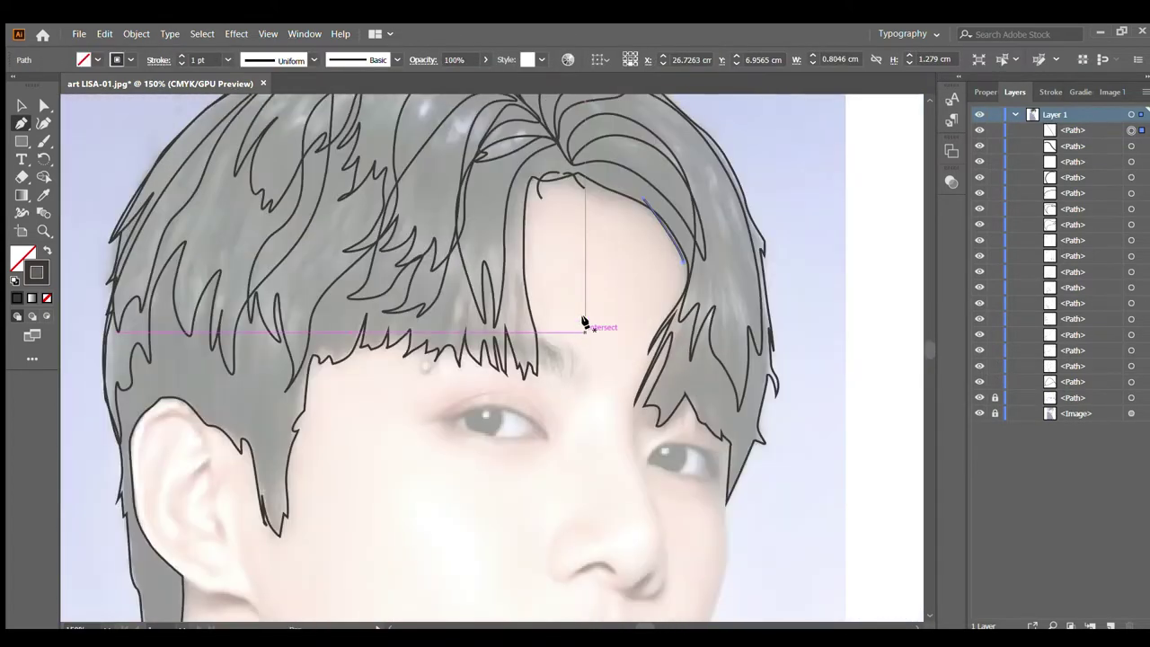
scroll(617, 419, up, 5)
Step: Draw two short curved strands where the fringe meets the brow
drag(623, 453, 640, 452)
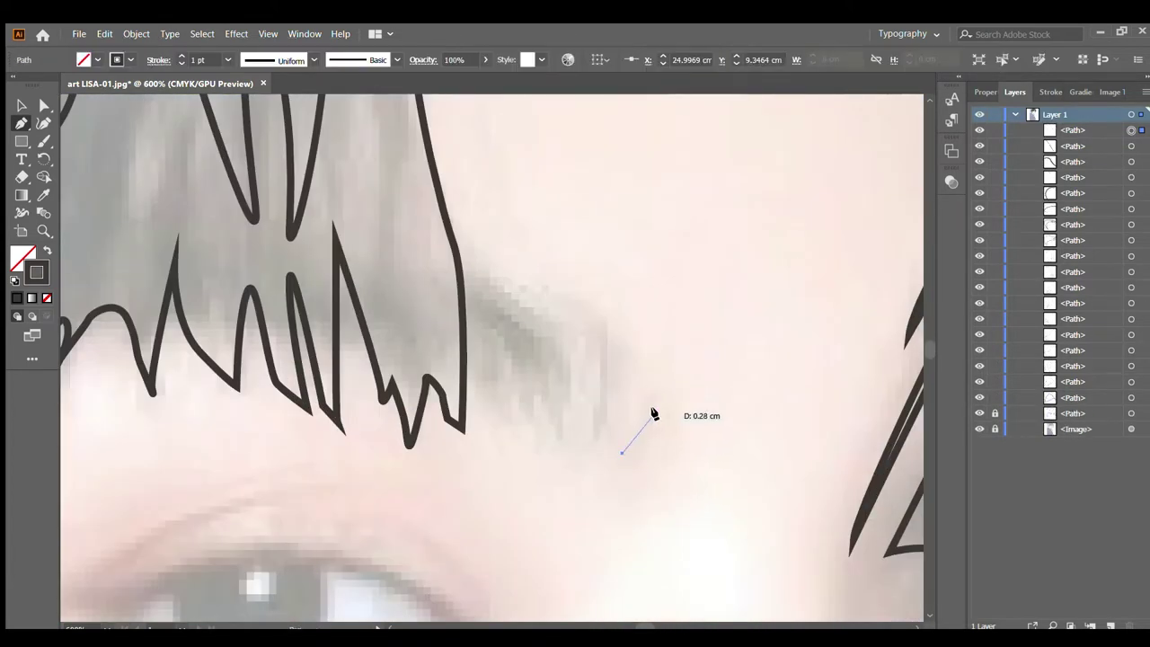
mouse_move(654, 393)
mouse_down()
mouse_move(584, 390)
mouse_move(615, 387)
mouse_up()
click(596, 443)
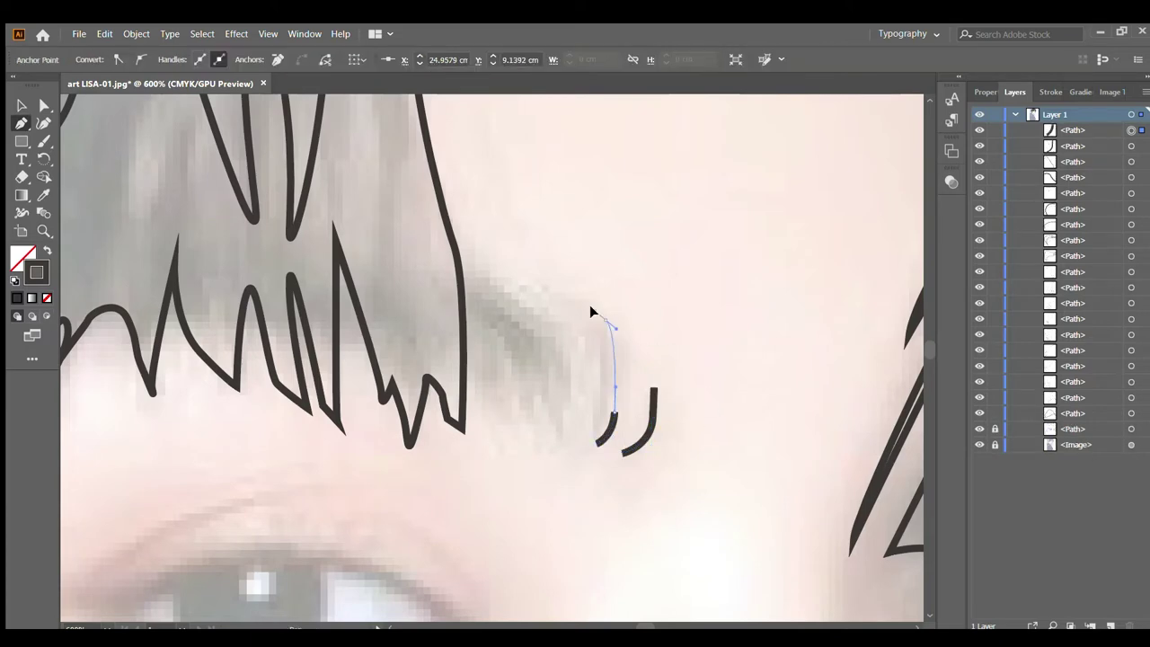
drag(506, 279, 535, 313)
Step: Extend the jagged fringe strand leftward with four points along the fringe edge
scroll(385, 262, down, 3)
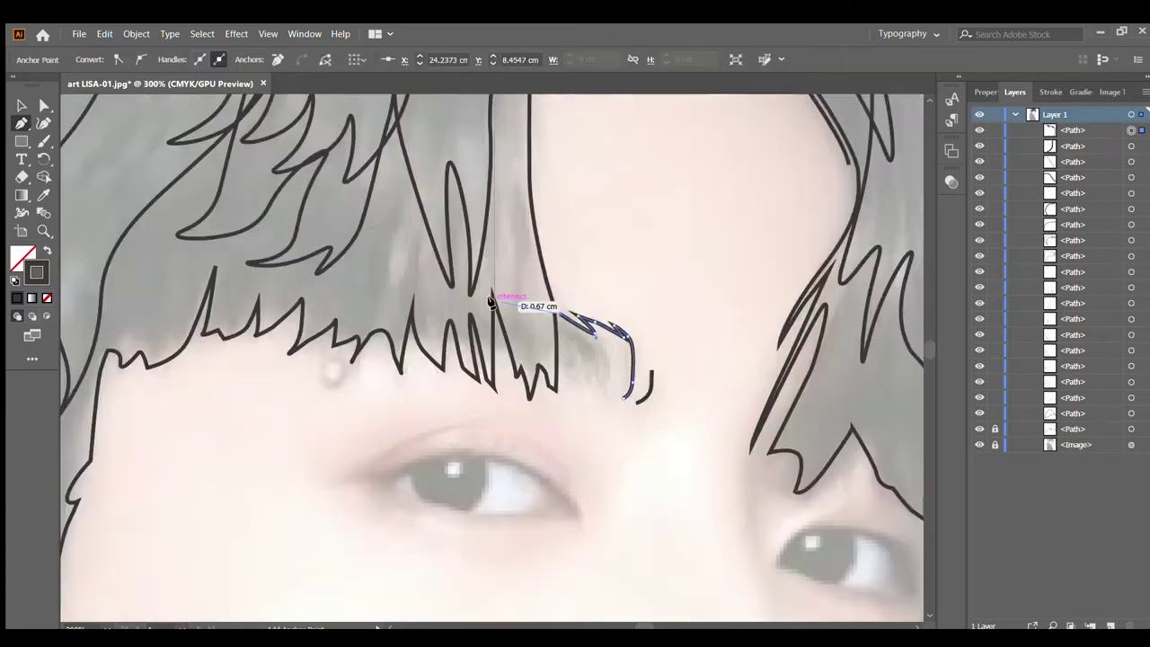
scroll(507, 290, up, 3)
click(601, 319)
click(563, 295)
click(397, 275)
click(305, 276)
scroll(243, 330, up, 1)
scroll(318, 281, left, 2)
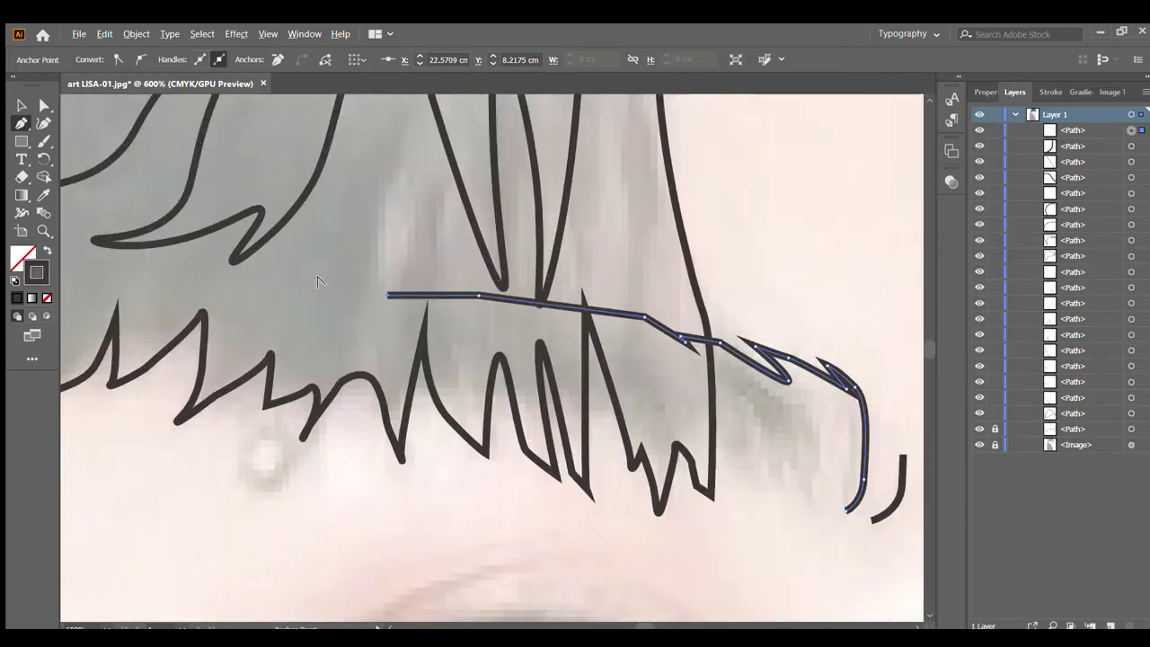
scroll(261, 340, down, 3)
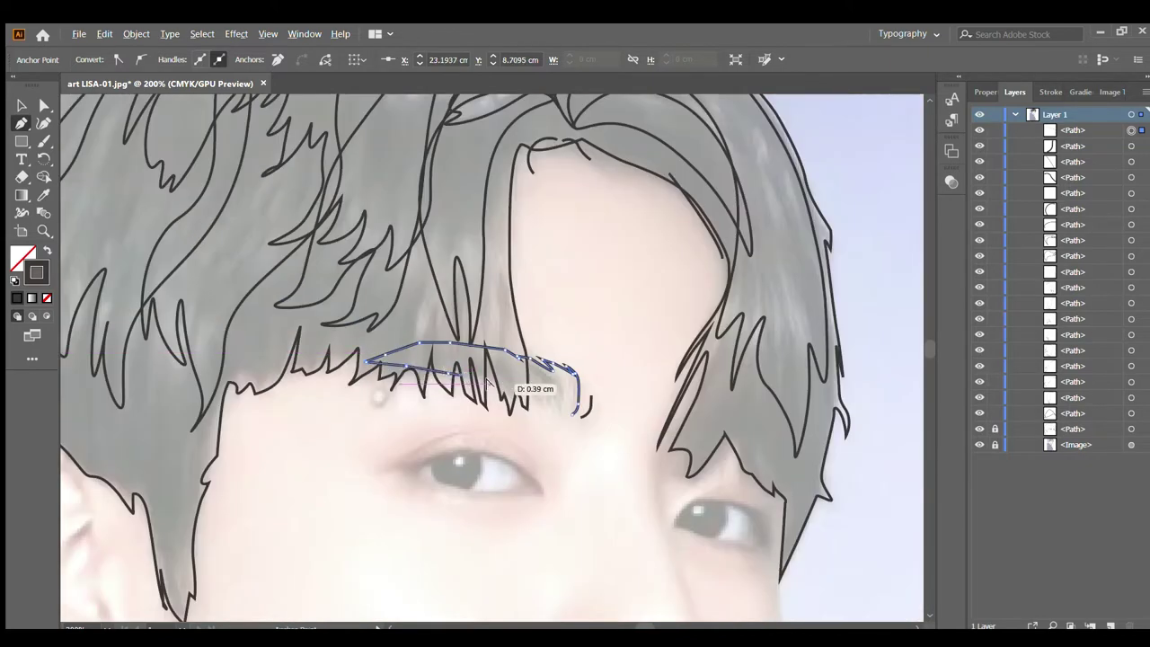
Step: Close the eyebrow outline at its starting anchor, then deselect it
drag(540, 396, 541, 404)
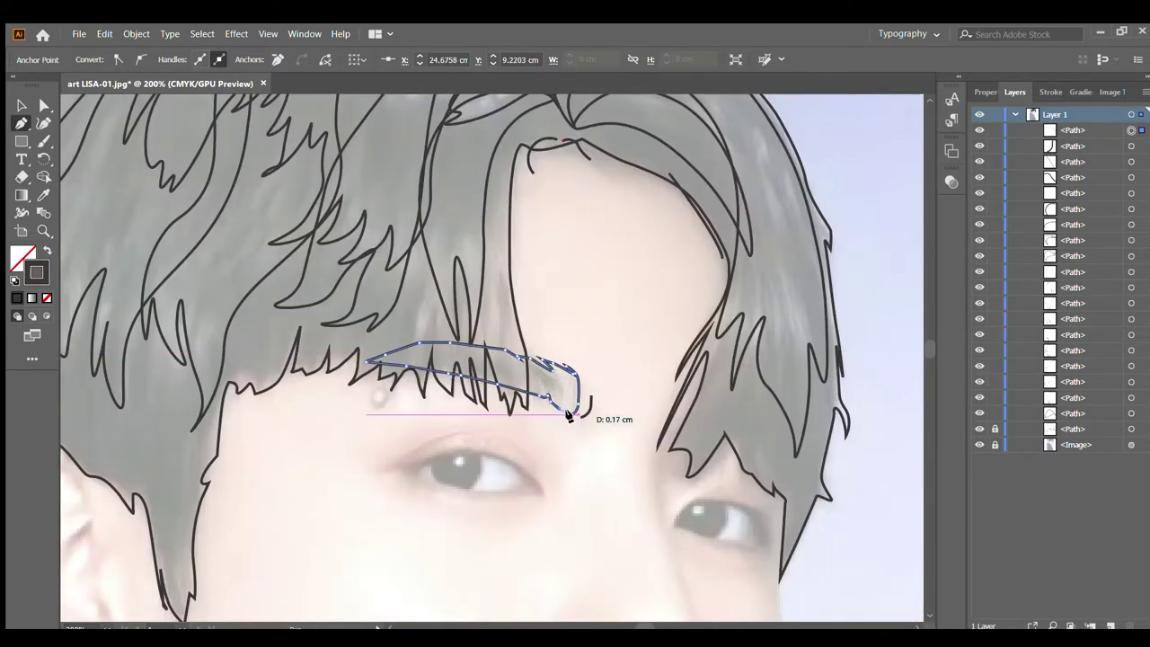
click(569, 414)
scroll(569, 415, down, 2)
scroll(395, 342, up, 1)
key(v)
click(467, 355)
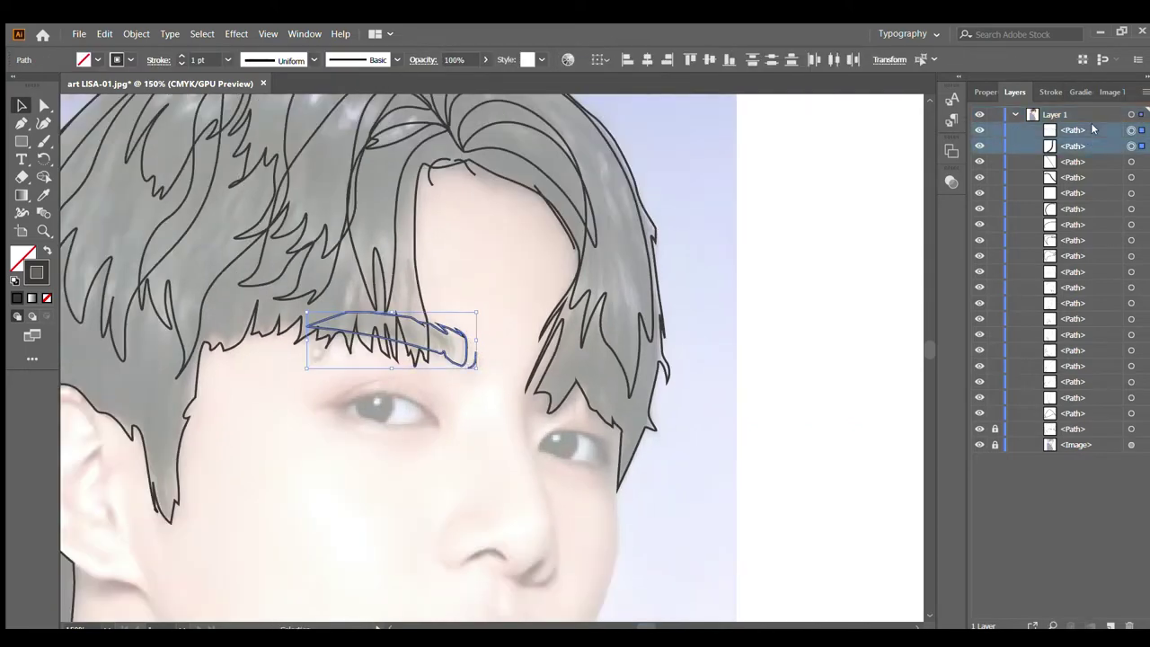
click(740, 339)
Step: Select the arc-shaped hair strand at the crown
scroll(740, 339, down, 3)
scroll(539, 314, up, 3)
scroll(532, 306, down, 1)
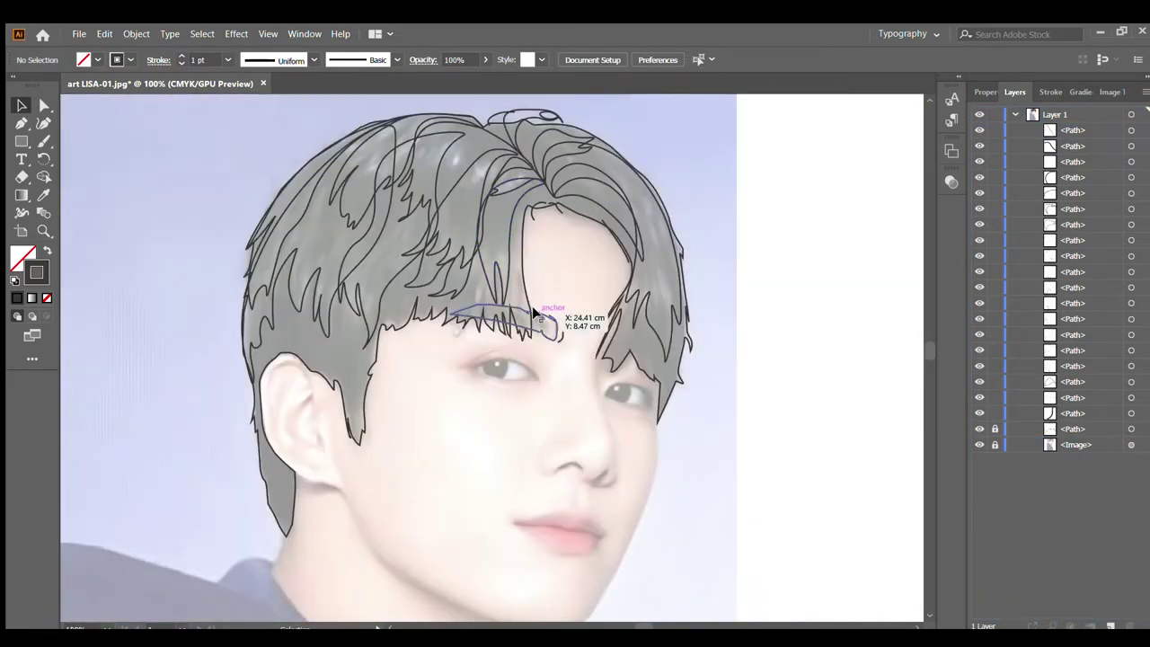
scroll(533, 309, up, 2)
scroll(426, 227, up, 2)
key(p)
scroll(426, 227, down, 2)
scroll(426, 227, down, 1)
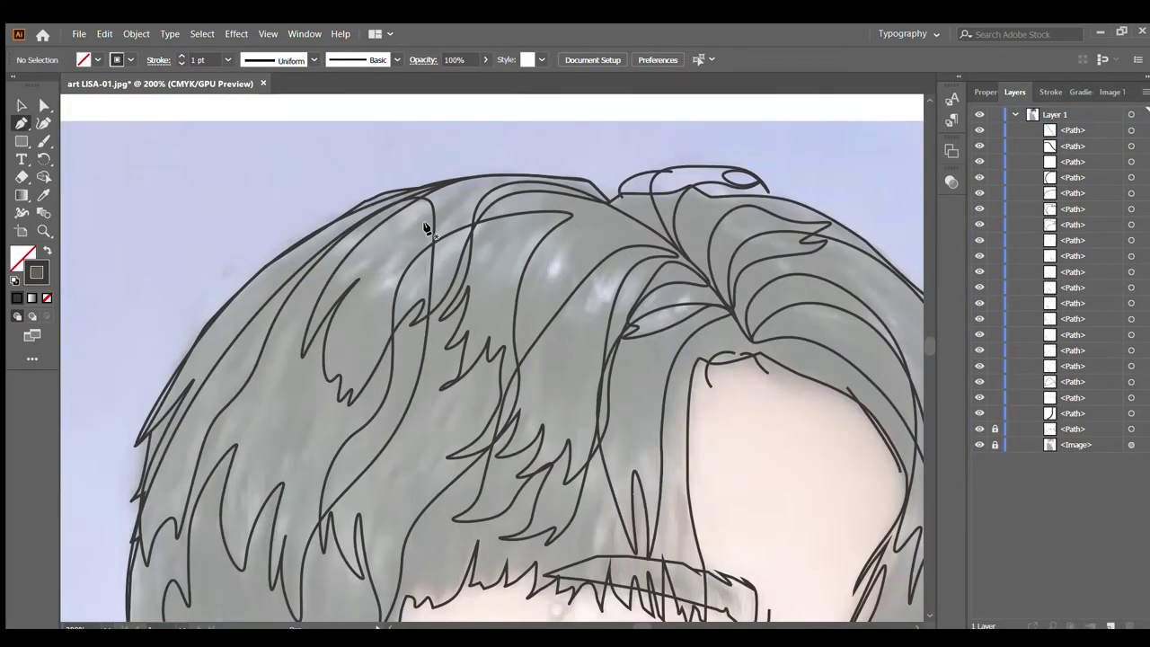
scroll(426, 227, down, 2)
key(v)
scroll(367, 410, down, 2)
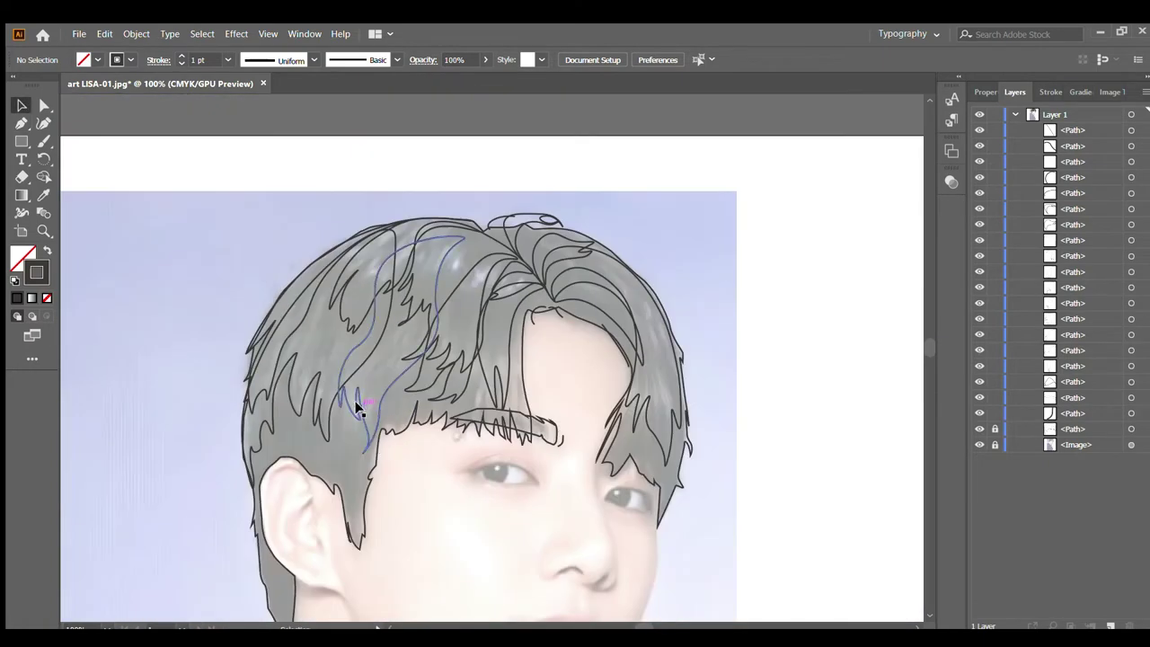
scroll(485, 257, up, 1)
scroll(611, 376, down, 2)
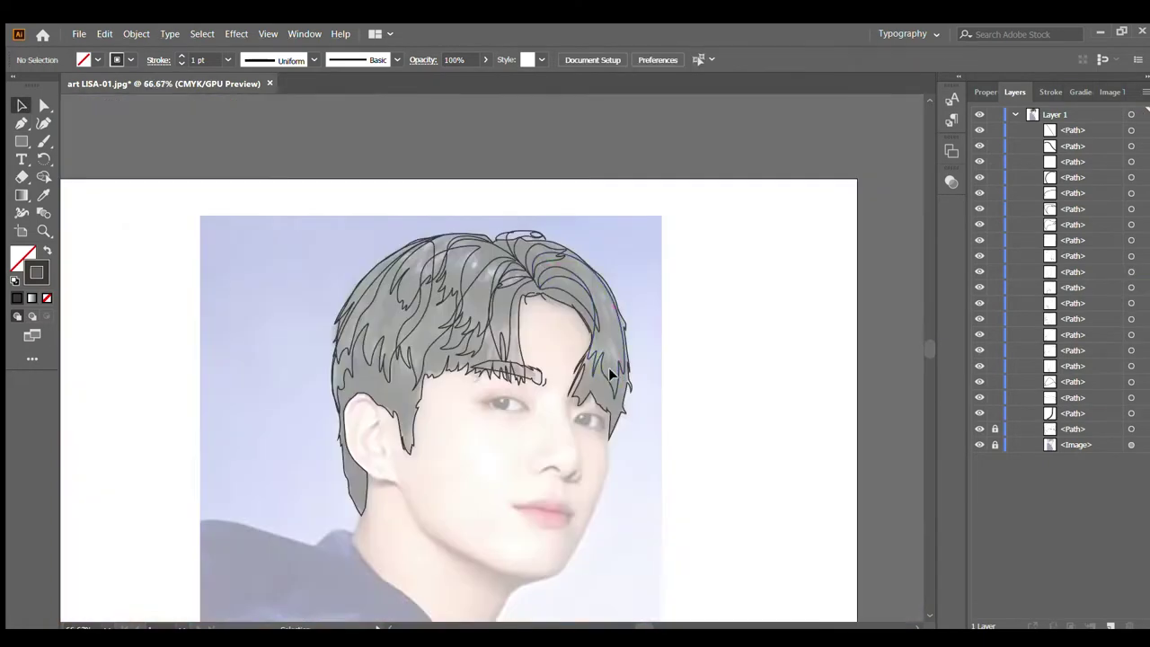
scroll(611, 376, up, 2)
click(580, 261)
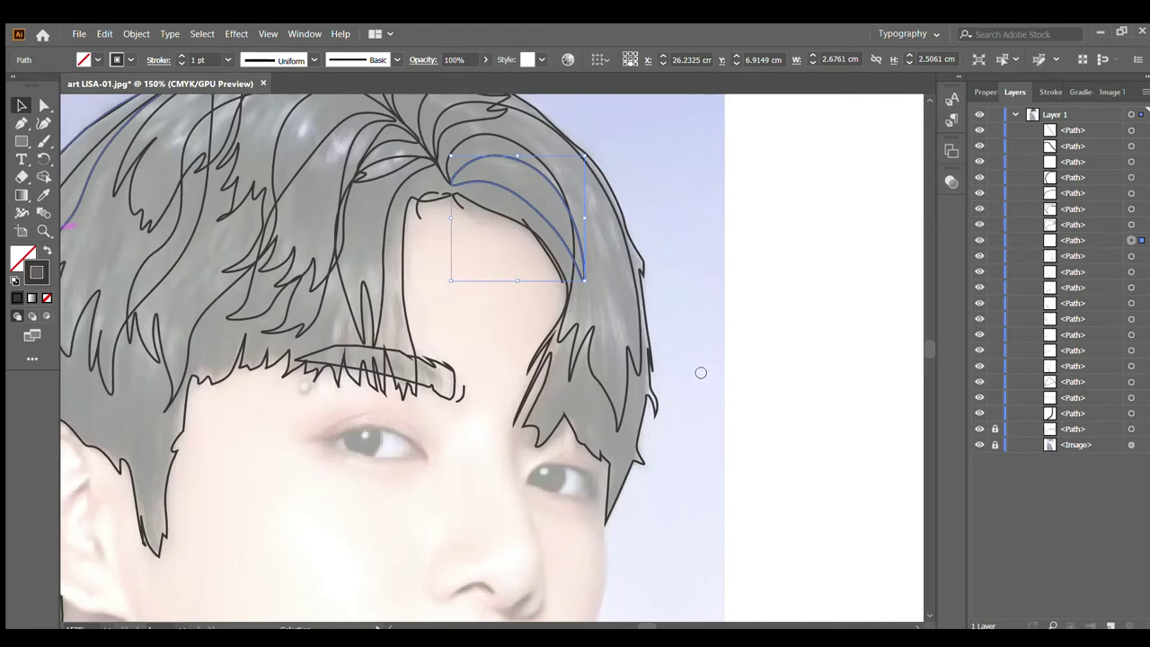
Step: Swap stroke to fill on the crown arc and the large right-side strand
key(shift+x)
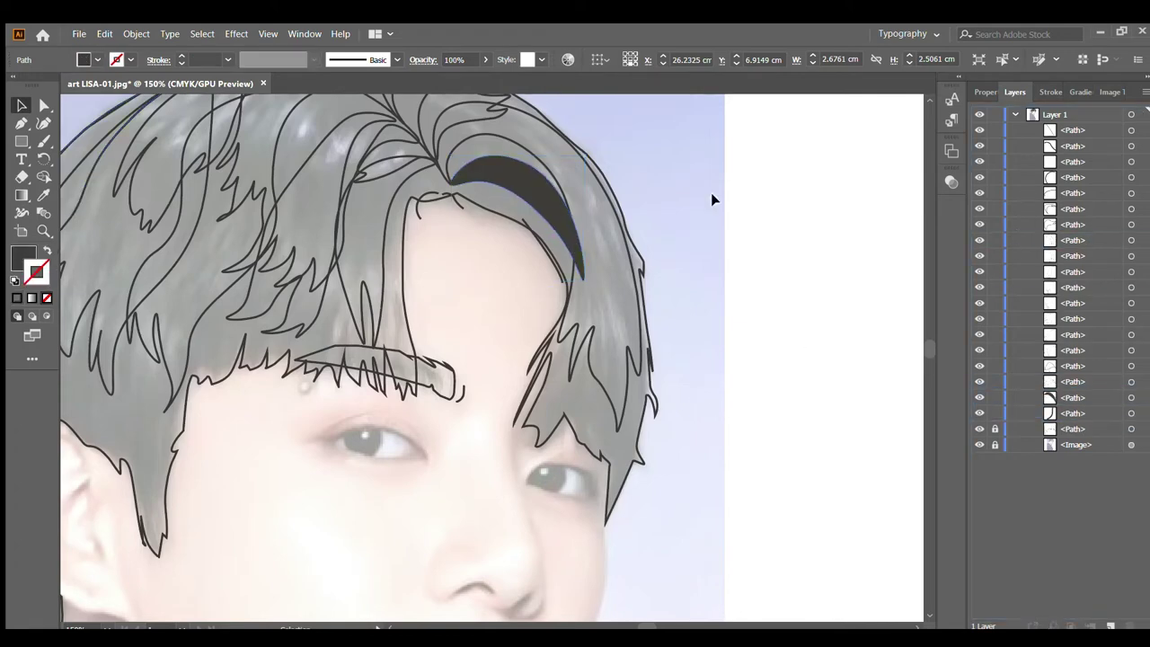
click(711, 193)
click(559, 191)
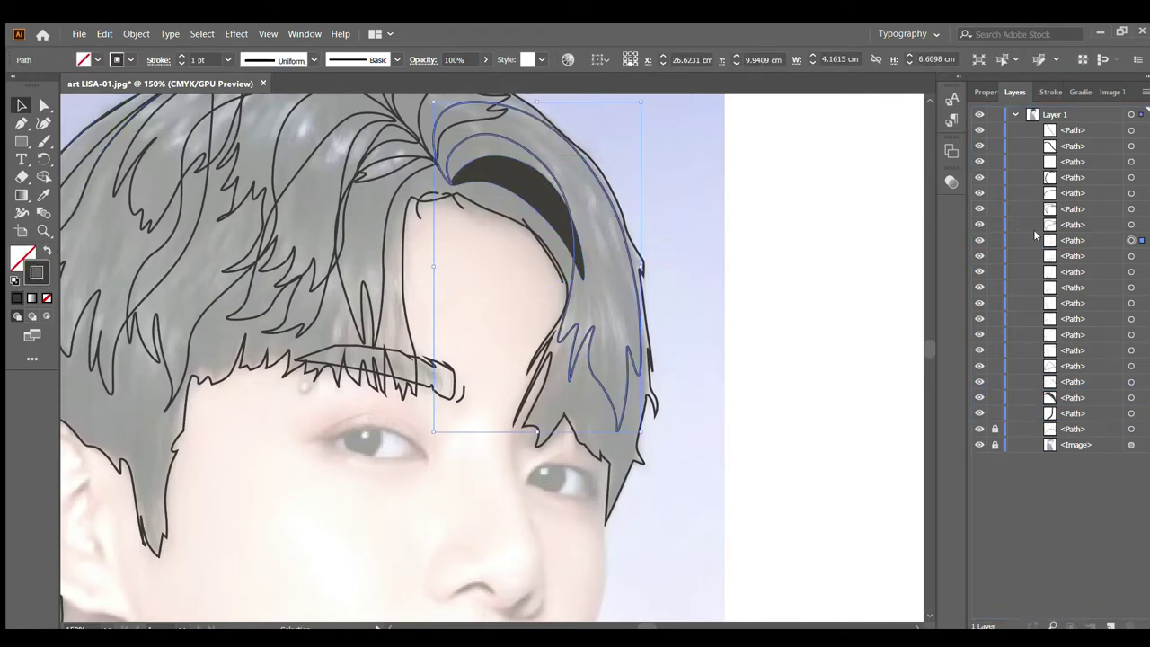
key(shift+x)
Step: Give the strand at the top of the crown a solid dark fill
scroll(552, 239, up, 1)
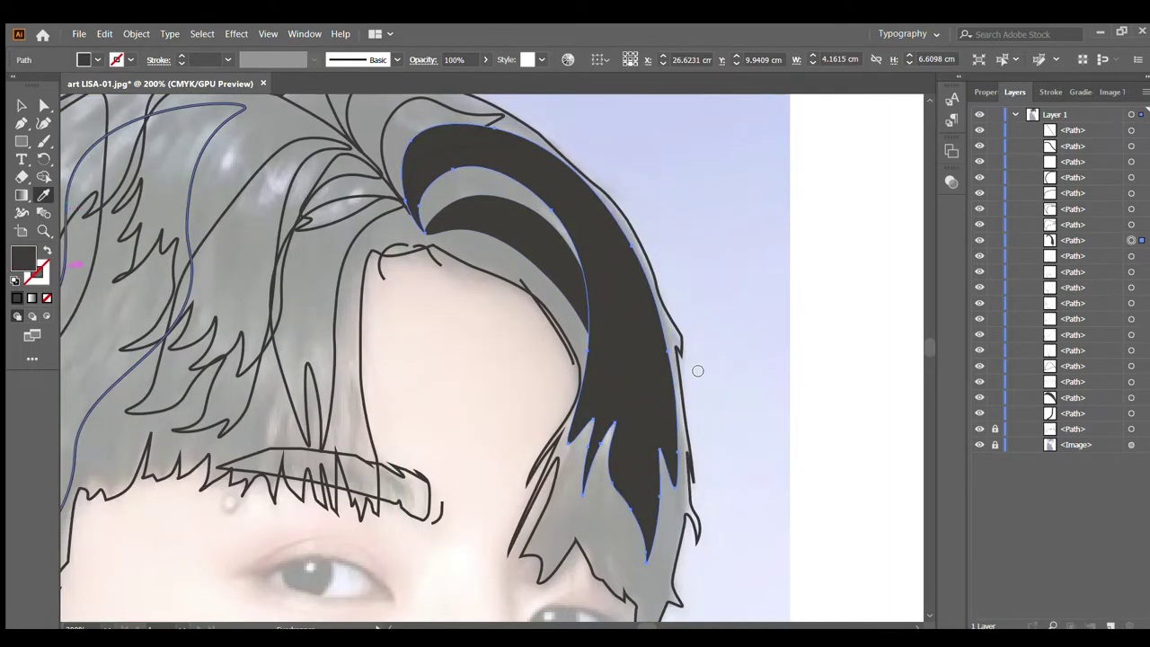
click(719, 346)
scroll(719, 347, up, 1)
click(432, 183)
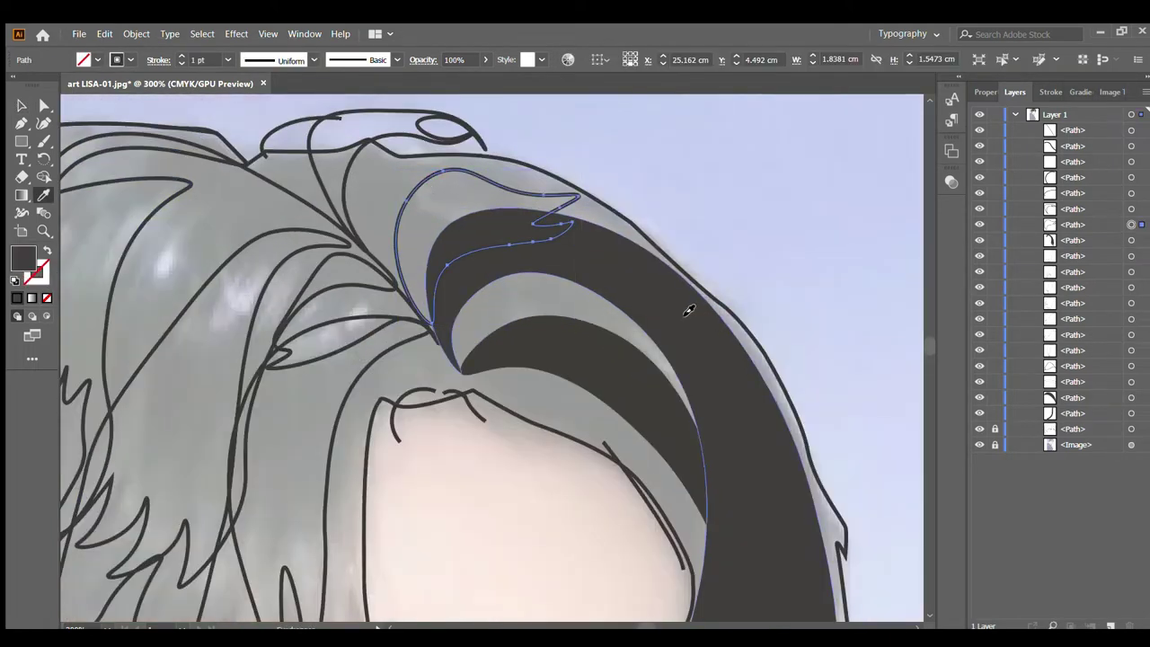
key(shift+x)
key(ctrl+shift+a)
key(v)
Step: Group the top hair-outline path and the forehead hairline path with Ctrl+G
scroll(462, 174, down, 1)
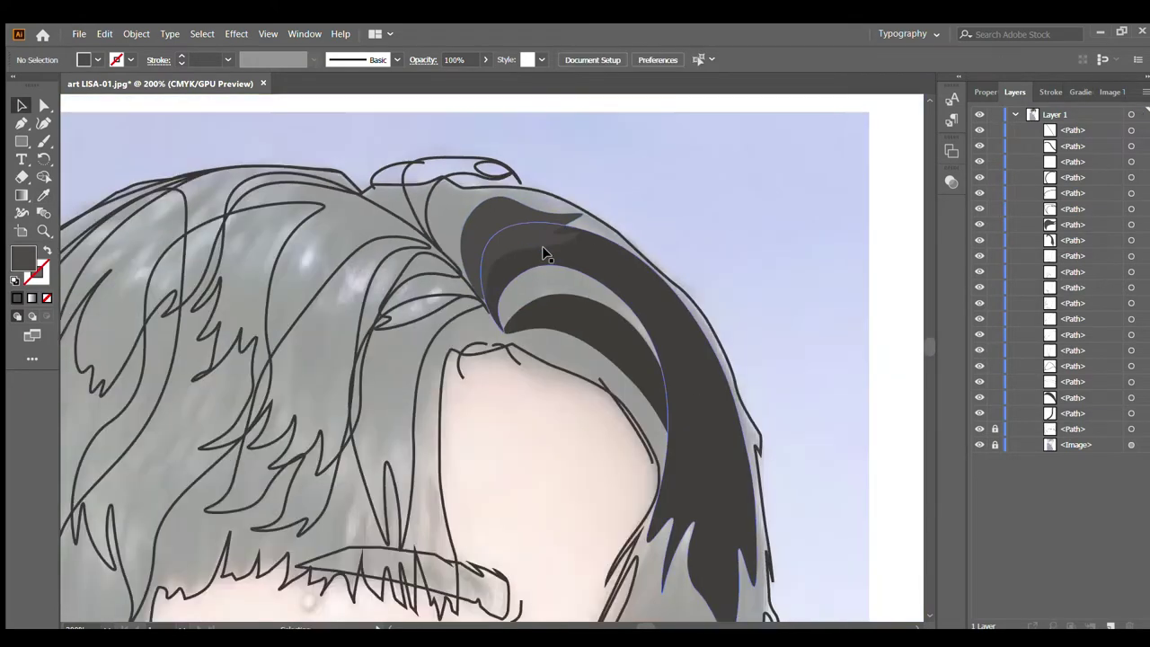
click(462, 174)
key(ctrl+shift+a)
scroll(586, 272, down, 2)
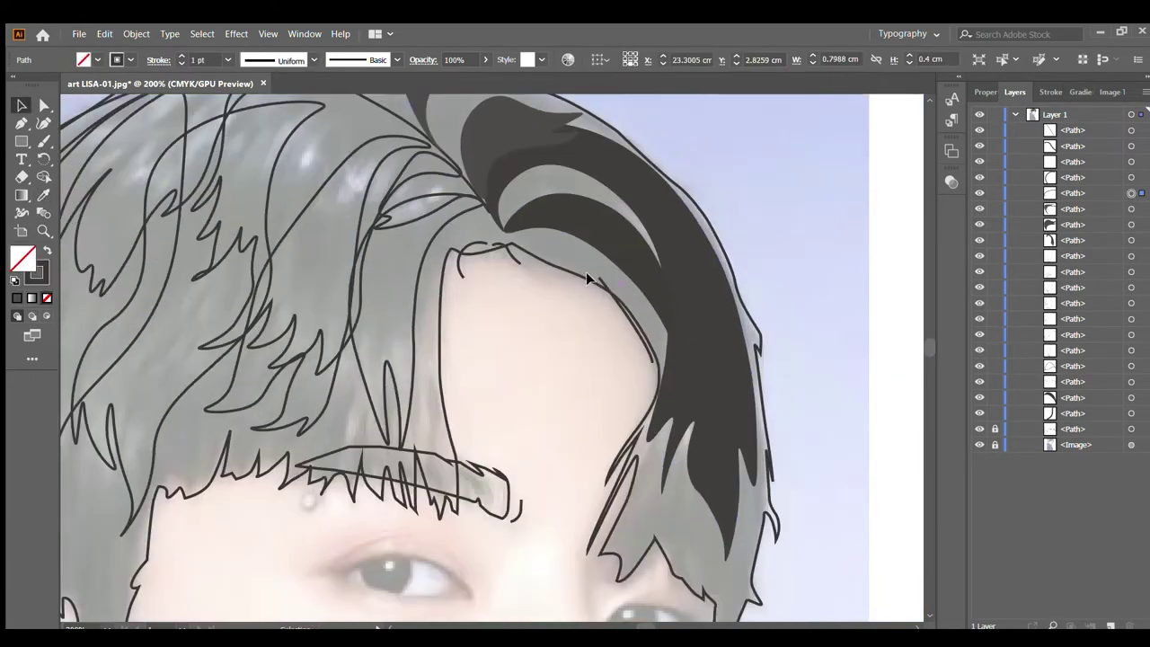
click(479, 253)
key(ctrl+g)
scroll(680, 231, down, 2)
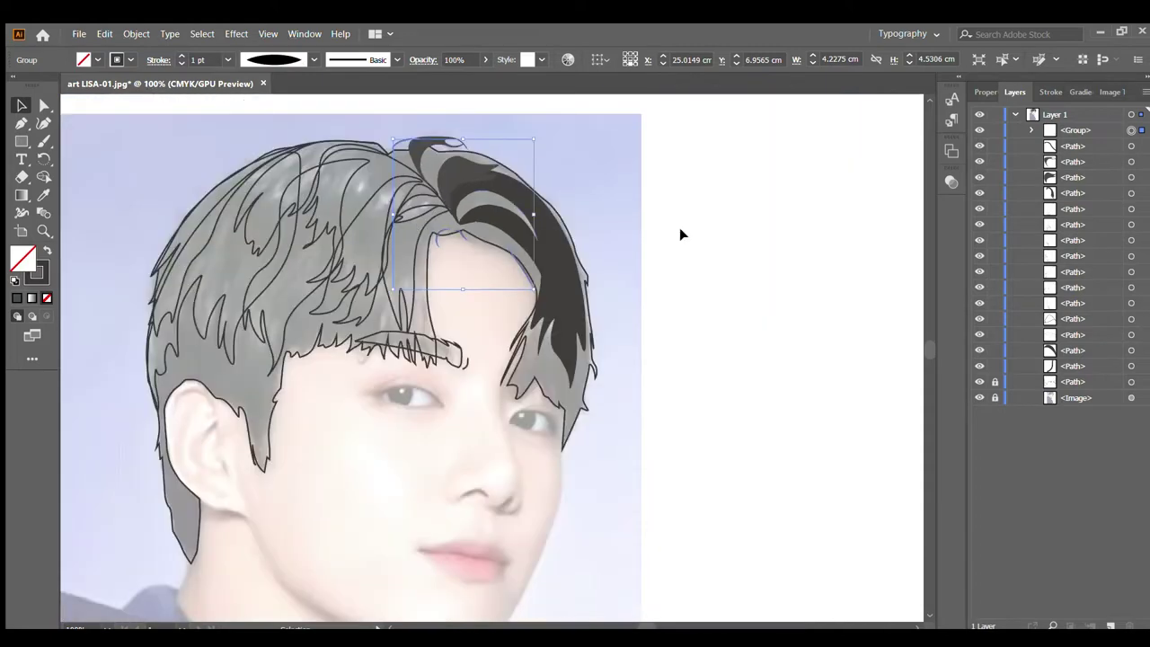
key(ctrl+shift+a)
scroll(593, 270, up, 2)
scroll(569, 284, down, 1)
scroll(569, 288, down, 2)
scroll(686, 249, up, 2)
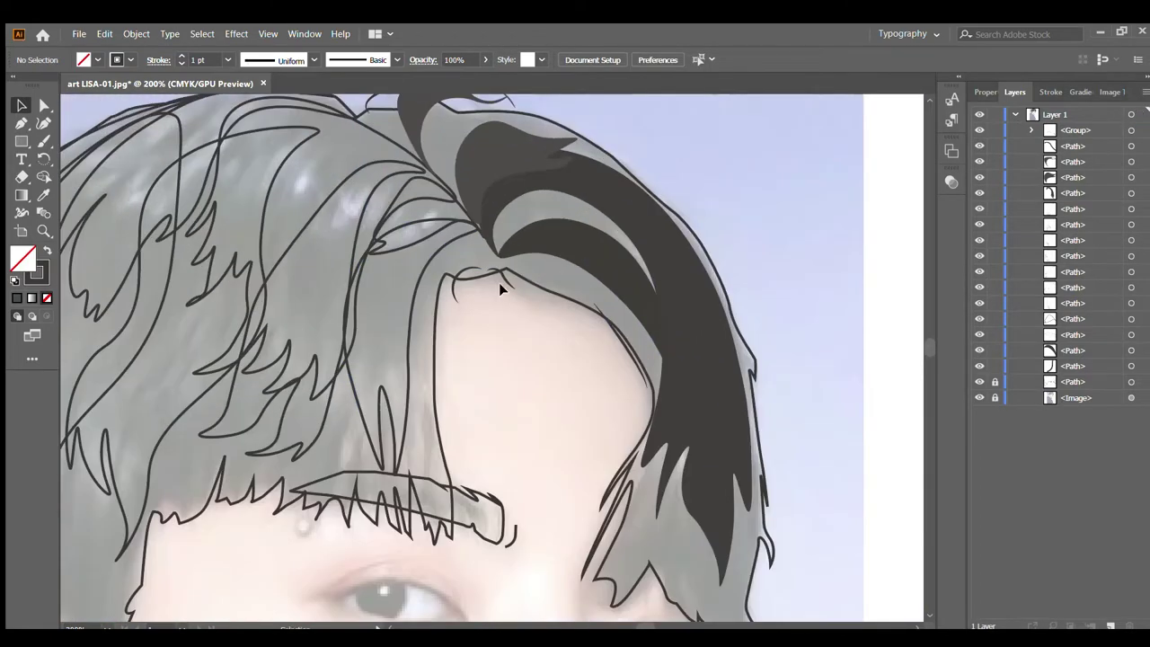
scroll(500, 288, up, 3)
scroll(237, 470, down, 2)
Step: Eyedrop the dark hair fill onto the left strand and move it lower in the stack
click(236, 470)
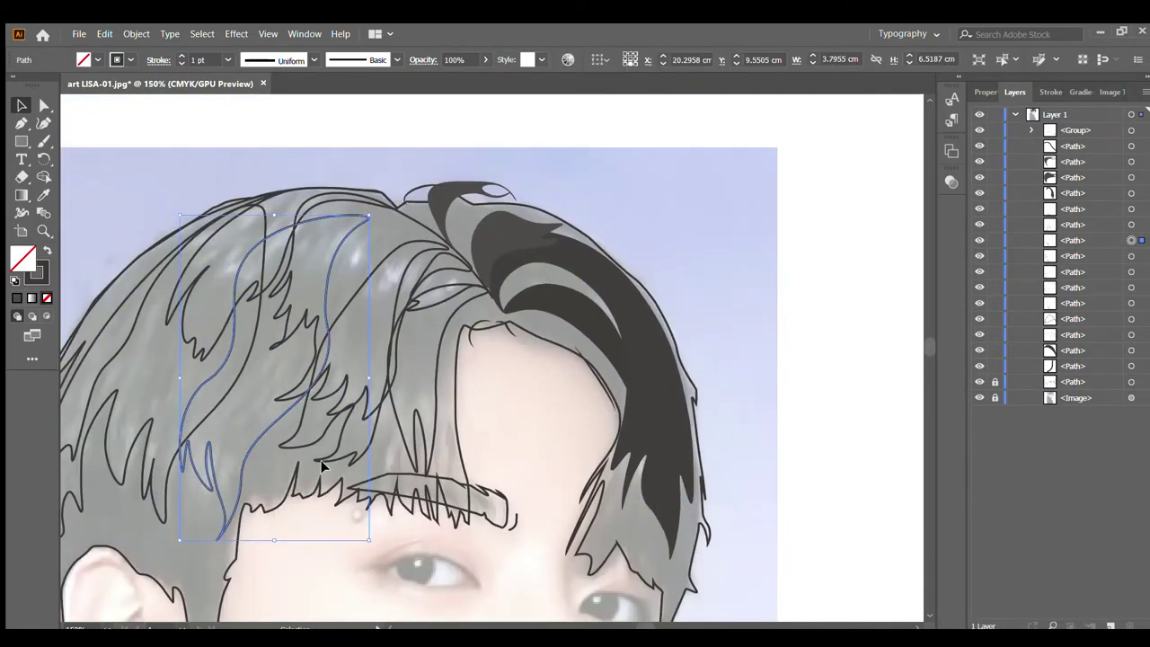
scroll(237, 471, down, 1)
key(i)
click(528, 382)
key(v)
scroll(229, 381, up, 2)
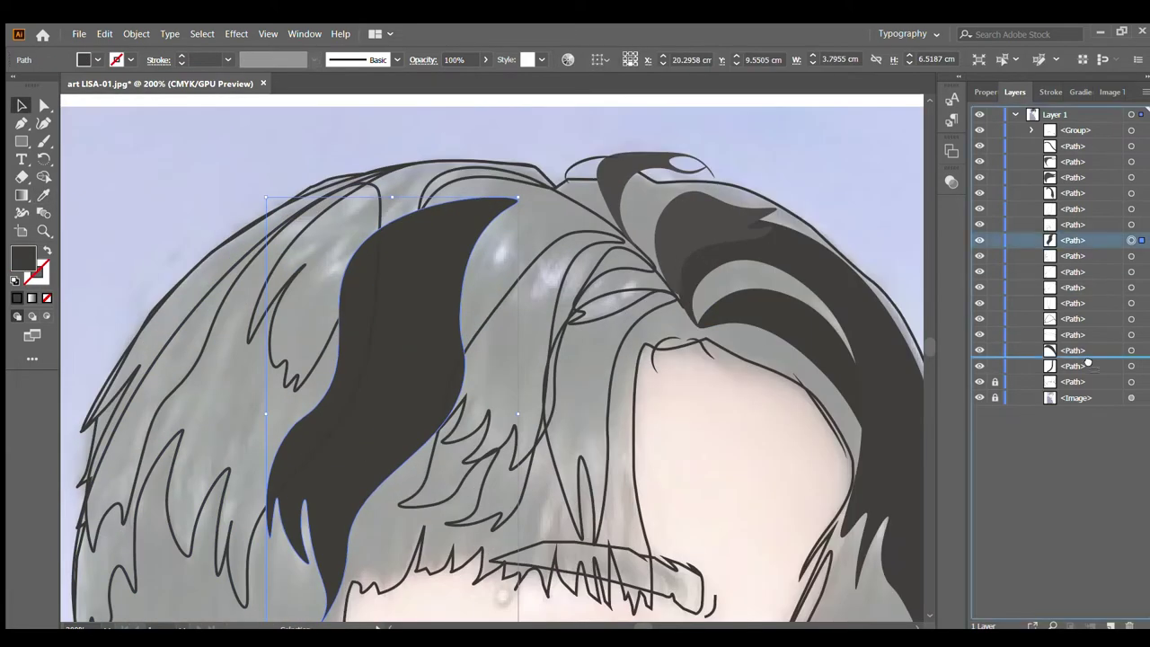
drag(1074, 240, 1074, 341)
scroll(239, 550, down, 1)
Step: Fill the left hair path with the dark grey hair colour and send it lower
click(112, 436)
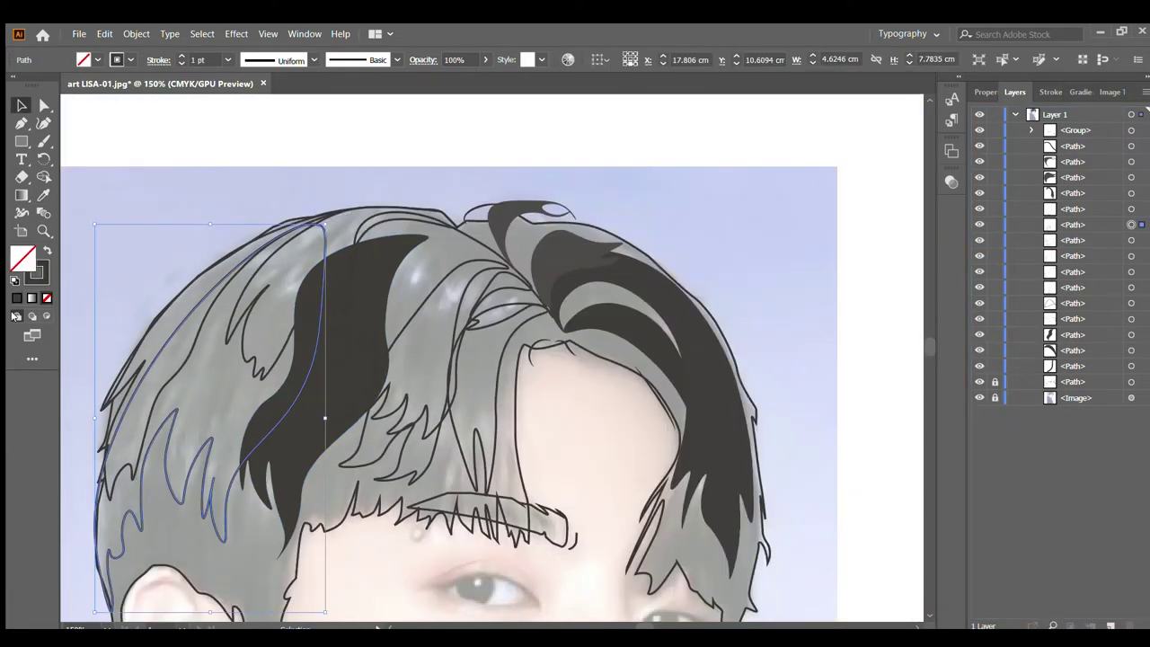
key(i)
click(372, 322)
click(697, 386)
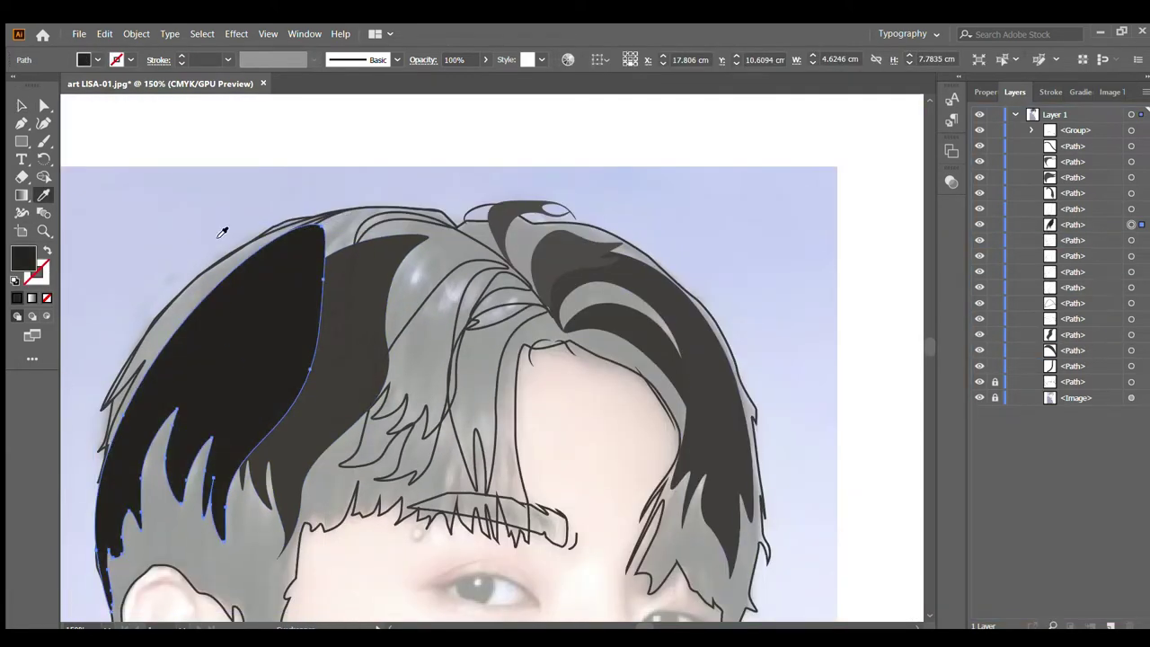
click(342, 357)
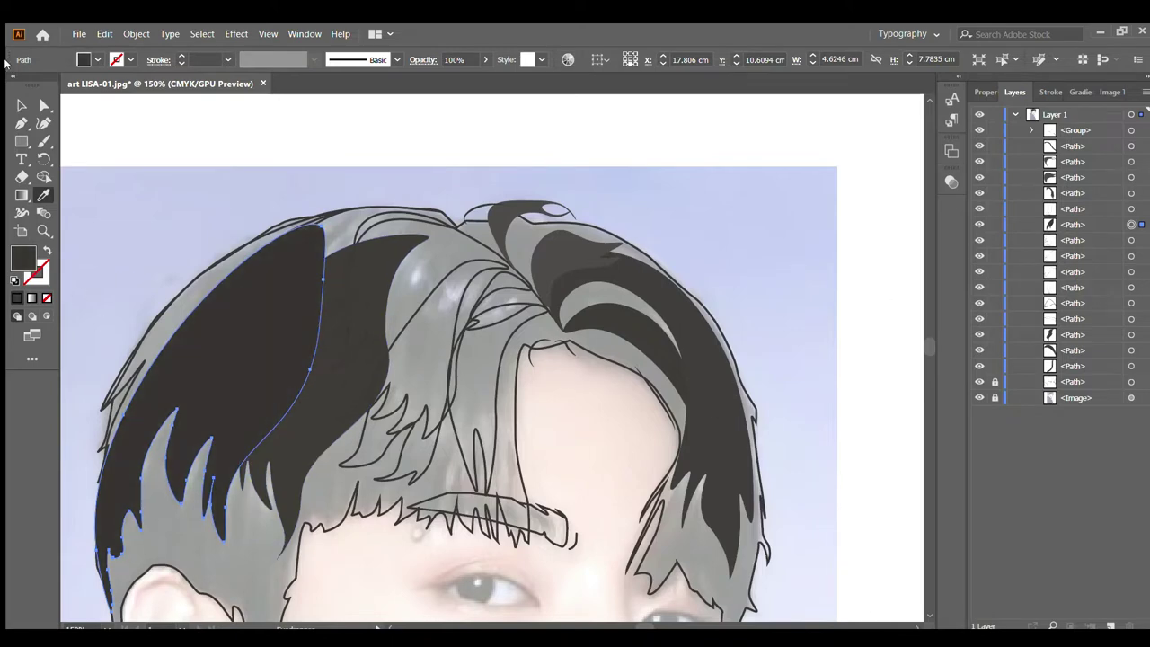
key(v)
drag(1072, 225, 1072, 319)
scroll(269, 272, up, 1)
scroll(269, 272, down, 1)
Step: Turn the outer left hair outline into a black fill
click(153, 385)
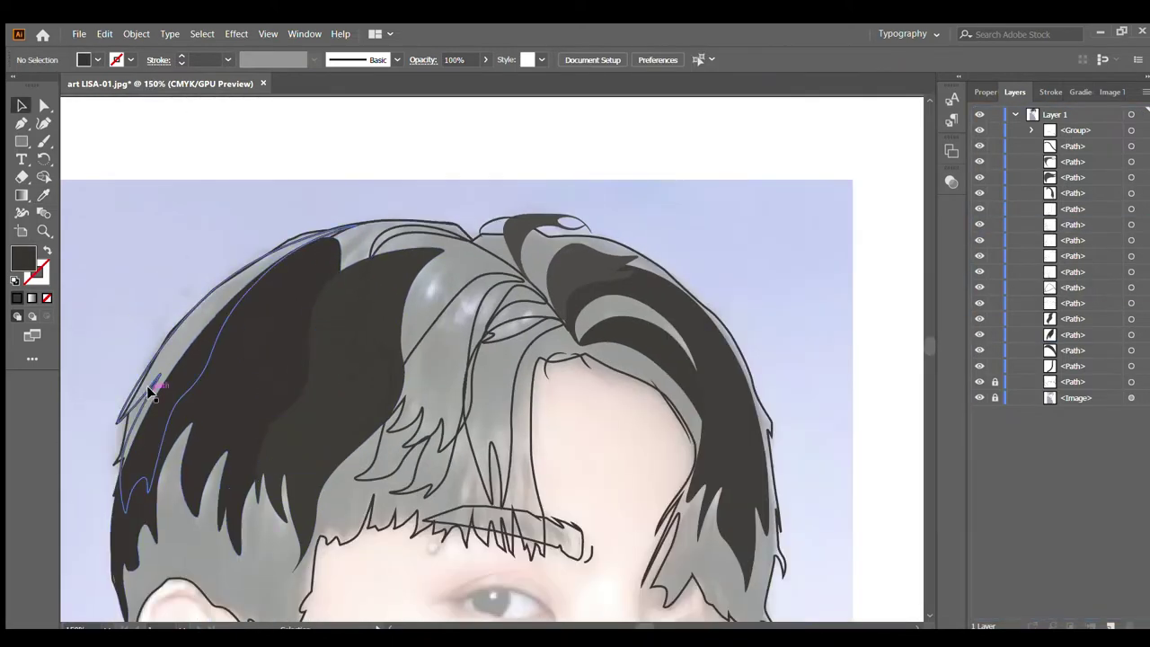
click(48, 250)
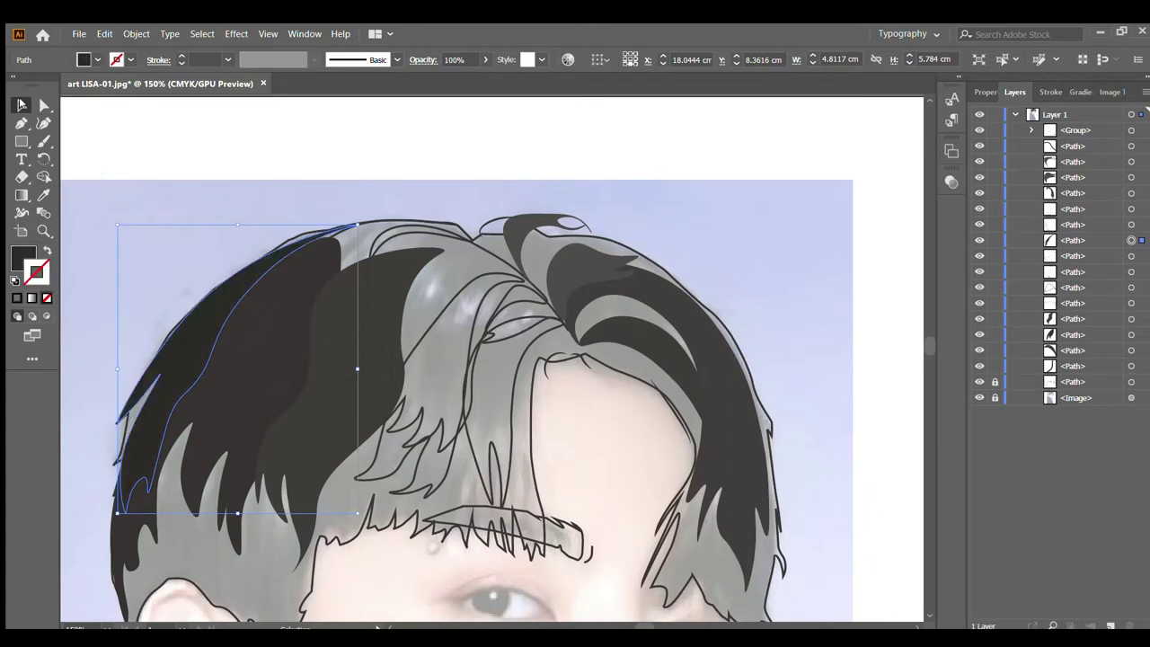
click(378, 129)
scroll(299, 281, down, 1)
Step: Apply the dark grey hair fill to the inner hair strand
click(302, 281)
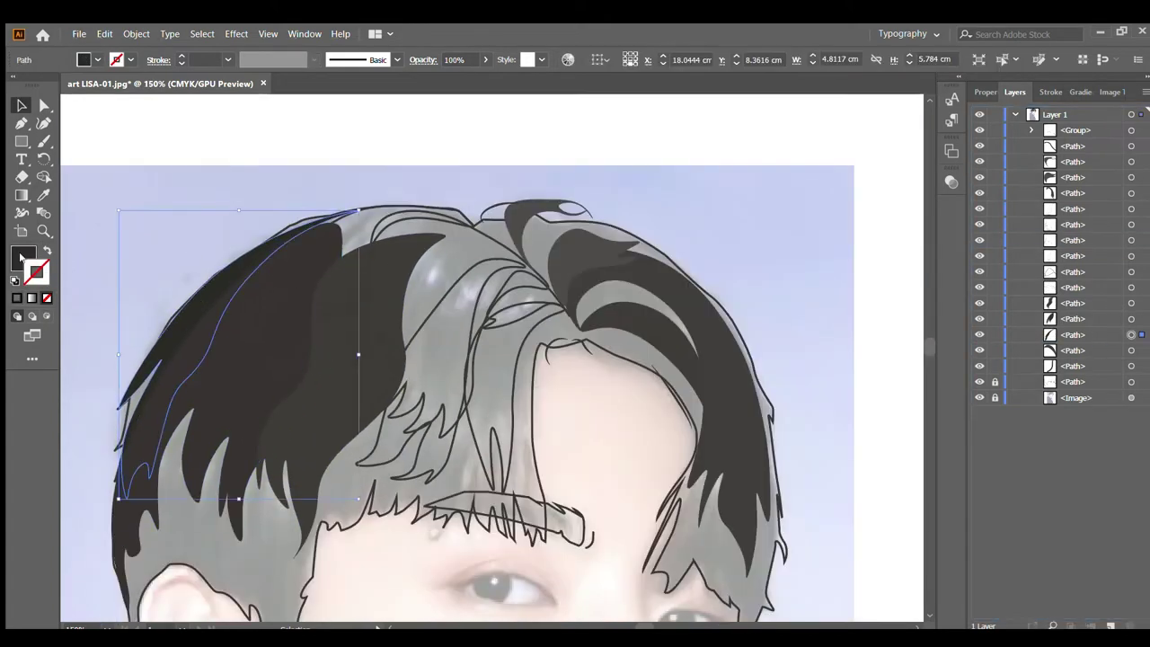
key(i)
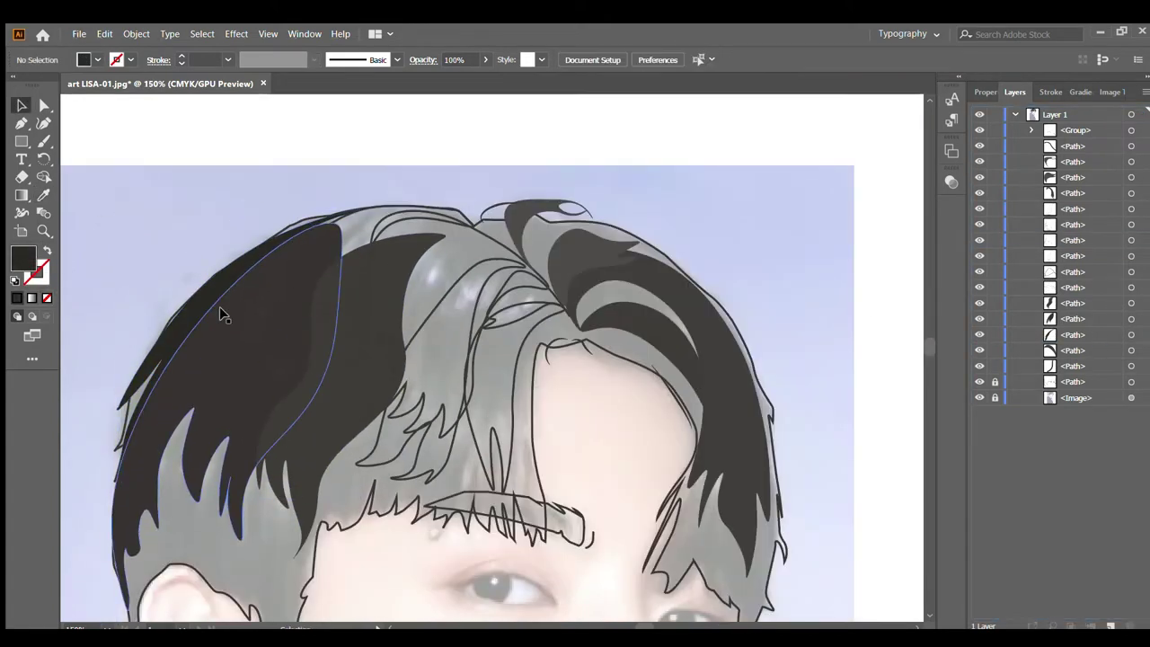
scroll(219, 314, up, 2)
scroll(347, 153, down, 1)
ctrl+click(405, 270)
click(225, 315)
key(v)
key(ctrl+shift+a)
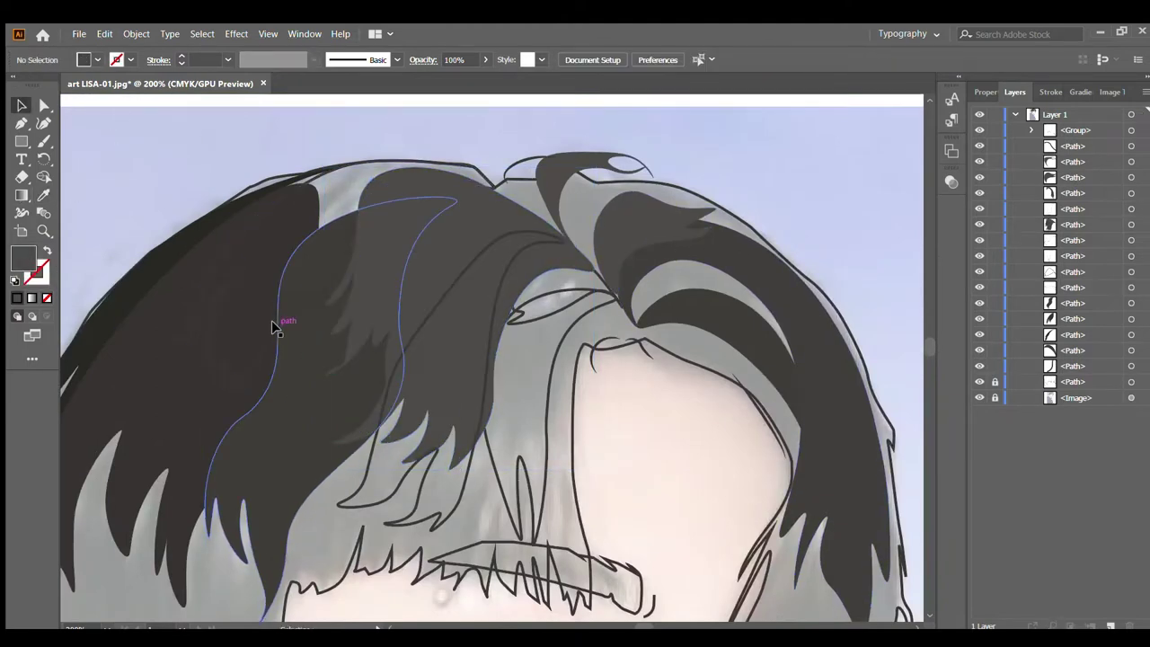
Step: Give the upper-left hair strand a dark fill
click(271, 320)
key(i)
click(219, 187)
key(v)
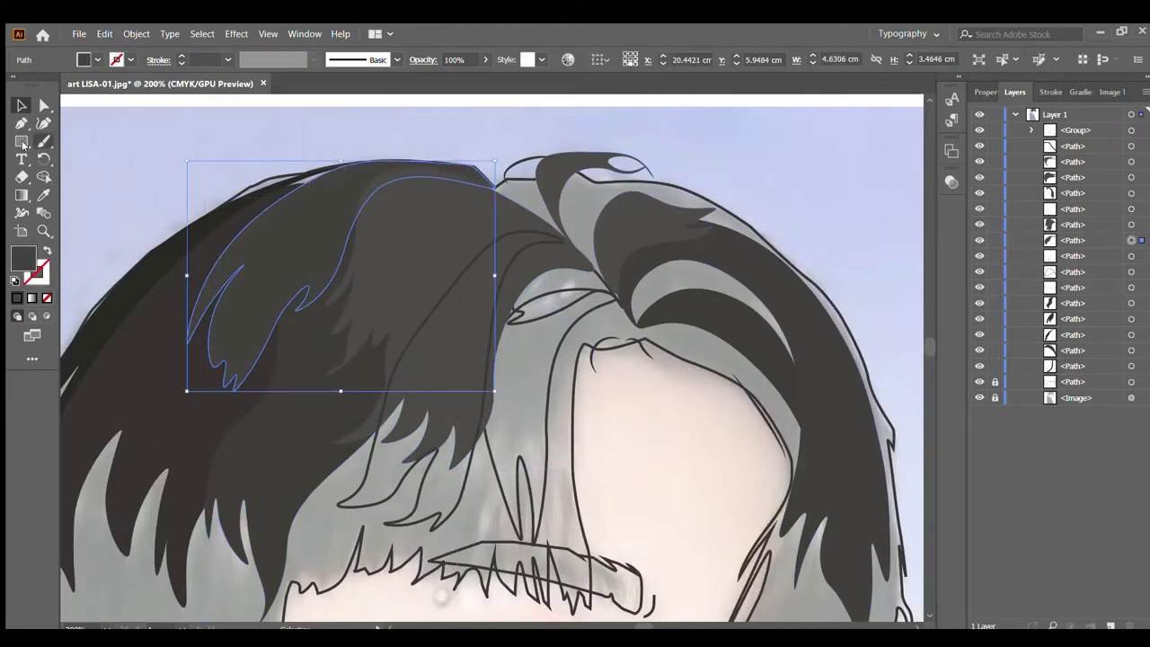
key(ctrl+shift+a)
scroll(561, 253, up, 1)
scroll(561, 253, down, 2)
Step: Copy the dark hair fill onto the strand near the hair parting
click(485, 270)
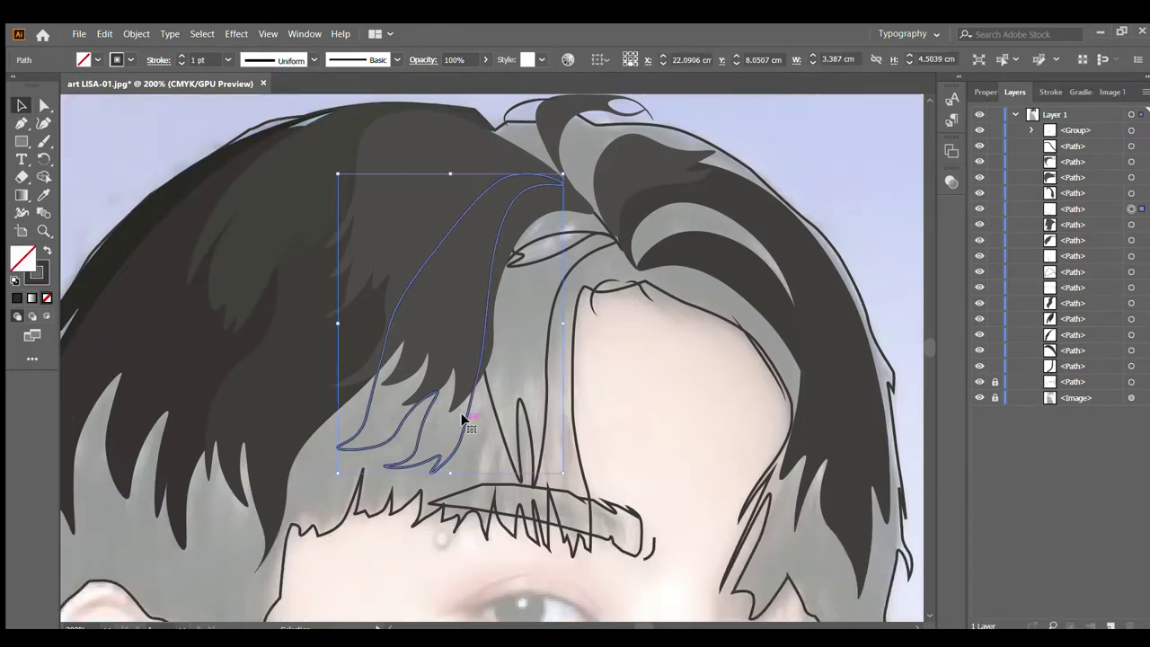
key(i)
click(203, 404)
scroll(490, 355, down, 1)
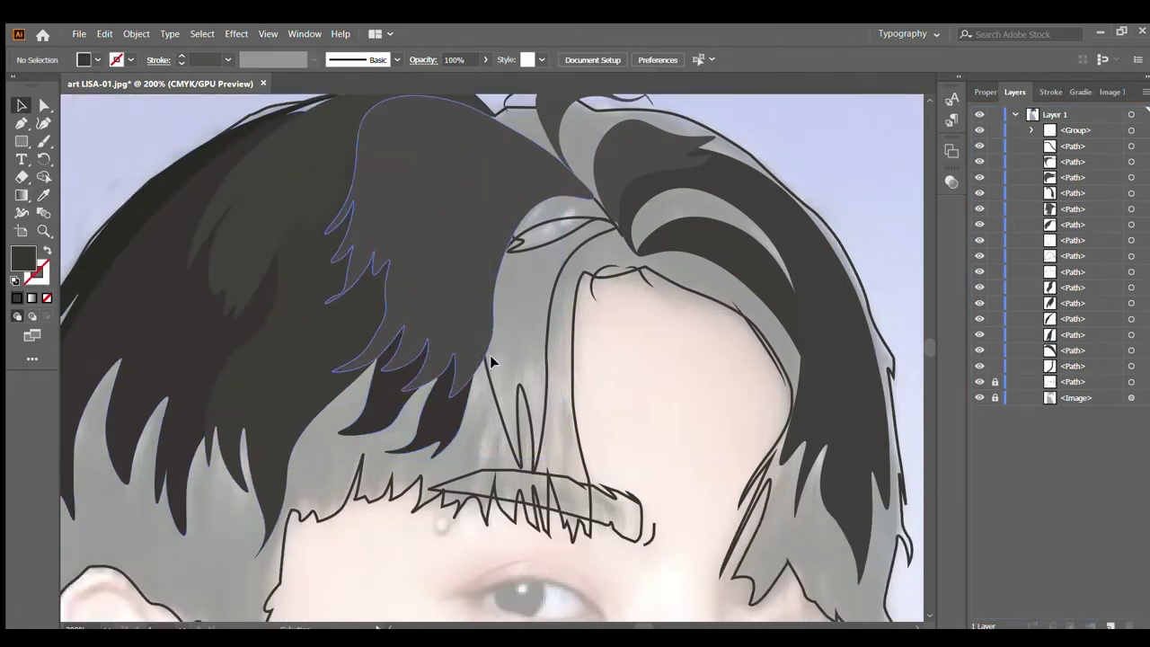
scroll(231, 295, down, 1)
key(v)
Step: Fill the forehead forelock dark and bring it forward with Ctrl+Shift+]
click(472, 236)
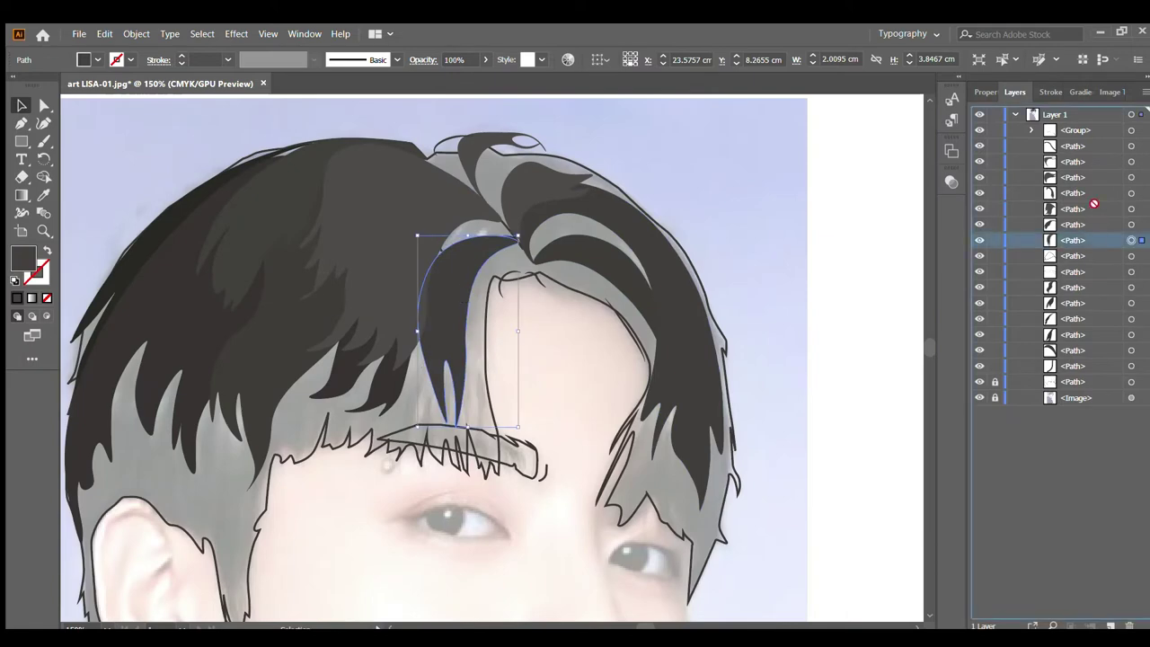
key(ctrl+plus)
key(i)
click(341, 159)
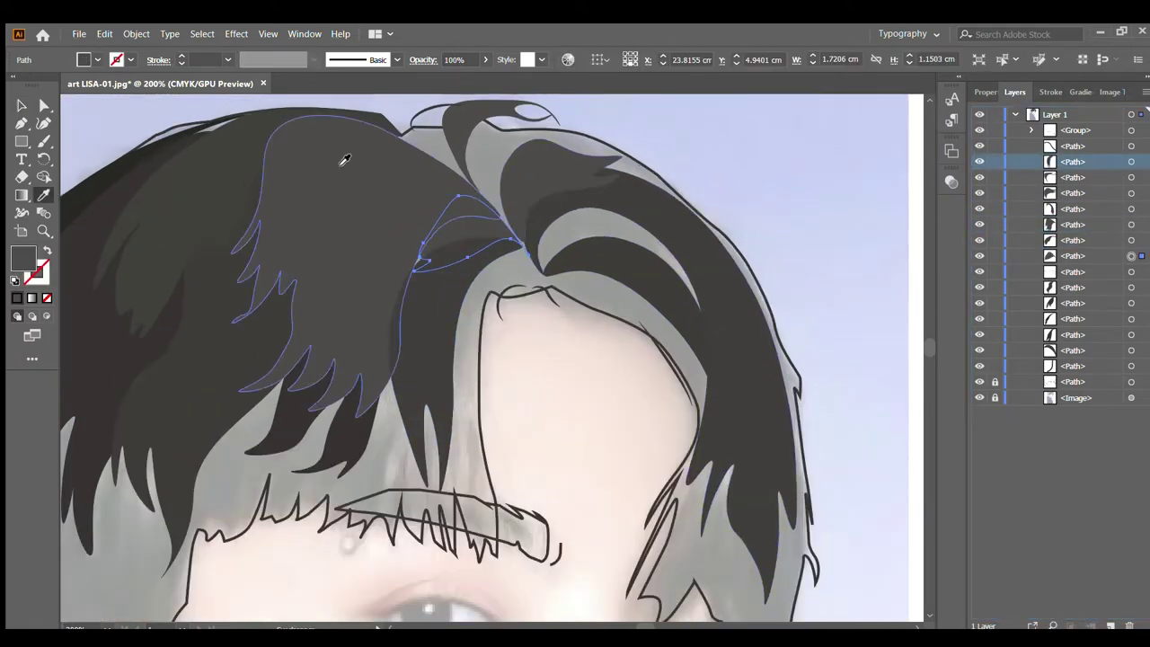
key(ctrl+shift+bracketright)
key(v)
scroll(751, 337, up, 1)
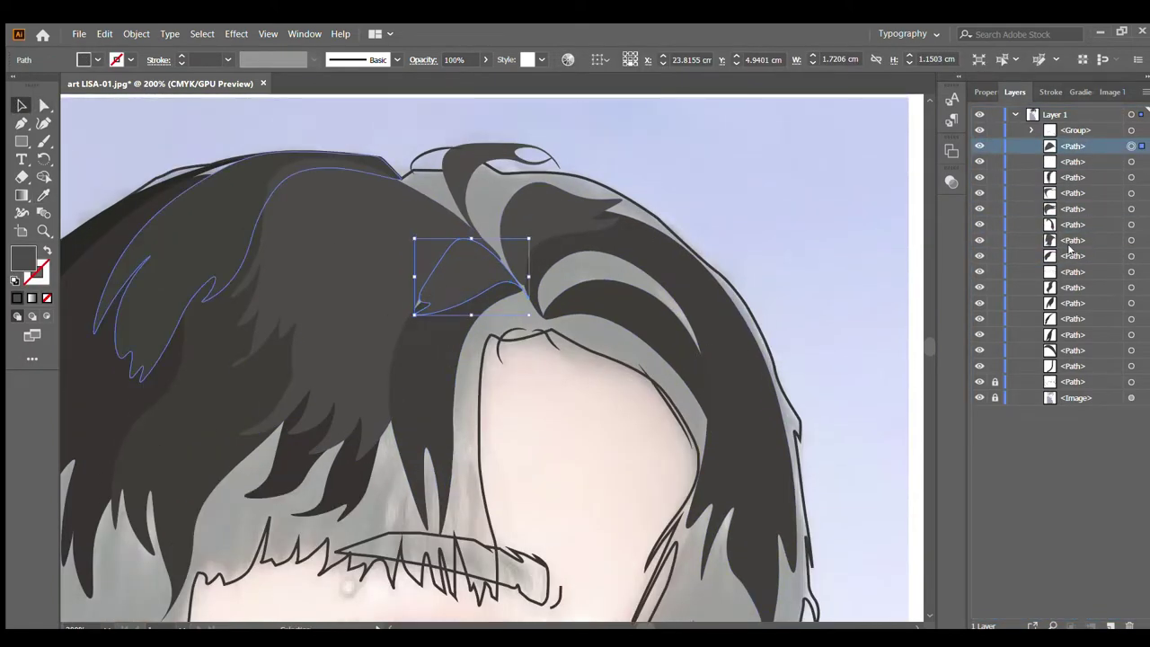
click(235, 129)
key(ctrl+minus)
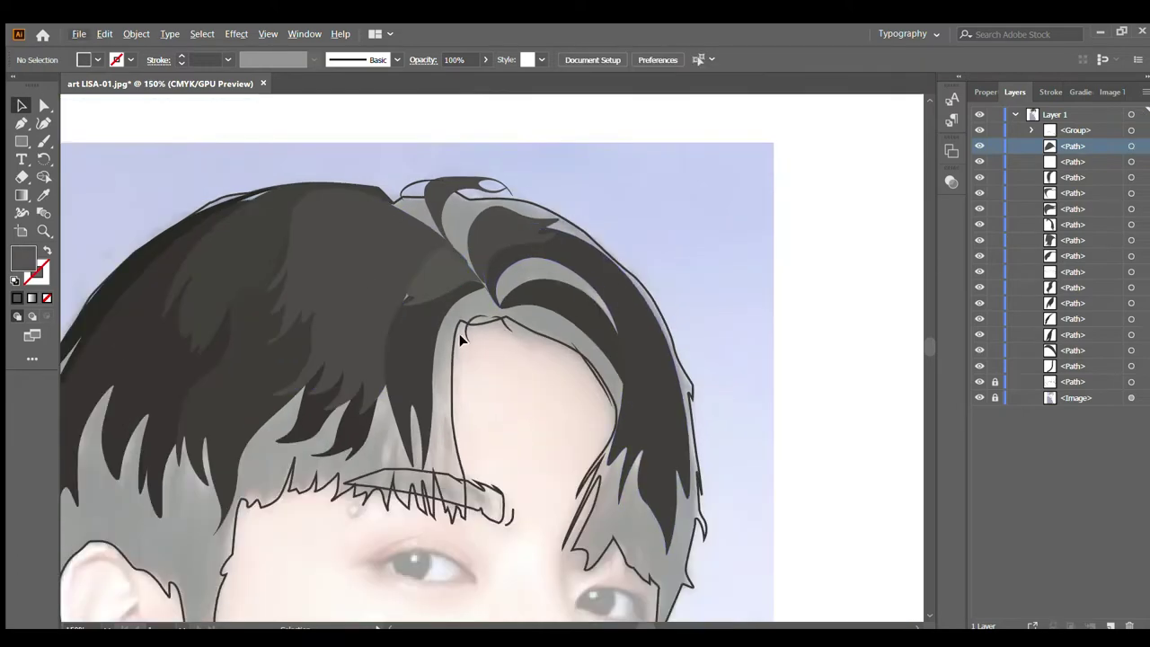
key(ctrl+minus)
Step: Fill the grey hair region with the dark hair colour sampled by eyedropper
click(714, 418)
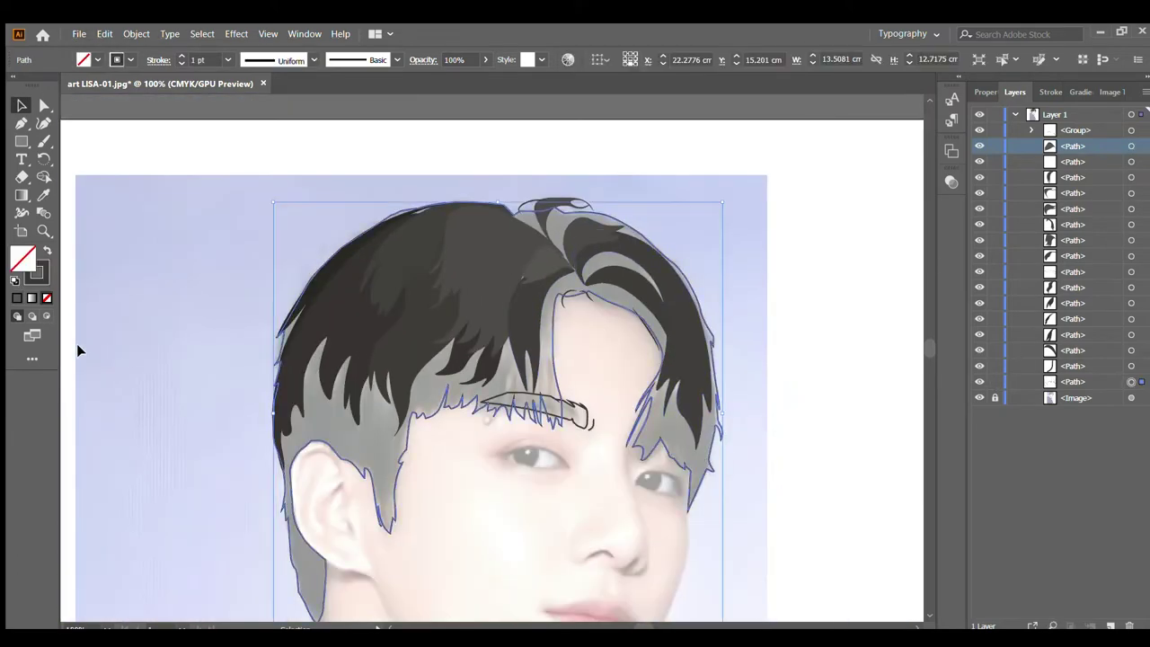
click(43, 195)
click(307, 292)
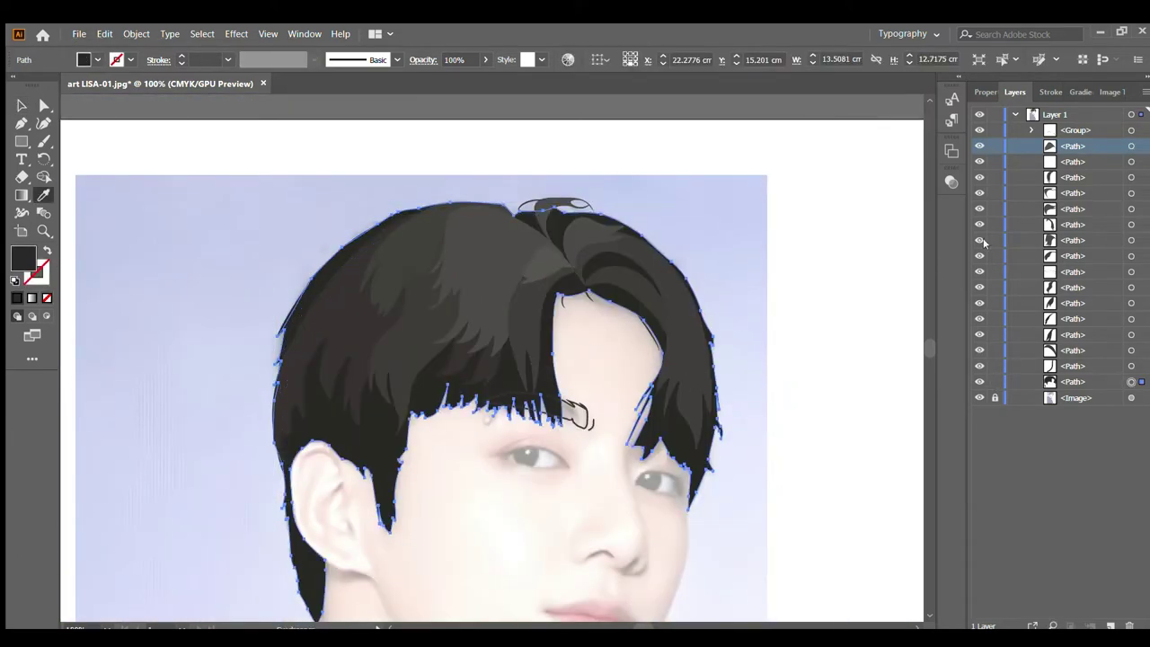
ctrl+click(575, 415)
key(ctrl+minus)
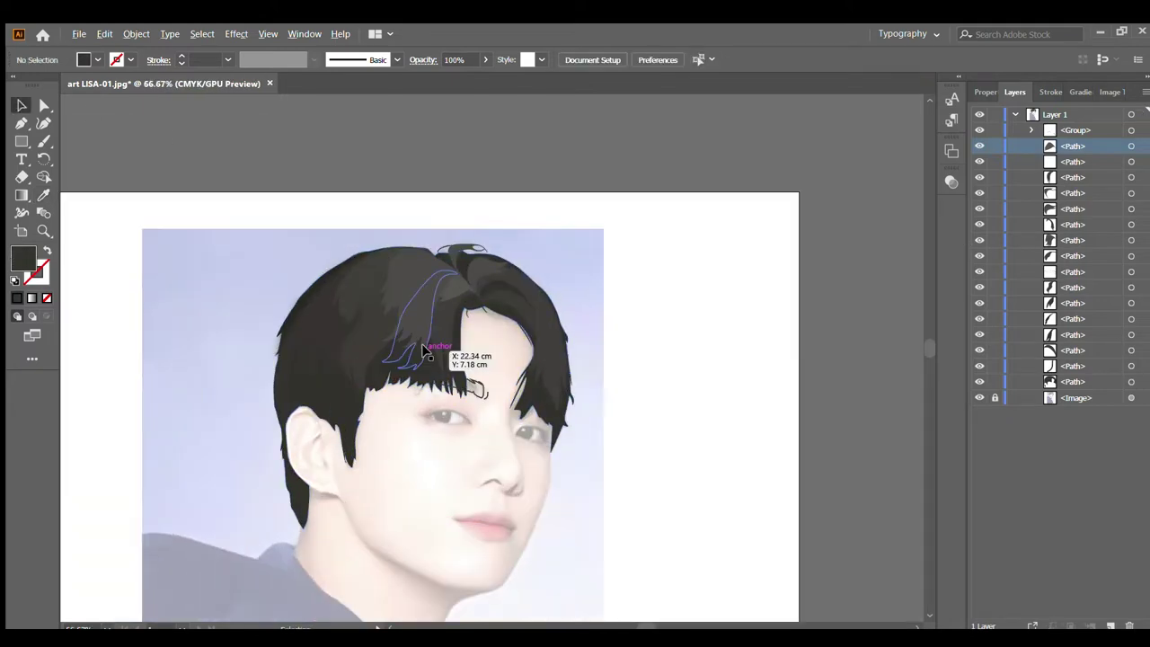
key(ctrl+plus)
key(ctrl+plus)
key(v)
Step: Duplicate the small strand at the eyebrow's end and group the eyebrow with its strands
click(549, 449)
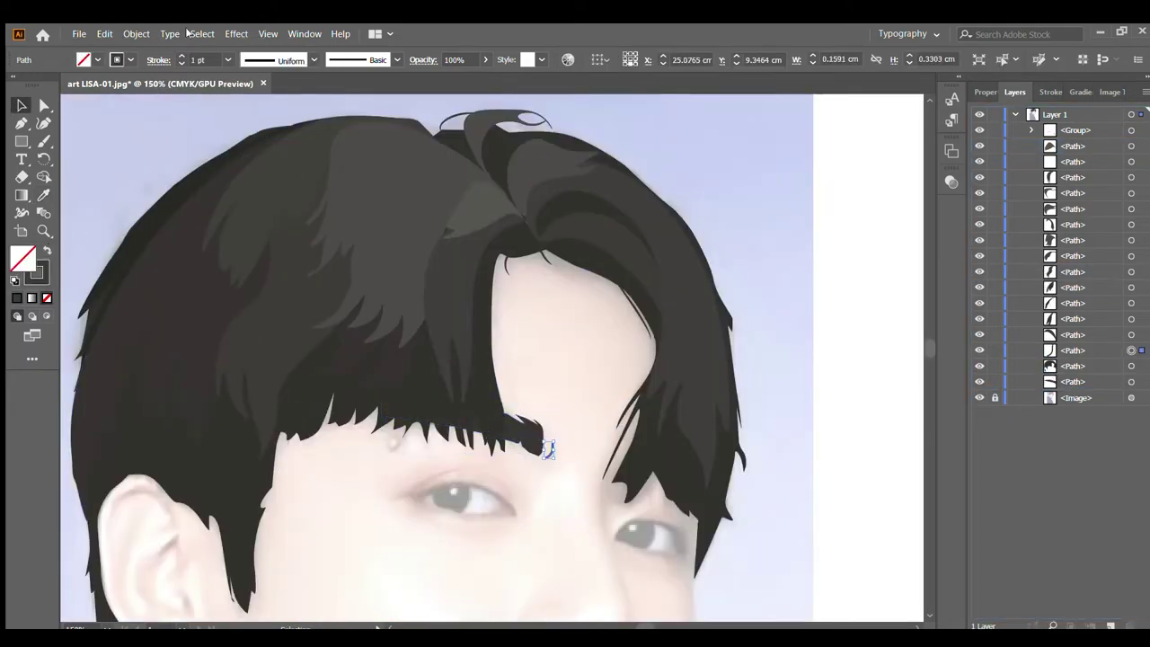
key(ctrl+plus)
key(ctrl+plus)
key(ctrl+plus)
key(ctrl+plus)
key(ctrl+plus)
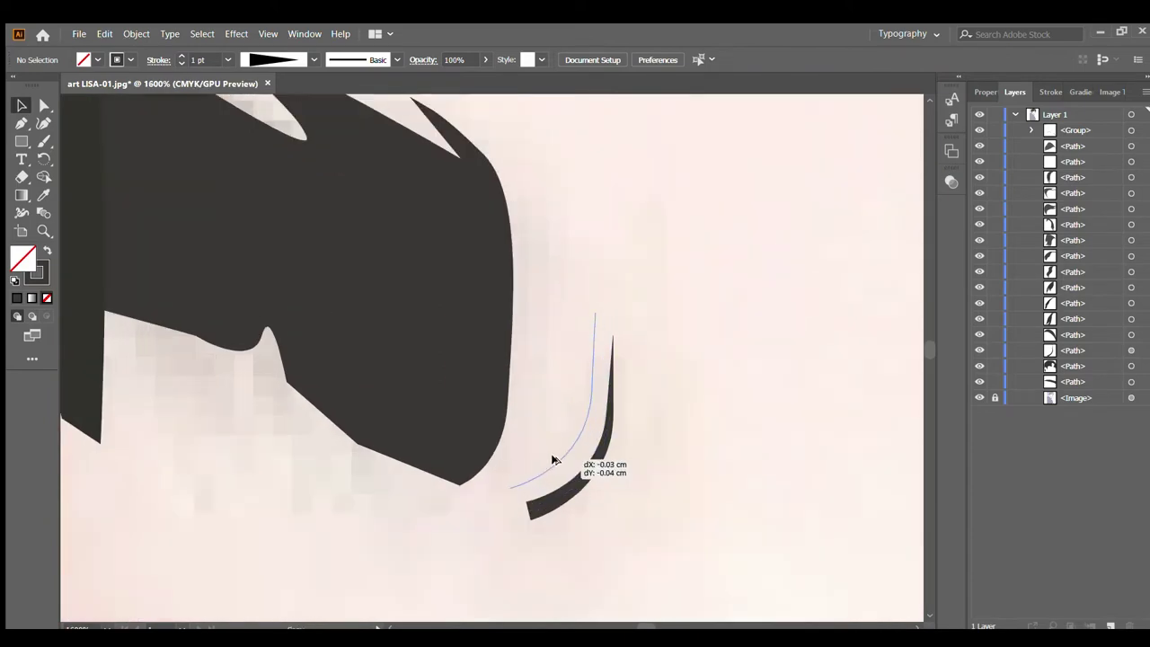
drag(559, 436, 522, 462)
key(ctrl+minus)
key(ctrl+minus)
key(ctrl+minus)
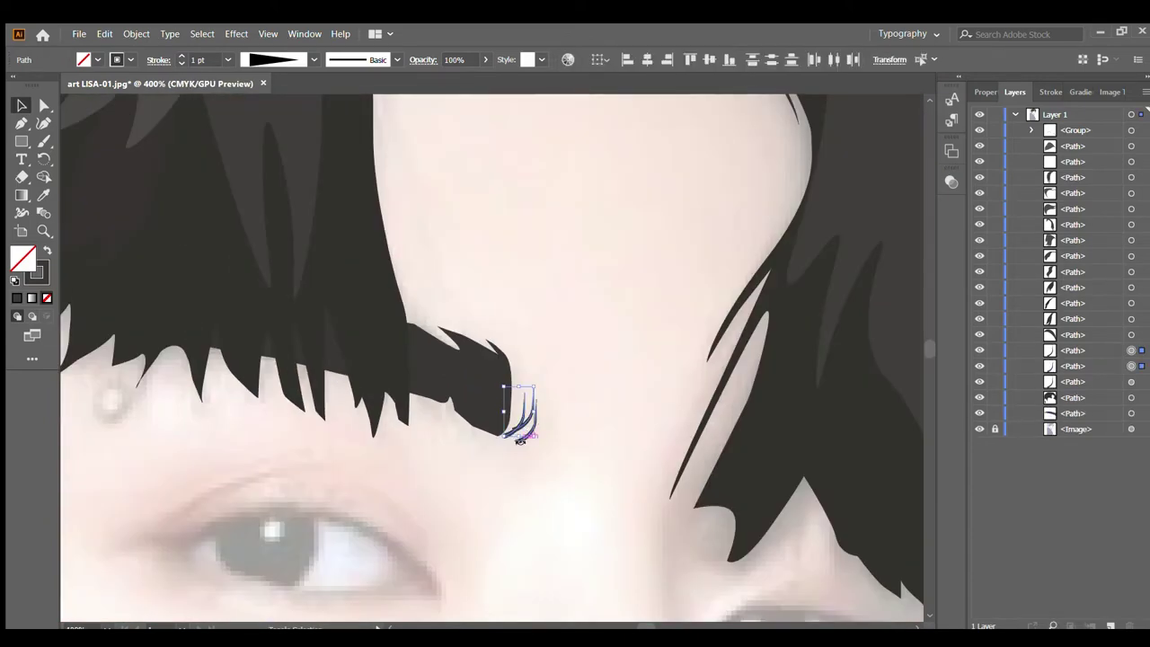
key(ctrl+plus)
key(ctrl+plus)
key(ctrl+plus)
shift+click(439, 315)
key(ctrl+minus)
key(ctrl+minus)
key(ctrl+minus)
key(ctrl+g)
Step: Send the eyebrow group backward and adjust its opacity
scroll(479, 371, up, 2)
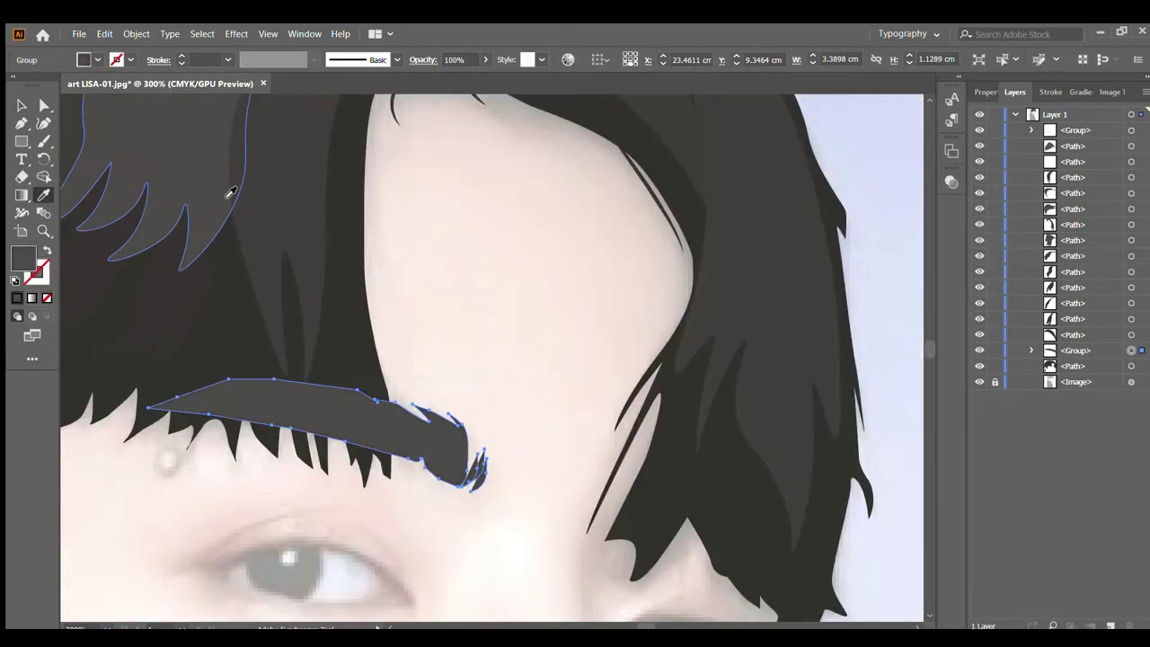
key(ctrl+minus)
key(ctrl+bracketleft)
key(i)
click(19, 106)
click(441, 60)
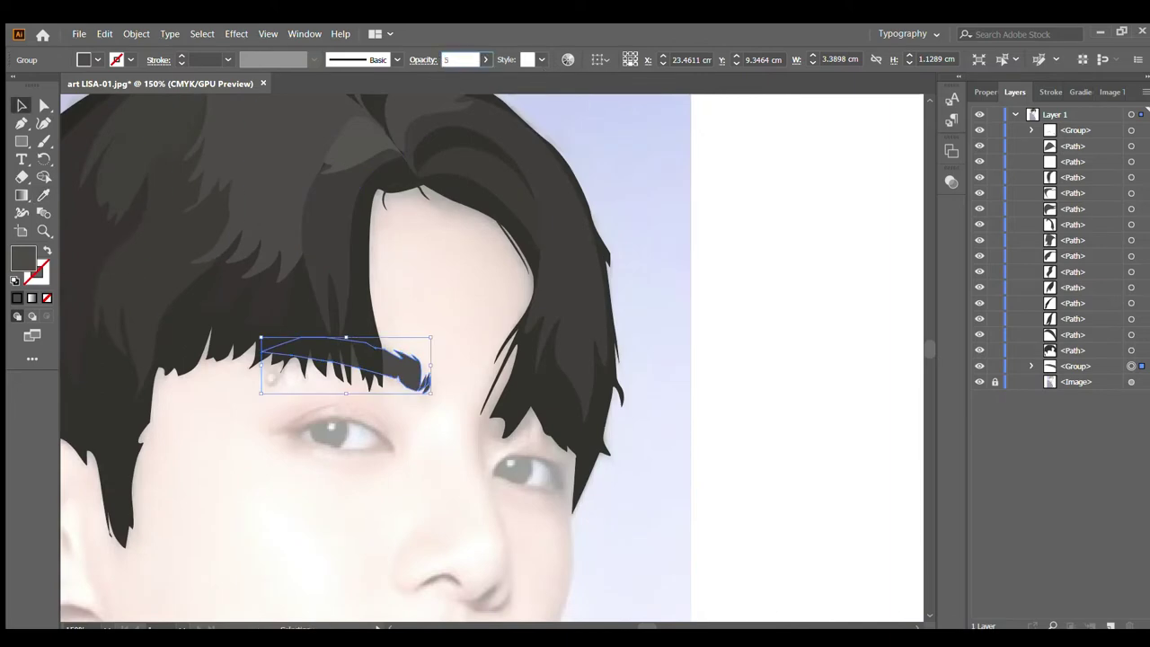
click(552, 423)
alt+scroll(449, 329, down, 2)
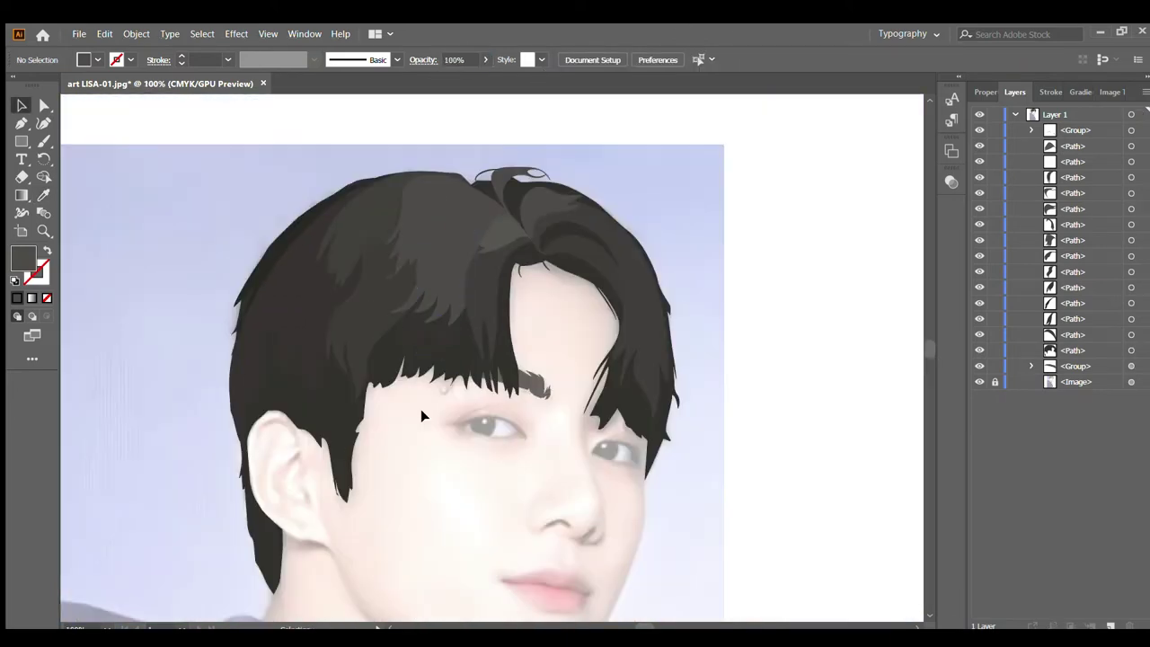
alt+scroll(424, 416, up, 2)
key(ctrl+minus)
key(ctrl+minus)
Step: Select all the hair paths, group them and lock the group
key(ctrl+a)
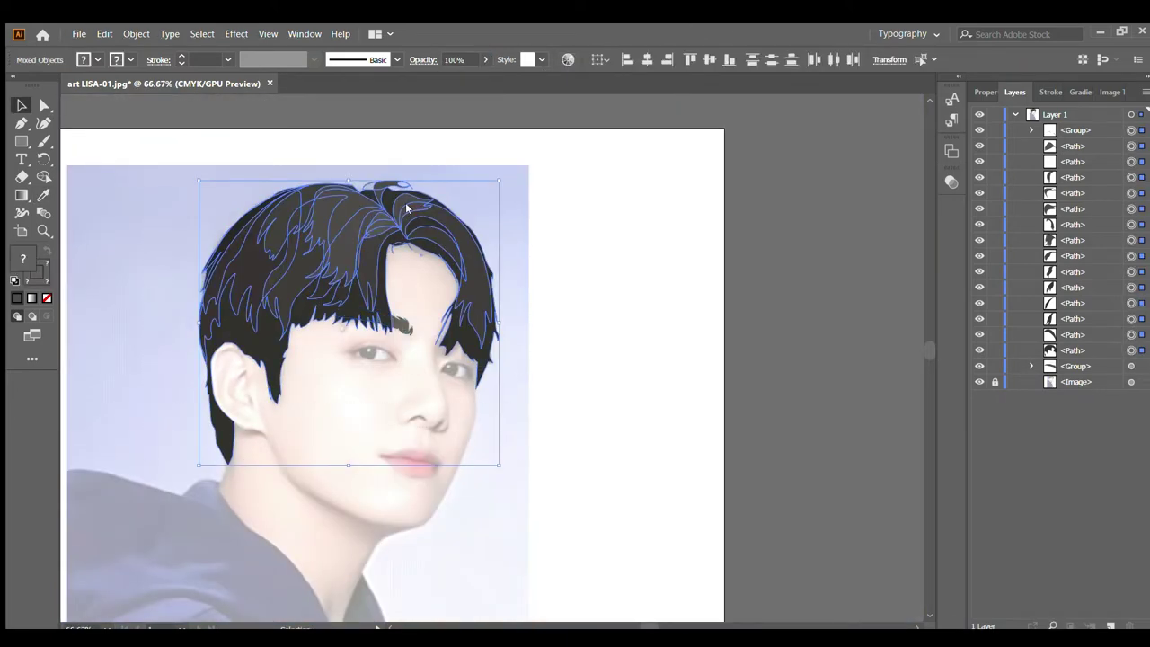
key(ctrl+g)
alt+scroll(311, 221, up, 2)
alt+scroll(311, 221, up, 1)
key(ctrl+2)
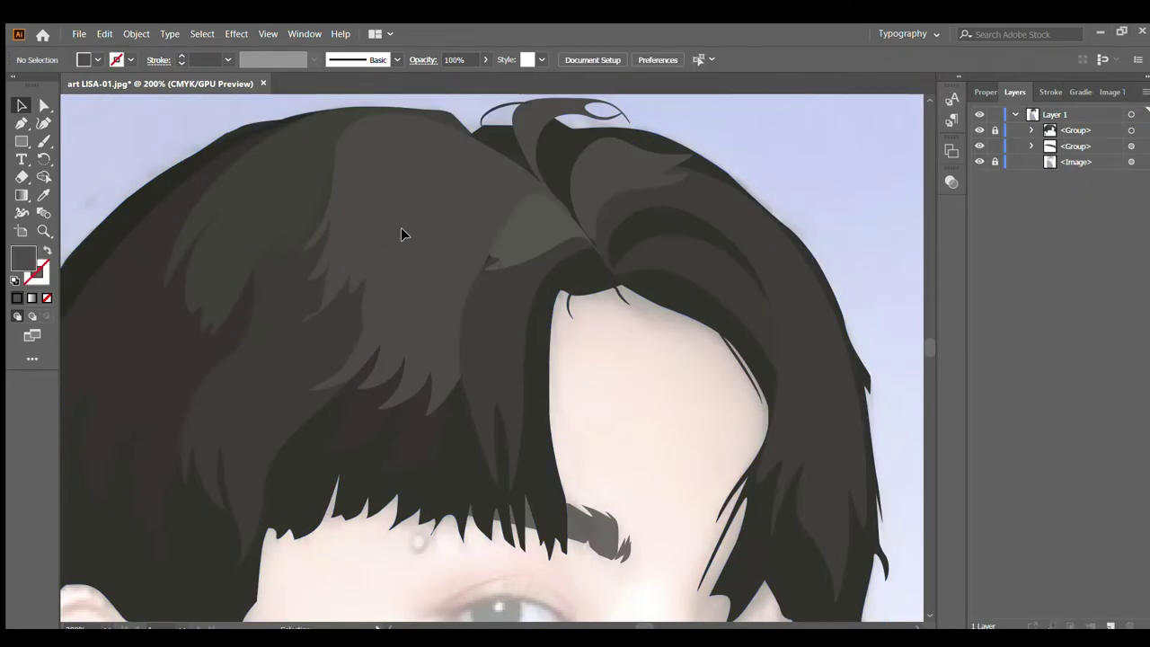
alt+scroll(378, 207, down, 2)
key(p)
alt+scroll(246, 270, up, 1)
scroll(462, 300, up, 1)
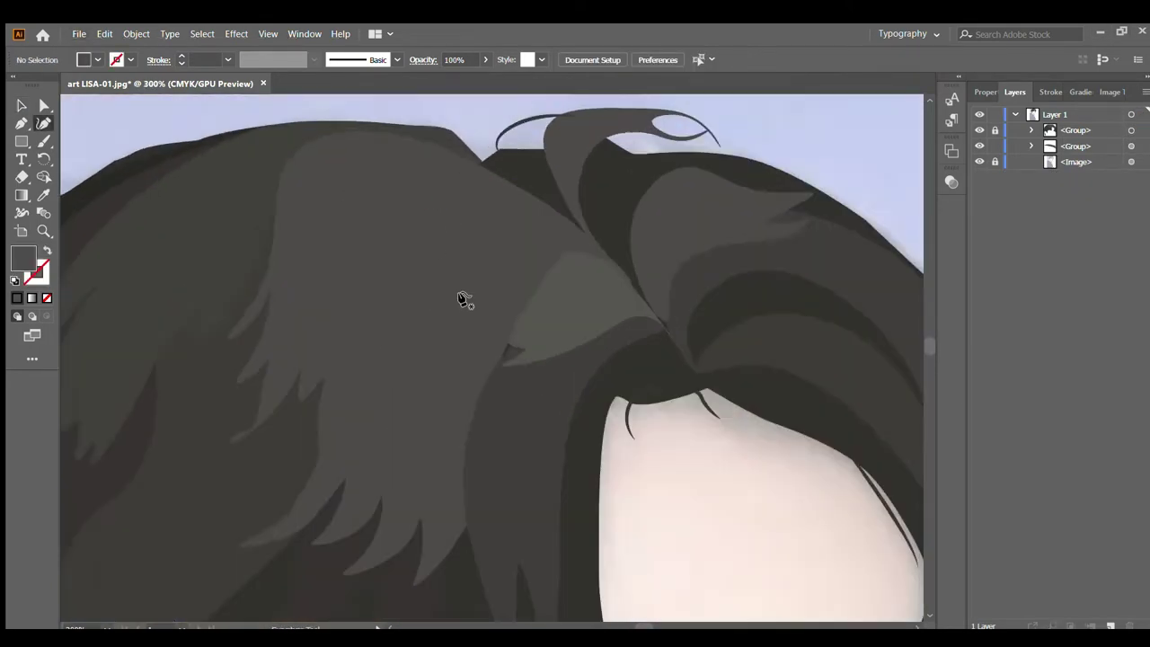
scroll(467, 249, up, 1)
Step: Draw the first two curved highlight strands on the crown as strokes with no fill
click(468, 247)
click(429, 248)
click(410, 263)
click(397, 286)
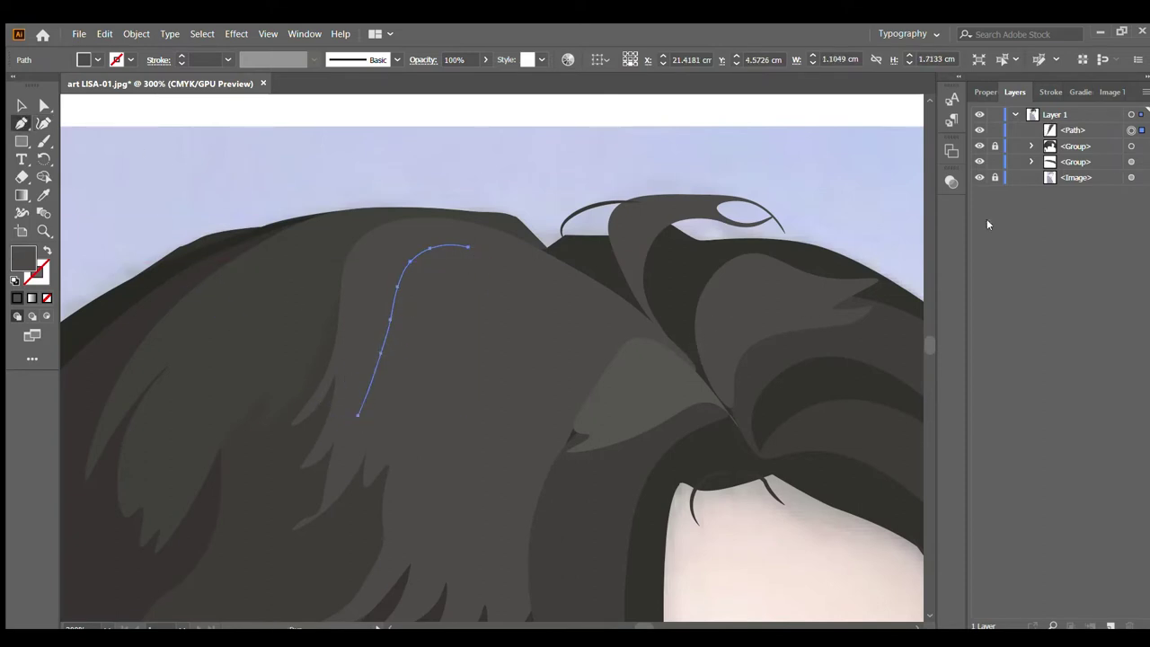
key(shift+x)
key(Escape)
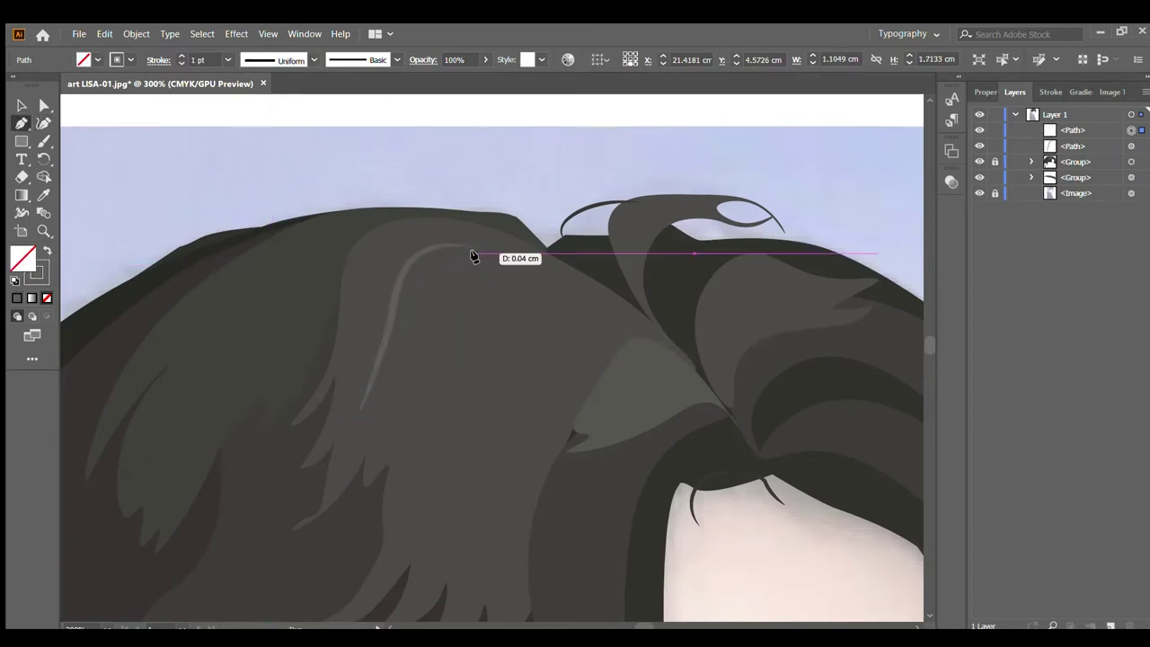
click(451, 254)
click(433, 263)
click(427, 273)
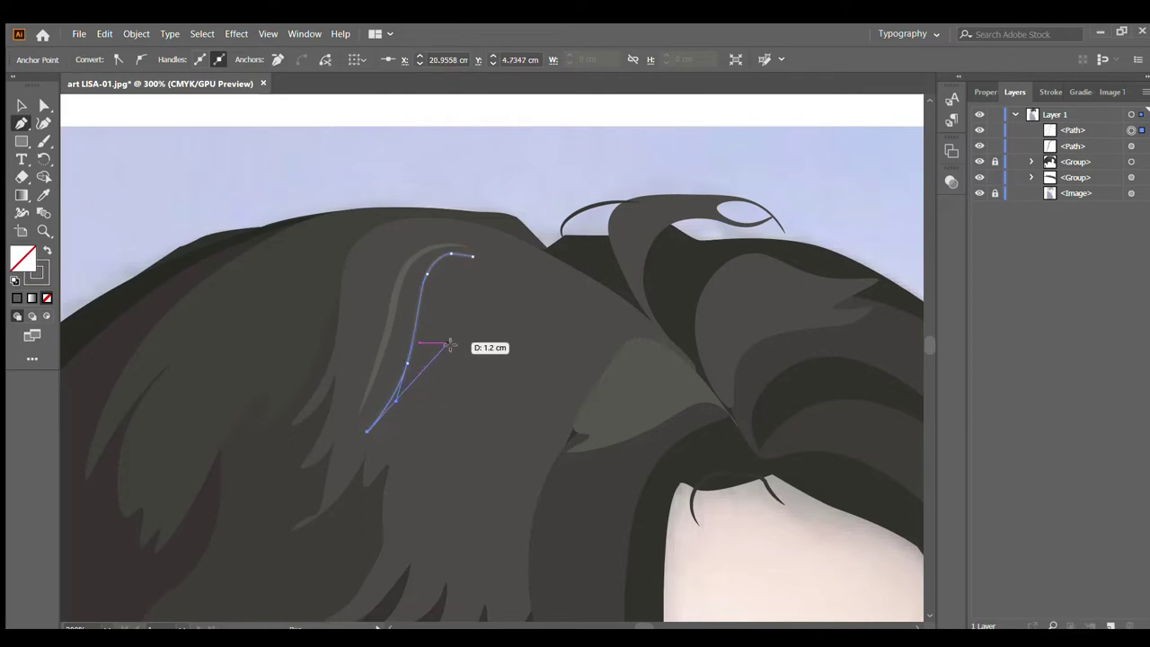
key(Escape)
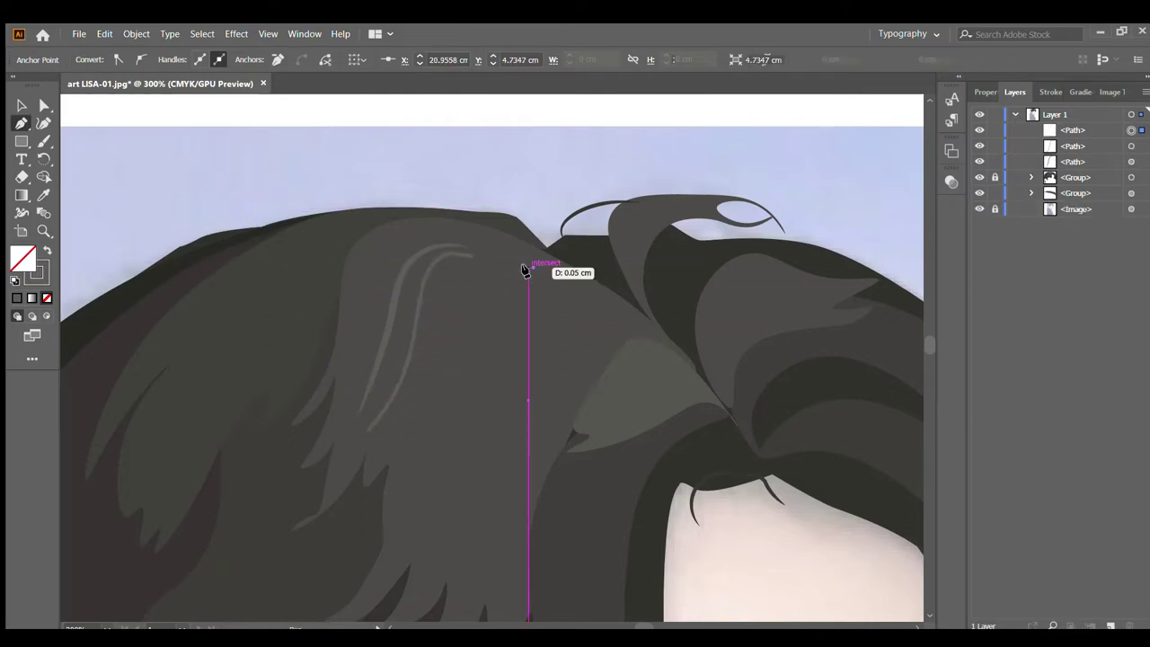
Step: Draw three more parallel highlight strands across the top-left of the hair
click(534, 268)
click(496, 265)
click(466, 280)
click(378, 449)
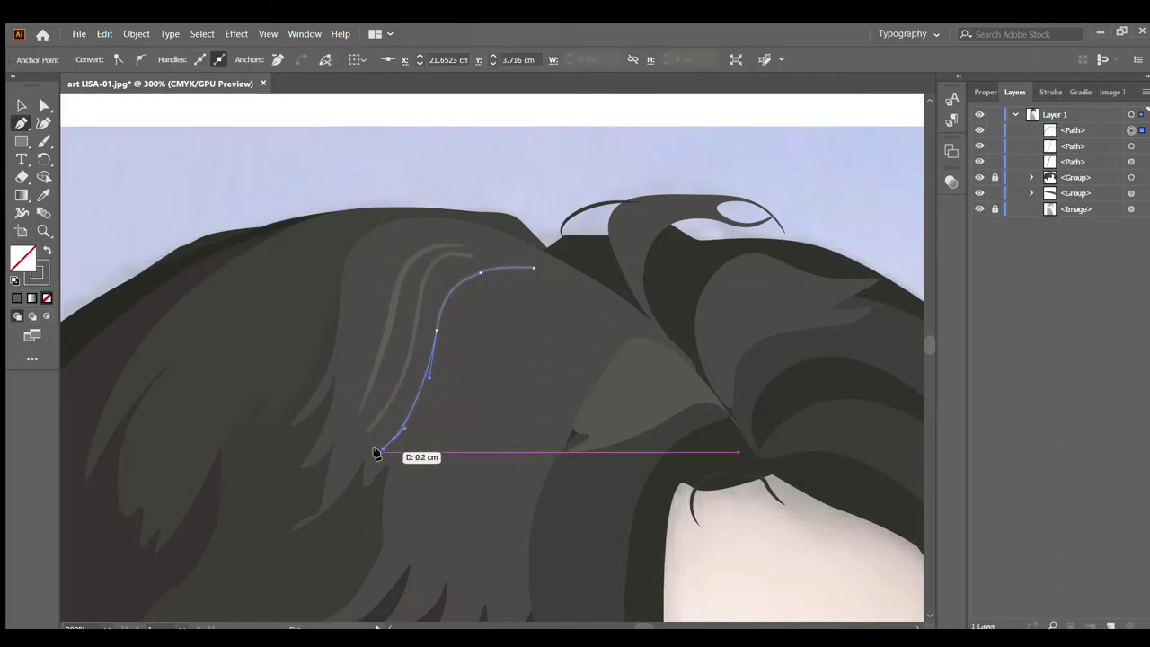
key(Escape)
click(528, 282)
click(486, 289)
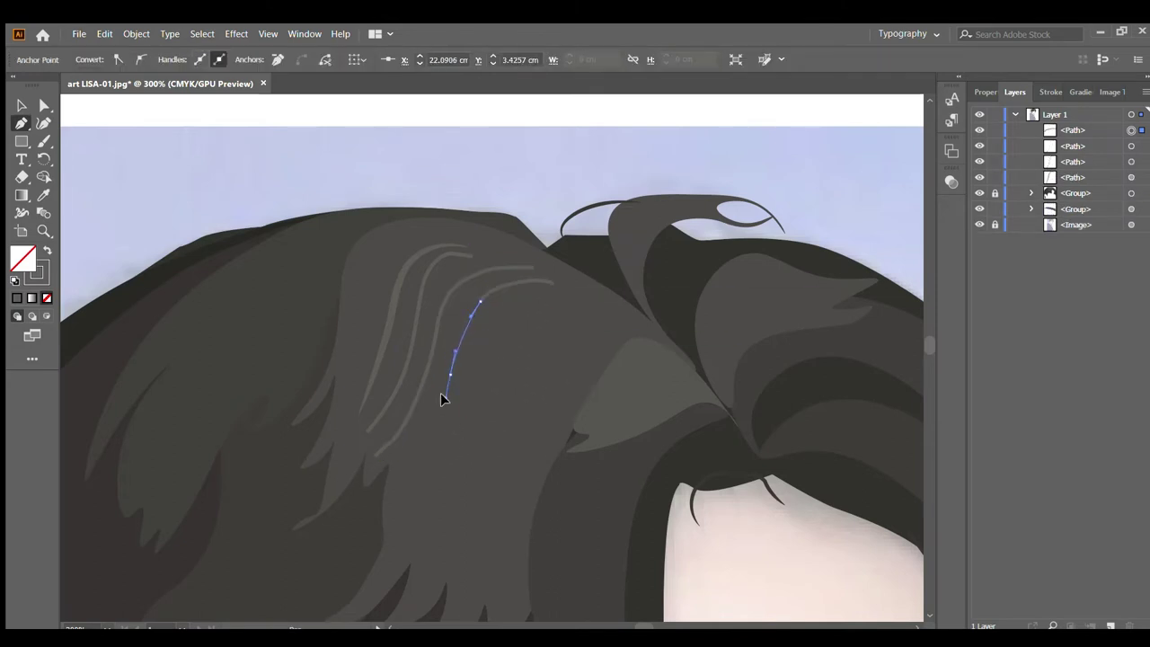
key(Escape)
click(552, 303)
click(423, 514)
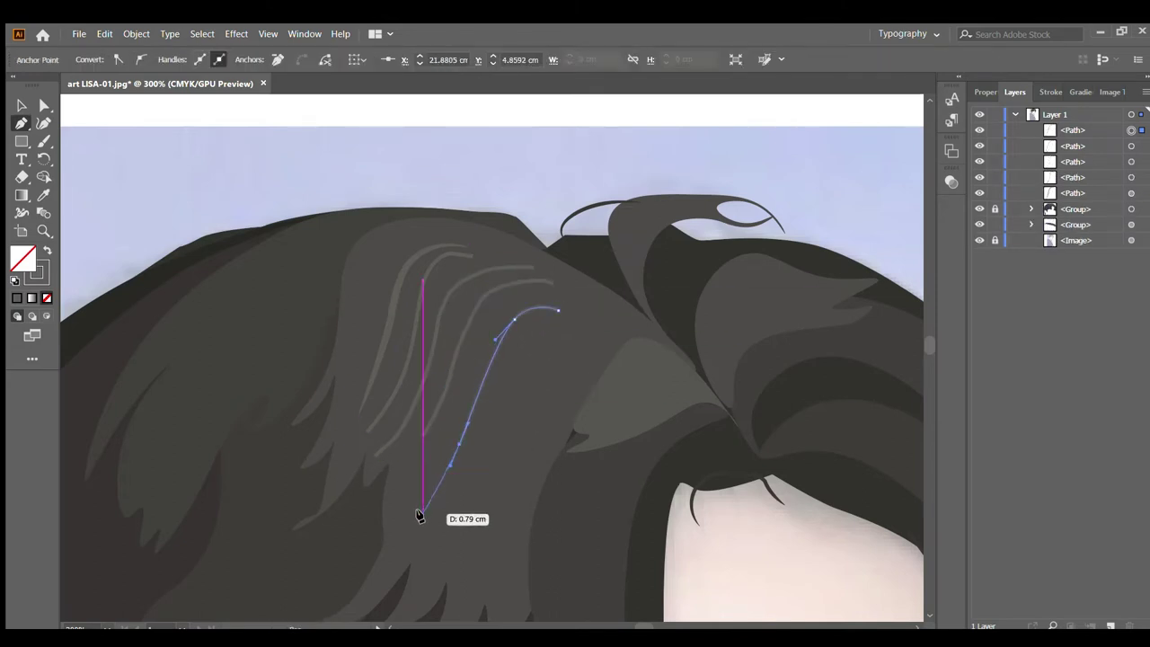
key(Escape)
click(525, 320)
Step: Add the final highlight strands further right near the lighter patch
click(499, 395)
mouse_move(455, 512)
mouse_down()
mouse_move(441, 526)
mouse_move(467, 538)
mouse_up()
key(Escape)
click(547, 367)
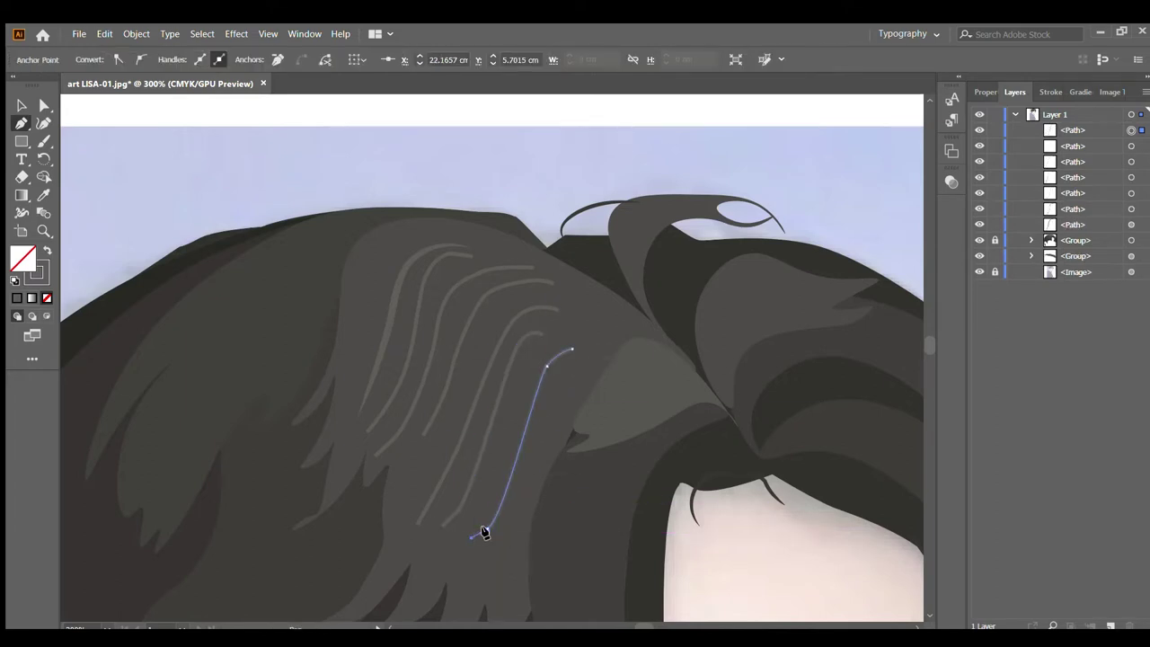
key(Escape)
click(561, 400)
click(518, 520)
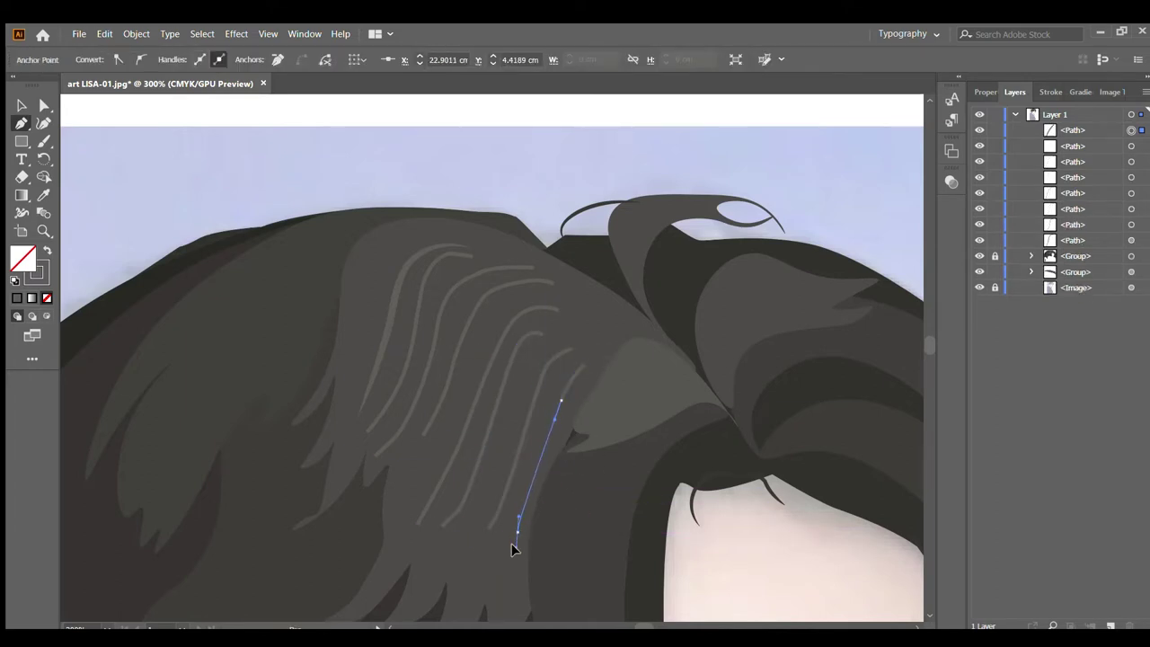
drag(517, 569, 517, 575)
scroll(144, 169, down, 1)
Step: Group all the highlight strands and thicken their stroke to 2 pt
shift+click(530, 383)
shift+click(499, 320)
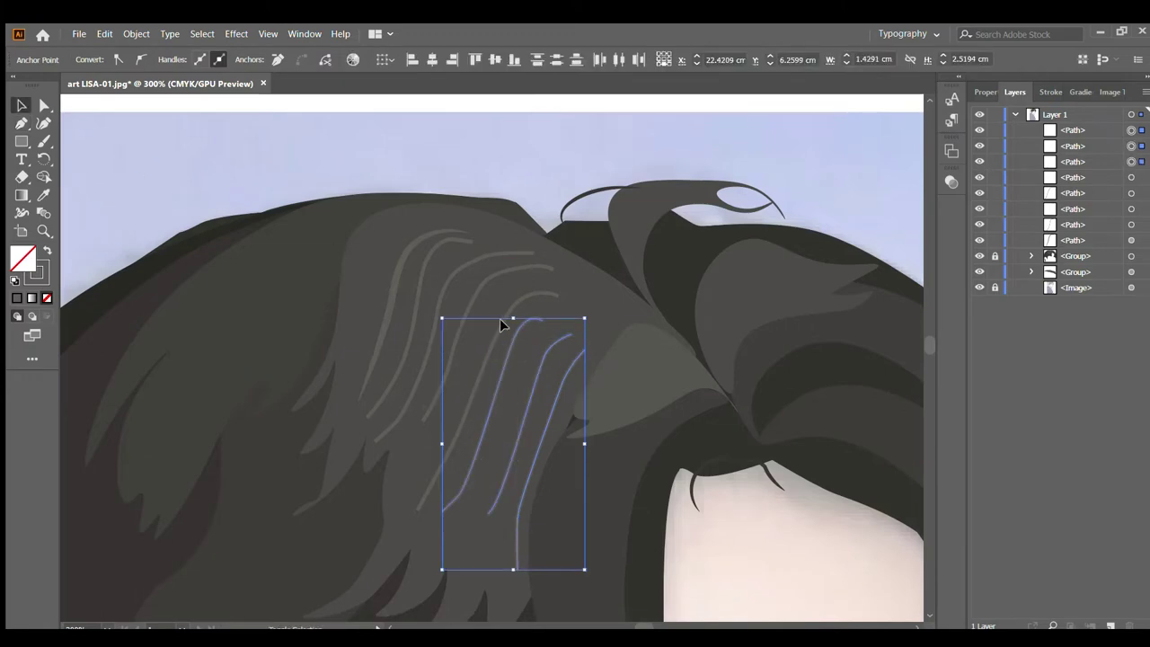
shift+click(437, 256)
shift+click(421, 233)
key(ctrl+g)
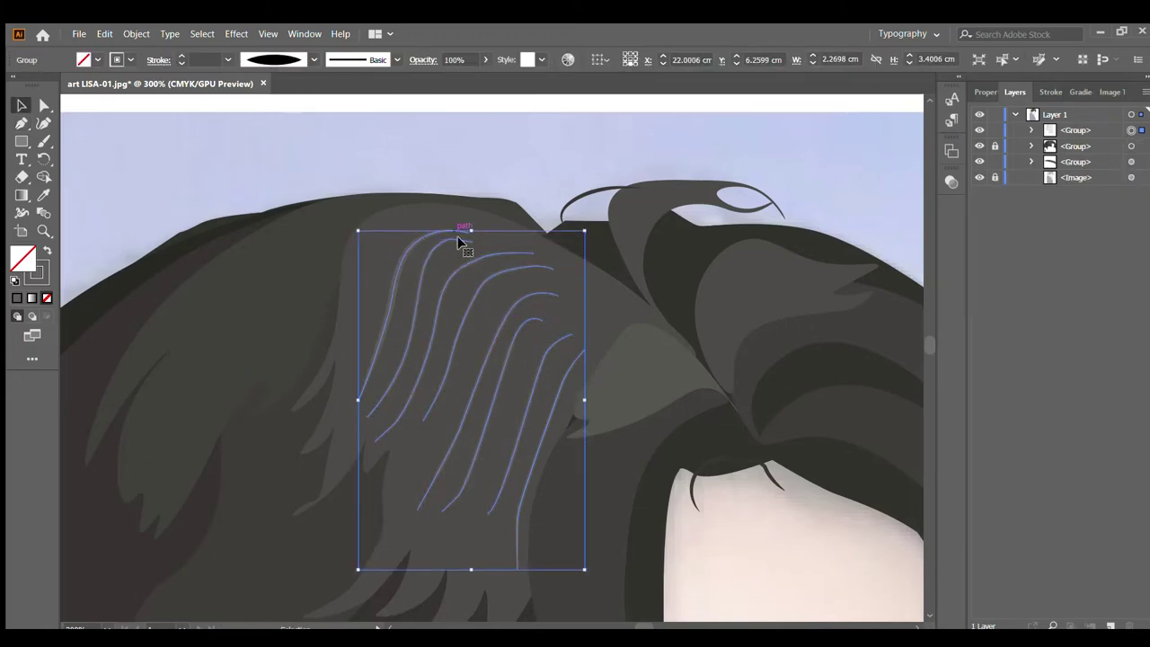
click(180, 56)
scroll(380, 308, down, 1)
scroll(450, 317, down, 1)
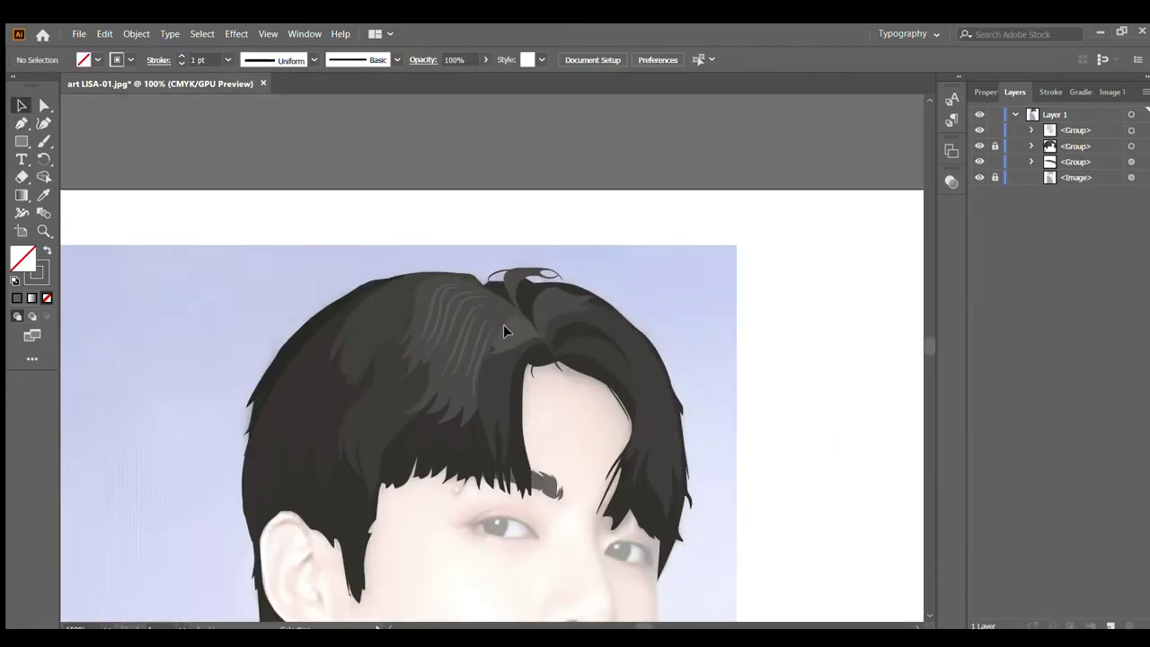
Step: Draw highlight strands along the curl's edge and its top
click(337, 157)
scroll(499, 290, up, 5)
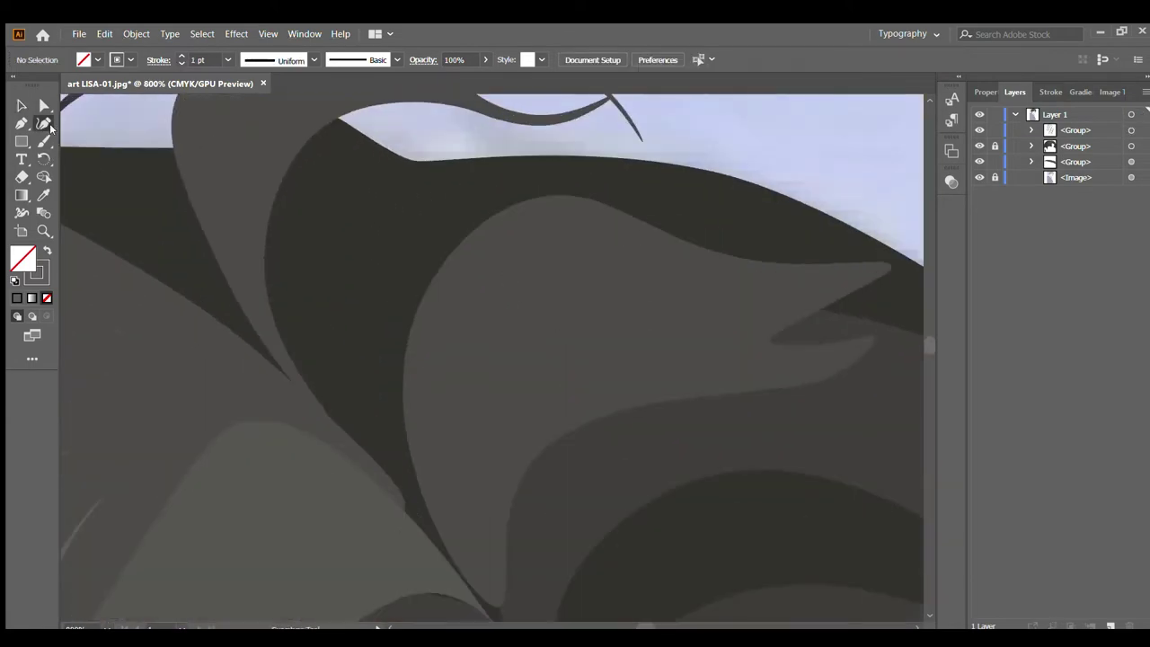
click(274, 333)
drag(326, 102, 389, 223)
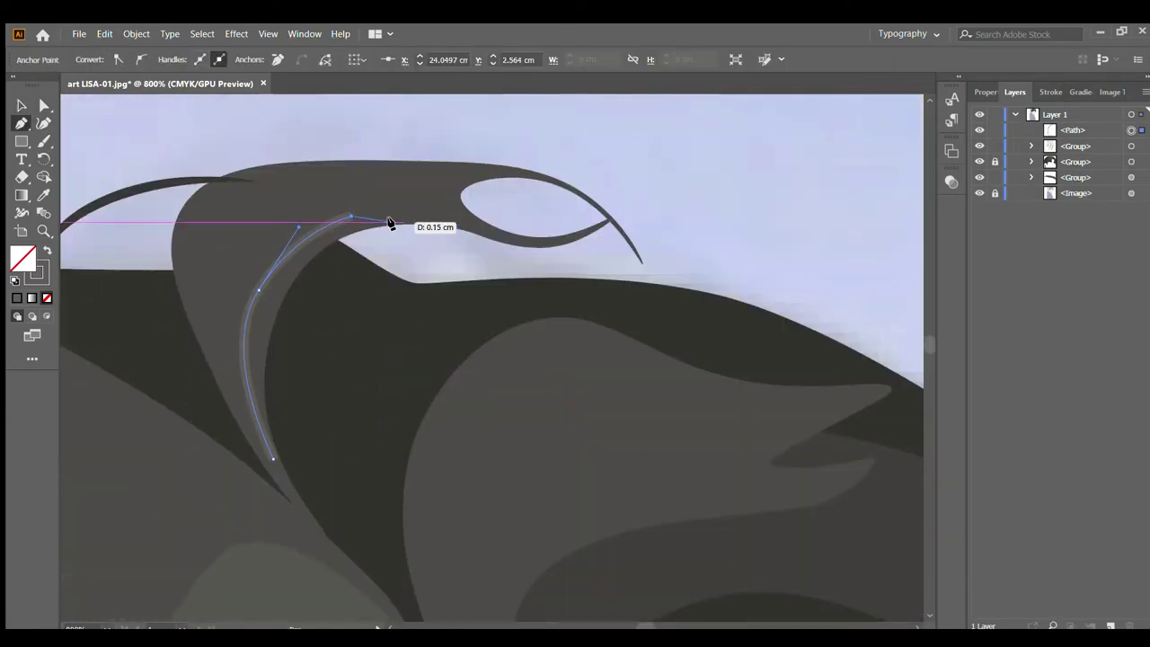
click(232, 286)
click(314, 213)
key(Escape)
click(213, 267)
click(238, 213)
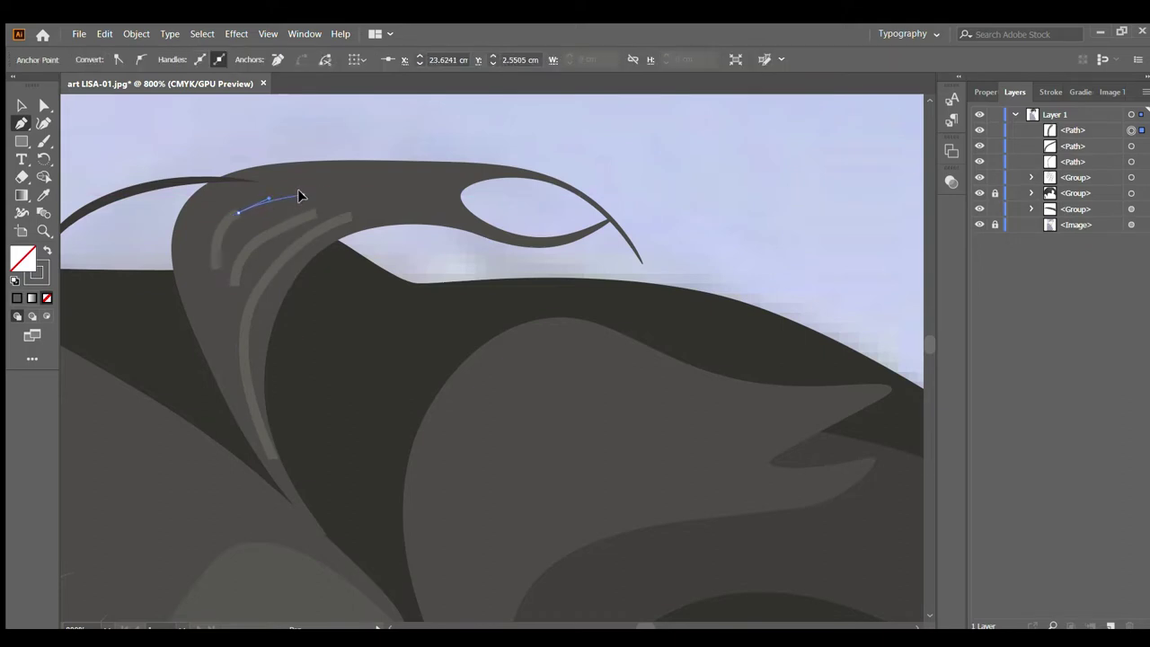
key(Escape)
click(198, 210)
drag(278, 175, 314, 177)
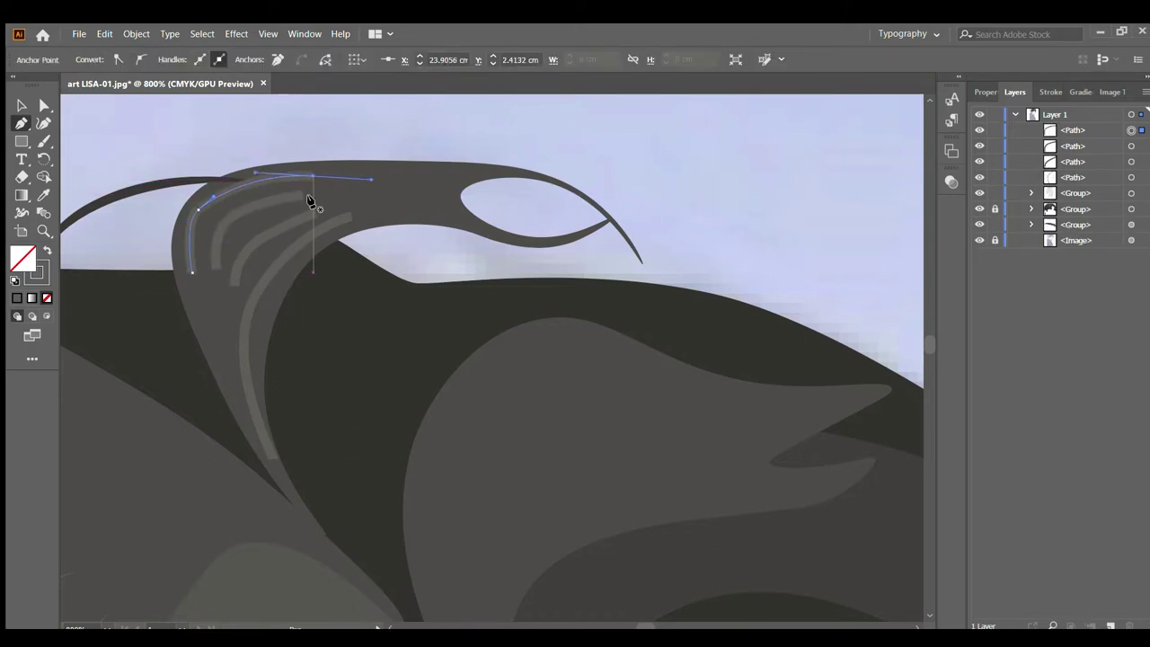
Step: Draw two curved strands lower on the lock, sweeping toward the right
click(435, 444)
click(491, 381)
click(524, 359)
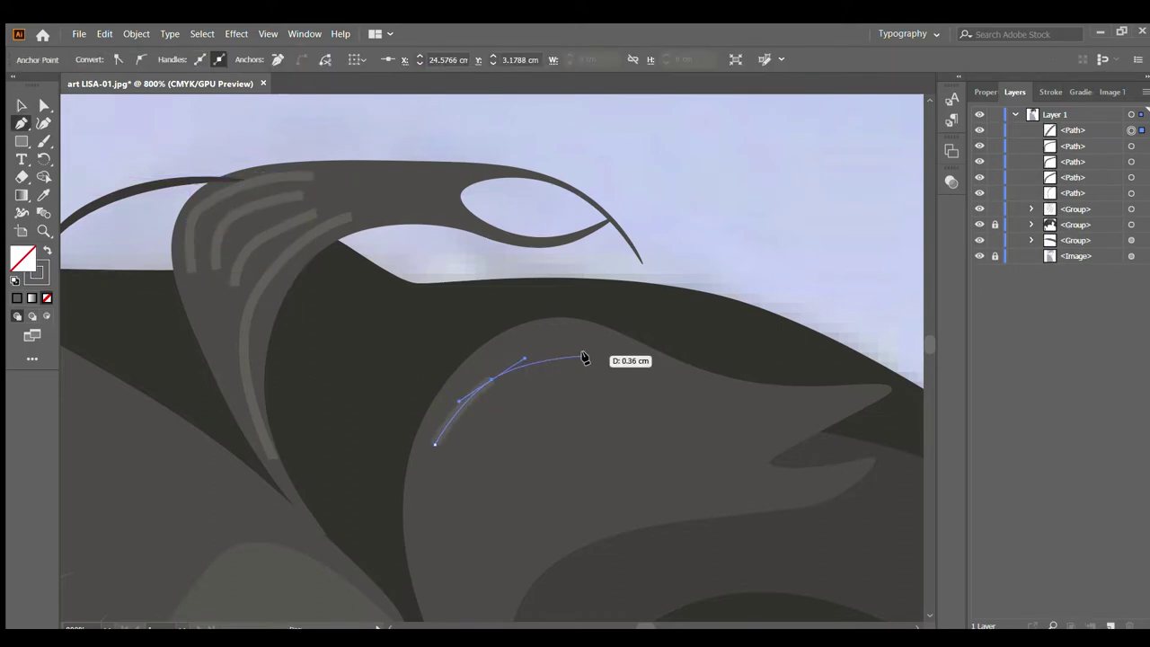
key(Escape)
click(451, 466)
click(506, 405)
click(527, 389)
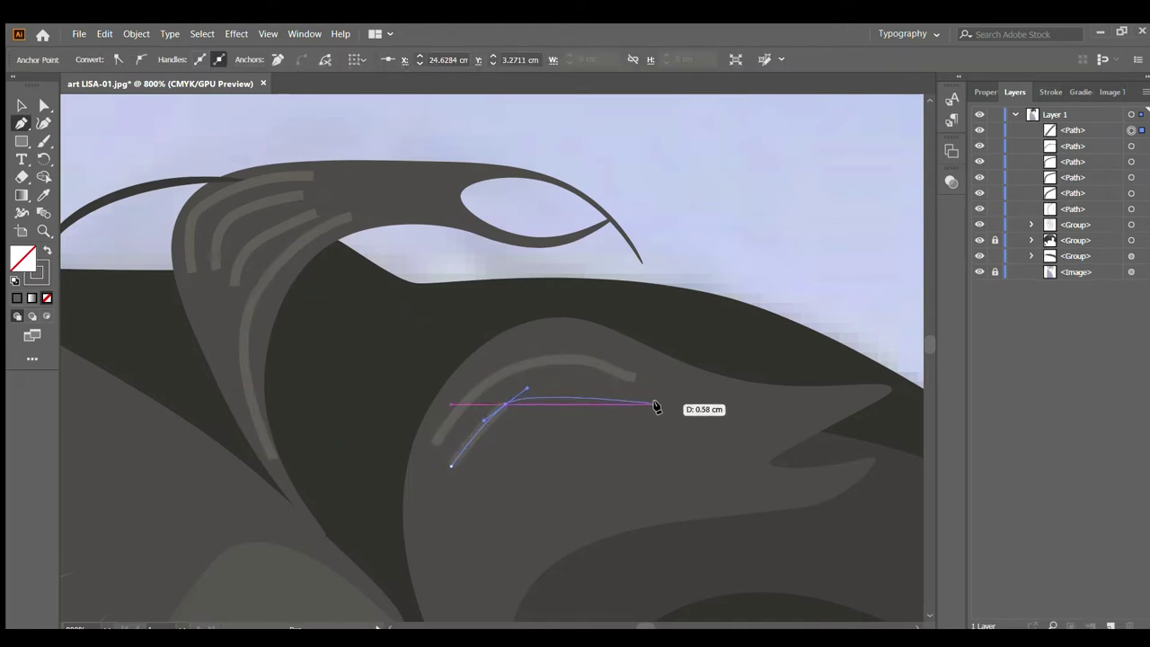
click(653, 400)
key(Escape)
Step: Add three more strands down the lock, ending with the lowest one on the right
click(463, 500)
click(518, 448)
click(544, 435)
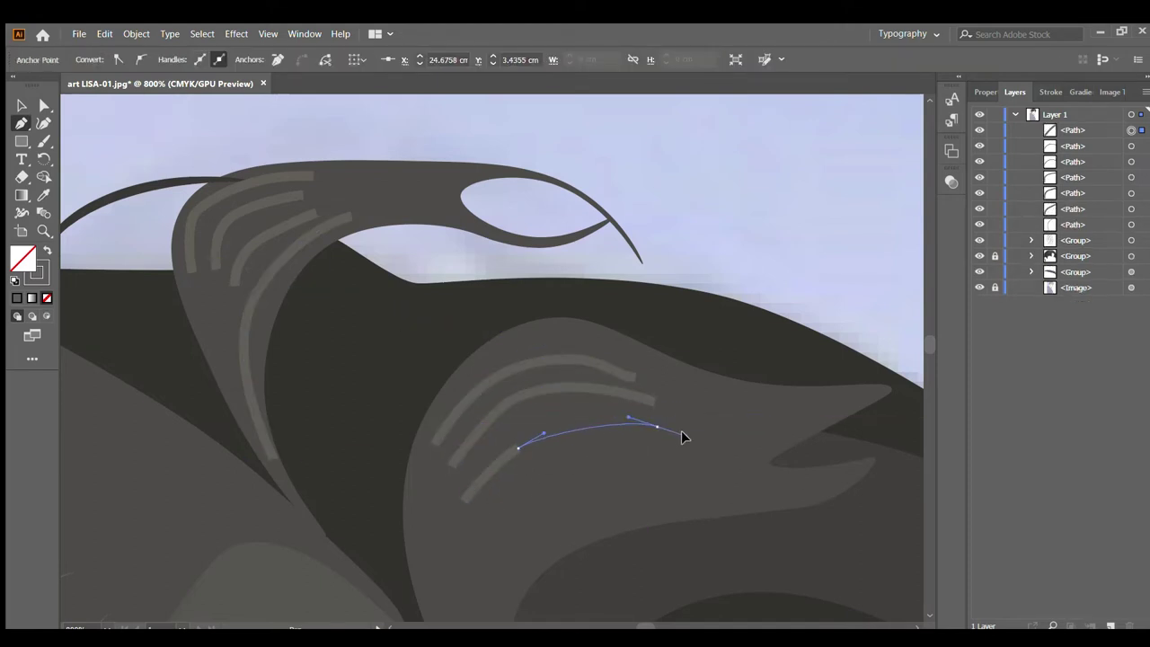
click(656, 427)
key(Escape)
click(483, 531)
click(553, 469)
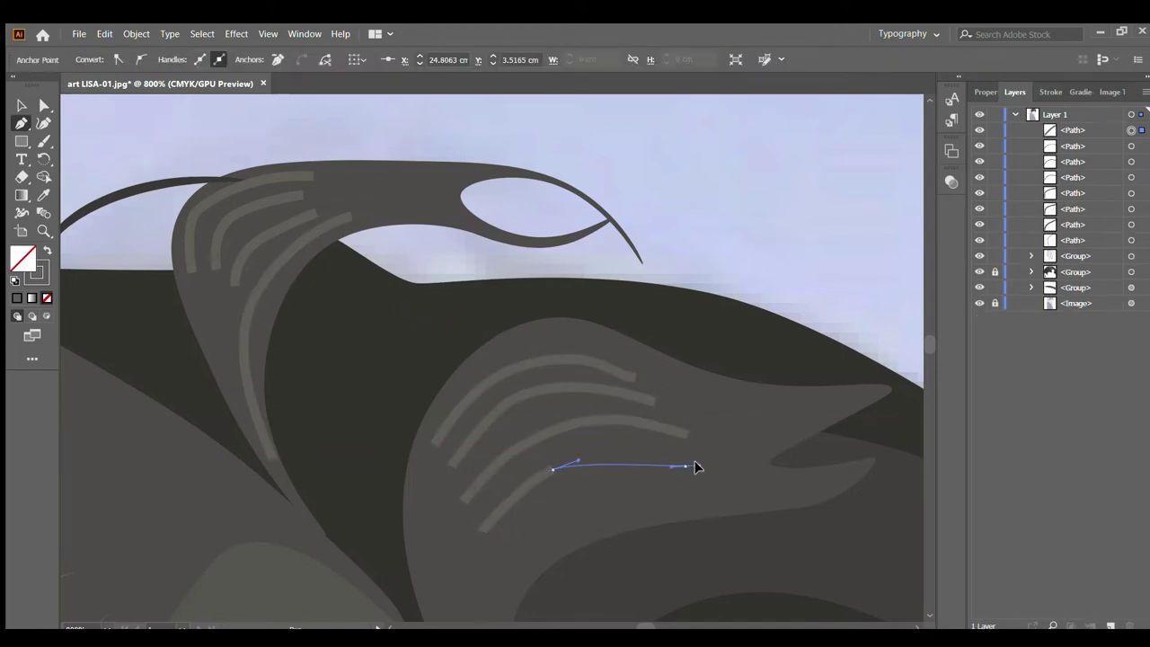
click(685, 466)
key(Escape)
click(506, 559)
click(564, 511)
click(713, 498)
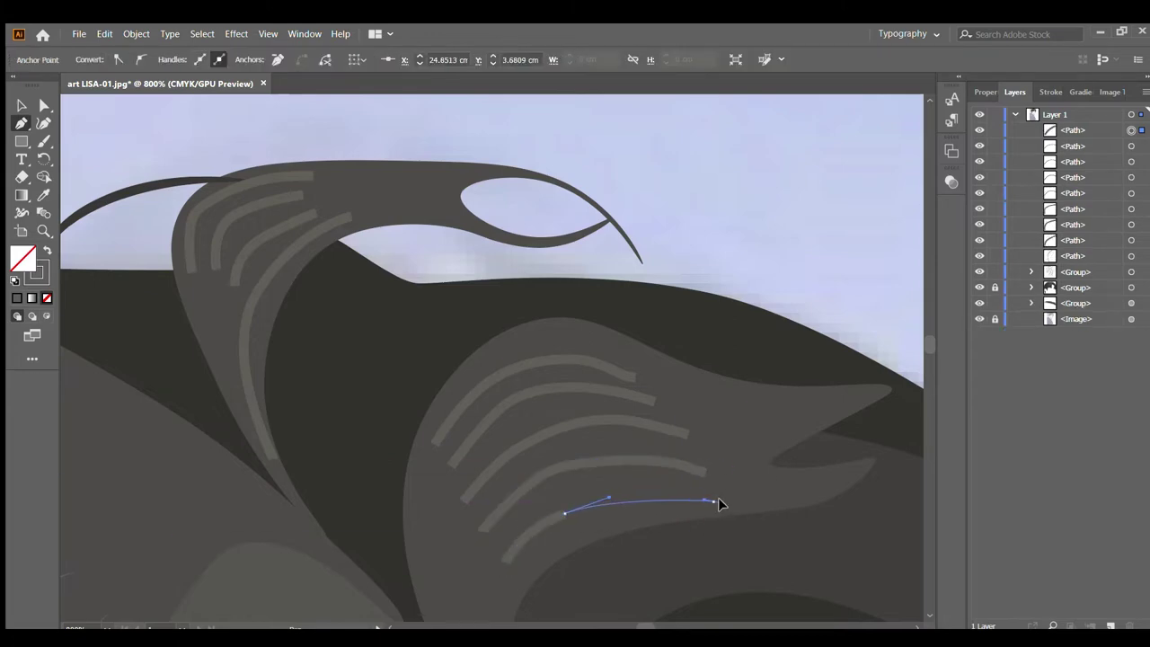
click(755, 497)
Step: Select the new lower strands together with the upper ones and group them
scroll(655, 496, down, 3)
key(v)
scroll(609, 467, up, 3)
shift+click(609, 464)
shift+click(606, 419)
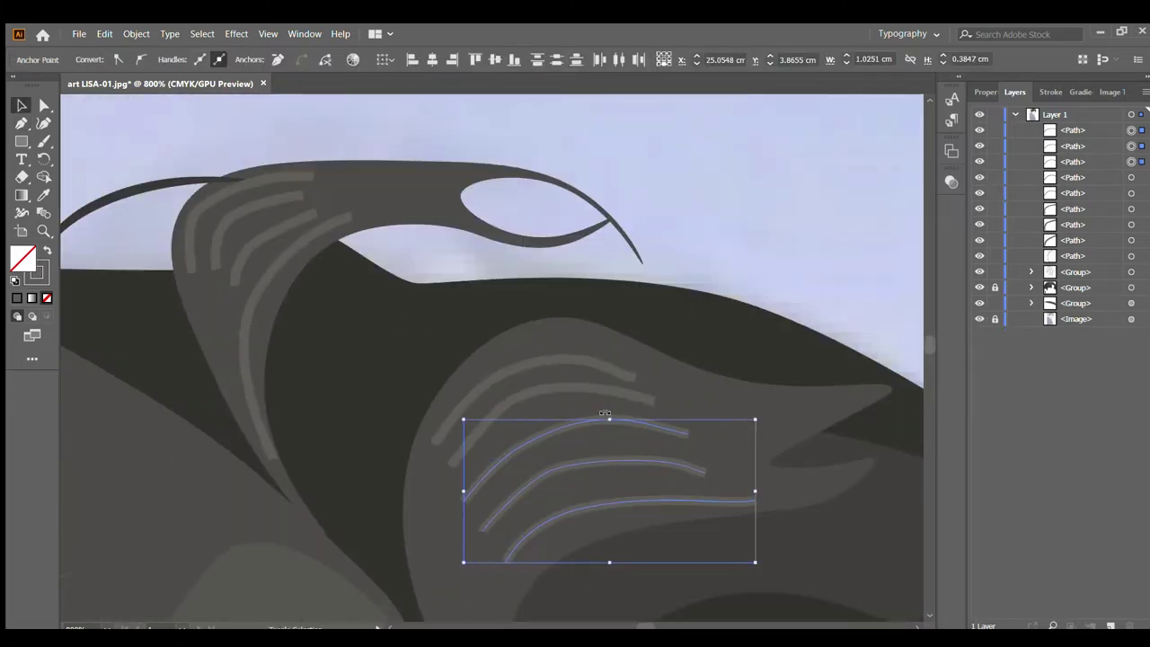
shift+click(261, 261)
shift+click(216, 242)
shift+click(199, 203)
shift+click(190, 252)
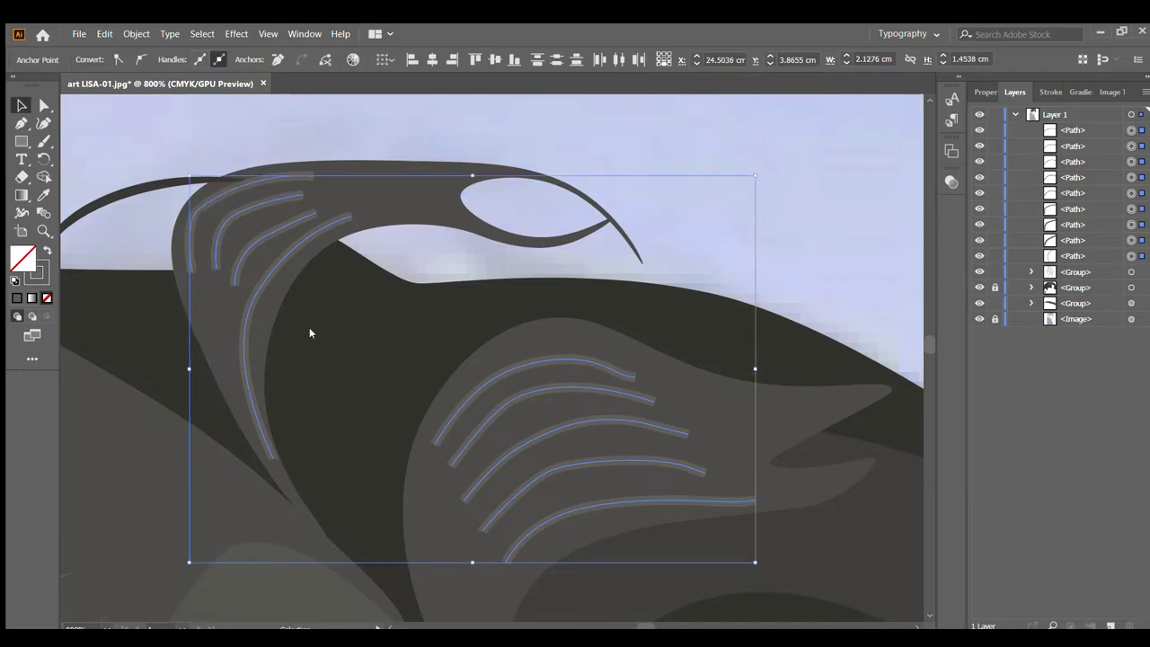
key(ctrl+g)
click(505, 392)
Step: Draw a curved highlight strand where the two top hair locks meet, plus offset copies
scroll(481, 417, down, 5)
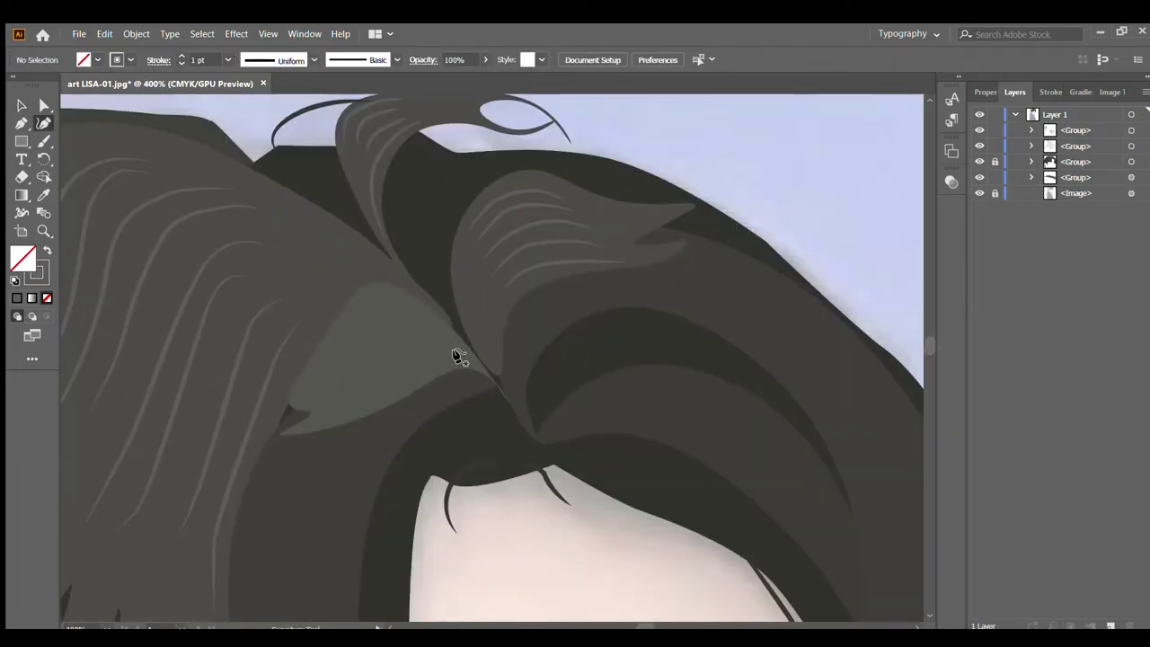
click(434, 276)
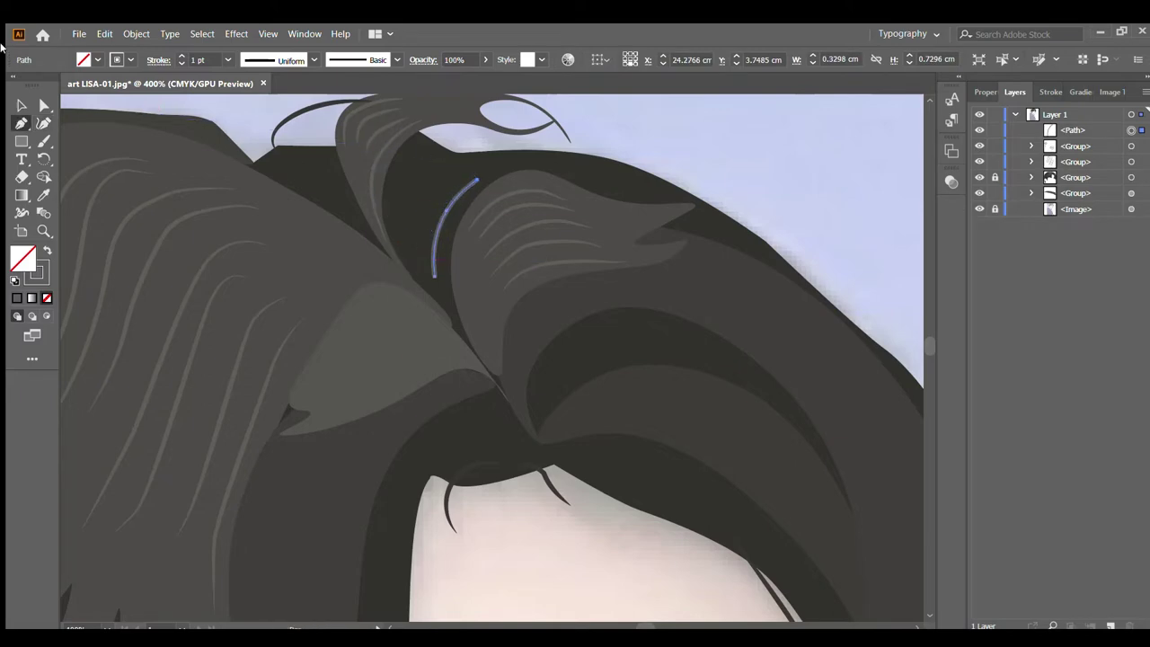
drag(454, 224, 485, 224)
key(ctrl+d)
key(ctrl+d)
key(ctrl+plus)
key(ctrl+plus)
key(ctrl+plus)
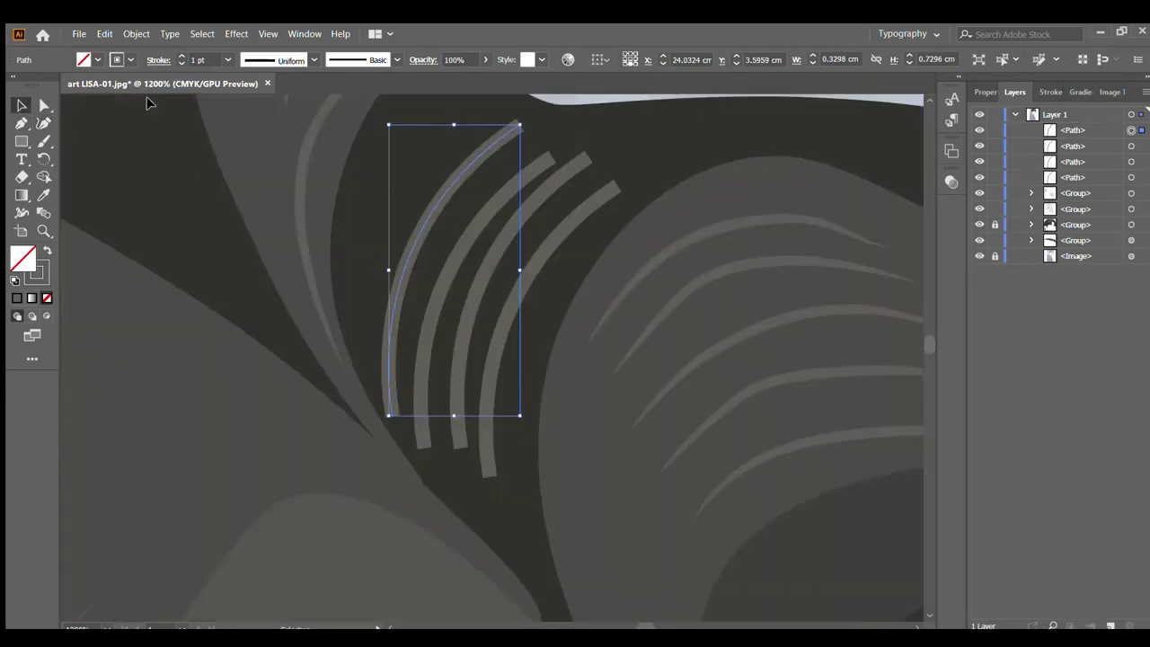
Step: Reshape the strands' ends with the Curvature tool and shift the leftmost strand further left
key(shift+grave)
drag(520, 126, 469, 129)
click(548, 160)
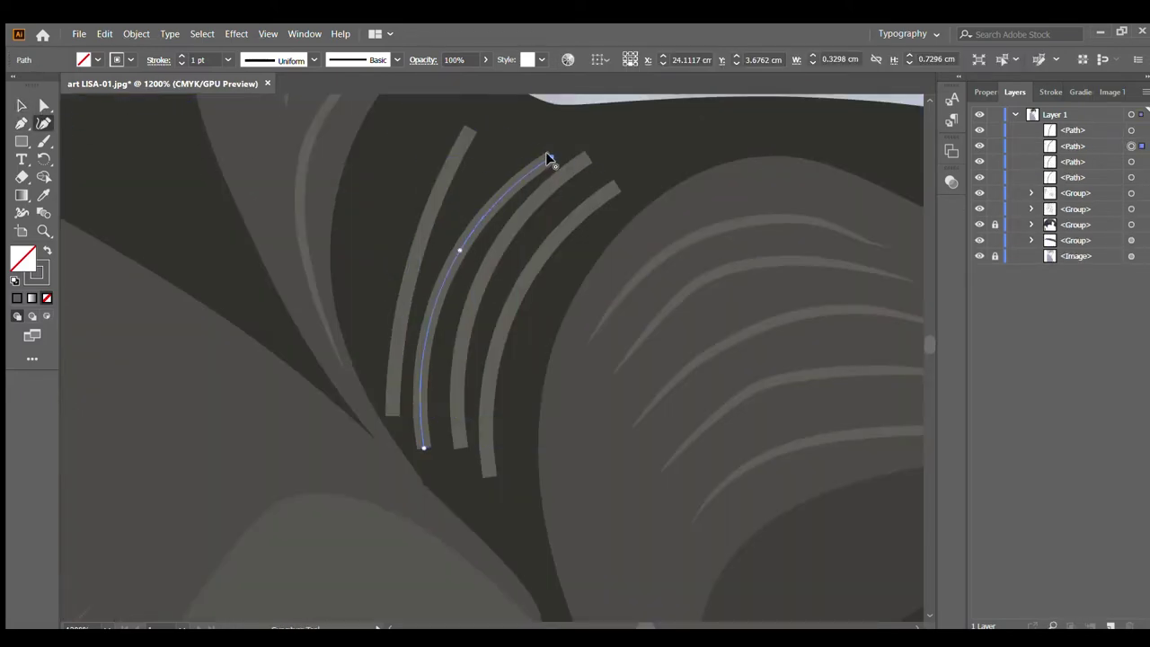
drag(548, 160, 530, 137)
click(433, 212)
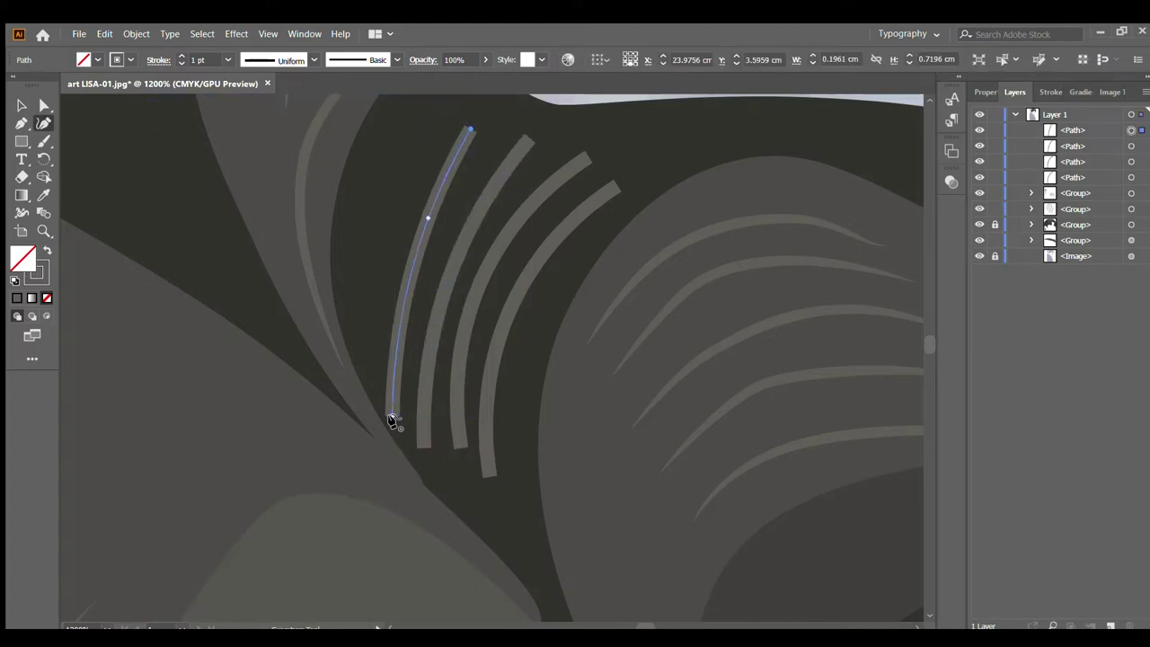
drag(393, 420, 407, 434)
click(21, 105)
click(432, 455)
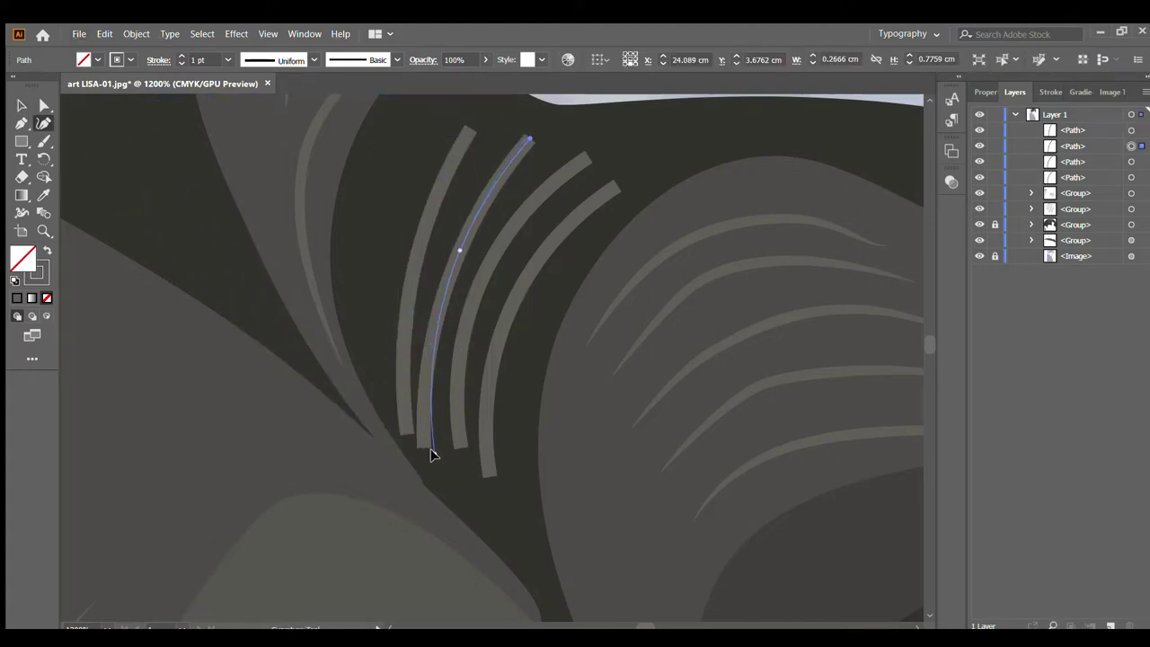
drag(426, 220, 387, 220)
key(shift+grave)
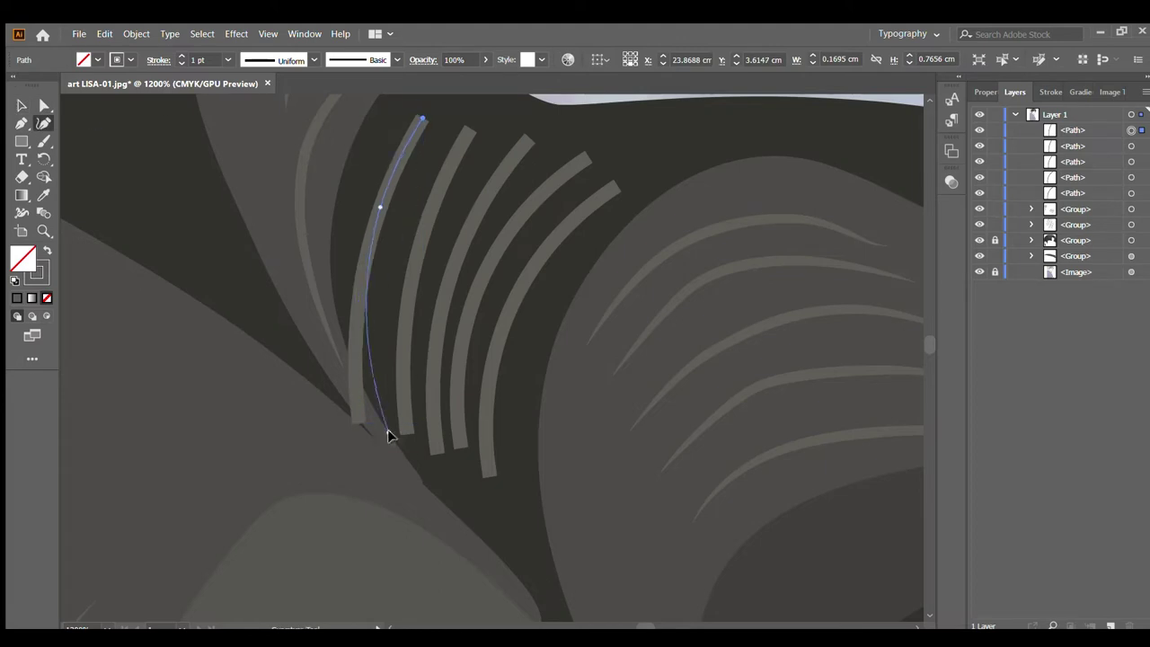
Step: Group the five highlight strands and nudge the group into place
key(v)
shift+click(449, 225)
shift+click(489, 225)
shift+click(531, 215)
shift+click(584, 225)
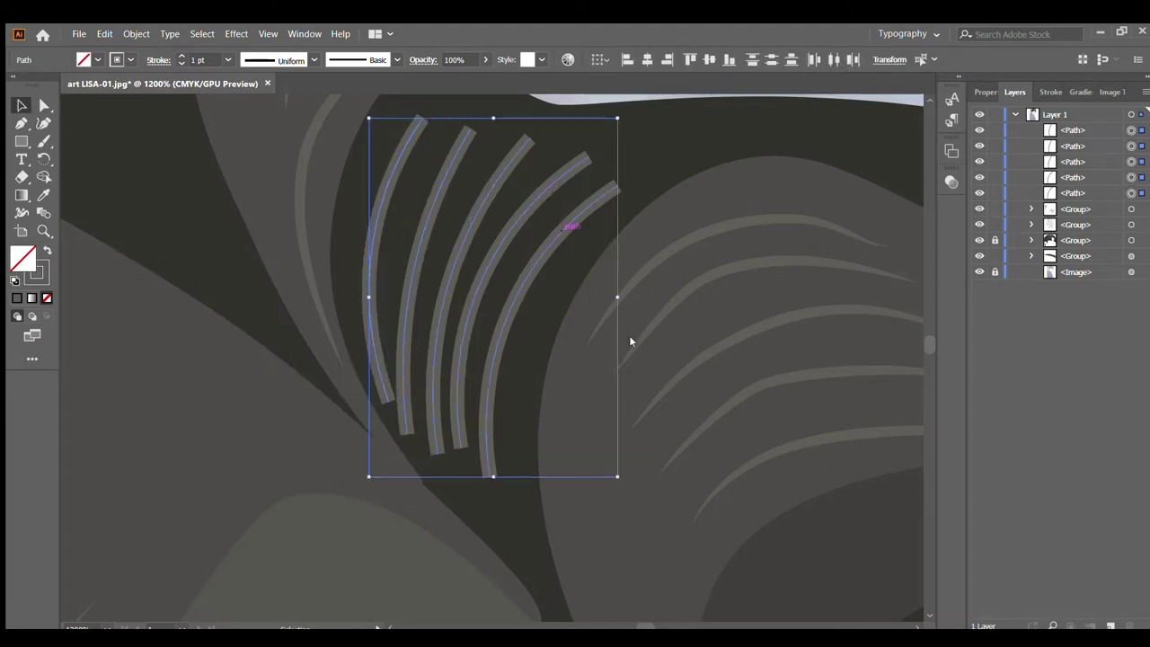
key(ctrl+g)
drag(539, 274, 541, 274)
Step: Set the strand group's stroke weight to 0.75 pt and review it at full view
key(ctrl+minus)
key(ctrl+minus)
key(ctrl+minus)
click(180, 63)
scroll(502, 324, right, 1)
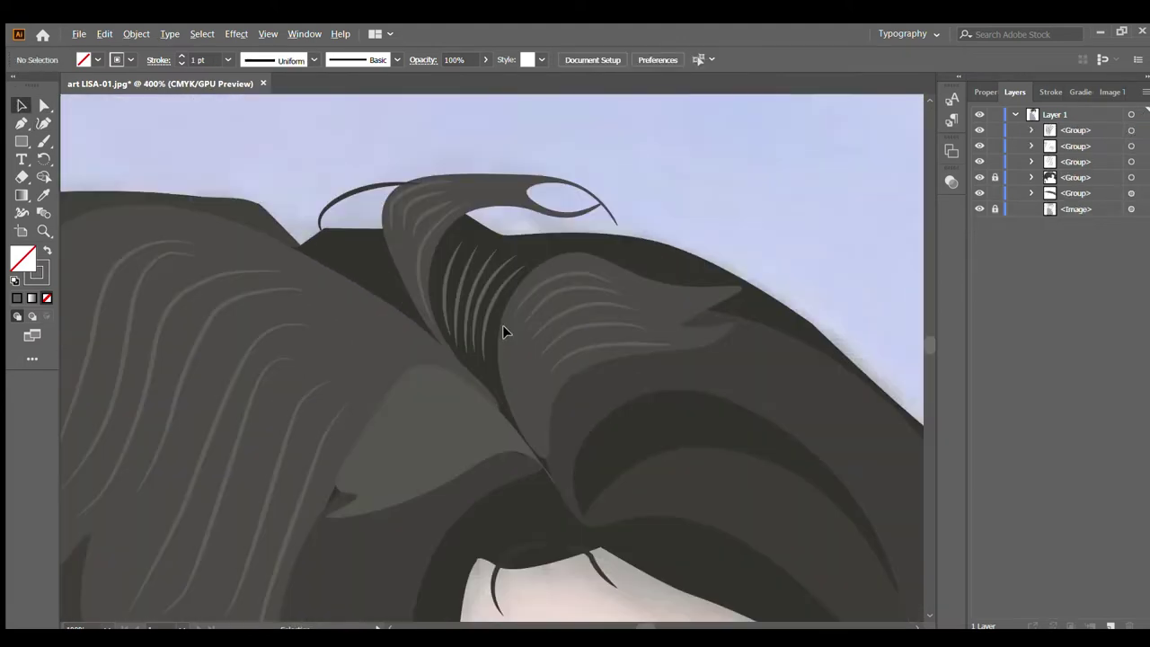
key(v)
key(ctrl+shift+a)
key(ctrl+1)
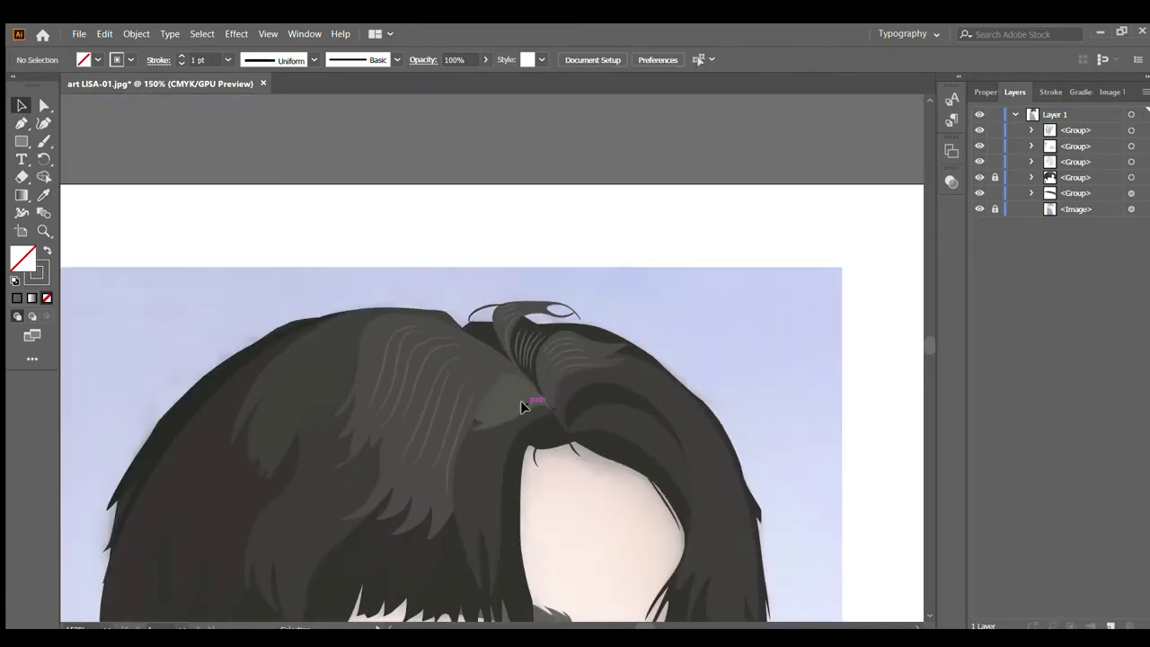
click(503, 368)
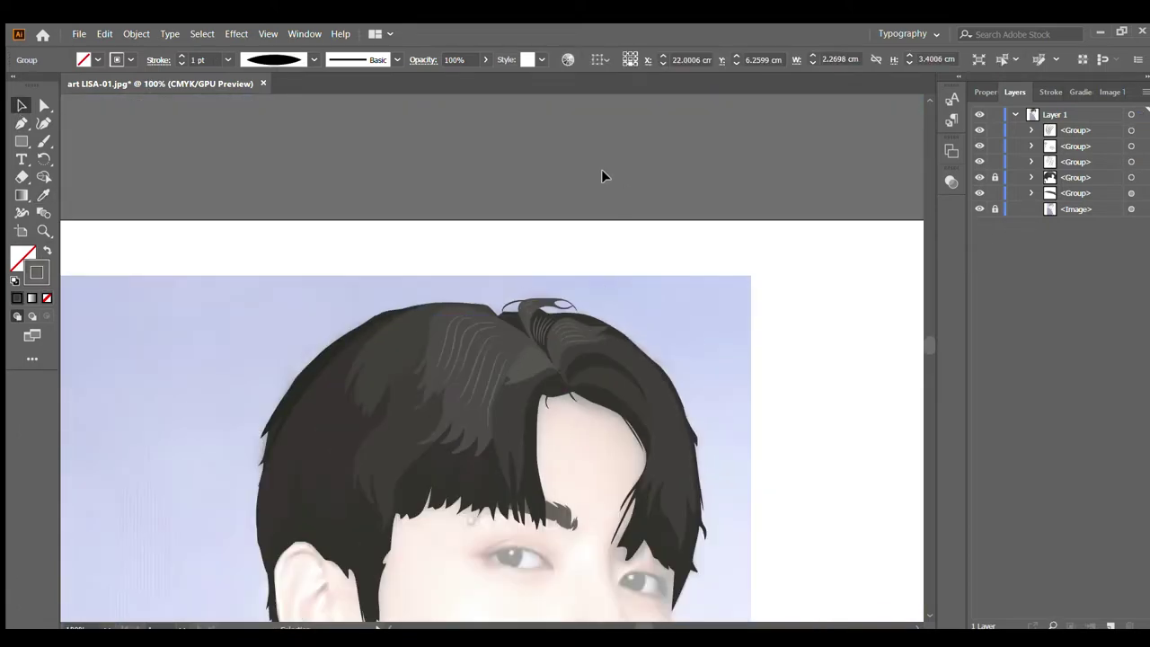
Step: Draw a three-point diagonal curved strand on the upper-left hair
key(ctrl+shift+a)
scroll(603, 321, up, 5)
scroll(431, 320, down, 5)
scroll(194, 224, up, 3)
key(shift+grave)
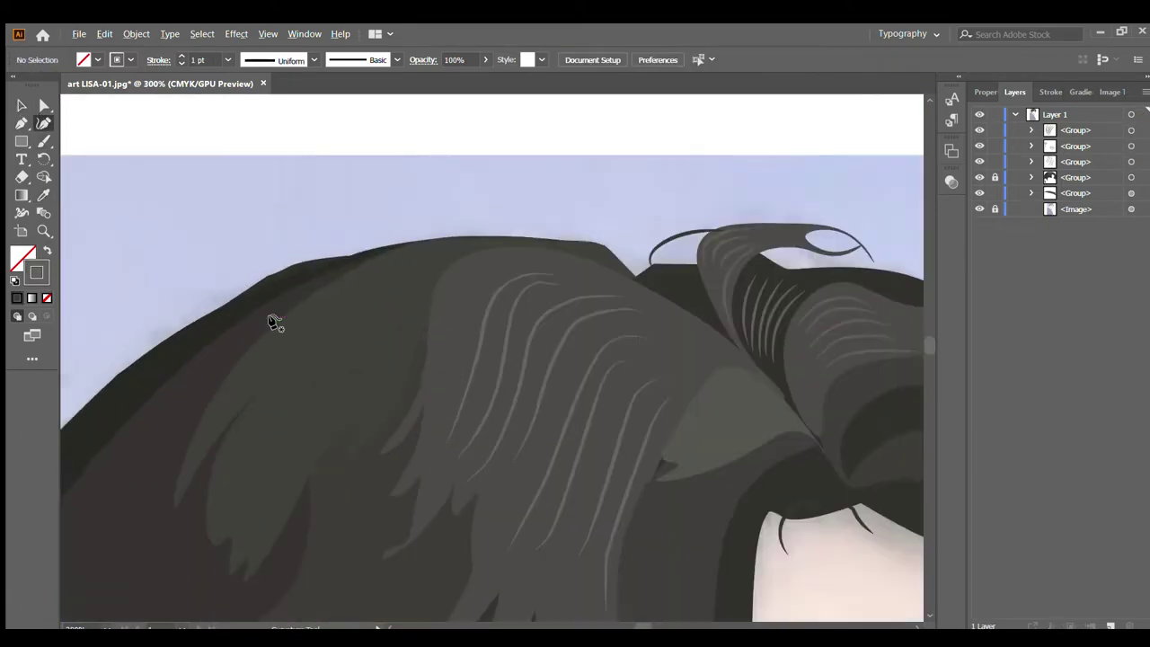
scroll(274, 323, up, 1)
click(380, 213)
click(313, 267)
click(264, 318)
key(v)
Step: Copy the strand slightly lower and reshape it into a longer curve
mouse_move(321, 282)
mouse_down()
mouse_move(329, 306)
mouse_move(338, 287)
mouse_move(349, 329)
mouse_move(368, 332)
mouse_up()
click(44, 126)
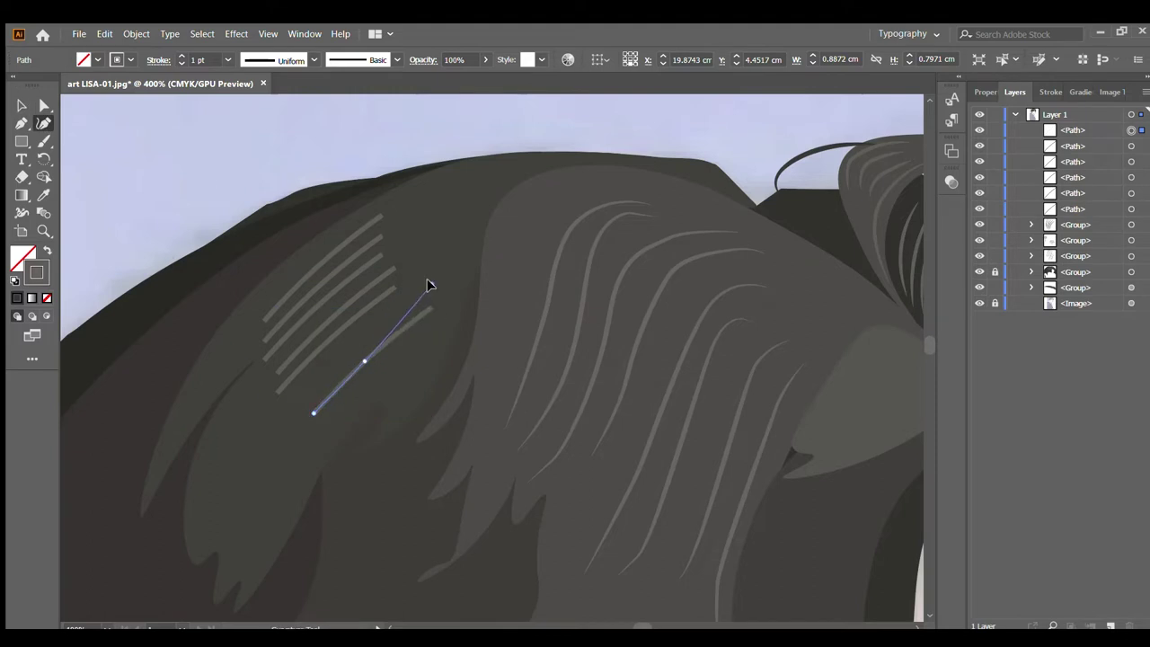
ctrl+click(322, 349)
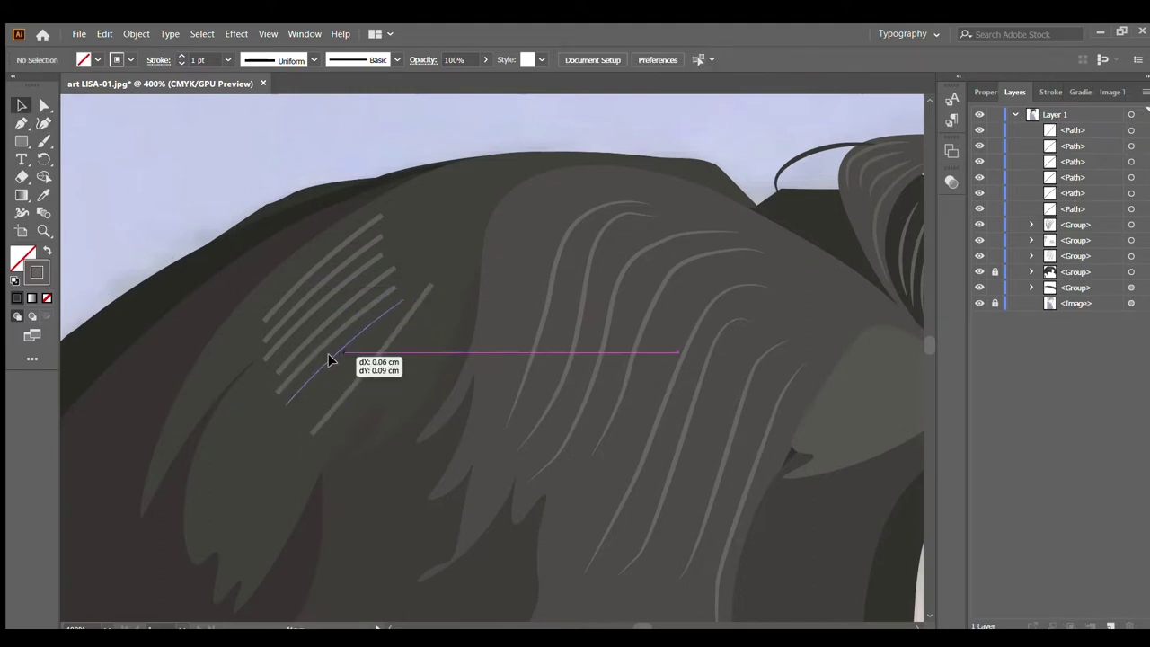
drag(290, 404, 277, 382)
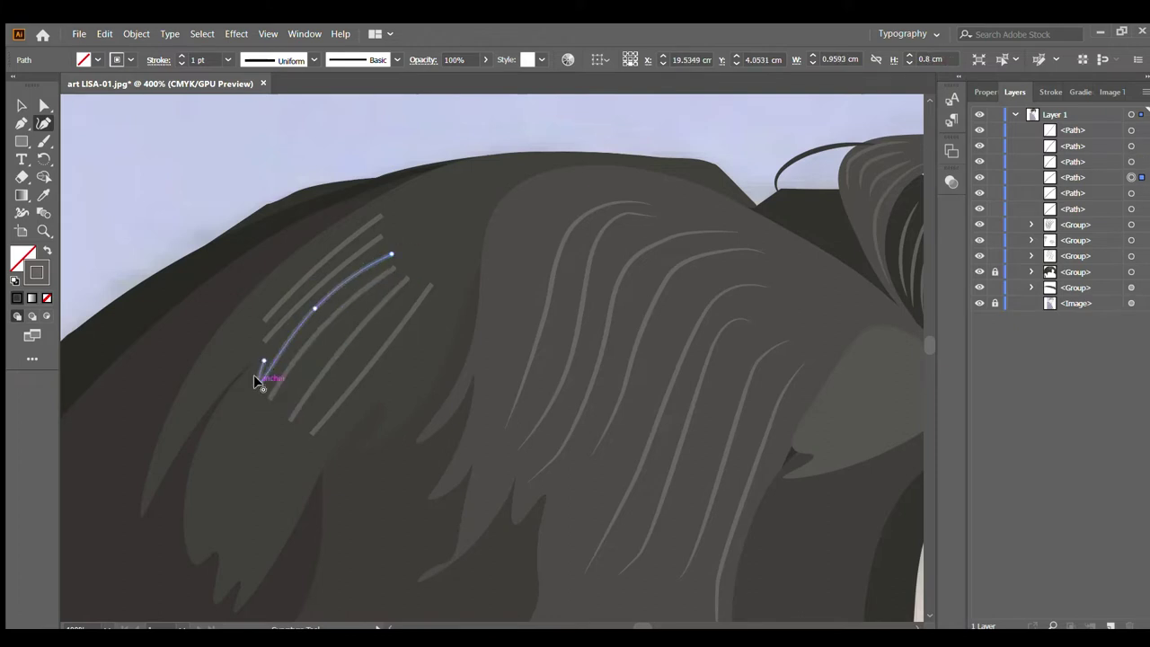
key(v)
shift+click(359, 262)
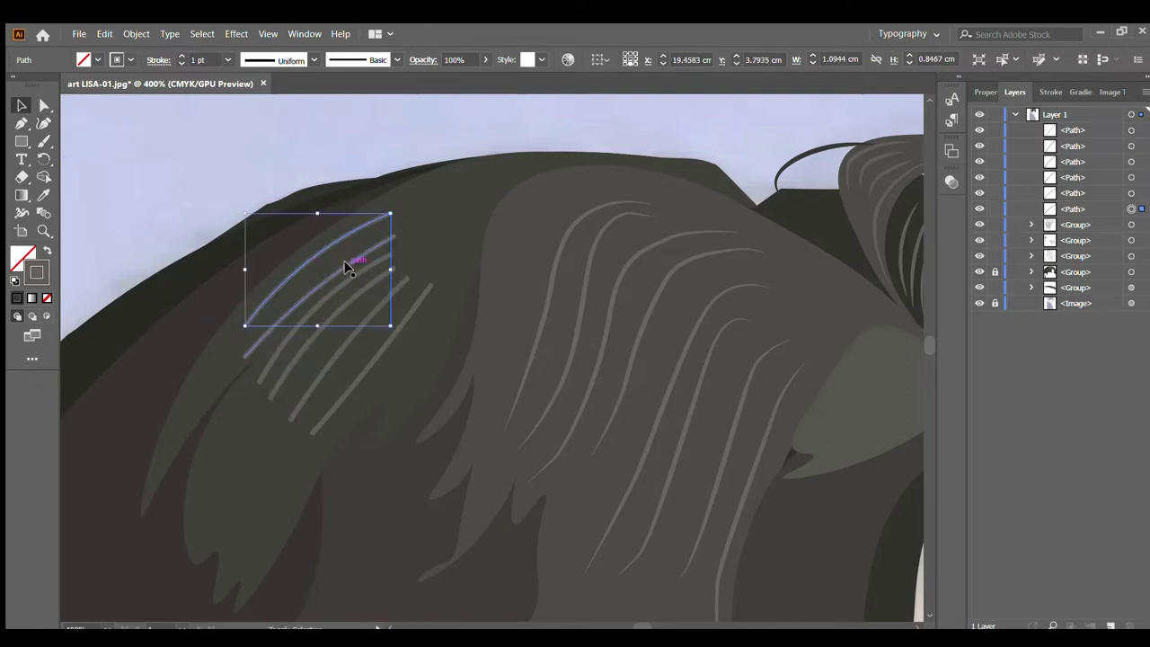
Step: Group the left-side highlight strands together
shift+click(386, 290)
shift+click(372, 320)
key(ctrl+g)
click(266, 119)
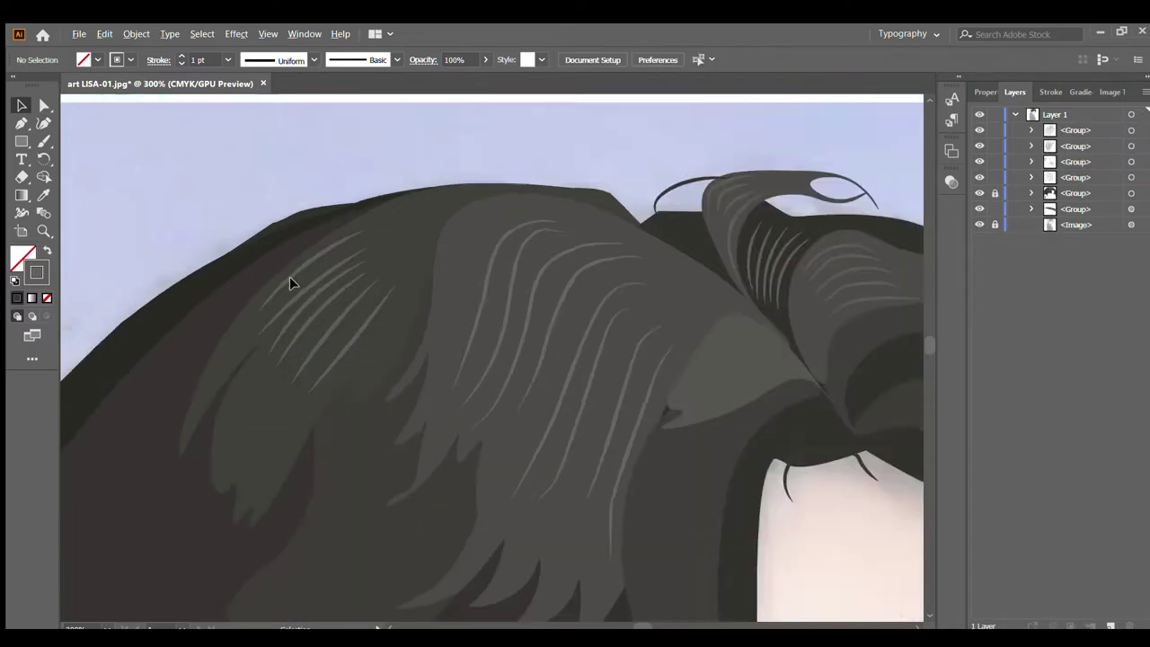
scroll(290, 276, down, 3)
scroll(316, 350, down, 3)
scroll(494, 395, up, 5)
Step: Draw a long curved highlight strand down the right hair edge
scroll(411, 279, down, 2)
key(shift+grave)
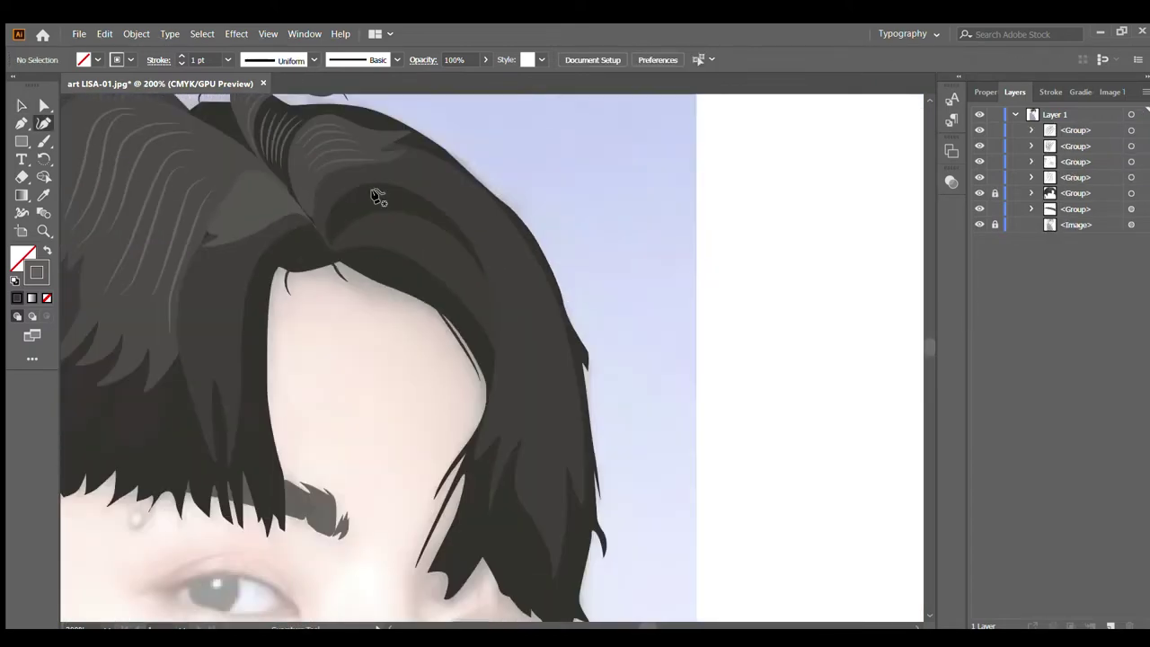
click(442, 171)
click(517, 234)
click(556, 410)
click(558, 439)
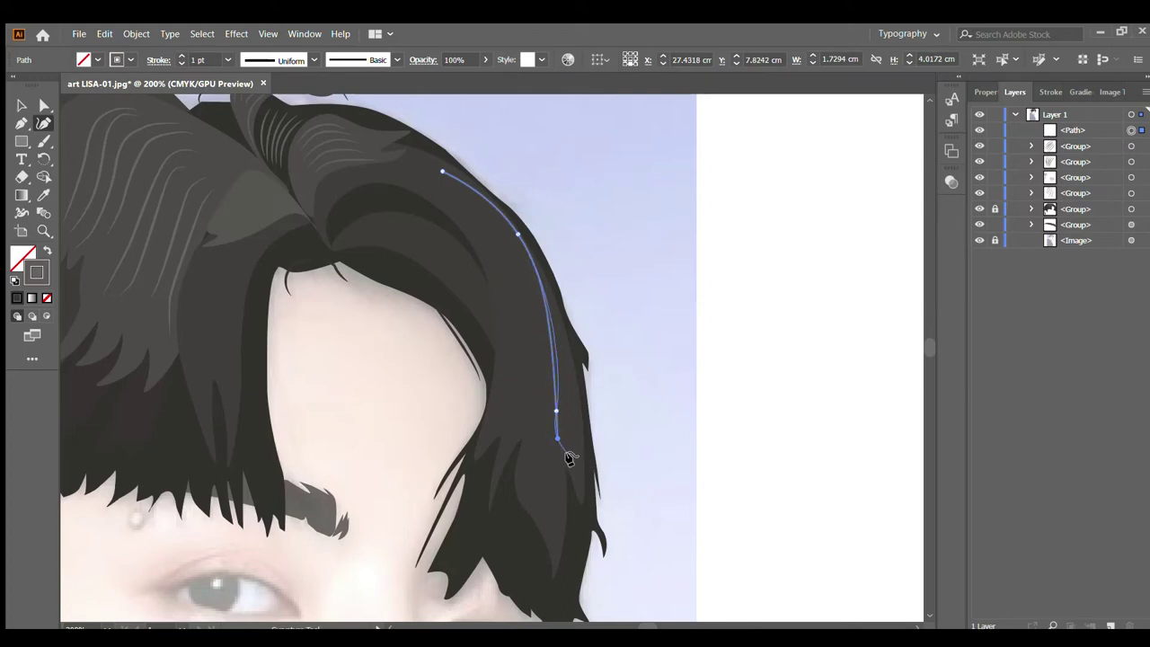
key(Escape)
Step: Make offset copies of the strand and adjust the new copy's top and bottom ends
drag(552, 292, 537, 307)
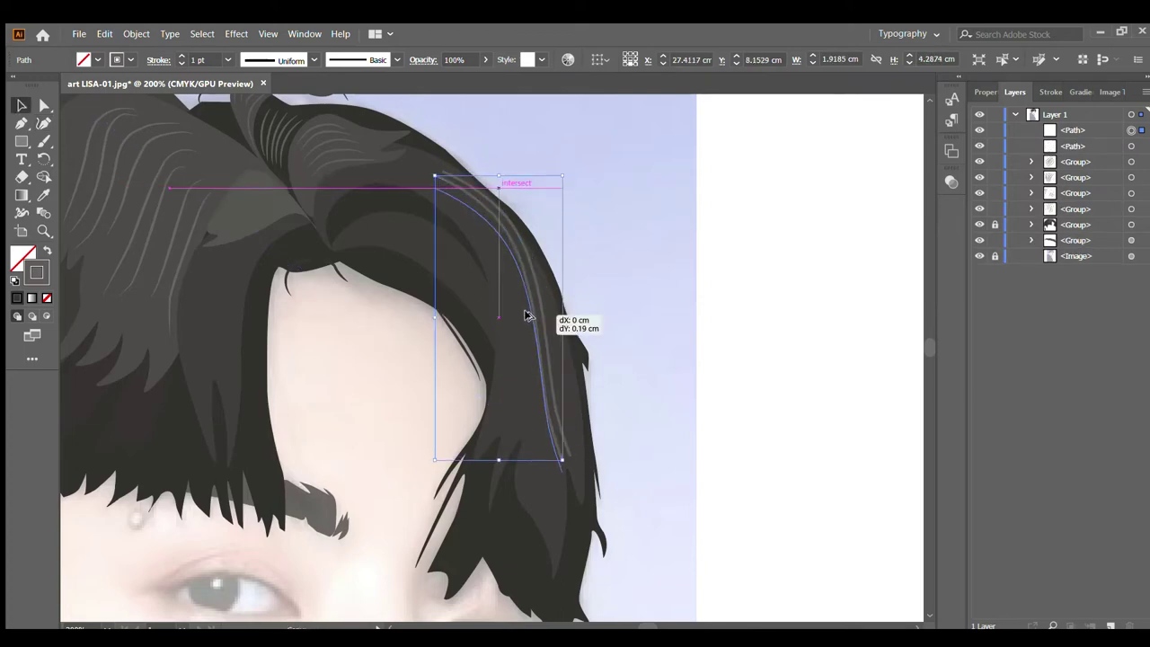
key(ctrl+d)
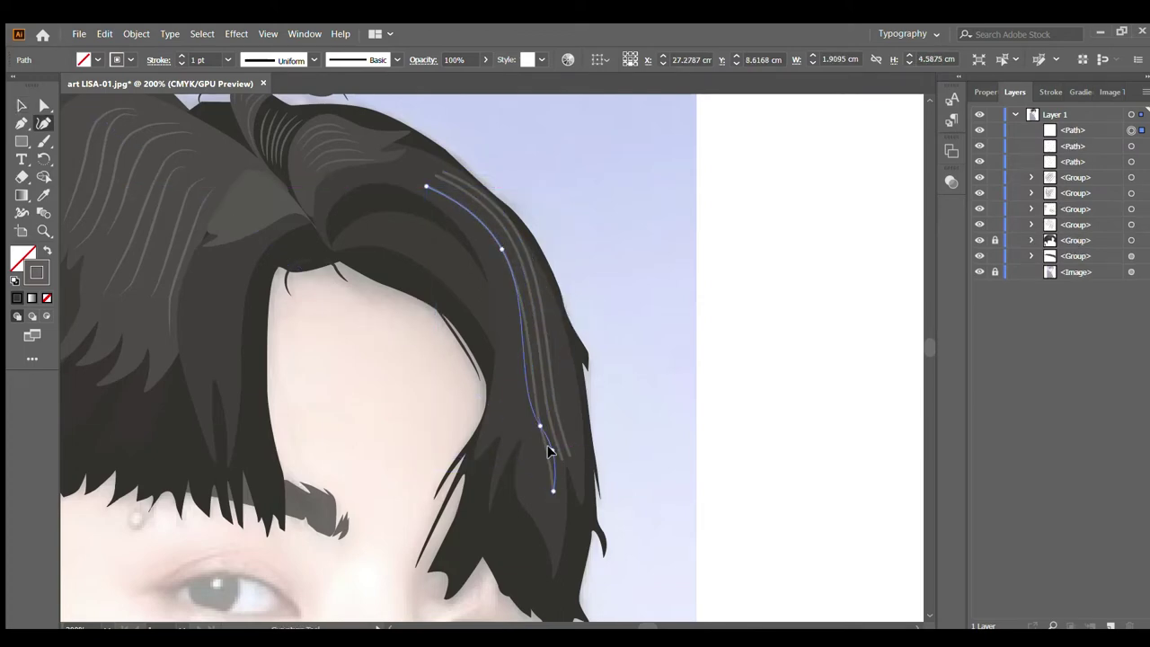
drag(513, 278, 510, 283)
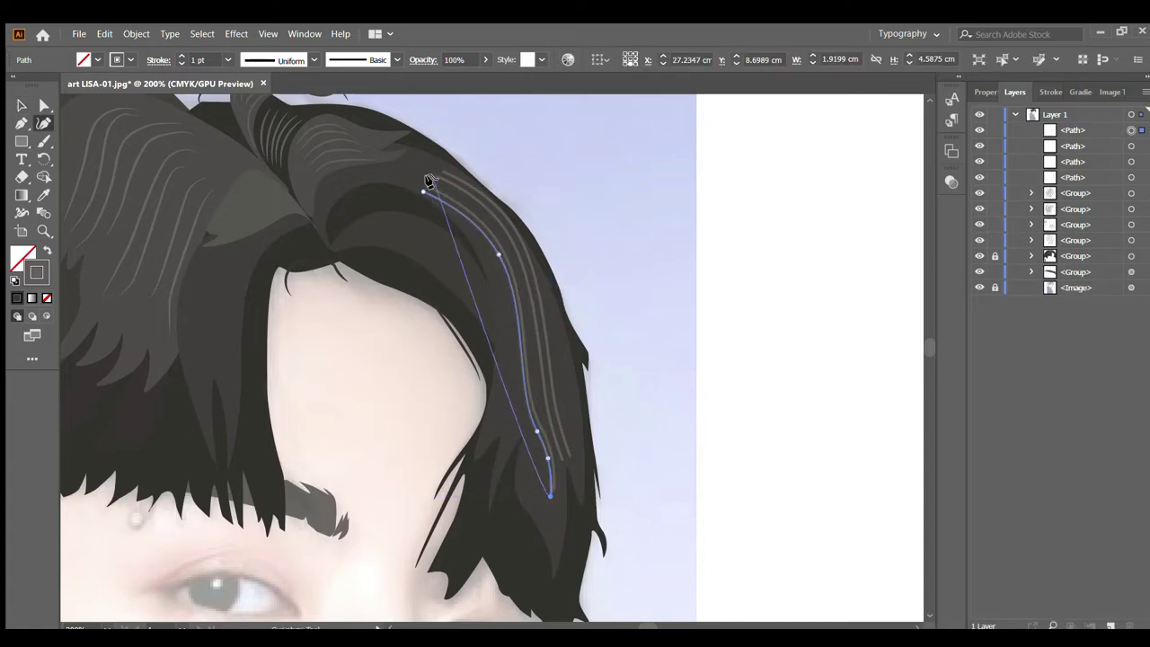
drag(429, 181, 454, 212)
drag(550, 495, 545, 525)
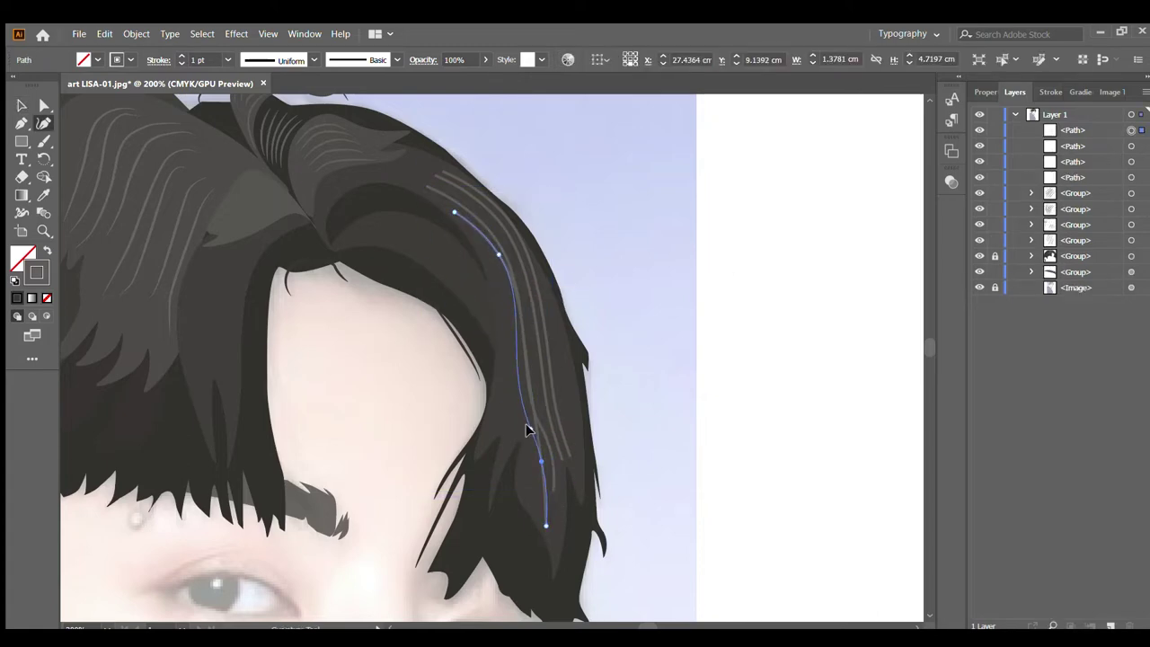
Step: Draw two more long highlight strands running down the right hair lock
scroll(529, 431, up, 1)
click(350, 102)
click(450, 187)
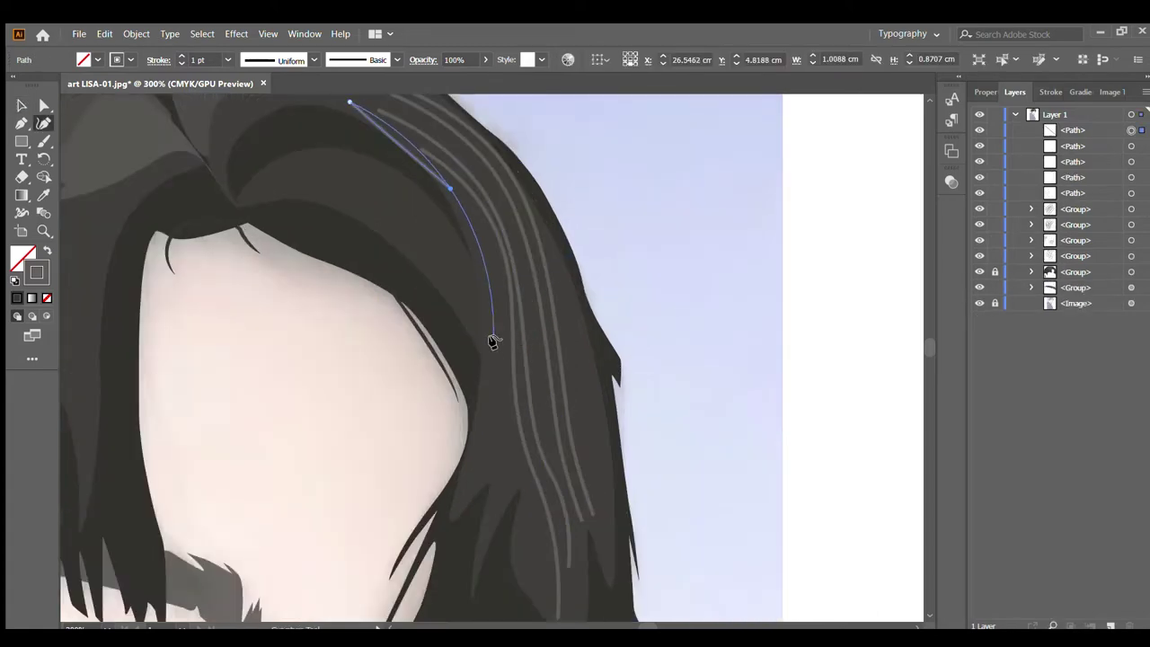
click(470, 478)
ctrl+click(552, 468)
scroll(552, 467, up, 1)
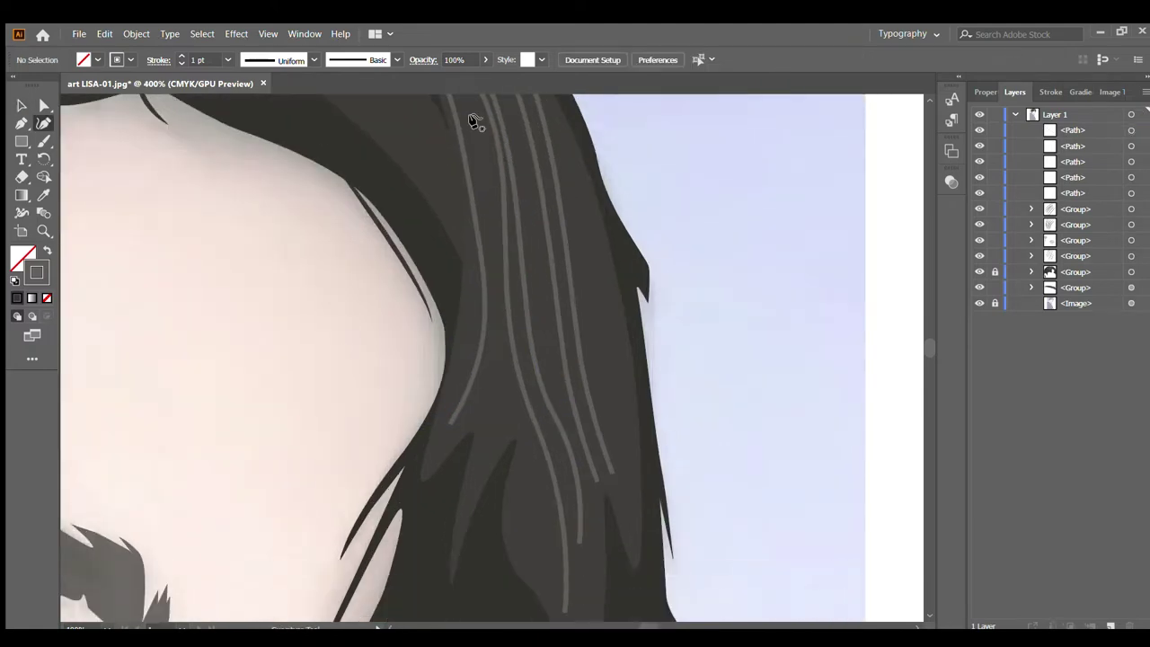
click(475, 118)
click(497, 351)
key(Escape)
Step: Group the four right-side strands and check the whole portrait
scroll(488, 257, down, 2)
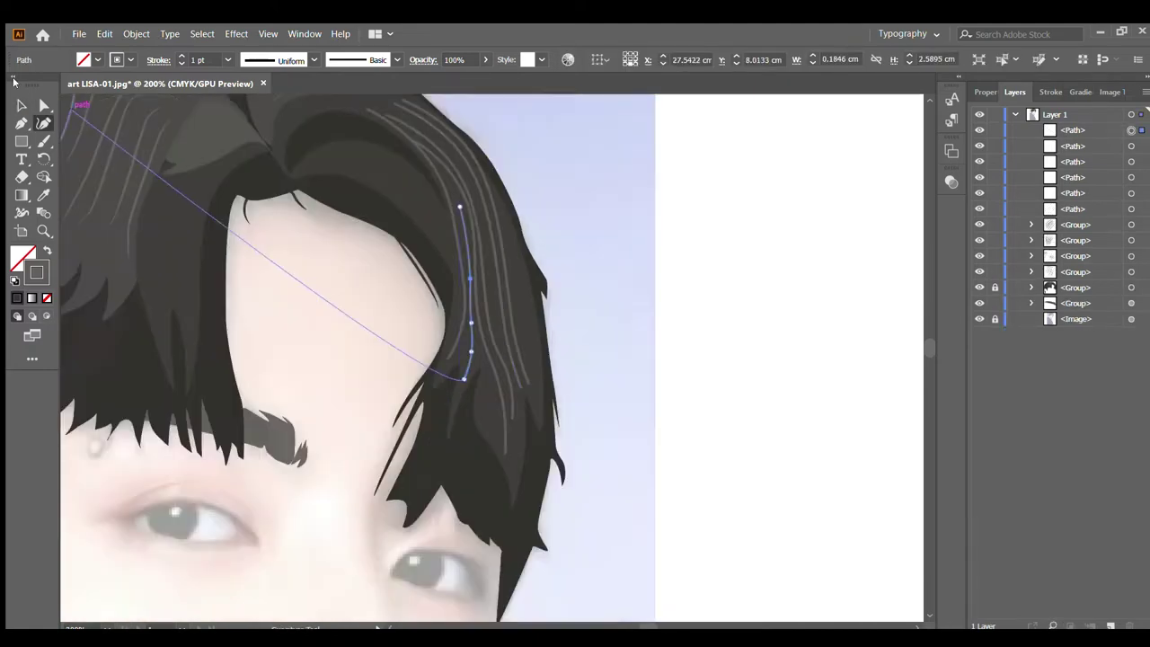
key(v)
shift+click(466, 168)
key(ctrl+g)
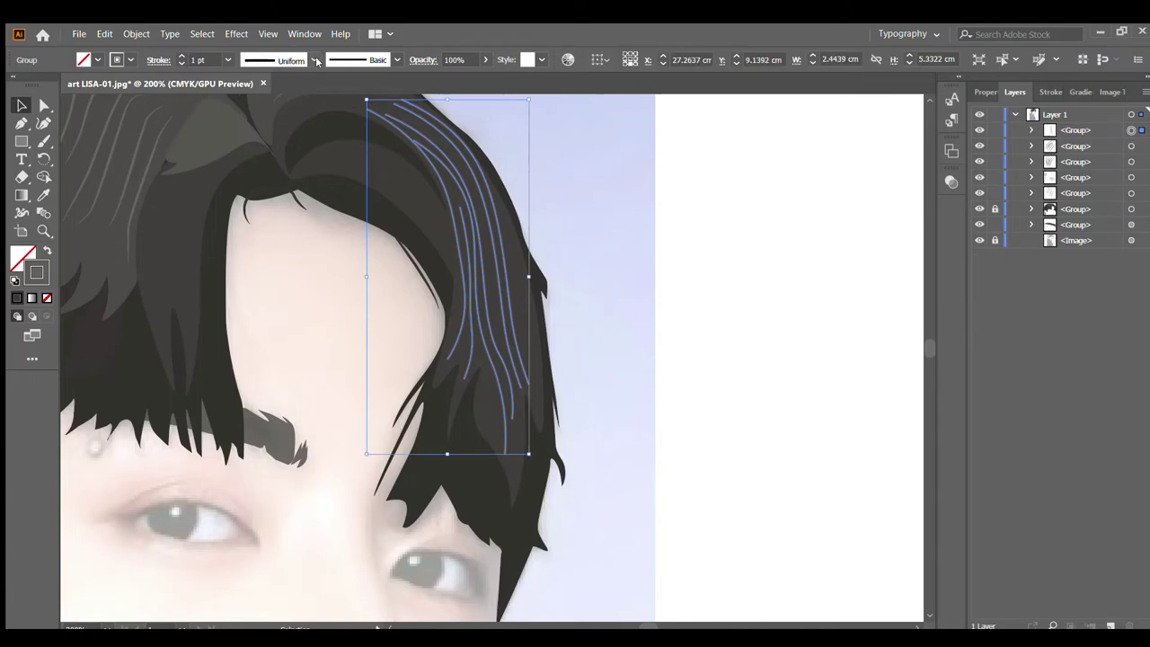
key(ctrl+shift+a)
key(ctrl+0)
key(ctrl+1)
key(ctrl+equal)
key(ctrl+equal)
key(ctrl+equal)
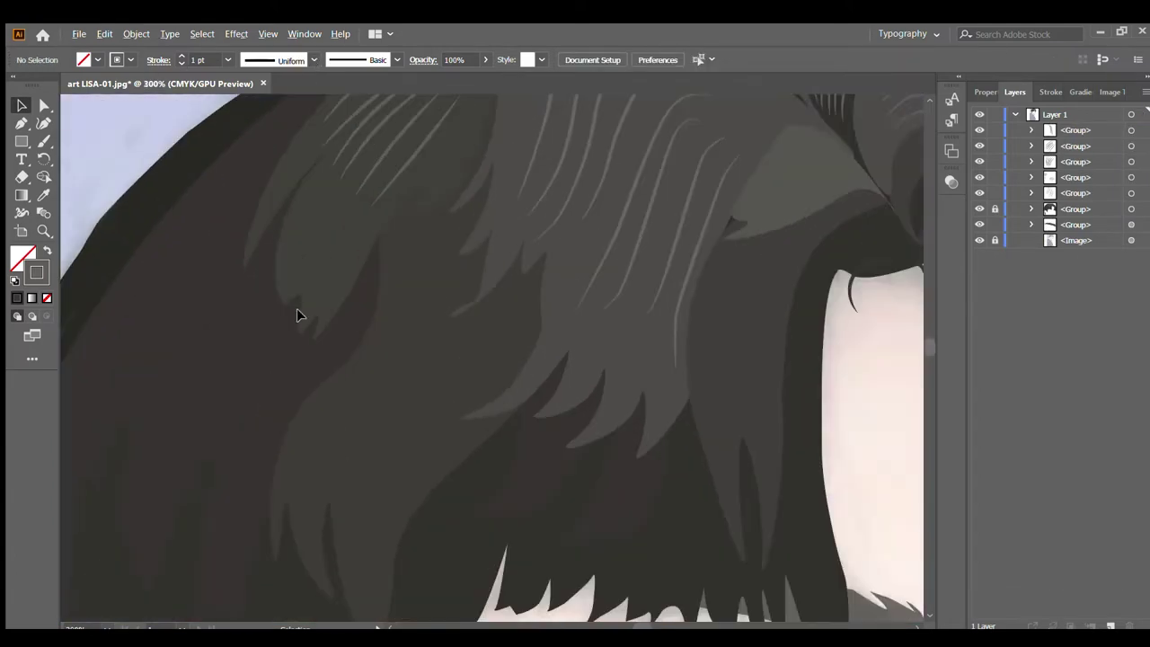
Step: Draw a wavy highlight strand down the left hair with the Curvature tool
key(shift+grave)
click(405, 208)
click(396, 259)
click(376, 325)
click(315, 371)
click(303, 418)
key(Escape)
Step: Duplicate the wavy strand into parallel copies and position one up-left within the set
key(v)
drag(400, 270, 452, 347)
key(ctrl+d)
key(ctrl+d)
key(shift+grave)
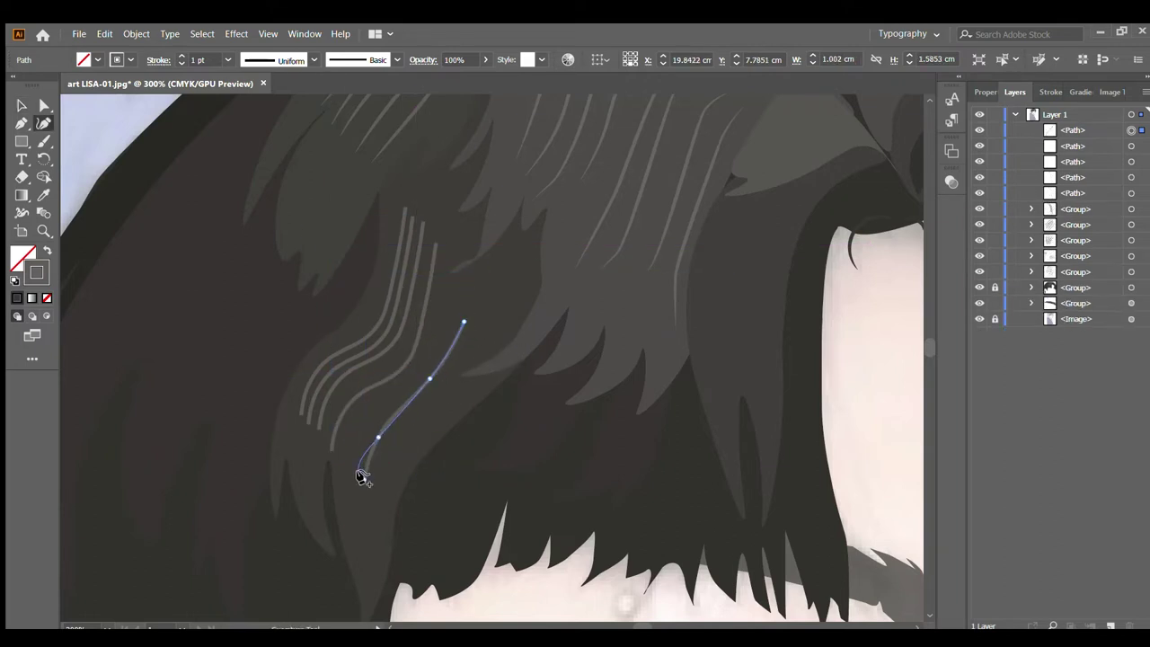
key(v)
click(397, 344)
drag(420, 359, 394, 327)
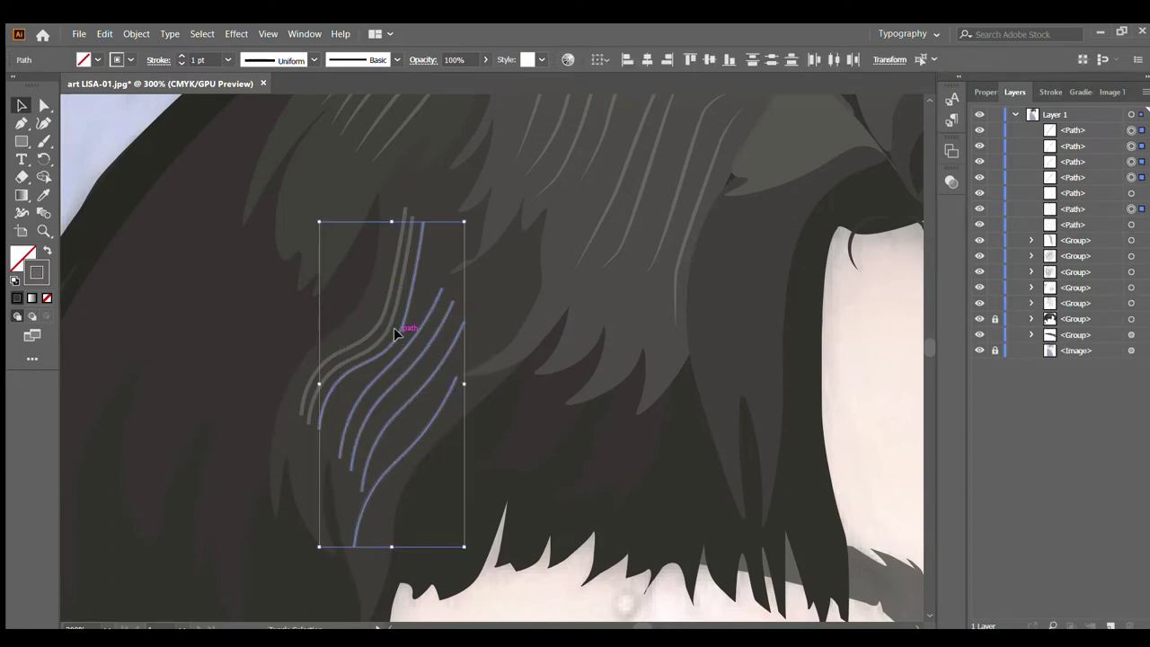
Step: Select the wavy strands and group them together
double_click(394, 327)
click(114, 106)
key(Escape)
shift+click(401, 288)
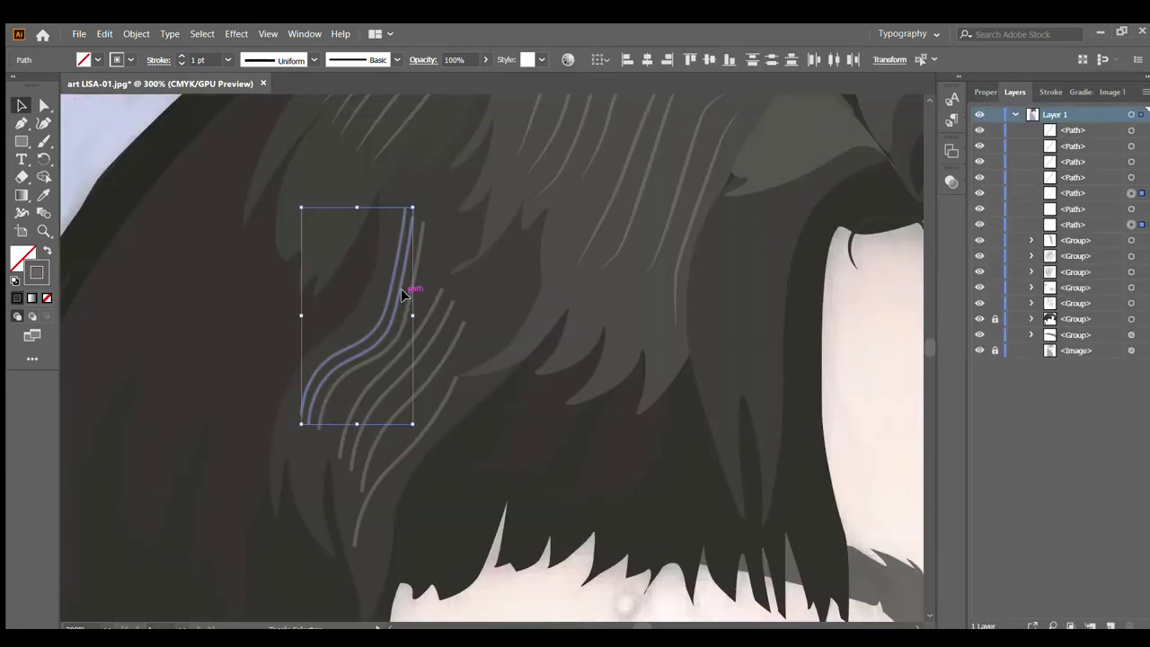
key(ctrl+g)
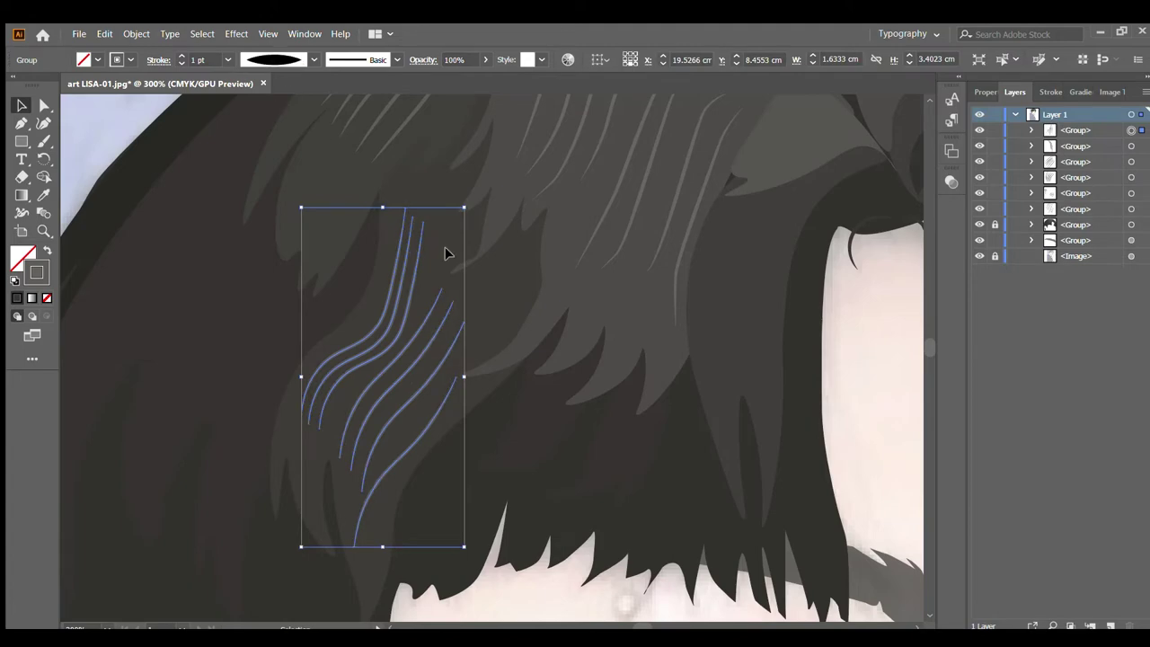
key(ctrl+shift+a)
Step: Draw a short diagonal strand along the outer left hair edge
key(ctrl+minus)
key(ctrl+minus)
scroll(457, 373, up, 2)
scroll(608, 290, down, 2)
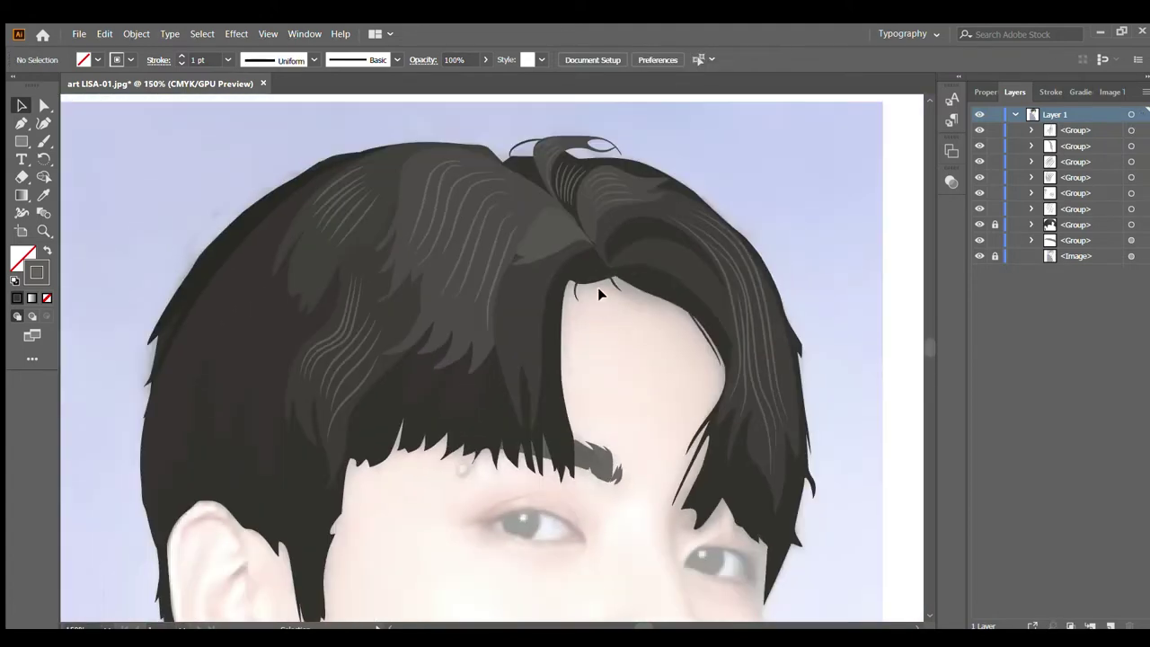
scroll(206, 251, up, 3)
scroll(315, 309, down, 2)
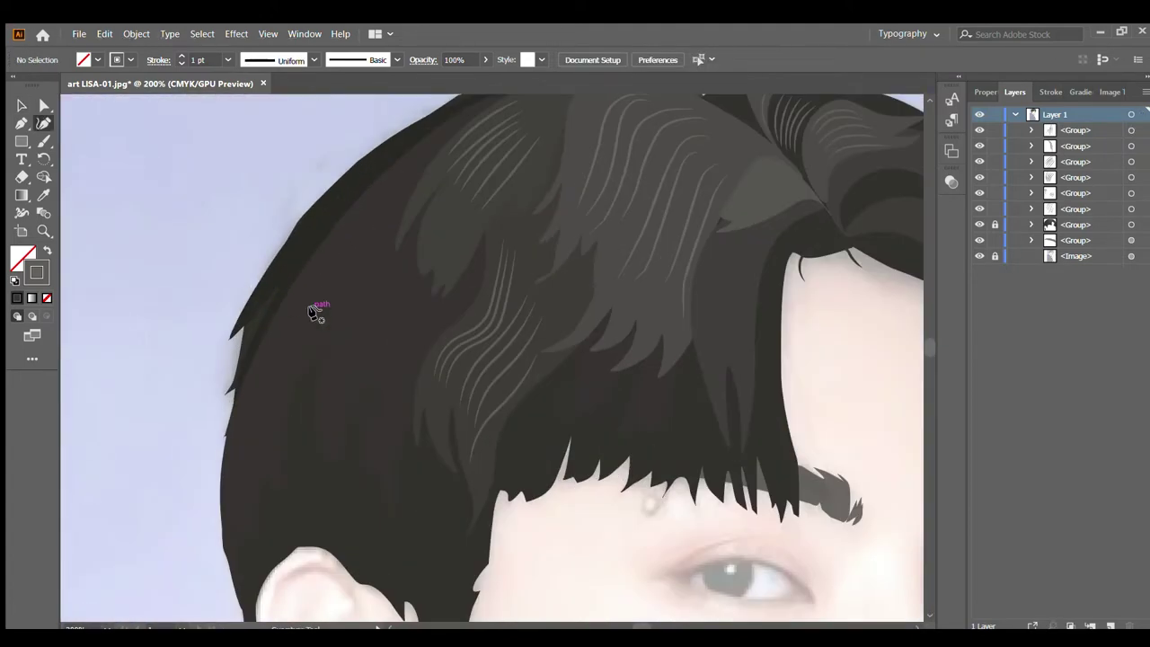
click(284, 319)
click(374, 193)
key(v)
Step: Copy the edge strand into parallel lines, resizing each to fit the hair edge
drag(329, 234, 342, 243)
scroll(341, 244, up, 2)
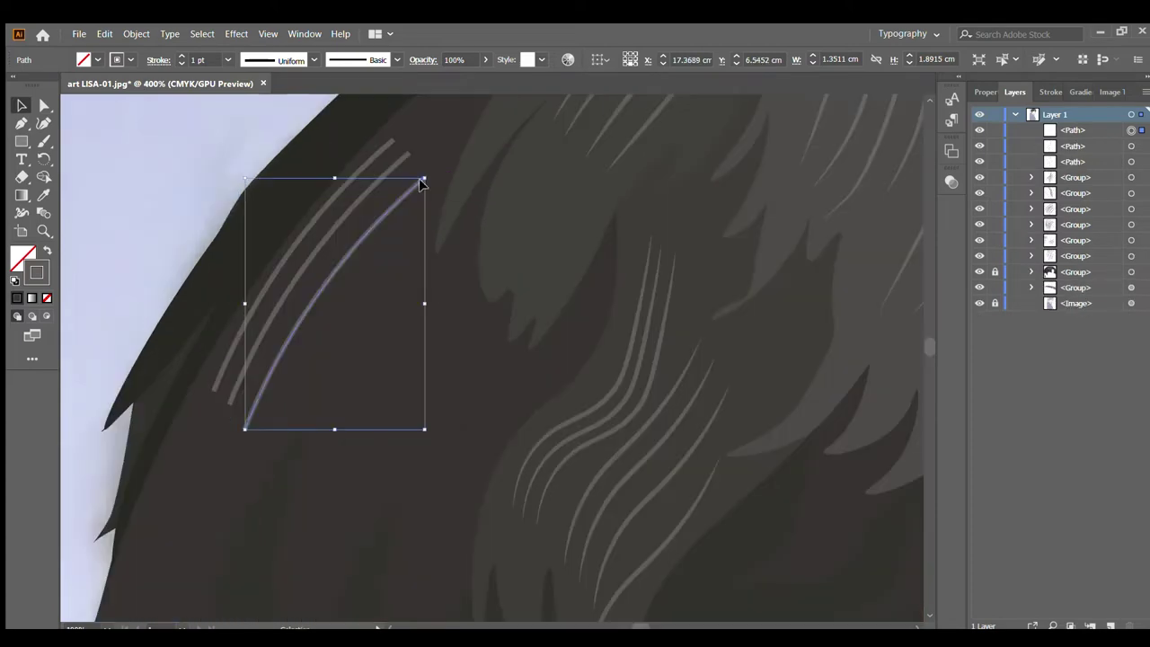
mouse_move(423, 174)
mouse_down()
mouse_move(360, 241)
mouse_move(411, 155)
mouse_up()
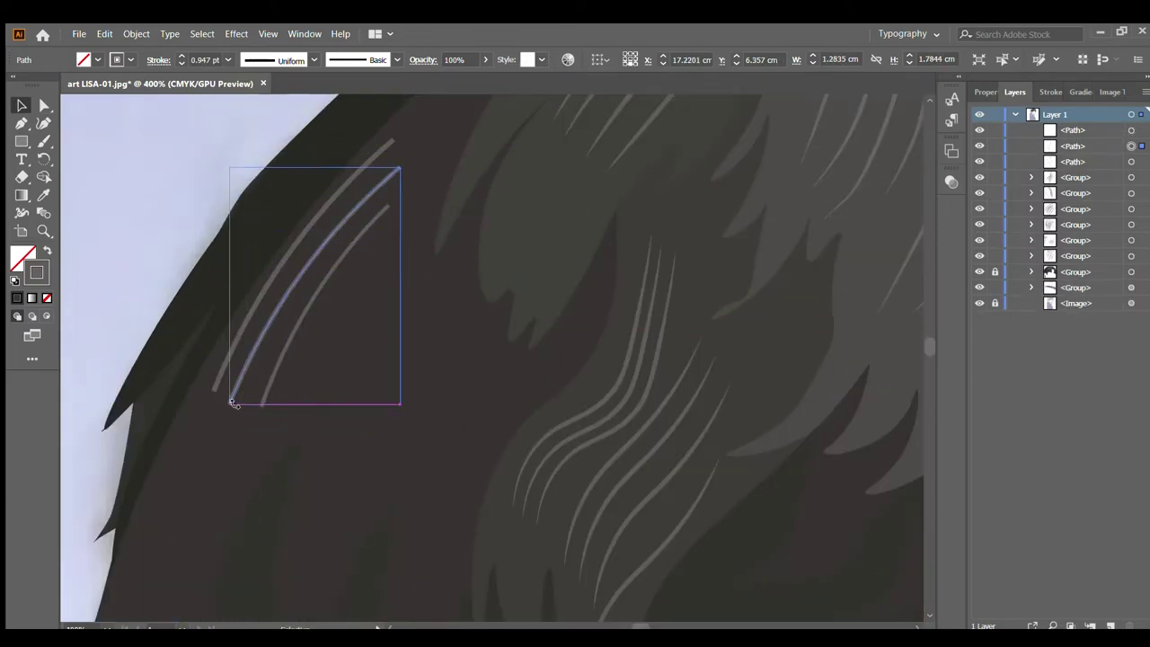
drag(359, 224, 342, 264)
drag(390, 206, 393, 247)
drag(283, 432, 291, 411)
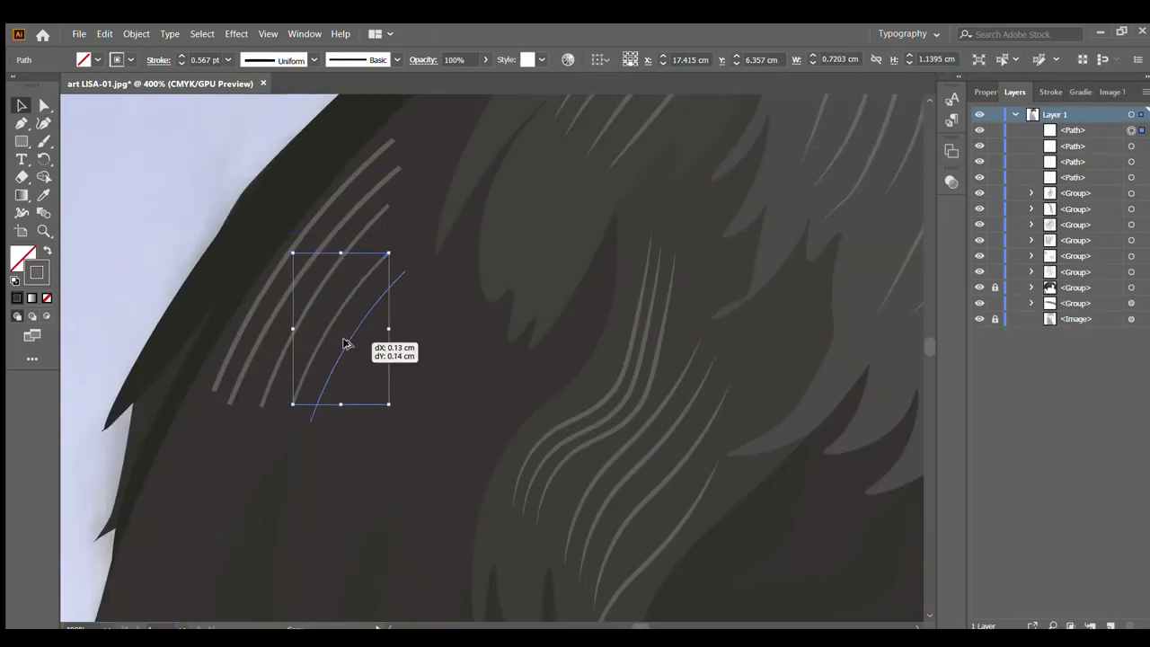
mouse_move(347, 341)
alt+mouse_down()
mouse_move(392, 296)
mouse_move(325, 250)
alt+mouse_up()
Step: Group the edge strands and zoom out to view the whole portrait
key(ctrl+g)
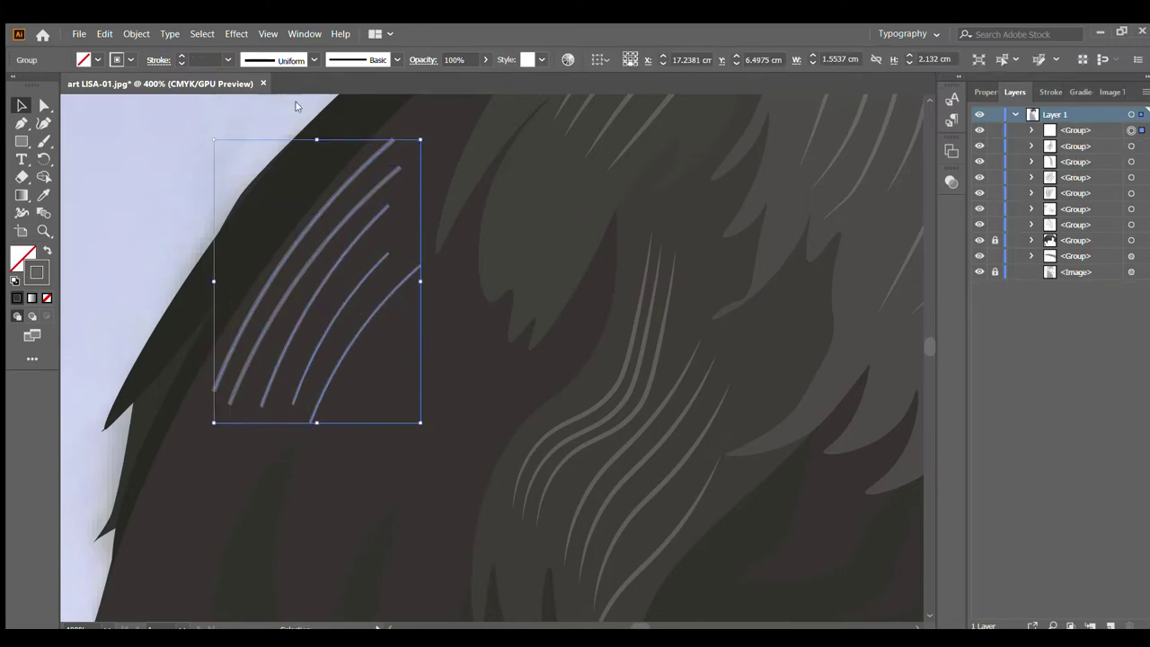
key(ctrl+1)
key(ctrl+shift+a)
scroll(418, 209, up, 3)
Step: Draw the first two curved highlight strands across the lighter hair tuft
scroll(419, 209, up, 1)
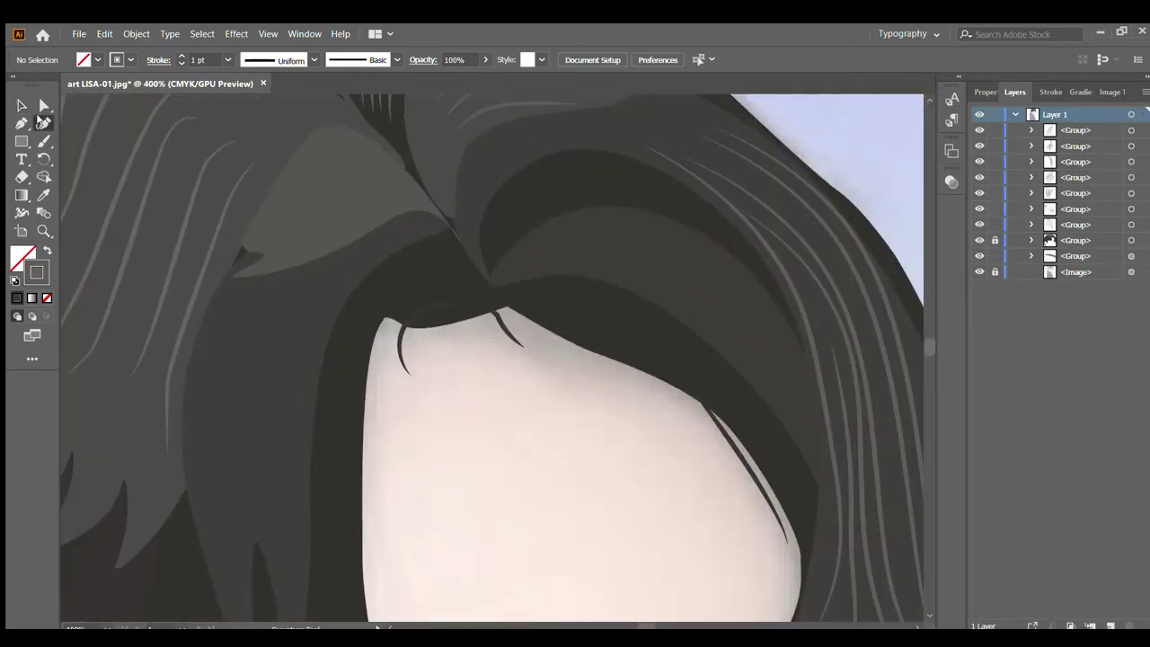
key(shift+grave)
click(441, 218)
click(364, 163)
click(293, 157)
key(v)
key(ctrl+shift+a)
scroll(330, 174, up, 1)
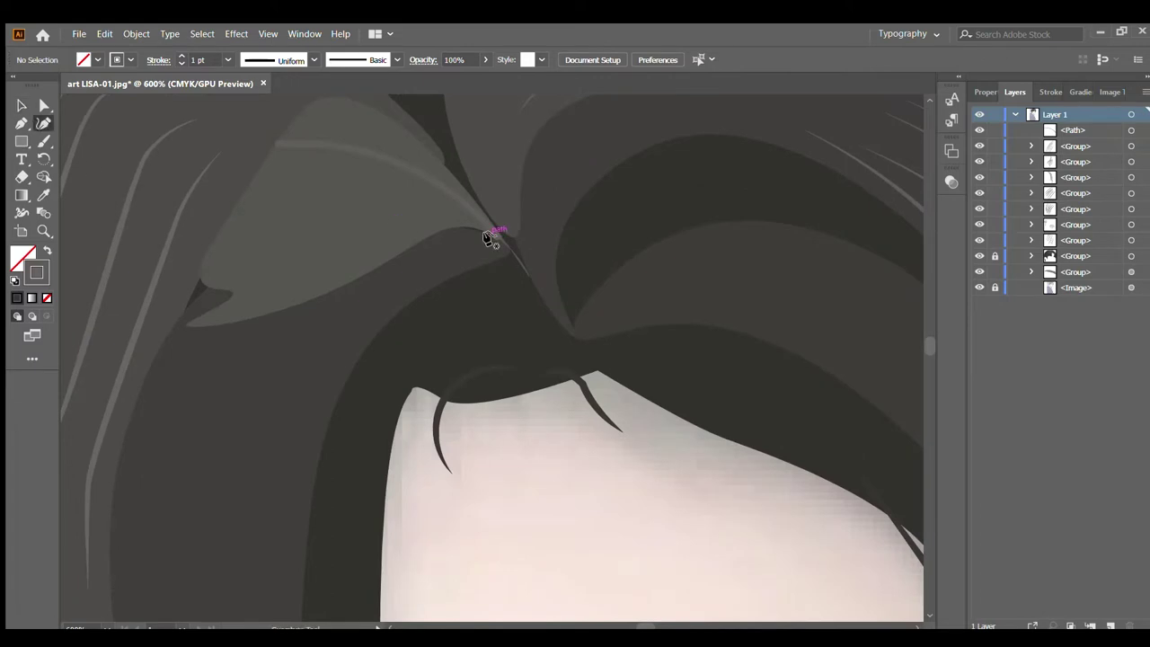
click(487, 237)
click(246, 179)
key(v)
Step: Add two more curved strands running across the tuft from its tip
key(ctrl+shift+a)
click(446, 228)
click(252, 224)
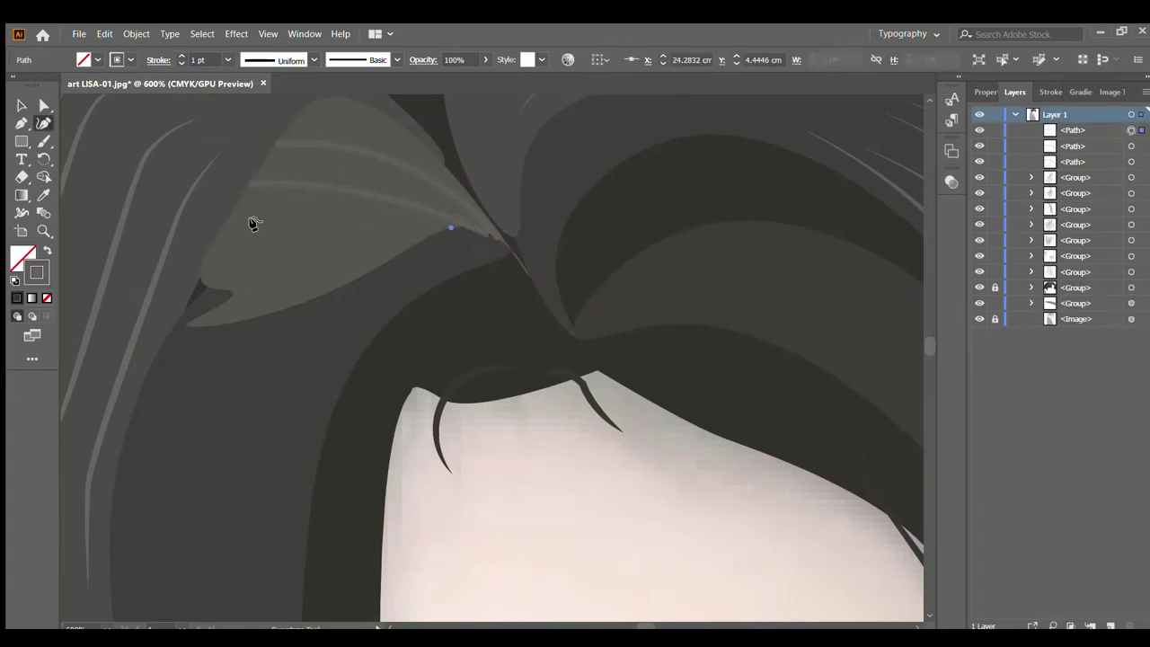
key(Escape)
click(407, 239)
click(290, 248)
key(v)
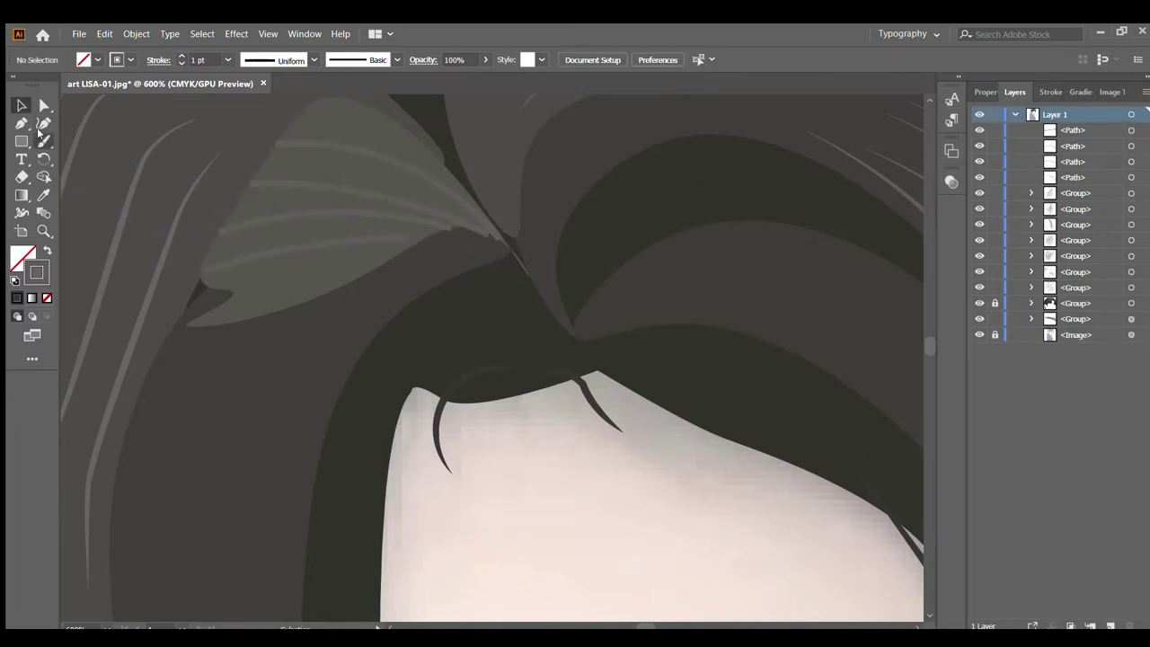
Step: Draw three more tuft strands, including ones along the tuft's upper edge
key(shift+grave)
click(410, 248)
click(341, 255)
click(244, 303)
click(185, 321)
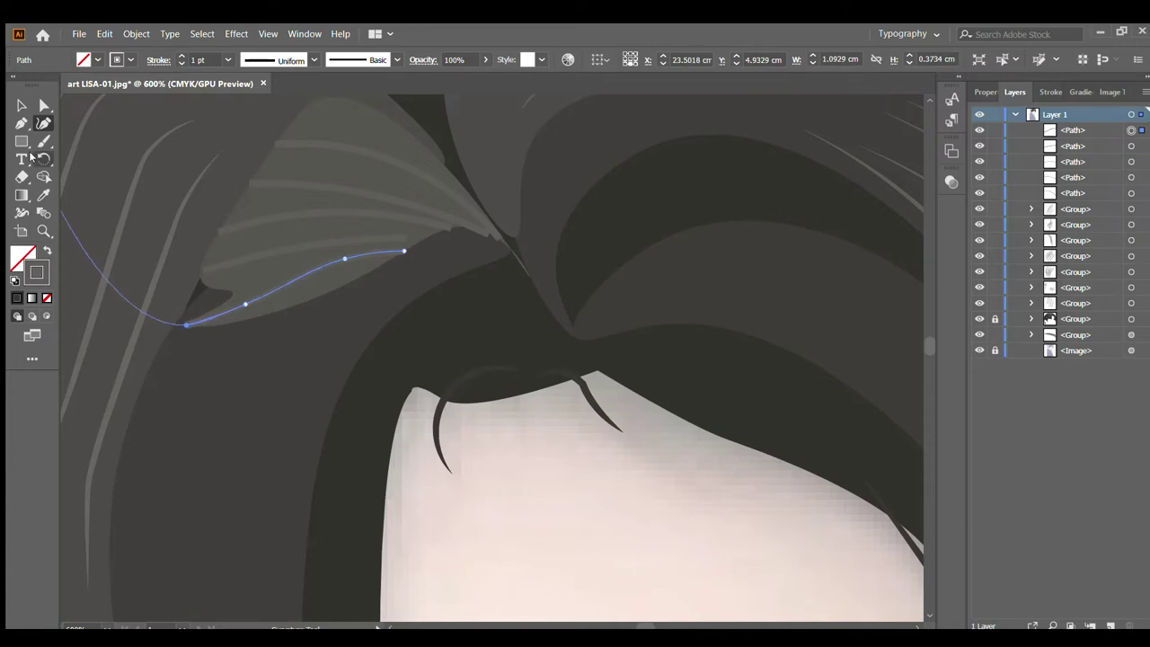
click(500, 228)
click(300, 118)
Step: Select all the tuft strands and group them together
key(v)
shift+click(341, 188)
shift+click(330, 258)
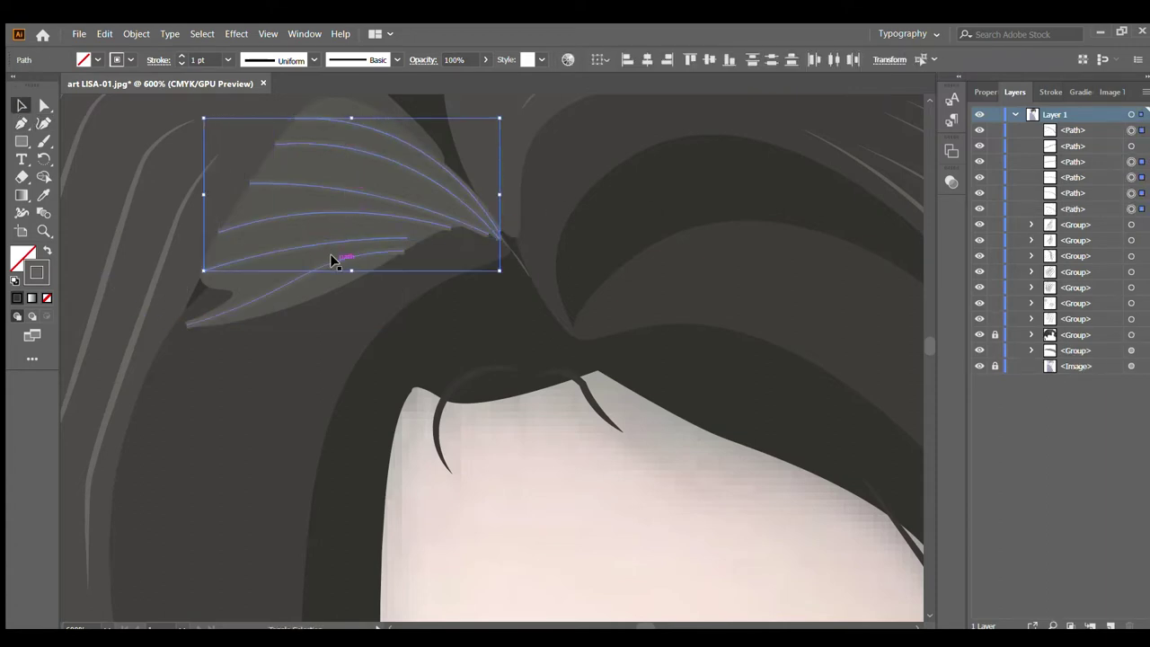
key(ctrl+g)
key(ctrl+shift+a)
Step: Move the small crown strand group down into the crown gap
key(ctrl+minus)
key(ctrl+minus)
key(ctrl+minus)
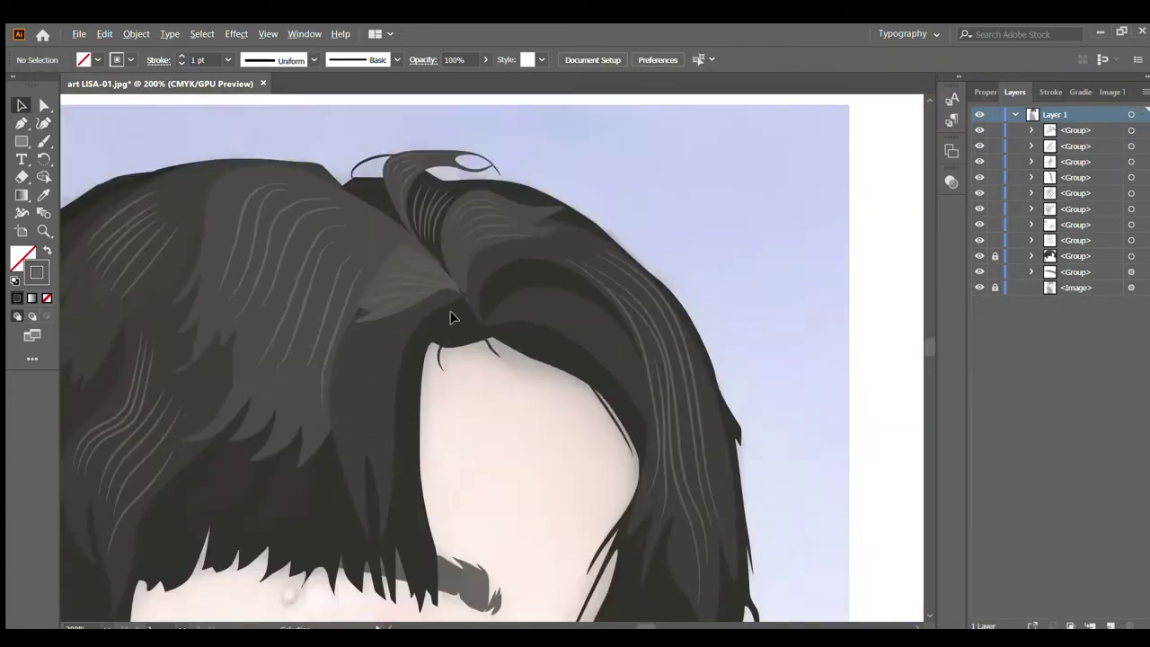
scroll(398, 199, up, 1)
scroll(397, 195, up, 1)
click(527, 180)
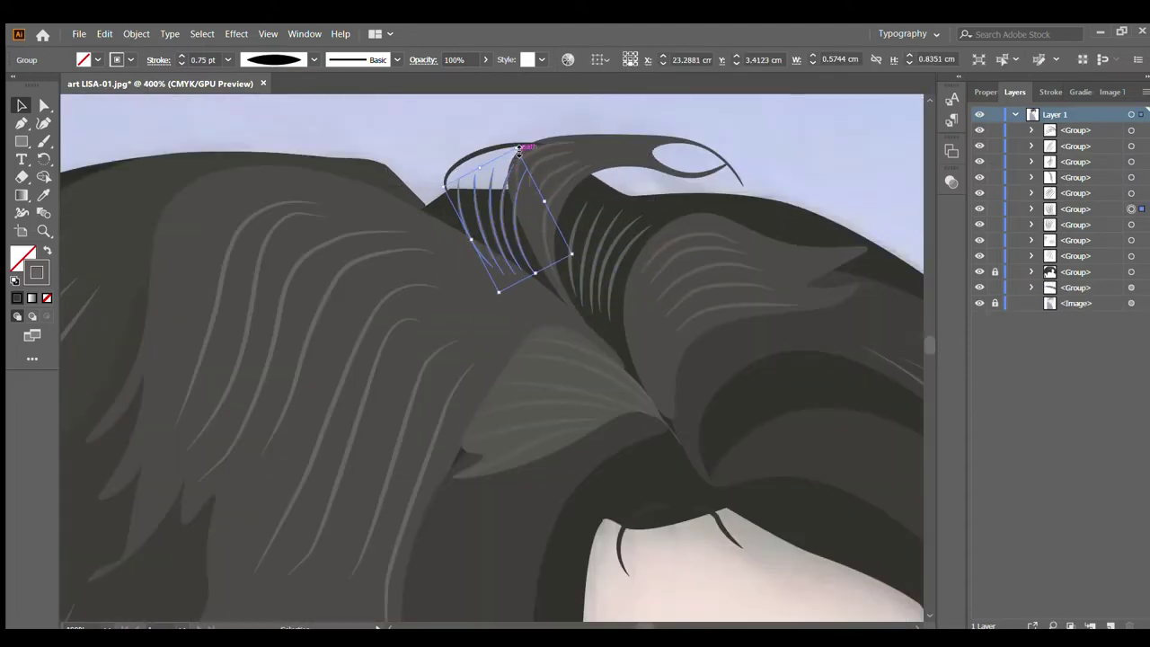
mouse_move(518, 151)
mouse_down()
mouse_move(498, 216)
mouse_move(481, 229)
mouse_up()
Step: Resize the crown strand group to fill the gap and regroup it
key(ctrl+shift+a)
scroll(496, 213, up, 1)
scroll(496, 213, up, 1)
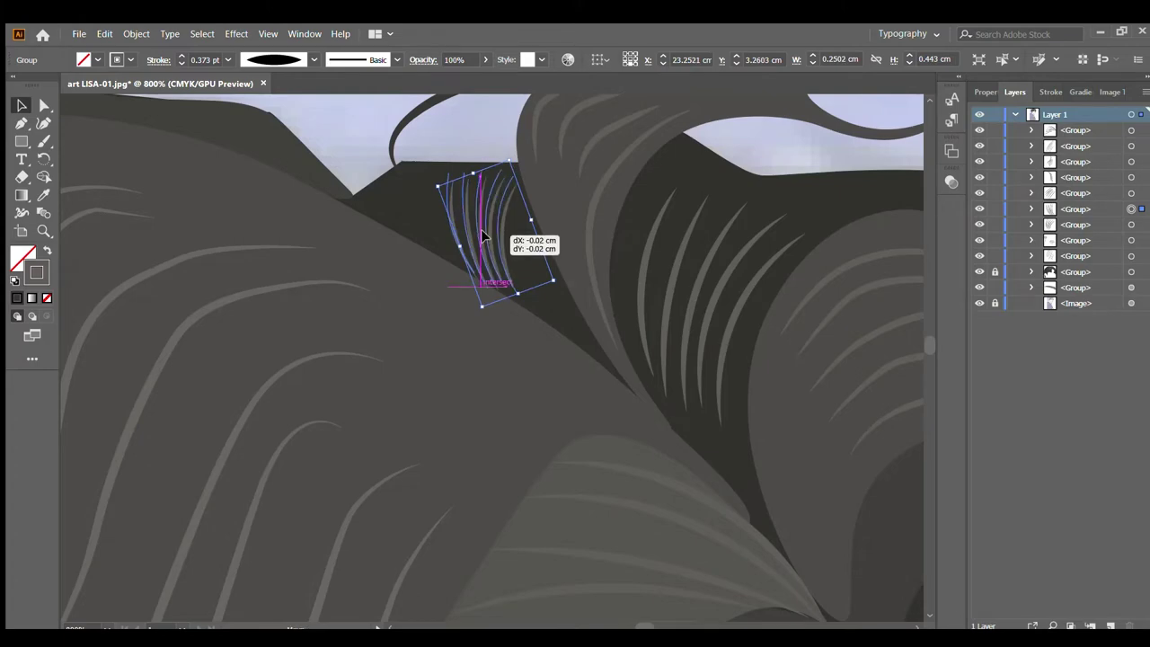
scroll(490, 207, down, 2)
scroll(490, 184, down, 2)
scroll(516, 181, up, 3)
key(i)
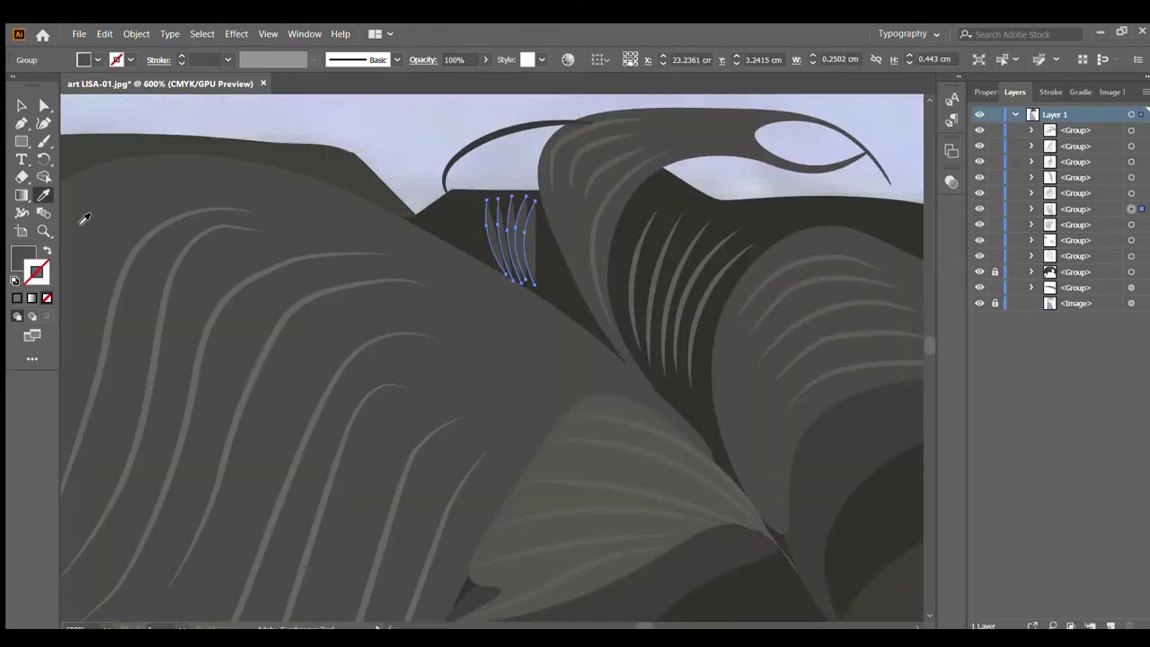
key(v)
mouse_move(526, 200)
mouse_down()
mouse_move(467, 213)
mouse_move(488, 223)
mouse_up()
key(ctrl+g)
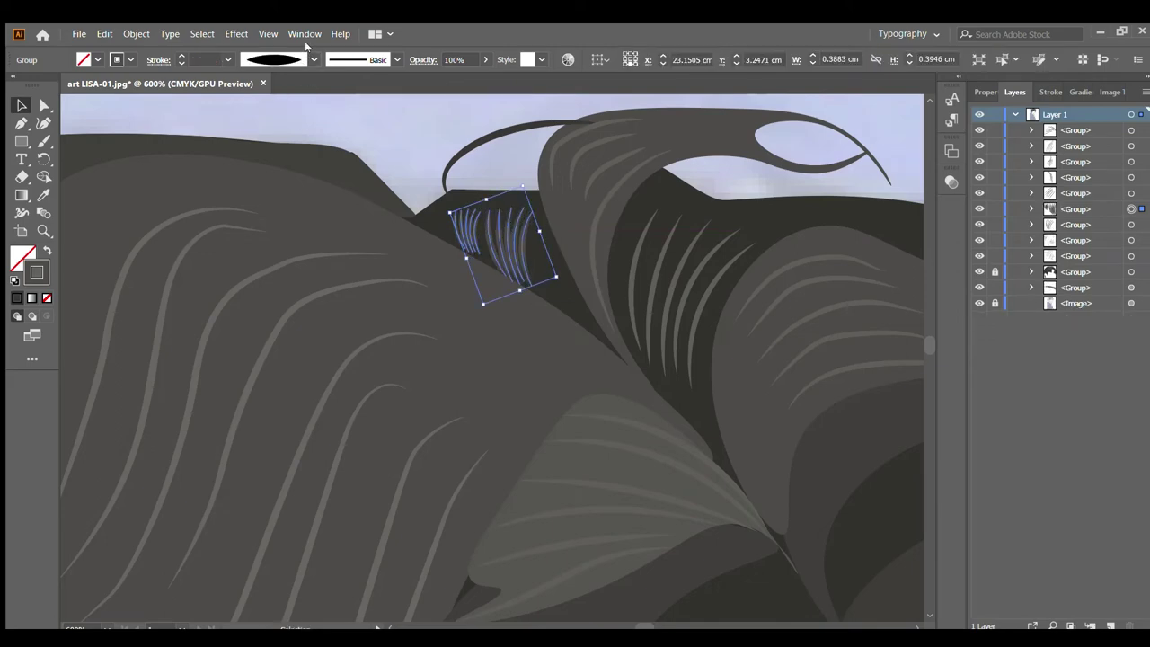
key(ctrl+shift+a)
scroll(503, 252, down, 3)
scroll(534, 252, up, 2)
scroll(593, 282, up, 2)
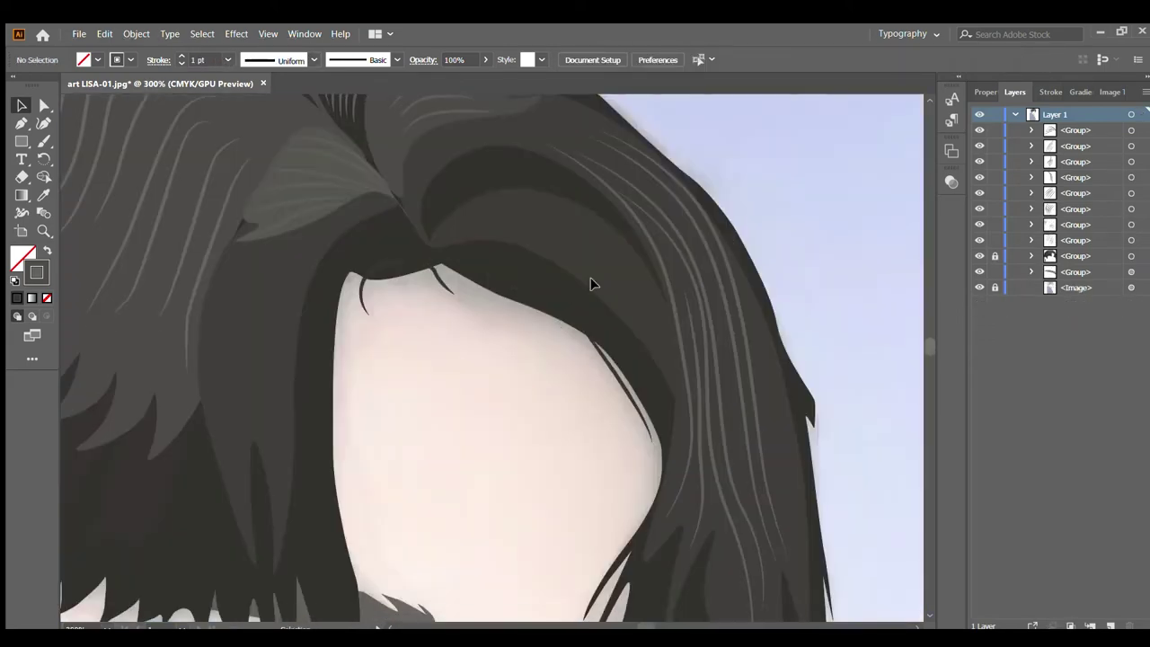
scroll(360, 224, up, 1)
Step: Draw a curved strand beside the parting and duplicate it into a wider arc
key(shift+grave)
click(492, 160)
click(377, 246)
click(350, 415)
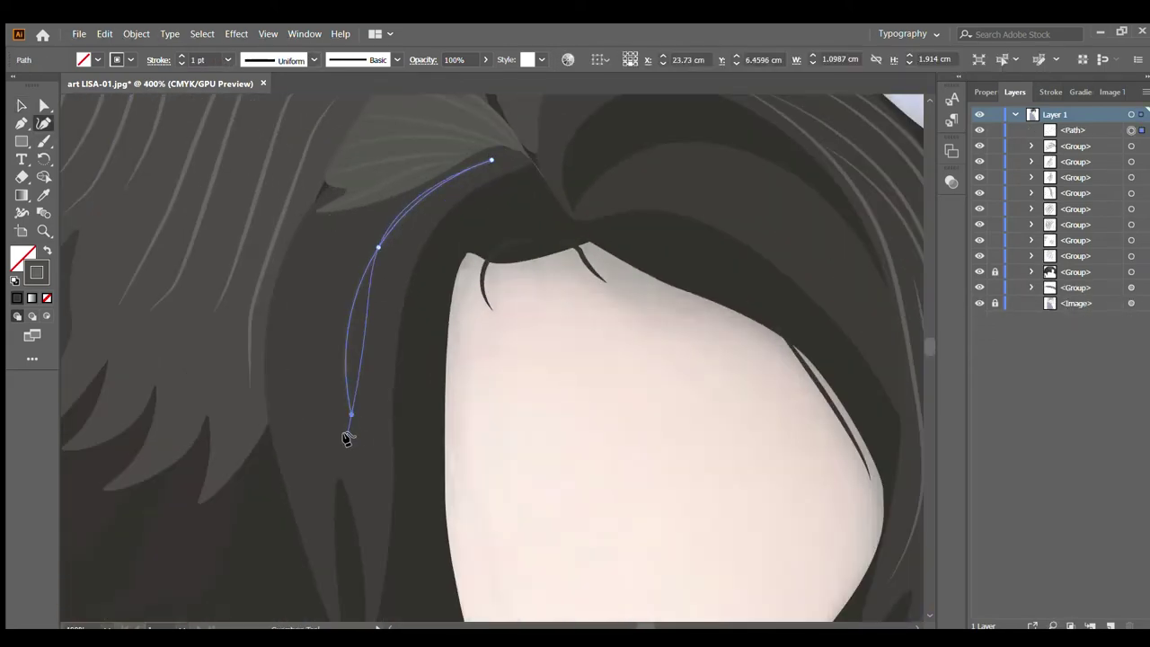
click(20, 106)
drag(378, 247, 392, 257)
drag(506, 175, 447, 252)
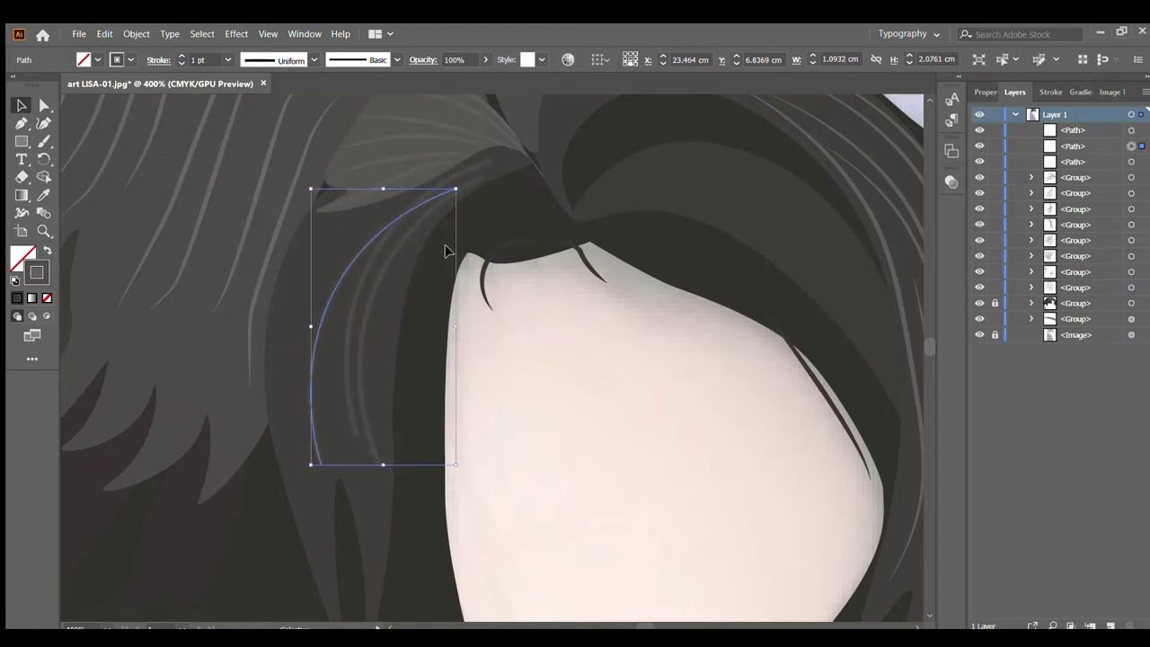
key(shift+grave)
Step: Draw a short narrow strand, position it, and duplicate it into parallel lines
click(368, 221)
click(346, 269)
click(333, 386)
key(v)
mouse_move(351, 252)
mouse_down()
mouse_move(329, 267)
mouse_move(303, 257)
mouse_up()
key(ctrl+d)
Step: Group the six highlight strands at the parting together
shift+click(383, 242)
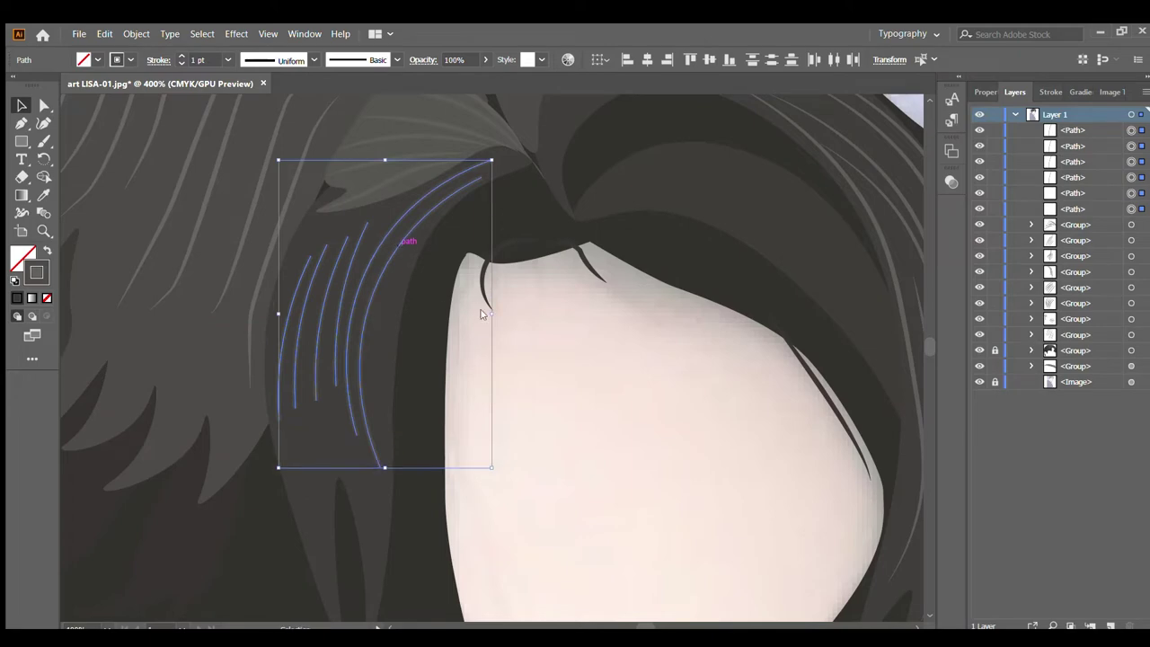
key(ctrl+g)
key(ctrl+shift+a)
key(ctrl+minus)
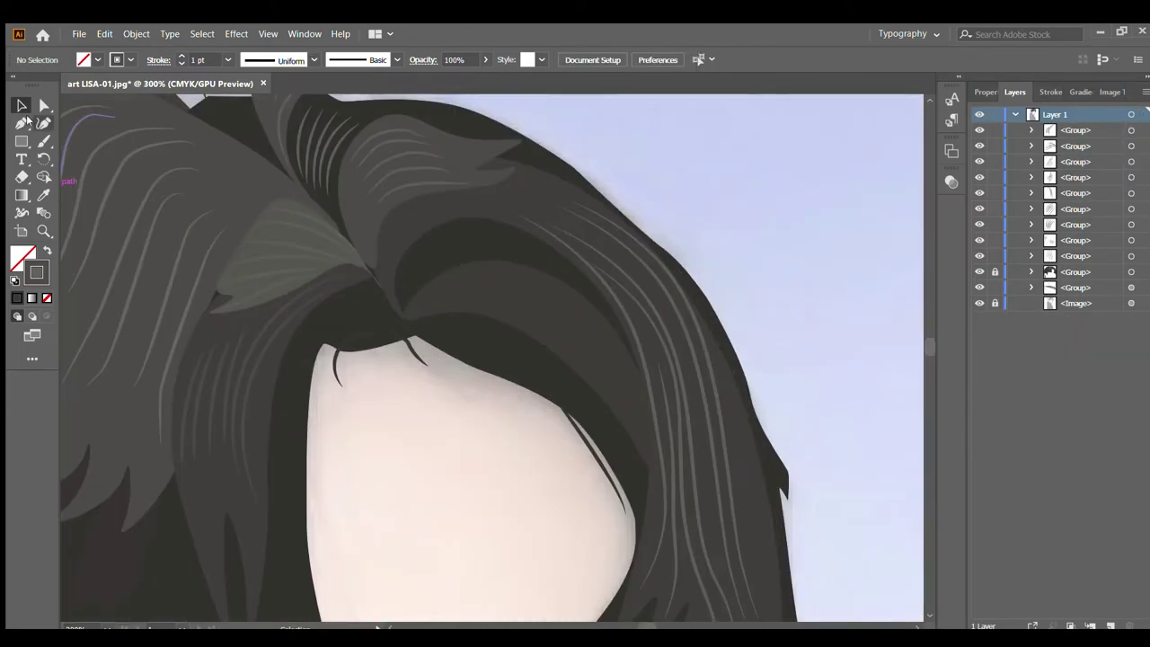
Step: Draw three curved strands fanning out from the hair part
click(403, 309)
click(483, 227)
key(ctrl+shift+a)
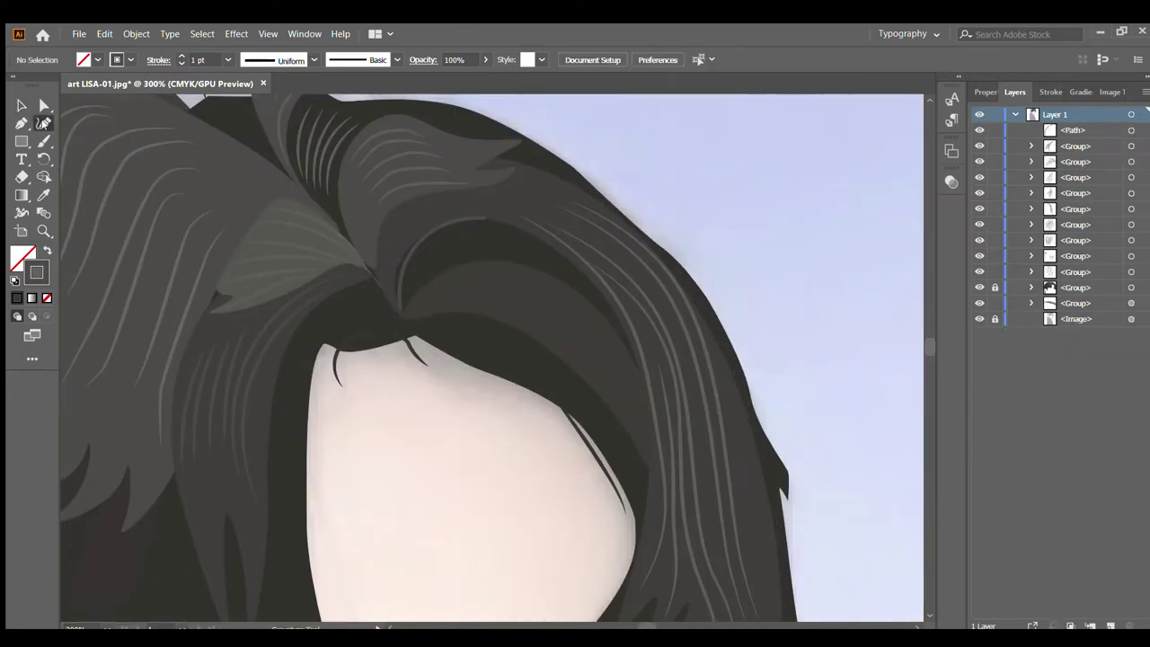
click(403, 311)
click(418, 268)
click(500, 224)
key(ctrl+shift+a)
click(404, 313)
click(458, 255)
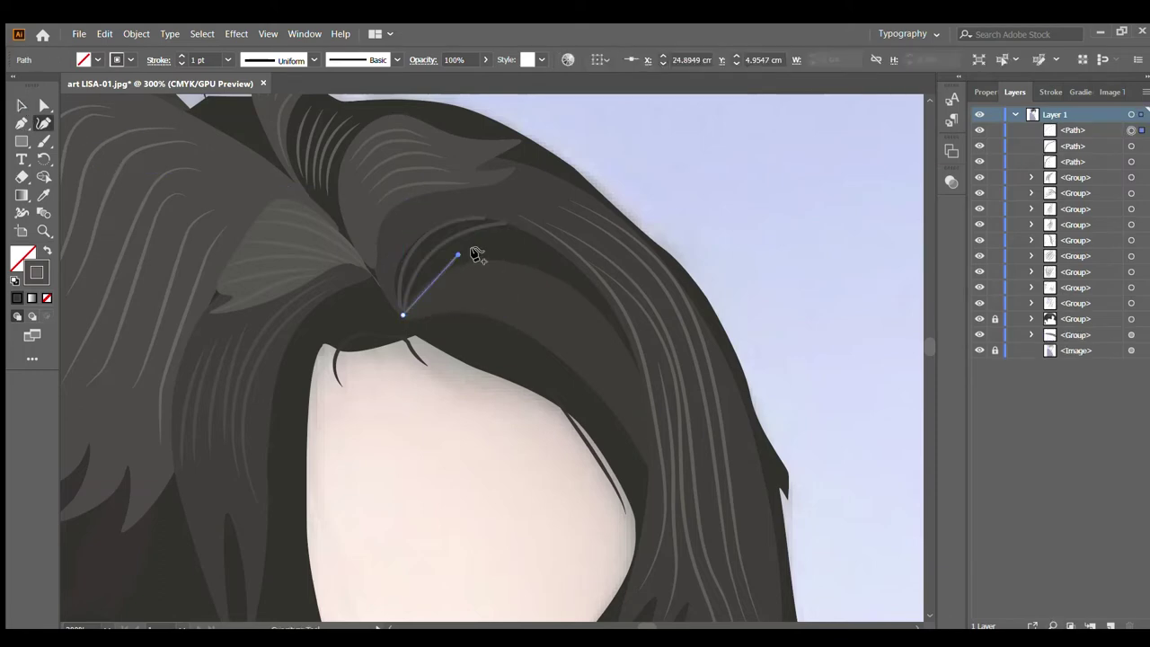
click(574, 263)
Step: Select the three new strands and group them
click(21, 106)
drag(395, 202, 486, 225)
key(ctrl+g)
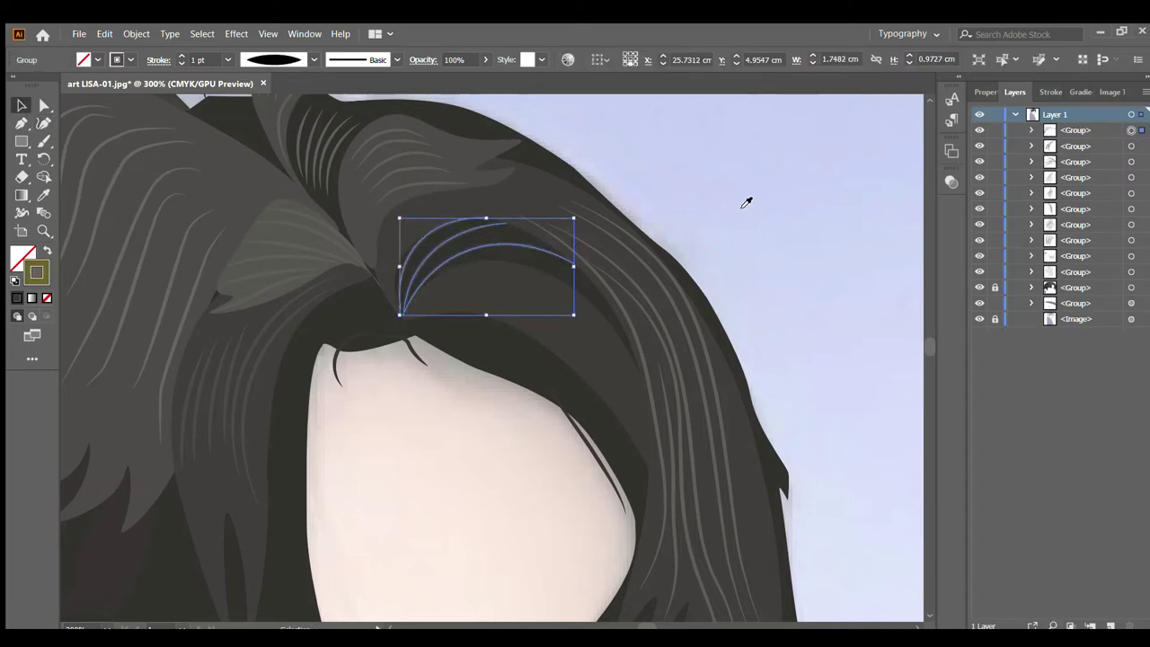
key(ctrl+shift+a)
key(ctrl+plus)
Step: Draw two long strands from the part sweeping right and down the hair
click(383, 296)
click(449, 218)
click(612, 231)
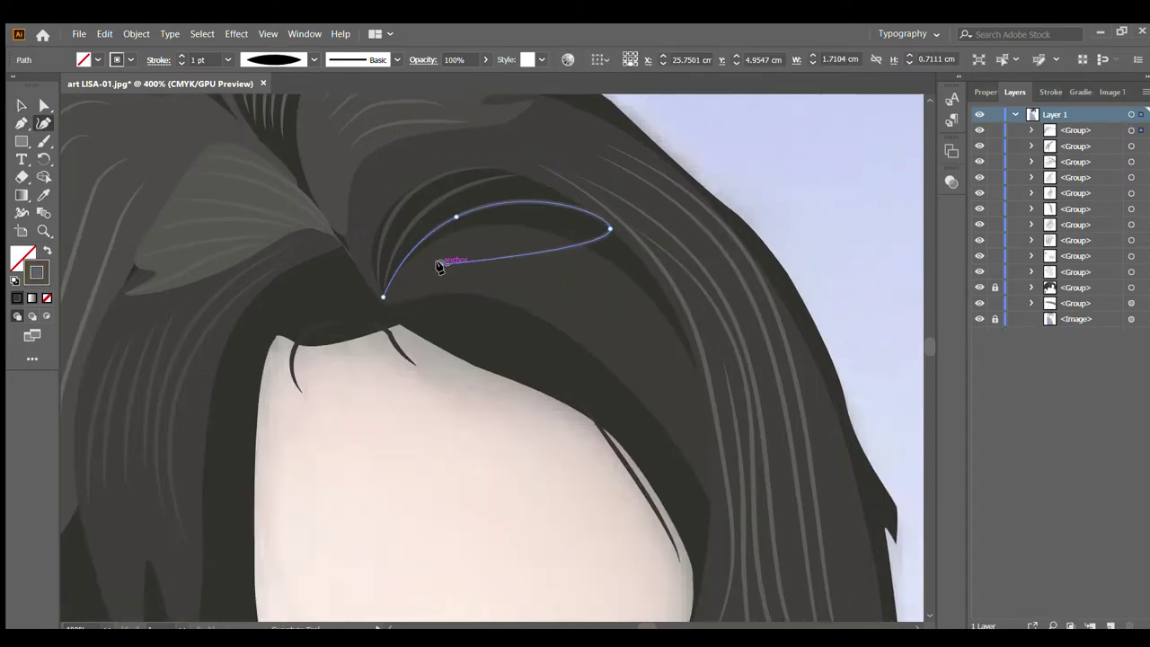
key(Escape)
click(389, 288)
click(521, 267)
click(662, 390)
click(706, 470)
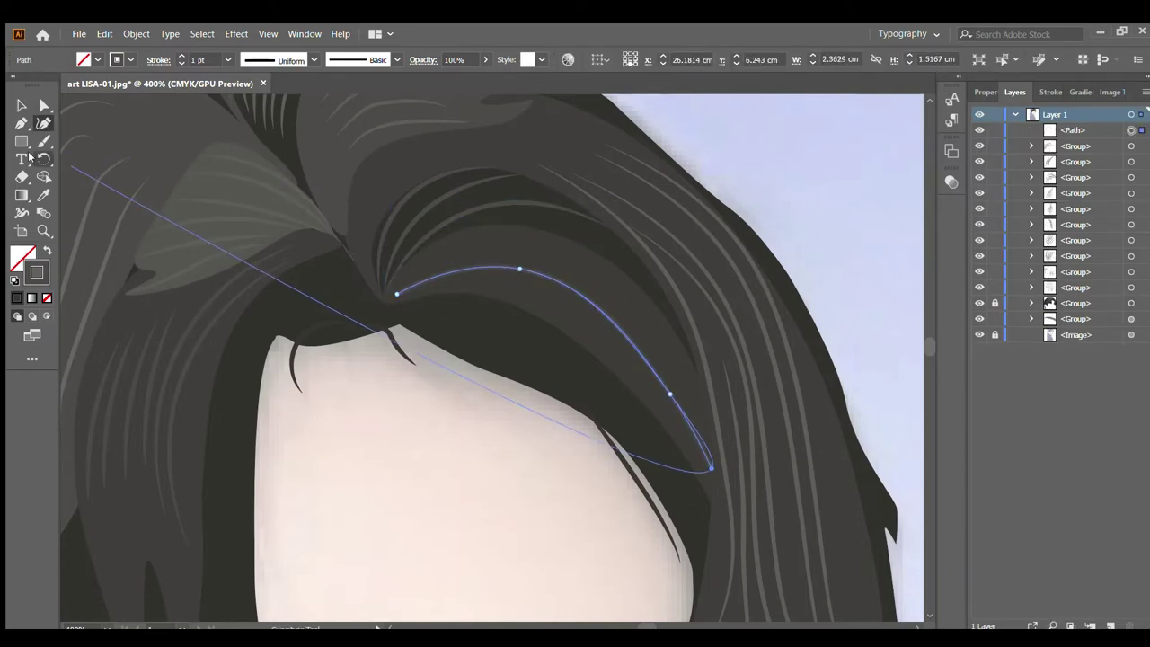
key(Escape)
Step: Add two more strands from the part curving toward the right
click(462, 252)
click(632, 303)
click(701, 410)
key(Escape)
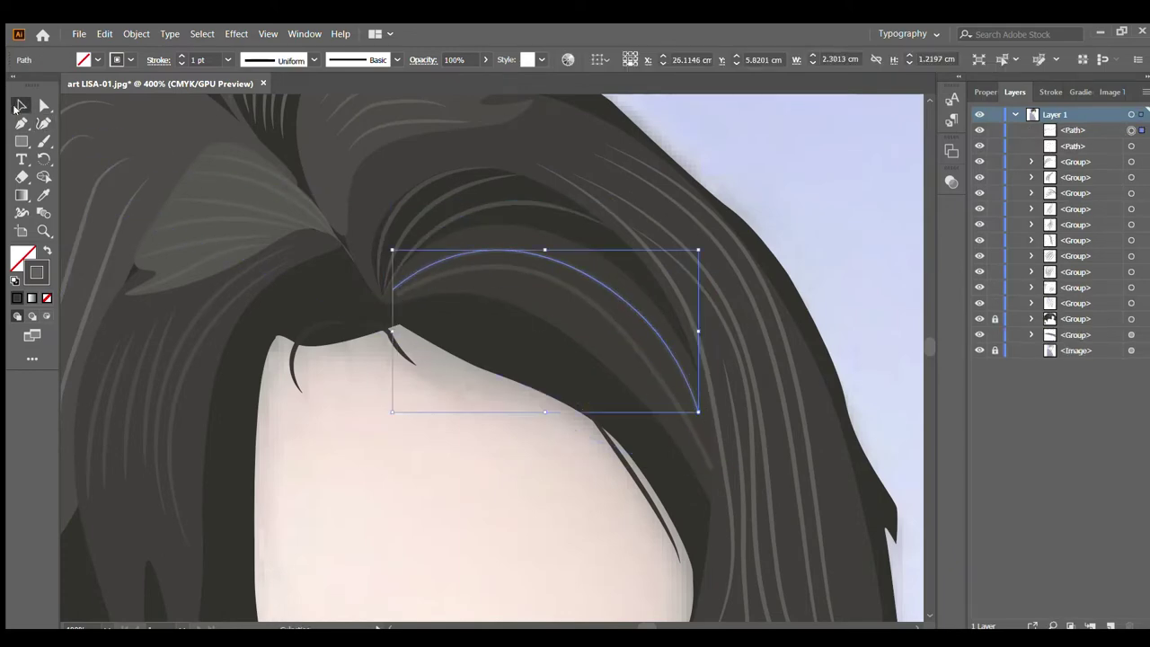
click(428, 254)
click(530, 239)
click(656, 319)
key(Escape)
click(392, 303)
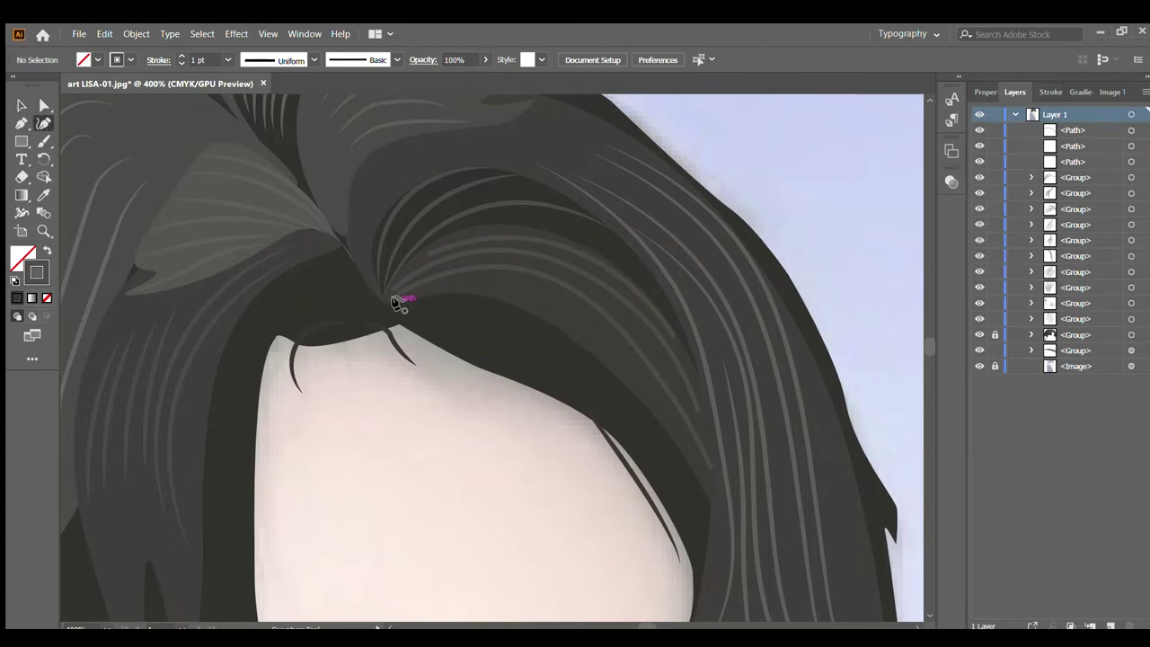
click(444, 288)
click(586, 326)
Step: Select the four new strands and group them
click(709, 493)
key(v)
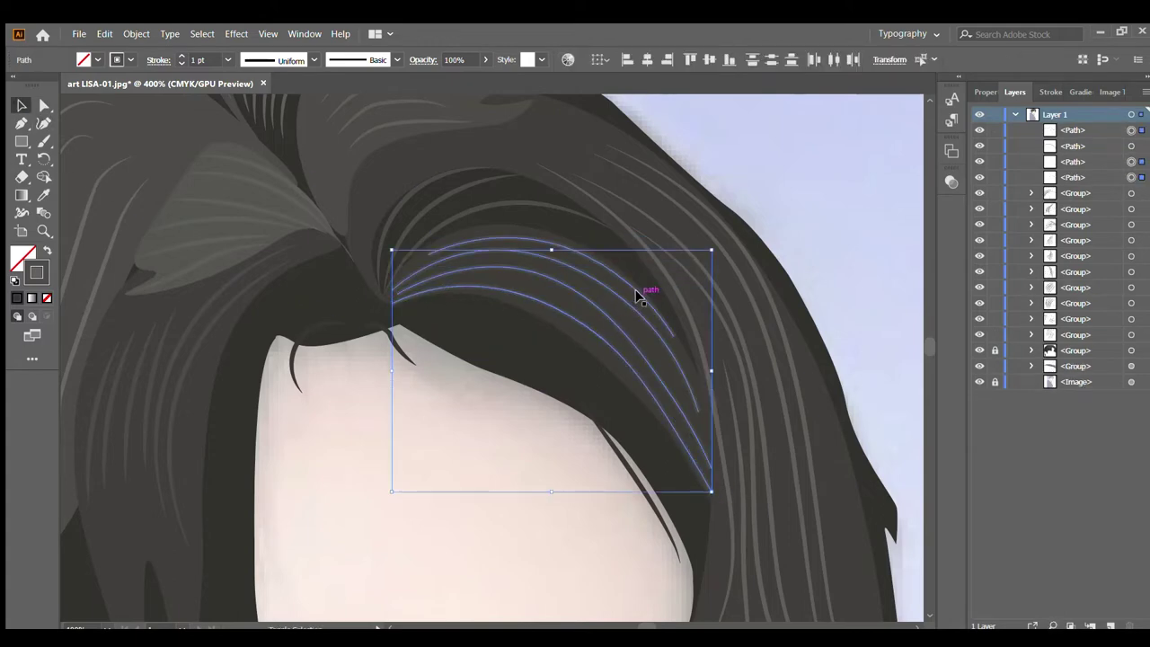
key(ctrl+g)
key(ctrl+shift+a)
key(ctrl+minus)
key(ctrl+minus)
key(ctrl+minus)
key(ctrl+minus)
key(ctrl+minus)
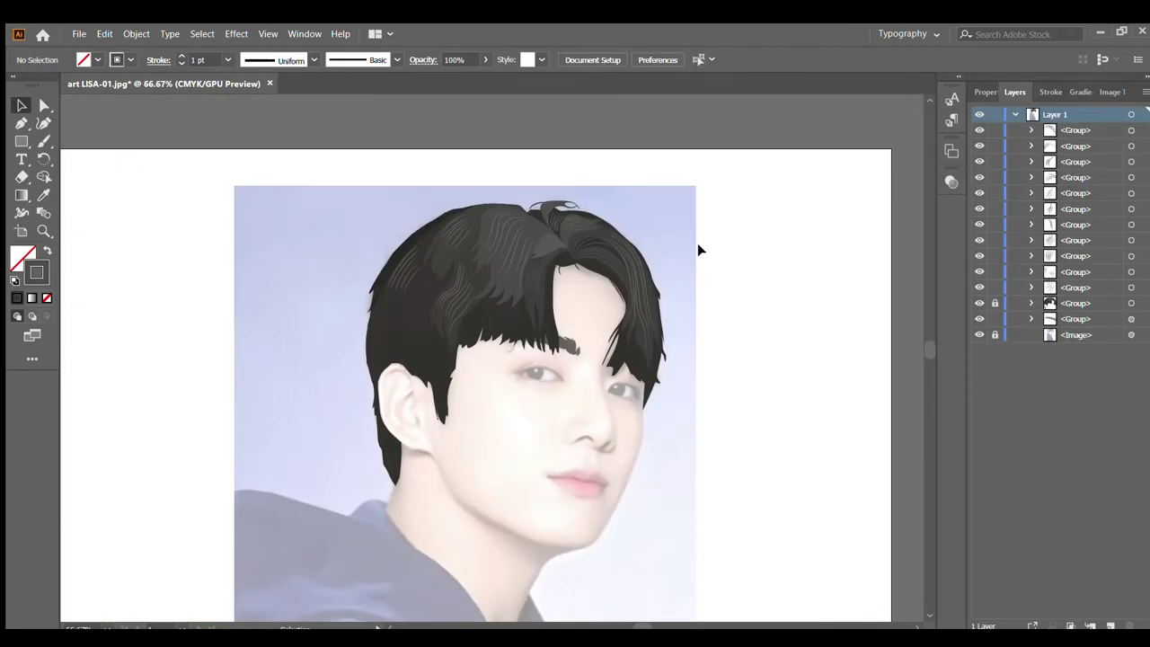
Step: Apply the light-gray strand style to the new group with the Eyedropper
click(600, 263)
key(i)
click(413, 312)
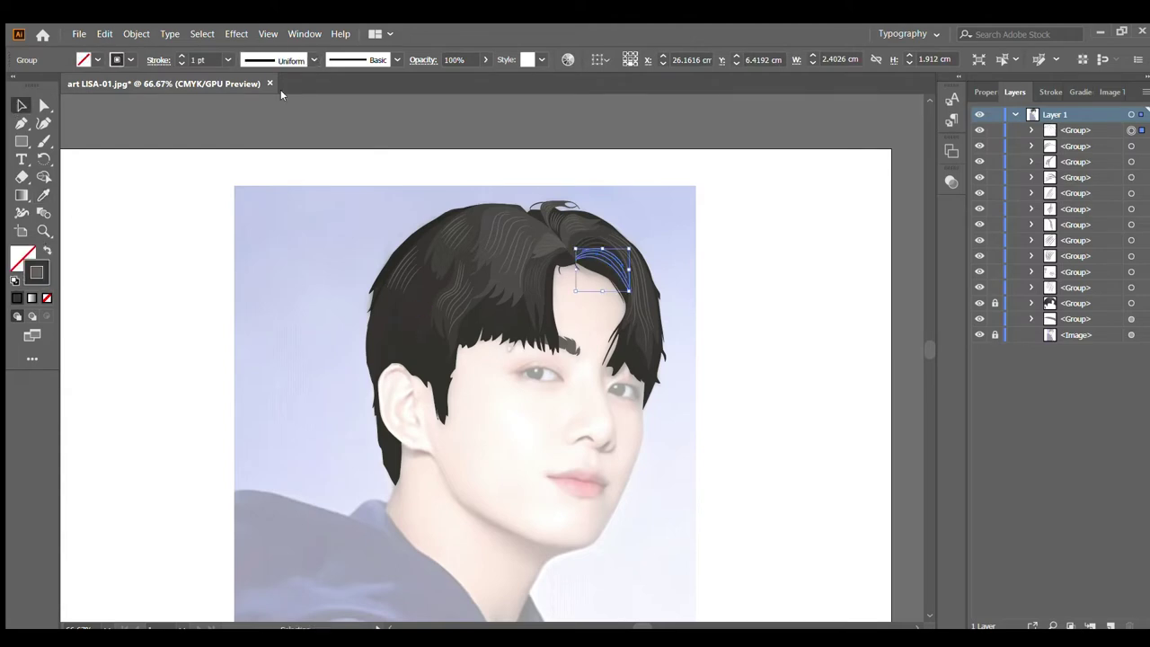
key(v)
key(ctrl+shift+a)
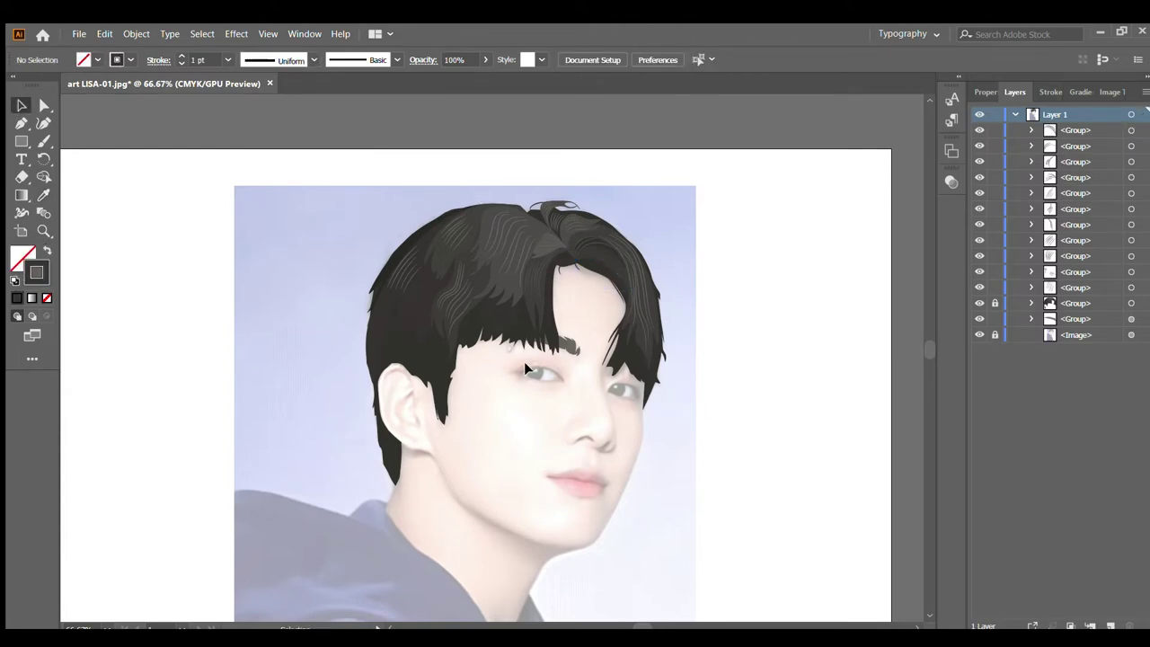
key(ctrl+plus)
Step: Start the skin outline at the jaw and curve it down to the chin
key(ctrl+plus)
key(ctrl+minus)
key(ctrl+plus)
key(p)
click(645, 199)
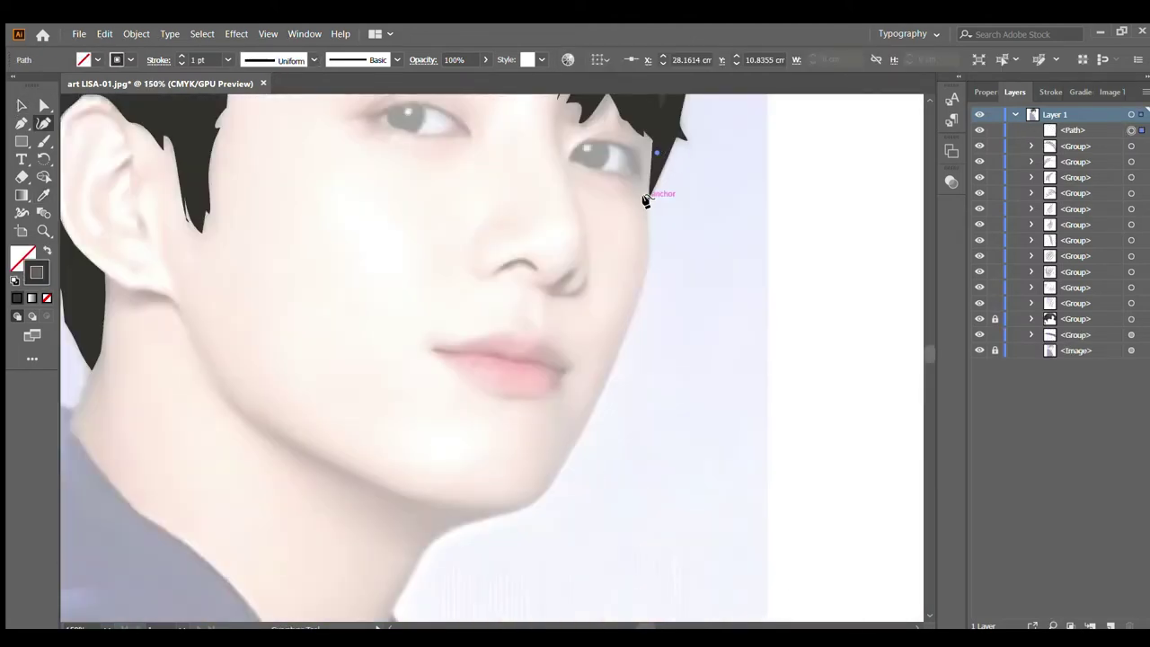
drag(646, 199, 649, 243)
drag(534, 504, 512, 527)
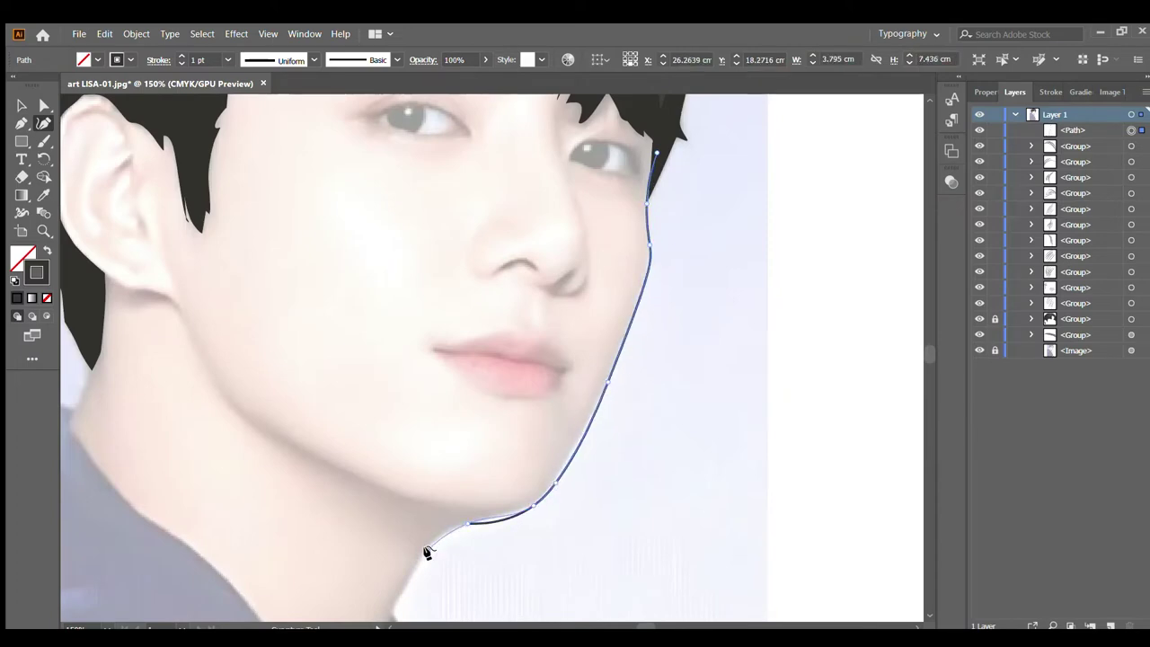
scroll(422, 539, down, 2)
scroll(386, 481, down, 3)
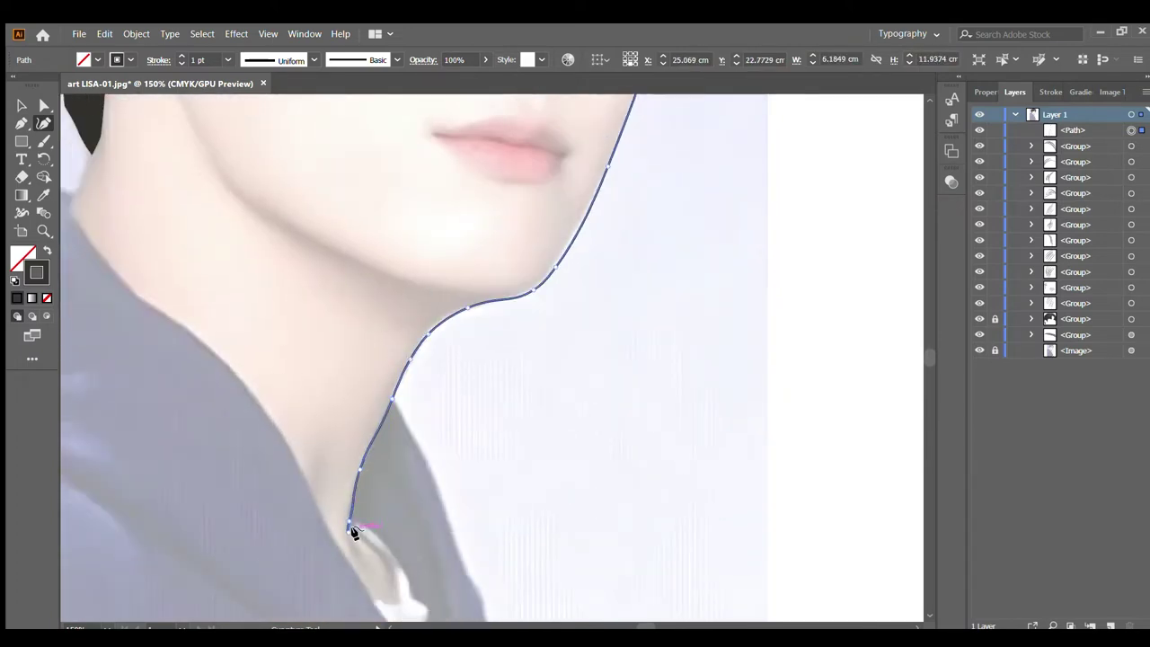
key(ctrl+minus)
key(ctrl+minus)
key(ctrl+minus)
scroll(344, 371, up, 6)
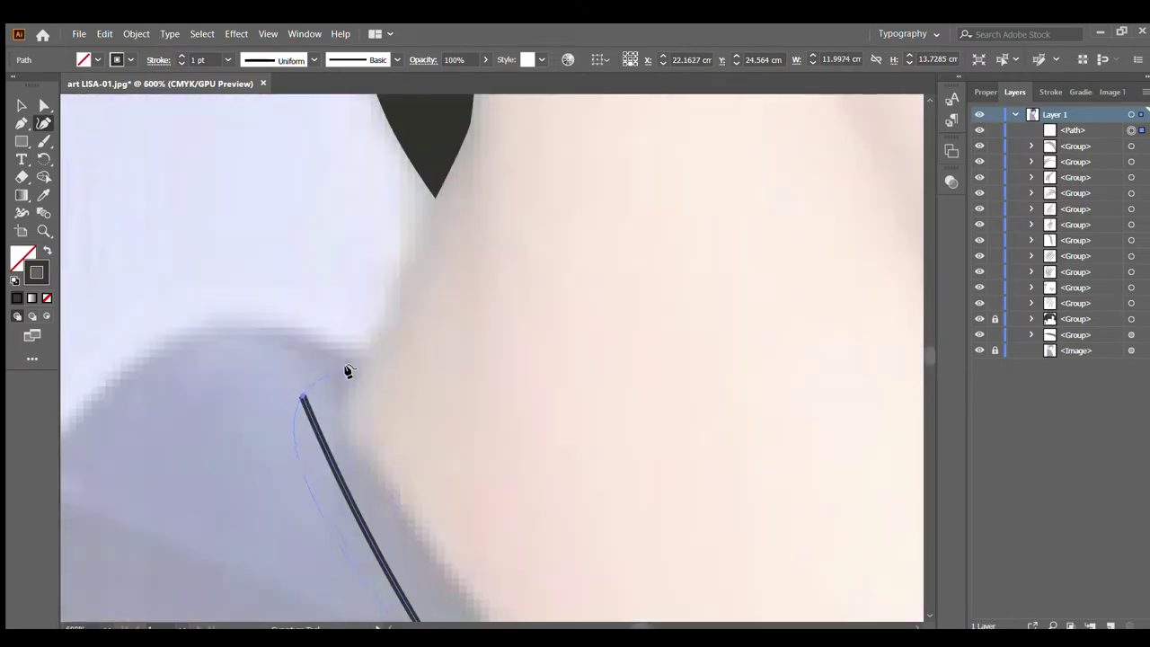
Step: Continue the outline up the neck, around the ear and along the hairline, closing it at the start
click(329, 398)
scroll(375, 353, up, 1)
scroll(442, 230, up, 1)
click(441, 230)
scroll(437, 269, up, 2)
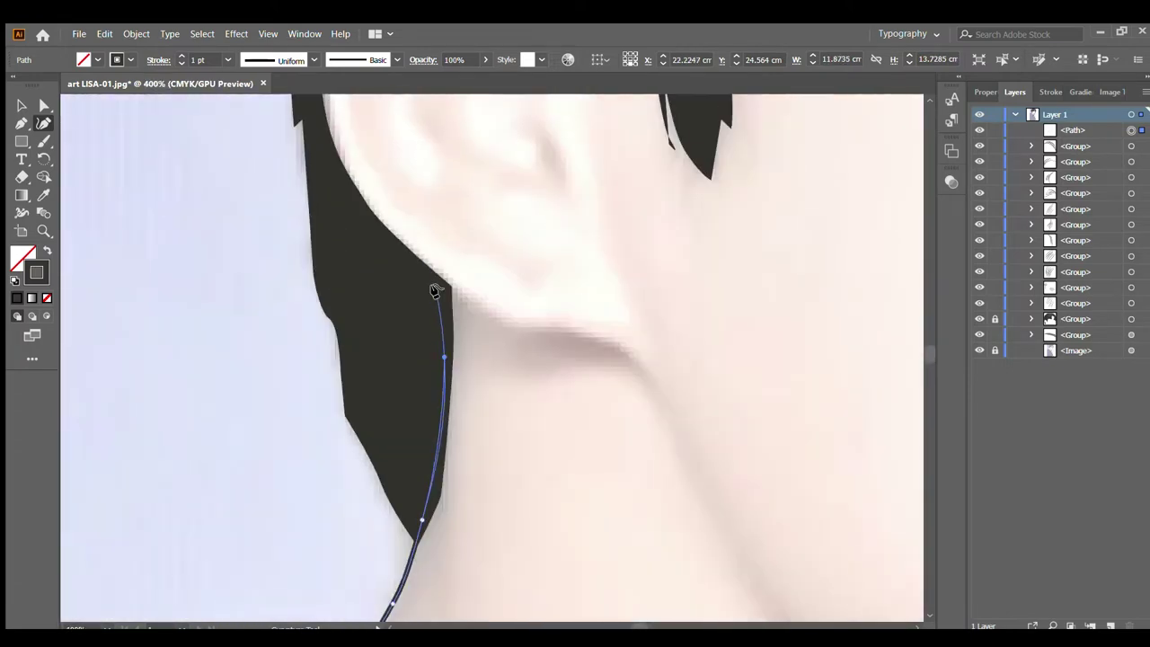
click(308, 151)
scroll(309, 159, up, 2)
click(315, 182)
click(401, 121)
click(637, 236)
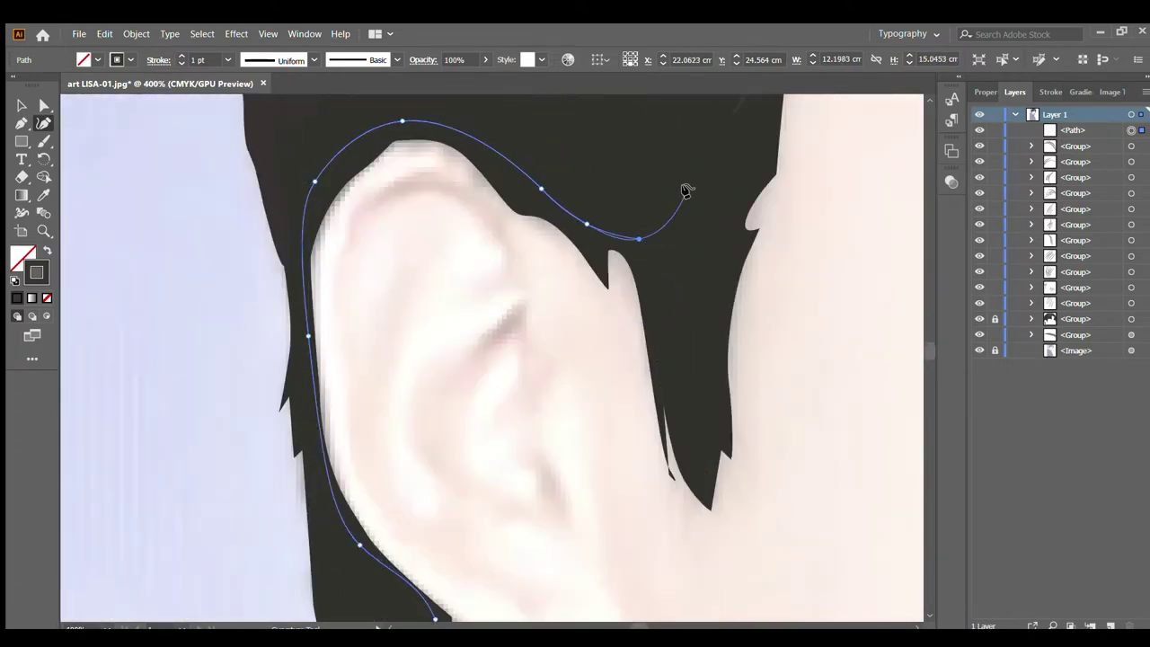
scroll(689, 188, down, 4)
scroll(224, 223, down, 1)
click(441, 271)
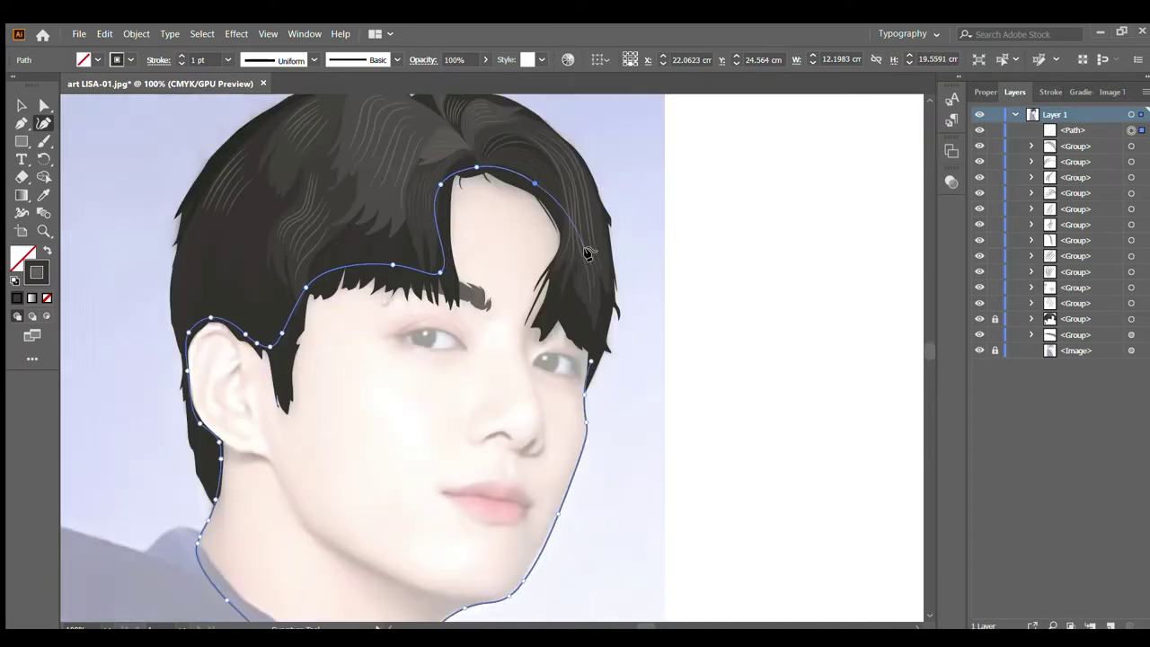
click(559, 235)
Step: Move the skin outline beneath the hair groups and lock it
key(ctrl+minus)
key(ctrl+minus)
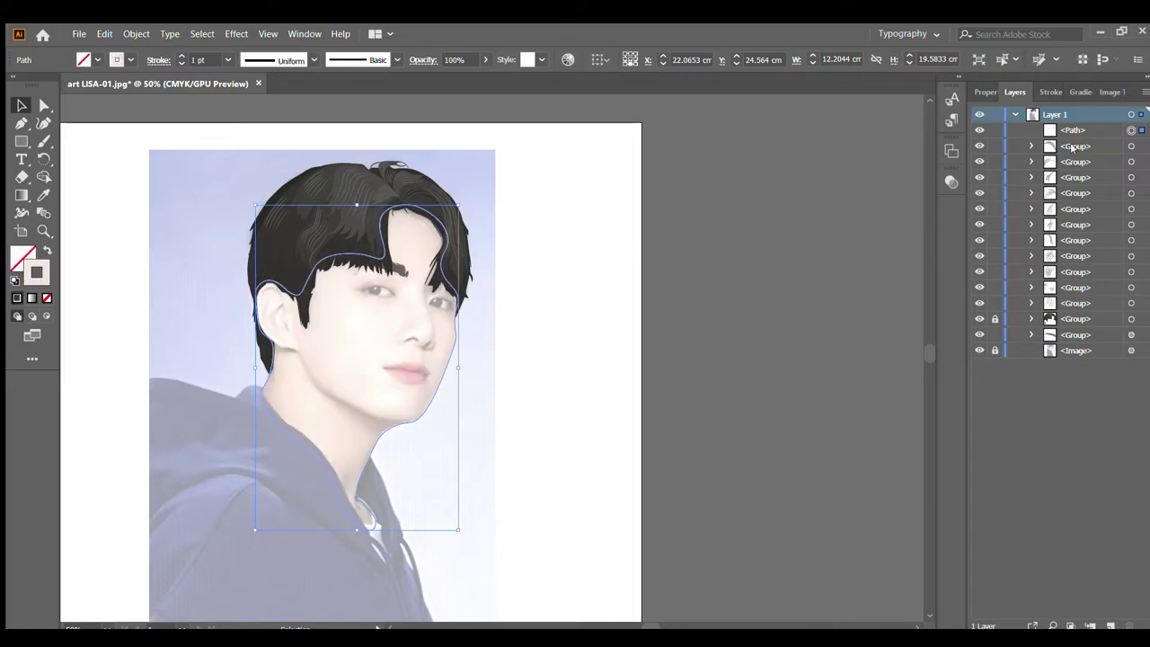
drag(1072, 131, 1073, 343)
click(814, 355)
key(ctrl+2)
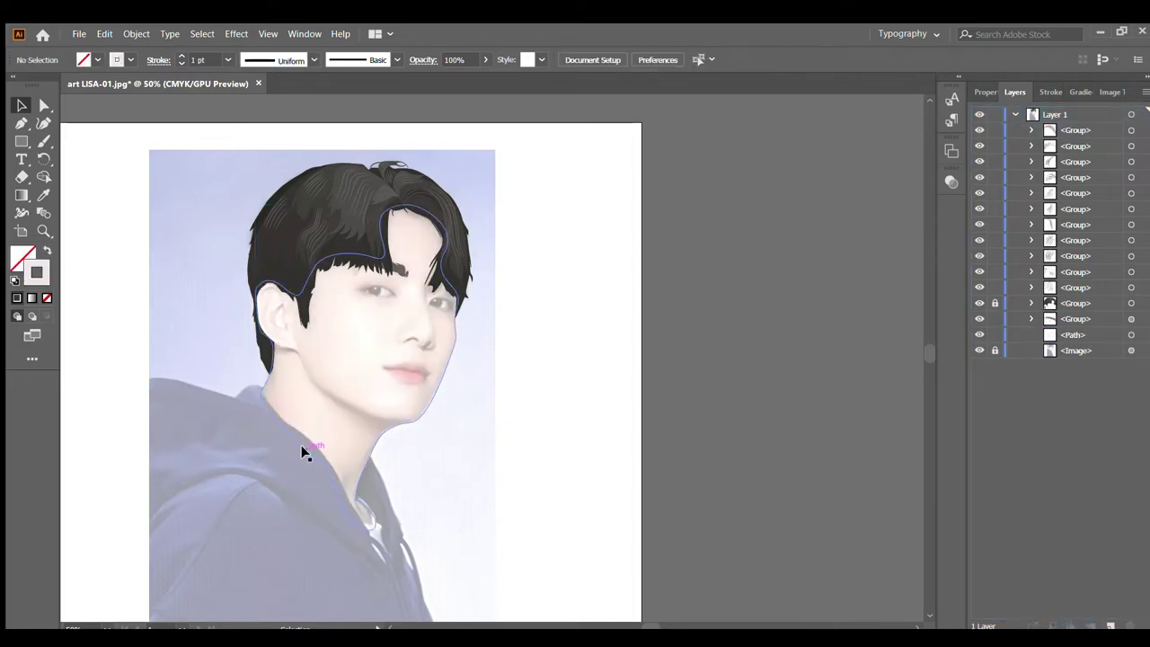
Step: Group all the hair pieces into a single object and lock it
drag(501, 277, 430, 187)
key(ctrl+g)
key(ctrl+2)
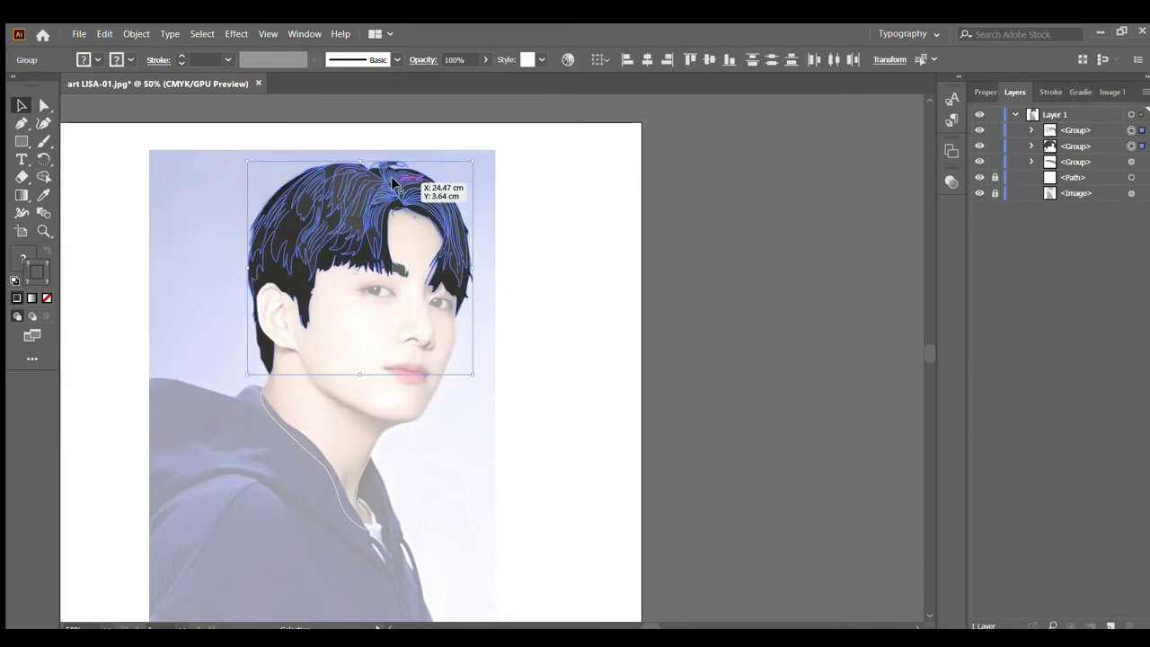
key(ctrl+g)
key(ctrl+2)
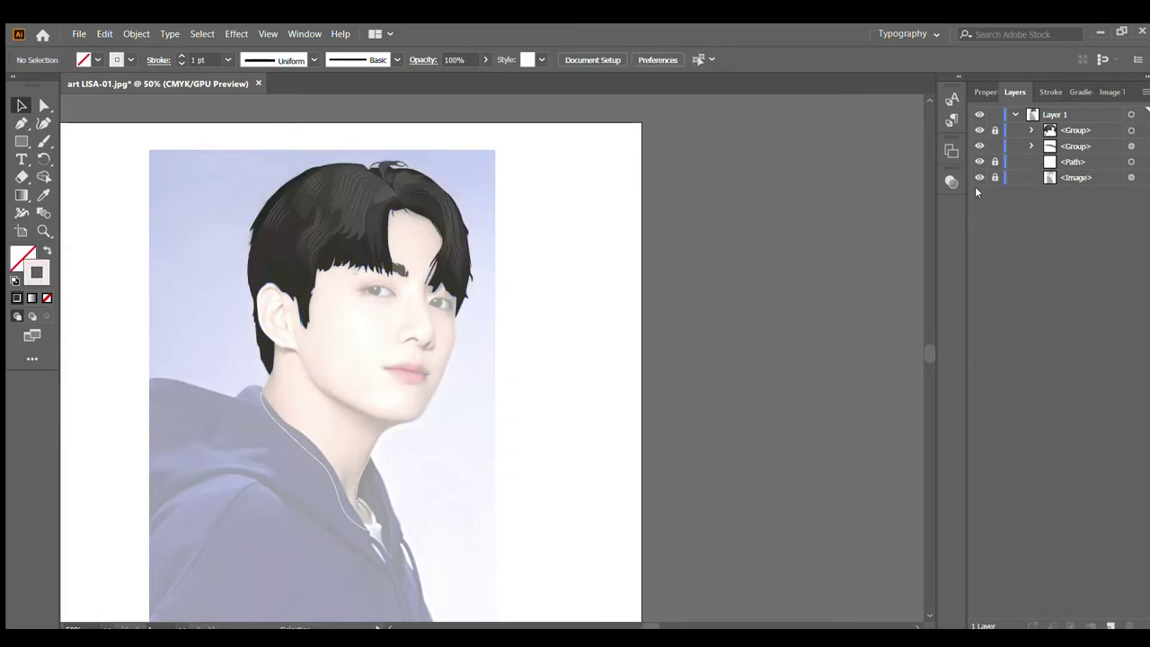
drag(526, 264, 528, 263)
key(ctrl+g)
key(ctrl+2)
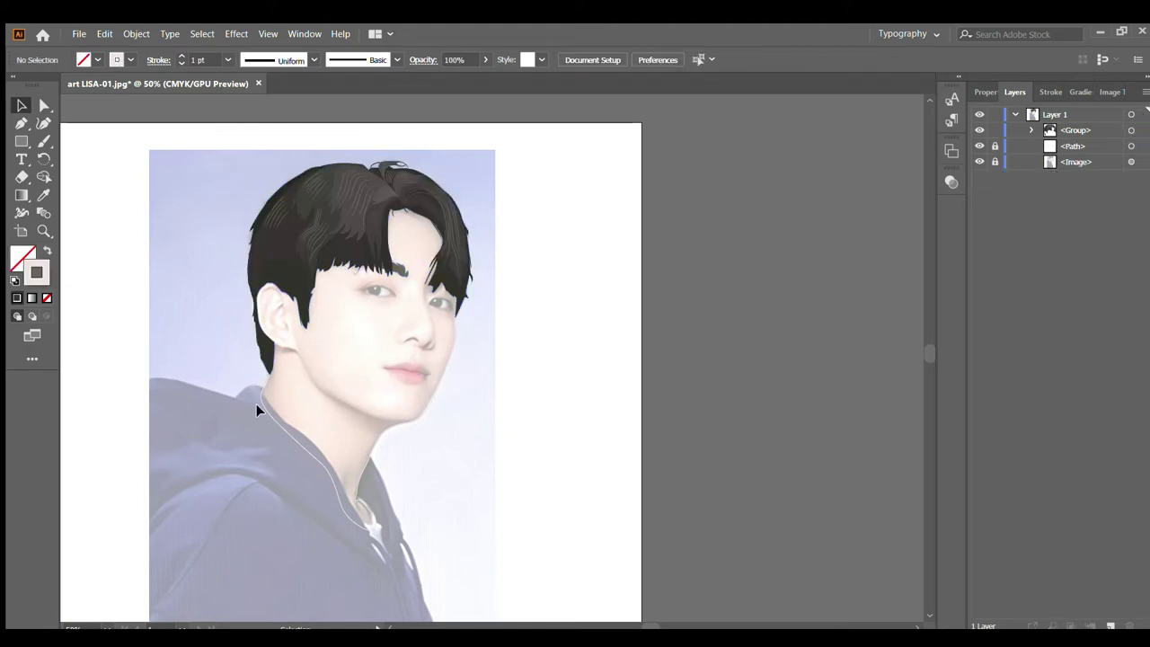
Step: Start the nose path near the brow with a point down the bridge
scroll(367, 354, up, 1)
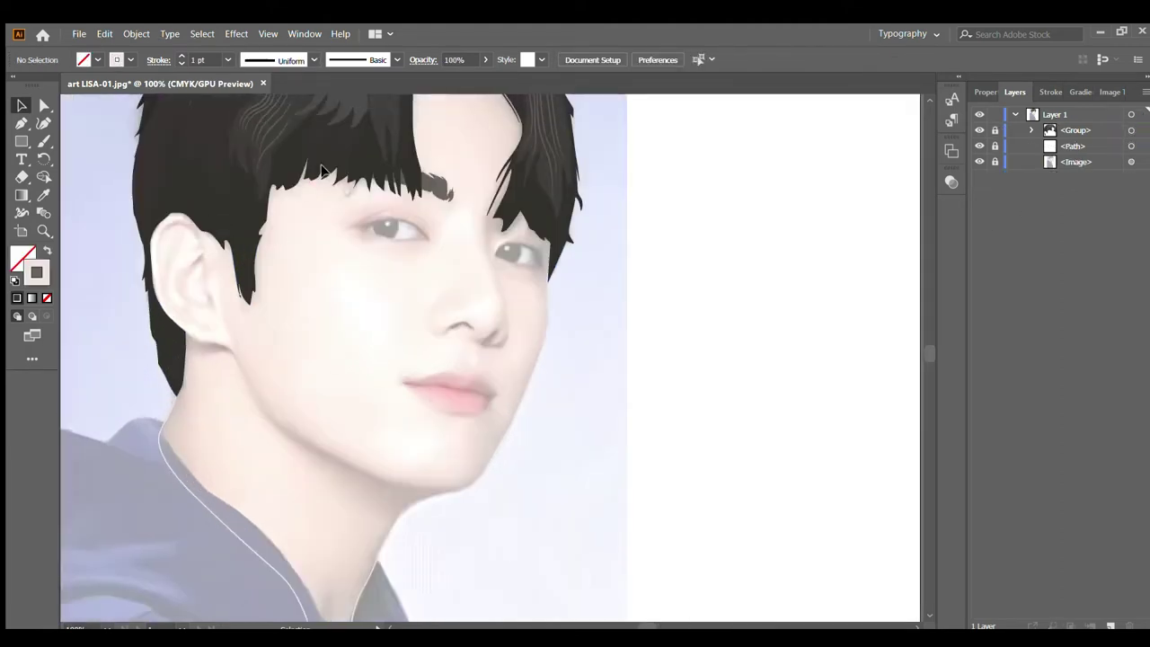
scroll(433, 248, up, 1)
click(389, 193)
click(379, 235)
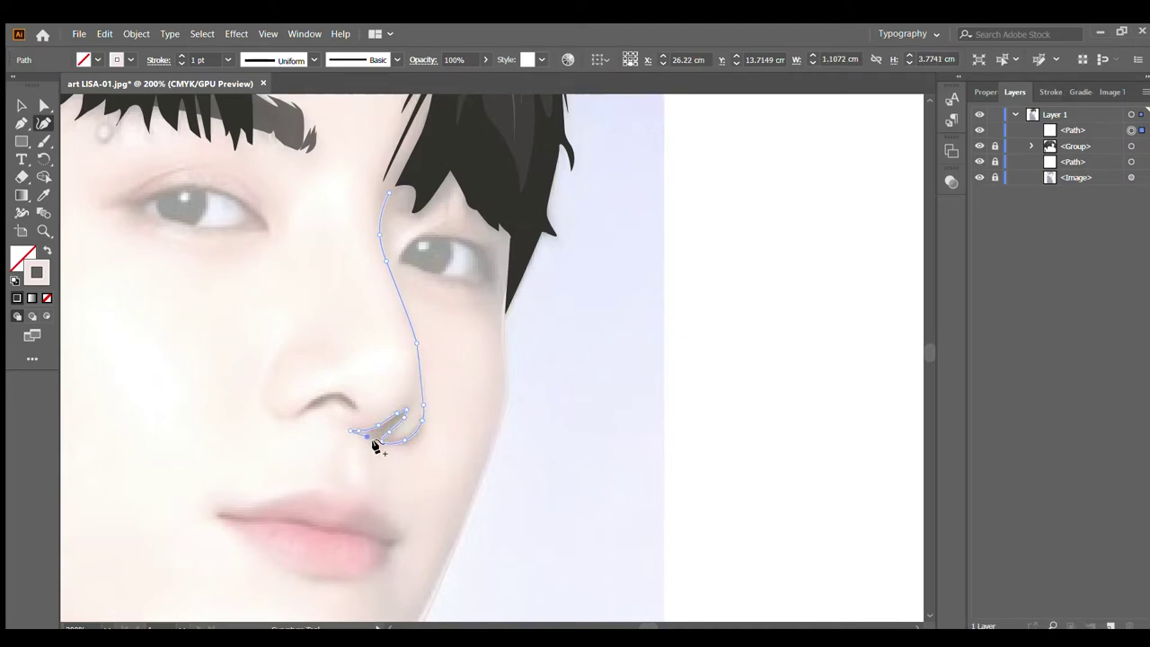
scroll(412, 447, up, 2)
scroll(421, 426, up, 3)
scroll(411, 350, up, 3)
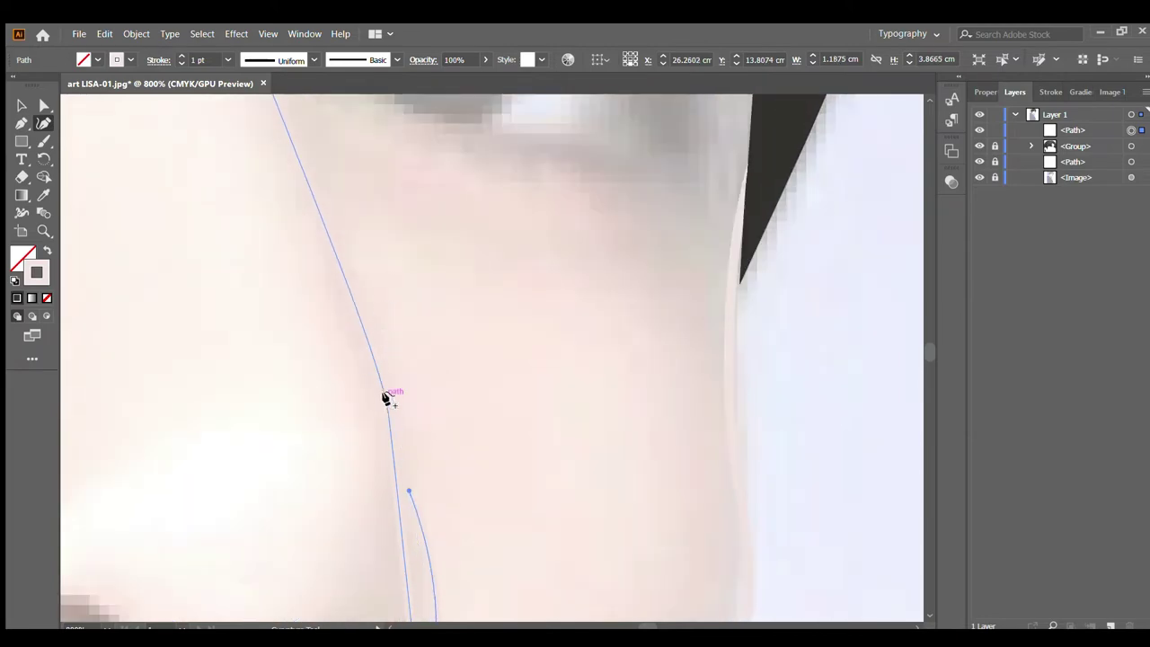
scroll(377, 357, down, 3)
scroll(356, 290, up, 3)
scroll(360, 321, down, 3)
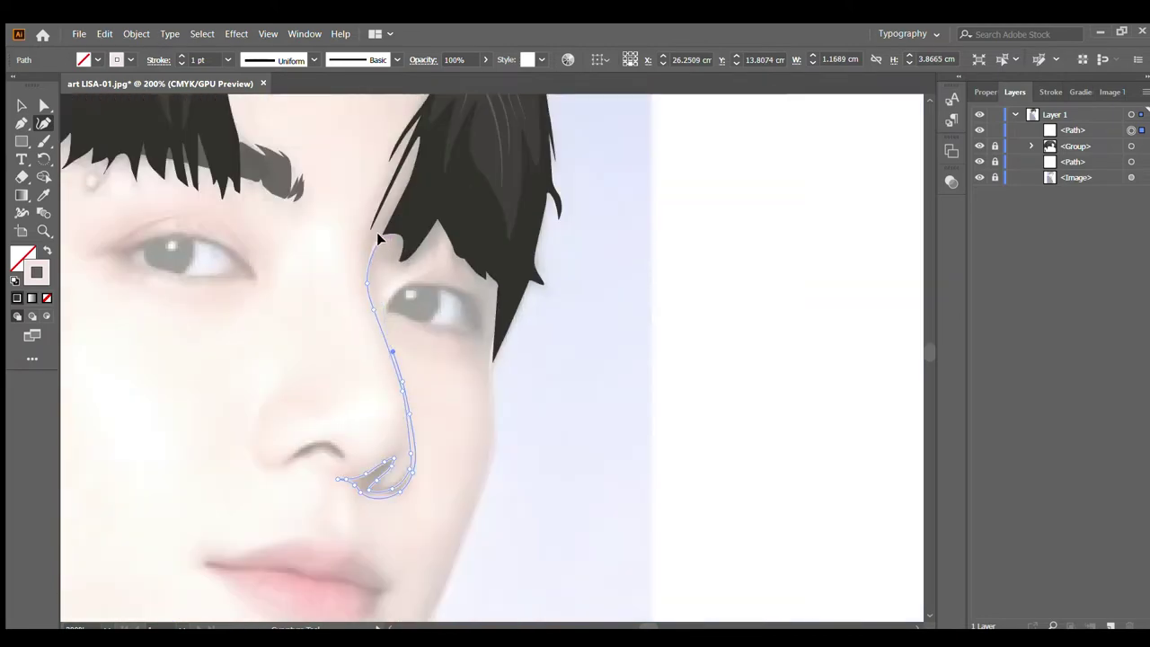
Step: Extend the nose path up around the eye and along the hair edge
click(377, 237)
click(416, 204)
click(474, 198)
click(454, 220)
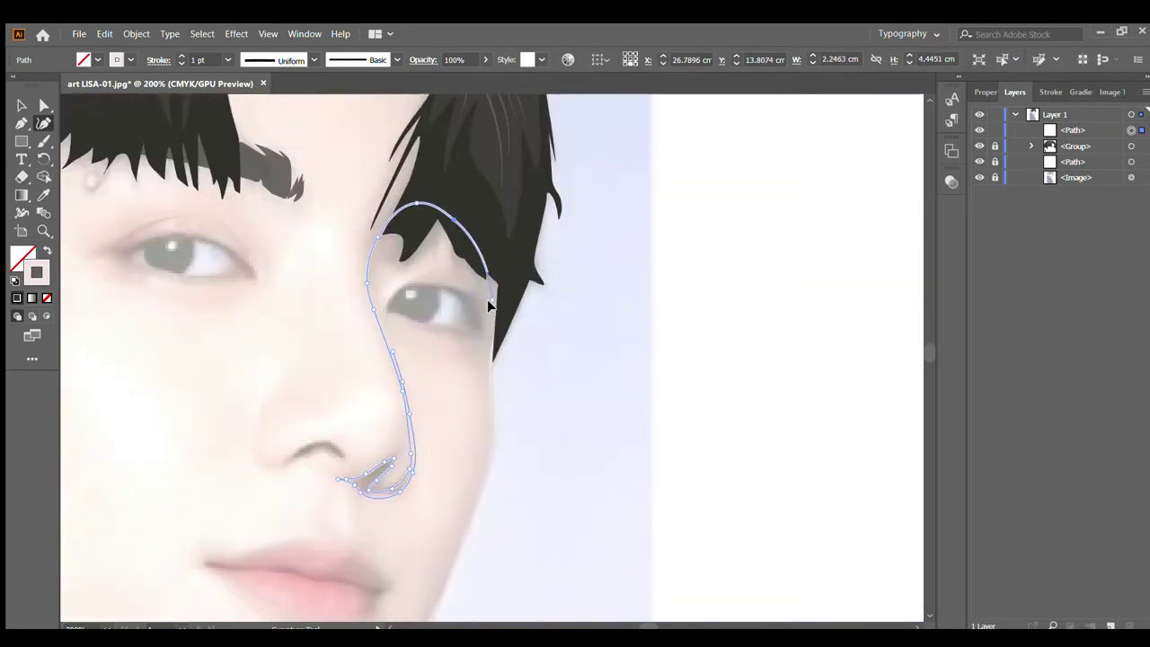
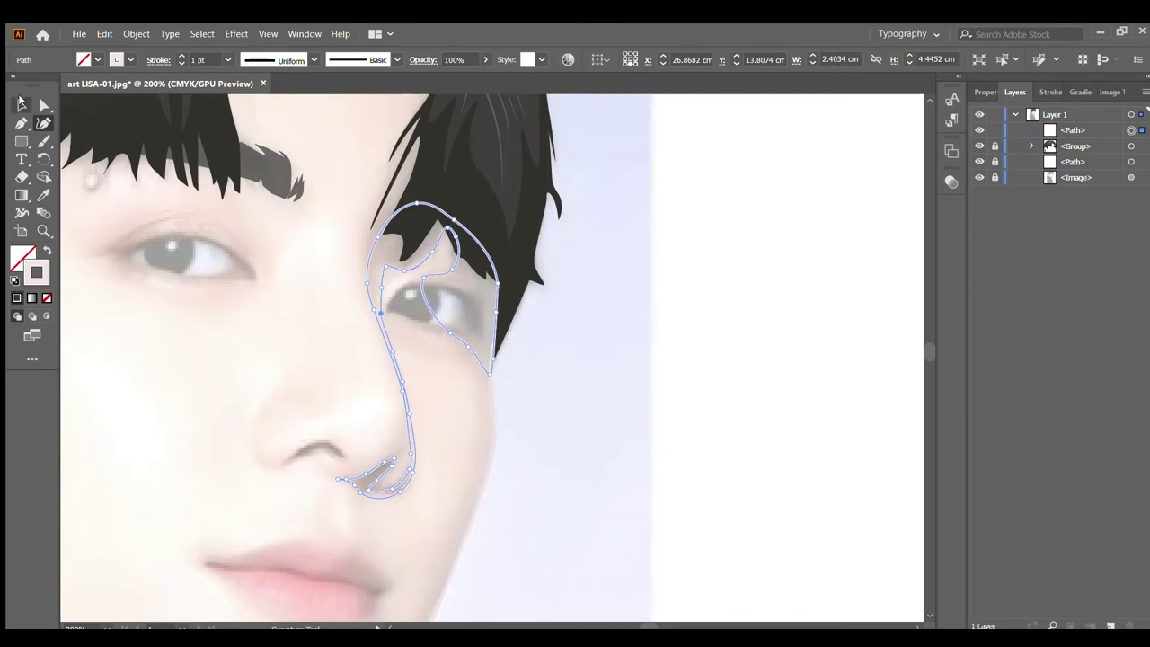
Step: Send the nose outline path backward in the stacking order
scroll(436, 306, up, 1)
click(335, 252)
key(ctrl+[)
click(675, 367)
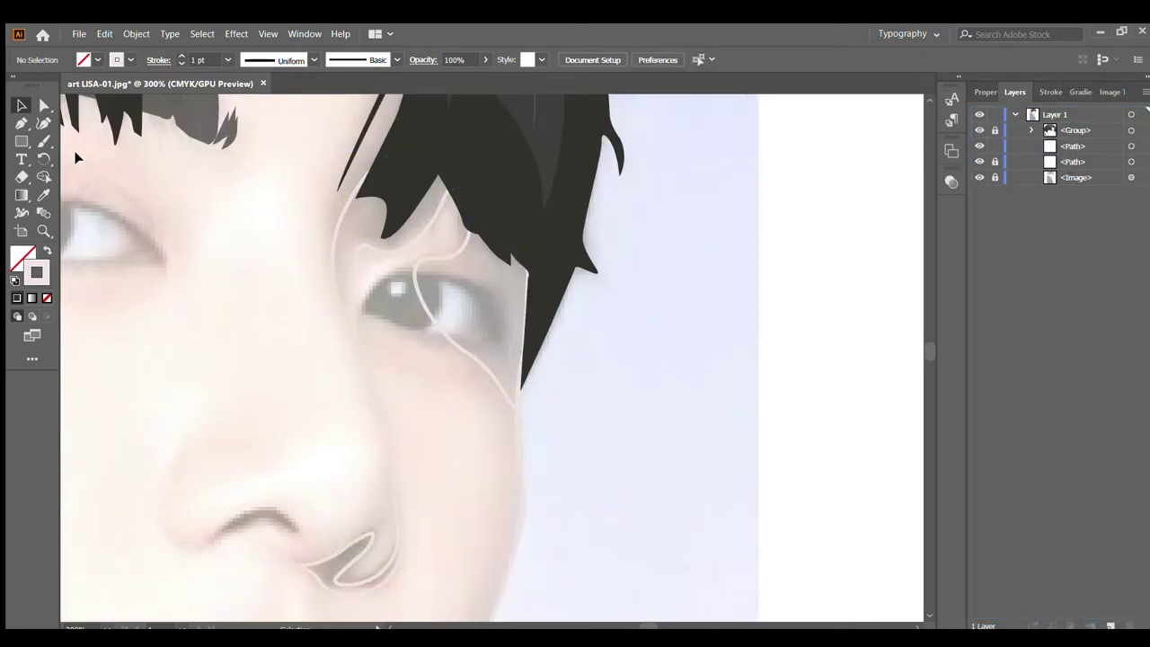
click(334, 282)
Step: Trace the eye outline with the Pen, from the inner corner over the upper lid
key(p)
scroll(329, 278, up, 2)
click(255, 288)
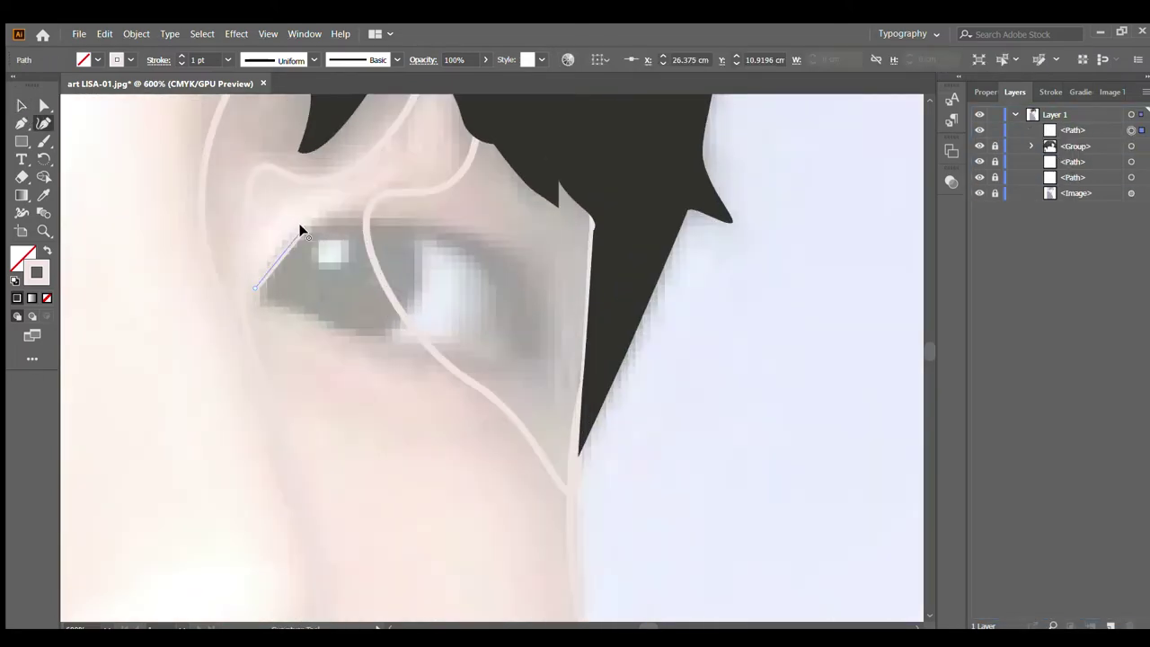
click(302, 231)
click(386, 218)
click(475, 237)
click(528, 293)
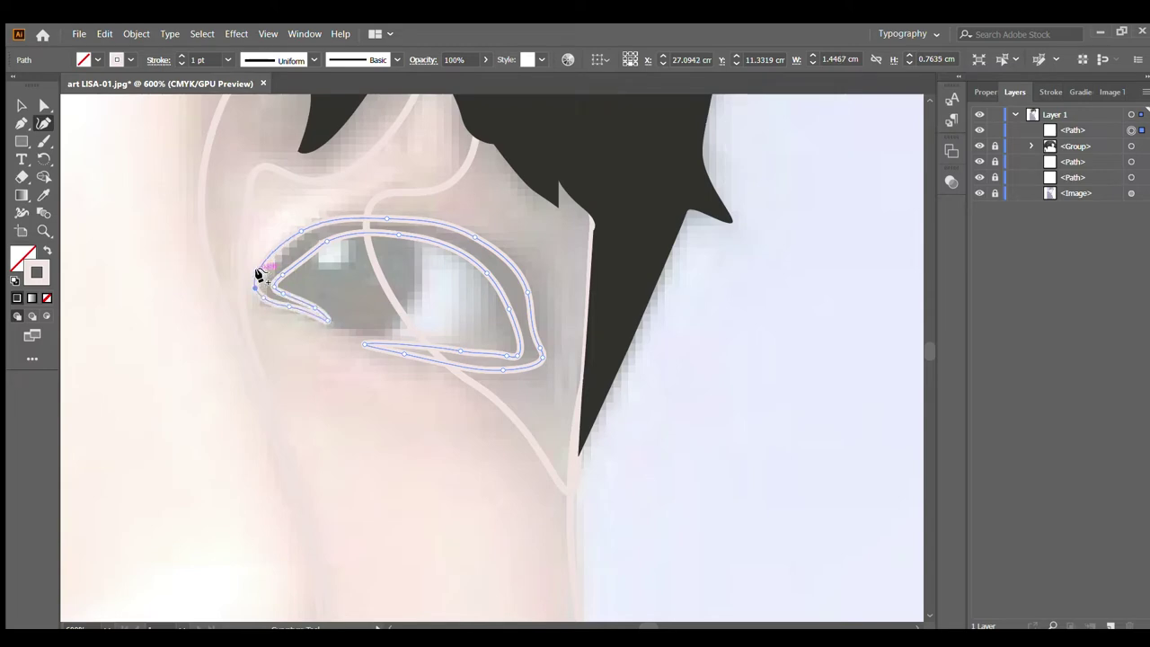
key(ctrl+plus)
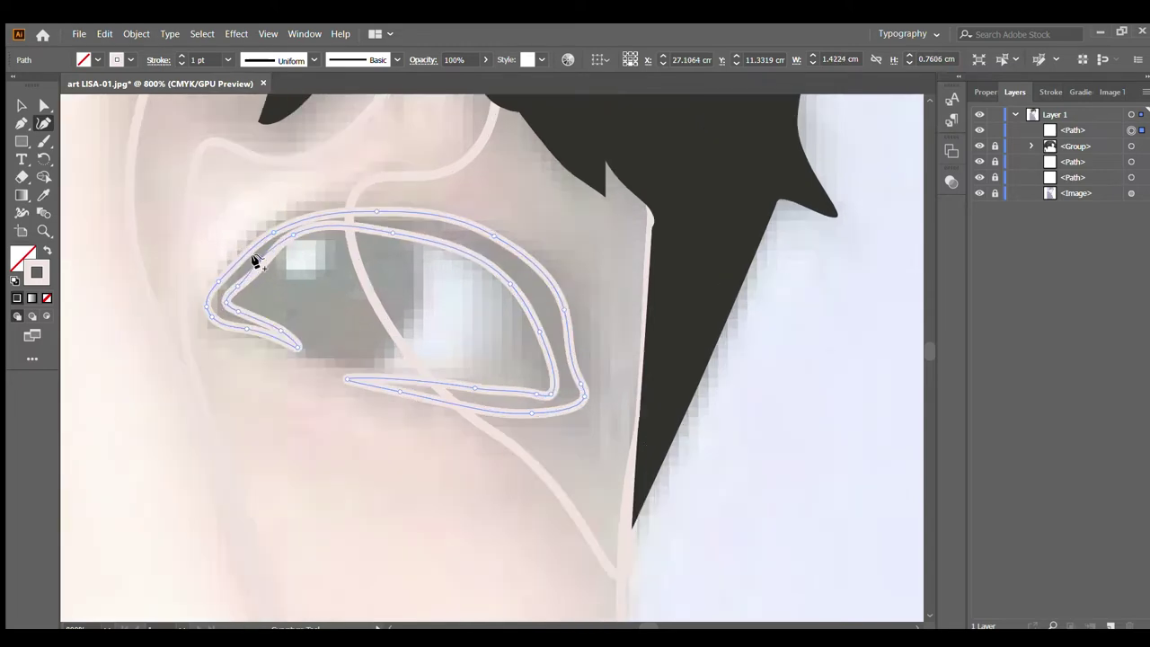
Step: Draw an ellipse over the iris and flatten its top to follow the eyelid
key(v)
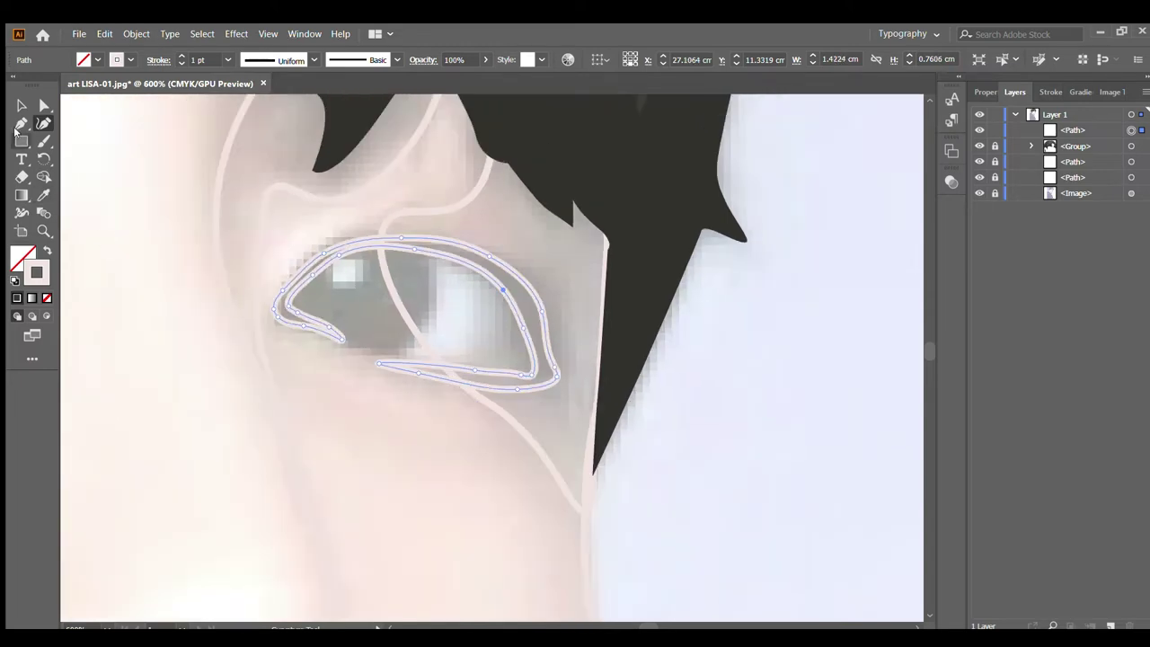
click(165, 213)
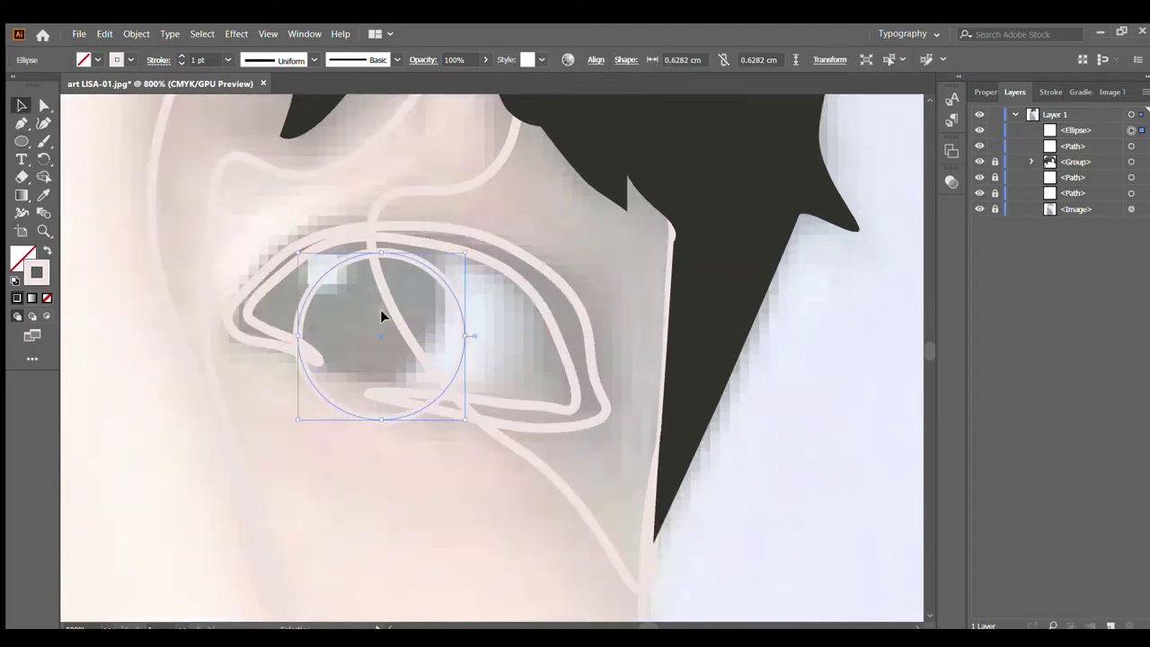
drag(430, 369, 444, 329)
key(ctrl+plus)
key(p)
click(500, 249)
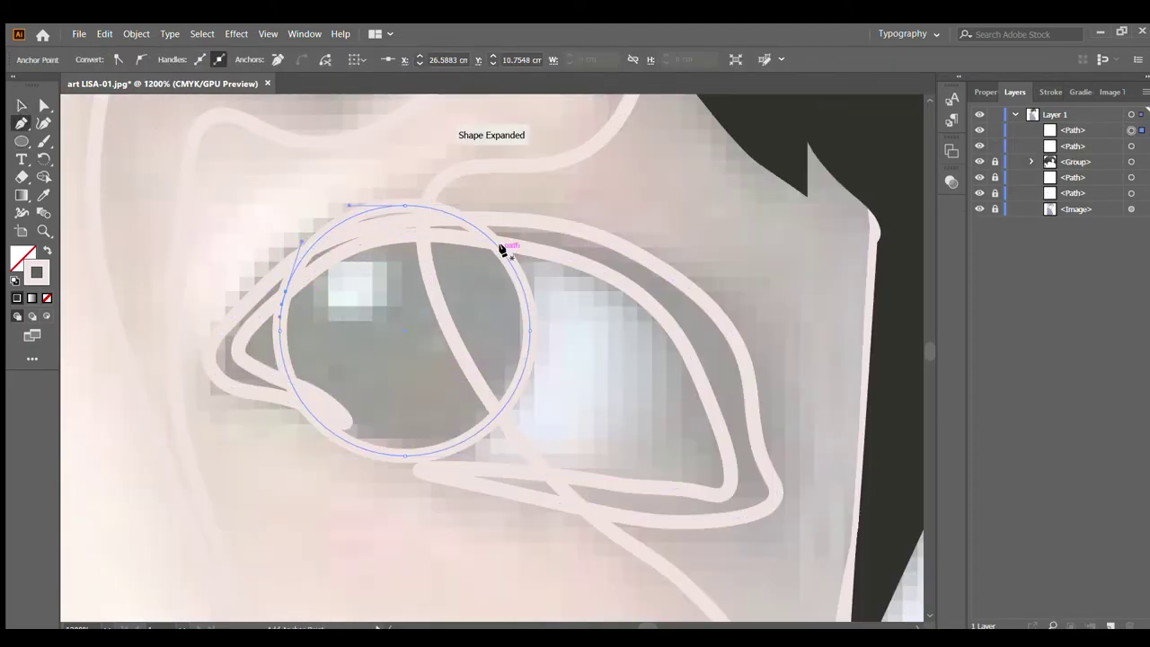
drag(284, 290, 429, 296)
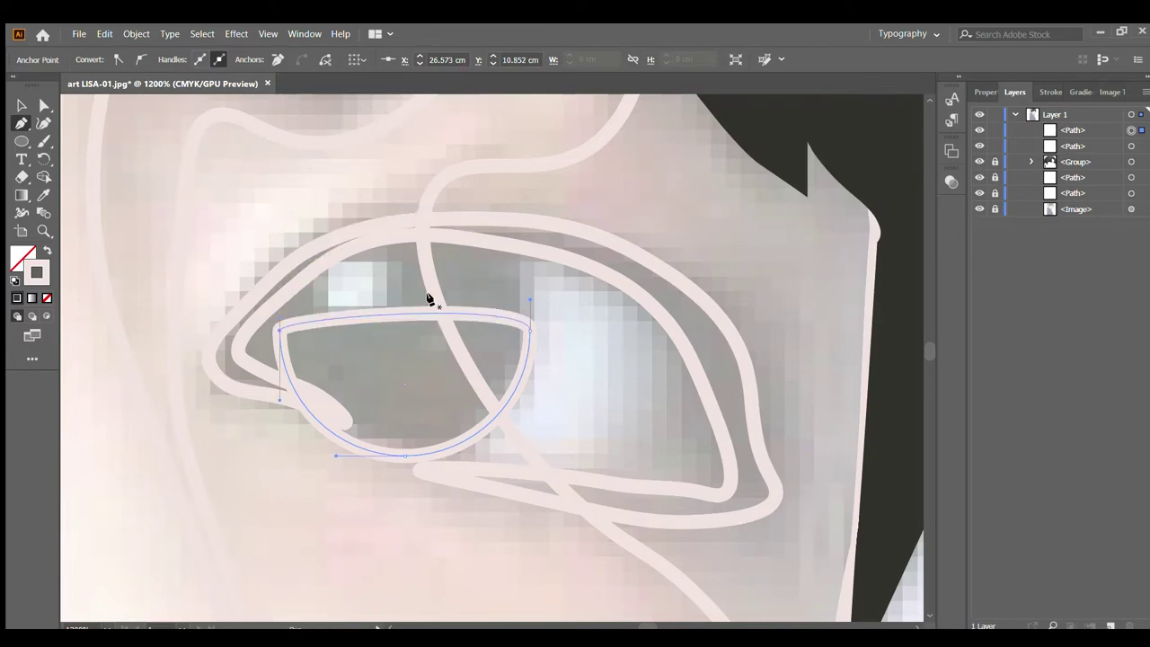
Step: Outline the eye's light reflection as a closed Curvature shape
key(shift+grave)
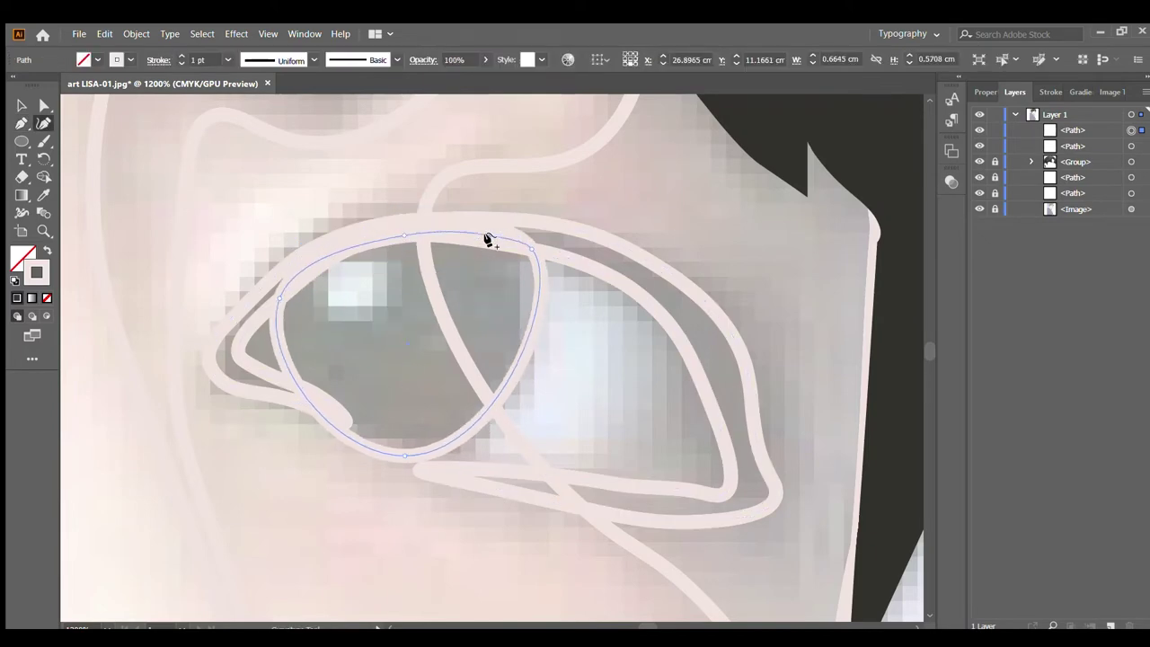
scroll(328, 264, up, 3)
click(334, 278)
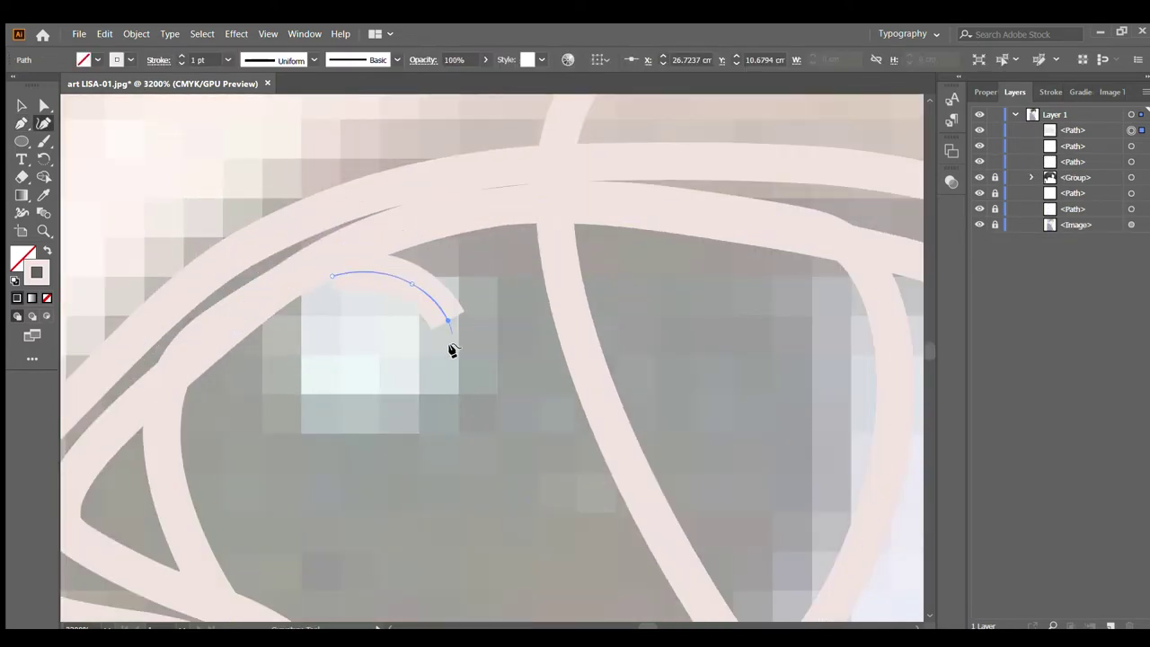
click(423, 386)
click(302, 414)
scroll(372, 243, down, 2)
click(482, 364)
click(511, 342)
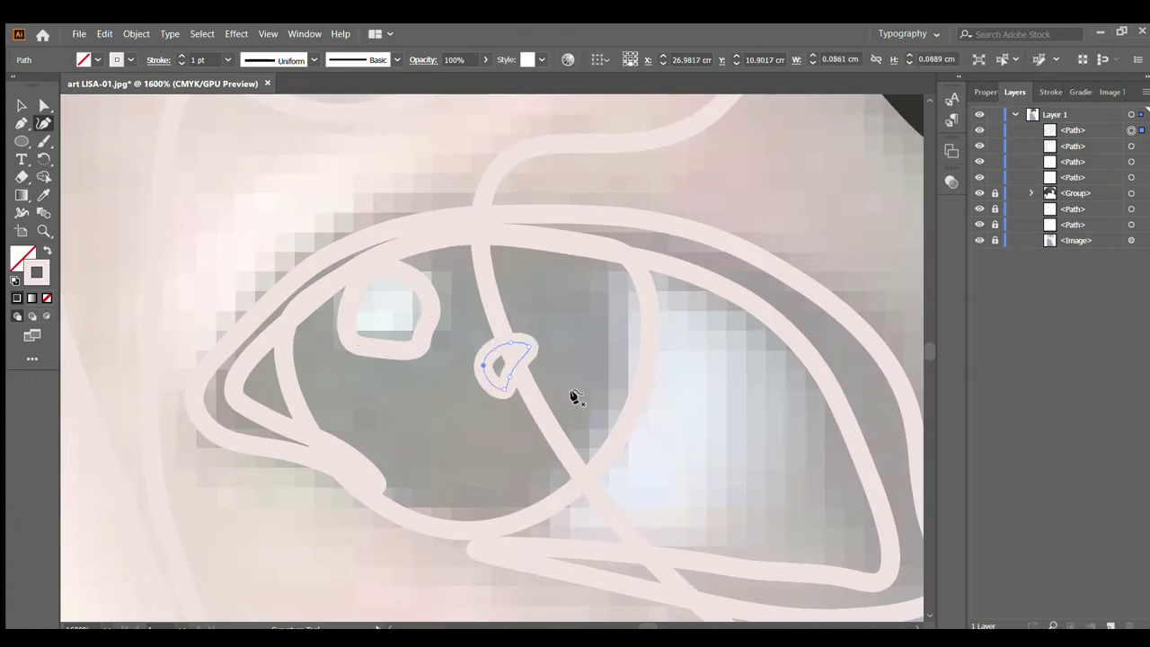
Step: Trace the dark pupil shape inside the iris as a closed path
click(557, 352)
click(572, 398)
click(509, 479)
click(464, 493)
click(391, 434)
click(414, 405)
Step: Trace the upper lid shape from the outer corner to the inner corner and back
click(631, 306)
click(568, 276)
click(526, 272)
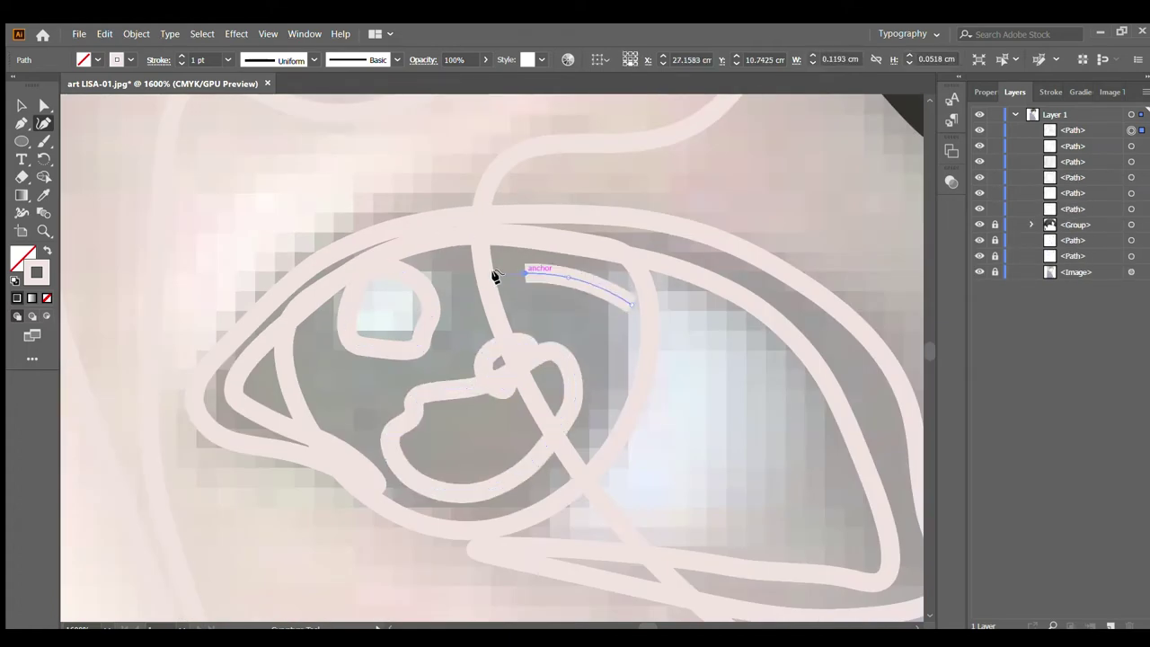
click(317, 339)
click(297, 375)
click(293, 329)
click(533, 247)
click(646, 286)
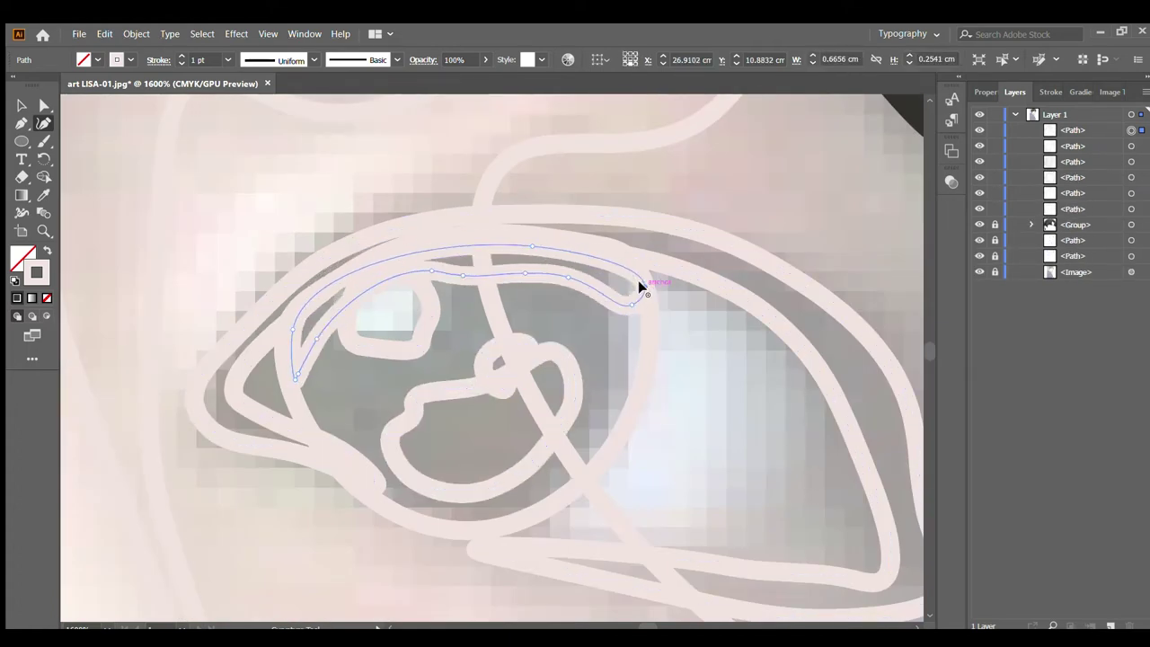
click(648, 315)
click(620, 254)
click(432, 244)
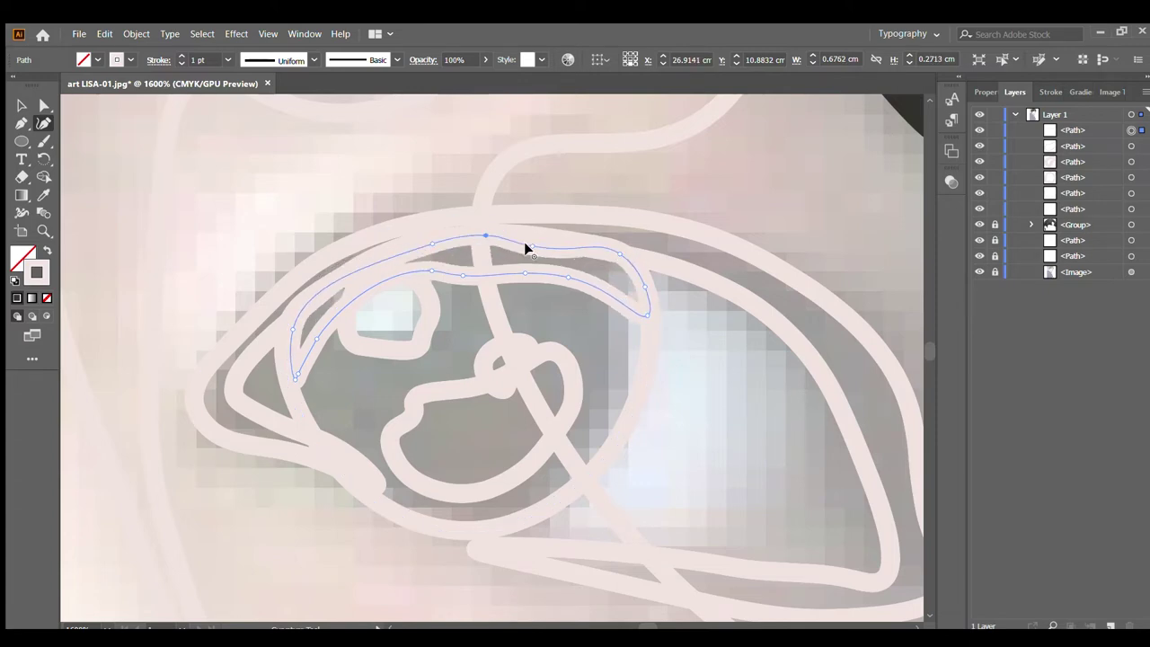
scroll(526, 248, down, 5)
key(v)
Step: Trace the closed crescent shape at the eye's outer corner
scroll(588, 321, up, 5)
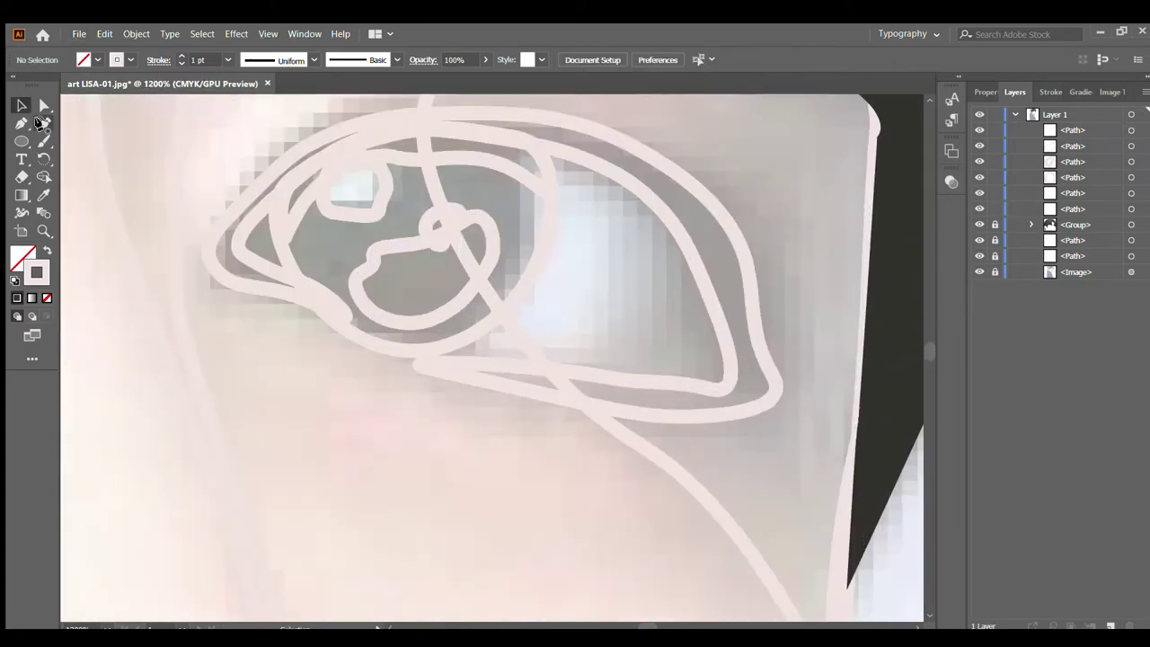
click(43, 123)
click(501, 371)
click(607, 355)
click(714, 366)
click(663, 245)
click(550, 139)
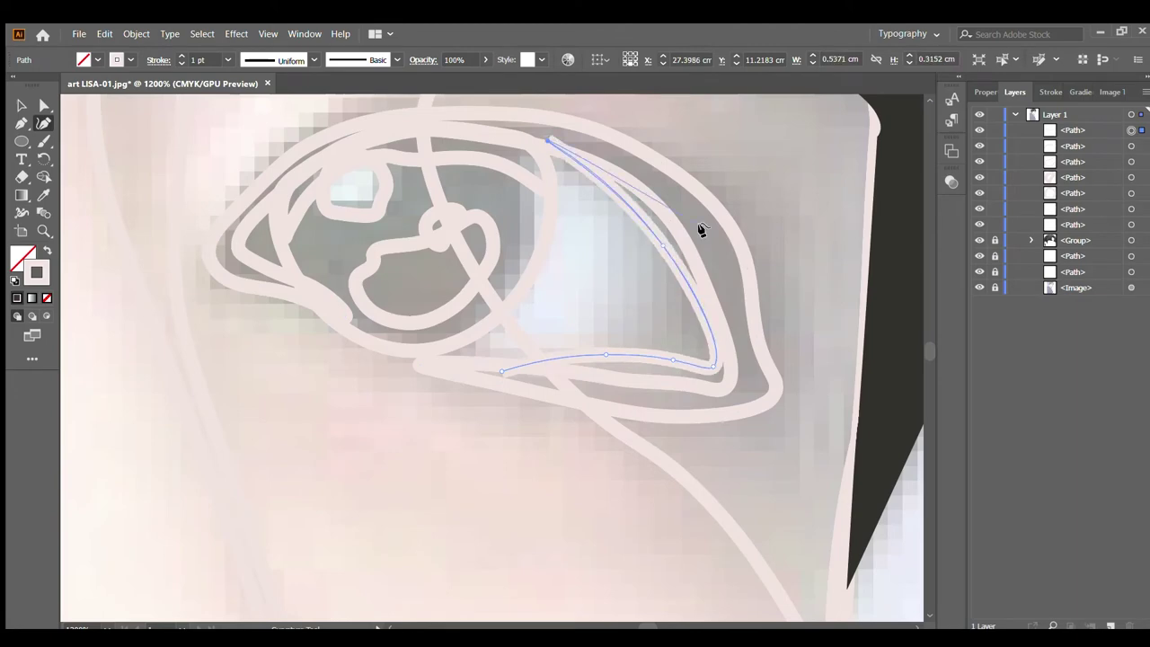
click(703, 229)
click(741, 362)
click(730, 393)
click(501, 371)
click(611, 378)
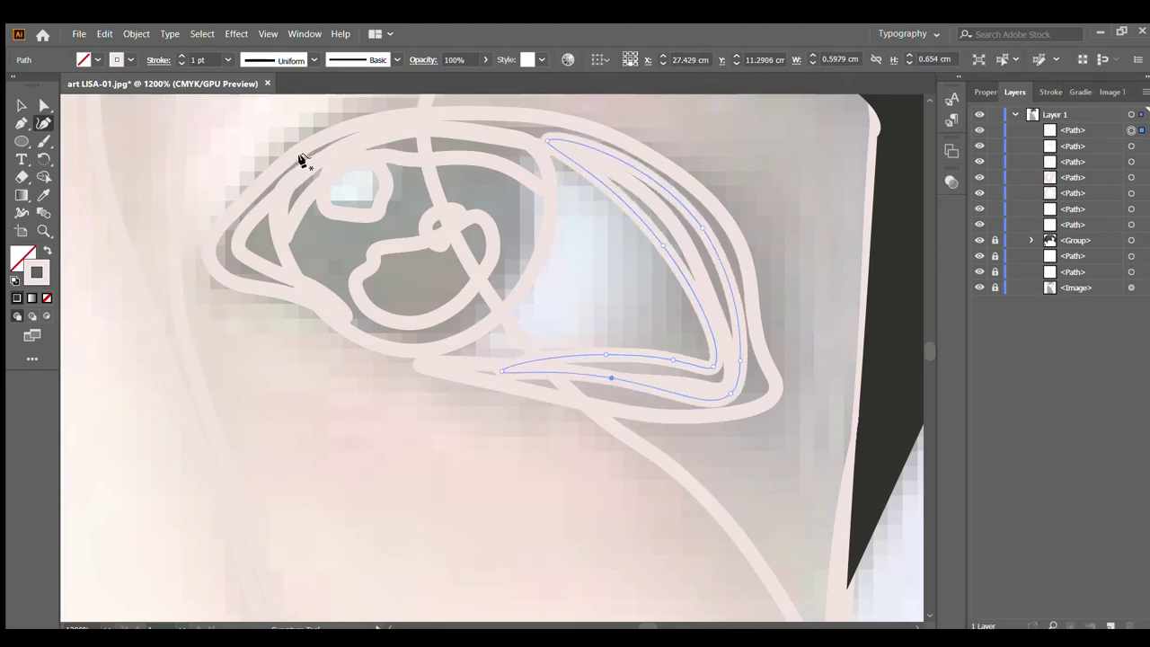
Step: Add a small closed shading shape at the eye's inner corner
click(302, 160)
click(282, 281)
click(229, 231)
click(251, 185)
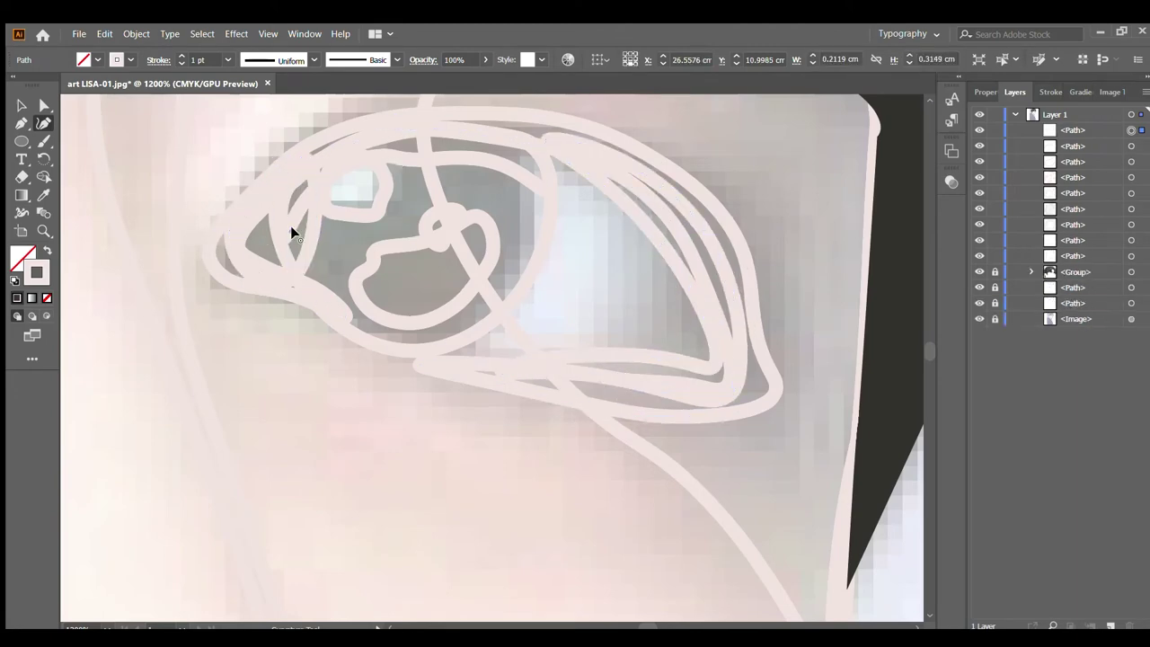
key(Escape)
Step: Add an inner line and a closed inner shape within the outer-corner crescent
click(612, 180)
click(625, 225)
click(629, 283)
click(616, 322)
click(589, 362)
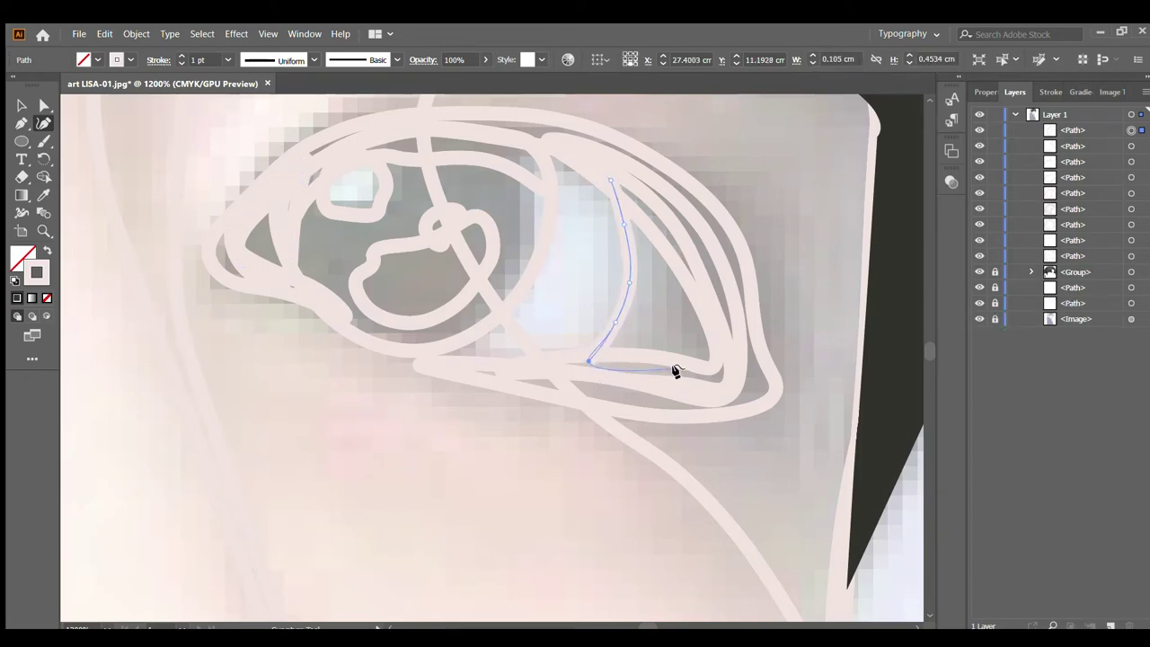
click(611, 179)
click(661, 226)
click(684, 321)
click(675, 345)
click(665, 364)
click(721, 361)
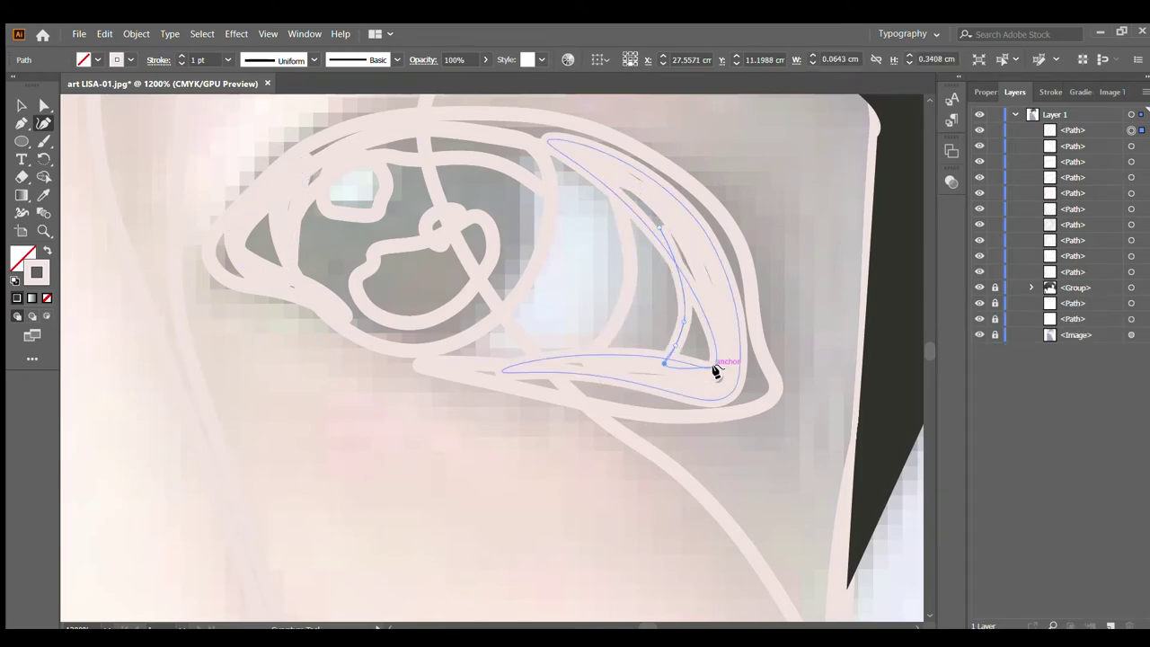
click(20, 105)
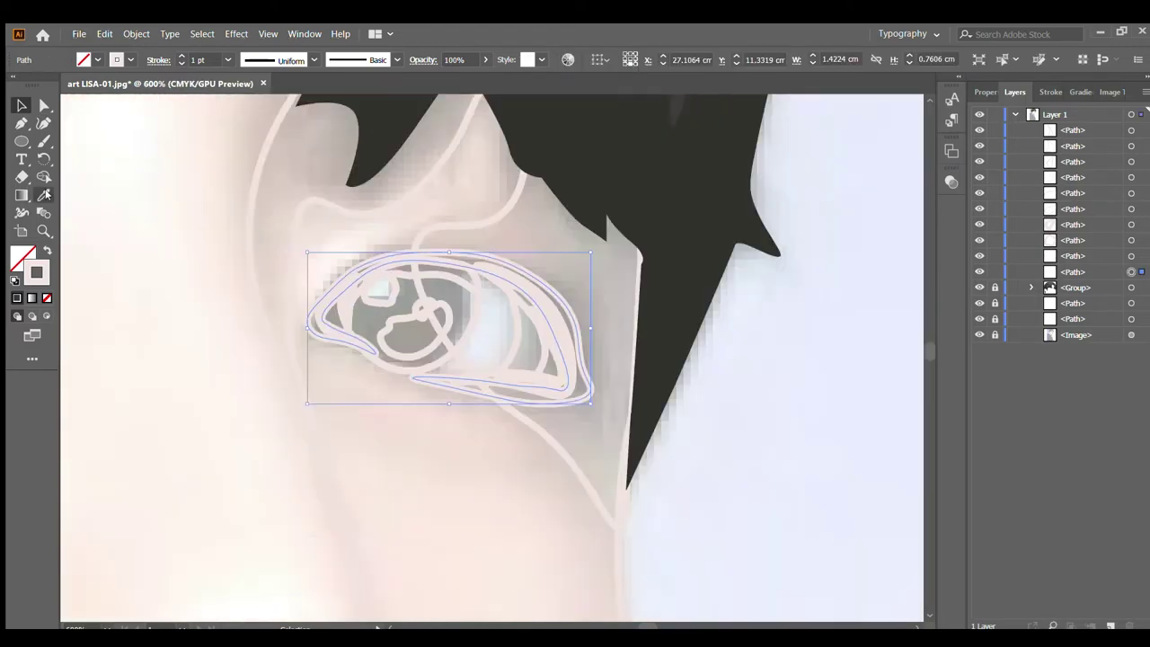
Step: Give the eye outline the dark hair colour with the Eyedropper
click(44, 195)
key(ctrl+1)
click(325, 176)
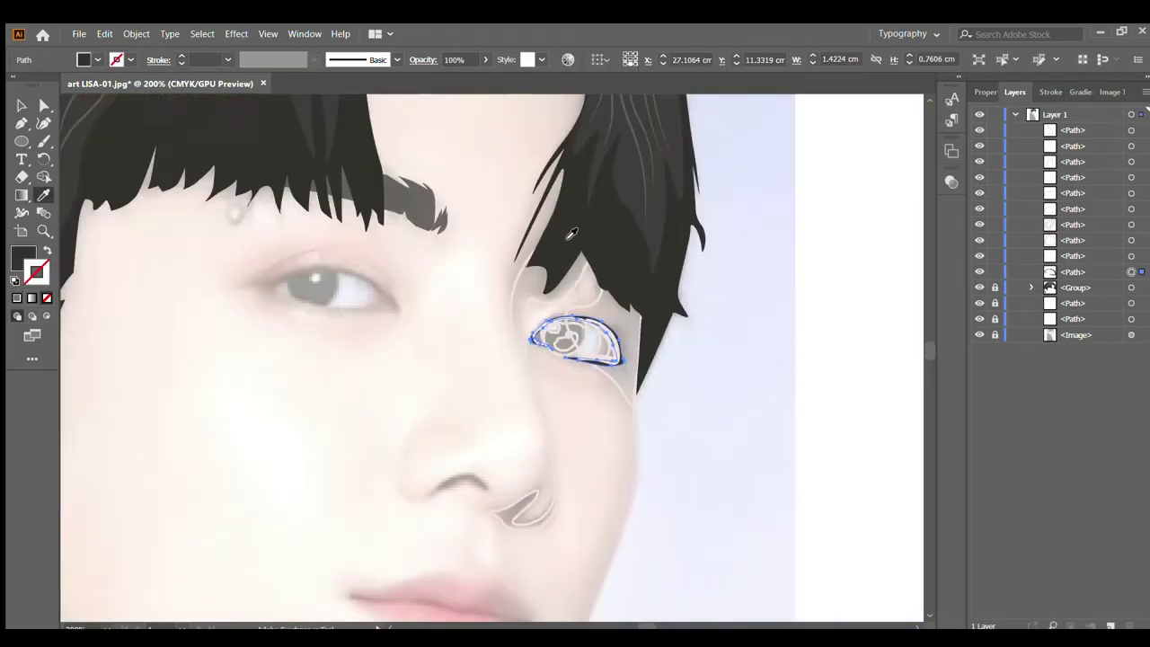
Step: Select the inner eye and crescent paths and reorder them in the stack
key(ctrl+equal)
key(ctrl+equal)
key(ctrl+equal)
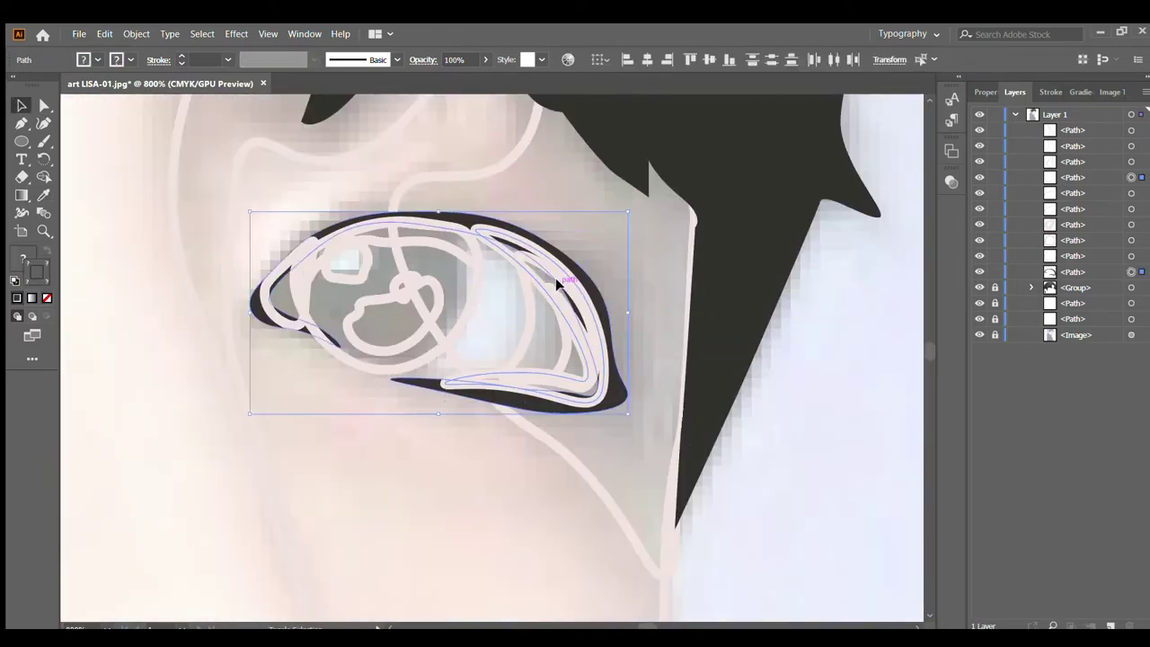
drag(257, 206, 620, 462)
key(ctrl+equal)
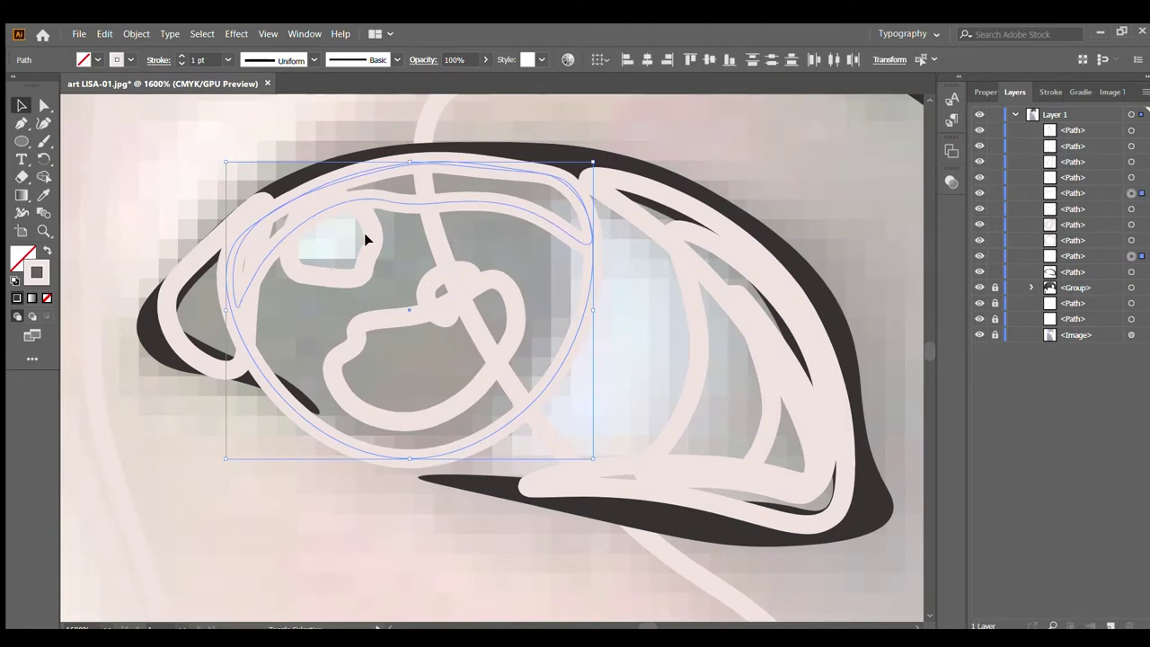
shift+click(758, 321)
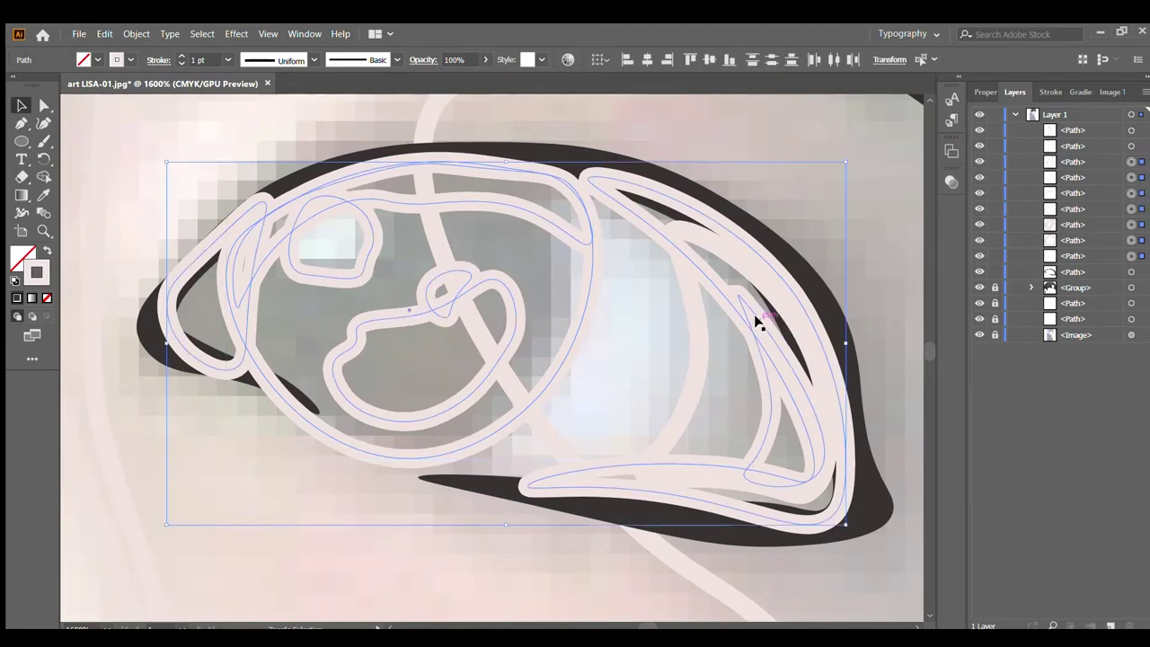
key(ctrl+bracketleft)
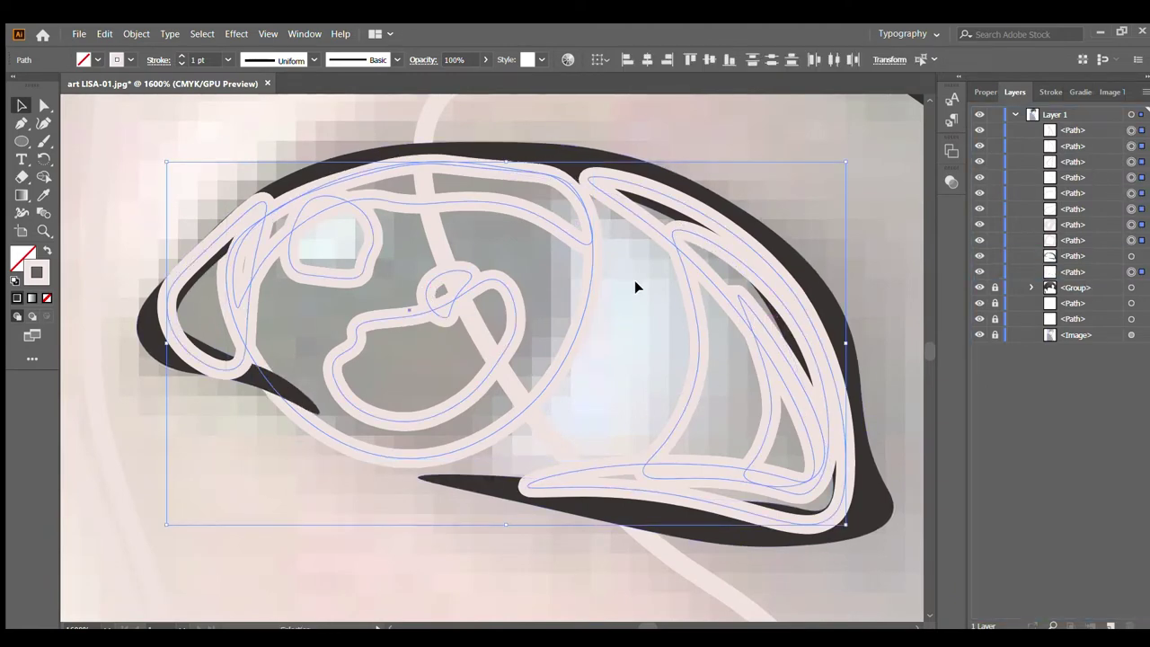
drag(1063, 258, 1079, 147)
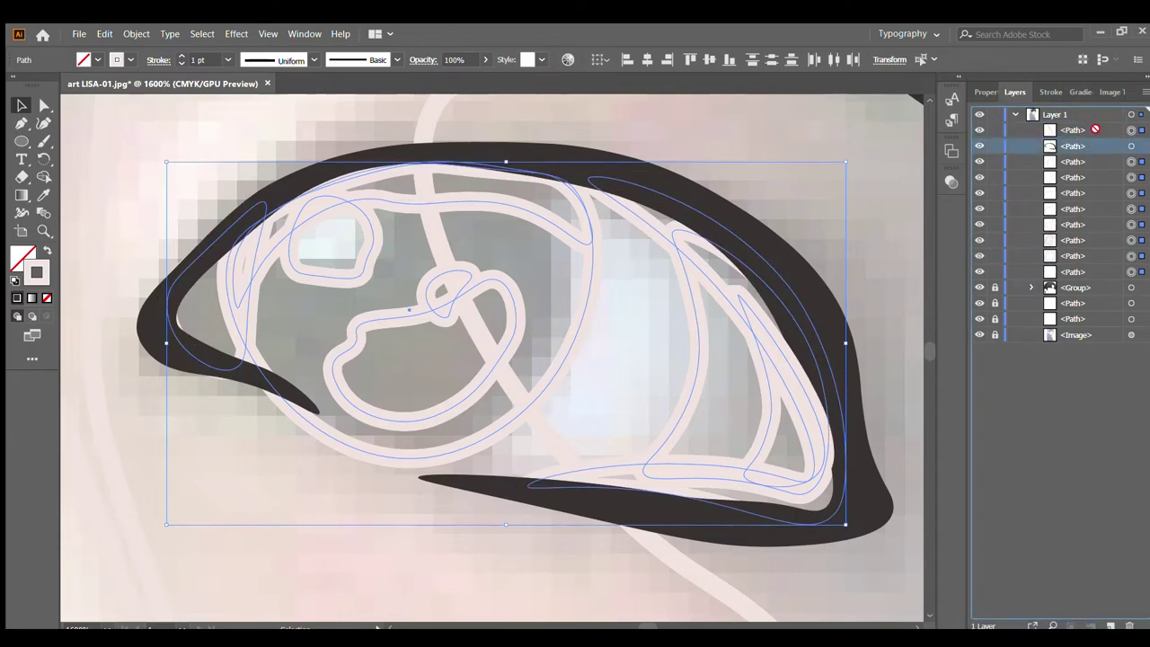
Step: Fill the light reflection with white and select the upper lid shape
click(339, 249)
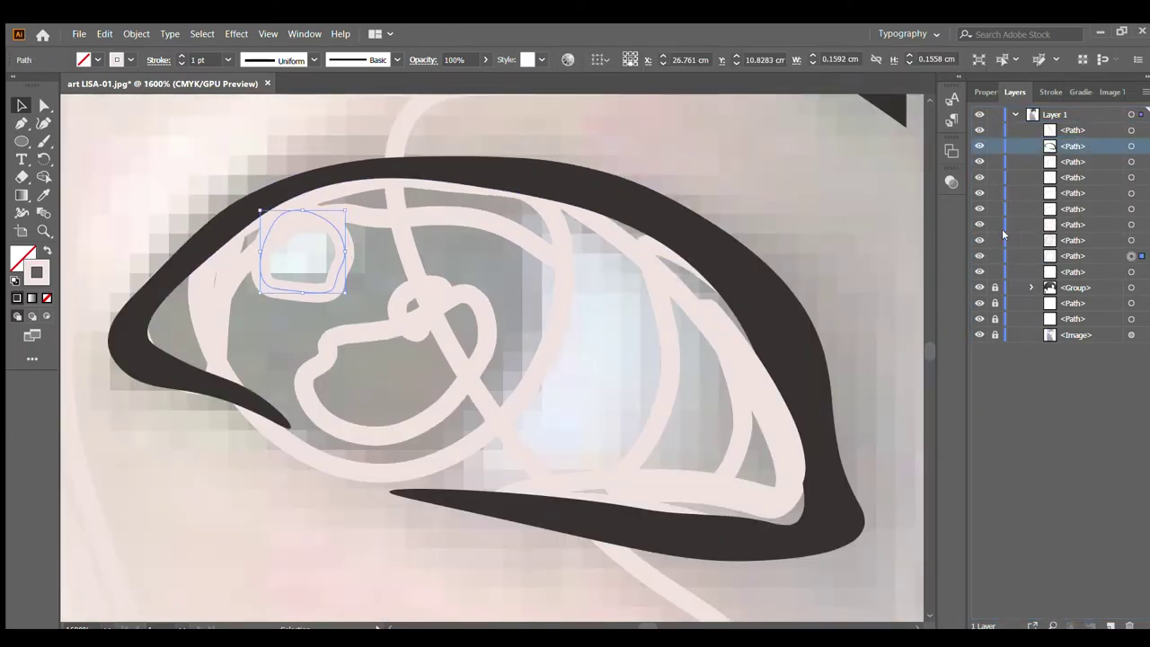
key(shift+x)
click(262, 287)
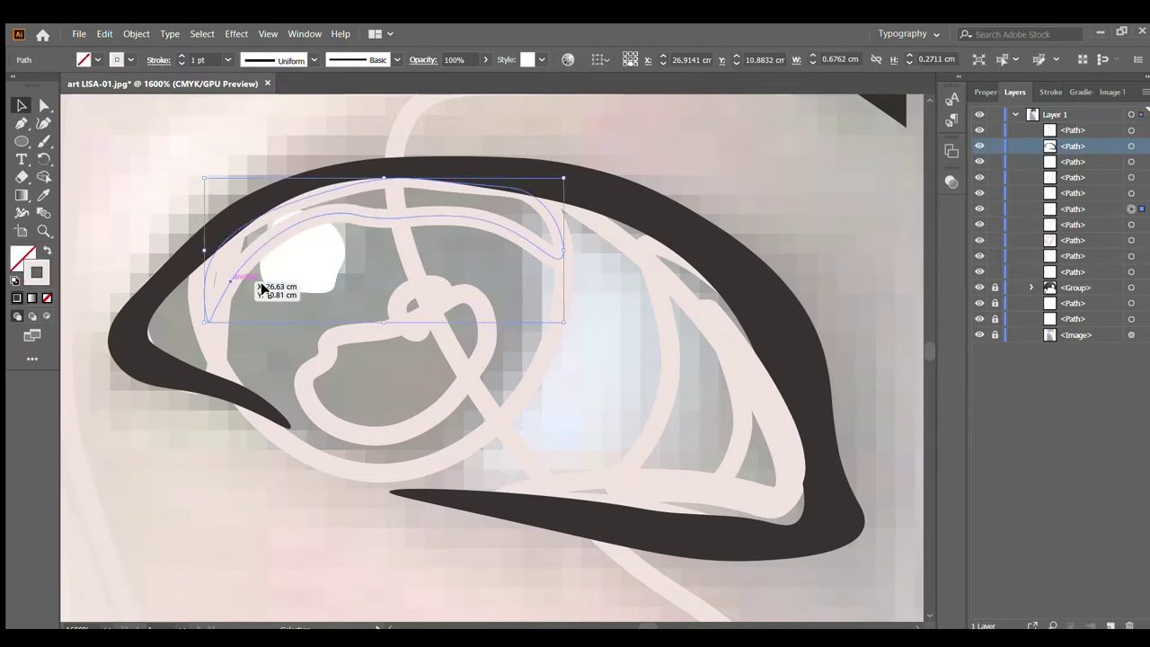
key(ctrl+minus)
key(ctrl+minus)
Step: Sample the dark colour onto the iris, then deselect and zoom back in
key(i)
click(413, 422)
key(v)
key(ctrl+plus)
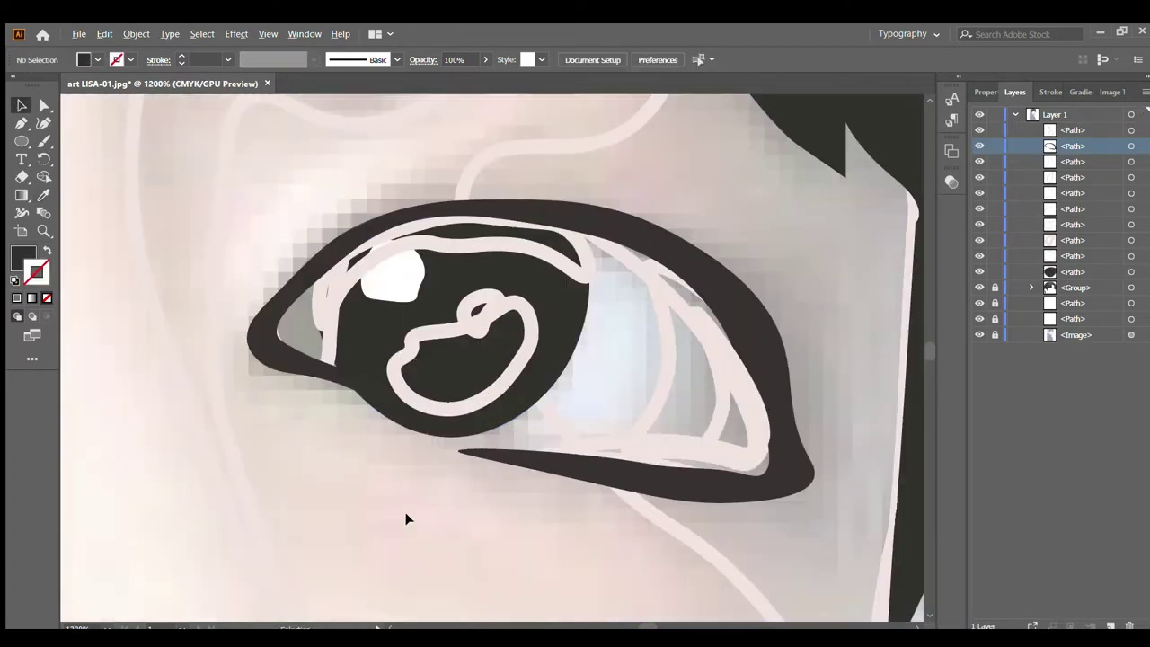
scroll(406, 519, up, 2)
click(488, 423)
scroll(452, 426, down, 2)
Step: Zoom in on the eye and darken the pale stripe over the upper iris
scroll(452, 426, down, 4)
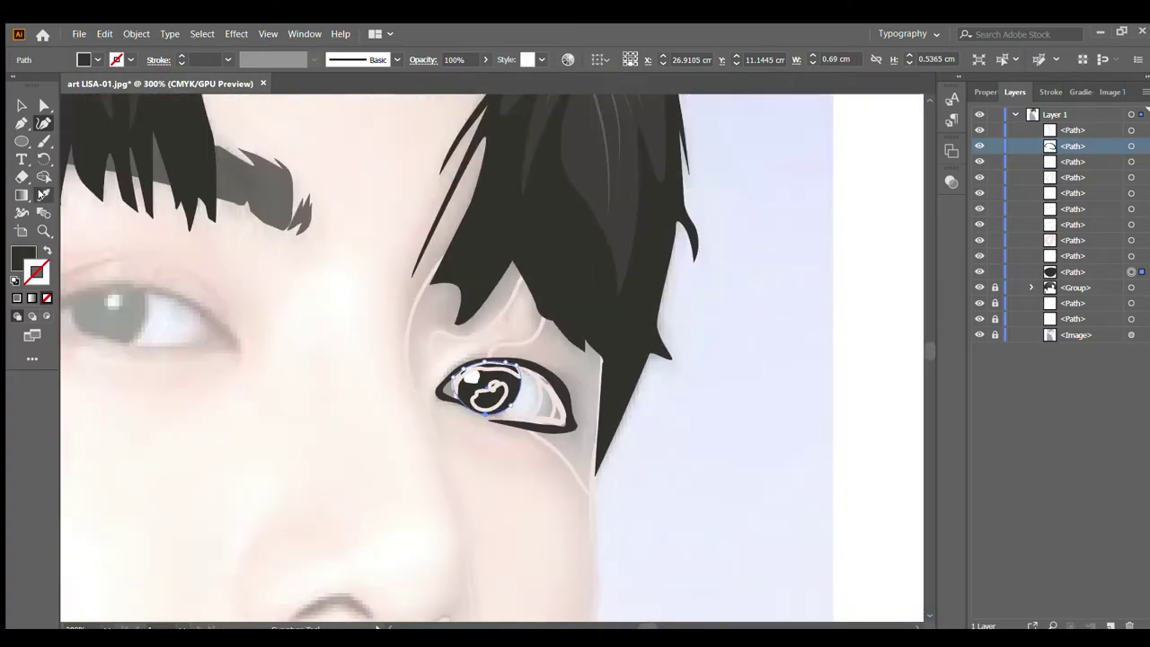
click(41, 195)
key(ctrl+minus)
key(ctrl+minus)
key(ctrl+plus)
key(ctrl+plus)
key(ctrl+minus)
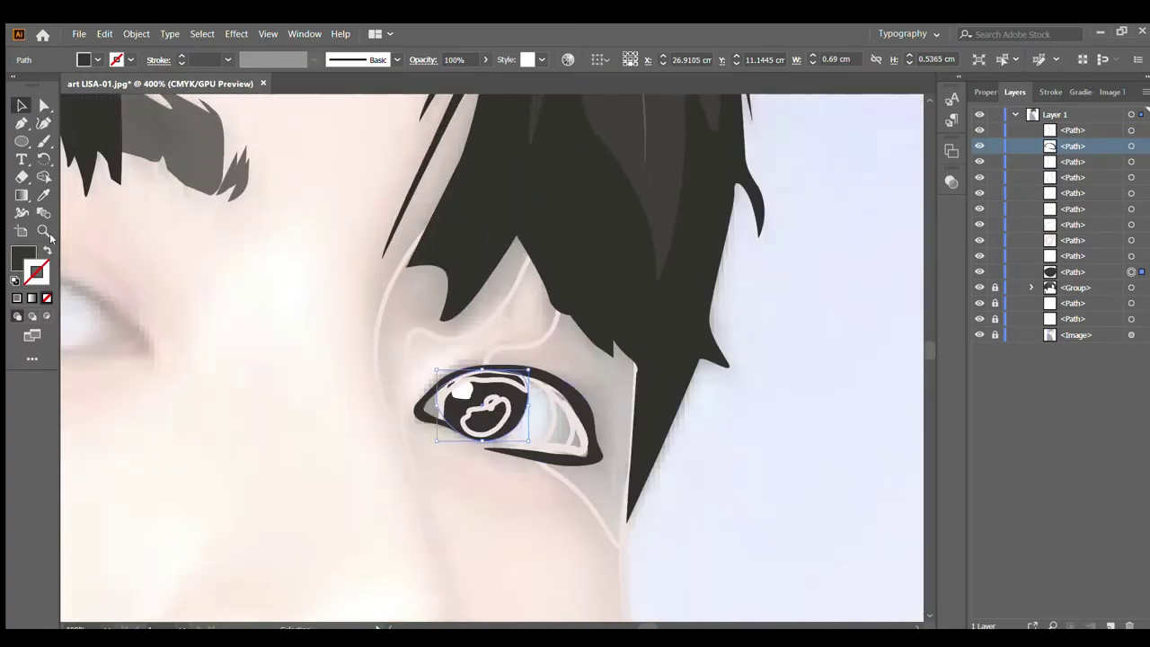
key(ctrl+minus)
scroll(356, 292, up, 3)
scroll(593, 539, up, 3)
scroll(584, 539, up, 2)
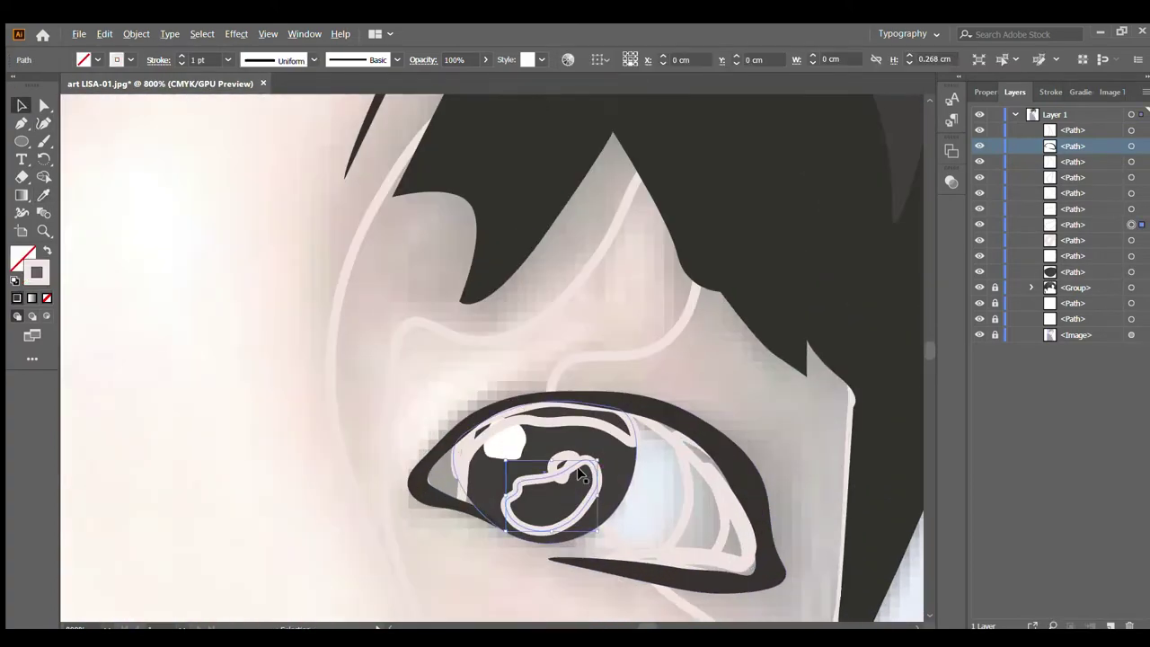
scroll(530, 341, down, 4)
scroll(609, 301, up, 3)
key(ctrl+plus)
key(ctrl+plus)
key(ctrl+plus)
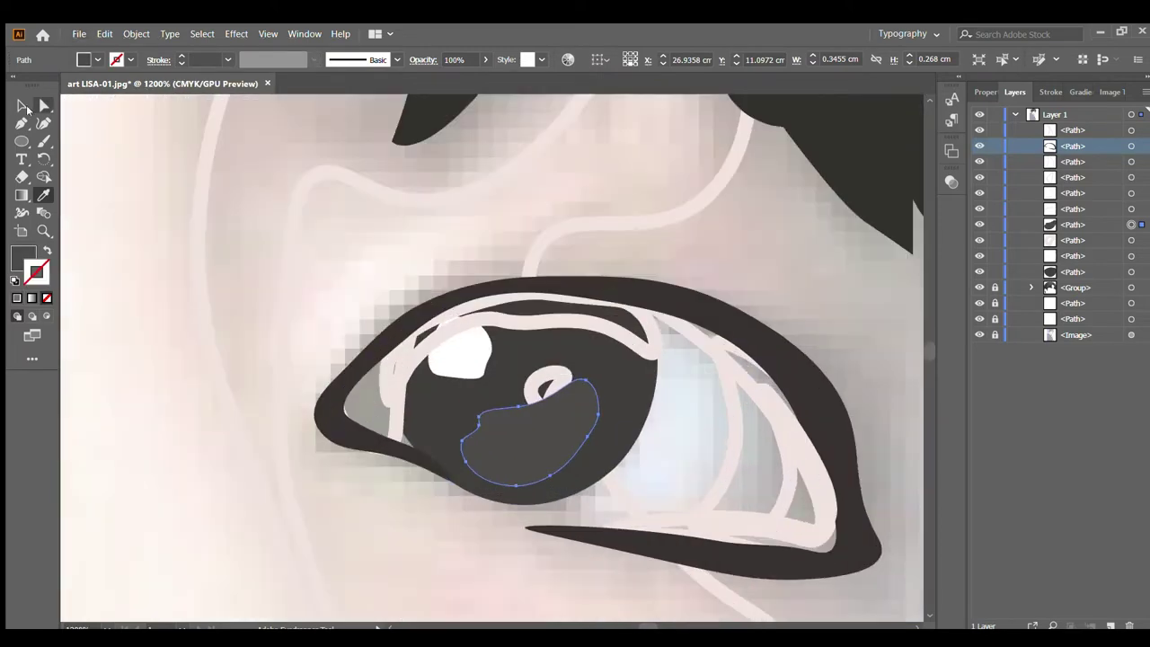
scroll(569, 382, down, 3)
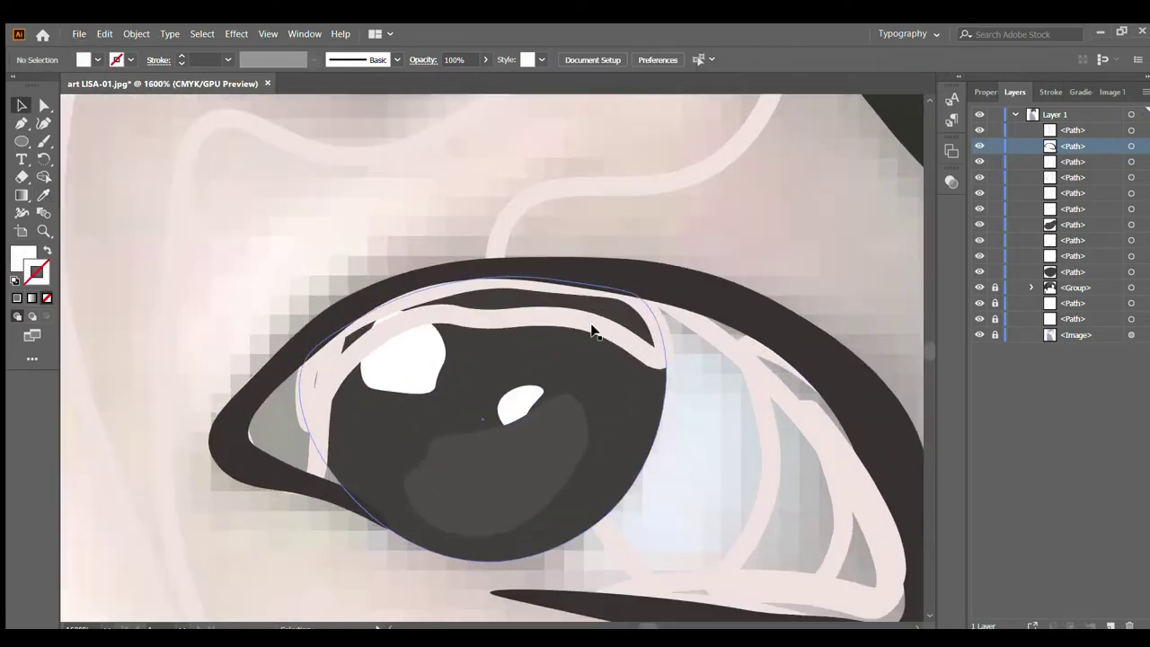
scroll(569, 382, down, 3)
scroll(569, 382, down, 2)
scroll(737, 398, up, 5)
key(i)
key(ctrl+plus)
key(ctrl+plus)
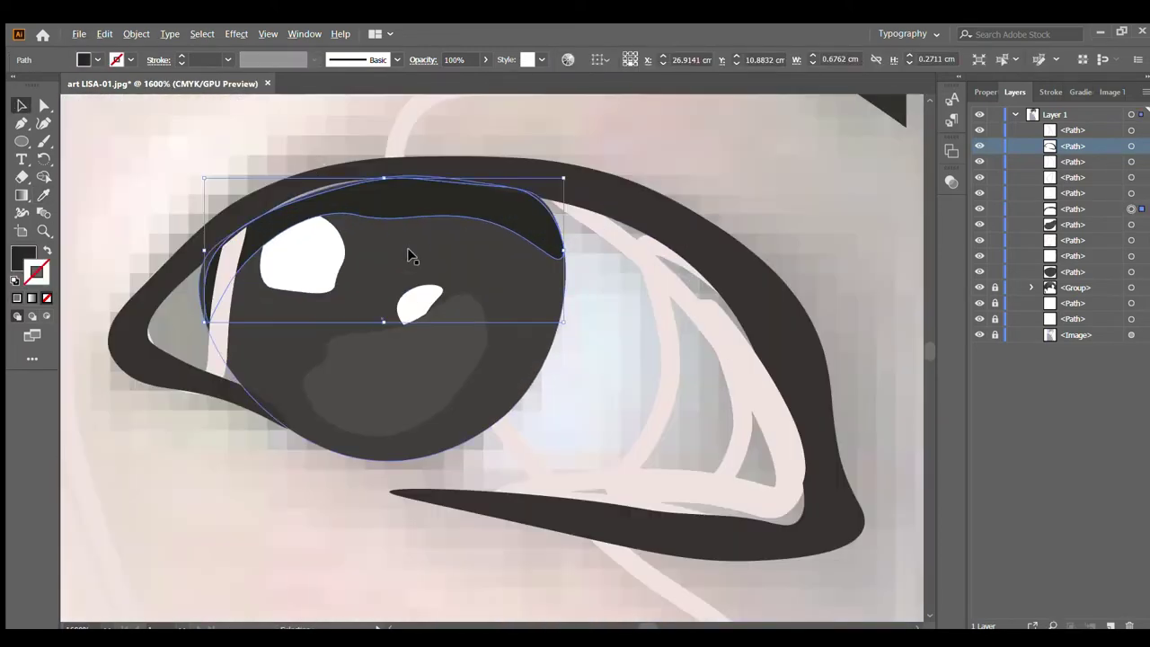
key(v)
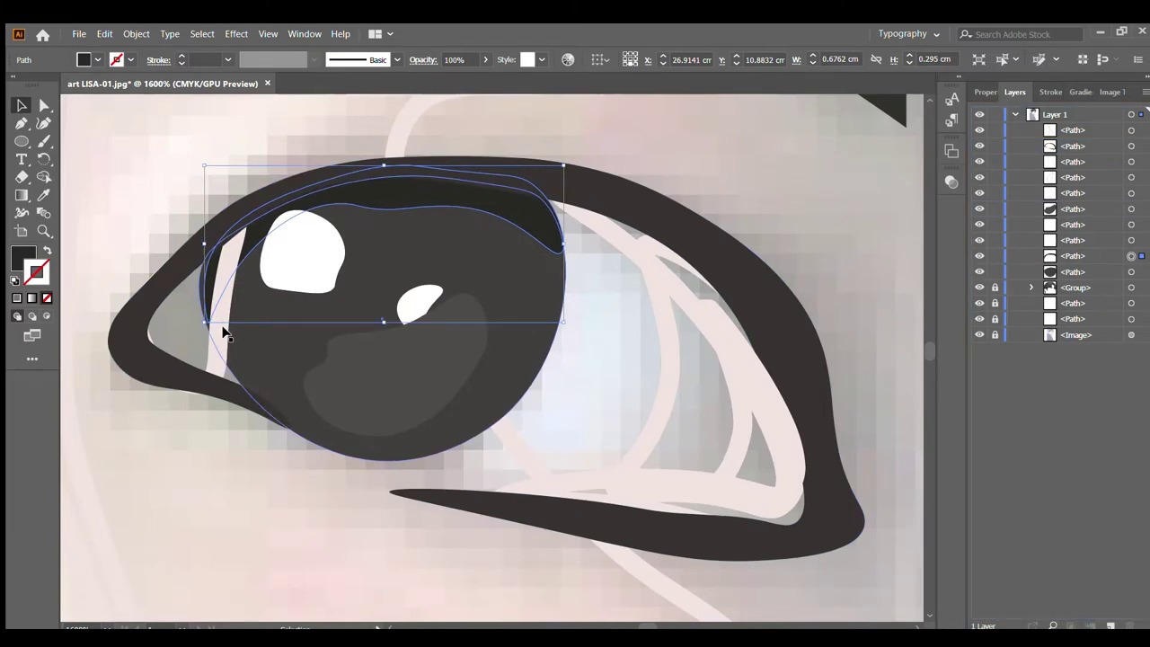
click(226, 257)
key(i)
scroll(615, 340, down, 7)
scroll(614, 338, down, 3)
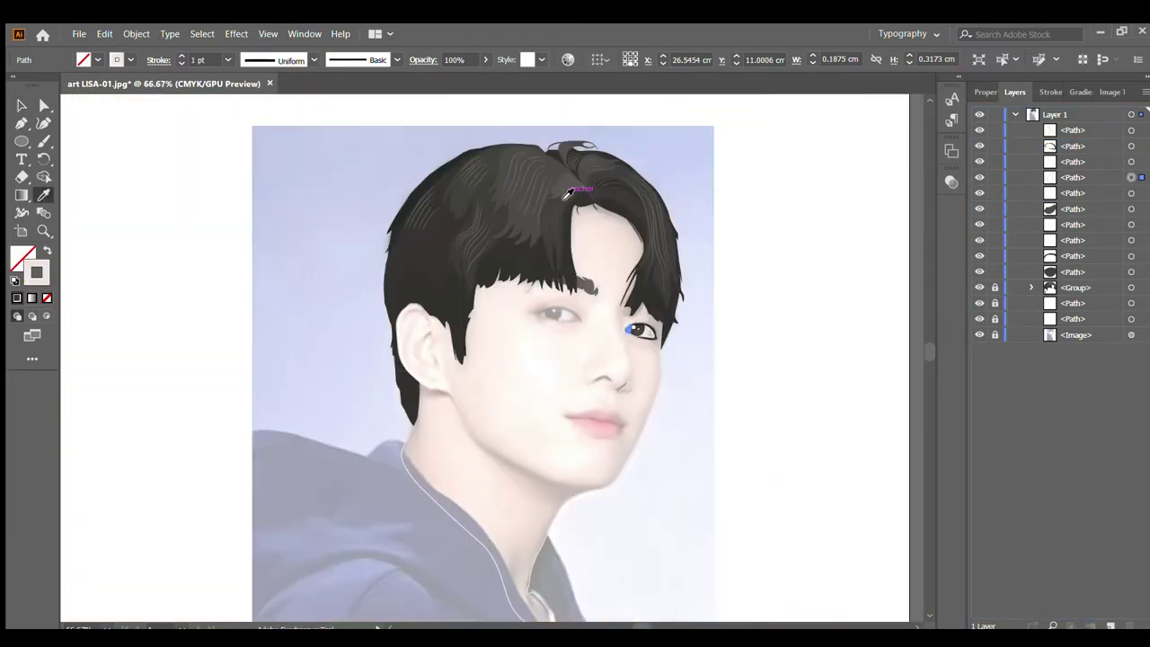
scroll(266, 264, up, 4)
scroll(758, 380, up, 3)
key(v)
click(758, 380)
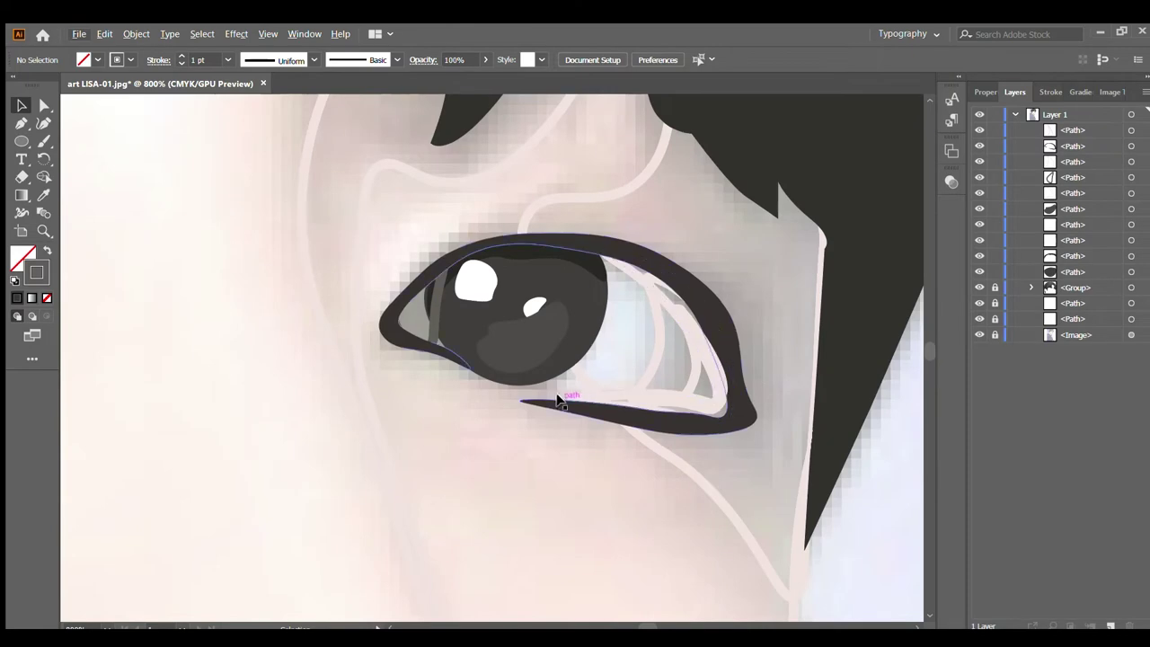
Step: Fill the inner eye-white outline path with white using the Eyedropper
click(560, 398)
scroll(560, 398, down, 3)
scroll(333, 296, up, 4)
key(i)
scroll(303, 309, down, 2)
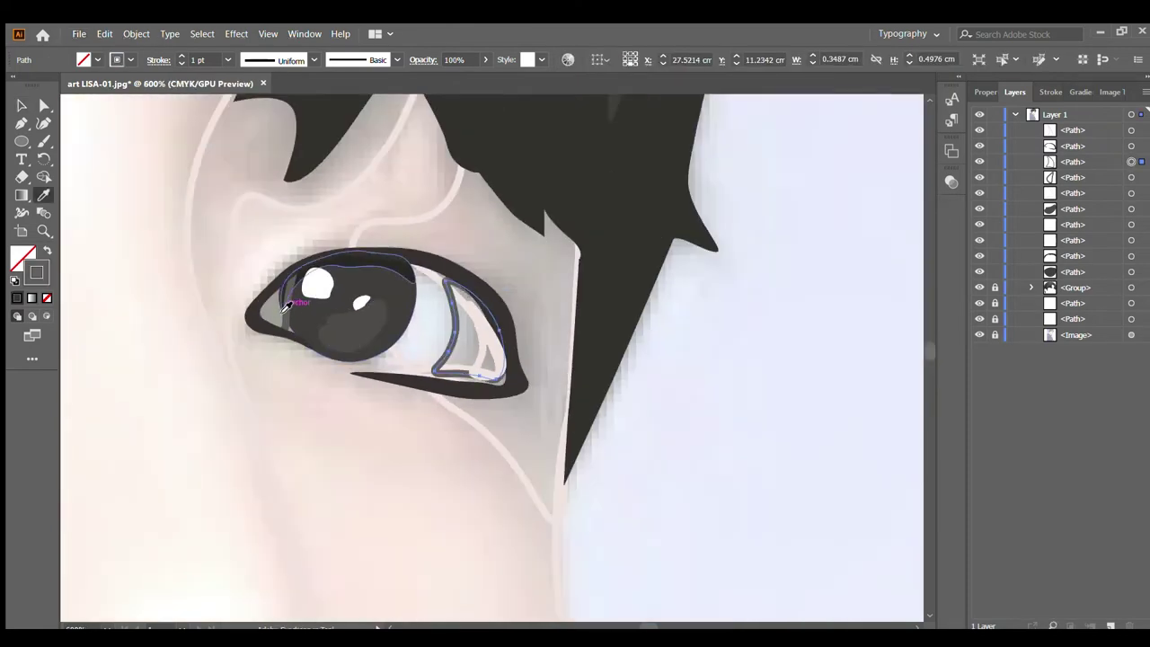
scroll(117, 308, down, 2)
click(458, 349)
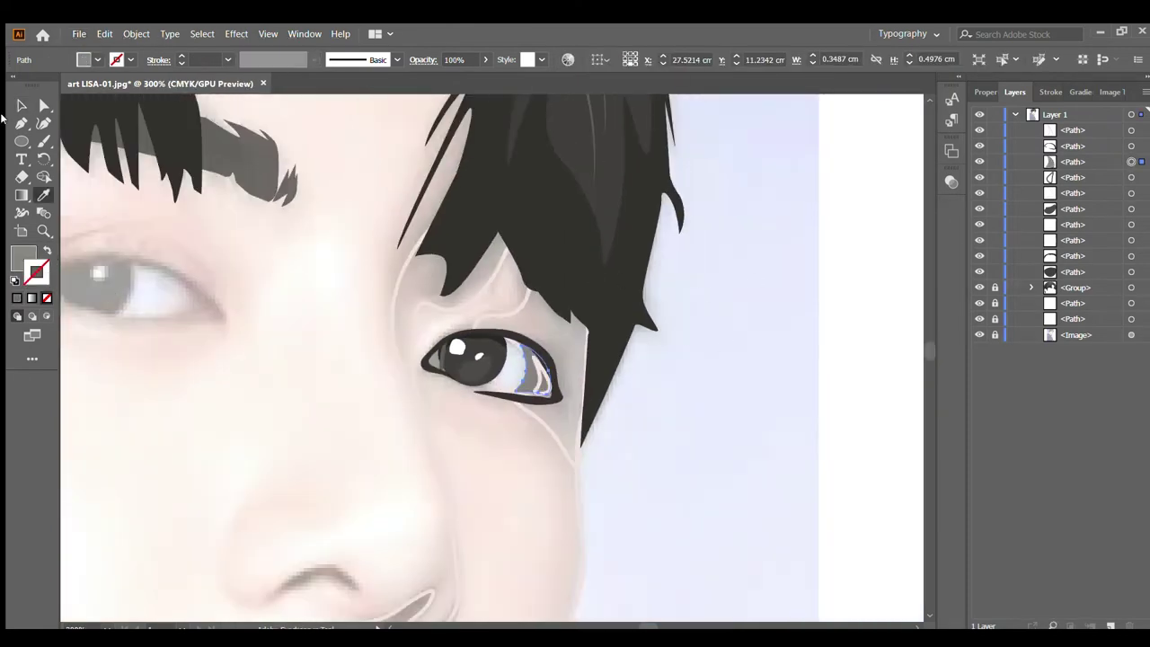
scroll(431, 355, up, 1)
key(v)
Step: Widen the inner eye-corner shape toward the iris and move it behind the eye outline
click(431, 354)
scroll(432, 354, up, 2)
drag(466, 345, 495, 340)
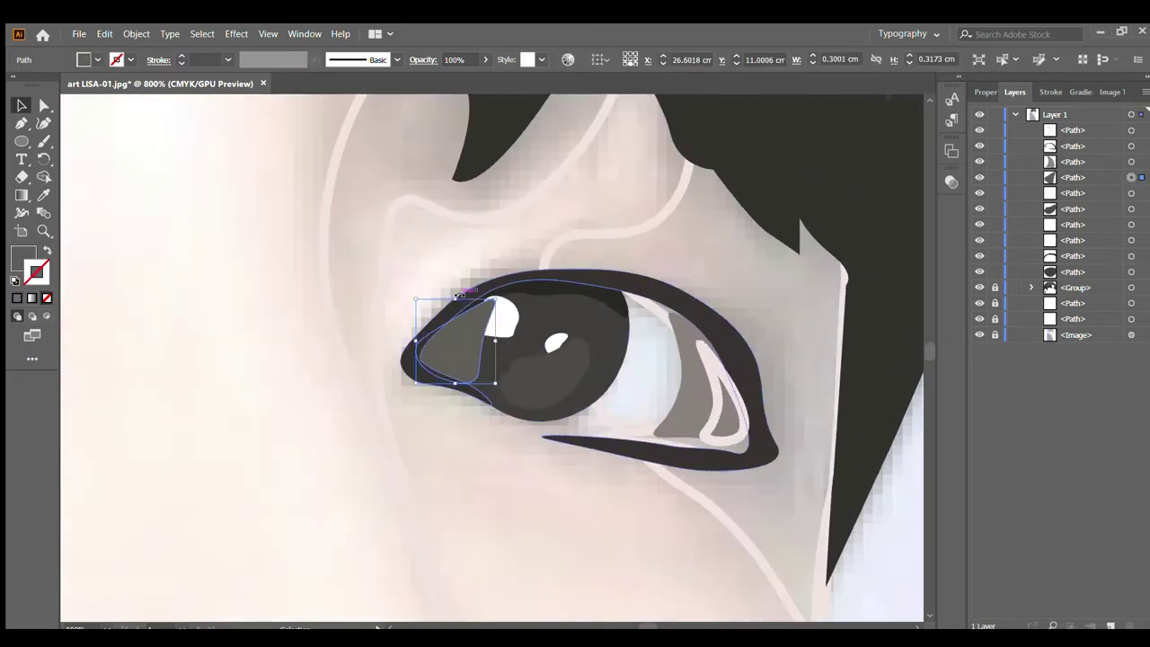
drag(1010, 232, 1010, 278)
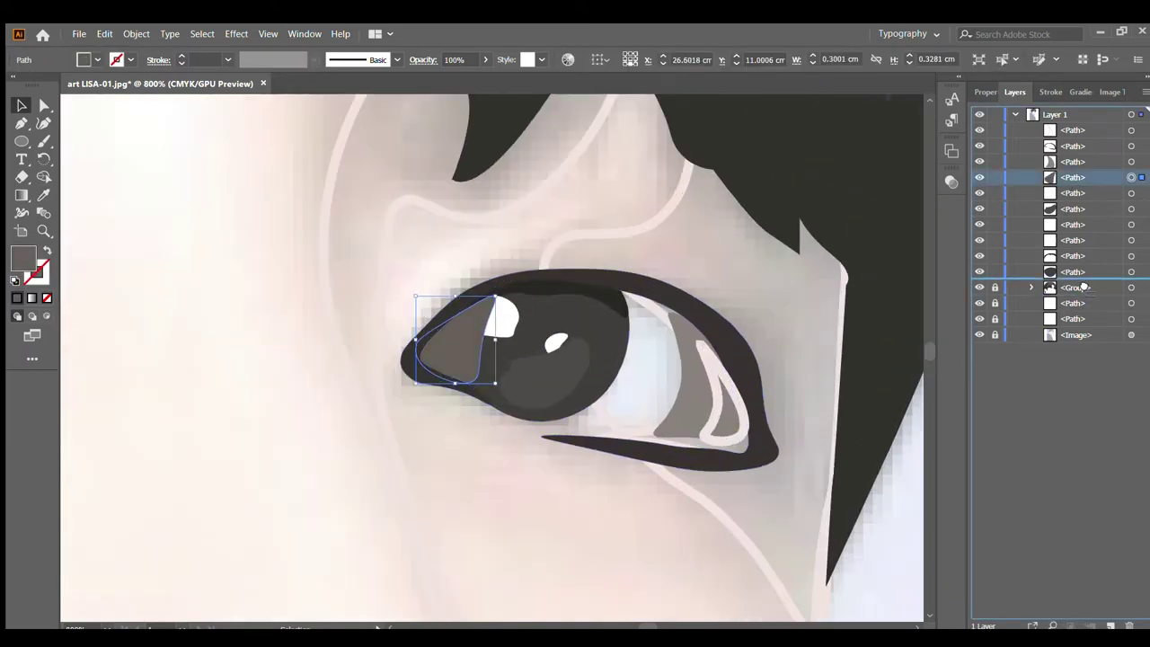
click(458, 398)
scroll(606, 270, up, 1)
Step: Fill the outer eye-corner shape with grey and stretch it along the lid
click(660, 314)
scroll(526, 382, down, 1)
key(i)
click(632, 390)
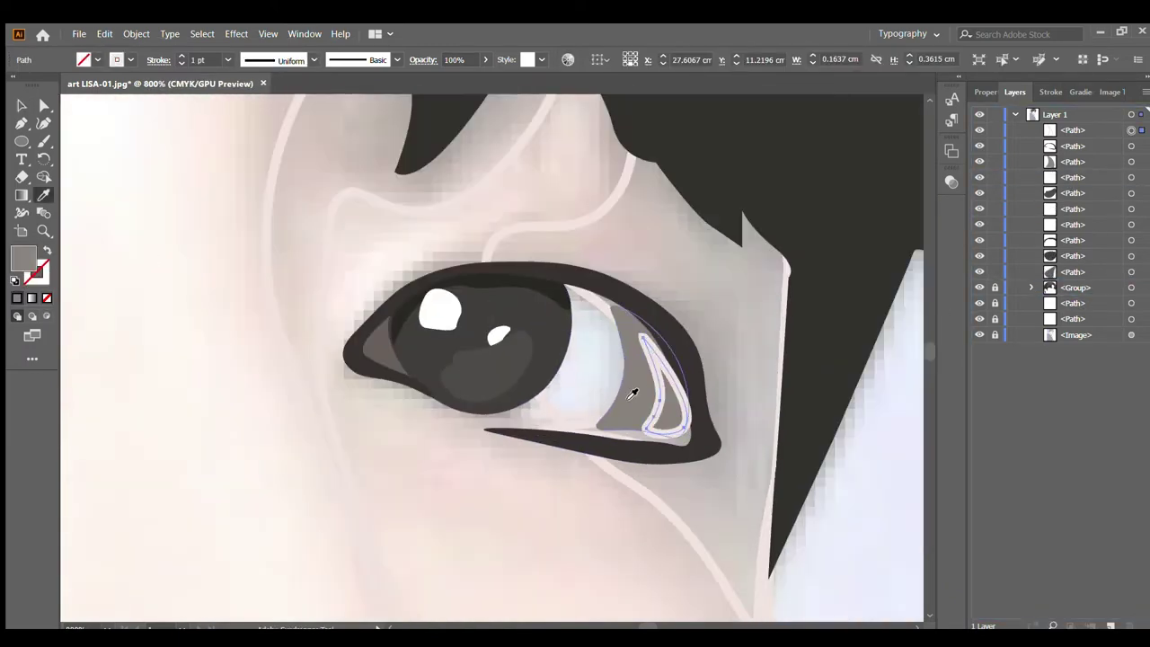
key(v)
drag(667, 334, 668, 320)
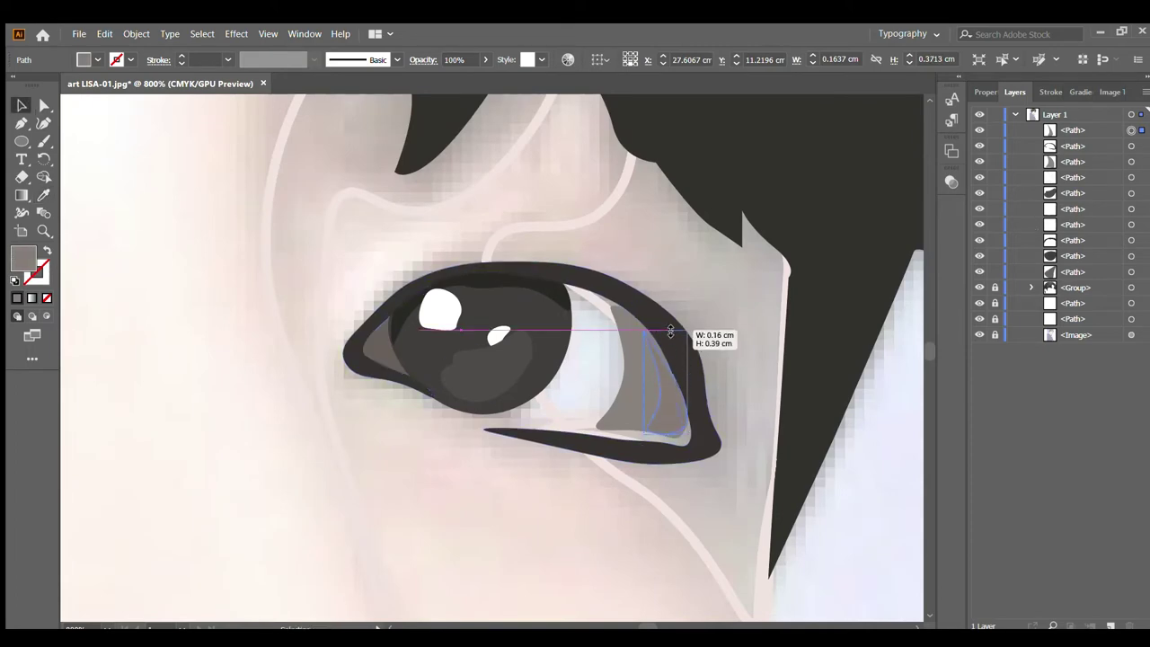
drag(671, 437, 671, 444)
click(629, 452)
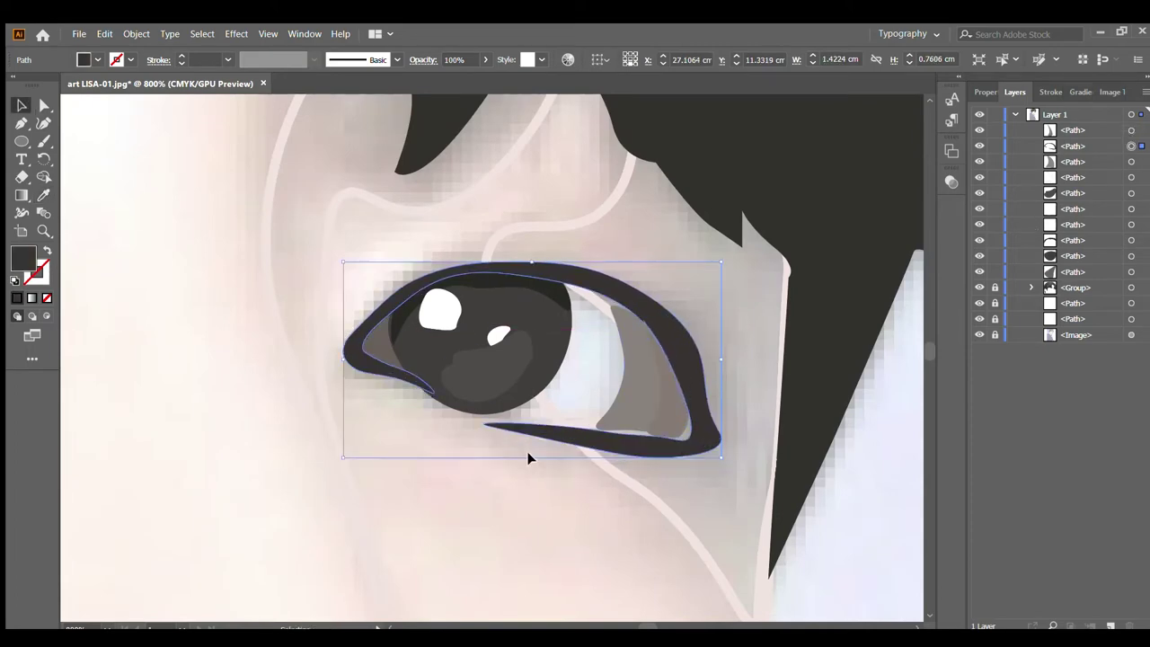
shift+click(629, 406)
shift+click(708, 391)
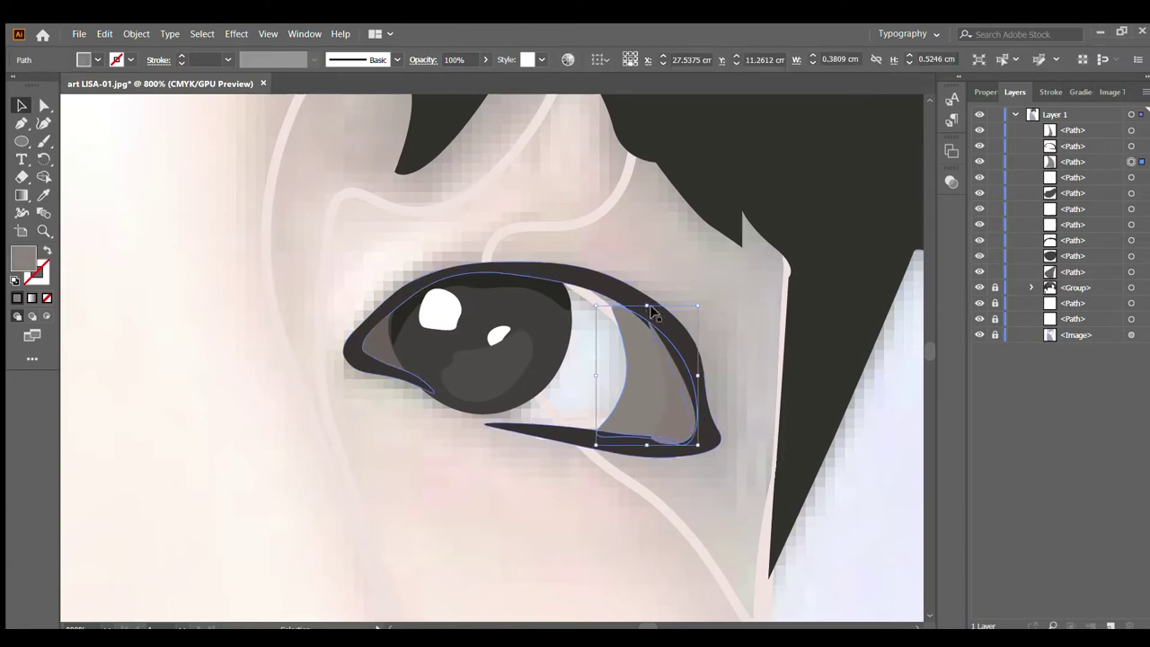
Step: Draw a light blue eye-white shape over the eye and send it behind the iris
click(662, 272)
key(b)
mouse_move(350, 341)
mouse_down()
mouse_move(647, 306)
mouse_move(629, 462)
mouse_move(442, 404)
mouse_move(349, 343)
mouse_up()
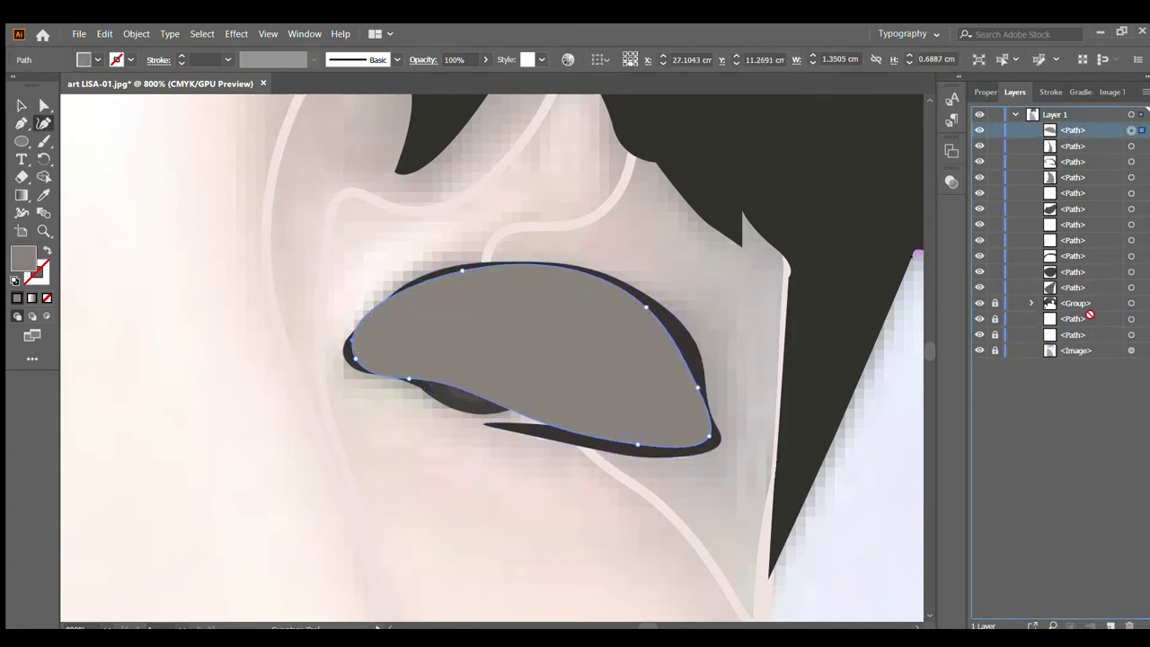
drag(1090, 315, 1084, 311)
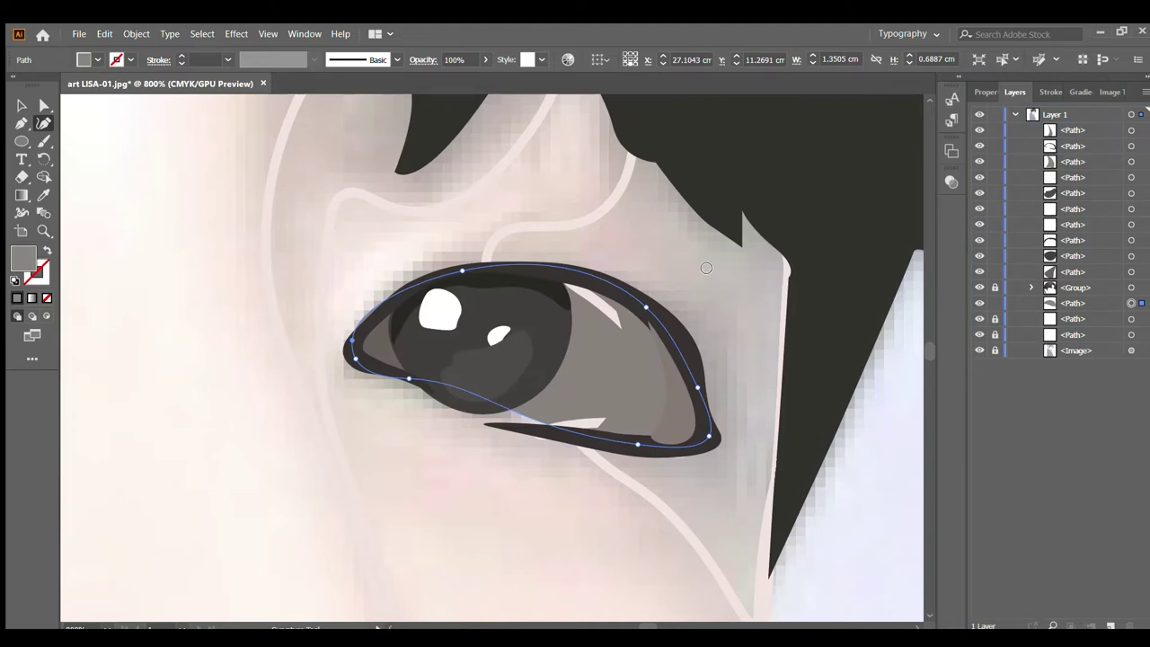
click(562, 353)
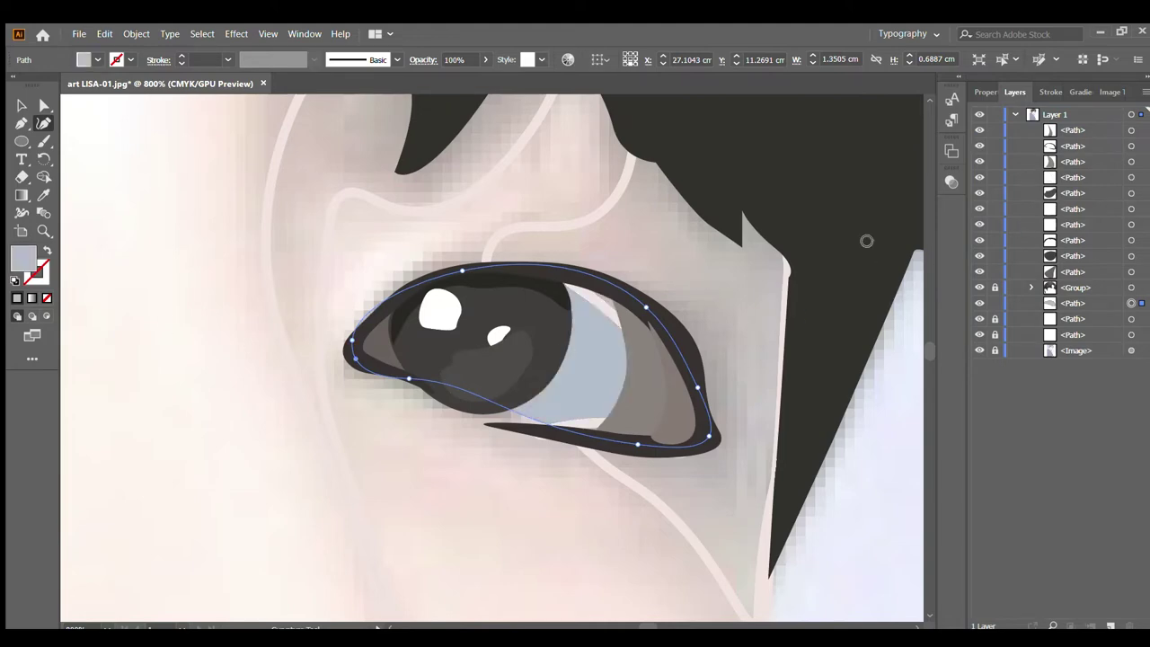
key(v)
key(ctrl+minus)
key(ctrl+minus)
key(ctrl+minus)
key(ctrl+shift+a)
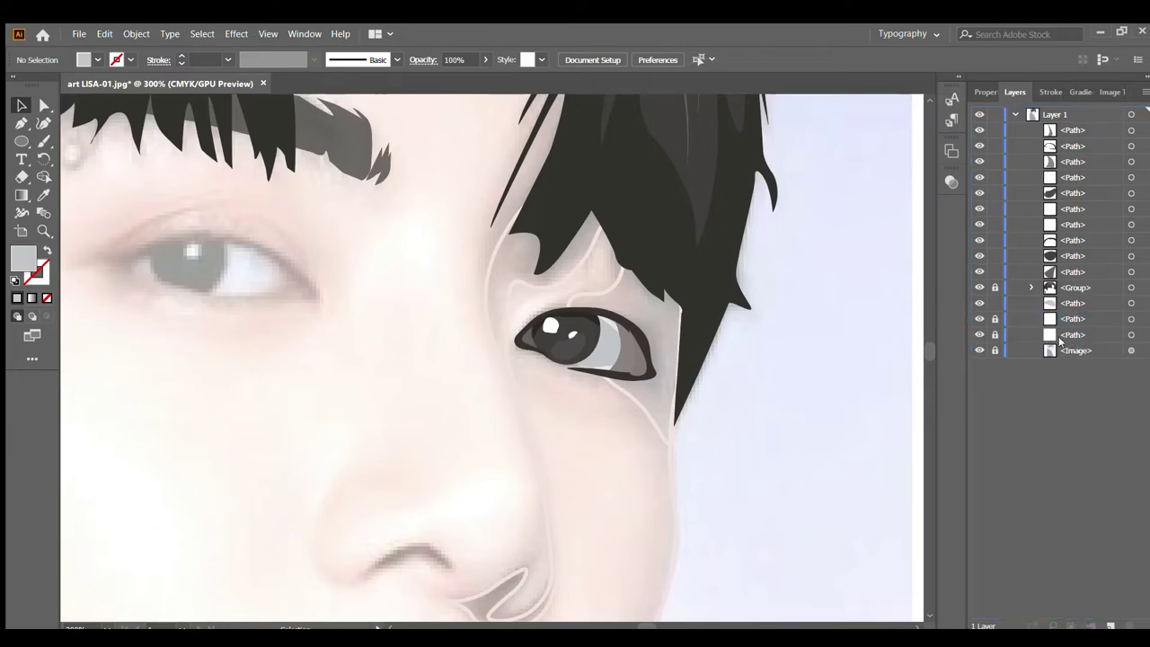
Step: Collapse the Layers panel and give the nose-side path the sampled skin-tone fill
click(1133, 88)
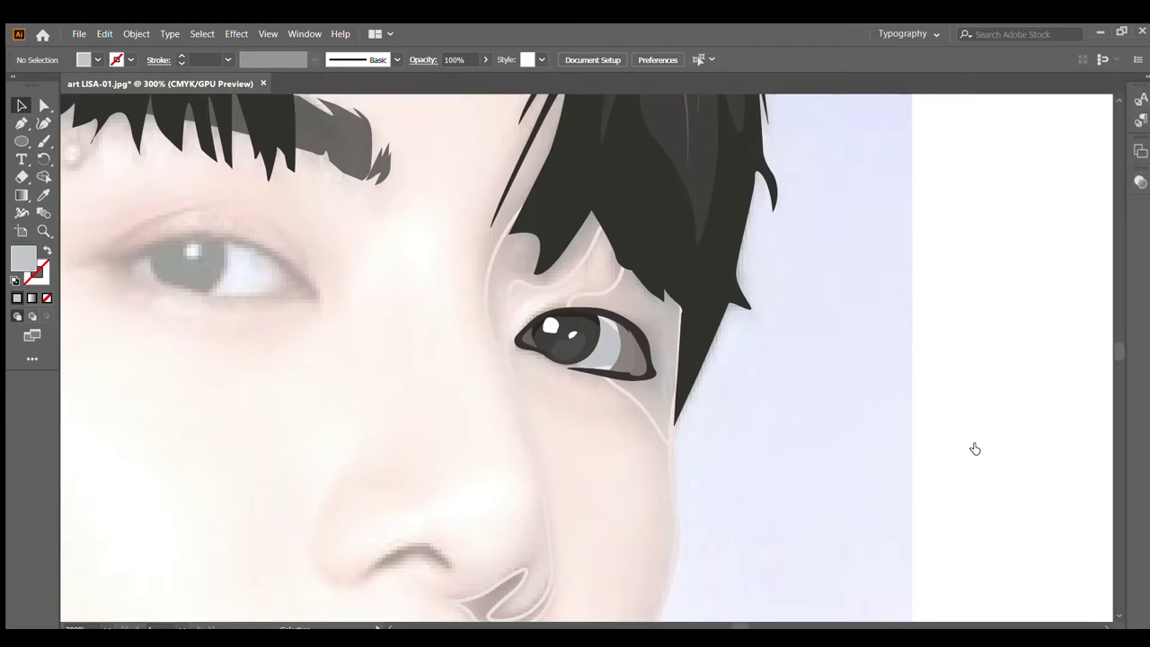
click(496, 364)
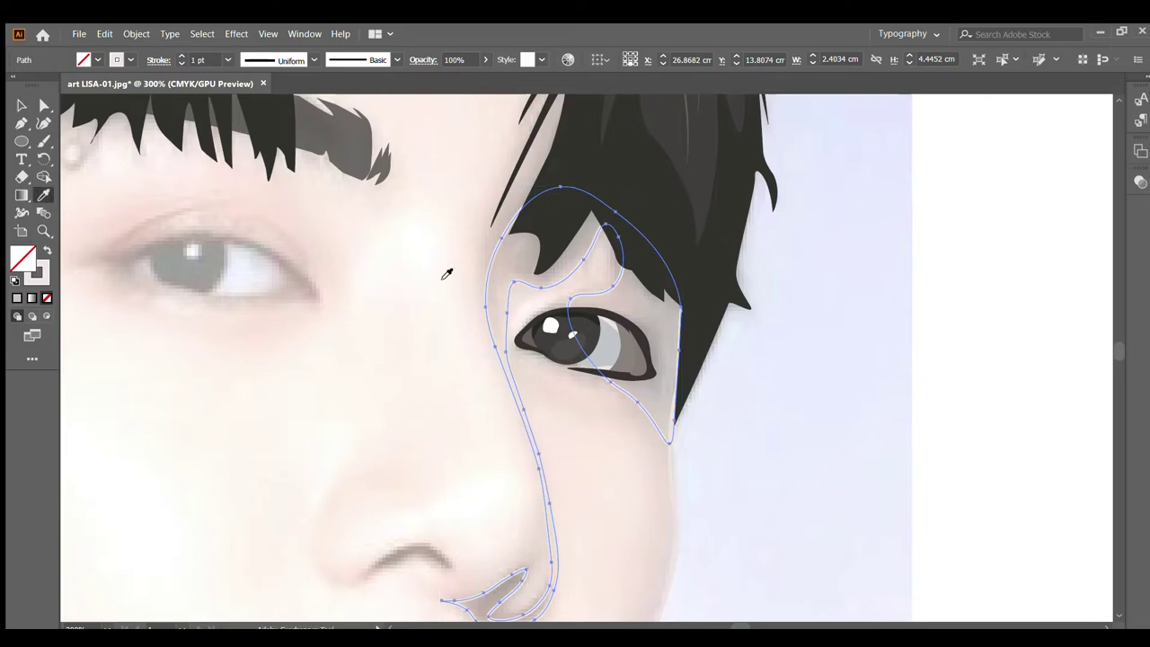
key(ctrl+minus)
key(ctrl+minus)
key(ctrl+minus)
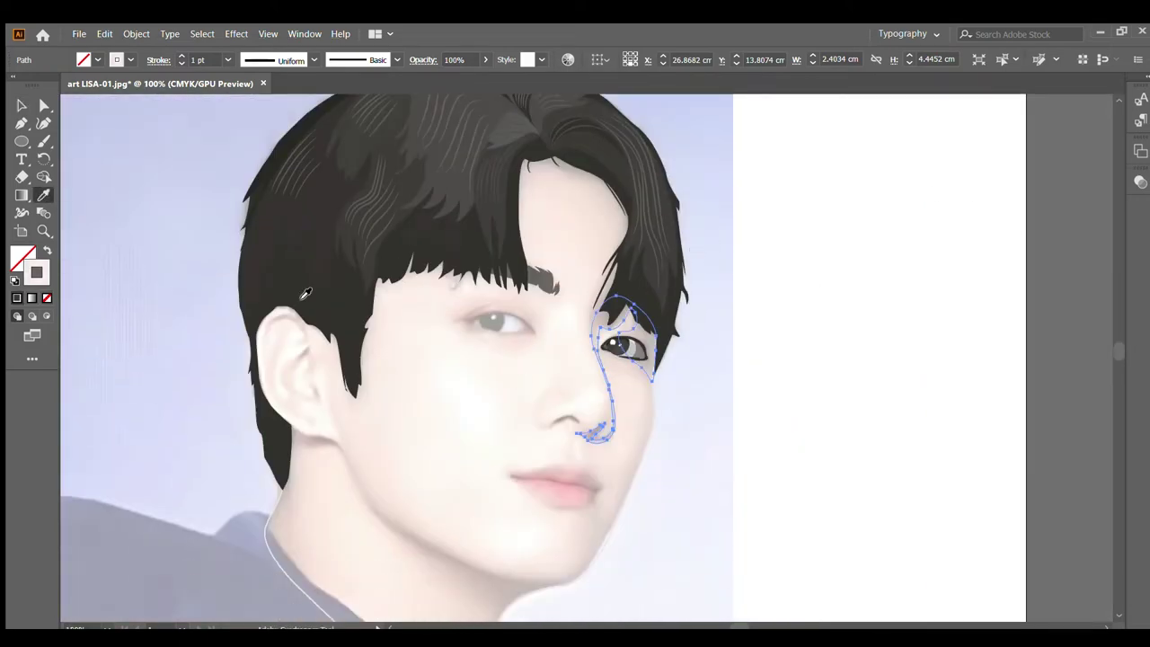
click(305, 294)
key(v)
key(ctrl+plus)
key(ctrl+plus)
key(ctrl+plus)
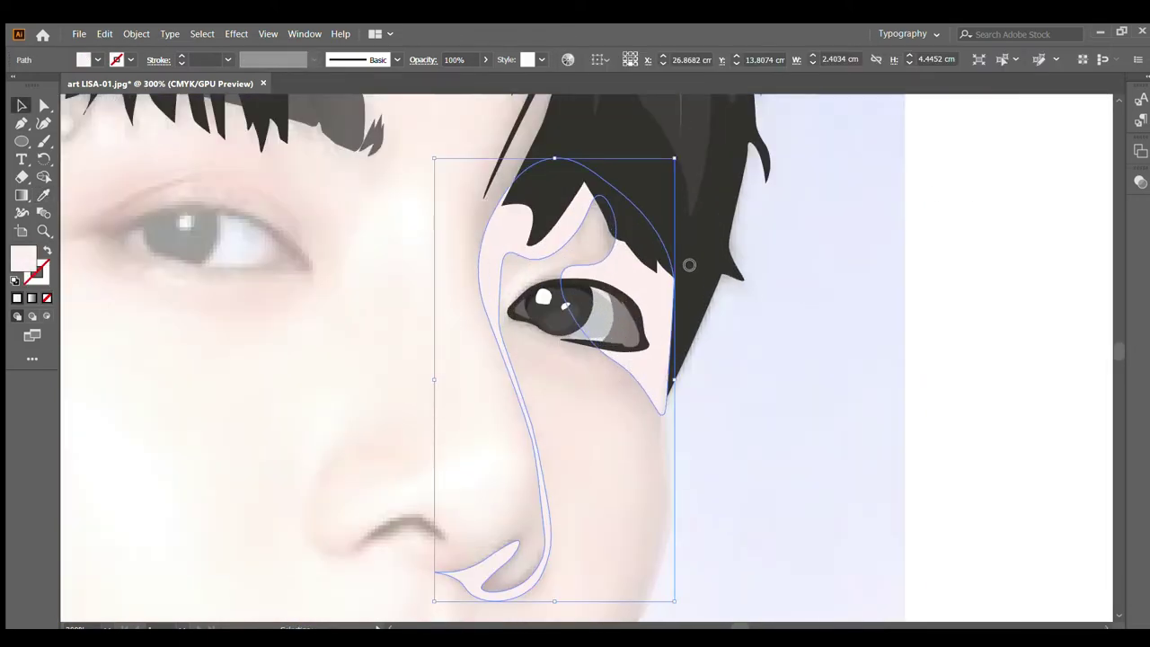
key(ctrl+minus)
key(ctrl+minus)
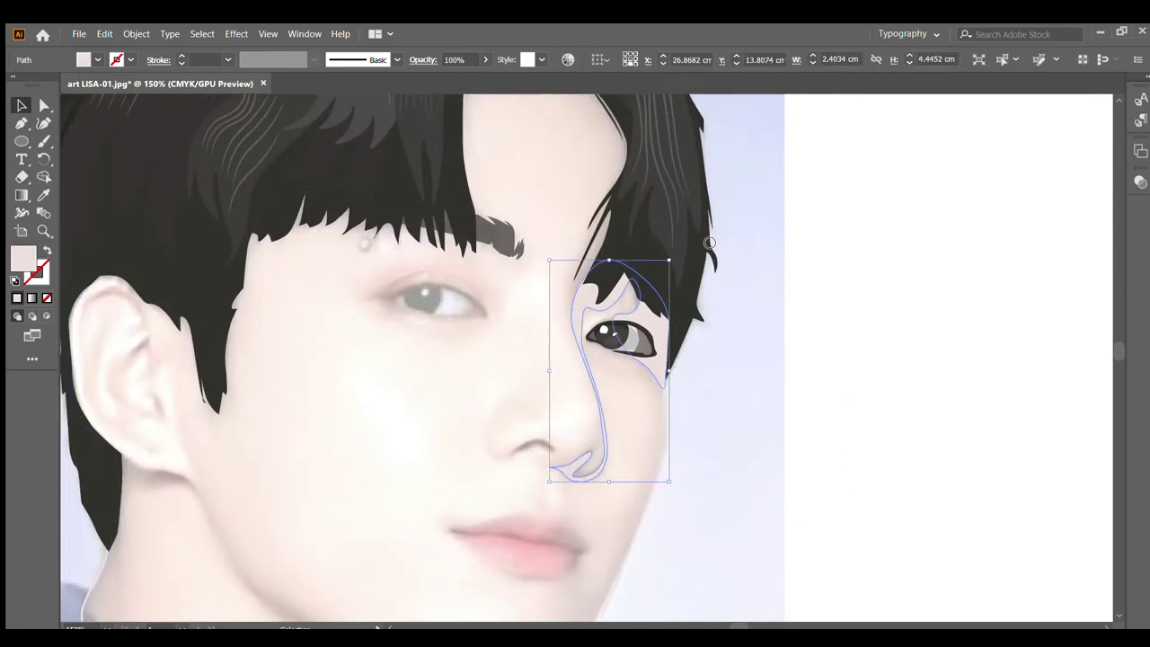
key(ctrl+shift+a)
key(p)
key(ctrl+minus)
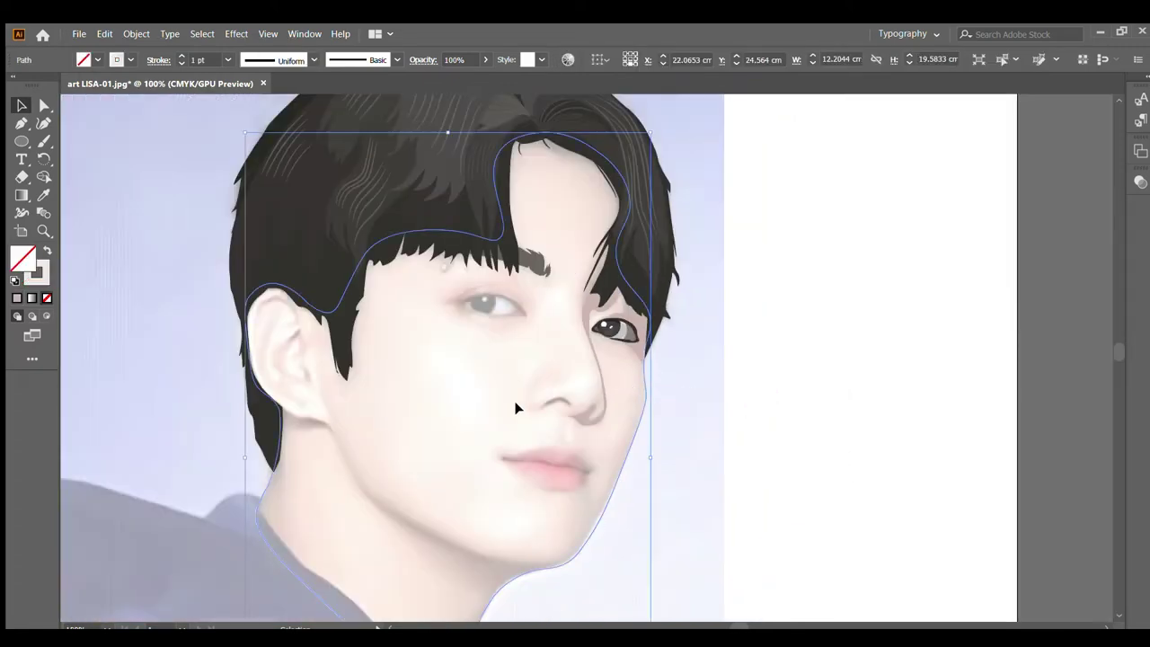
key(ctrl+plus)
key(ctrl+plus)
key(ctrl+plus)
Step: Close the first nostril shape and trace the curve over the second nostril
click(757, 399)
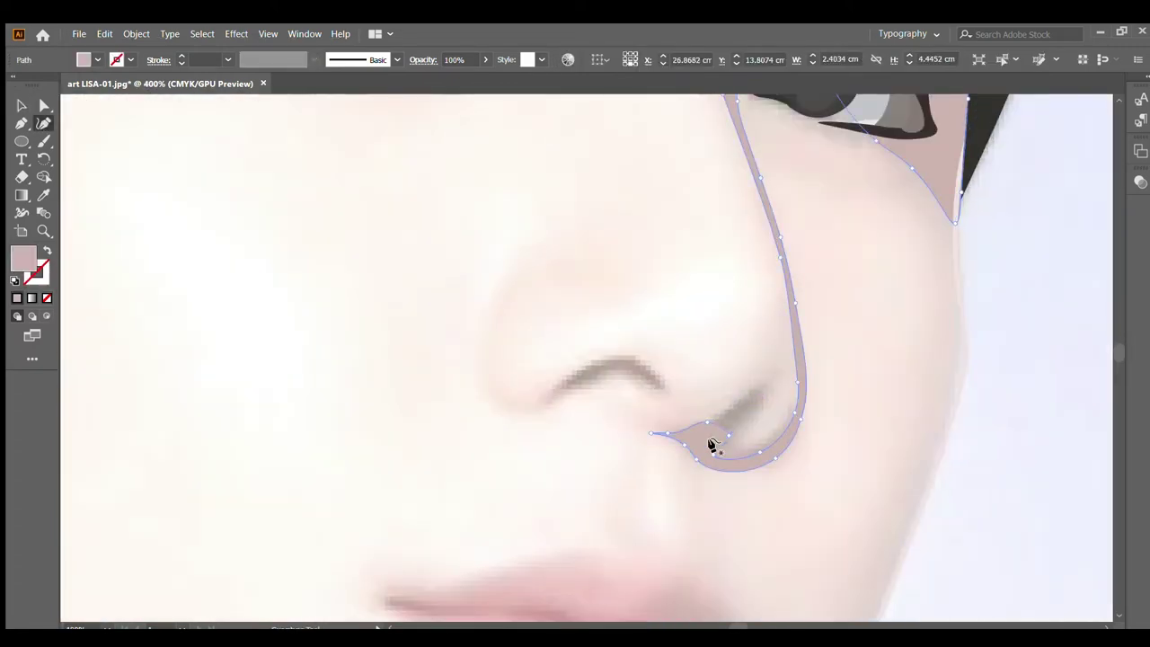
click(667, 387)
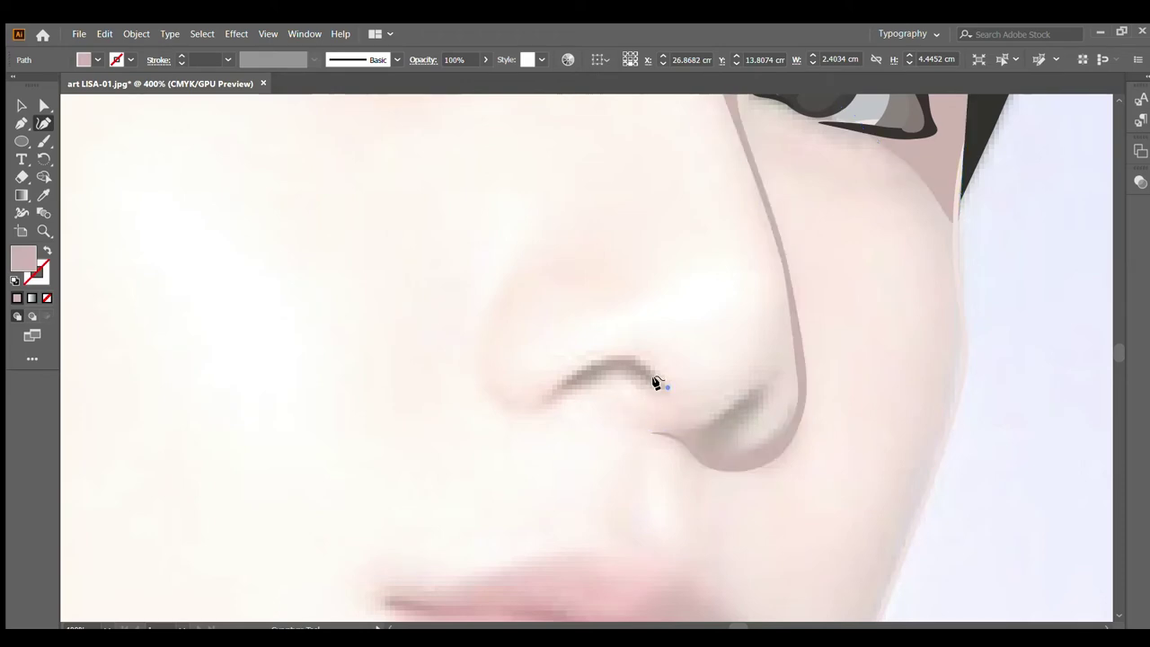
click(636, 363)
click(601, 358)
click(559, 385)
click(504, 407)
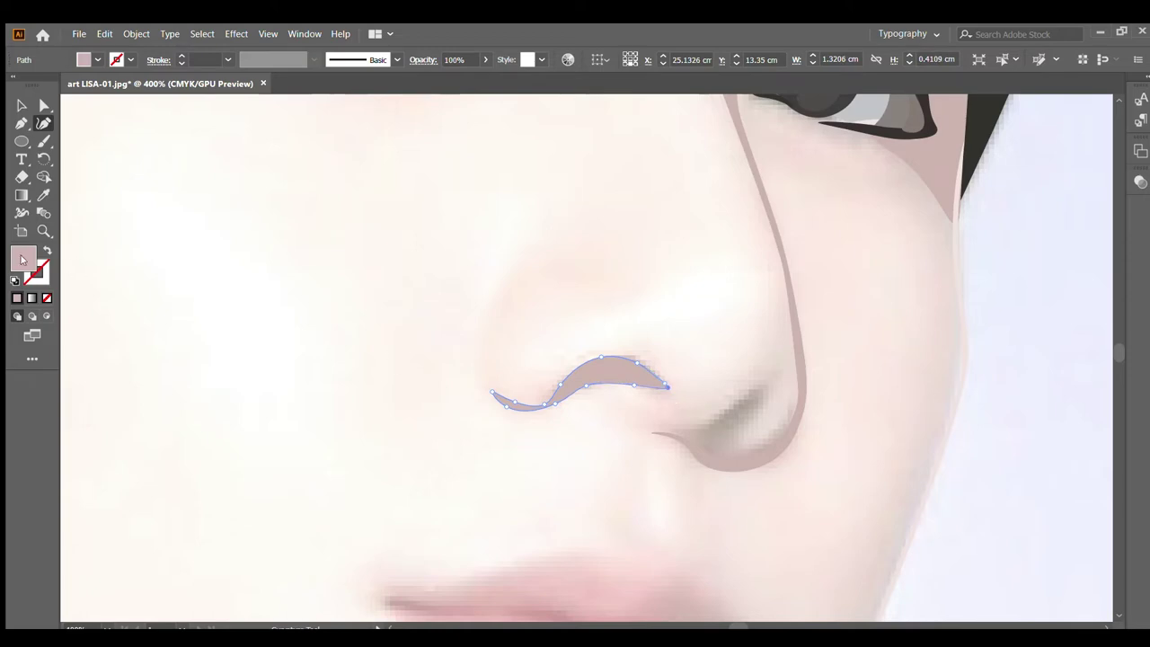
key(Escape)
scroll(770, 385, down, 2)
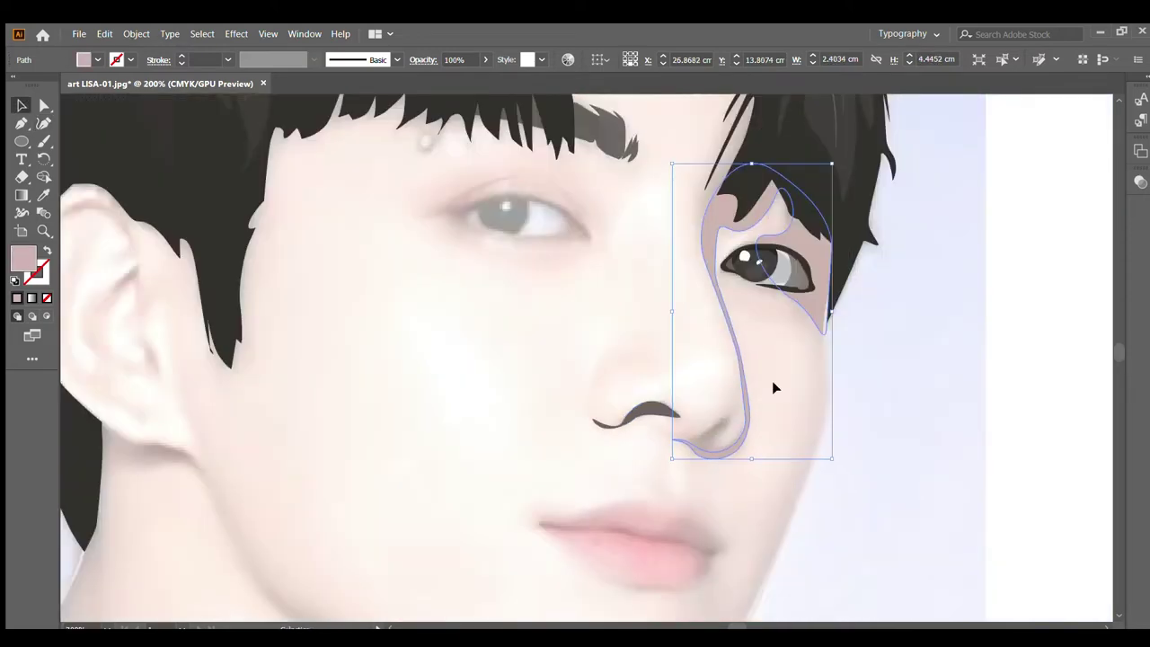
scroll(693, 440, up, 2)
Step: Trace a closed shadow shape inside the right nostril
click(656, 475)
click(624, 479)
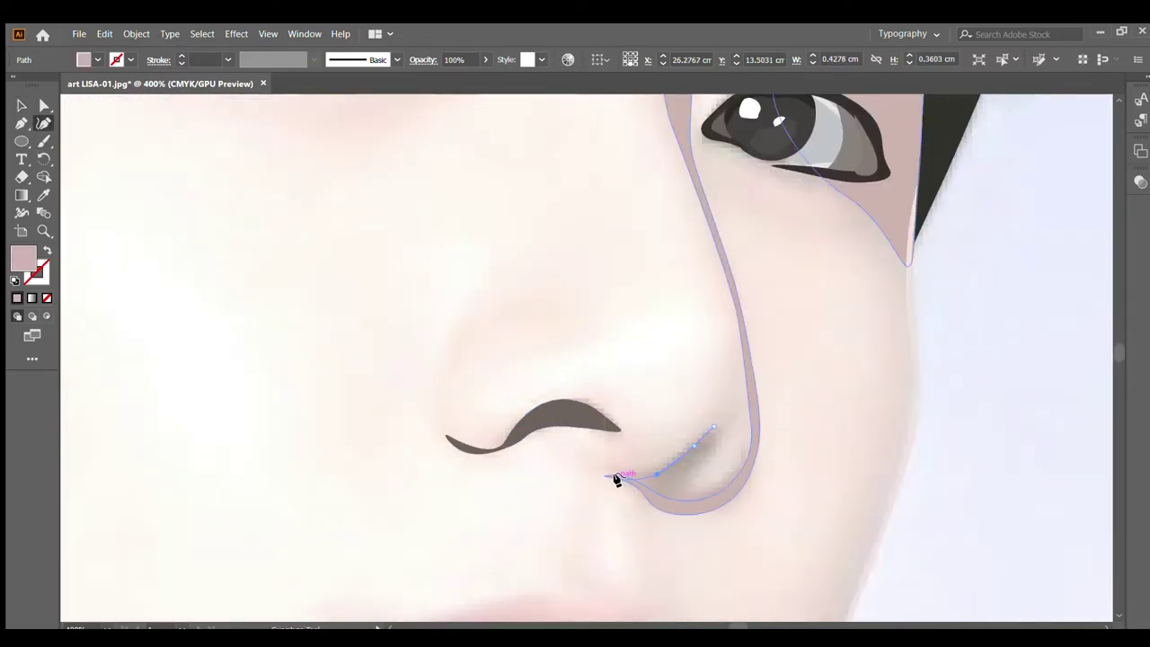
scroll(637, 480, up, 4)
click(668, 514)
scroll(837, 567, down, 1)
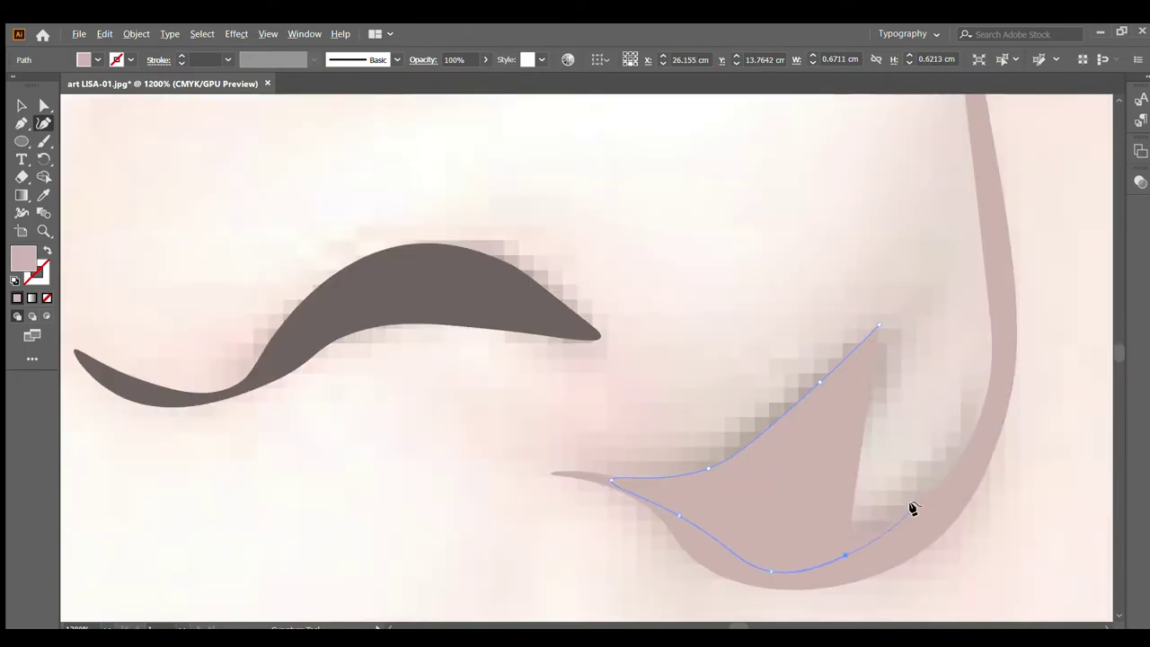
click(937, 497)
click(825, 554)
click(746, 544)
click(782, 503)
click(854, 436)
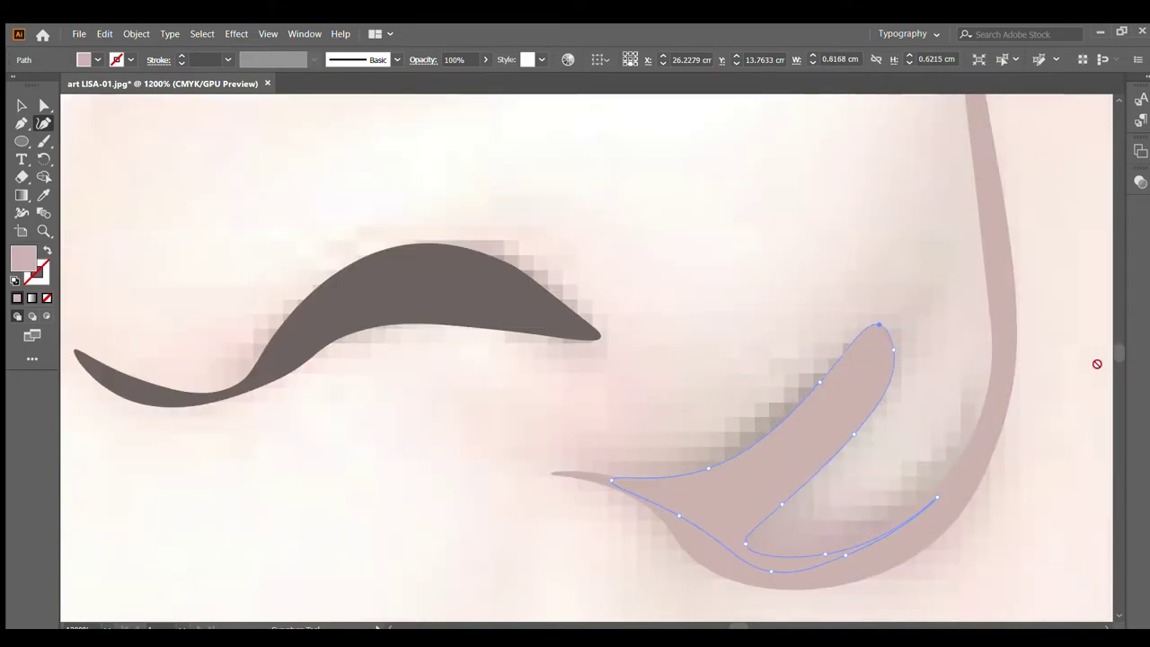
Step: Fill the nostril shadow with the dark sampled colour and extend the first nostril with a thin tail
click(43, 194)
click(450, 288)
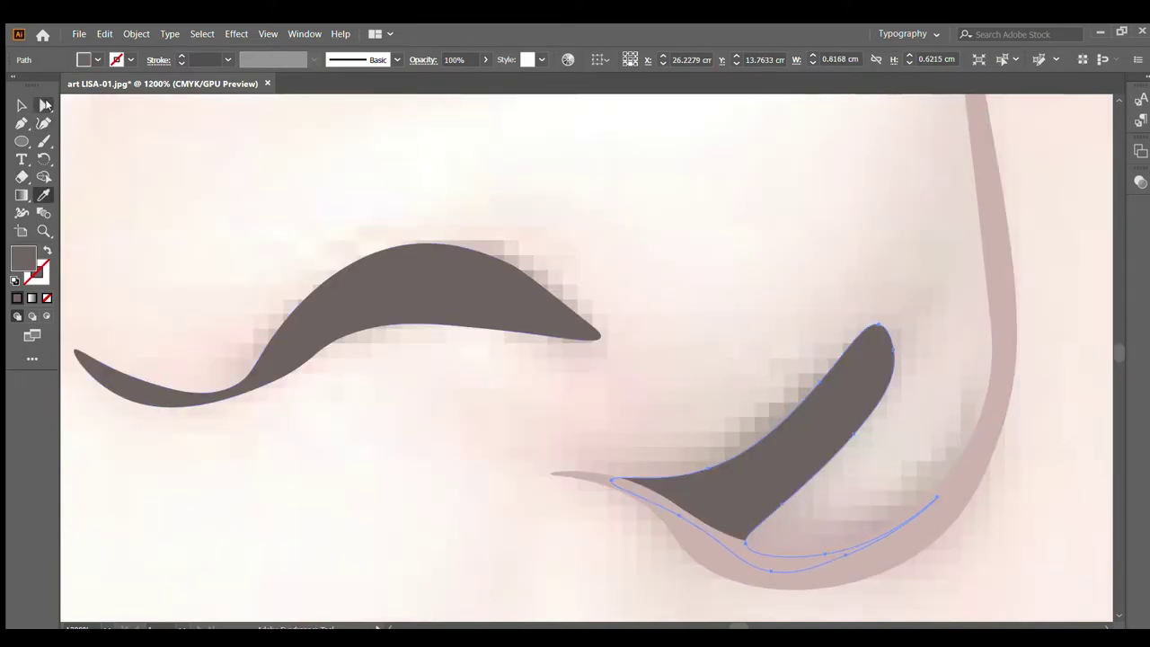
scroll(576, 360, down, 3)
scroll(572, 446, up, 3)
click(571, 446)
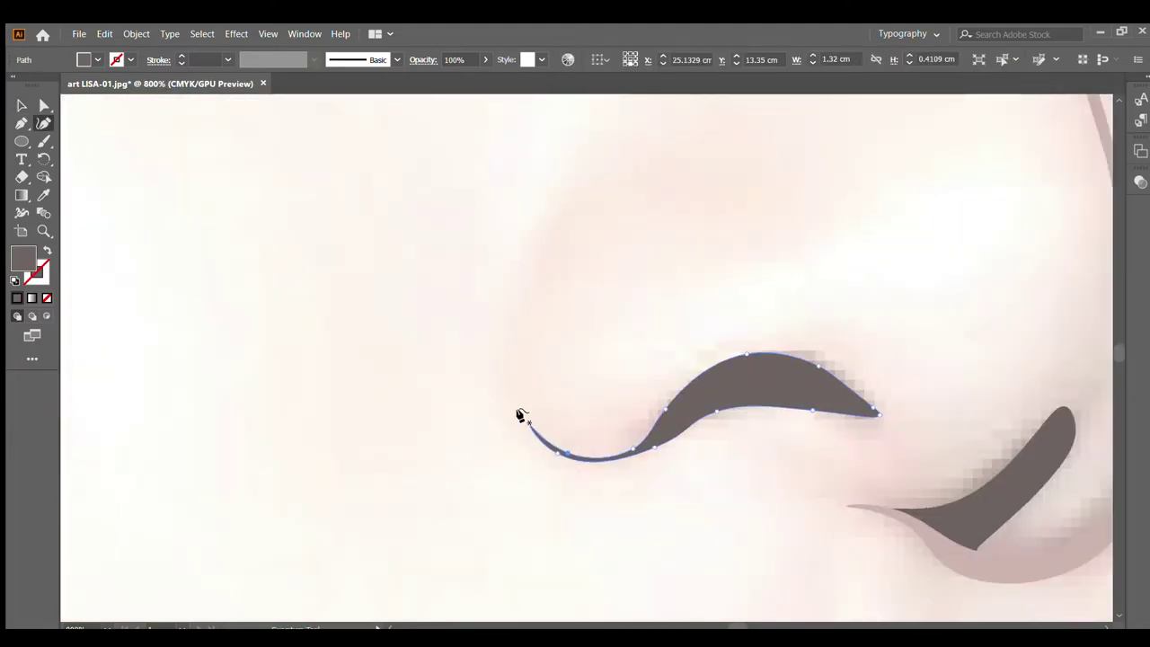
scroll(545, 231, down, 3)
scroll(497, 299, down, 2)
key(v)
scroll(497, 300, up, 2)
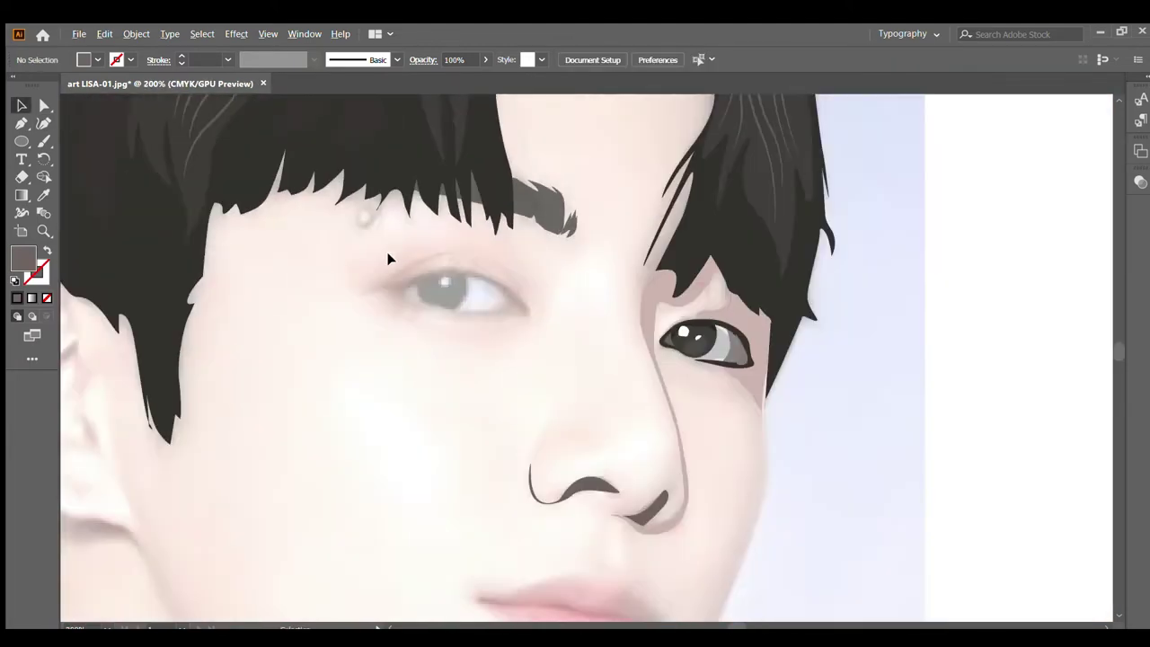
scroll(387, 257, up, 2)
Step: Curvature-draw the upper eyelid curve over the right-hand eye
click(43, 123)
click(563, 336)
click(652, 309)
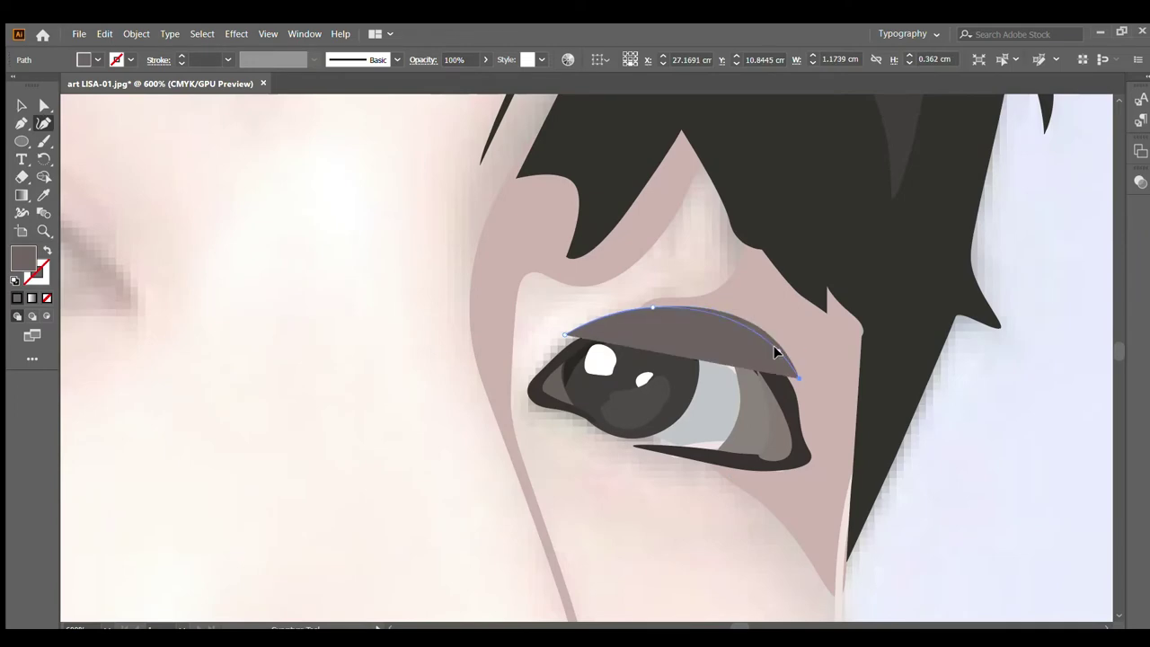
click(800, 379)
scroll(809, 377, down, 2)
key(v)
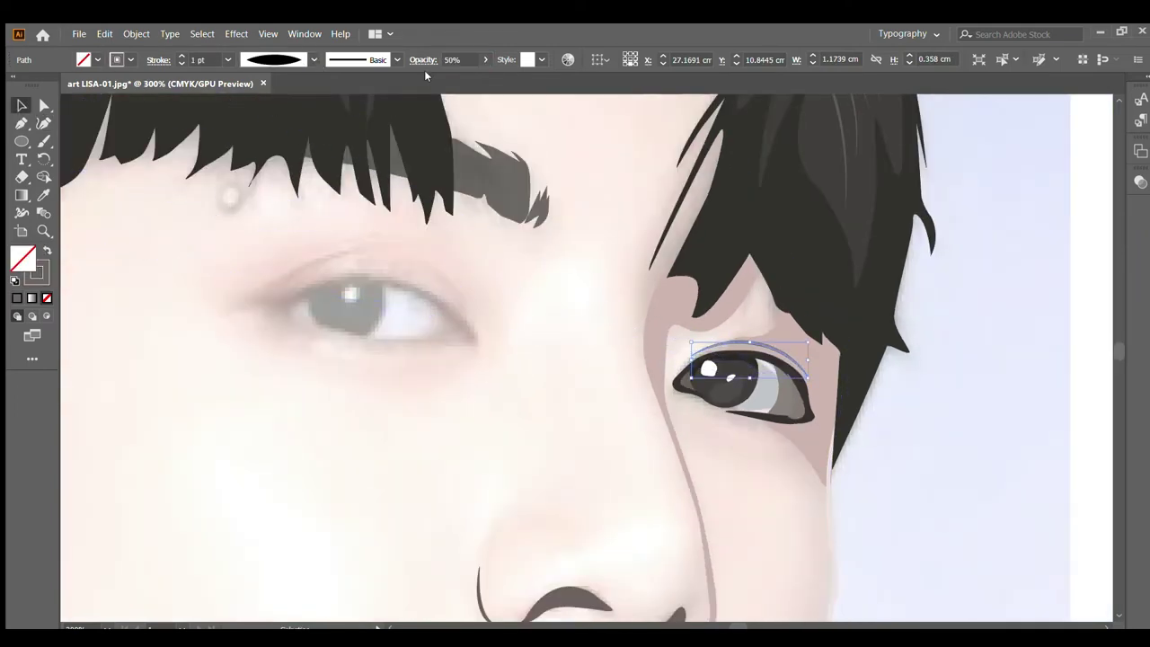
scroll(886, 468, down, 2)
scroll(552, 347, up, 3)
Step: Draw the crease above the left-hand eye with a tapered width profile at 50% opacity
click(43, 123)
click(333, 357)
click(521, 267)
click(751, 374)
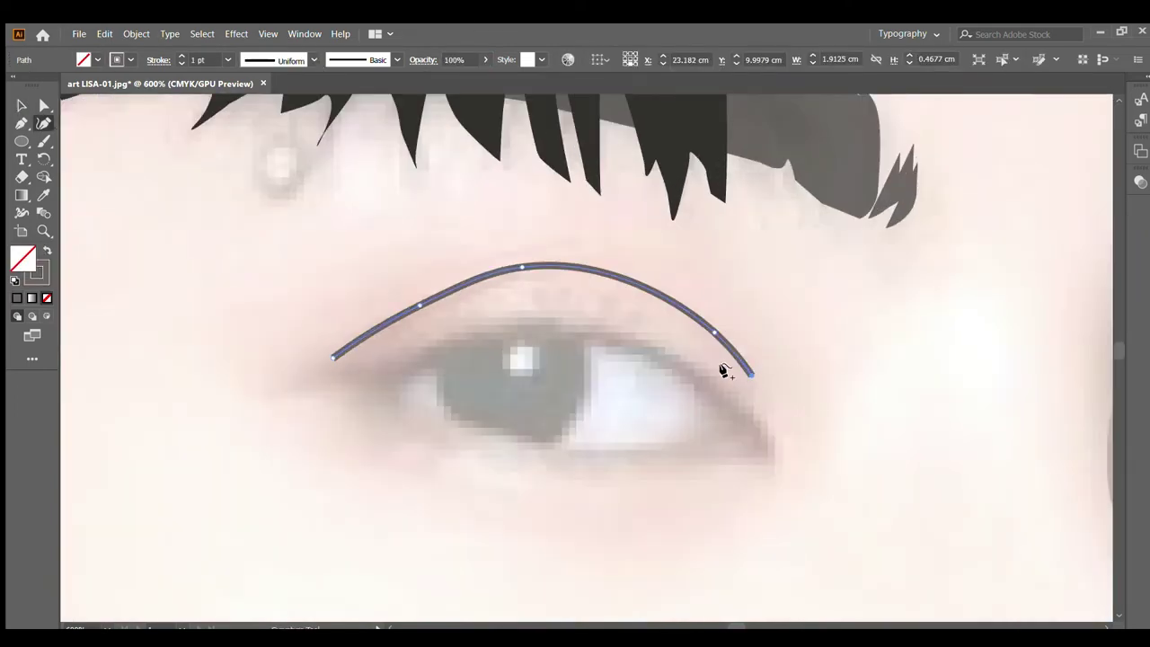
click(314, 59)
click(274, 81)
key(v)
click(436, 60)
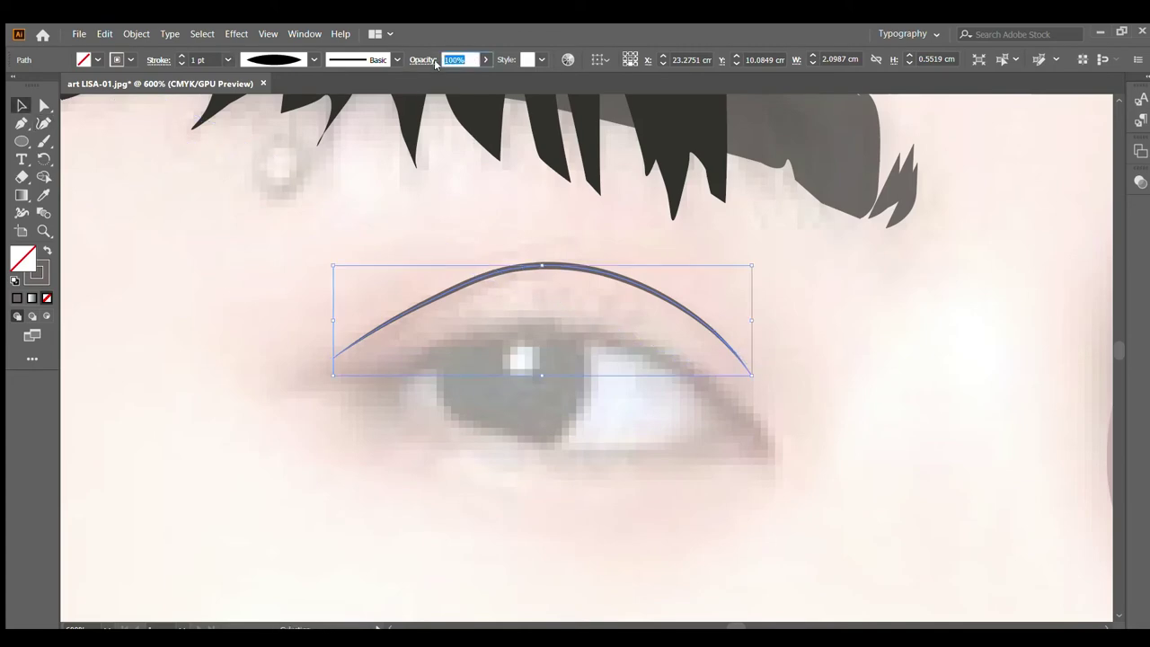
text(50)
key(Return)
Step: Begin tracing the eye outline from the outer corner along the upper lid
click(43, 123)
click(798, 469)
click(775, 422)
click(739, 397)
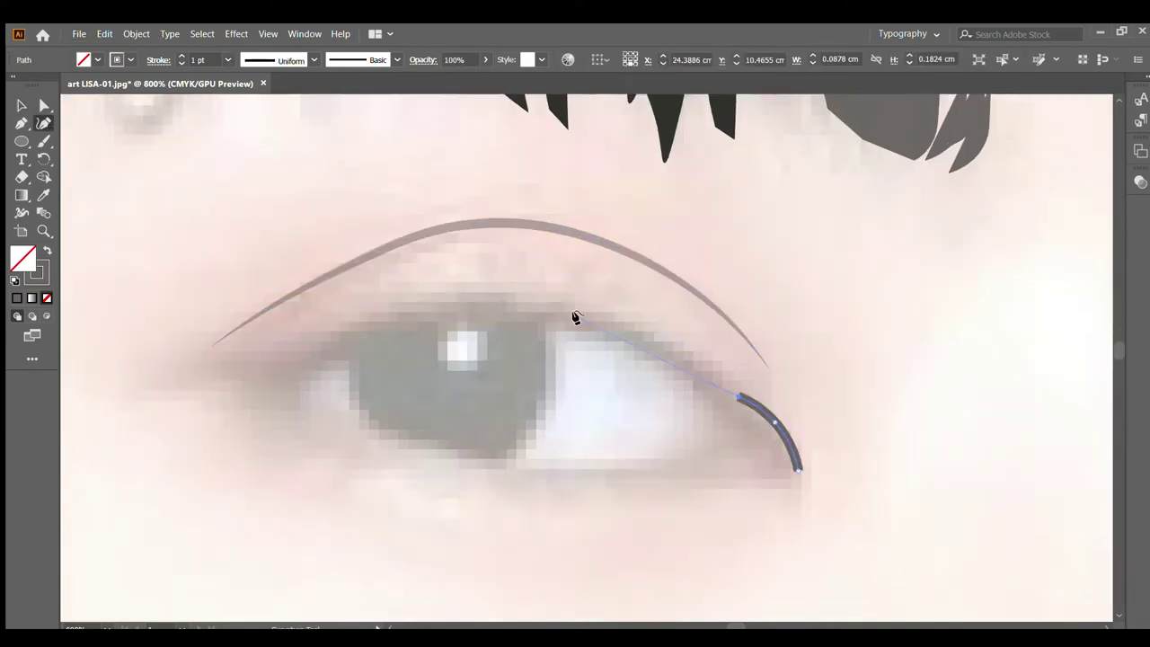
click(616, 314)
click(362, 318)
click(270, 389)
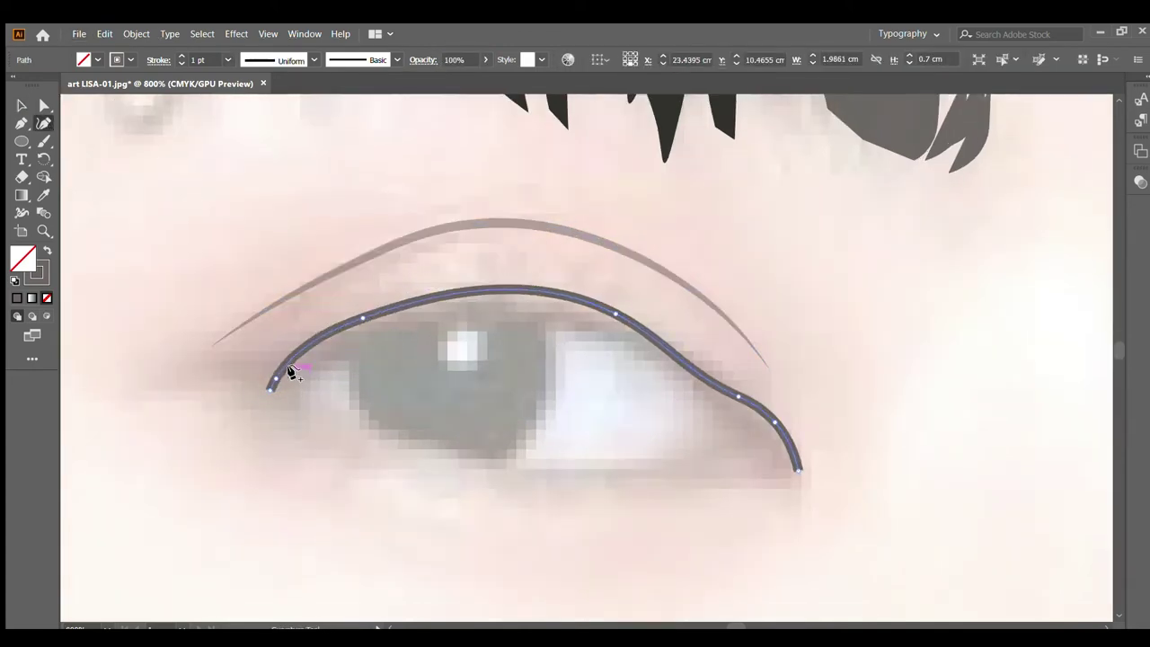
key(Escape)
Step: Retrace the outline around both lids and close it at its starting point
click(311, 351)
click(520, 294)
click(706, 376)
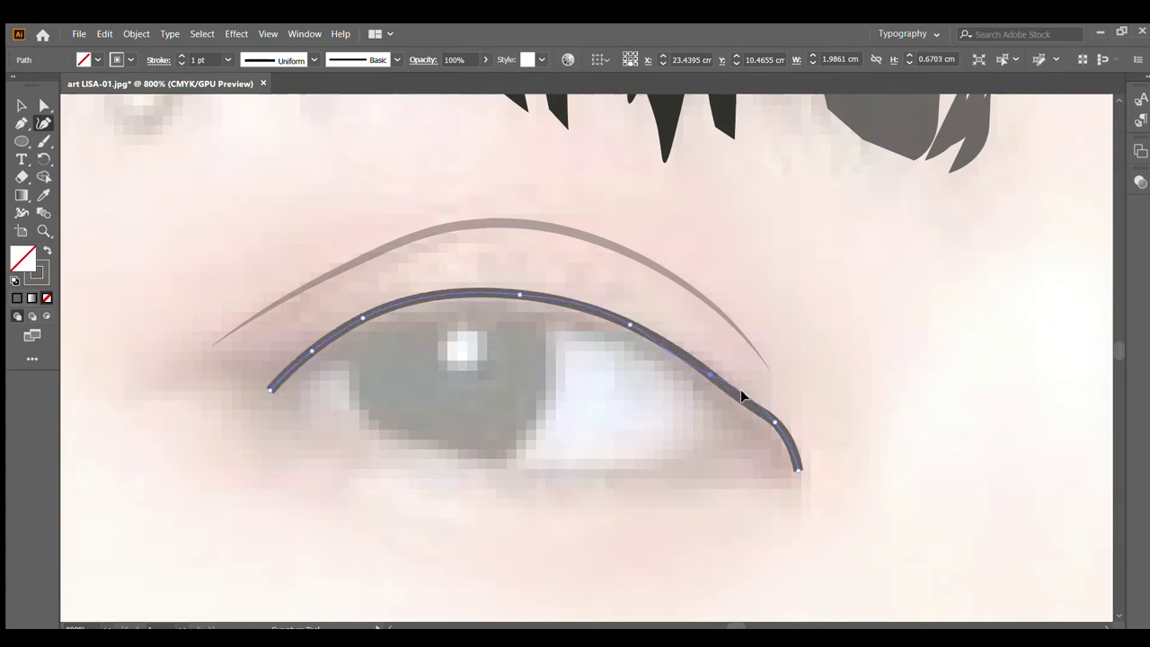
click(773, 422)
click(271, 388)
click(388, 461)
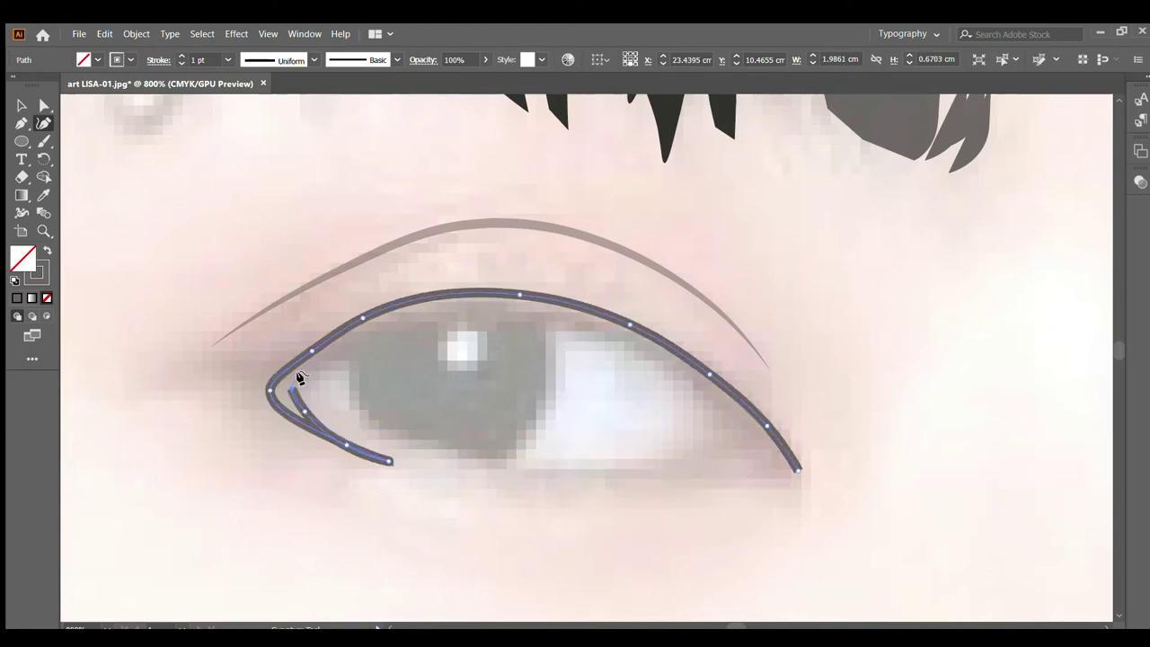
click(501, 311)
click(655, 355)
click(768, 461)
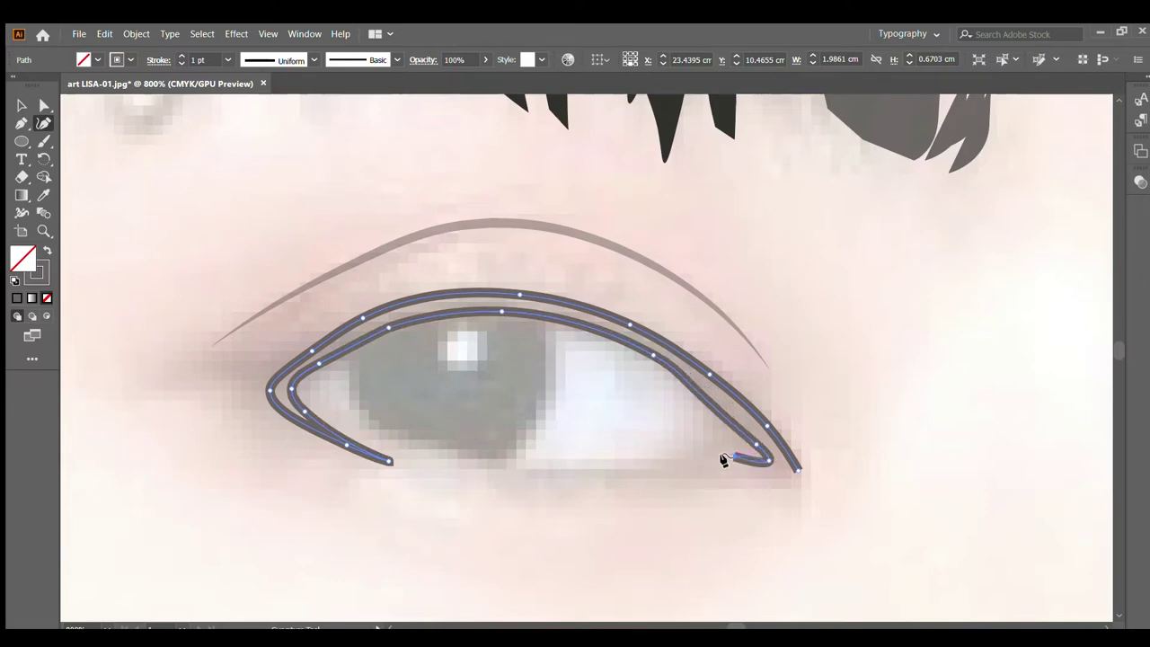
click(796, 472)
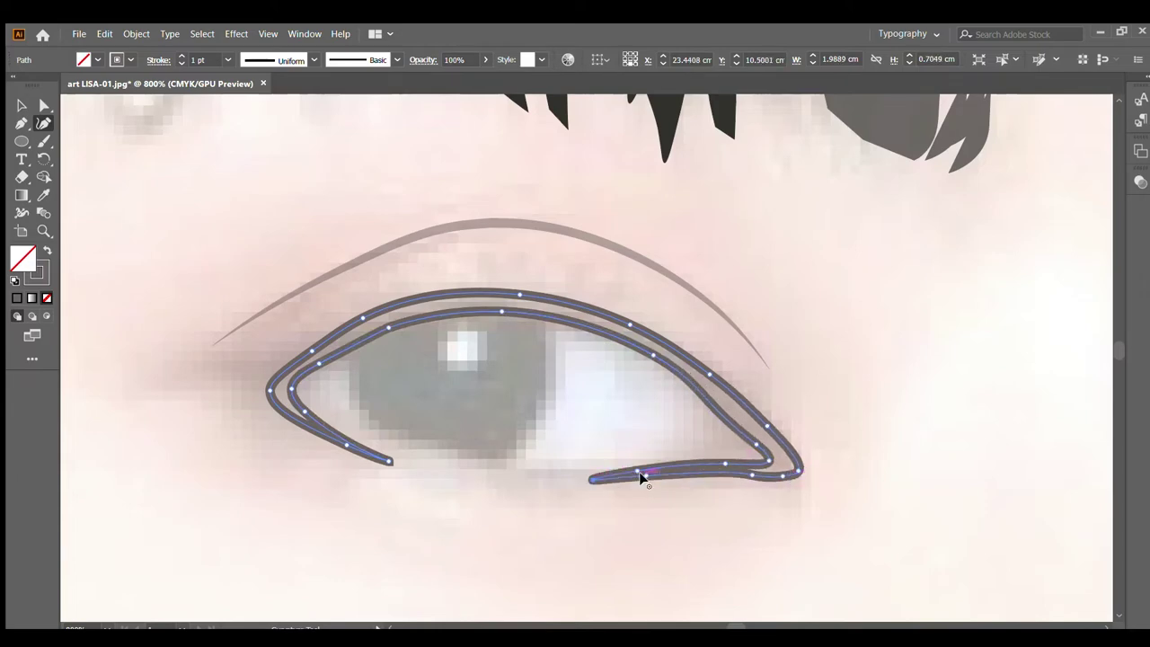
Step: Fill the eye outline solid dark with no stroke, then zoom back onto the eye
key(ctrl+minus)
key(ctrl+minus)
key(ctrl+minus)
key(shift+x)
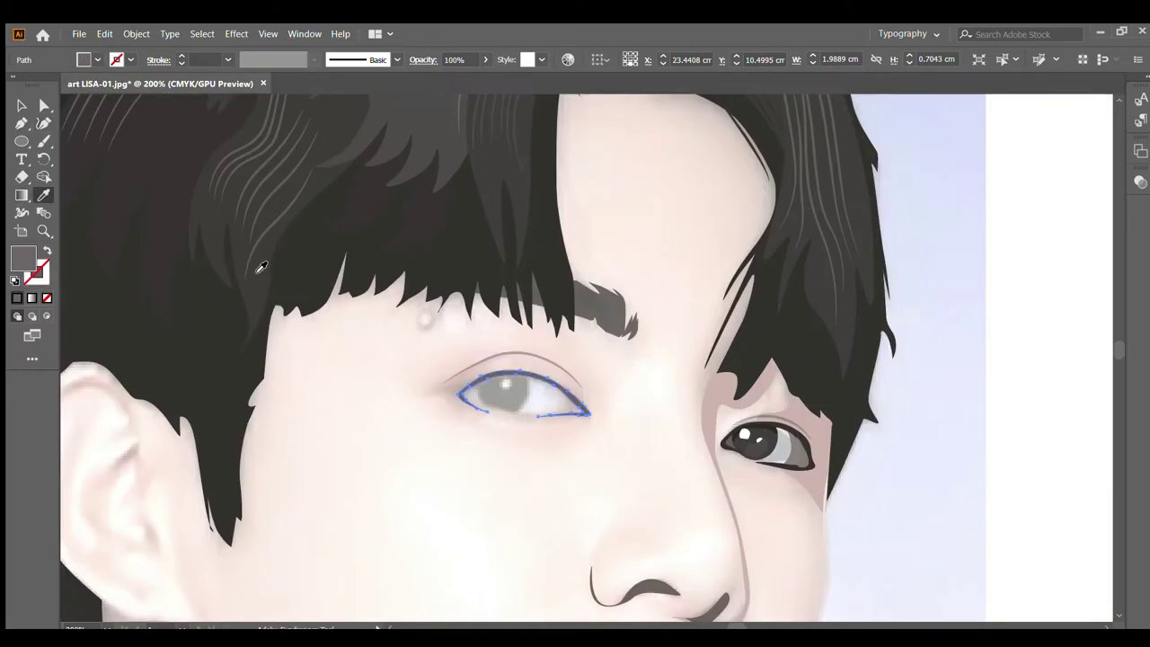
key(v)
key(ctrl+shift+a)
key(ctrl+plus)
key(ctrl+plus)
key(ctrl+plus)
Step: Draw a closed curved iris shape over the left eye and swap its fill and stroke
key(shift+grave)
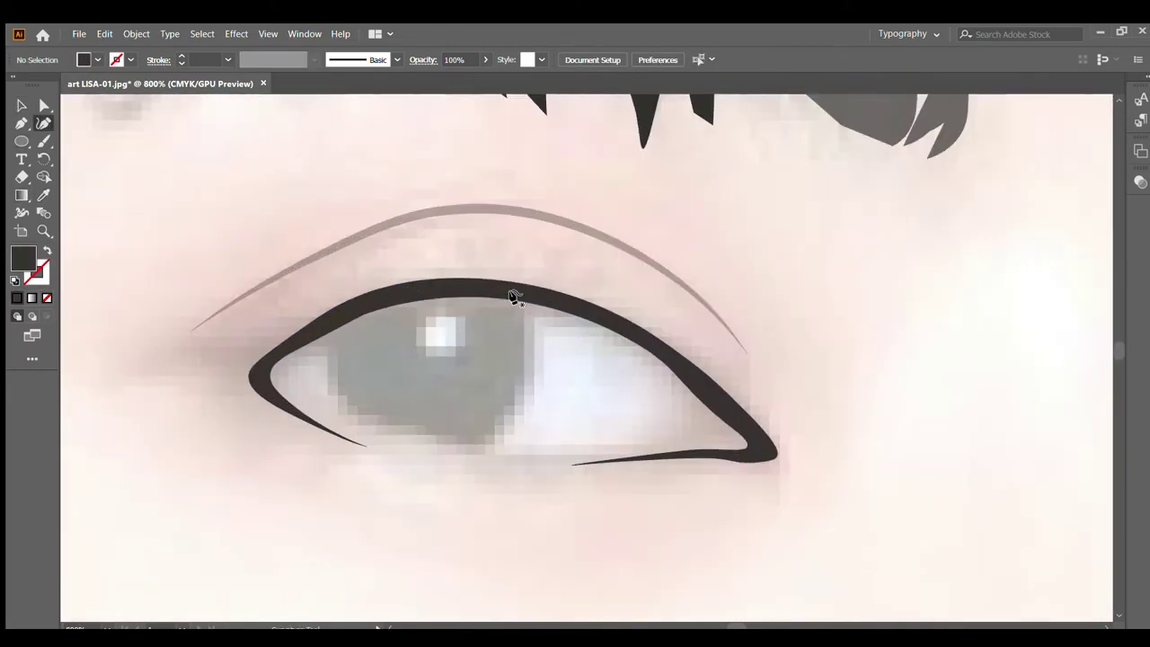
click(519, 295)
click(537, 341)
click(479, 442)
click(378, 423)
click(332, 374)
click(325, 324)
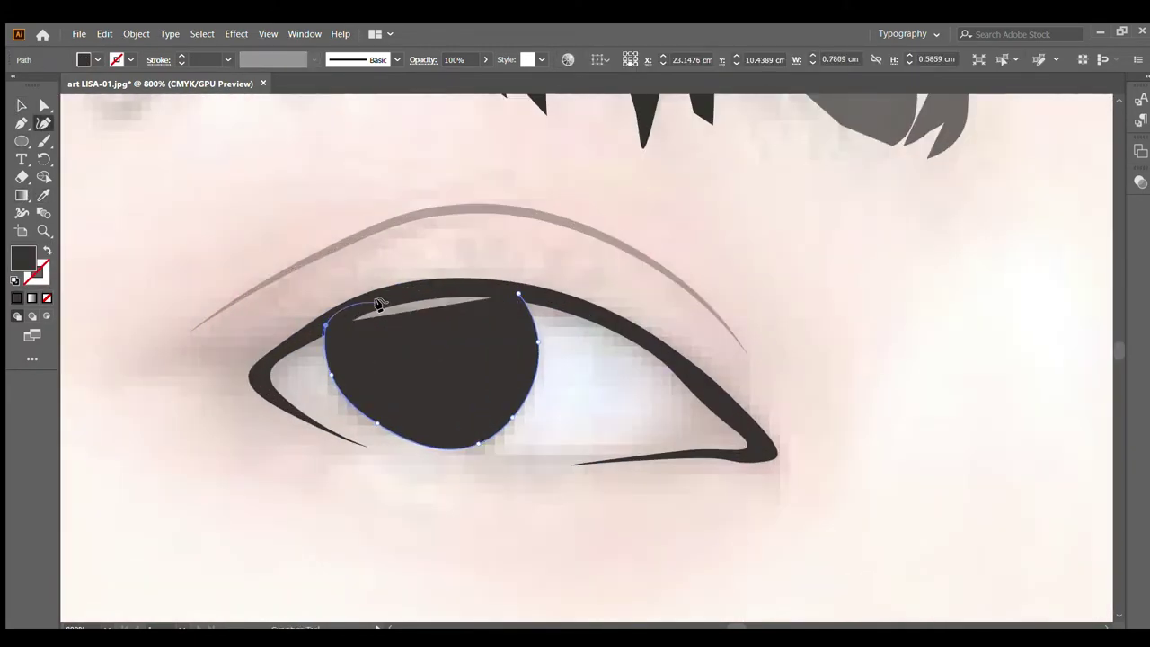
click(381, 302)
click(446, 291)
click(519, 289)
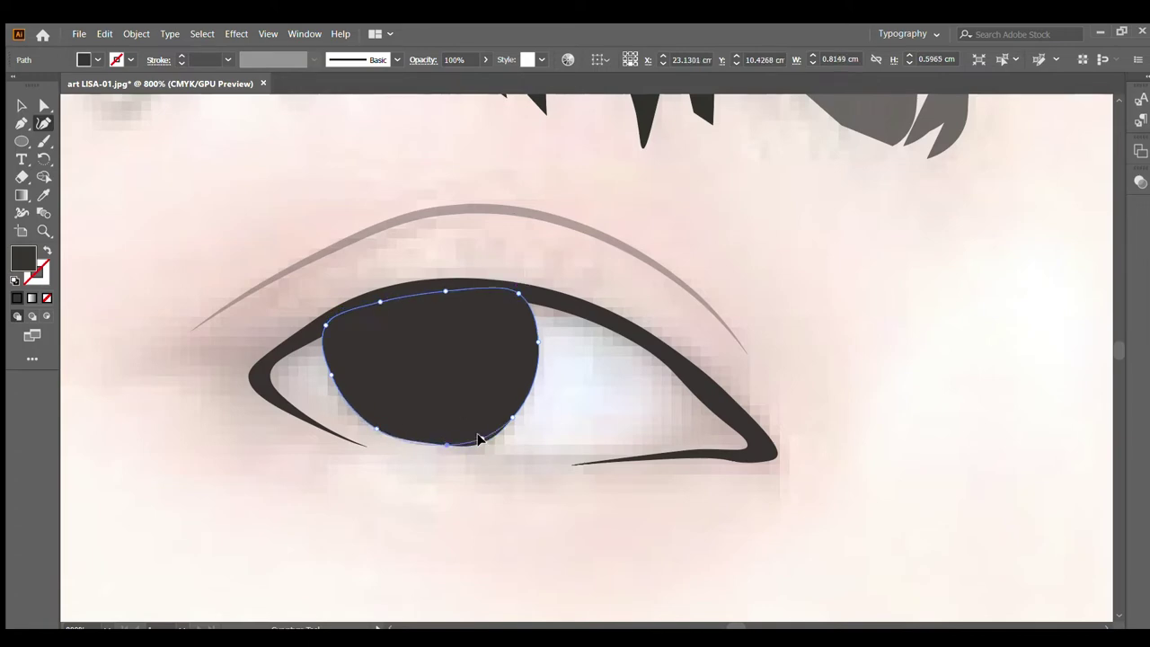
key(v)
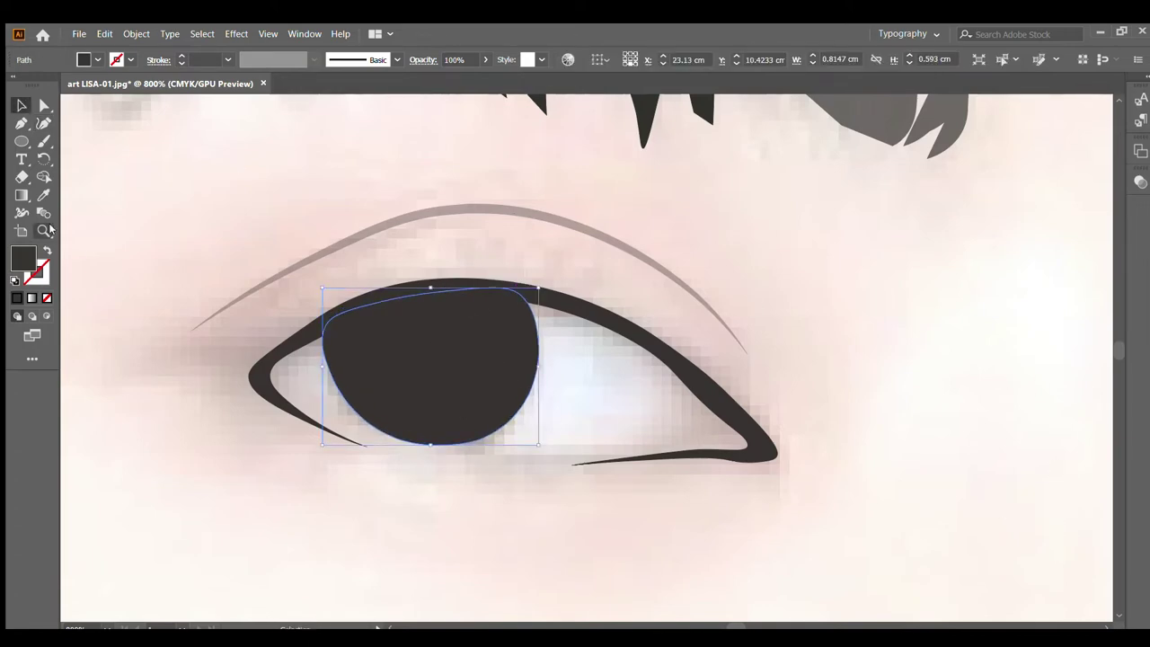
key(shift+x)
Step: Zoom in and trace a small closed pupil highlight shape
key(ctrl+shift+a)
key(shift+grave)
key(ctrl+plus)
key(ctrl+plus)
key(ctrl+plus)
click(476, 353)
click(464, 449)
click(562, 450)
click(476, 353)
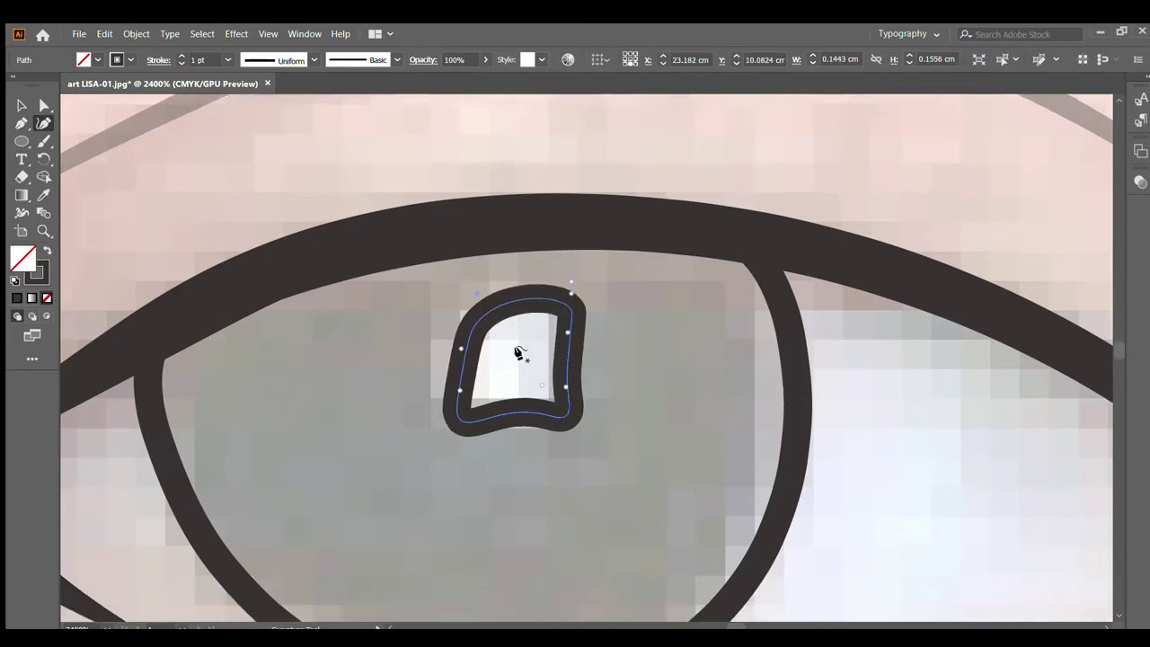
key(ctrl+minus)
key(ctrl+plus)
key(shift+grave)
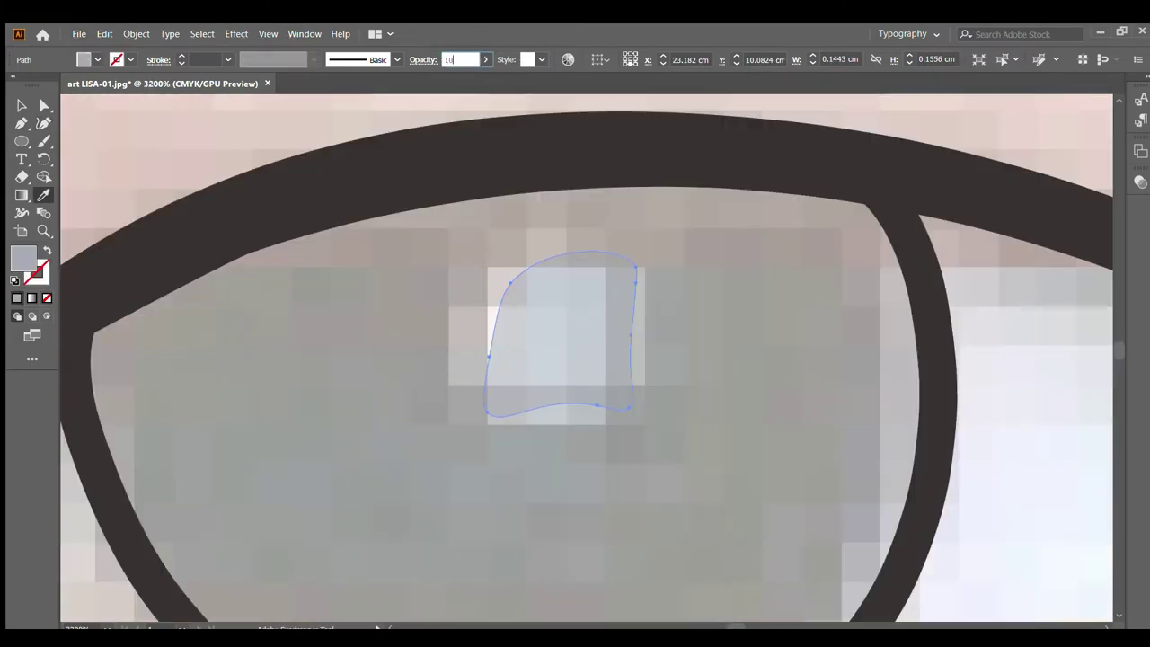
Step: Adjust the highlight's opacity and give it a white sampled colour
text(0)
key(Return)
key(i)
click(455, 111)
key(v)
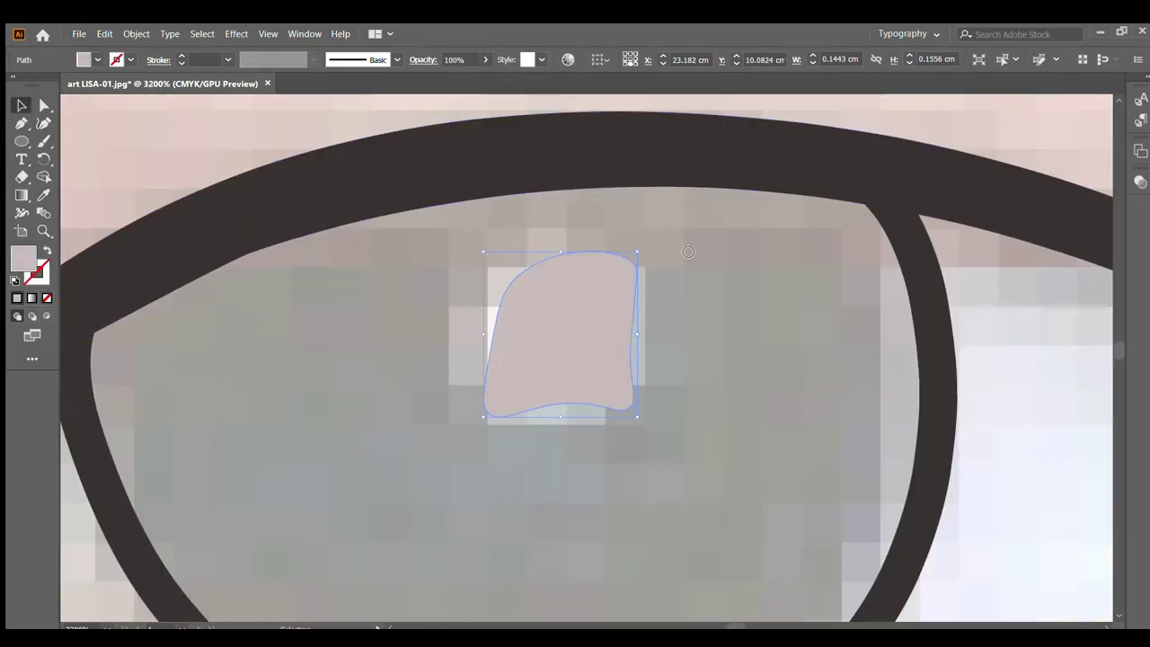
key(ctrl+minus)
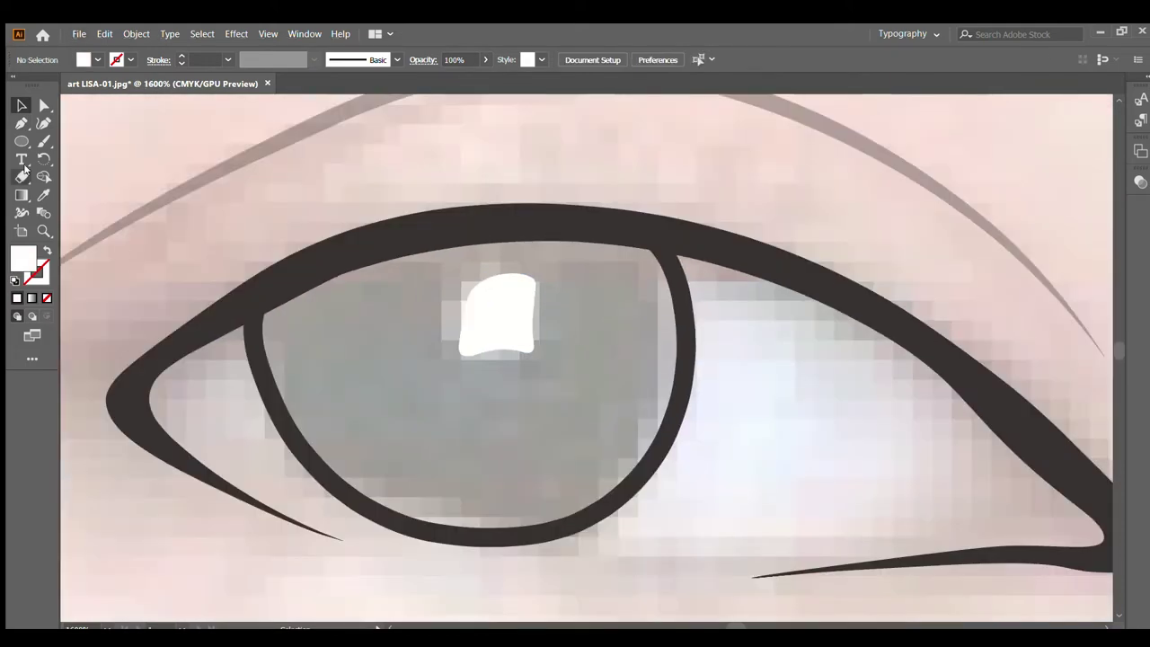
key(shift+grave)
Step: Draw a white reflection shape across the top of the iris and send it backward
click(668, 280)
click(589, 281)
click(431, 297)
click(319, 325)
click(260, 333)
click(286, 279)
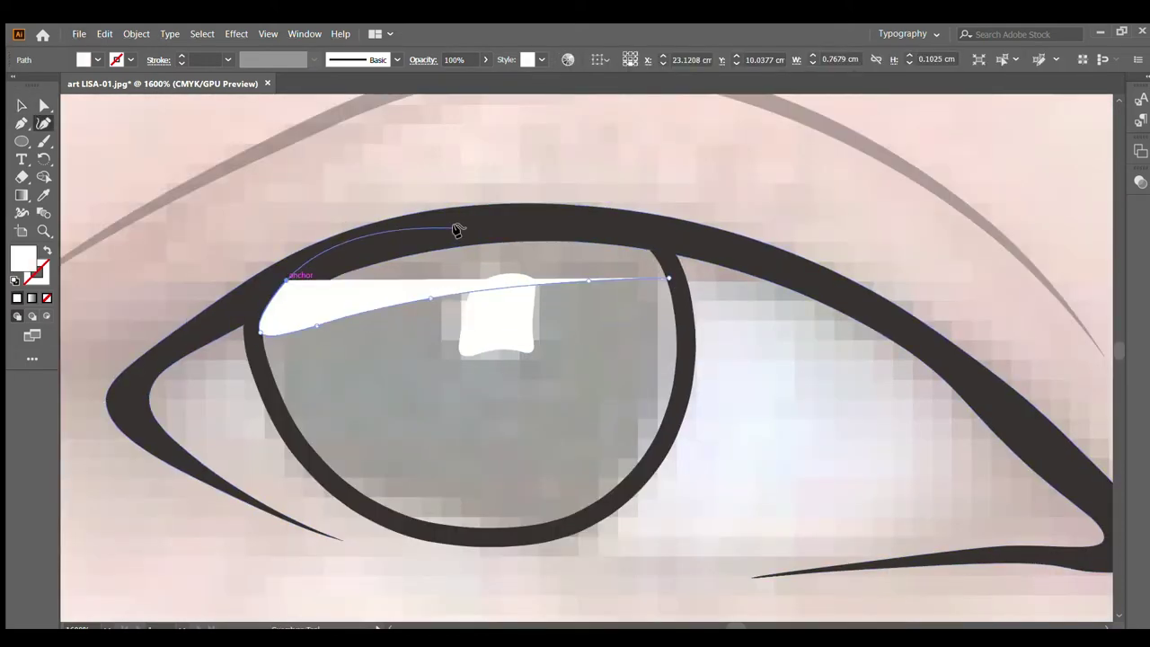
click(458, 229)
click(611, 223)
click(636, 226)
click(668, 280)
key(ctrl+bracketleft)
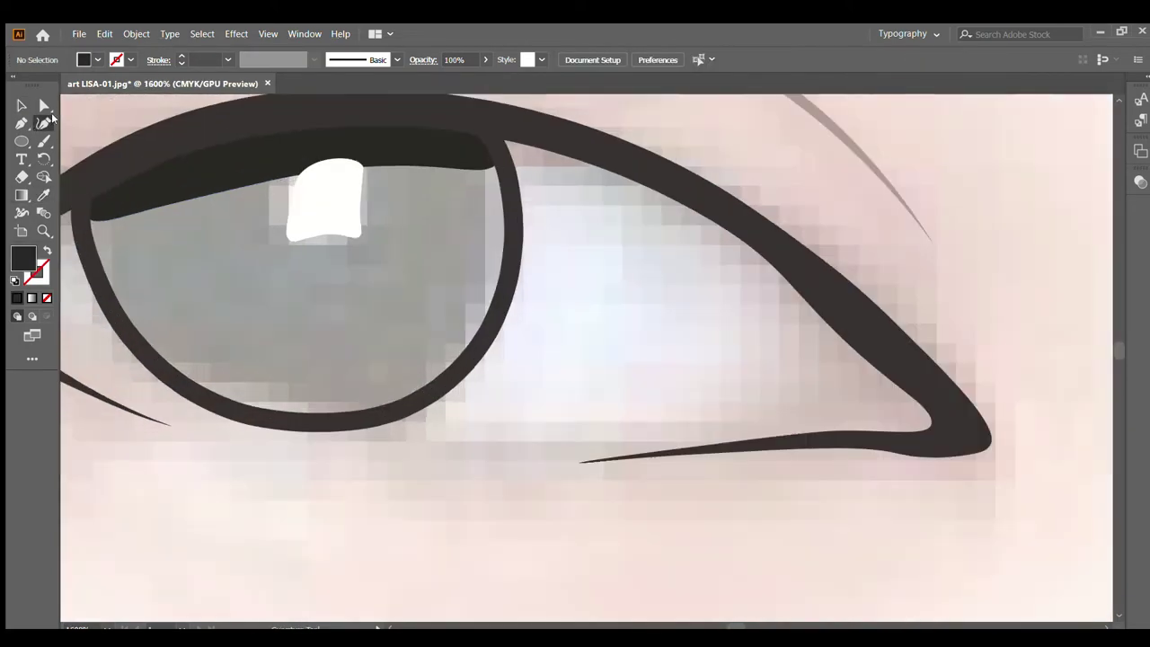
Step: Draw a closed dark shadow band inside the iris under the upper lid
click(405, 157)
click(384, 306)
click(244, 360)
click(404, 376)
click(484, 206)
click(406, 157)
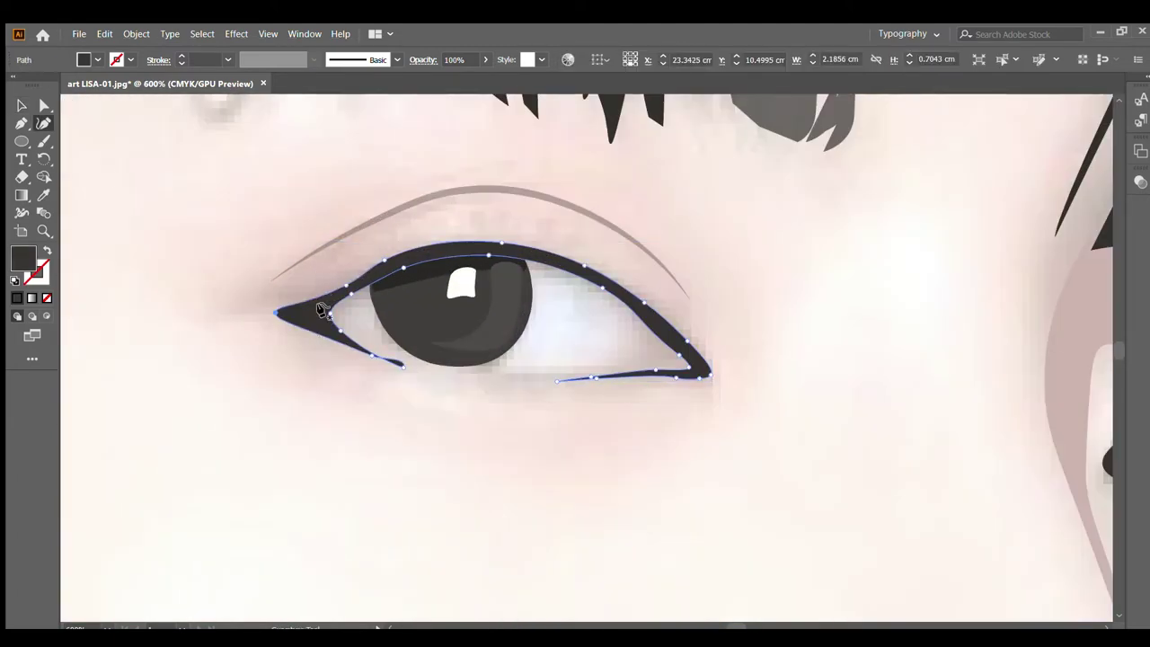
Step: Refine the eyeliner corner anchors, then draw a closed eye-opening shape sent back twice
drag(342, 279, 339, 284)
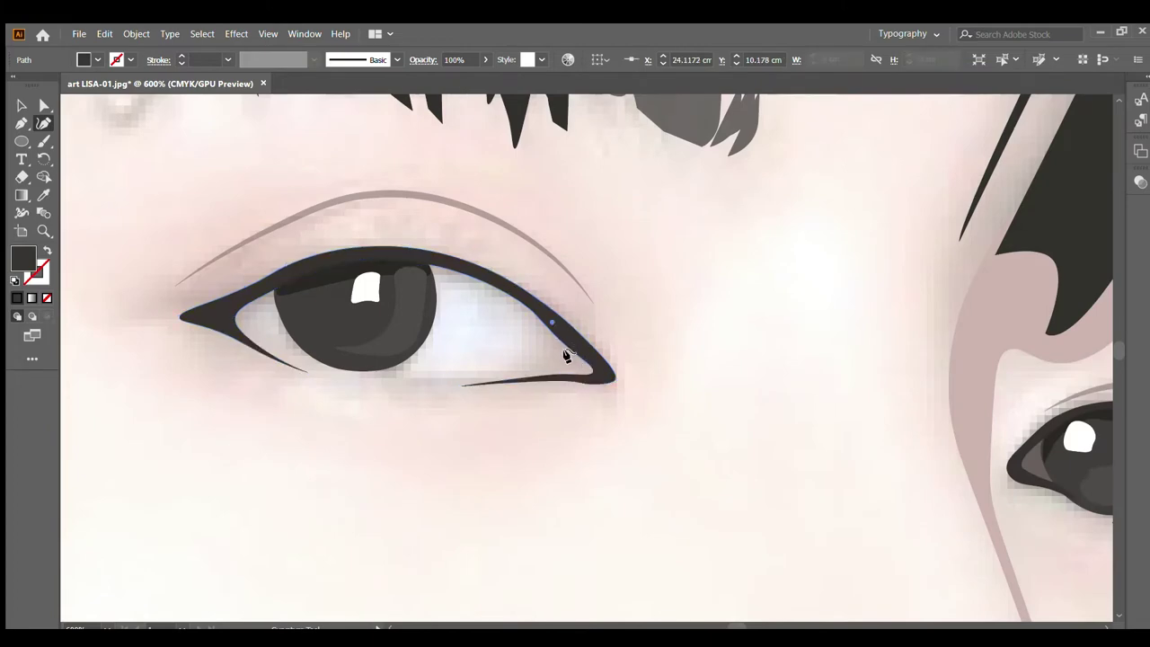
click(560, 351)
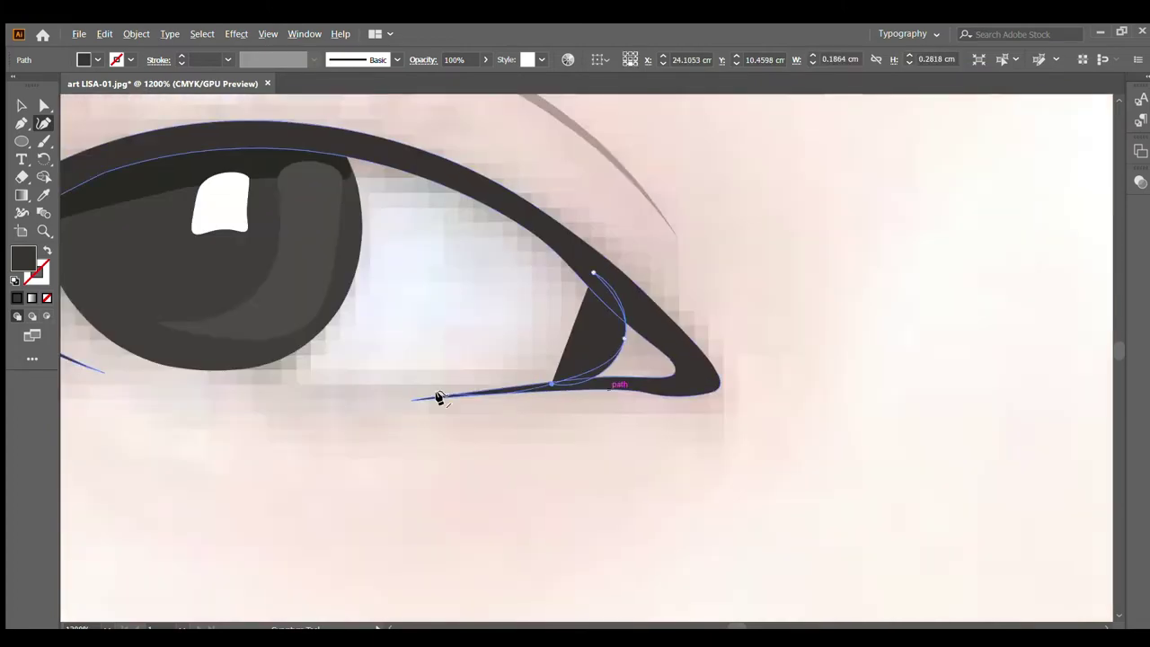
click(393, 397)
click(245, 379)
click(124, 306)
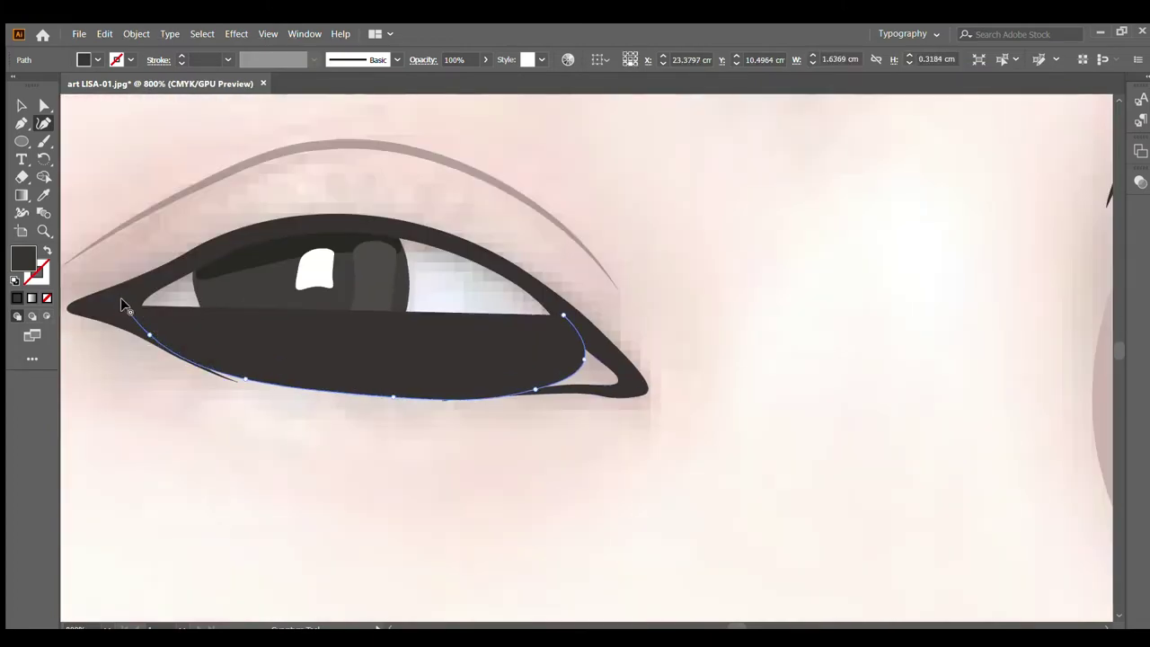
click(307, 225)
click(548, 302)
scroll(638, 306, down, 2)
key(ctrl+bracketleft)
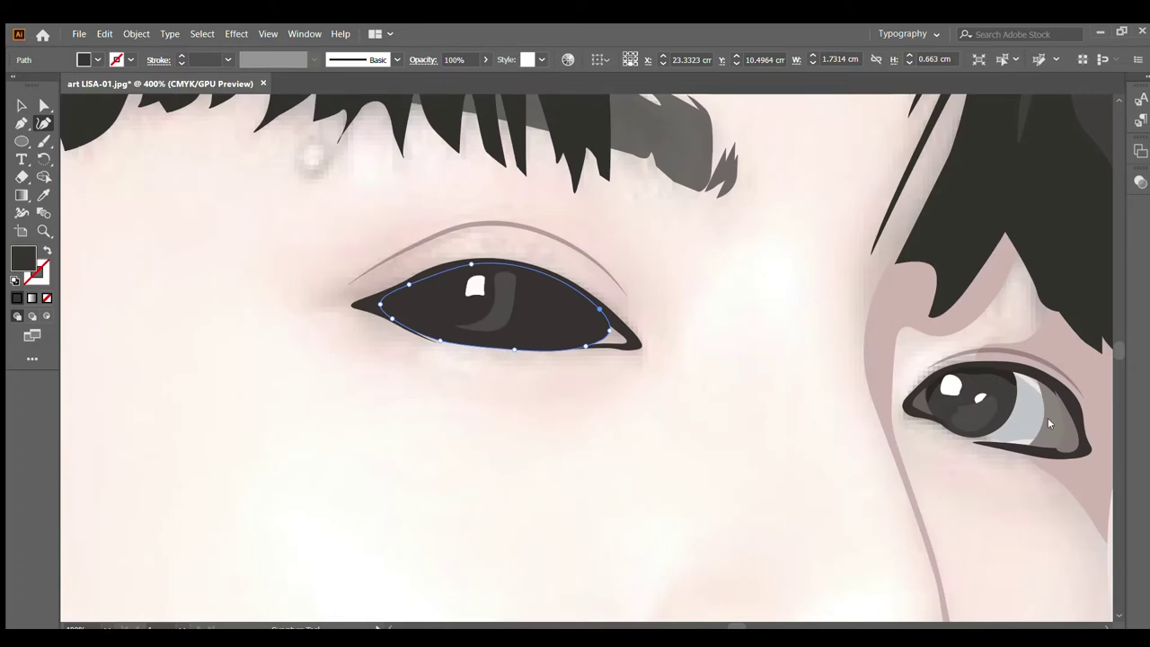
key(ctrl+bracketleft)
Step: Eyedropper the right eye's light grey onto the new eye-white shape
click(45, 196)
click(1034, 409)
drag(503, 342, 257, 247)
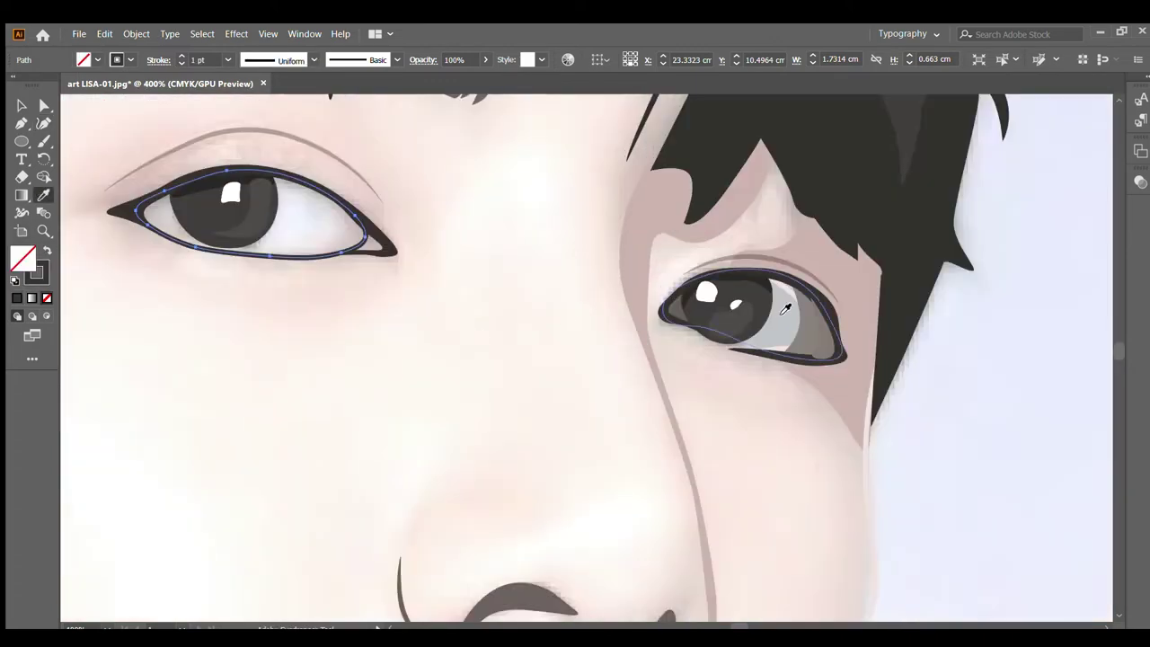
key(v)
Step: Sample the right eye's grey-brown shading, then select its corner grey shape and dark crescent
click(787, 291)
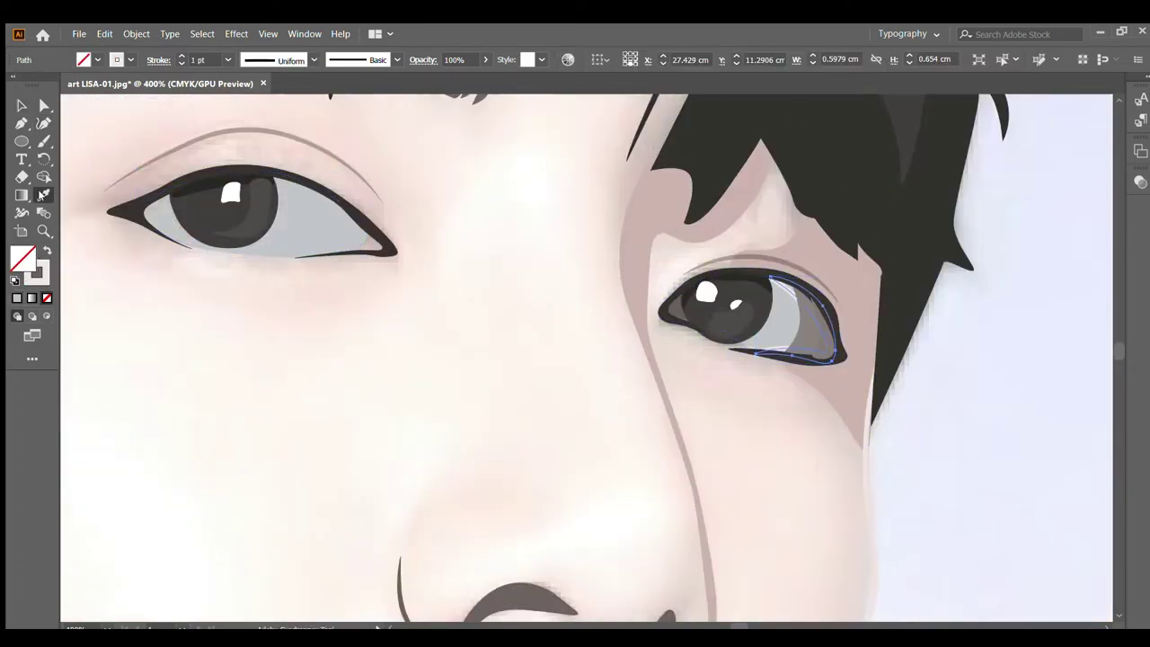
click(42, 195)
scroll(488, 253, up, 2)
click(488, 253)
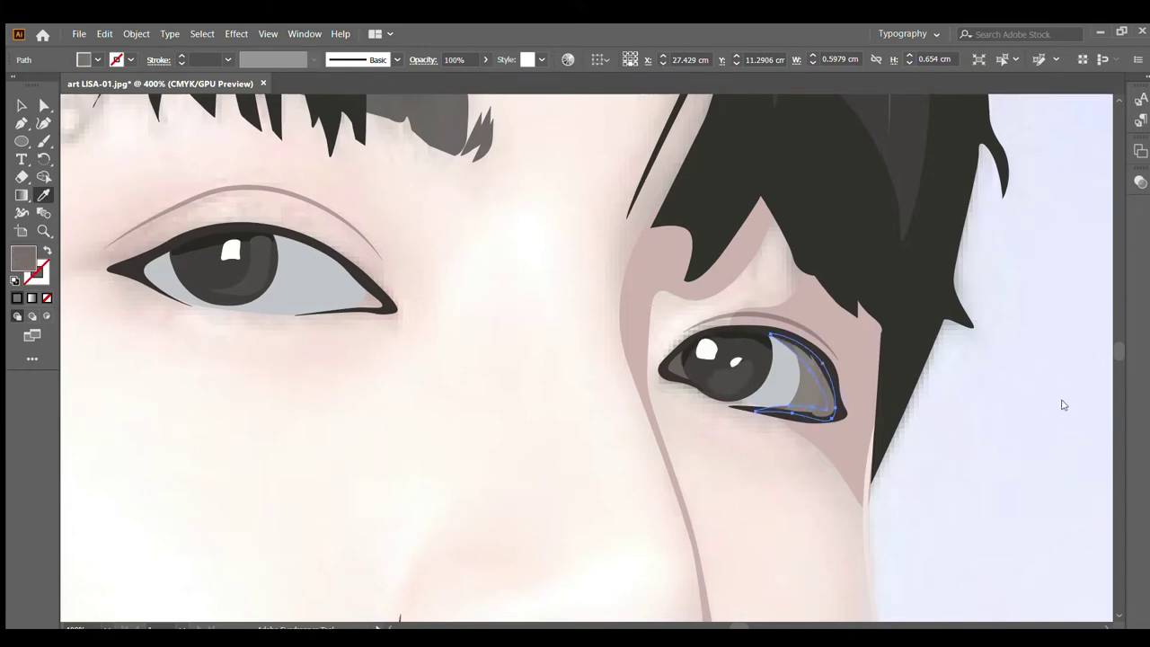
click(16, 106)
scroll(766, 361, up, 2)
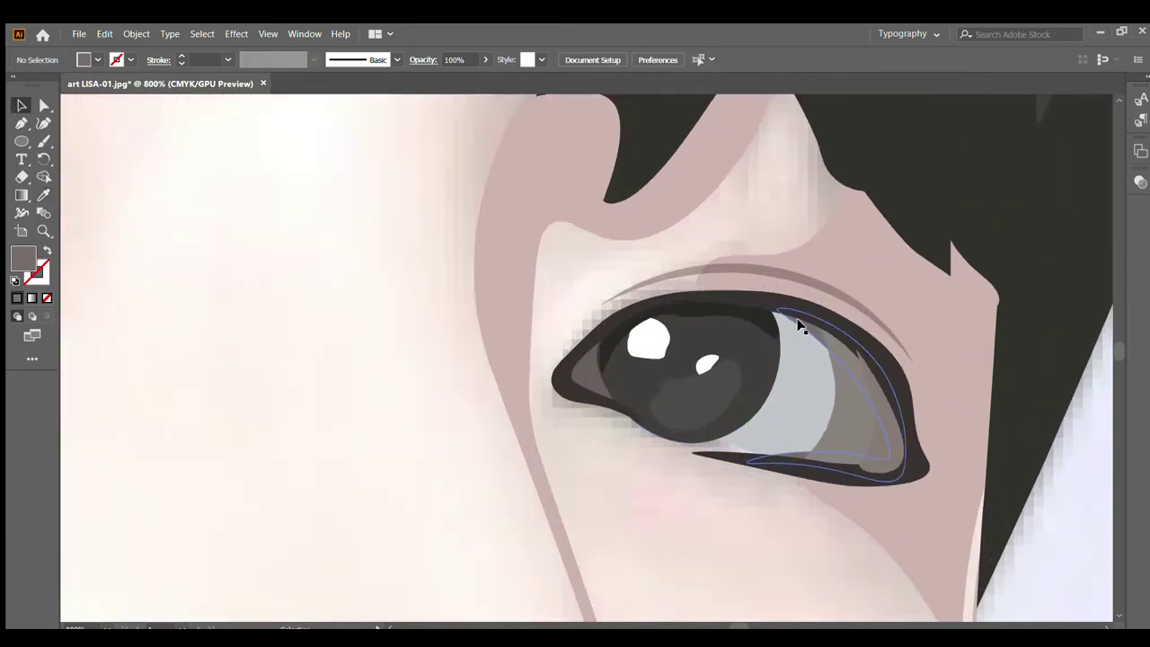
click(929, 362)
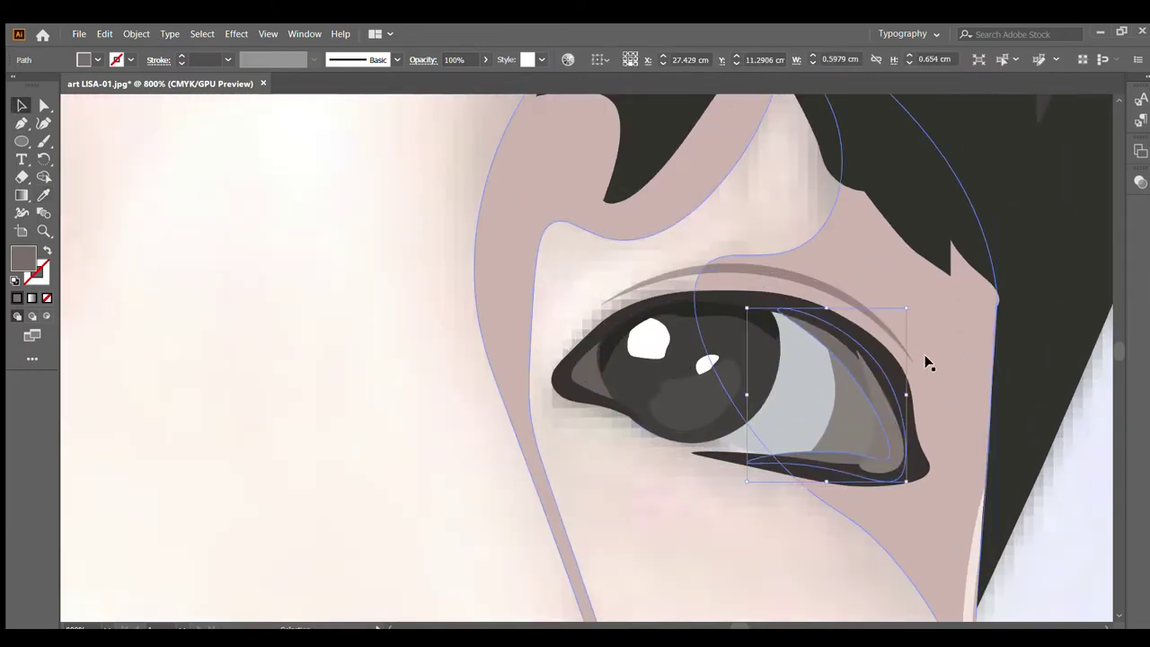
click(895, 387)
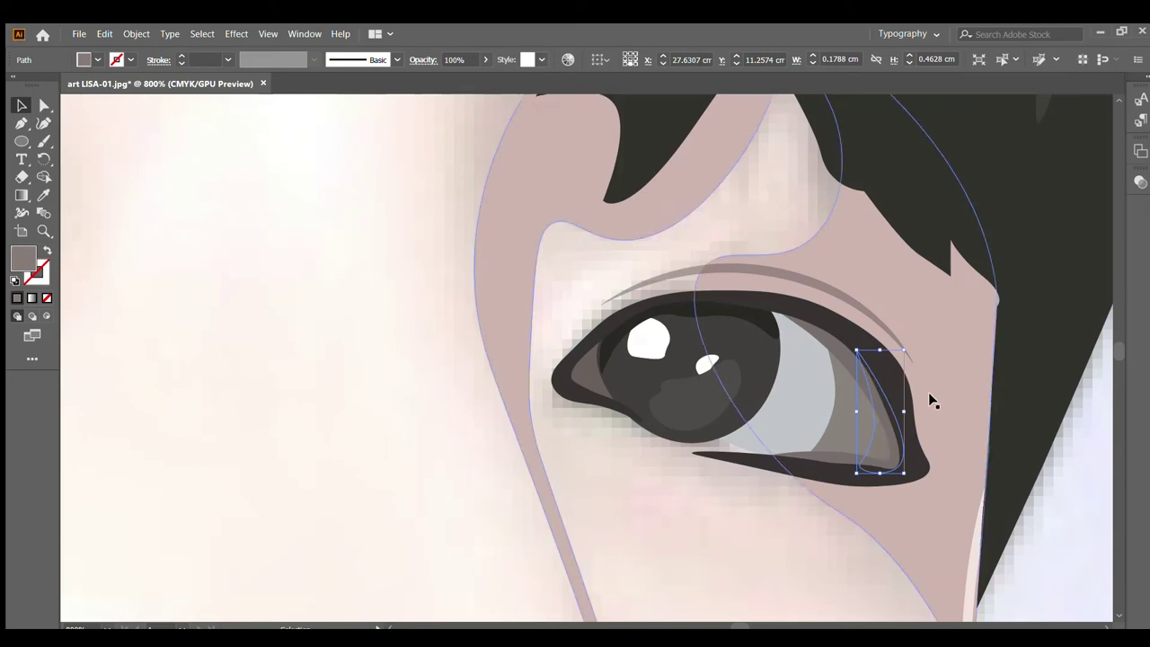
click(899, 413)
Step: Trace an upper-eyelid shadow shape over the left eye with the Curvature tool
scroll(693, 380, down, 5)
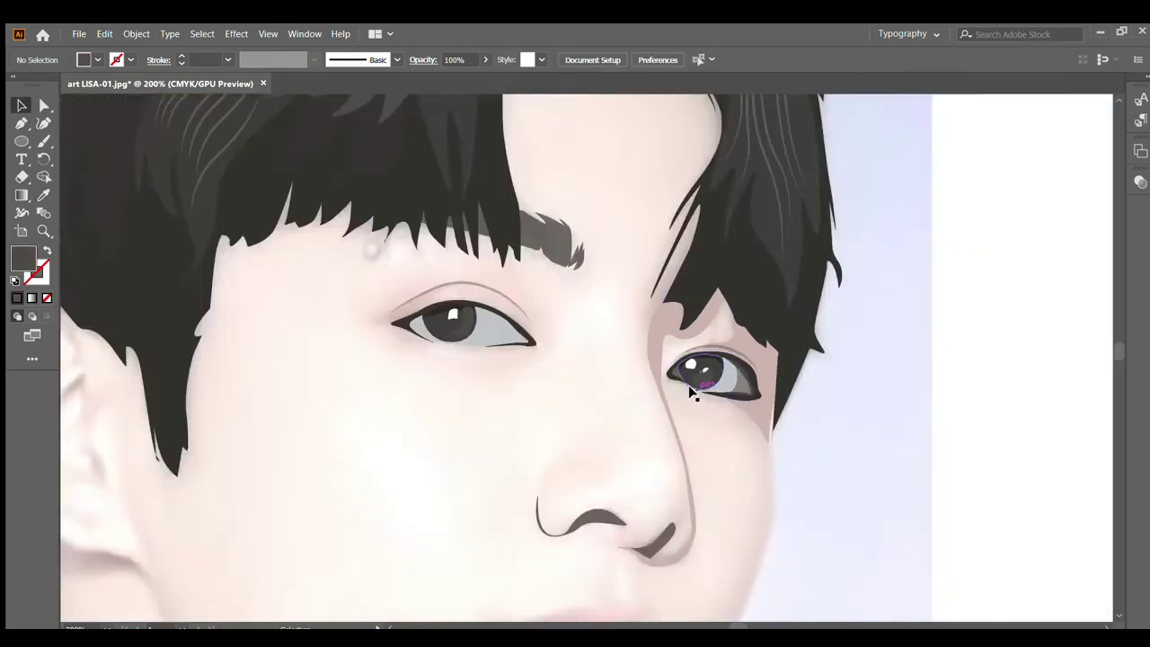
scroll(286, 315, up, 2)
click(392, 298)
key(i)
scroll(346, 300, up, 1)
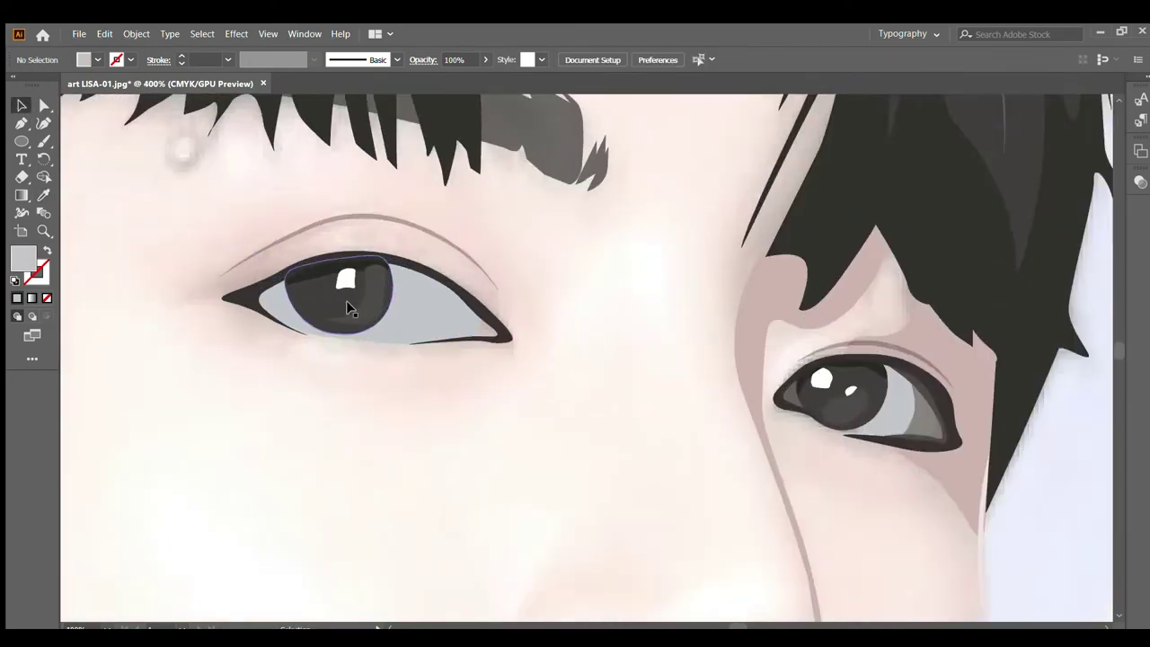
scroll(346, 300, up, 1)
key(shift+grave)
click(535, 344)
click(440, 294)
click(391, 260)
click(231, 258)
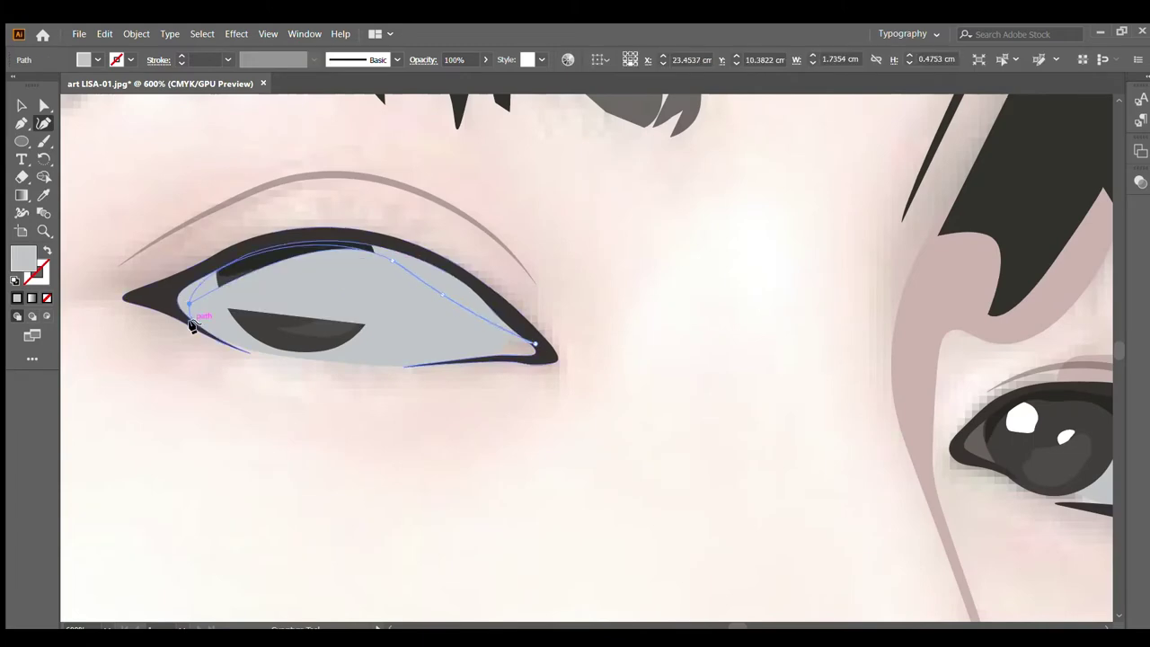
Step: Send the eyelid shadow backward behind the iris and fill it dark grey
key(ctrl+bracketleft)
scroll(139, 217, down, 1)
key(i)
click(270, 259)
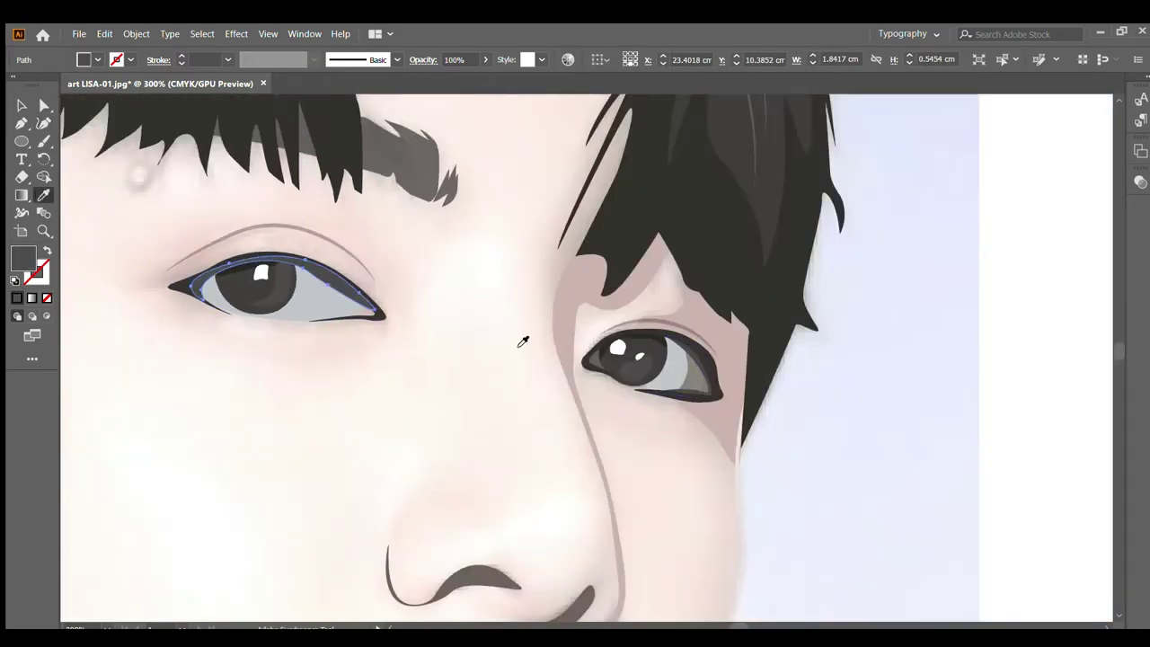
Step: Compare against the right eye group, then reselect the left upper-eyelid shadow
key(ctrl+shift+a)
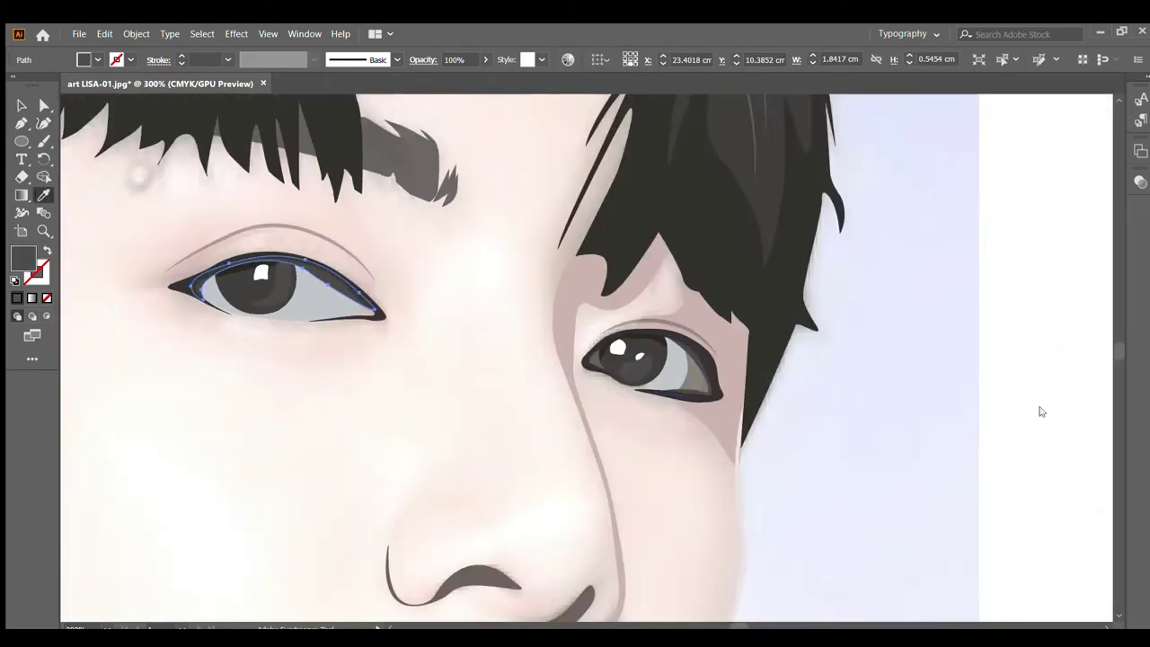
key(v)
click(715, 373)
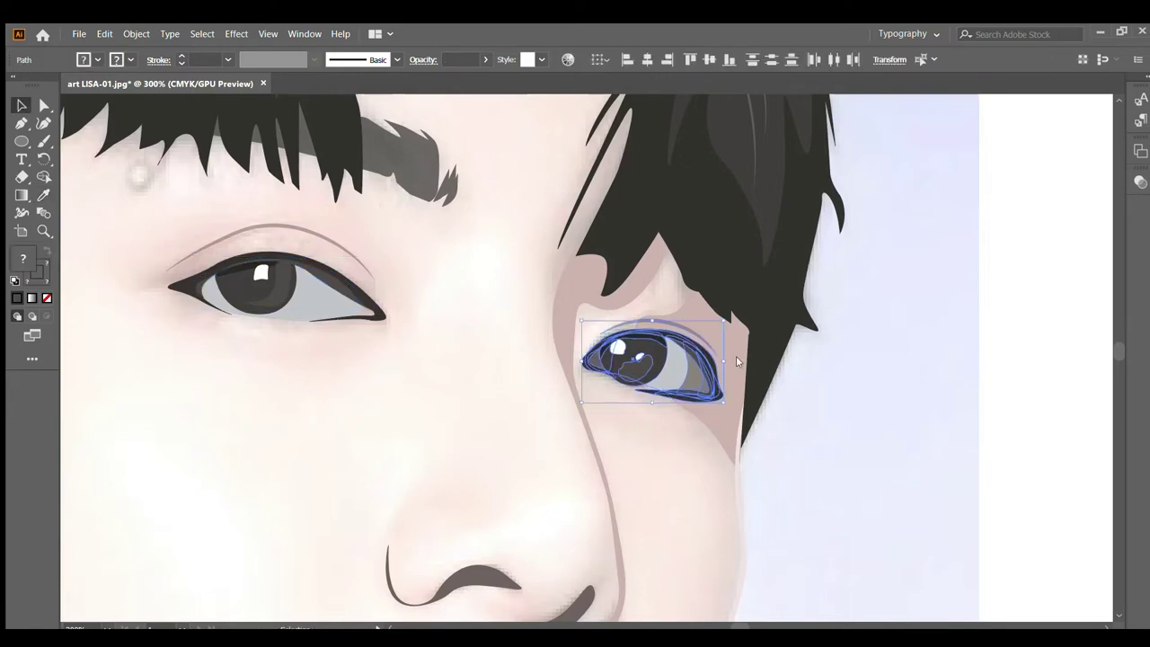
click(840, 409)
click(332, 265)
scroll(326, 288, up, 2)
scroll(326, 288, up, 2)
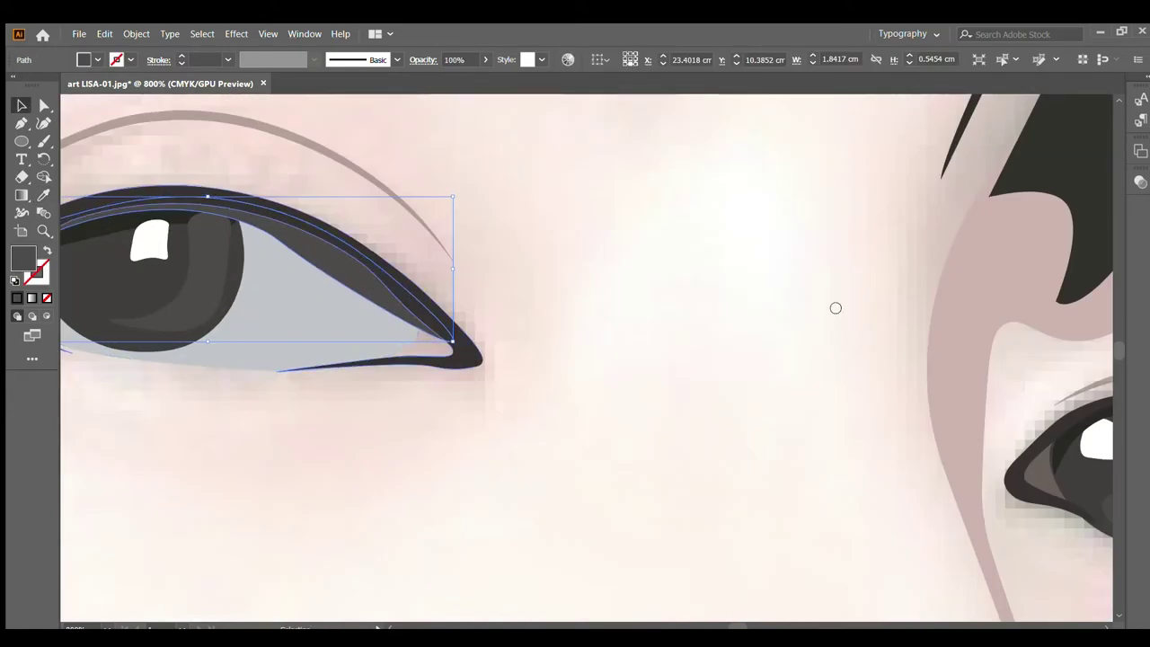
scroll(629, 270, left, 3)
click(180, 275)
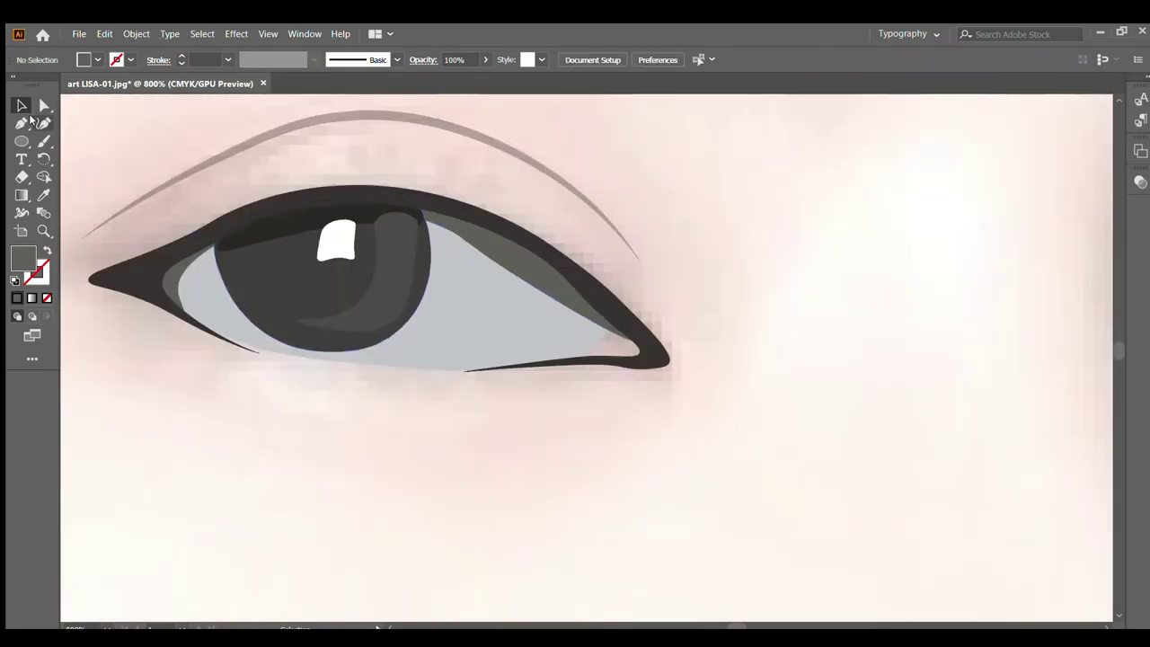
Step: Adjust the grey shading at the left eye's outer corner
key(shift+grave)
click(617, 366)
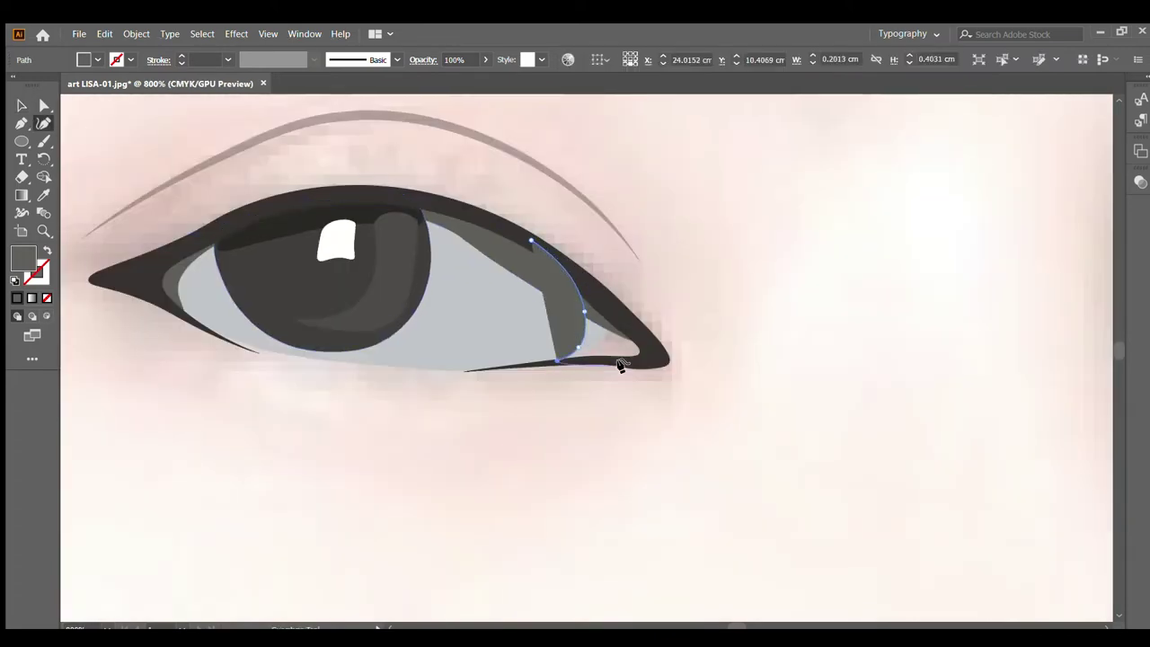
scroll(539, 254, down, 5)
scroll(590, 313, up, 3)
key(i)
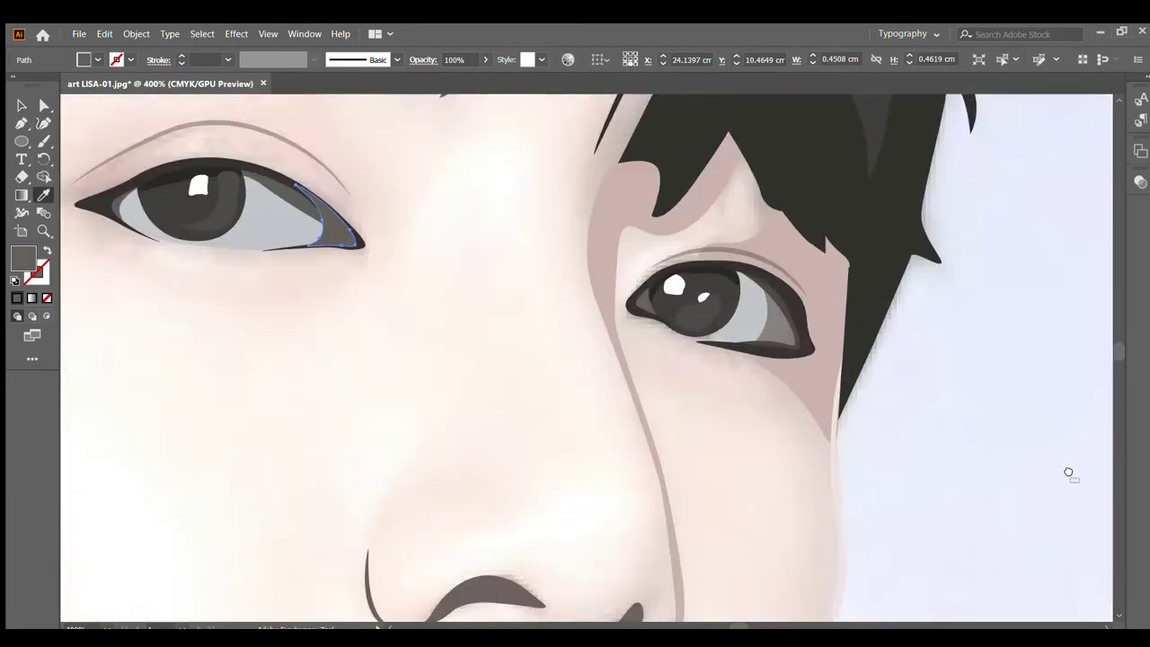
key(ctrl+shift+a)
scroll(95, 205, up, 3)
Step: Draw a curved dark shading shape around the left eye's inner corner
key(shift+grave)
click(161, 177)
click(153, 227)
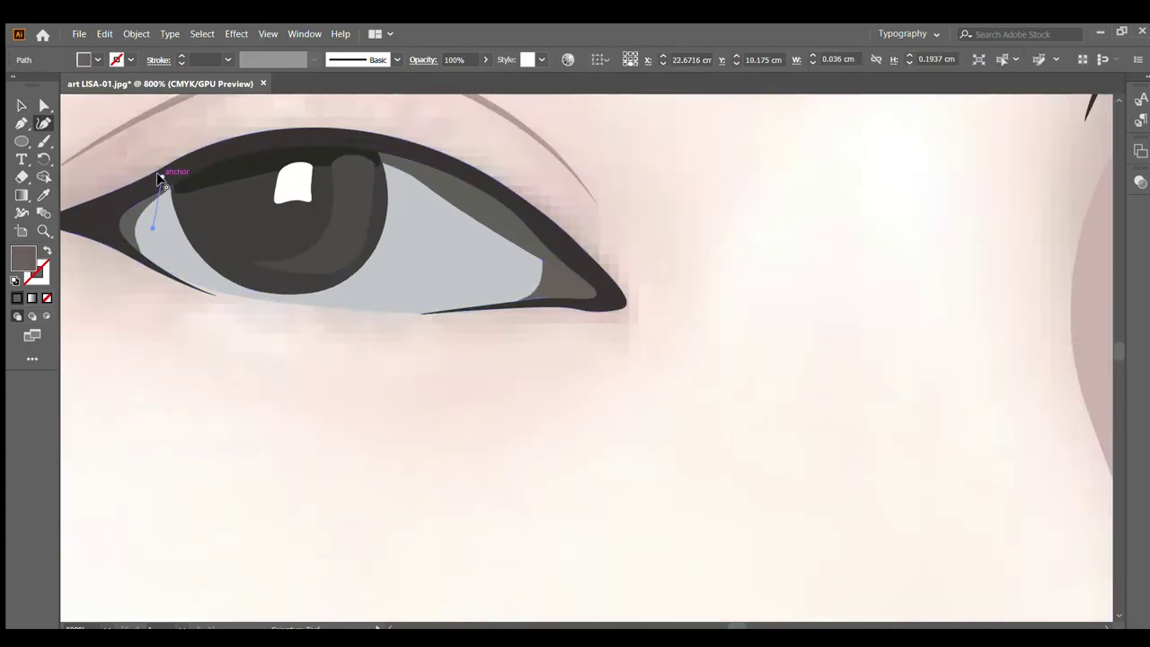
drag(162, 178, 184, 170)
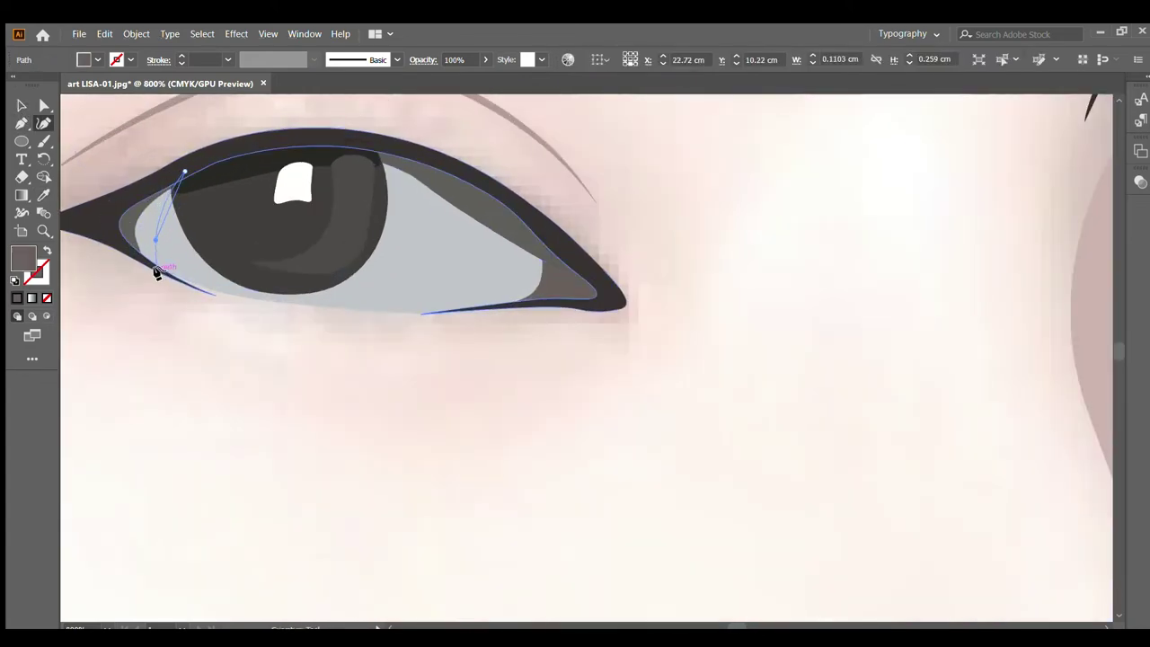
drag(154, 256, 240, 318)
click(252, 330)
click(199, 291)
click(165, 278)
click(214, 254)
scroll(256, 249, down, 2)
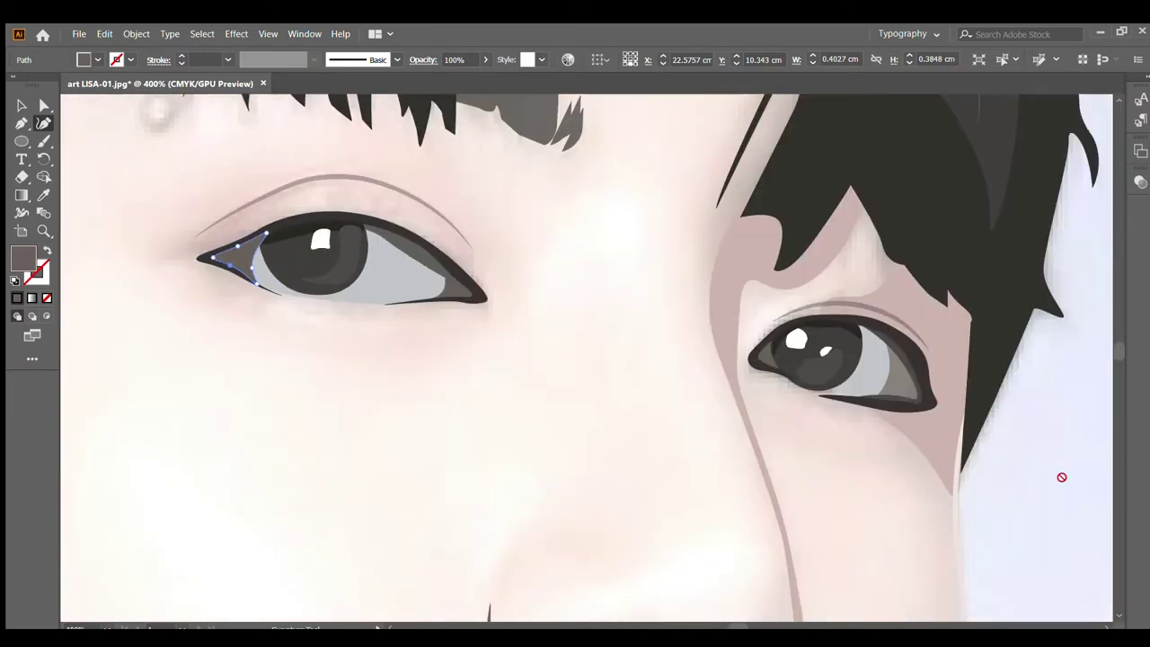
Step: Clear the selection and review the finished eye shading
key(v)
scroll(303, 216, down, 3)
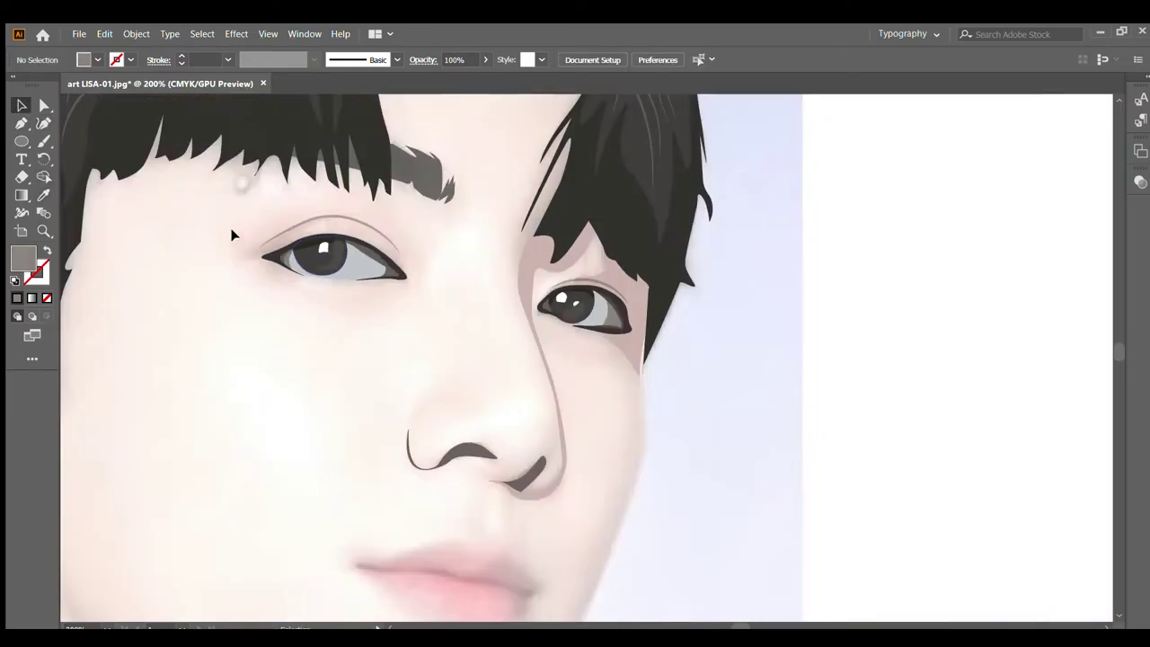
click(269, 244)
scroll(554, 297, down, 2)
scroll(486, 385, up, 1)
scroll(337, 220, down, 1)
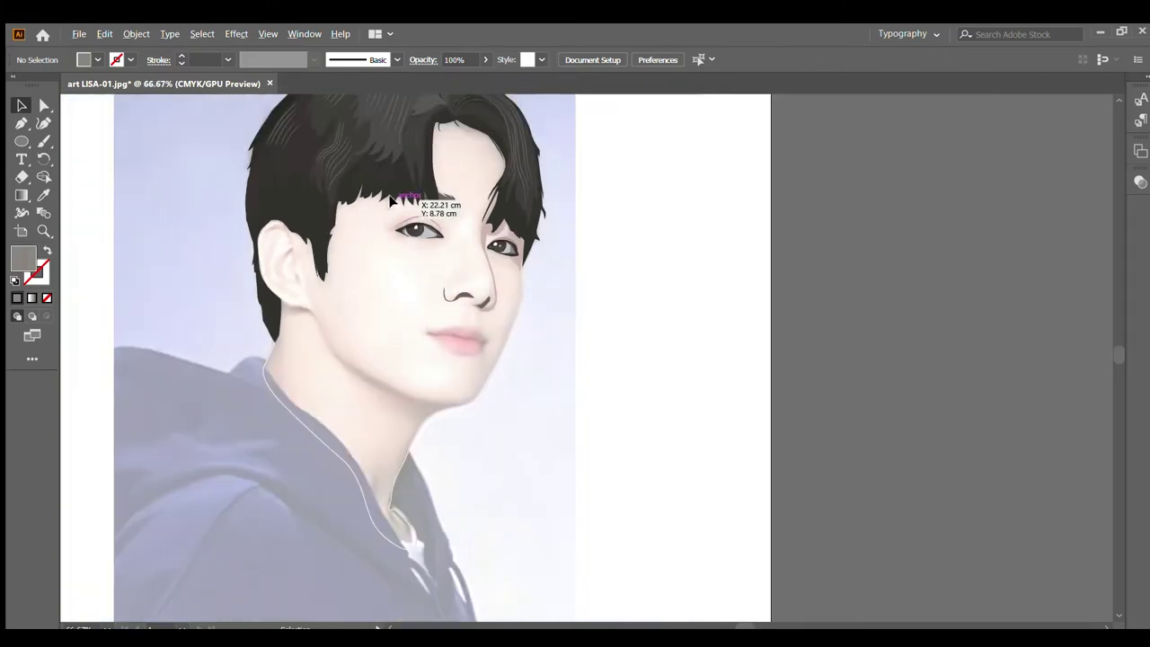
scroll(337, 220, up, 6)
Step: Draw a small circle with swapped fill/stroke and move it onto the forehead spot
key(shift+asciitilde)
click(332, 196)
key(v)
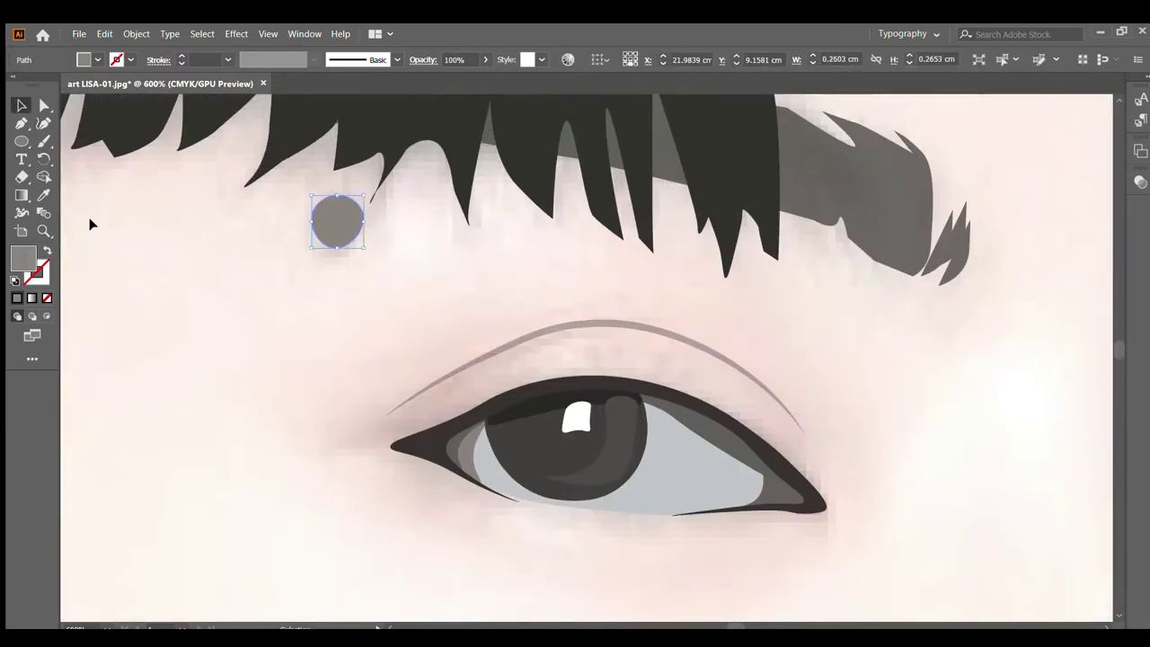
click(47, 251)
drag(346, 194, 340, 192)
Step: Give the forehead circle a light grey fill and a thin 0.25 pt dark outline
click(47, 251)
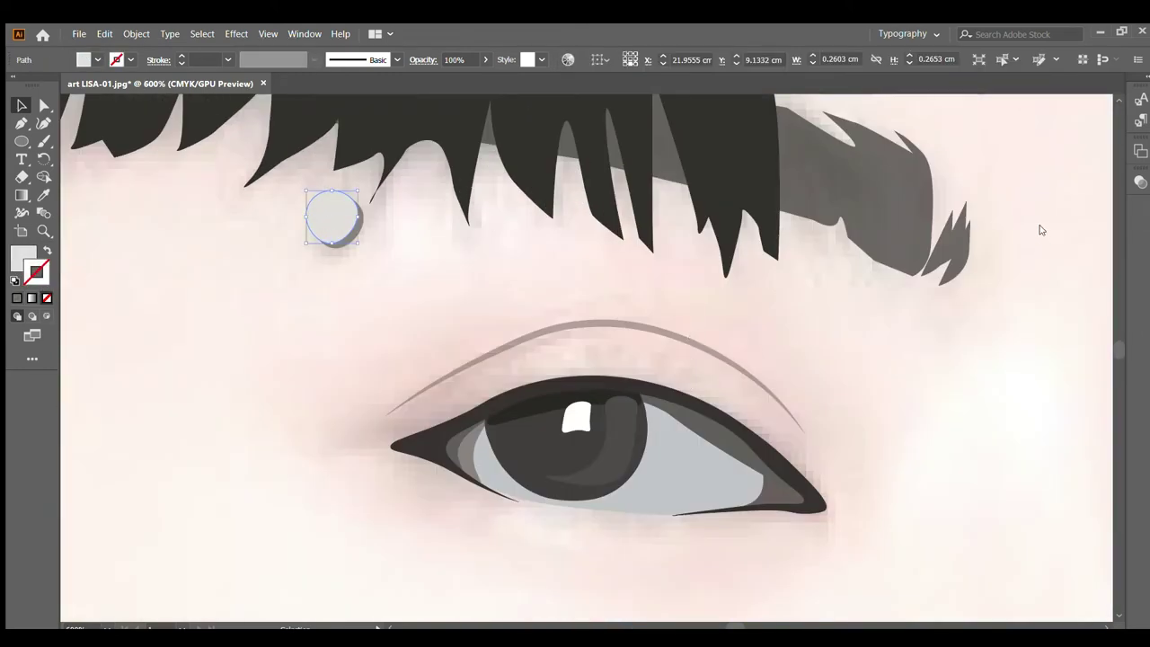
click(41, 266)
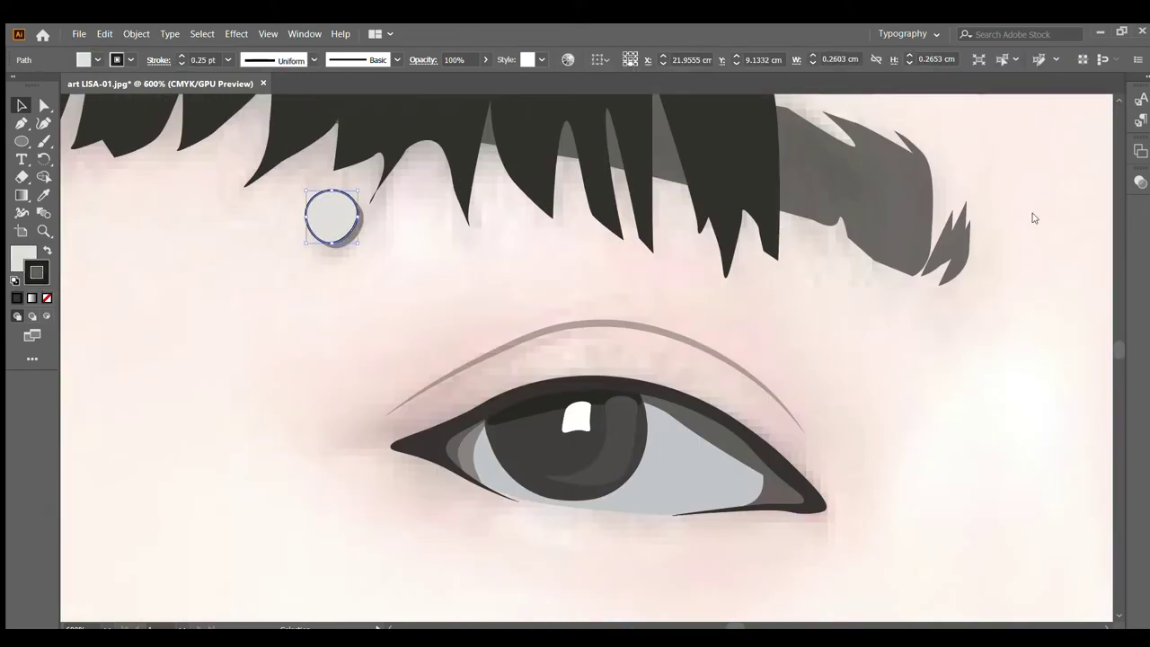
key(i)
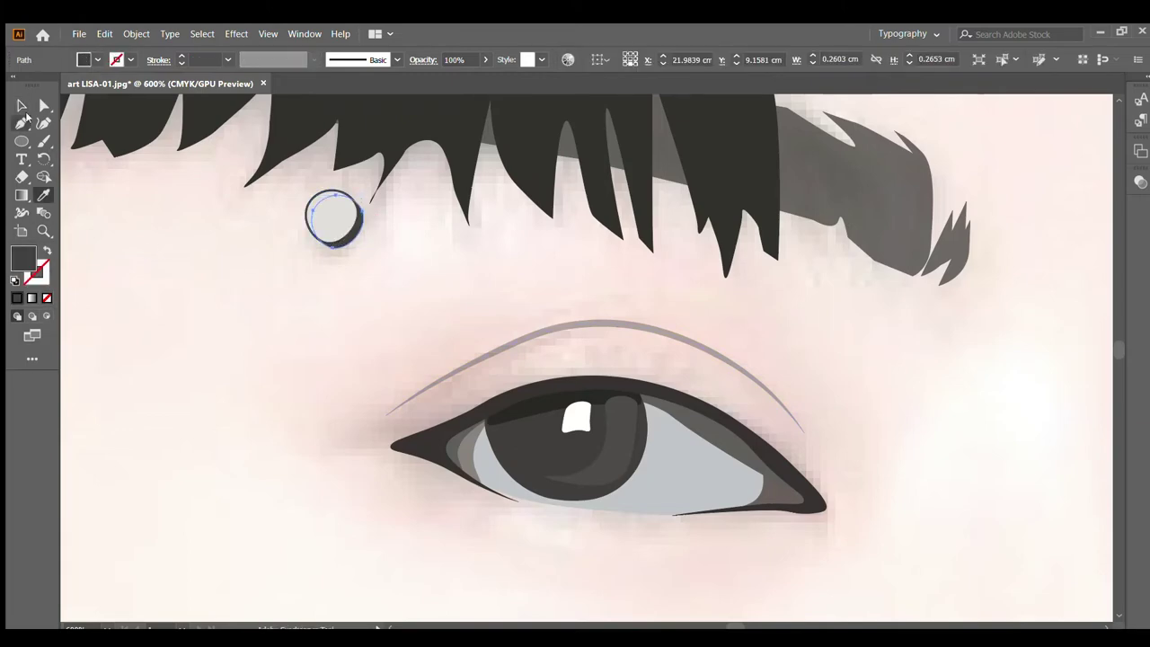
click(21, 105)
scroll(390, 257, up, 2)
scroll(282, 285, down, 5)
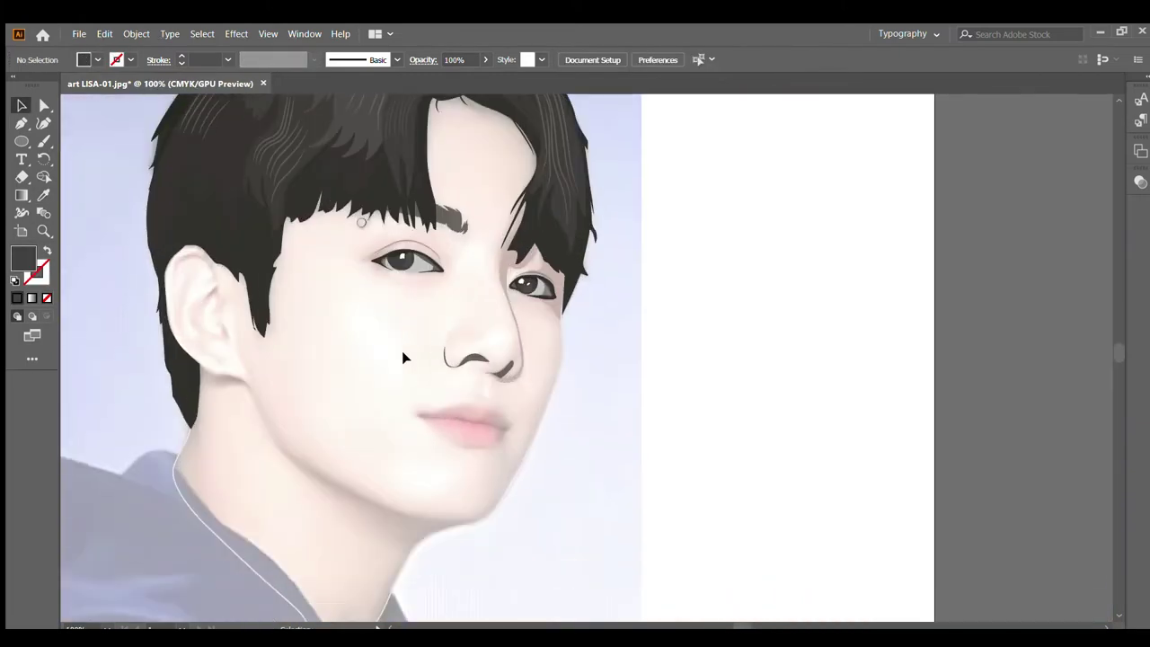
scroll(401, 358, down, 3)
scroll(359, 342, up, 3)
scroll(195, 287, down, 1)
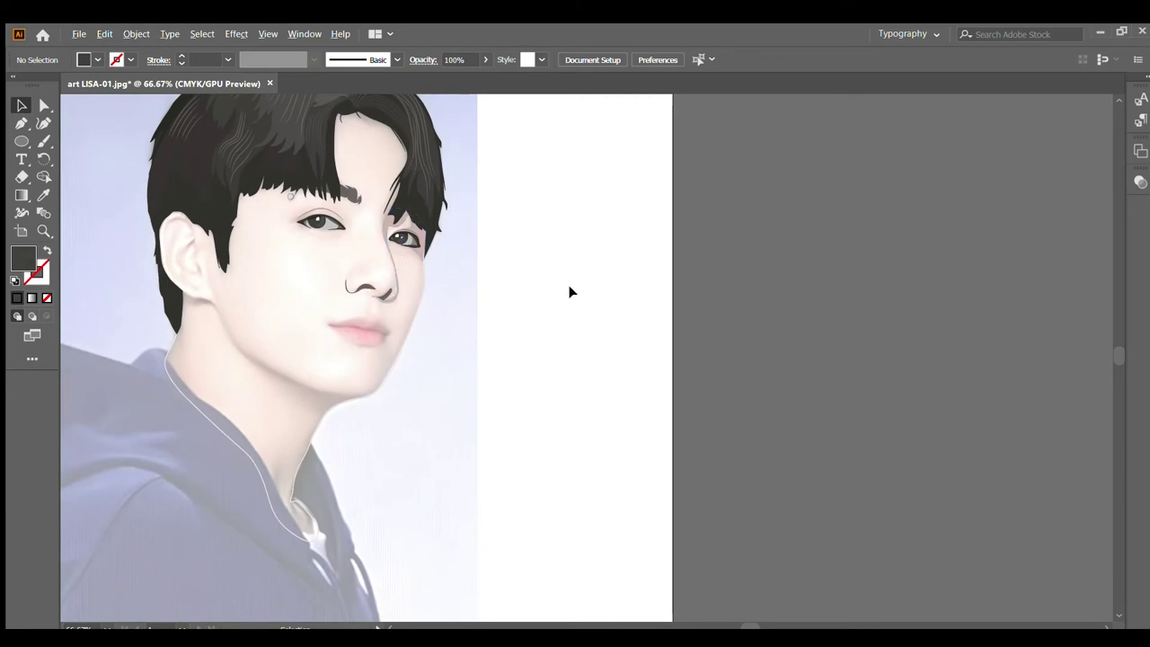
Step: Trace the upper lip's top edge from the left corner round to the right corner
scroll(523, 343, up, 3)
scroll(333, 366, up, 2)
key(shift+asciitilde)
click(328, 361)
click(450, 331)
click(522, 336)
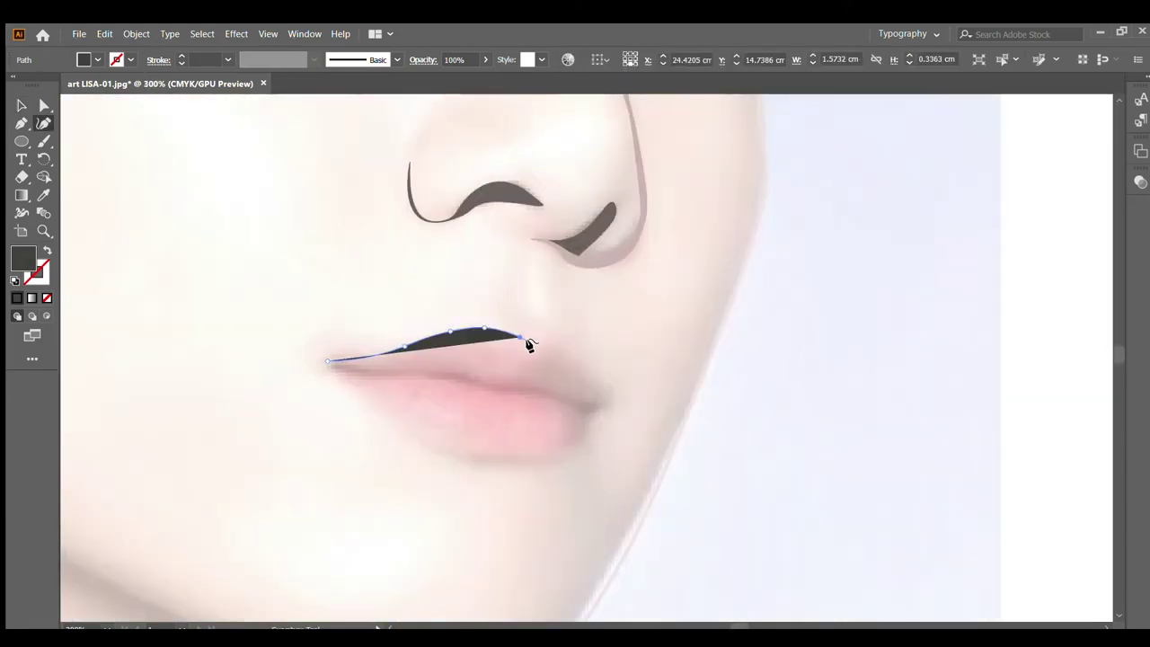
click(576, 361)
click(600, 404)
click(557, 394)
click(512, 384)
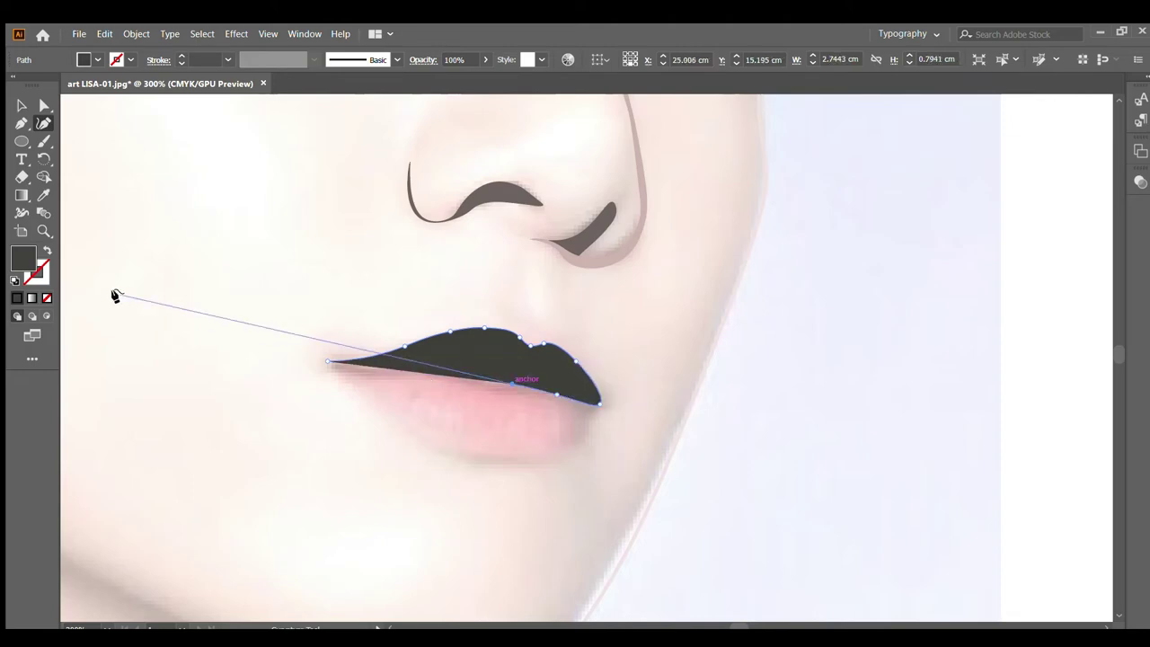
Step: Close the upper lip outline at the left corner and refine the right-corner curve
key(shift+x)
click(471, 384)
click(447, 374)
drag(511, 386, 518, 389)
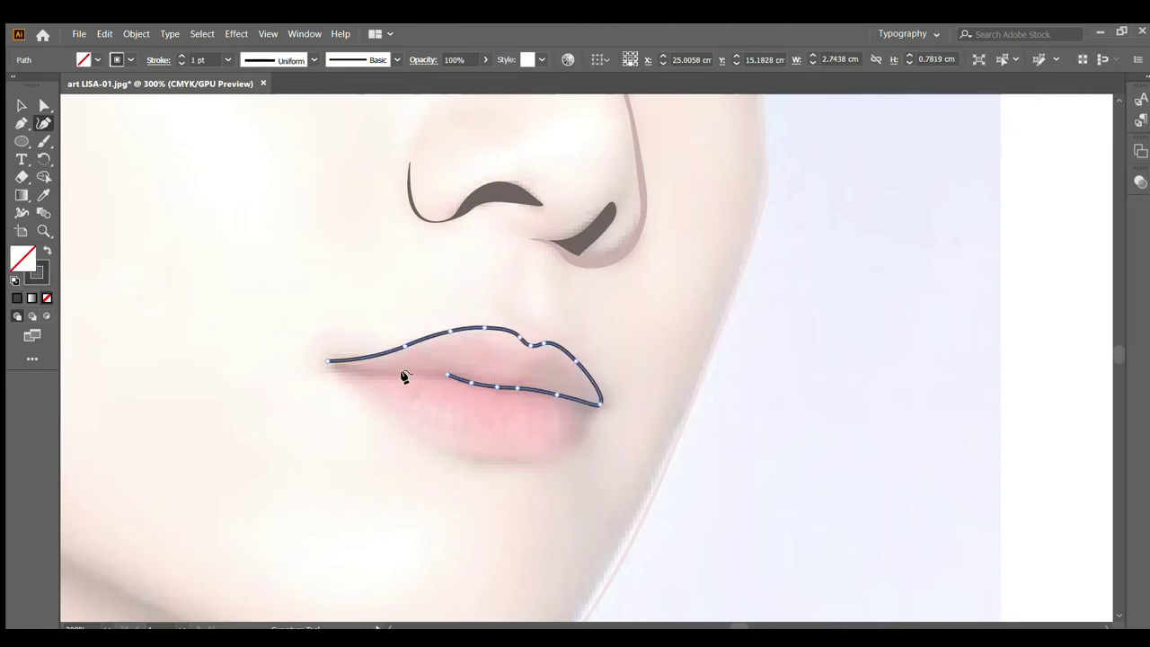
click(345, 367)
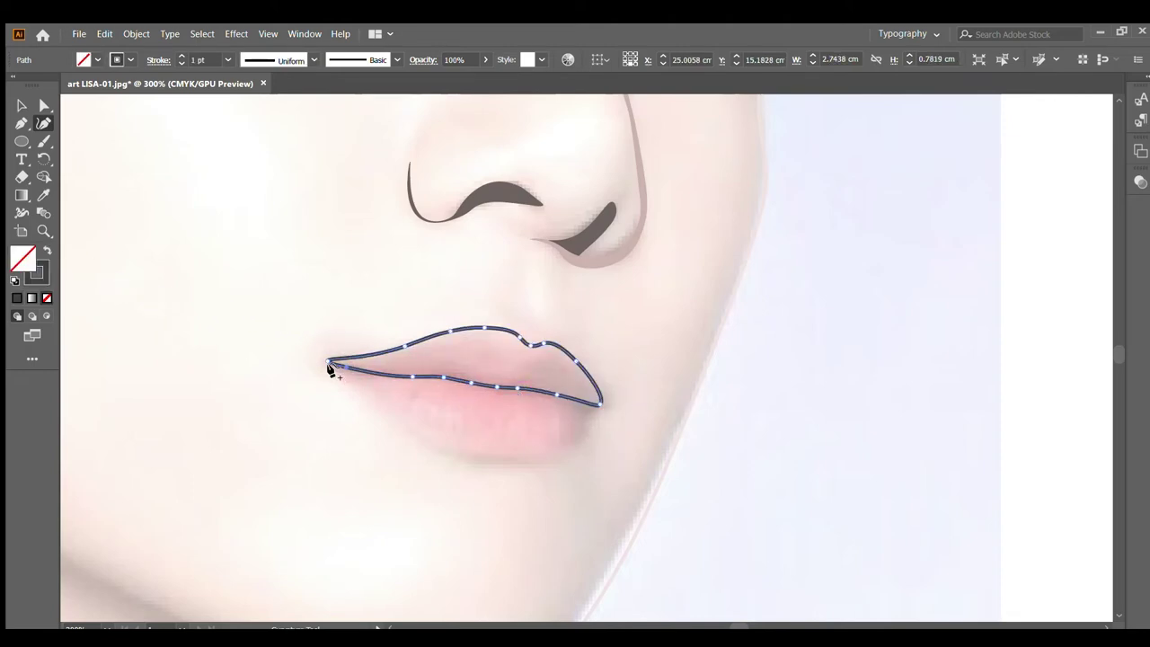
click(329, 363)
drag(601, 404, 603, 407)
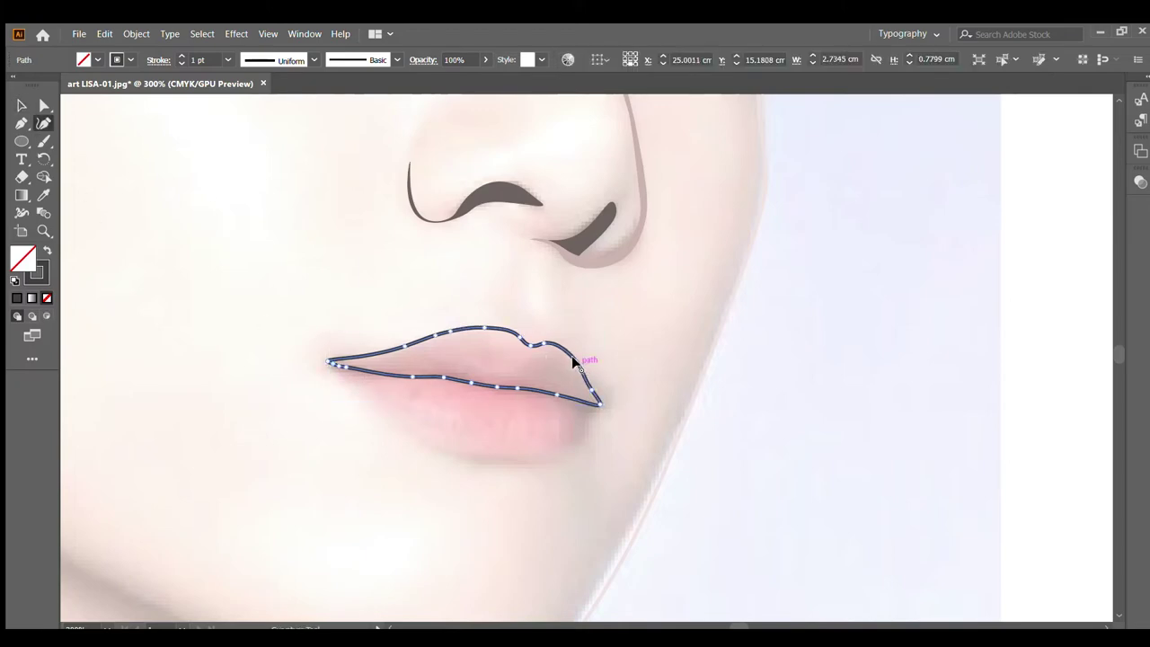
Step: Trace the lower lip shape along its bottom and top edges between the corners
click(585, 415)
click(549, 456)
click(464, 446)
click(384, 410)
click(335, 370)
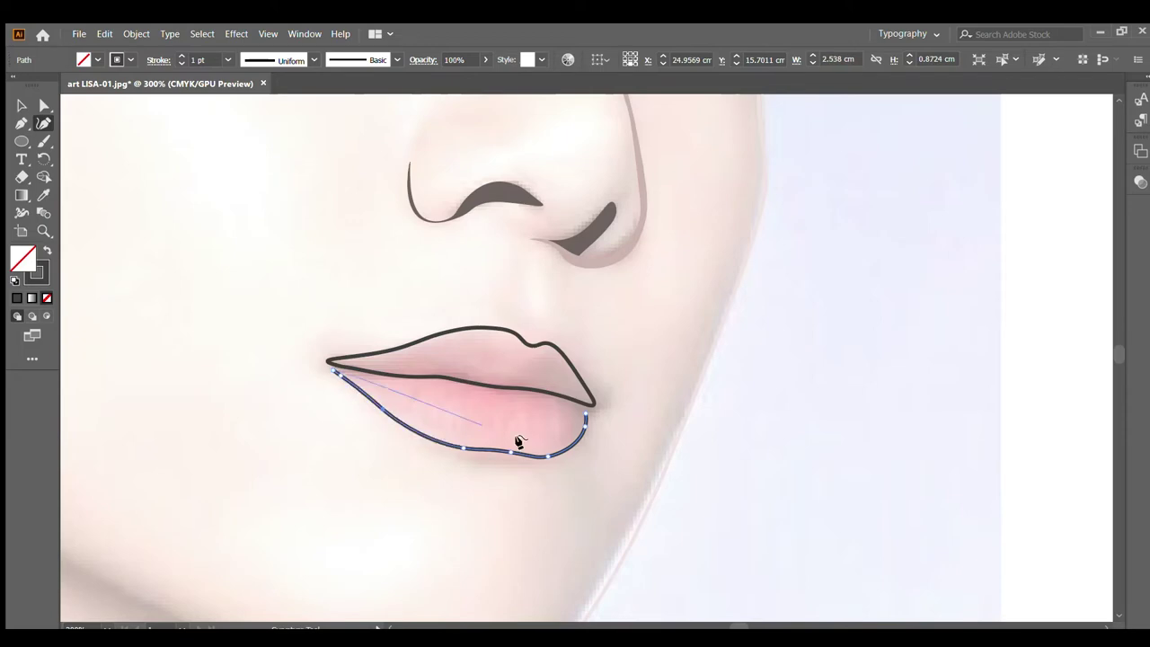
click(585, 417)
click(370, 371)
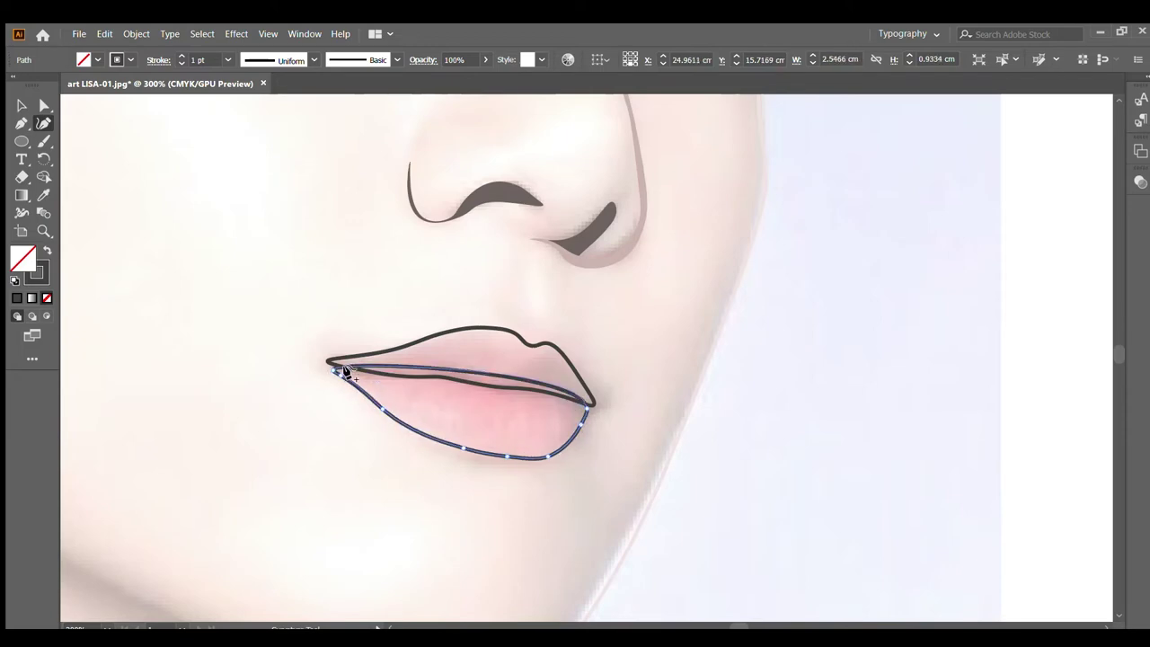
click(443, 378)
click(497, 387)
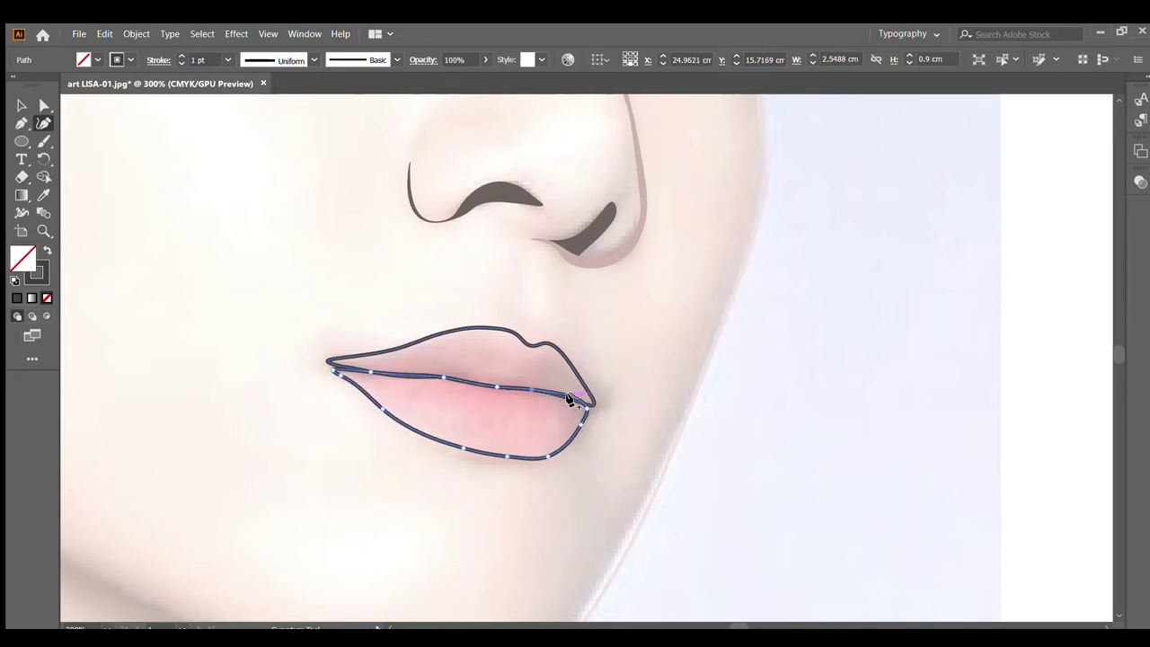
Step: Reshape the lower lip's left and right corners
scroll(378, 300, up, 4)
drag(378, 300, 395, 290)
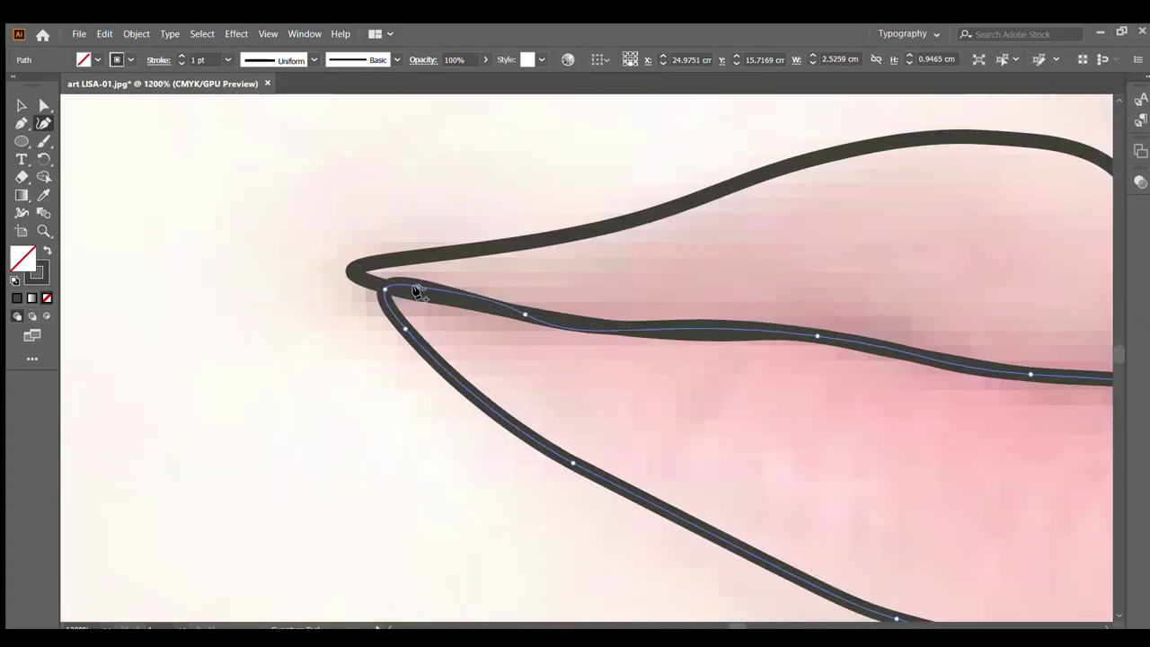
scroll(665, 398, down, 1)
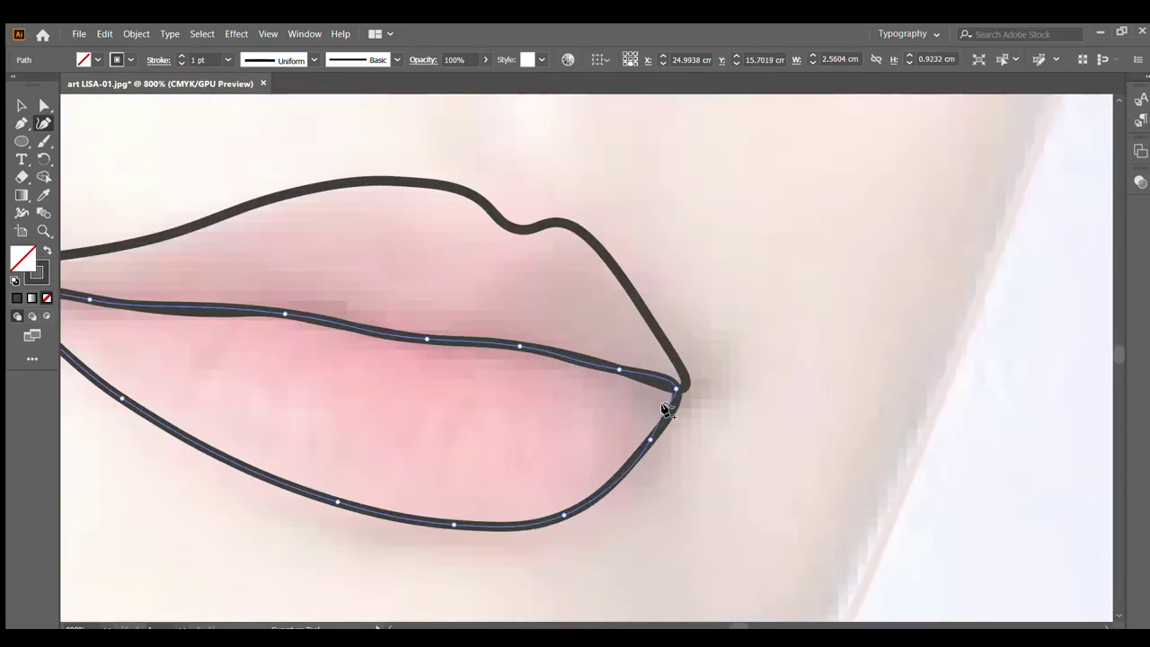
drag(665, 398, 672, 388)
key(ctrl+0)
key(v)
key(ctrl+plus)
key(ctrl+plus)
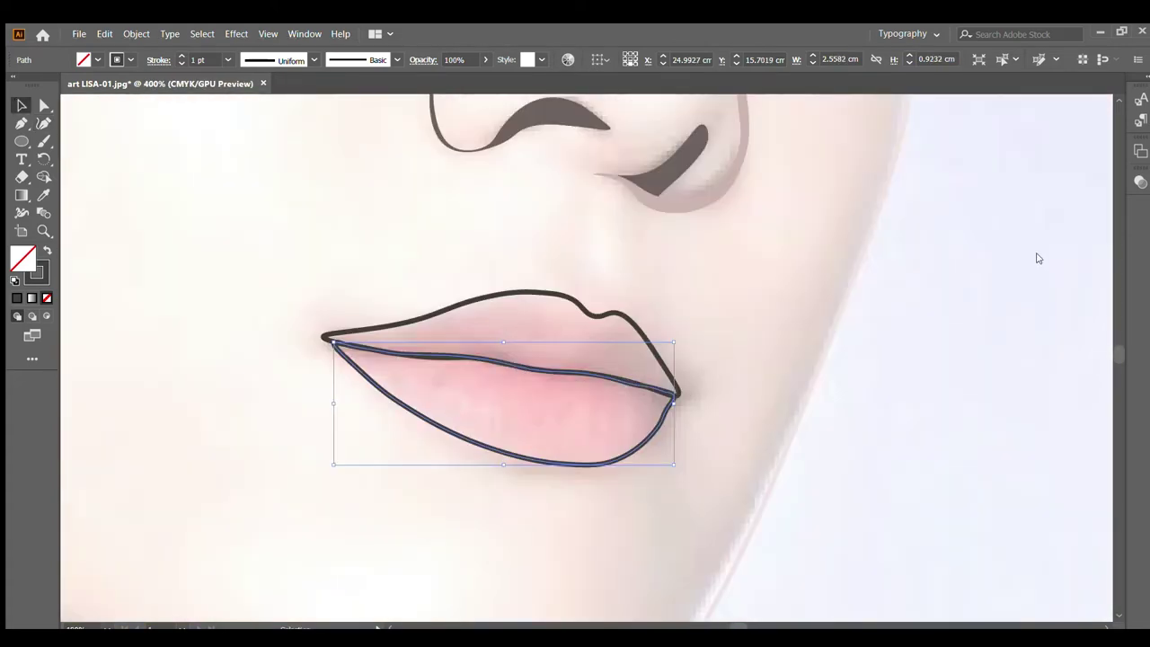
Step: Fill the lower lip dusky pink and the upper lip light pink, both with no outline
key(shift+x)
key(i)
click(707, 297)
key(v)
click(526, 292)
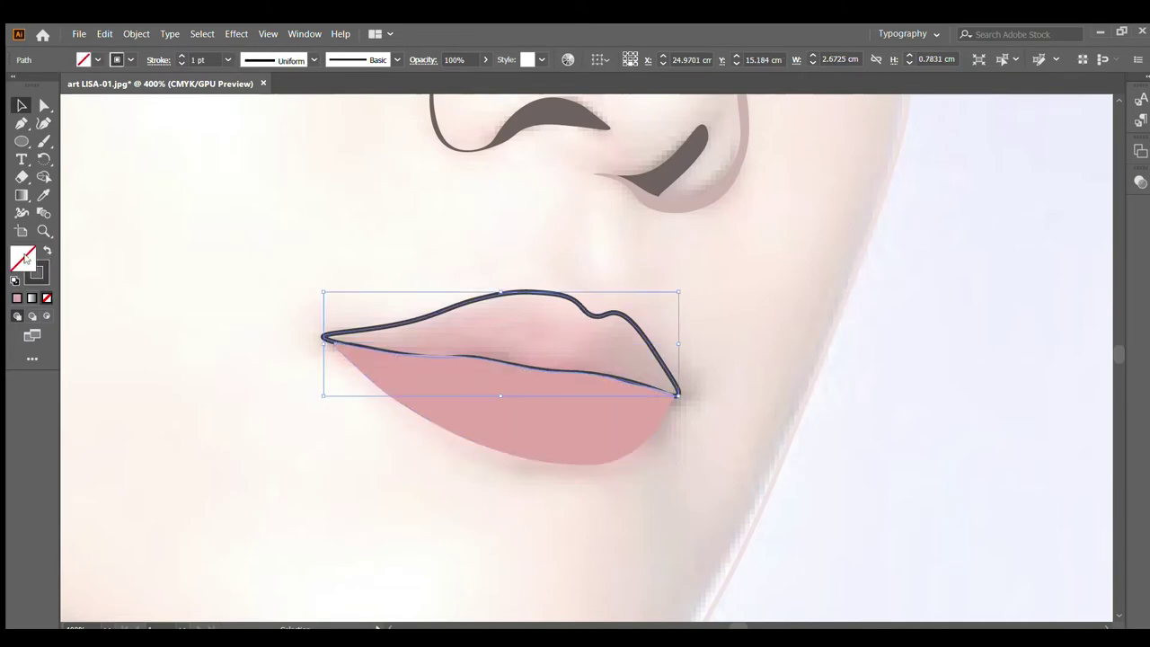
key(i)
click(437, 399)
Step: Deselect the lips, restore default fill/stroke colours and zoom out to the whole portrait
key(slash)
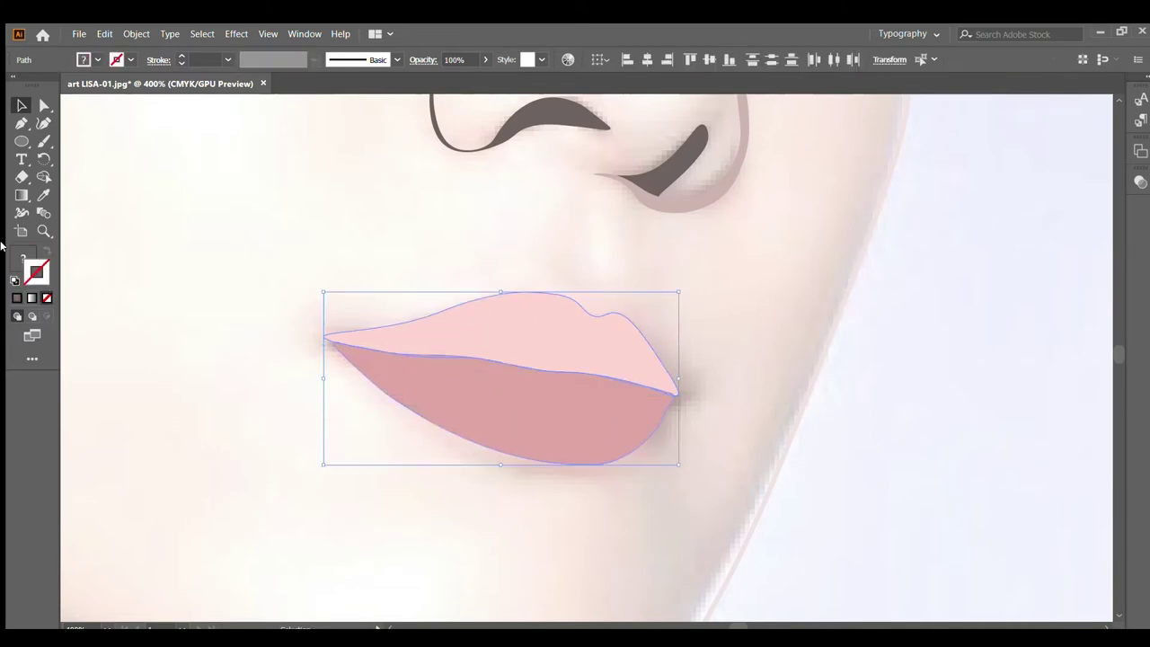
key(ctrl+shift+a)
key(shift+x)
key(ctrl+minus)
key(ctrl+minus)
key(ctrl+minus)
key(ctrl+minus)
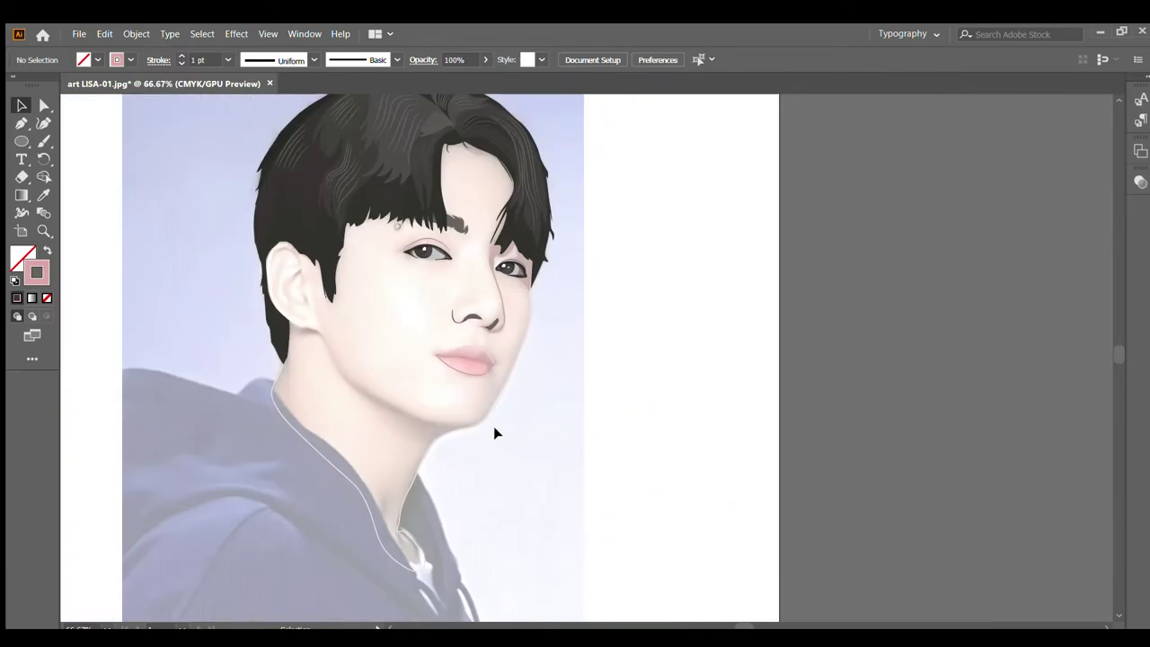
Step: Try a flat skin fill on the face outline shape, then remove it again
scroll(482, 426, down, 2)
click(356, 507)
click(47, 250)
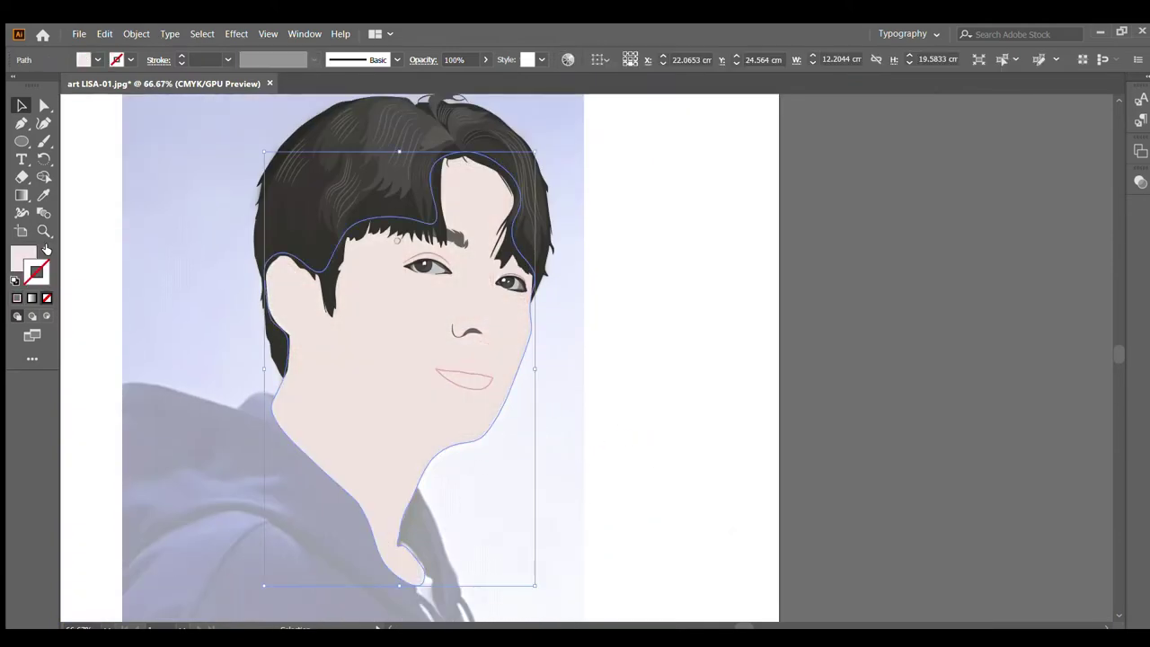
click(47, 250)
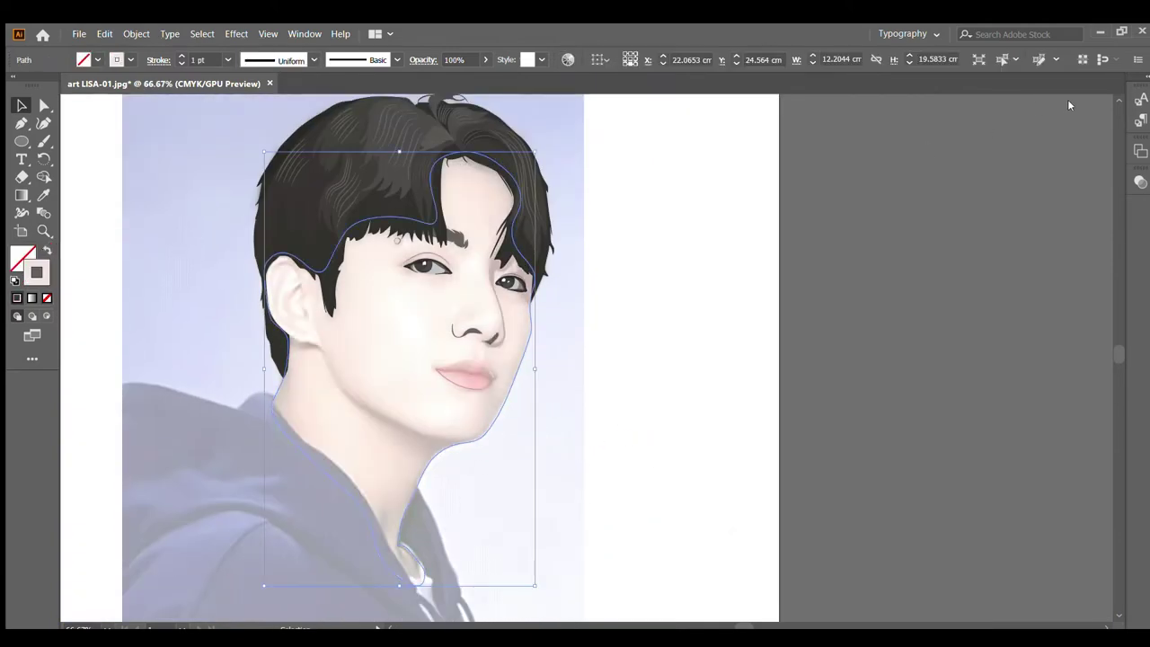
click(47, 250)
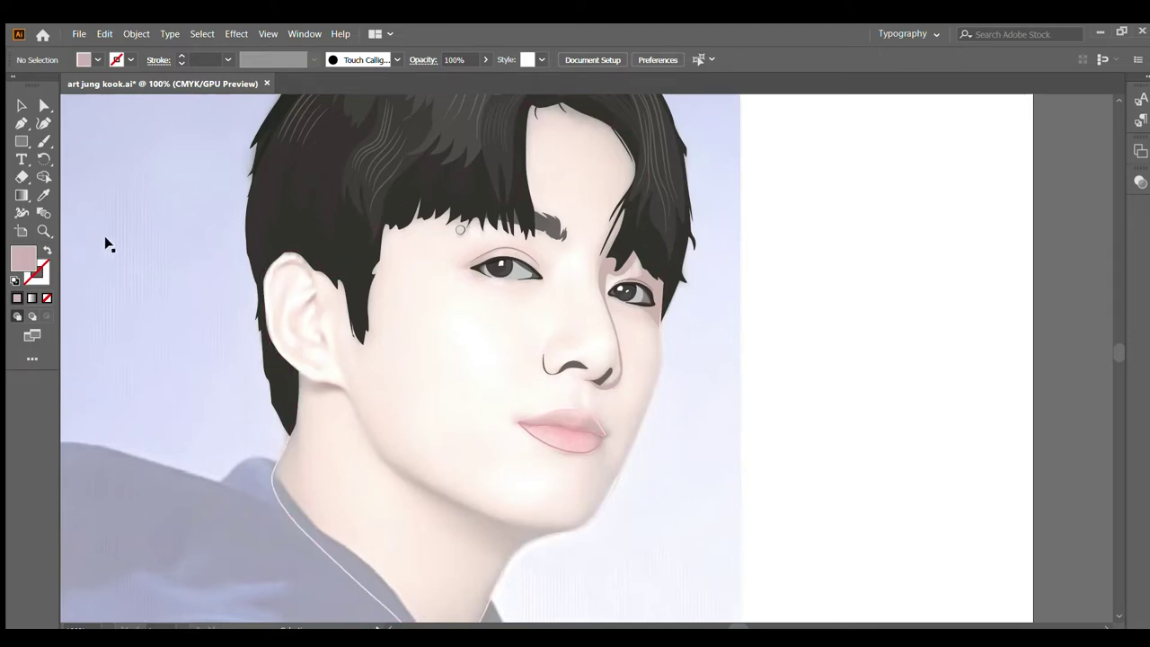
Step: Pick the Pen tool and zoom in on the right cheek edge beside the nose
click(22, 126)
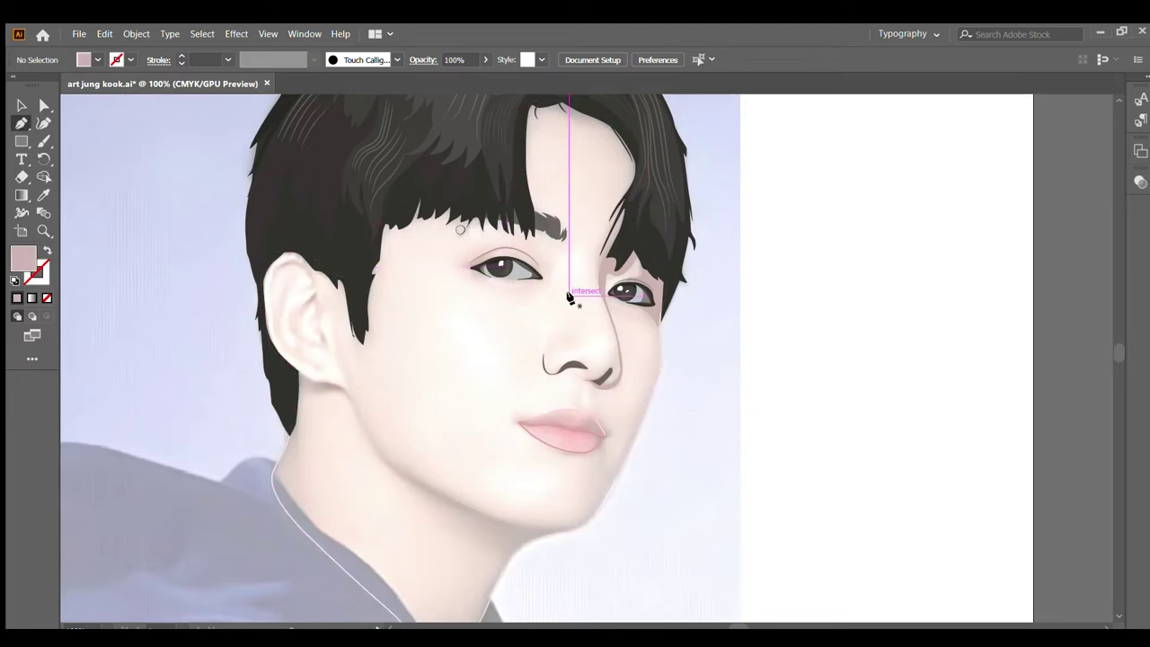
scroll(561, 331, down, 1)
scroll(568, 329, up, 2)
scroll(611, 270, up, 1)
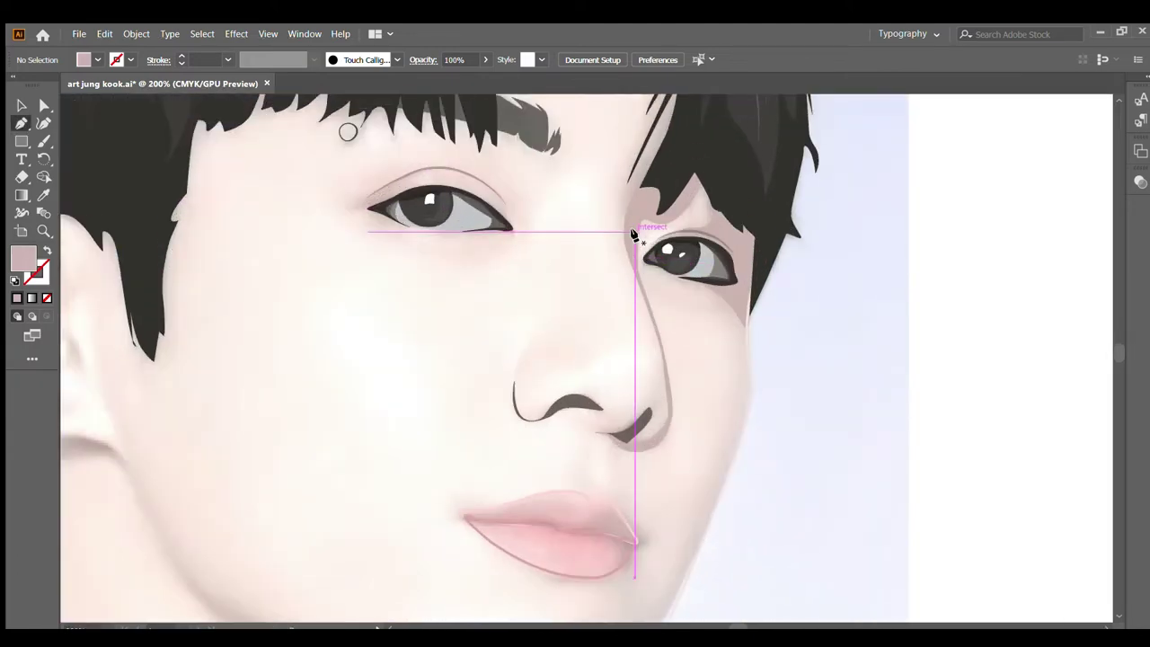
scroll(591, 275, down, 1)
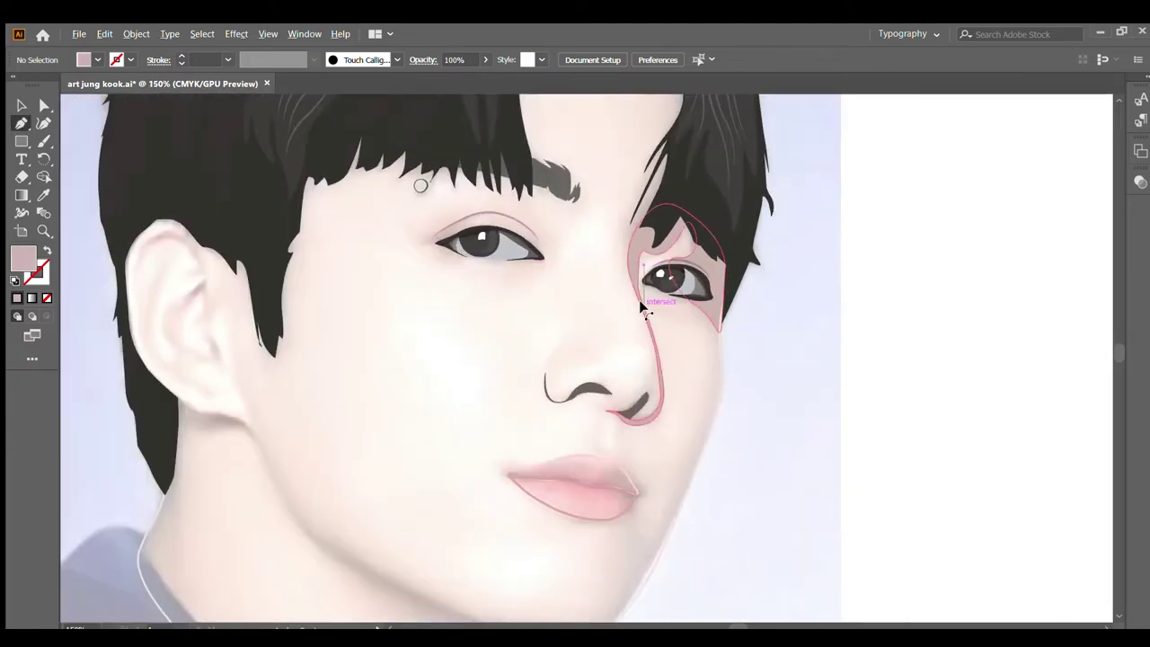
scroll(611, 301, down, 1)
scroll(594, 310, down, 1)
scroll(594, 316, down, 1)
scroll(585, 320, up, 2)
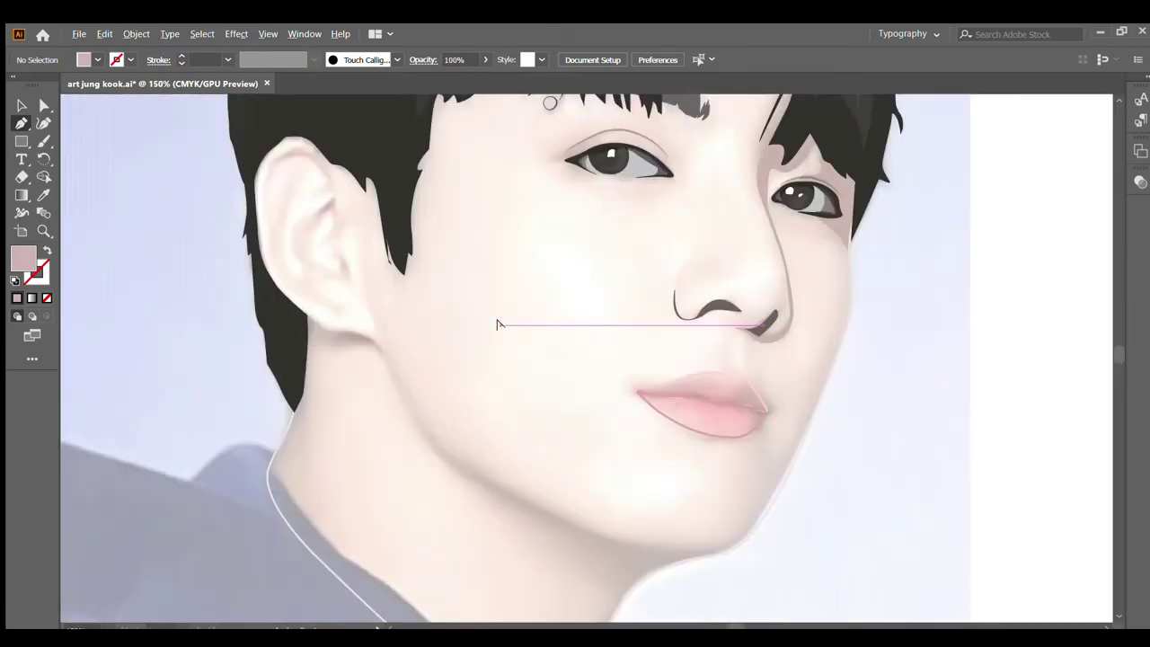
scroll(495, 321, down, 2)
scroll(430, 325, down, 1)
scroll(540, 368, down, 1)
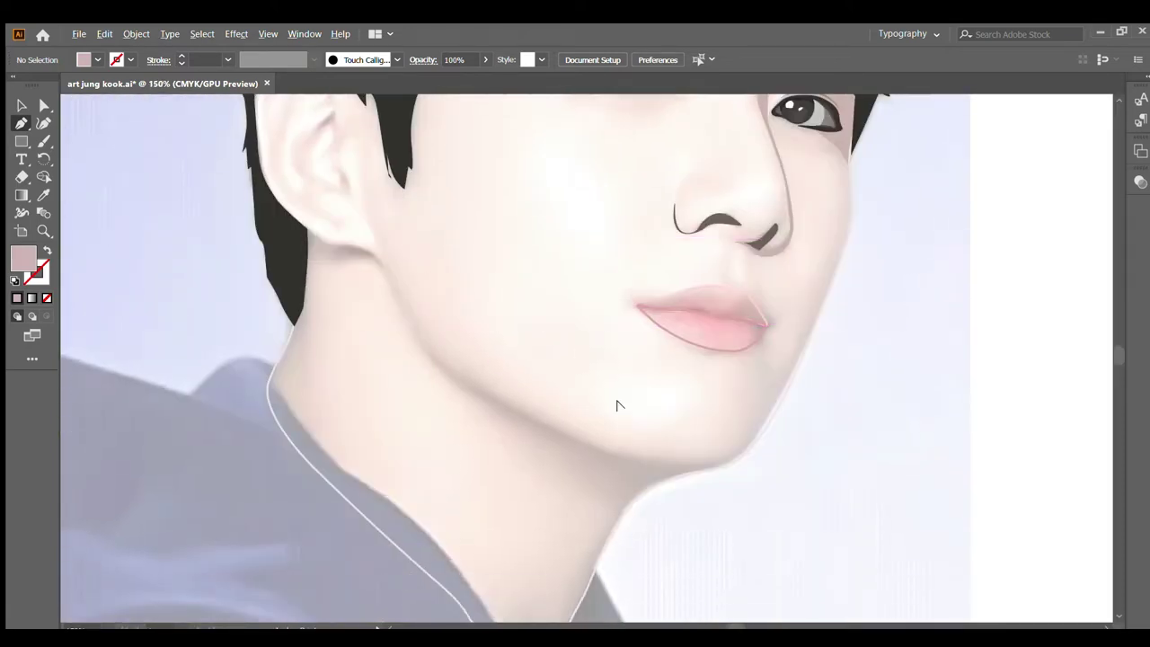
scroll(780, 373, up, 1)
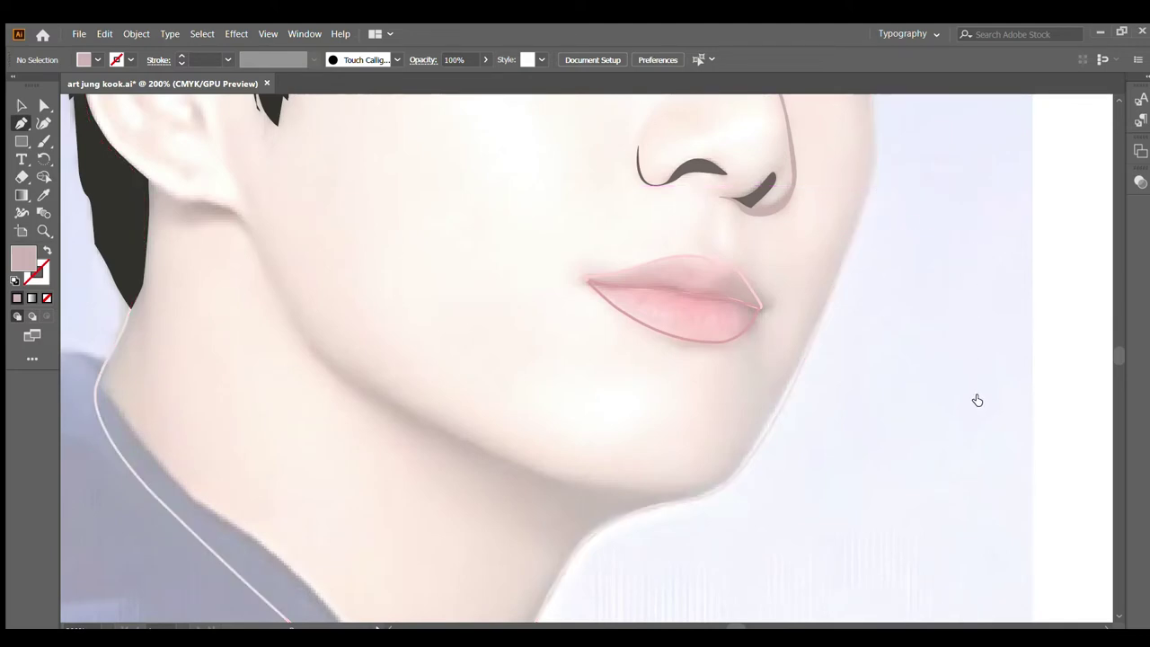
scroll(797, 200, up, 1)
scroll(770, 226, up, 2)
scroll(796, 244, up, 1)
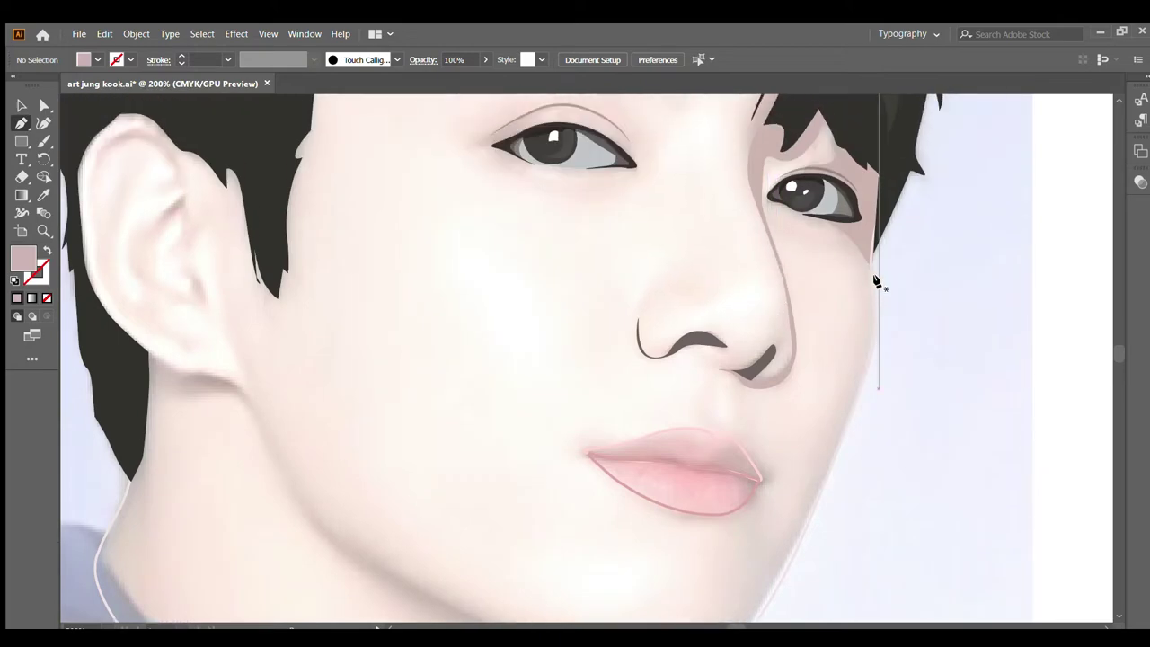
scroll(877, 281, up, 2)
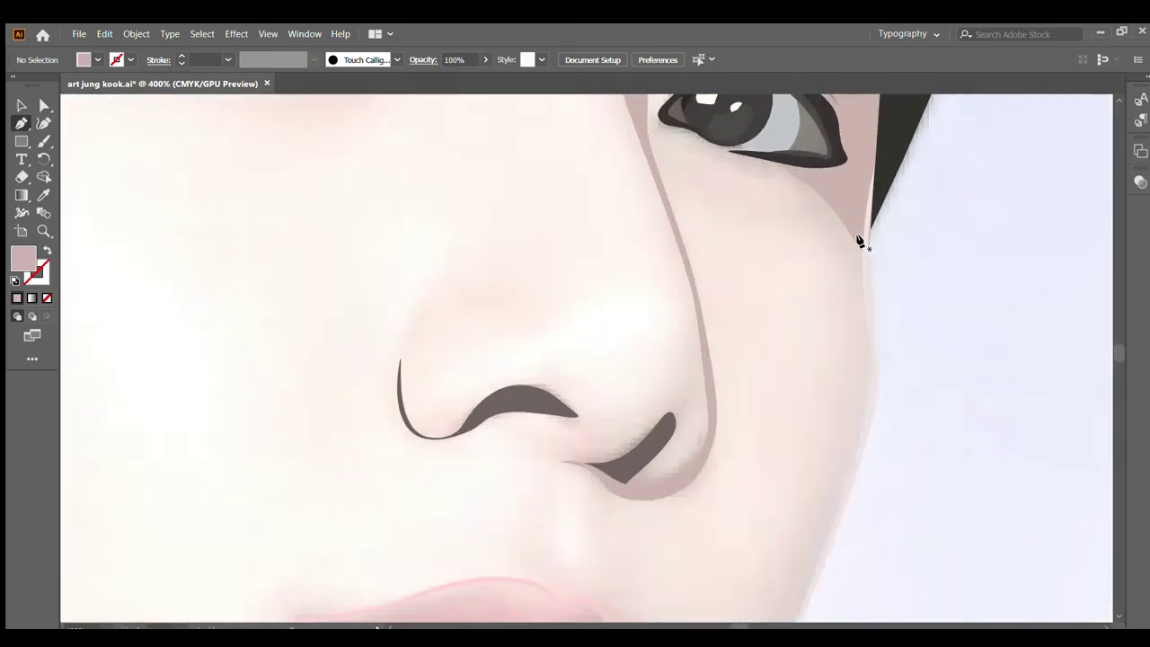
Step: Start the jaw band's outer edge with Curvature anchors down the right cheek toward the chin
click(859, 241)
scroll(861, 270, down, 1)
click(860, 337)
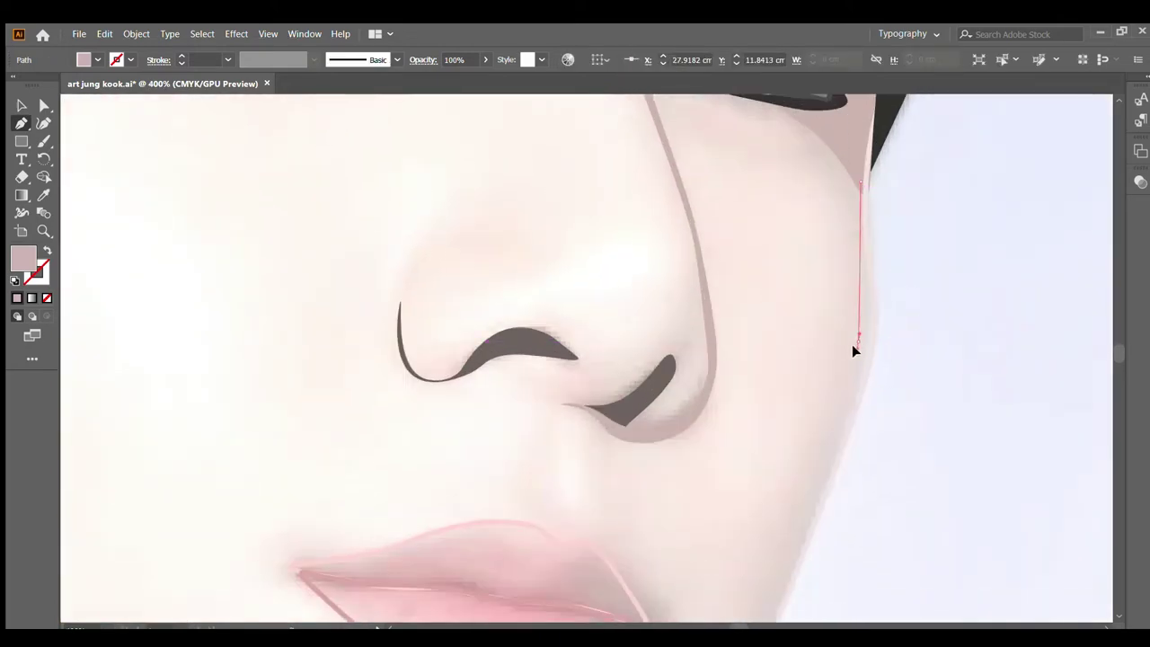
scroll(846, 369, down, 1)
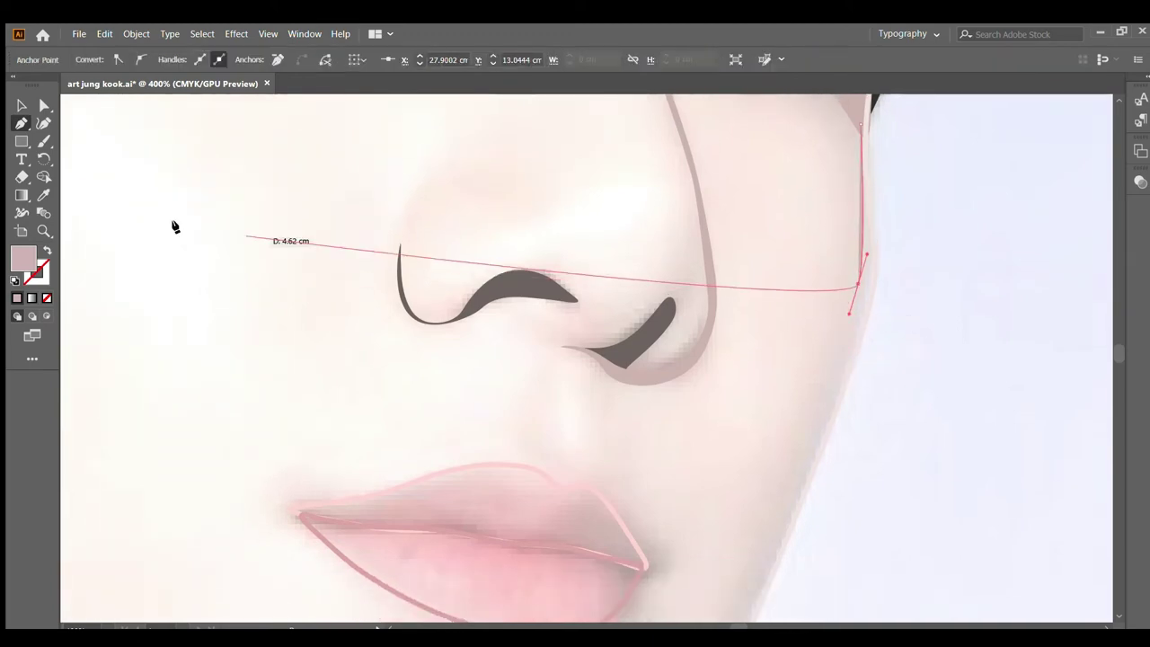
click(43, 125)
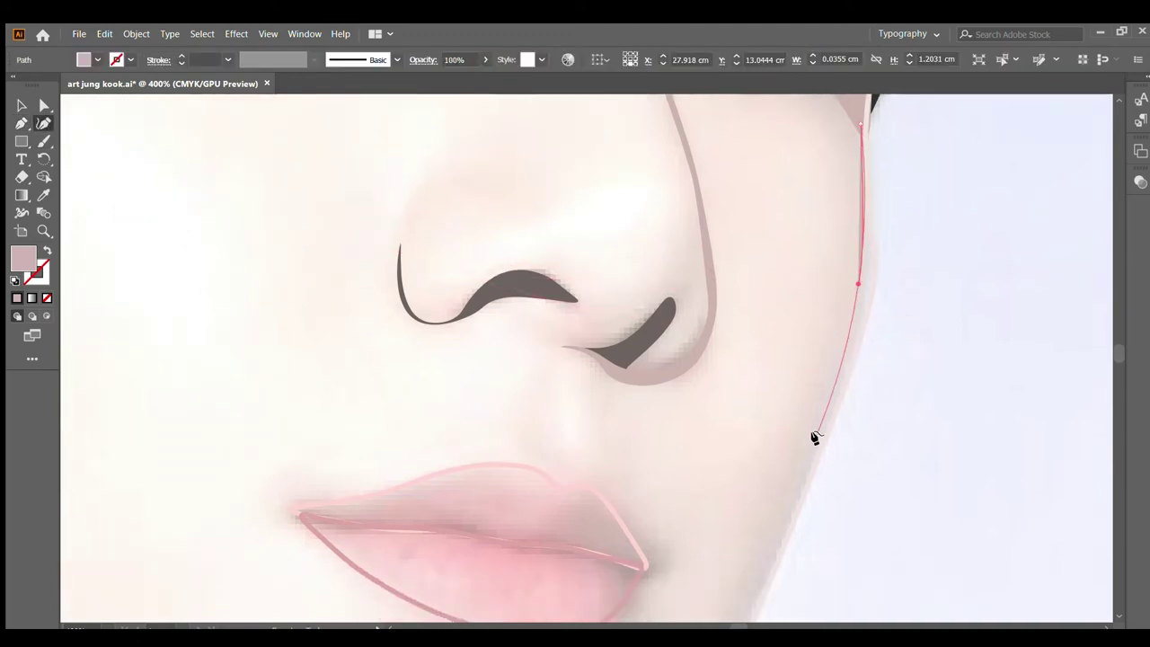
click(799, 462)
scroll(796, 456, down, 1)
scroll(782, 455, down, 1)
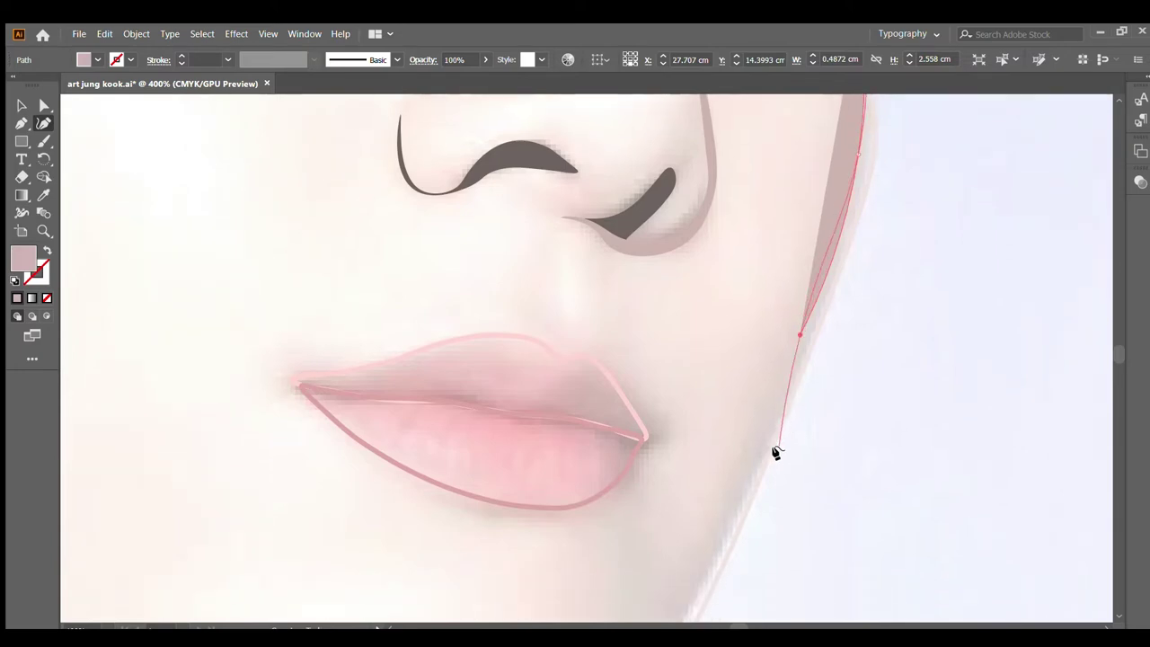
click(713, 526)
scroll(716, 509, down, 2)
scroll(683, 470, down, 2)
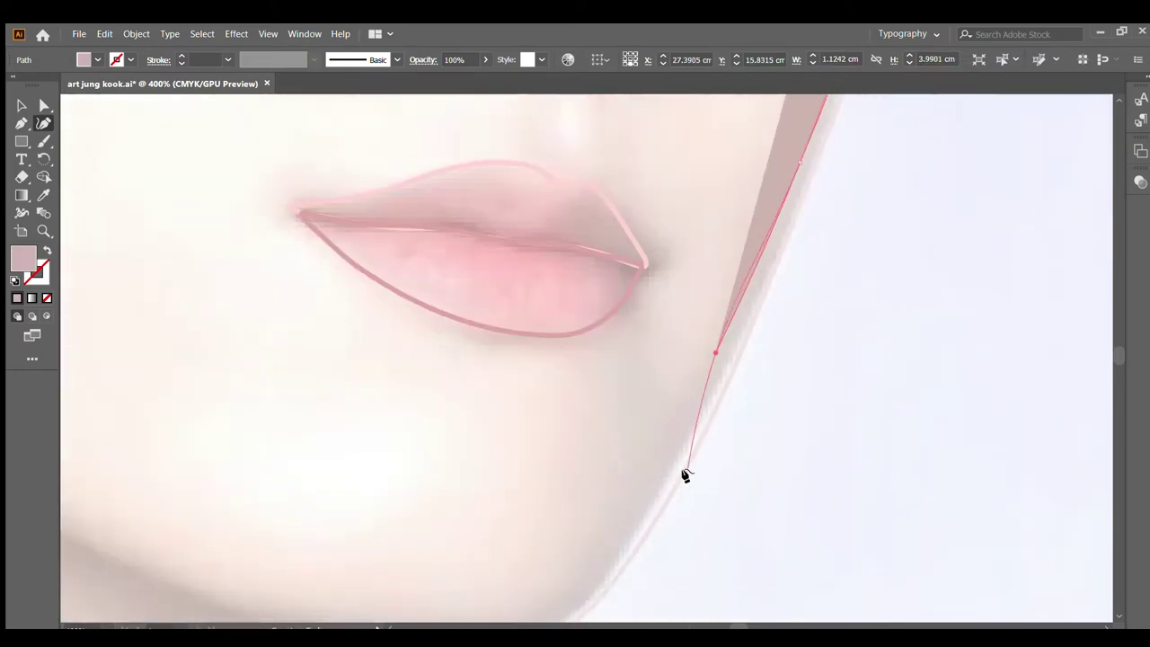
scroll(607, 483, down, 1)
Step: Carry the outer edge around the chin and up the left jaw to below the ear
click(559, 479)
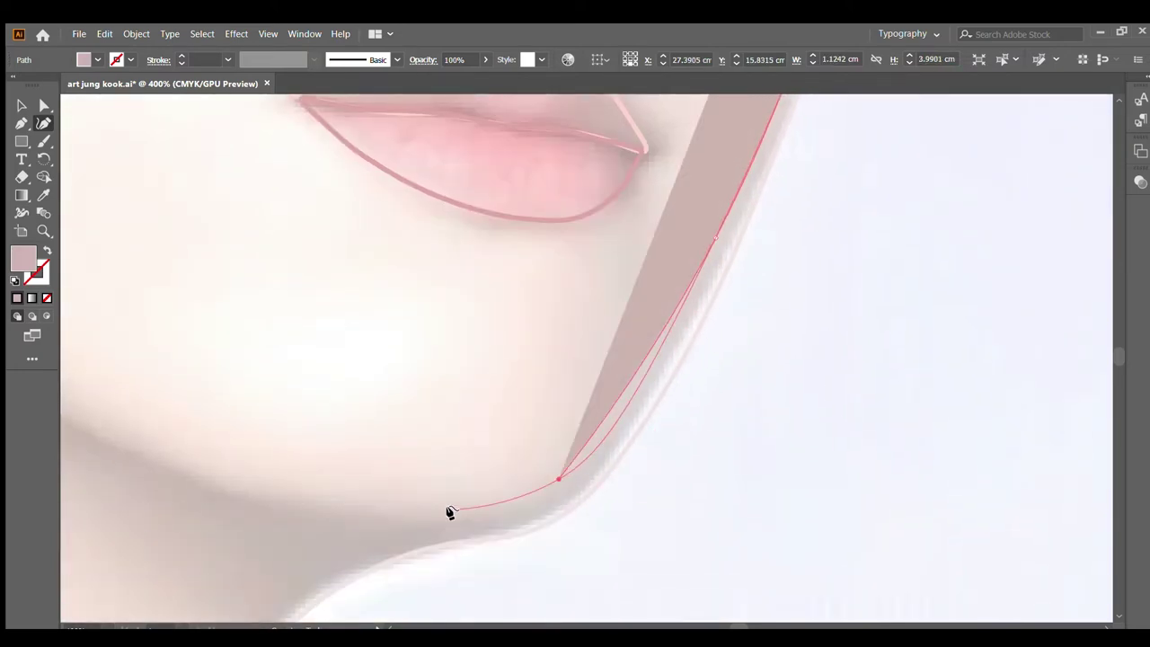
click(388, 510)
key(ctrl+minus)
key(ctrl+minus)
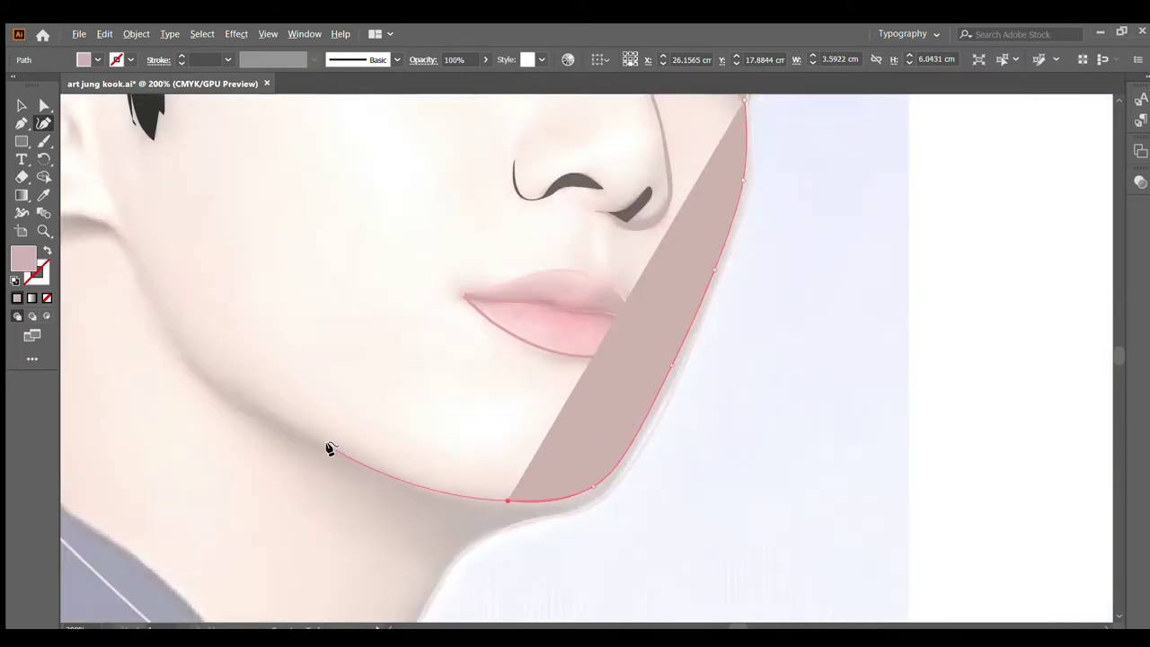
click(325, 448)
click(206, 377)
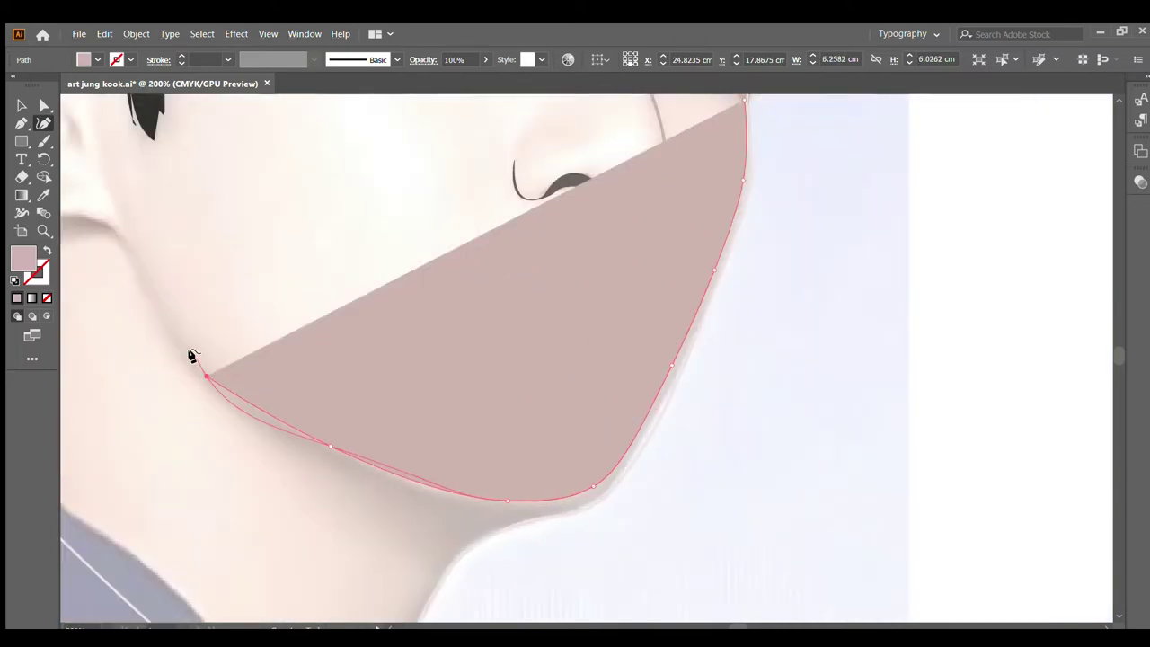
click(165, 319)
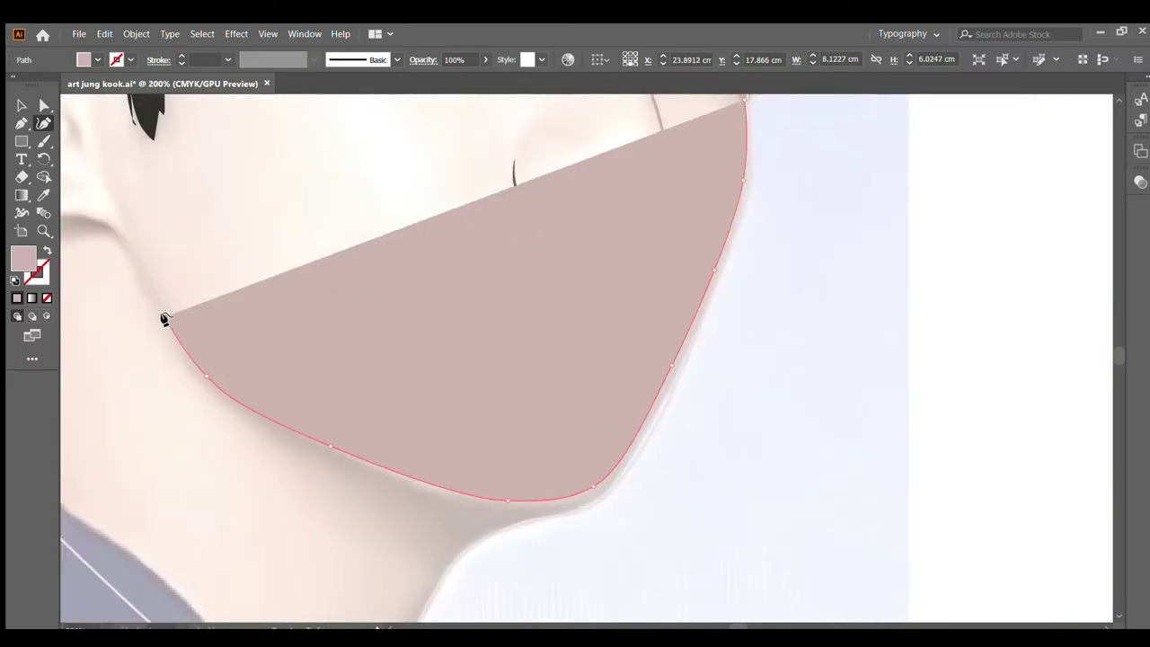
click(127, 244)
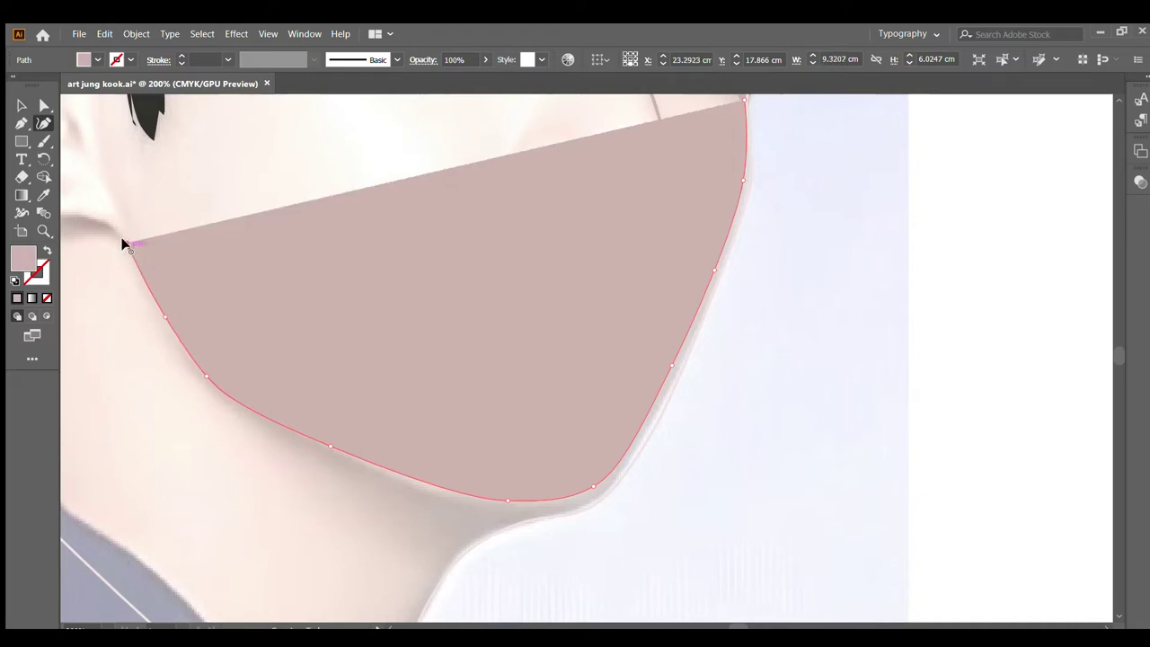
Step: Trace the band's thin inner edge back along the jaw, under the chin and up the right jaw
click(199, 384)
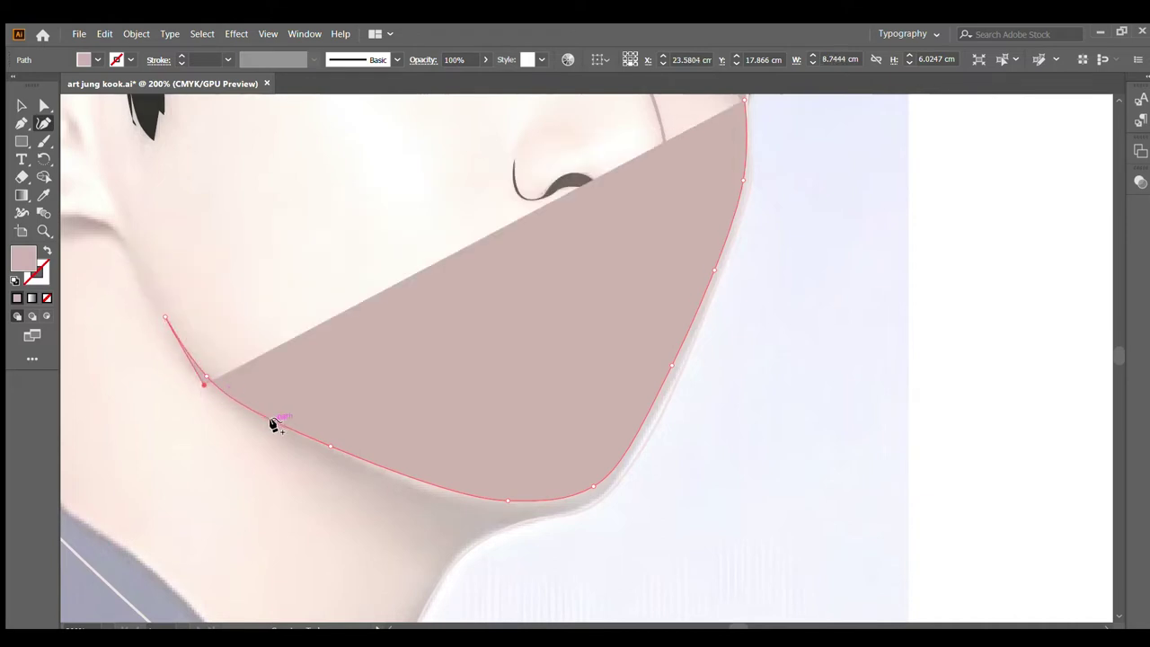
click(311, 446)
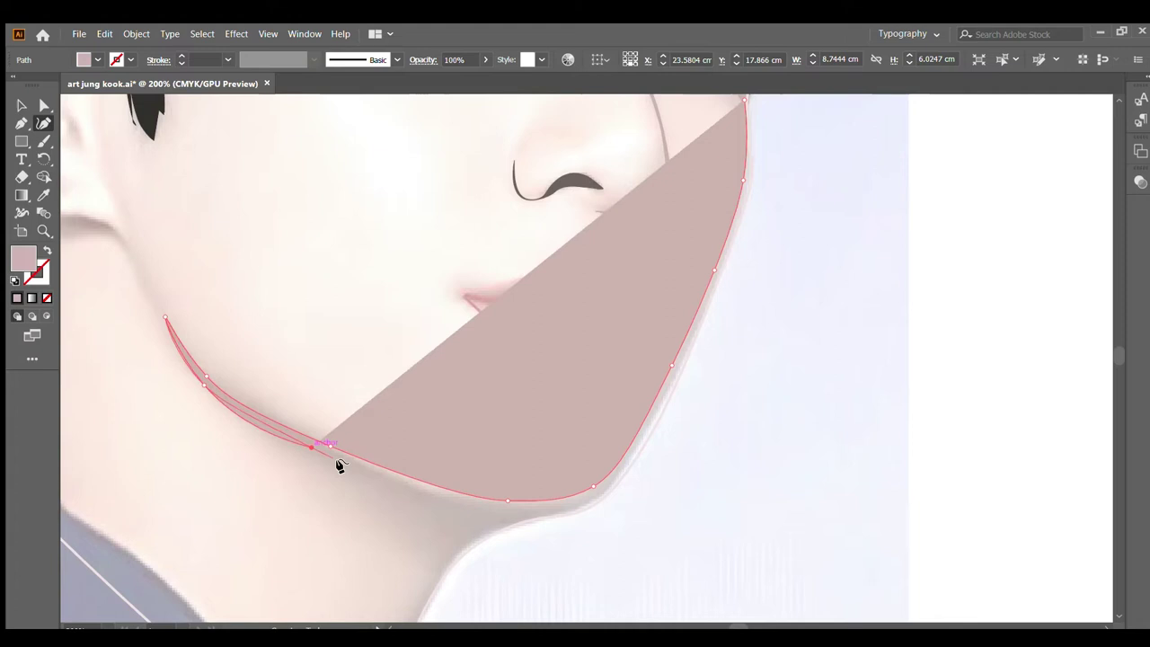
click(423, 492)
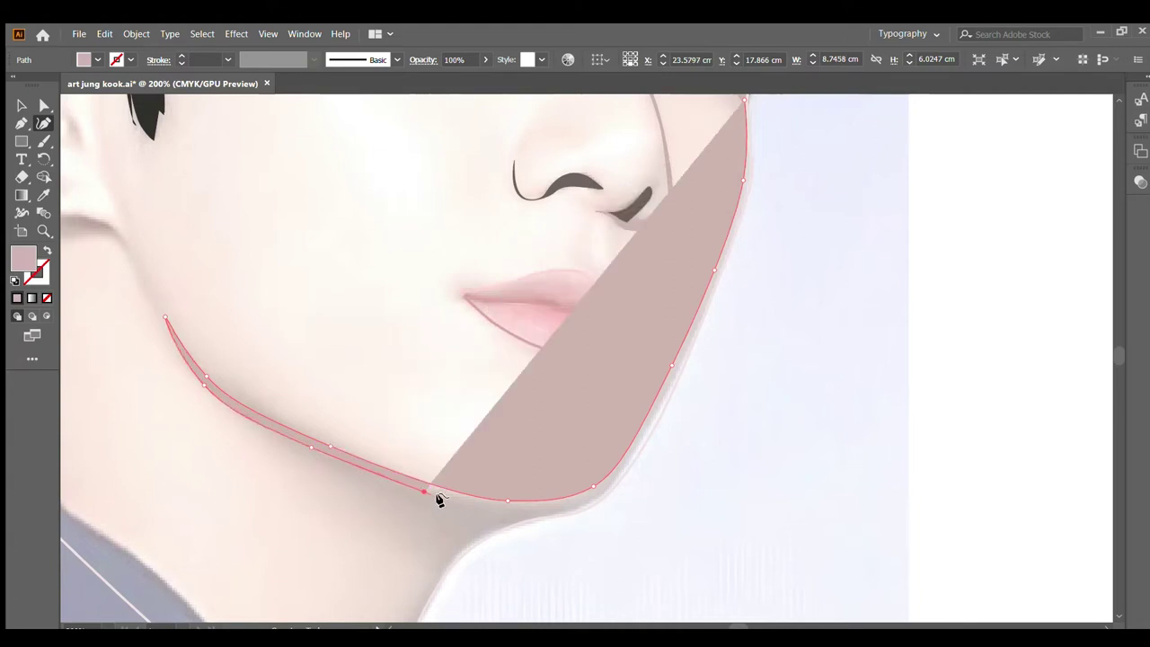
click(523, 515)
click(574, 514)
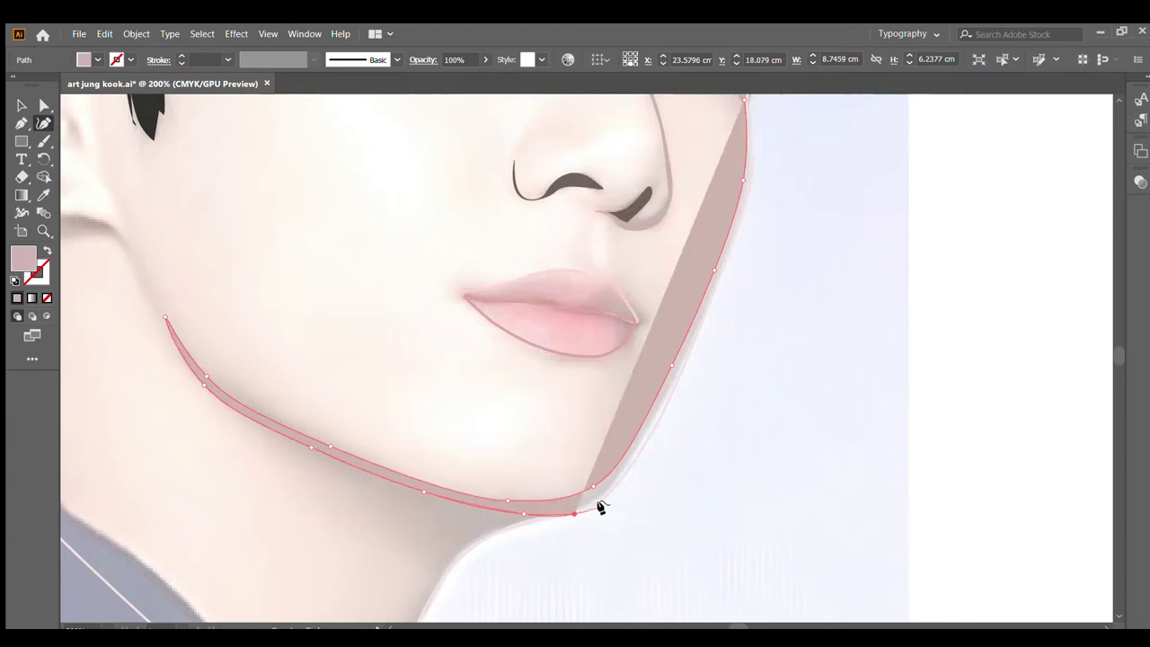
click(611, 491)
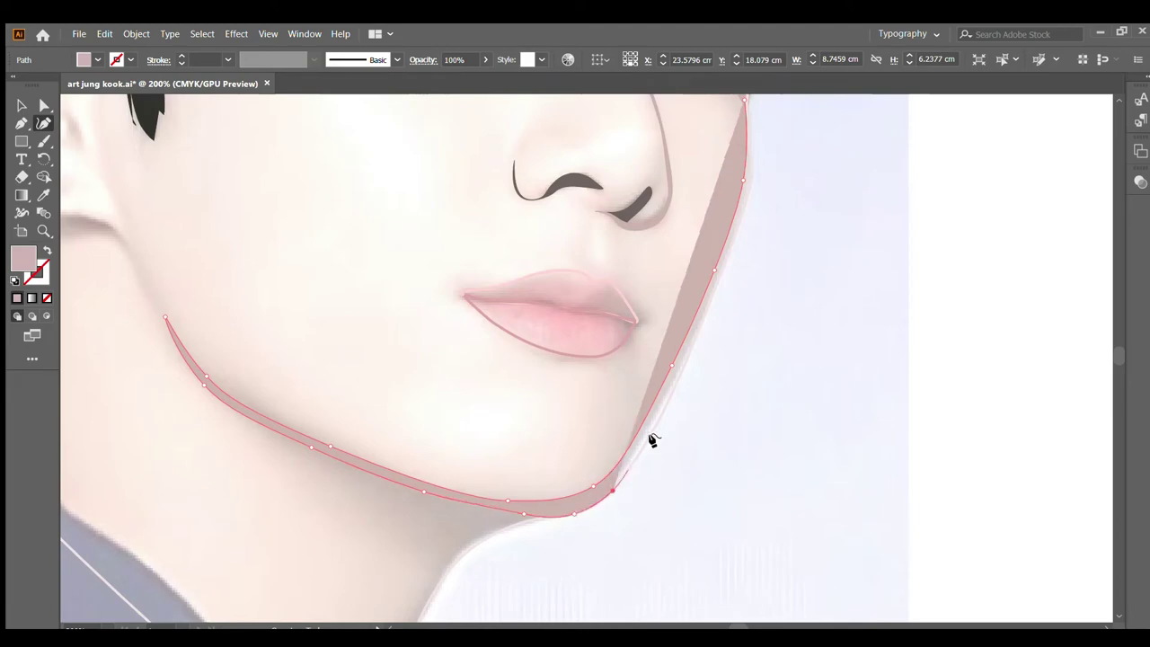
click(691, 351)
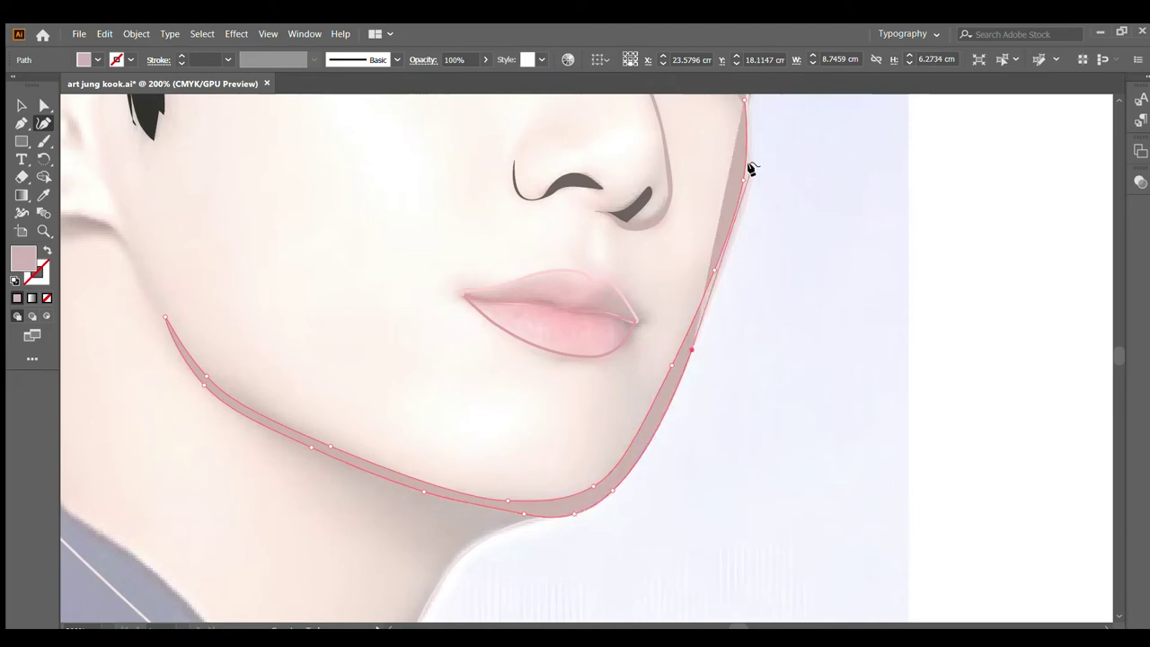
click(736, 240)
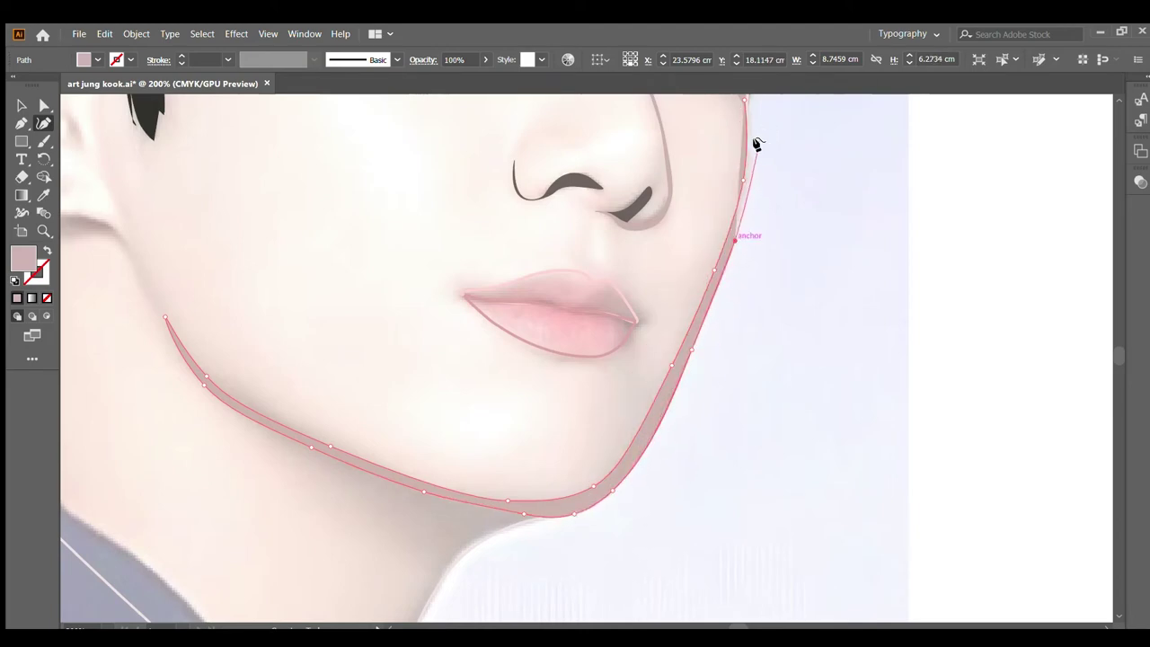
Step: Extend the band up the cheek toward the eye and close the jawline shape
click(751, 171)
scroll(750, 180, up, 3)
scroll(746, 203, up, 2)
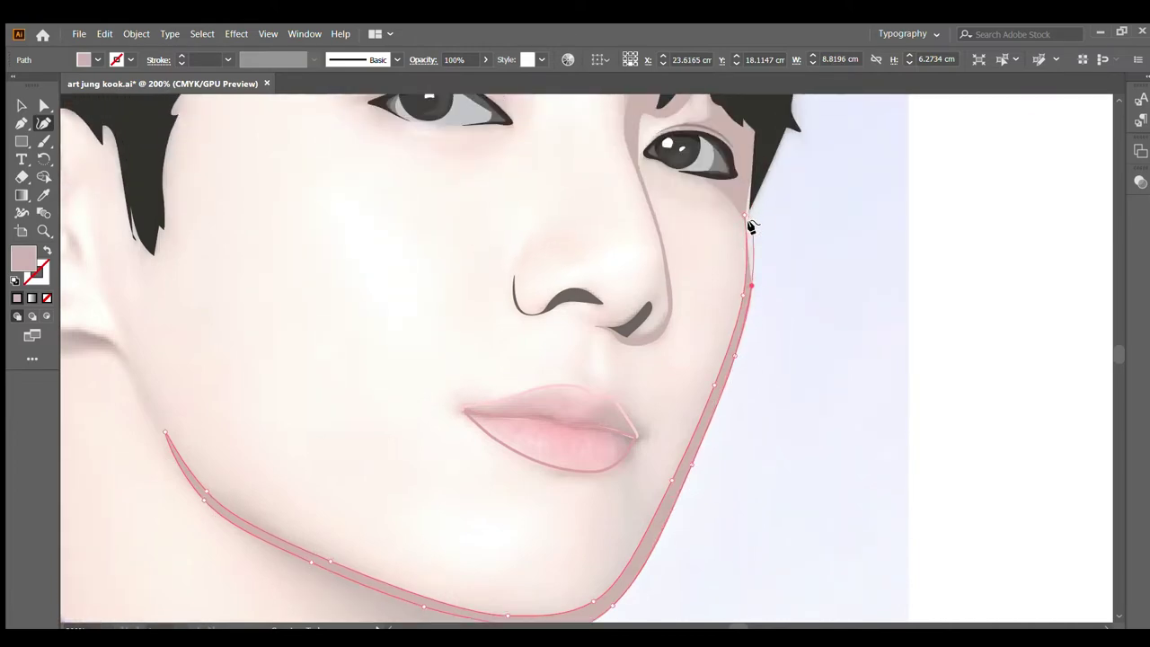
click(748, 192)
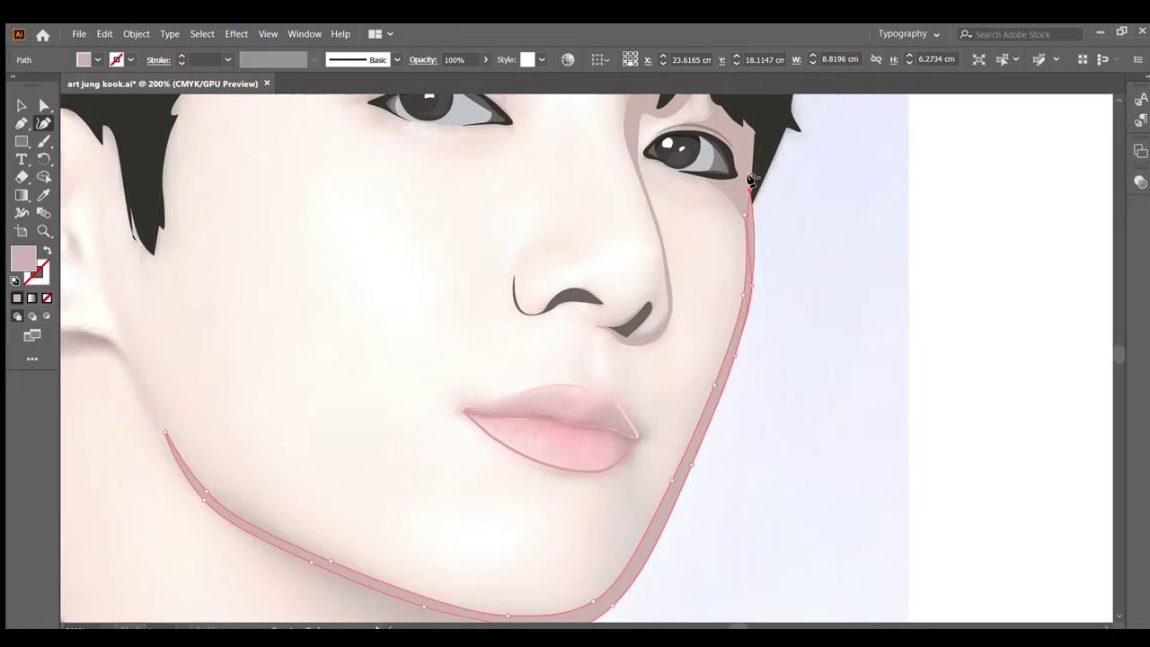
click(751, 174)
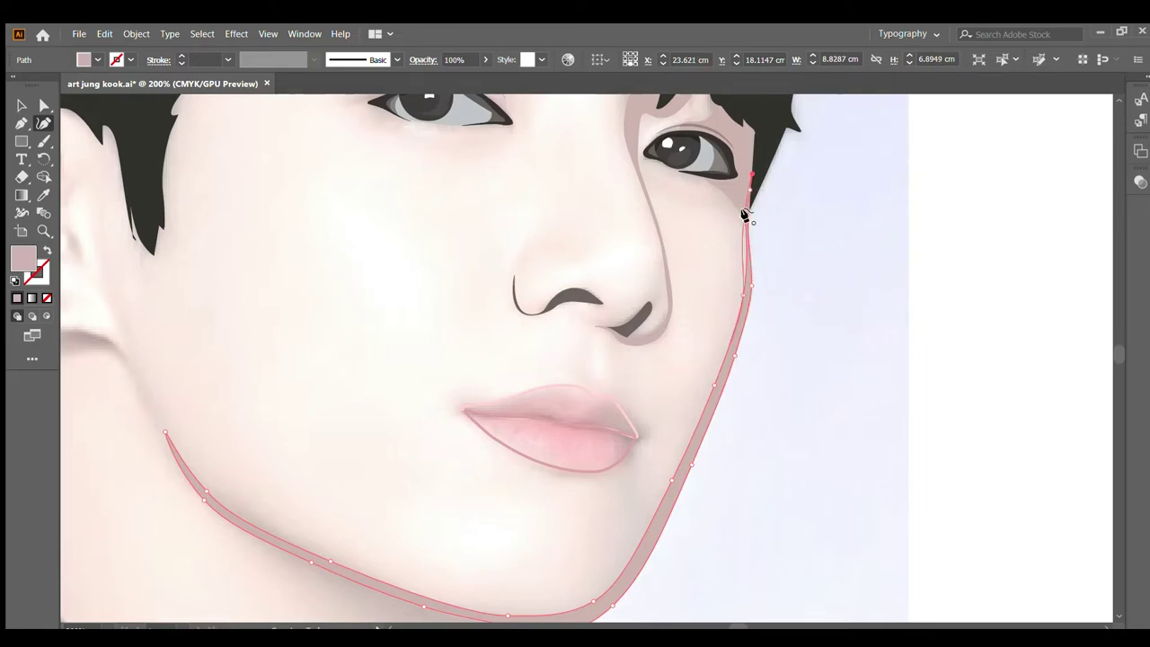
click(745, 216)
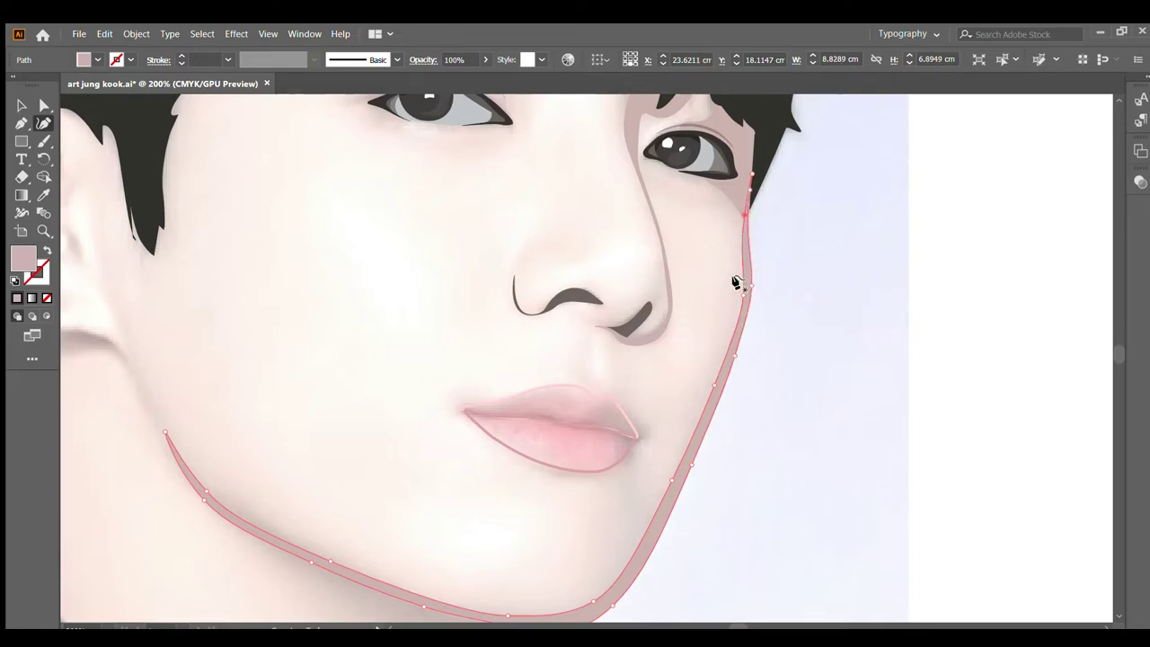
alt+scroll(704, 319, down, 1)
alt+scroll(706, 321, down, 1)
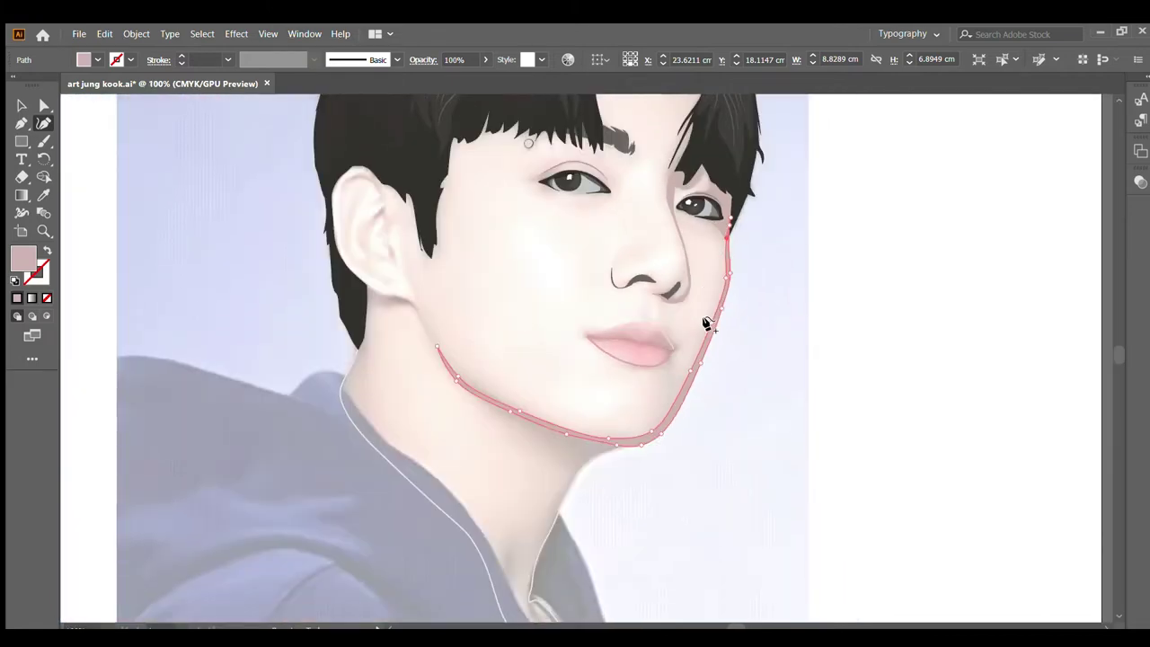
scroll(706, 321, down, 1)
Step: Deselect the finished jaw shape with the Selection tool and scroll back up the face
click(22, 105)
click(267, 162)
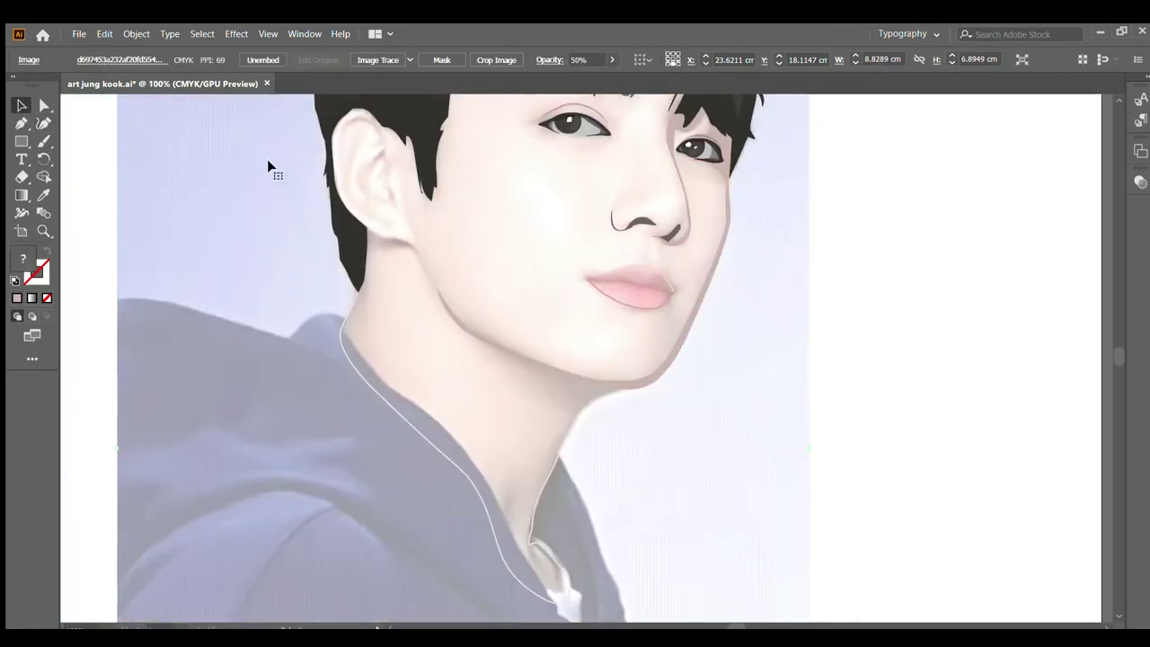
scroll(766, 341, up, 1)
scroll(764, 348, down, 1)
scroll(740, 347, down, 1)
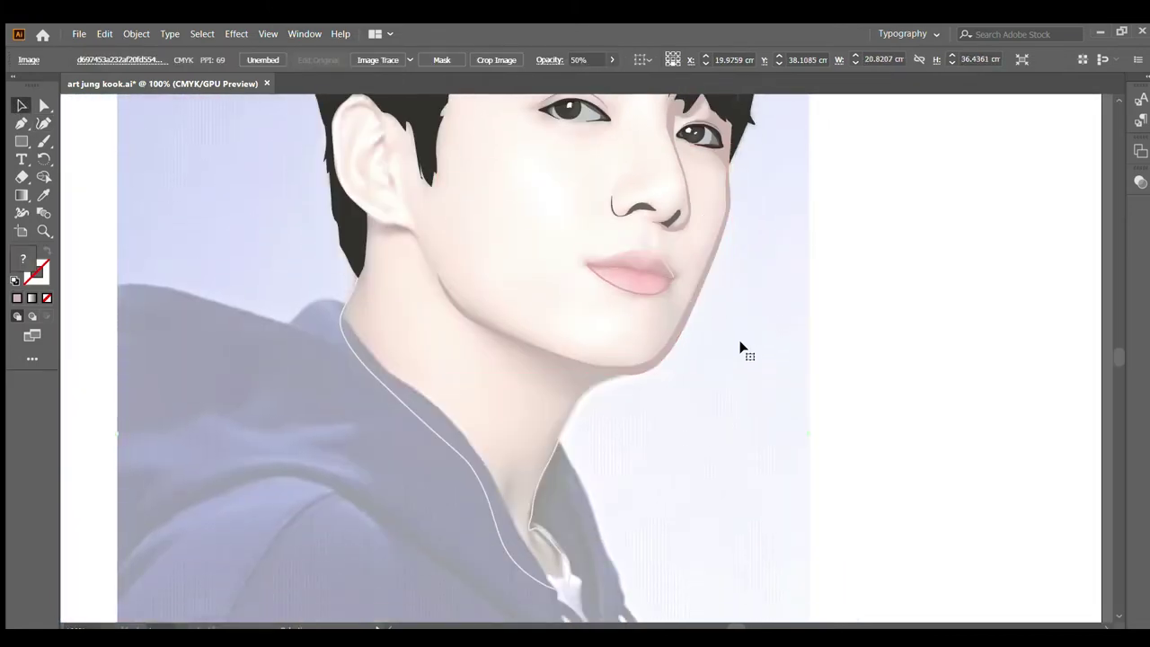
scroll(739, 347, down, 1)
scroll(737, 346, up, 2)
scroll(735, 346, up, 2)
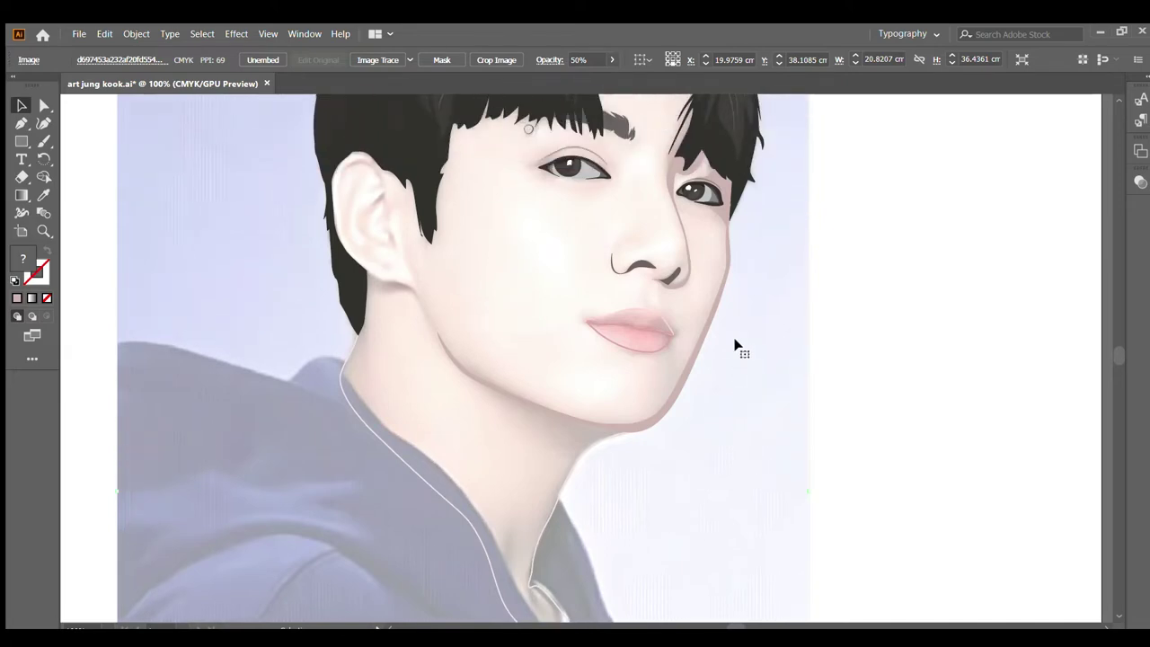
scroll(735, 346, up, 2)
scroll(735, 346, up, 2)
scroll(733, 346, up, 1)
scroll(734, 341, up, 3)
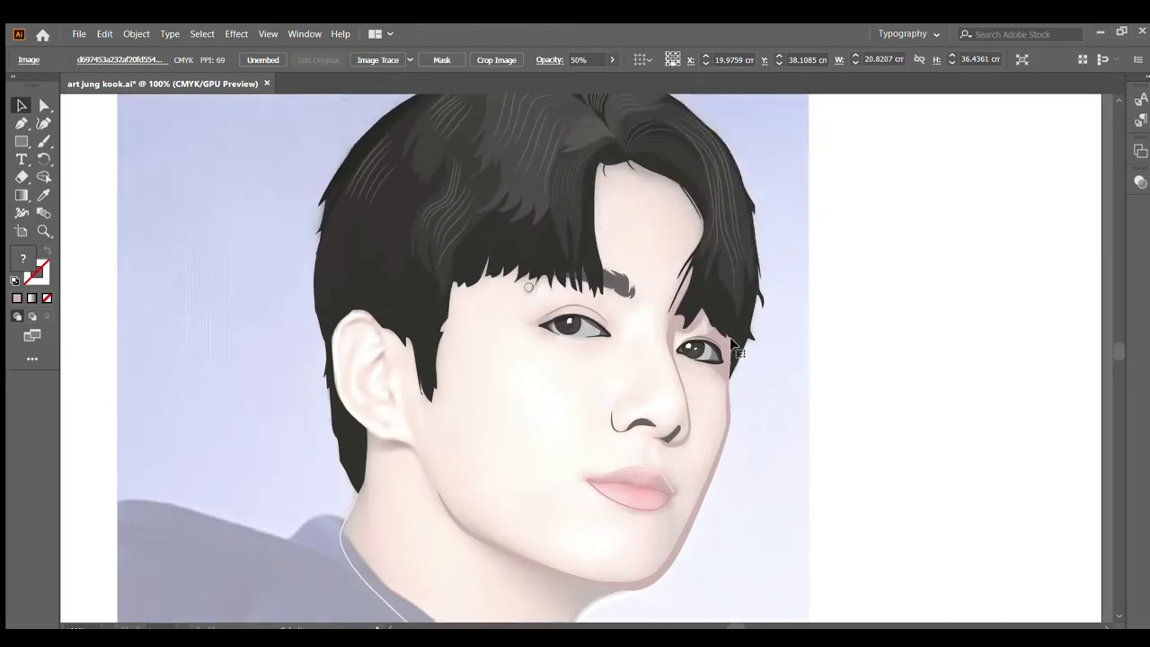
scroll(730, 339, up, 1)
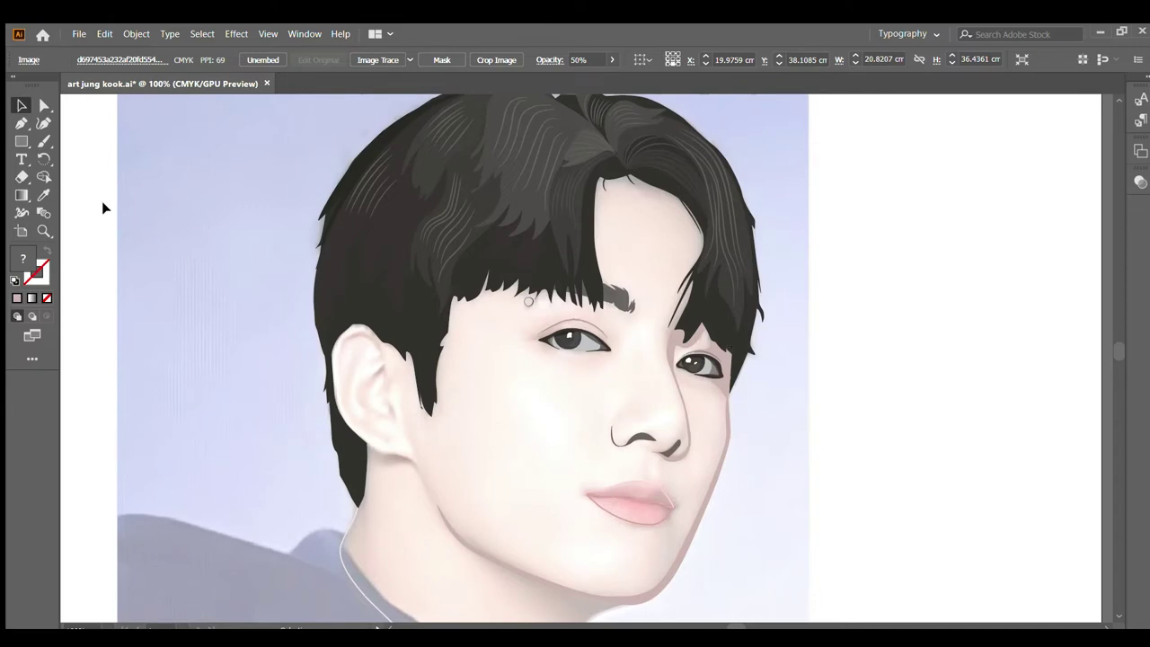
Step: Pick the Curvature tool and zoom in close on the ear
click(42, 123)
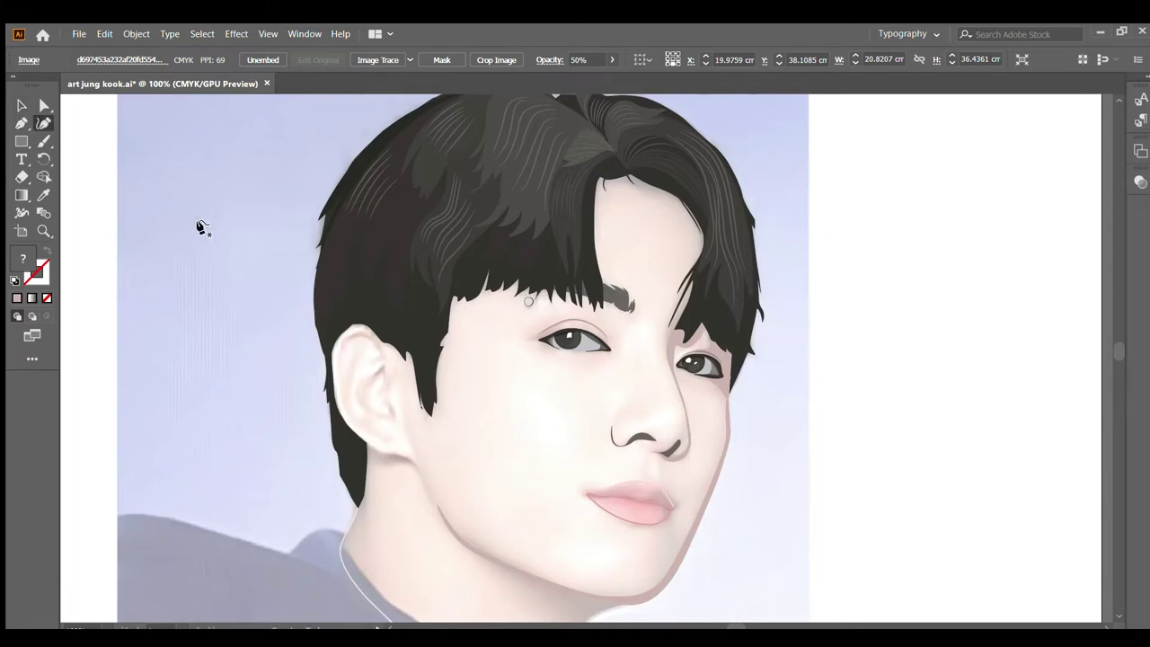
scroll(380, 300, down, 2)
scroll(376, 315, down, 1)
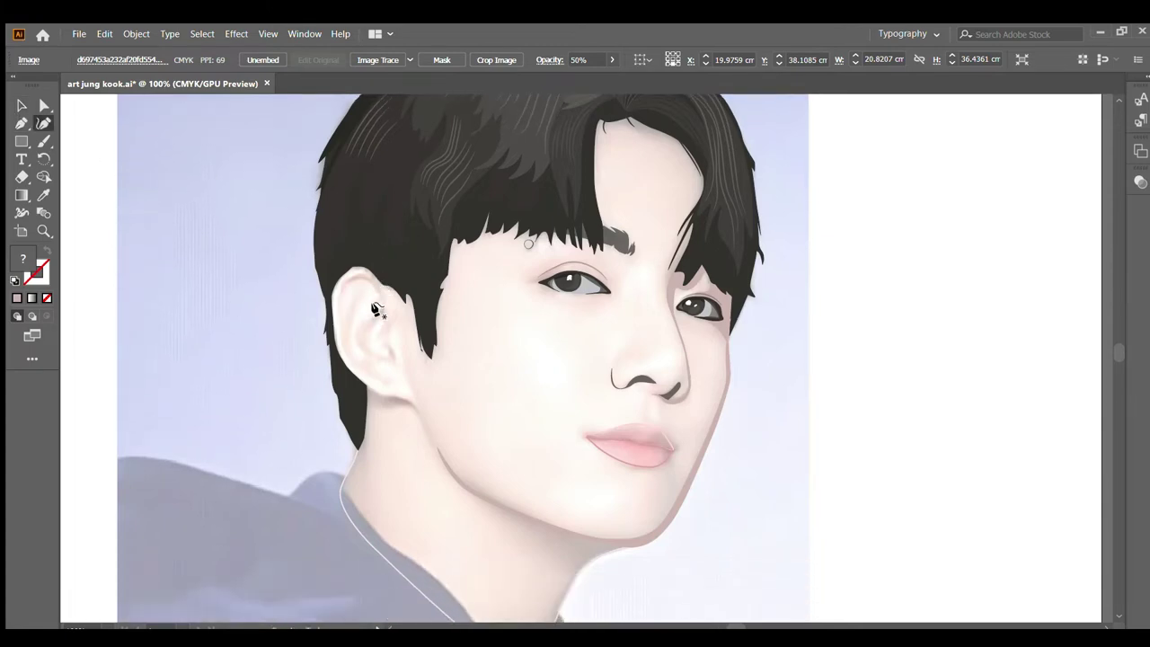
Step: Draw a pink, unstroked shading arc along the ear's upper rim
scroll(376, 303, up, 4)
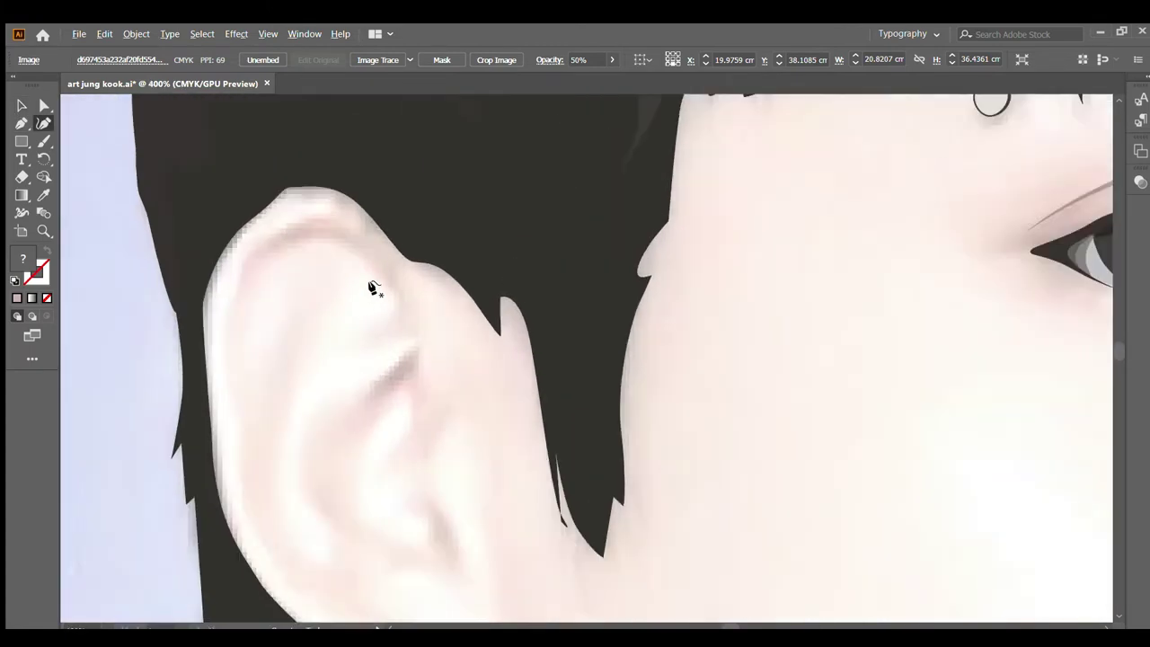
click(398, 308)
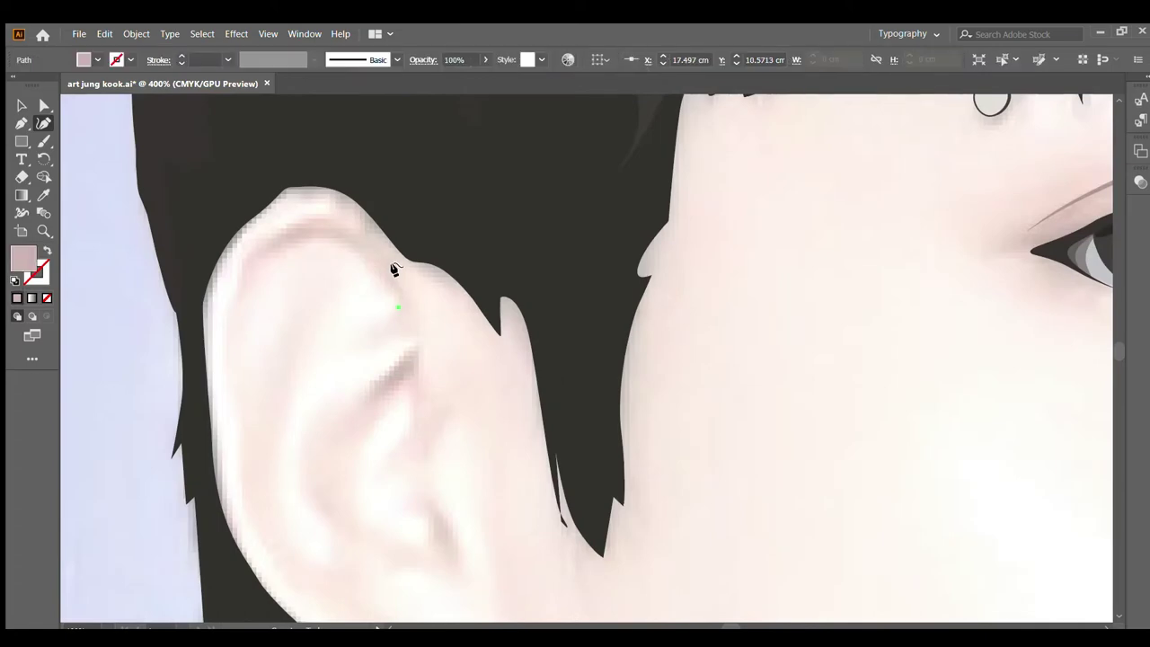
click(343, 227)
click(315, 213)
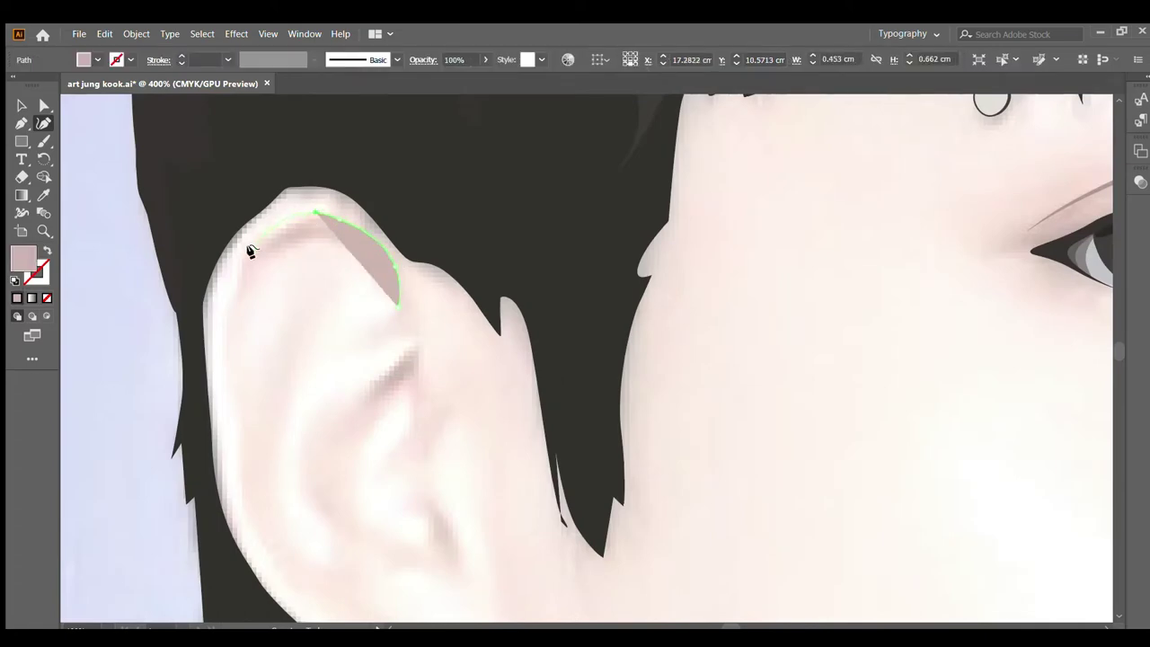
click(248, 257)
click(235, 306)
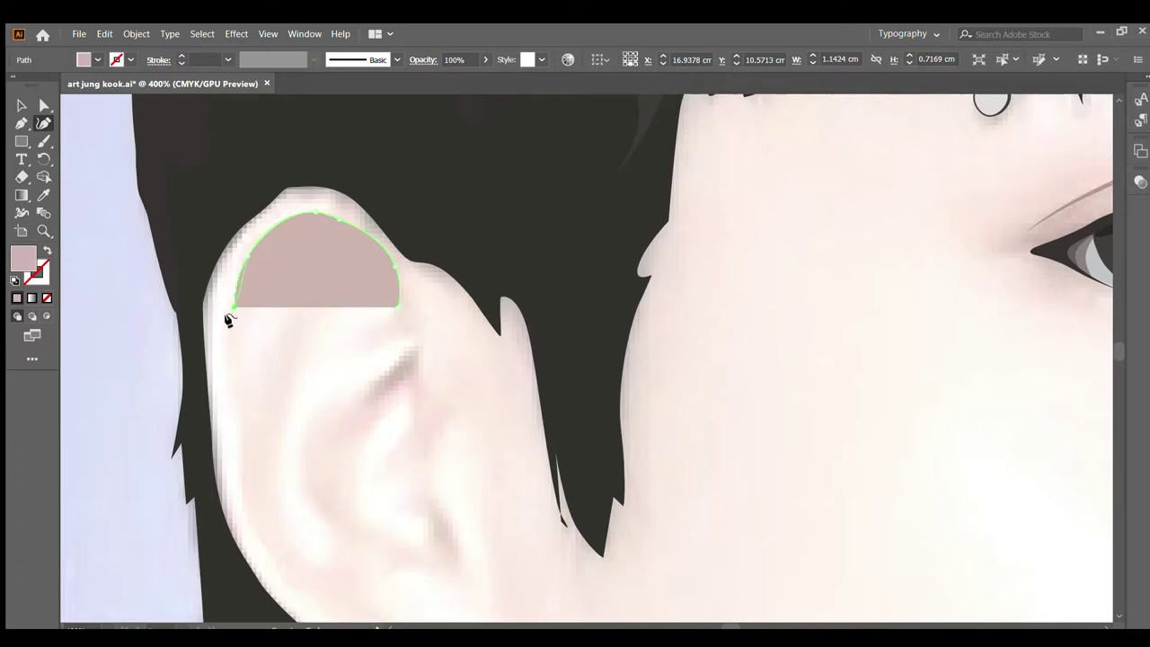
click(47, 251)
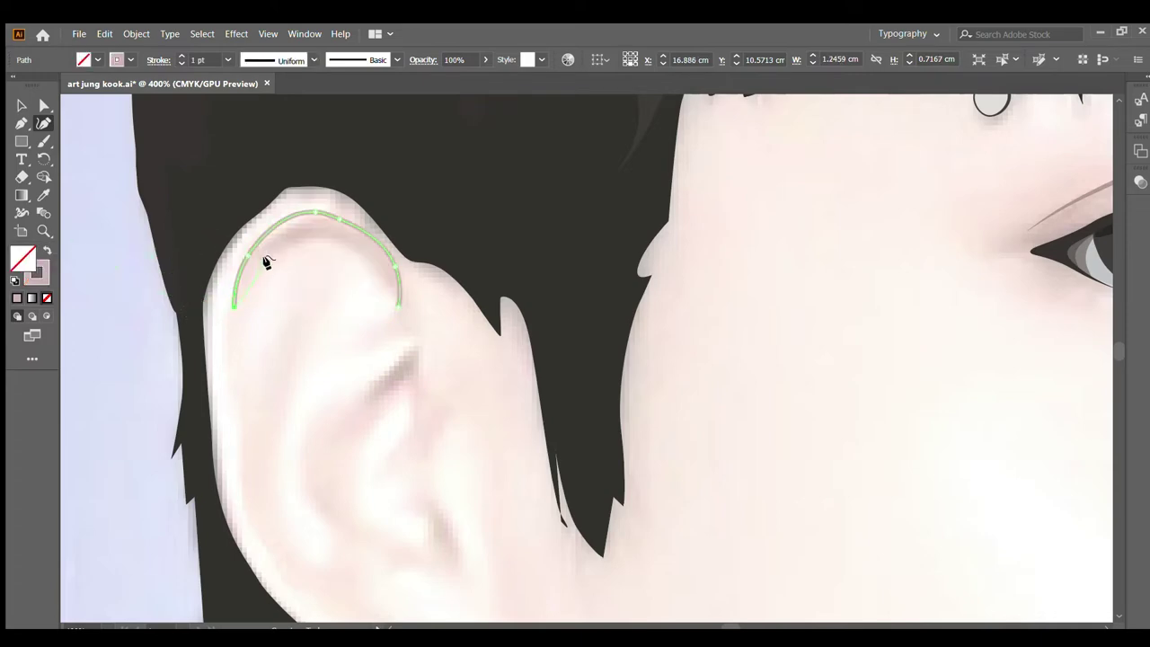
click(310, 237)
click(357, 256)
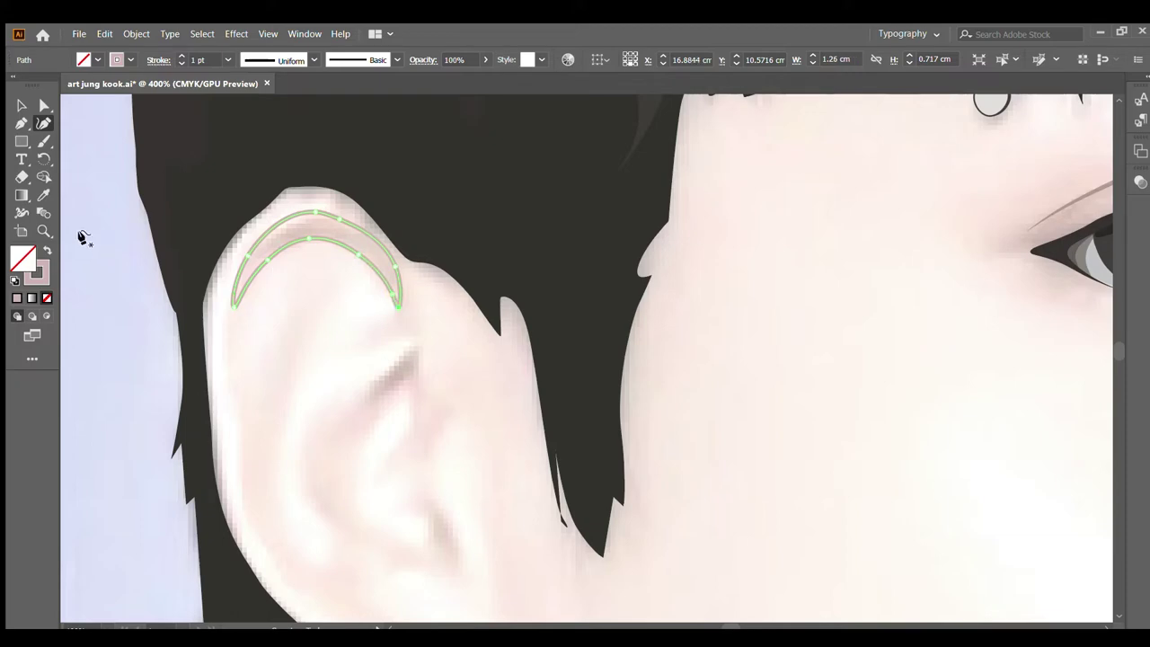
click(48, 250)
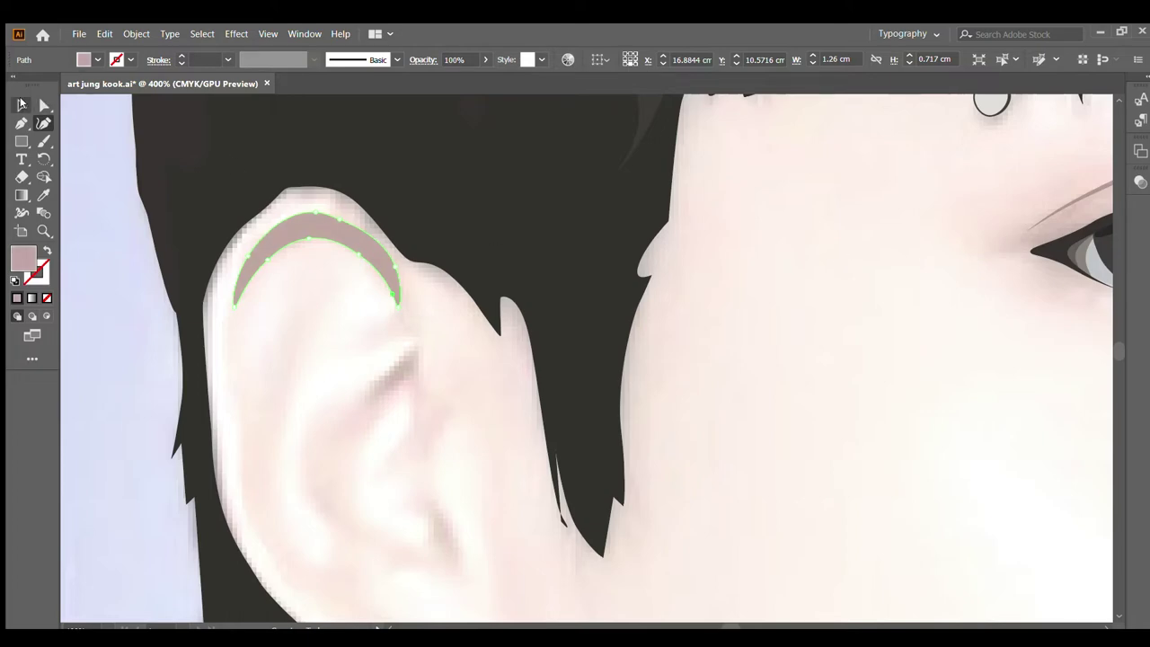
click(174, 131)
Step: Begin a new ear shading shape, then undo the misplaced anchors
key(p)
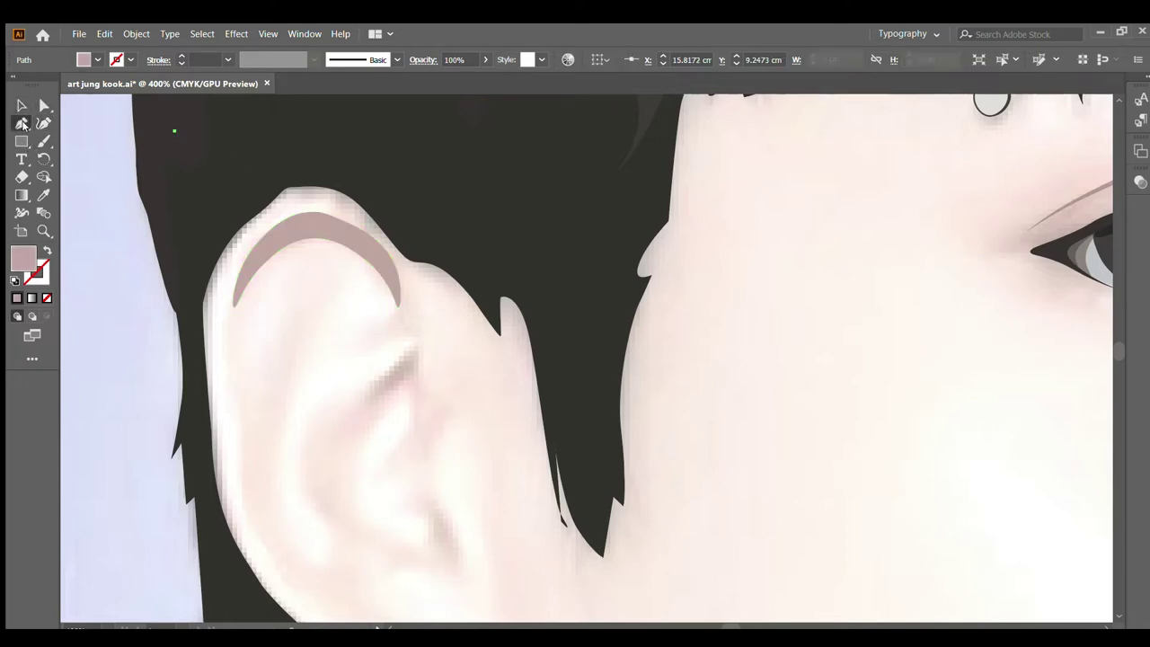
scroll(372, 308, down, 2)
key(shift+asciitilde)
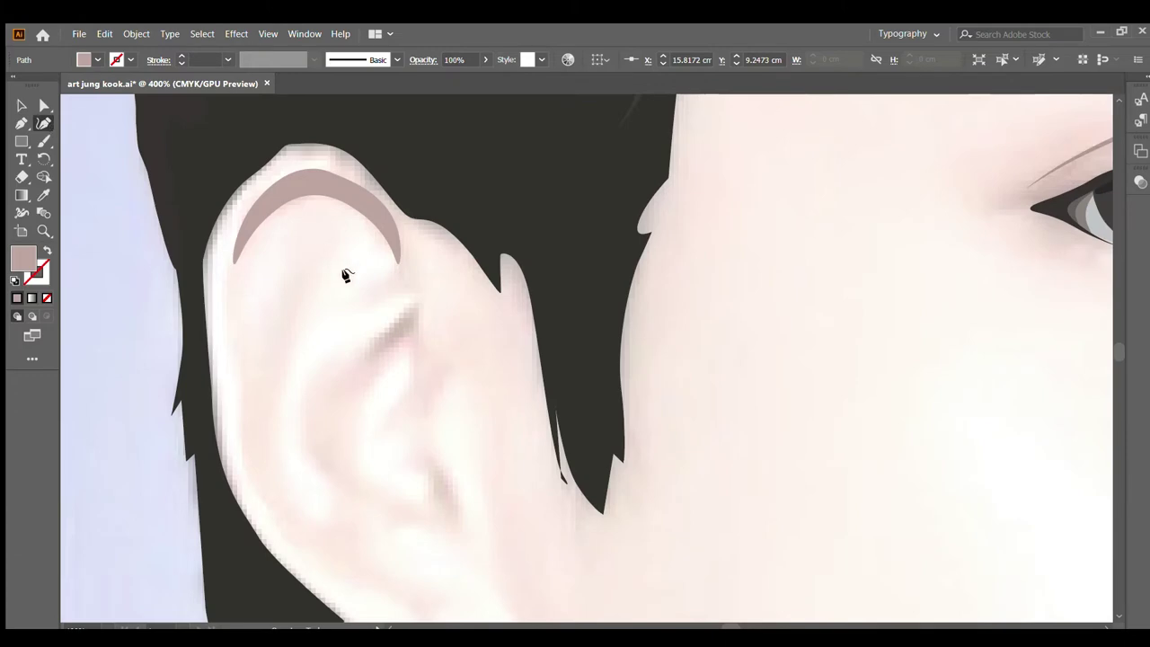
click(409, 306)
click(378, 329)
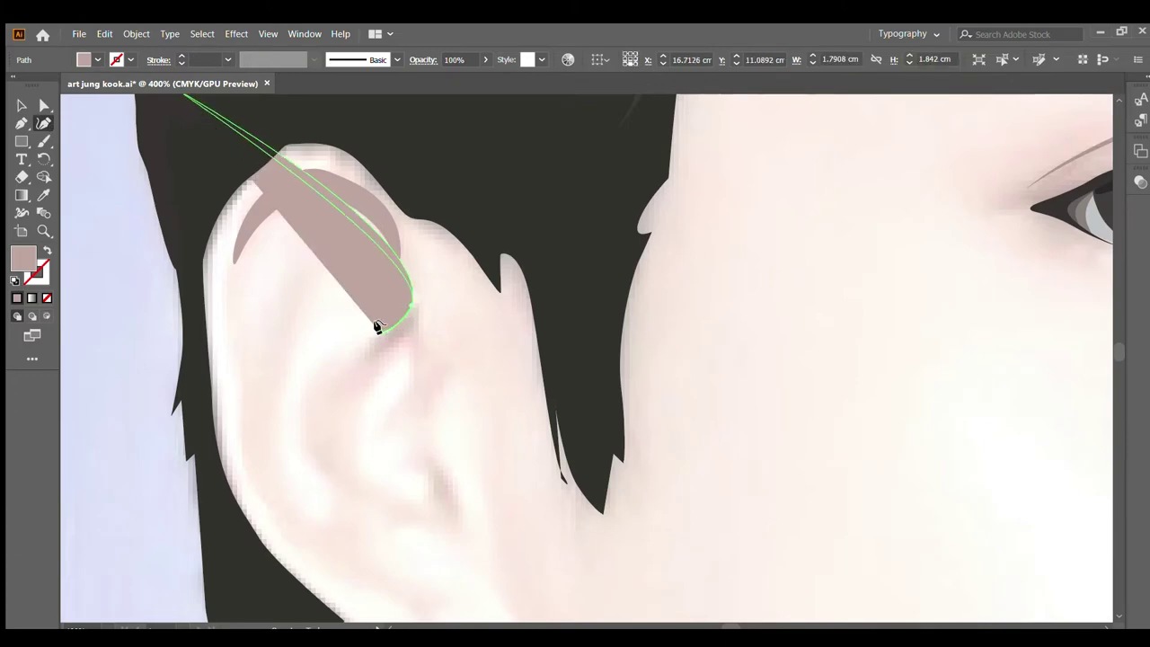
key(ctrl+z)
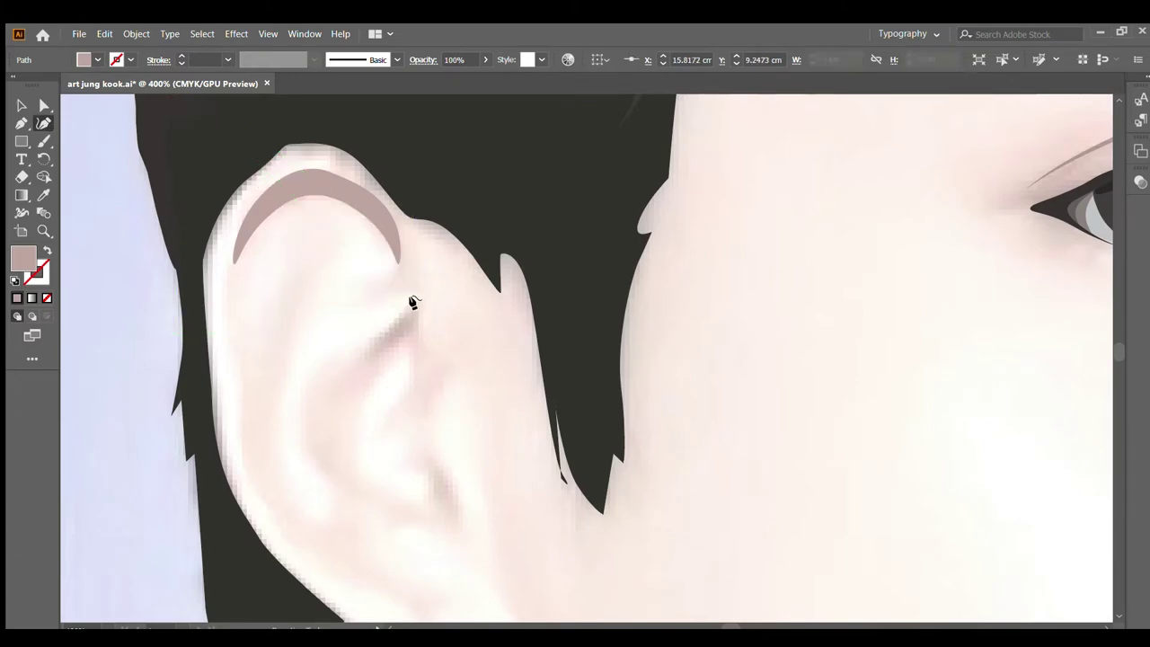
scroll(315, 244, up, 3)
scroll(315, 244, up, 1)
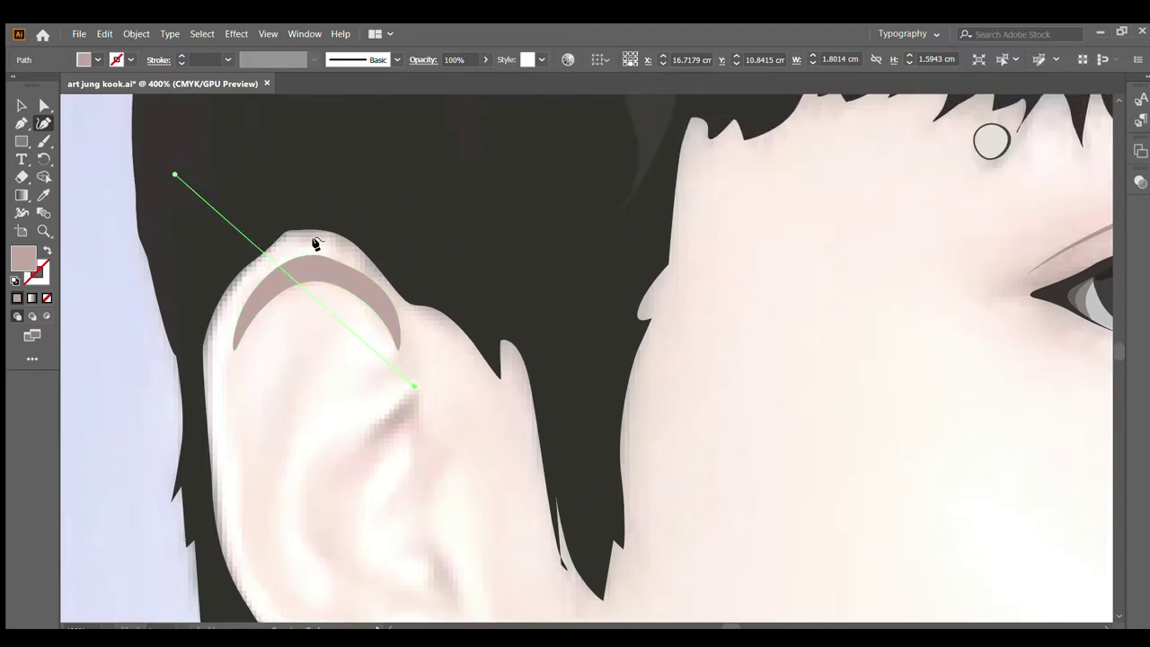
key(Escape)
key(ctrl+z)
scroll(395, 342, down, 2)
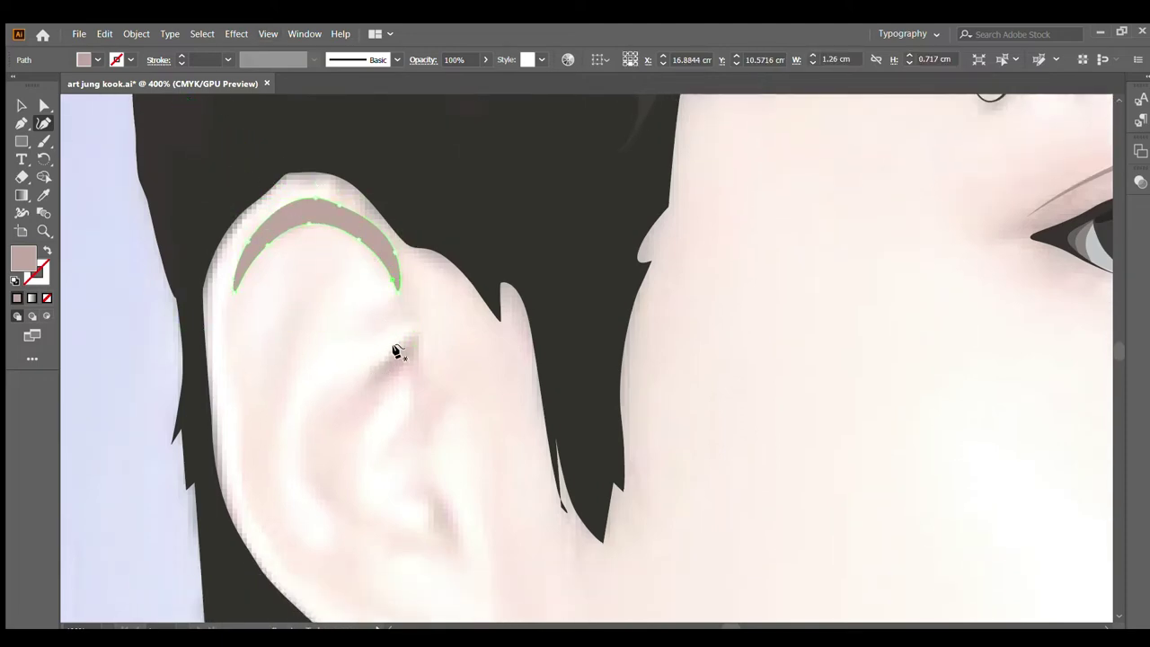
Step: Draw a small closed crescent down the inner ear fold
click(415, 335)
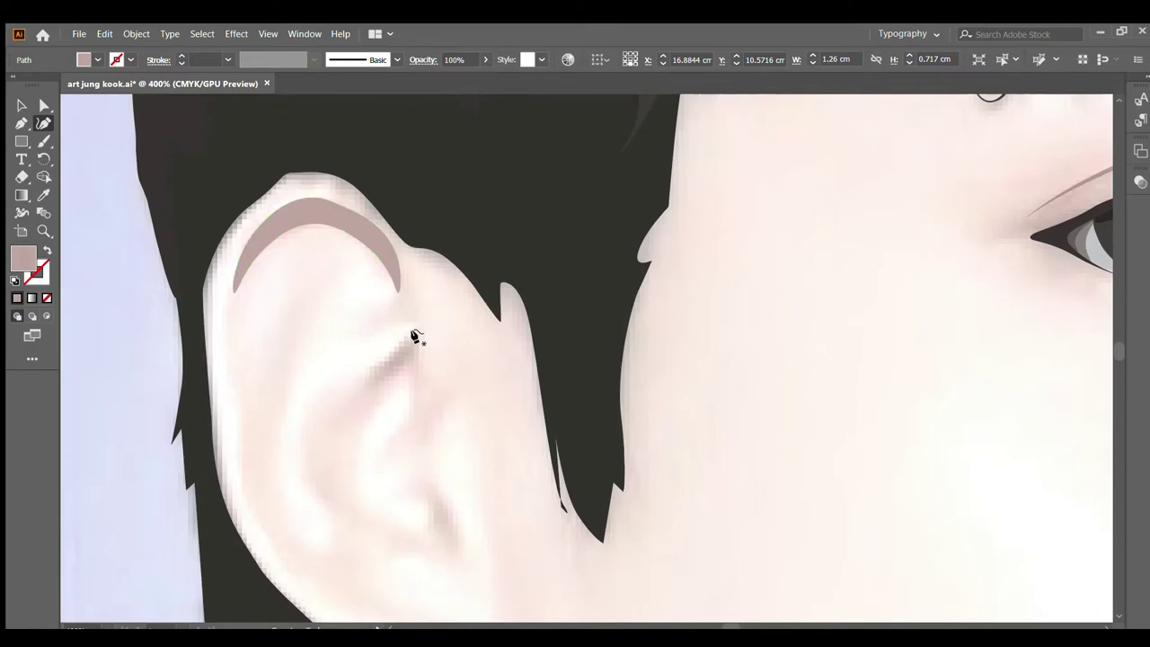
click(358, 392)
click(404, 376)
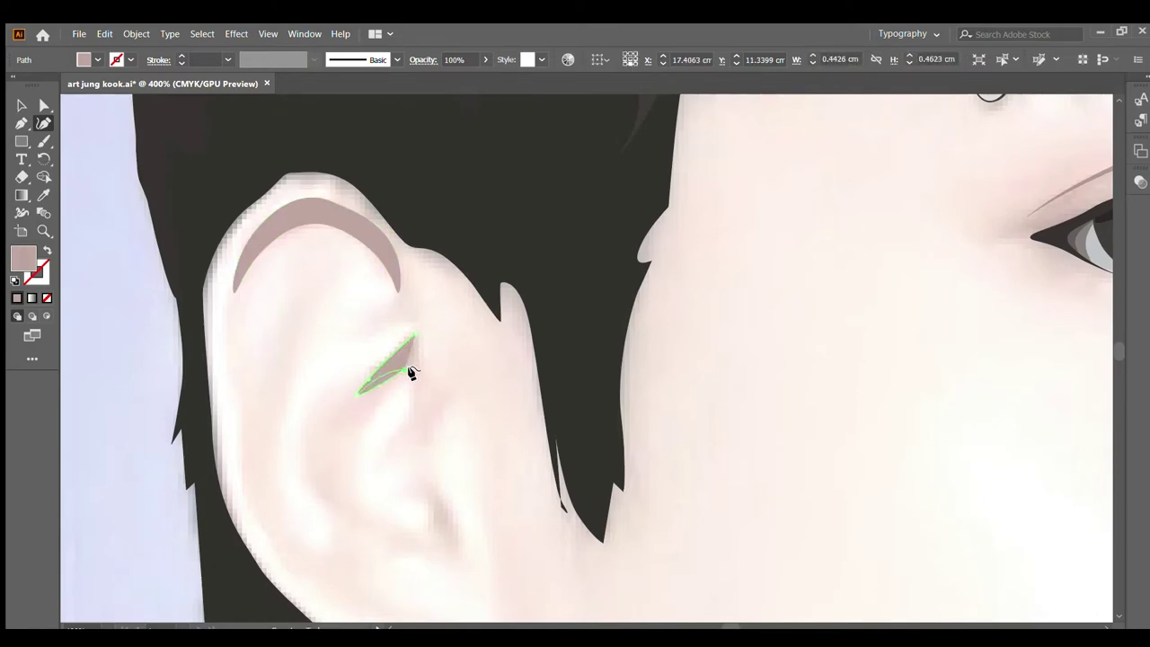
click(409, 417)
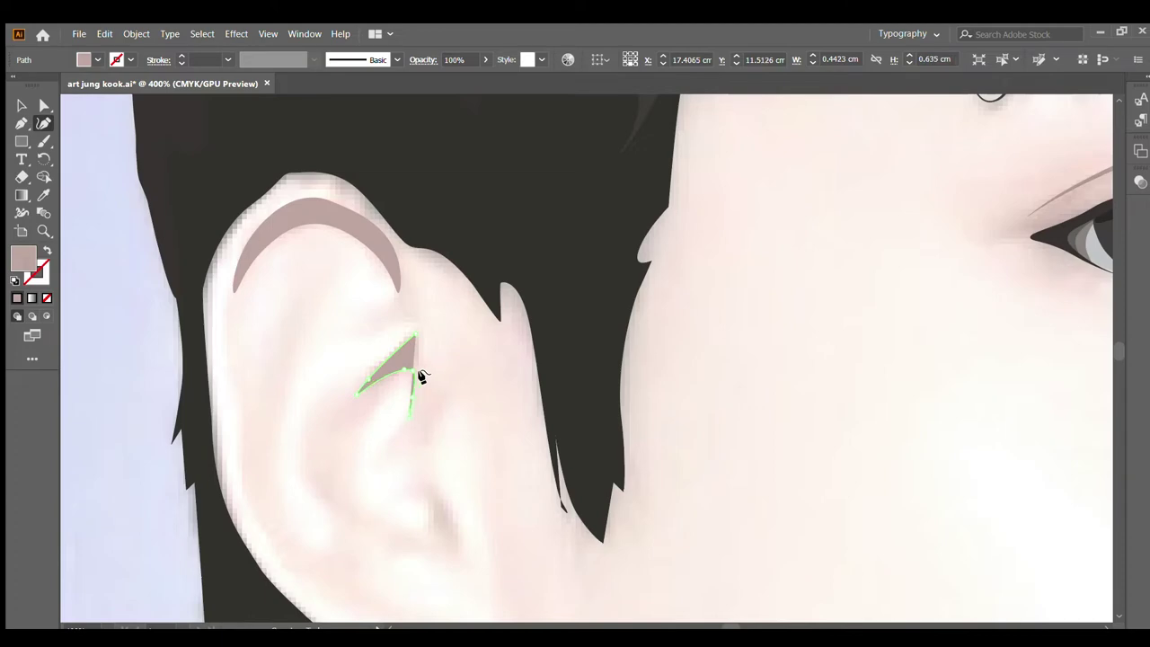
click(415, 334)
scroll(428, 430, down, 2)
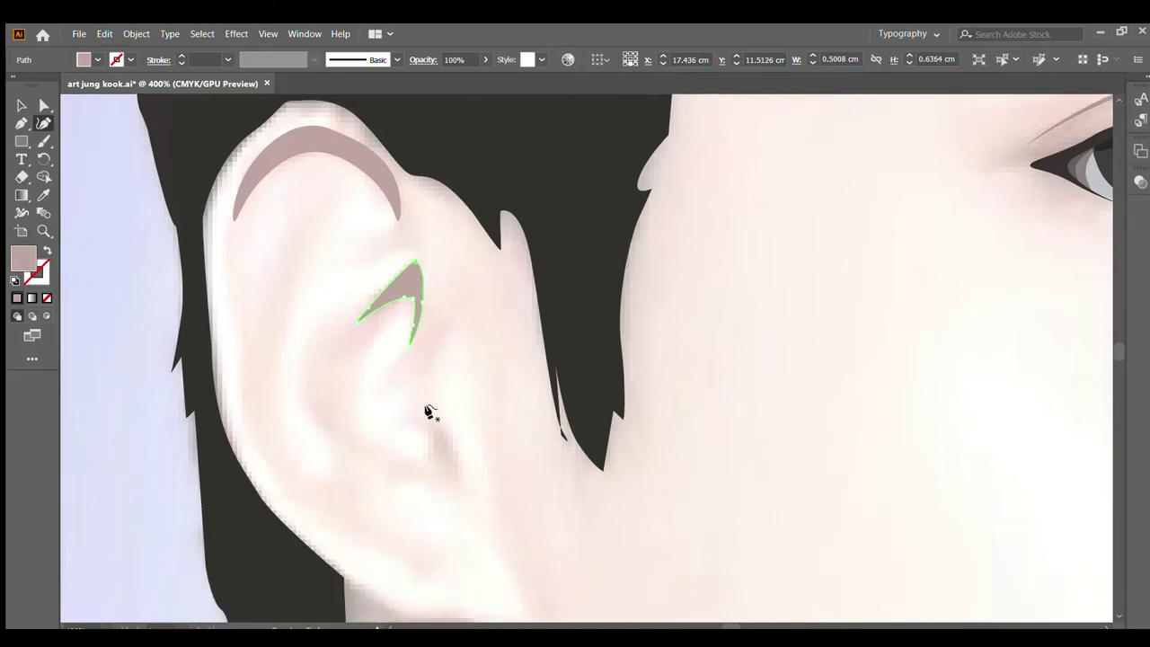
Step: Draw a larger closed crescent along the inner ear, below the helix shadow
click(402, 285)
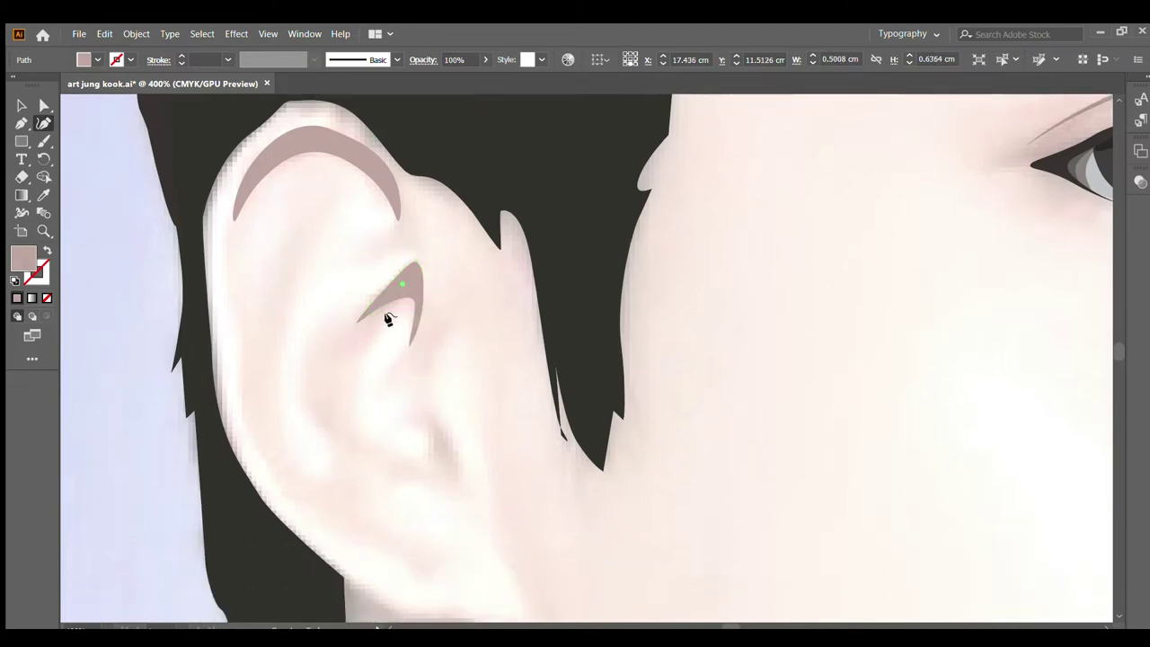
click(354, 372)
click(361, 426)
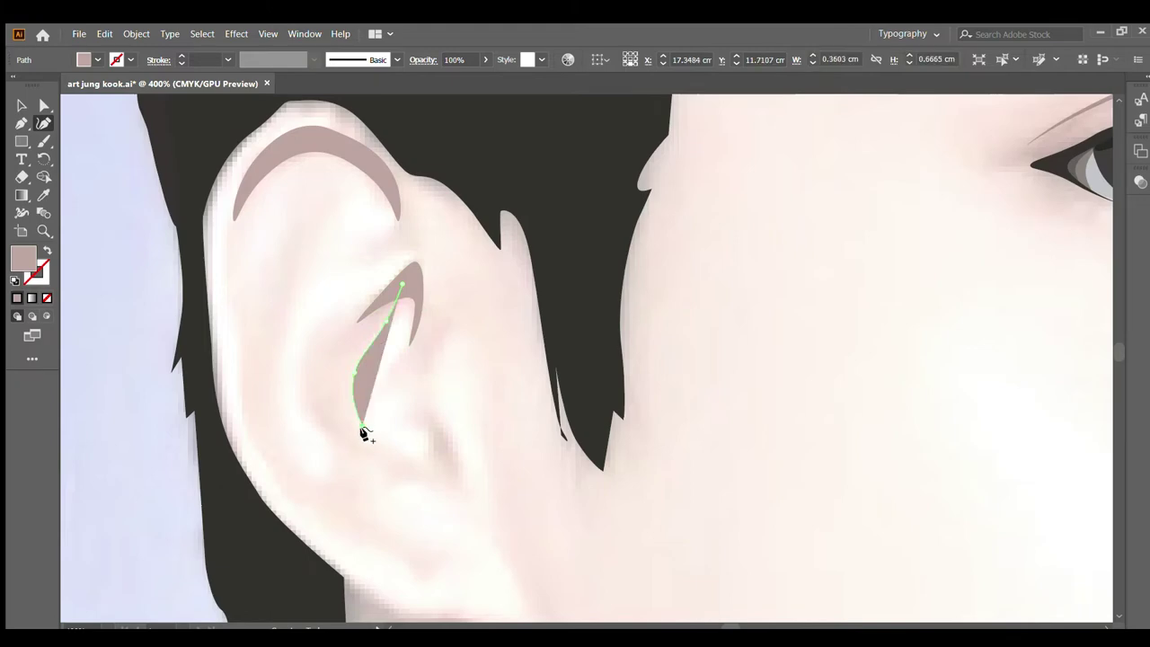
click(388, 462)
click(429, 470)
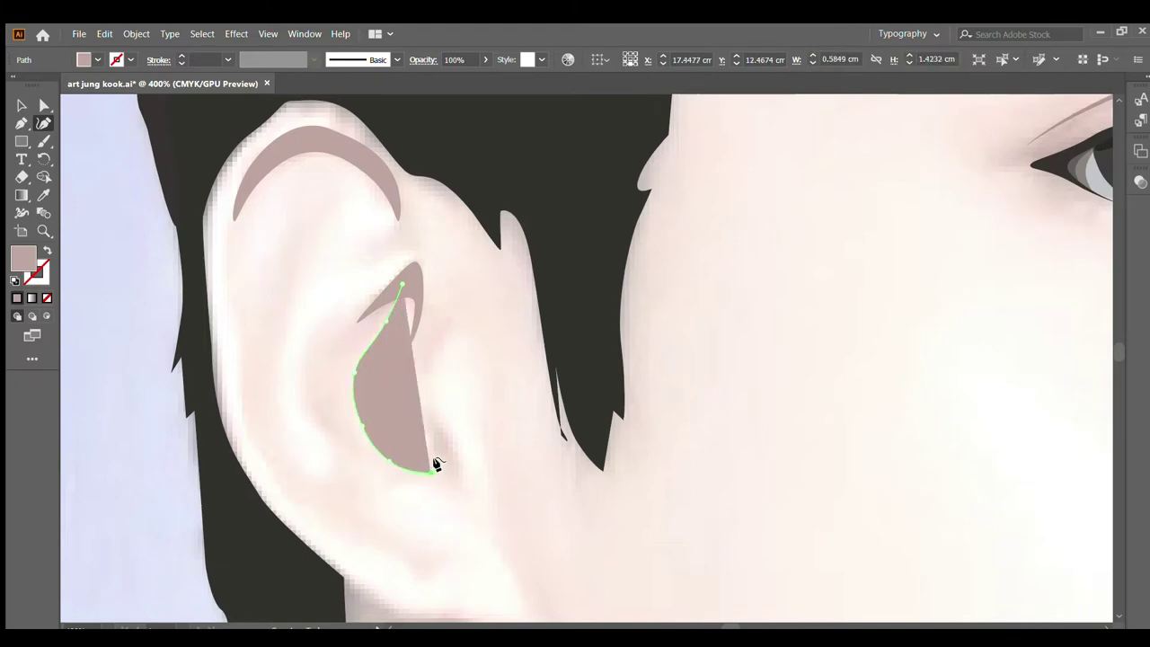
click(359, 452)
click(316, 415)
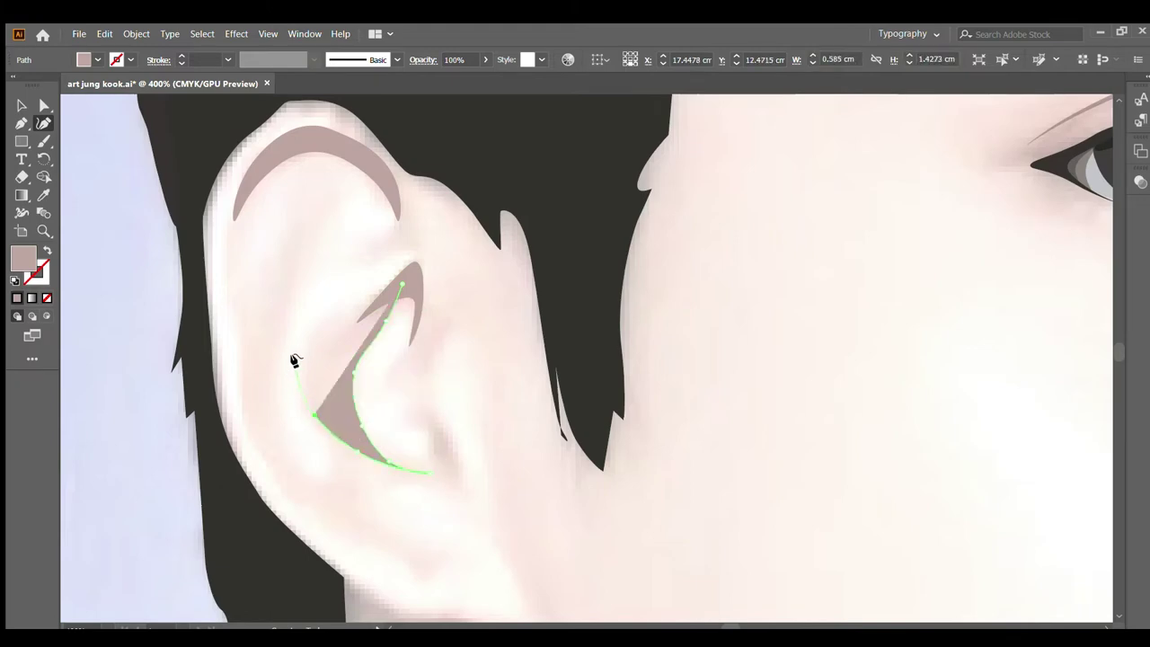
click(295, 356)
click(398, 288)
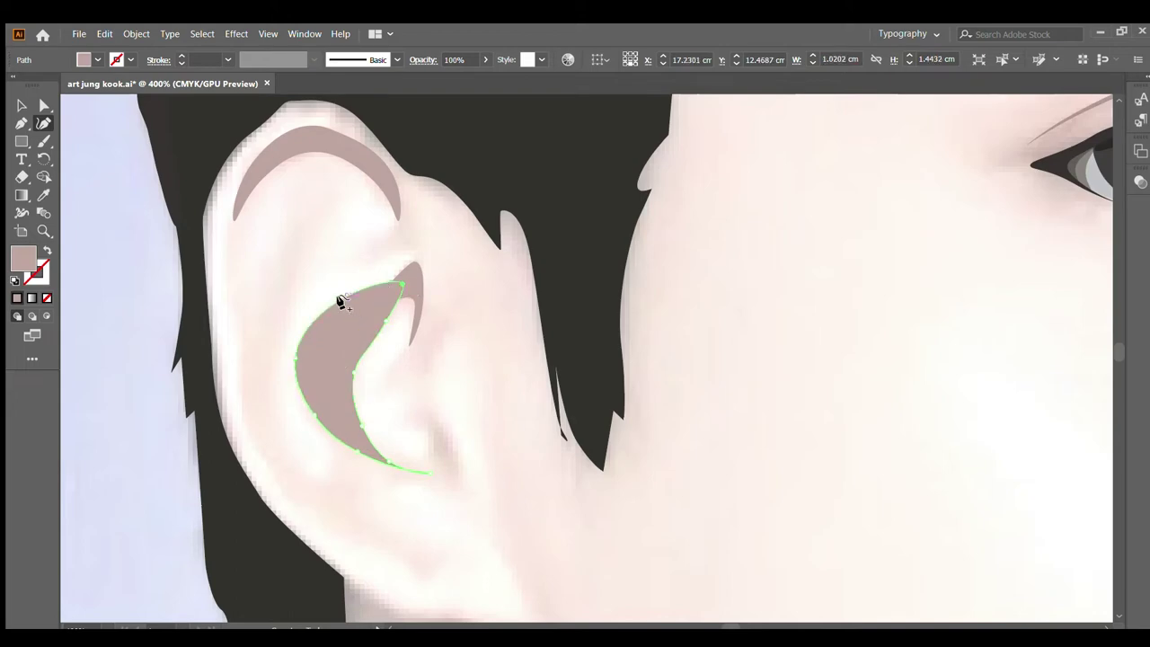
click(343, 306)
Step: Give the crescent the translucent pink 50% opacity fill sampled with the Eyedropper
click(45, 253)
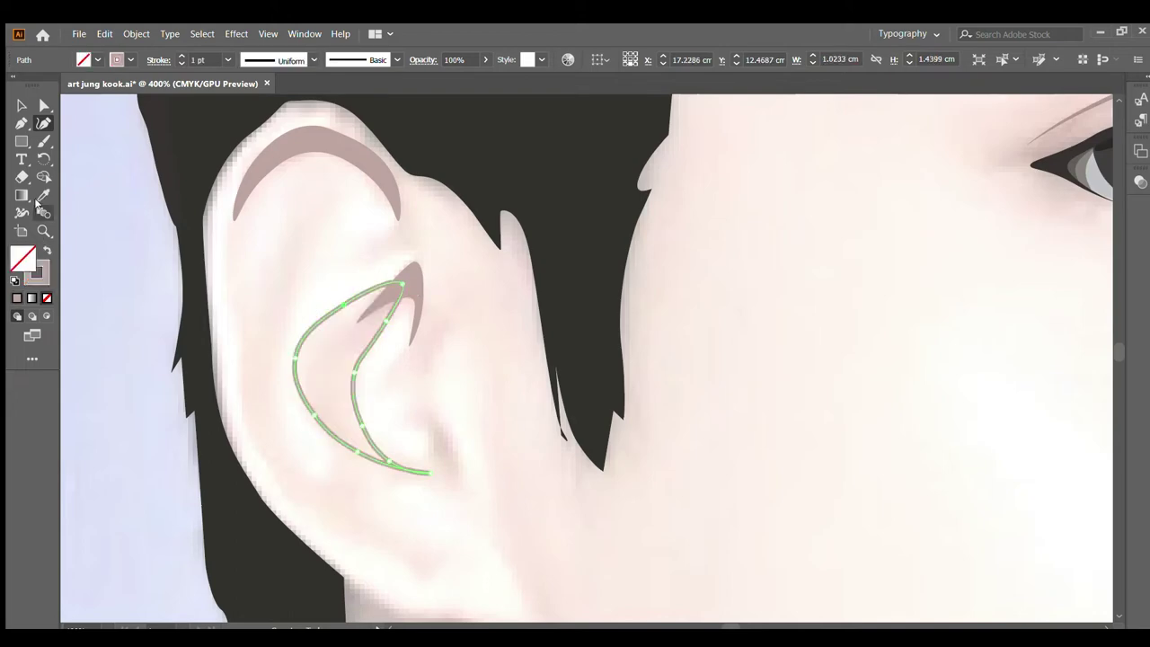
key(i)
click(334, 356)
click(22, 106)
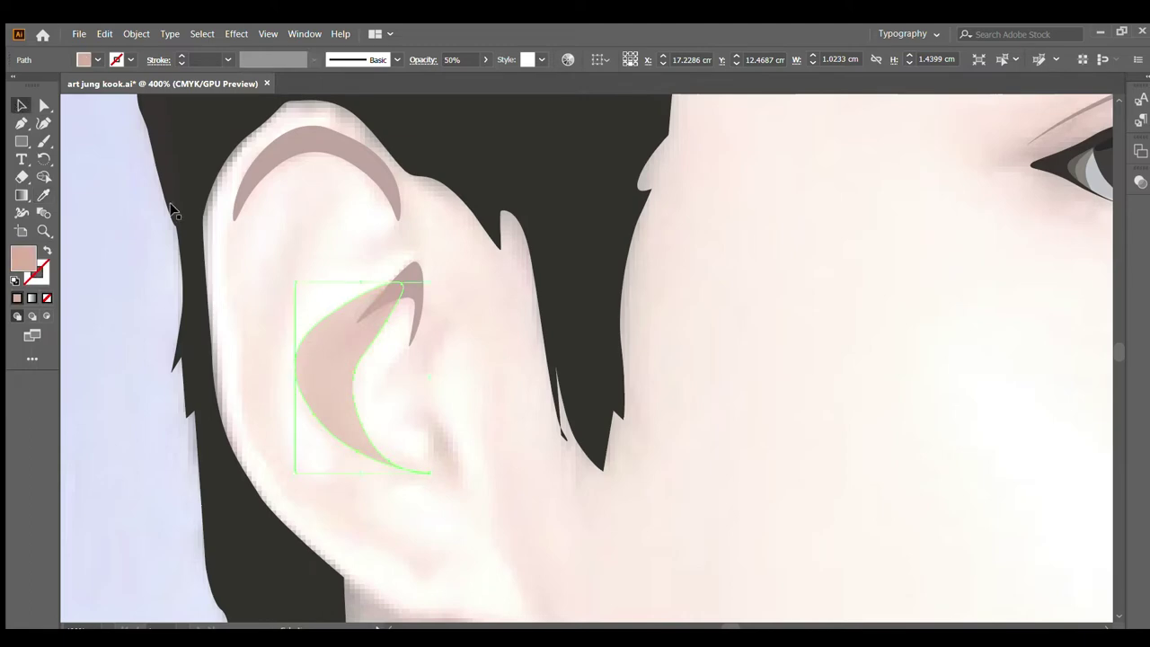
click(331, 258)
click(336, 313)
Step: Draw a small closed pink shadow beside the crescent's tip
click(508, 378)
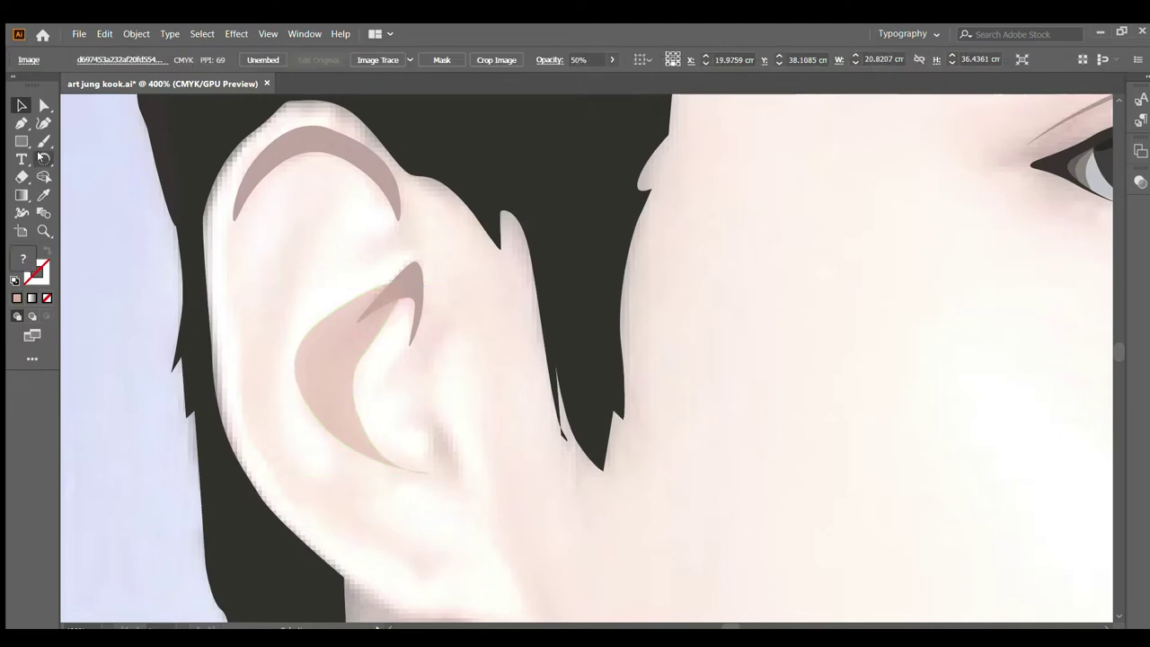
click(43, 123)
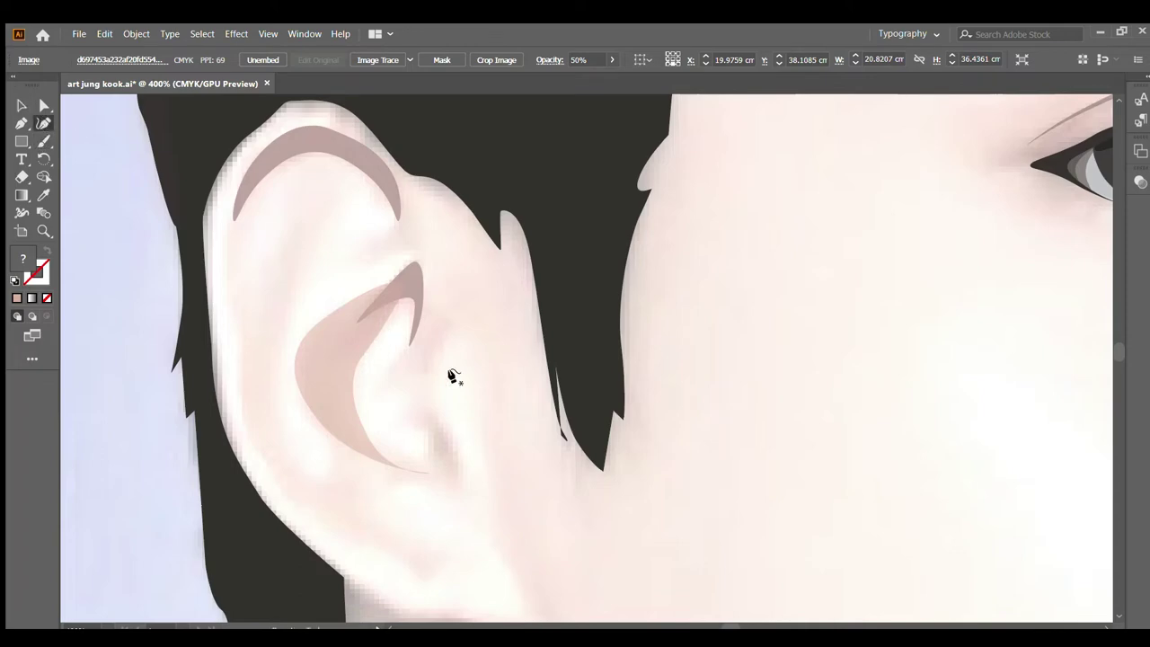
click(389, 367)
click(433, 319)
click(425, 369)
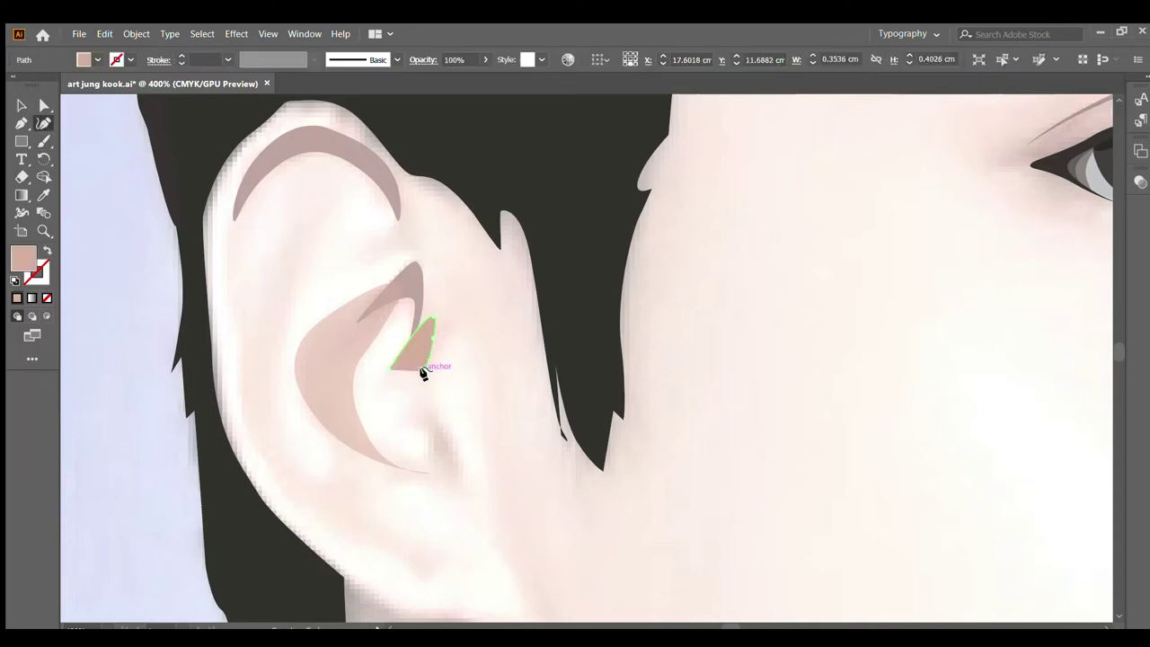
click(417, 352)
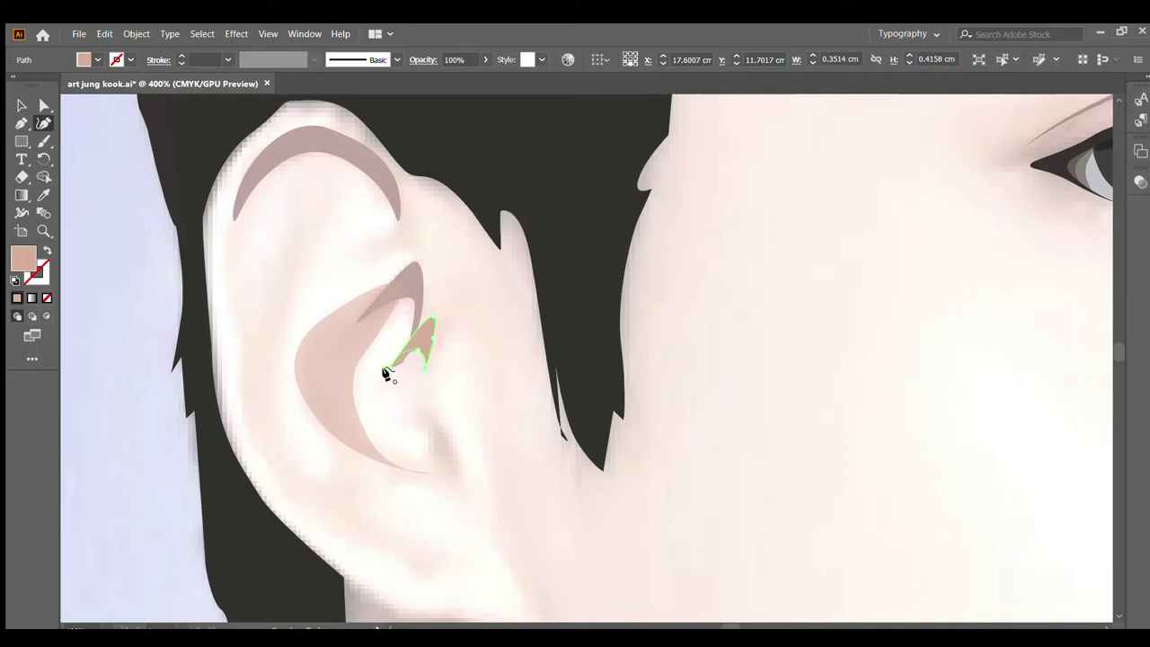
click(386, 370)
Step: Draw a second small closed shadow near the ear opening
scroll(430, 381, down, 1)
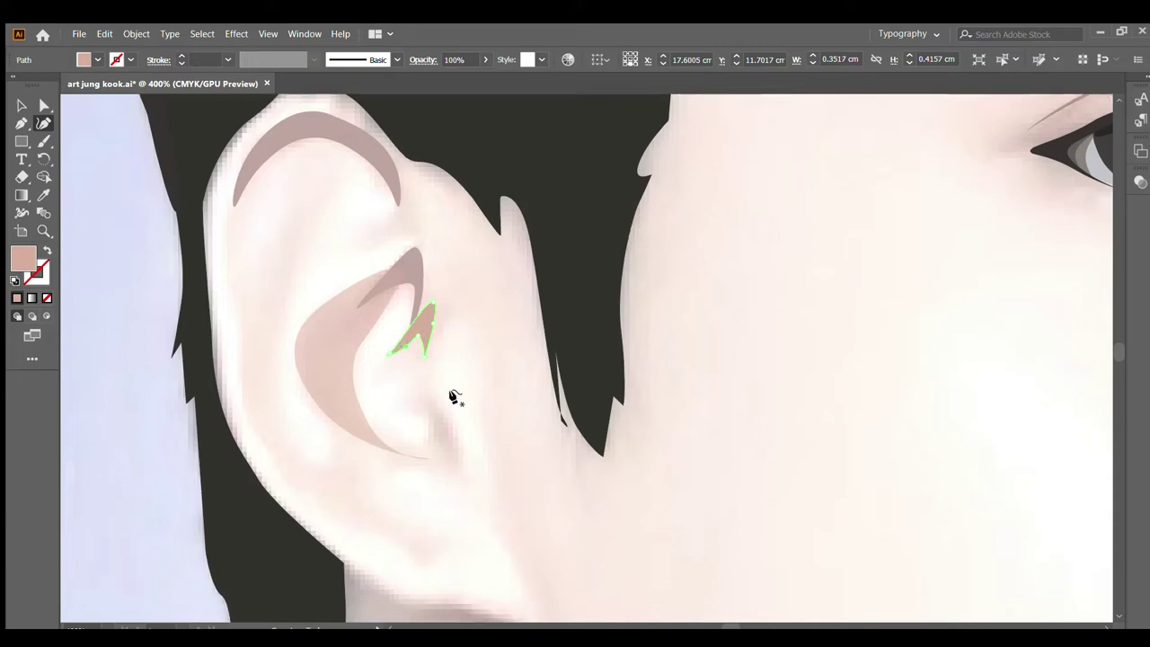
scroll(454, 398, down, 1)
click(404, 385)
click(454, 404)
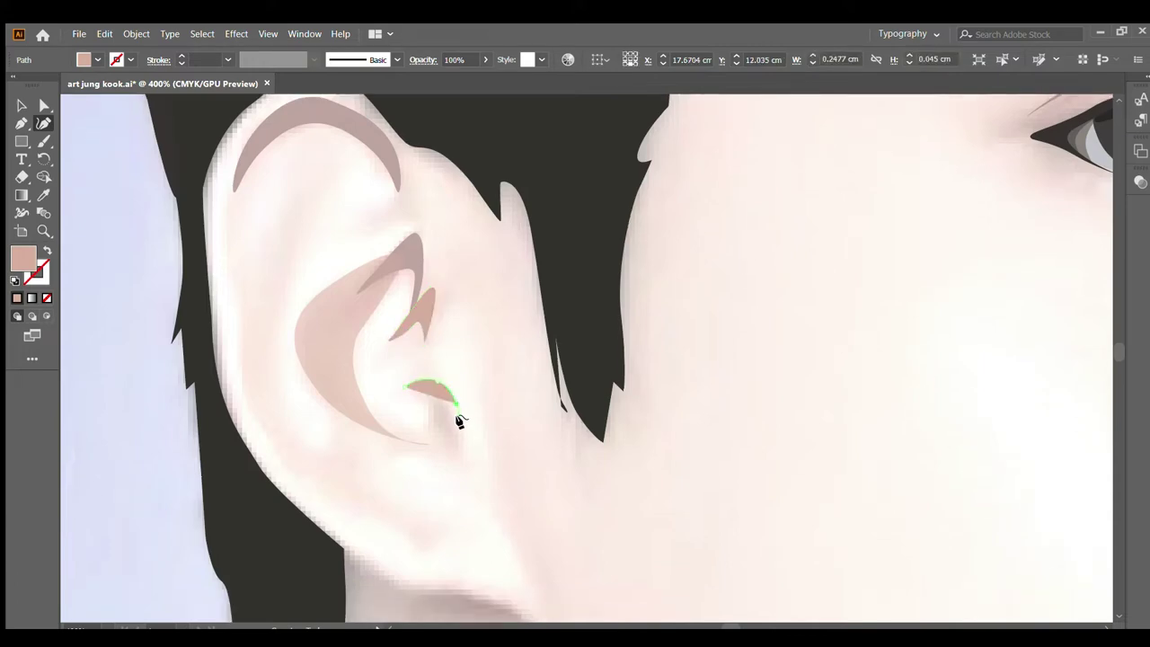
click(462, 450)
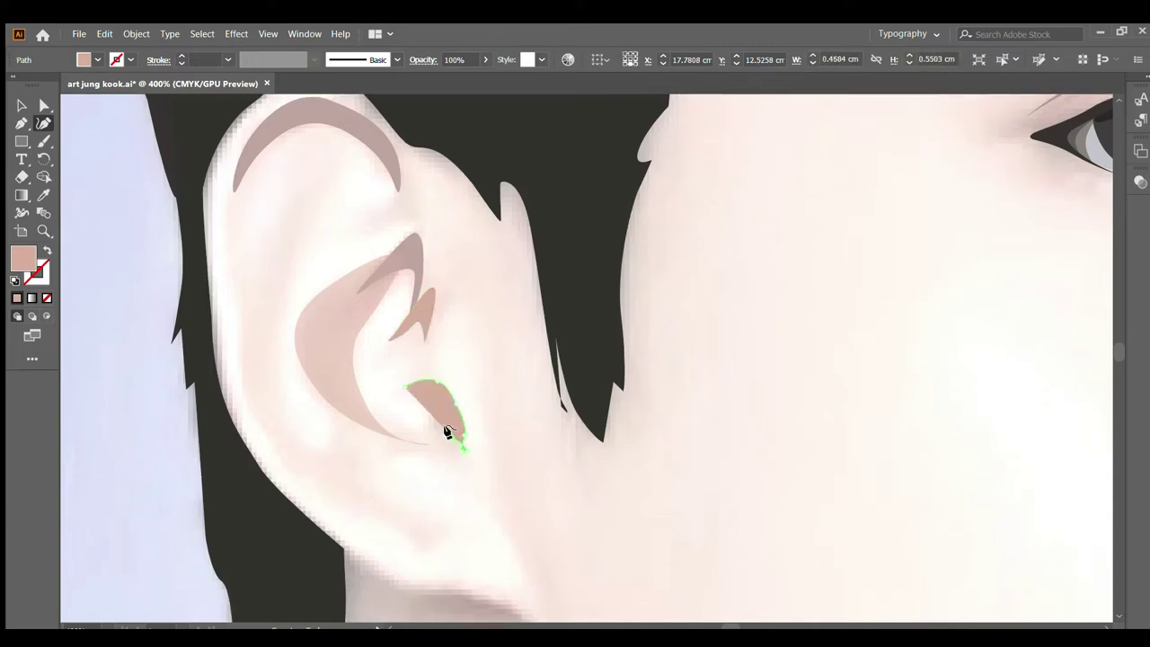
click(438, 430)
click(436, 405)
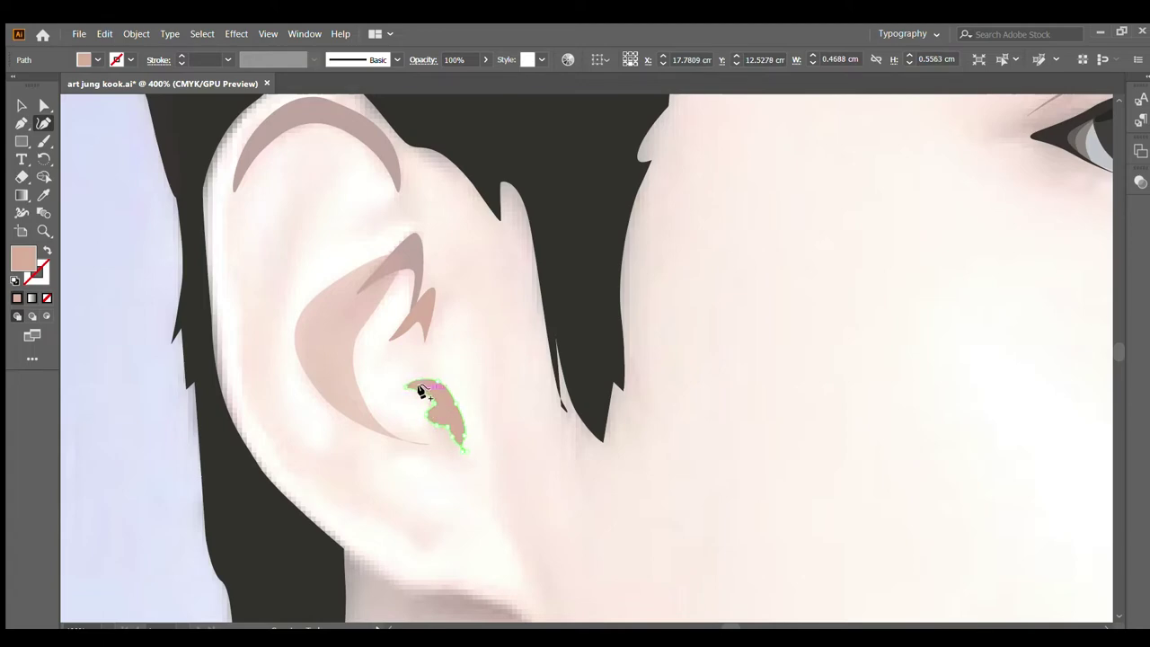
click(420, 390)
scroll(417, 503, down, 1)
Step: Start the lower-ear shape around the inner bowl and carry it up toward the ear's top
click(430, 496)
click(370, 439)
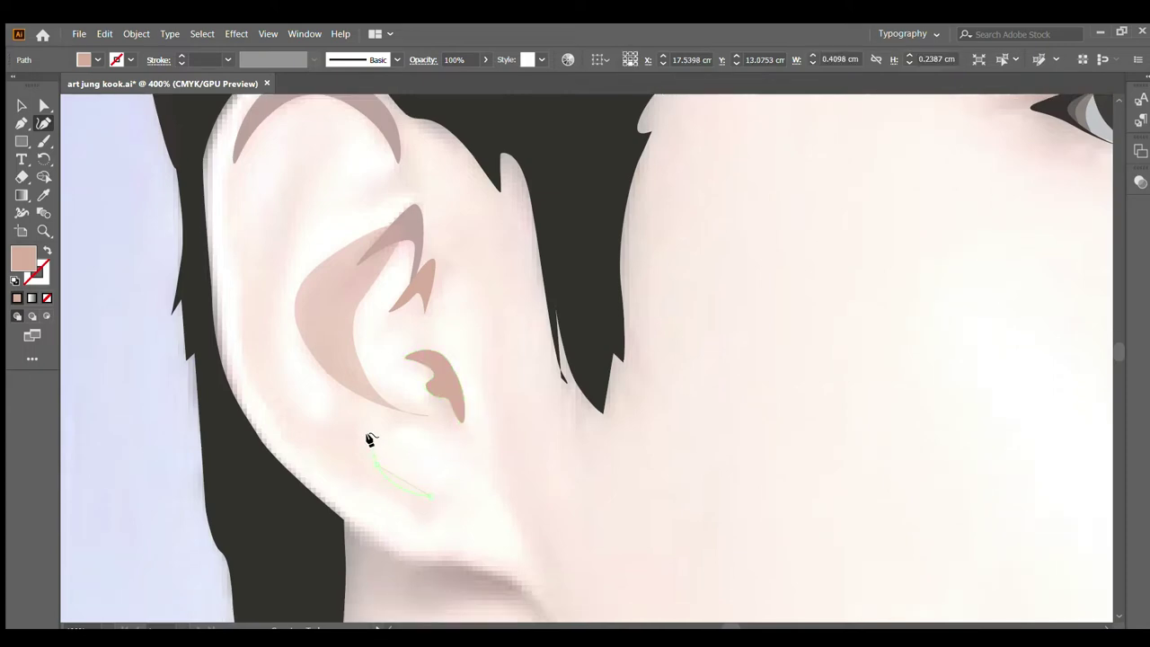
click(441, 424)
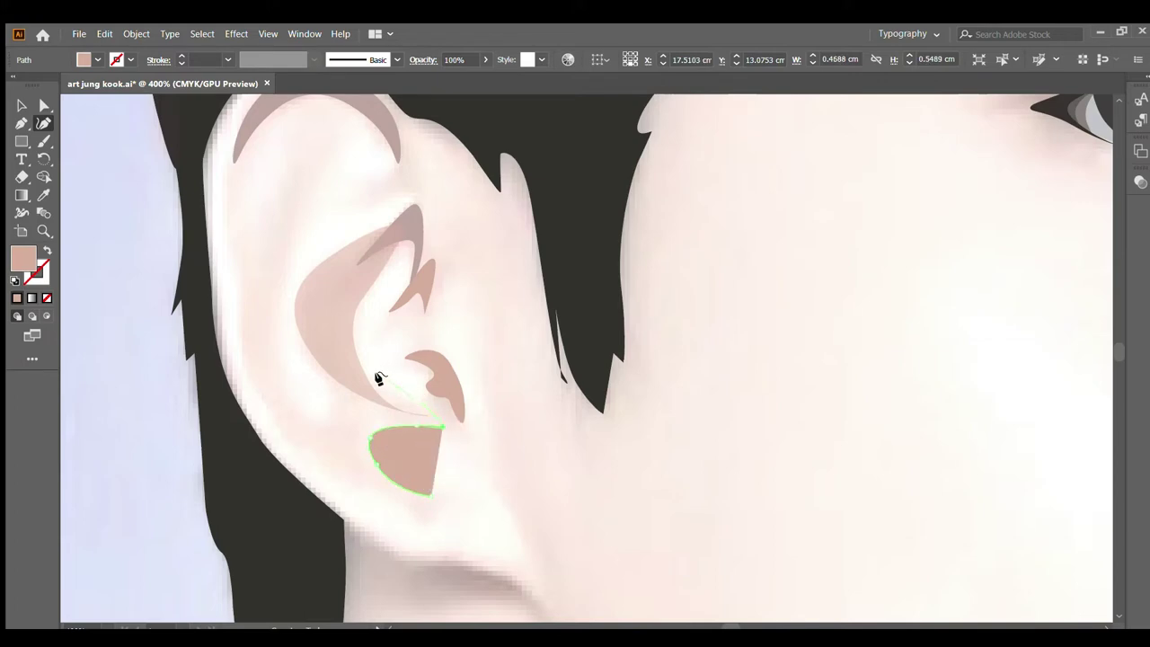
click(377, 385)
click(304, 355)
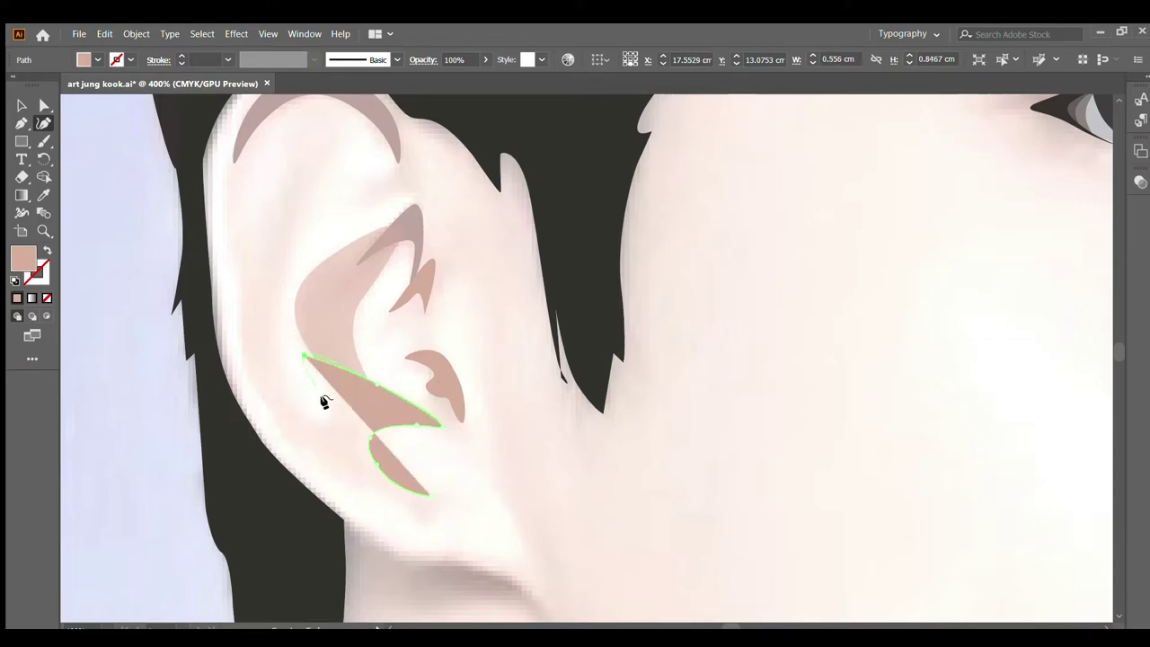
click(308, 420)
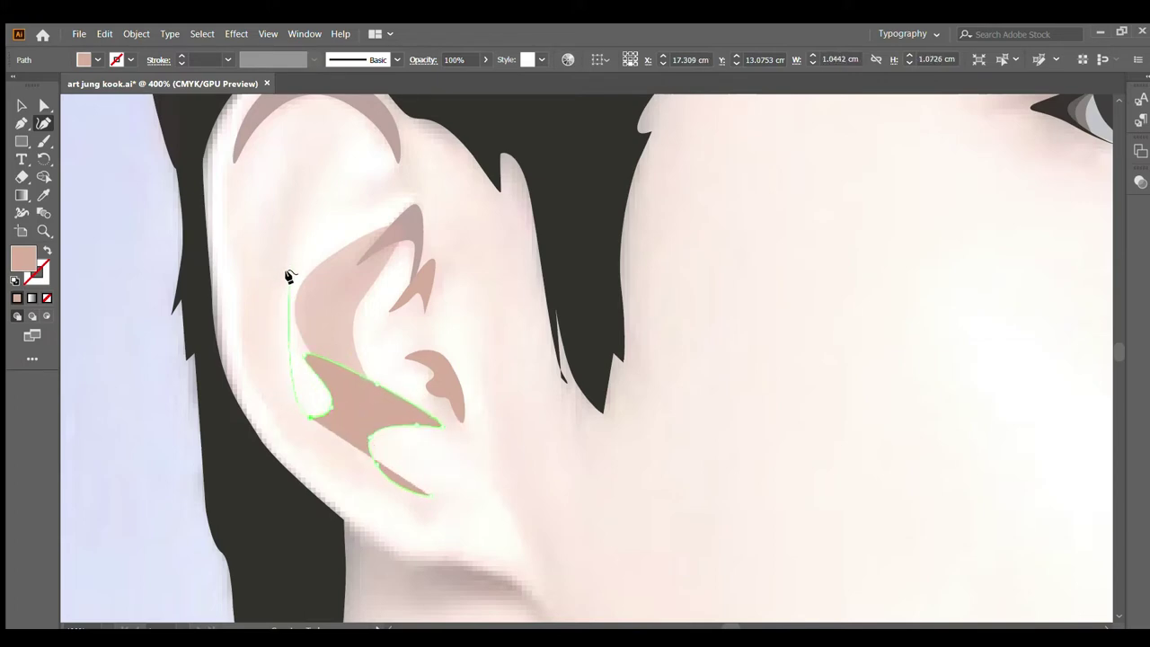
click(297, 172)
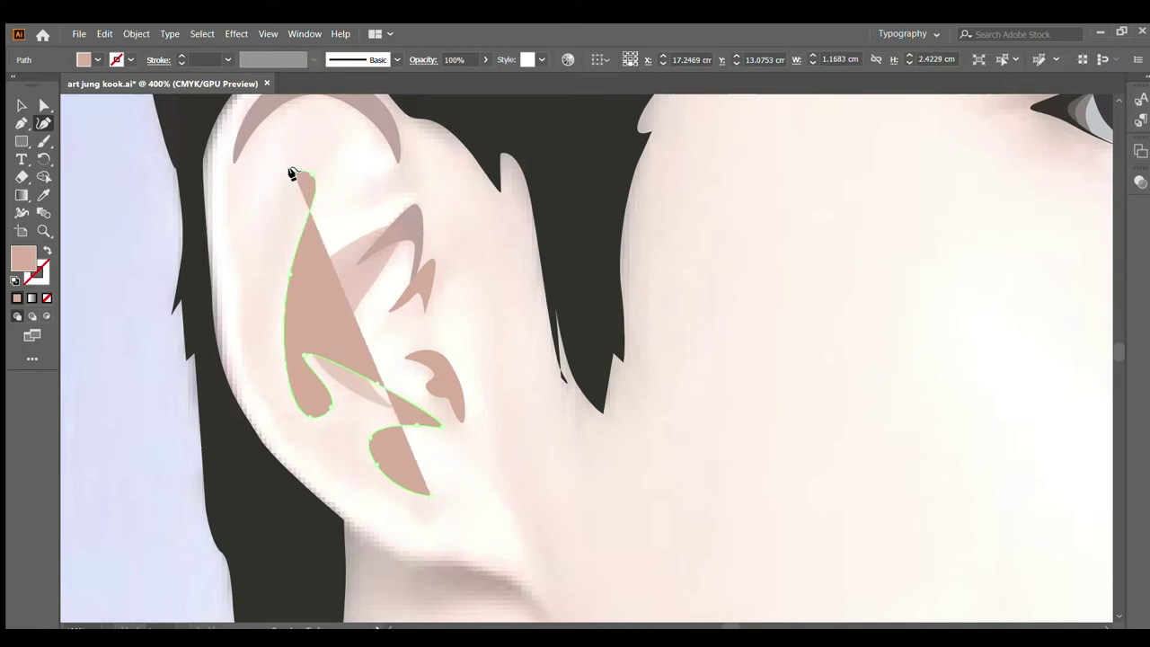
click(268, 192)
Step: Trace the outline across the ear's top rim and down its left edge
drag(259, 119, 290, 231)
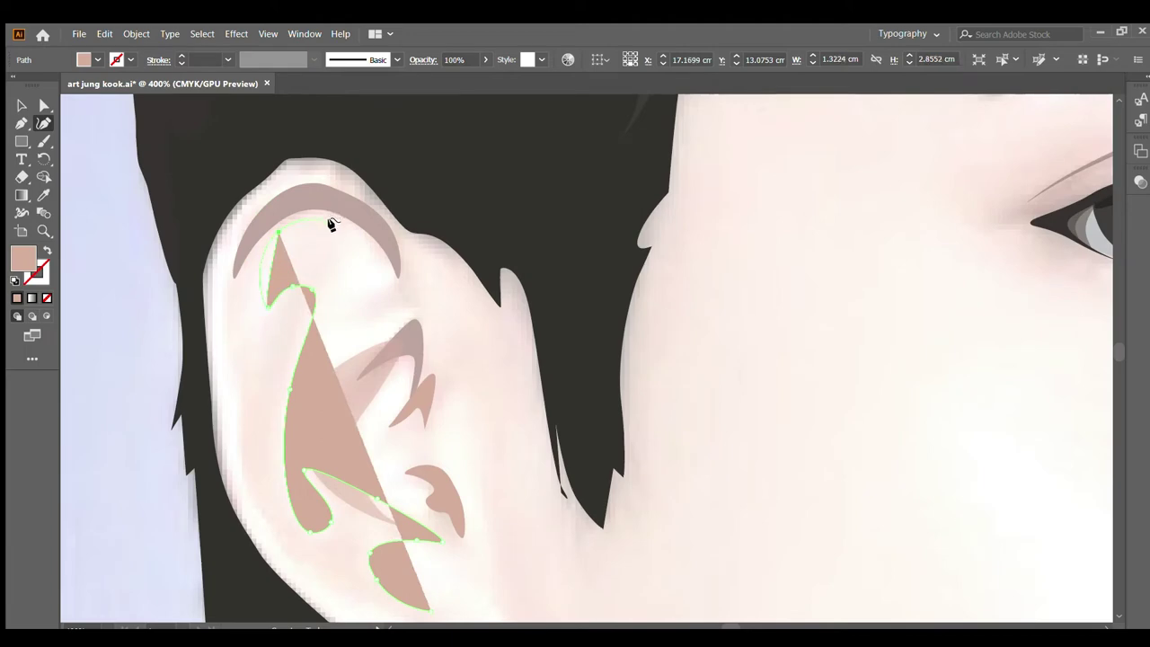
click(332, 223)
click(395, 301)
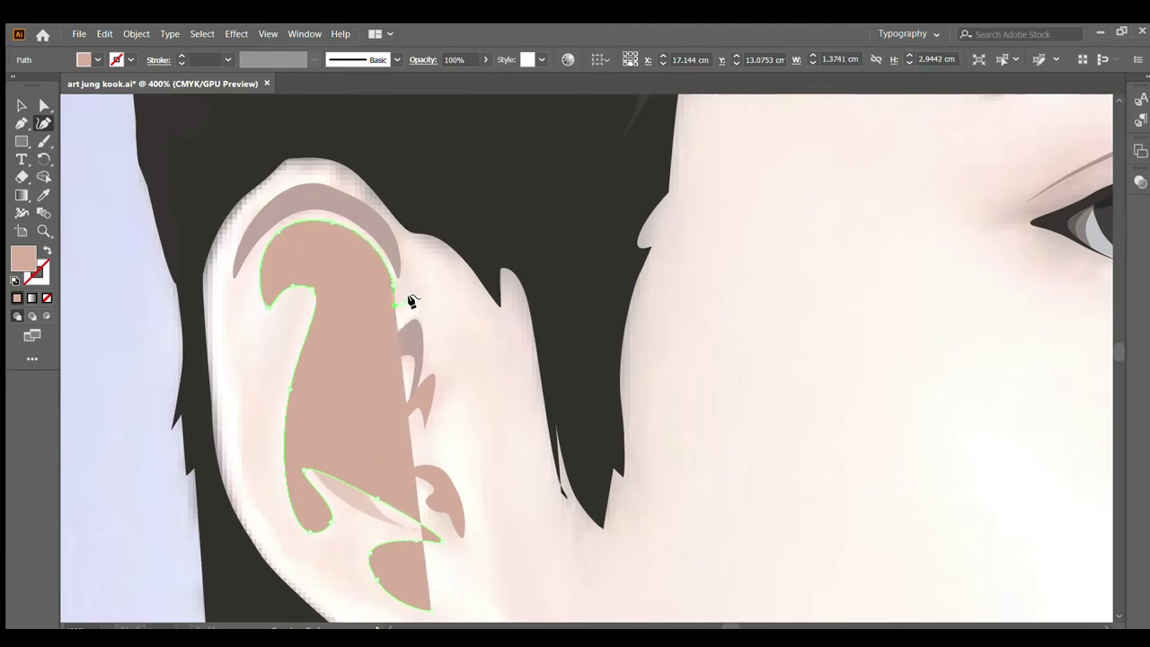
click(410, 299)
click(303, 180)
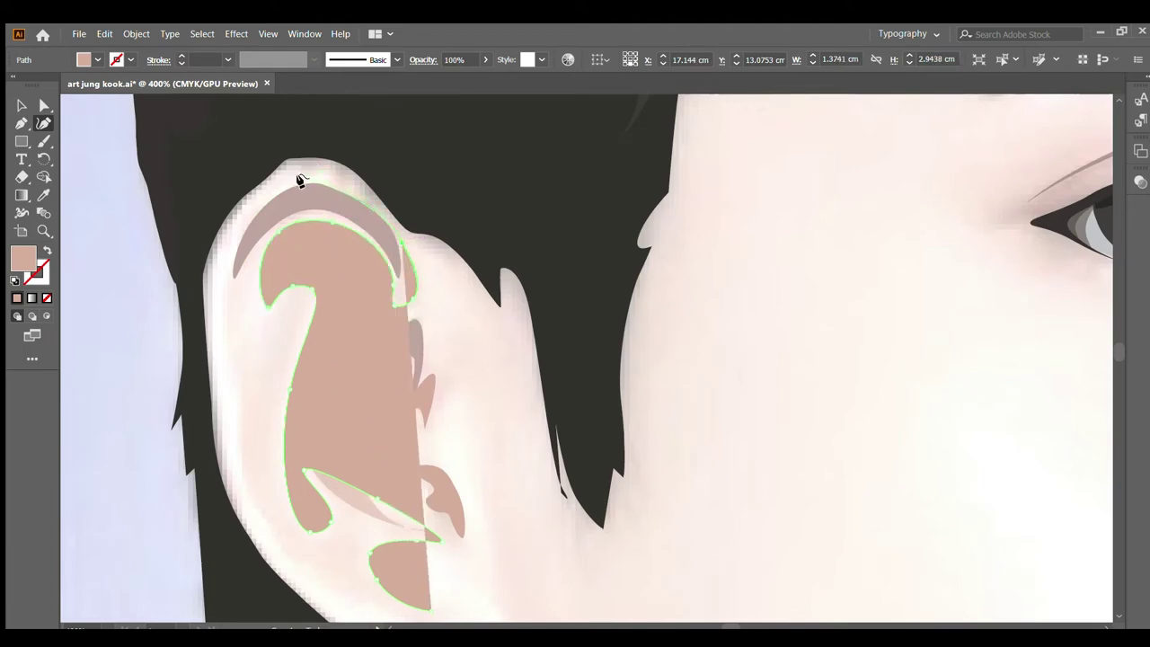
click(220, 299)
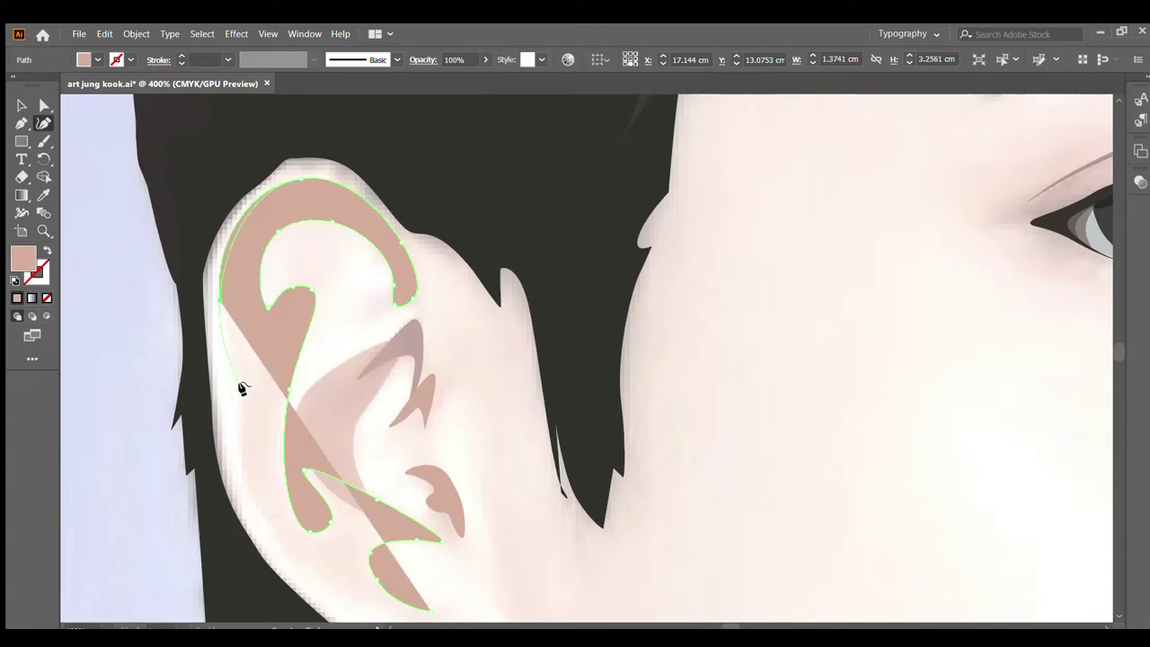
click(242, 385)
Step: Continue the outline down the lower-left edge and along the lobe to its tip
scroll(243, 465, down, 2)
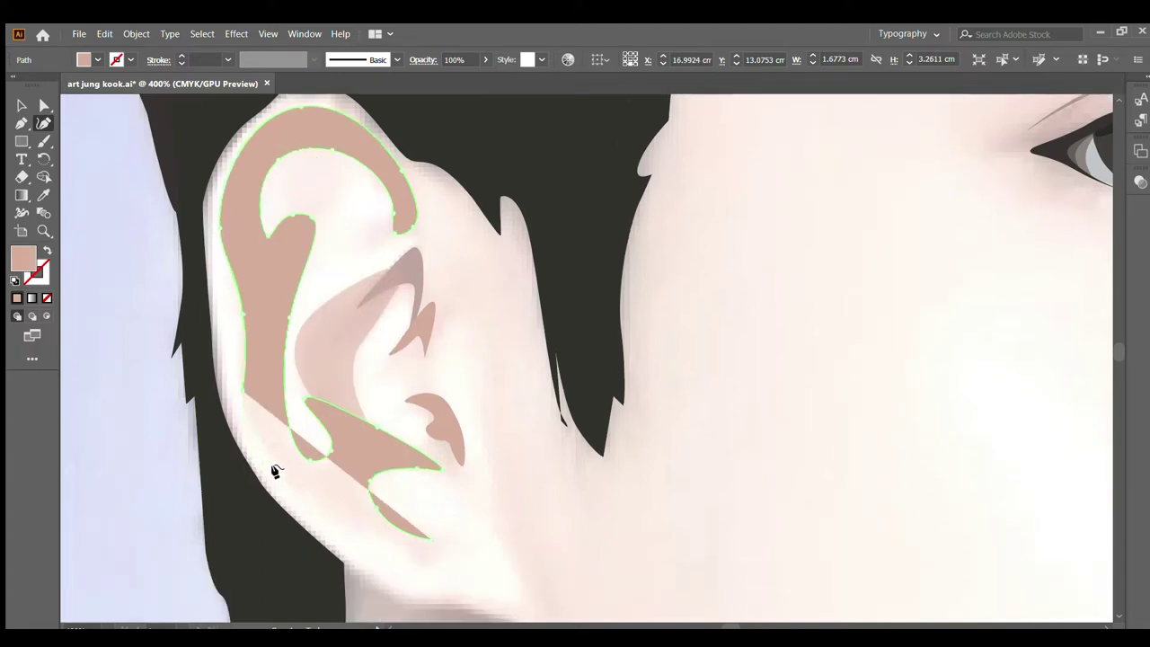
click(276, 469)
click(350, 527)
click(378, 538)
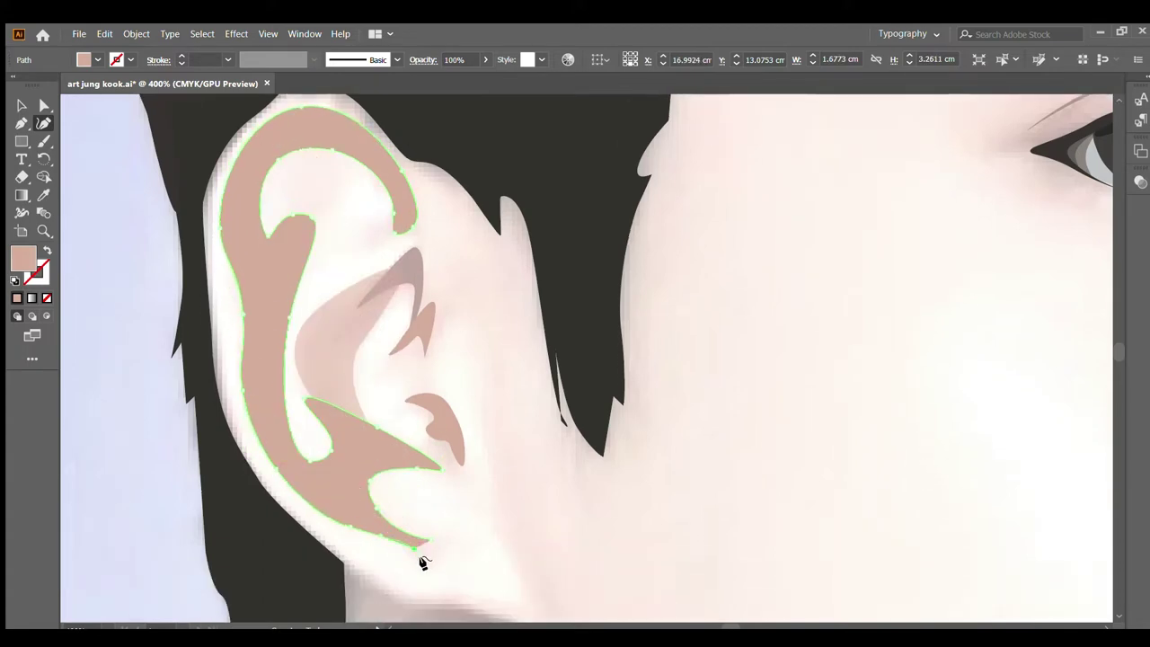
click(429, 558)
click(432, 541)
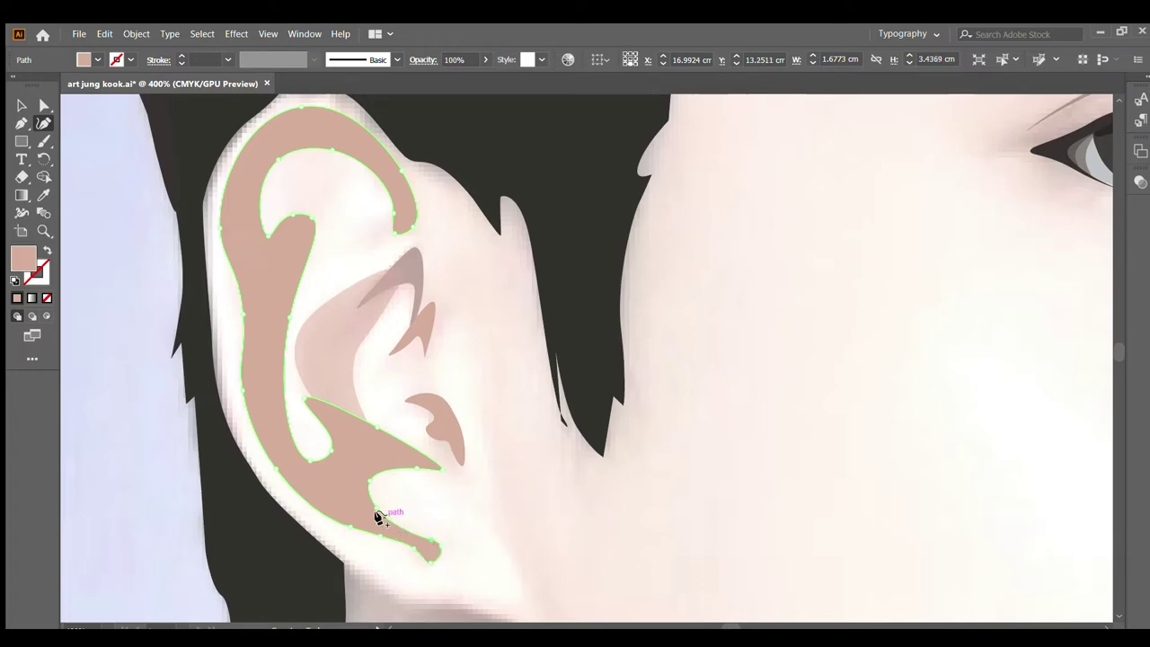
Step: Swap fill and stroke, paste a copy in front, and eyedropper the 50% pink shading onto the rim
click(47, 247)
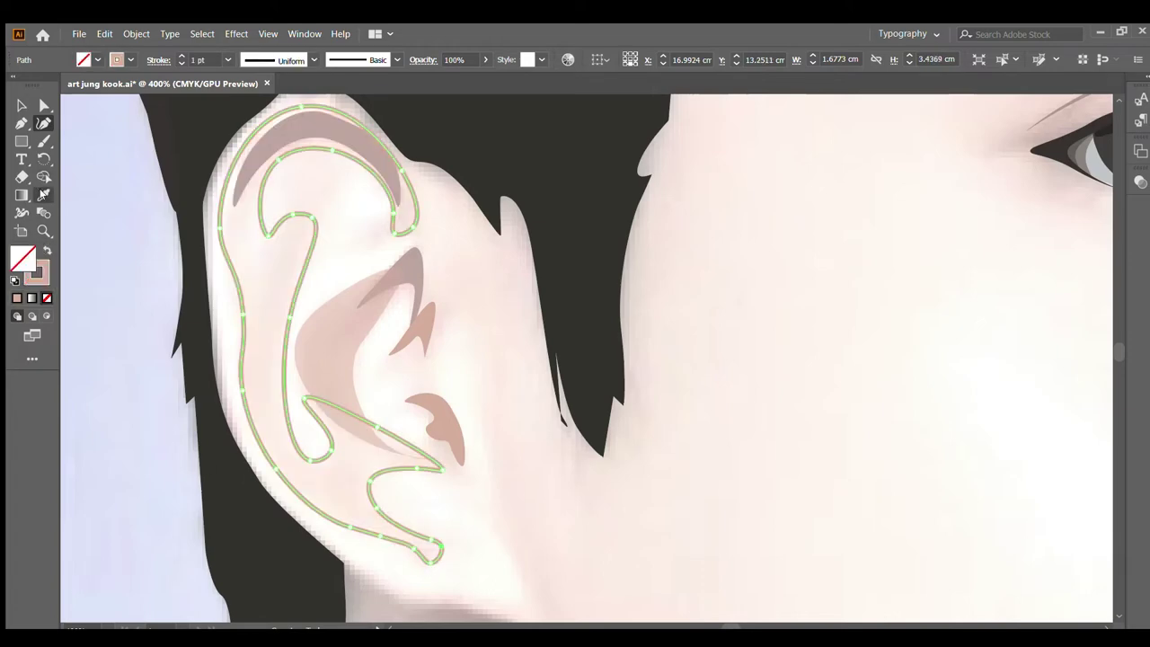
click(43, 194)
click(254, 255)
scroll(270, 279, up, 2)
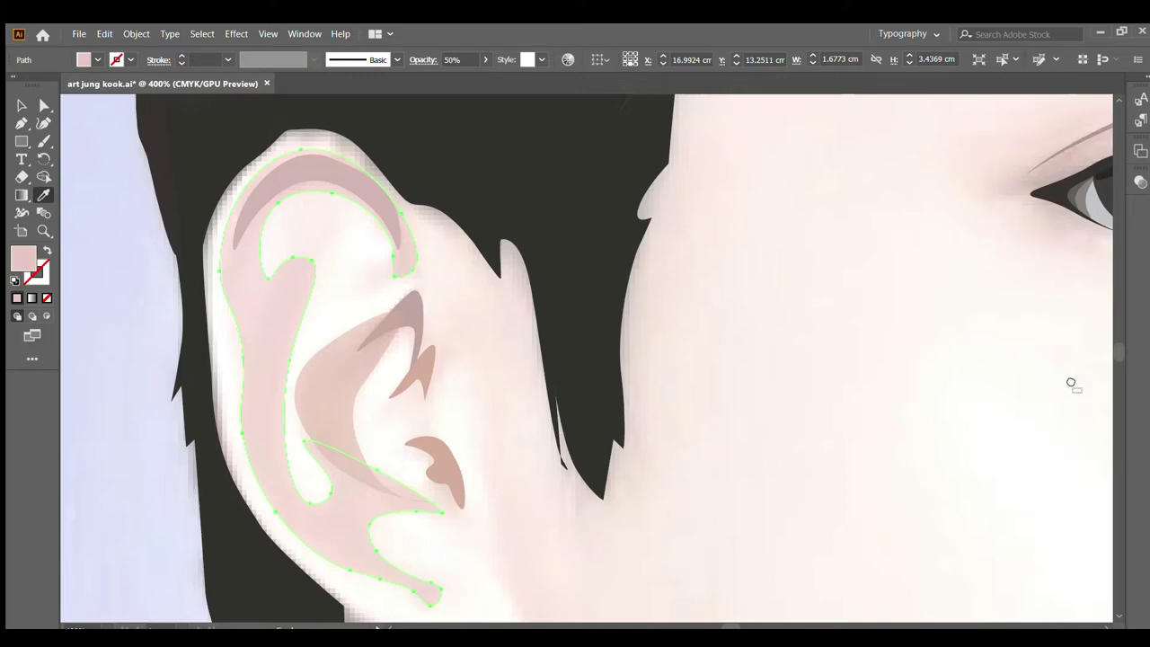
key(ctrl+c)
key(ctrl+f)
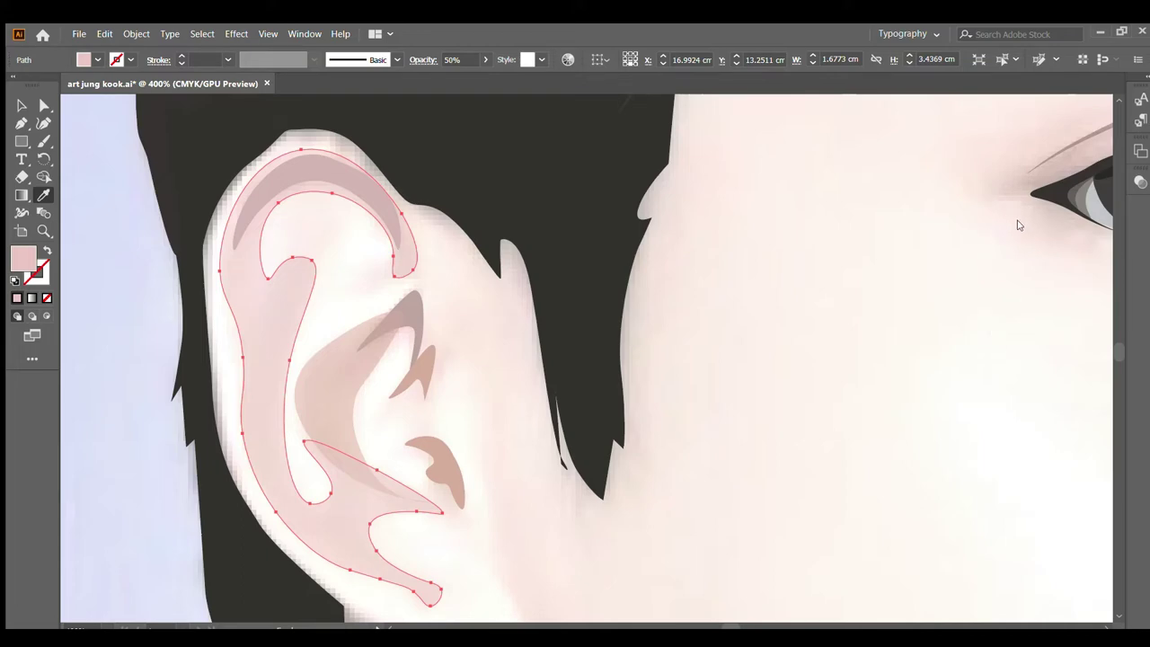
click(331, 362)
Step: With the Curvature tool, start a path below the earlobe and trace up the ear's back edge
click(43, 124)
scroll(295, 258, down, 2)
scroll(404, 334, up, 1)
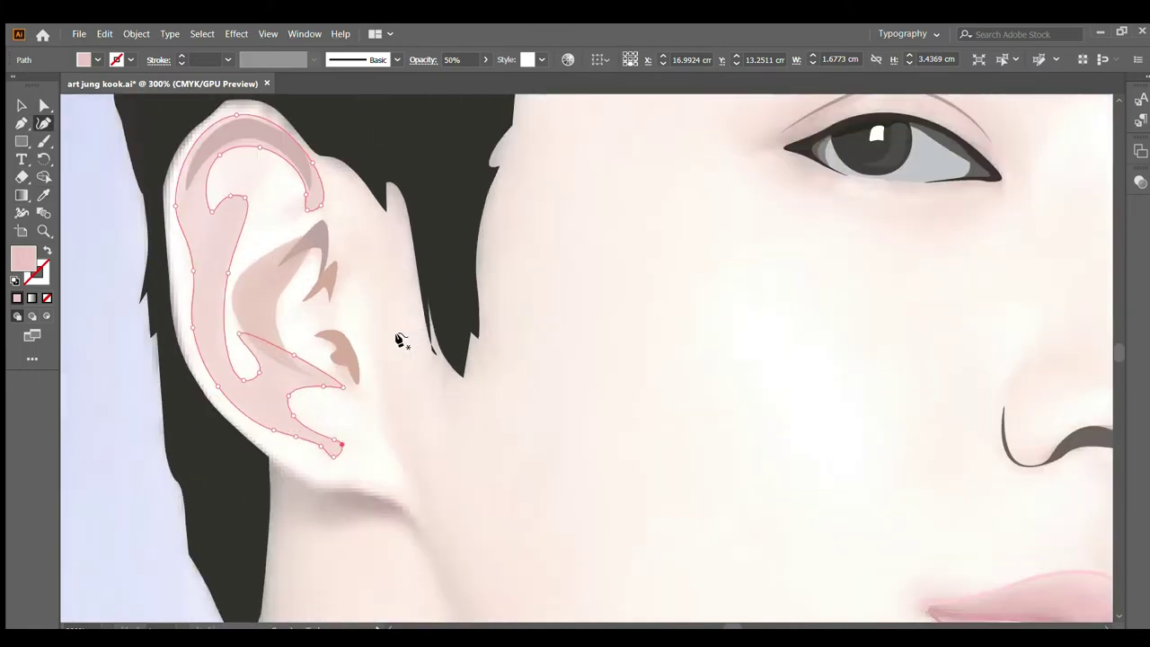
scroll(400, 341, down, 1)
click(421, 456)
click(384, 390)
click(381, 320)
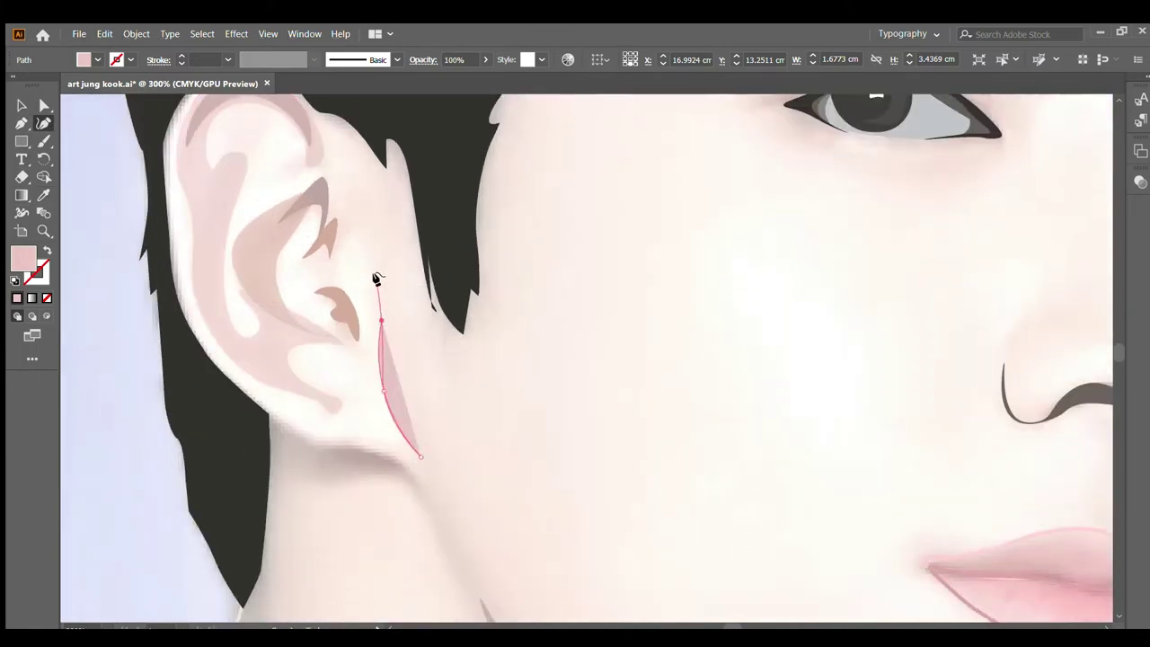
click(374, 250)
click(351, 202)
click(336, 176)
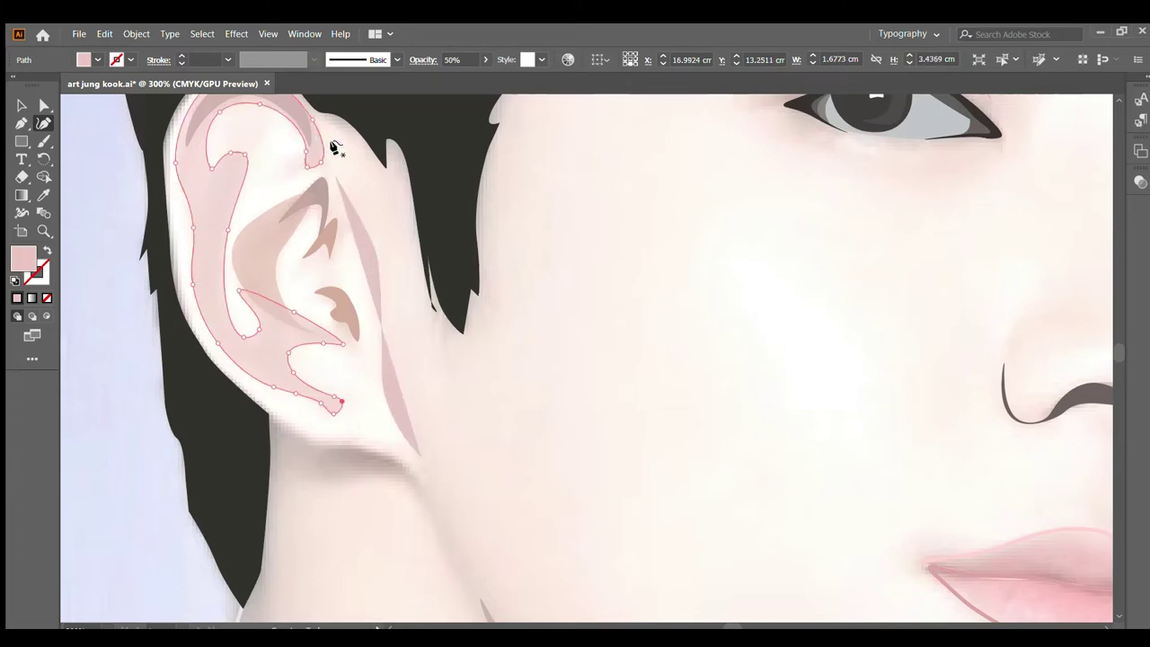
click(332, 144)
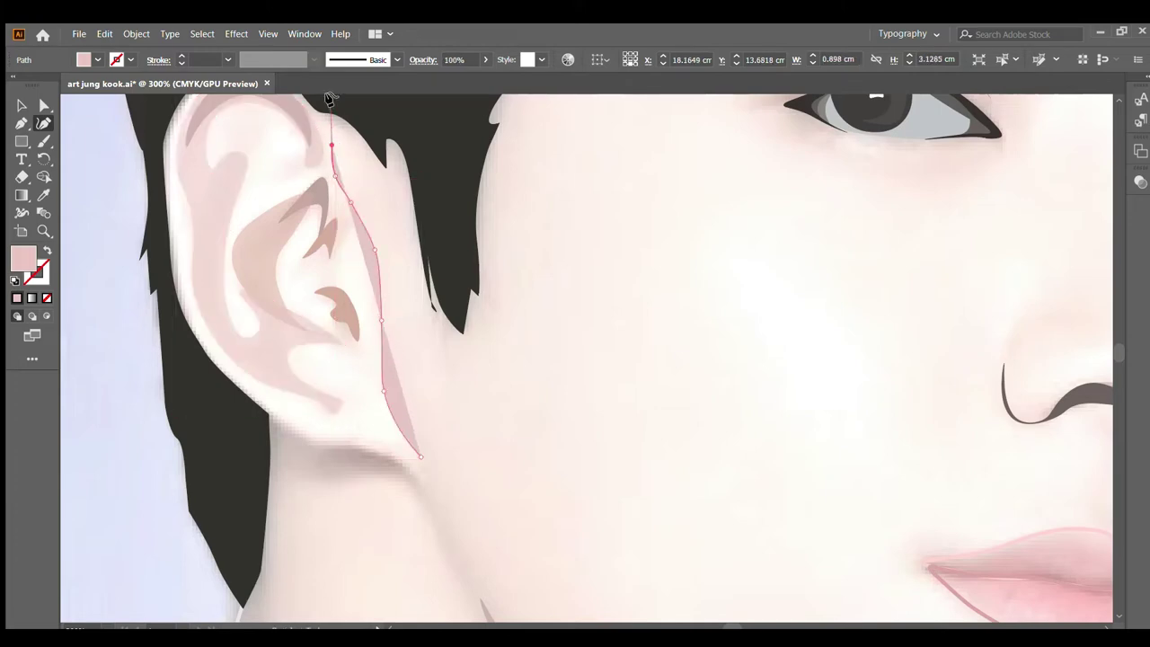
Step: Run the outline across the top into the hair and down the hairline, closing it at the bottom tip
click(316, 105)
click(356, 116)
click(384, 132)
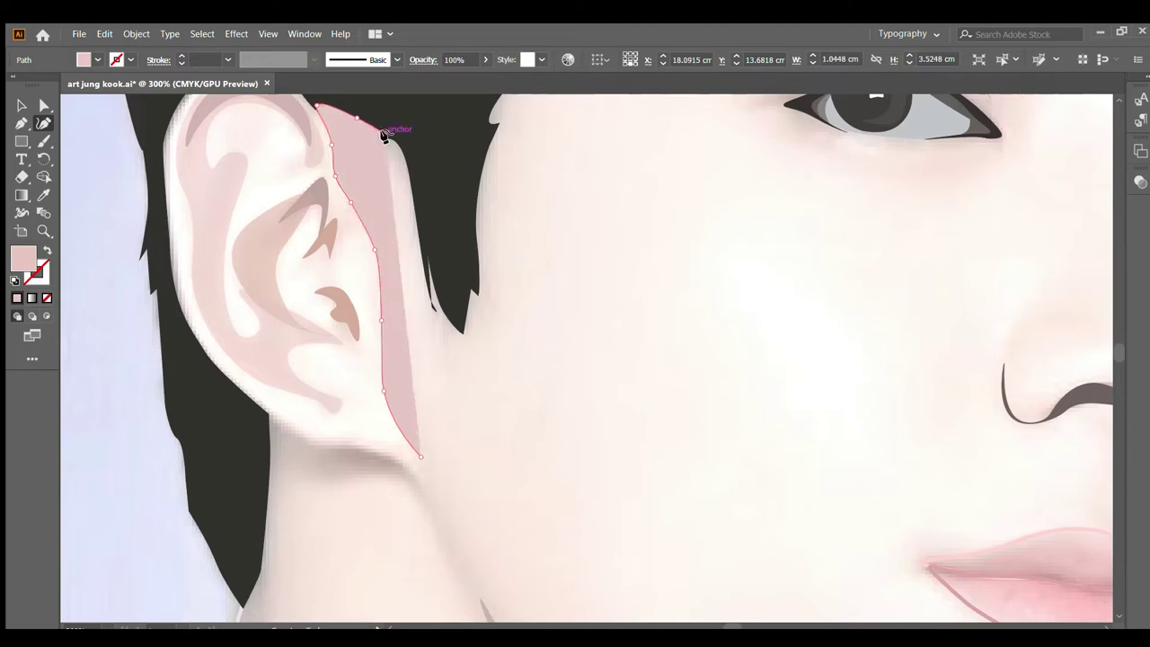
click(421, 177)
click(443, 233)
click(452, 275)
click(454, 298)
click(463, 333)
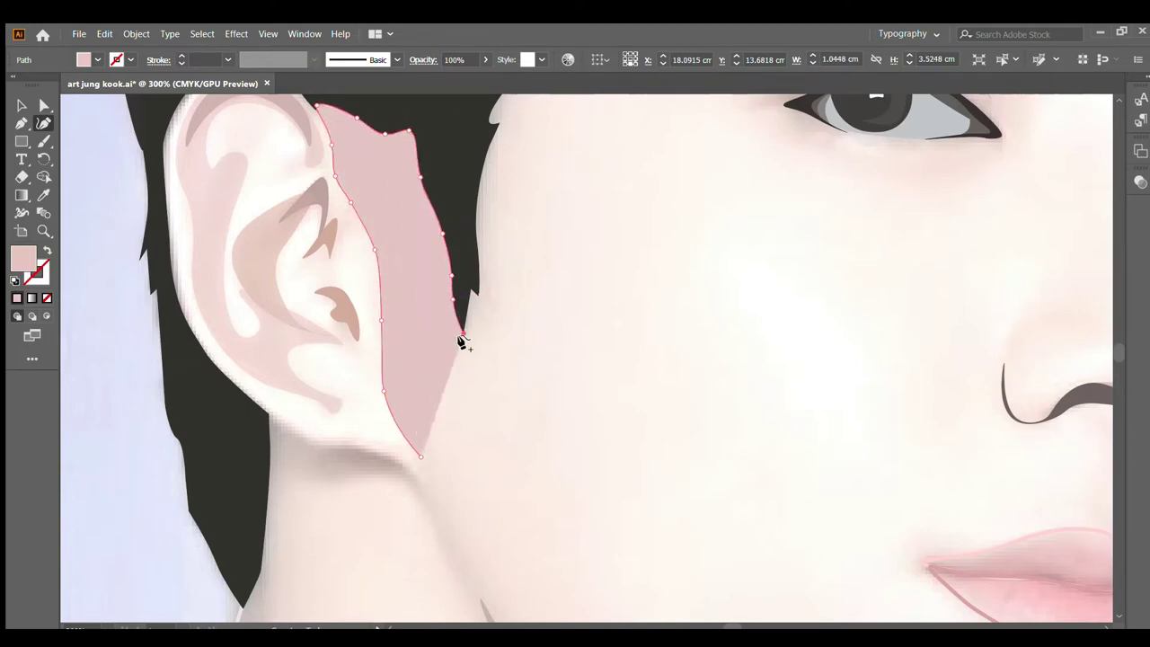
click(441, 327)
click(433, 367)
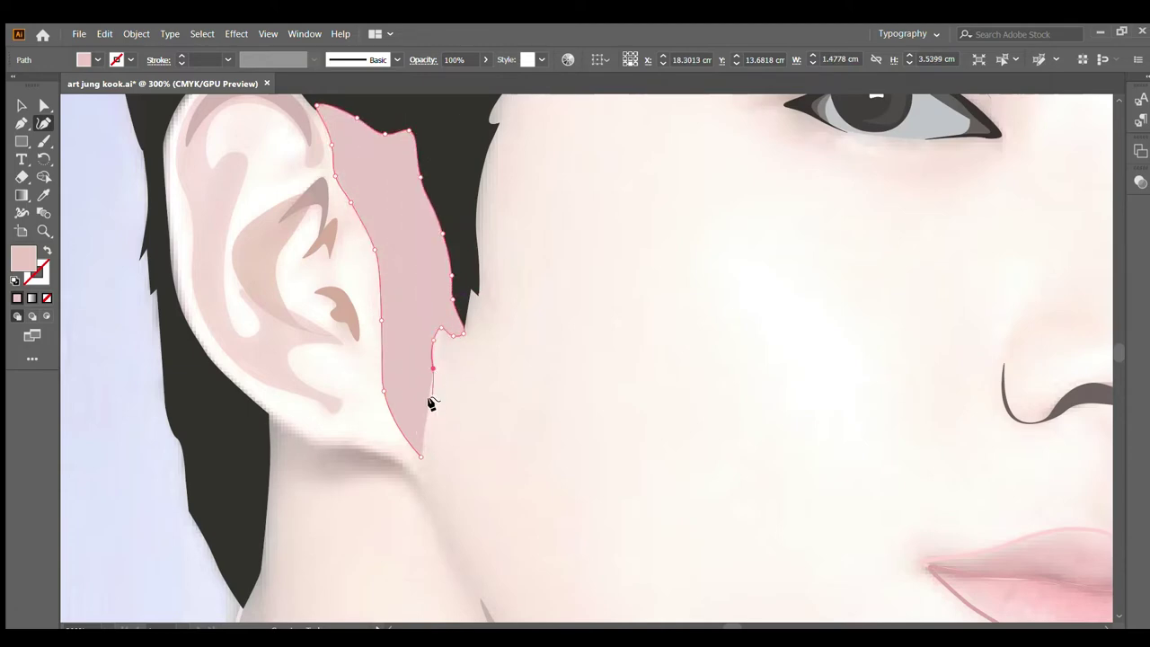
click(432, 419)
click(420, 457)
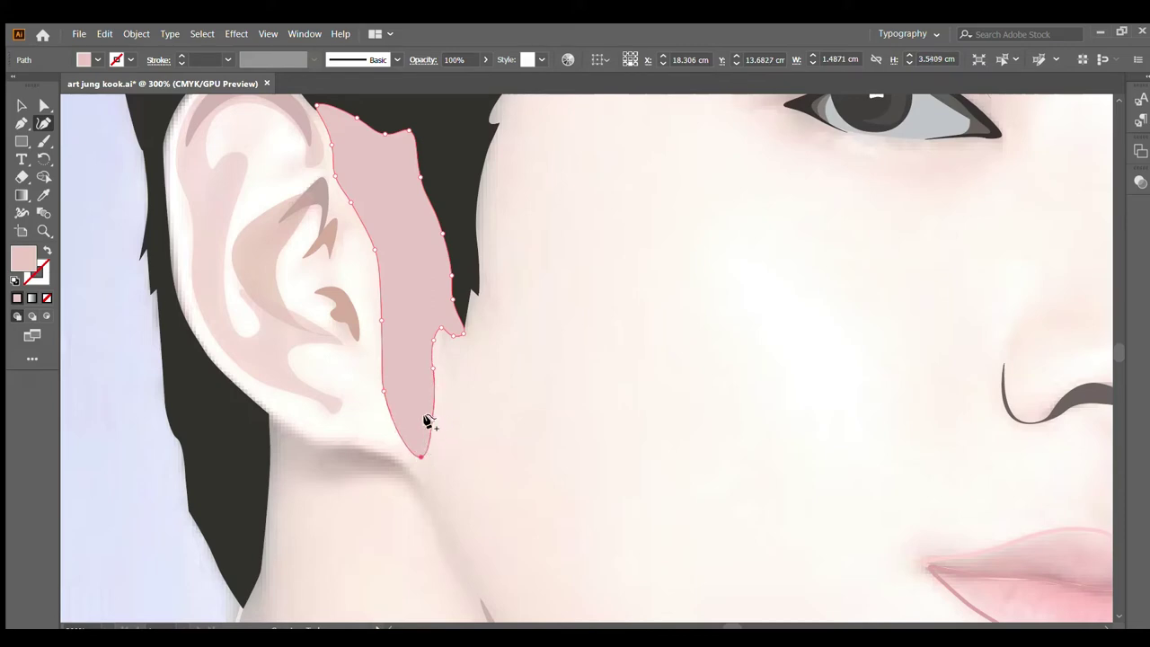
Step: Swap the new shape's fill and stroke, and try the Eyedropper's translucent skin shading fill on it
click(422, 415)
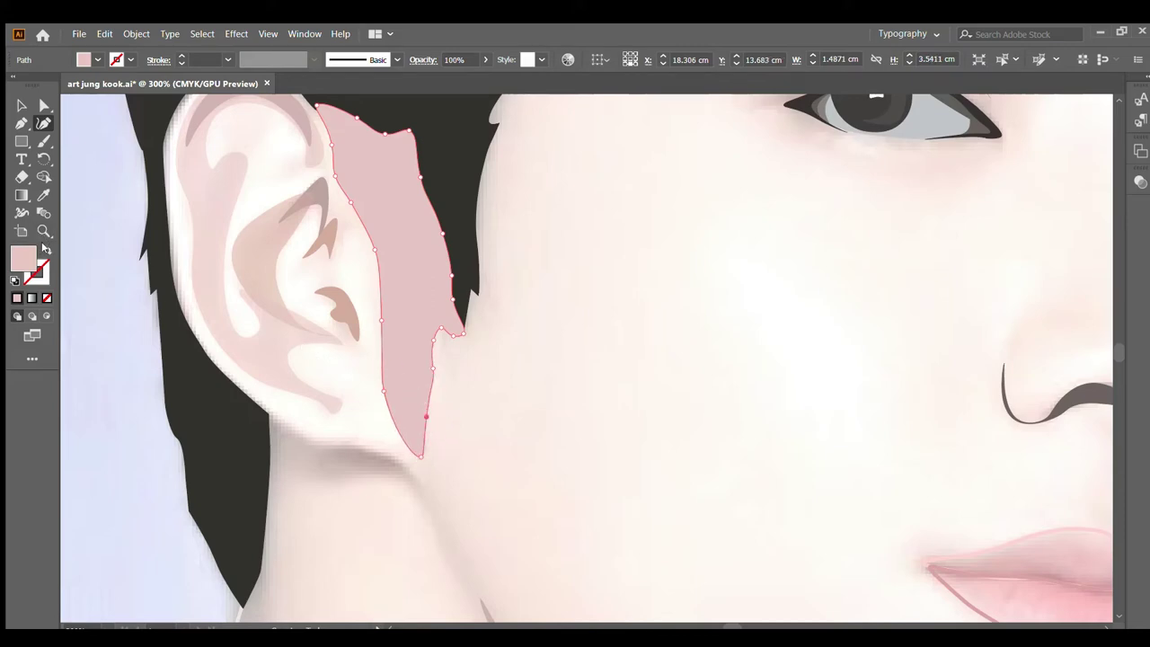
click(47, 250)
click(44, 194)
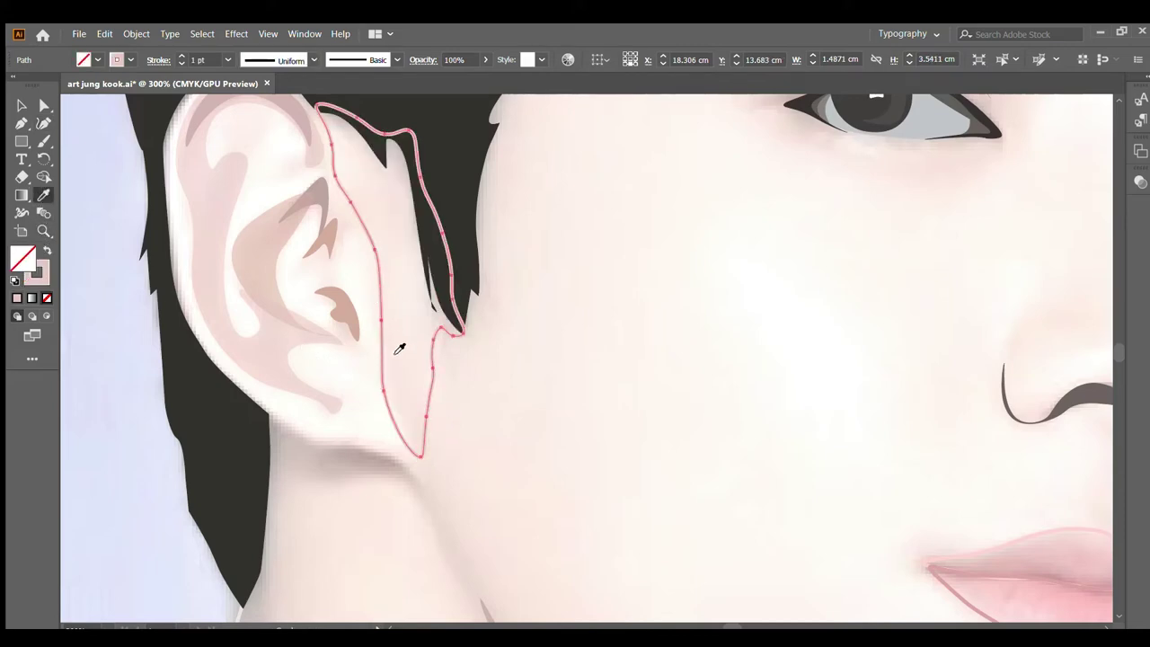
click(401, 369)
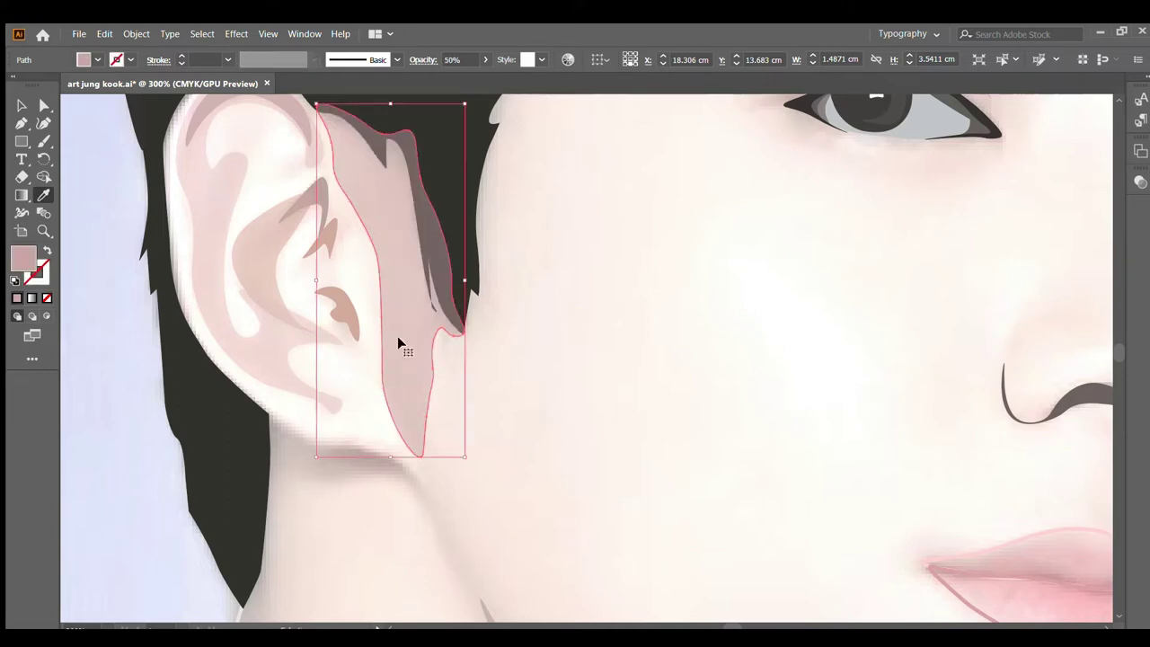
key(ctrl+z)
key(ctrl+shift+z)
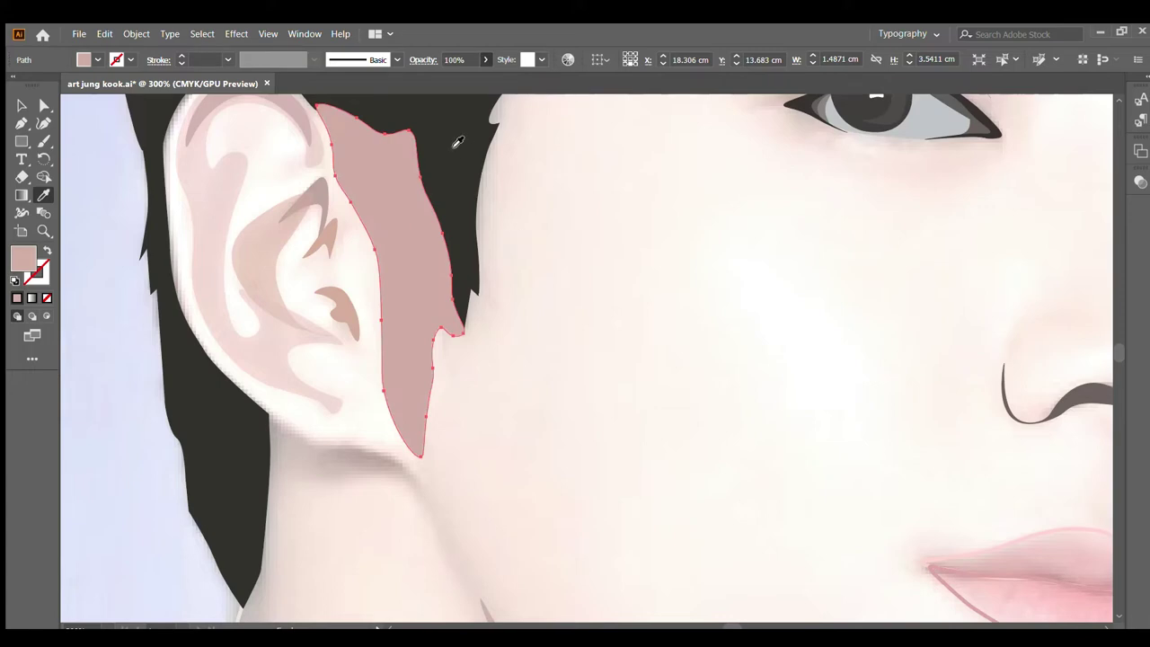
key(ctrl+z)
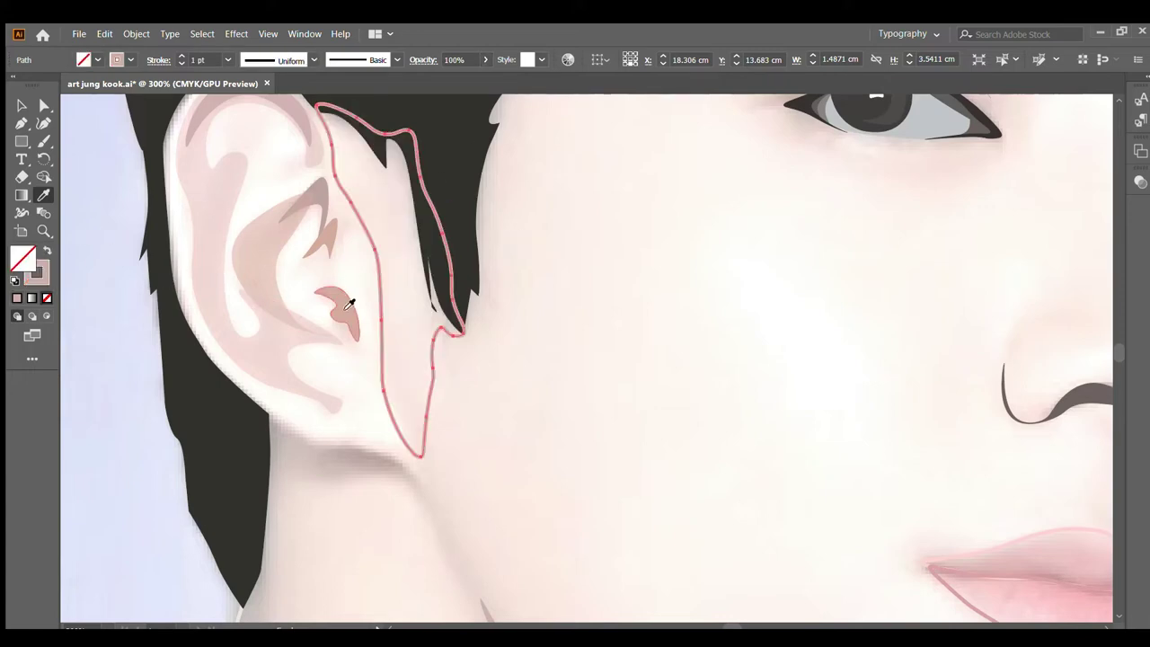
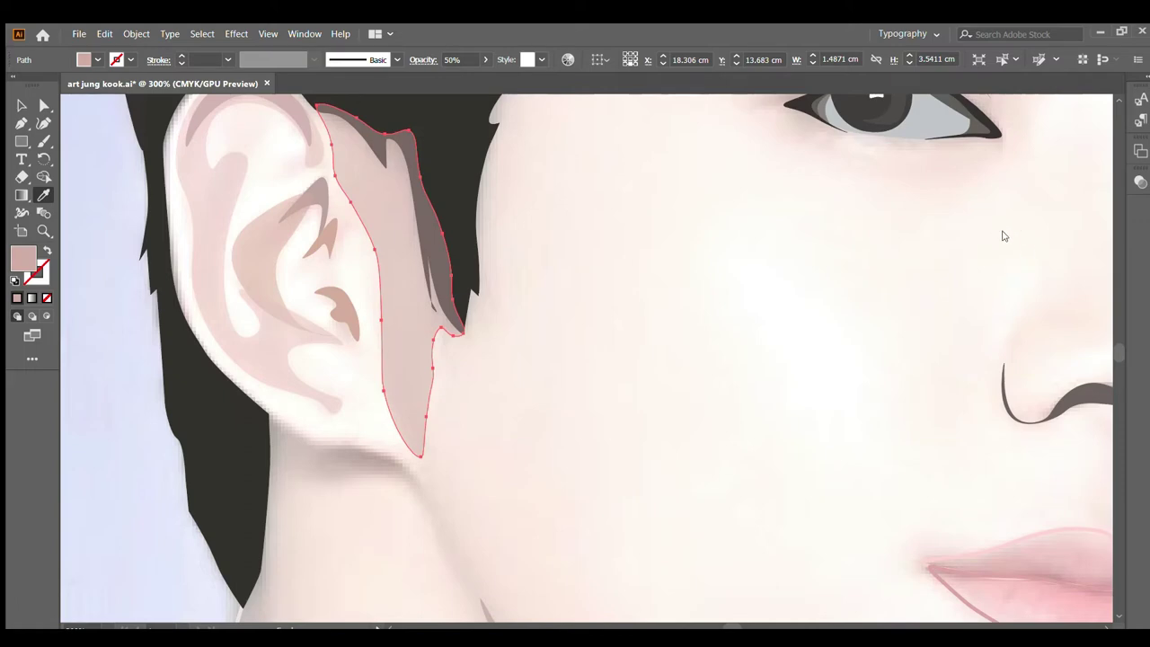
Step: Set the shadow shape behind the ear to 50% opacity and deselect it
click(1050, 536)
click(22, 106)
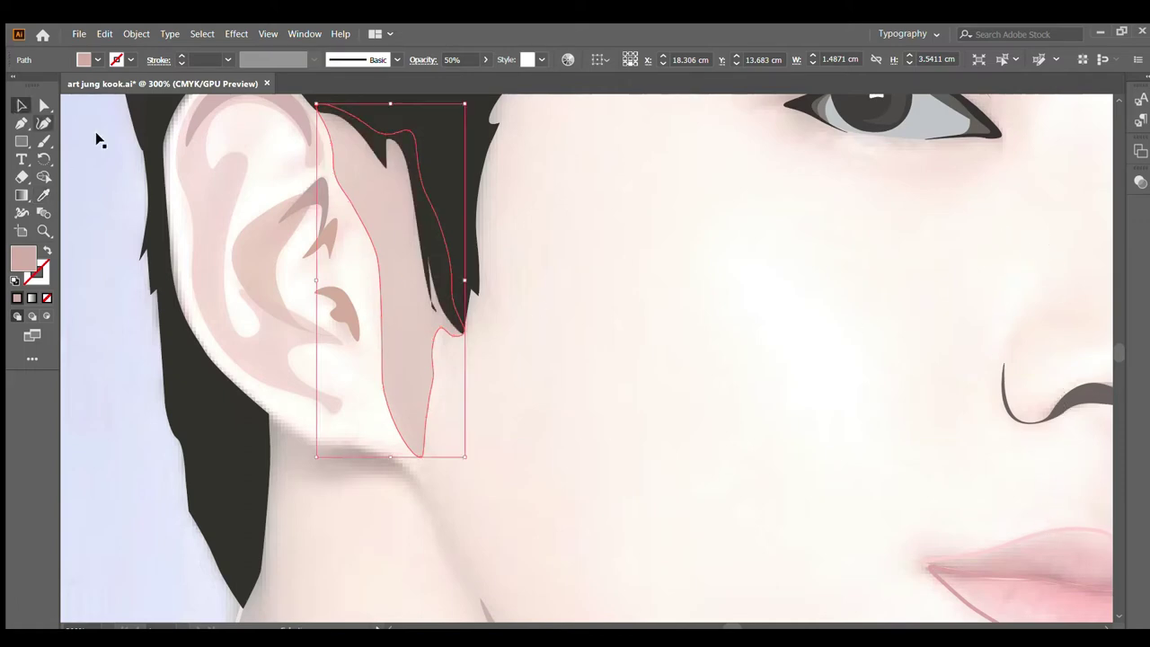
click(519, 231)
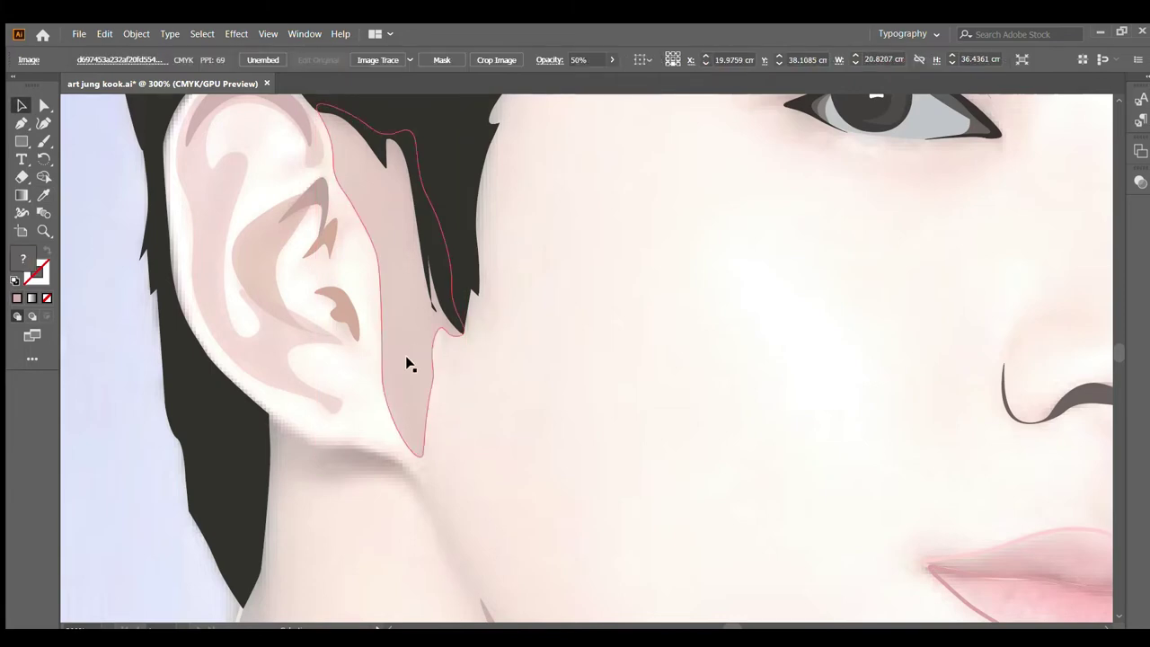
scroll(406, 360, down, 3)
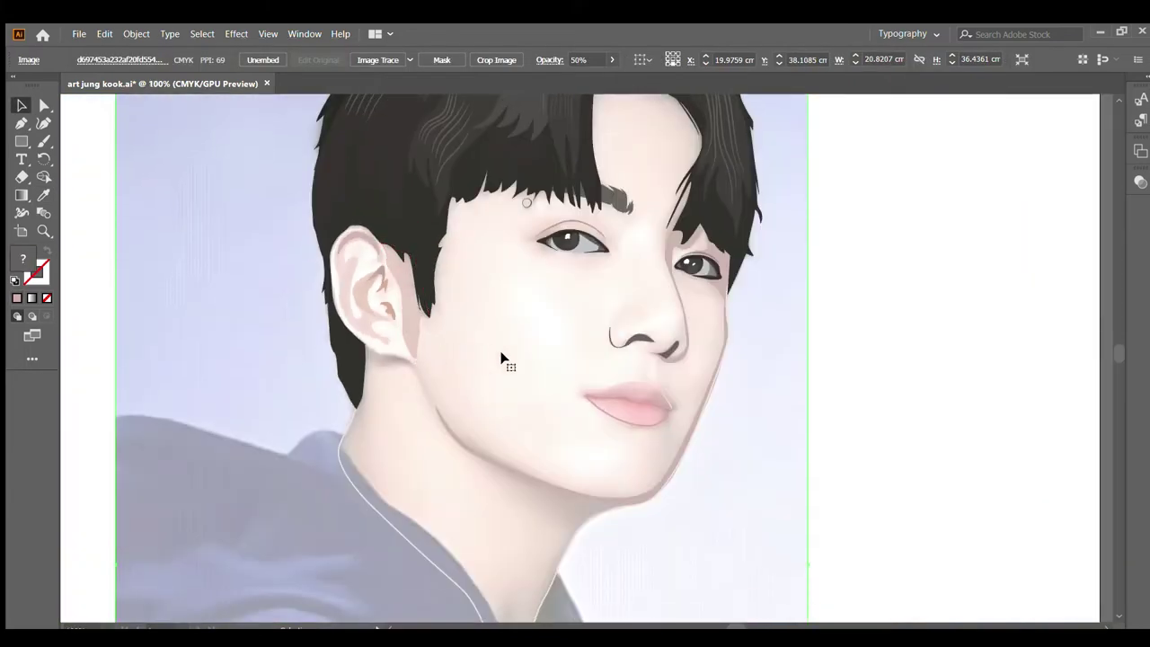
scroll(492, 364, down, 2)
scroll(447, 367, up, 2)
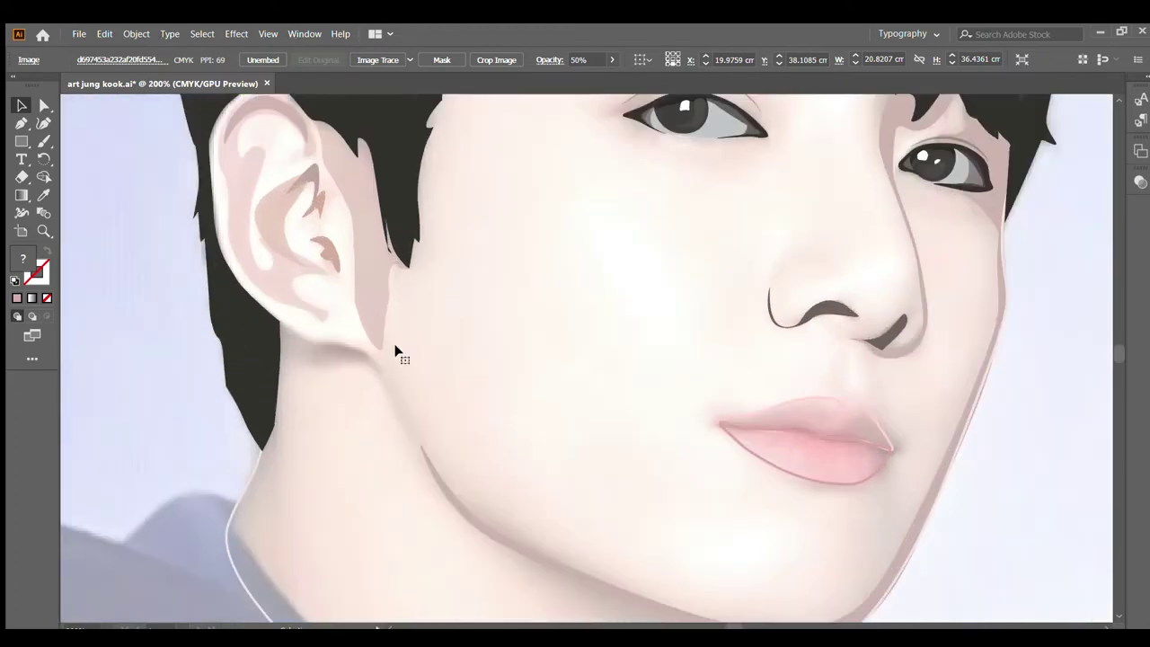
Step: Recheck the semi-transparent ear shadow, then clear the selection and zoom out to the artboard
click(347, 232)
scroll(360, 212, down, 1)
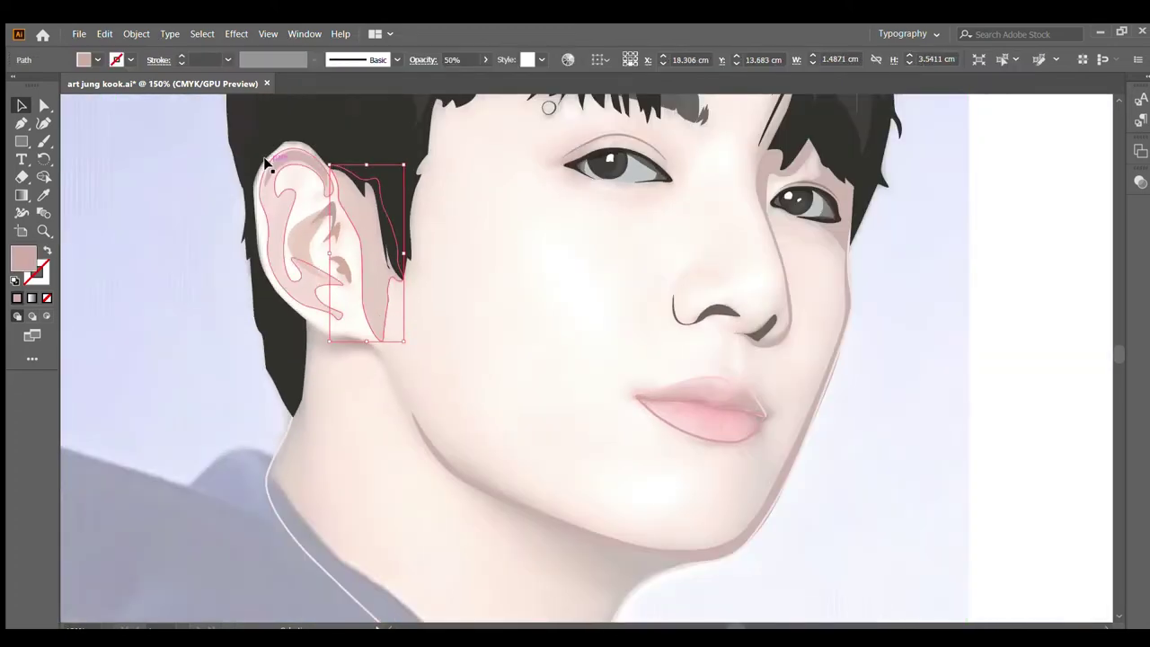
drag(232, 120, 412, 343)
click(412, 346)
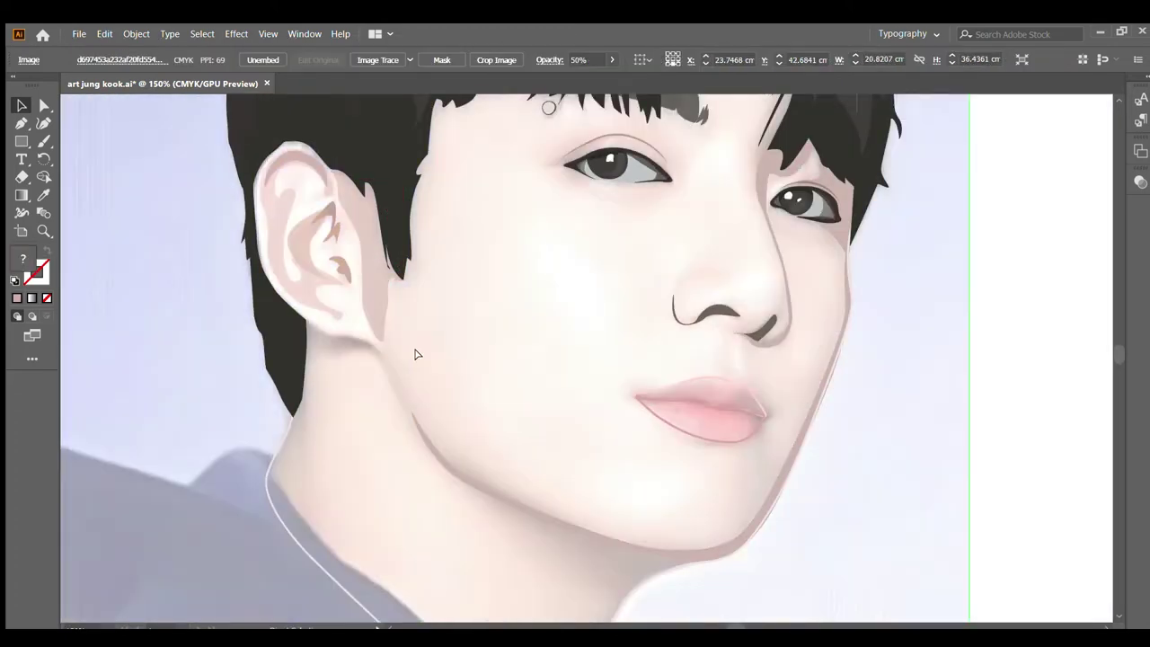
scroll(387, 330, down, 3)
scroll(396, 333, down, 1)
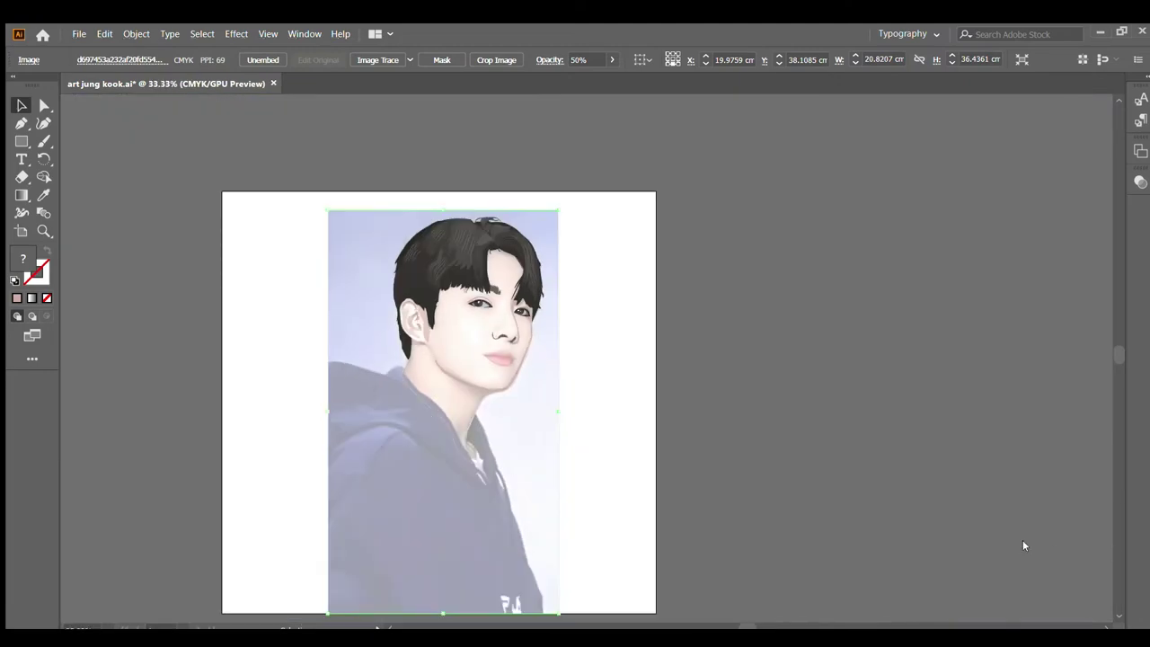
click(986, 532)
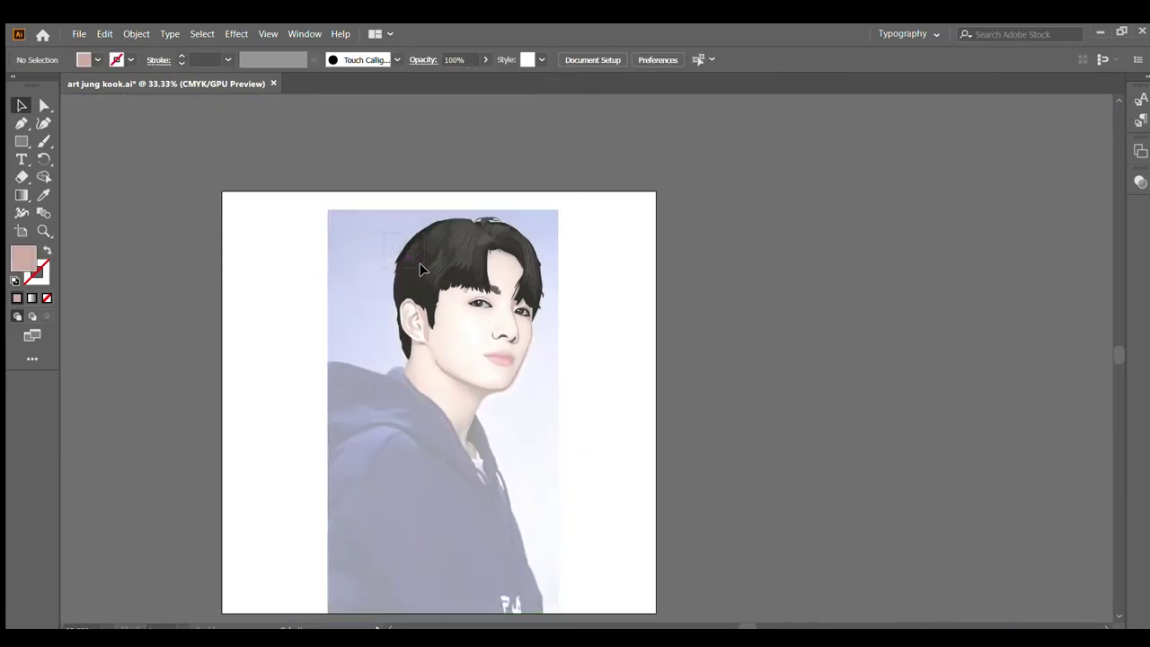
Step: Select the ear shapes and undo the ear shadow's 50% opacity change
drag(420, 263, 523, 399)
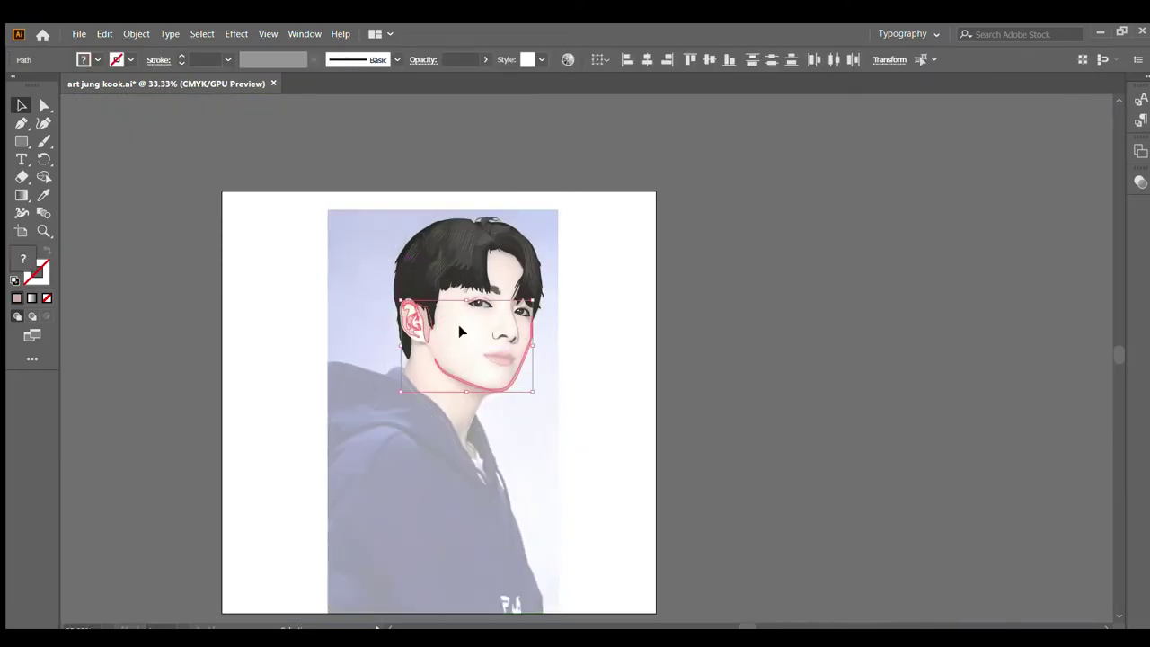
click(494, 370)
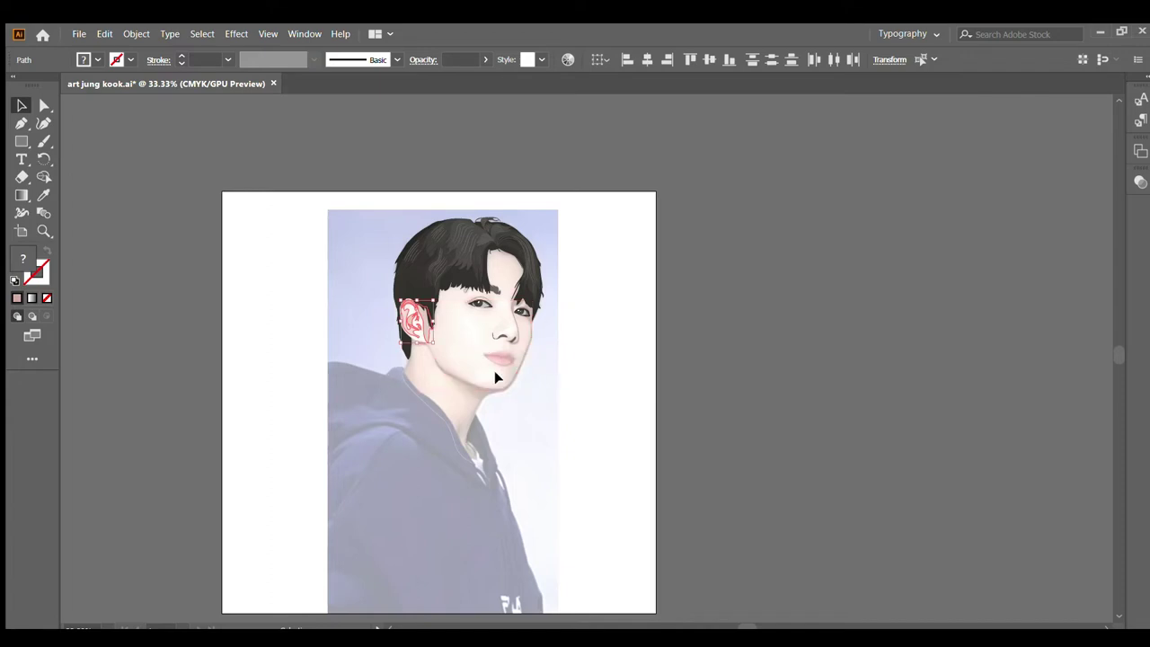
click(421, 324)
key(ctrl+=)
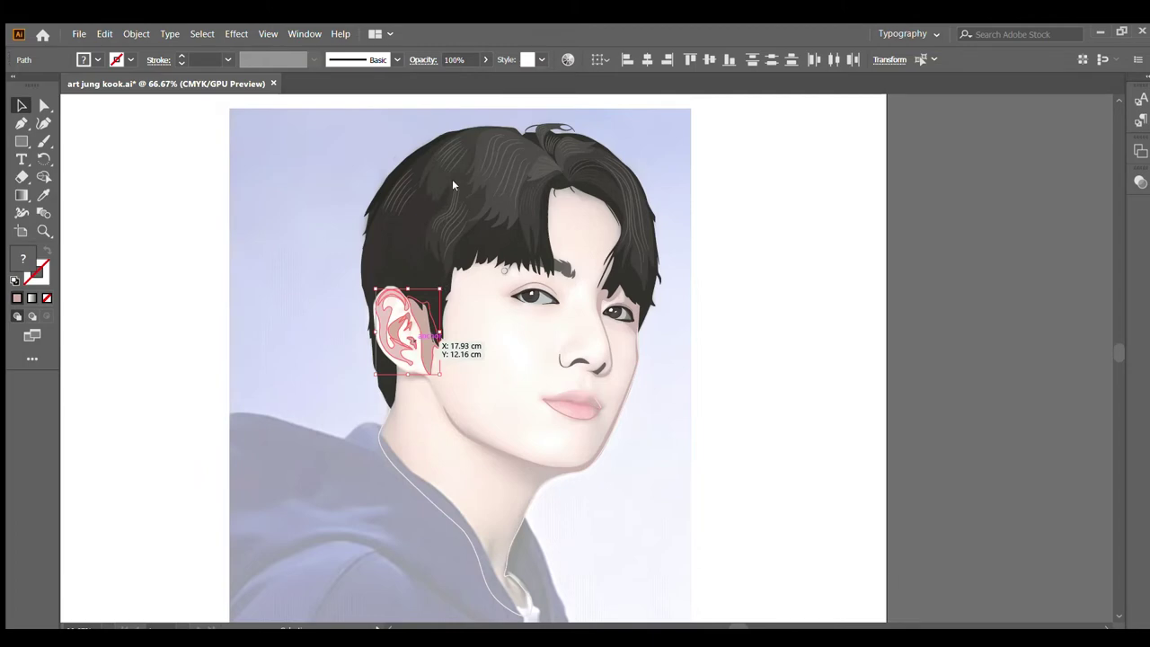
click(466, 136)
Step: Select and deselect the whole ear group repeatedly to inspect it
scroll(477, 303, up, 1)
scroll(368, 329, up, 1)
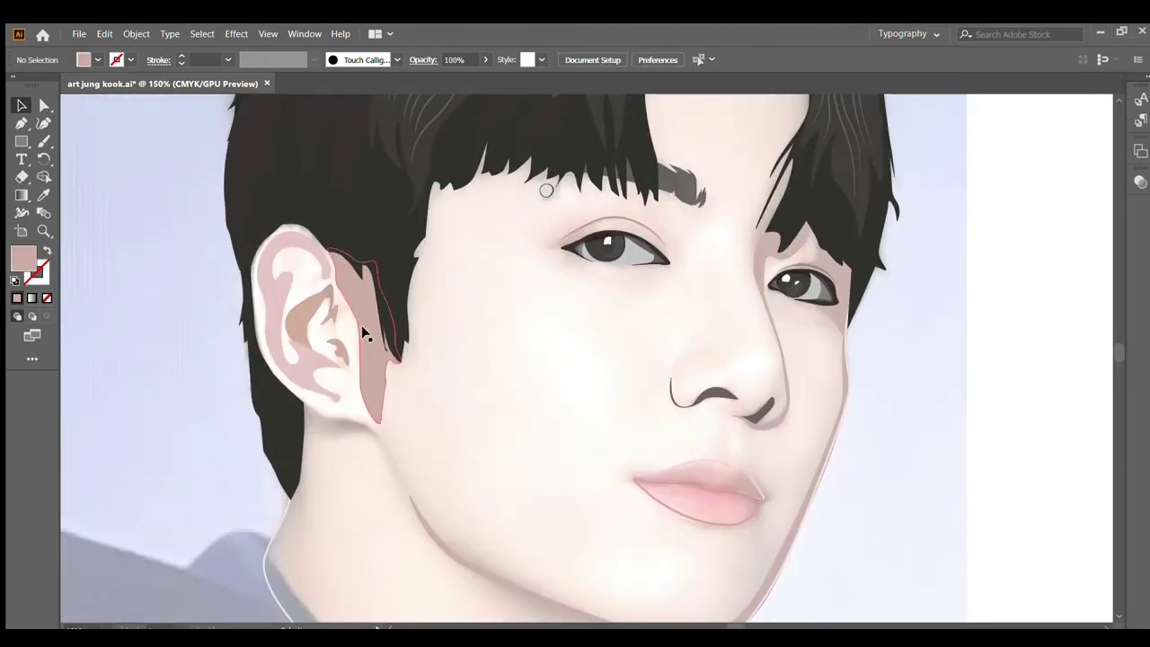
click(360, 331)
scroll(341, 306, down, 1)
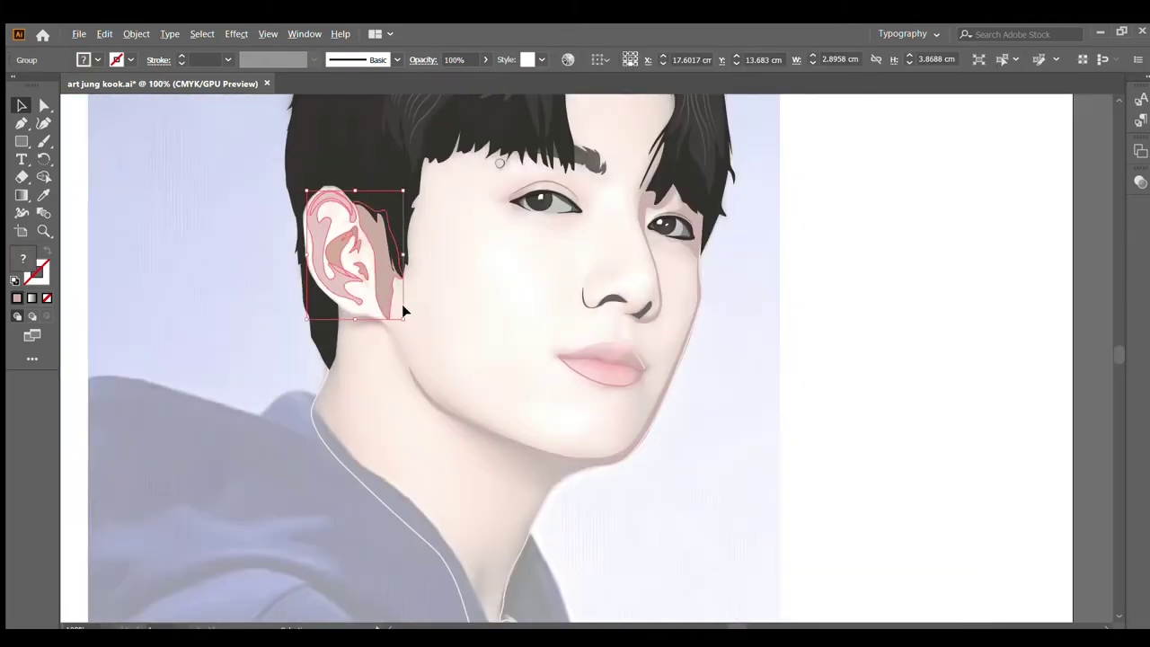
scroll(409, 309, up, 2)
click(428, 314)
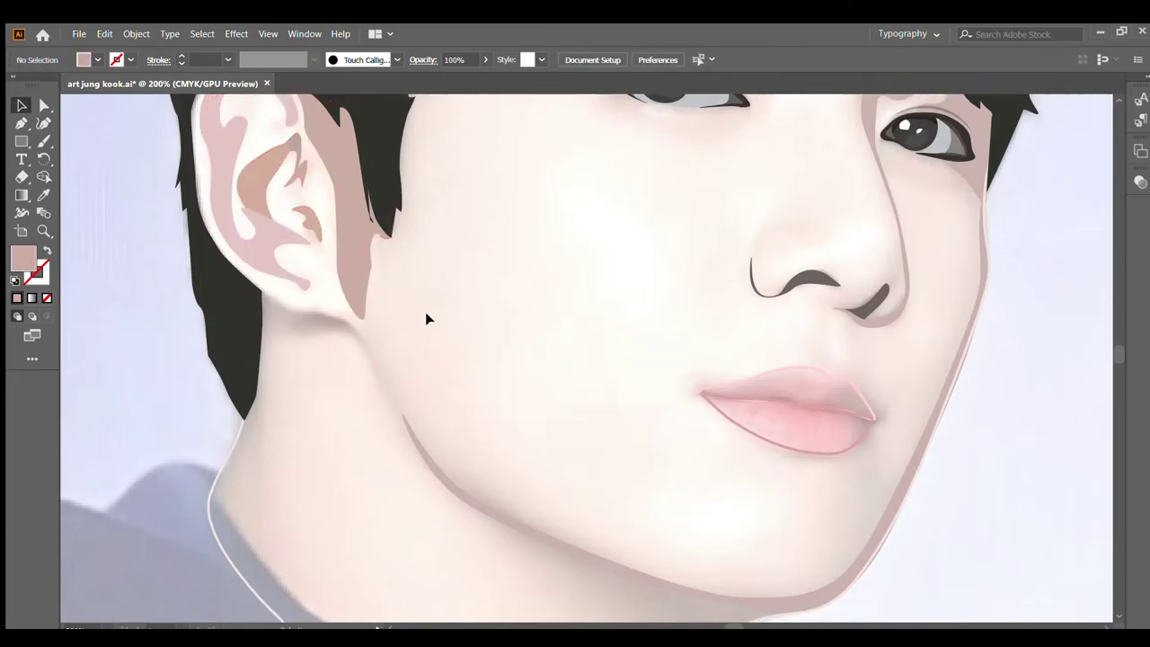
scroll(328, 333, down, 2)
click(322, 264)
scroll(320, 266, up, 2)
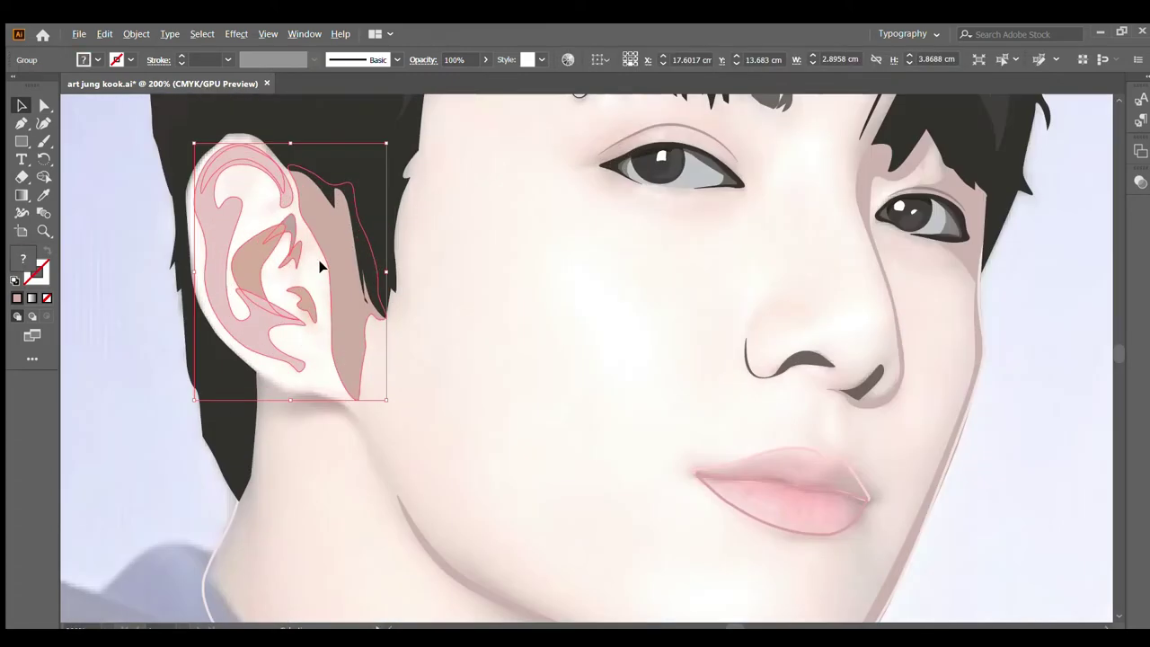
click(390, 318)
Step: Step inside the ear group and select the dark shadow plus the light ear shape
scroll(380, 318, down, 1)
scroll(368, 323, down, 1)
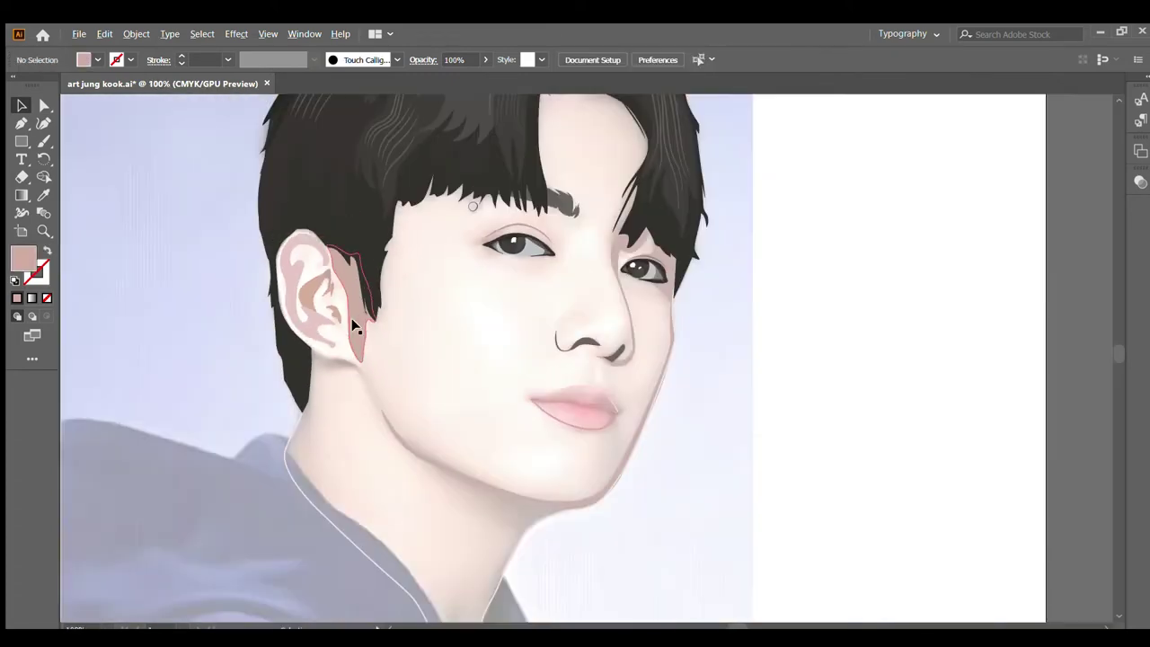
scroll(408, 332, down, 1)
scroll(369, 335, down, 1)
scroll(427, 382, up, 1)
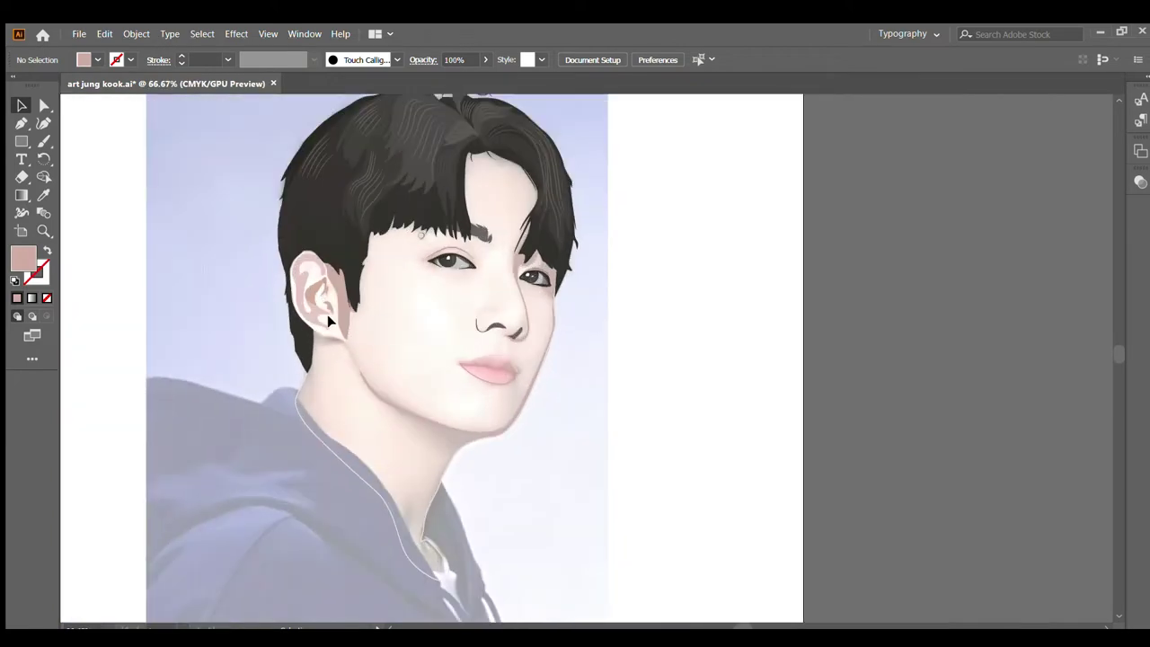
click(338, 304)
scroll(337, 300, up, 2)
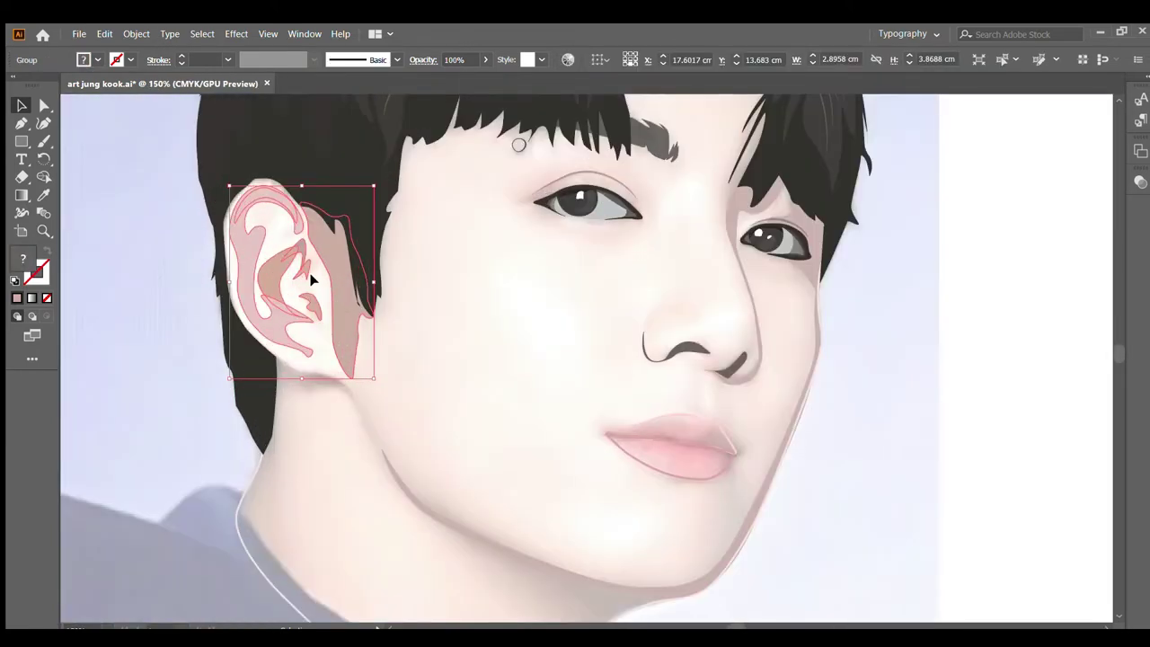
click(442, 338)
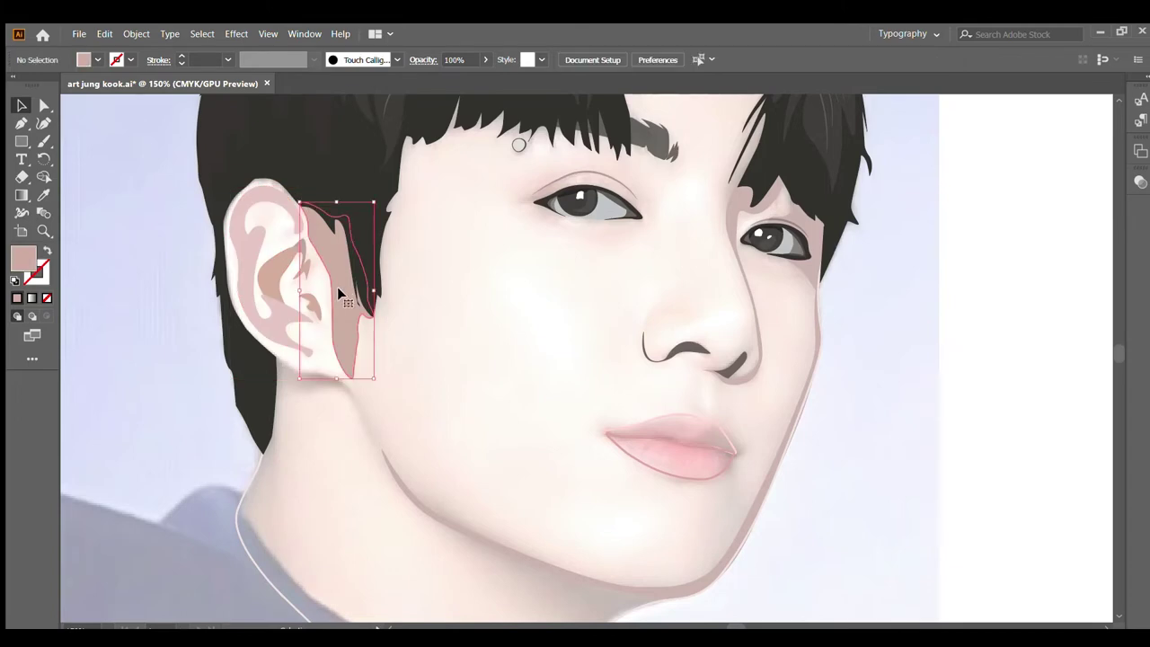
click(337, 287)
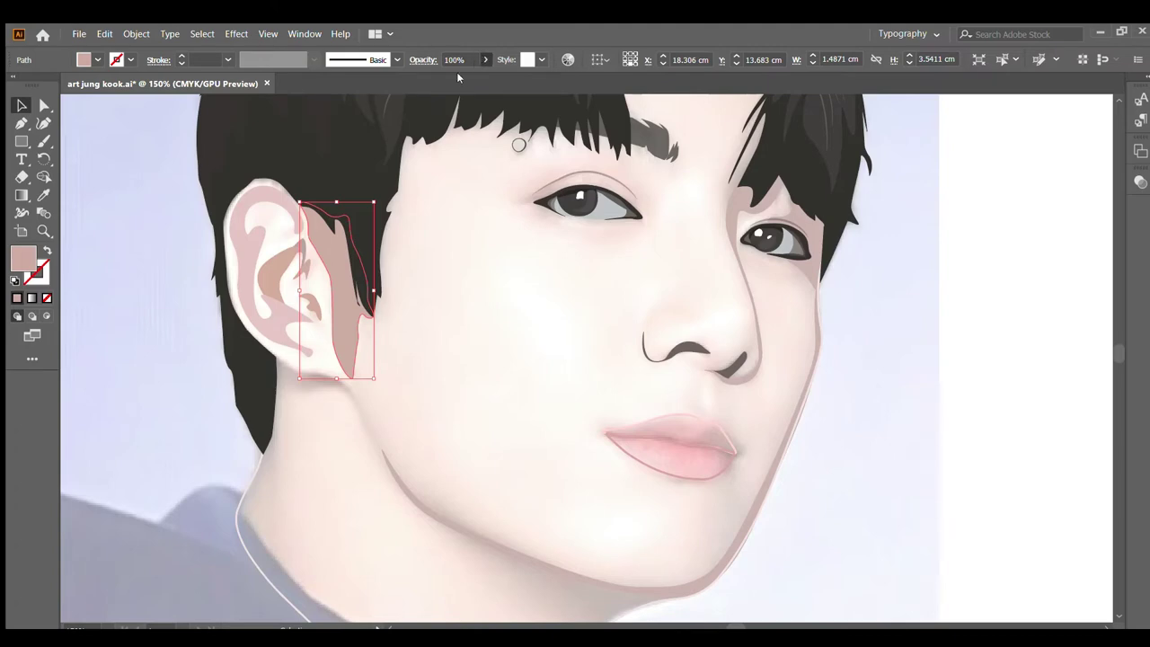
shift+click(279, 252)
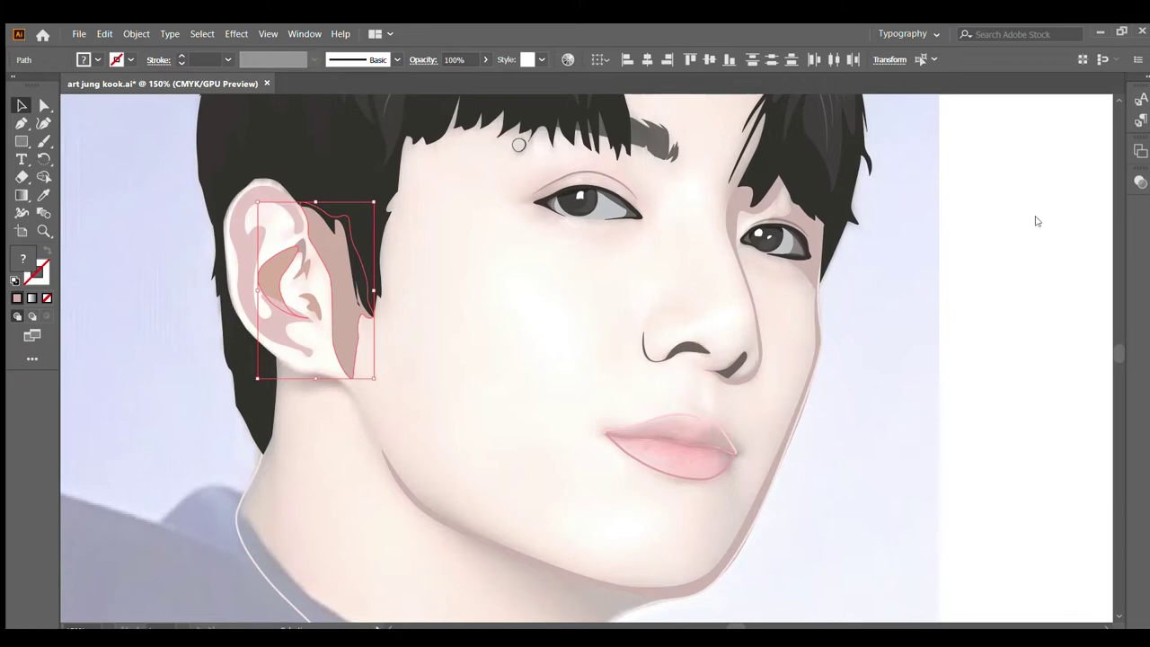
Step: Select and inspect the two pink inner-ear shapes, then deselect them
click(502, 367)
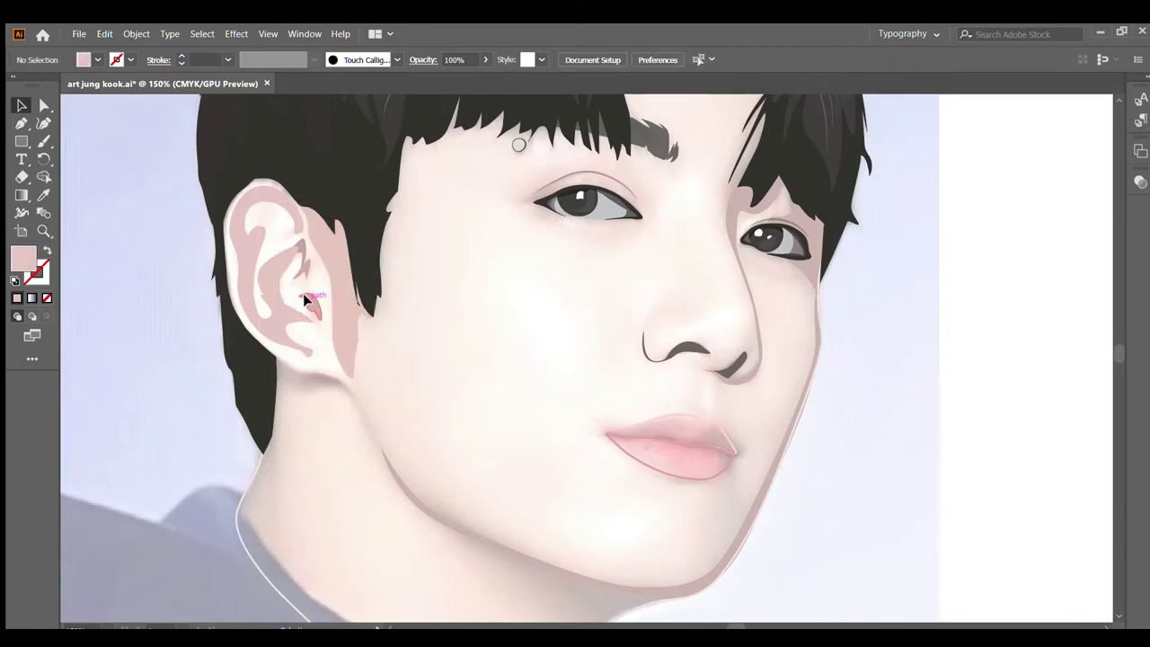
click(305, 299)
shift+click(297, 247)
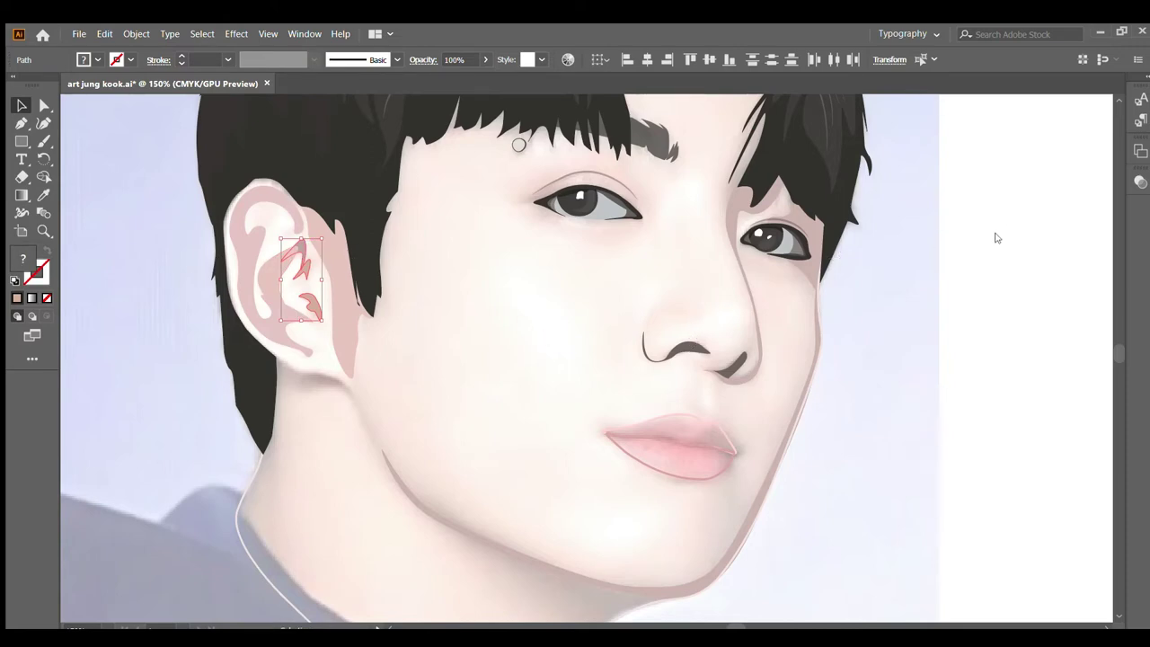
click(318, 275)
Step: Give the outer ear shape a near-white skin-tone fill and deselect it
click(259, 199)
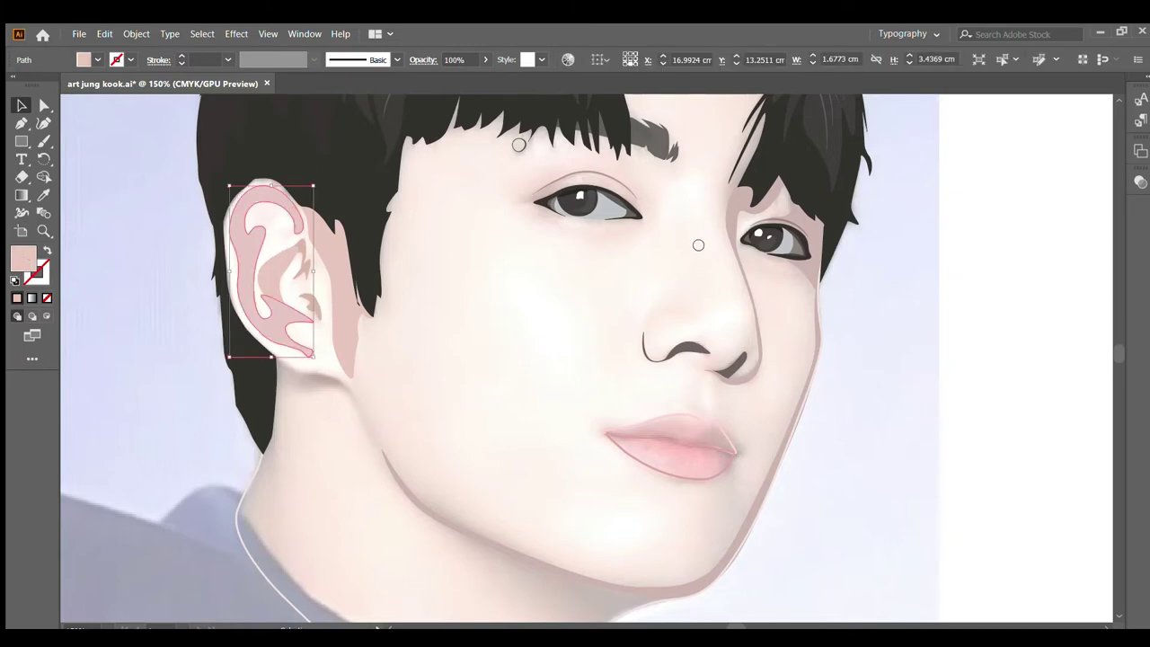
click(649, 306)
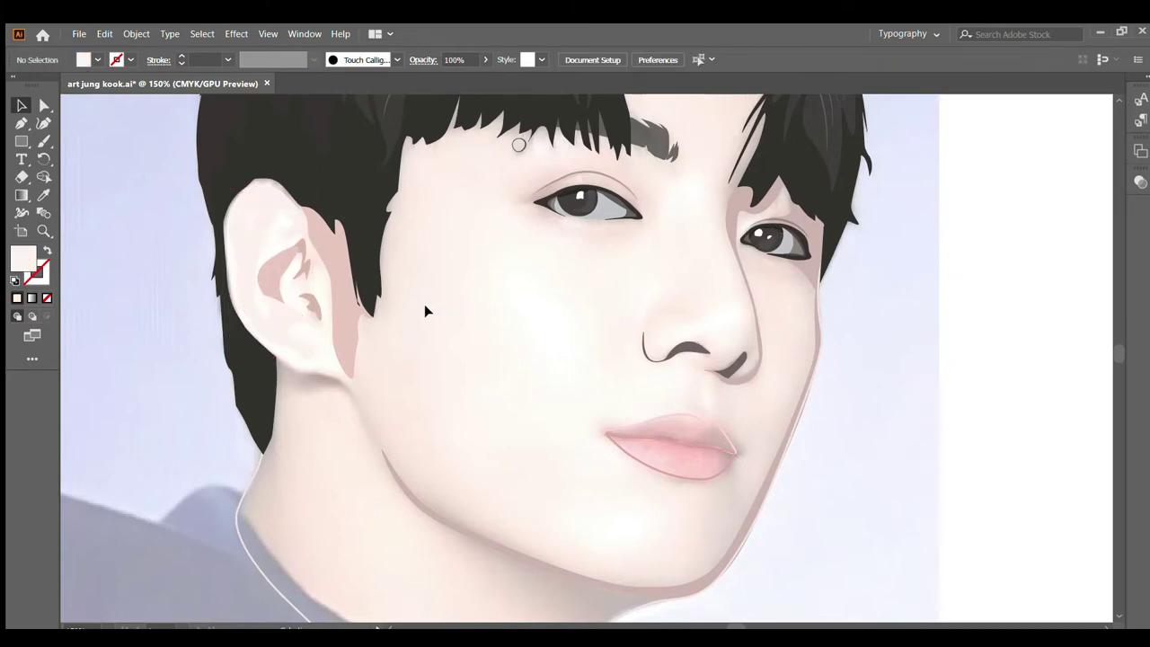
click(237, 257)
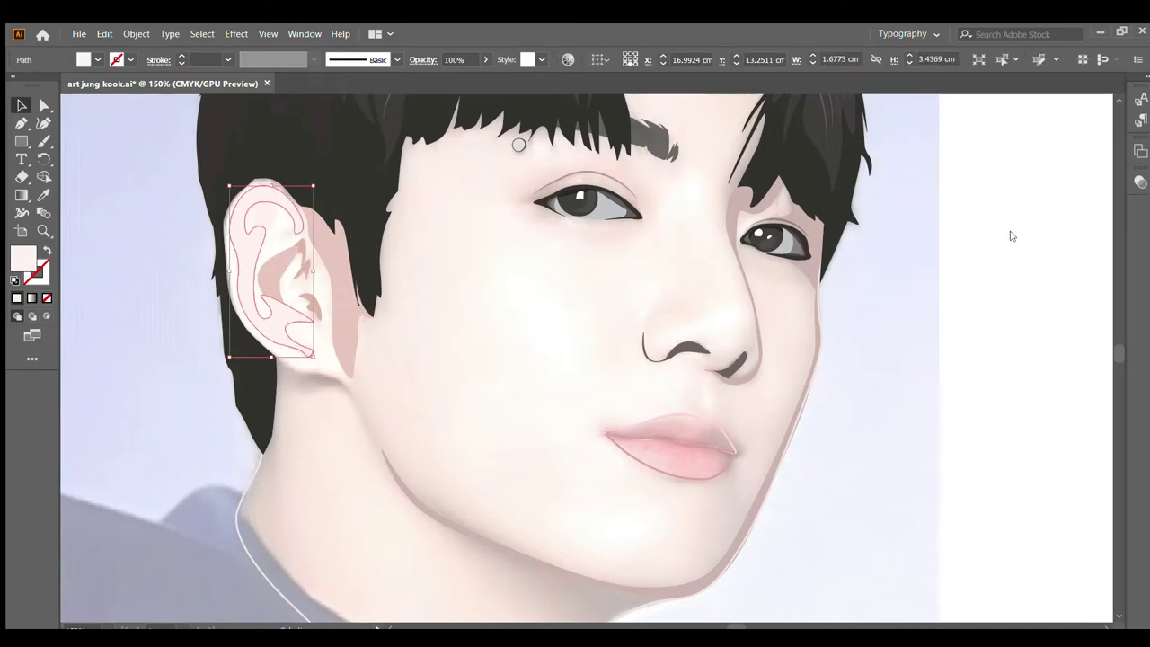
click(496, 366)
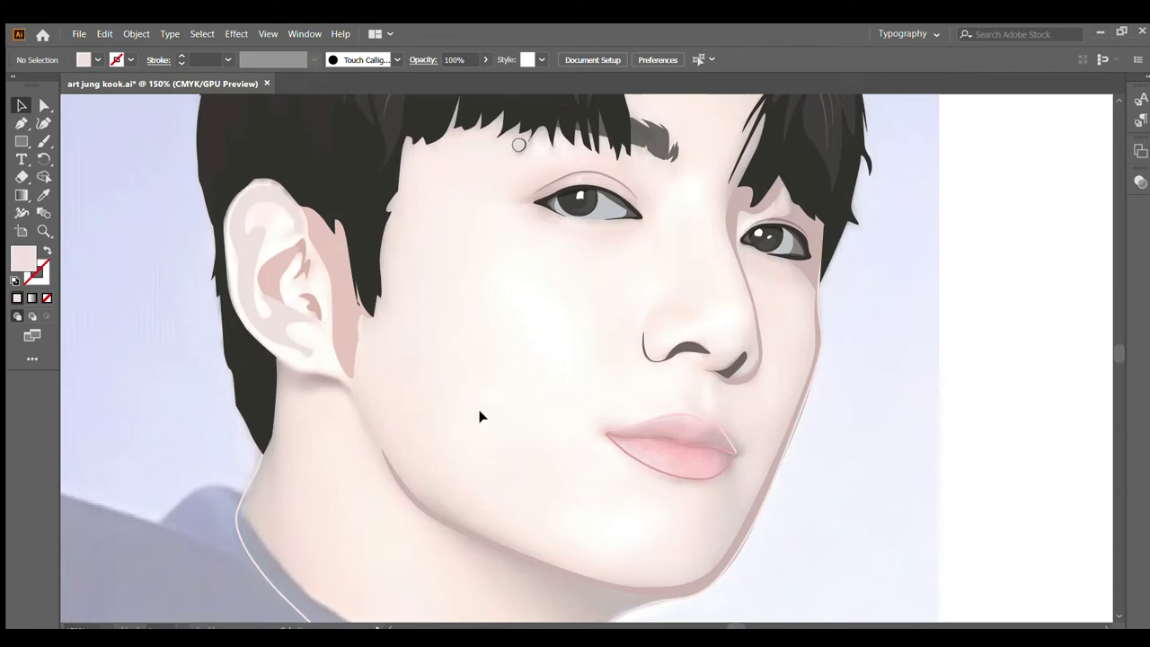
Step: Zoom out and trace the shadow outline under the ear and down the jaw with the Curvature tool
key(ctrl+minus)
key(ctrl+minus)
scroll(552, 396, down, 1)
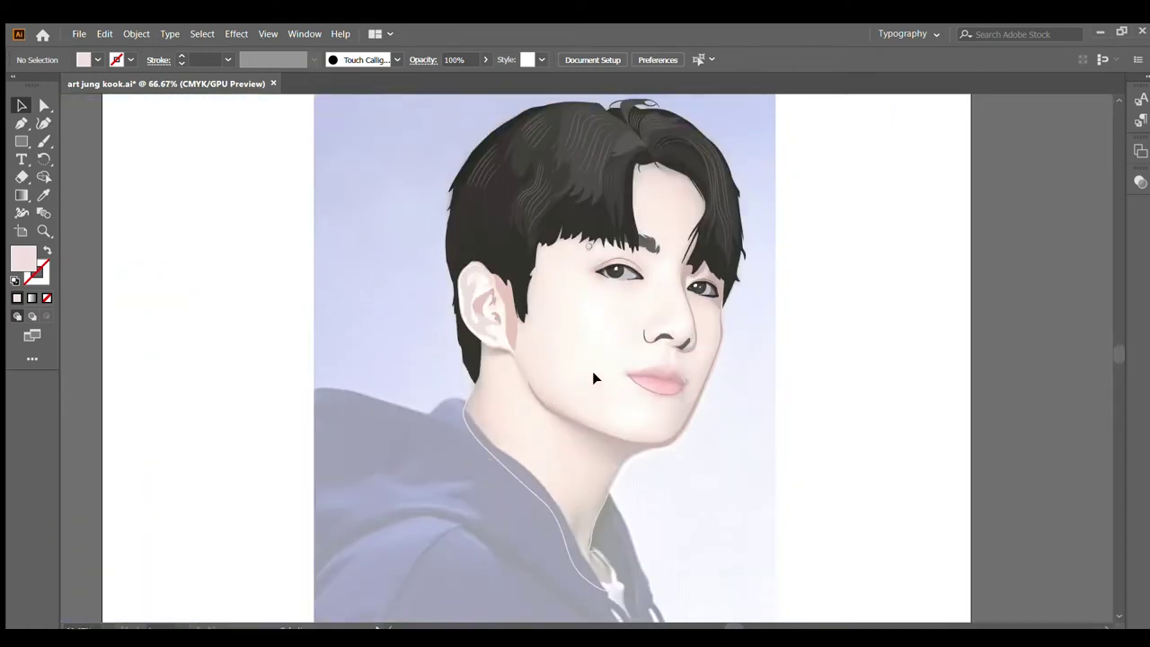
scroll(584, 256, down, 2)
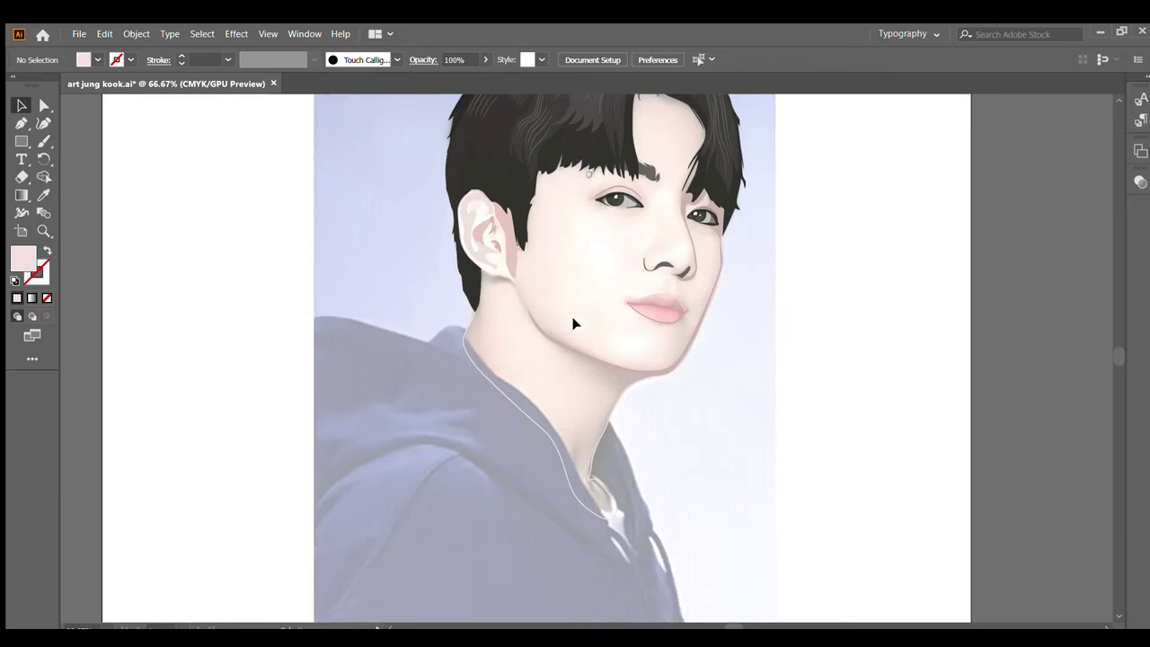
scroll(586, 303, up, 2)
scroll(567, 284, up, 2)
scroll(498, 282, up, 2)
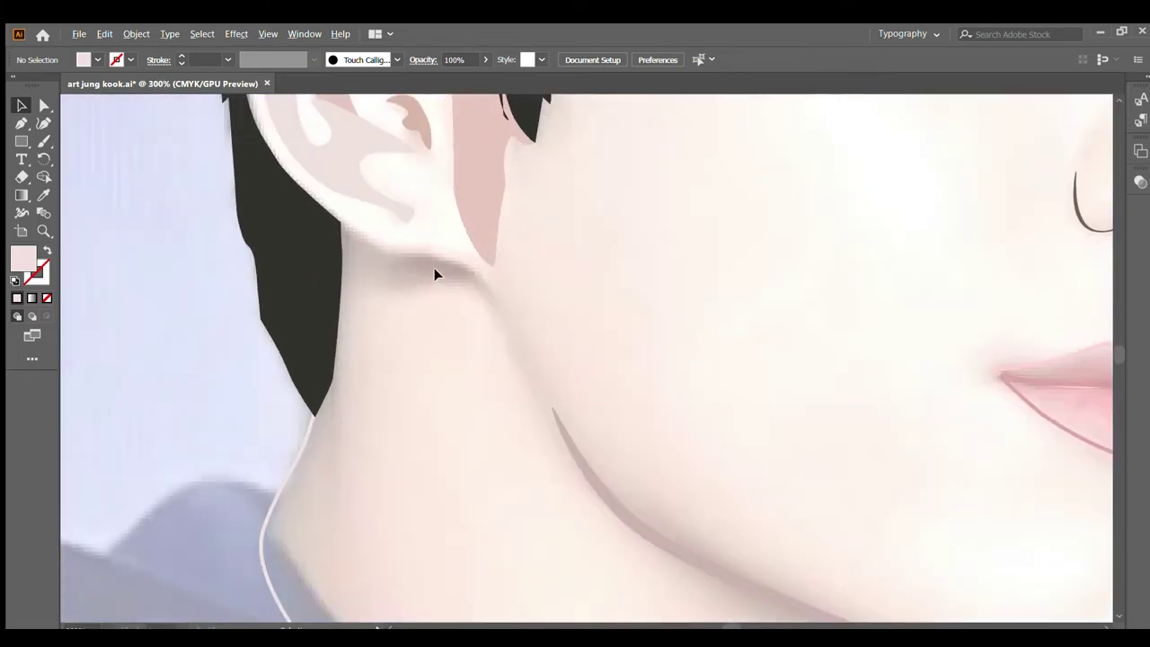
key(shift+grave)
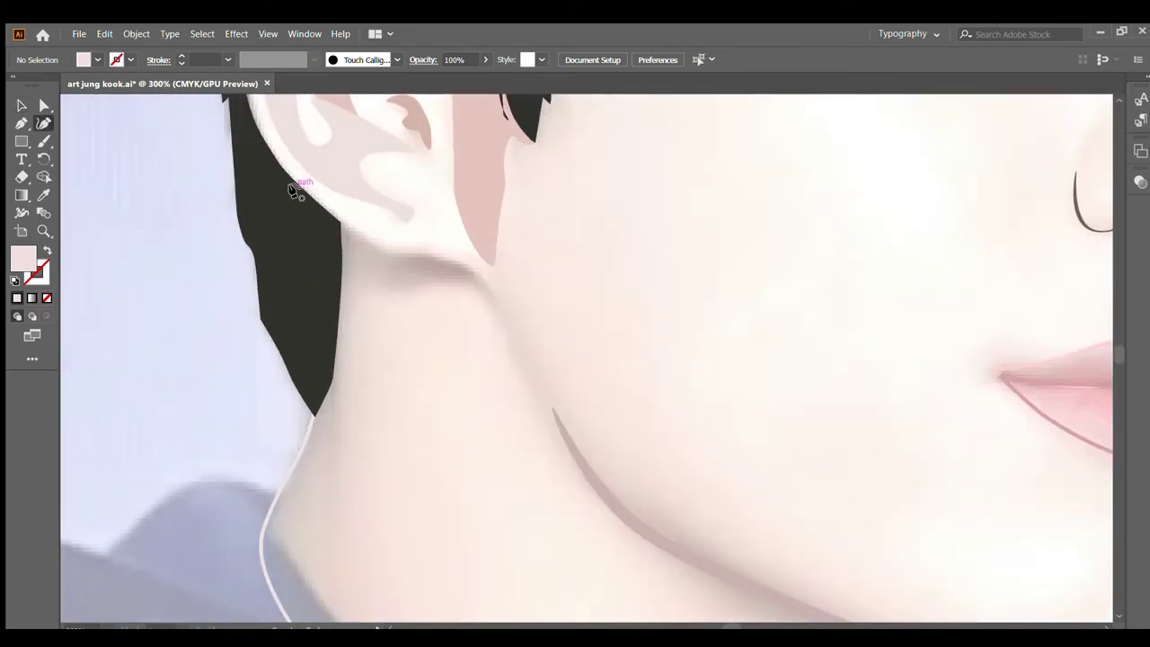
click(295, 187)
click(346, 225)
click(394, 251)
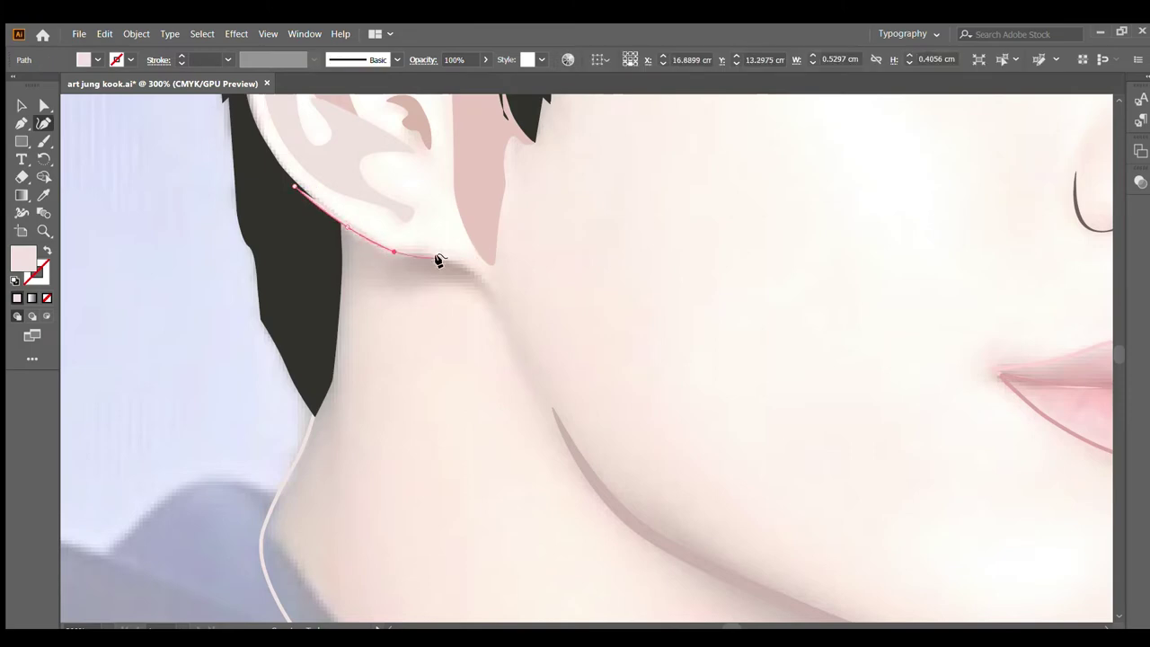
click(438, 258)
click(480, 274)
click(498, 314)
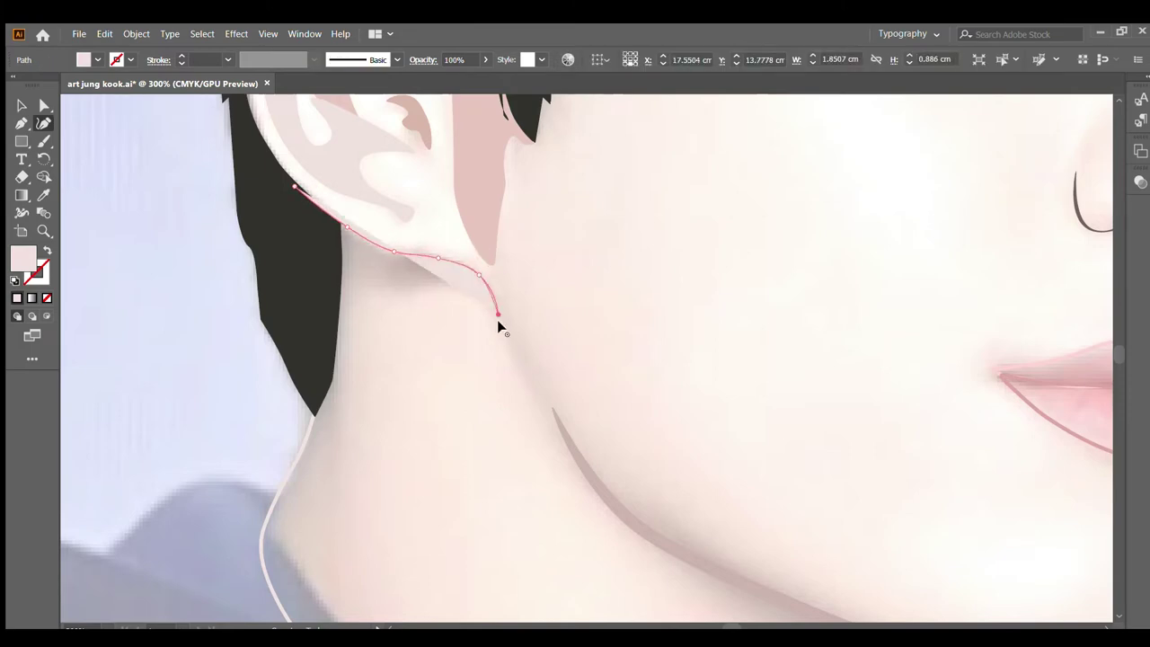
click(520, 366)
Step: Curve the shadow outline back toward the hair, down the neck, and close it
click(483, 303)
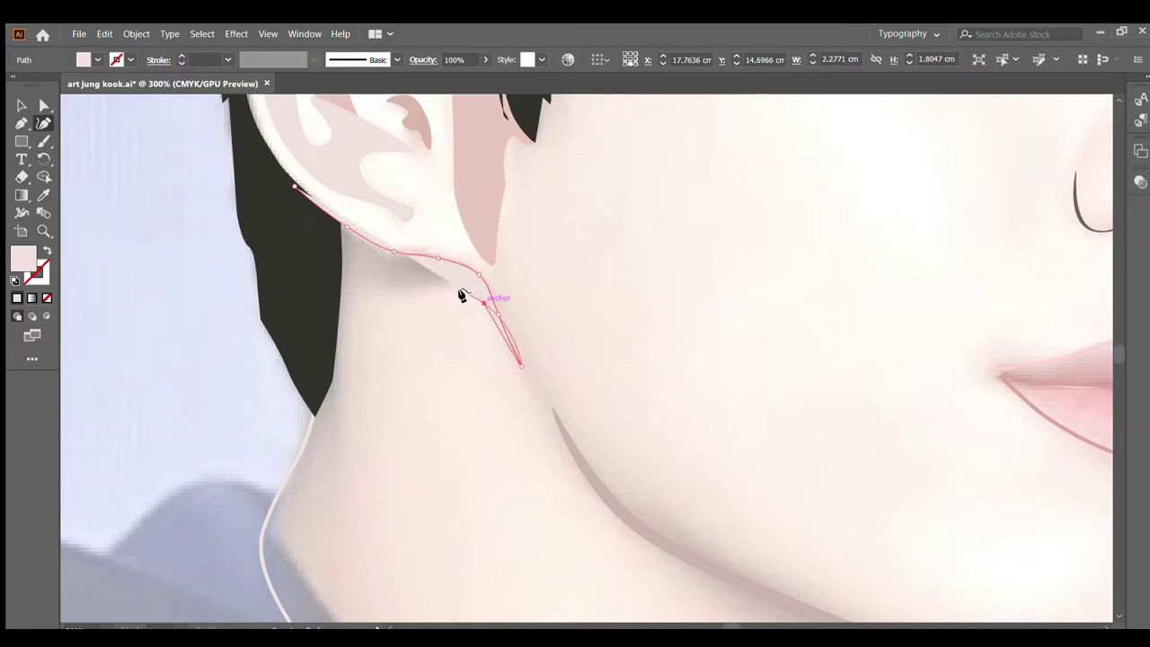
click(449, 291)
click(401, 297)
click(363, 299)
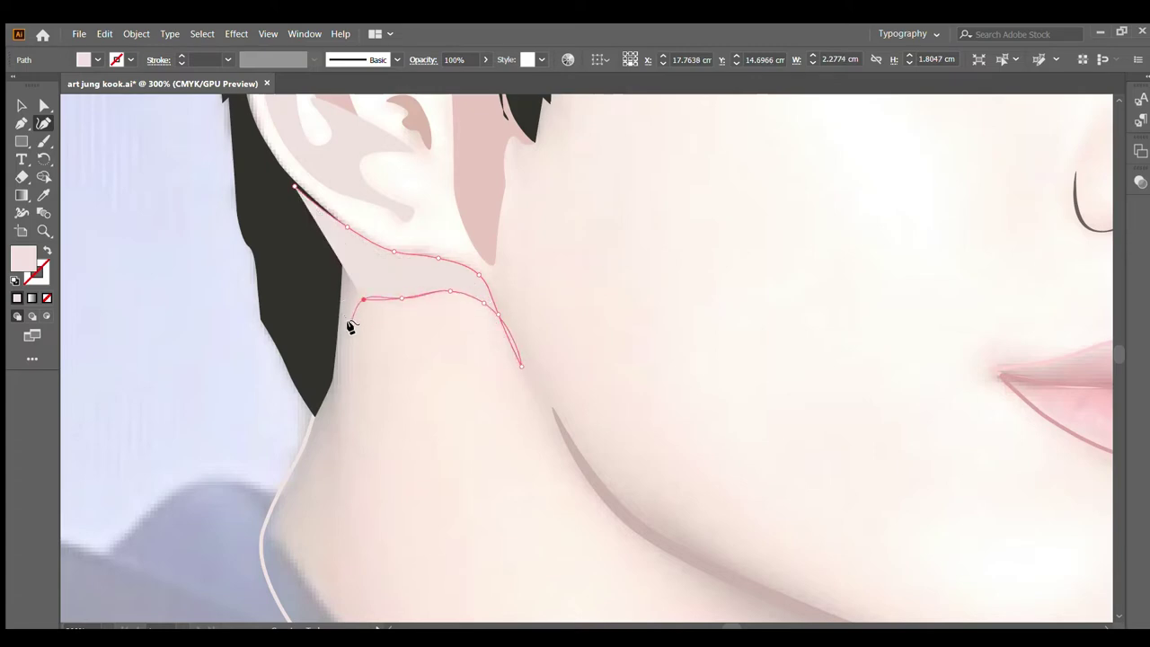
click(352, 326)
click(337, 421)
scroll(334, 419, down, 1)
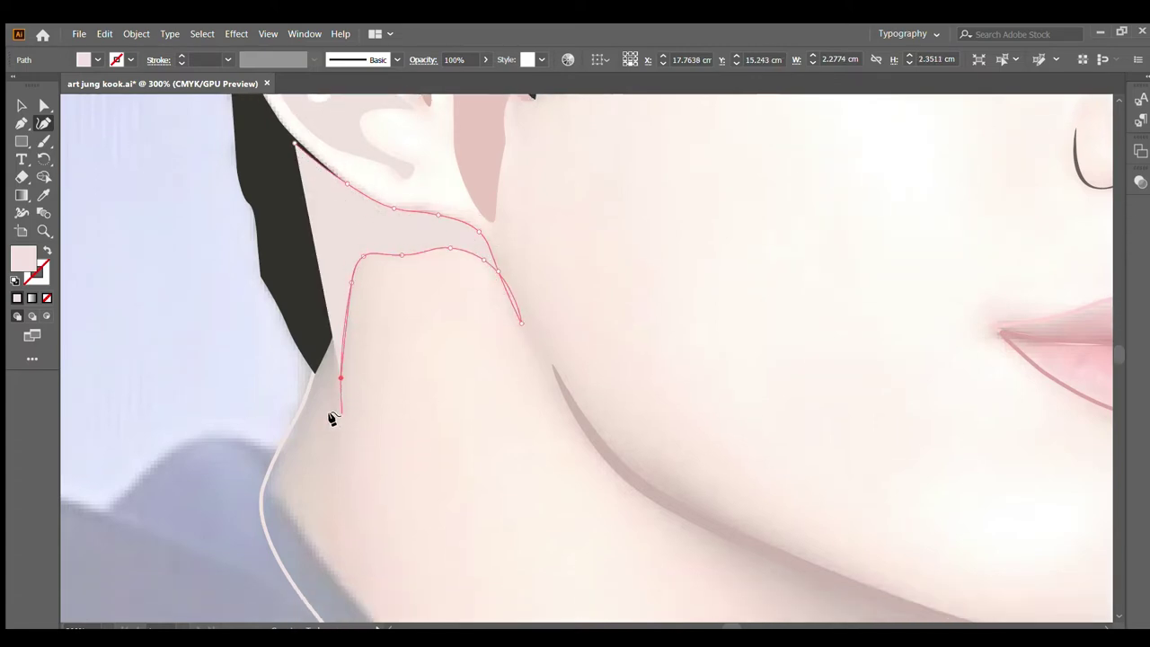
click(280, 481)
click(275, 505)
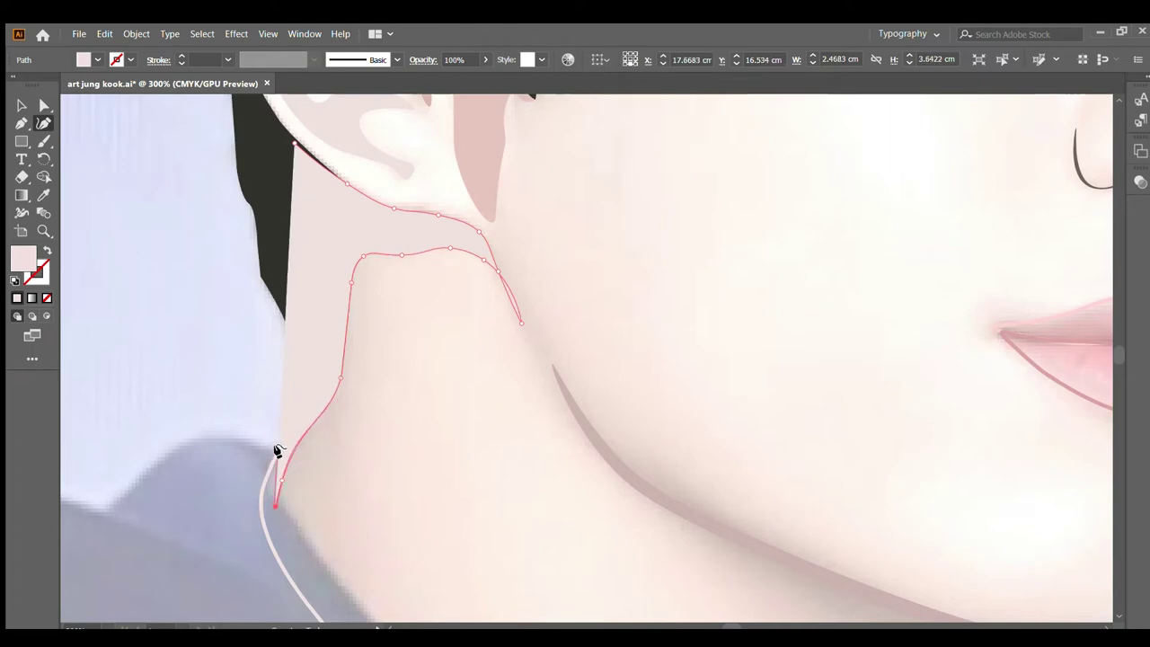
click(318, 367)
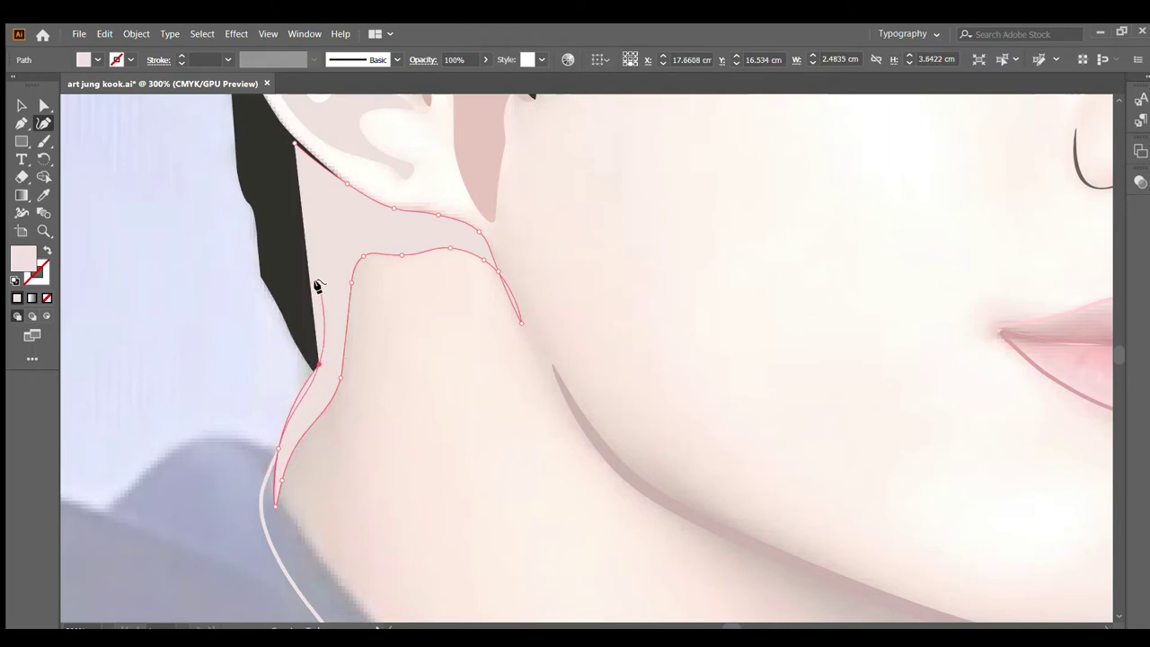
click(318, 284)
click(325, 235)
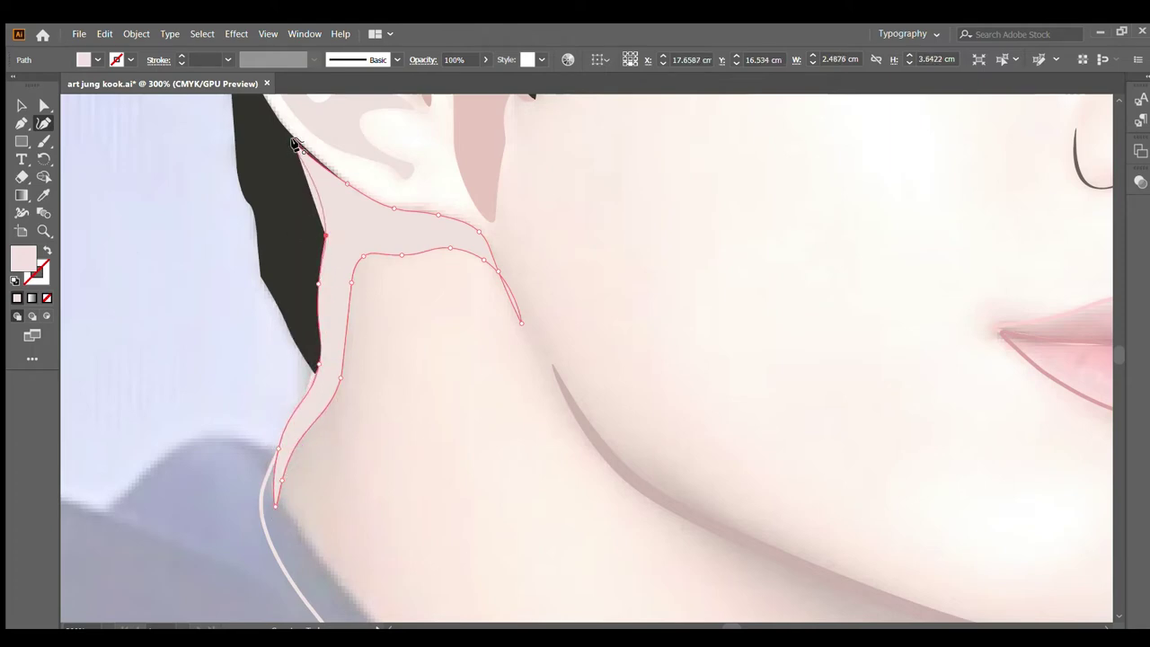
click(294, 143)
Step: Fill the shadow shape with sampled dark brown, no stroke, at 100% opacity
click(47, 251)
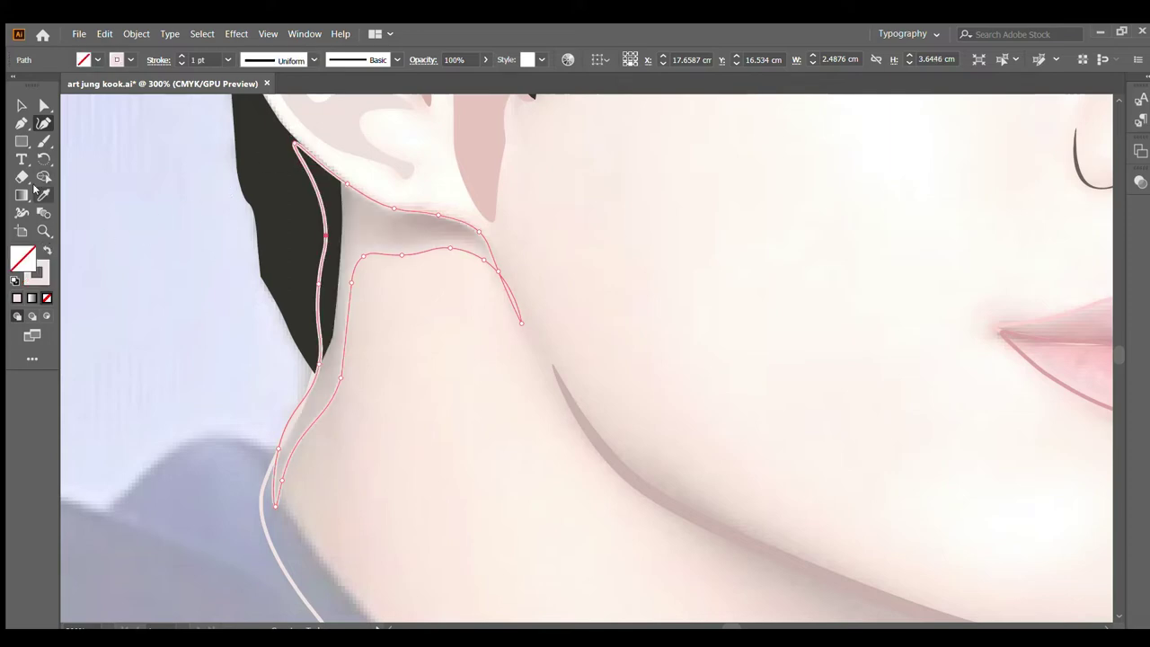
click(43, 195)
click(399, 223)
click(22, 105)
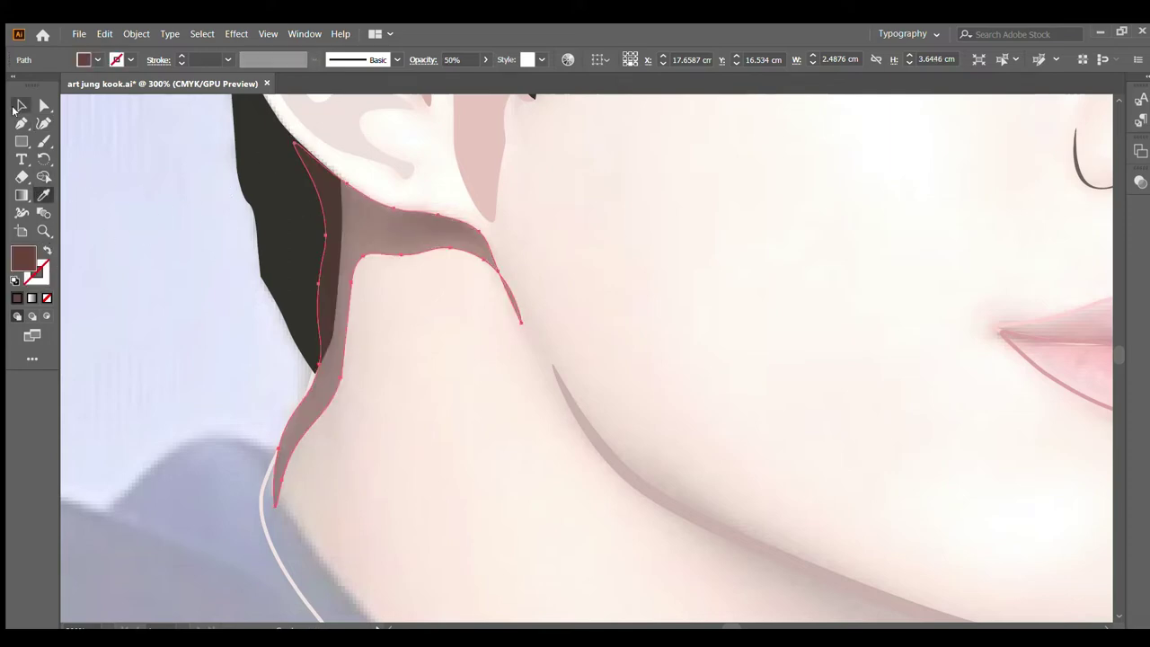
click(485, 63)
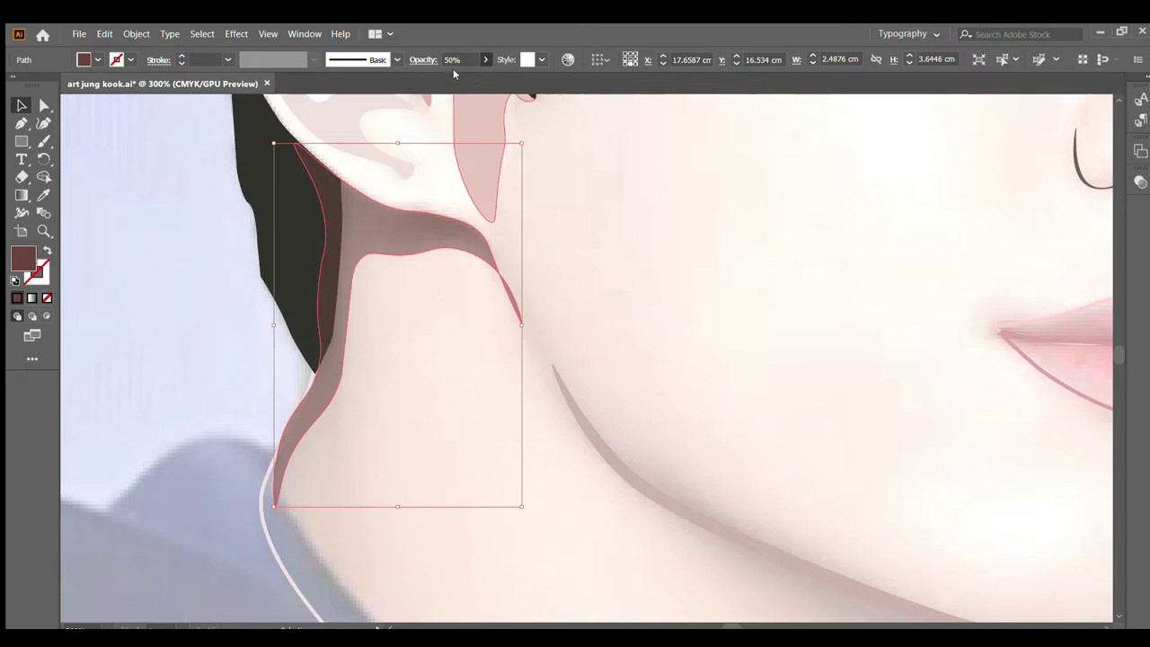
drag(453, 72, 504, 71)
click(643, 266)
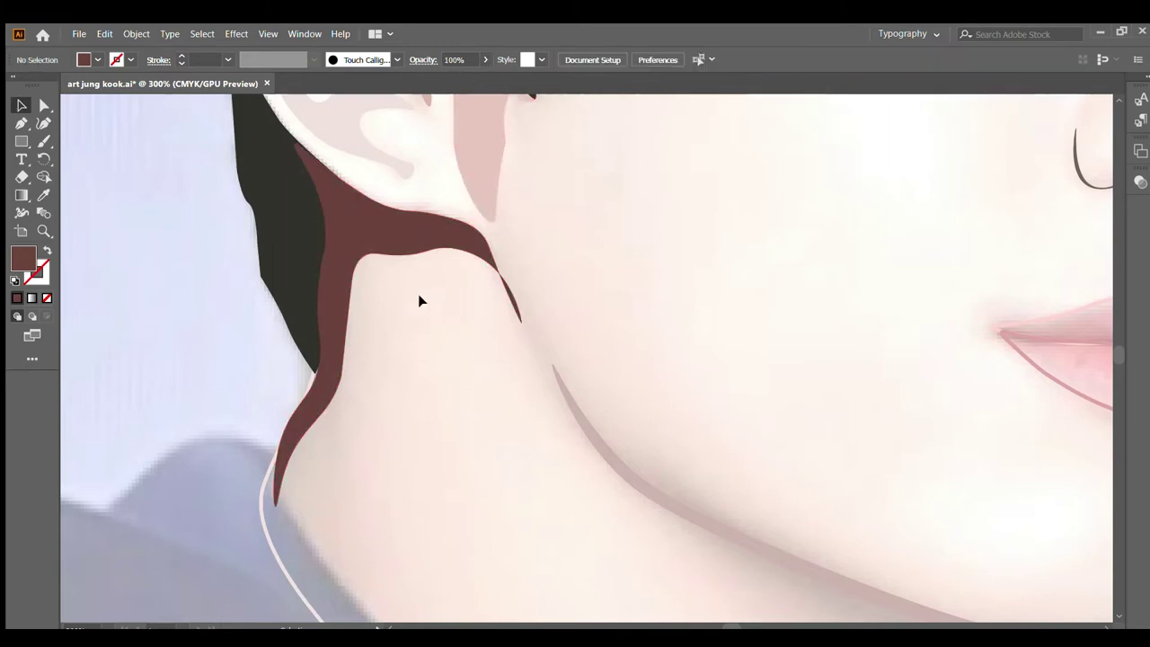
Step: Raise the placed reference photo's opacity to 100%
click(336, 232)
click(43, 195)
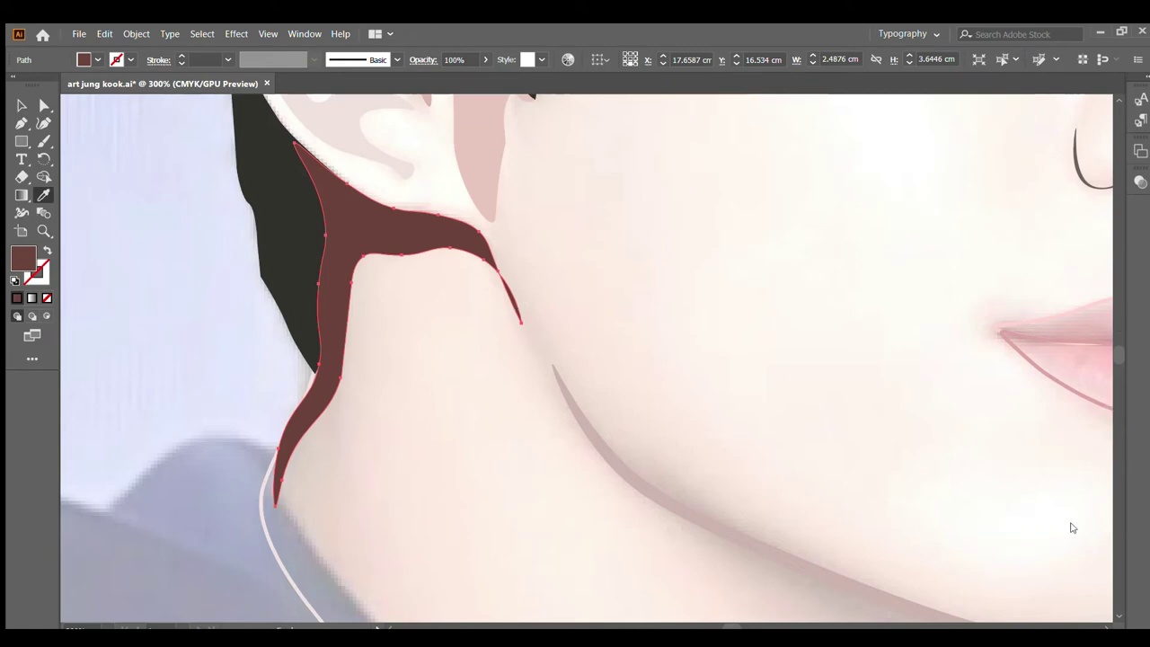
click(951, 399)
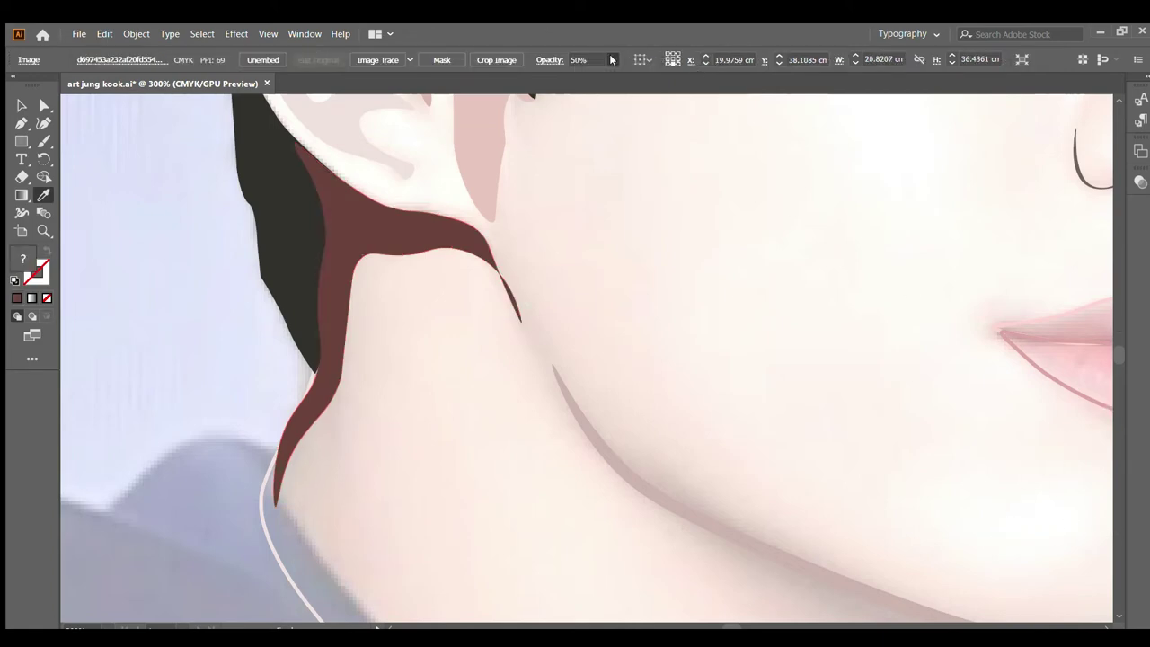
text(100)
key(Return)
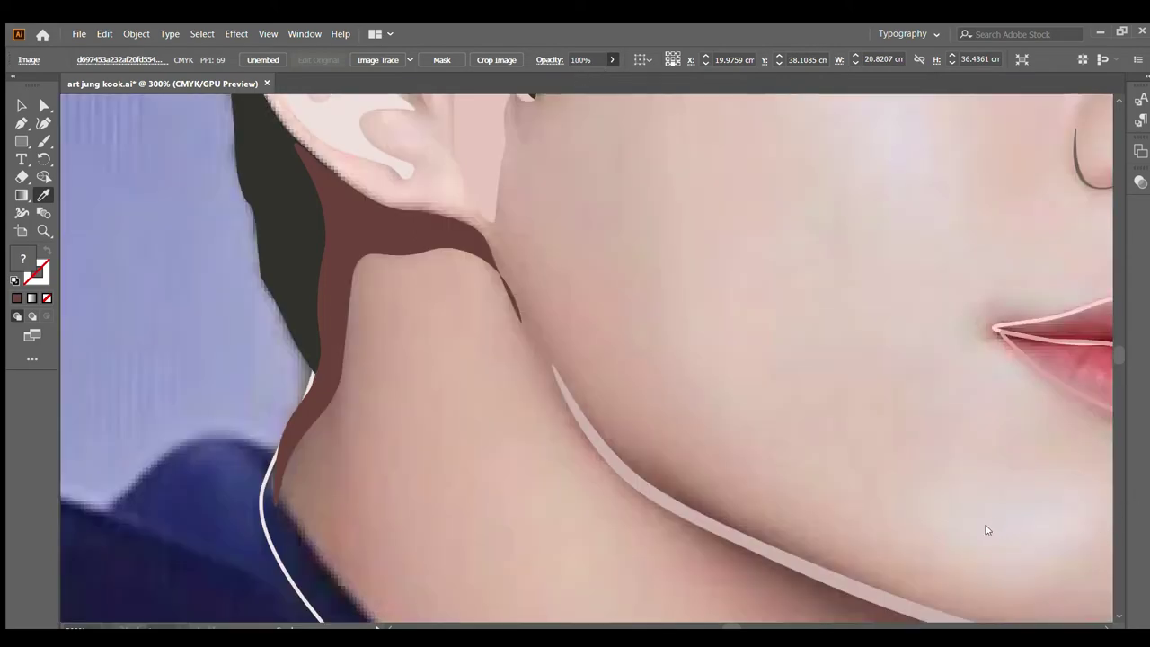
key(ctrl+shift+a)
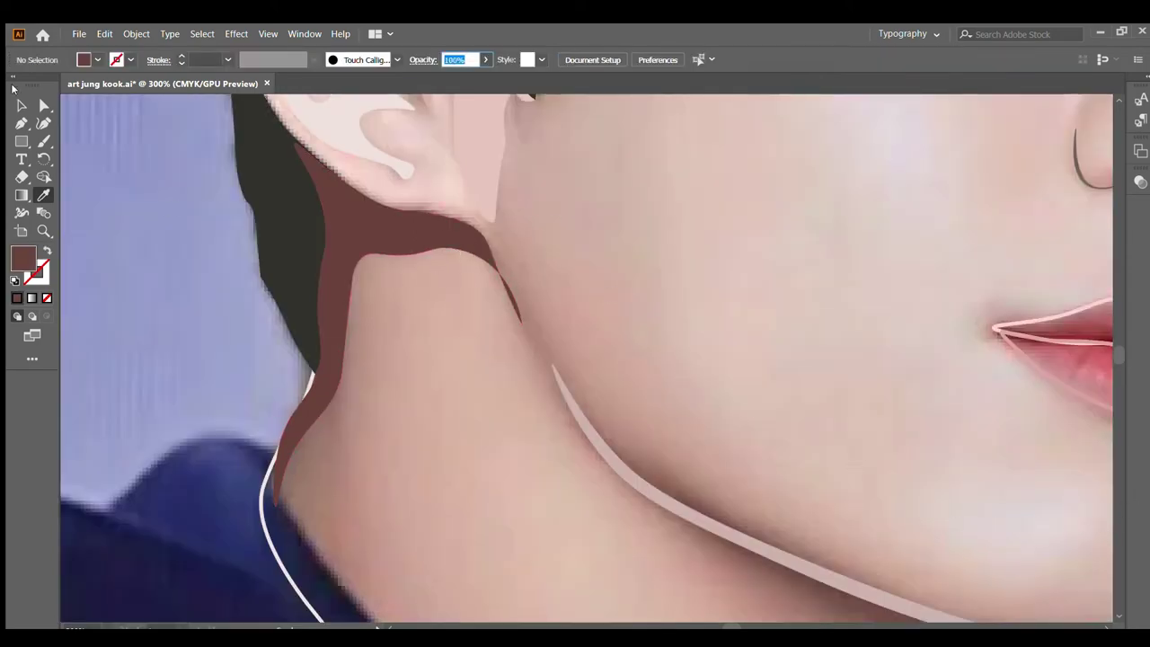
Step: Re-sample the shadow's brown fill from the full-opacity photo, undo once, and deselect
click(22, 105)
click(363, 237)
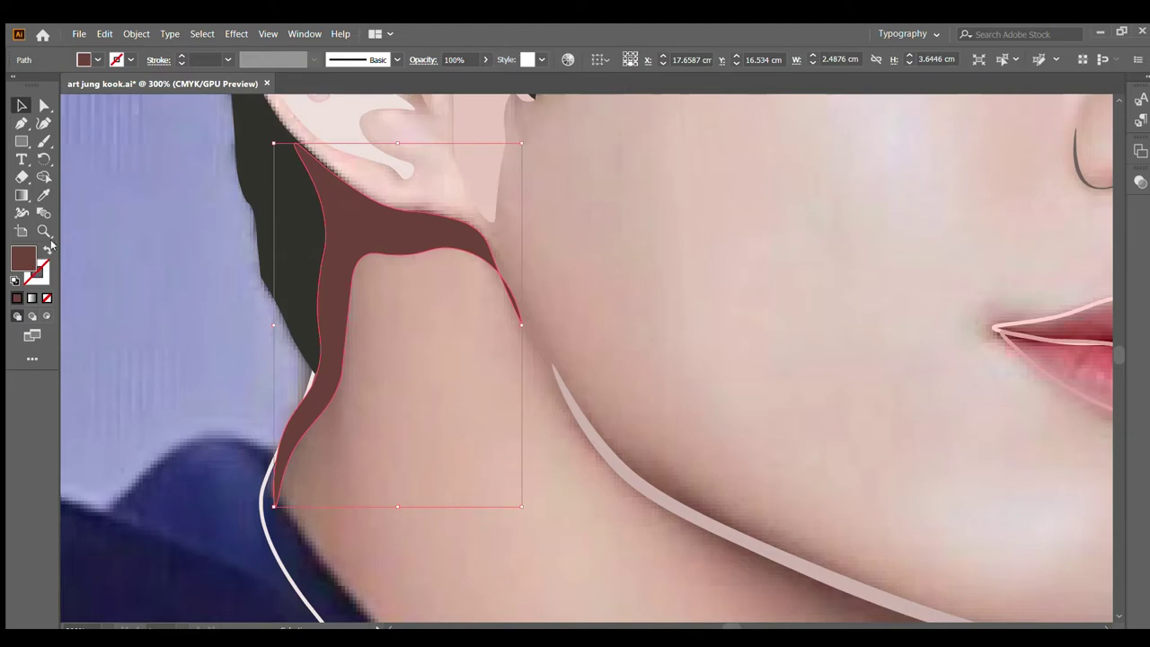
click(49, 248)
click(44, 195)
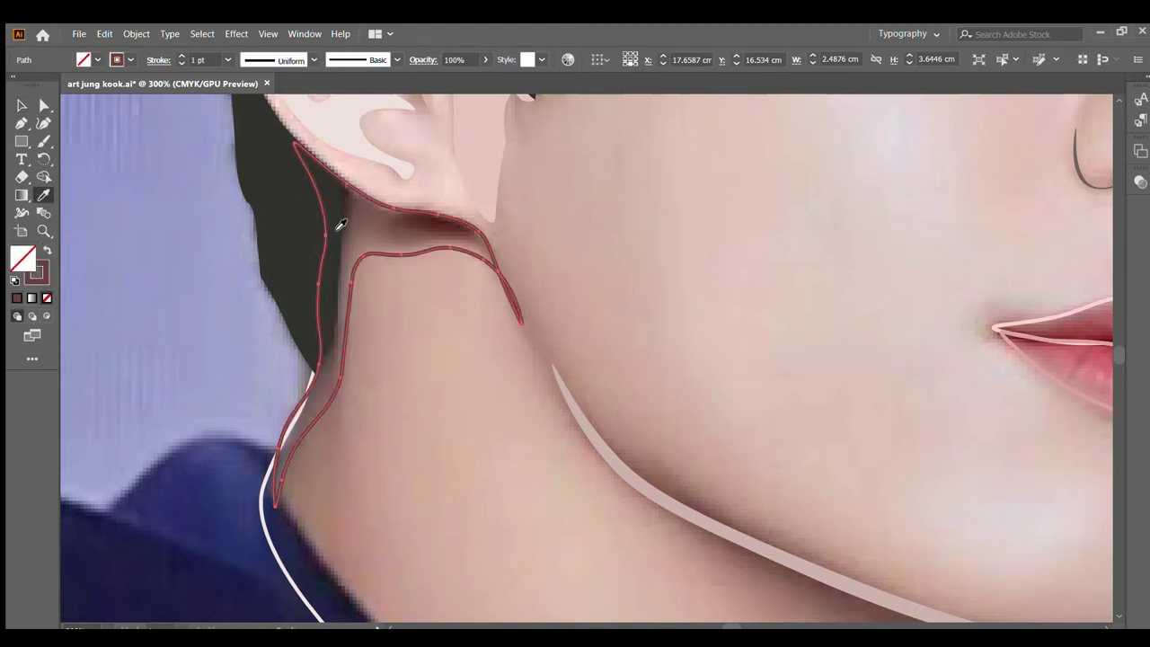
click(406, 223)
click(20, 106)
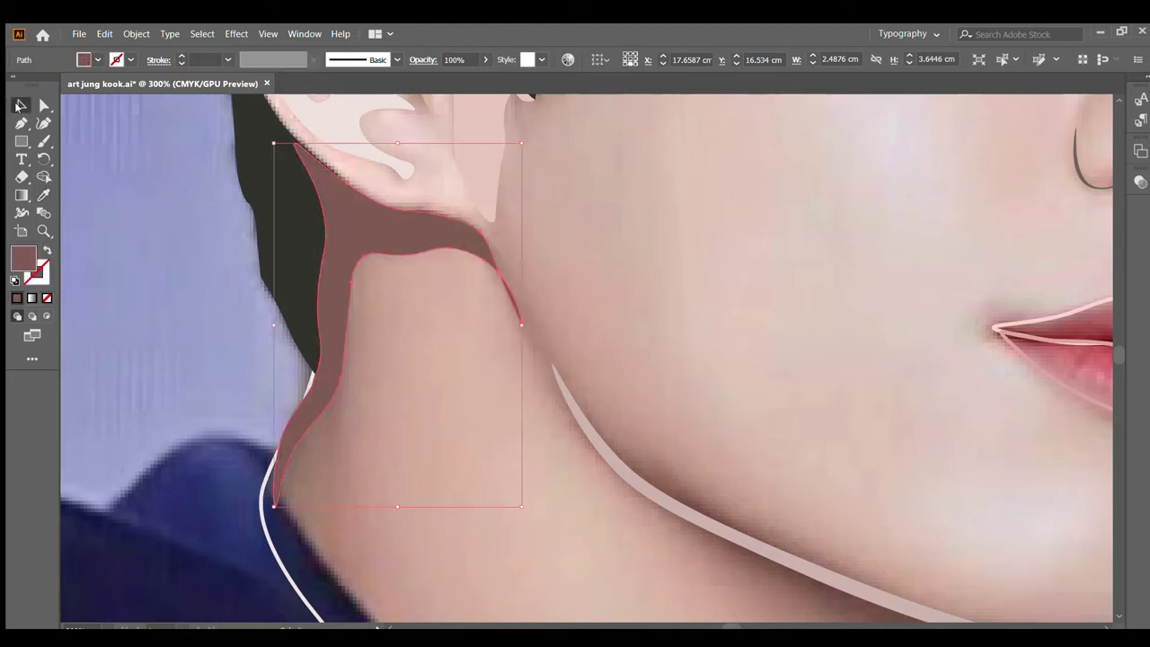
click(578, 166)
key(ctrl+z)
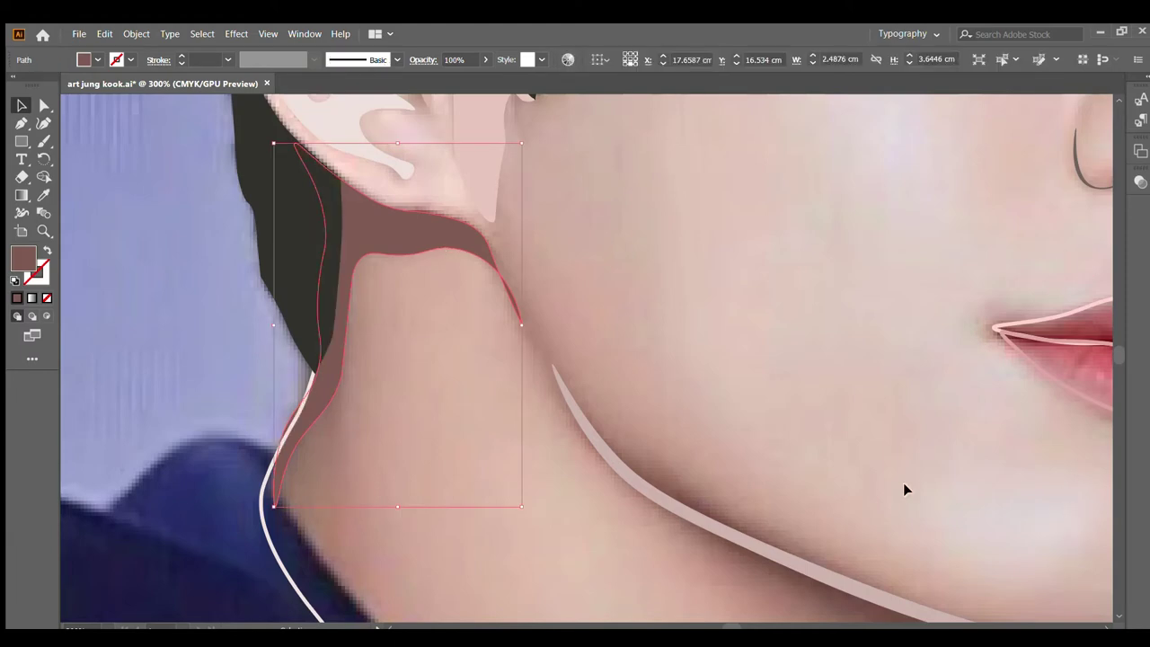
click(401, 321)
scroll(411, 308, up, 3)
Step: Fill the inner ear shape and the skin shape behind the ear with photo-sampled colours, no outline
click(359, 264)
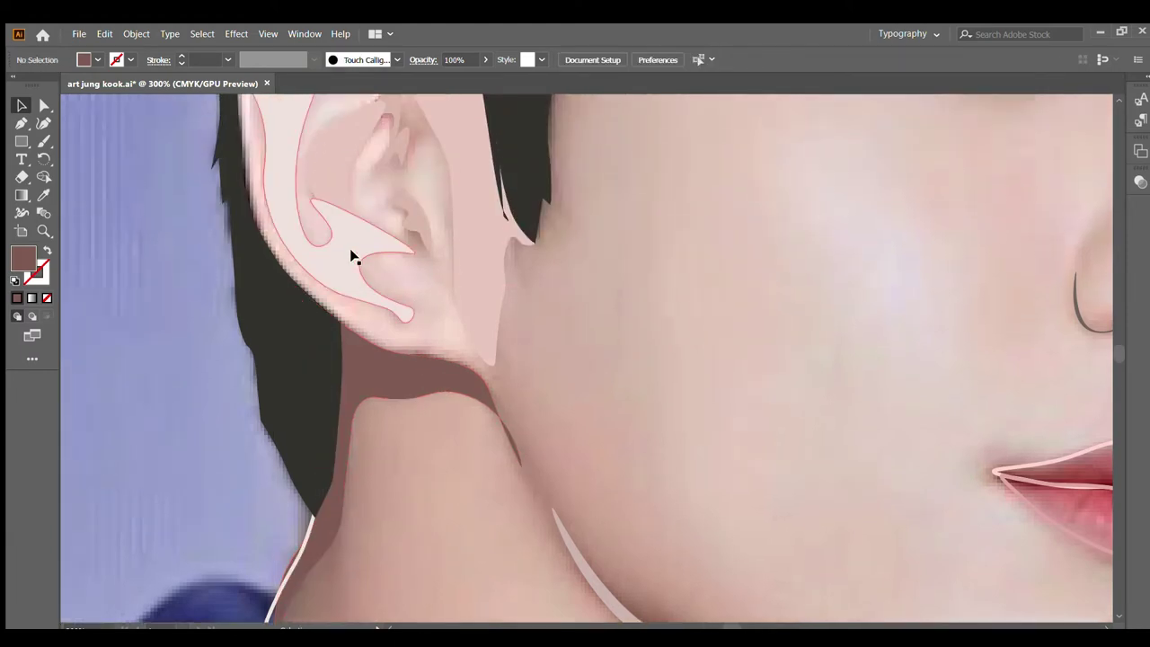
click(48, 246)
click(42, 195)
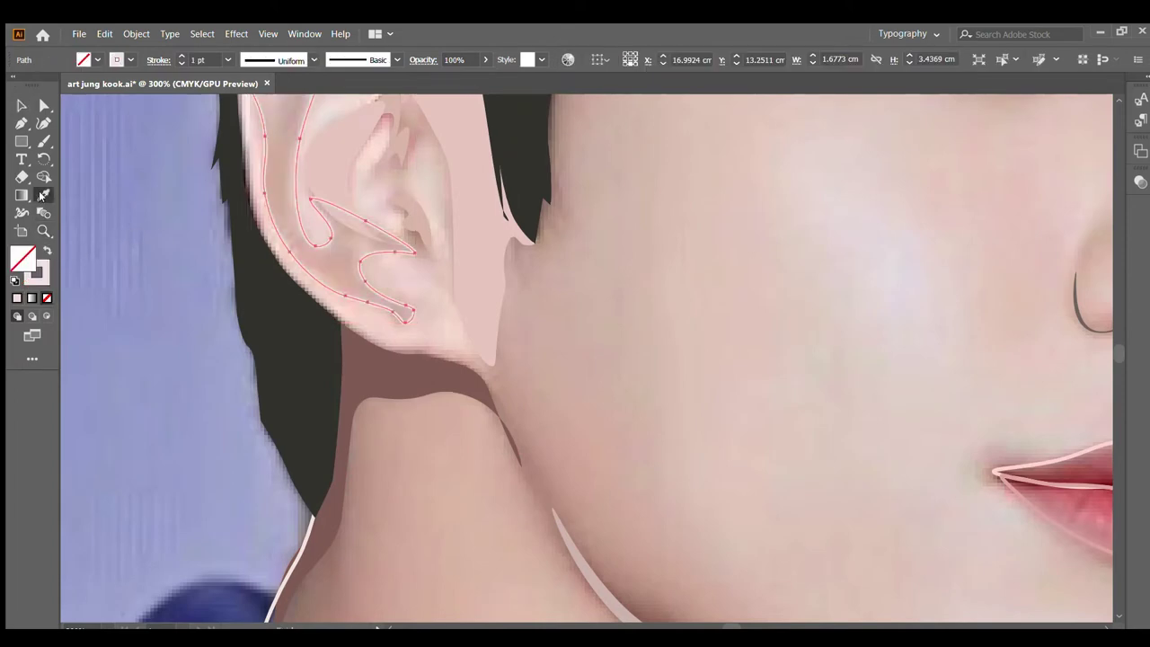
click(349, 259)
scroll(358, 258, up, 2)
scroll(359, 258, up, 2)
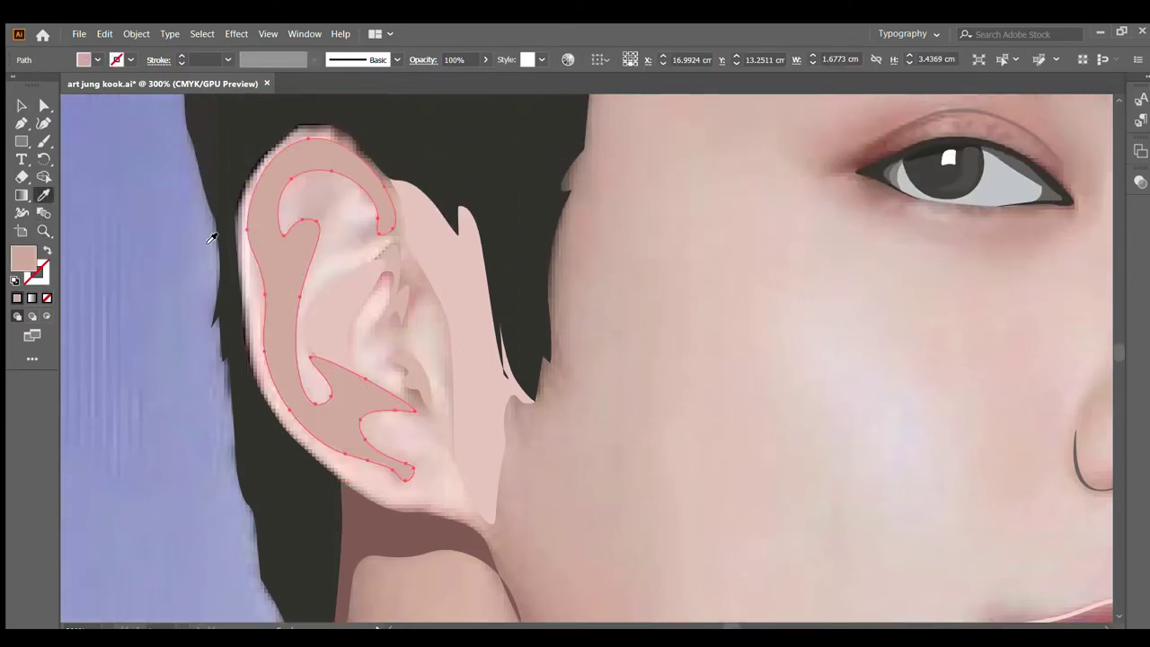
click(21, 106)
click(424, 244)
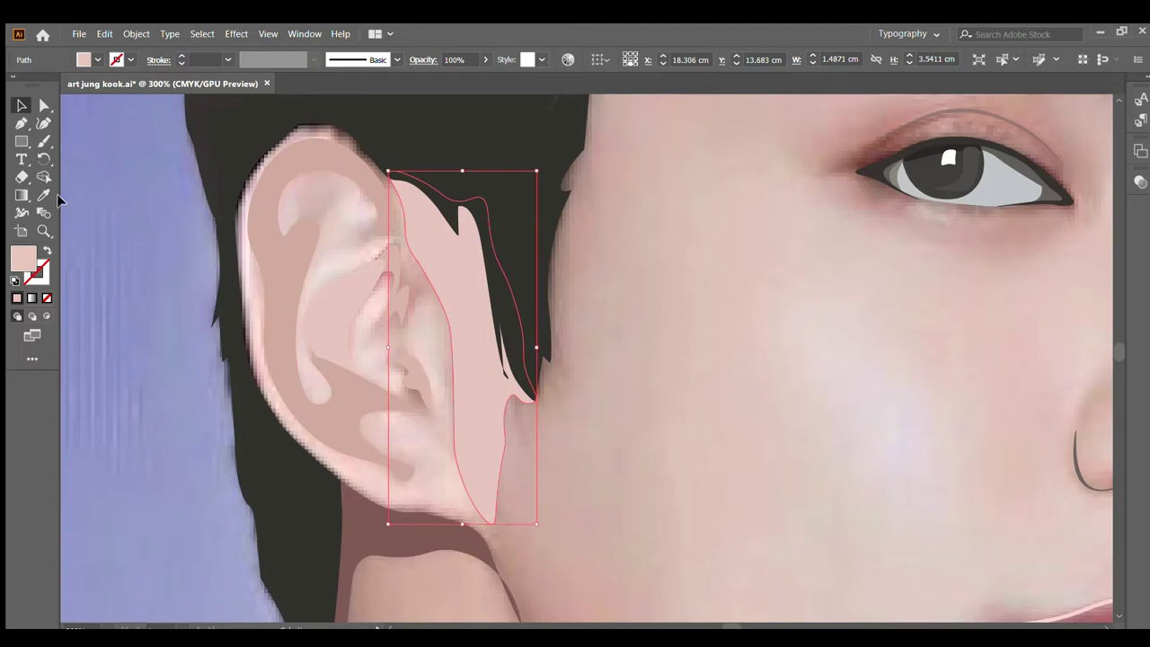
click(48, 247)
click(42, 195)
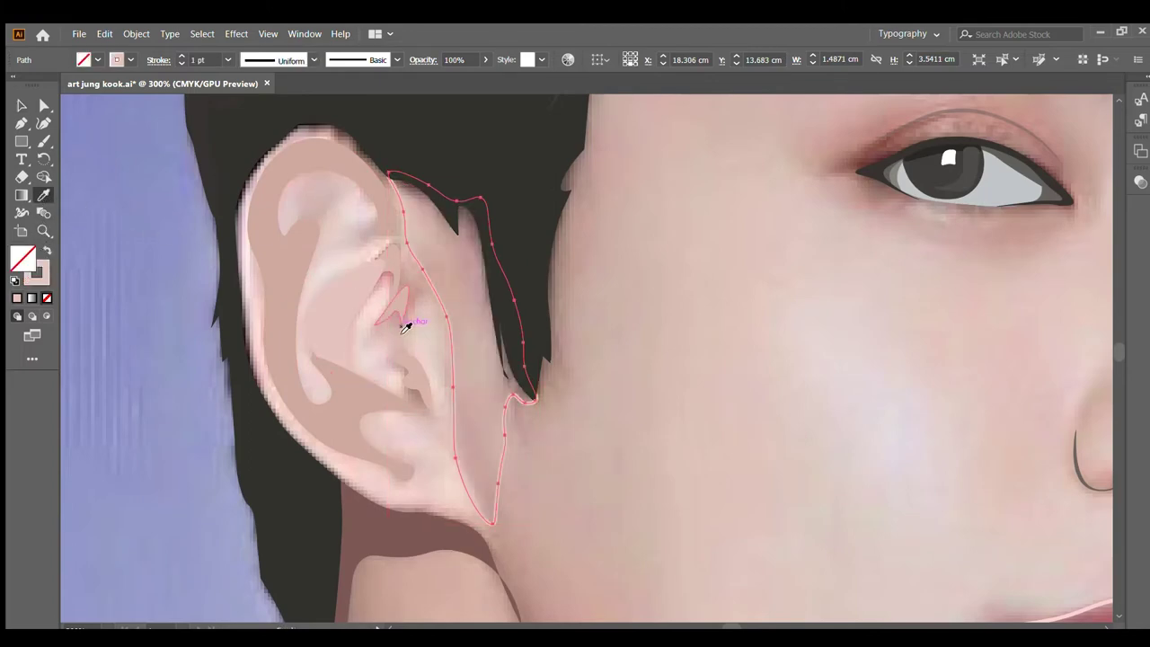
click(453, 313)
Step: Fill the inner-ear curve and a small inner shape with sampled skin colours, no outline
click(22, 106)
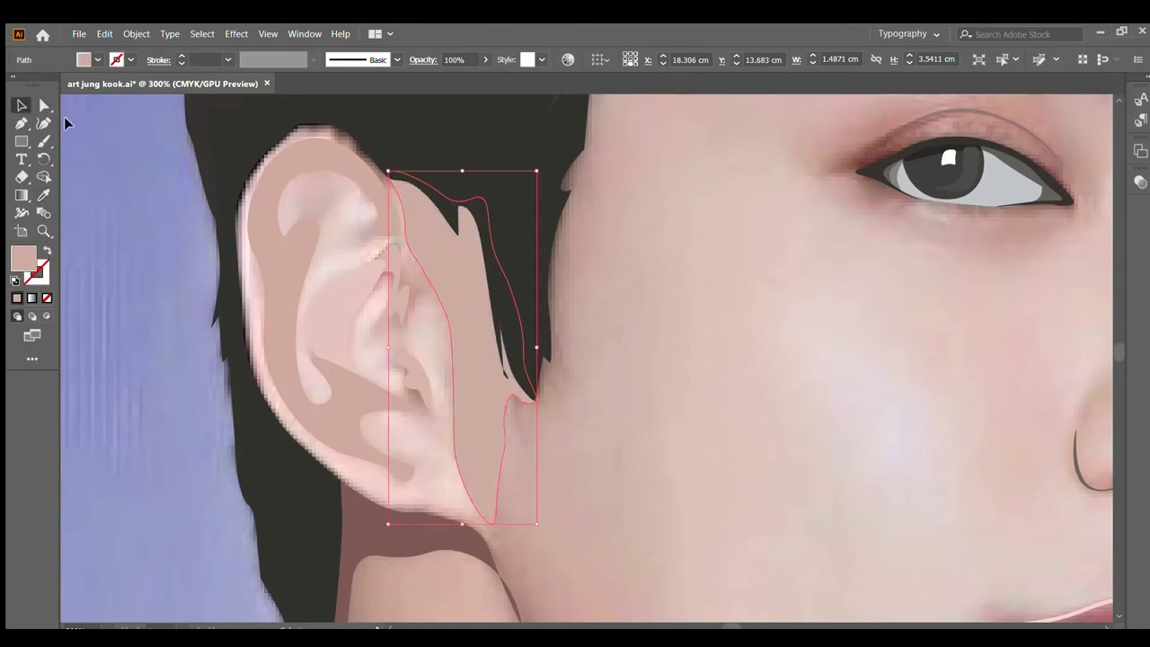
click(349, 284)
click(48, 248)
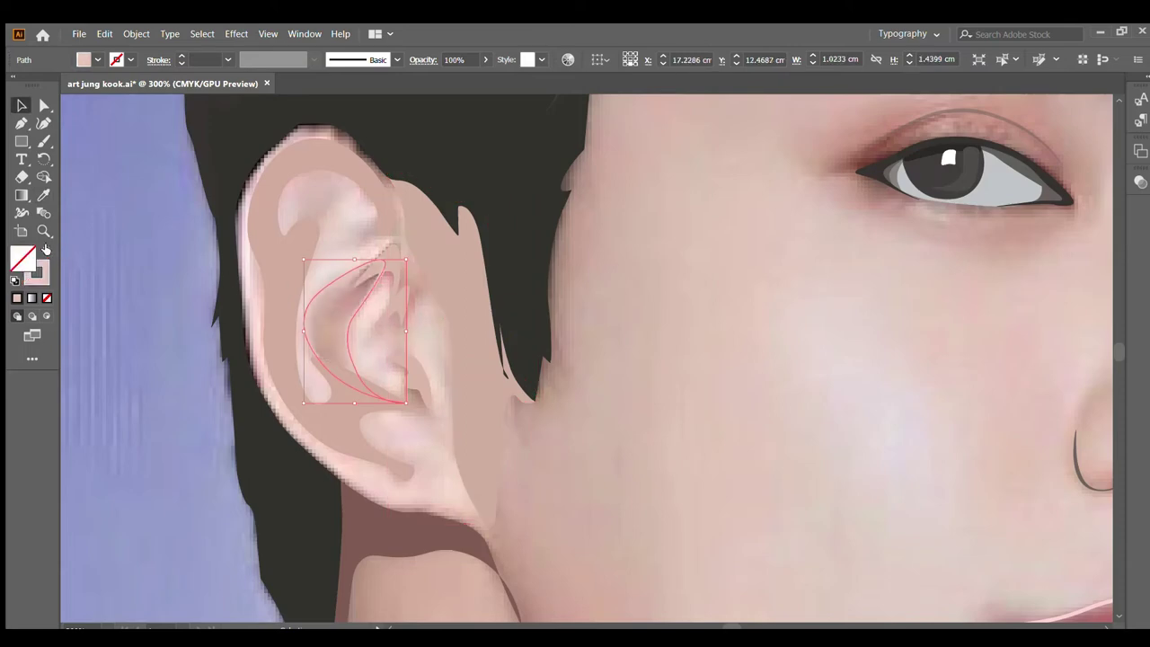
click(42, 195)
click(357, 309)
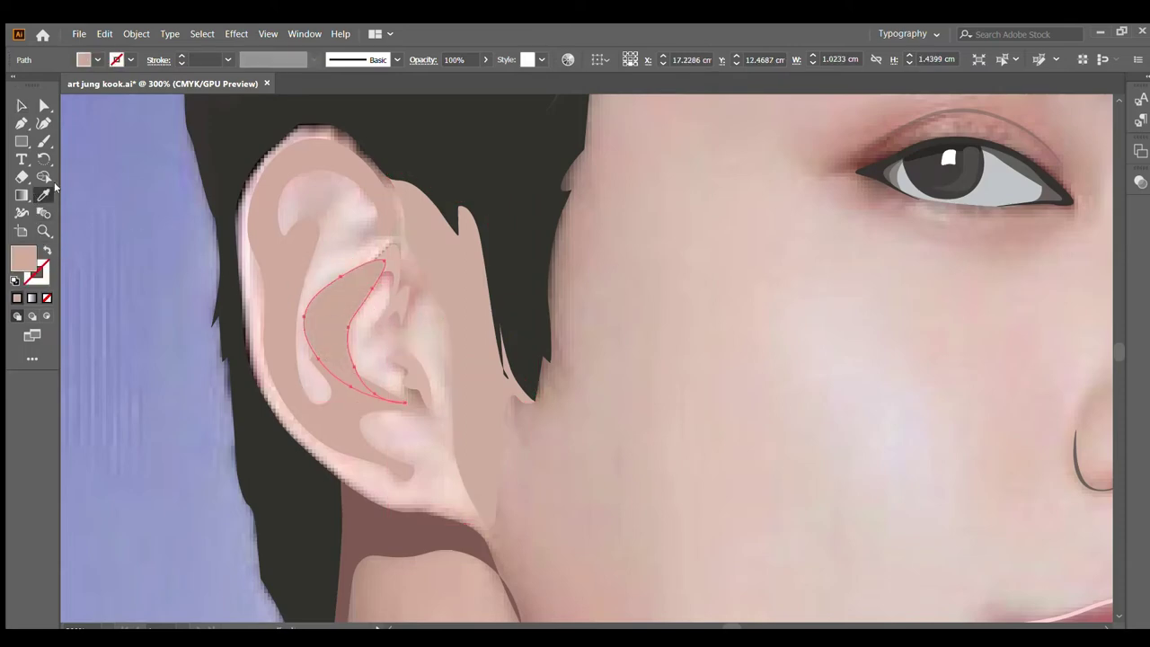
click(21, 107)
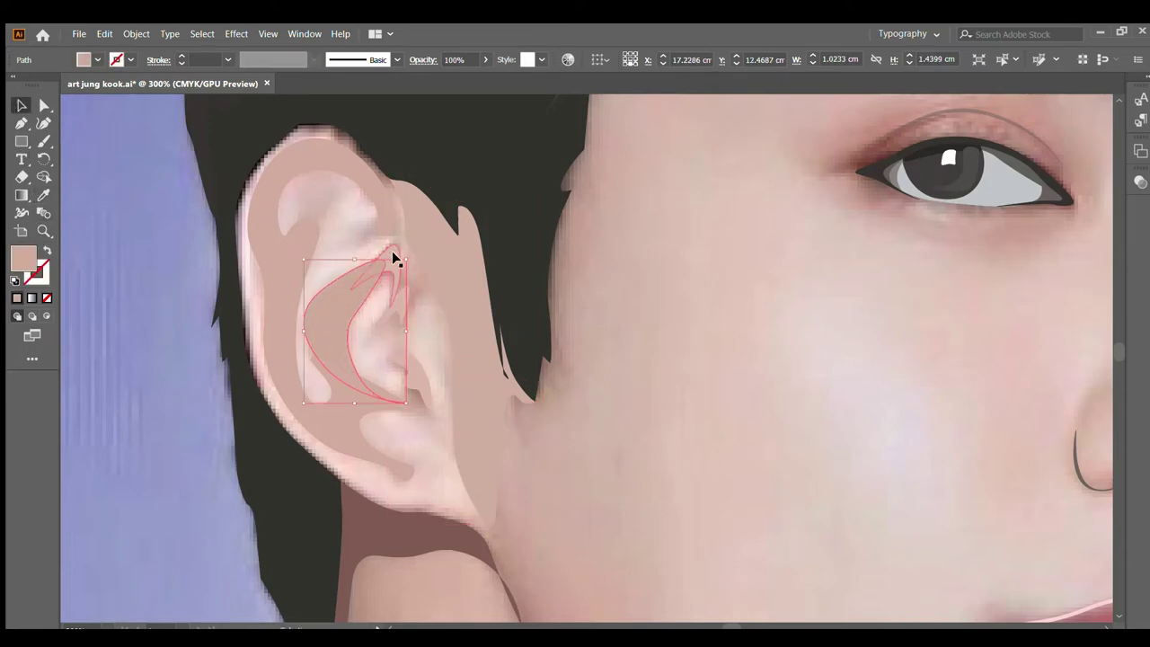
click(390, 251)
click(45, 252)
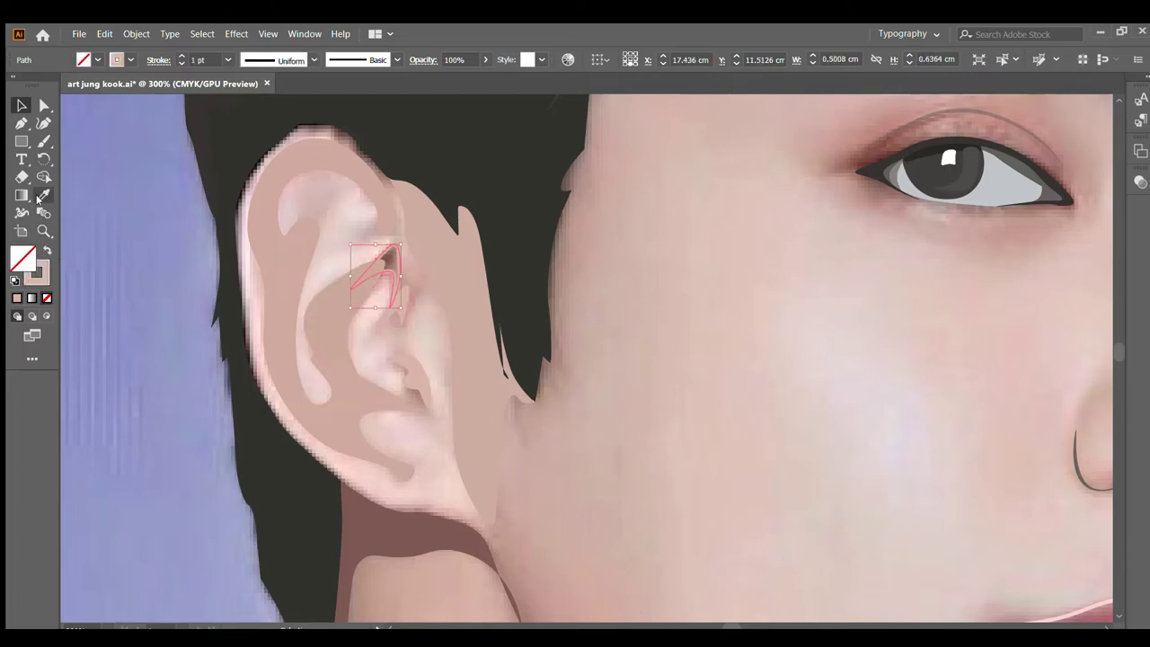
click(41, 195)
click(393, 260)
key(shift+x)
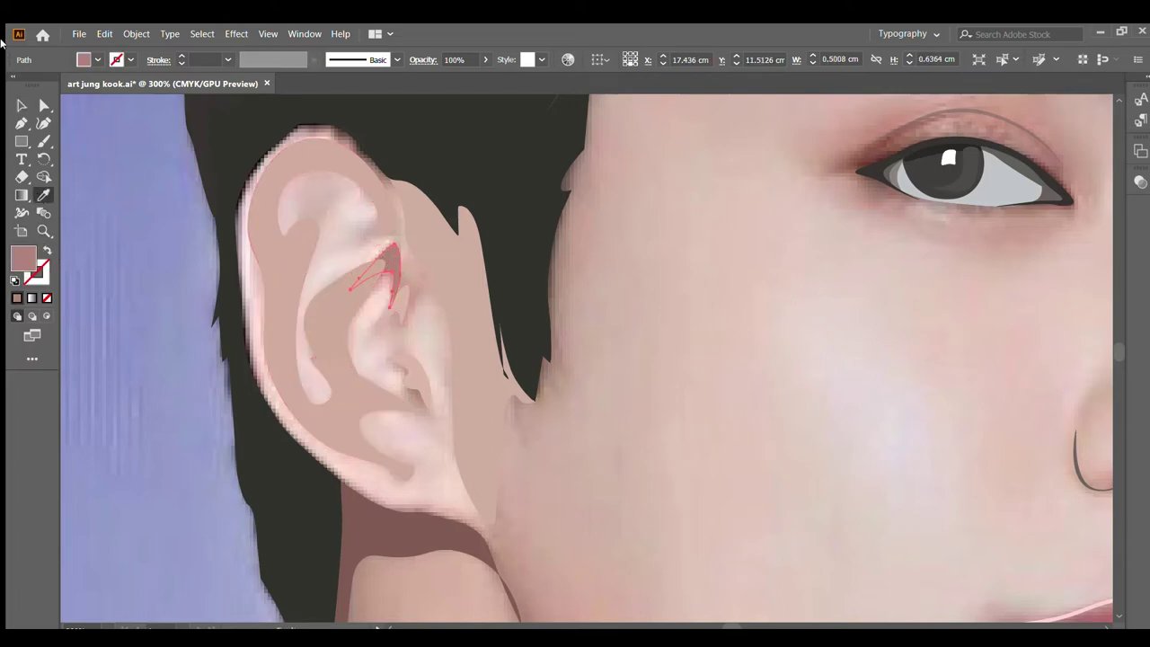
key(v)
Step: Give two more small inner-ear shapes a sampled pink fill with no outline
click(402, 304)
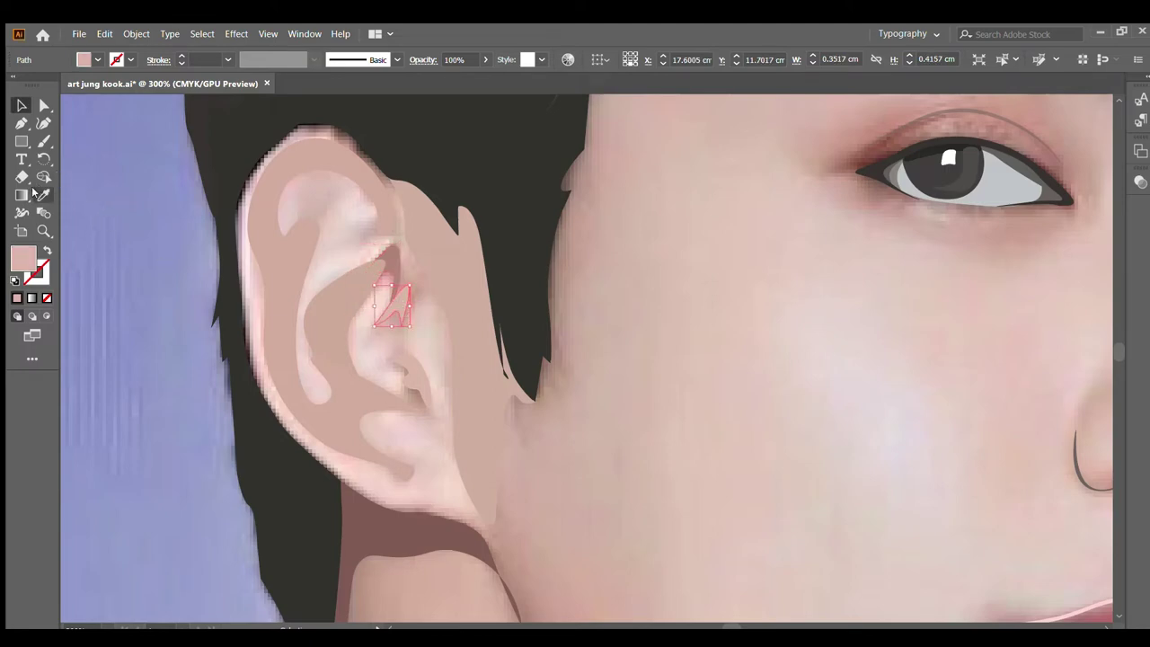
click(48, 251)
click(43, 196)
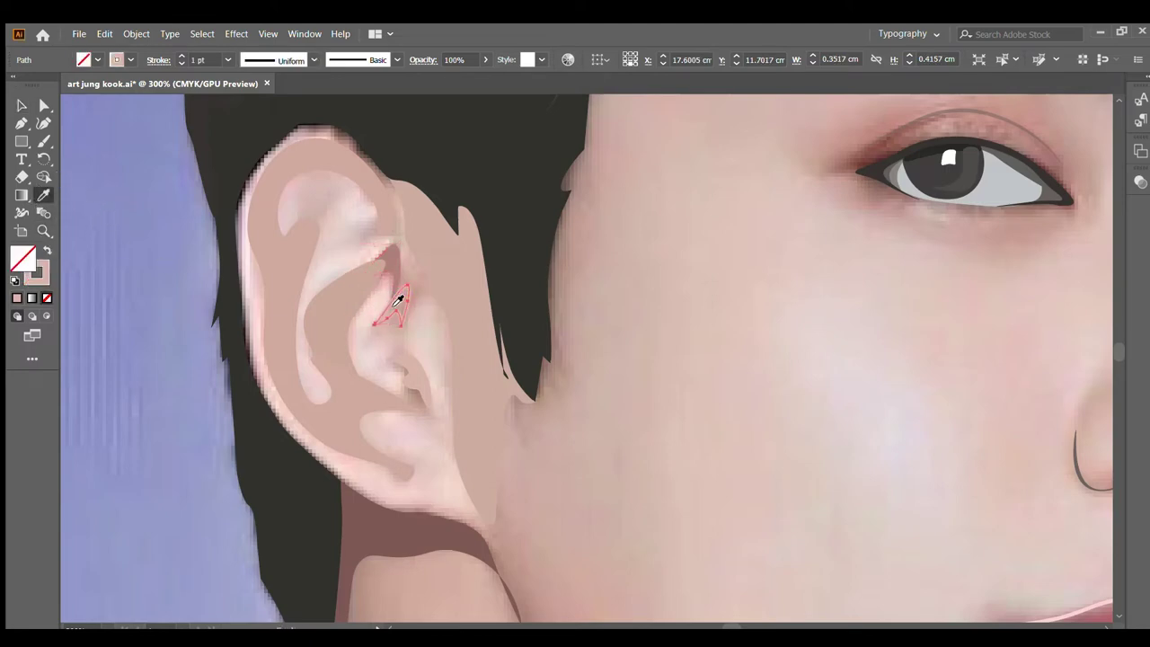
click(47, 251)
click(22, 105)
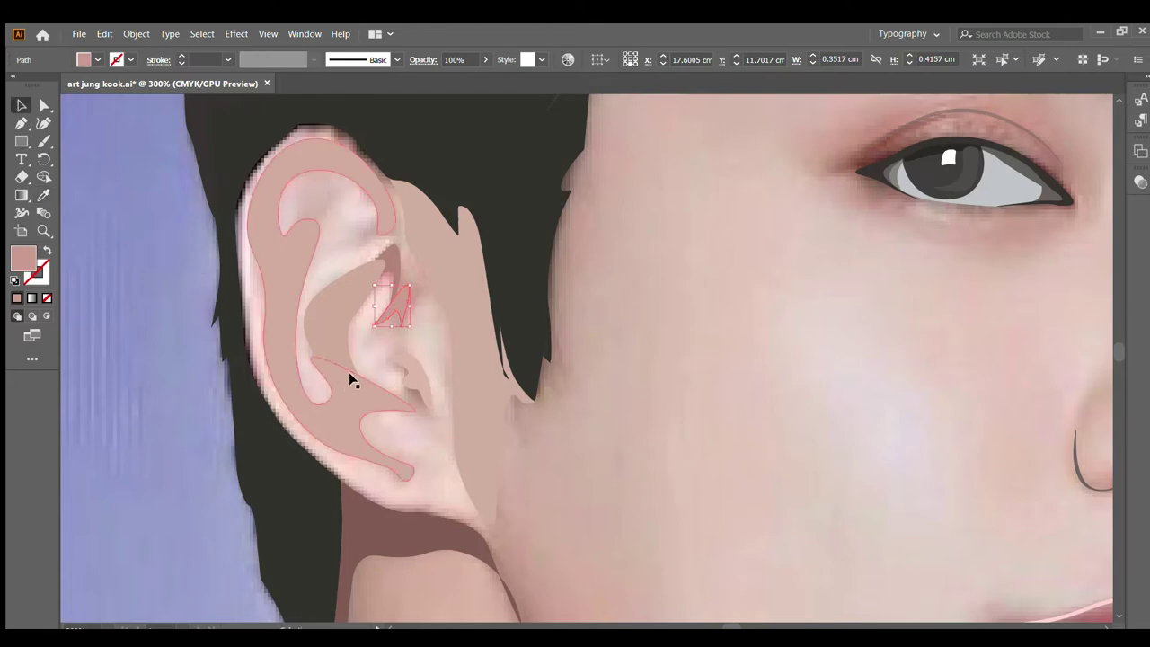
click(398, 372)
click(48, 251)
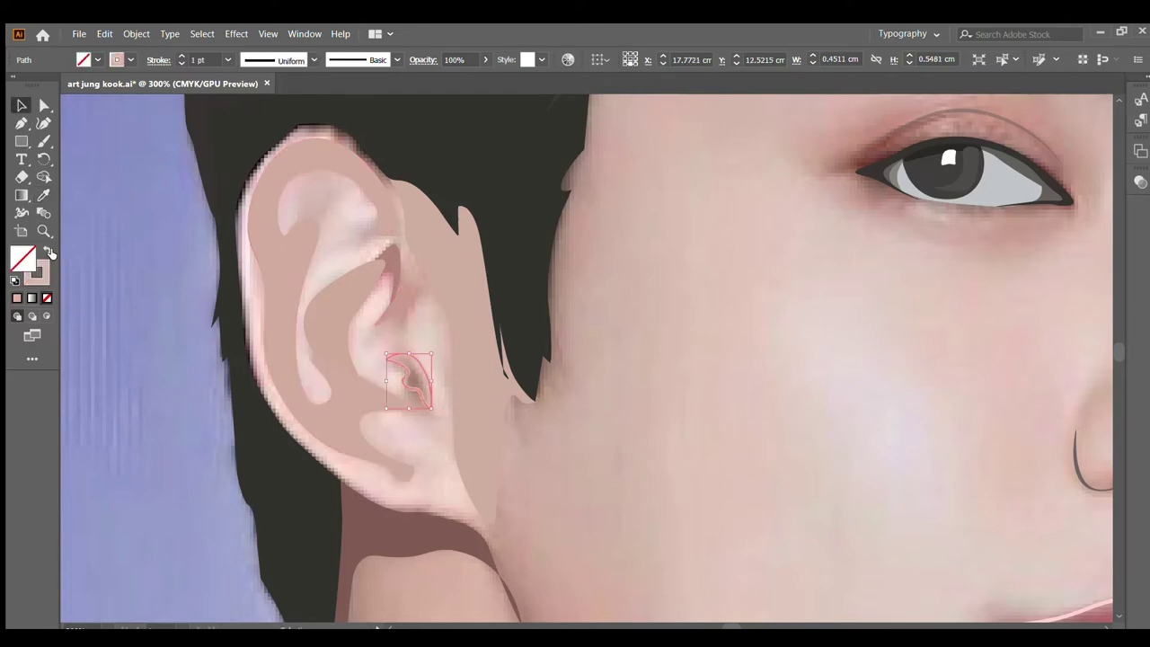
click(42, 195)
key(shift+x)
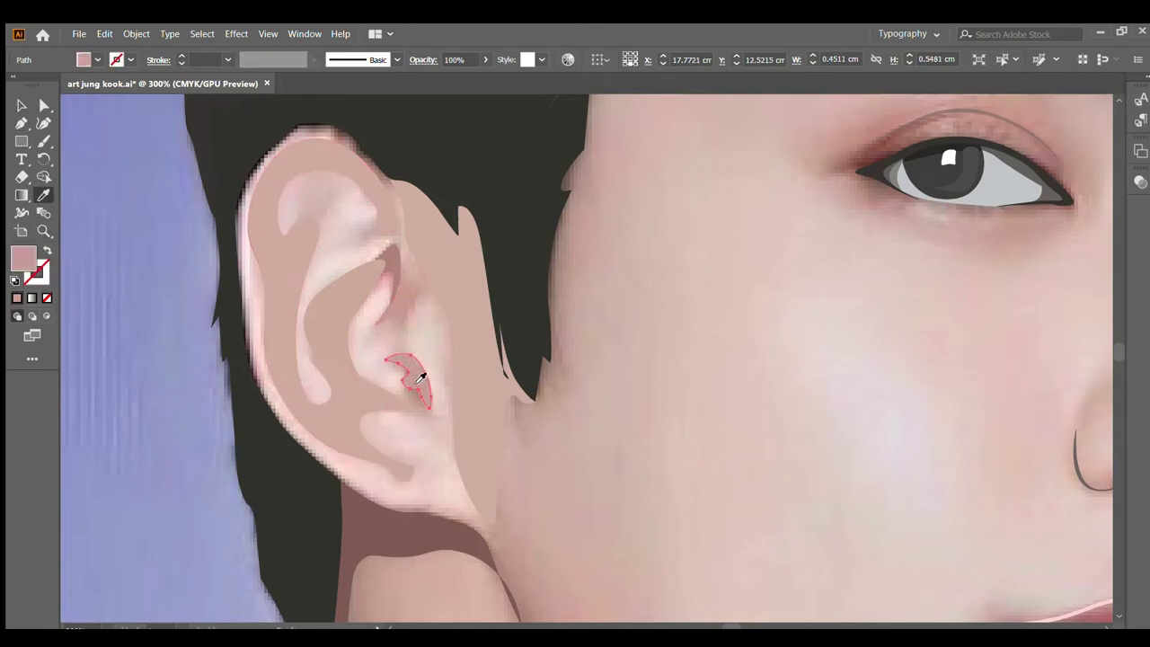
click(22, 105)
Step: Start a Curvature-tool outline at the forehead and trace it along the top hairline
click(124, 138)
scroll(407, 345, down, 2)
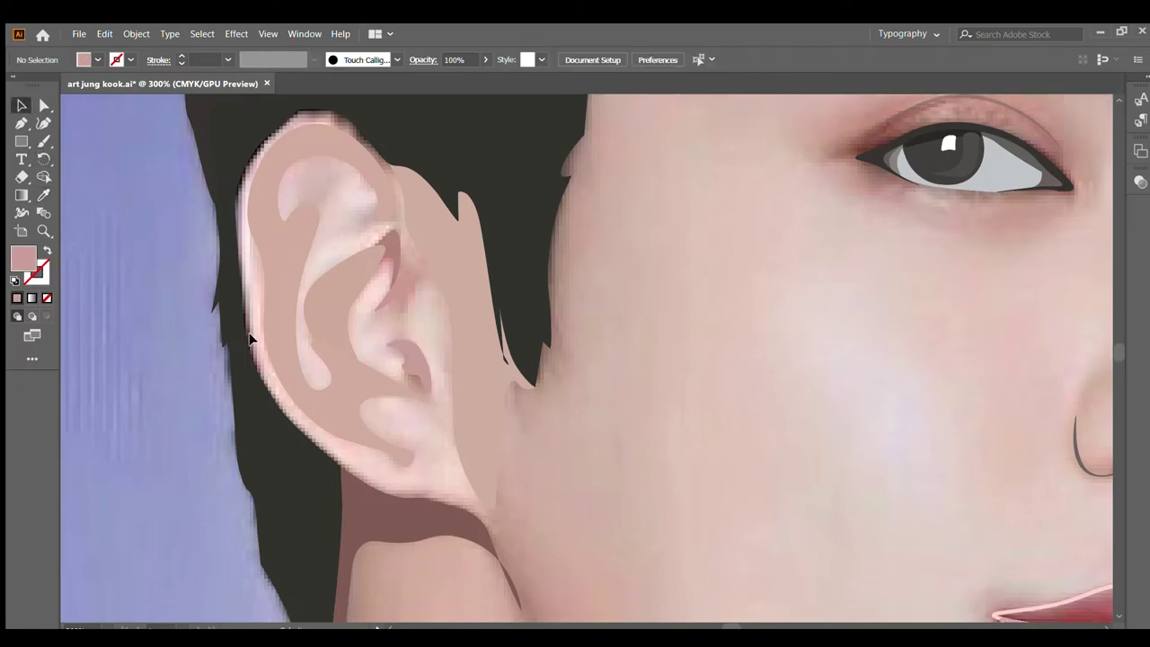
scroll(407, 337, down, 3)
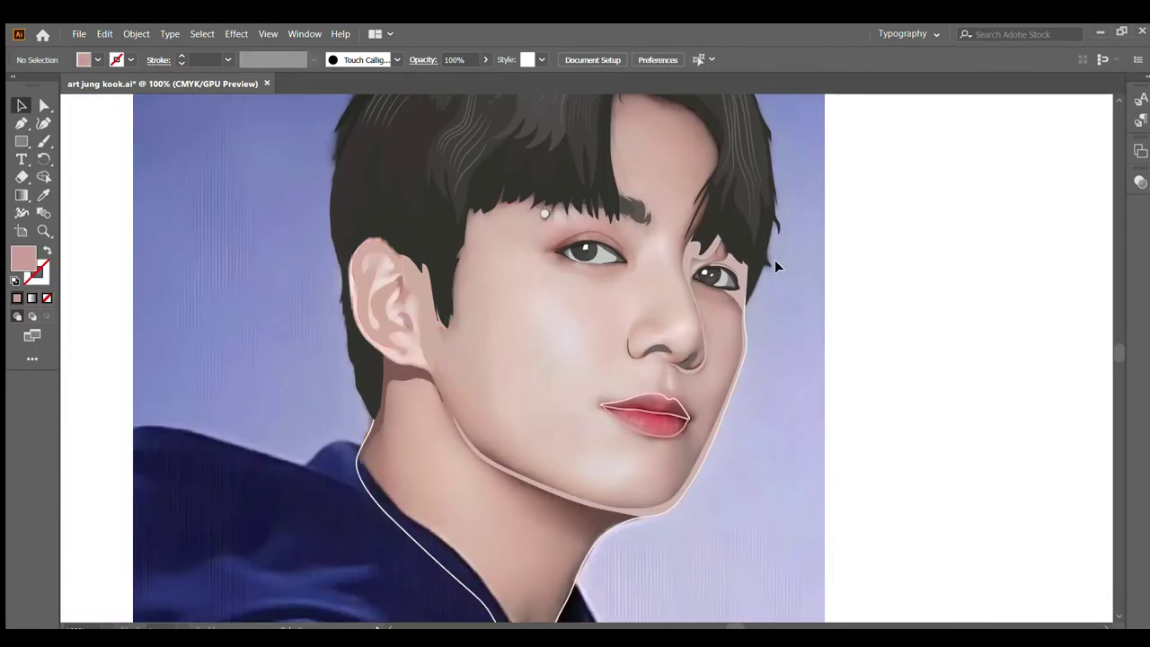
scroll(776, 259, up, 2)
scroll(714, 249, up, 1)
scroll(593, 260, up, 1)
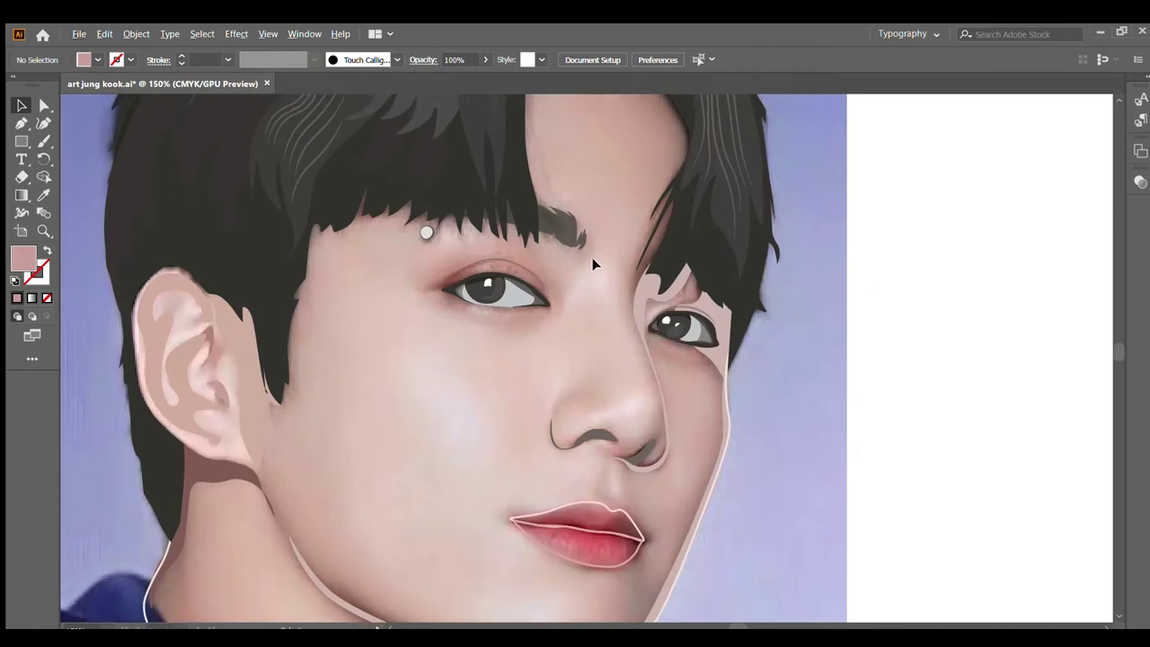
scroll(596, 252, up, 1)
scroll(641, 252, up, 1)
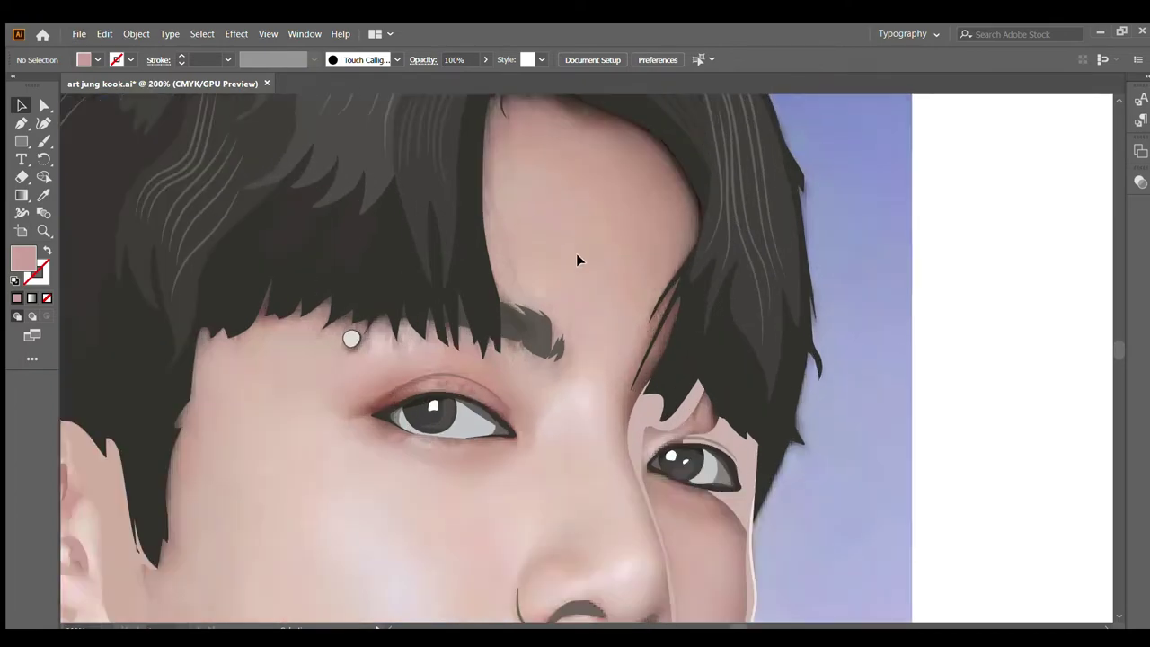
scroll(580, 251, up, 1)
scroll(598, 243, up, 2)
scroll(620, 220, up, 1)
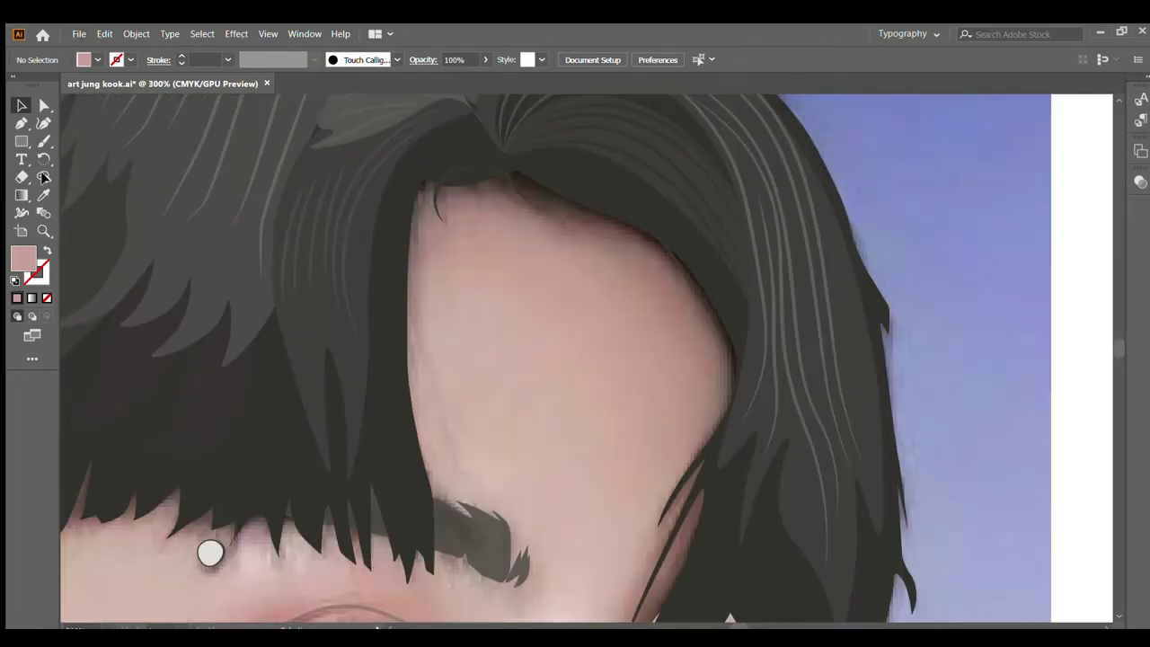
click(43, 123)
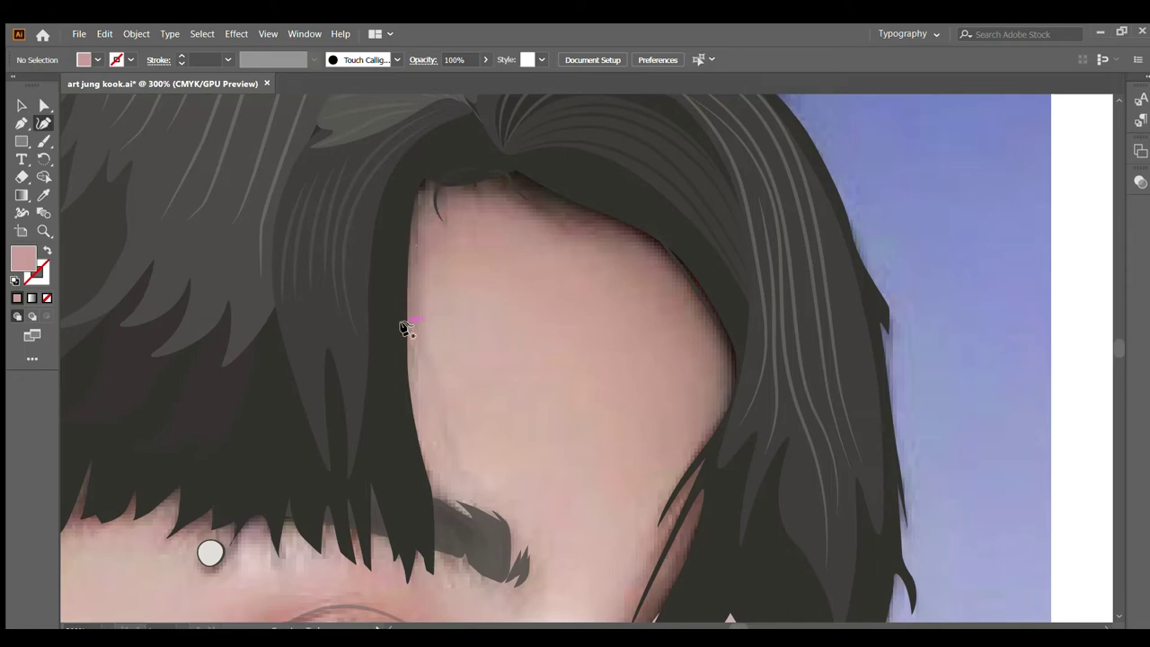
click(407, 400)
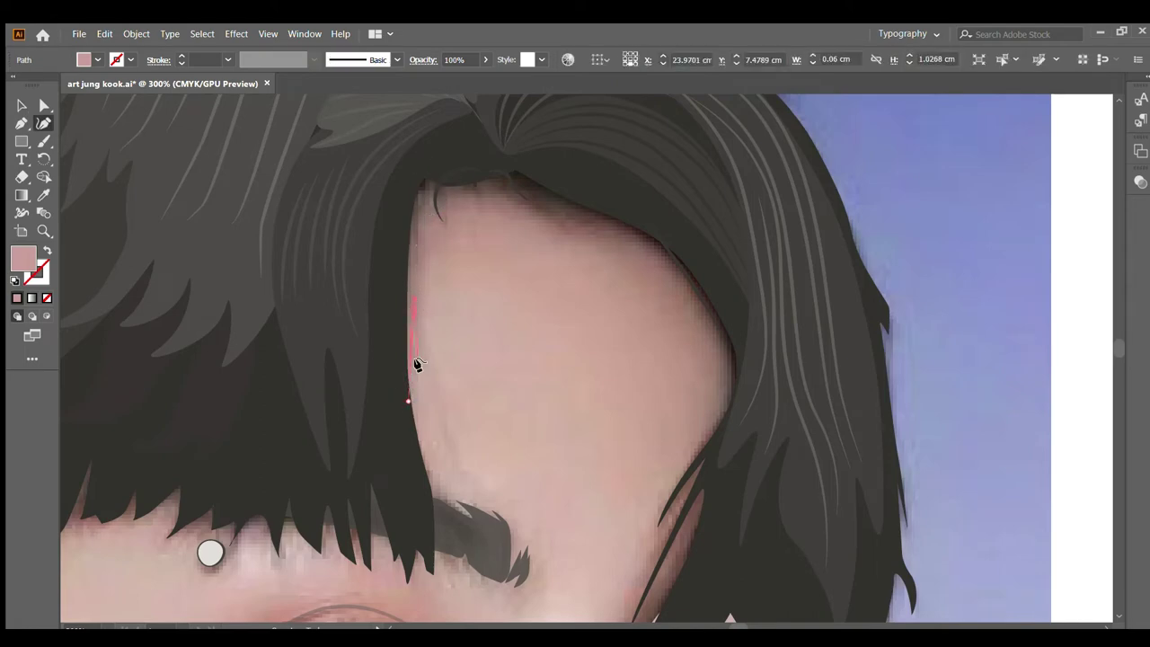
click(452, 440)
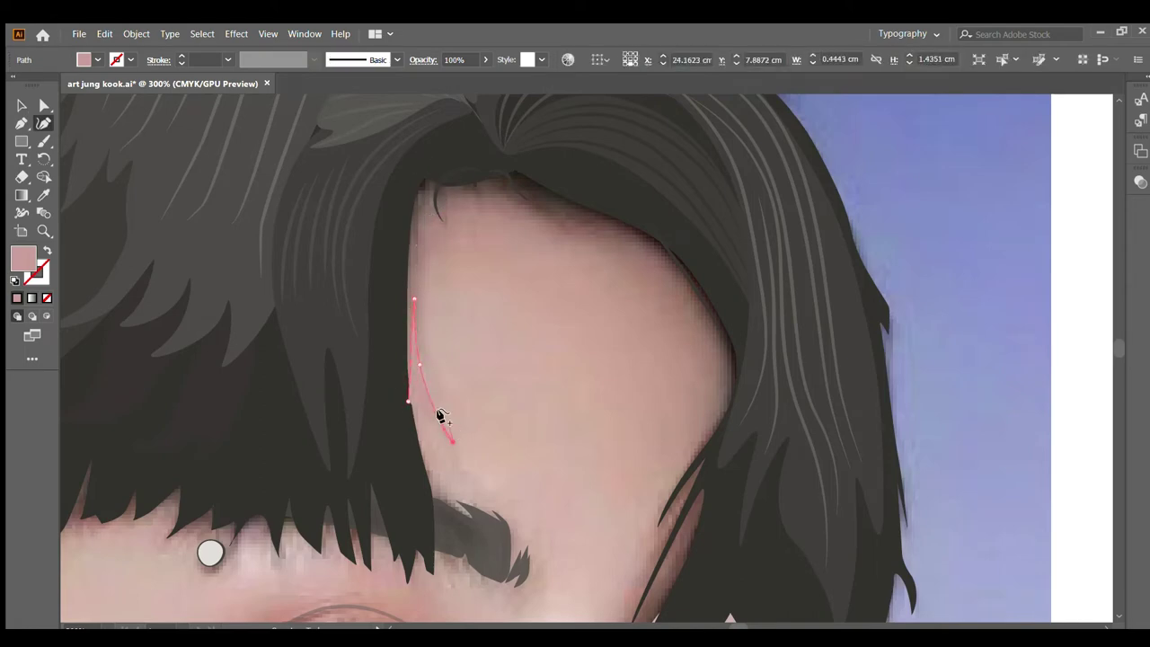
click(423, 346)
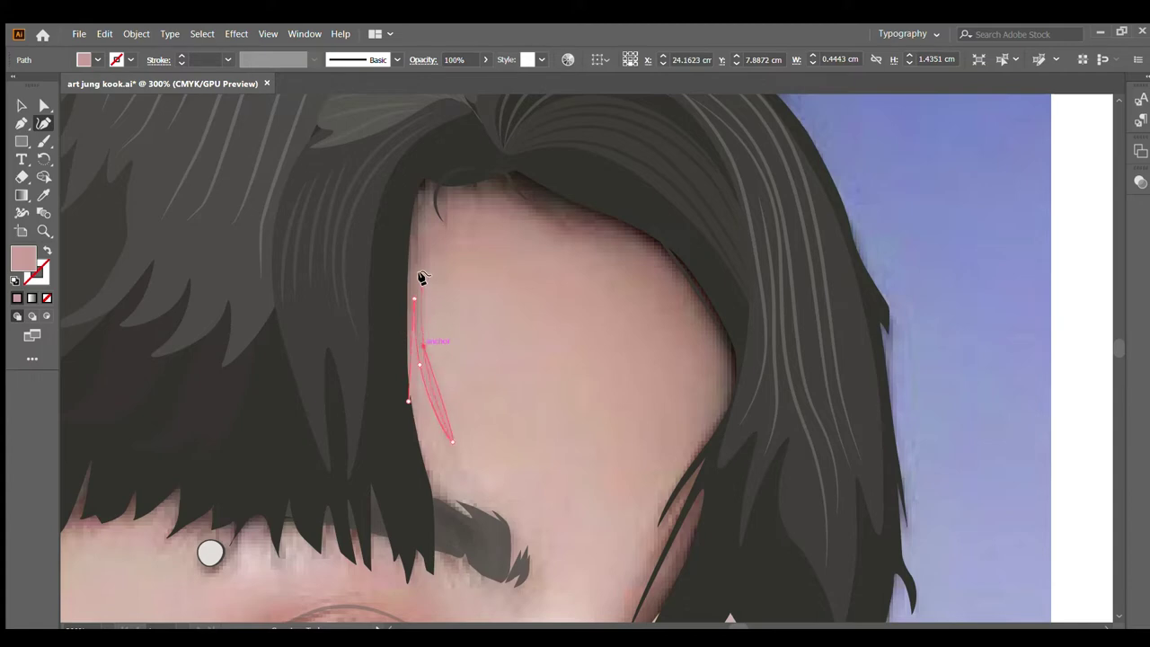
click(427, 230)
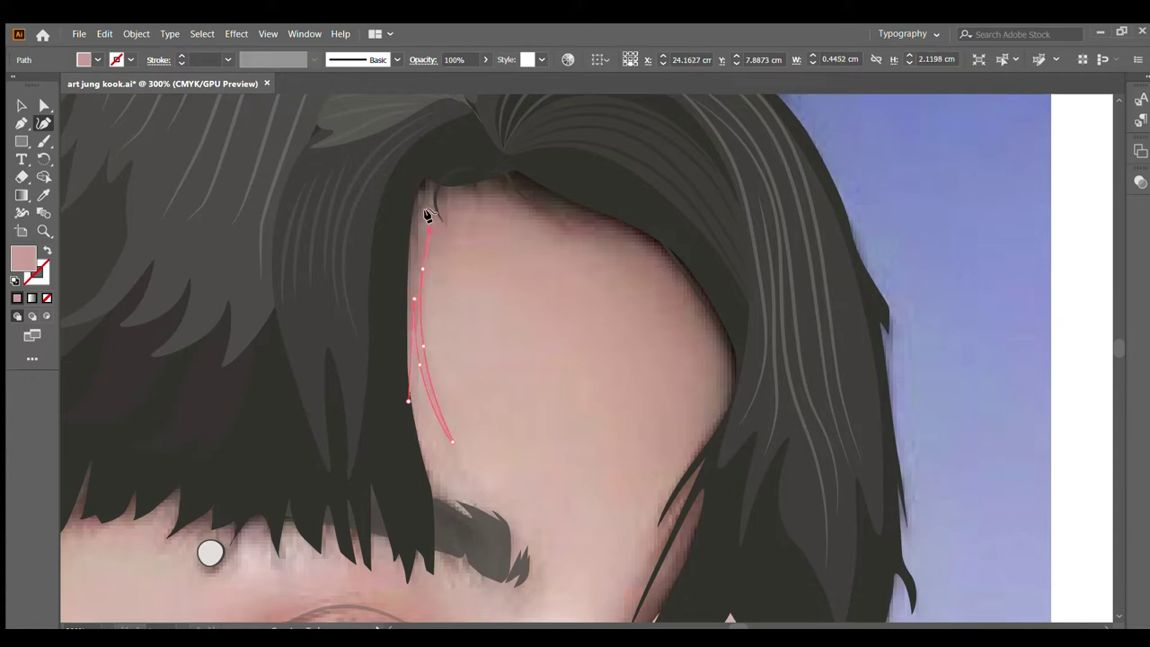
click(437, 213)
click(469, 213)
click(495, 211)
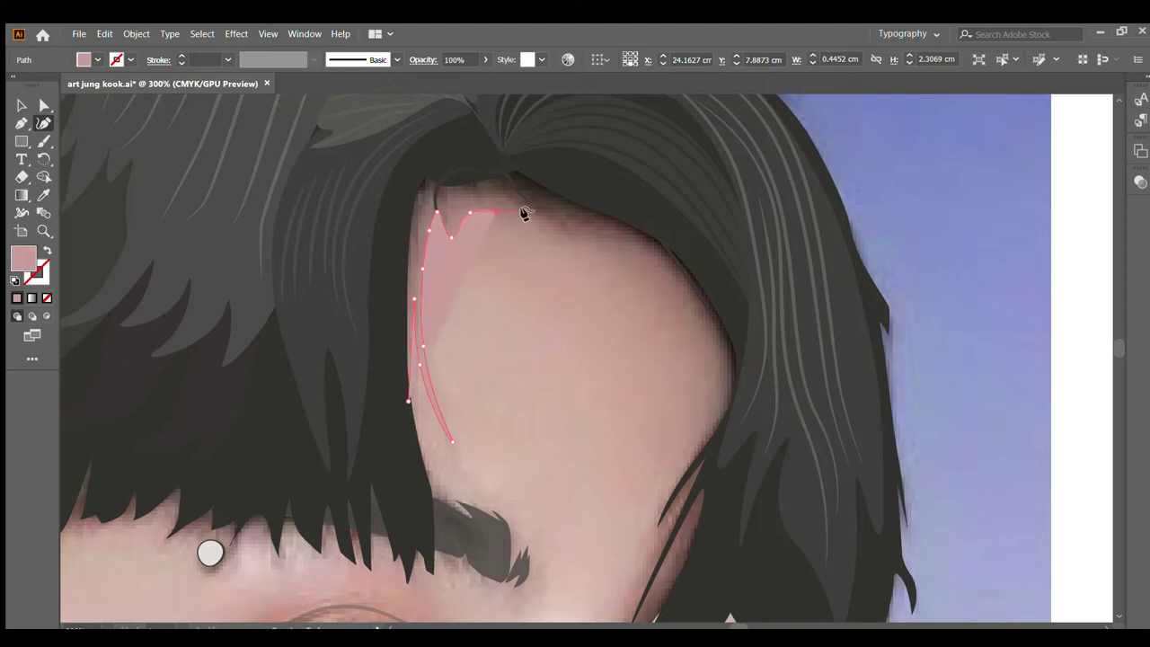
click(570, 227)
click(598, 244)
click(666, 279)
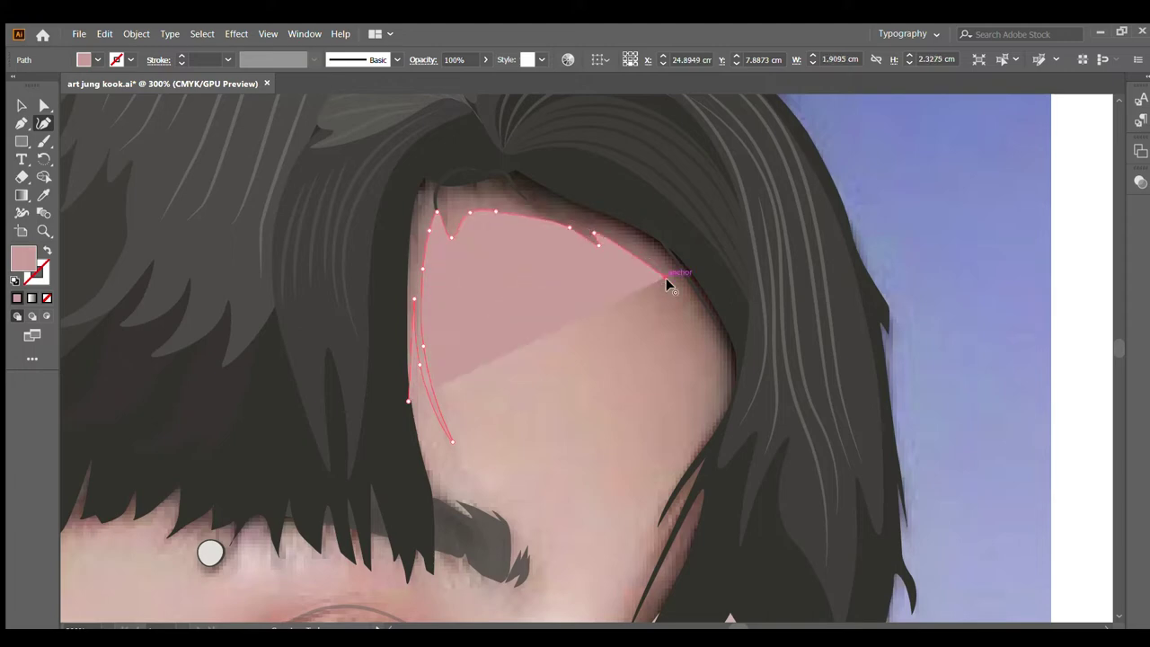
click(712, 364)
Step: Continue the outline down the right hairline, above the far eye and down the cheek edge
scroll(723, 396, down, 2)
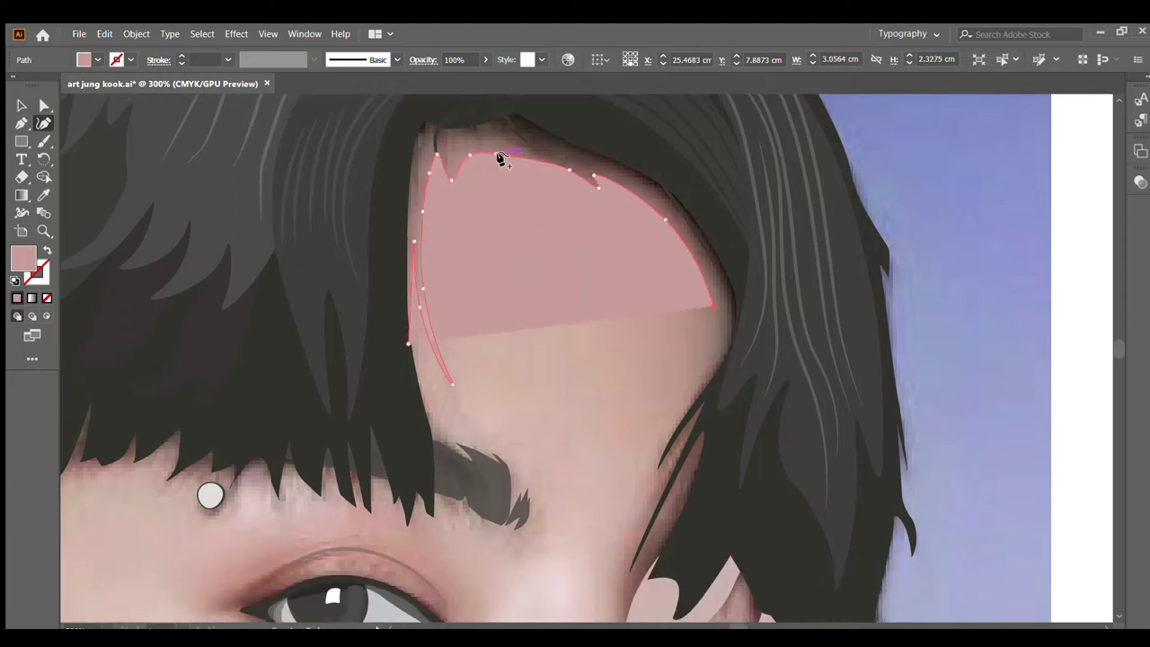
scroll(763, 279, down, 2)
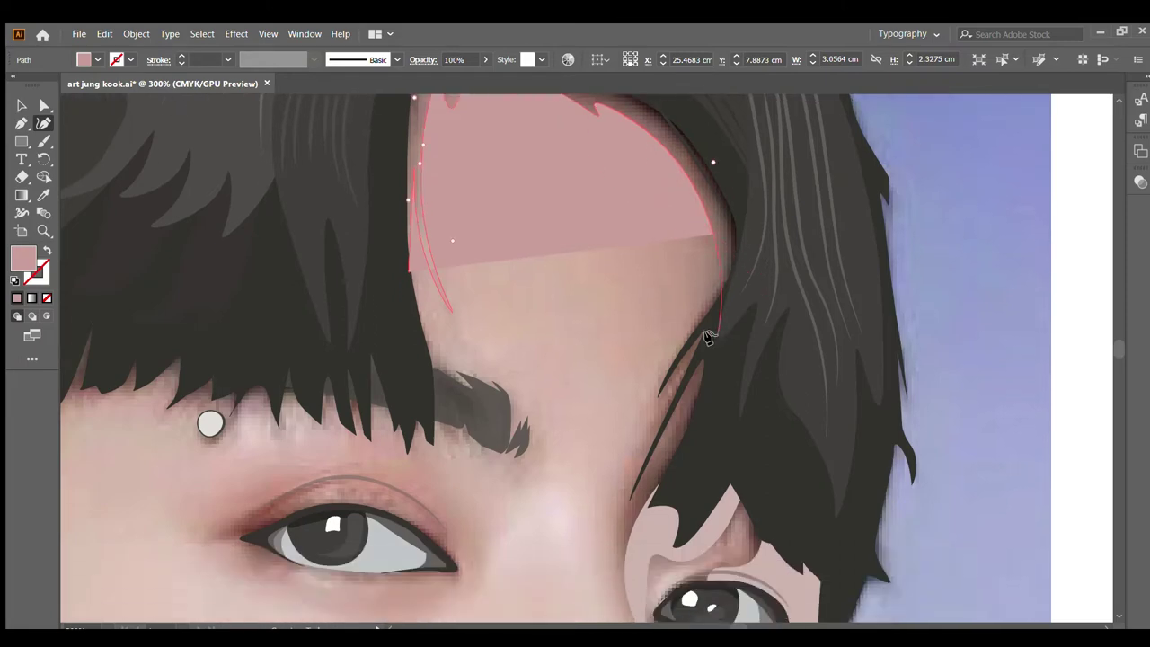
click(687, 312)
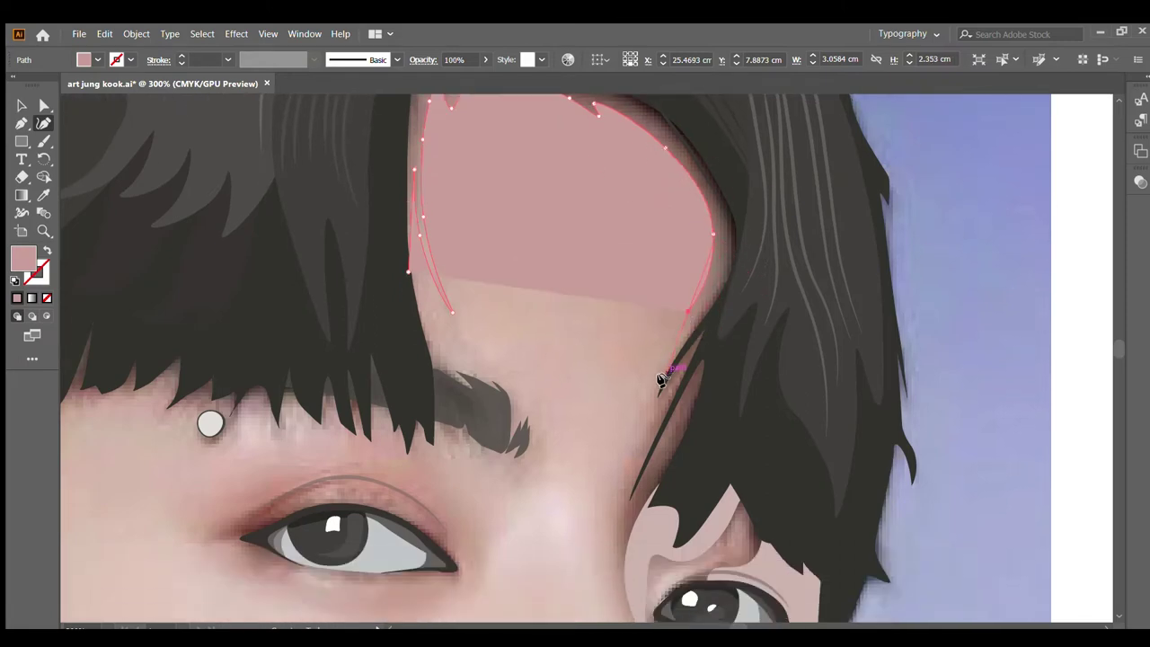
click(663, 382)
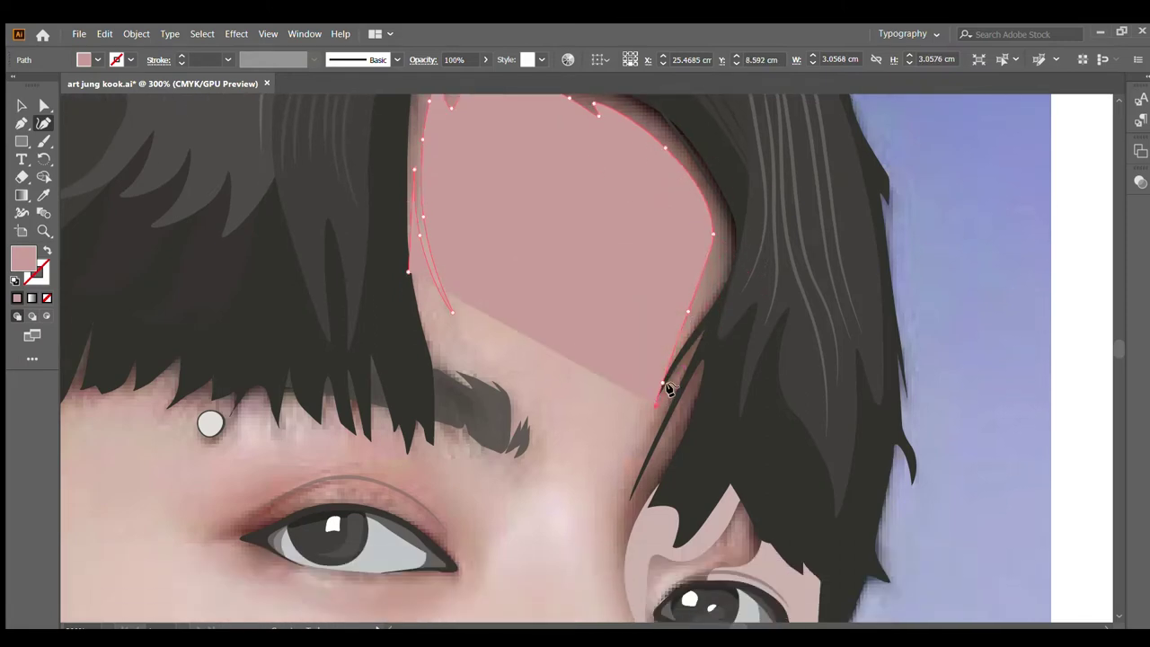
click(656, 406)
click(634, 470)
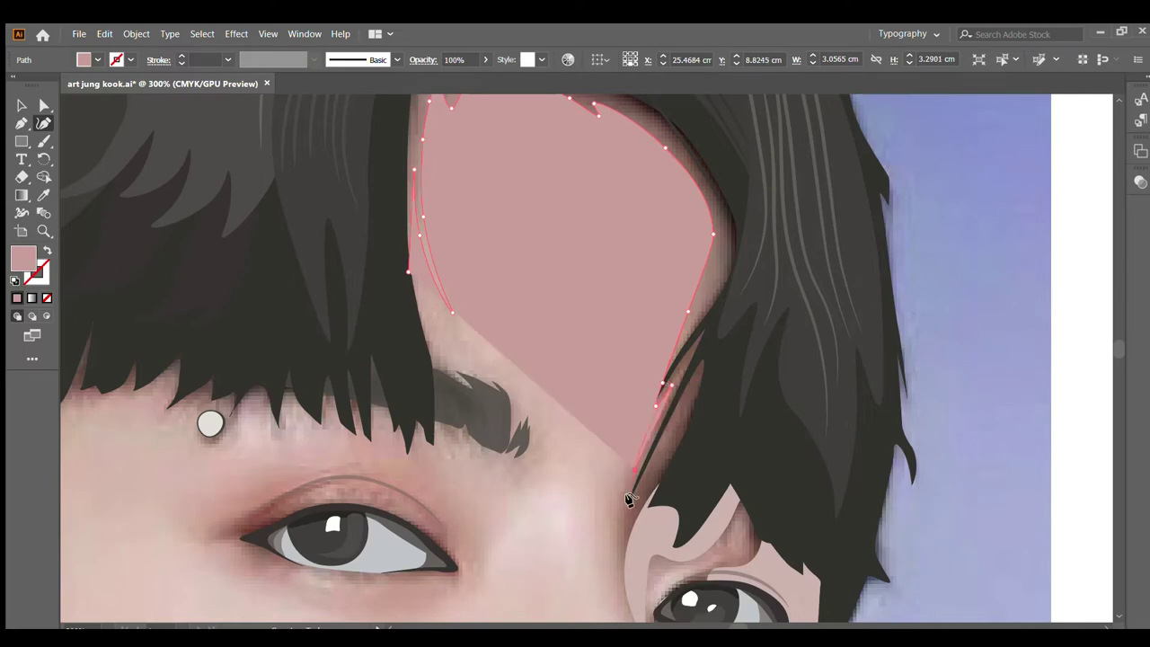
click(622, 519)
scroll(624, 510, down, 2)
click(625, 519)
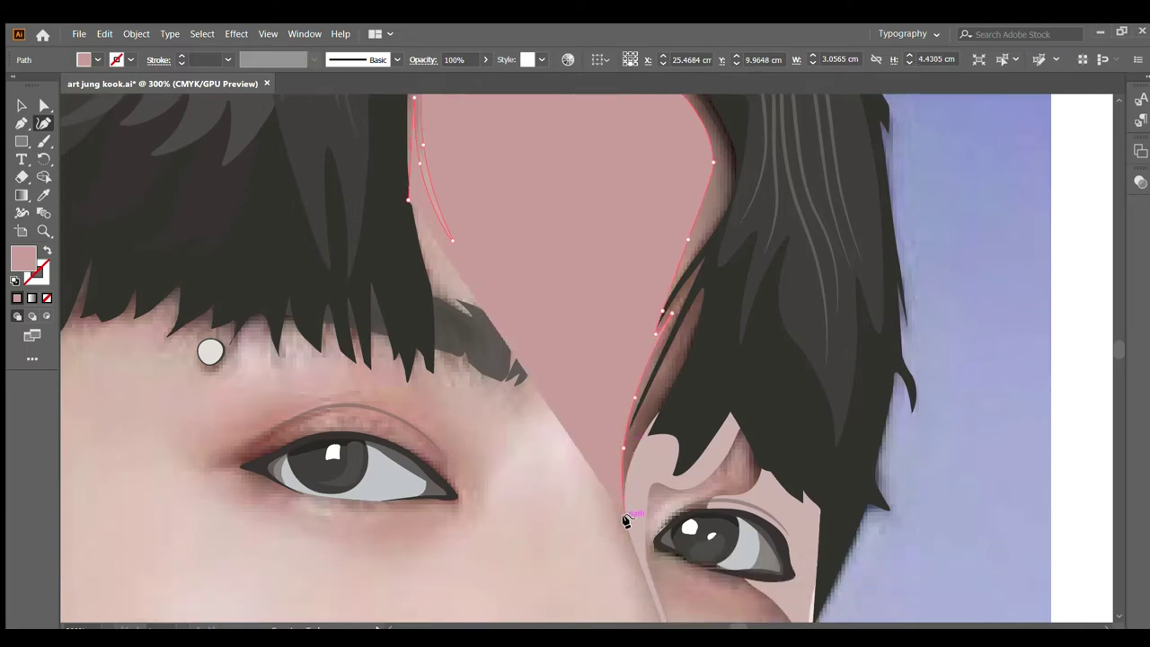
drag(673, 495, 698, 489)
click(725, 474)
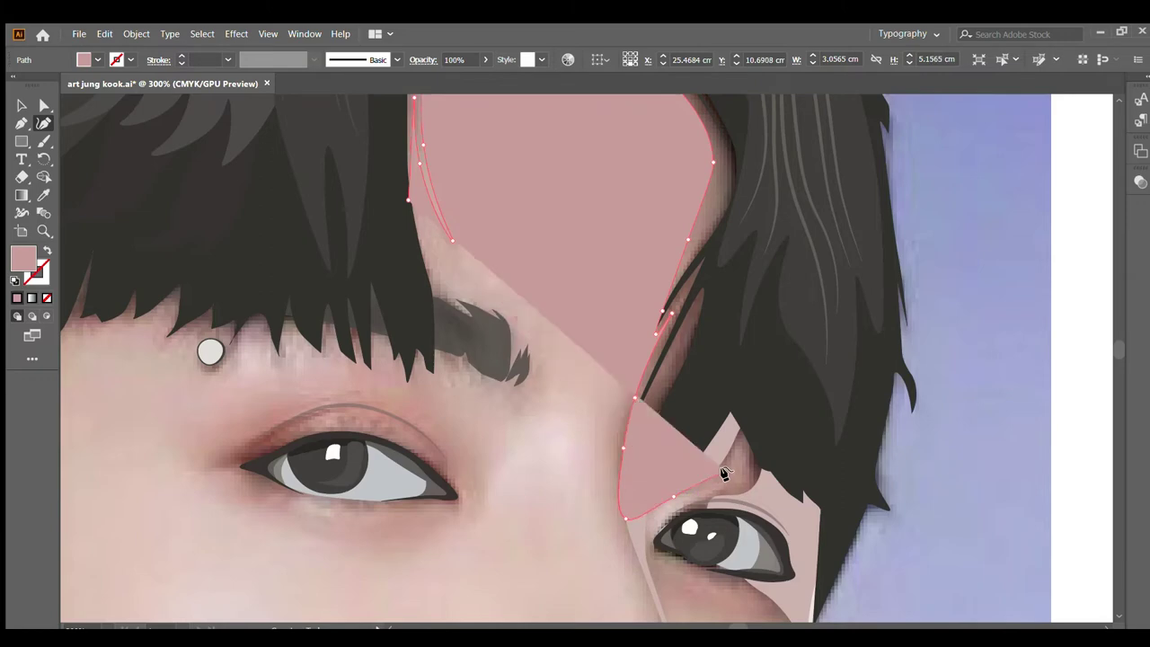
scroll(733, 475, down, 1)
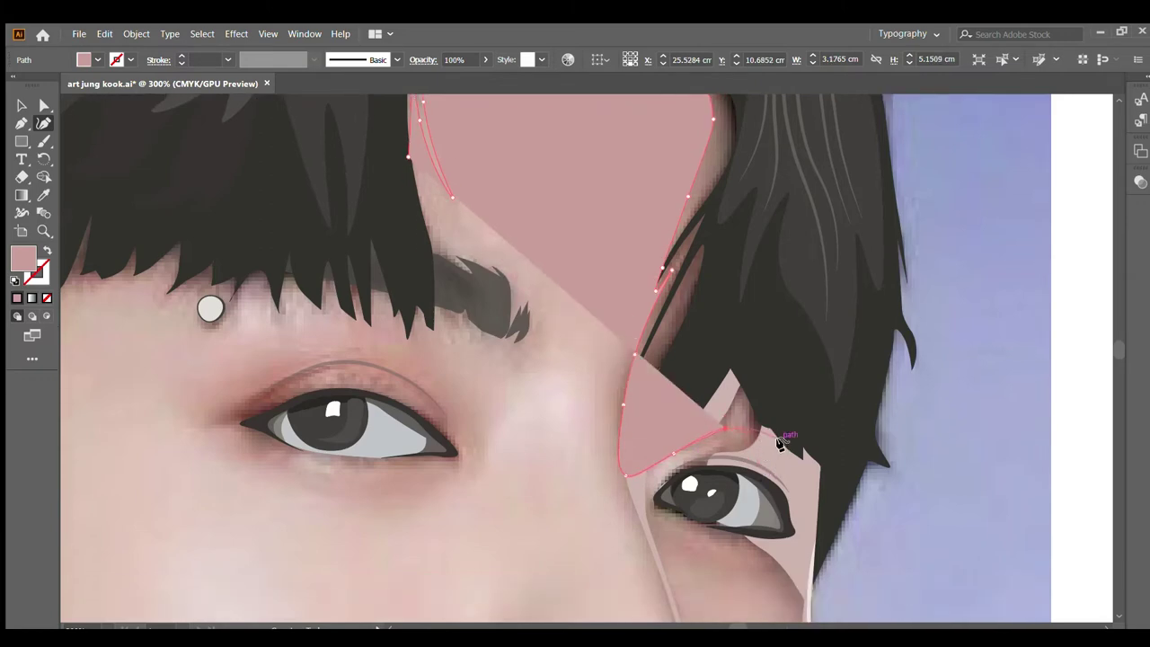
click(780, 447)
click(818, 462)
scroll(819, 462, down, 2)
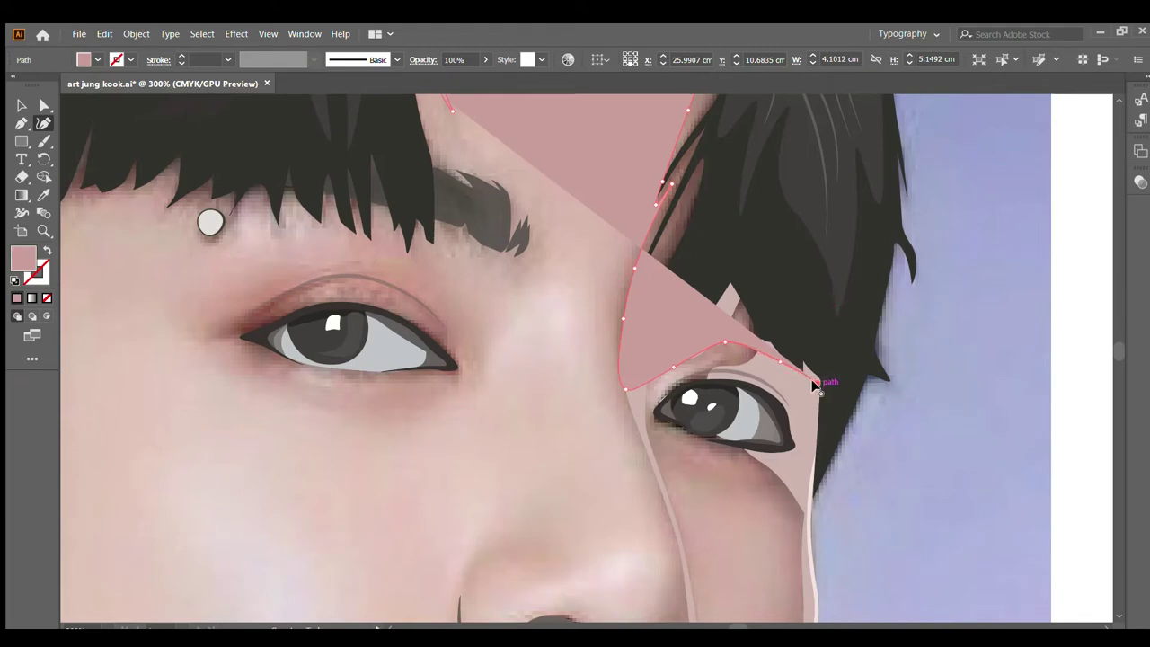
mouse_move(784, 444)
mouse_down()
mouse_move(769, 474)
mouse_move(719, 443)
mouse_up()
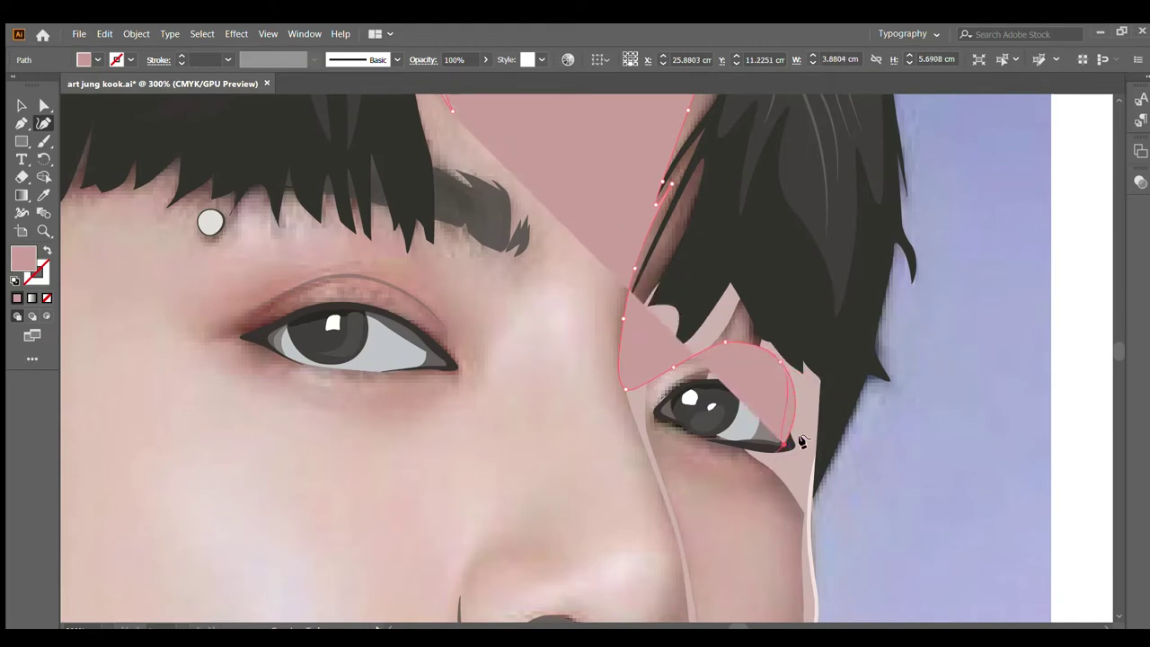
click(682, 432)
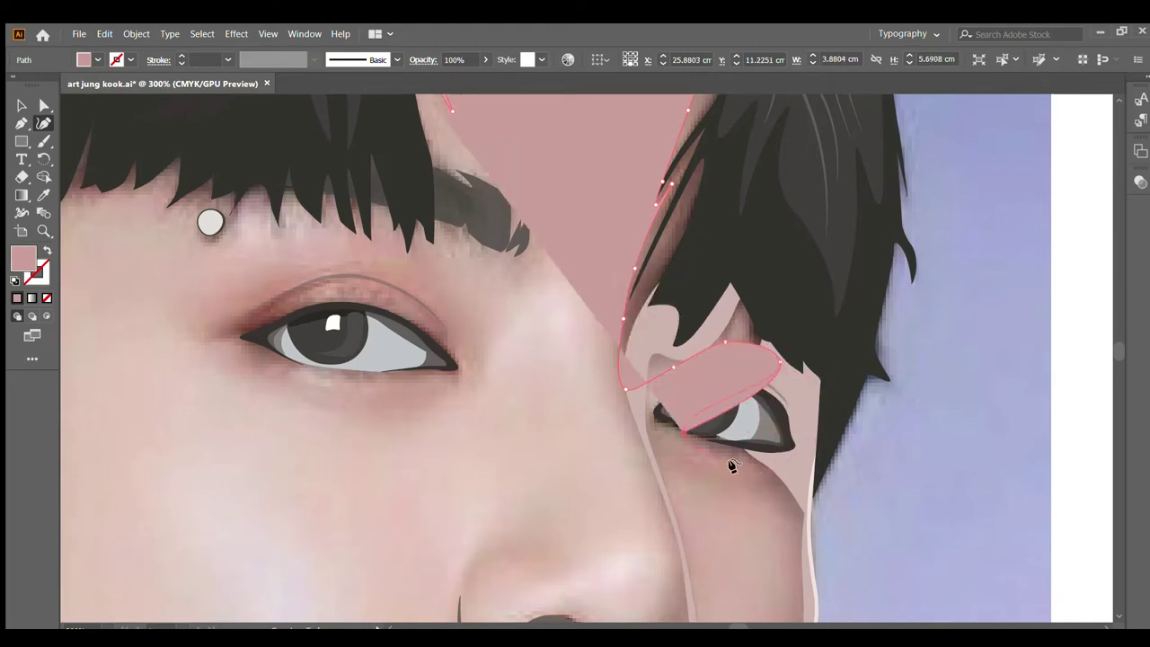
click(735, 465)
click(767, 492)
click(807, 514)
scroll(806, 519, down, 2)
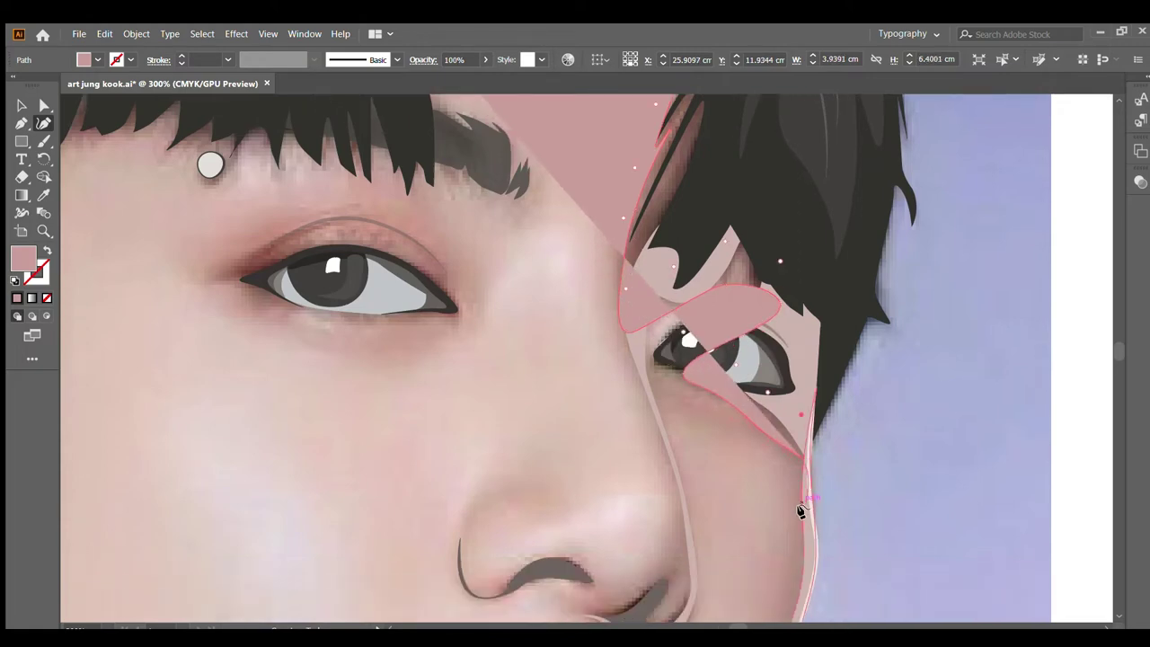
click(791, 494)
scroll(789, 493, down, 2)
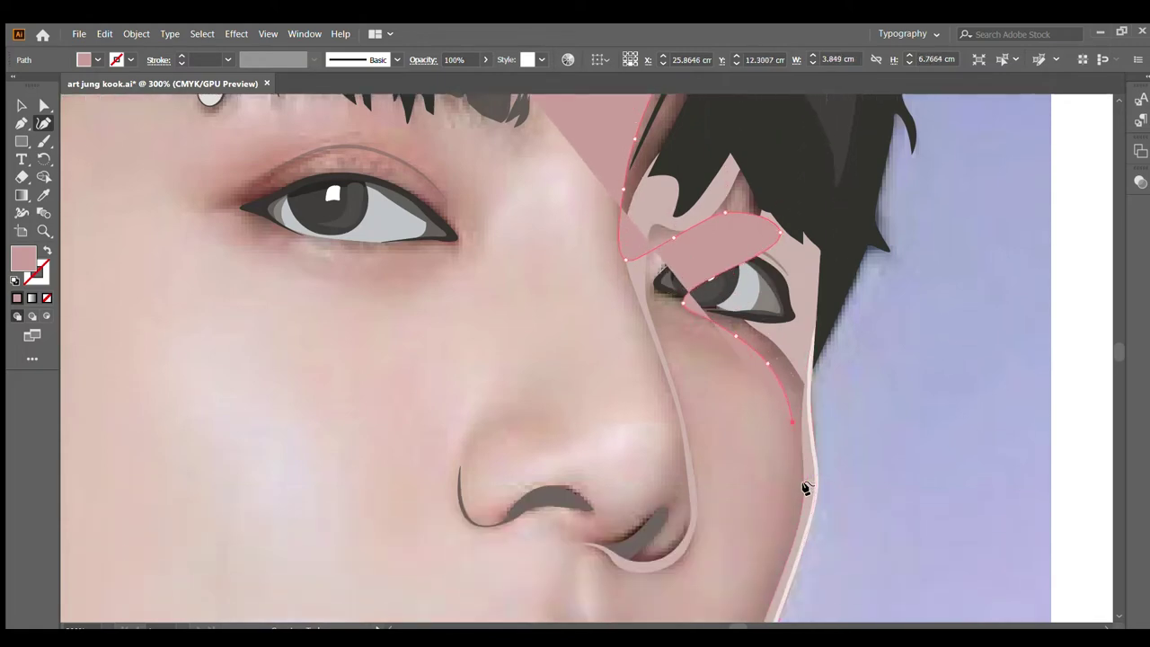
click(803, 502)
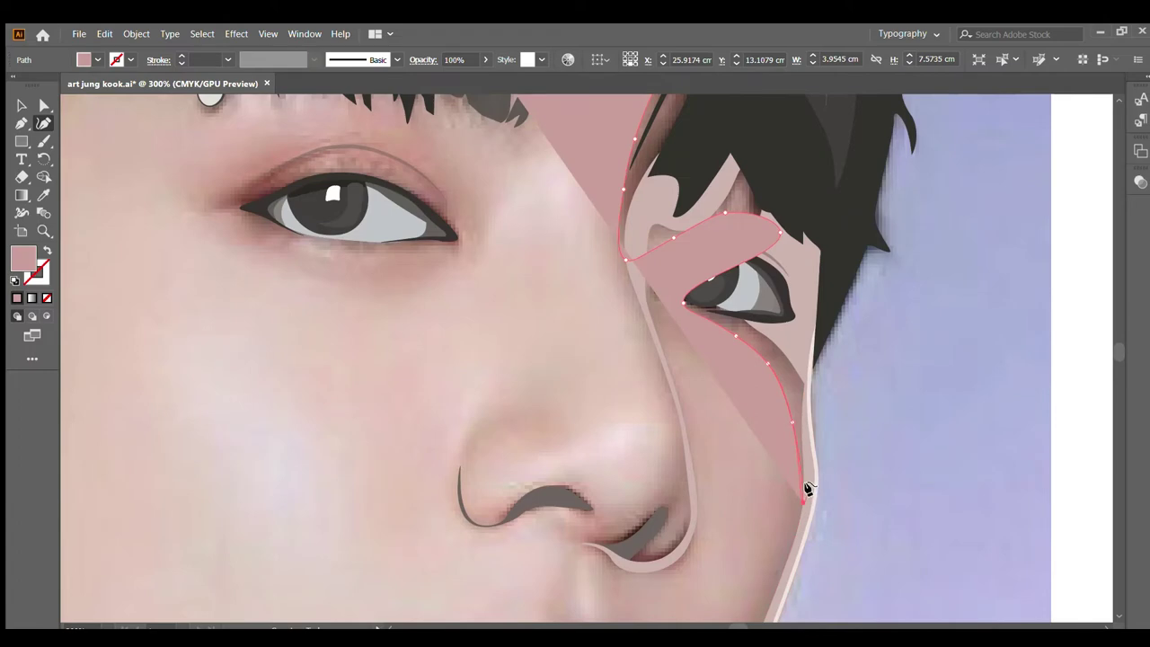
scroll(811, 388, up, 2)
Step: Carry the outline back up into the hair, arching over it to a pointed lower tip
click(812, 357)
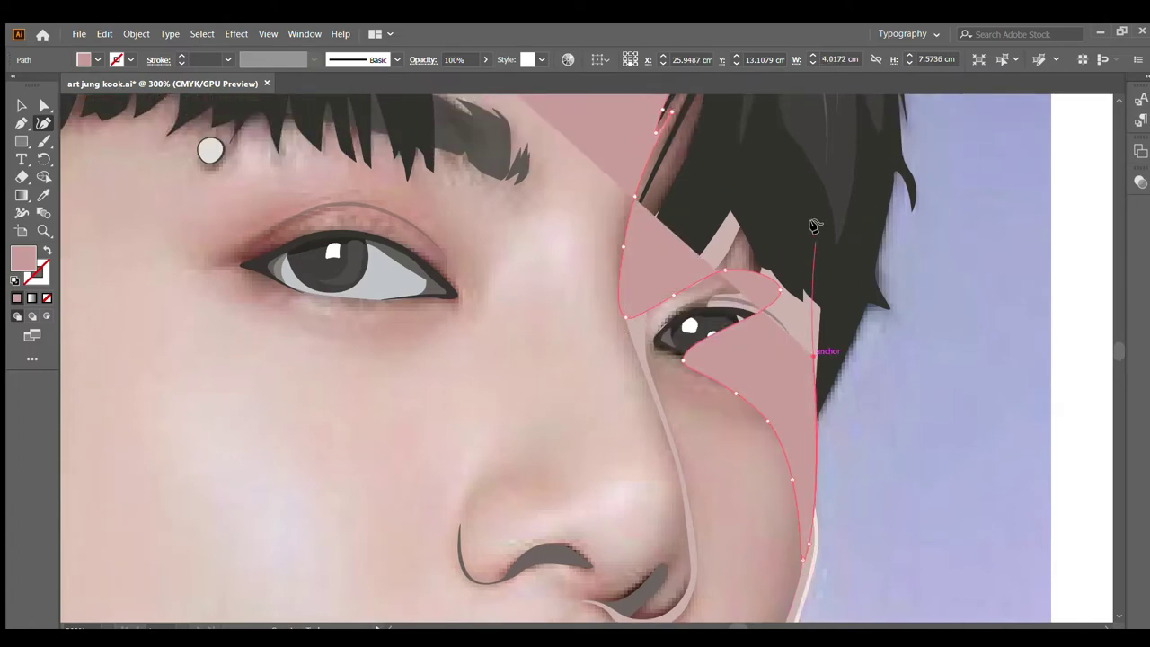
scroll(813, 225, up, 2)
scroll(811, 226, up, 5)
scroll(809, 226, up, 4)
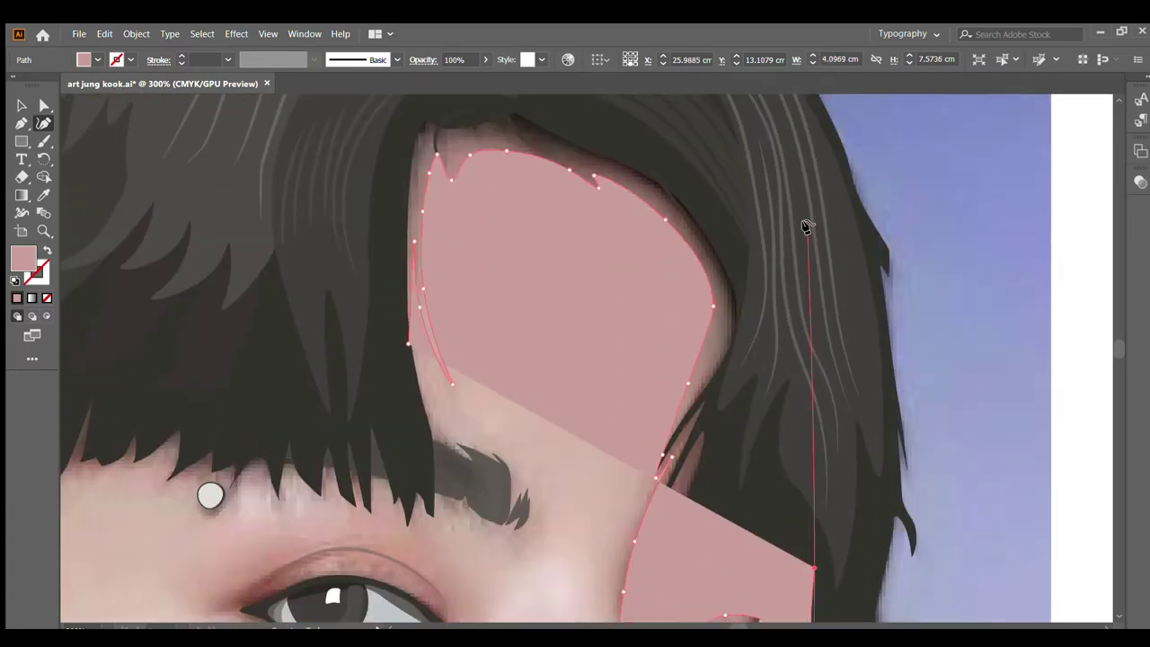
click(808, 226)
scroll(617, 148, up, 3)
click(456, 161)
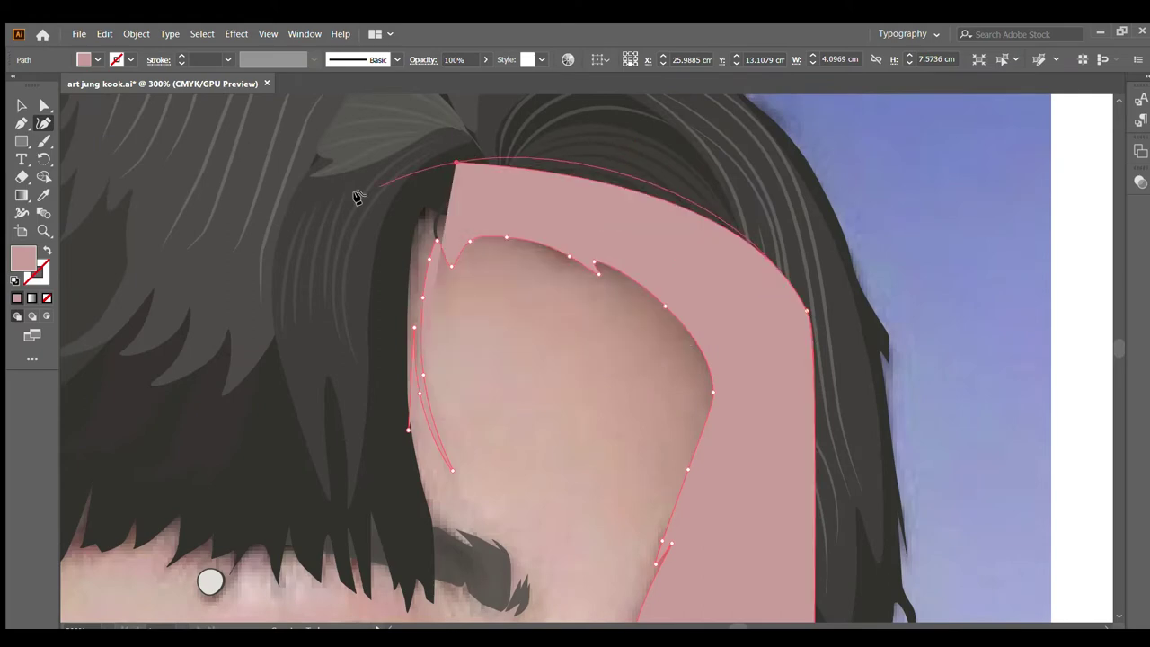
click(352, 444)
click(426, 552)
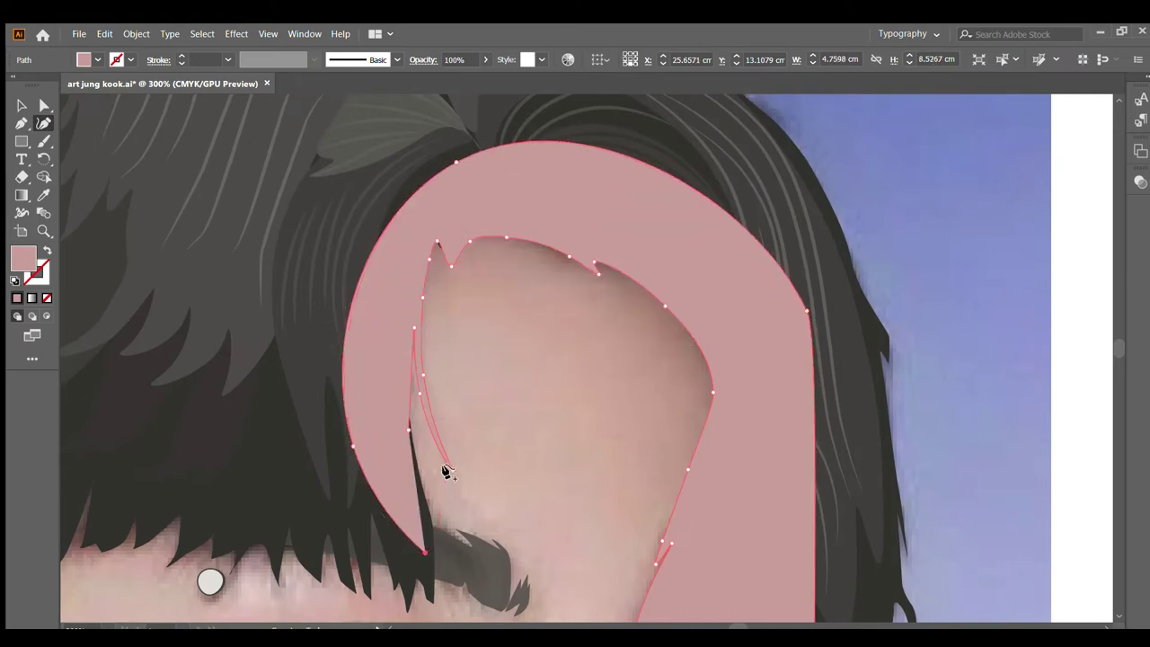
click(408, 430)
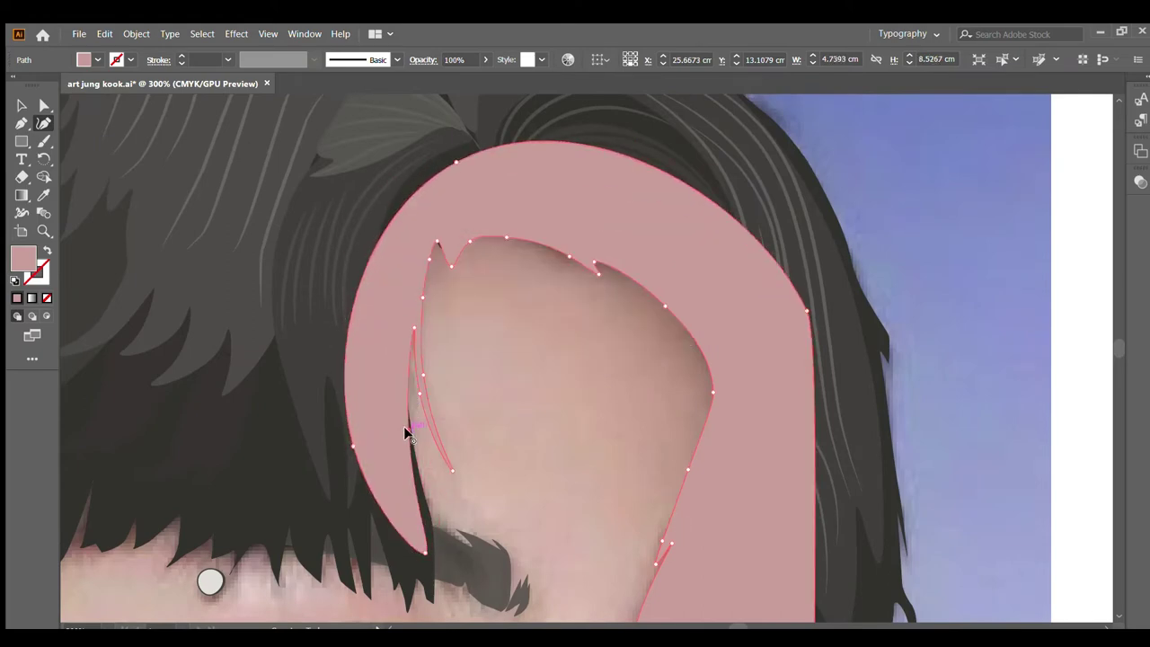
key(ctrl+minus)
key(ctrl+minus)
Step: Swap fill and stroke, then fill the forehead shape with a skin tone sampled from the photo
click(48, 249)
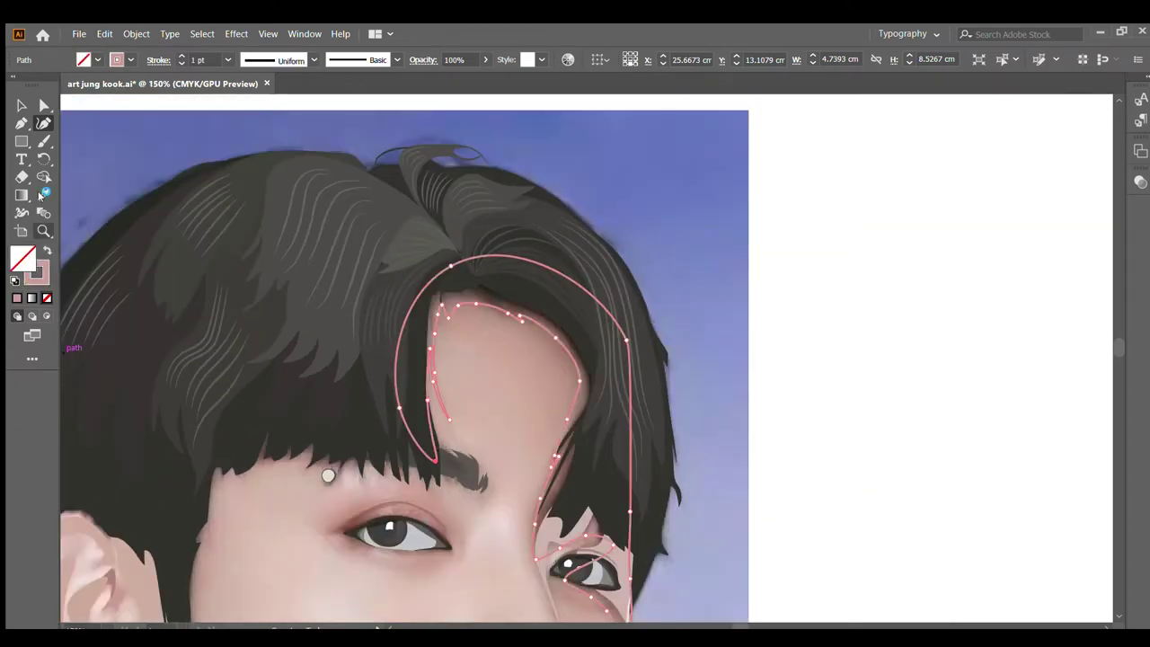
click(43, 195)
scroll(565, 312, up, 3)
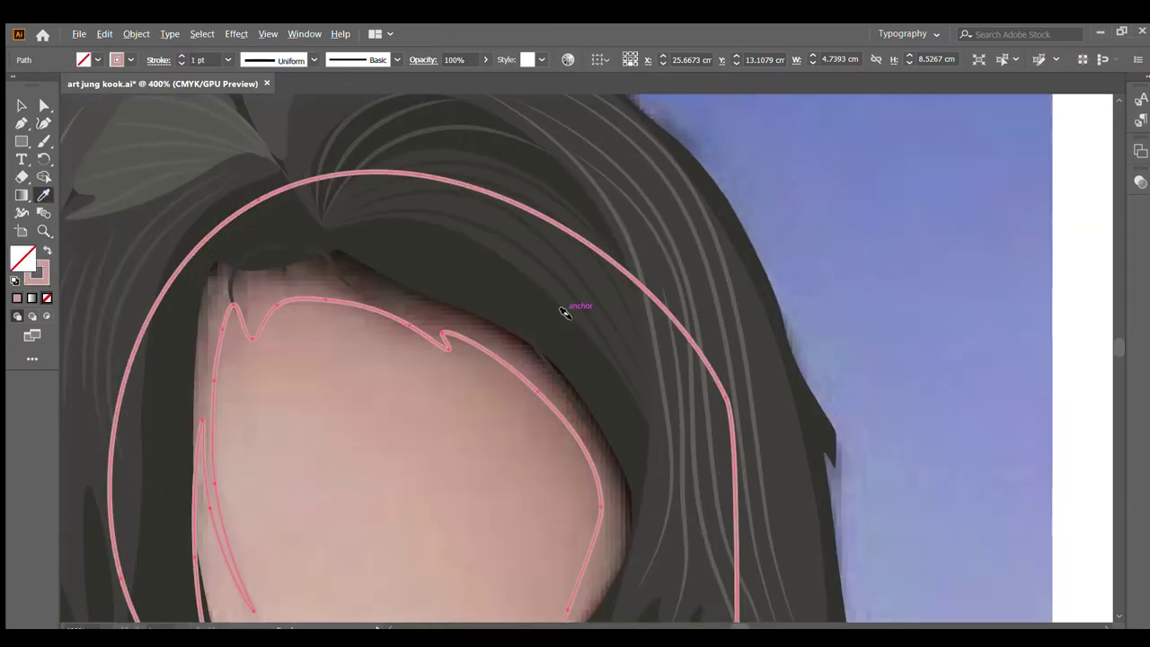
click(278, 288)
key(ctrl+minus)
key(ctrl+minus)
key(ctrl+minus)
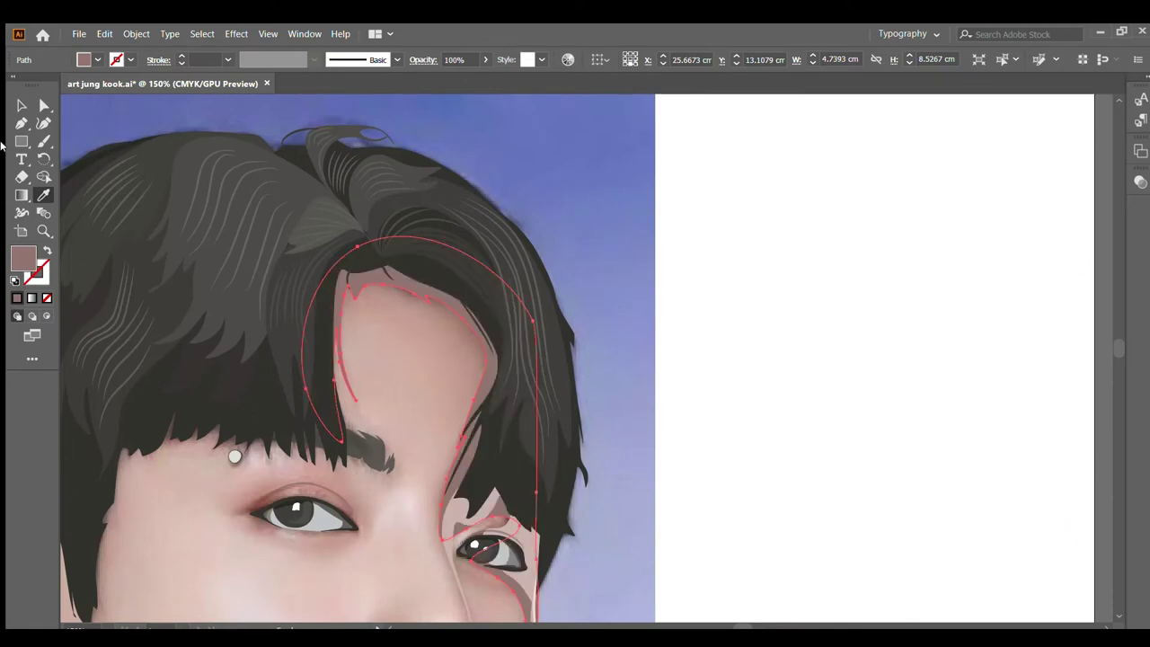
Step: Deselect and reselect the forehead shape to check how it blends under the hair
click(674, 128)
scroll(681, 135, down, 2)
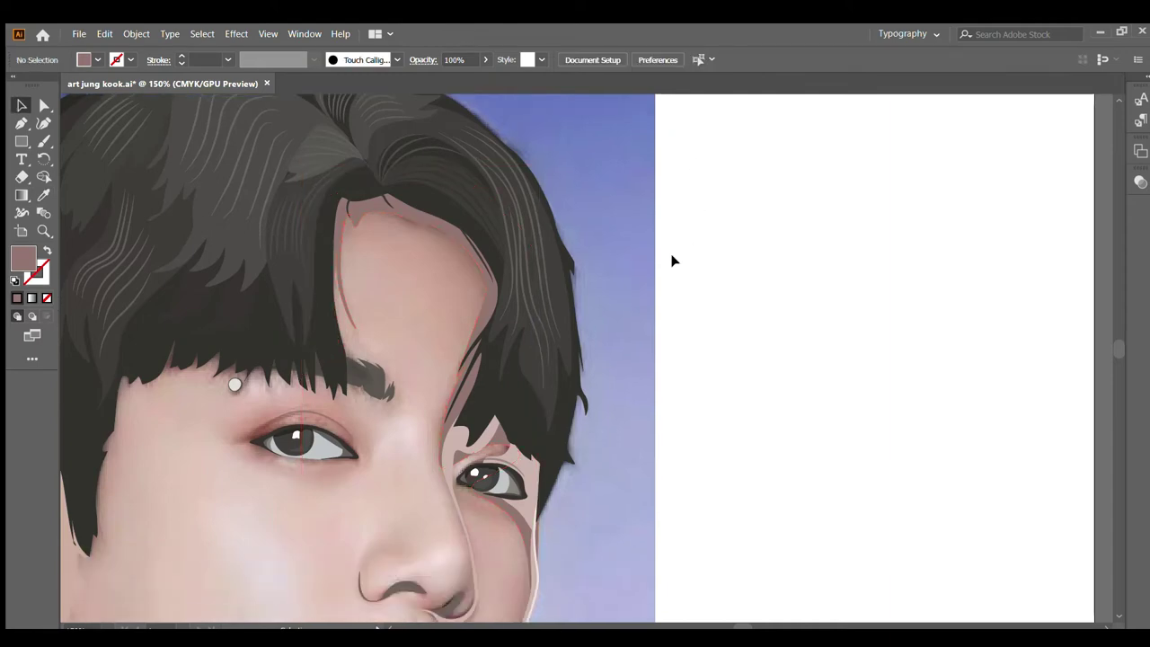
scroll(674, 271, down, 2)
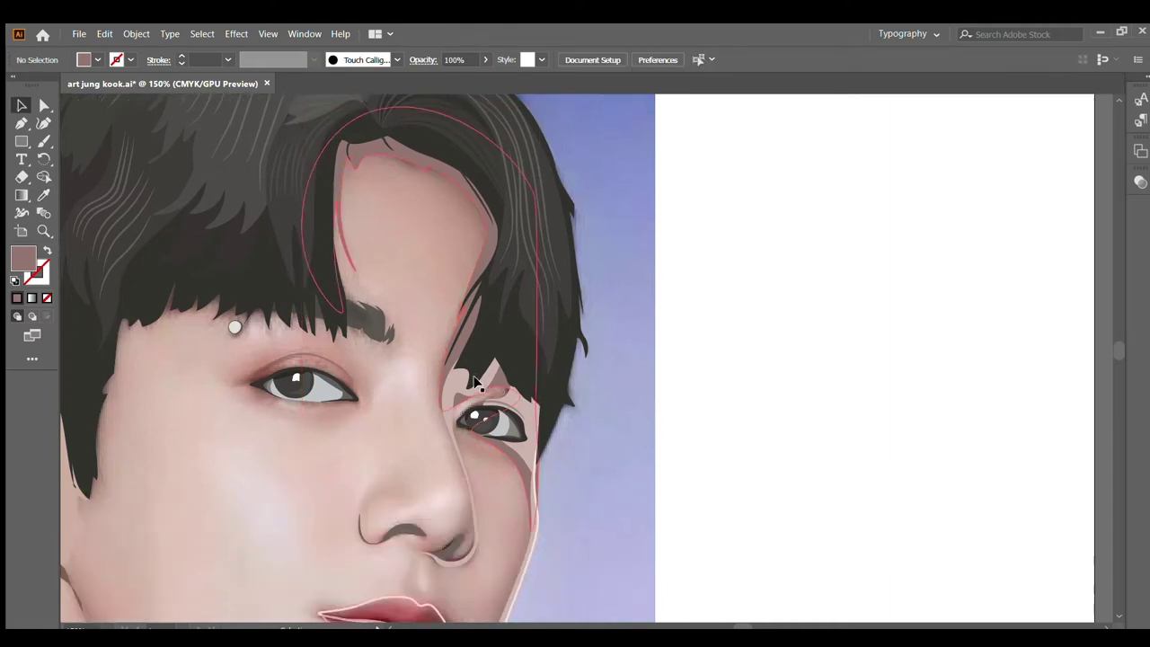
click(459, 381)
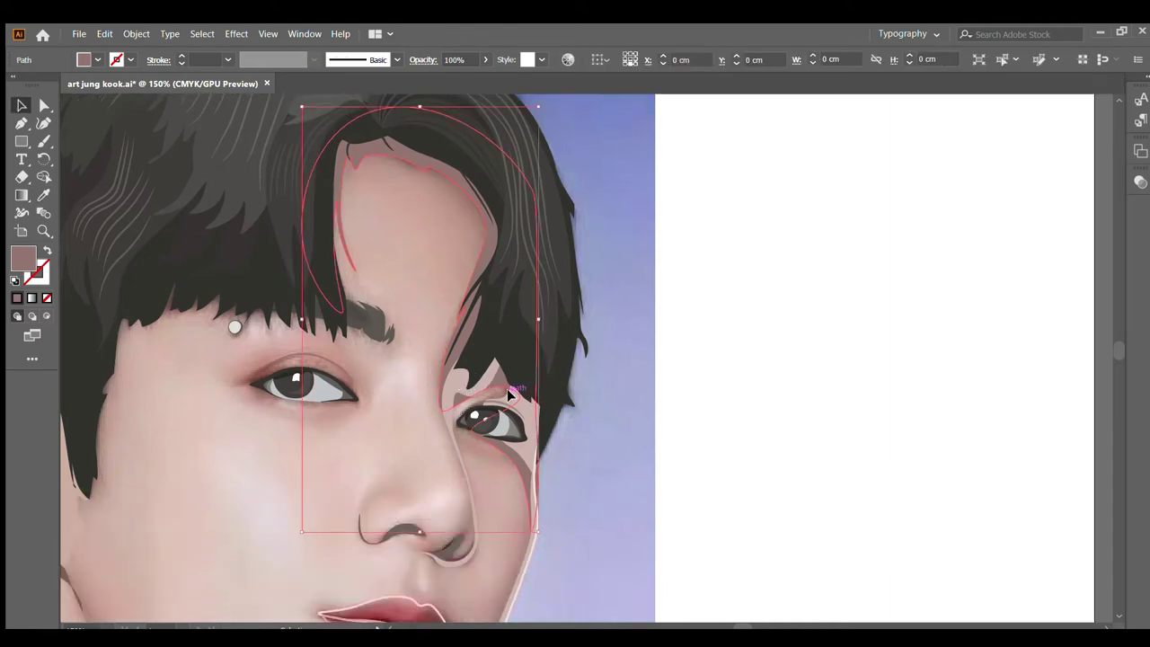
click(469, 549)
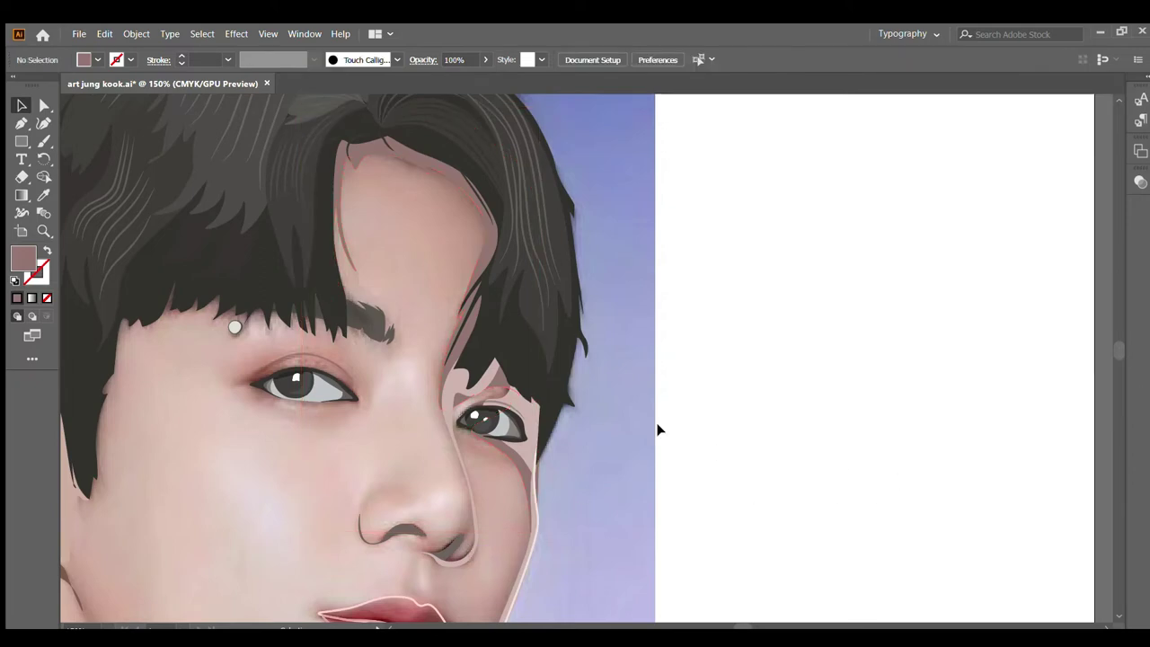
scroll(560, 426, down, 2)
scroll(195, 305, down, 1)
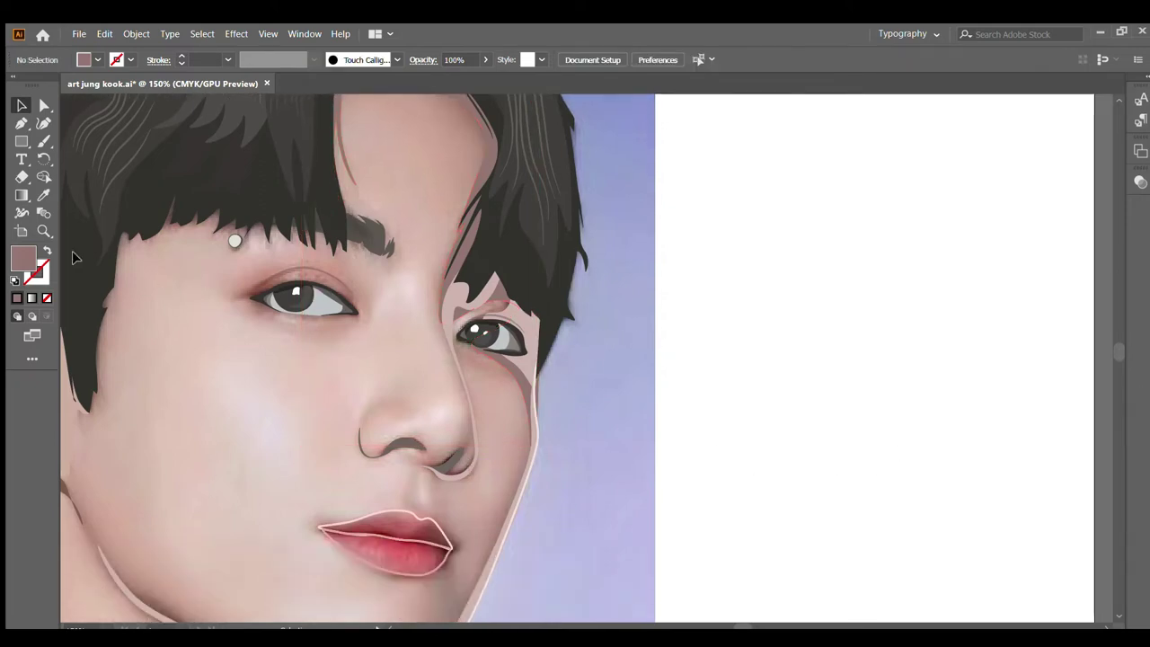
Step: Draw a closed curved patch between the left eye and eyebrow with the Curvature tool
click(44, 123)
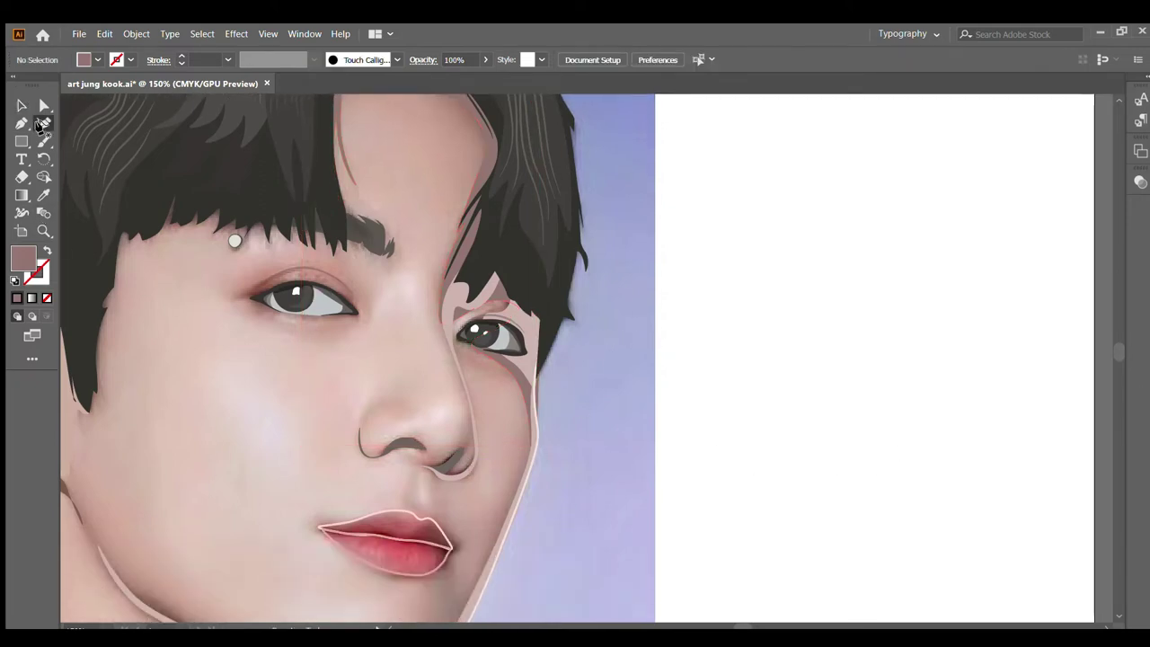
click(402, 269)
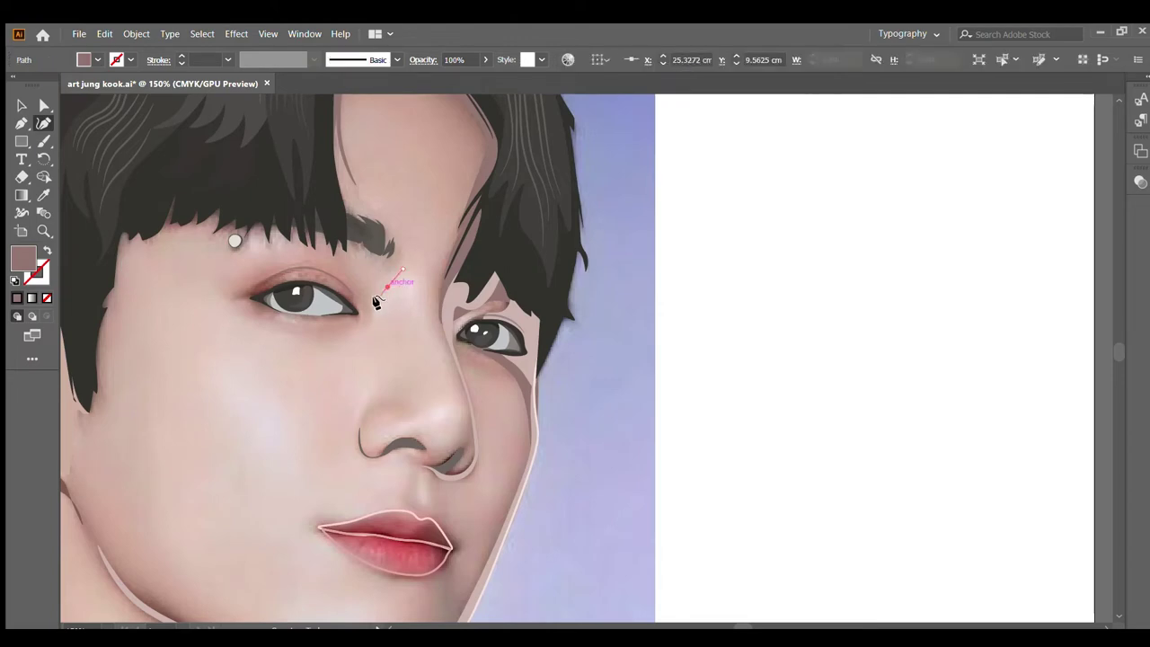
click(383, 300)
click(369, 324)
click(341, 338)
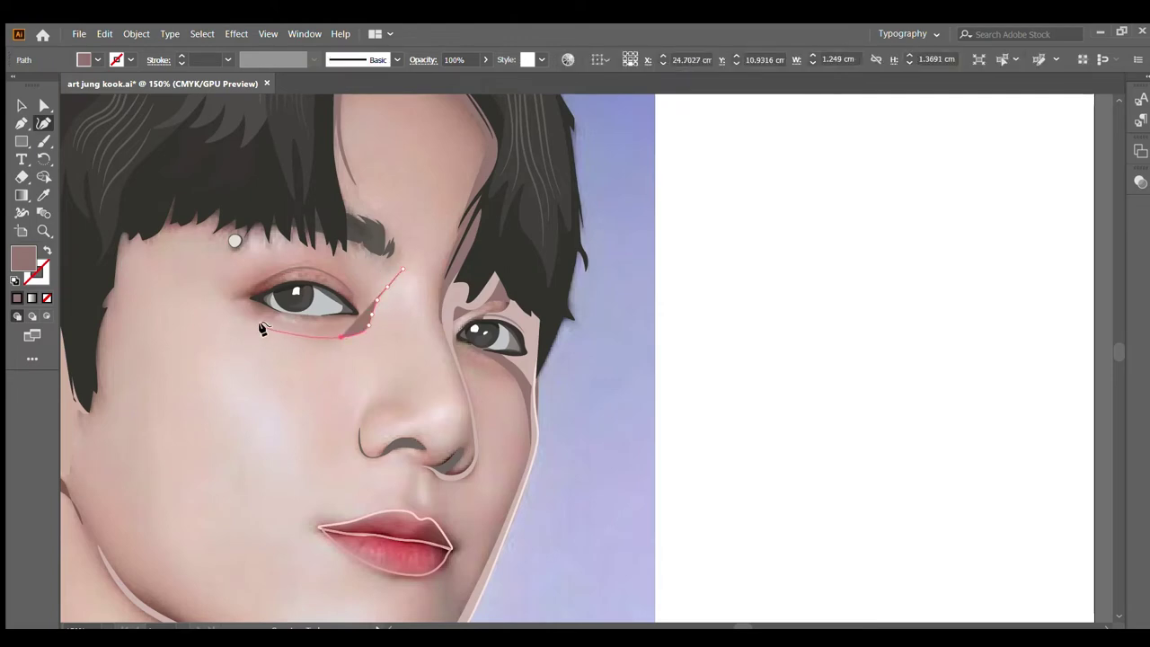
click(307, 262)
click(273, 249)
click(315, 221)
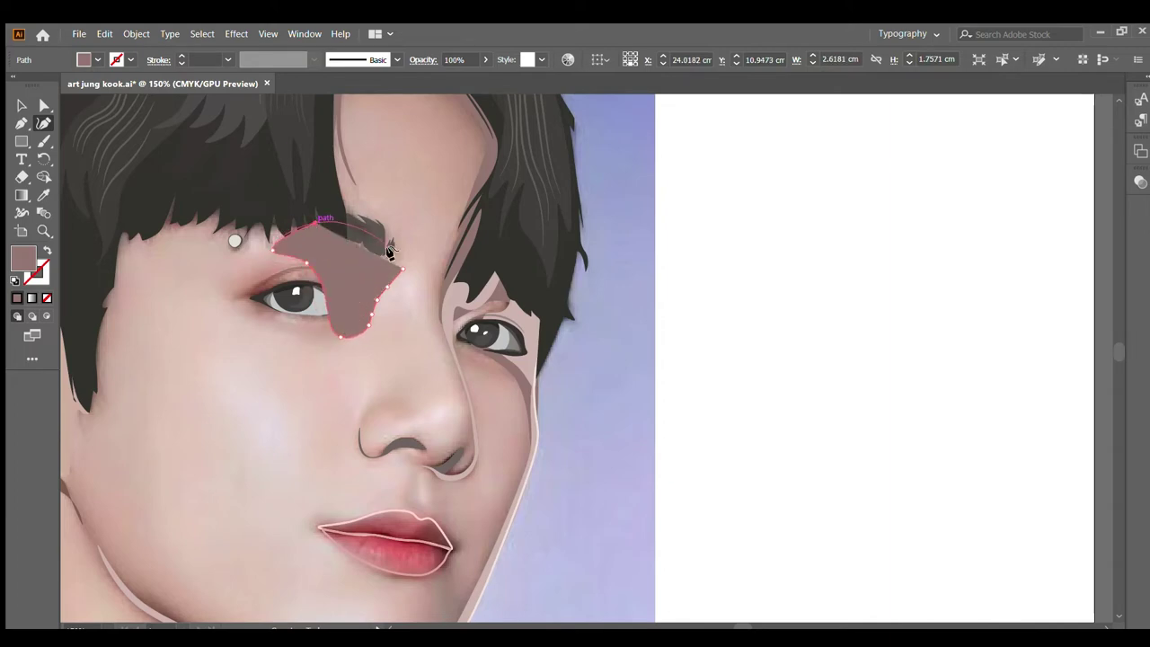
click(390, 268)
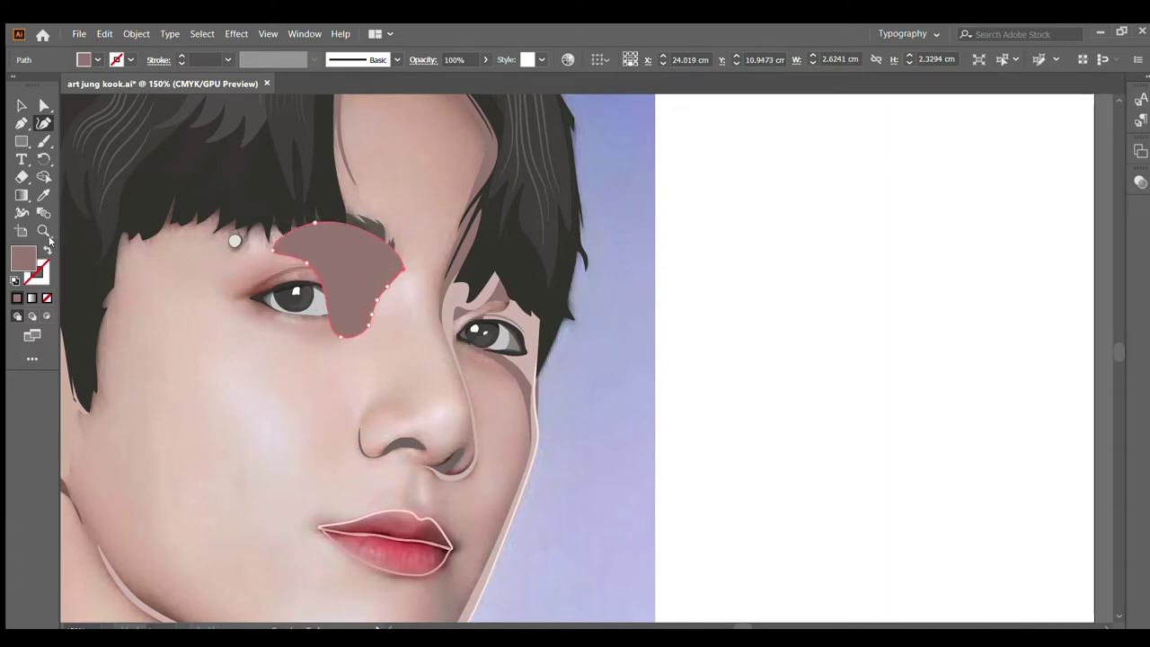
Step: Fill the patch with sampled pale skin pink and send it backward behind the hair and eye
click(48, 250)
click(43, 195)
click(372, 271)
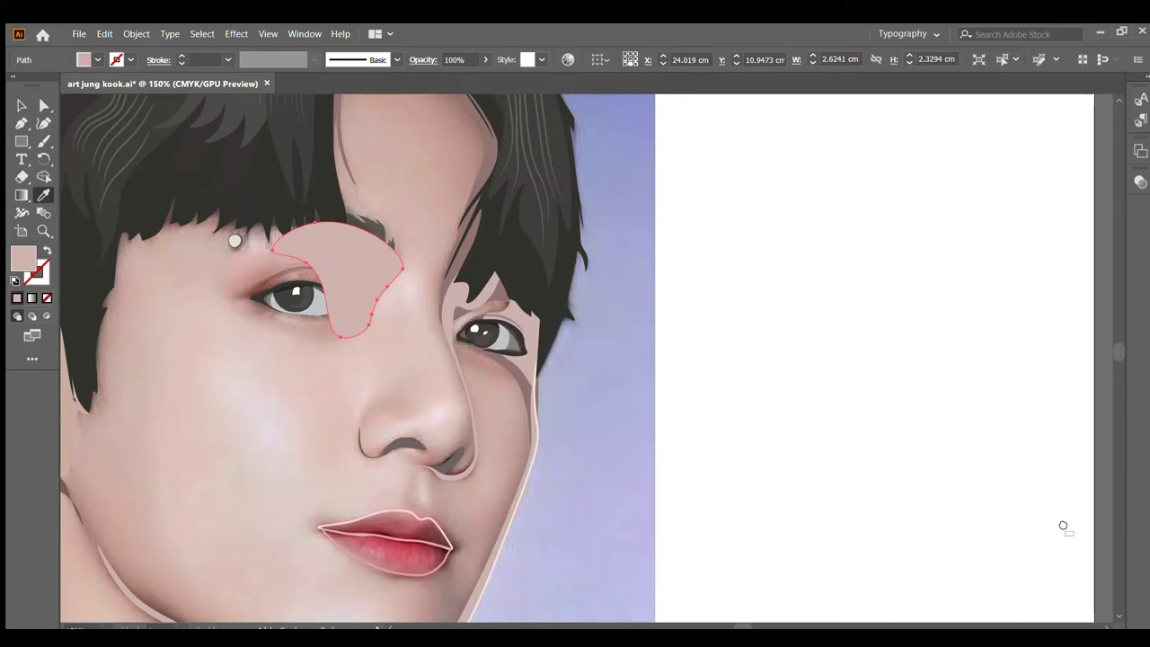
key(ctrl+[)
click(22, 105)
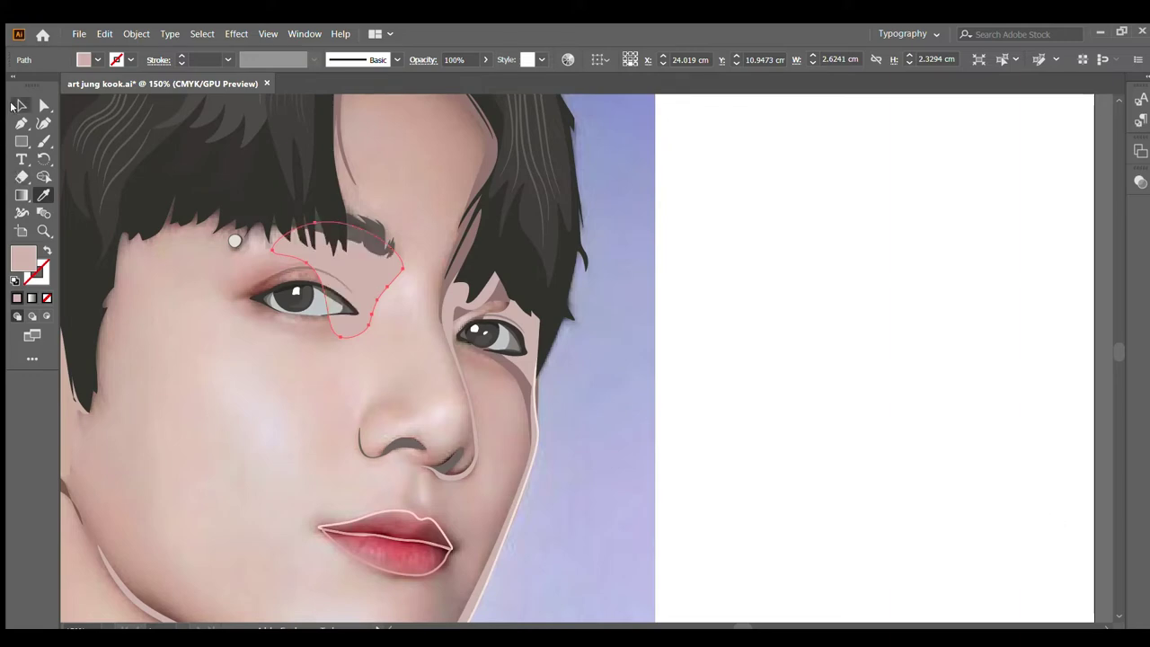
click(732, 332)
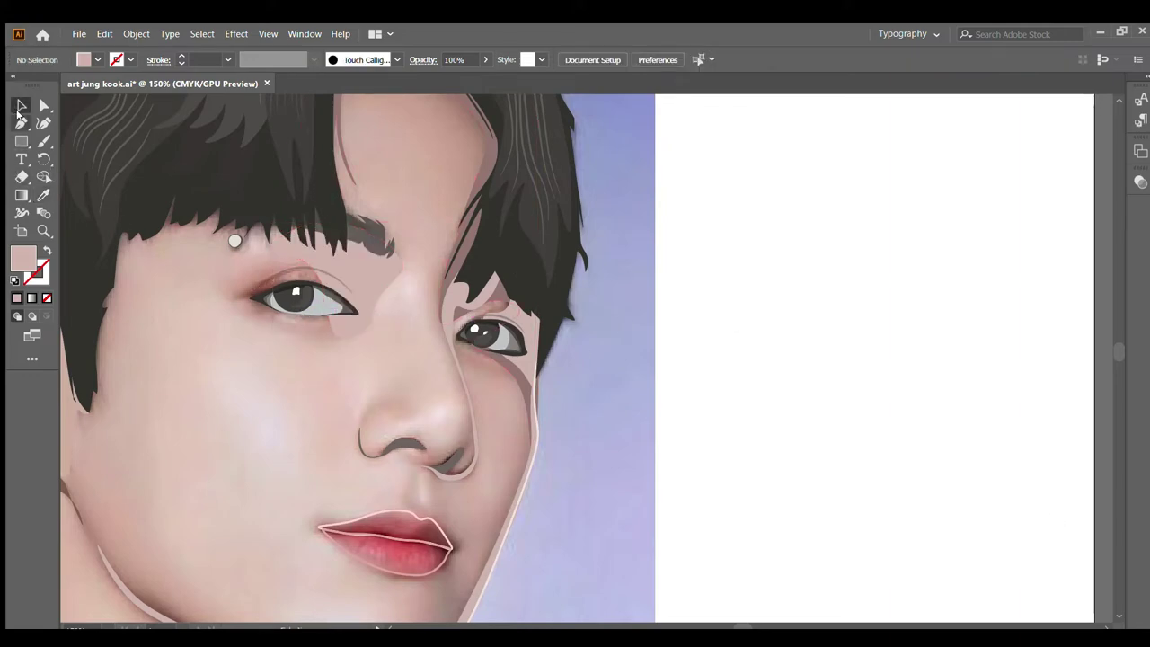
click(43, 123)
Step: Outline a closed oval shape around the left eye
click(361, 297)
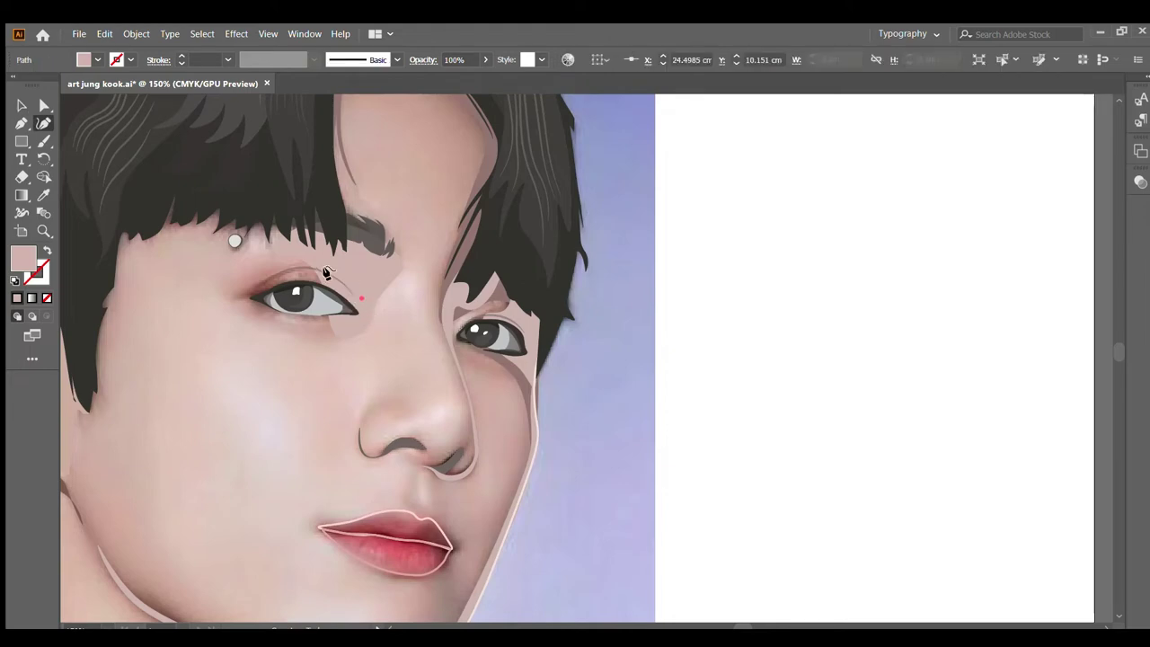
click(279, 269)
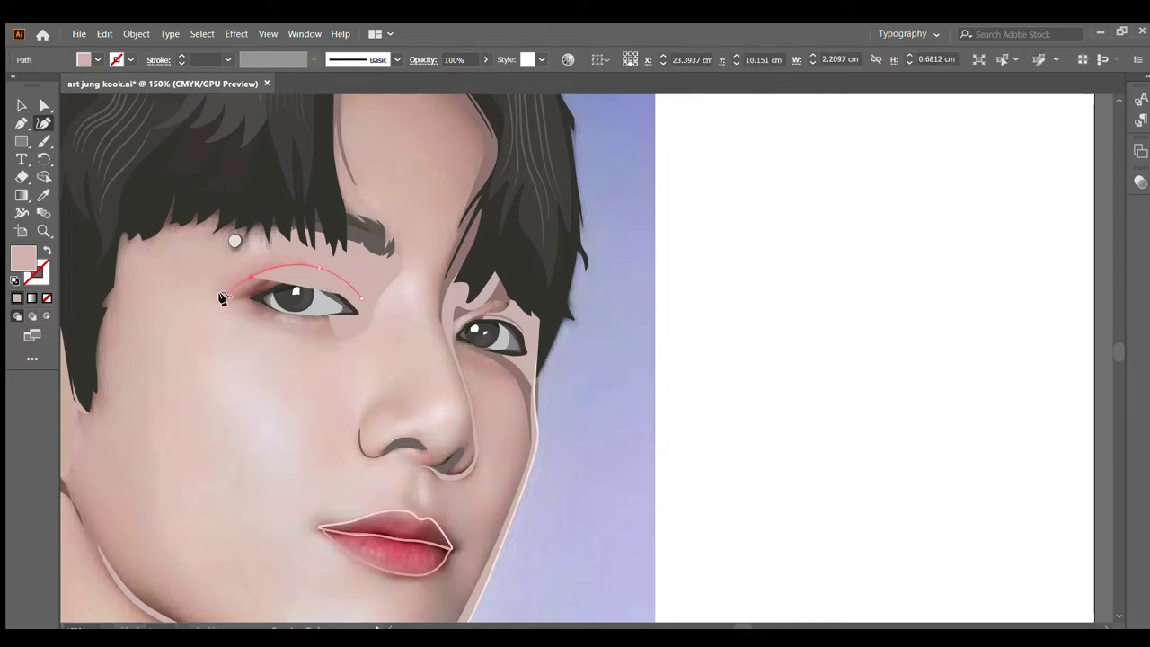
click(223, 297)
click(256, 310)
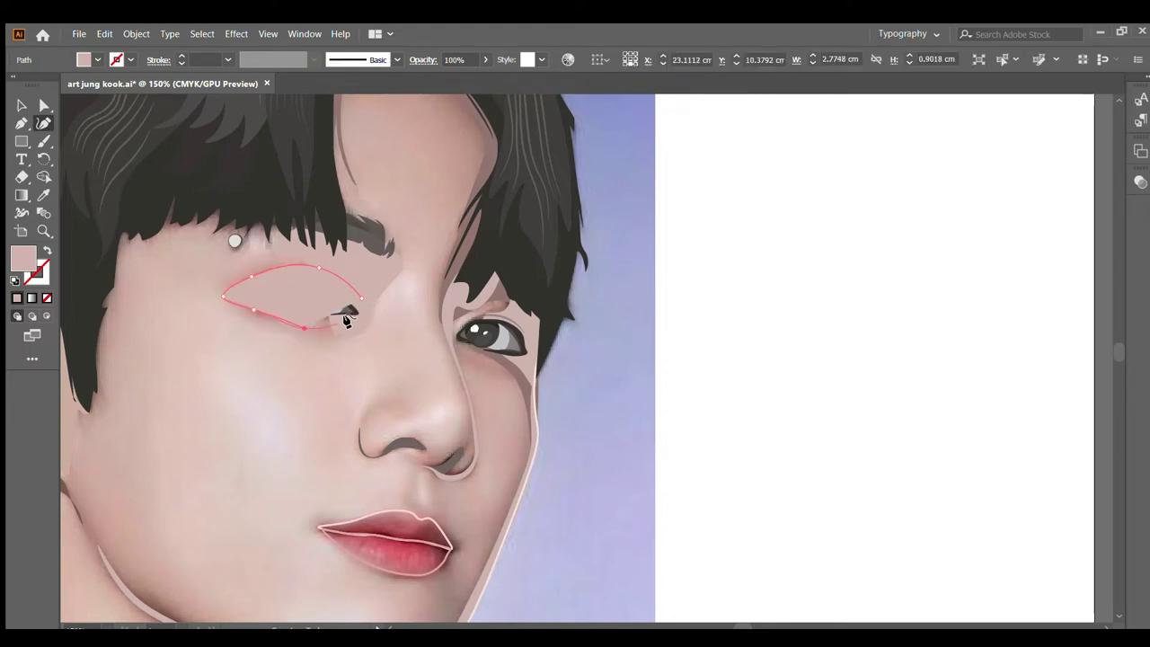
click(361, 298)
Step: Fill the oval with a sampled rosy-brown skin tone and send it behind the eye
click(46, 251)
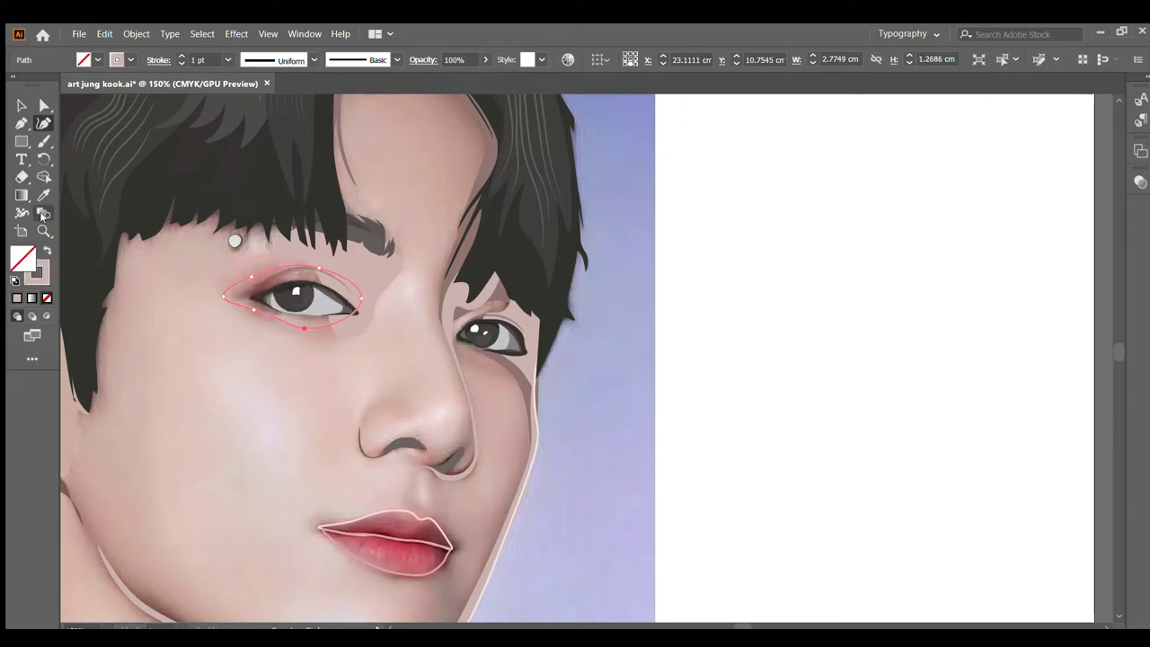
click(43, 195)
click(246, 289)
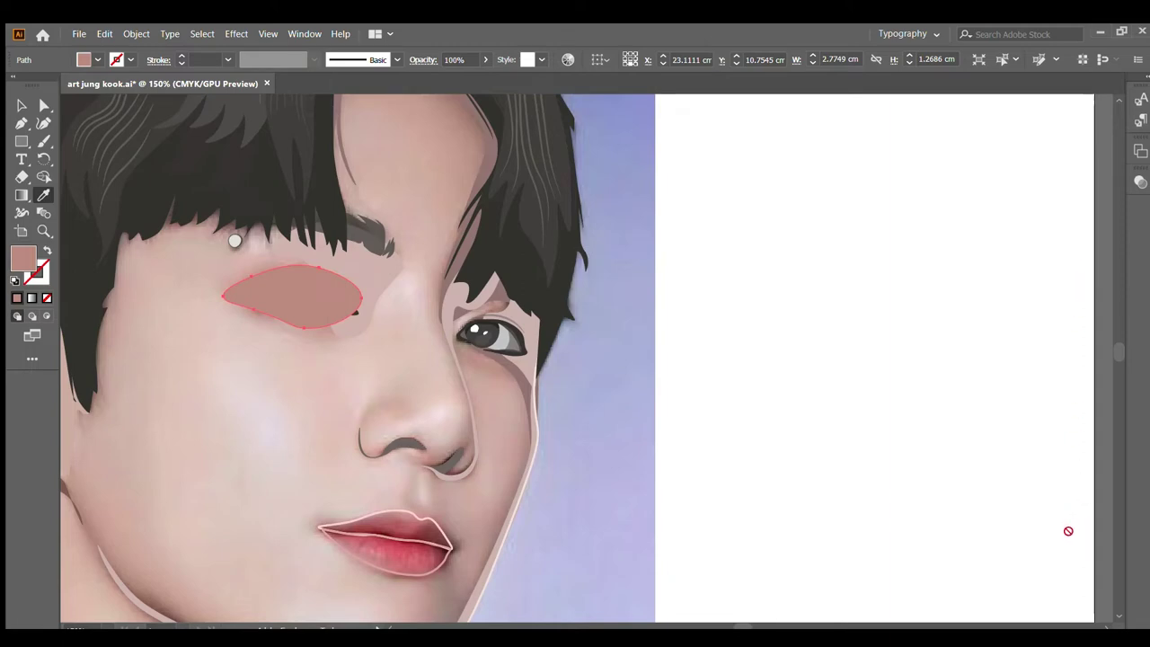
key(ctrl+bracketleft)
key(v)
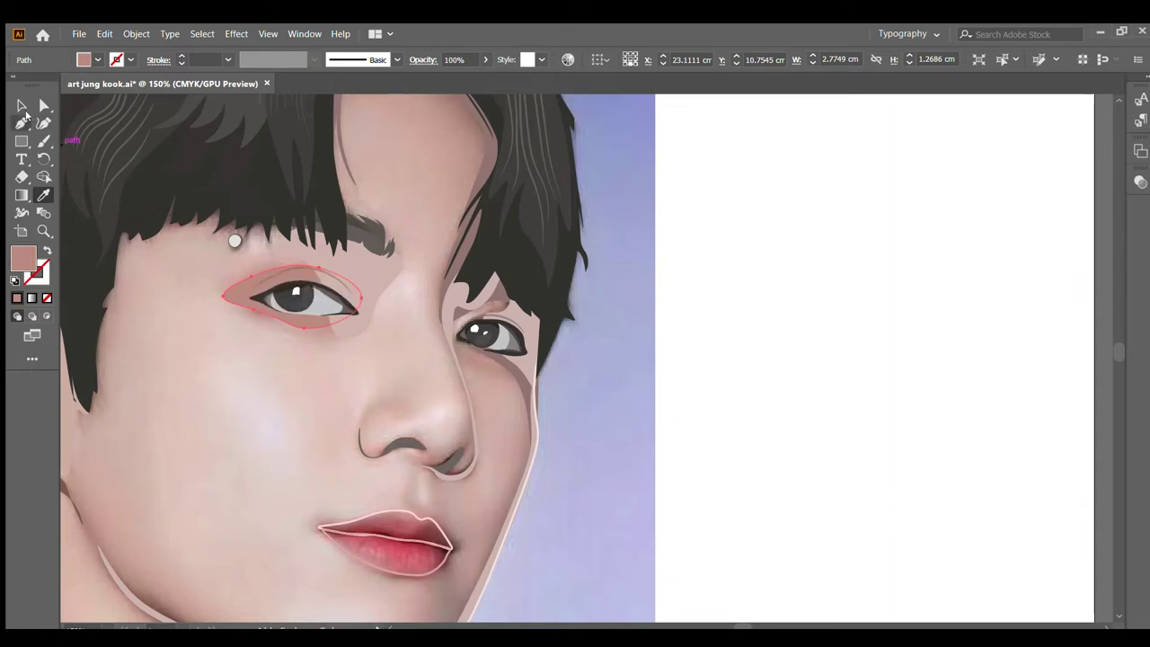
click(661, 341)
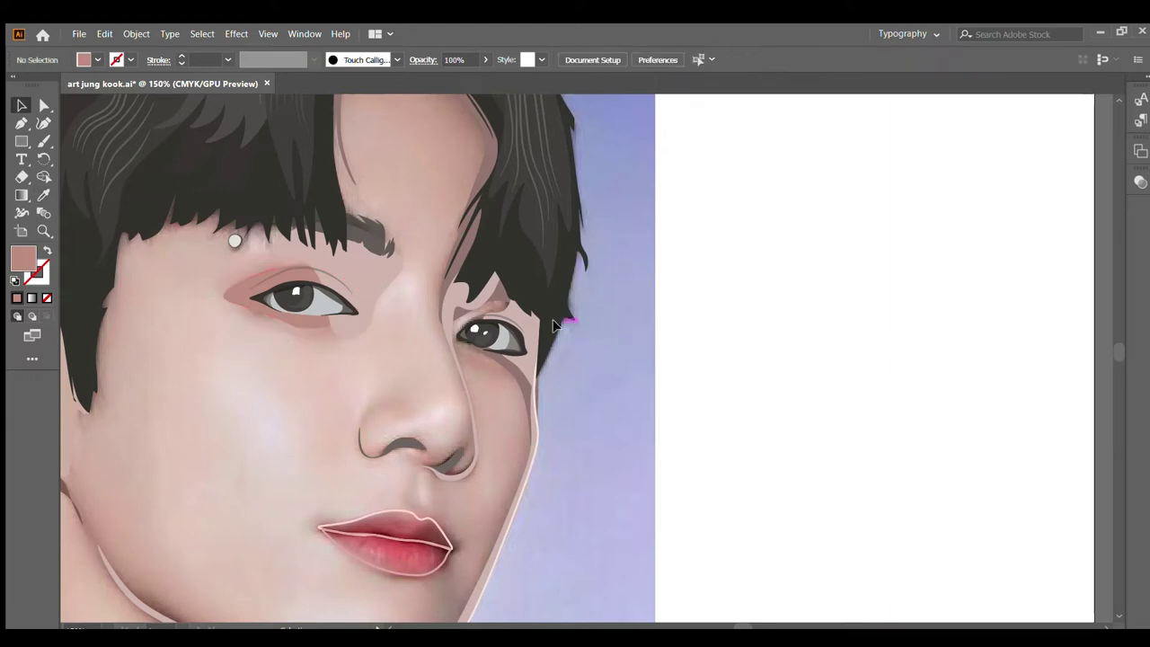
Step: Trace a Pen path down the cheek edge to the lip corner
scroll(503, 378, down, 2)
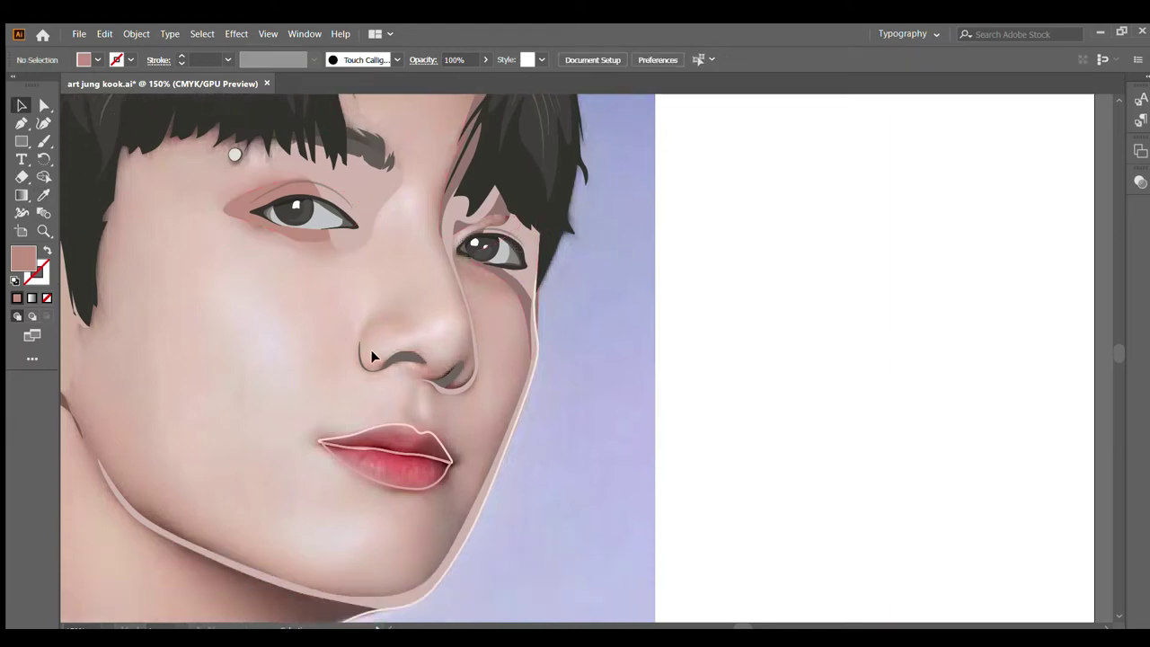
scroll(371, 357, down, 1)
click(43, 124)
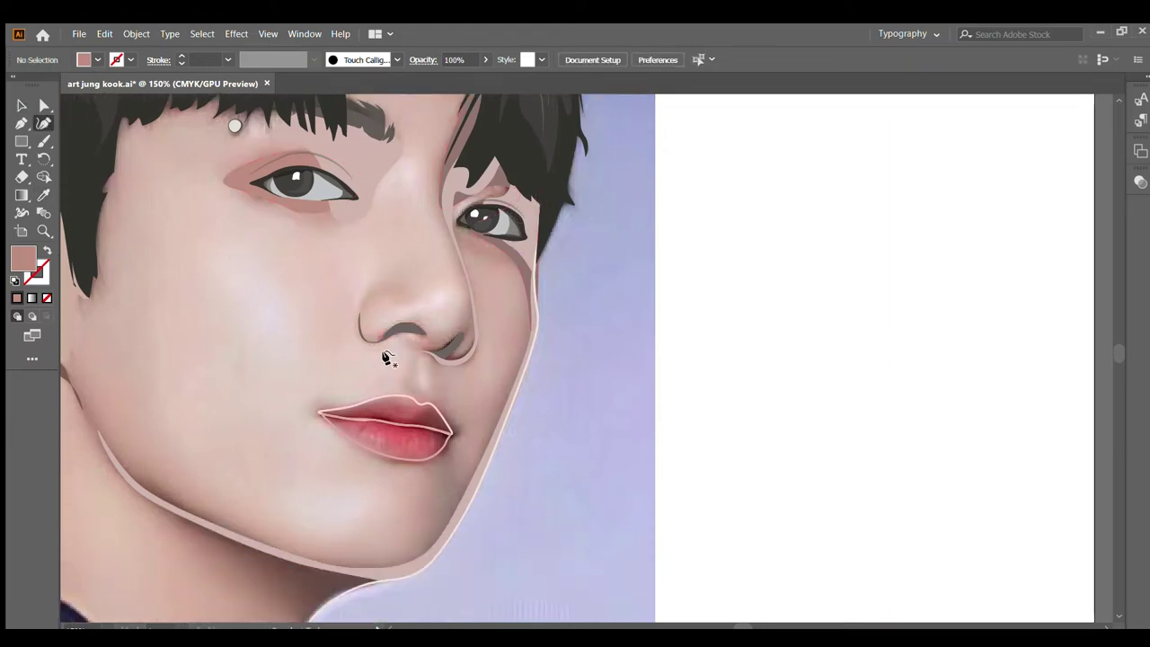
scroll(464, 350, down, 1)
scroll(489, 360, down, 1)
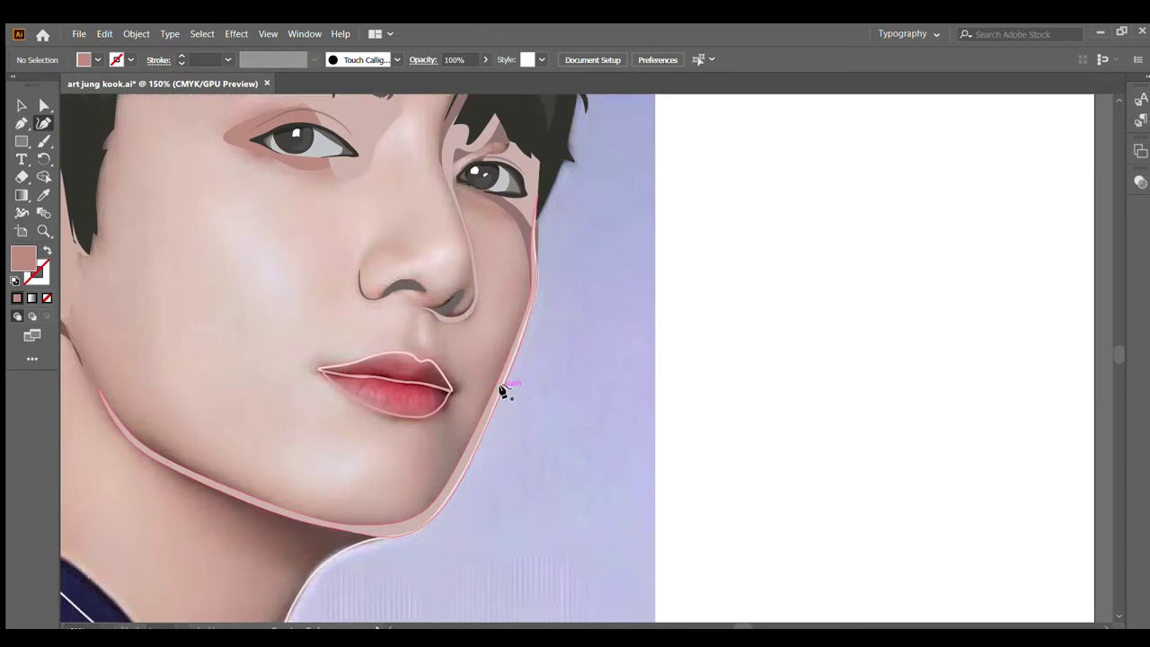
scroll(503, 391, down, 1)
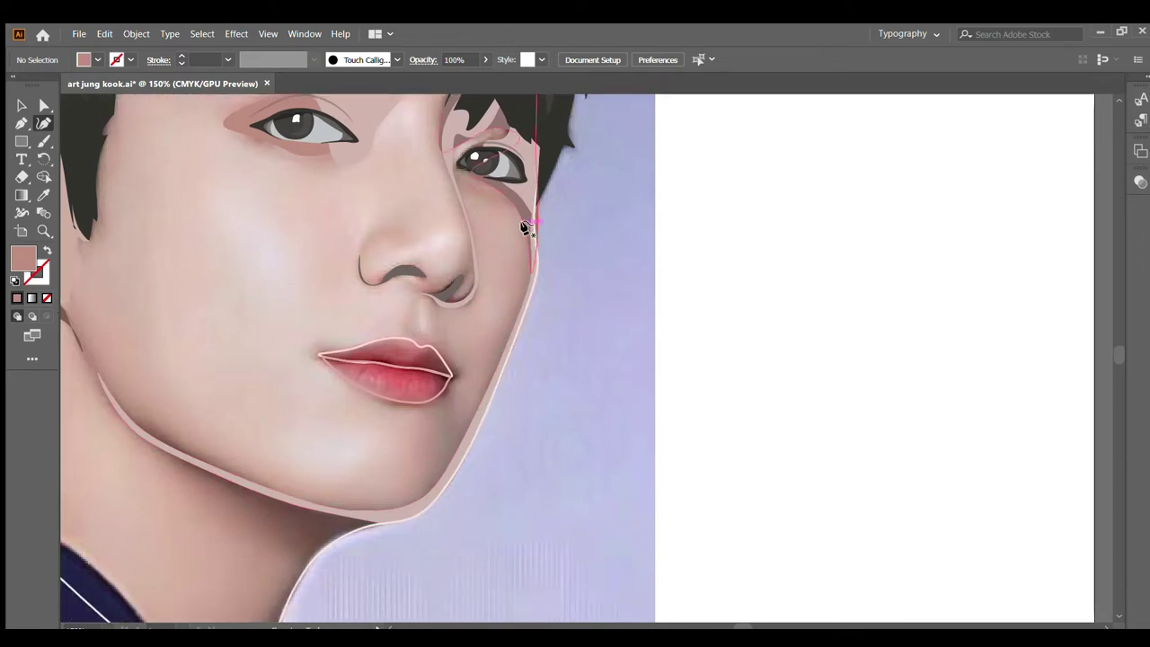
drag(524, 225, 467, 409)
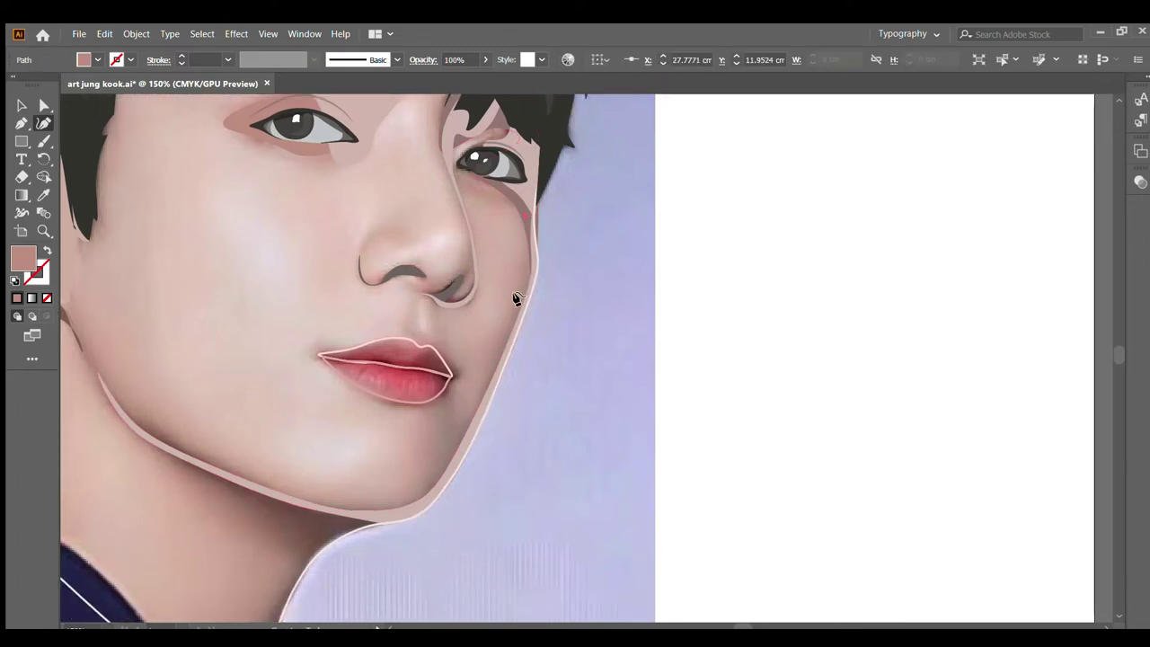
click(470, 401)
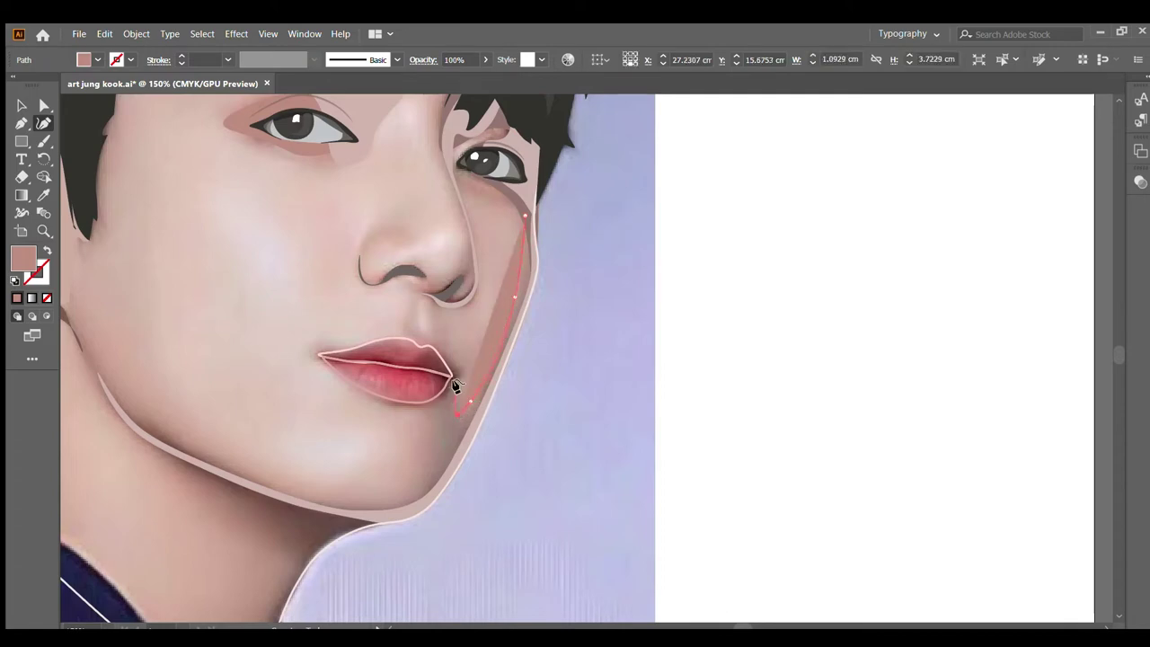
click(451, 379)
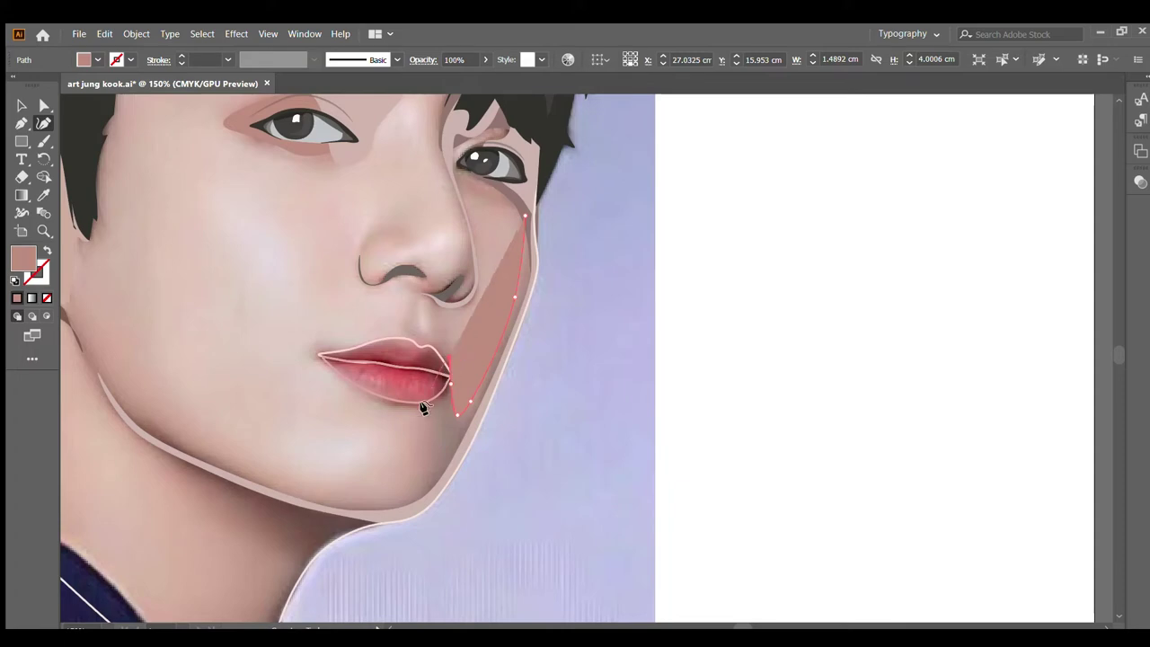
click(448, 365)
Step: Curve the path down along the jawline and close the chin shading shape
click(426, 458)
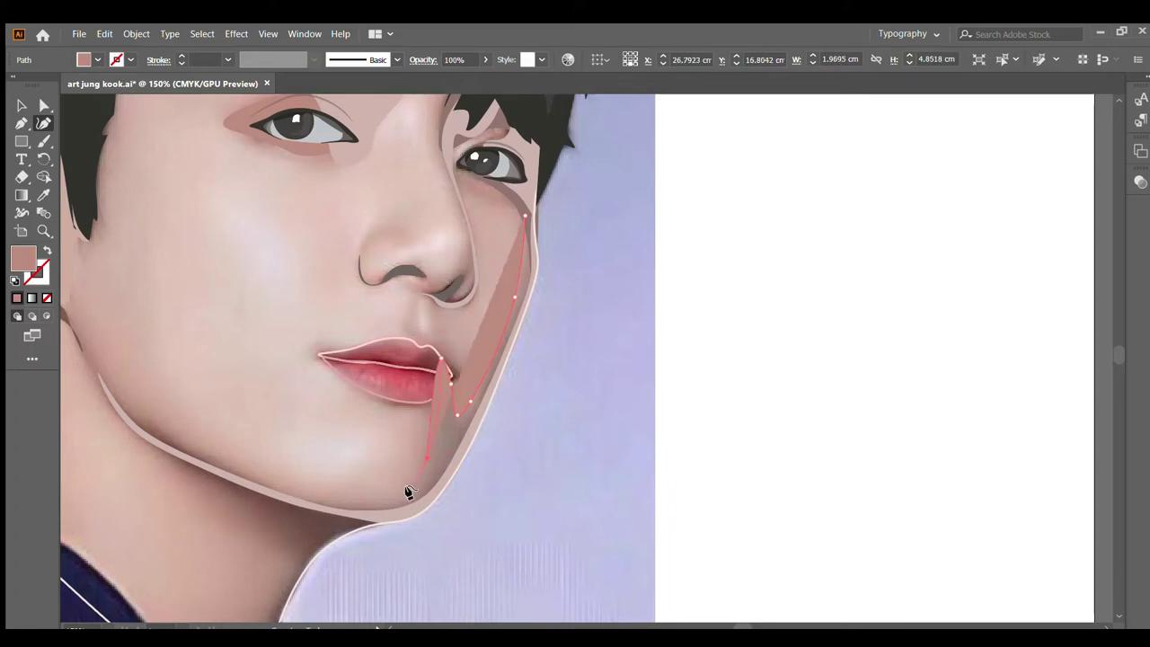
drag(407, 492, 374, 507)
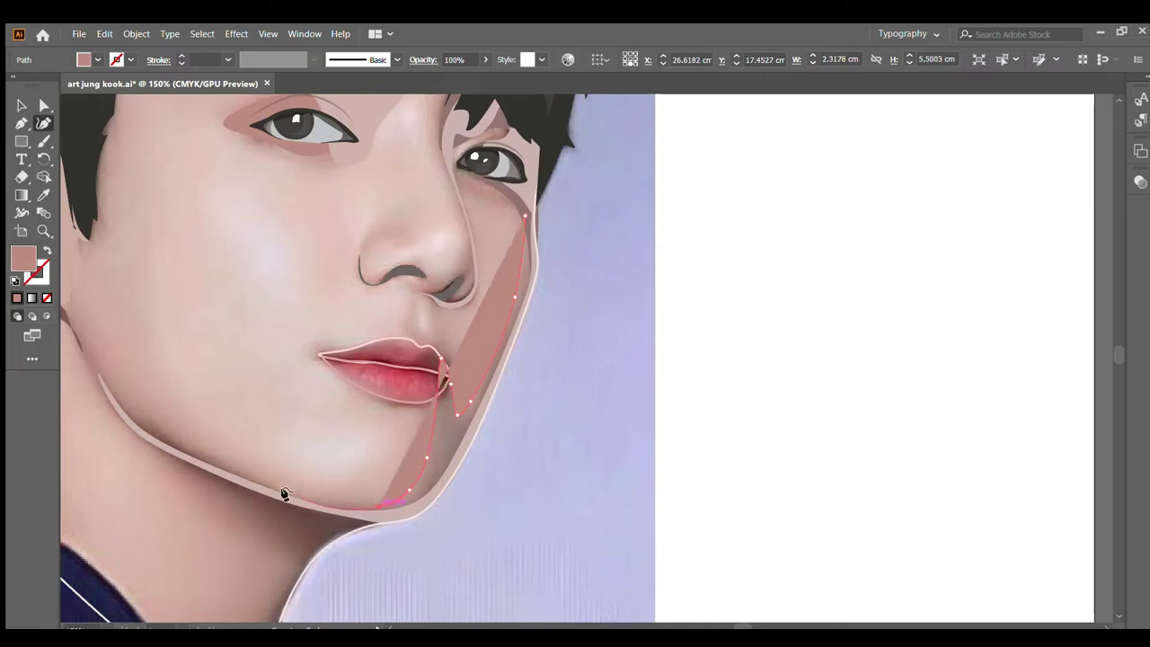
drag(378, 507, 347, 516)
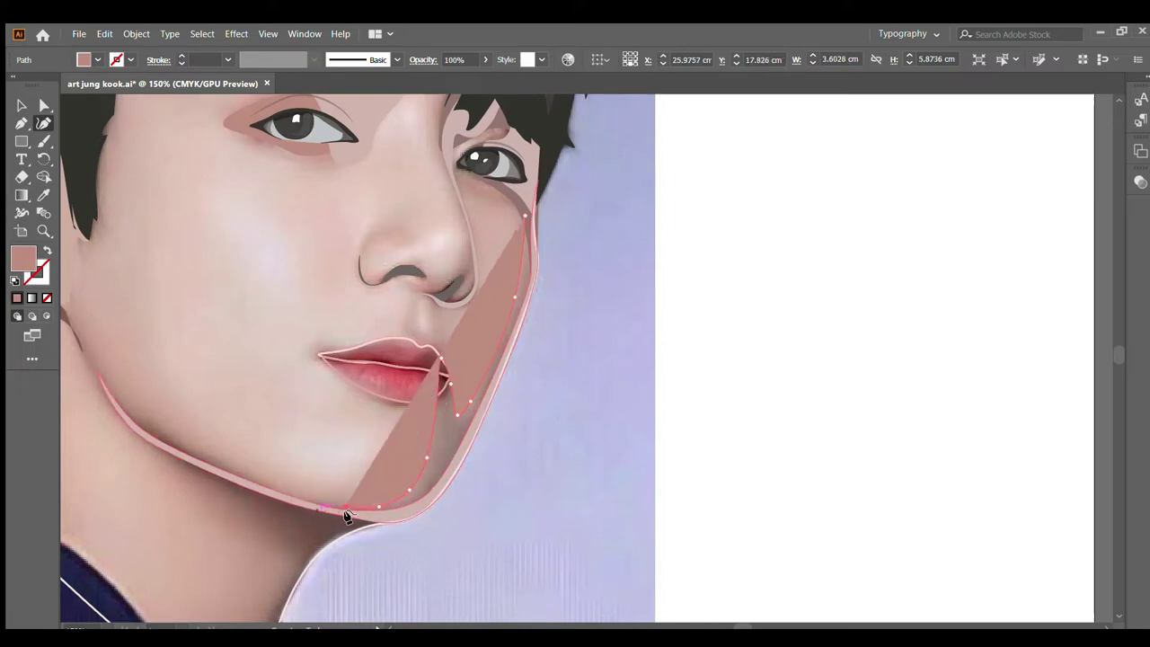
click(348, 515)
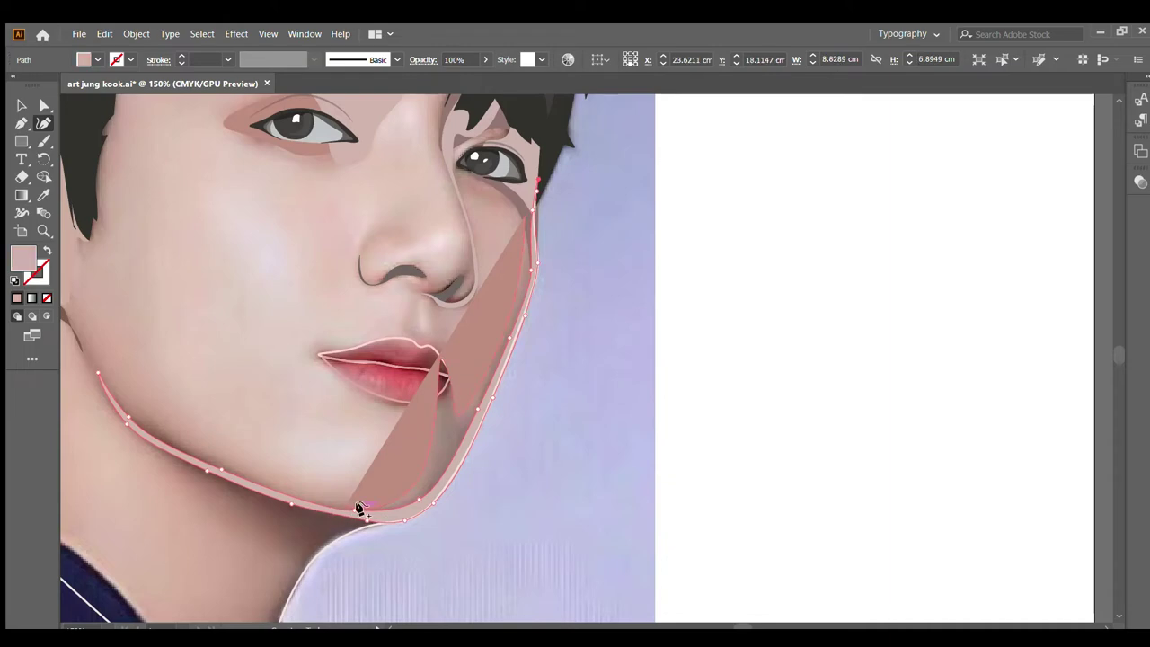
ctrl+click(354, 501)
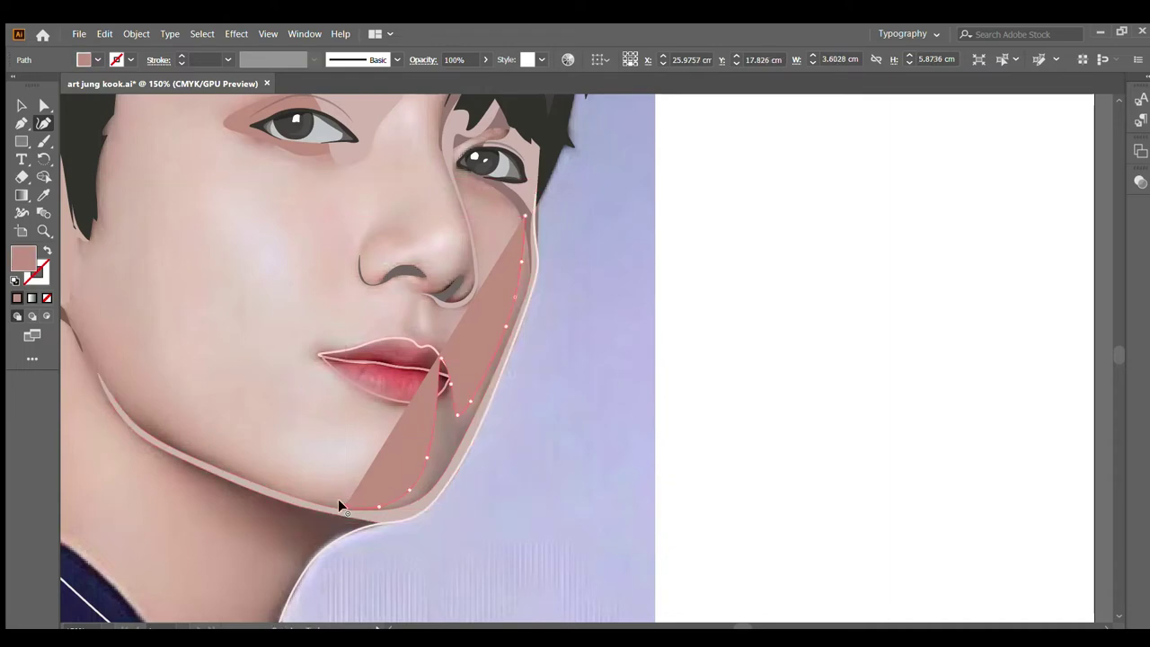
mouse_move(386, 519)
mouse_down()
mouse_move(452, 471)
mouse_move(509, 355)
mouse_up()
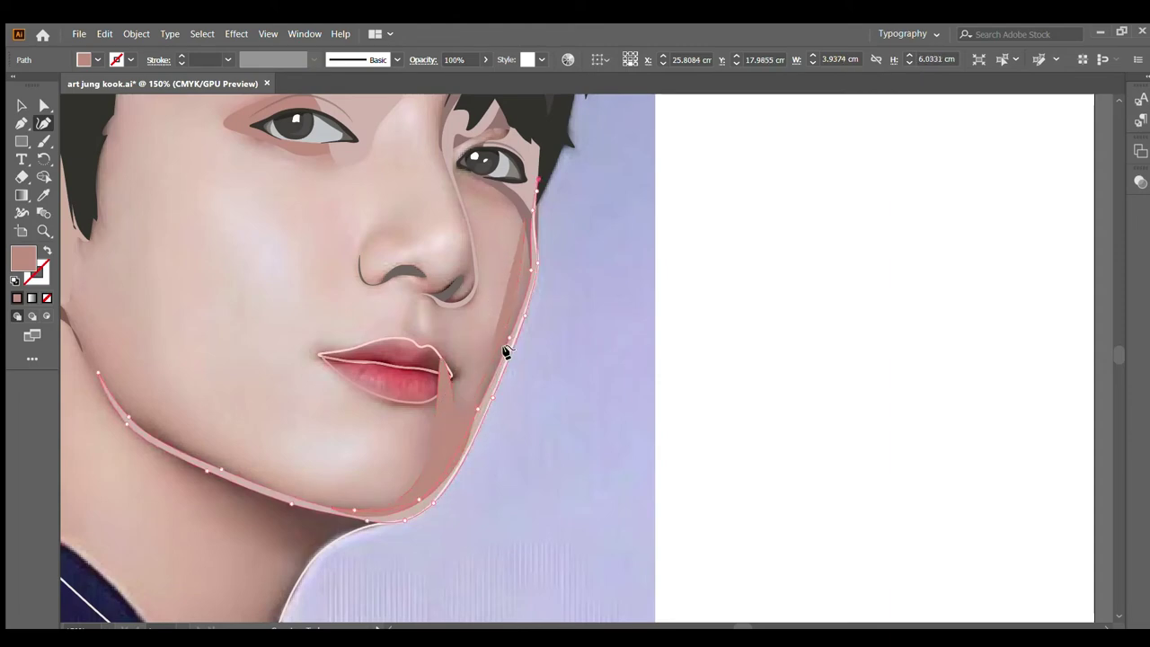
click(531, 298)
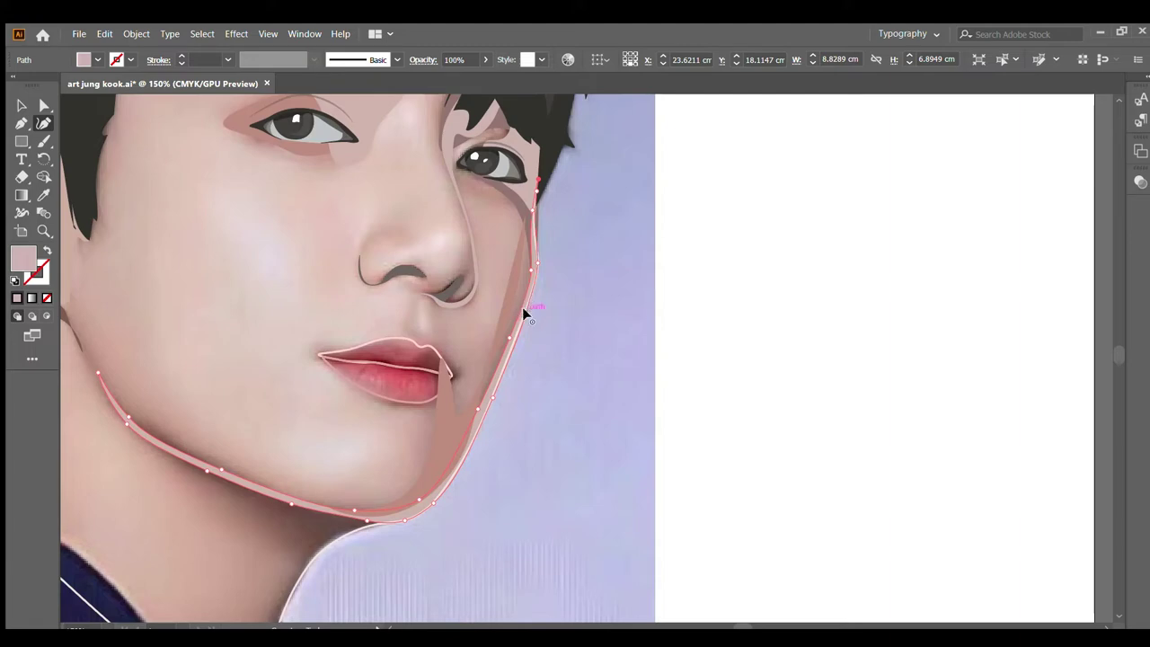
click(525, 314)
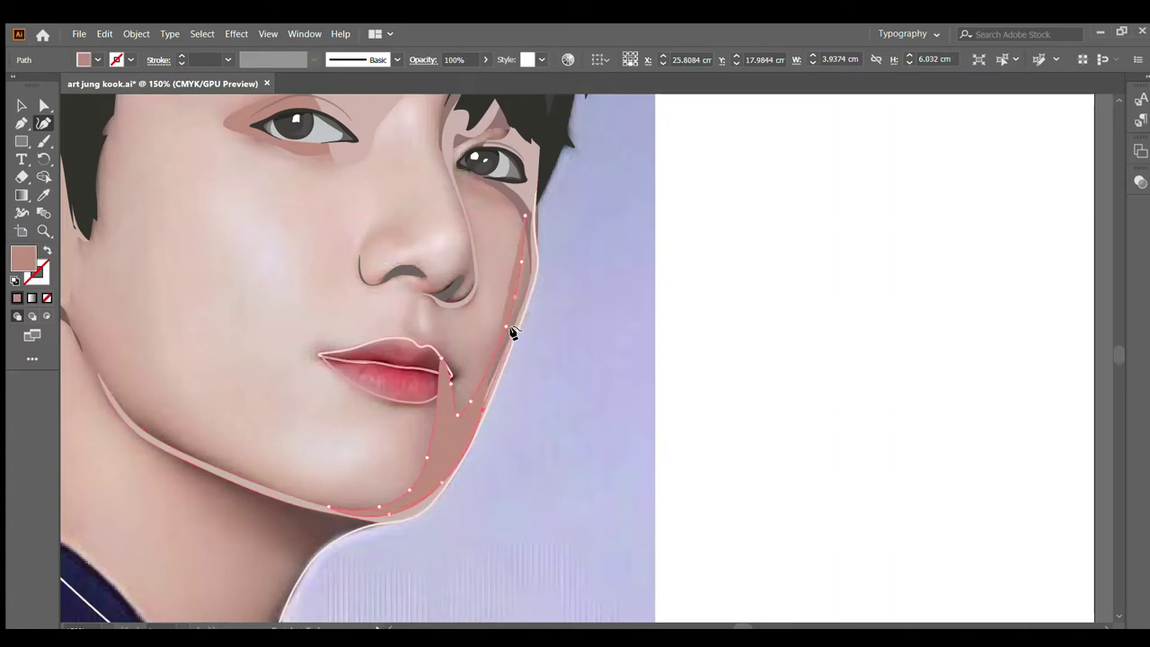
Step: Extend the jaw shape toward the cheek and fill it with a sampled darker skin tone
scroll(513, 329, up, 2)
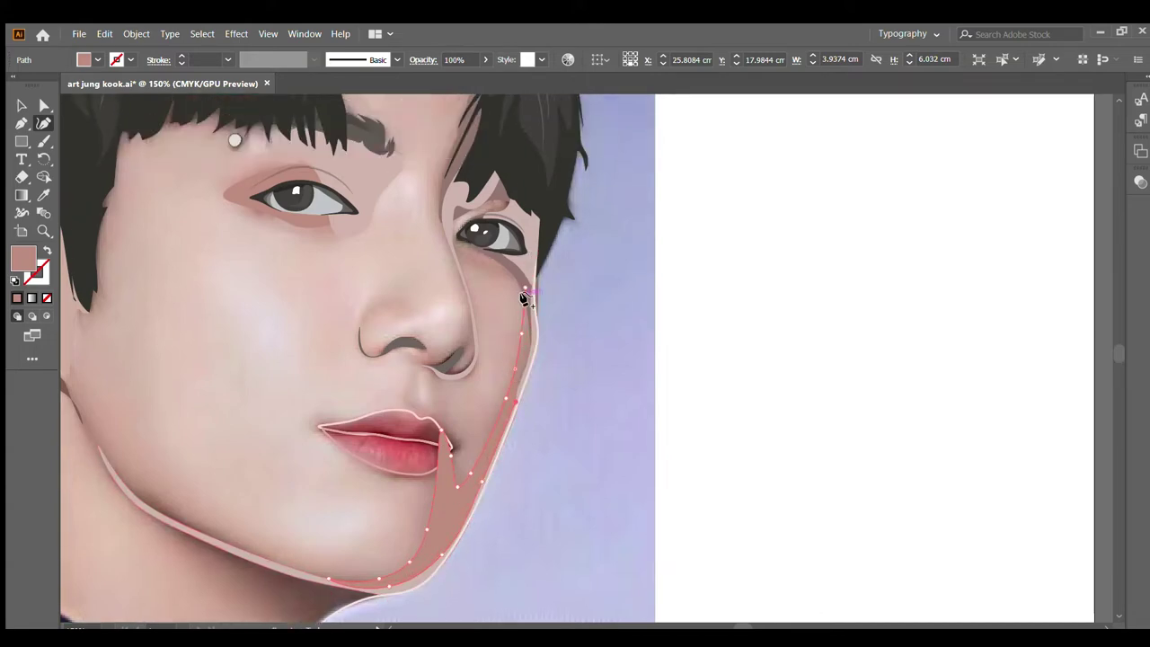
click(534, 334)
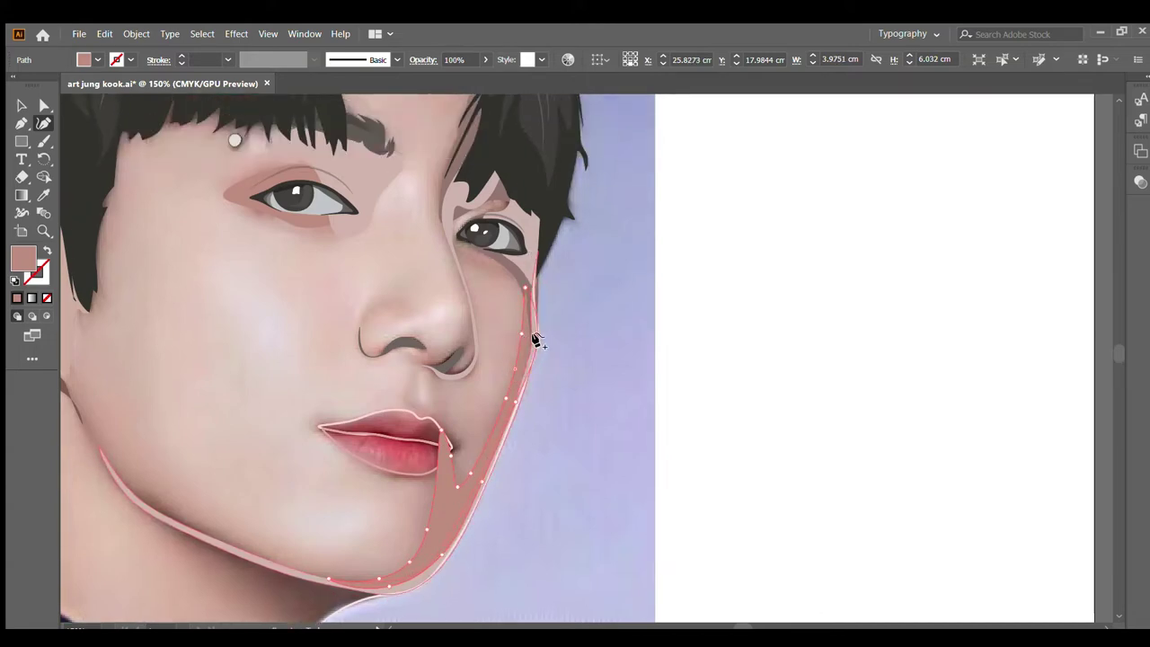
click(49, 252)
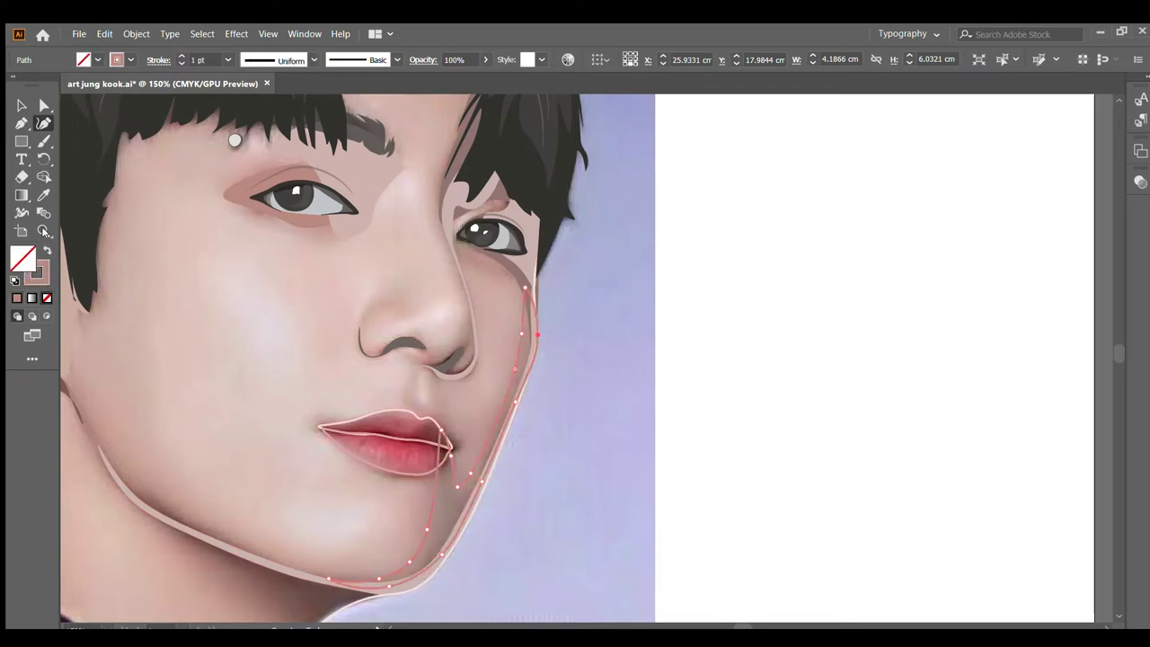
click(43, 195)
click(444, 496)
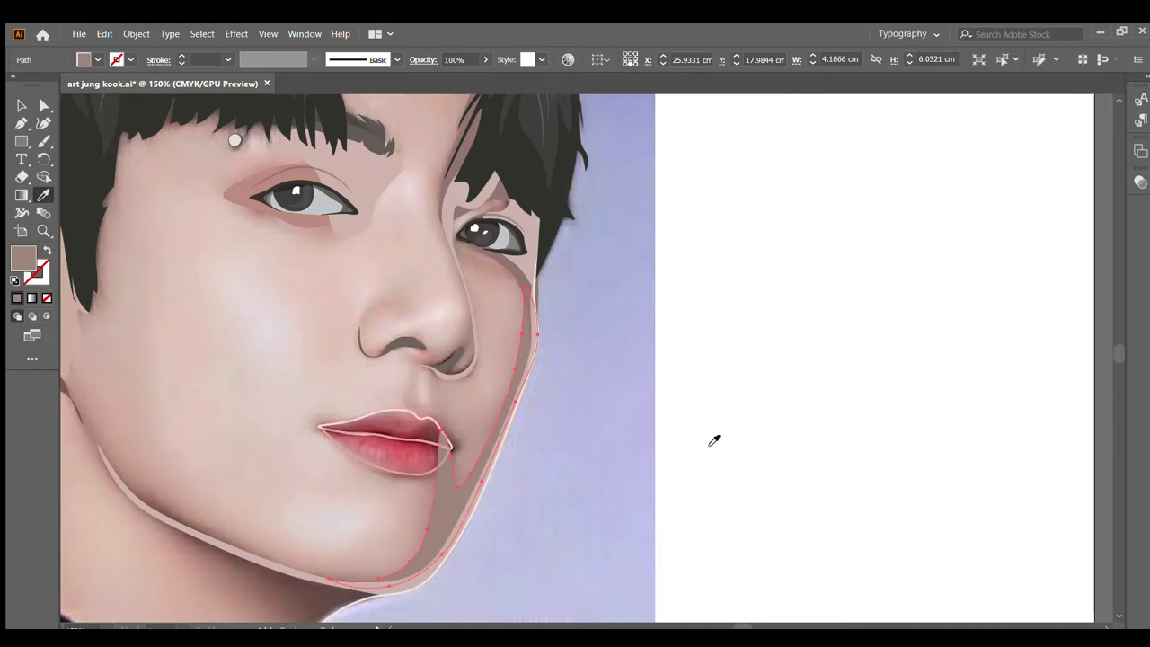
Step: Deselect the finished jaw shadow shape and scroll to the nose area
key(v)
click(670, 292)
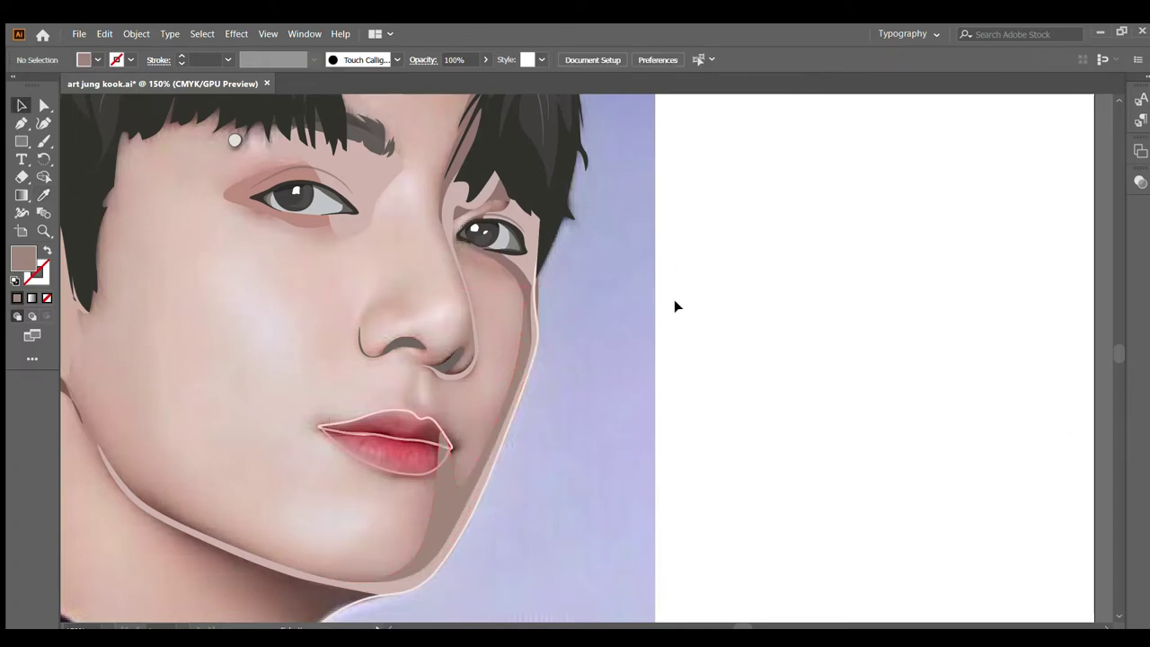
scroll(437, 465, down, 2)
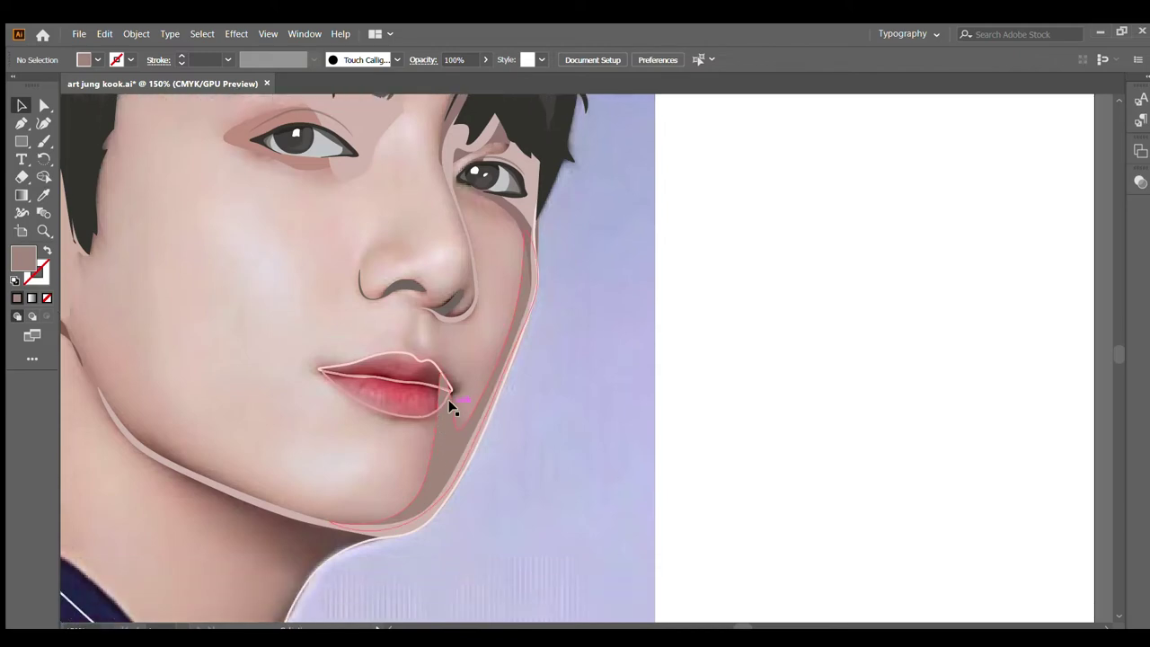
scroll(437, 395, down, 2)
scroll(386, 324, up, 2)
scroll(332, 308, up, 1)
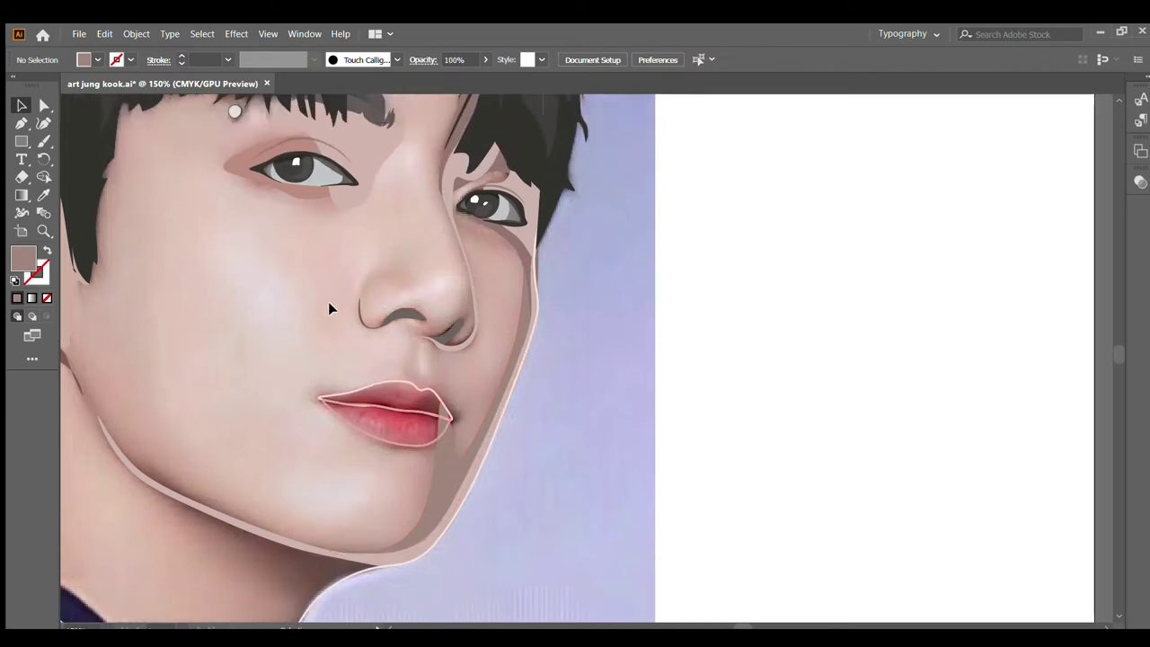
Step: Draw a small closed curved patch on the upper nose just above the nostril
click(43, 123)
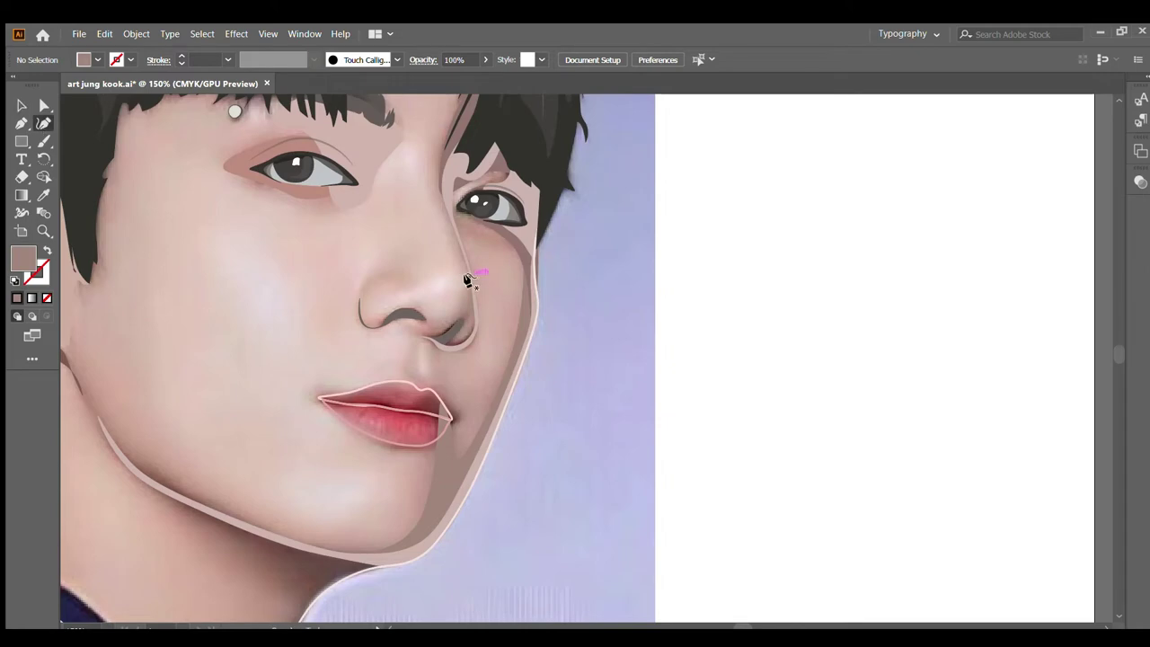
click(417, 284)
click(385, 281)
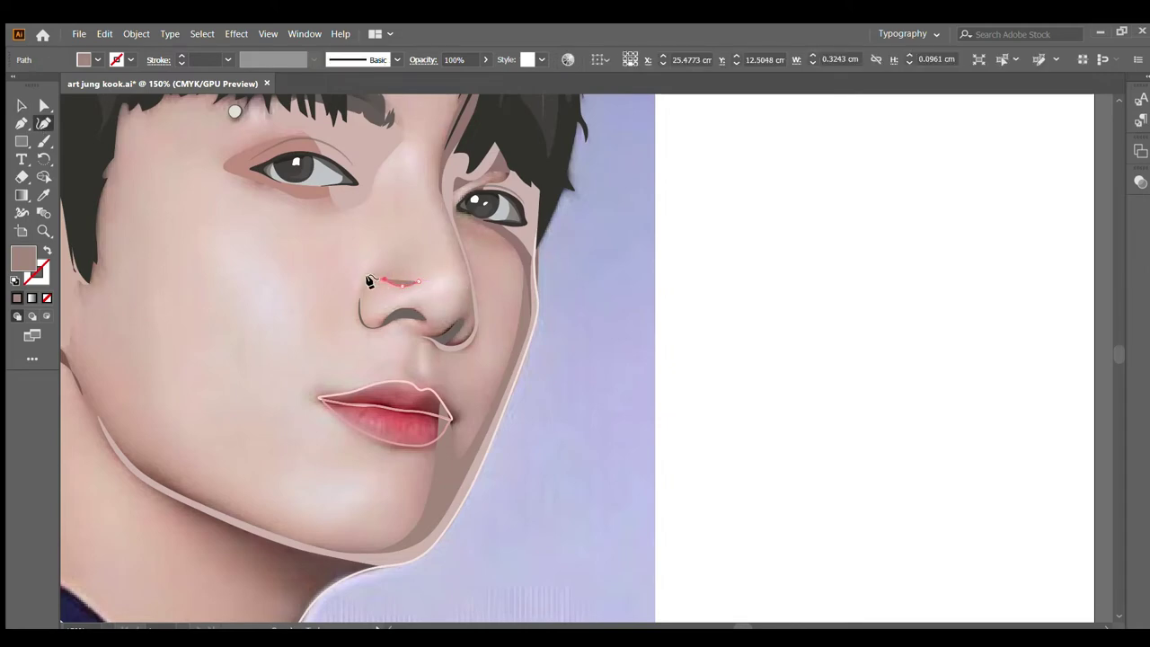
click(361, 287)
click(368, 267)
click(395, 261)
click(395, 250)
click(412, 278)
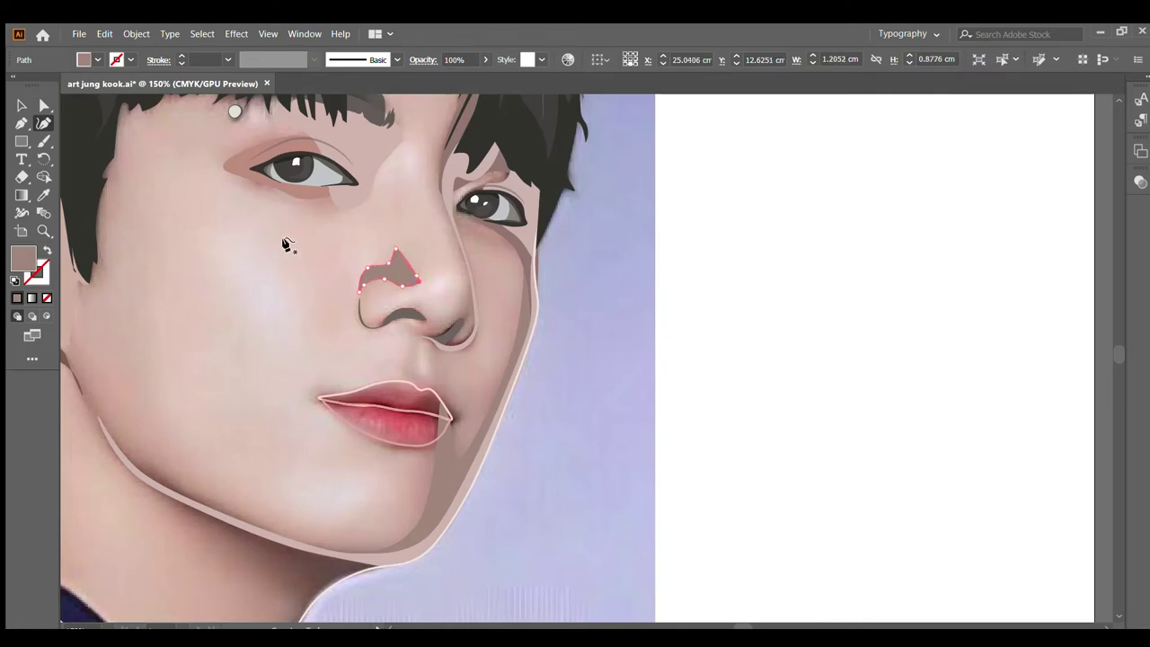
click(415, 260)
Step: Fill the nose patch with a sampled light skin tone instead of an outline, then deselect it
click(47, 251)
click(44, 195)
click(409, 260)
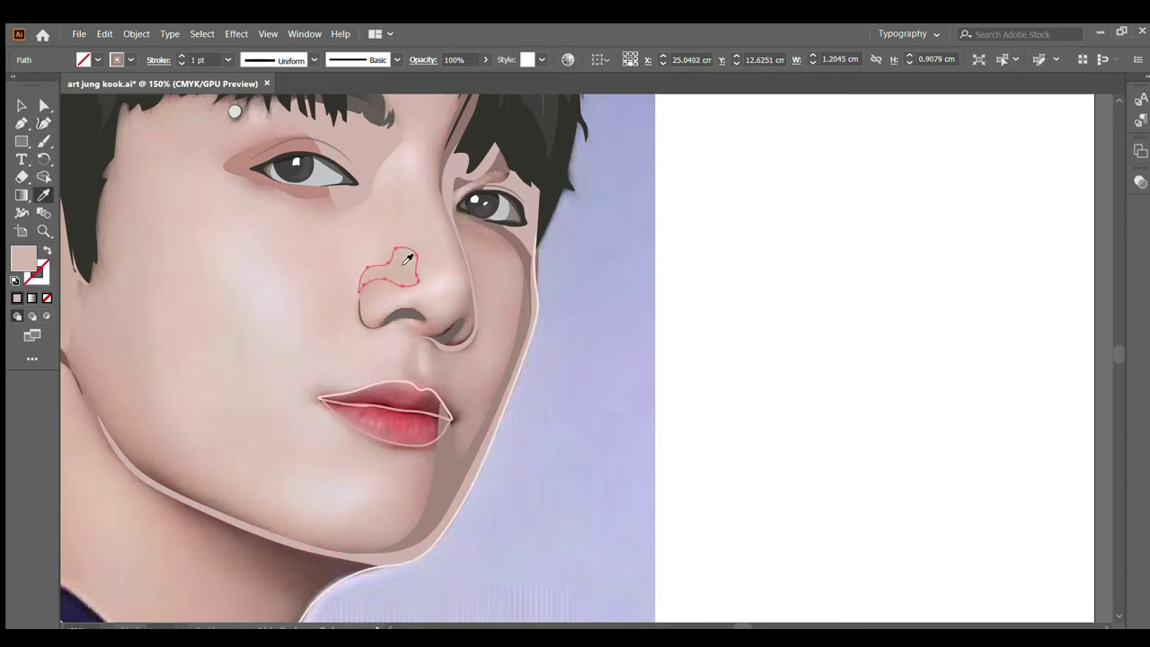
click(22, 105)
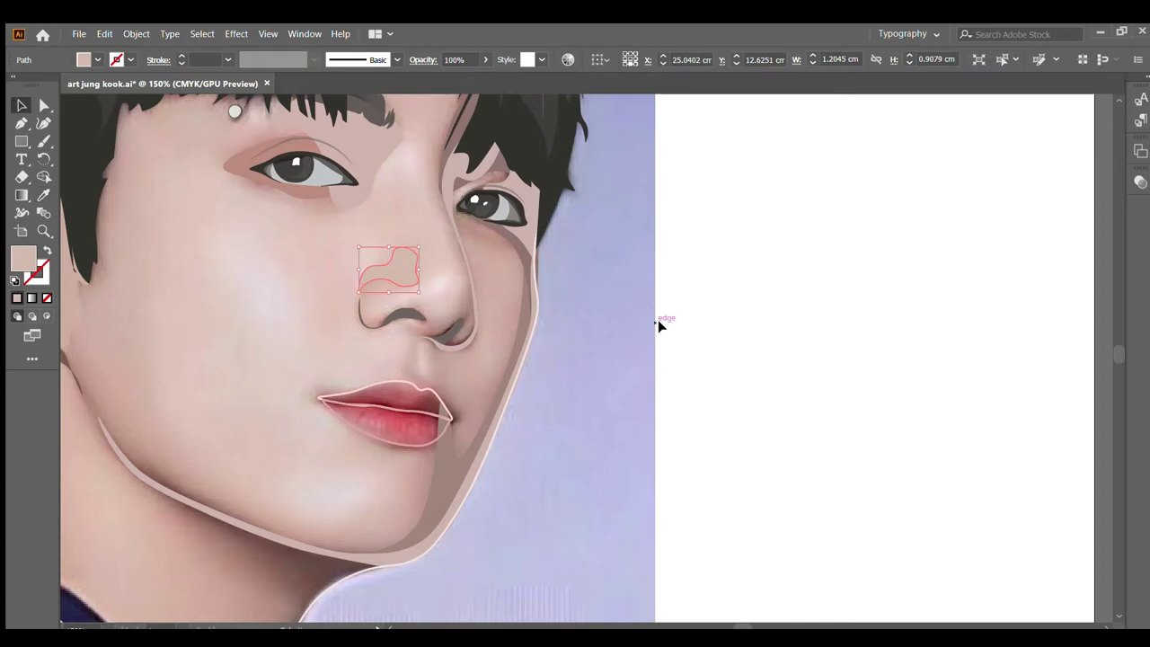
click(746, 331)
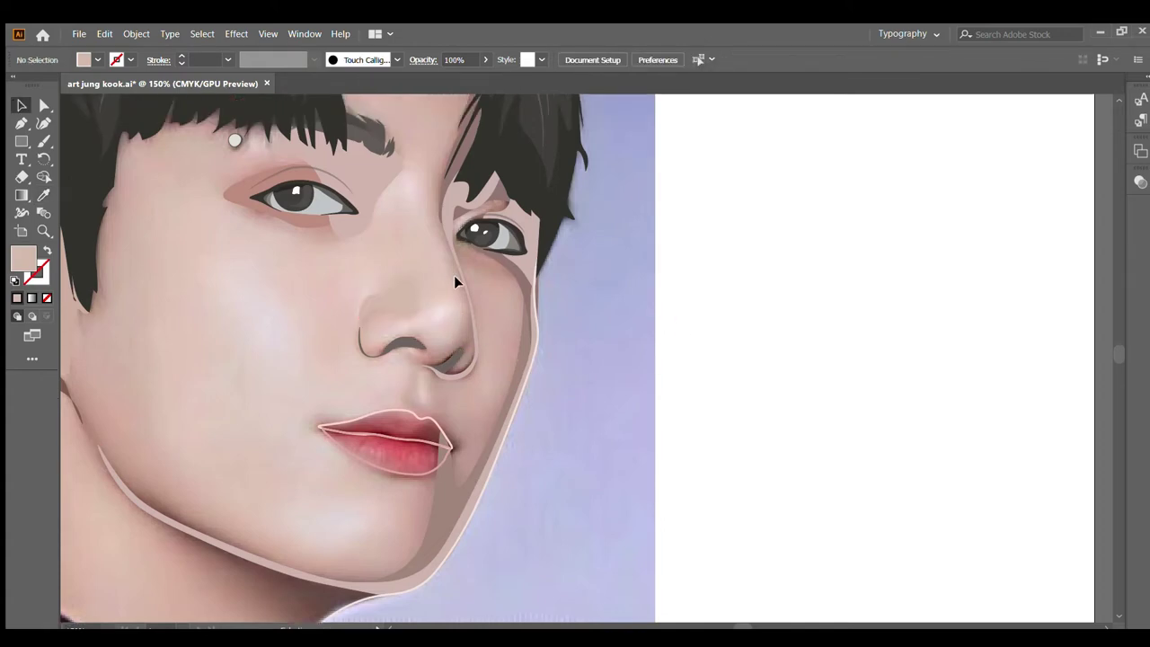
scroll(454, 279, up, 3)
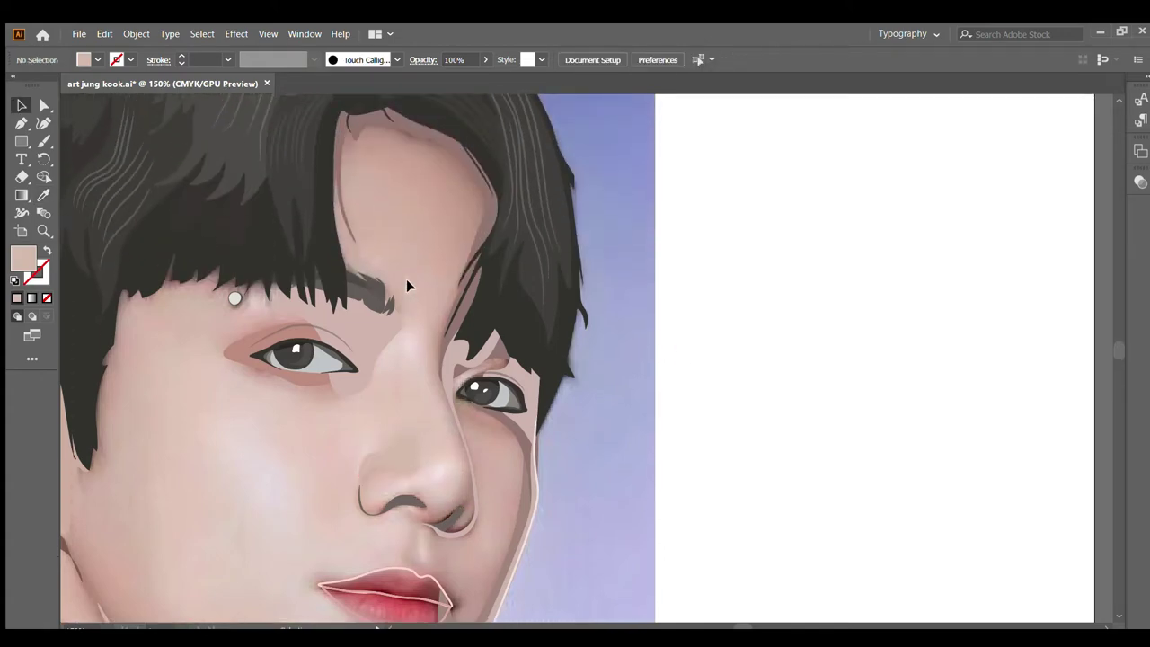
scroll(331, 286, down, 1)
scroll(331, 285, down, 2)
scroll(240, 286, down, 1)
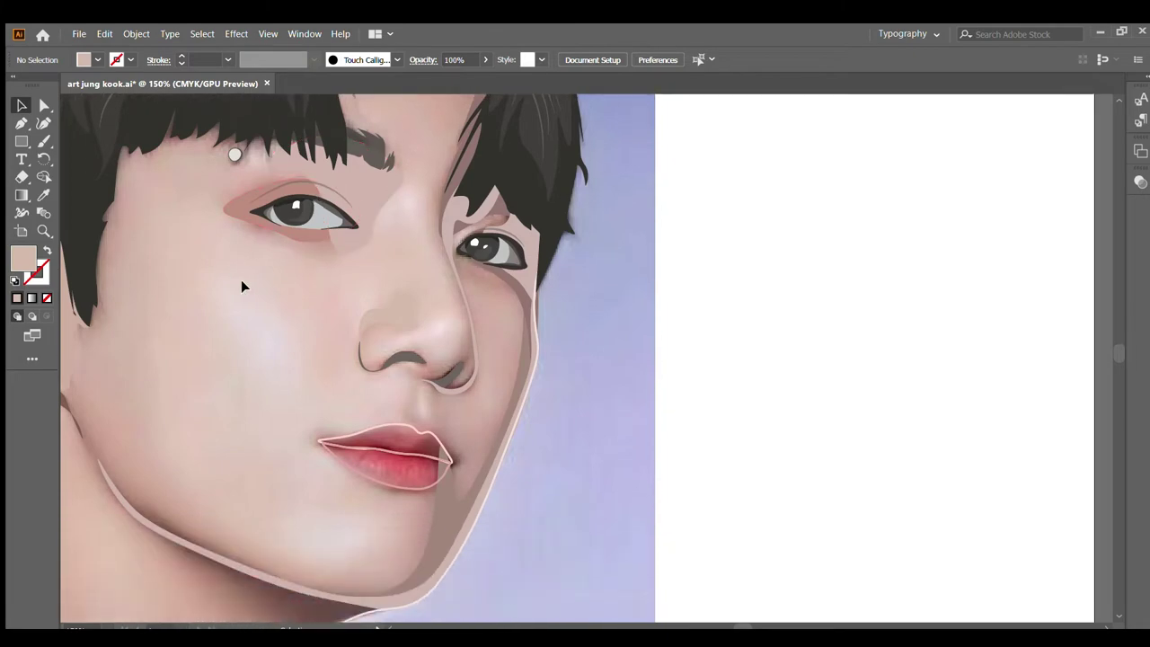
click(22, 105)
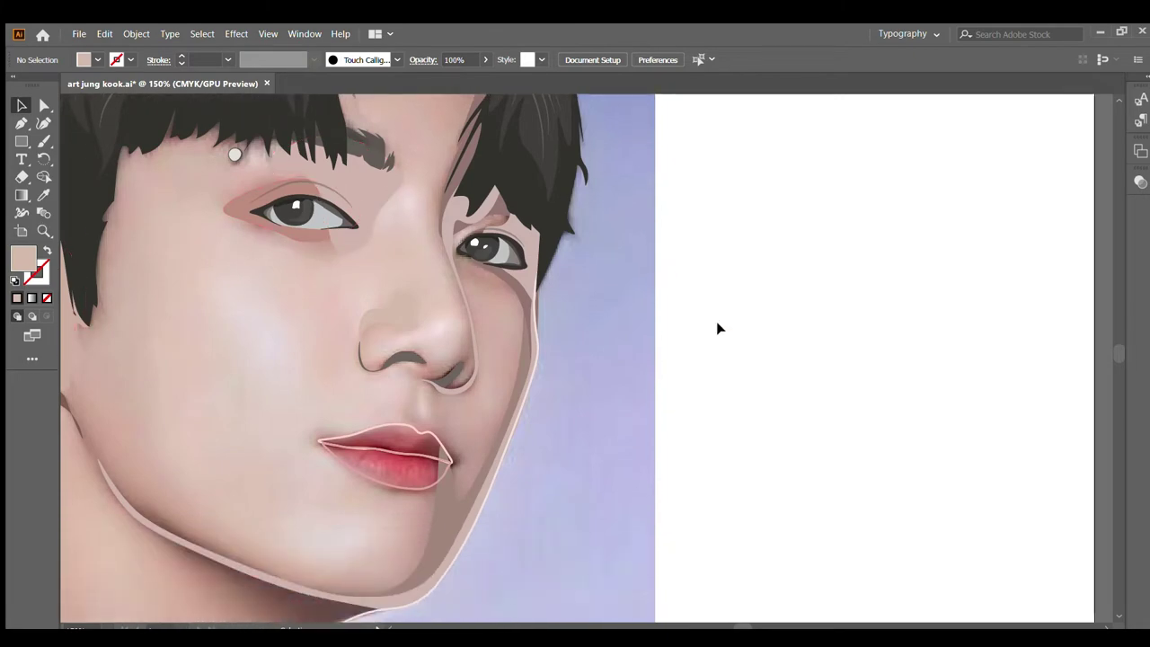
scroll(647, 306, down, 2)
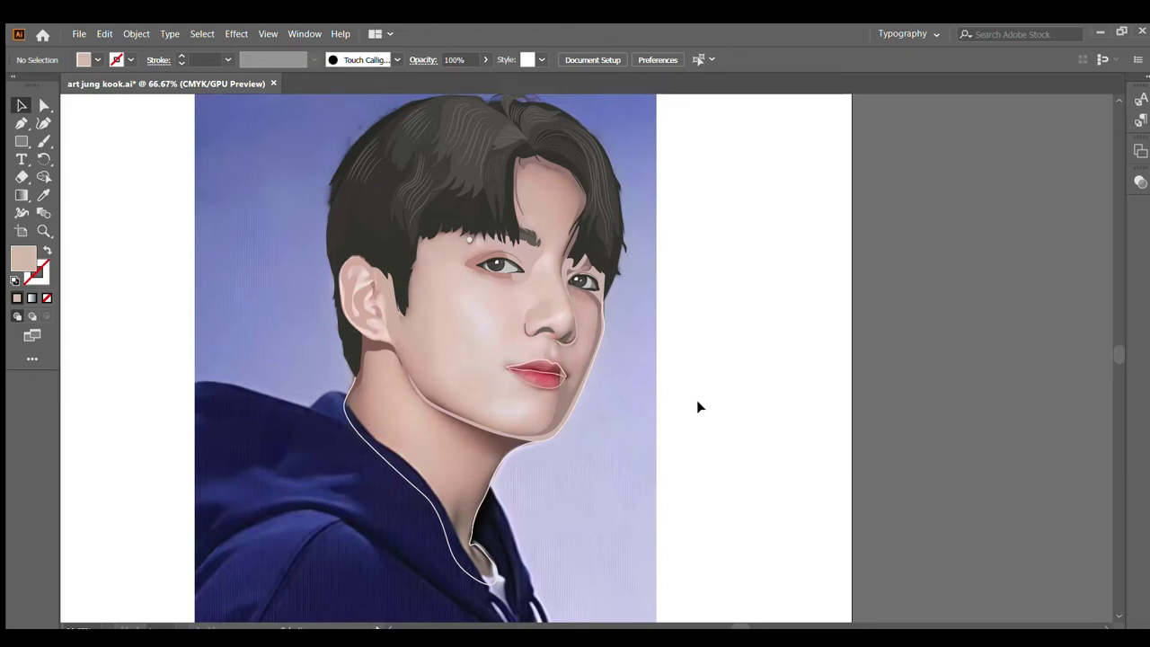
click(43, 123)
scroll(551, 369, down, 2)
scroll(531, 383, down, 1)
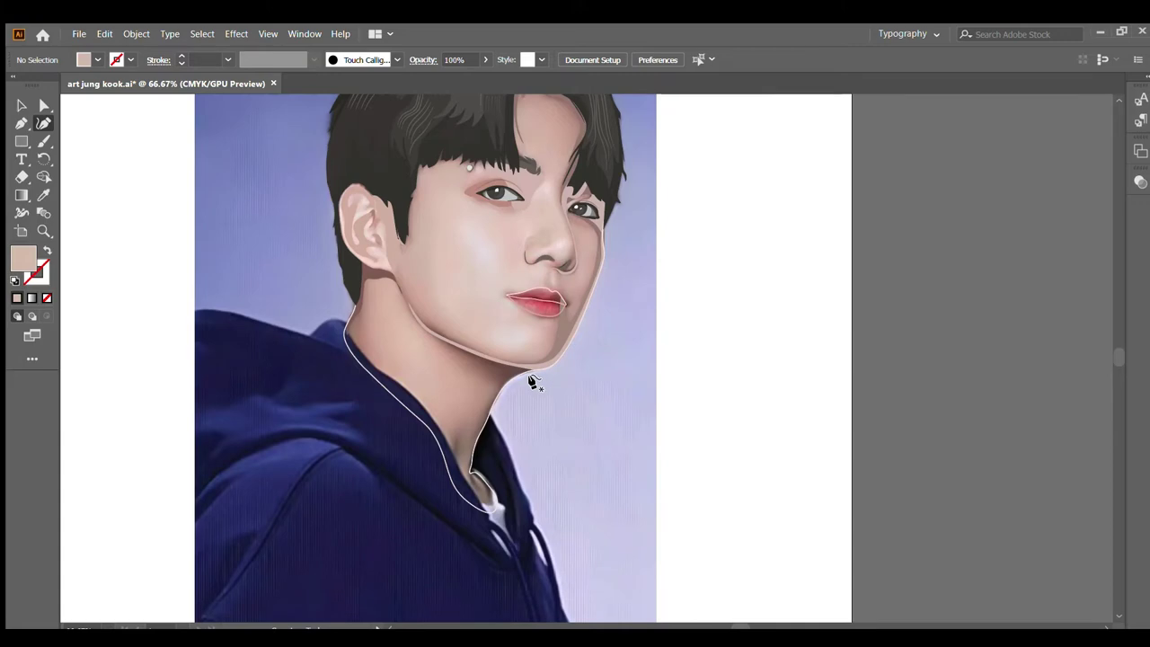
scroll(532, 376, up, 1)
Step: Select the jawline path and give it a skin-tone fill sampled from the artwork
scroll(498, 347, up, 1)
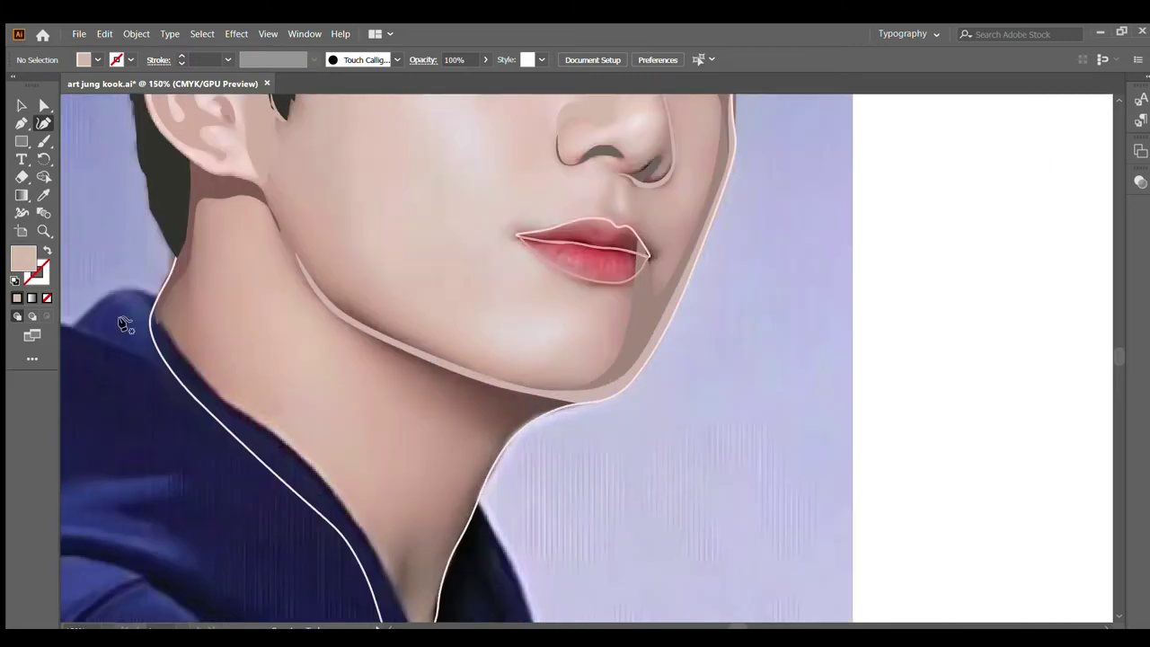
click(22, 105)
click(373, 345)
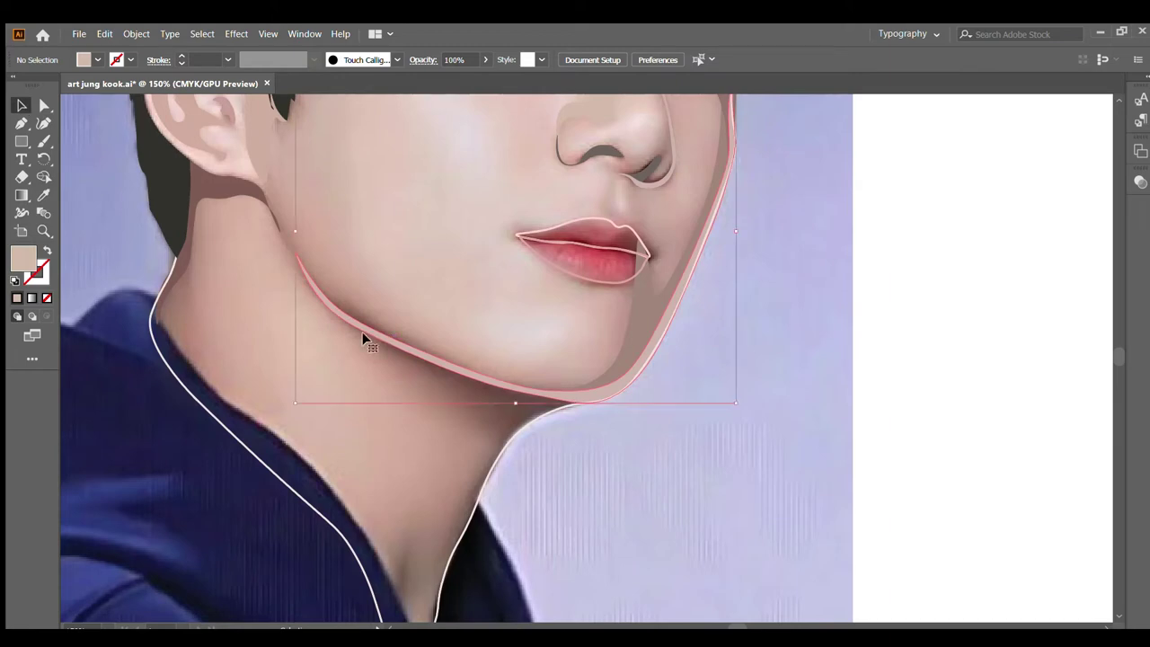
click(49, 253)
click(43, 194)
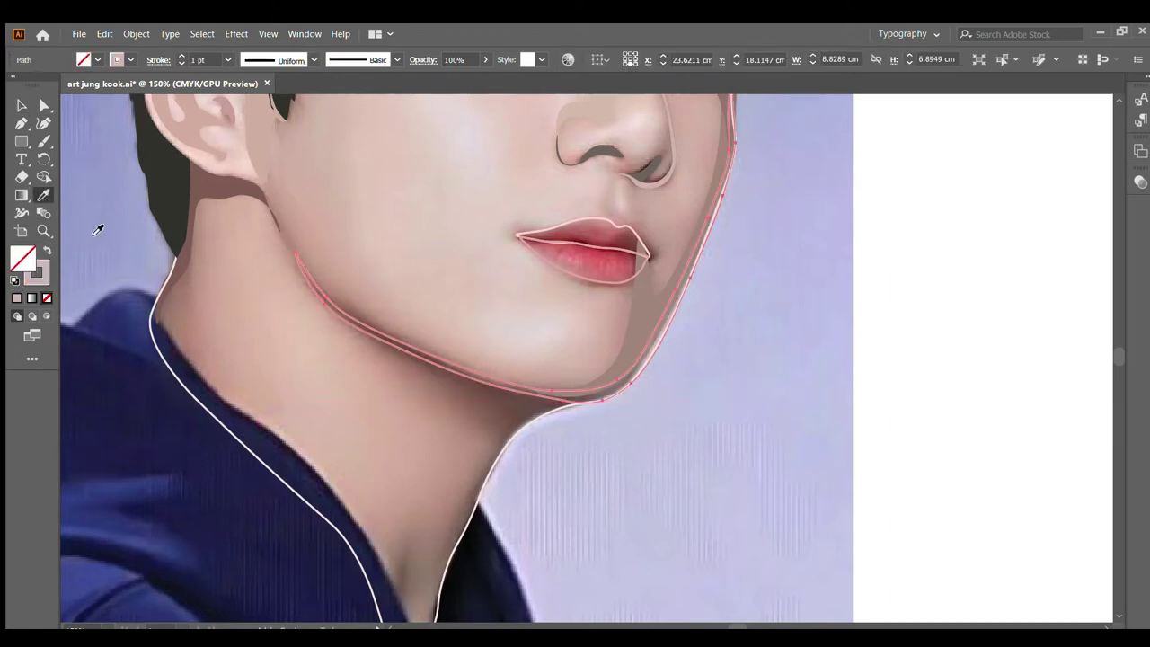
click(610, 388)
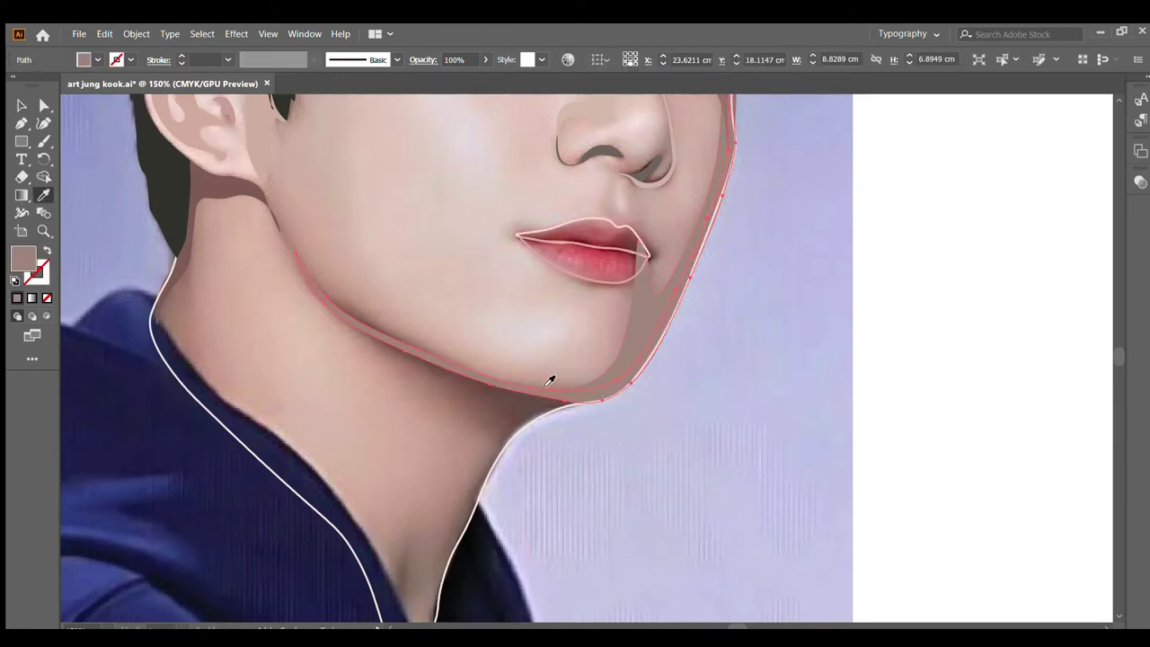
scroll(351, 293, up, 2)
scroll(368, 305, up, 2)
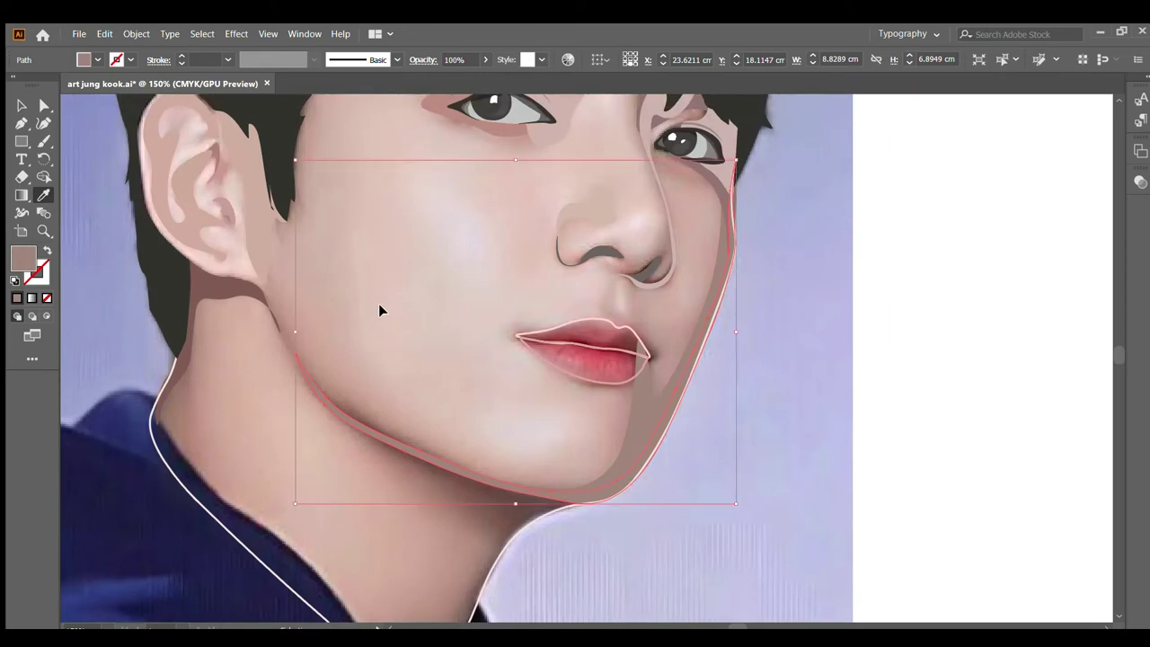
Step: Swap the jaw shape's colours, resample a lighter muted skin-pink fill, and deselect it
key(shift+x)
click(386, 439)
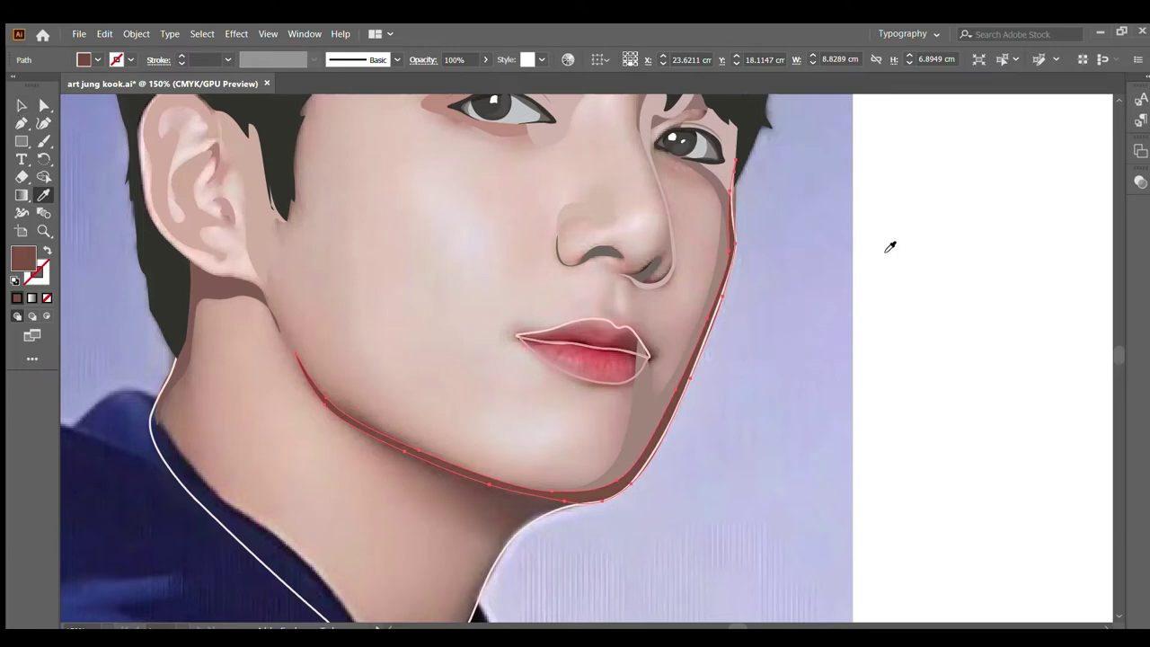
key(ctrl)
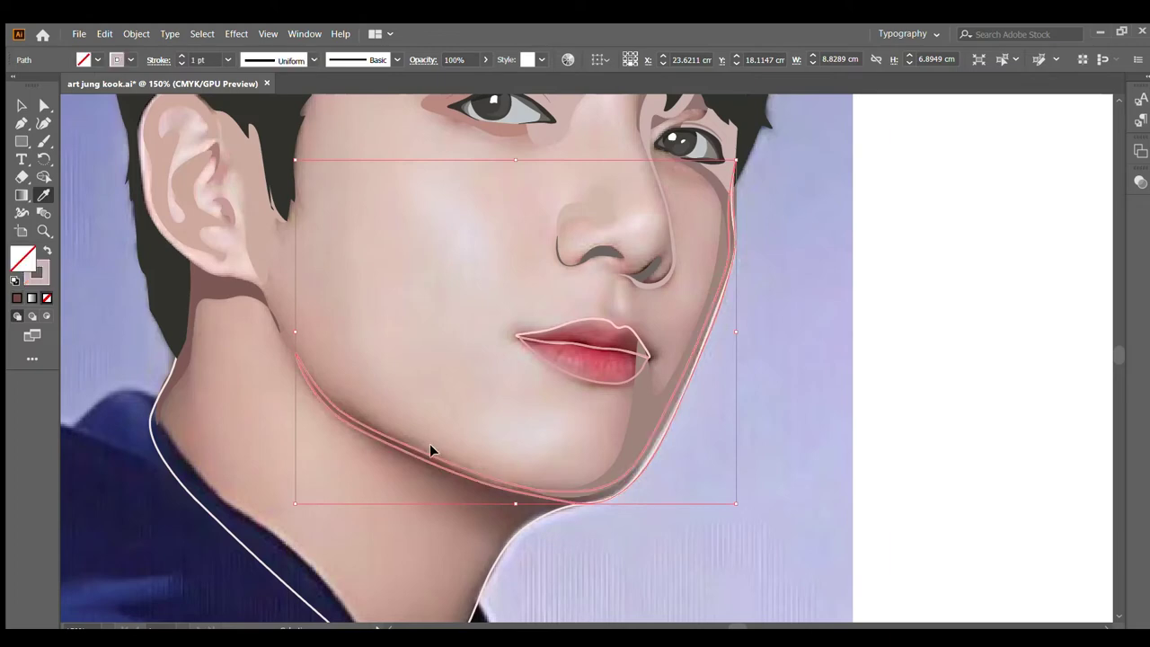
click(430, 446)
key(v)
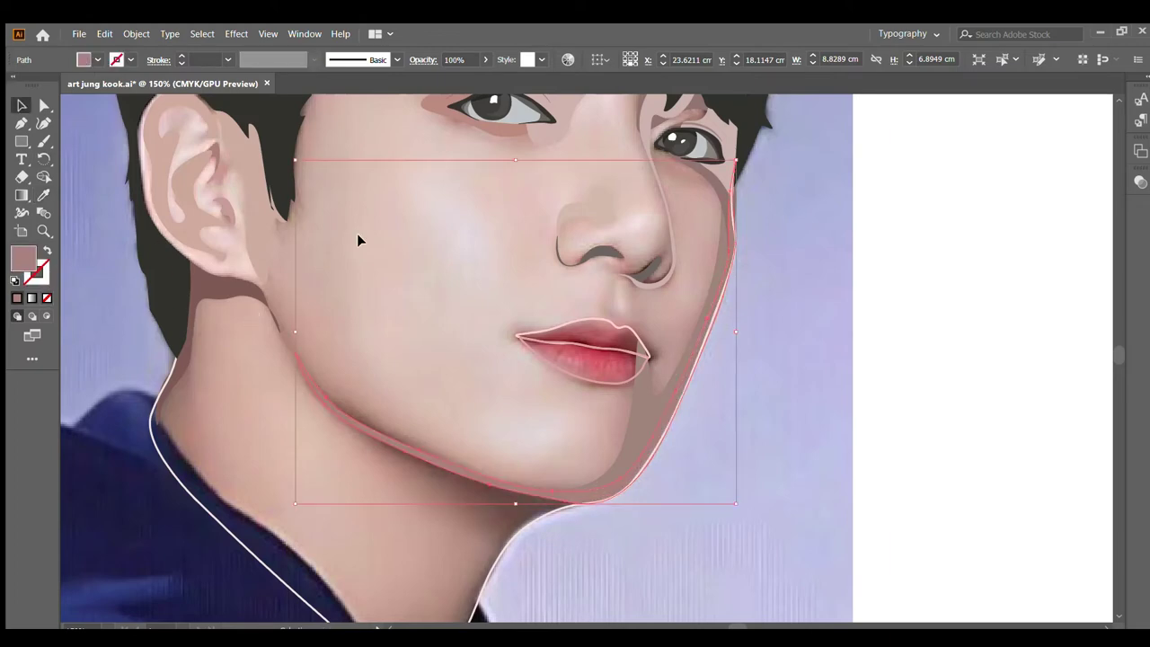
click(360, 236)
scroll(490, 306, down, 2)
scroll(545, 324, up, 4)
scroll(629, 251, up, 1)
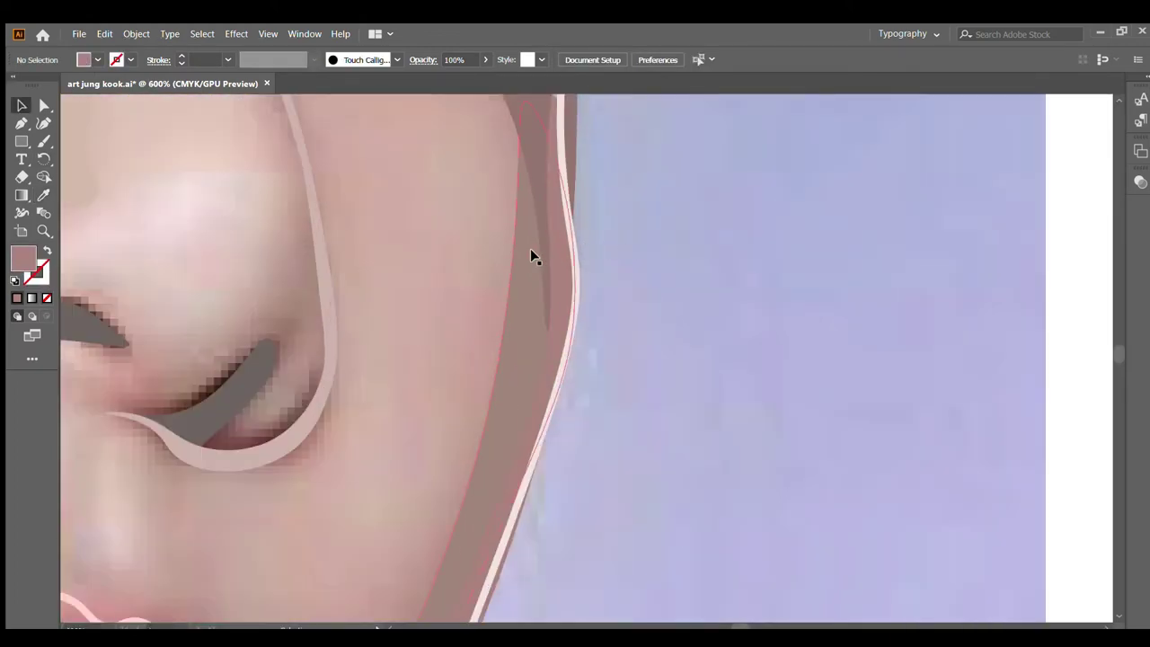
click(520, 252)
scroll(539, 253, down, 1)
scroll(593, 262, down, 2)
scroll(539, 359, down, 1)
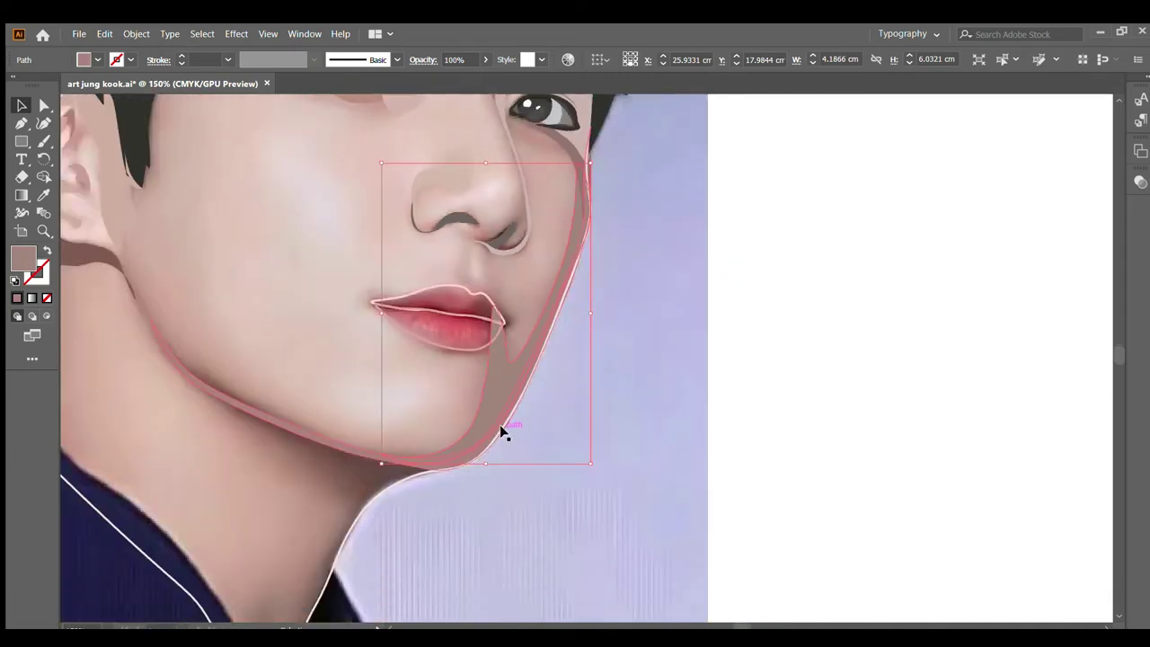
scroll(200, 465, up, 1)
scroll(288, 404, down, 1)
scroll(342, 350, down, 2)
scroll(296, 314, up, 1)
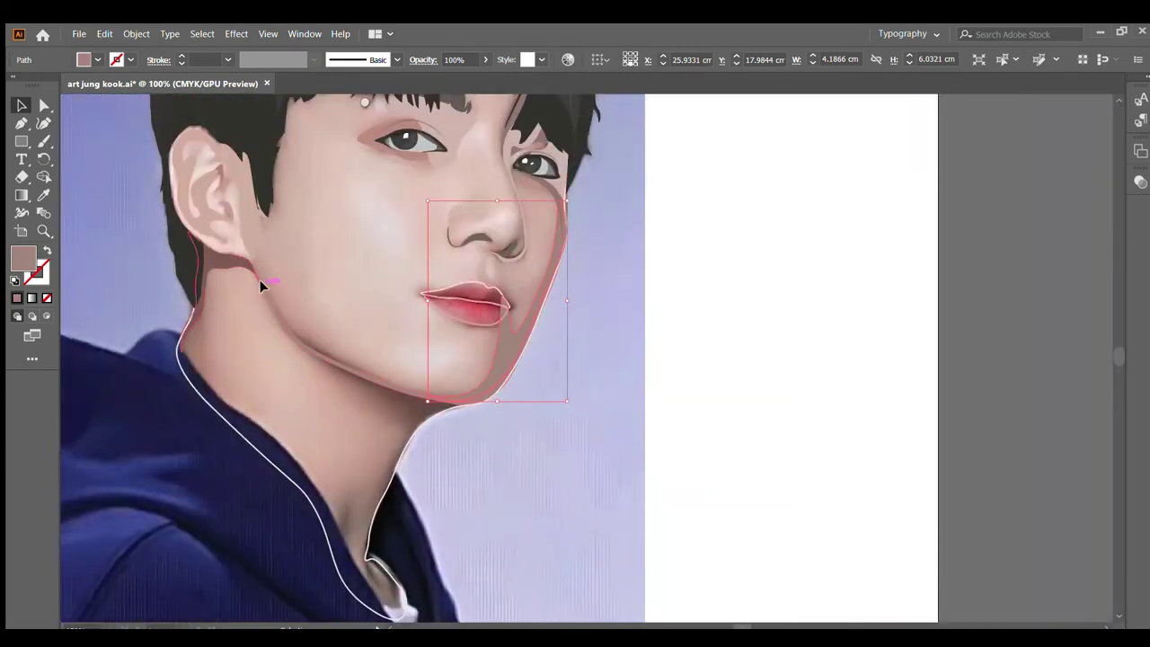
click(304, 266)
scroll(306, 265, up, 3)
scroll(307, 267, up, 1)
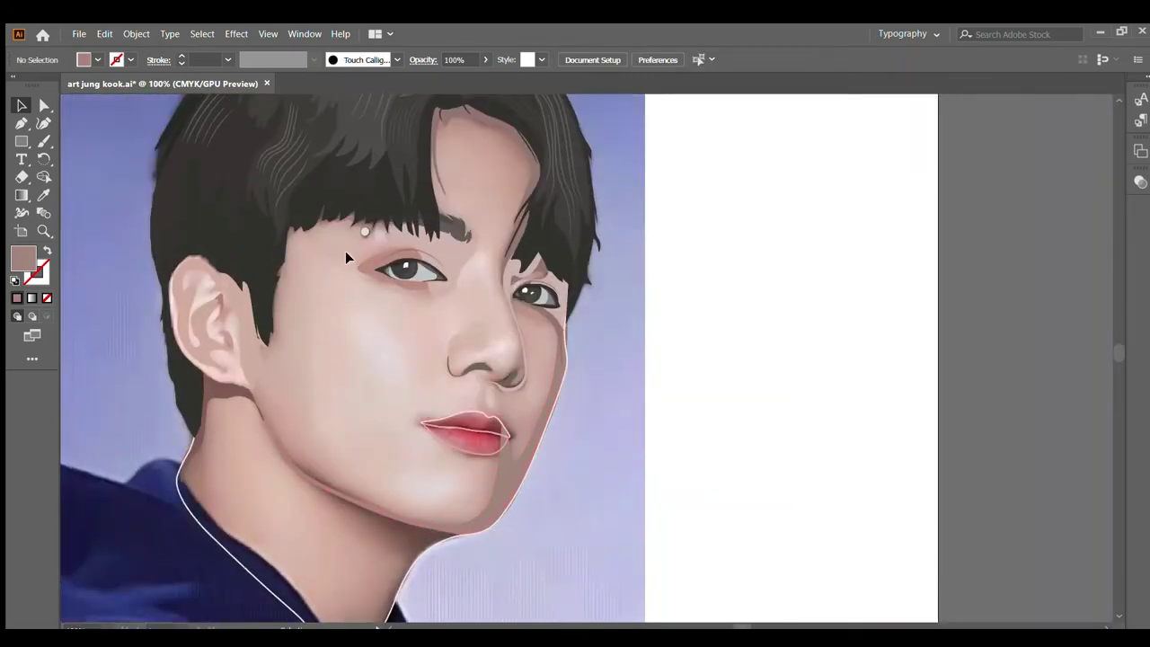
scroll(333, 256, up, 1)
scroll(347, 275, down, 1)
scroll(404, 351, up, 1)
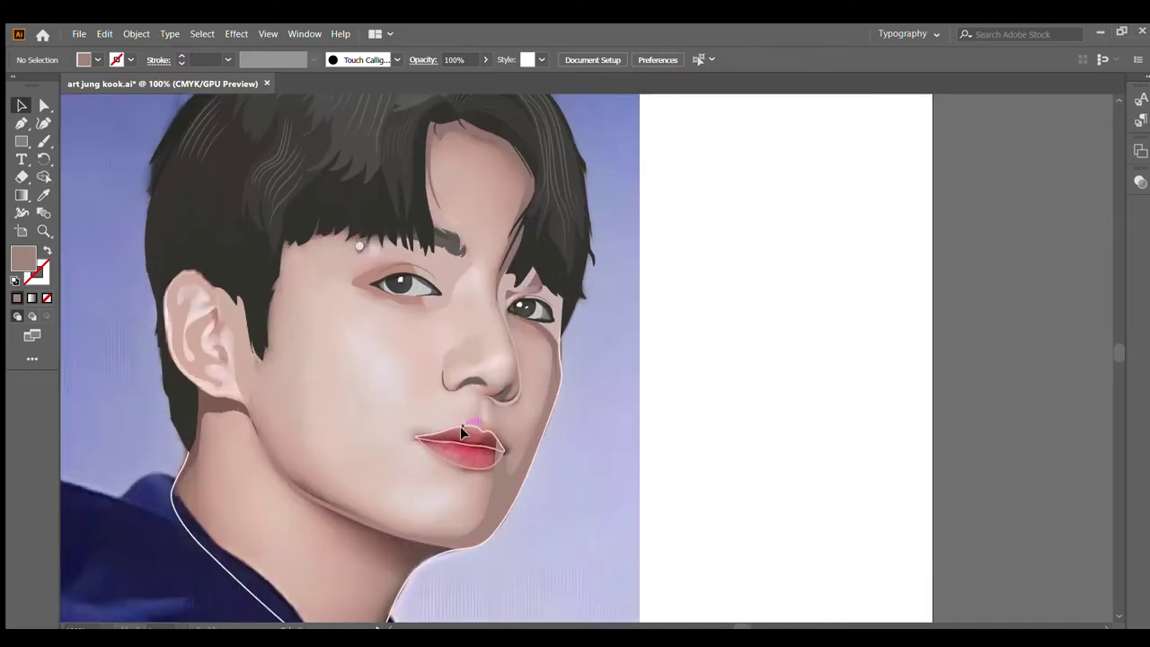
scroll(477, 445, up, 3)
scroll(508, 427, down, 1)
scroll(539, 388, up, 3)
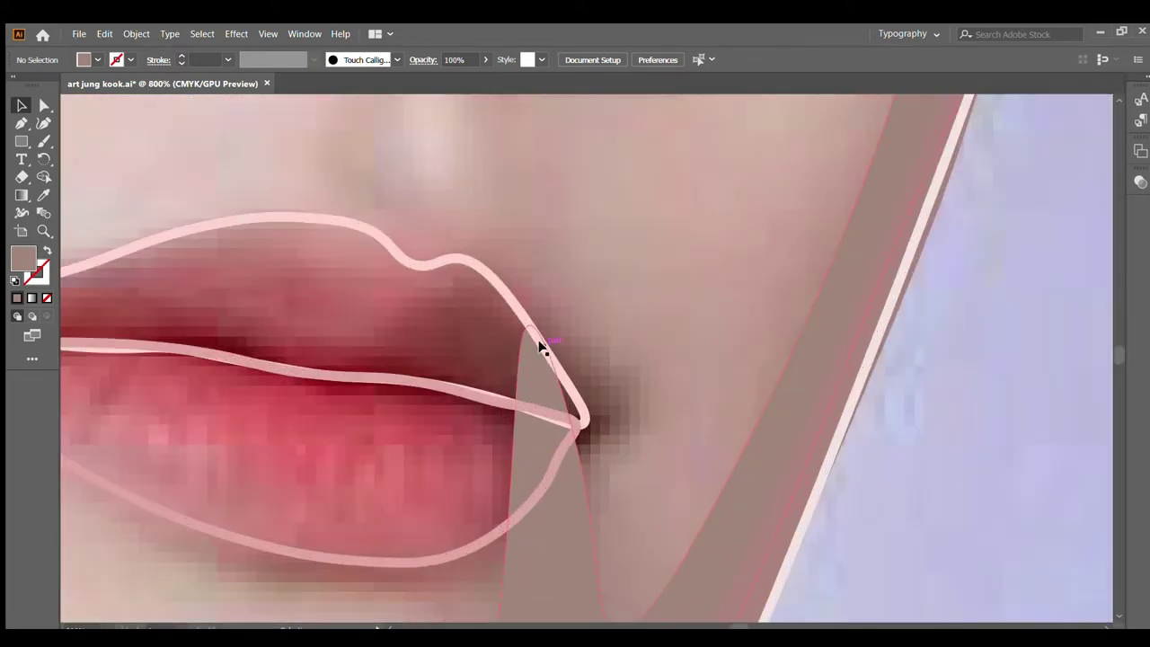
click(533, 335)
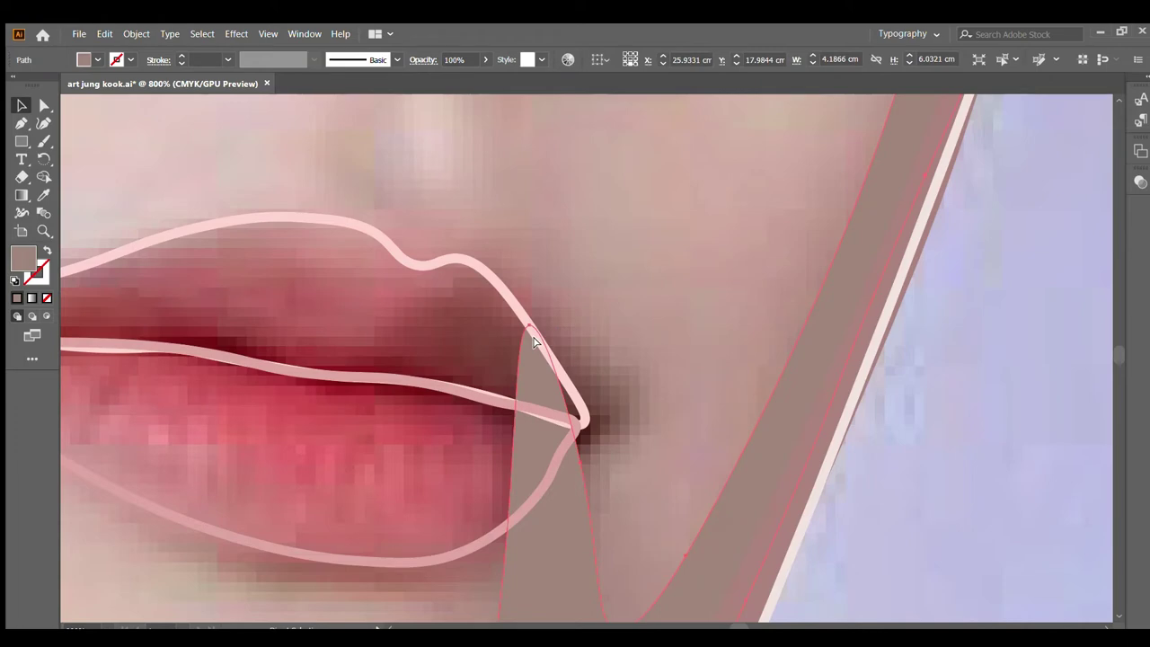
click(974, 521)
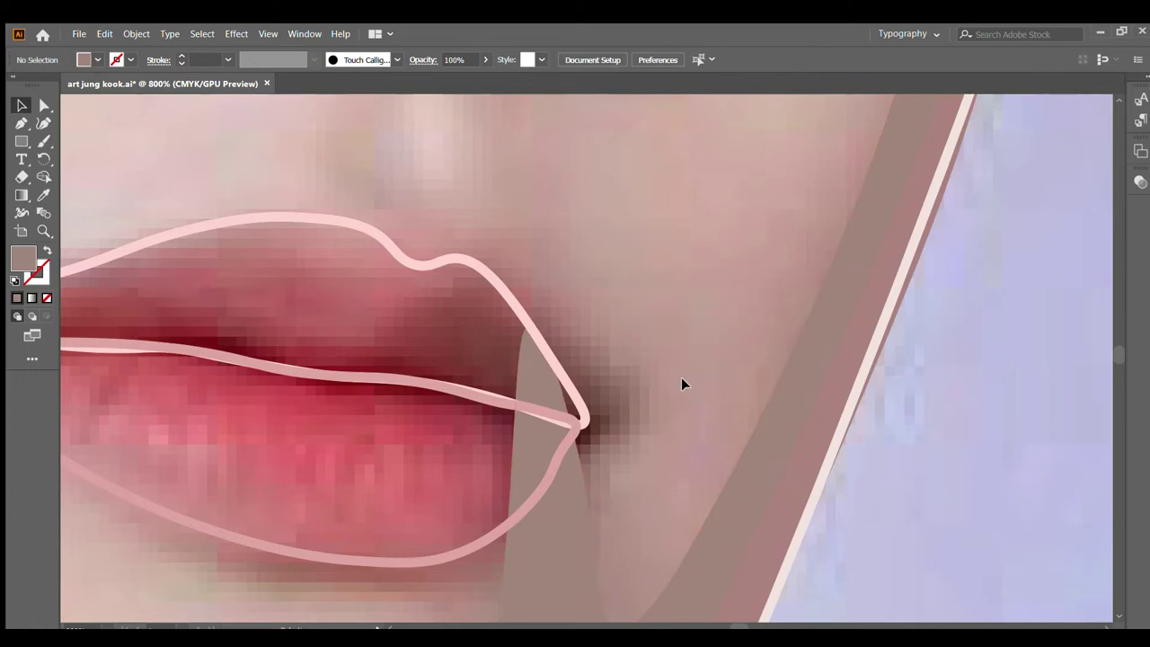
scroll(616, 385, down, 3)
scroll(617, 384, up, 2)
scroll(252, 332, up, 1)
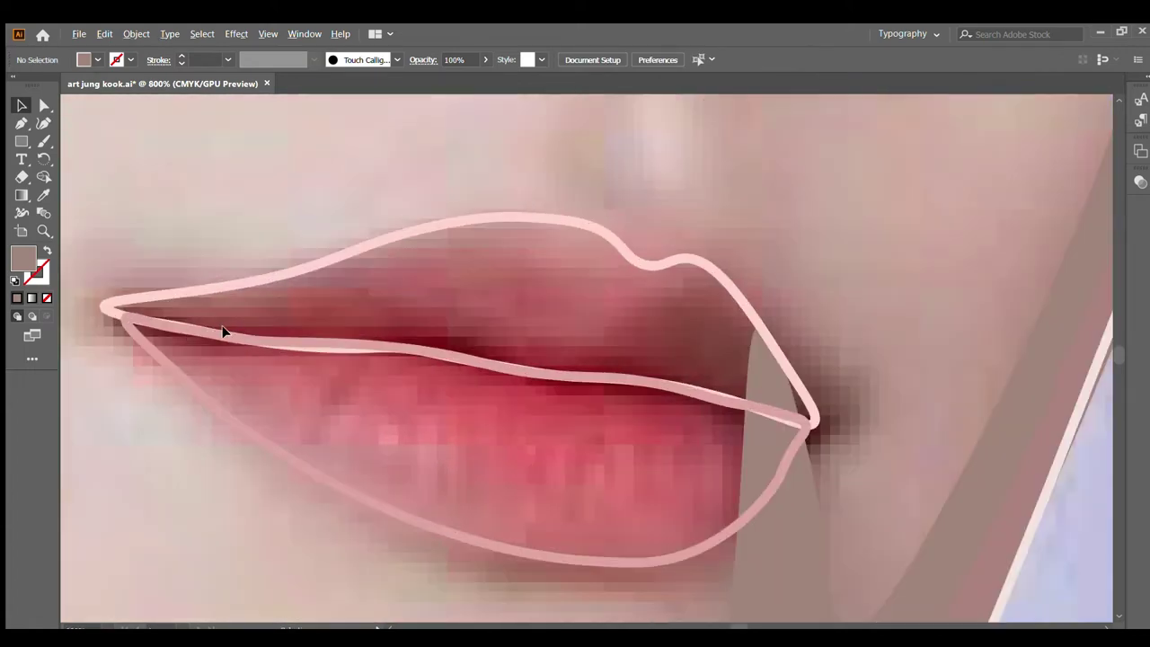
Step: Trace a curved path along the upper lip's inner edge from the left to the right corner
click(44, 123)
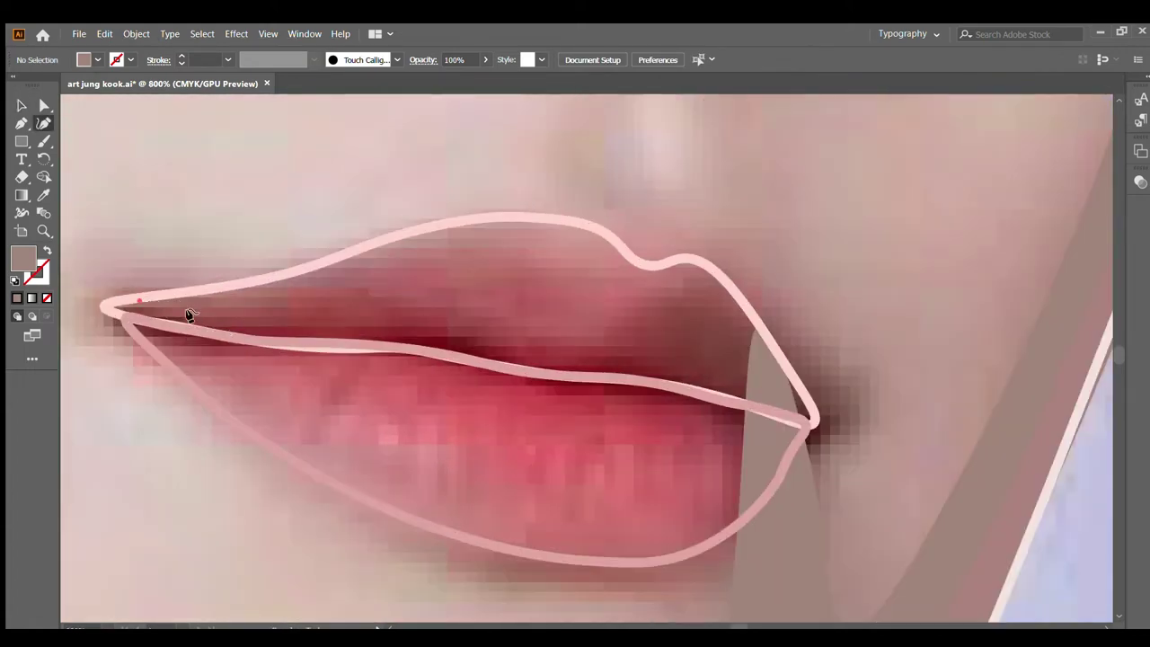
click(225, 314)
click(341, 300)
click(405, 300)
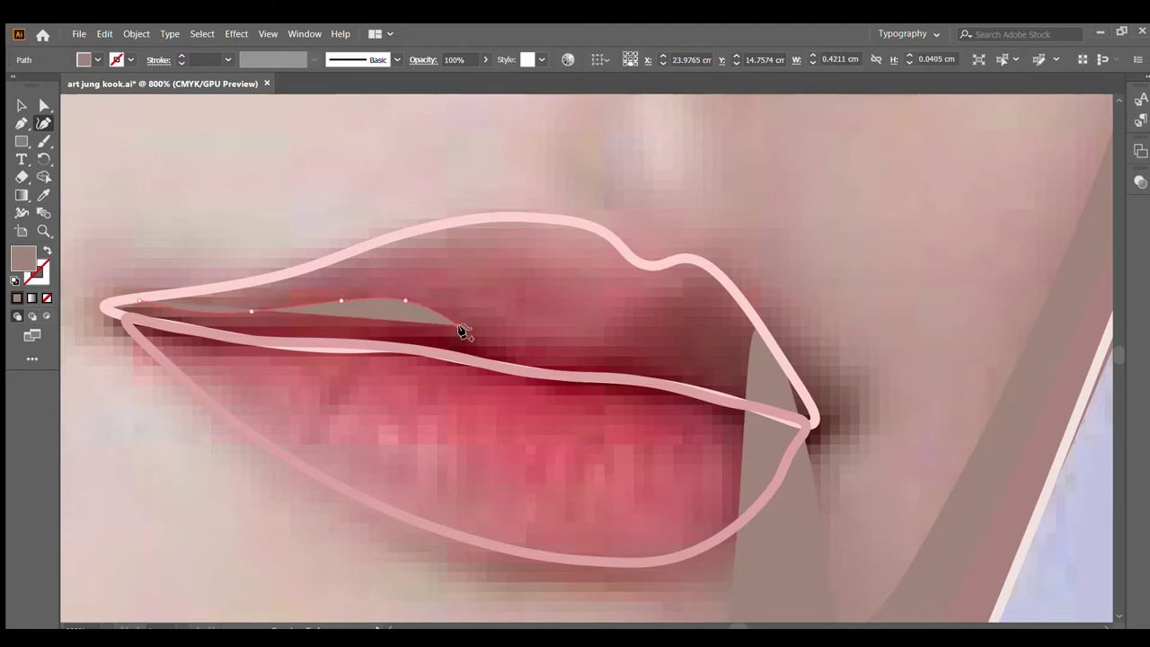
click(457, 324)
click(505, 346)
click(560, 349)
click(611, 349)
click(641, 348)
click(686, 370)
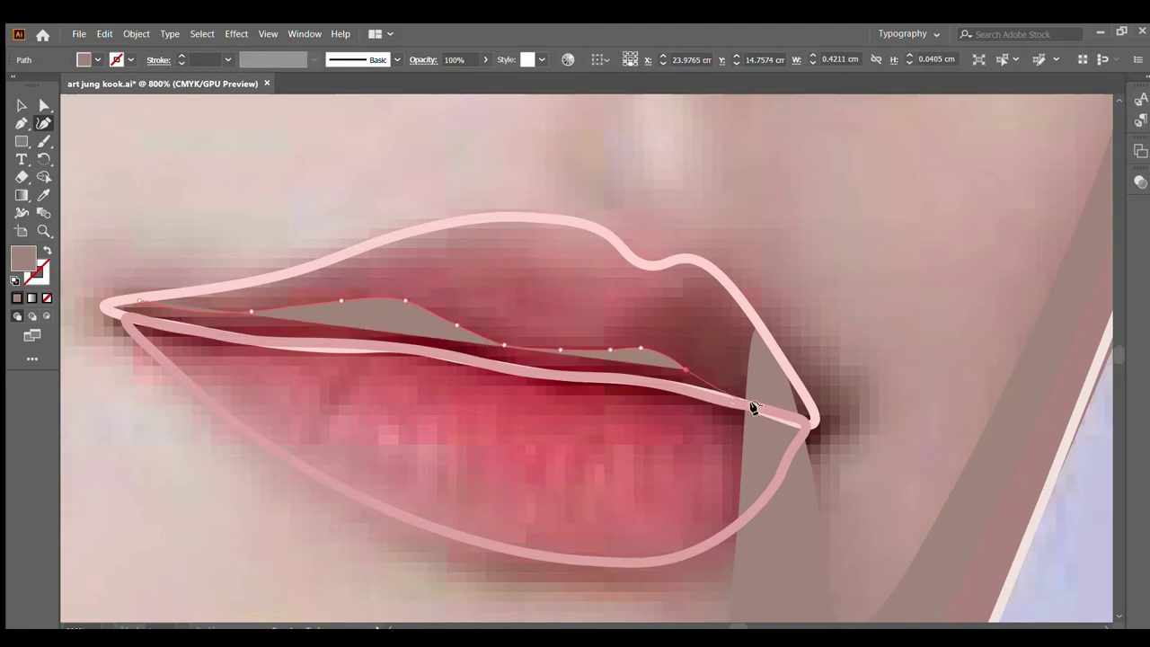
click(811, 423)
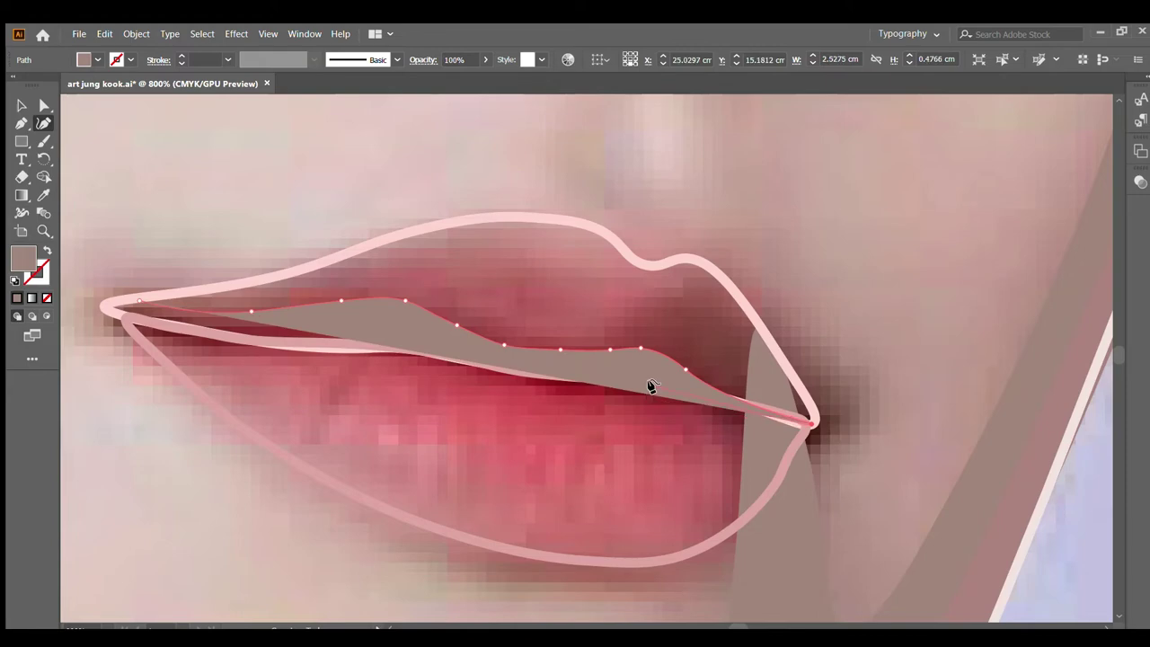
Step: Trace the lower edge back along the mouth line and close the lip shape
click(653, 385)
click(540, 377)
click(418, 350)
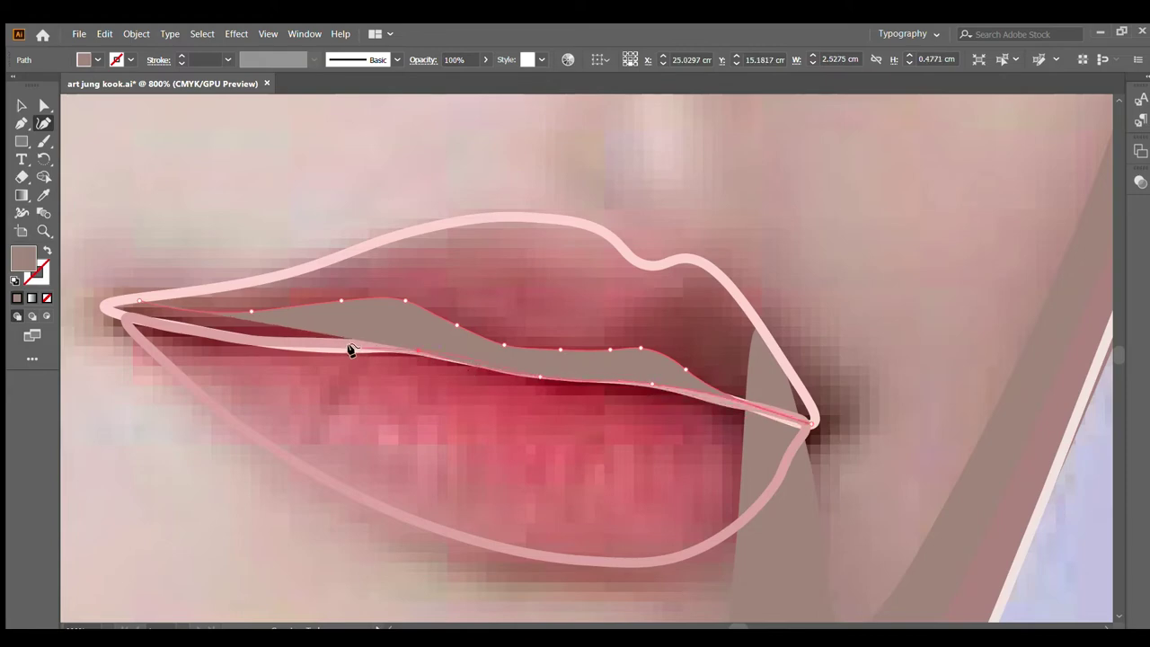
click(335, 348)
click(161, 325)
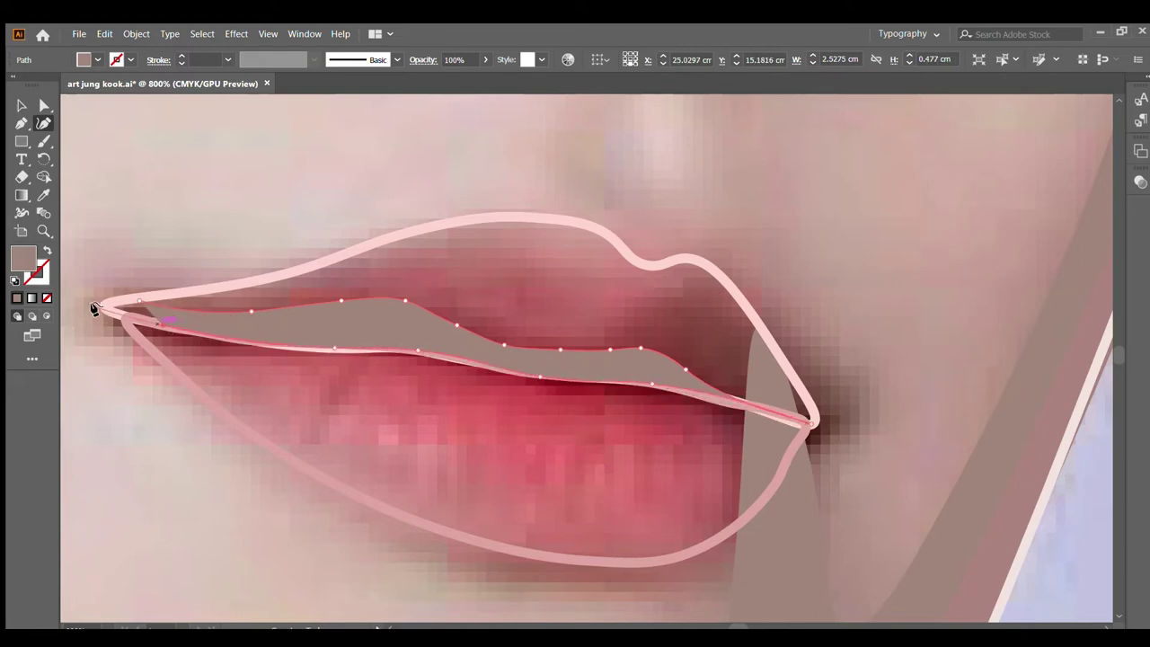
click(106, 308)
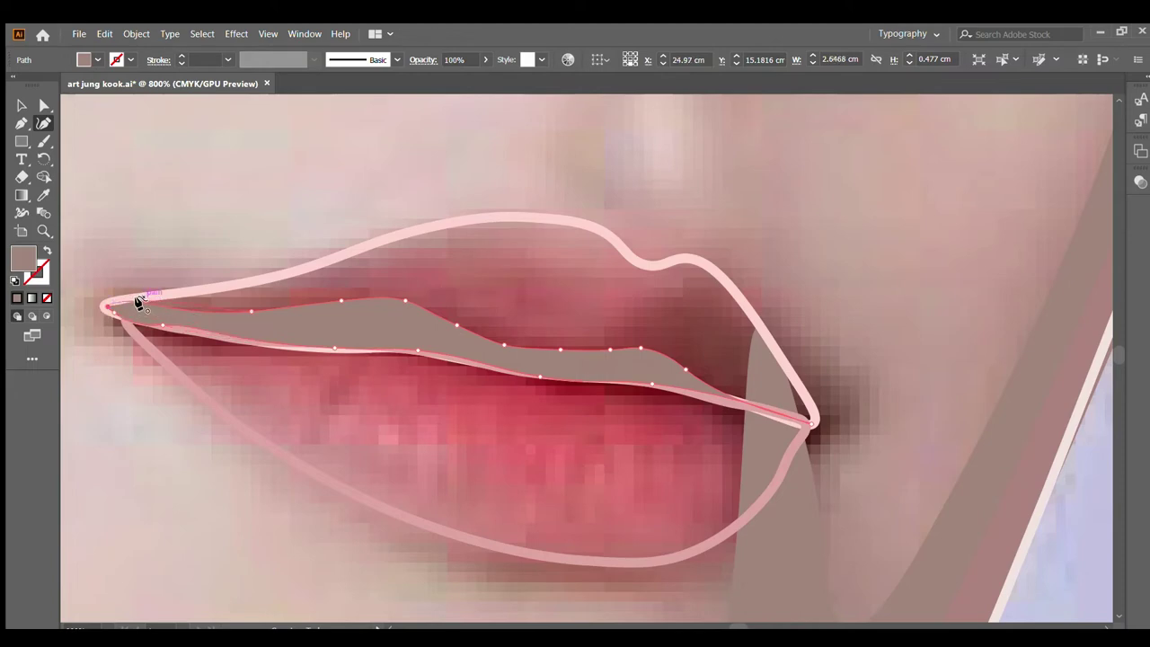
click(136, 300)
Step: Fill the lip shape with dark maroon sampled from the photo and deselect it
click(46, 248)
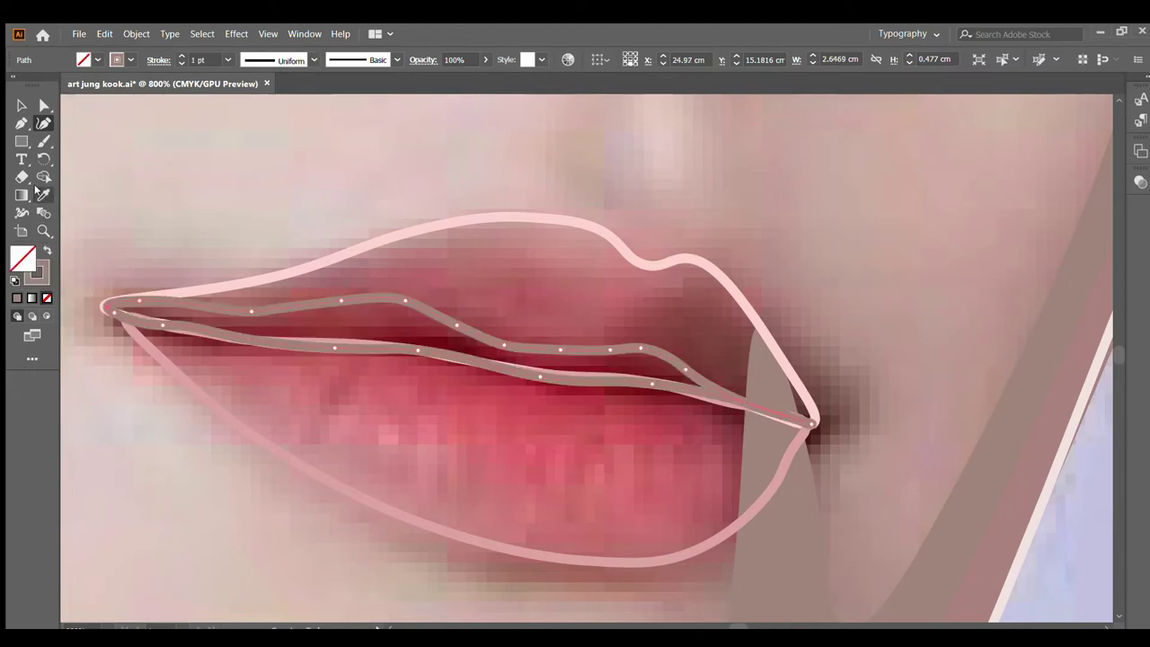
click(43, 195)
click(404, 336)
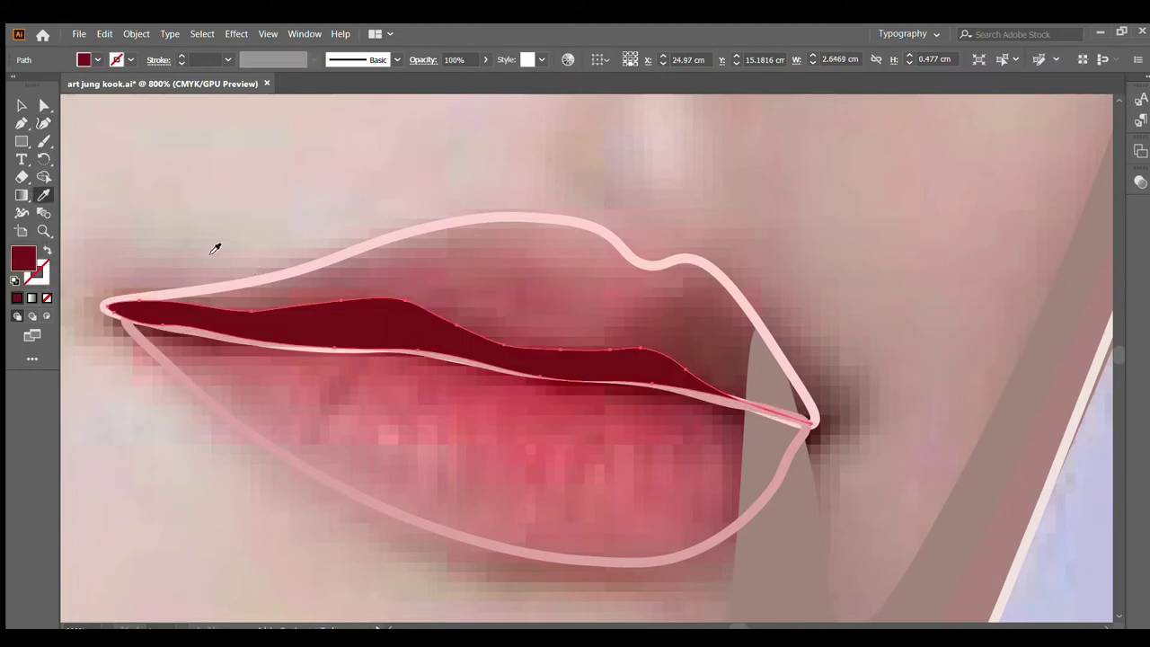
click(22, 105)
click(534, 412)
scroll(534, 412, down, 1)
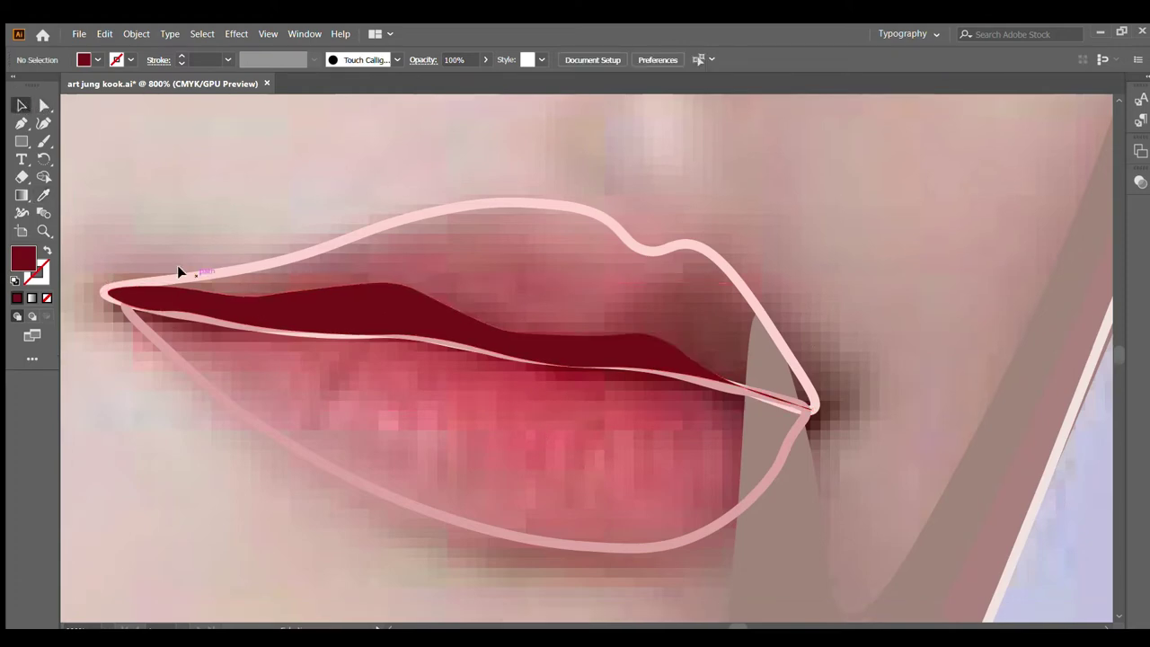
click(42, 124)
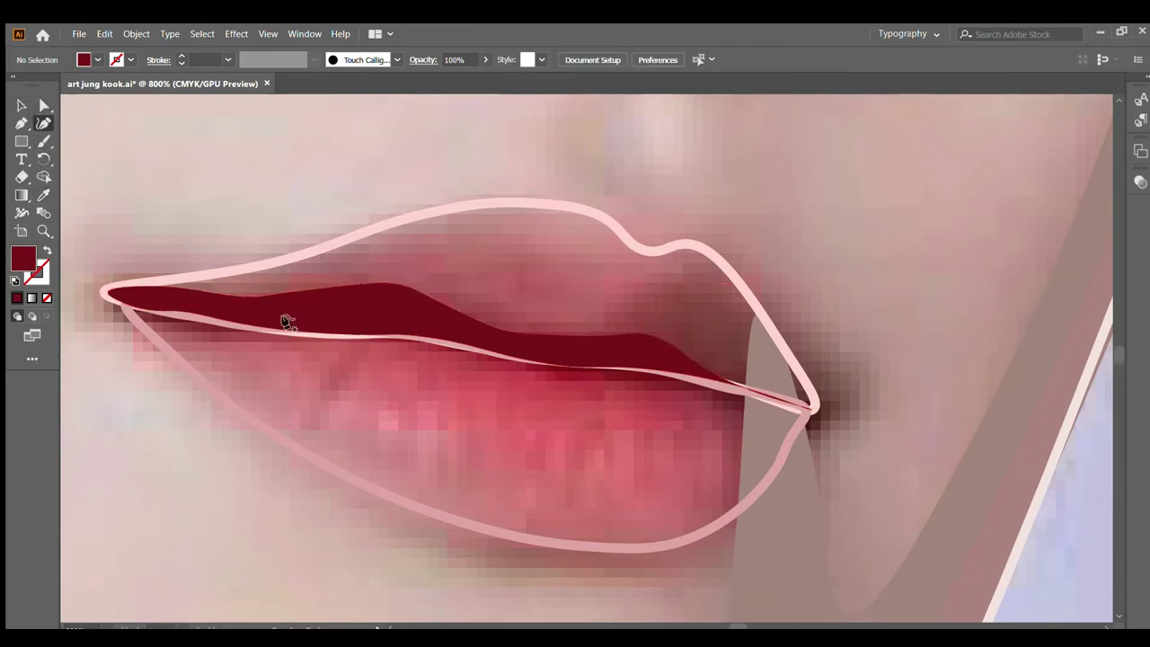
Step: Trace a new strip along the mouth line from the left to the right lip corner
click(155, 337)
click(221, 343)
click(302, 359)
click(370, 350)
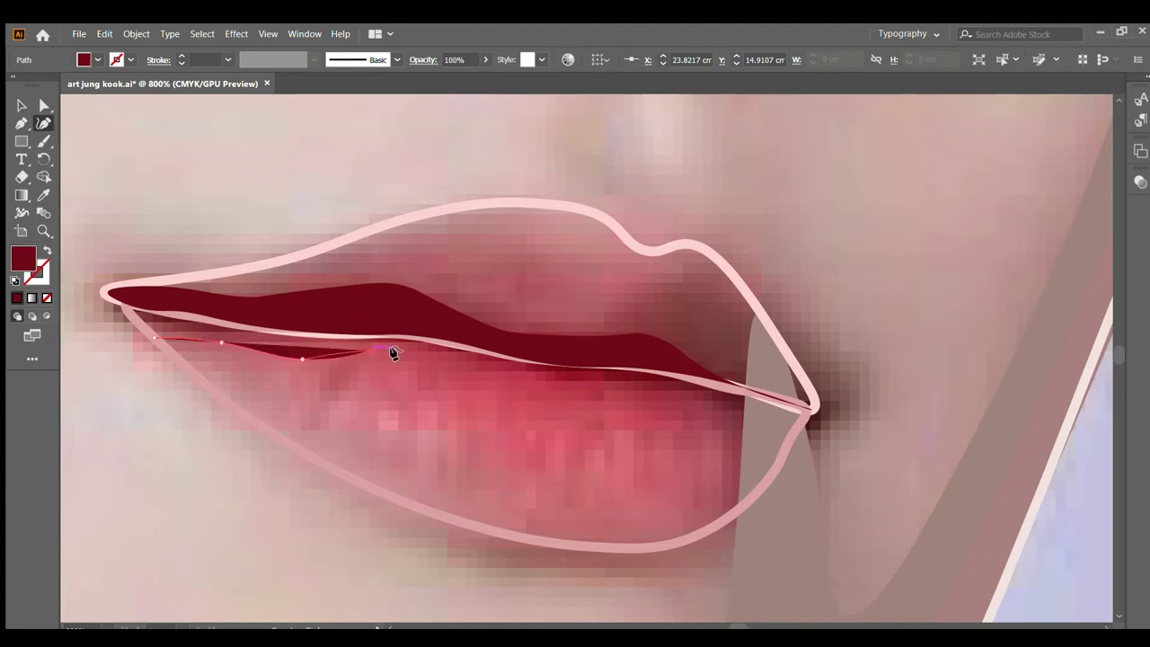
click(452, 356)
click(525, 381)
click(589, 383)
click(639, 385)
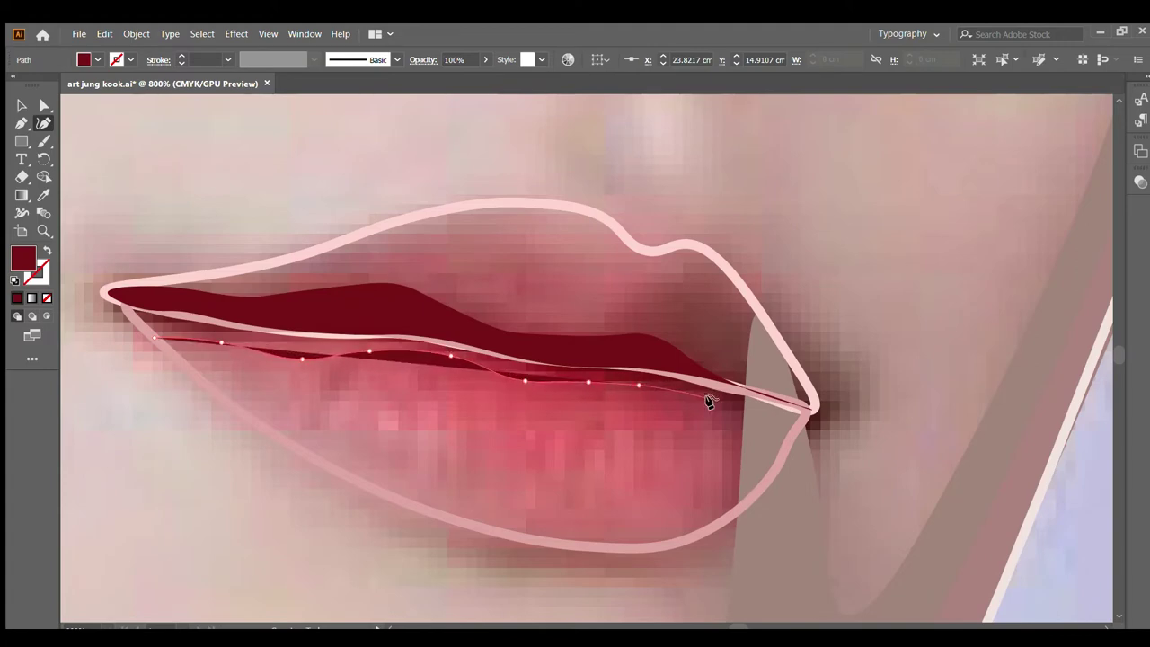
click(710, 399)
click(805, 409)
click(806, 410)
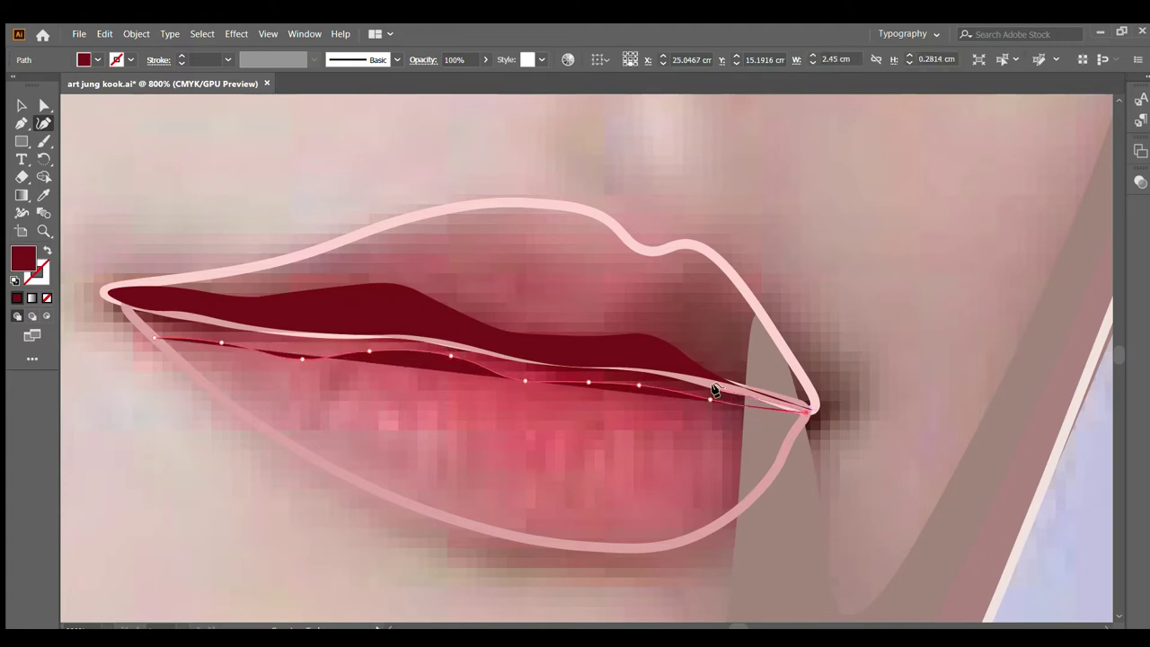
Step: Trace the strip's upper edge back leftward, close it, and refine the left corner
click(512, 362)
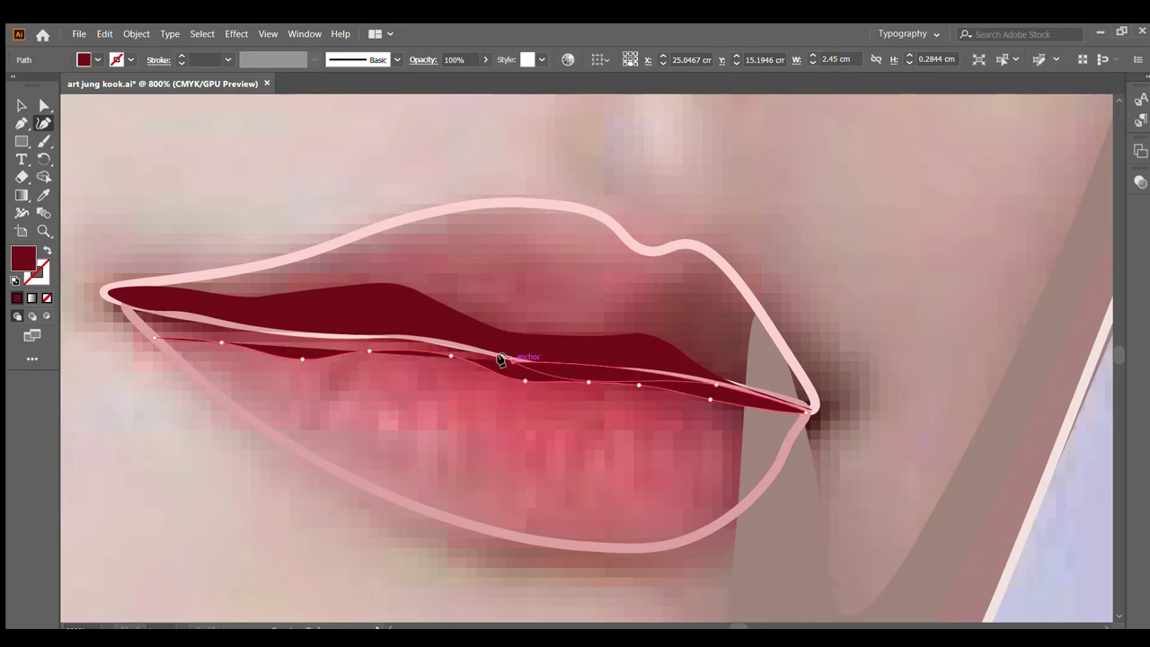
click(437, 343)
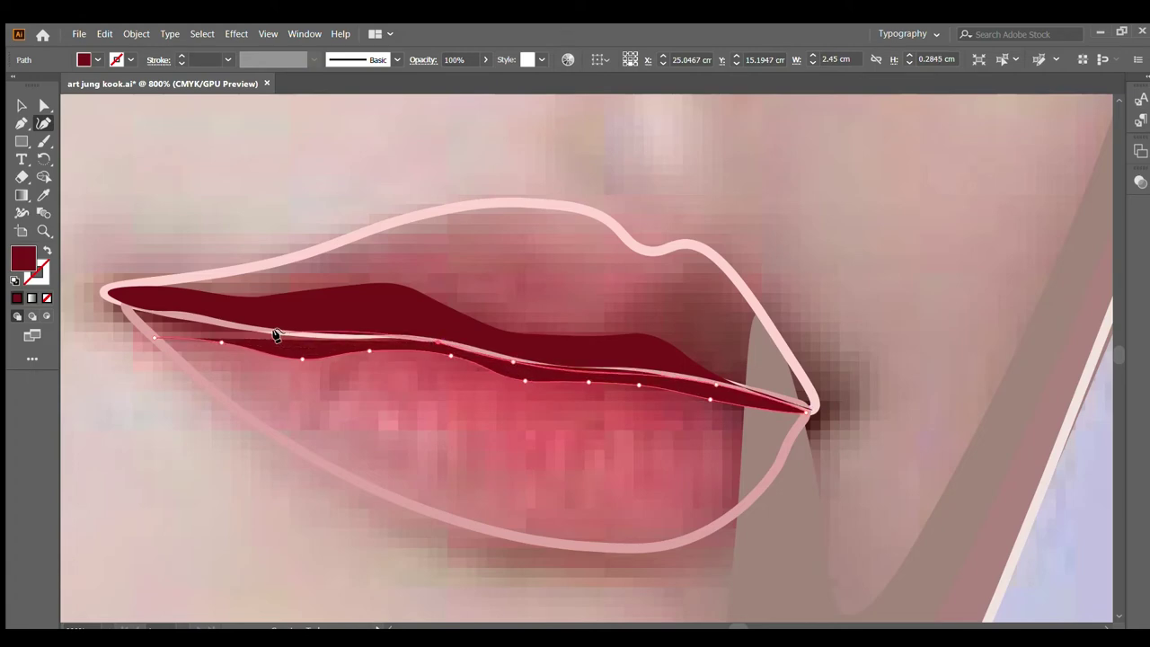
click(276, 334)
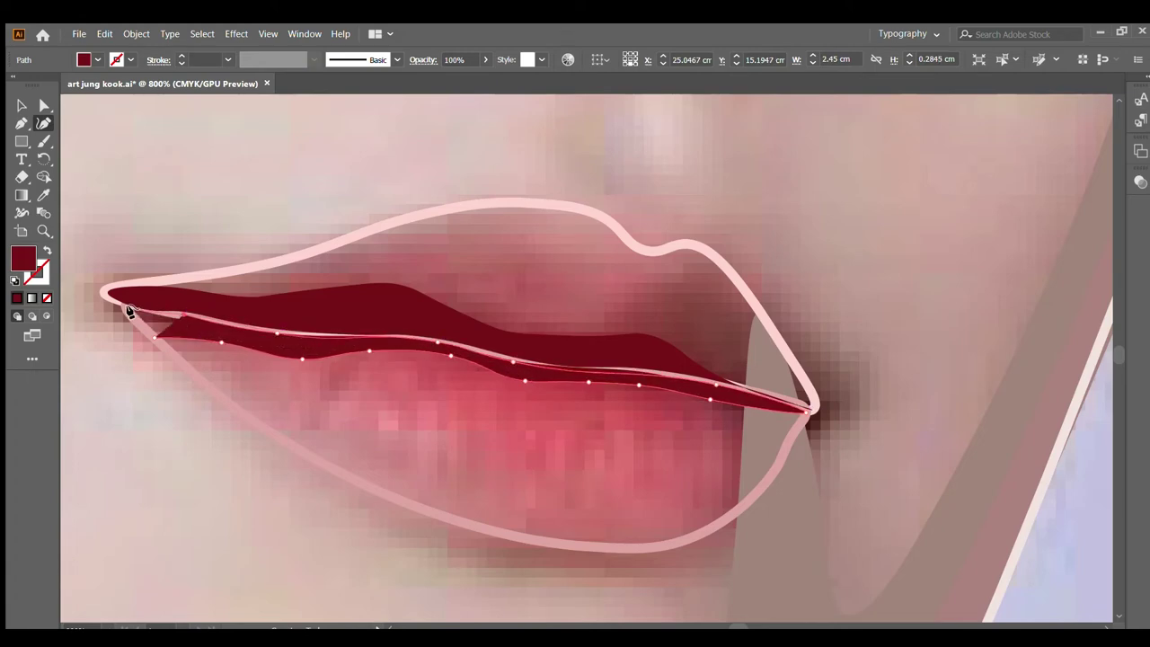
click(129, 310)
ctrl+click(144, 323)
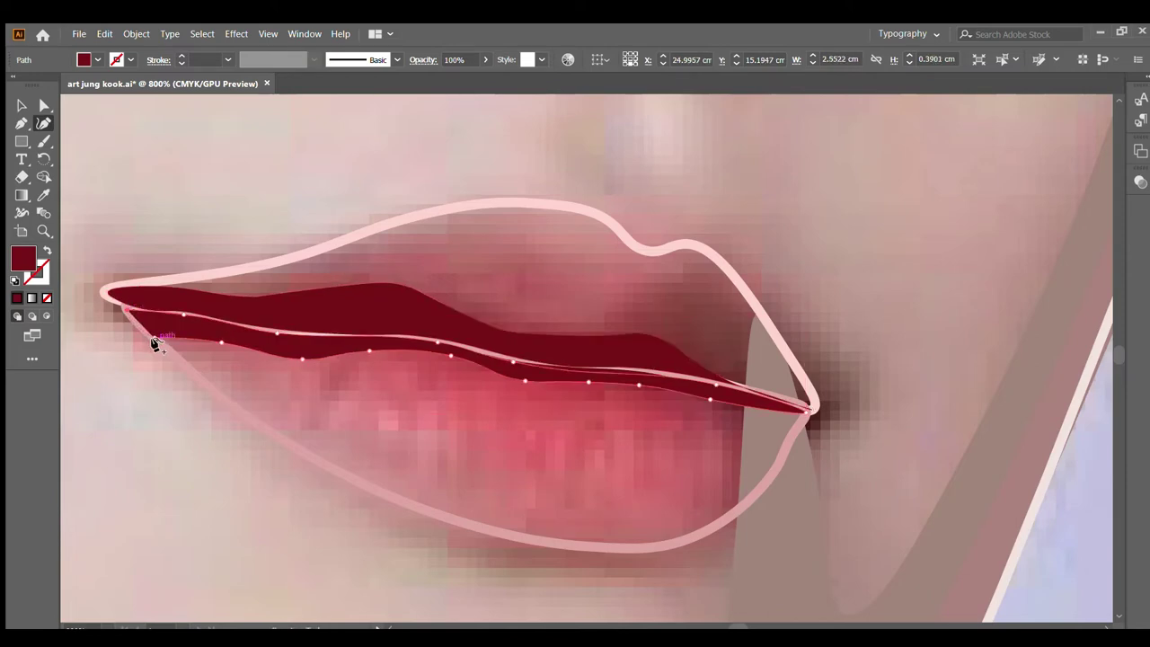
click(151, 342)
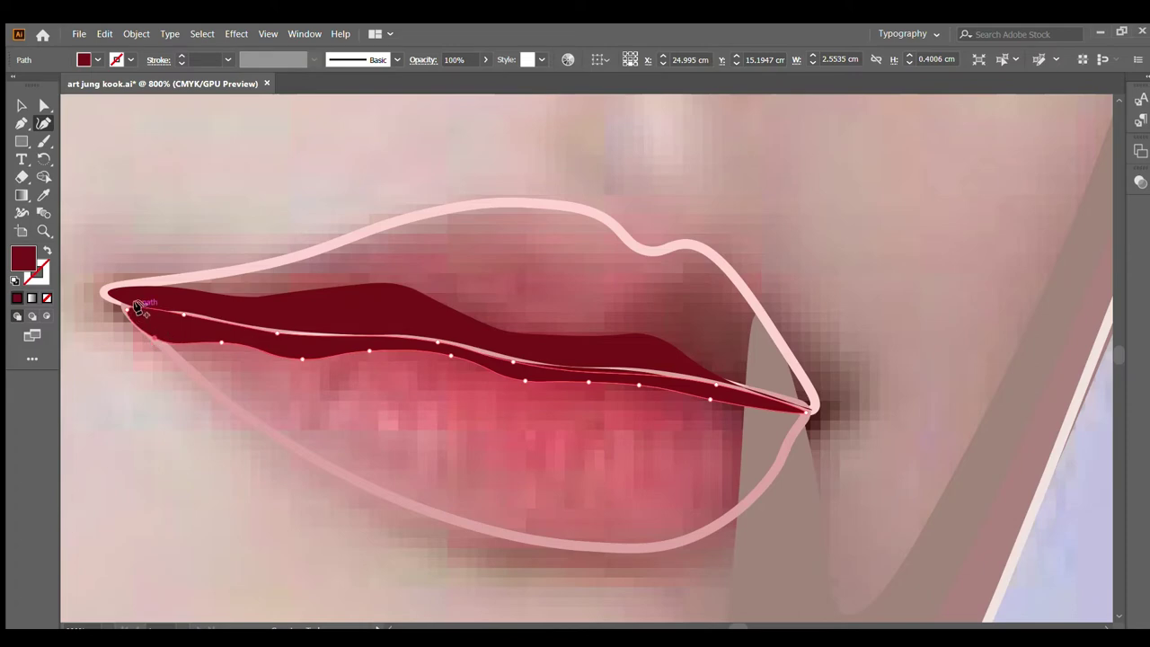
Step: Fill the strip with the lips' bright red, undoing wrong samples, and deselect it
click(35, 195)
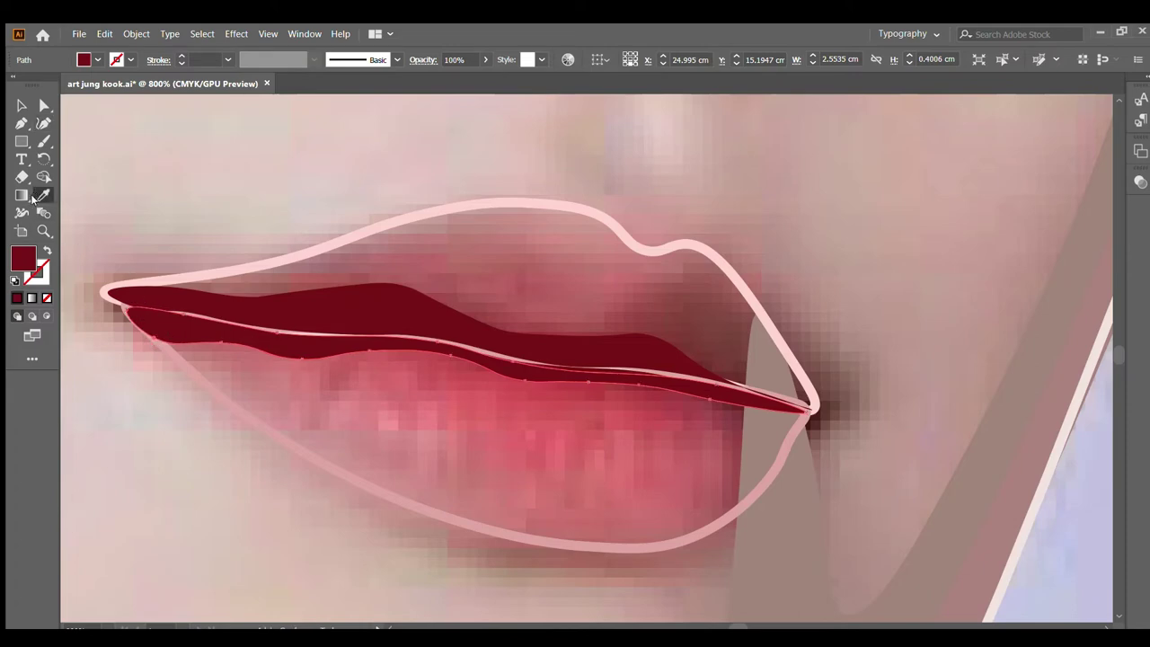
click(46, 251)
click(352, 338)
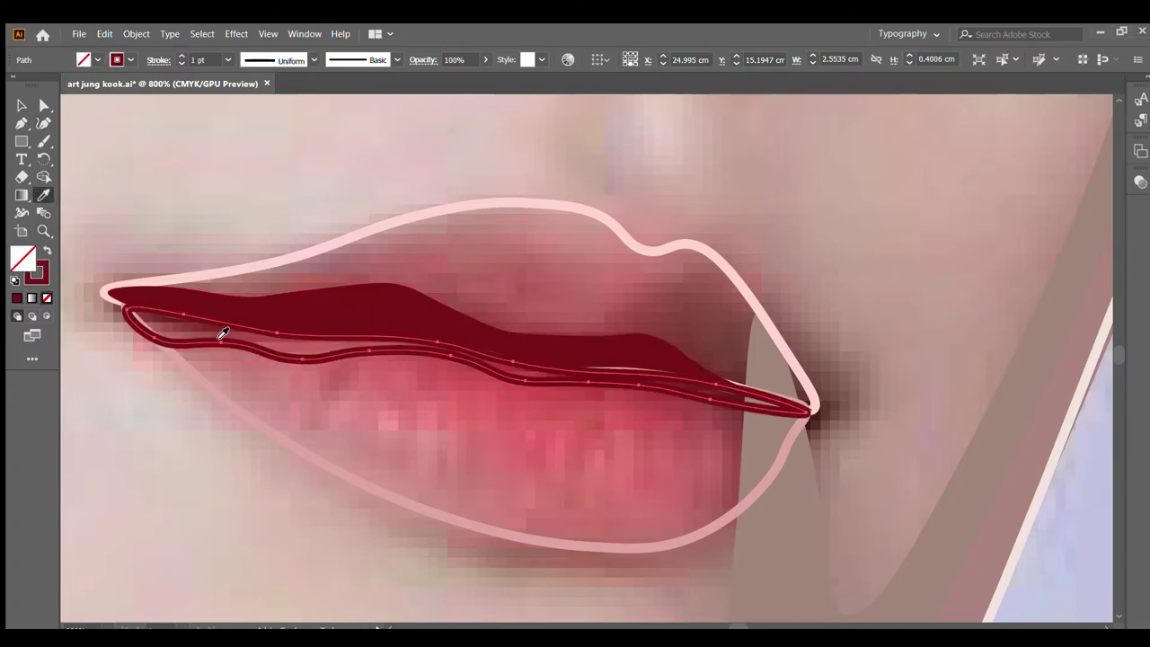
key(ctrl+z)
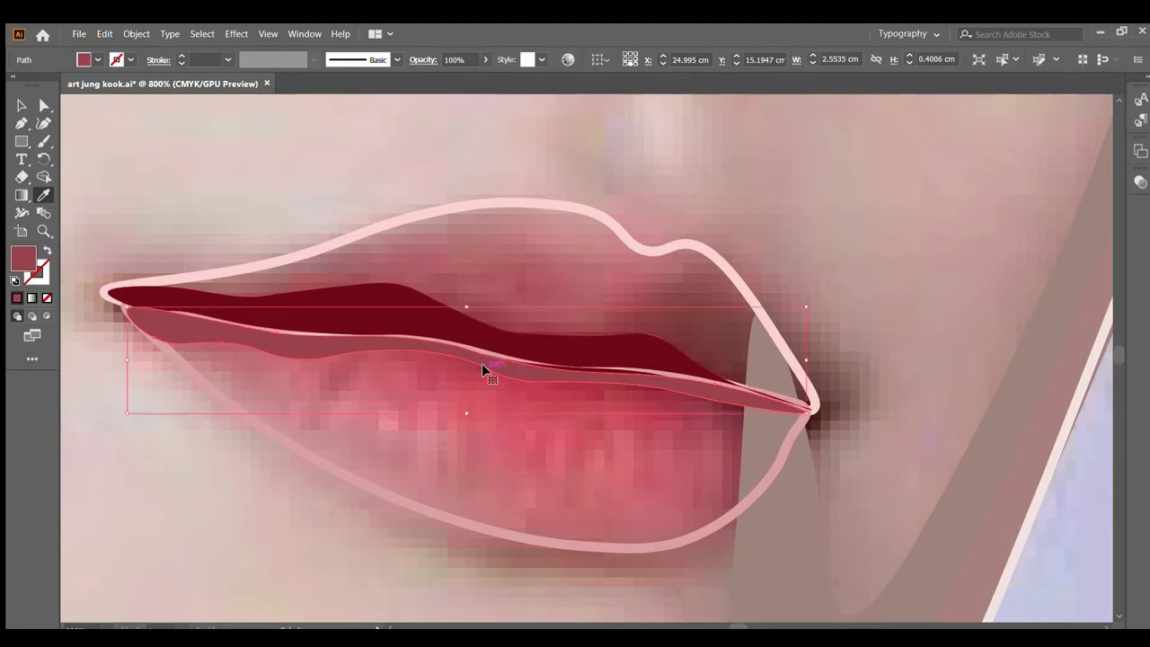
click(524, 370)
click(536, 373)
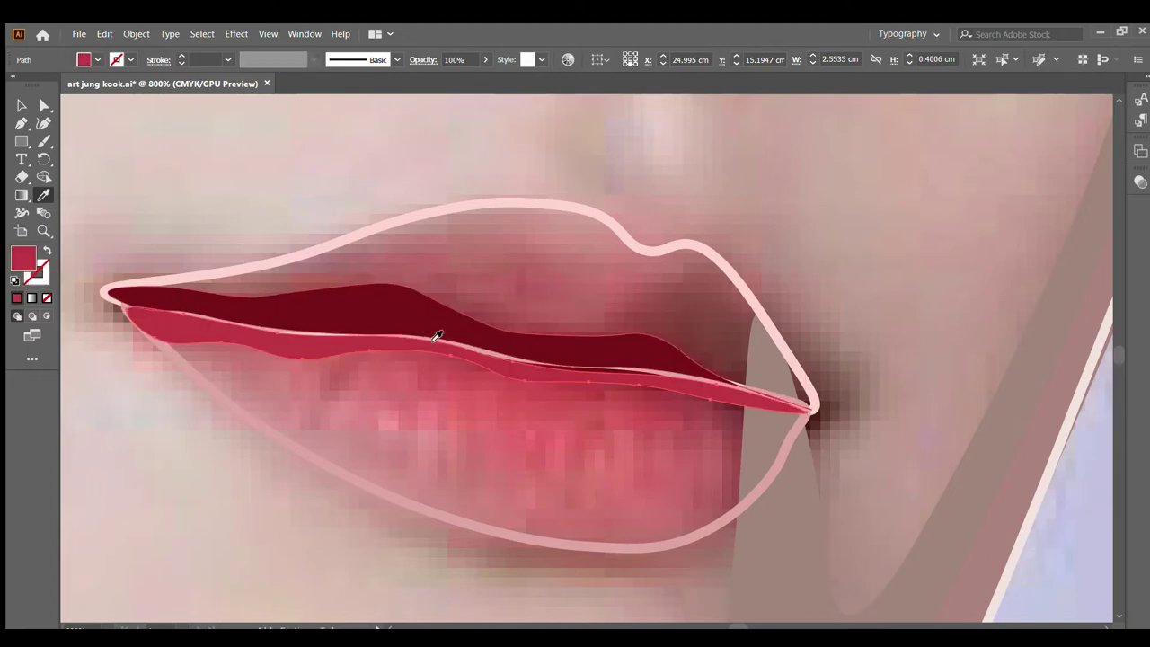
key(ctrl+z)
click(537, 368)
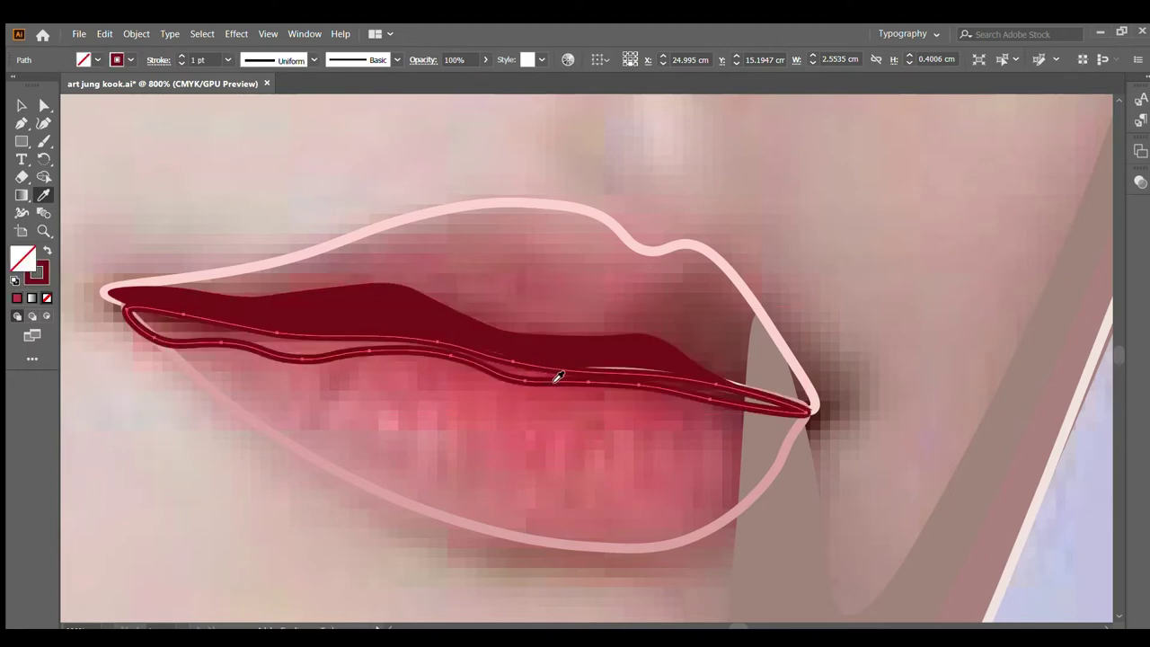
click(534, 372)
click(22, 106)
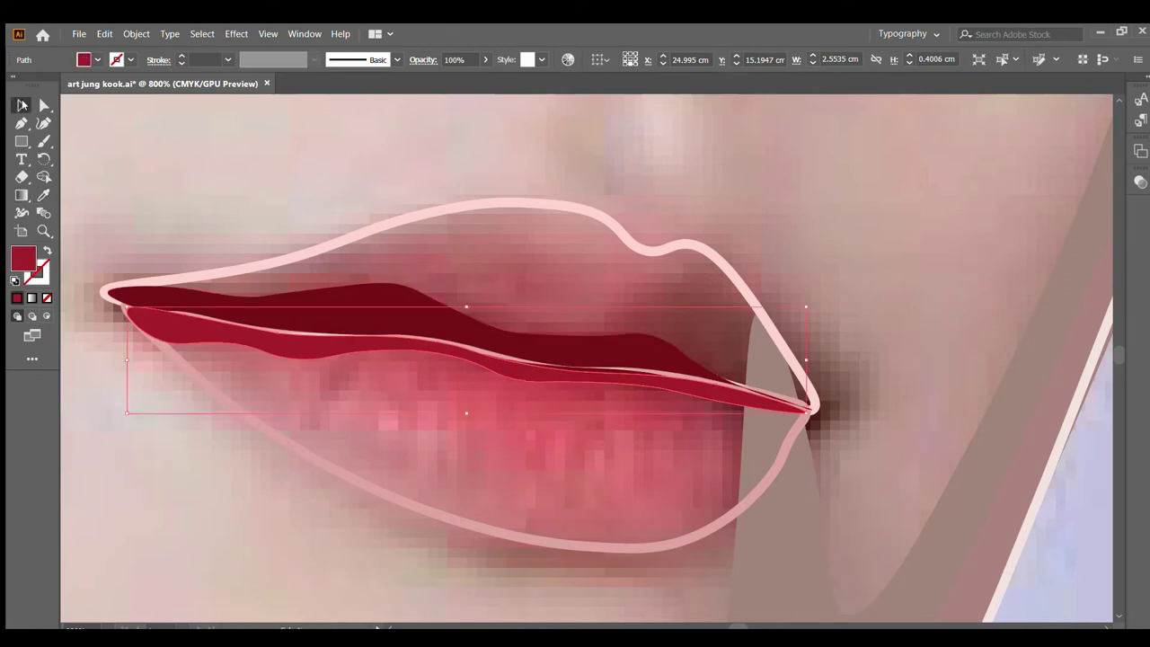
click(206, 134)
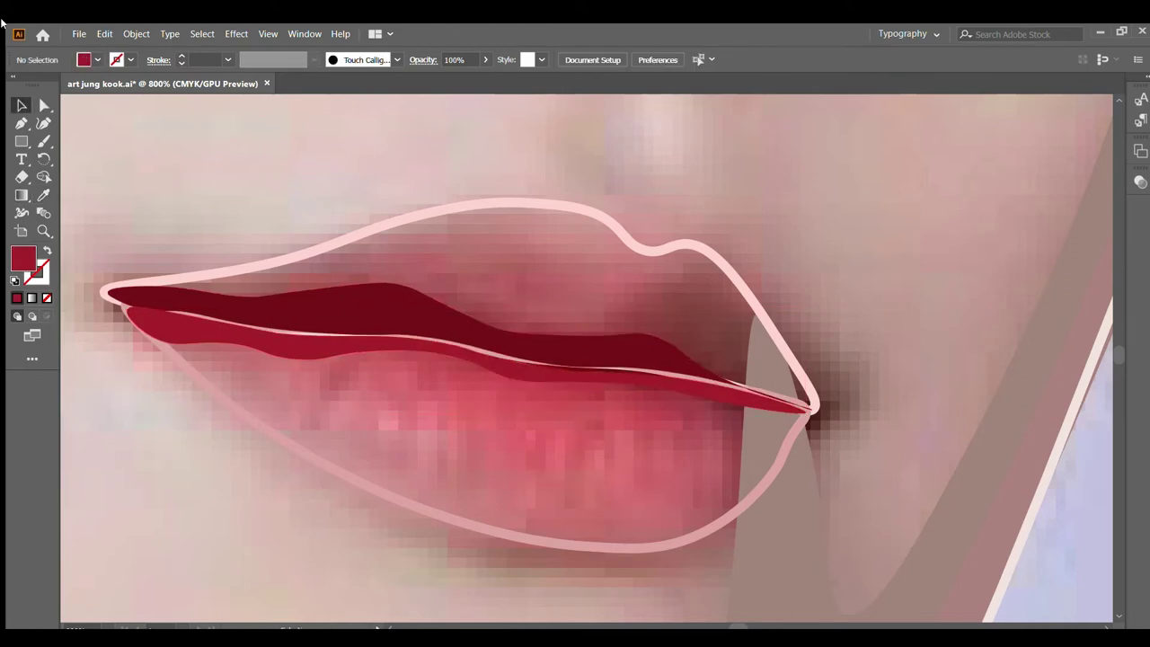
Step: Pencil a wedge over the right upper lip and fill it with photo-sampled dark brownish-red
click(43, 123)
mouse_move(812, 404)
mouse_down()
mouse_move(730, 267)
mouse_move(557, 342)
mouse_move(811, 409)
mouse_up()
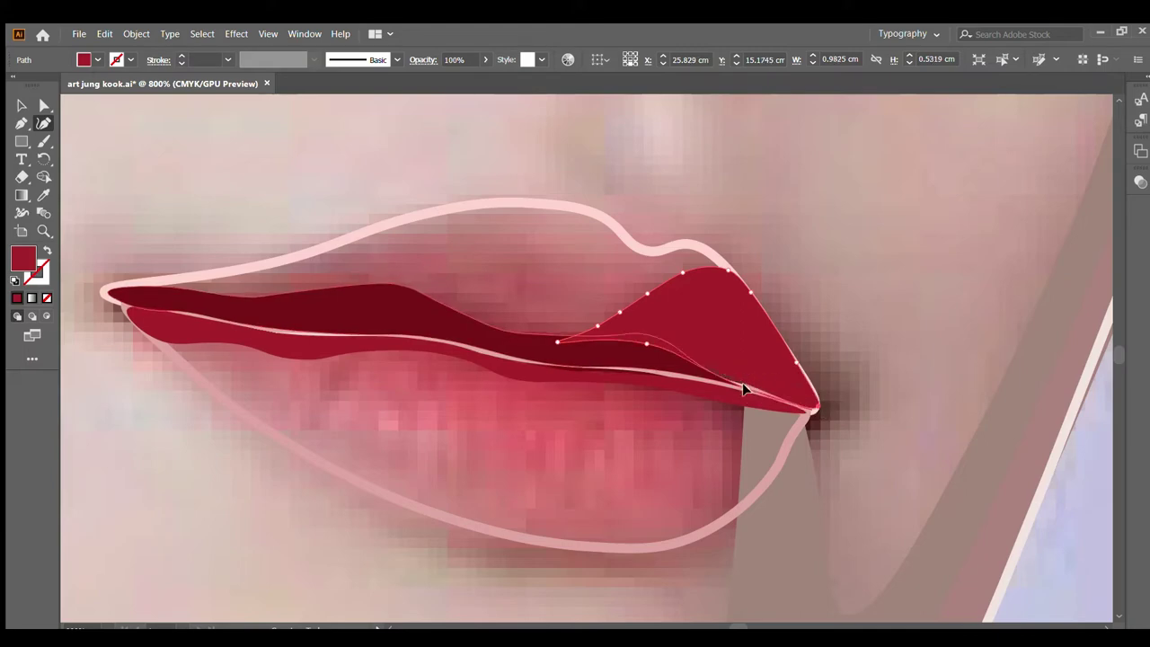
drag(604, 342, 560, 339)
click(45, 252)
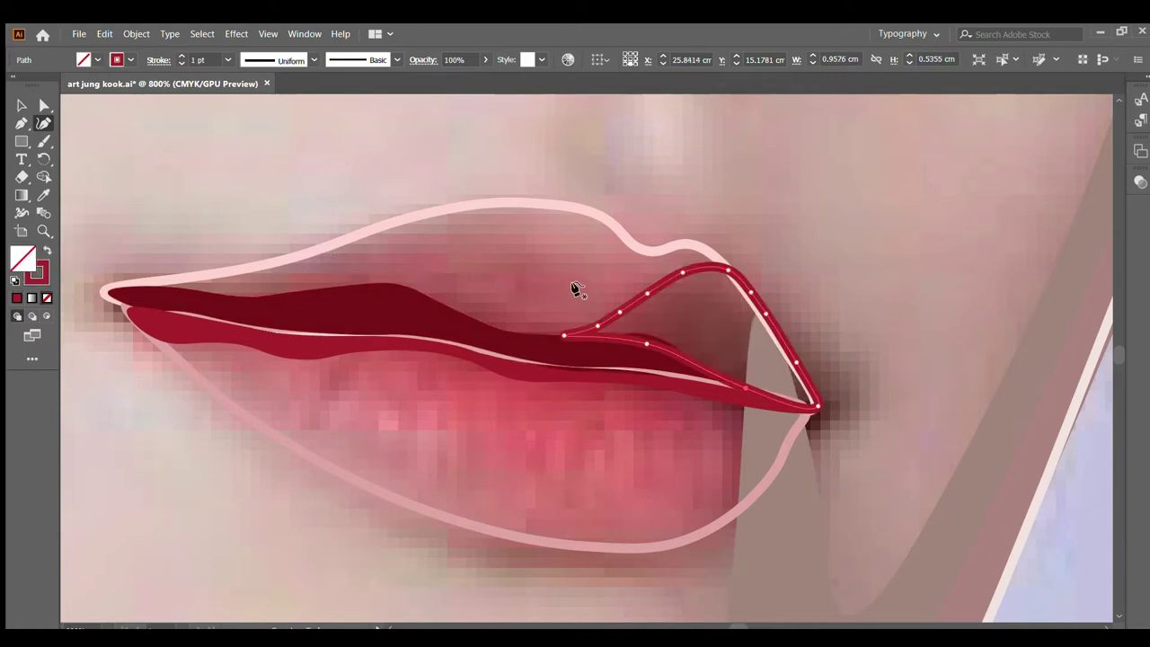
click(43, 195)
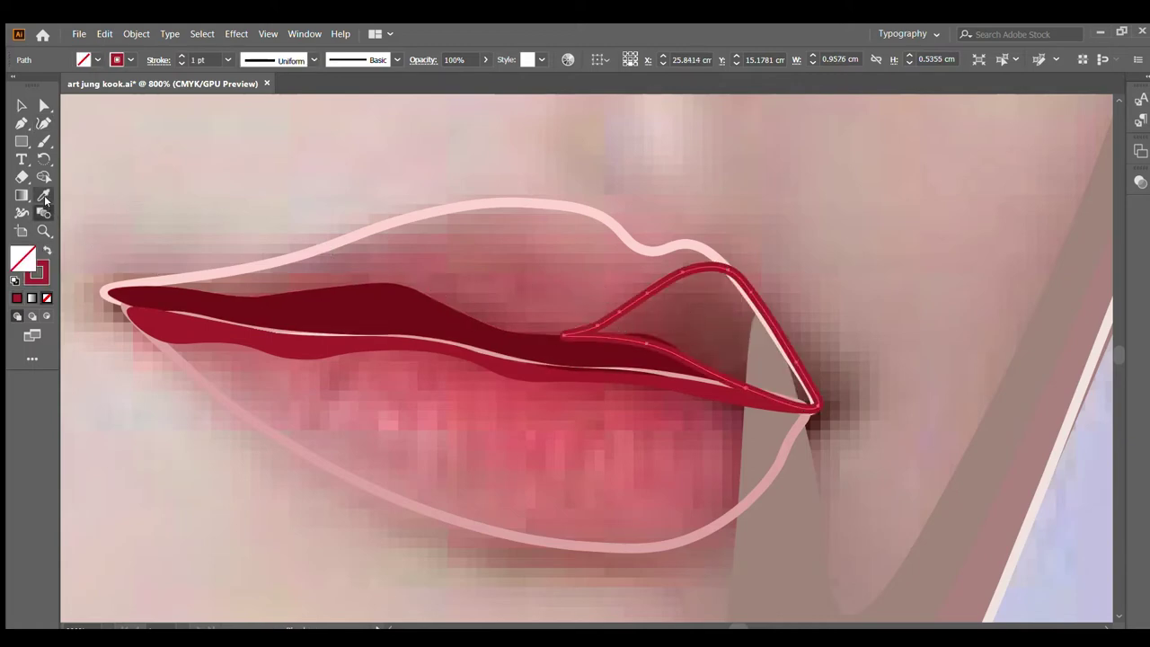
click(649, 319)
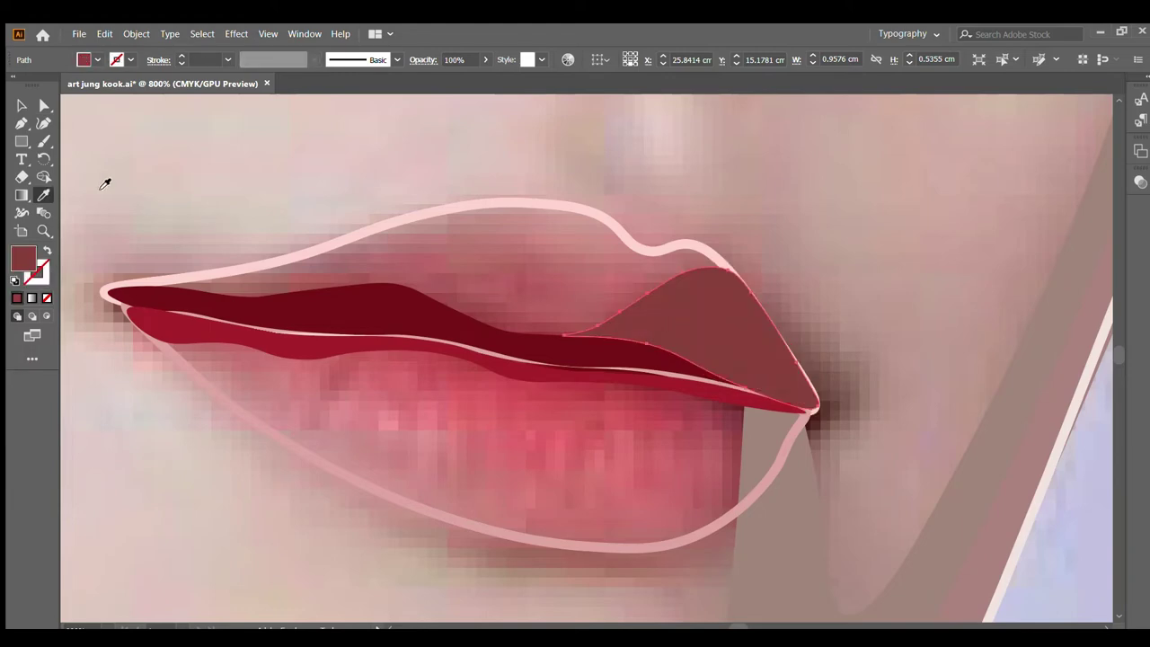
click(20, 105)
click(206, 176)
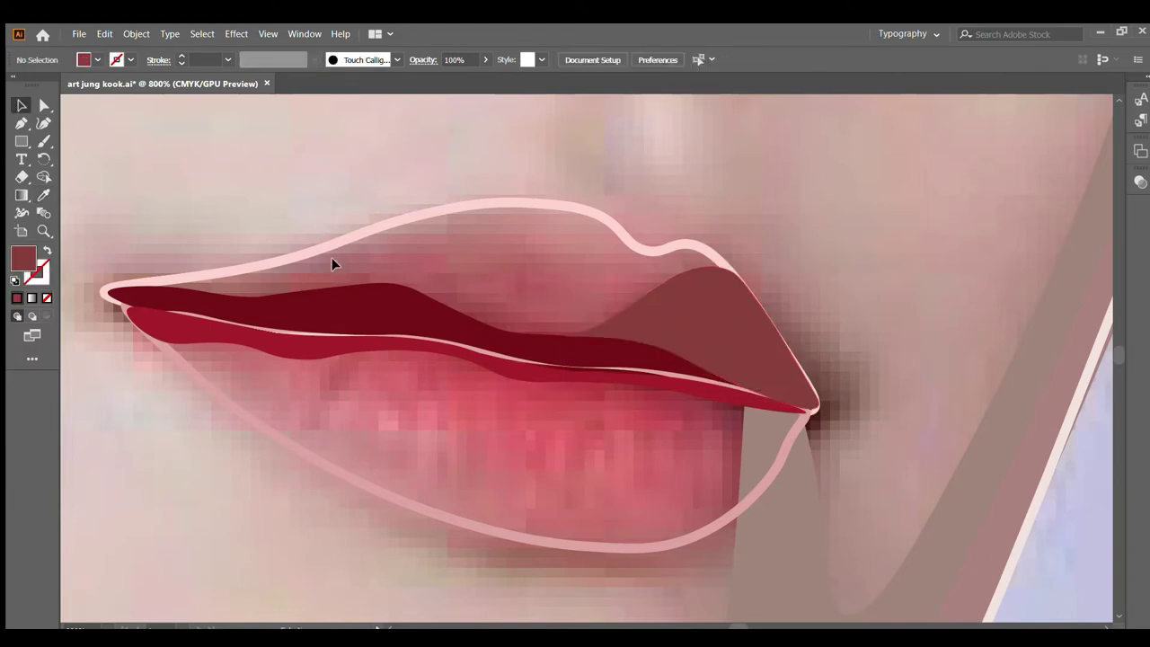
click(41, 124)
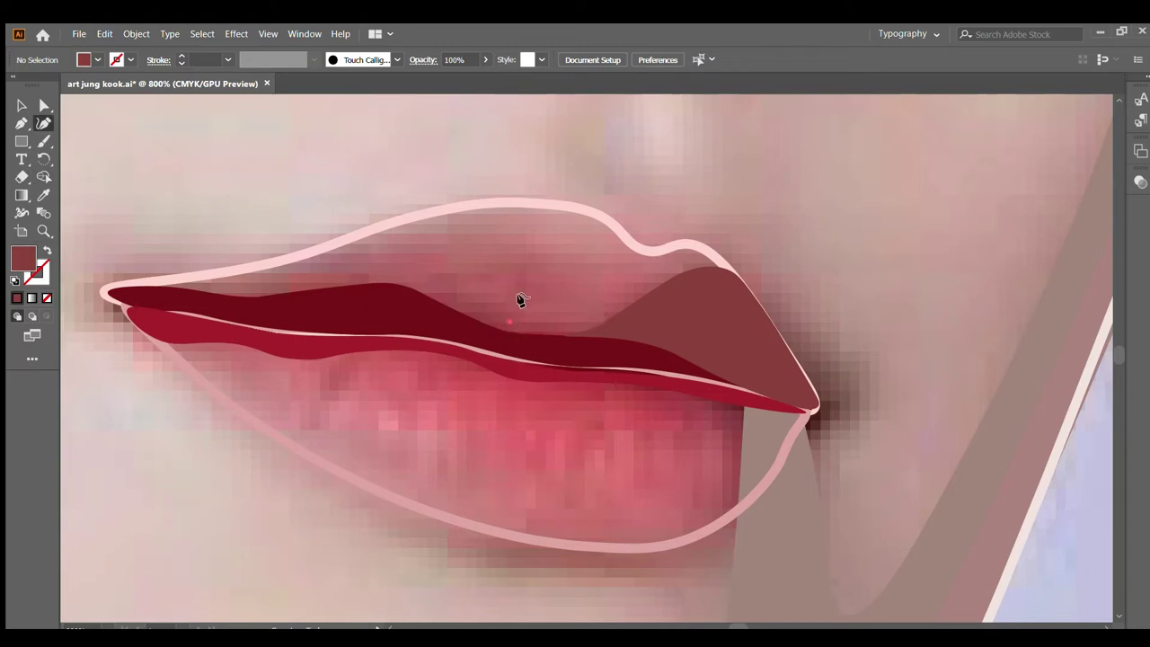
Step: Draw a closed path over the left upper lip, running to the lip corner
click(504, 244)
click(451, 249)
click(410, 250)
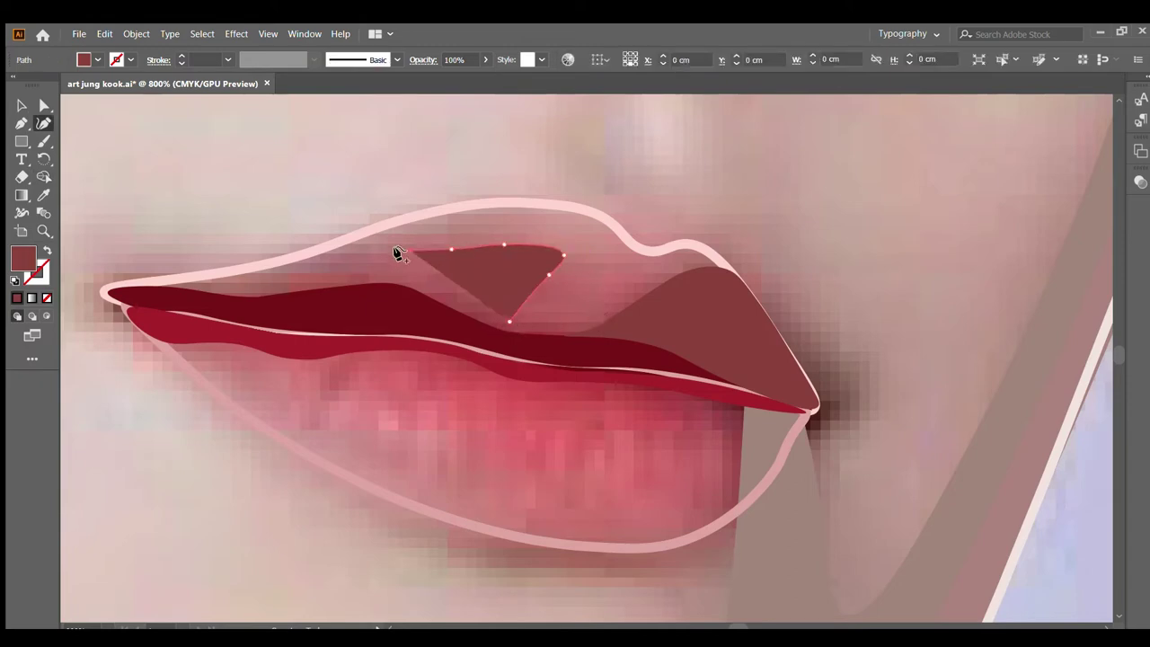
click(344, 268)
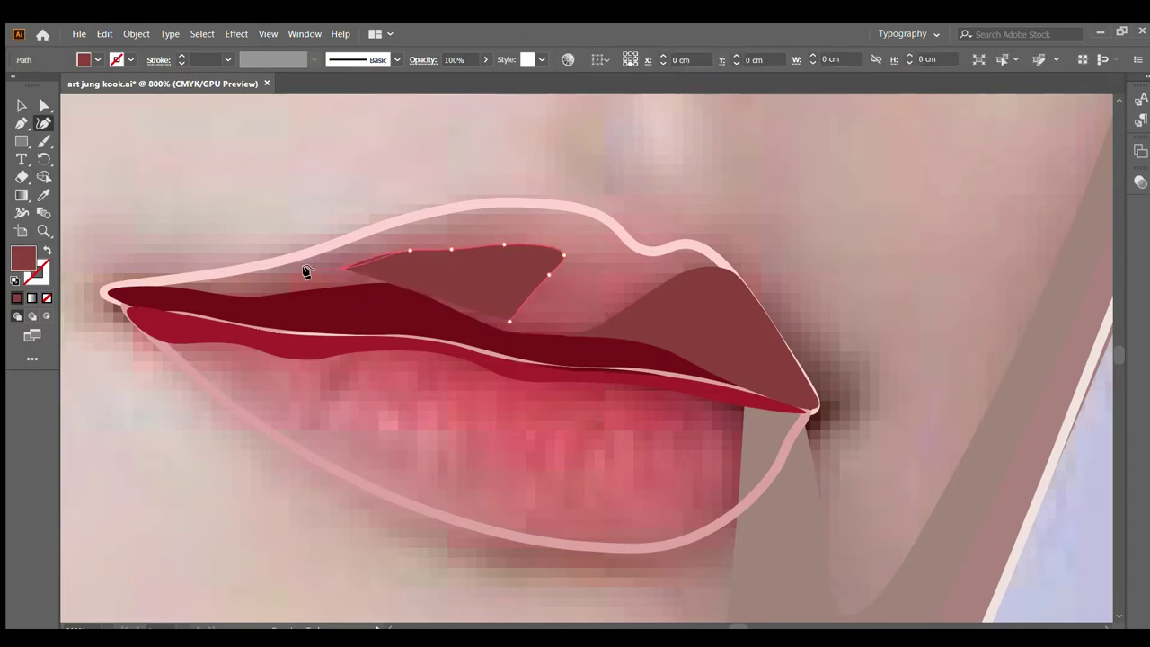
click(117, 290)
click(256, 302)
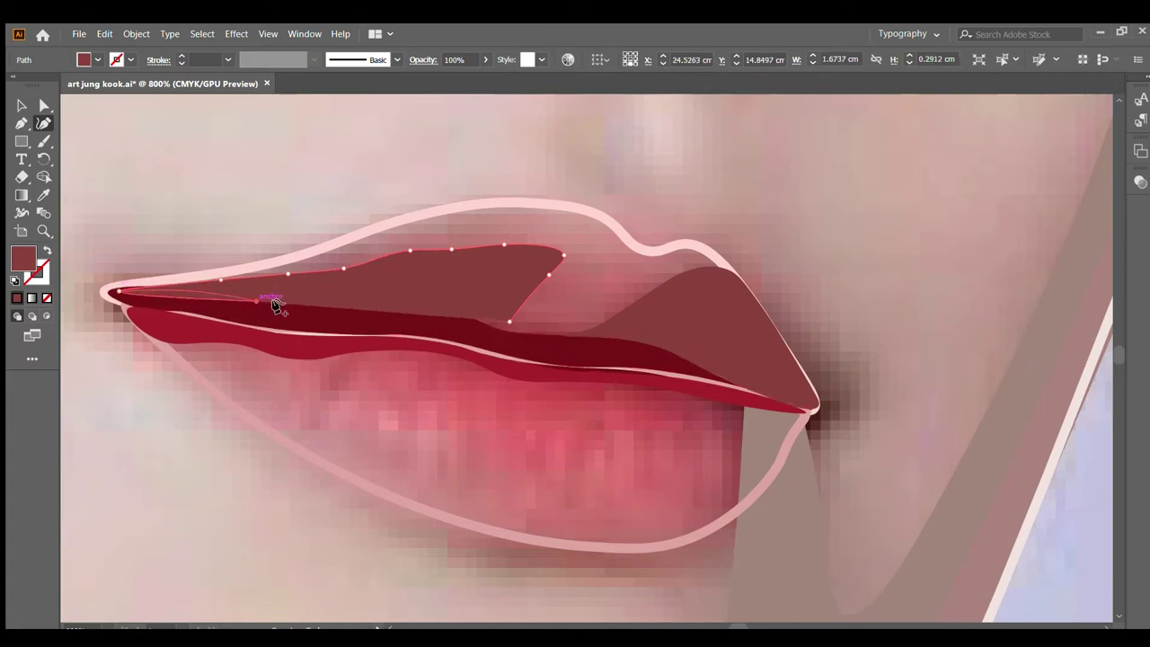
click(362, 303)
click(510, 321)
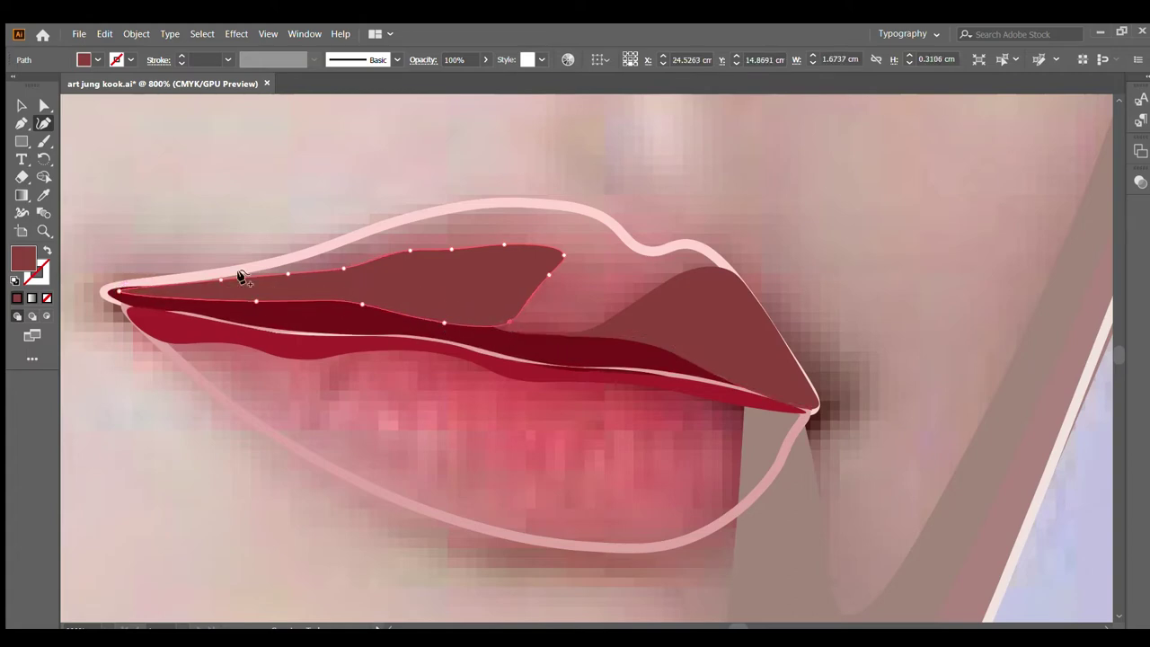
Step: Fill the left lip shape with a rosy pink sampled from the lips and deselect it
click(45, 249)
click(42, 195)
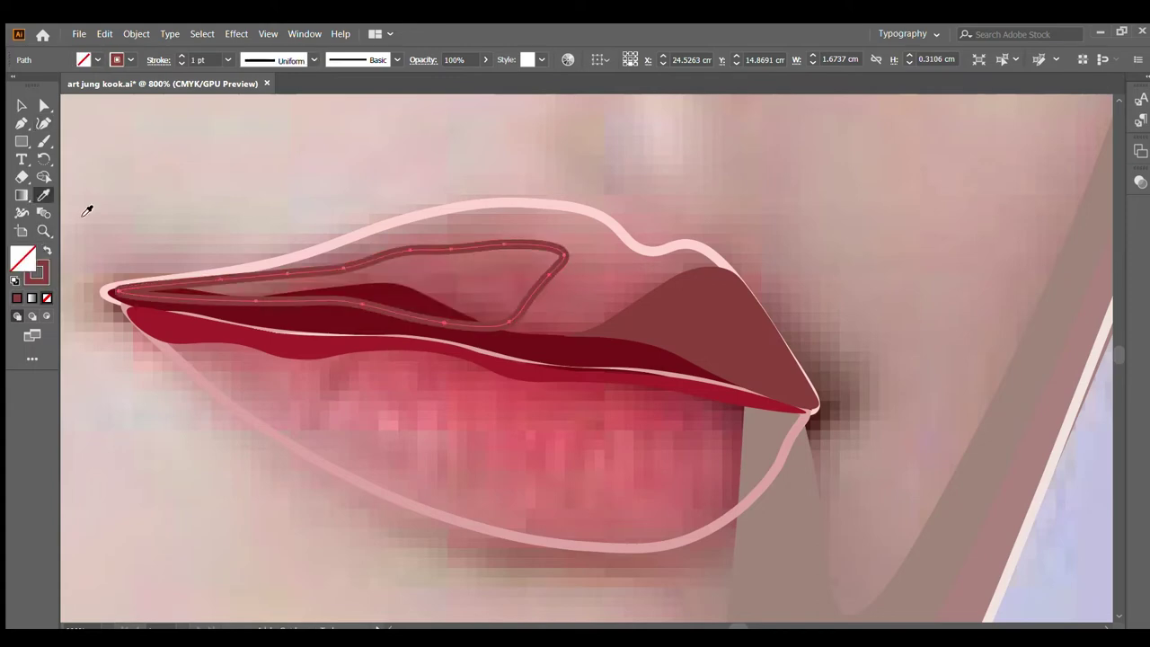
click(443, 287)
click(22, 105)
click(219, 174)
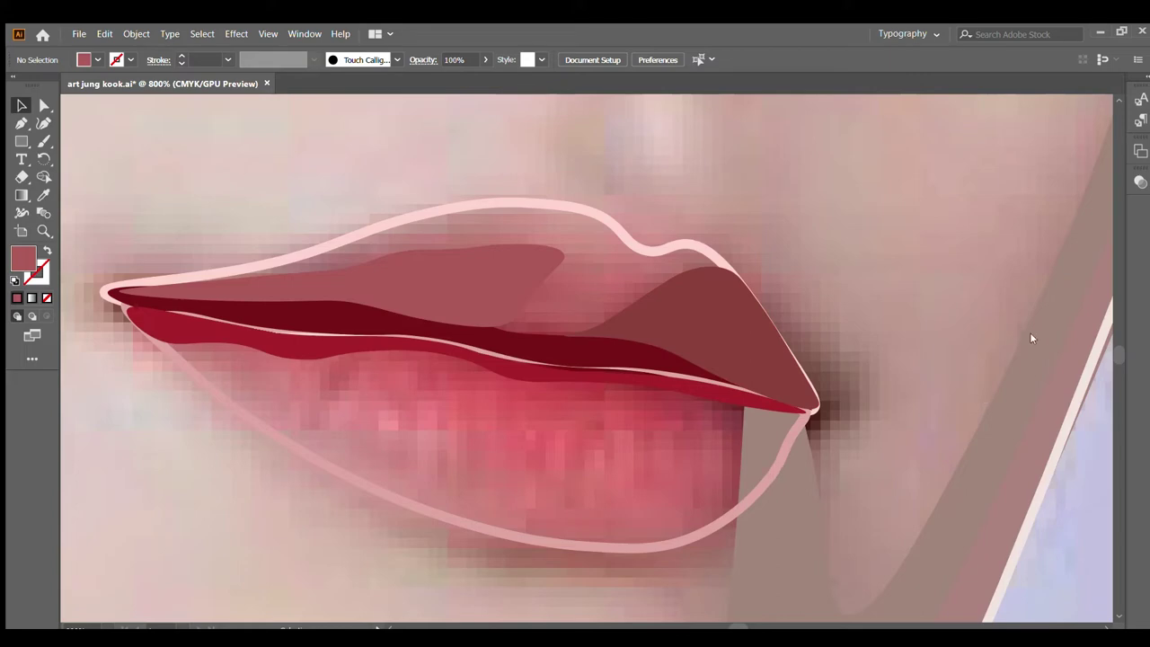
Step: Fill the upper-lip outline with a darker dusty pink sampled from the photo, replacing a first try
click(670, 239)
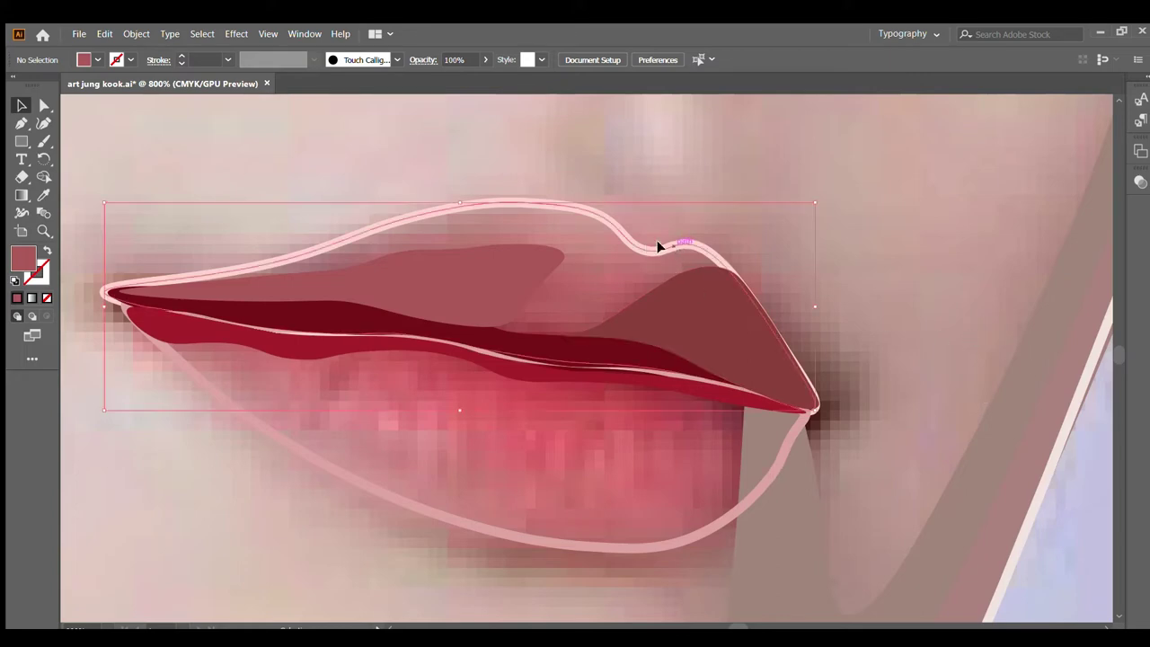
click(43, 195)
click(576, 258)
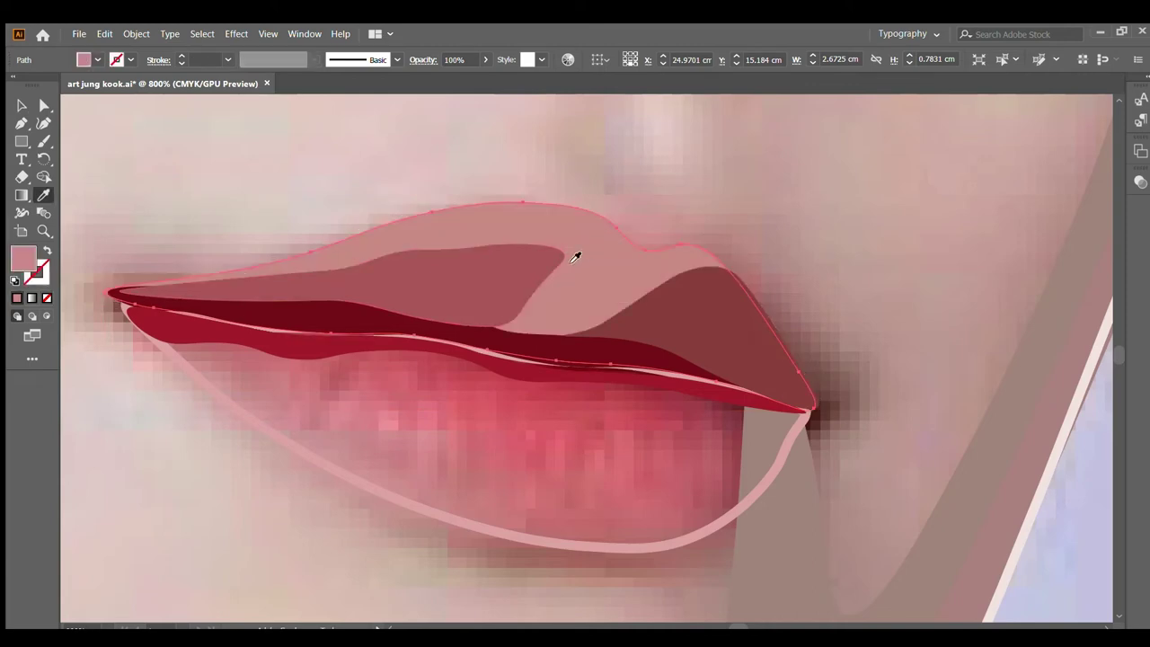
key(ctrl+z)
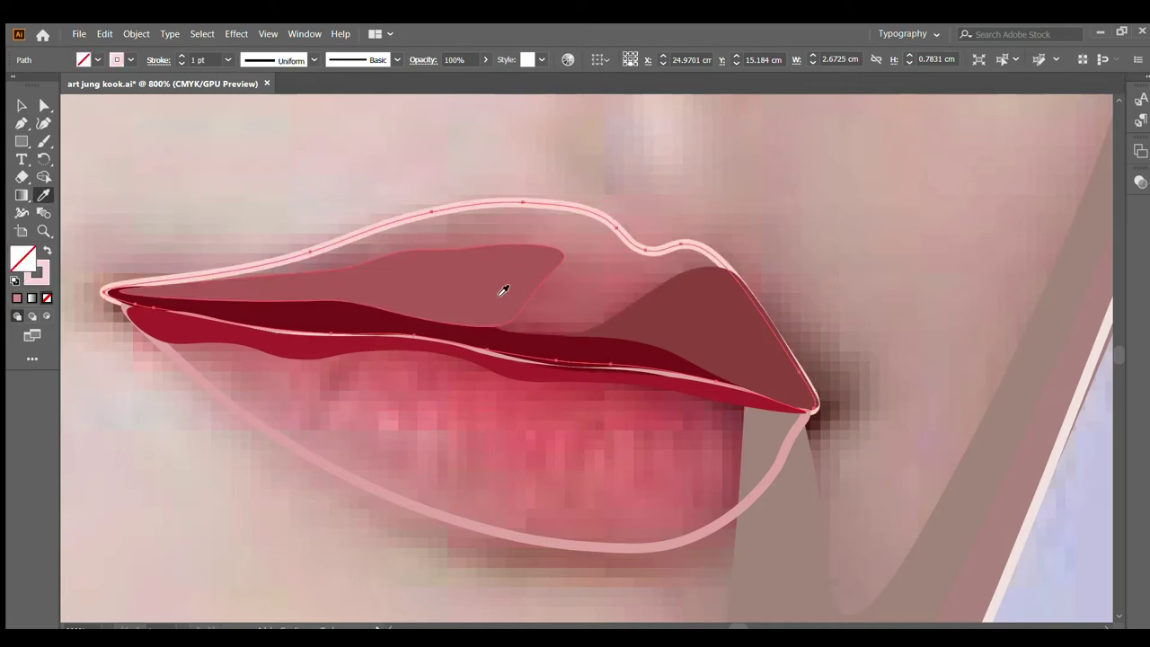
click(596, 290)
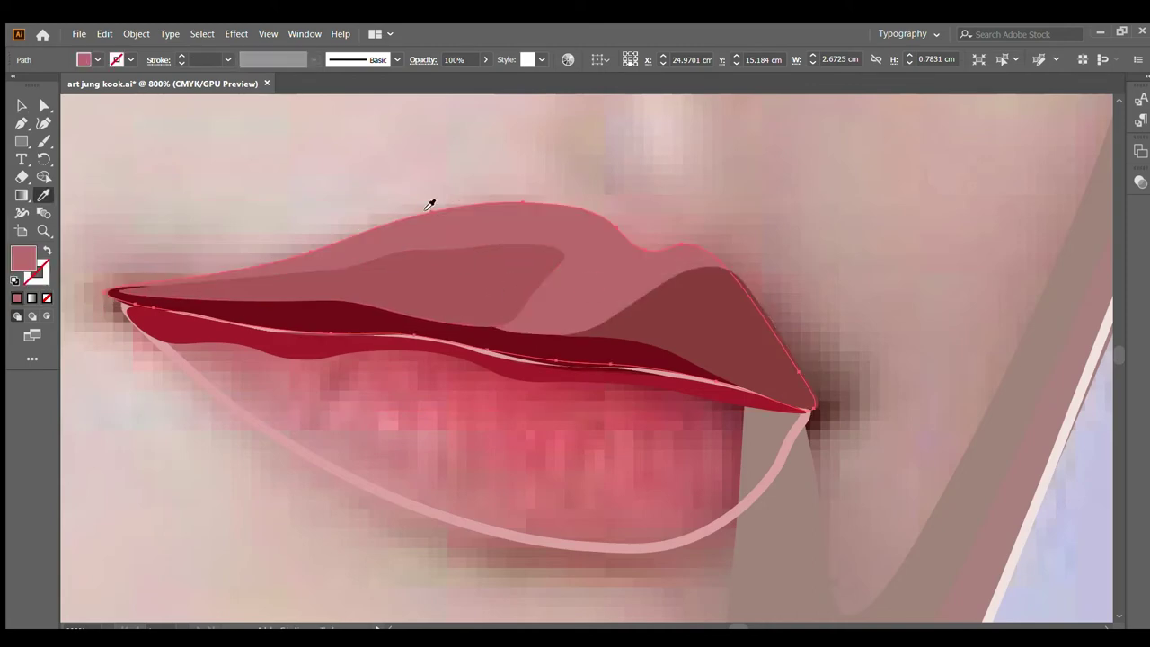
click(21, 105)
Step: Add curvature points to stretch the dark lip wedge's left edge along the mouth line, to 1.2295 cm wide
click(387, 157)
scroll(510, 265, down, 4)
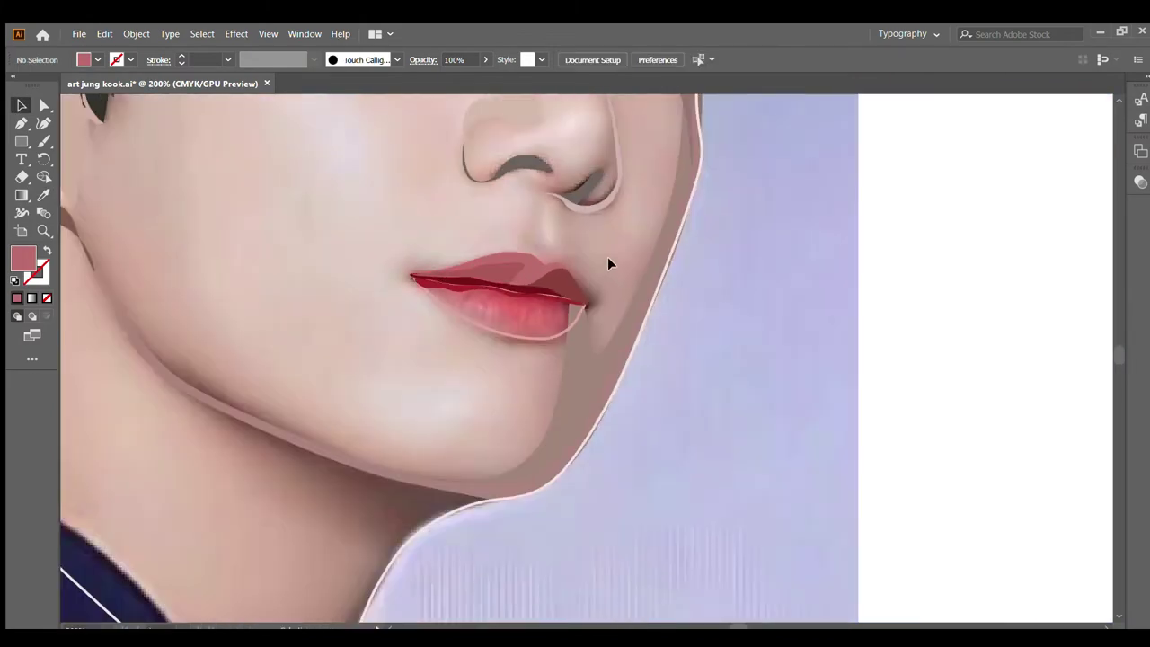
scroll(555, 283, up, 4)
scroll(474, 238, up, 4)
click(525, 264)
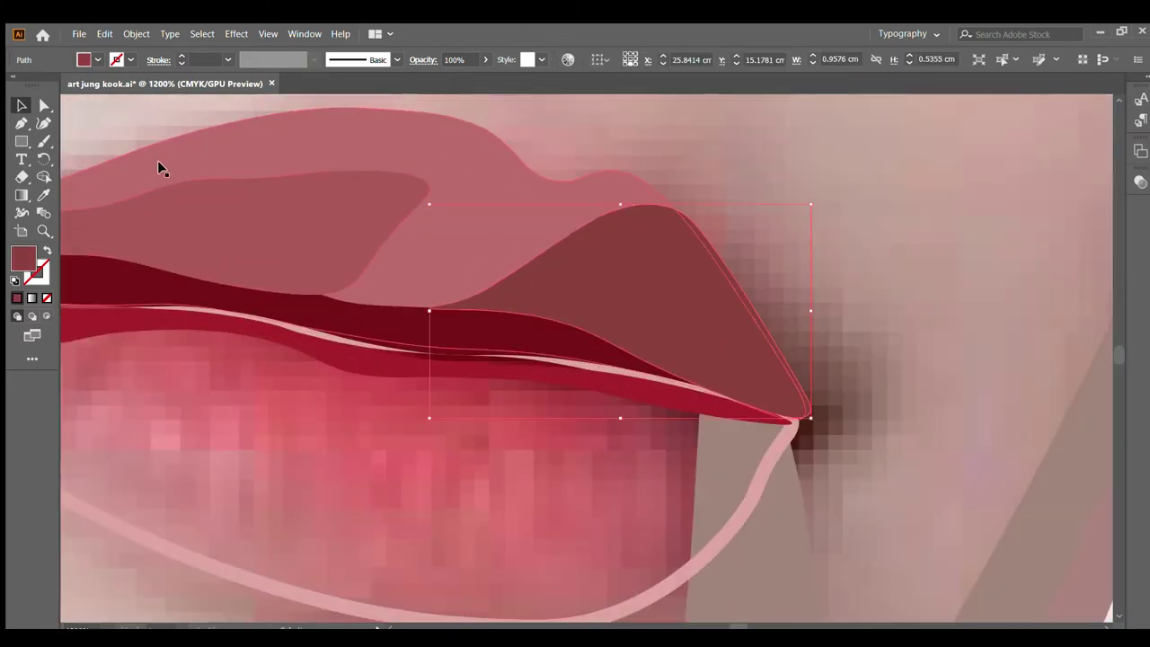
click(43, 123)
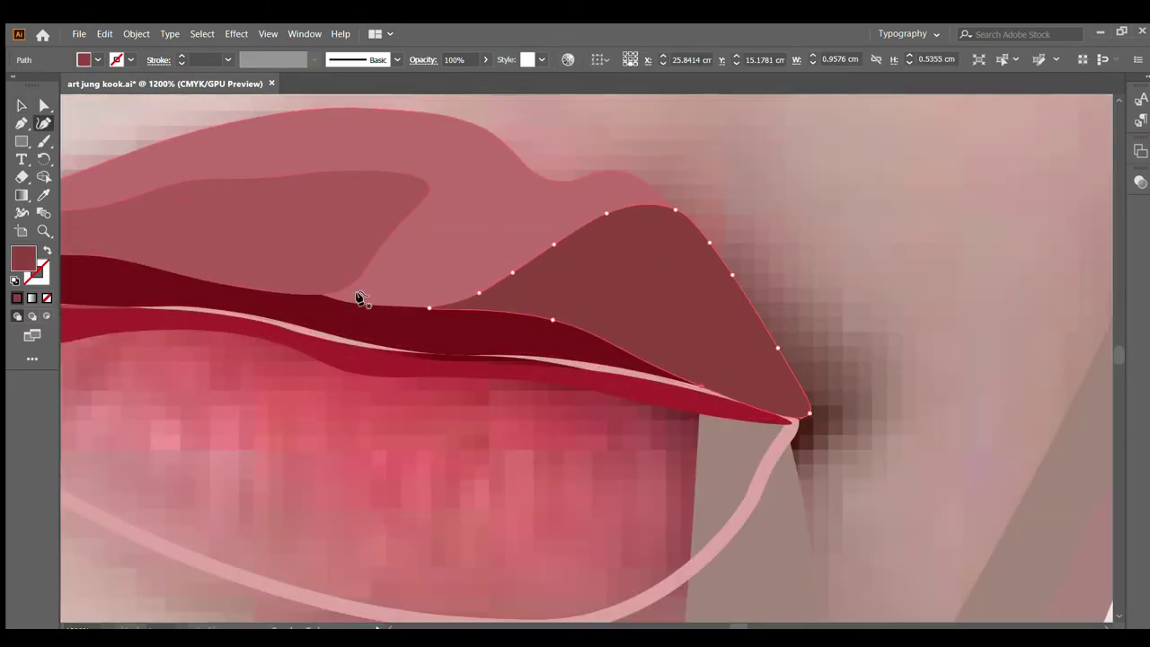
click(428, 307)
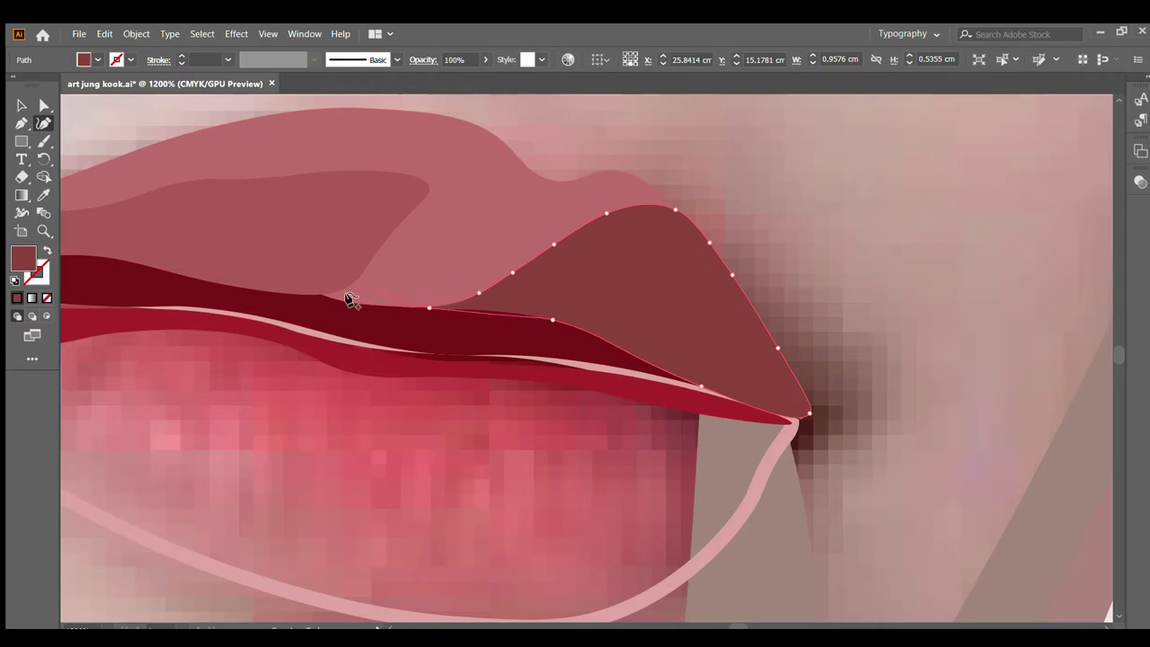
click(319, 294)
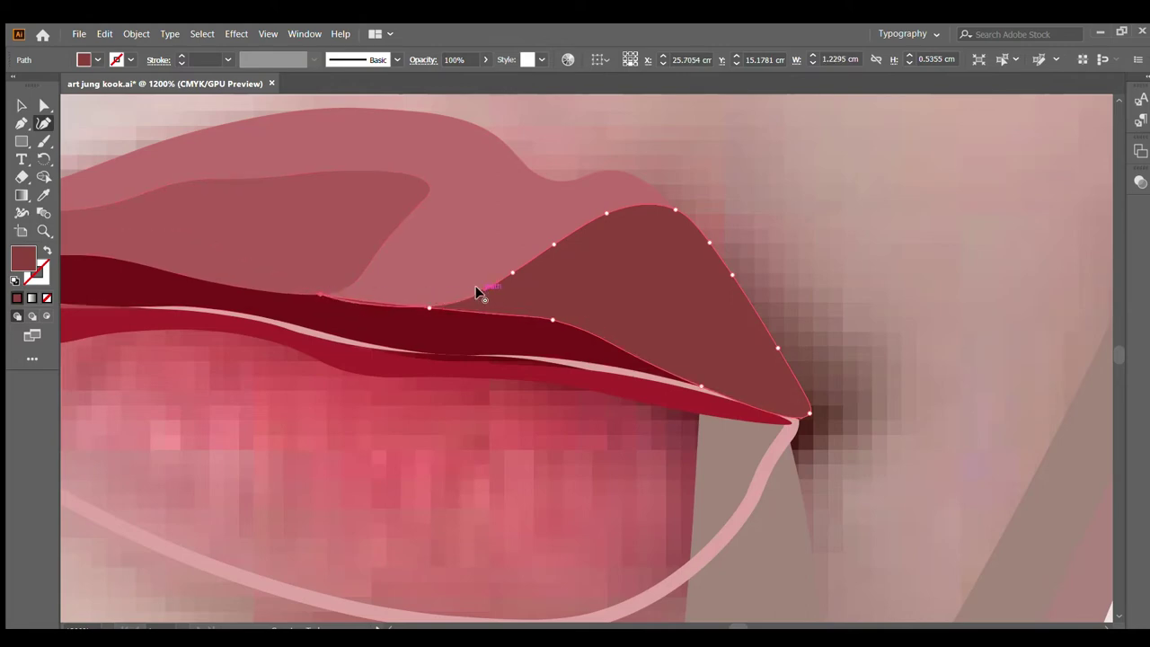
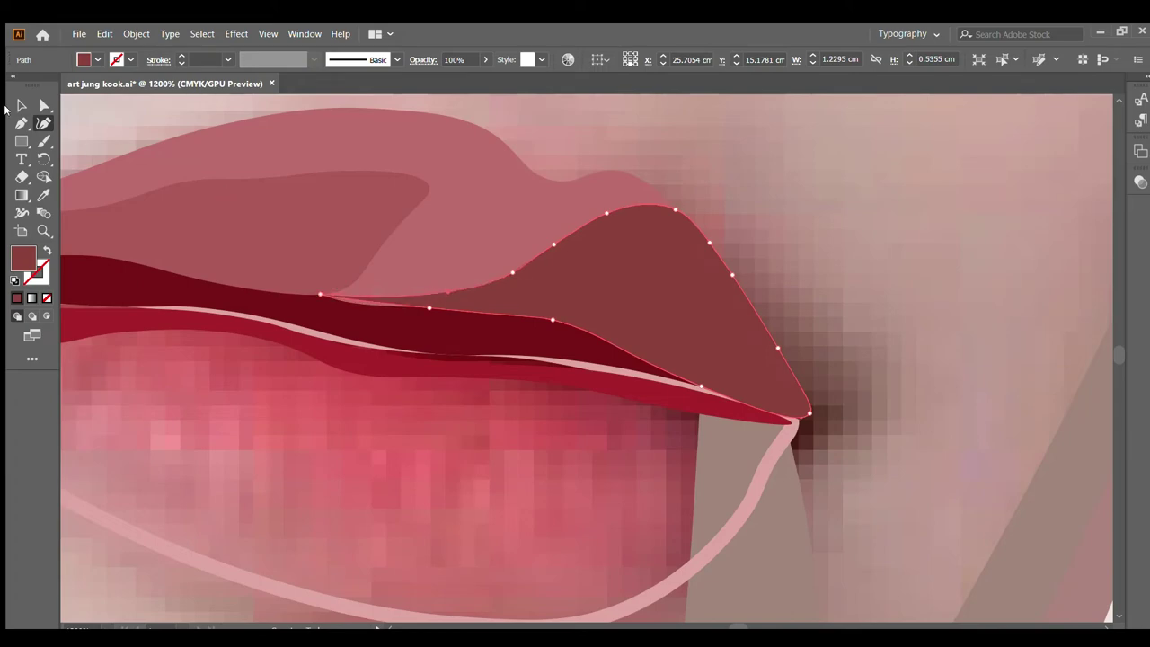
Step: Lower the darker upper-lip shape to about 79% opacity and the light band to 82%
key(v)
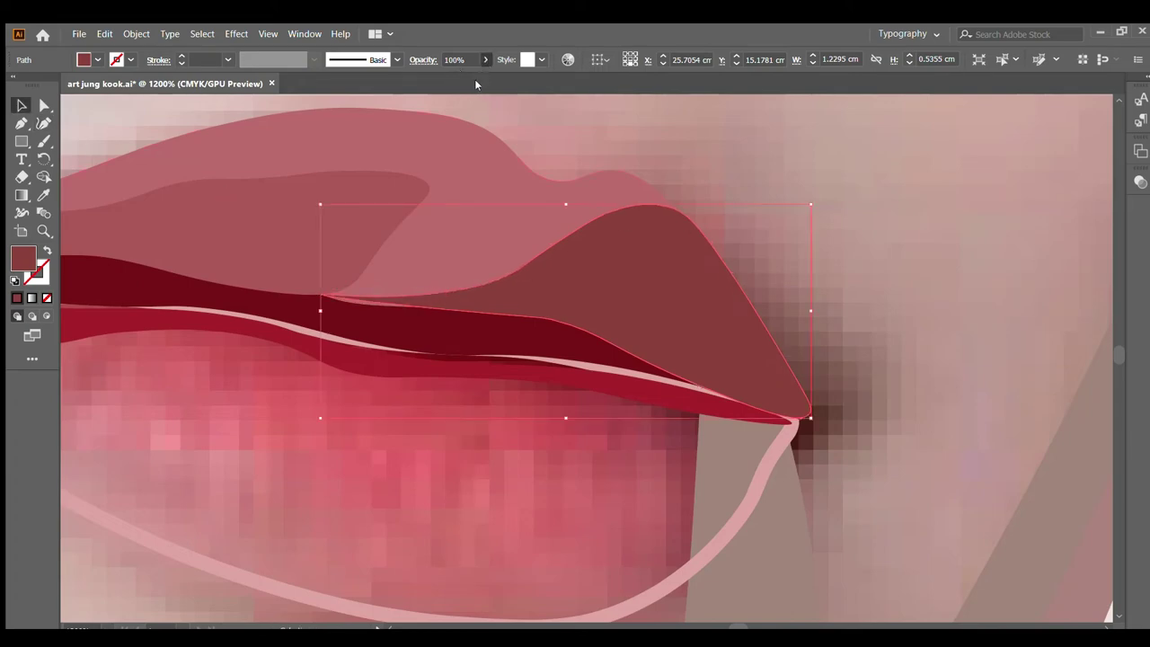
drag(475, 79, 464, 73)
click(557, 116)
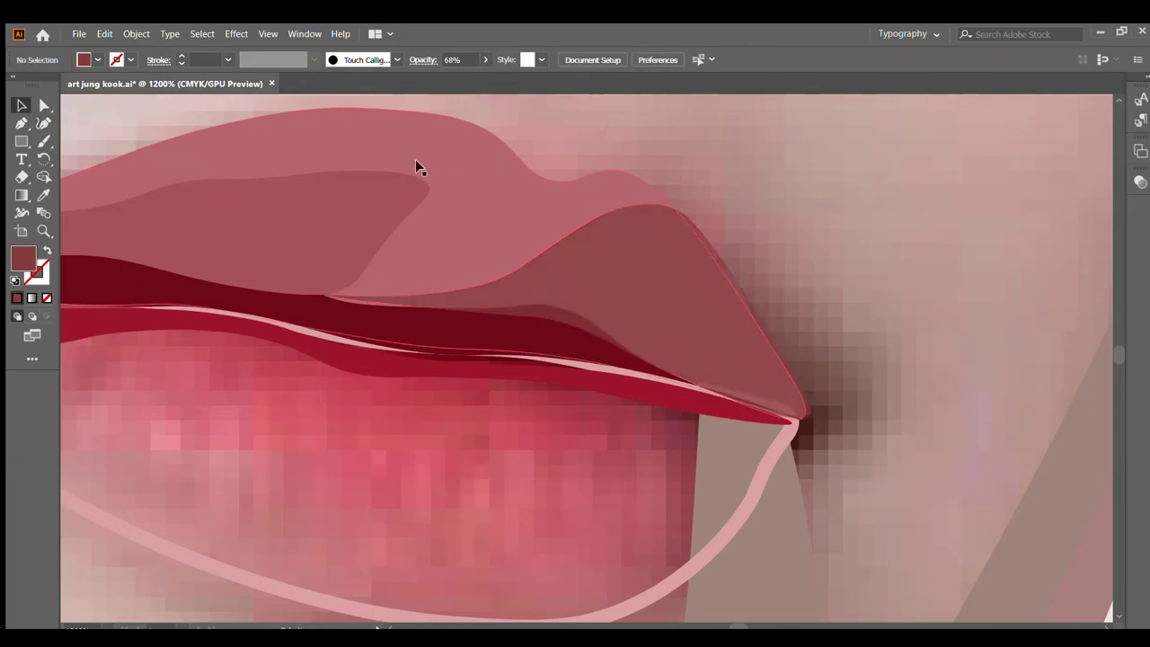
click(404, 162)
drag(468, 70, 463, 73)
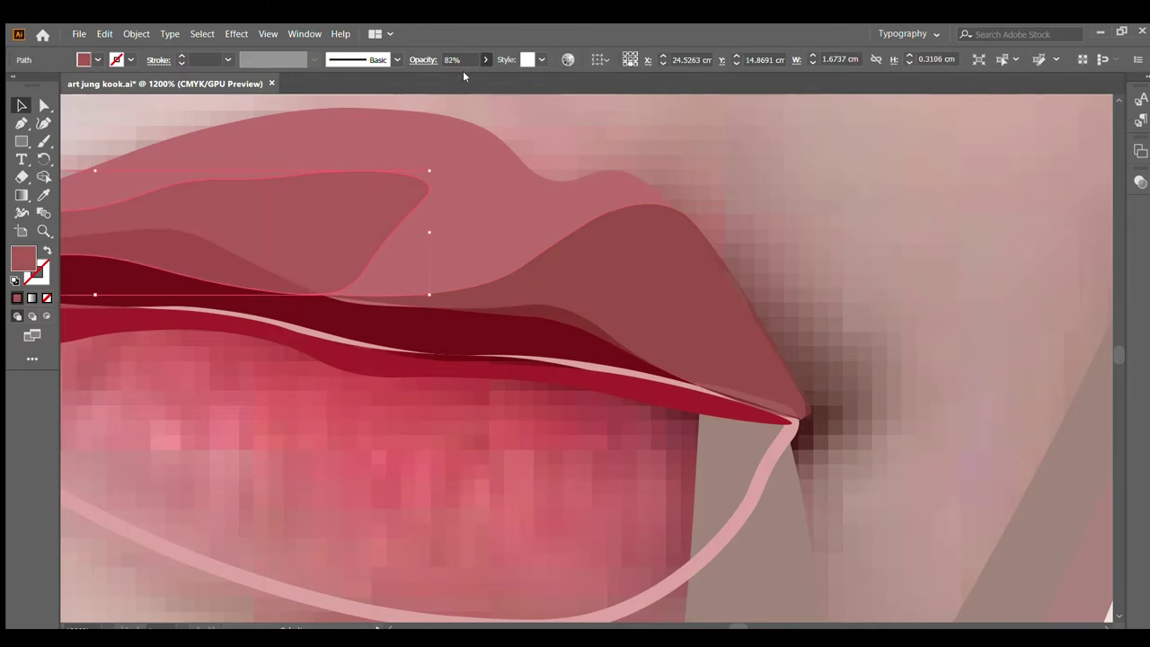
click(562, 109)
scroll(589, 216, down, 5)
scroll(563, 278, up, 4)
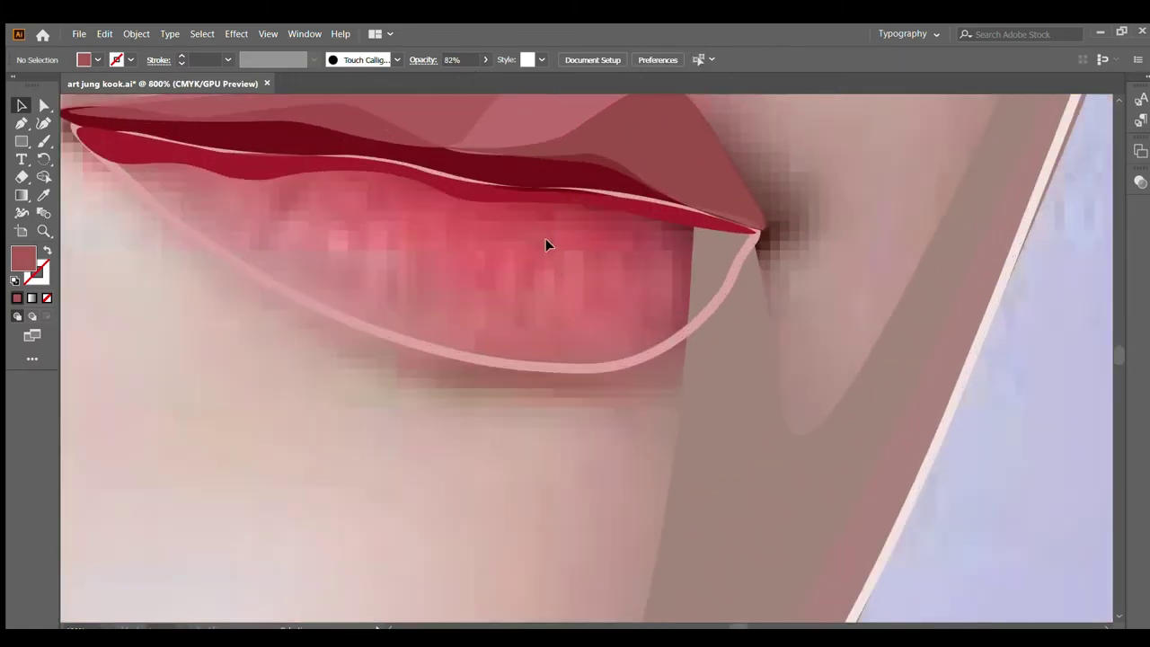
scroll(169, 124, up, 1)
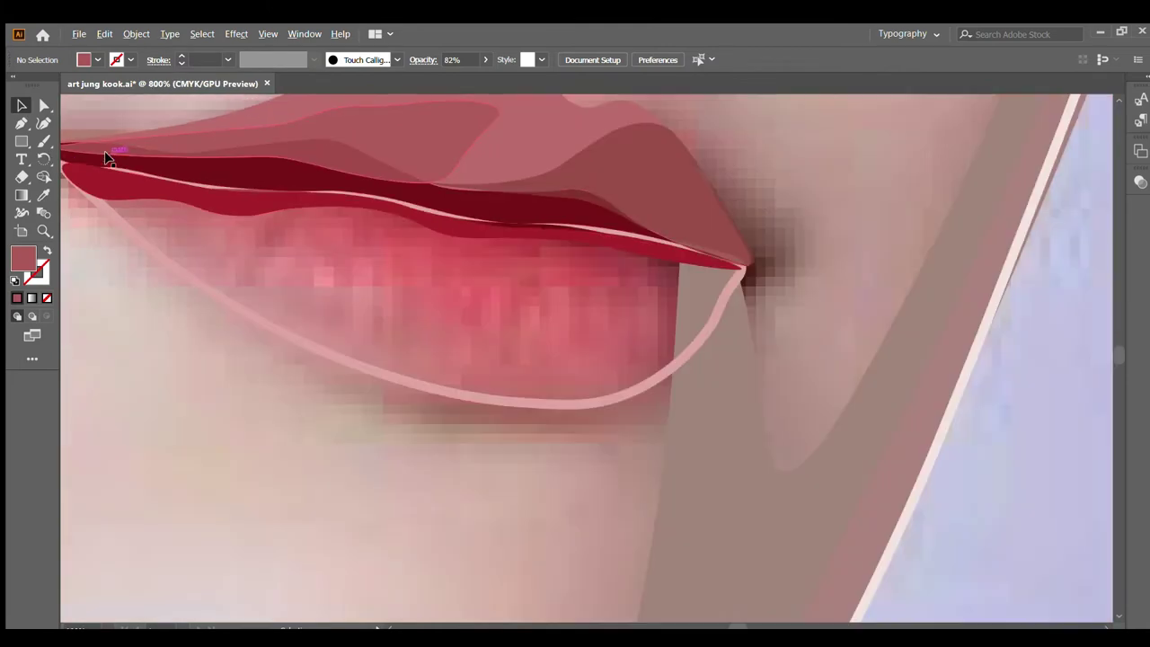
Step: Start a Pen shape at the left lip corner, tracing a wavy drip edge over the teeth
click(44, 123)
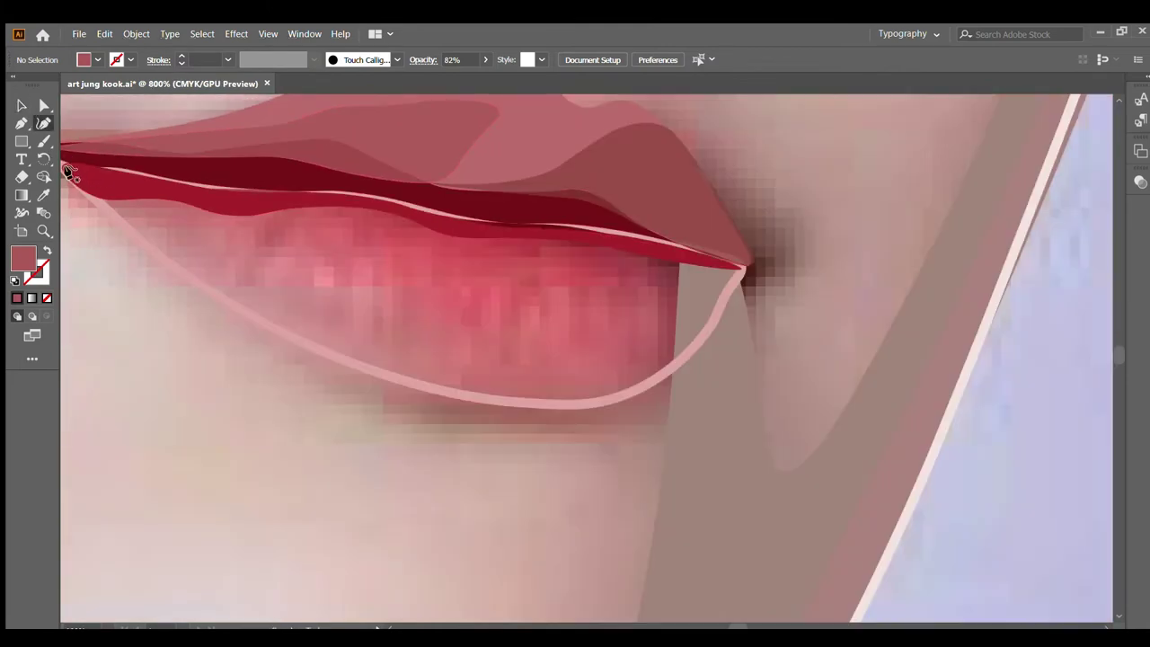
click(67, 169)
click(141, 241)
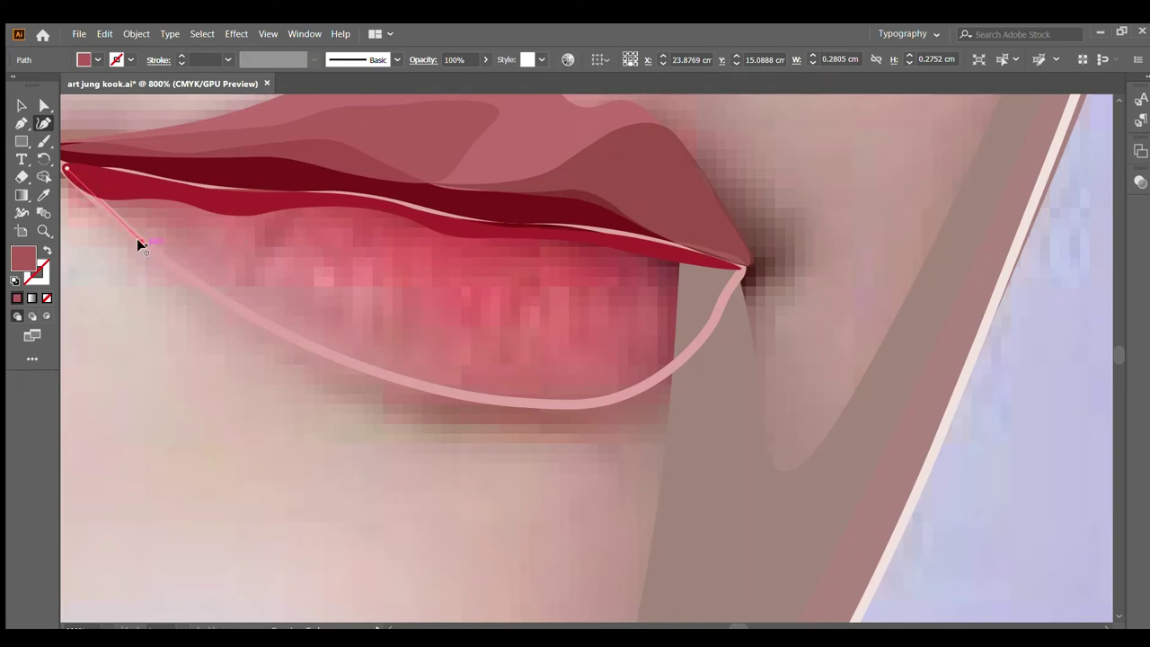
click(201, 218)
click(254, 240)
click(250, 294)
click(279, 241)
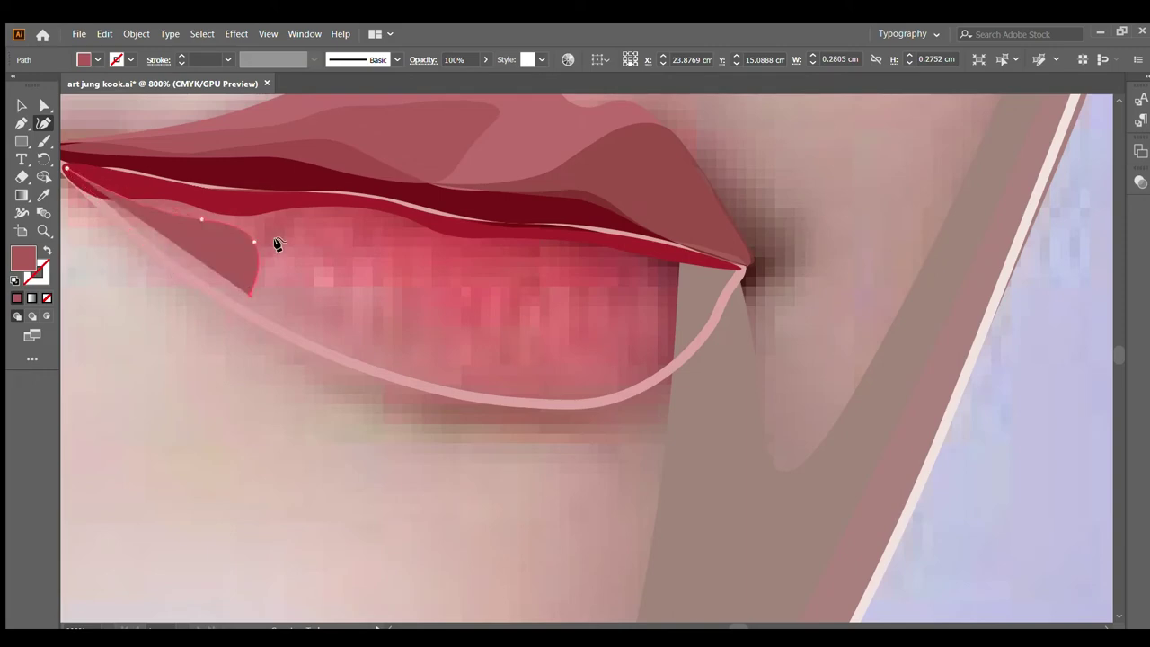
click(314, 245)
click(344, 295)
click(360, 251)
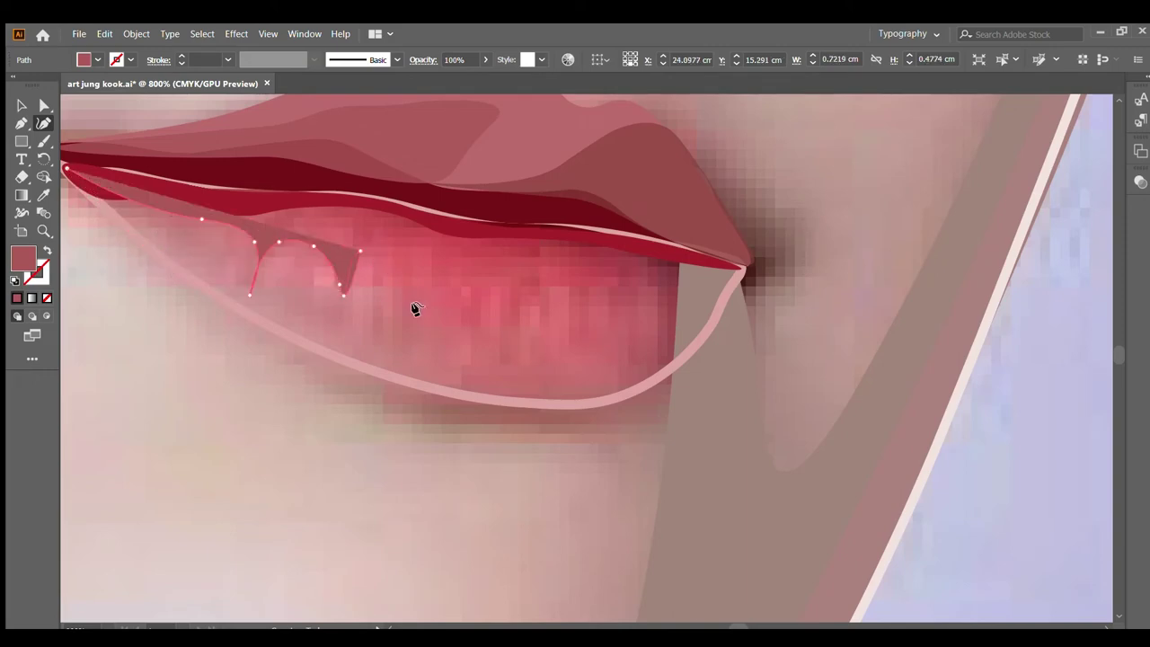
click(415, 307)
Step: Carry the drip edge to the right lip corner and close it back along the upper lip
click(452, 304)
click(475, 283)
click(497, 321)
click(543, 296)
click(591, 282)
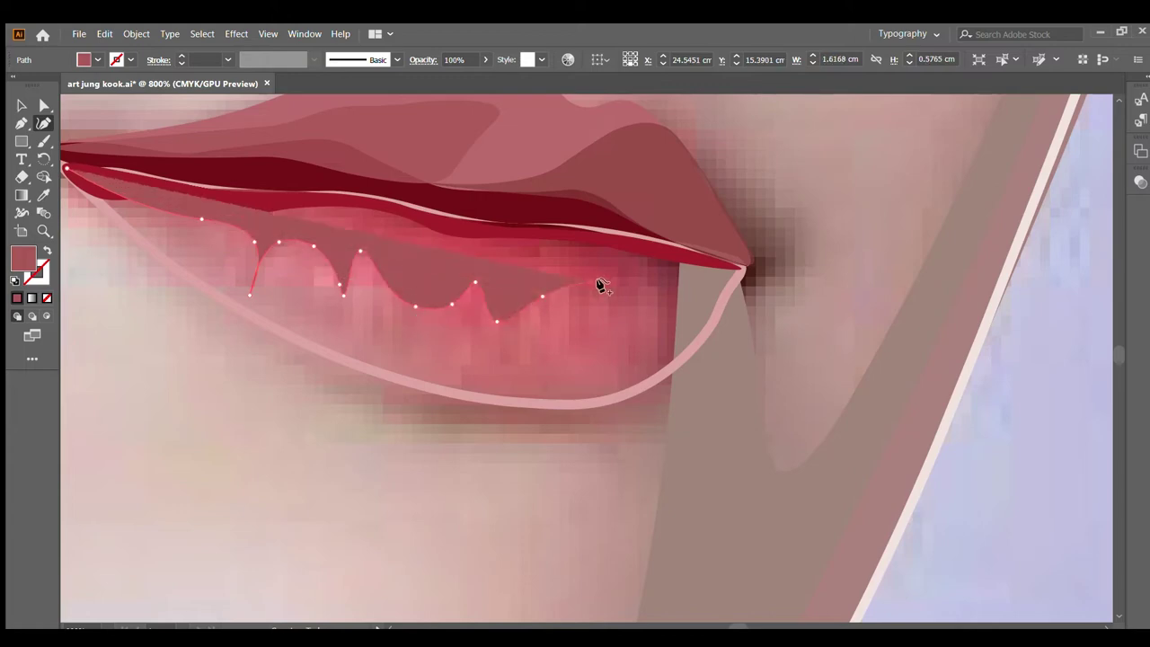
click(641, 275)
click(665, 269)
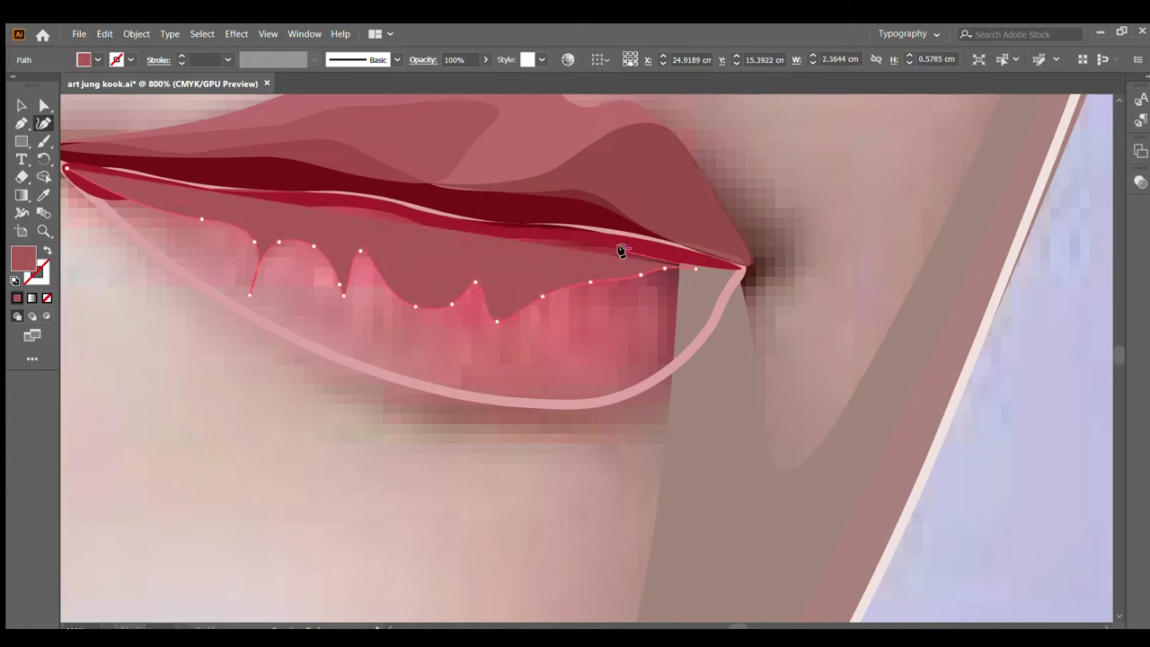
click(296, 208)
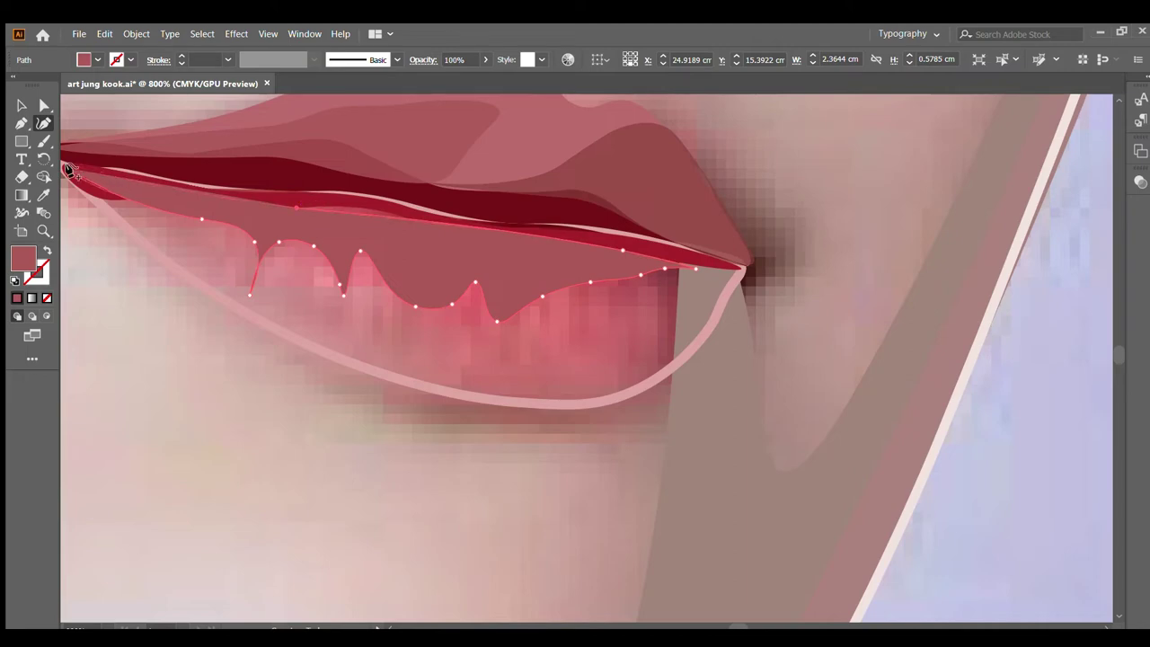
click(380, 209)
click(484, 237)
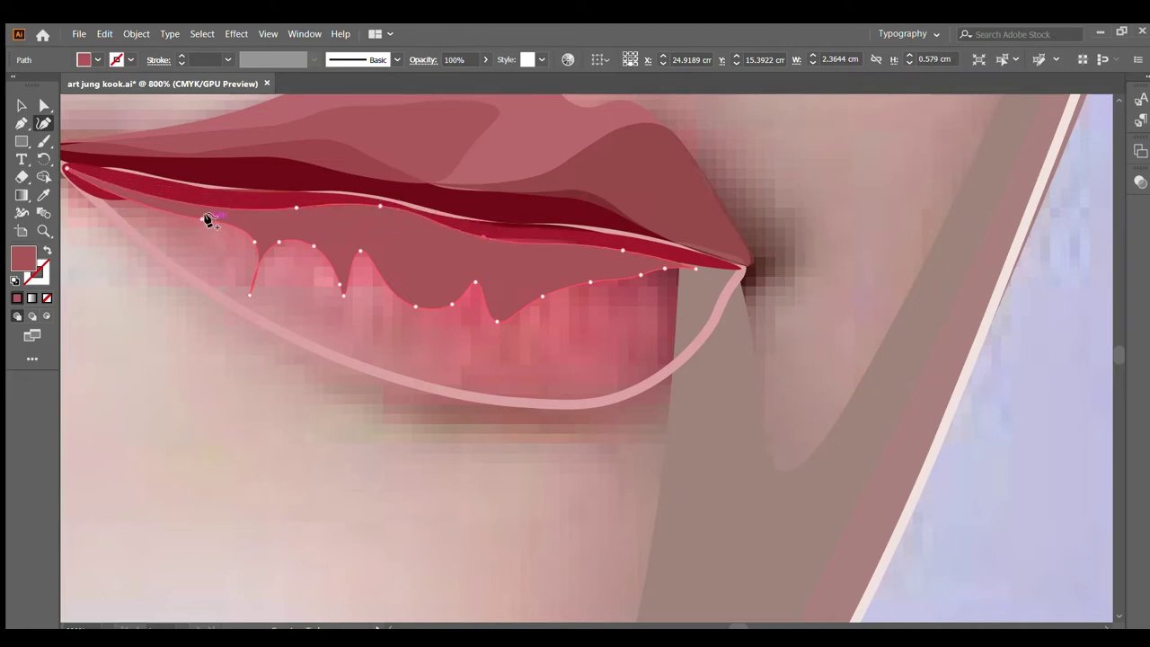
click(224, 212)
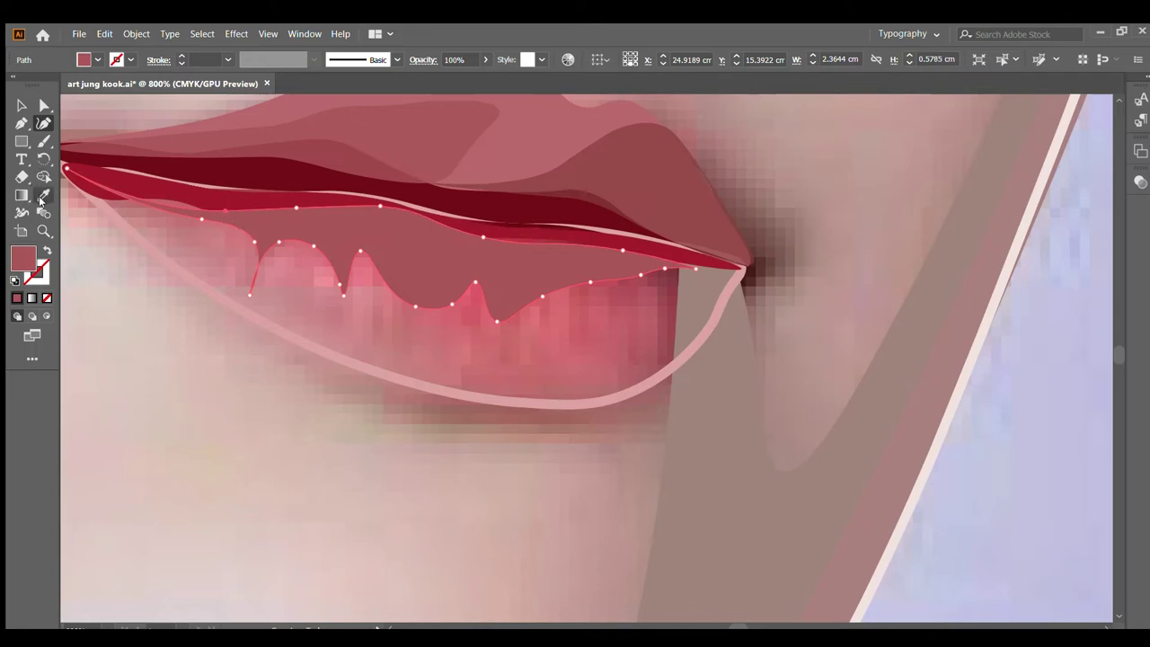
Step: Fill the drip shape with the lip red sampled by the Eyedropper, then deselect
click(48, 250)
click(45, 195)
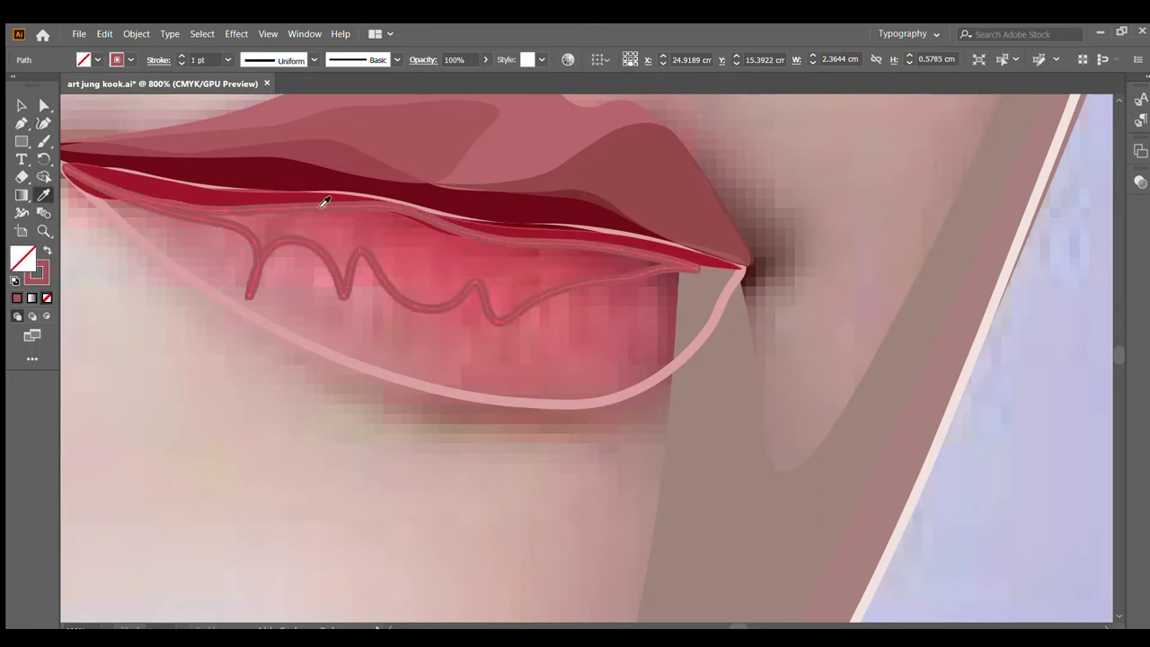
click(434, 245)
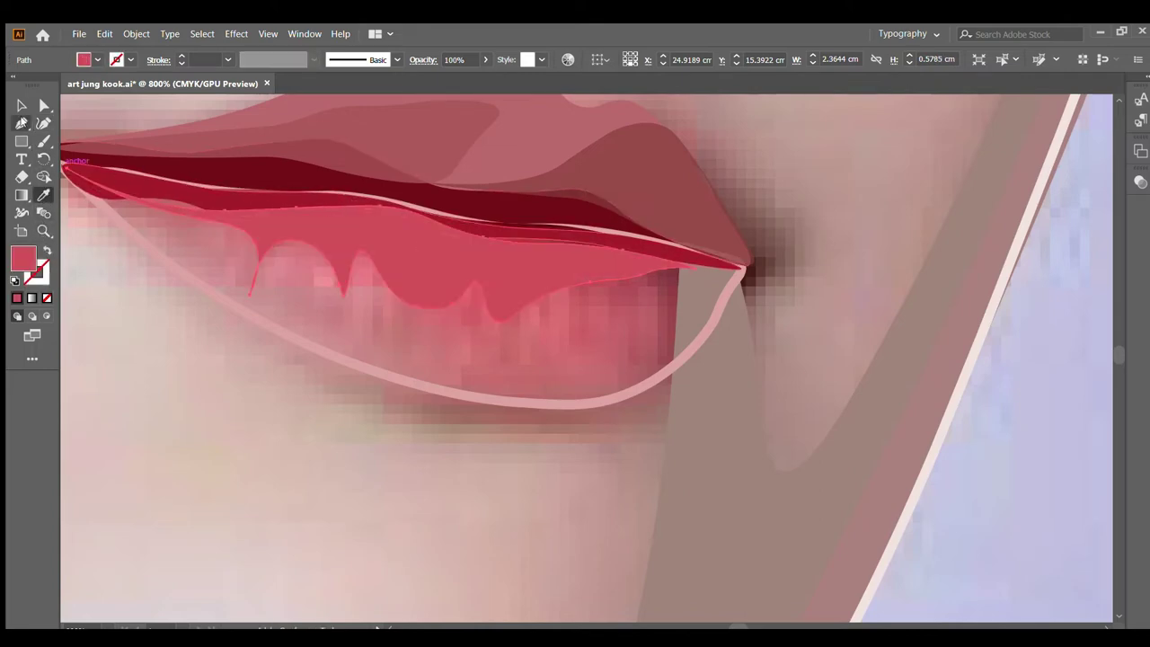
key(v)
click(546, 309)
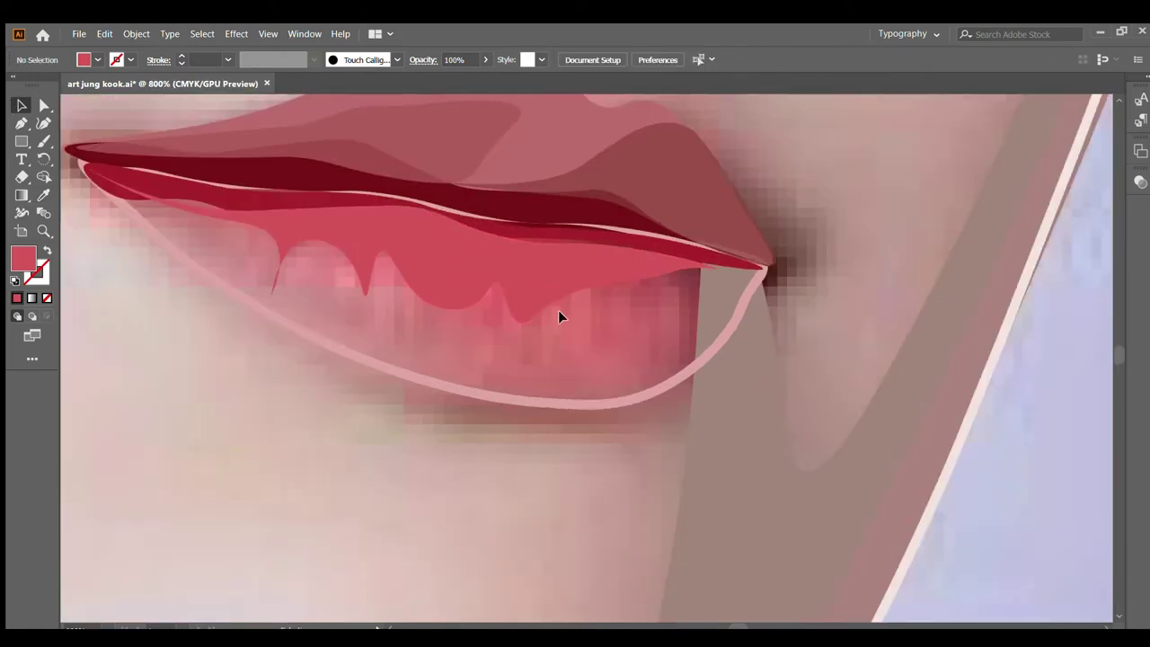
Step: Add an anchor to the red shading shape and adjust its left end
click(43, 124)
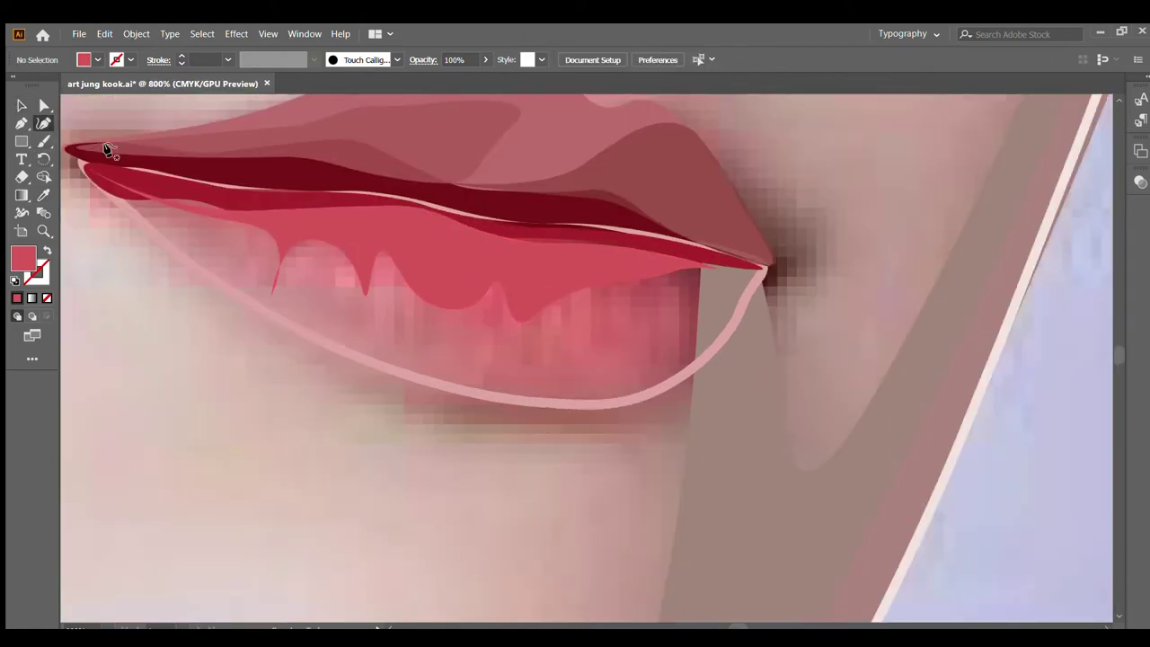
click(189, 203)
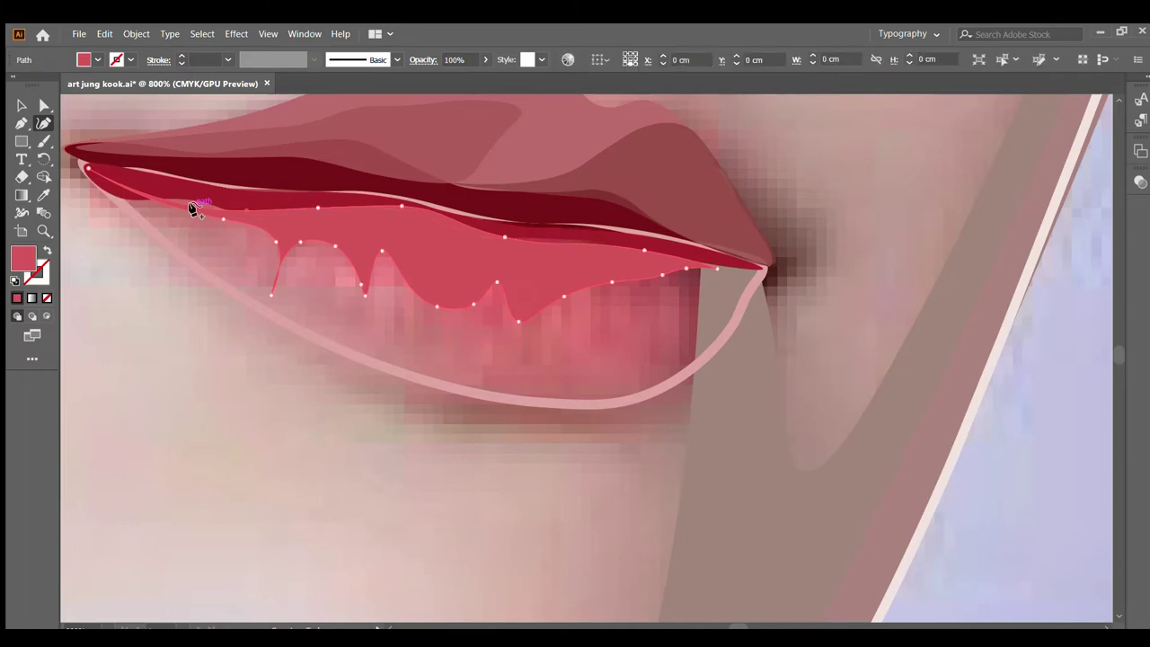
click(191, 198)
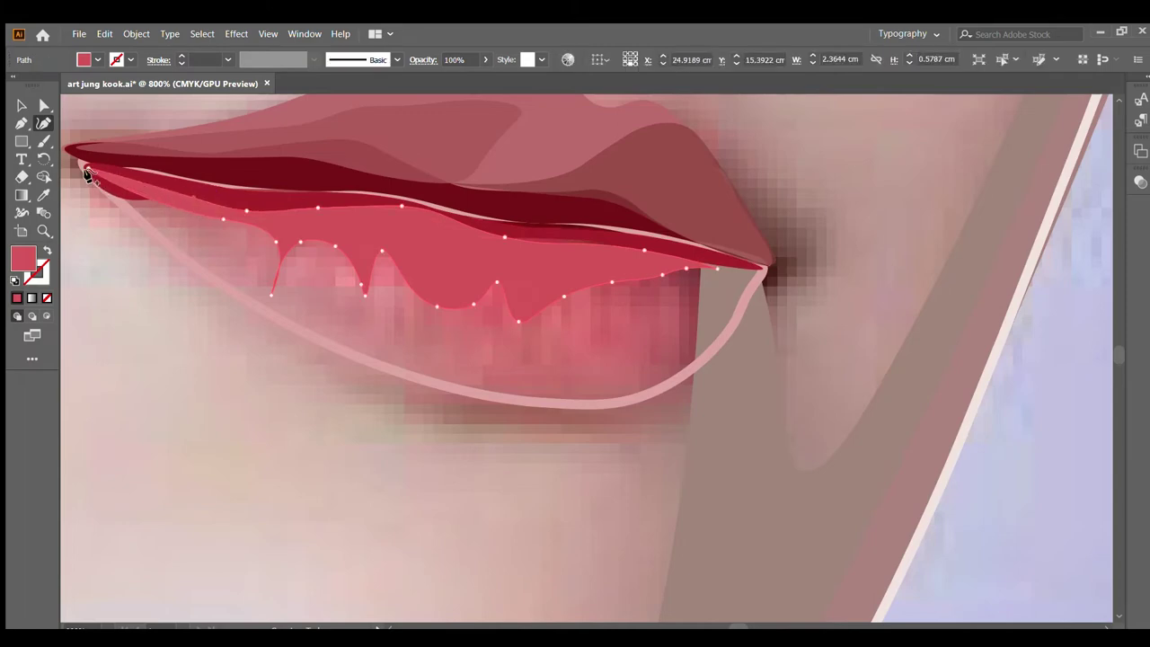
click(89, 170)
Step: Trace a new shape along the lower lip's bottom edge up to the right corner
click(206, 263)
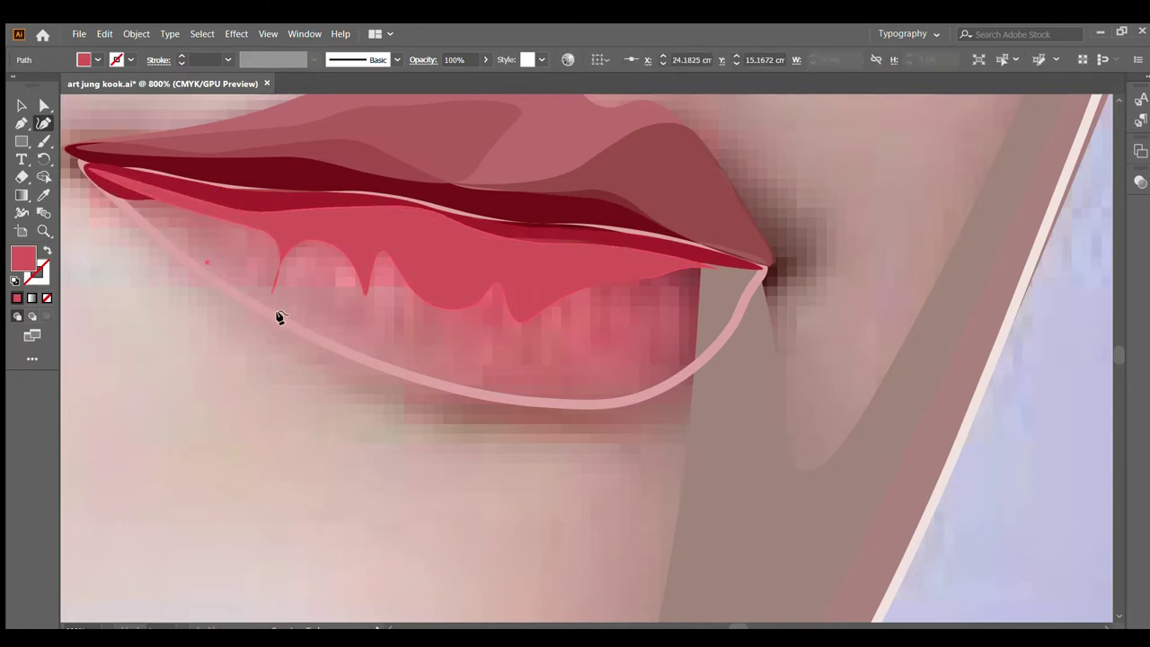
click(403, 363)
click(477, 381)
click(570, 393)
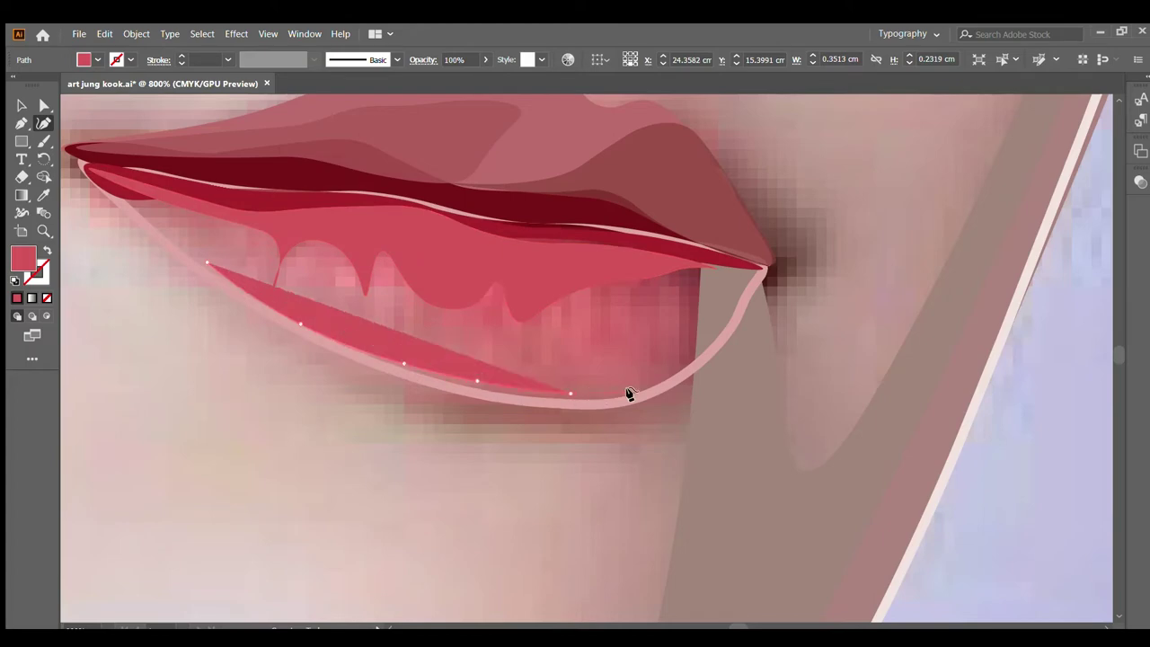
click(633, 390)
click(686, 371)
click(733, 314)
click(762, 268)
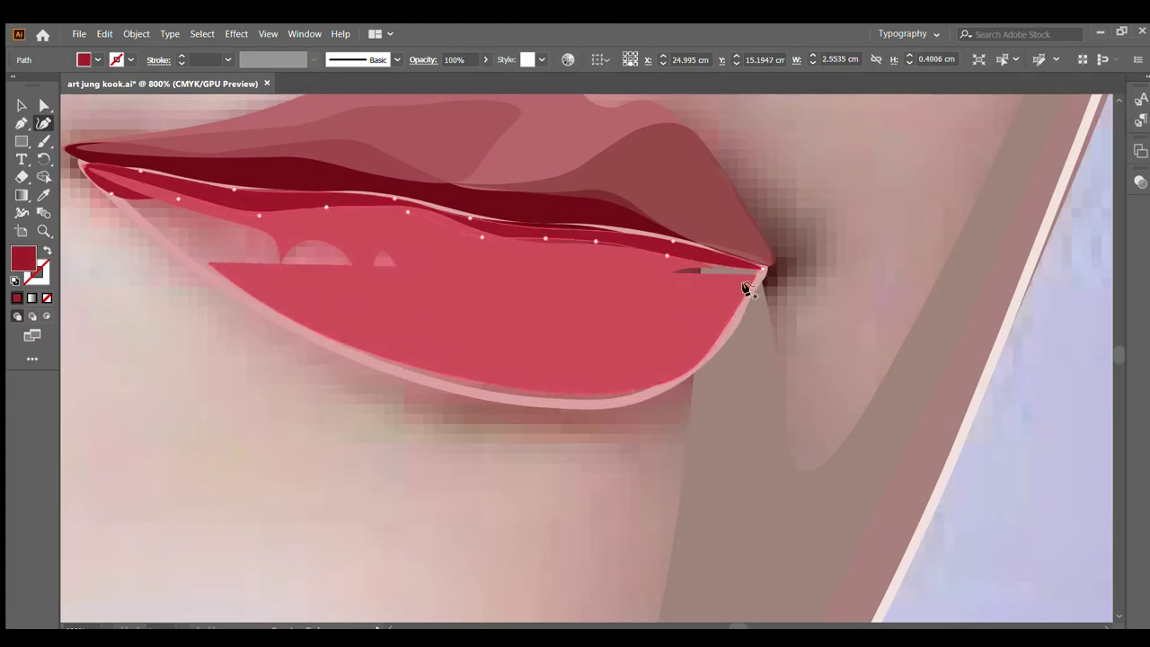
ctrl+click(750, 290)
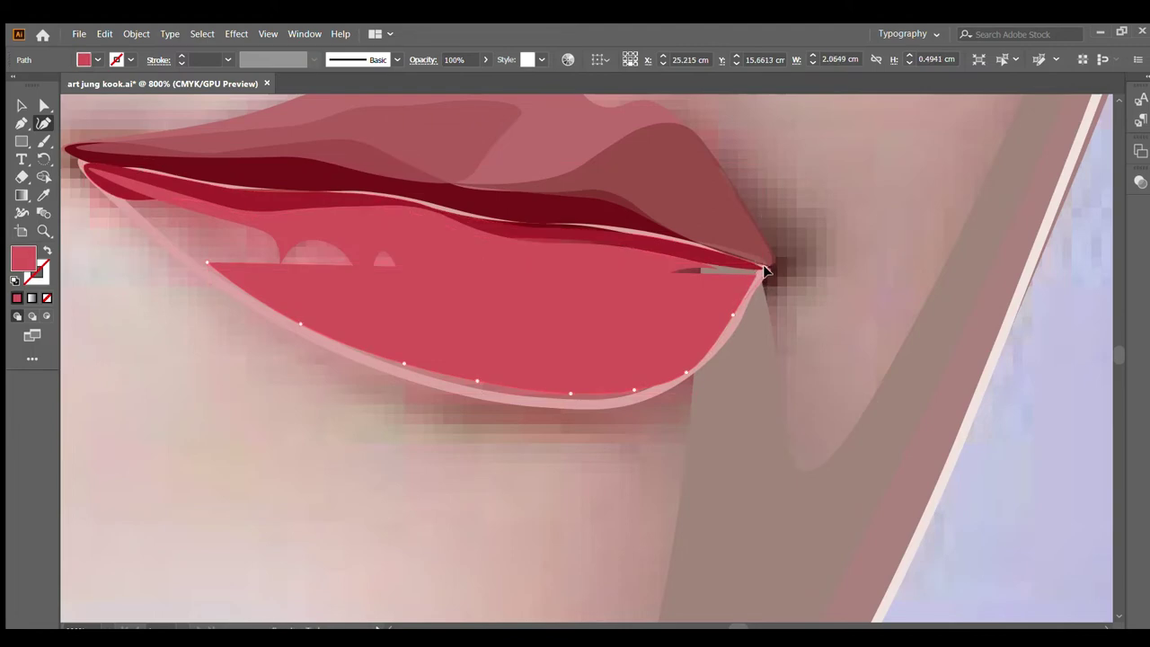
Step: Trace the lower lip's wavy upper edge leftward and close it with a rounded left end
click(695, 258)
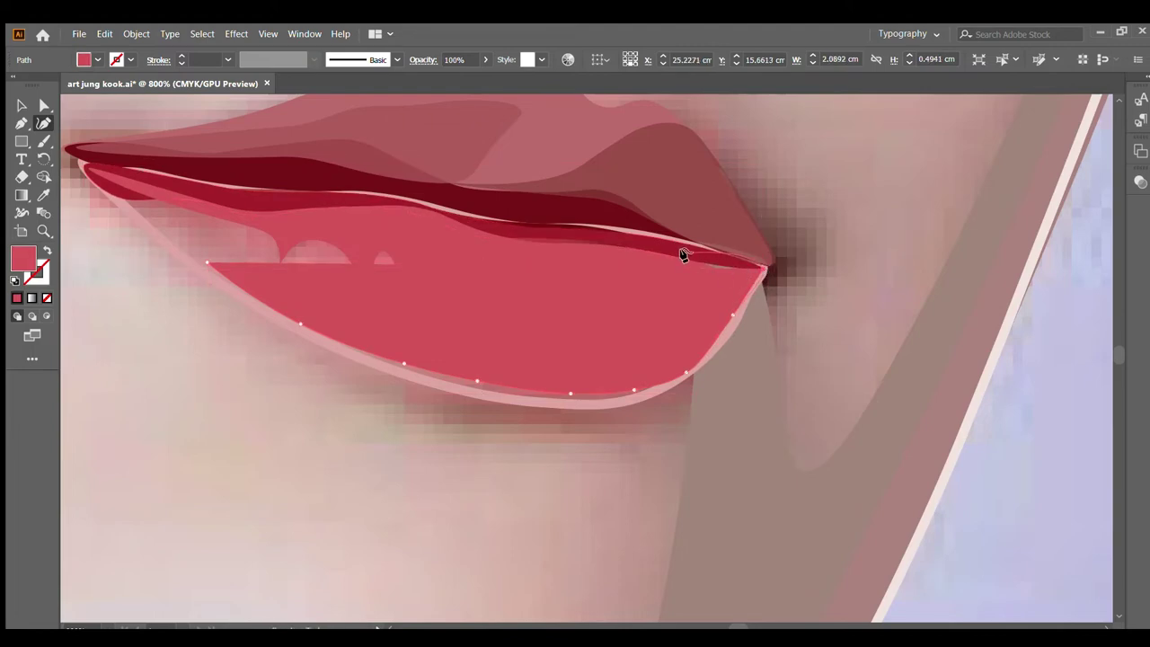
click(614, 256)
click(565, 268)
click(524, 281)
click(449, 271)
click(388, 237)
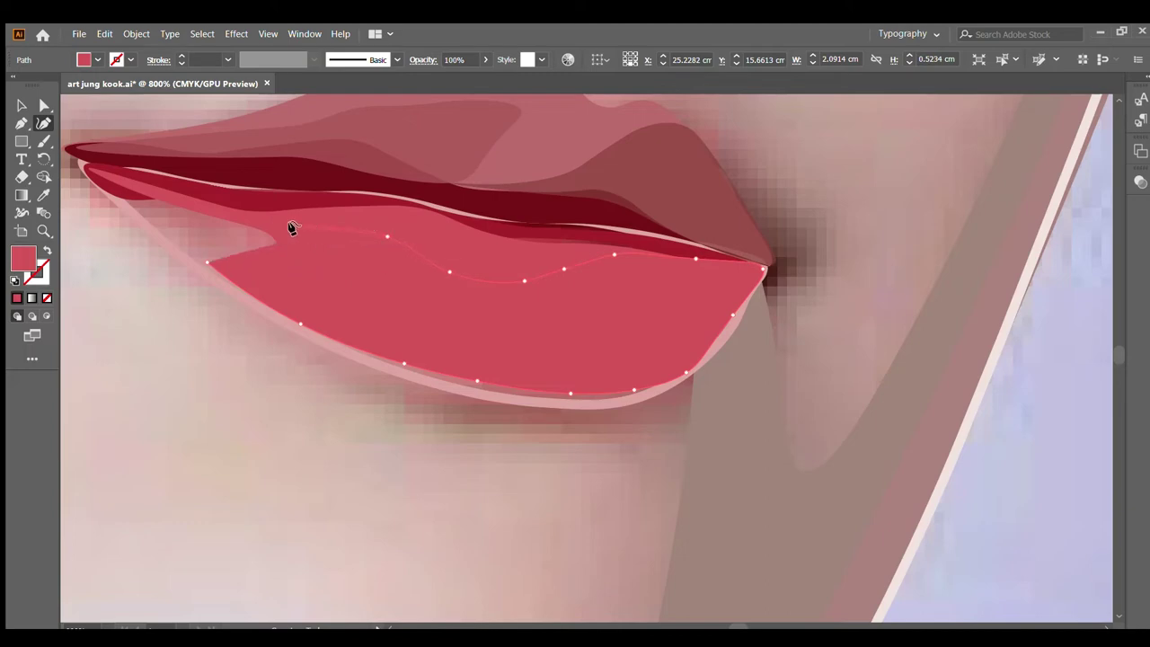
click(330, 228)
drag(213, 264, 133, 239)
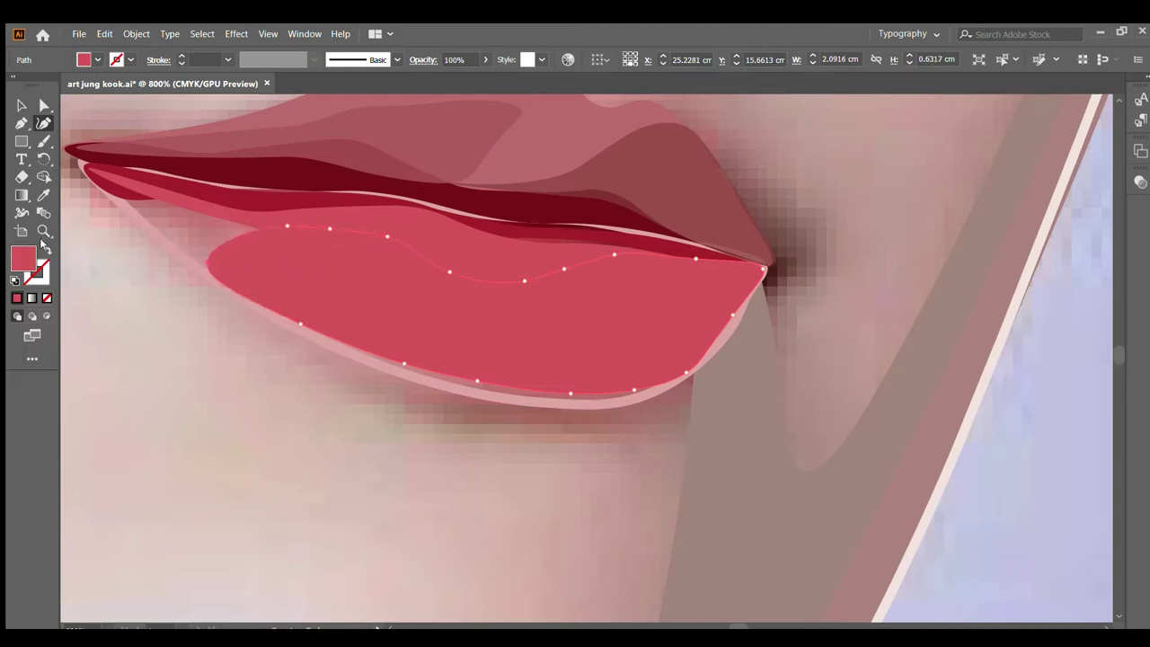
Step: Fill the lower-lip shape with a muted rose sampled from the artwork
click(46, 254)
click(44, 195)
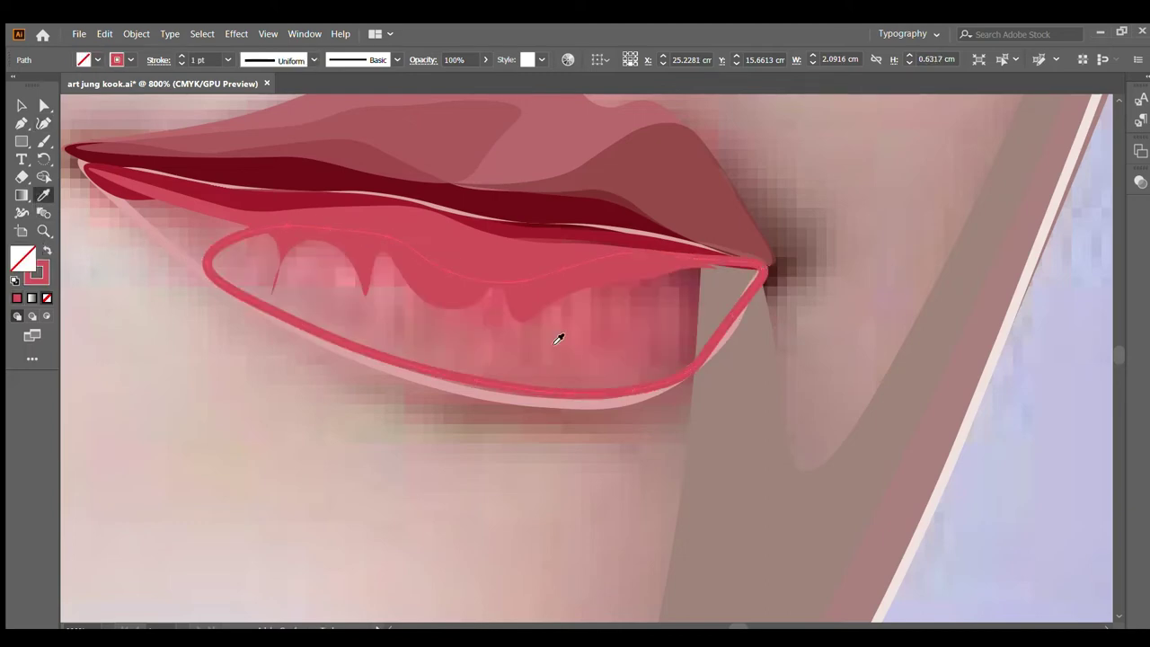
click(586, 344)
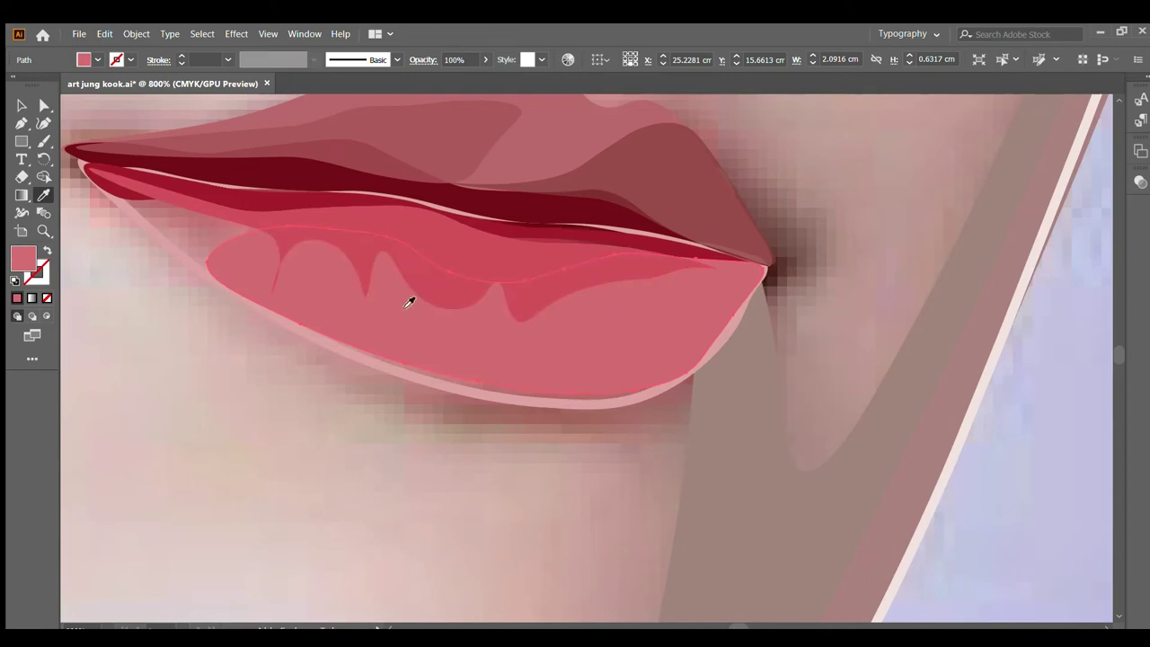
click(21, 105)
Step: Extend the thin lip-corner shape with two new Curvature points along the lower lip
click(65, 239)
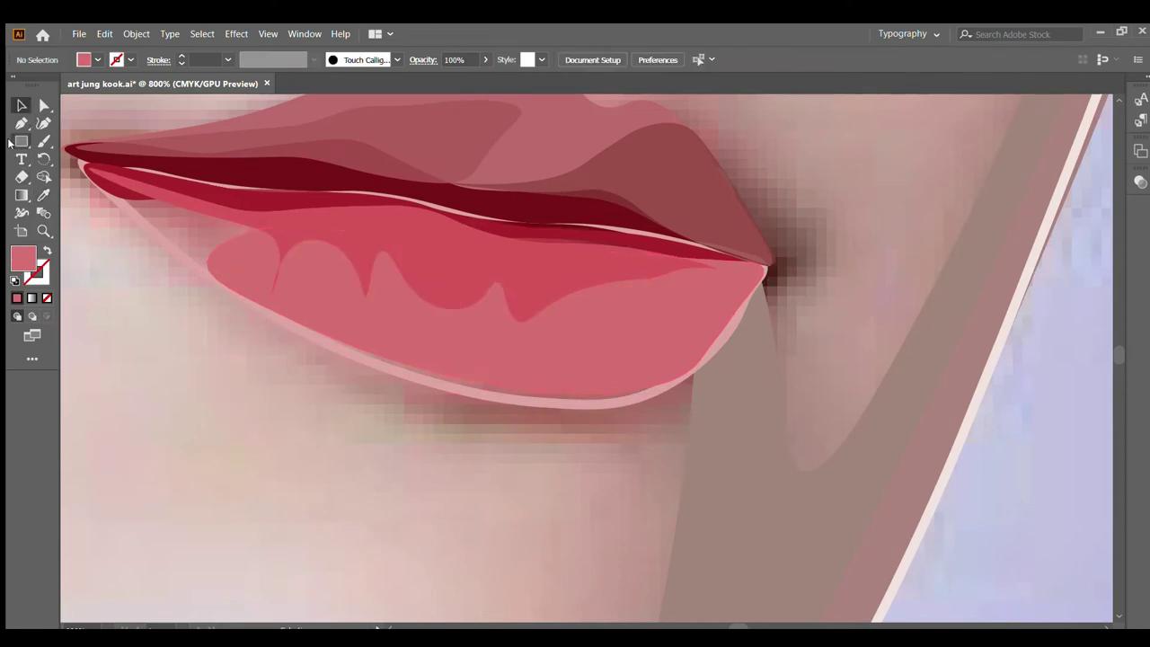
click(43, 123)
click(214, 206)
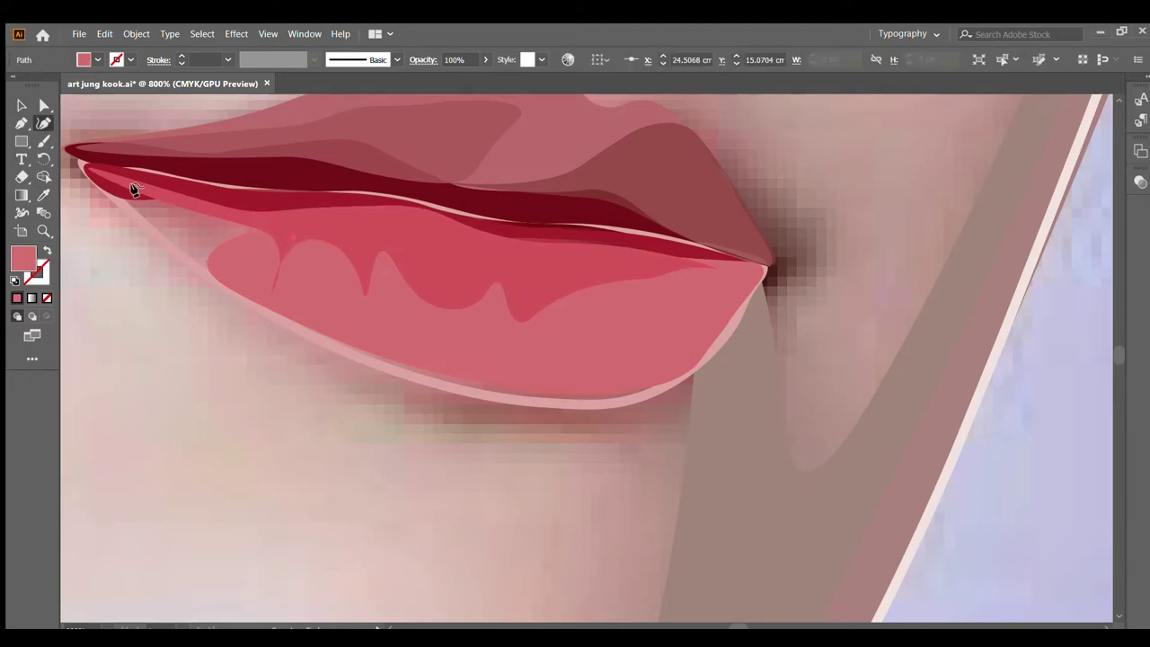
click(92, 171)
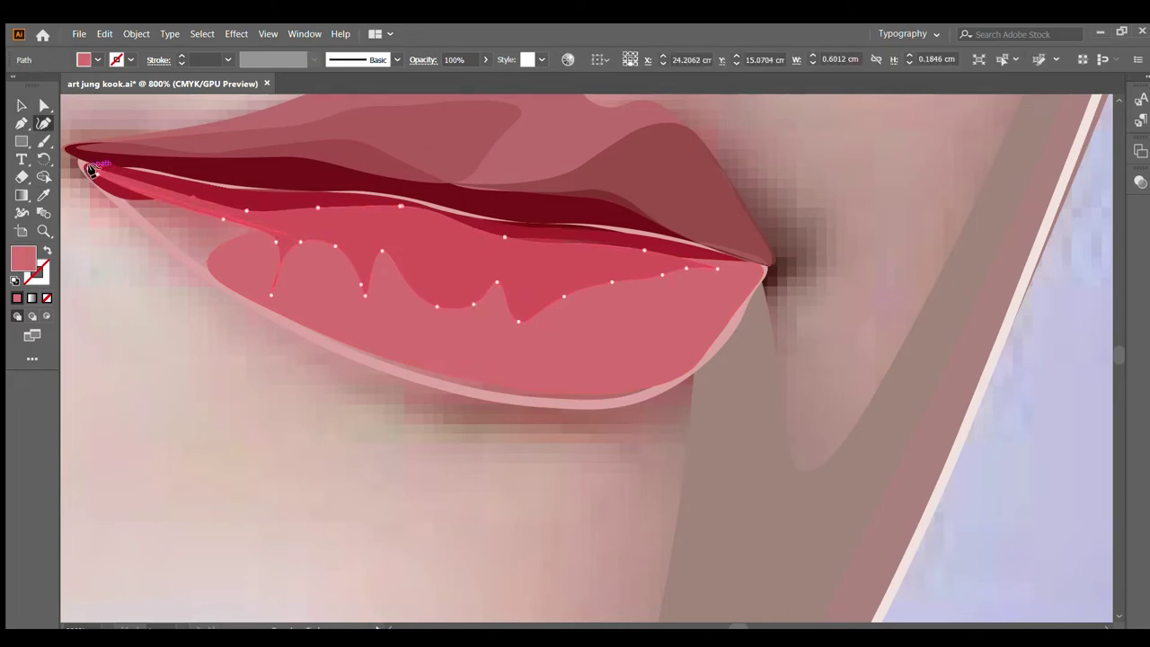
click(85, 167)
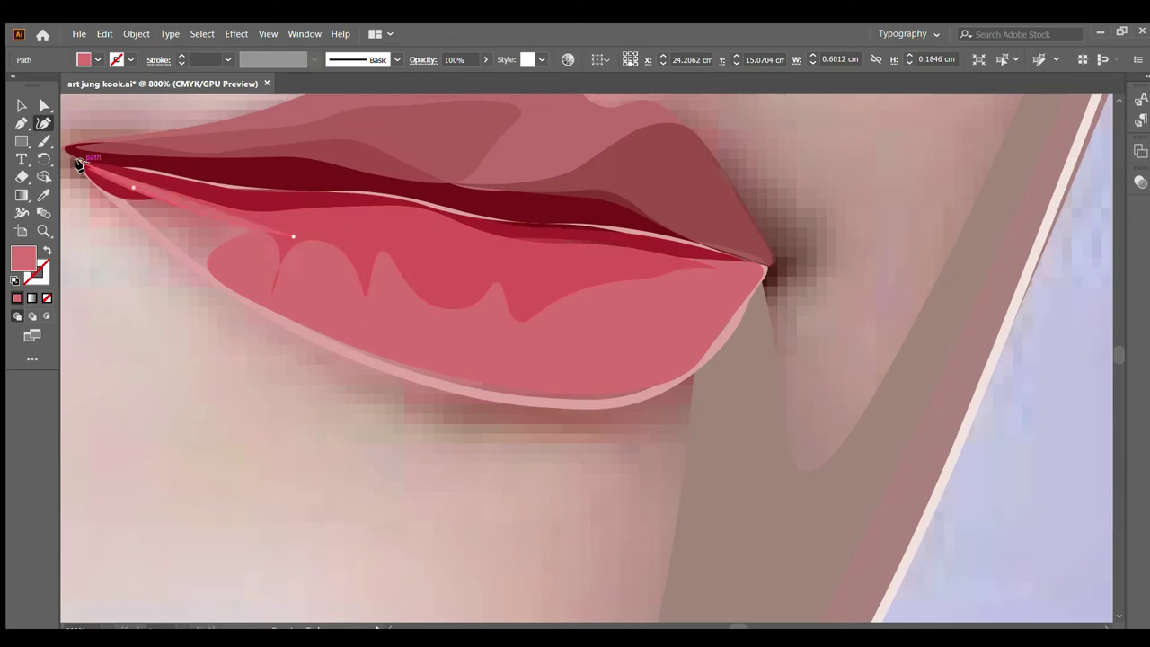
click(167, 244)
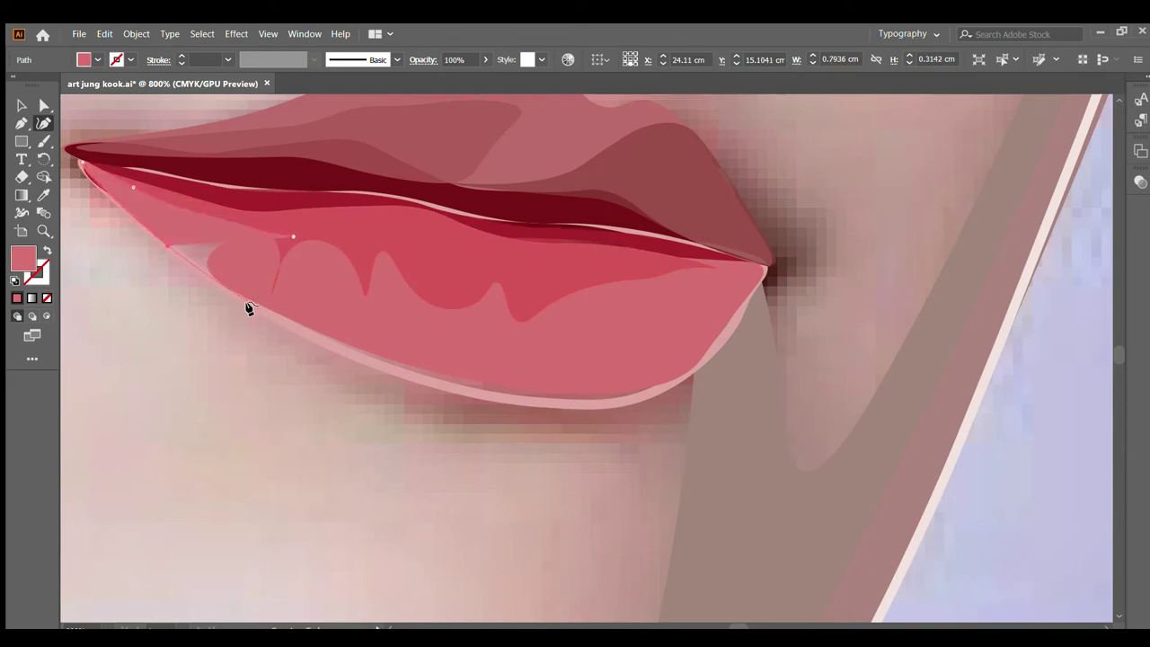
click(264, 306)
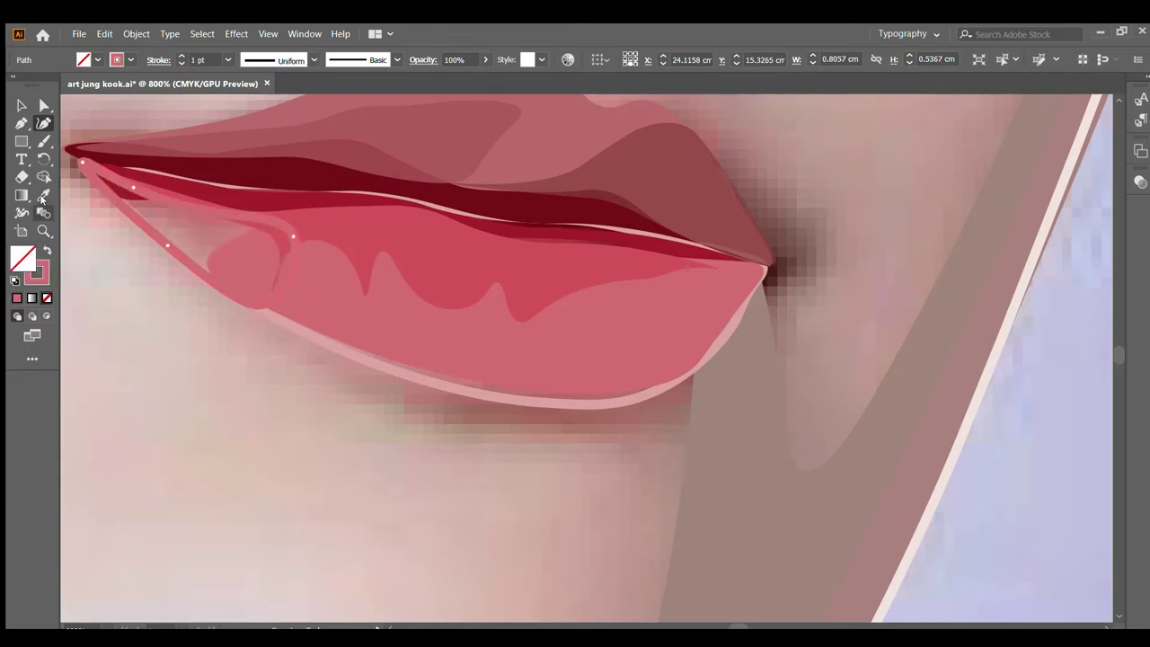
Step: Recolour the corner shape with a muted pink sampled from the lip
click(43, 195)
click(212, 229)
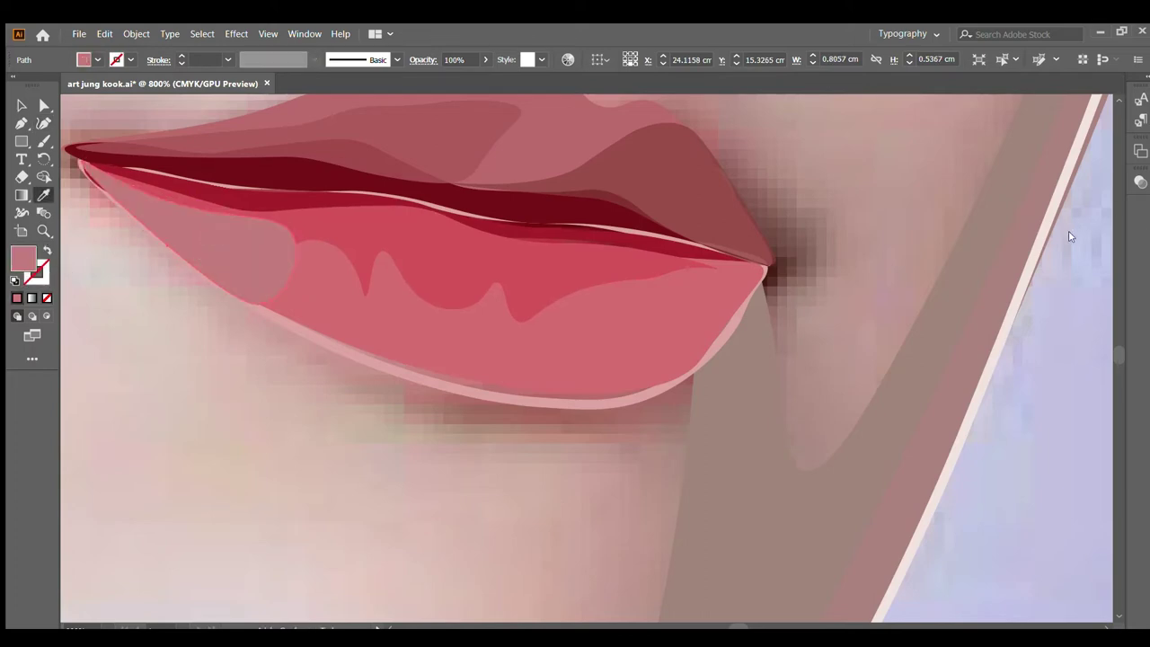
click(543, 335)
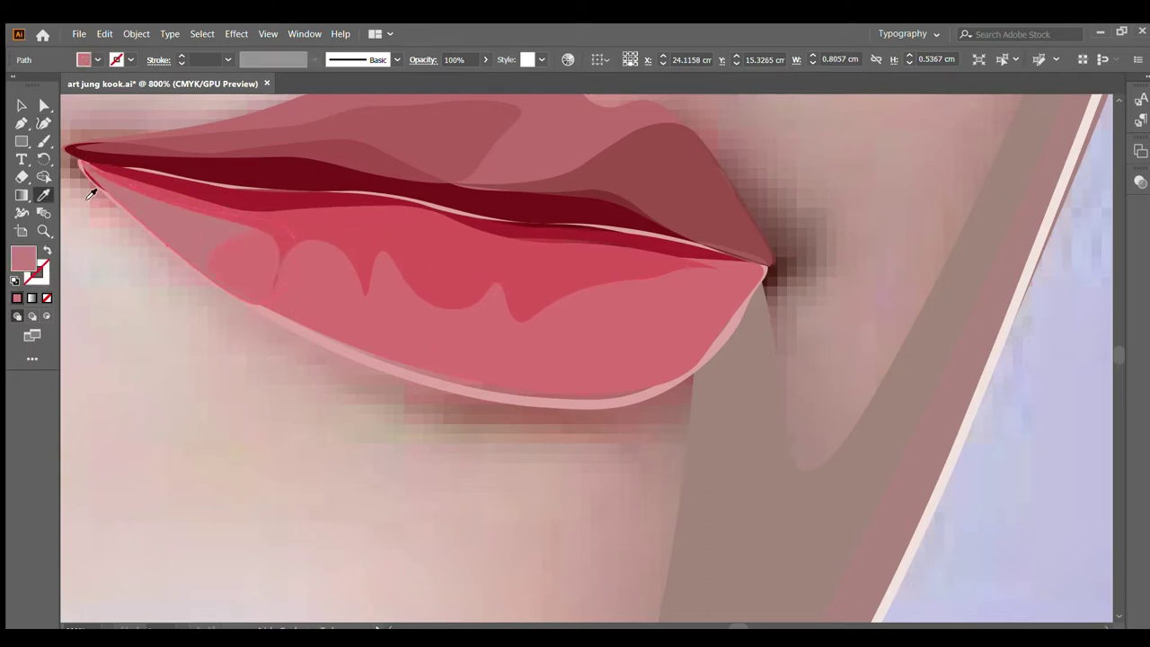
Step: Set the lower lip's darker upper band to 80% opacity and deselect it
key(v)
scroll(447, 281, up, 1)
scroll(292, 304, down, 1)
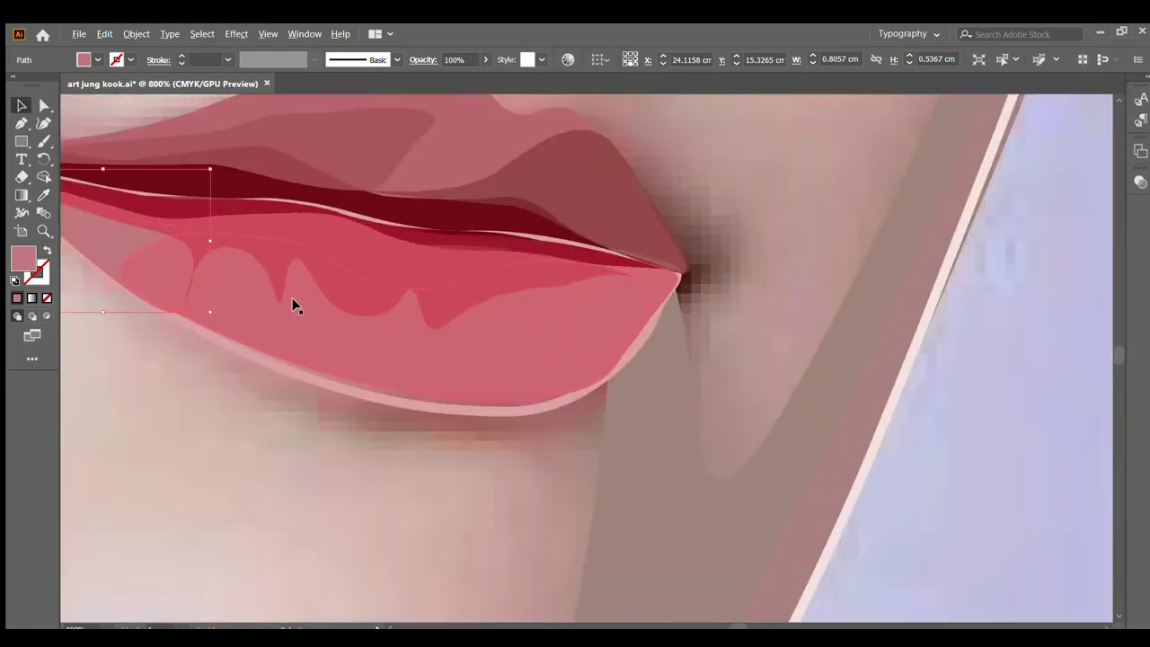
scroll(292, 304, up, 1)
scroll(431, 284, up, 1)
click(326, 213)
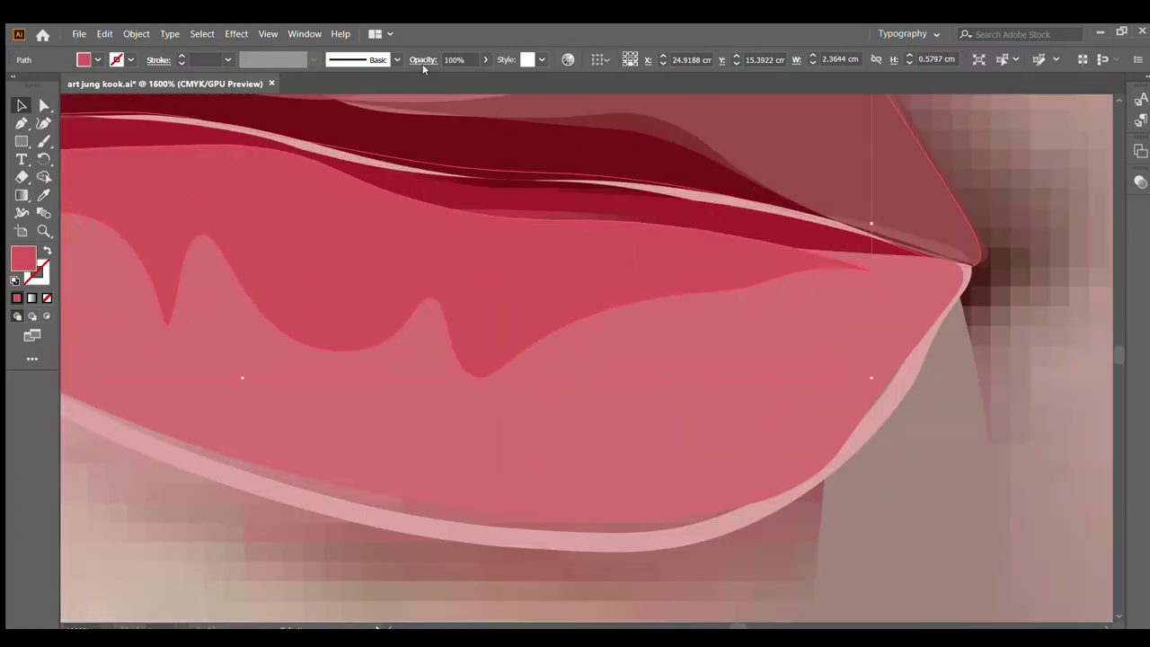
click(470, 60)
text(80)
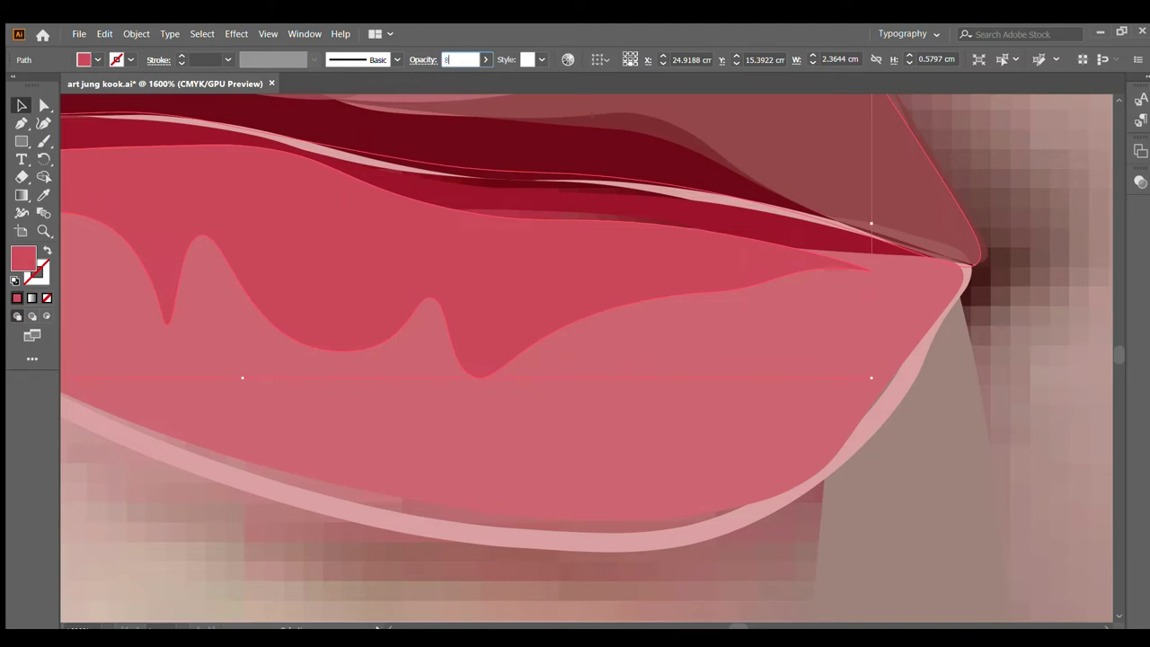
key(Return)
key(ctrl+shift+a)
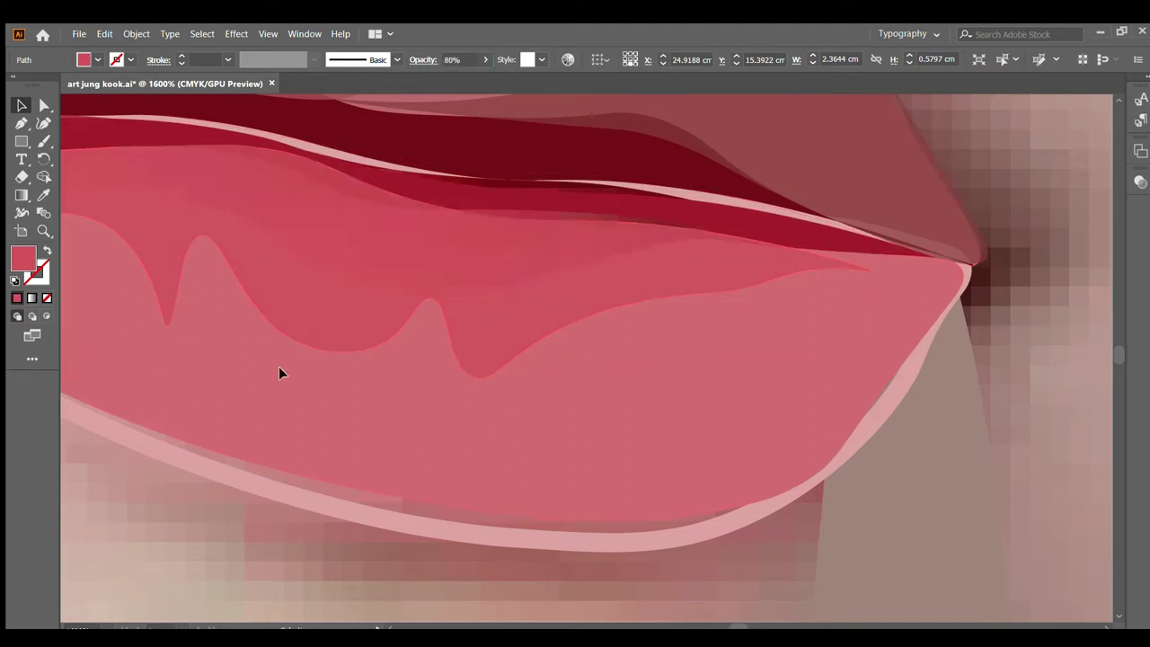
Step: Paint a vertical Paintbrush highlight on the lower lip with a solid light pink fill
key(b)
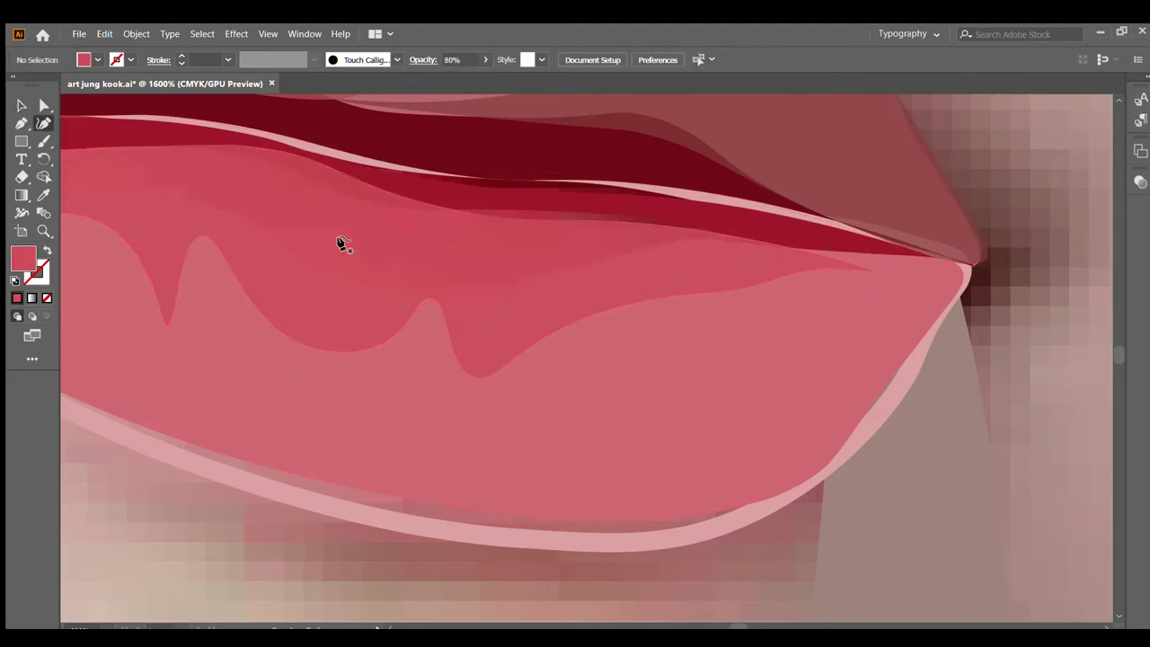
drag(340, 239, 340, 313)
mouse_move(326, 359)
mouse_down()
mouse_move(356, 329)
mouse_move(361, 362)
mouse_move(358, 230)
mouse_move(336, 239)
mouse_up()
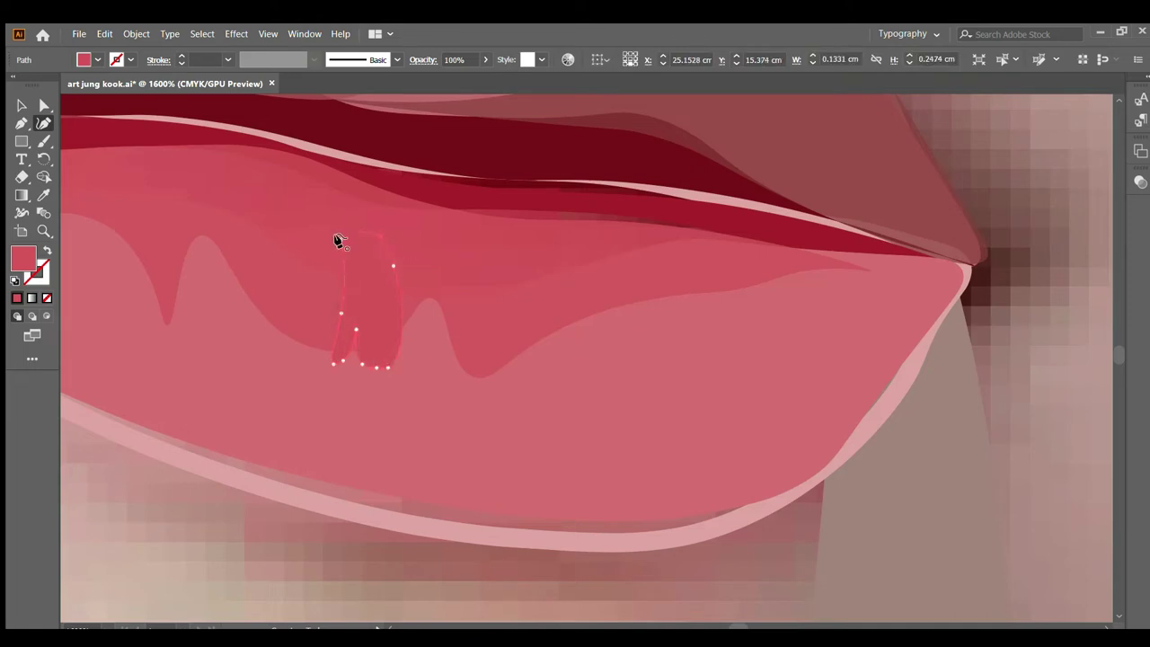
click(42, 195)
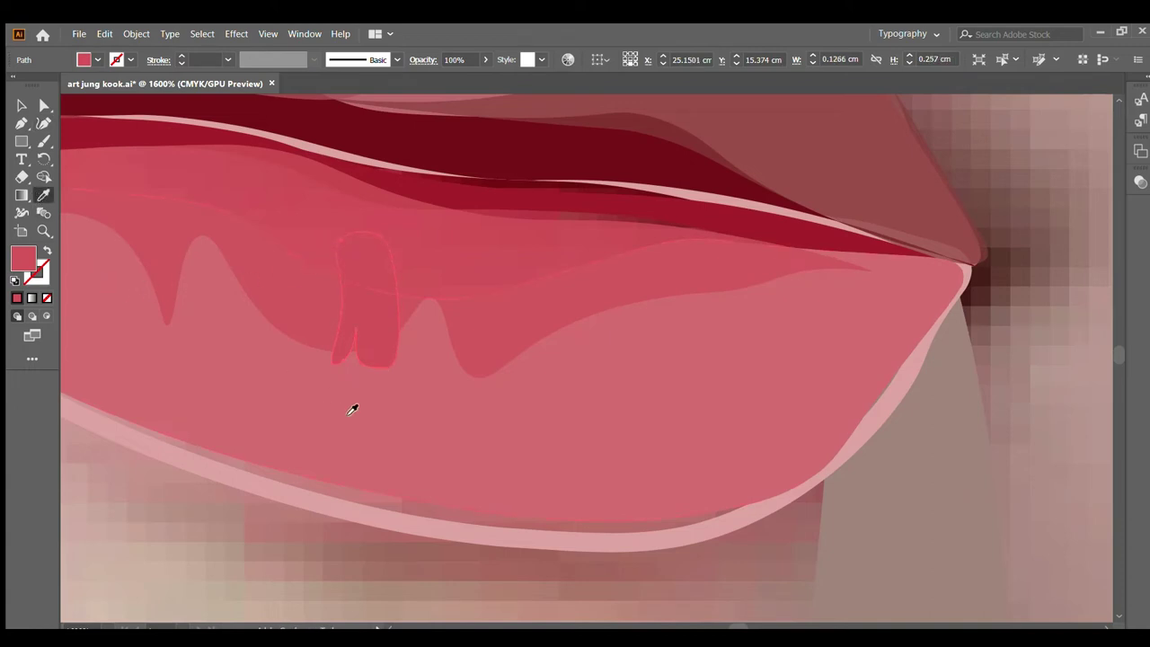
scroll(359, 431, down, 2)
click(383, 465)
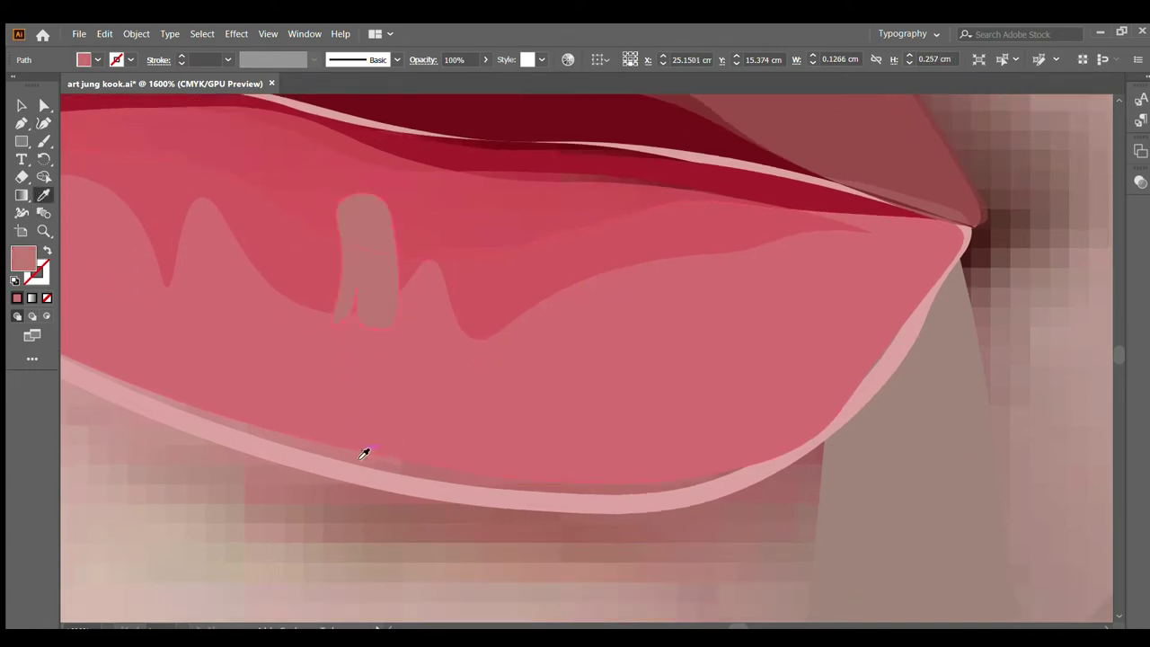
key(shift+x)
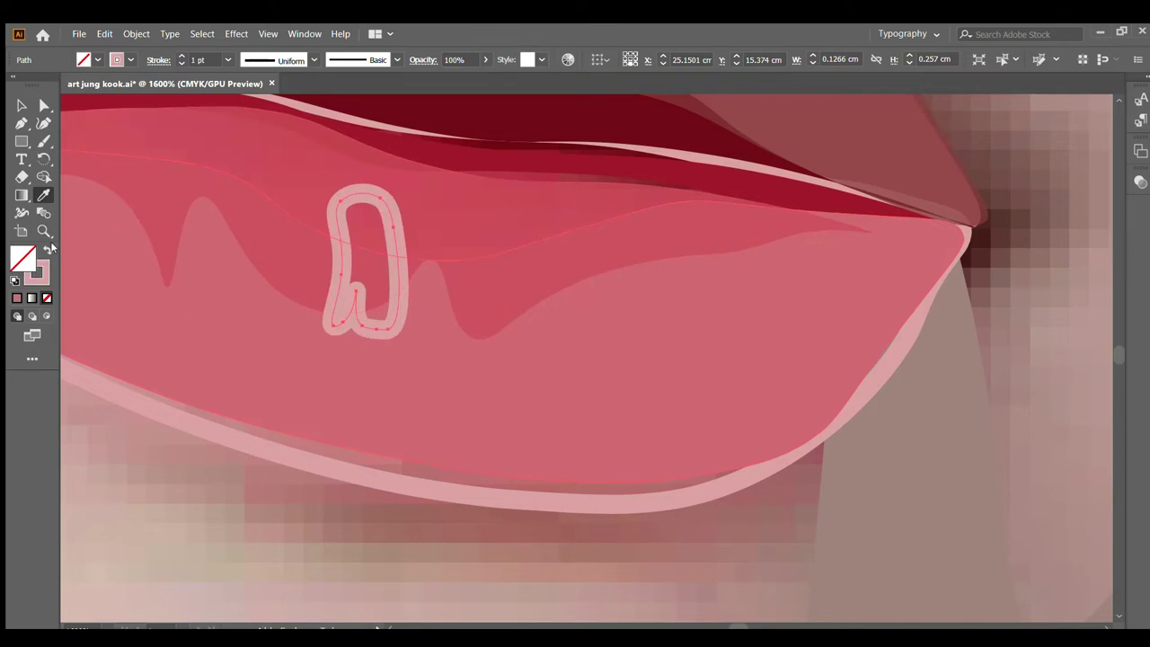
click(49, 249)
click(22, 105)
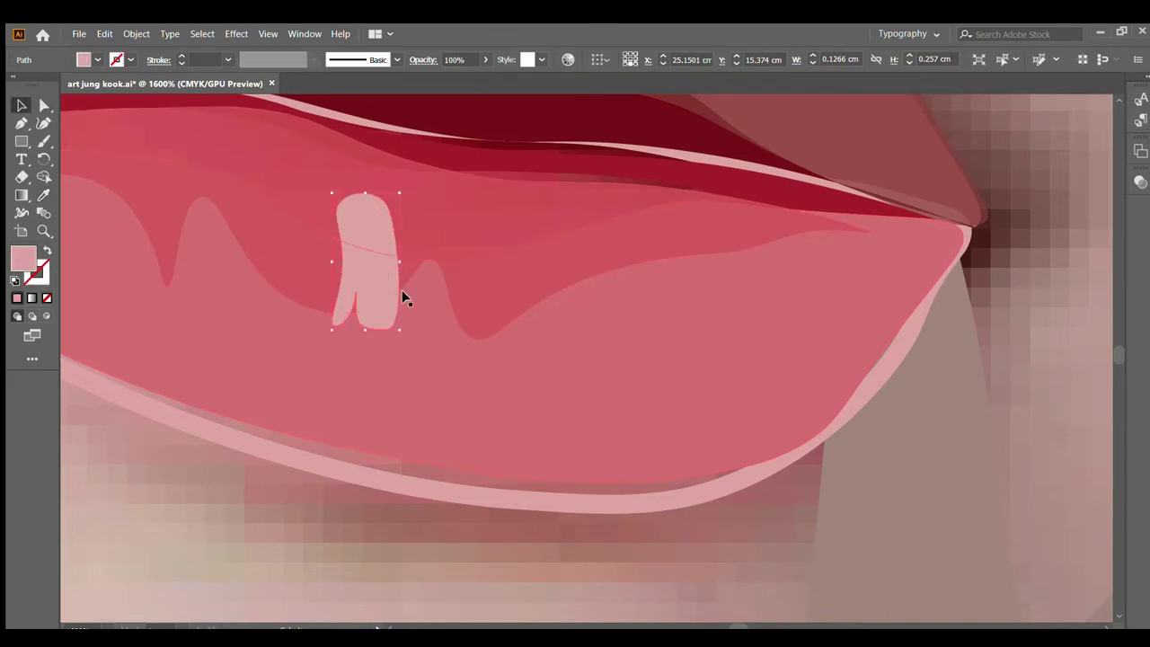
Step: Draw a thin crescent highlight beside the first one with the Curvature tool
click(43, 124)
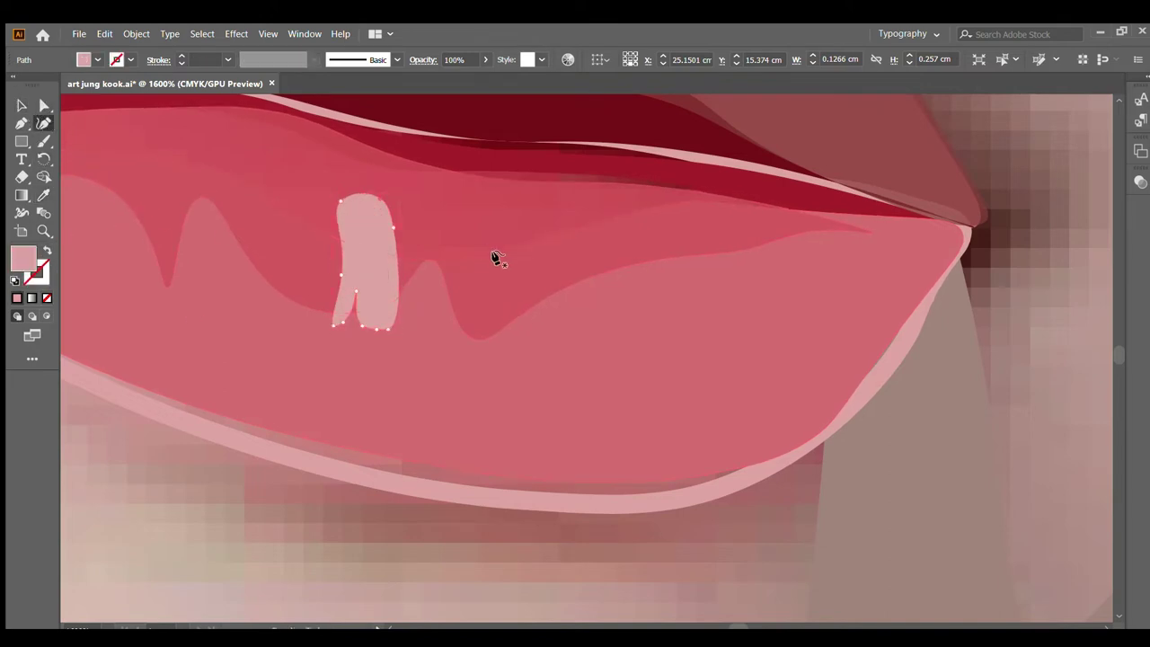
click(428, 228)
click(436, 286)
click(433, 320)
click(453, 289)
click(428, 228)
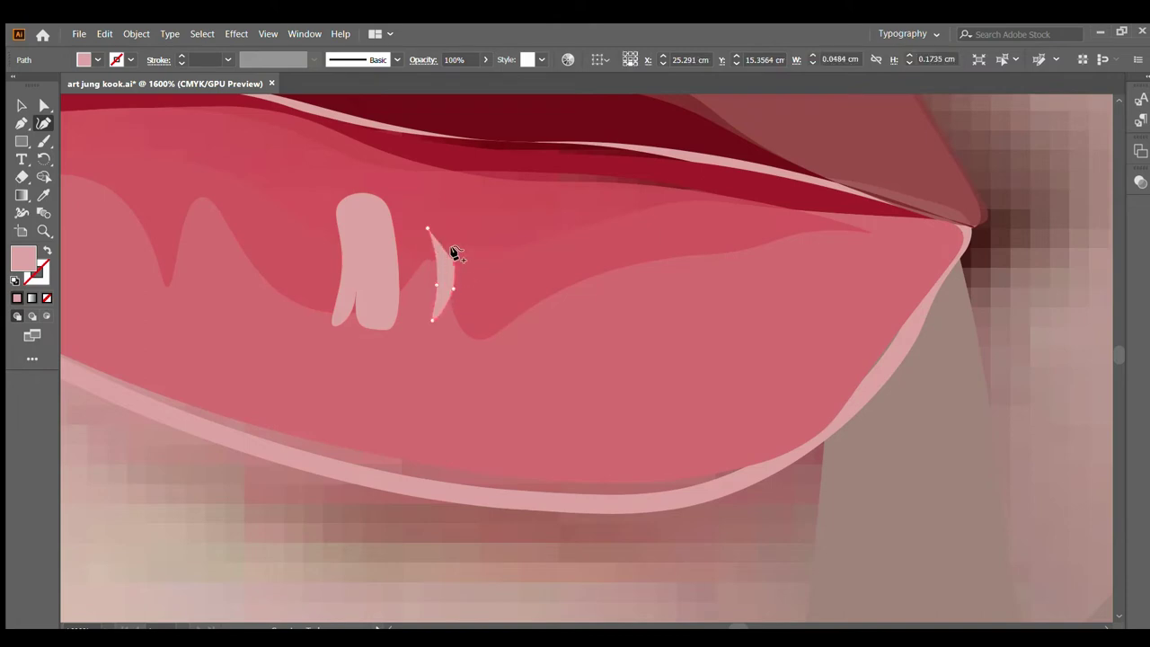
click(428, 228)
click(518, 258)
click(518, 301)
key(Escape)
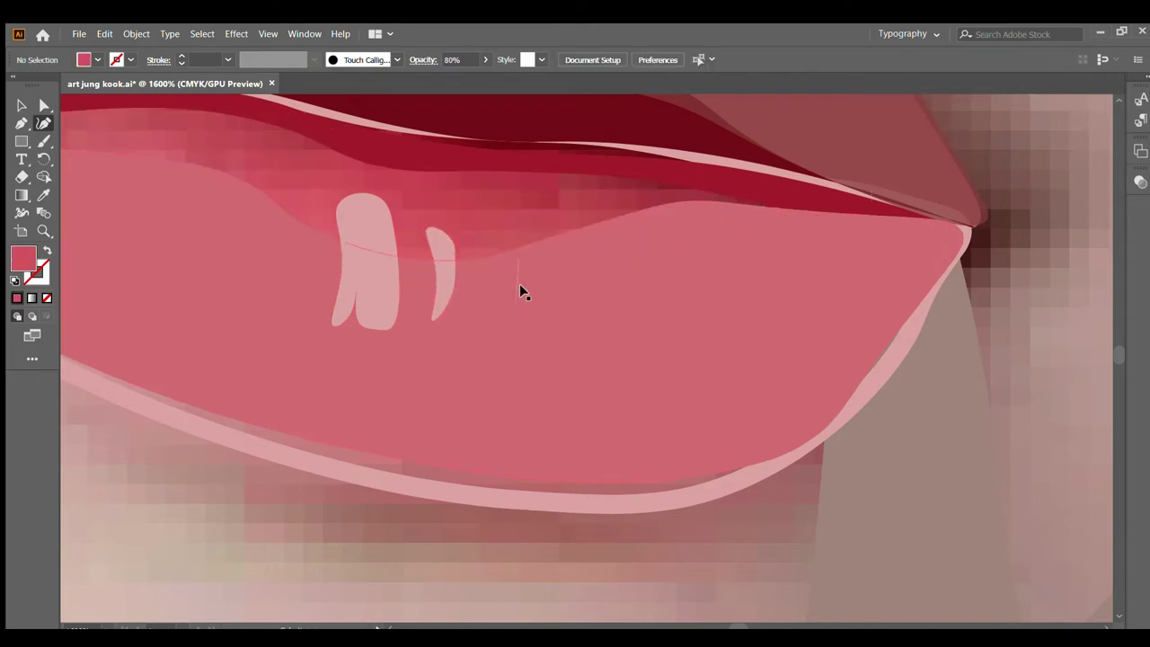
Step: Add a third thin highlight sliver and begin a fourth further right
click(512, 303)
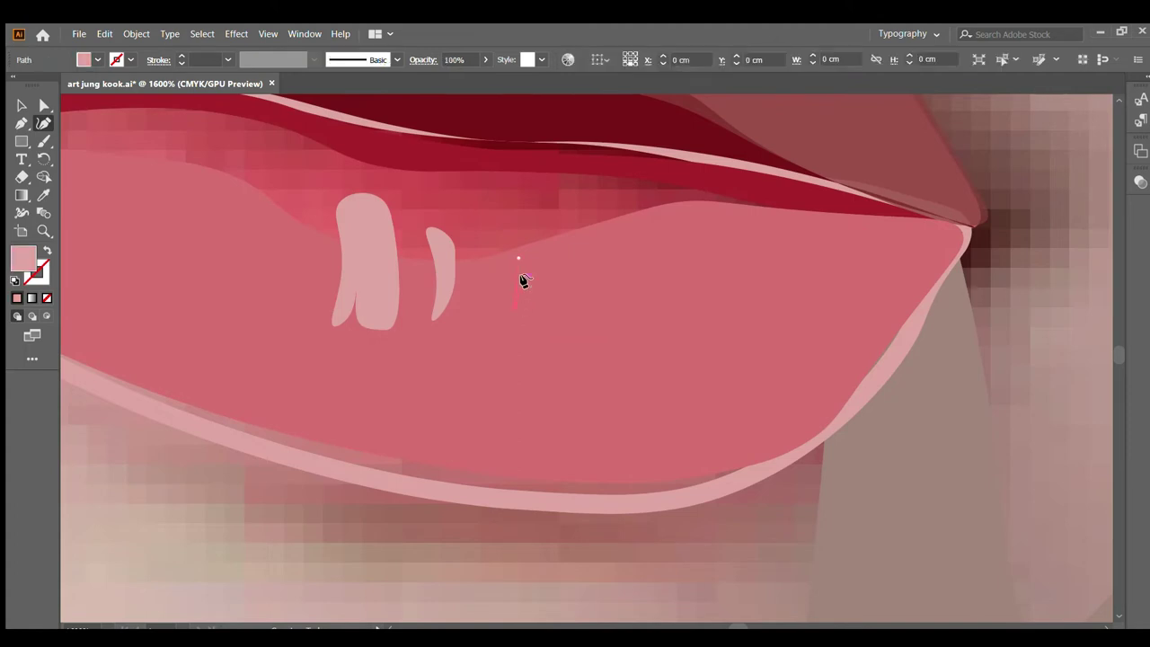
click(525, 279)
click(515, 252)
drag(516, 258, 522, 275)
click(627, 317)
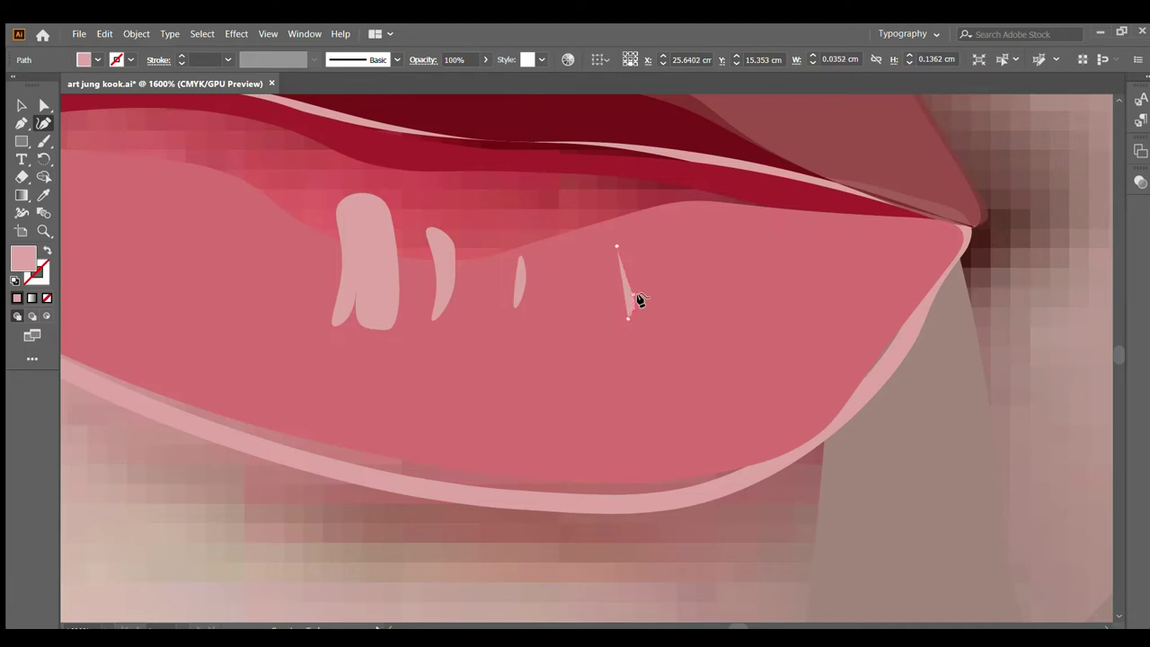
click(634, 312)
scroll(625, 276, down, 4)
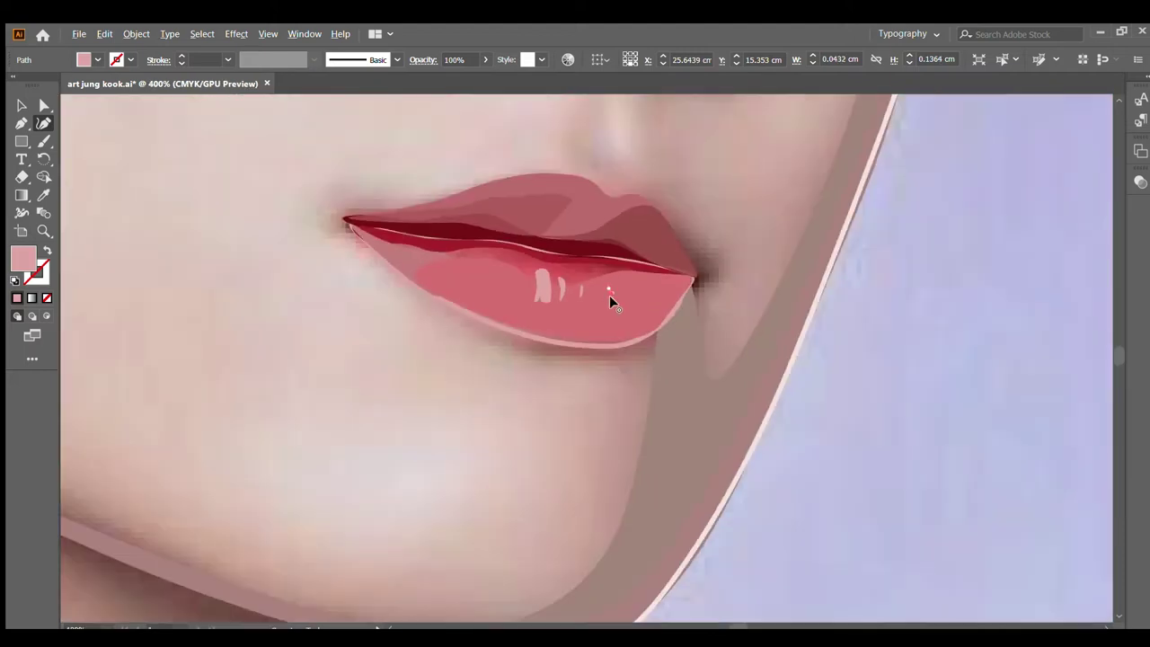
click(20, 104)
click(682, 300)
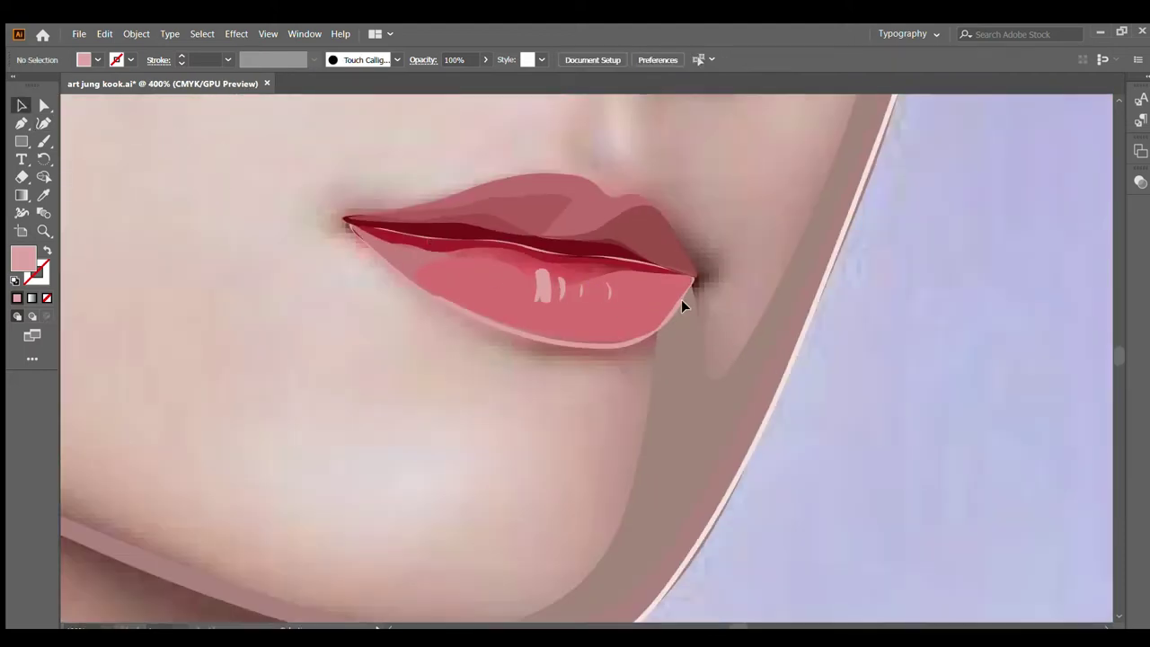
click(686, 372)
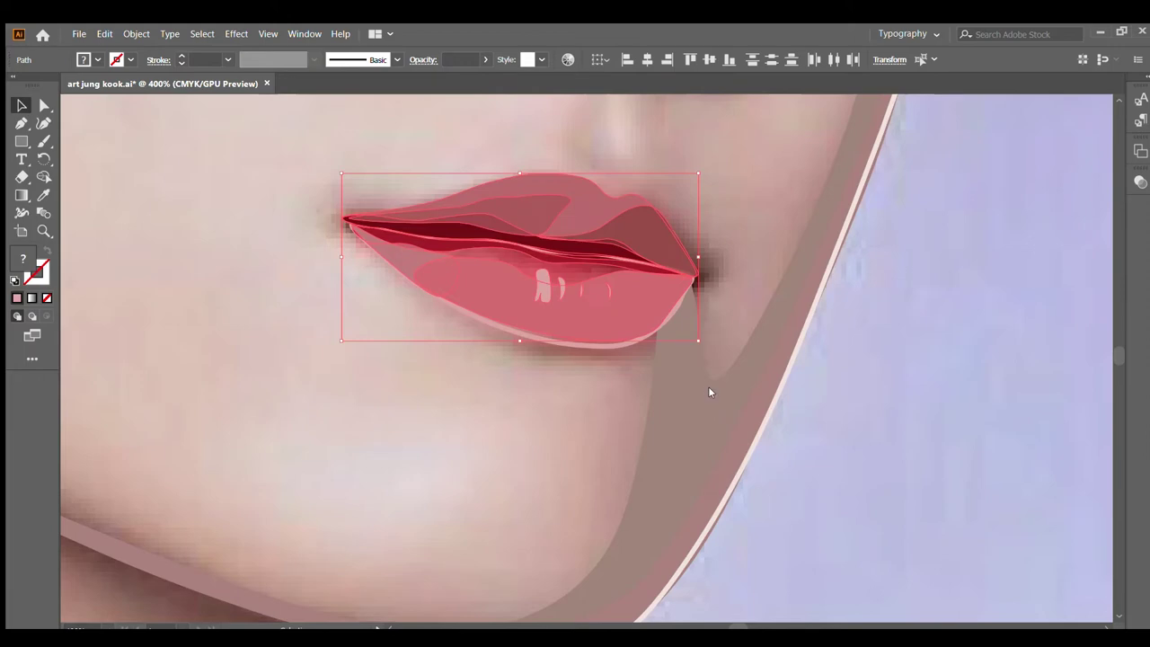
click(752, 267)
scroll(651, 288, up, 2)
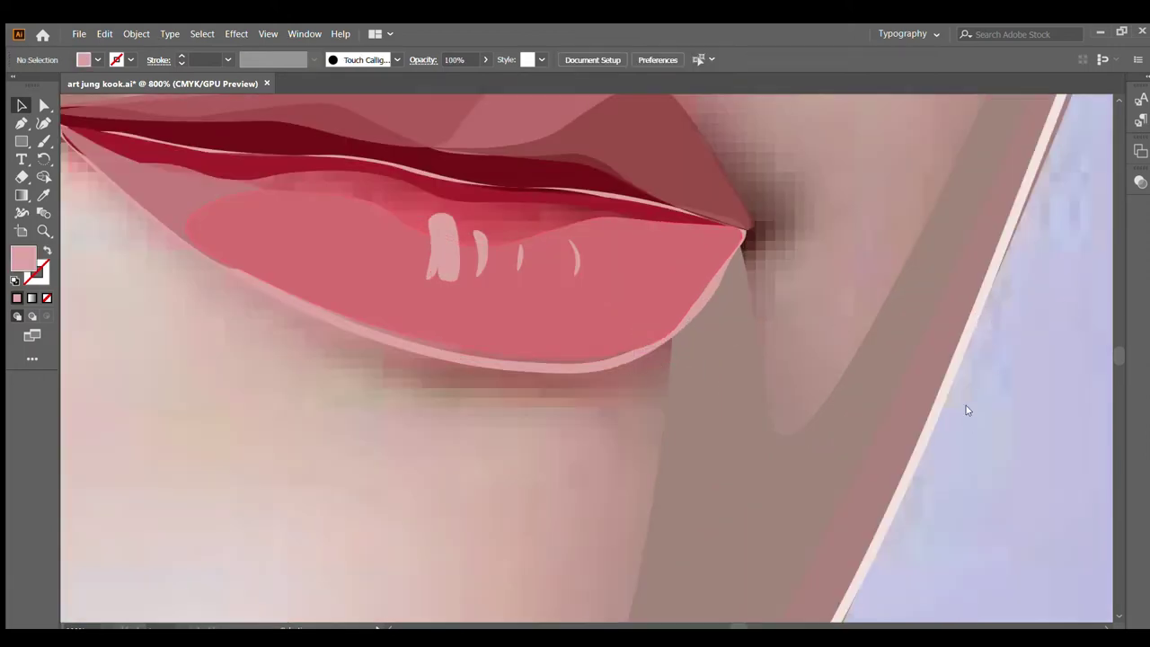
click(624, 352)
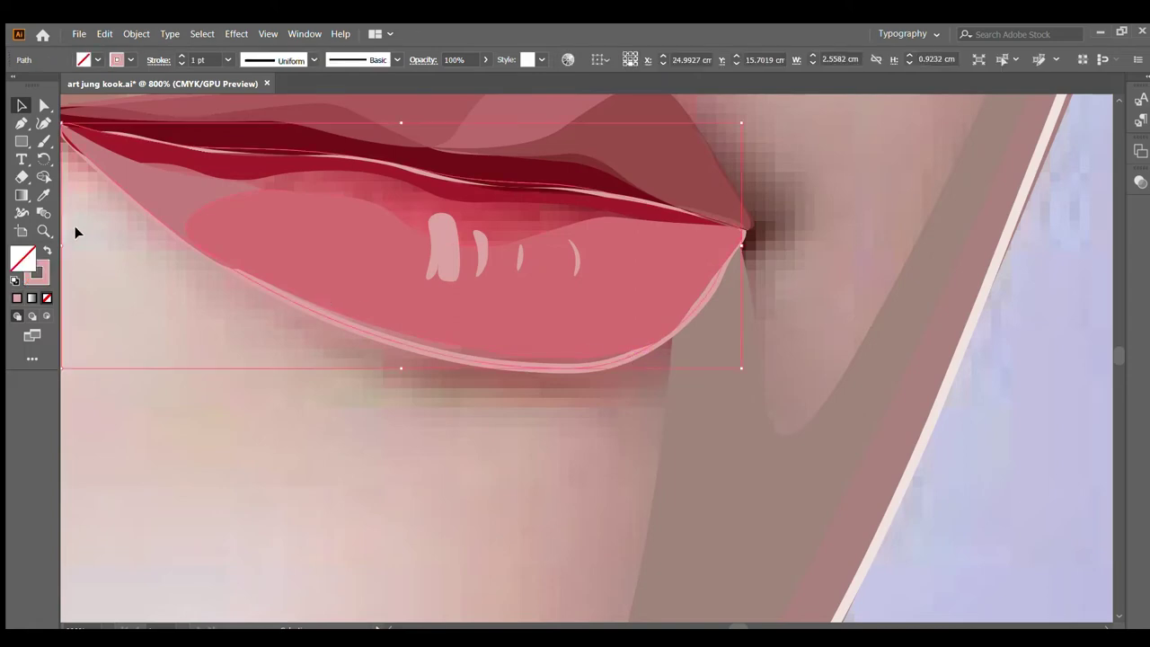
click(45, 251)
click(407, 397)
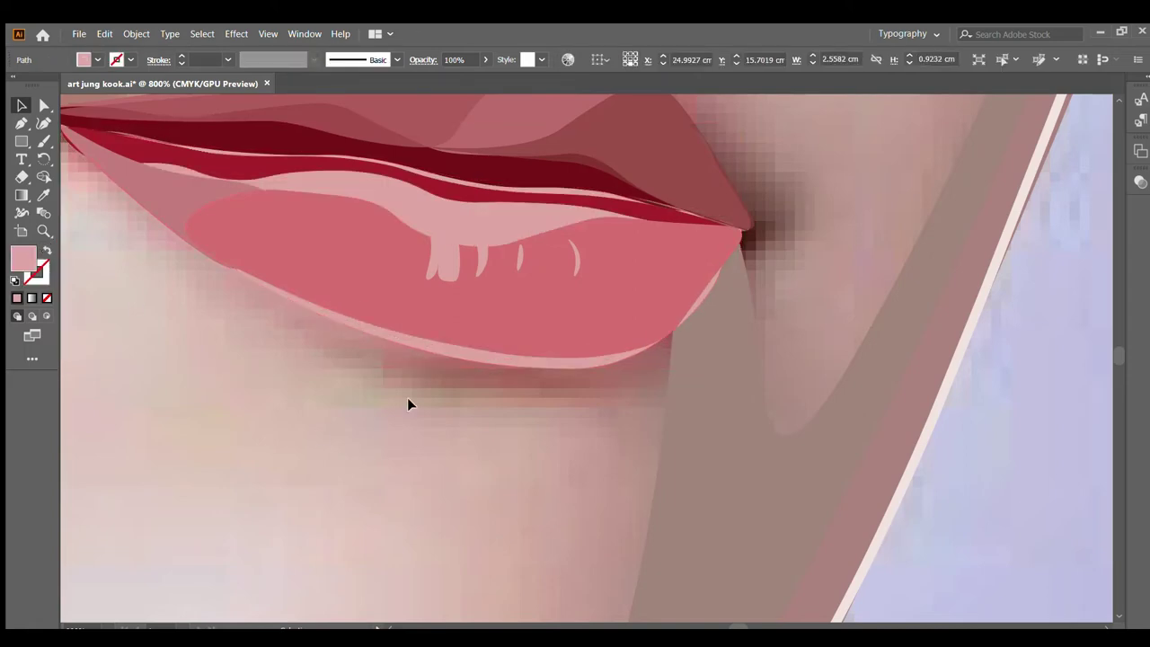
scroll(485, 262, down, 3)
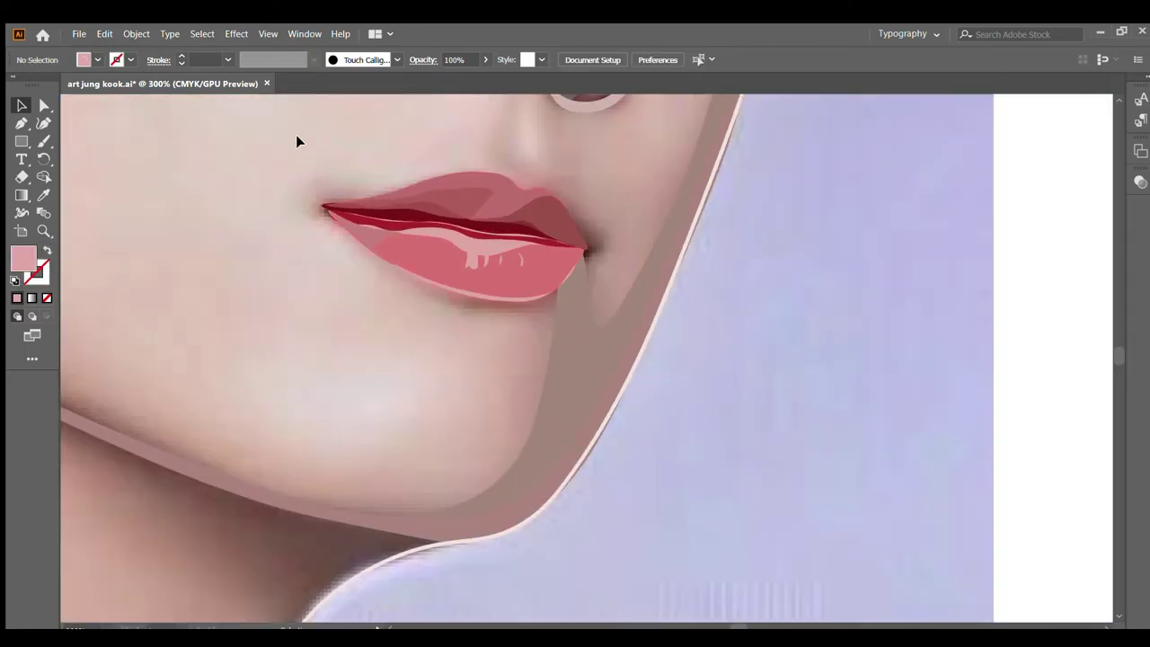
click(634, 255)
scroll(492, 248, up, 3)
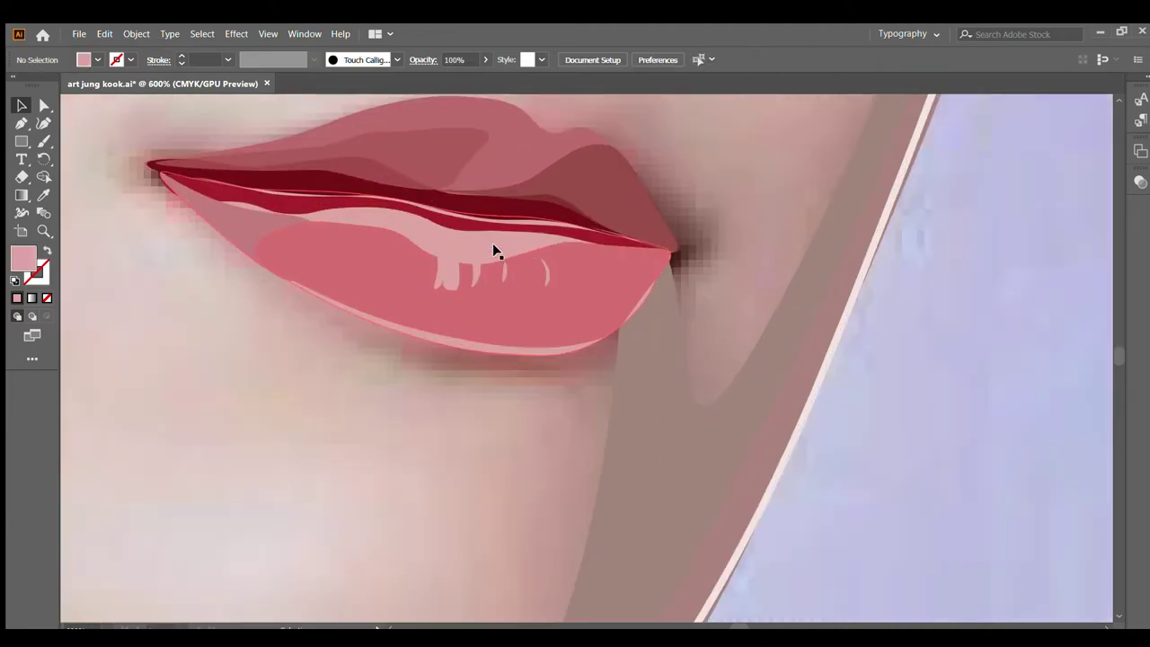
click(500, 256)
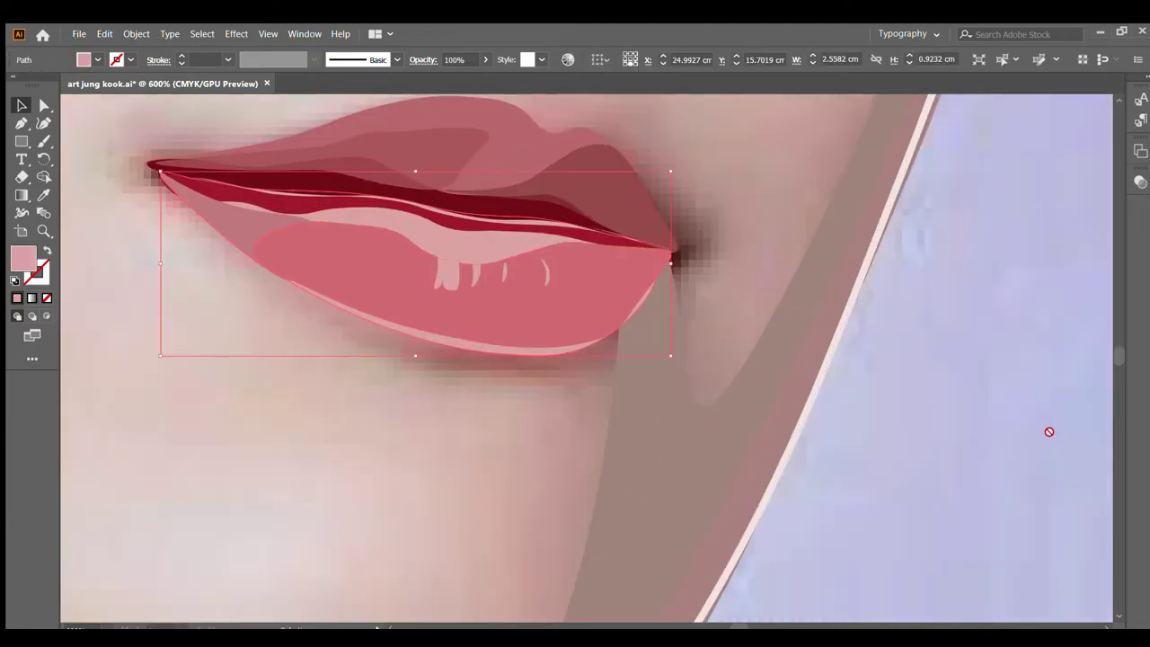
click(535, 430)
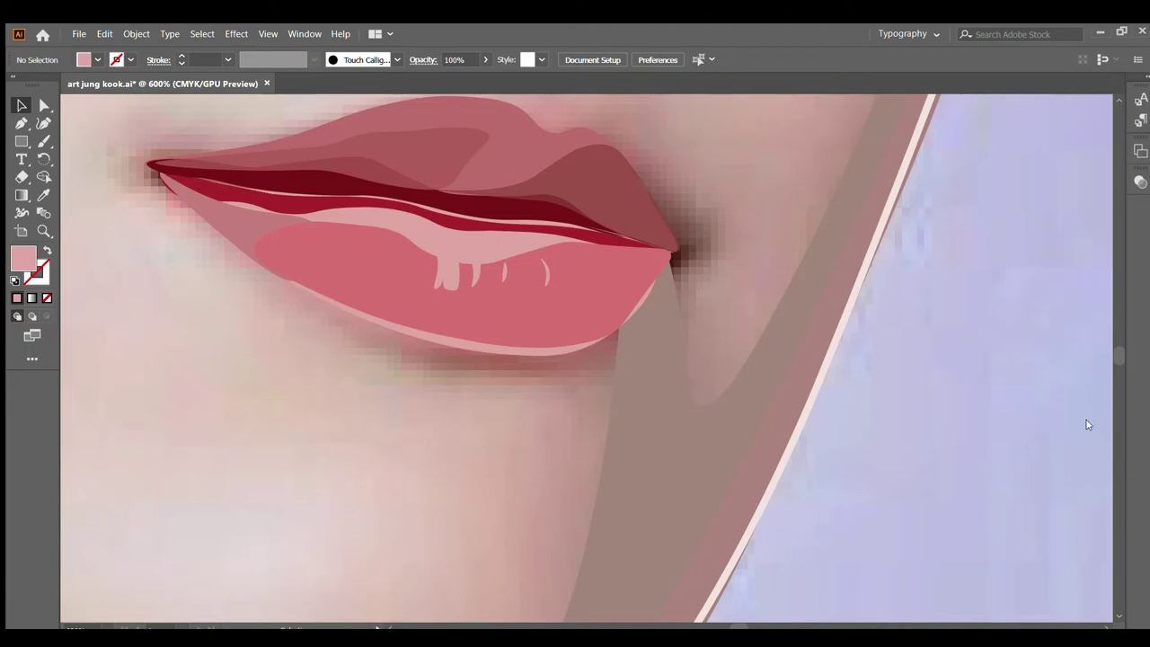
alt+scroll(499, 305, down, 1)
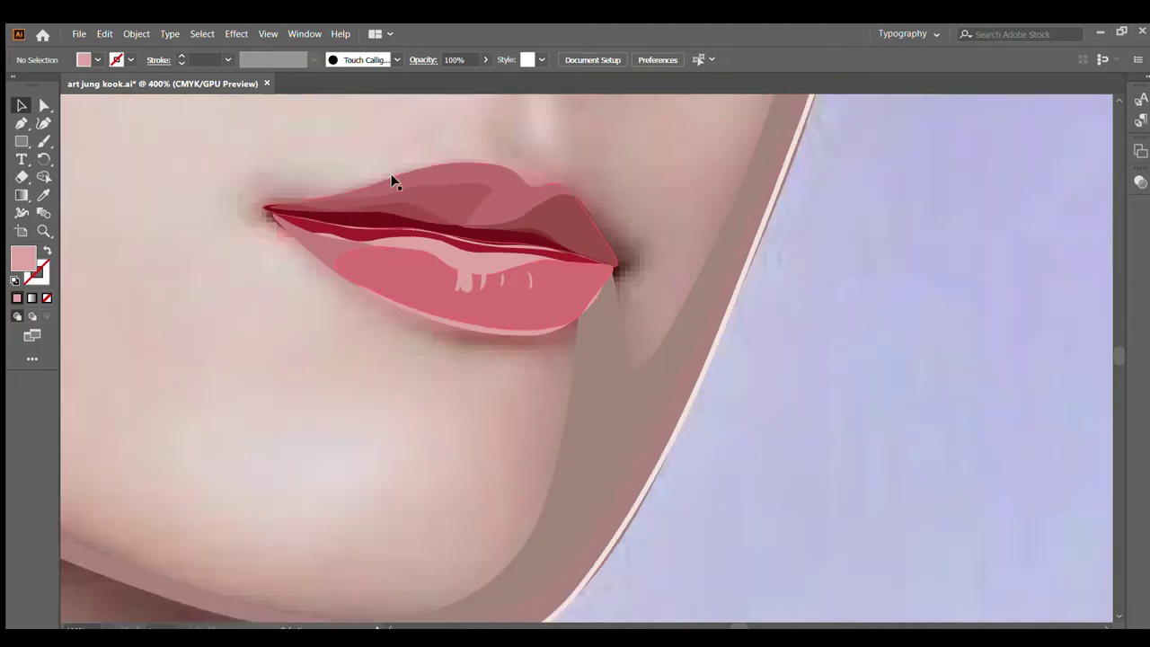
click(609, 266)
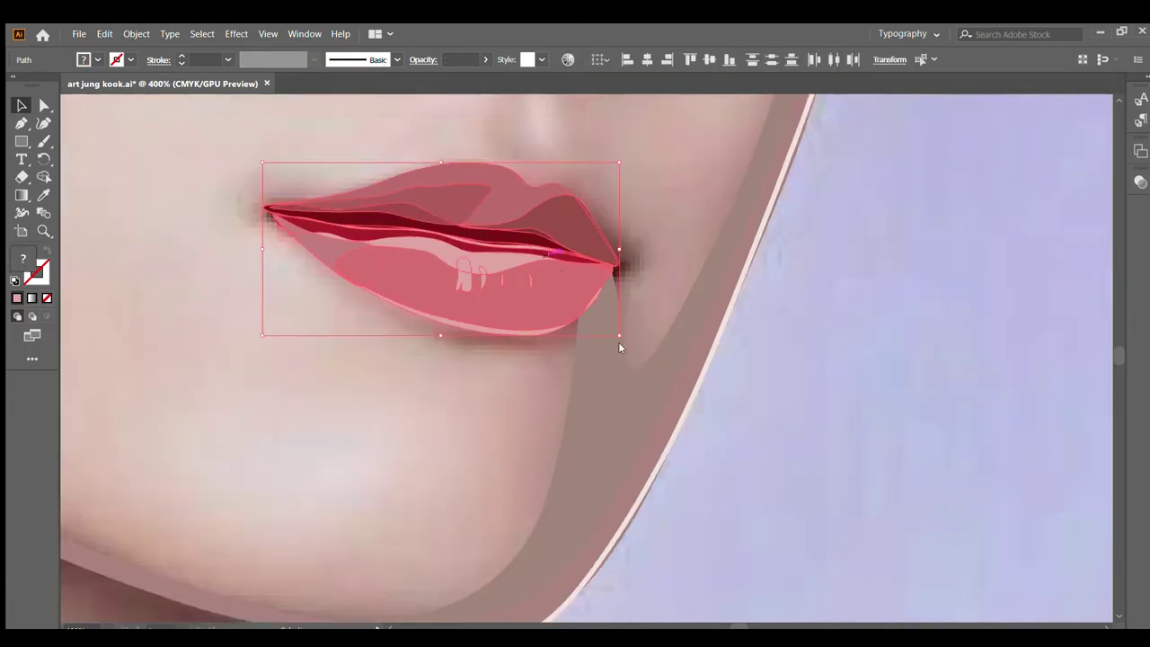
click(618, 342)
alt+scroll(629, 234, down, 2)
alt+scroll(620, 264, down, 2)
alt+scroll(620, 264, down, 1)
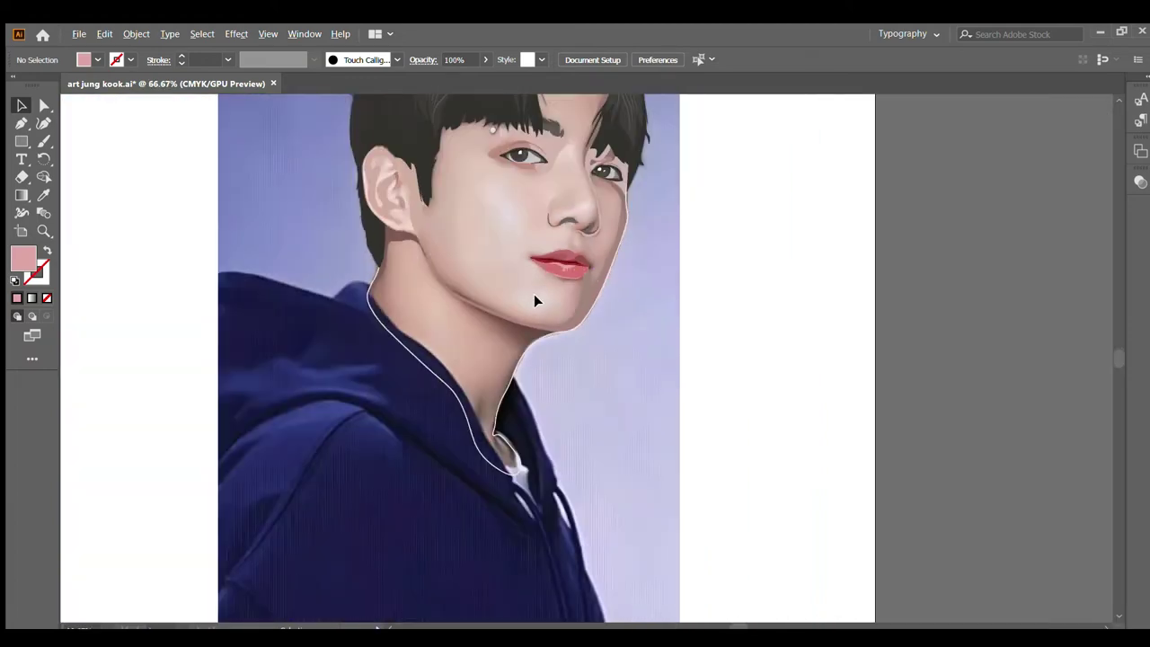
alt+scroll(575, 290, up, 4)
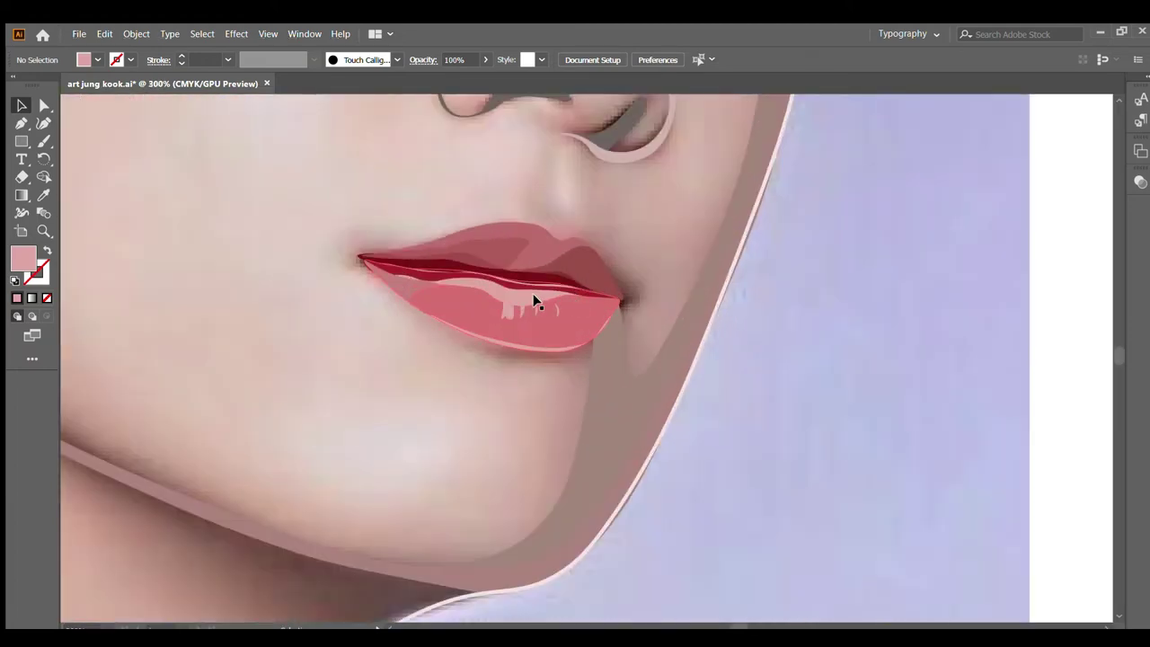
click(530, 300)
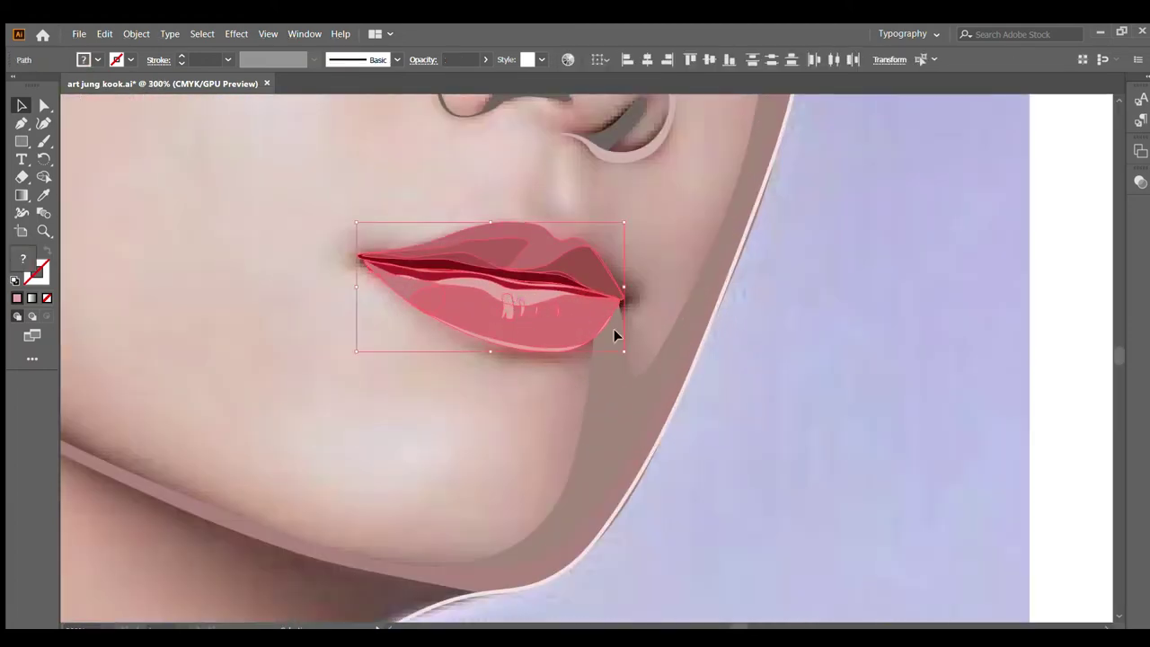
click(614, 329)
alt+scroll(508, 304, up, 3)
click(512, 289)
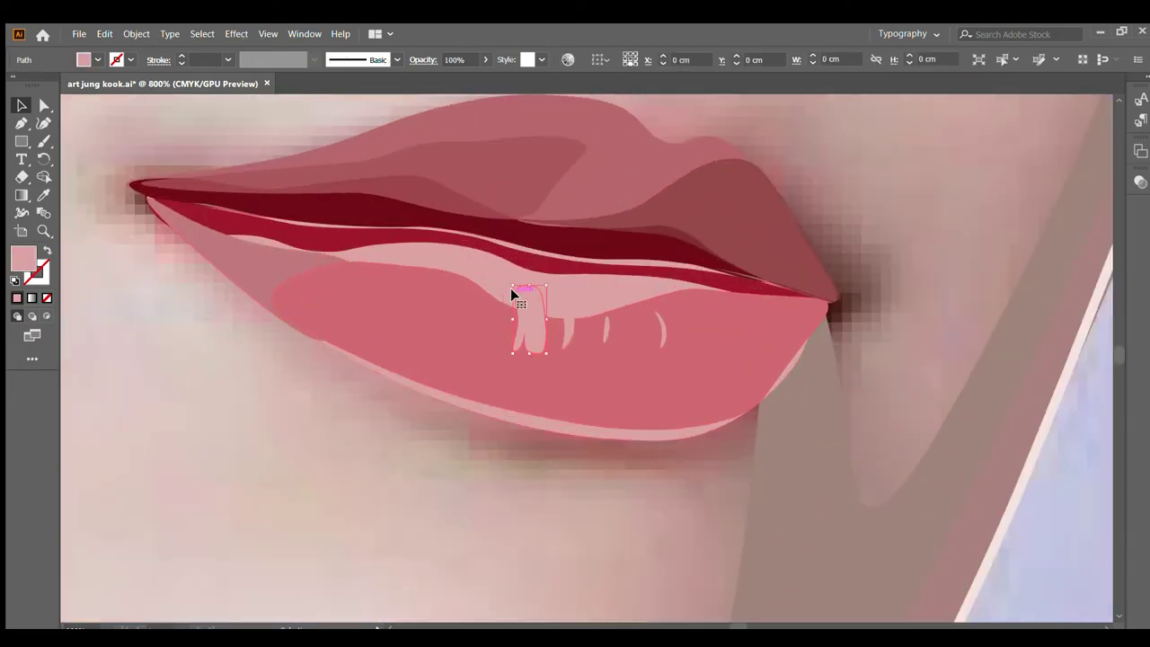
Step: Fill the lower lip base shape with a deeper red sampled from the artwork
click(589, 285)
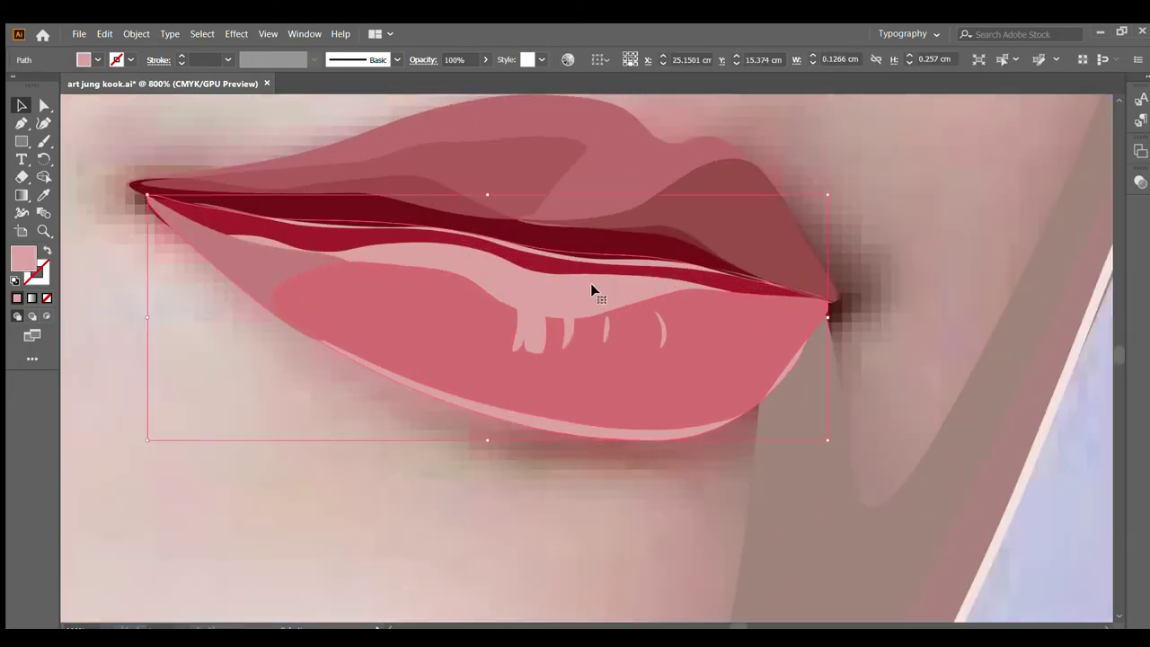
click(47, 251)
click(44, 192)
click(513, 277)
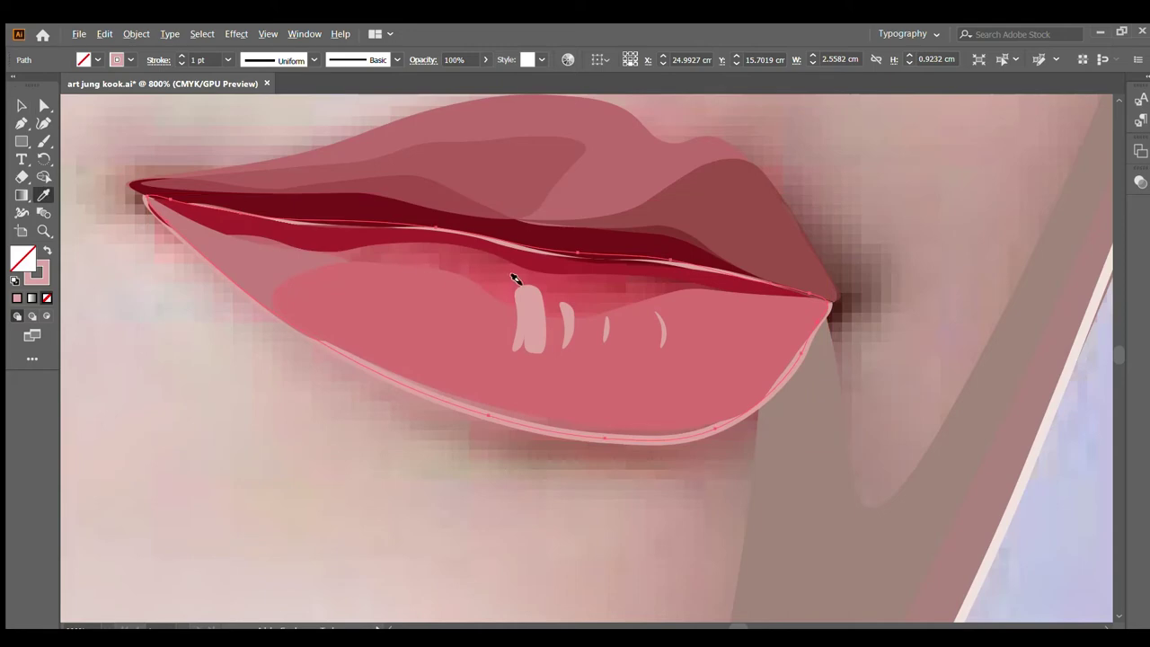
alt+scroll(560, 285, up, 1)
alt+scroll(531, 300, down, 2)
alt+scroll(521, 303, down, 1)
alt+scroll(521, 303, down, 2)
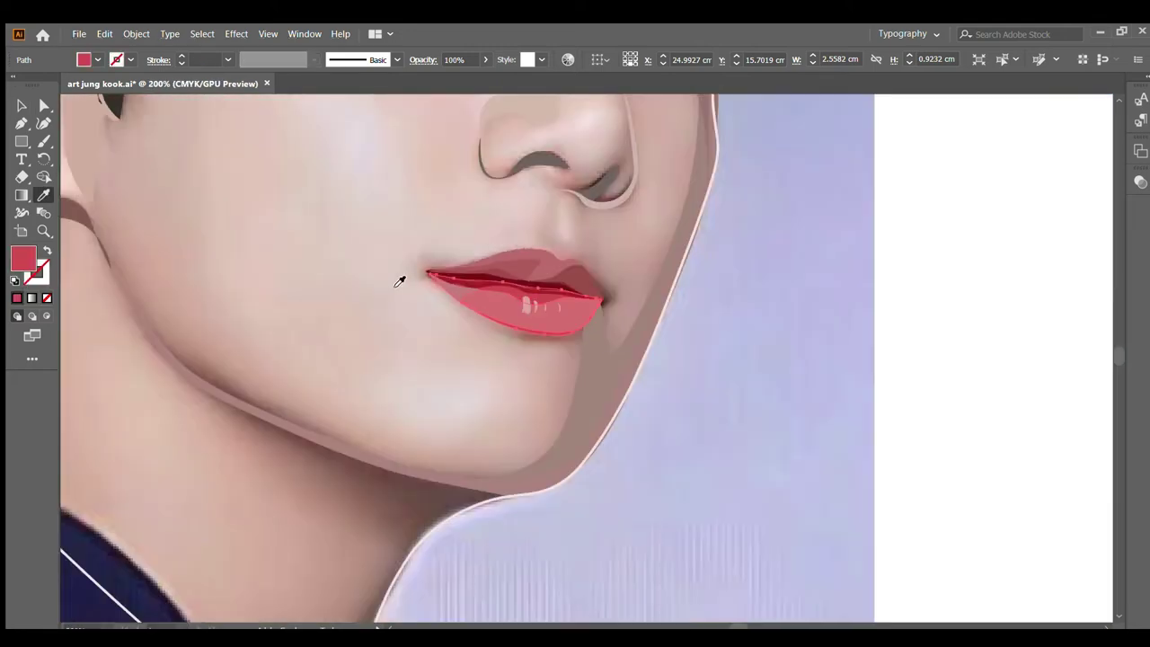
alt+scroll(398, 275, down, 2)
click(19, 106)
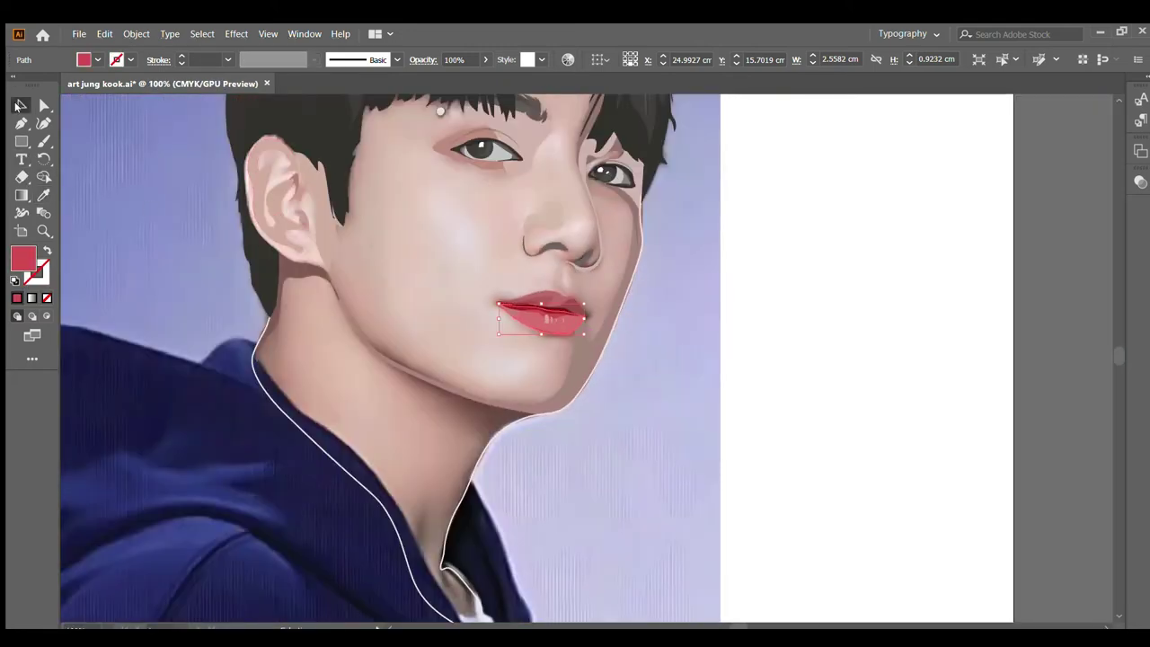
click(412, 252)
Step: Select the upper-lip pieces together, then the right piece alone, to check their opacity
alt+scroll(454, 322, down, 1)
alt+scroll(552, 306, up, 3)
alt+scroll(483, 313, up, 2)
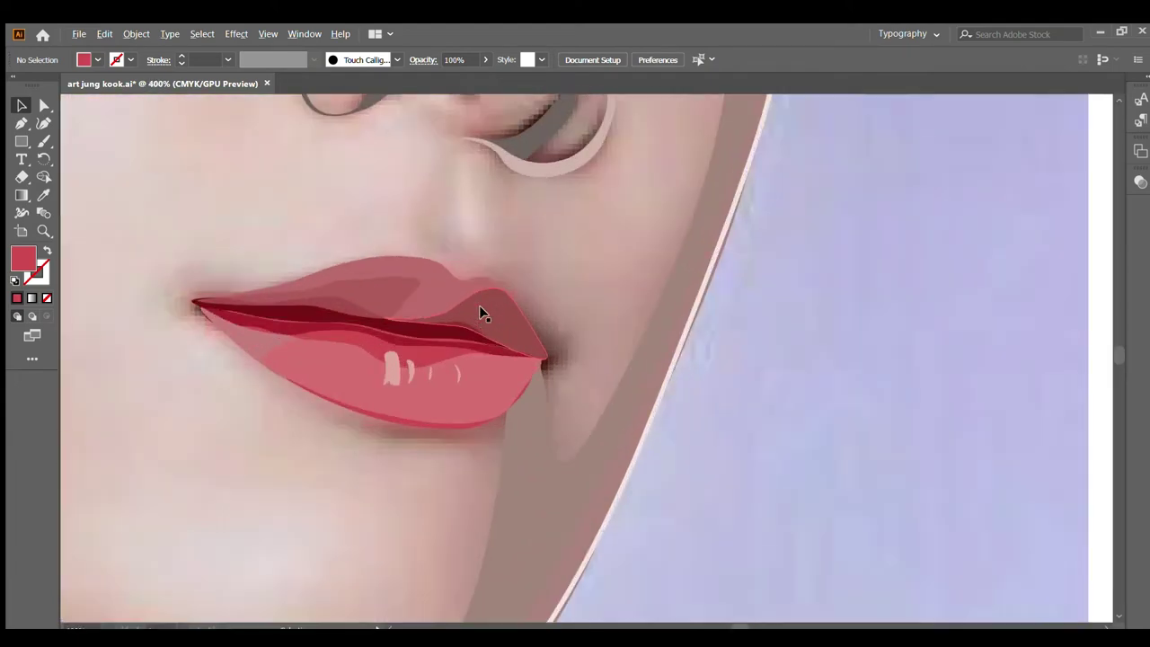
click(483, 313)
shift+click(327, 292)
alt+scroll(212, 263, up, 1)
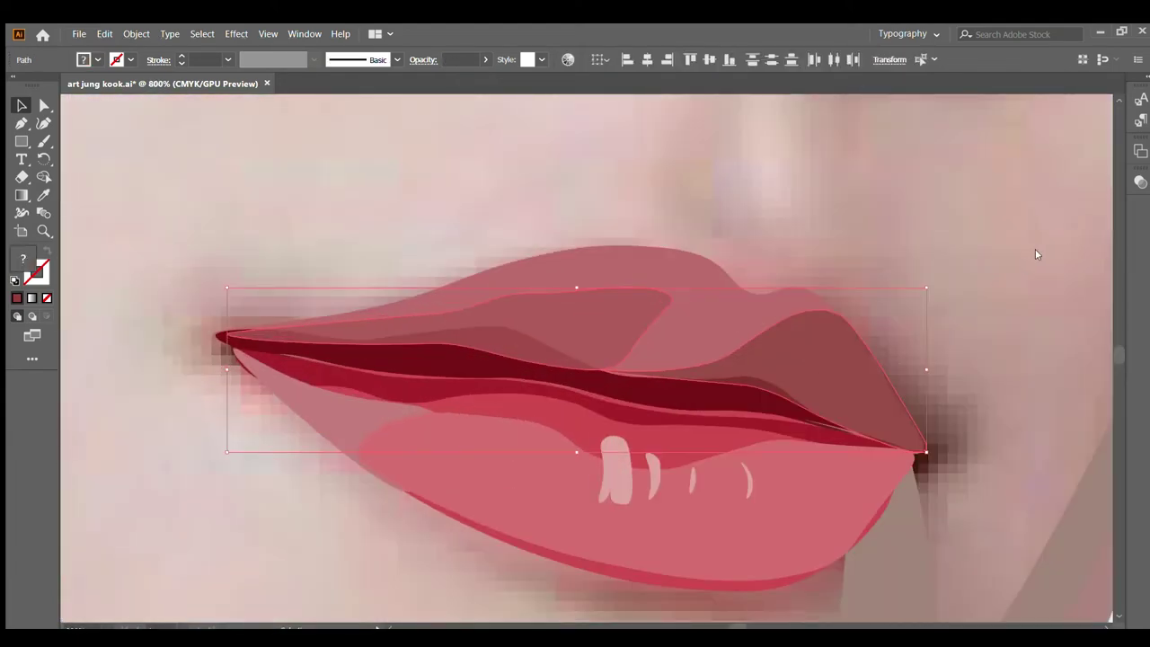
click(810, 223)
click(810, 343)
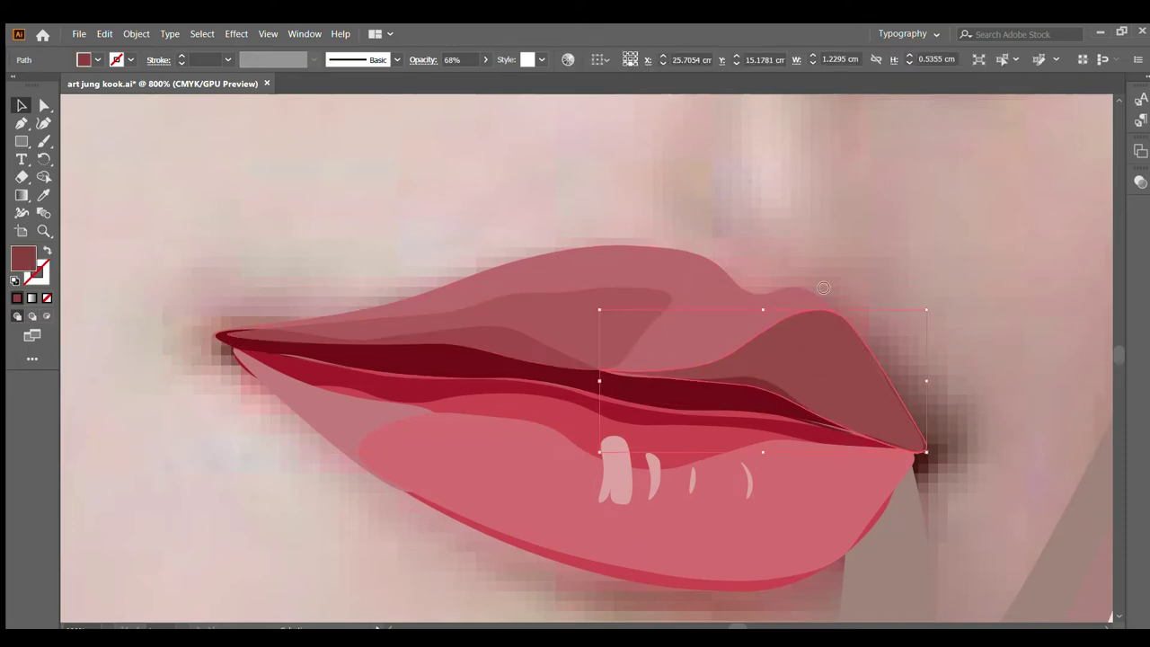
click(1052, 228)
Step: Check the left upper-lip piece and the whole lips, then deselect
click(519, 301)
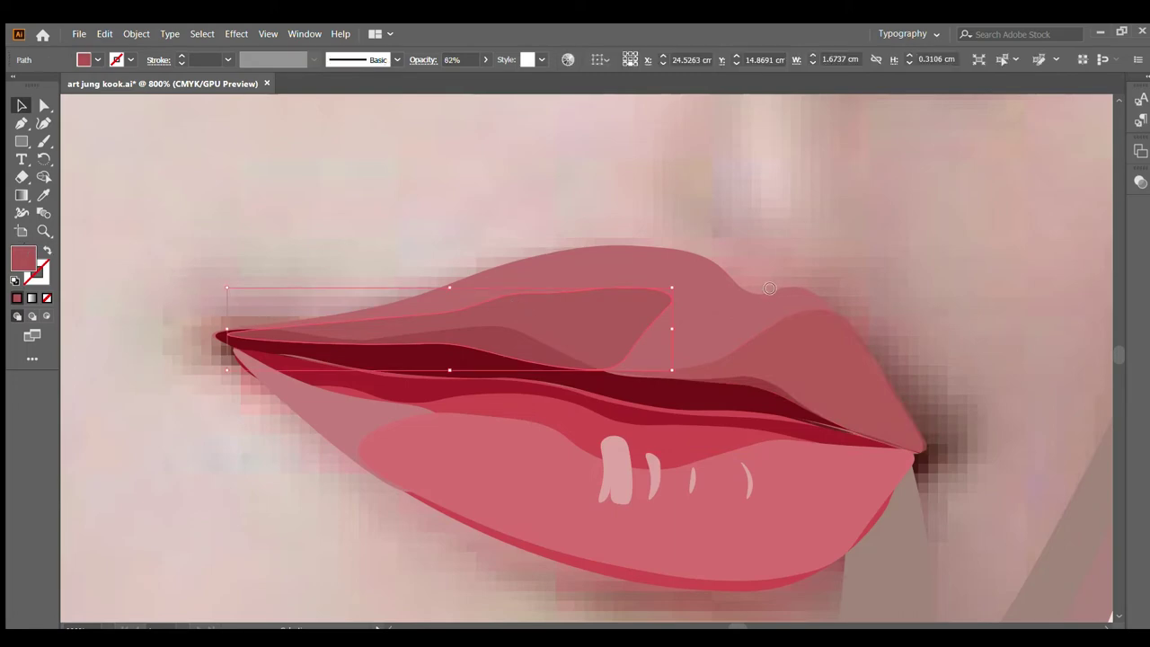
scroll(503, 236, down, 2)
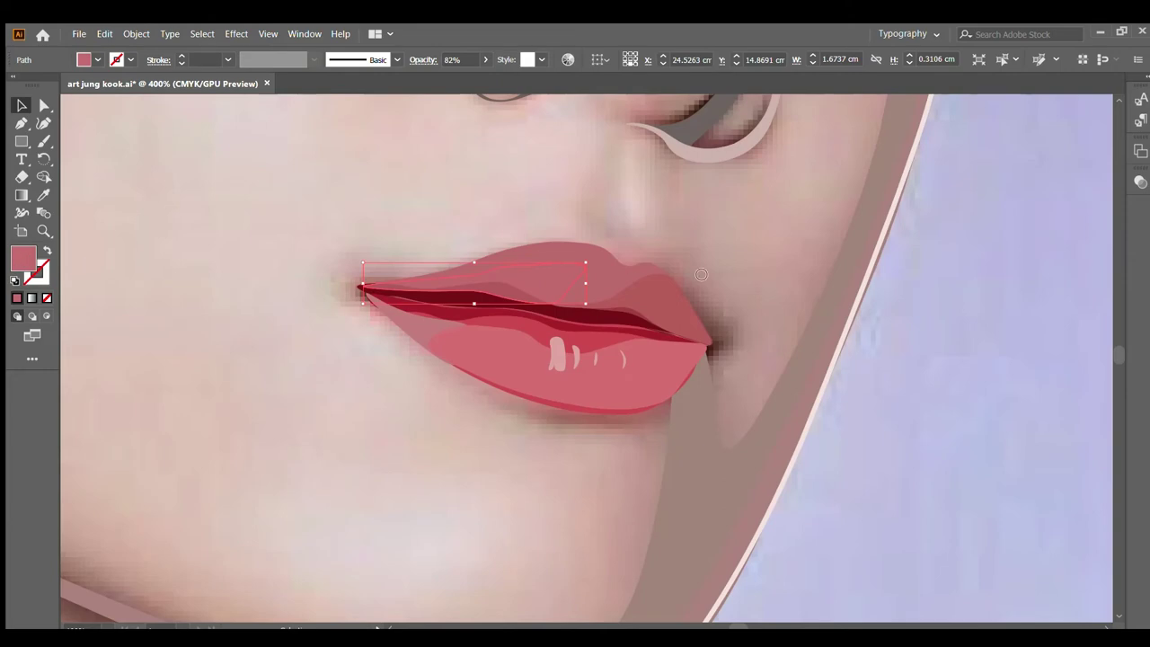
click(1018, 233)
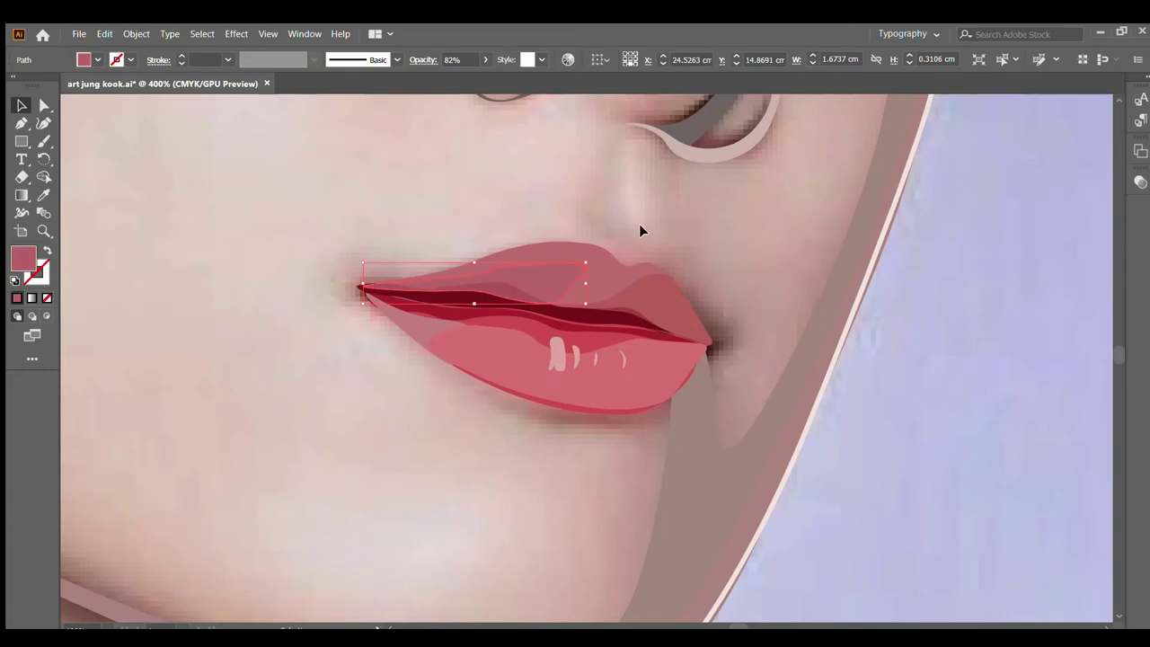
scroll(553, 236, down, 2)
click(593, 287)
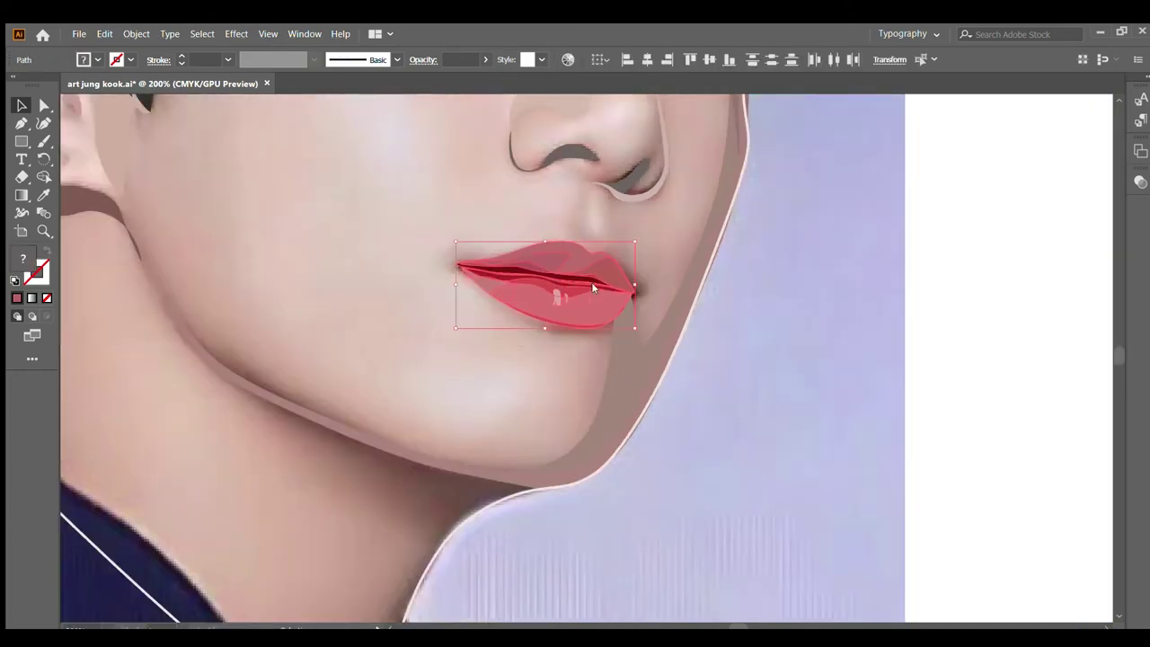
click(683, 269)
scroll(657, 275, down, 2)
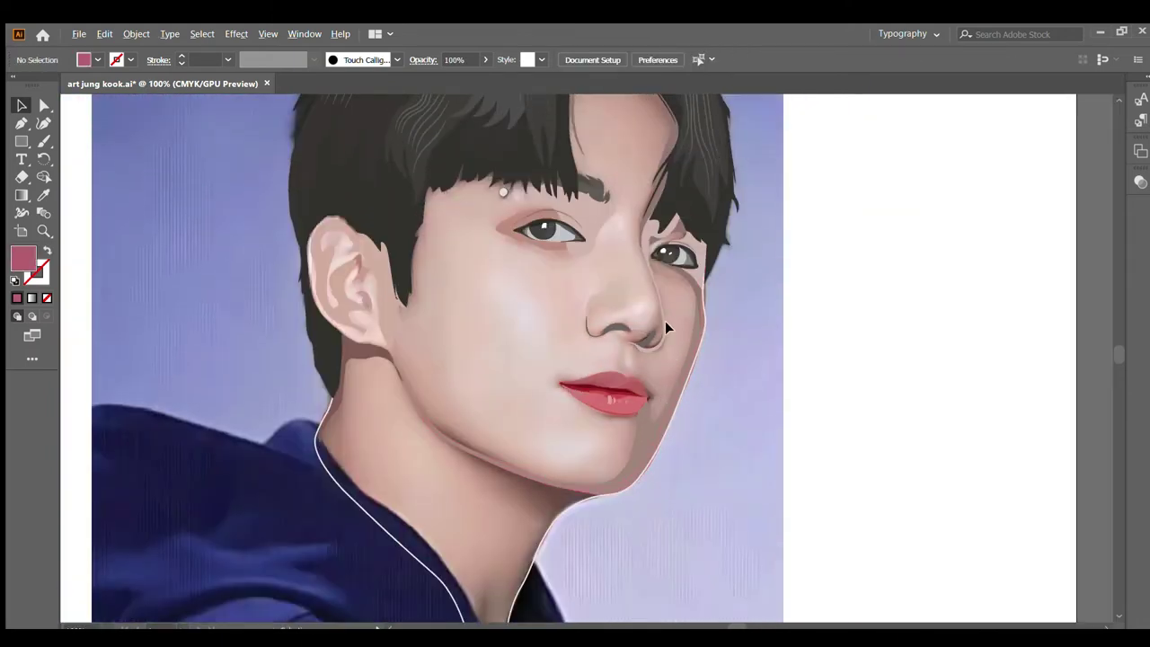
scroll(665, 321, up, 3)
Step: Fill the right nostril shape solid with the sampled dark brown
scroll(609, 360, up, 2)
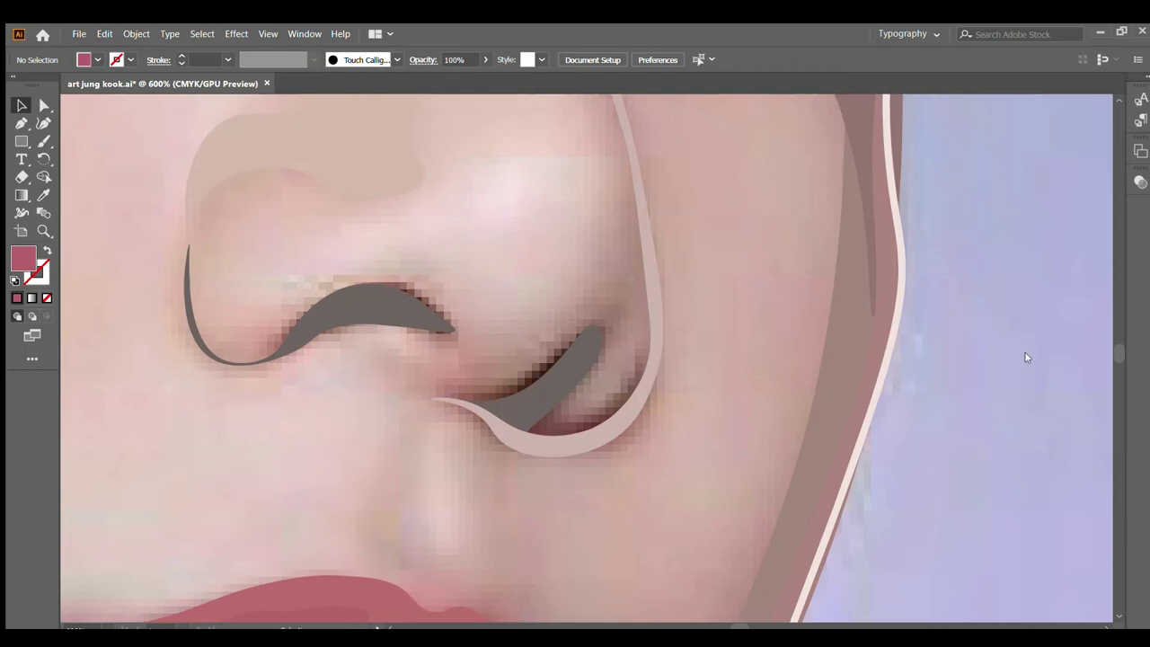
key(ctrl+z)
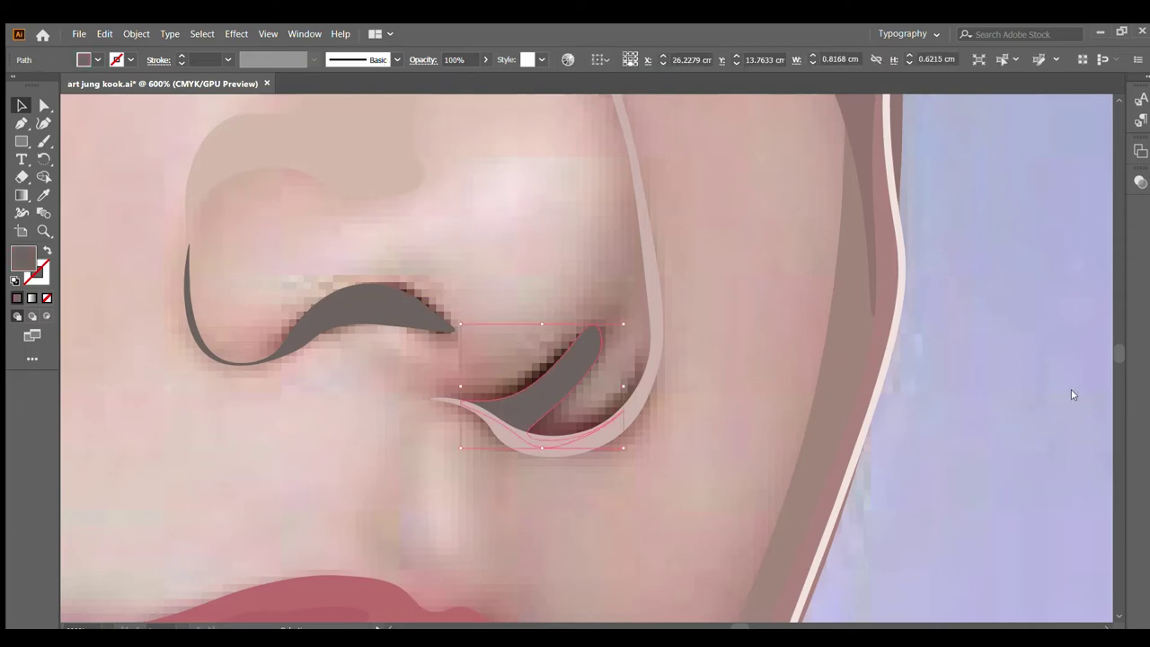
click(47, 253)
click(43, 195)
click(544, 398)
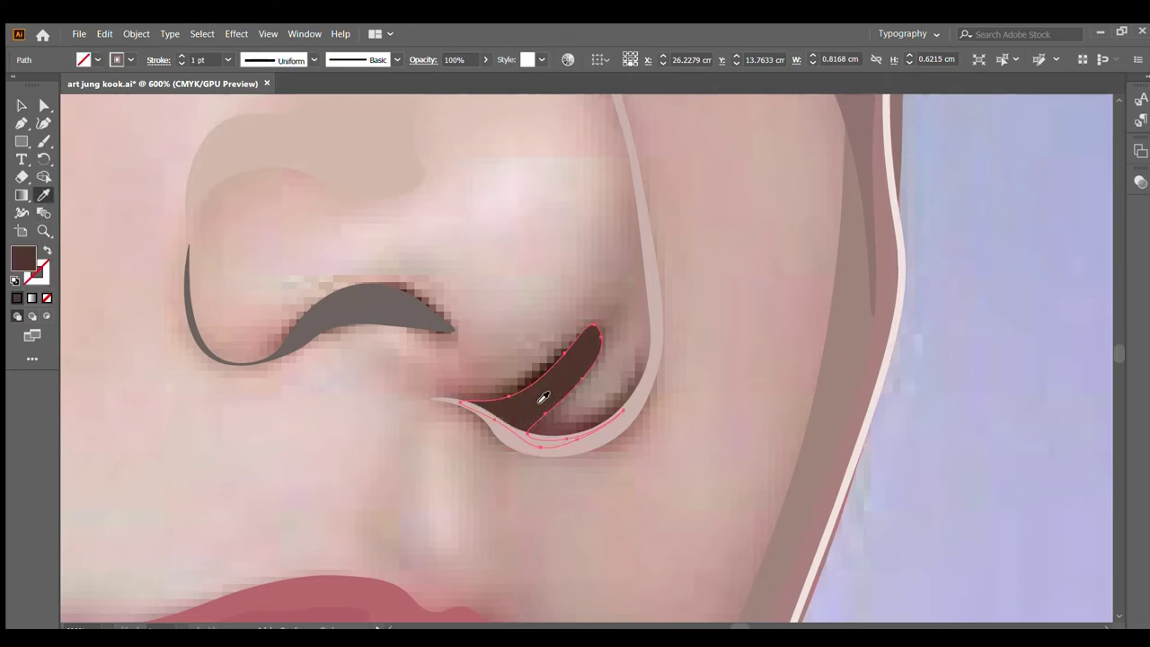
click(20, 107)
click(383, 268)
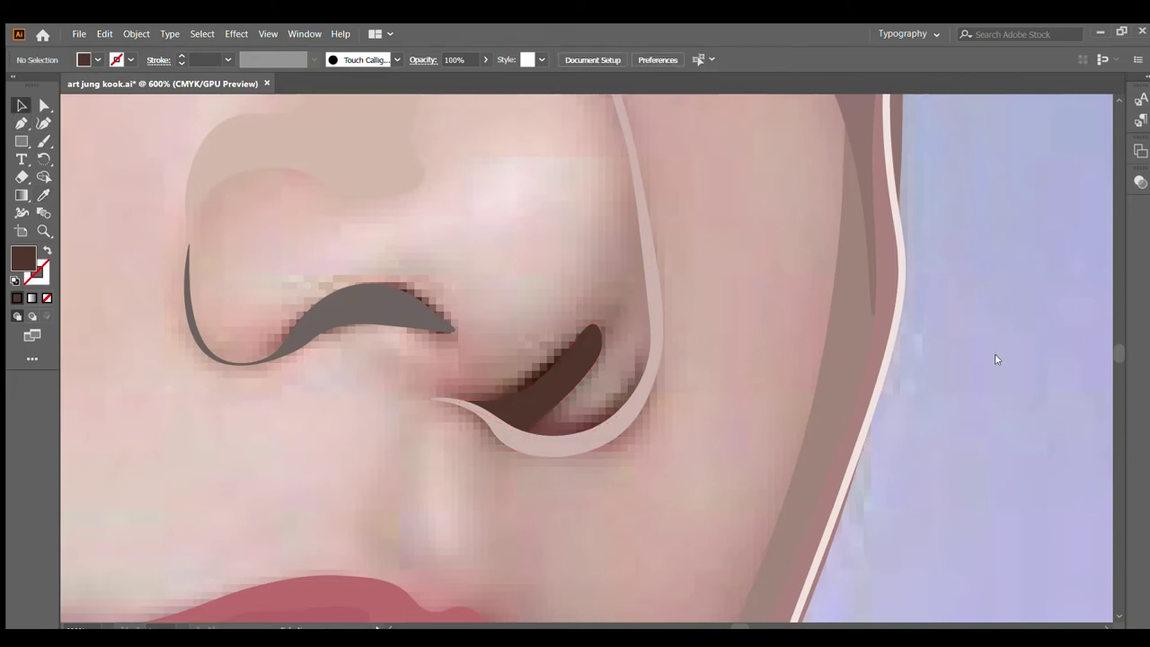
Step: Fill the left nostril shape with the same sampled dark brown
click(357, 300)
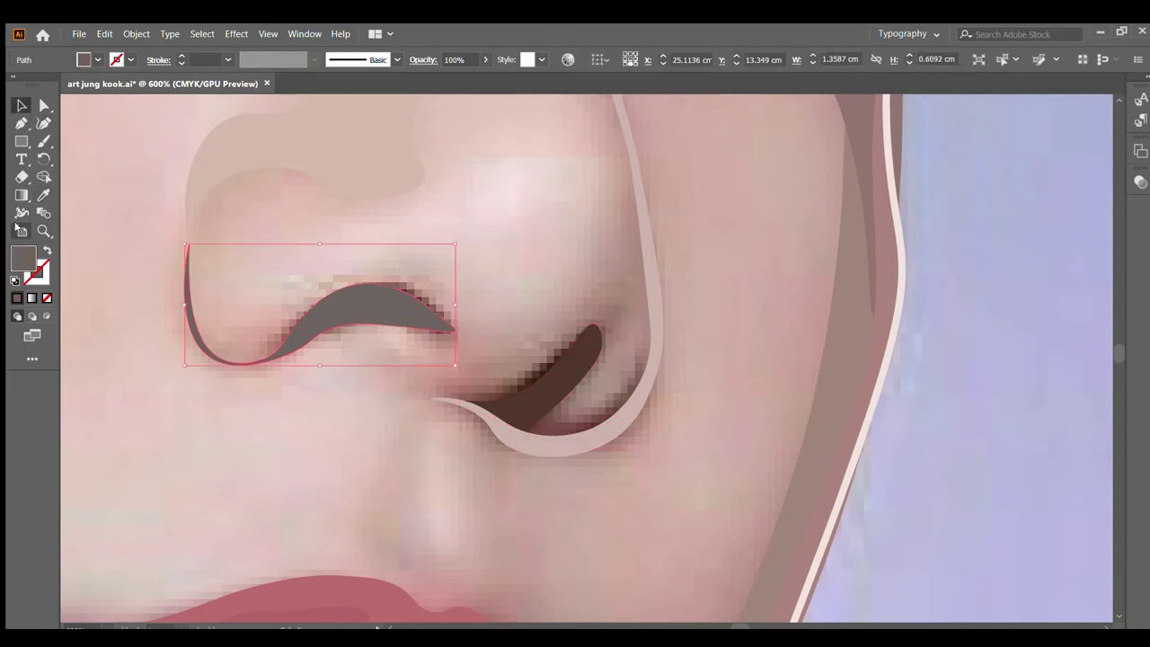
click(47, 252)
key(i)
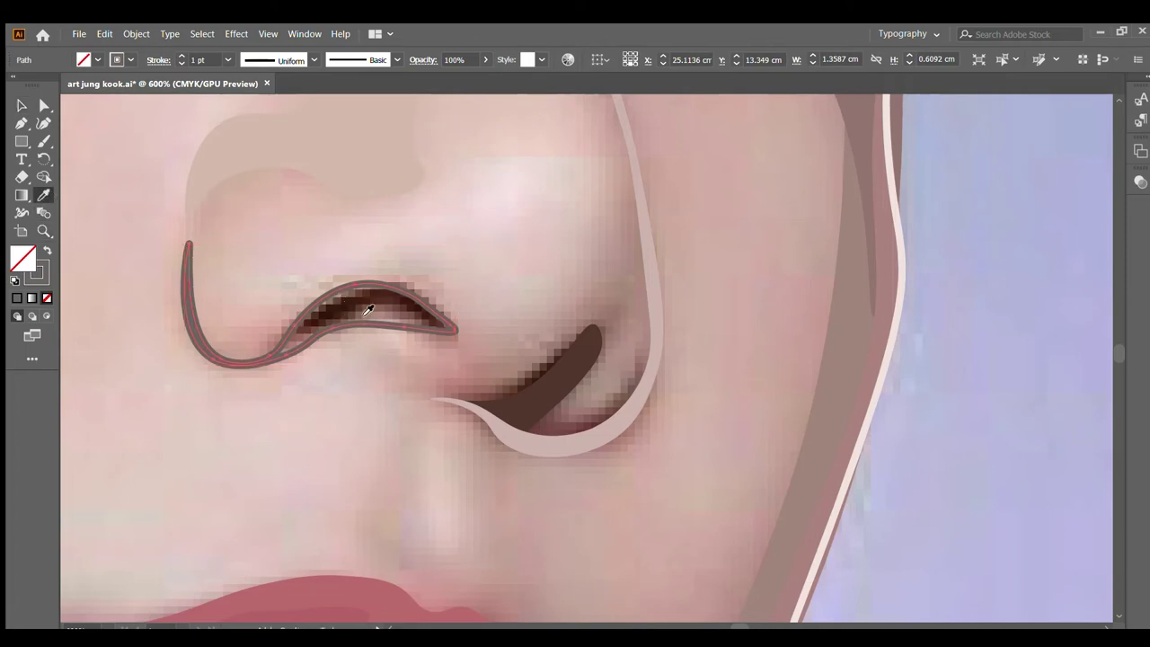
click(364, 313)
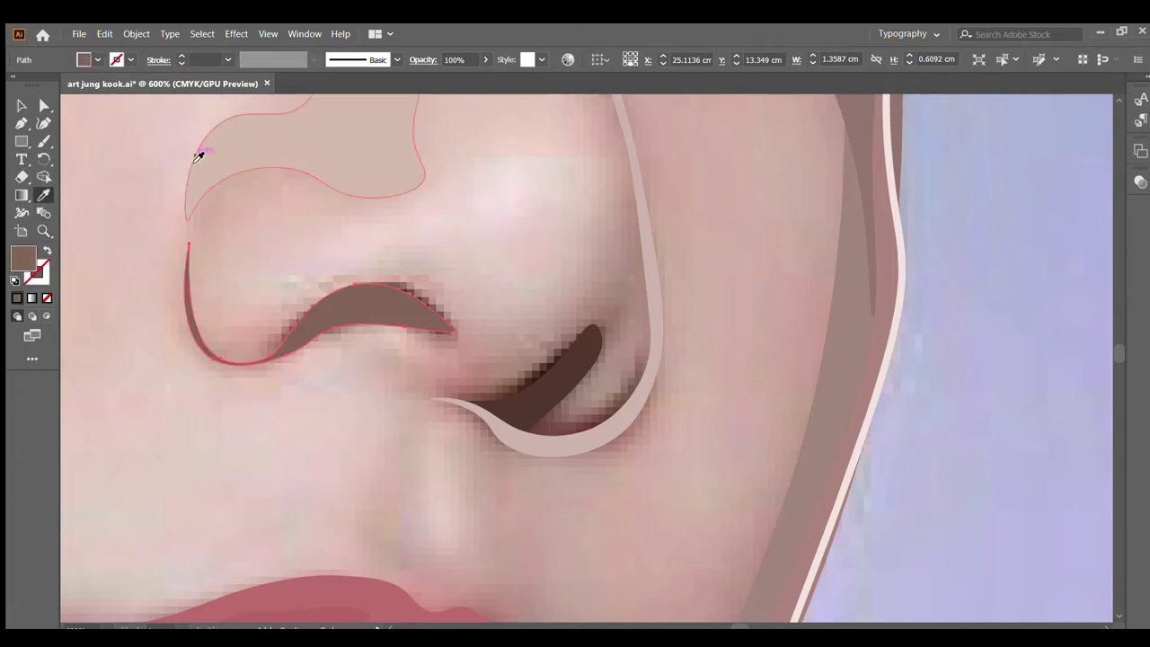
key(shift+x)
click(343, 311)
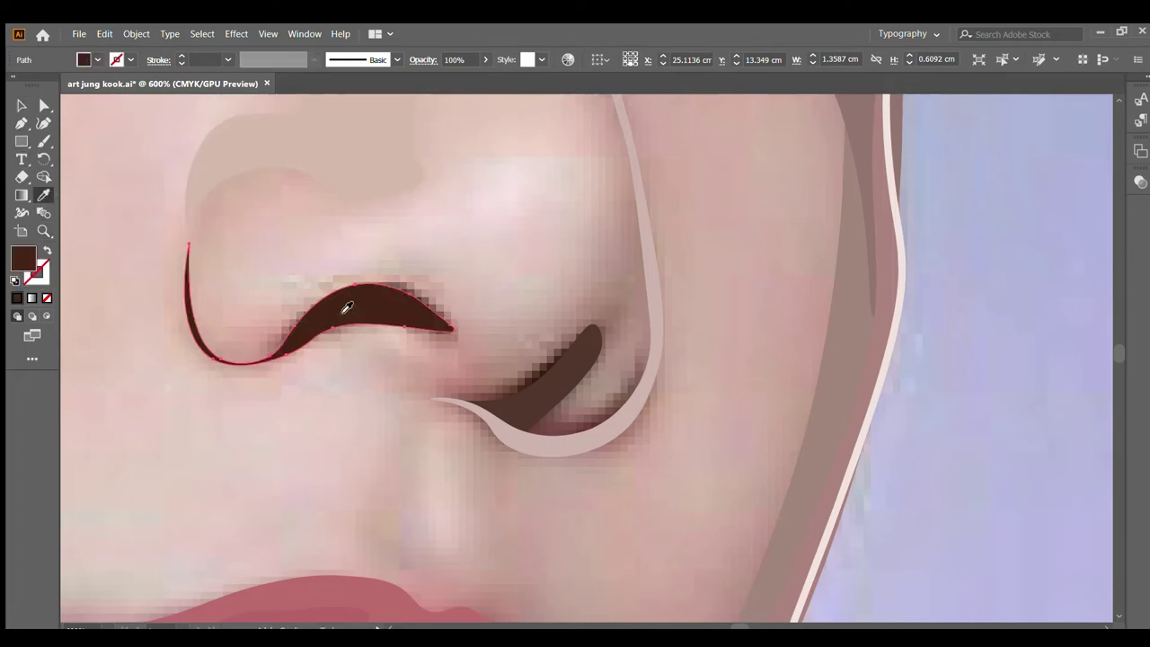
key(v)
click(242, 244)
Step: Fill the long nose-side outline with a sampled dusky mauve-brown tone
key(ctrl+minus)
key(ctrl+minus)
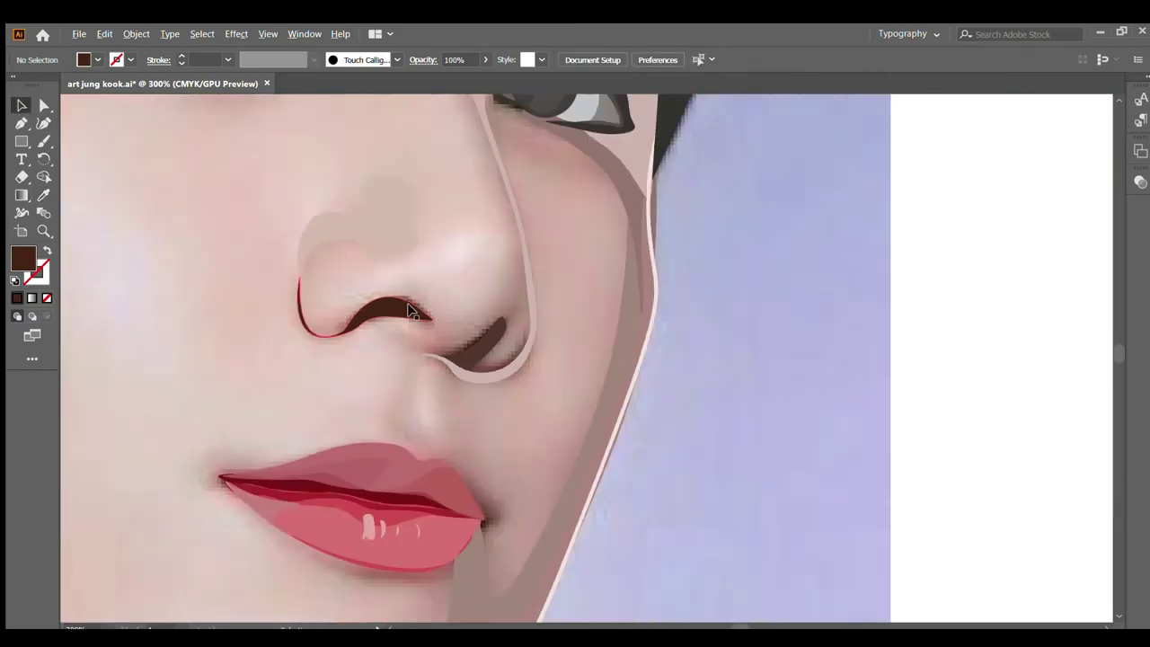
scroll(468, 234, up, 2)
scroll(581, 269, up, 2)
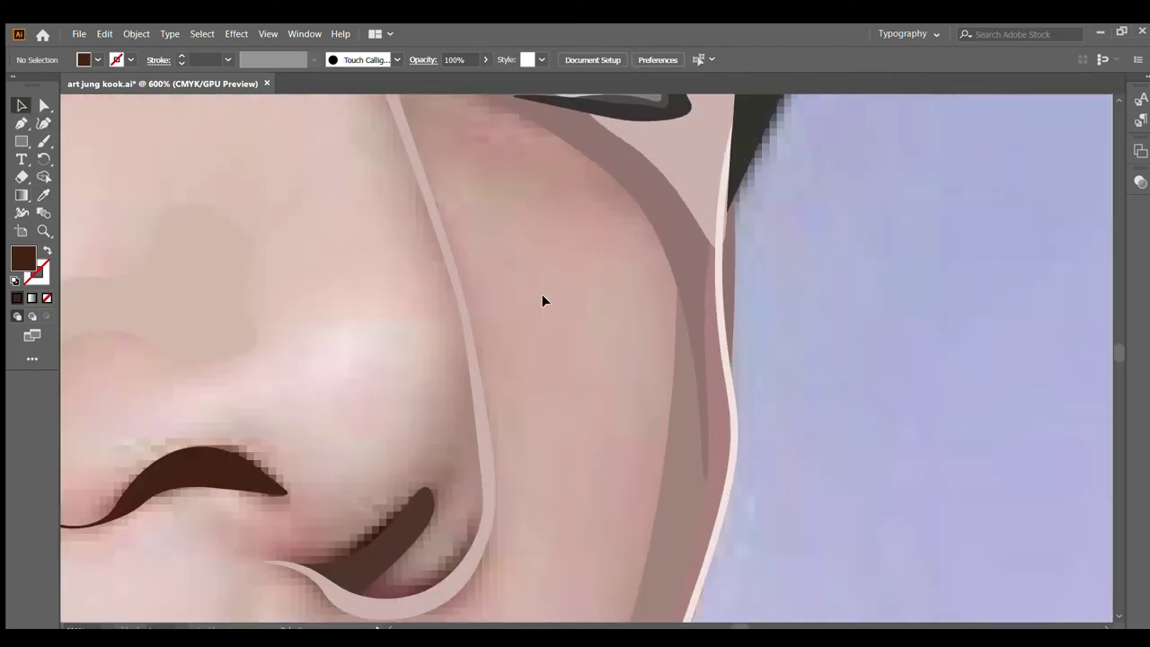
scroll(542, 301, down, 2)
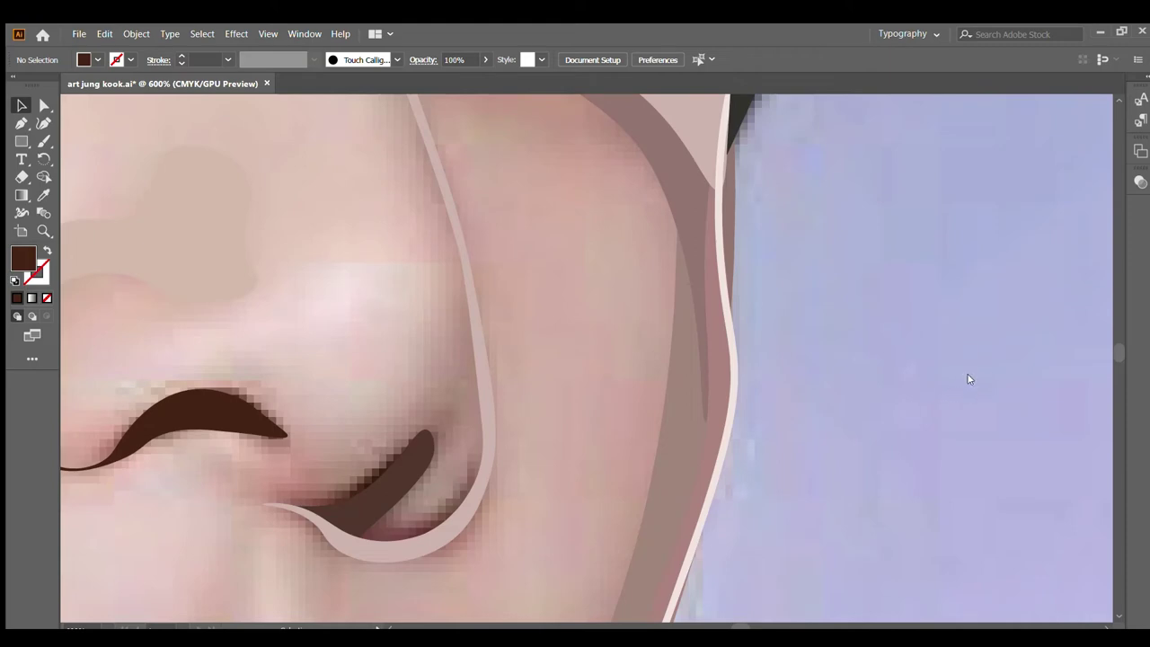
click(478, 318)
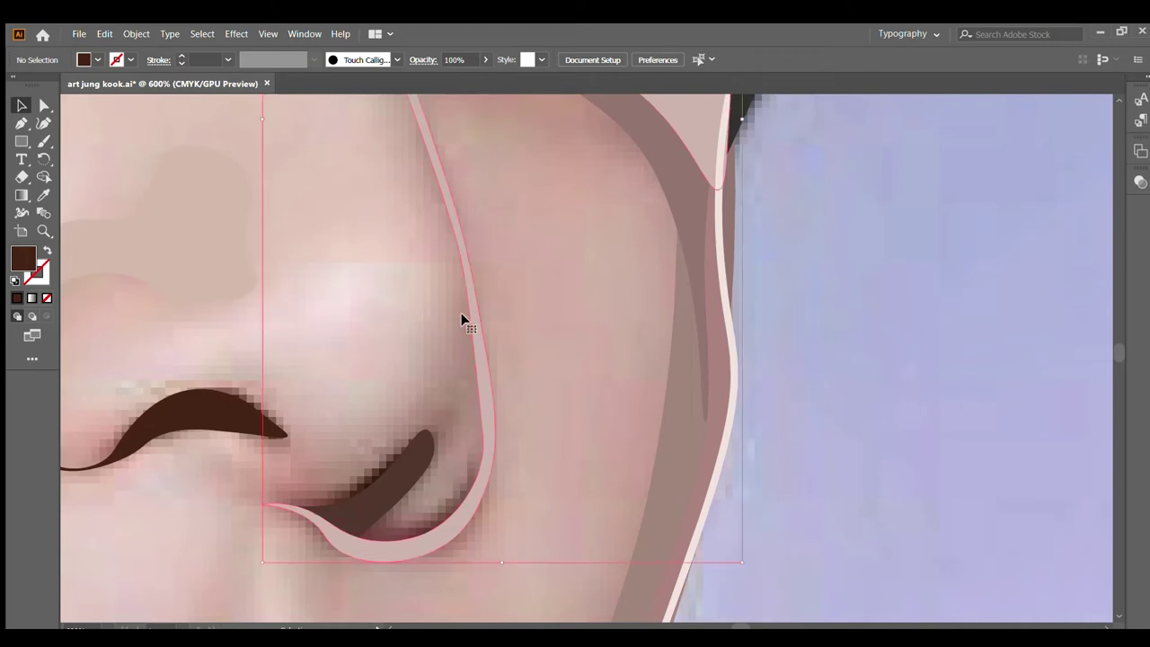
click(49, 249)
click(43, 195)
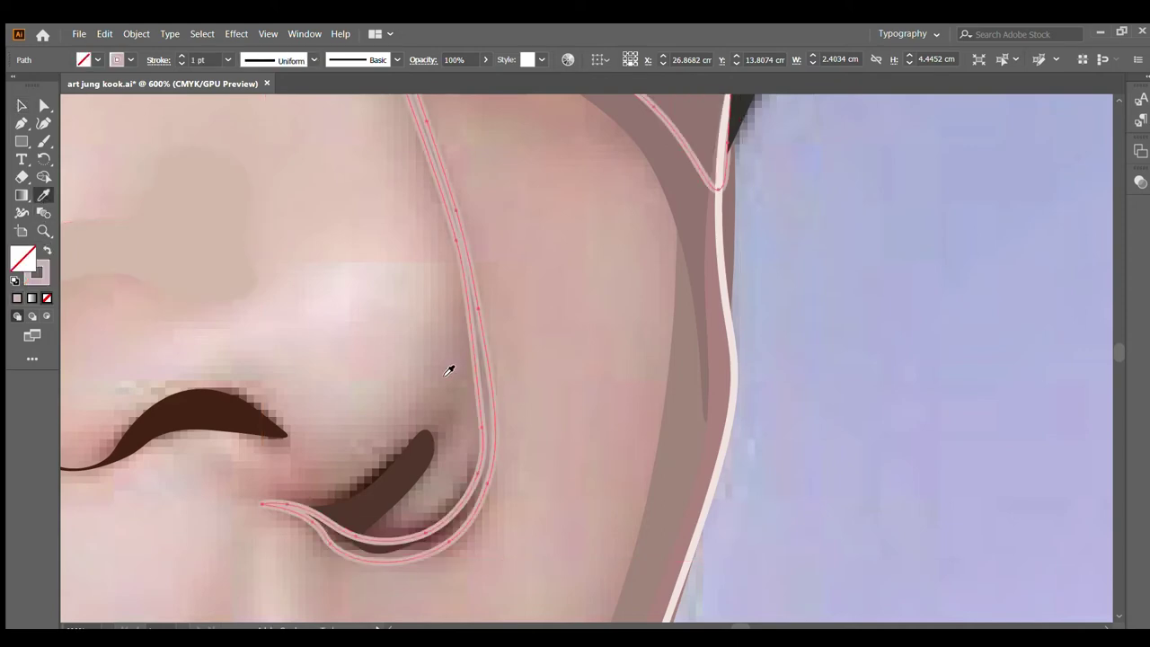
click(477, 493)
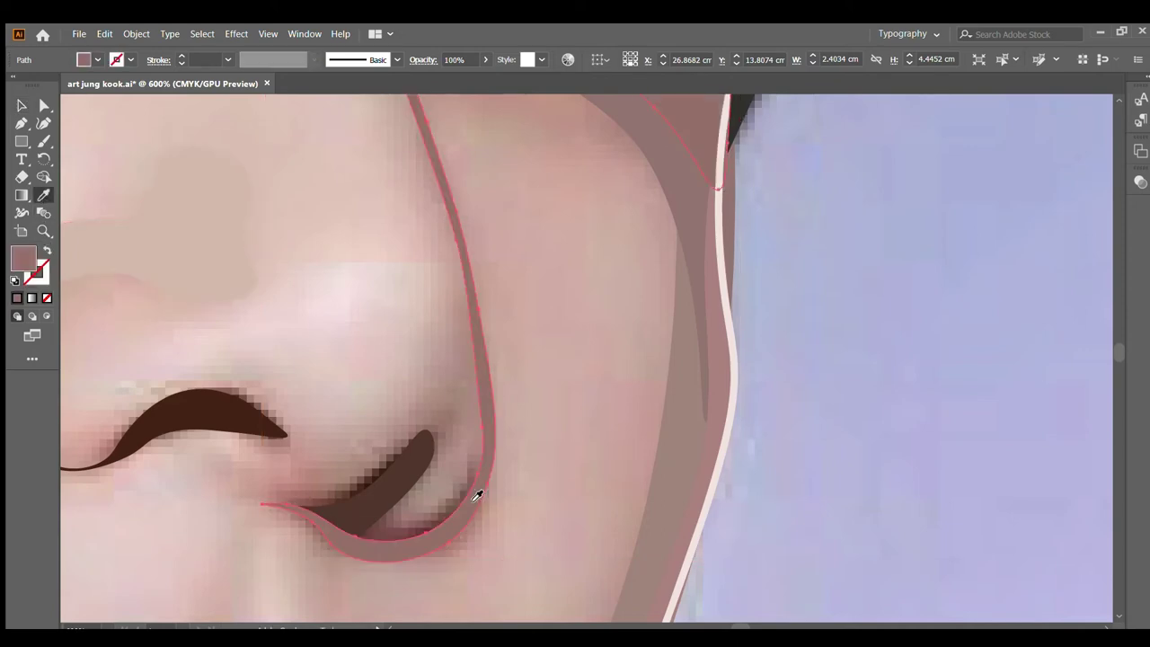
key(ctrl+minus)
Step: Zoom out to the whole portrait and give the left-eye shading shape a pink fill
key(v)
key(ctrl+shift+a)
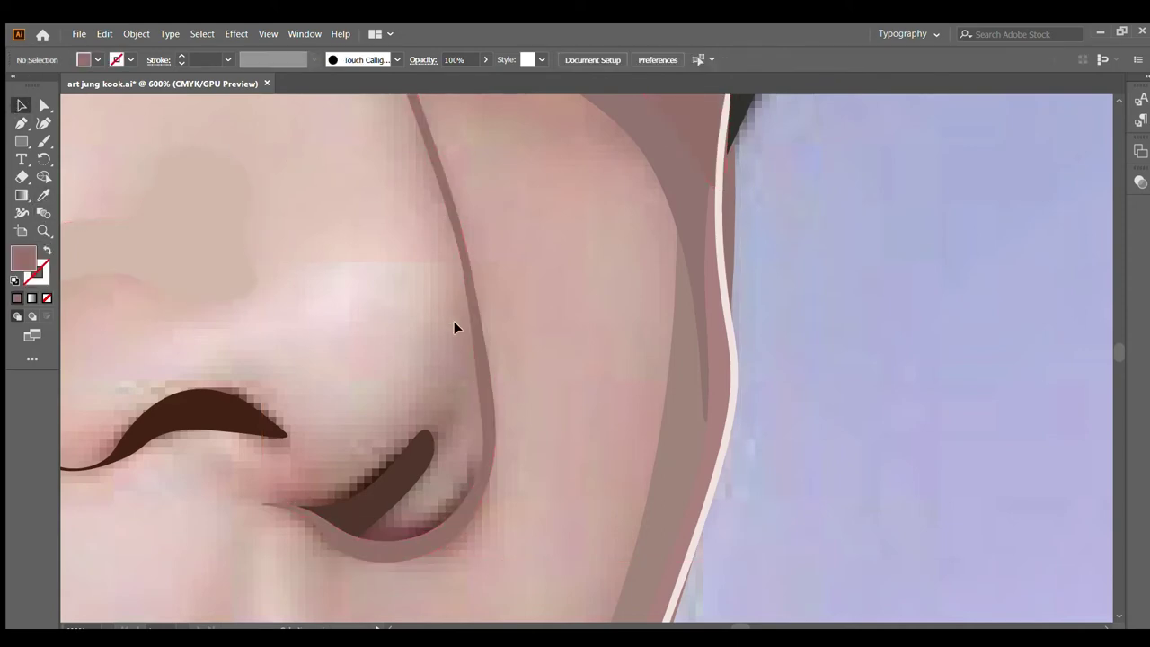
scroll(464, 351, down, 2)
scroll(464, 351, up, 2)
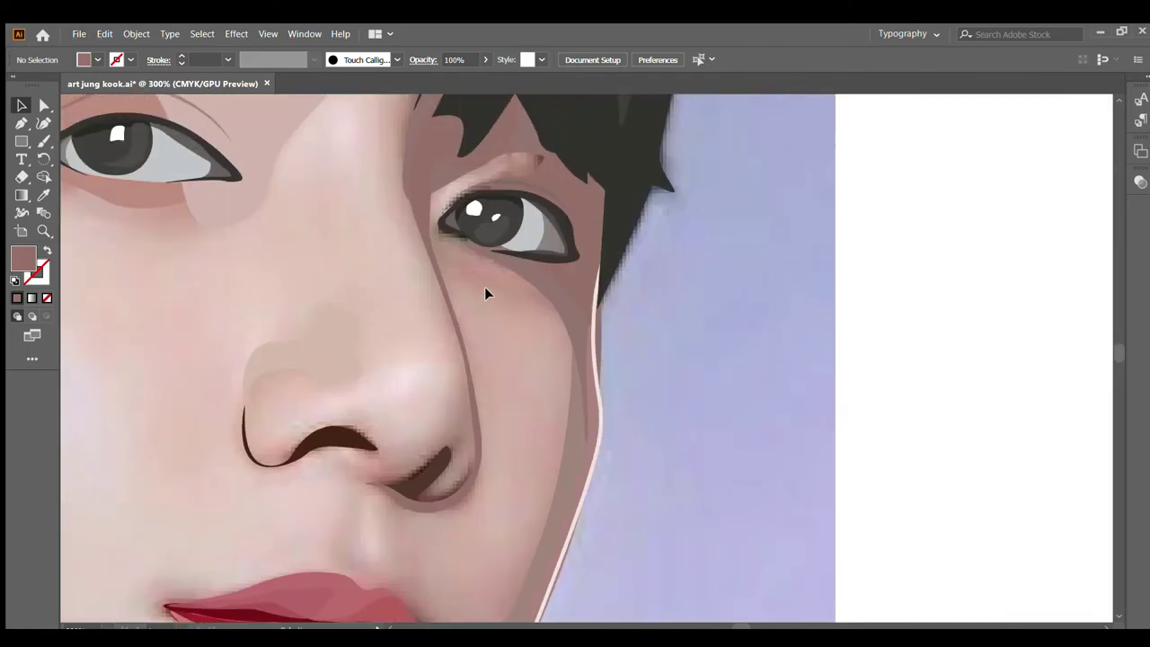
alt+scroll(434, 265, down, 1)
alt+scroll(387, 273, down, 2)
key(ctrl+minus)
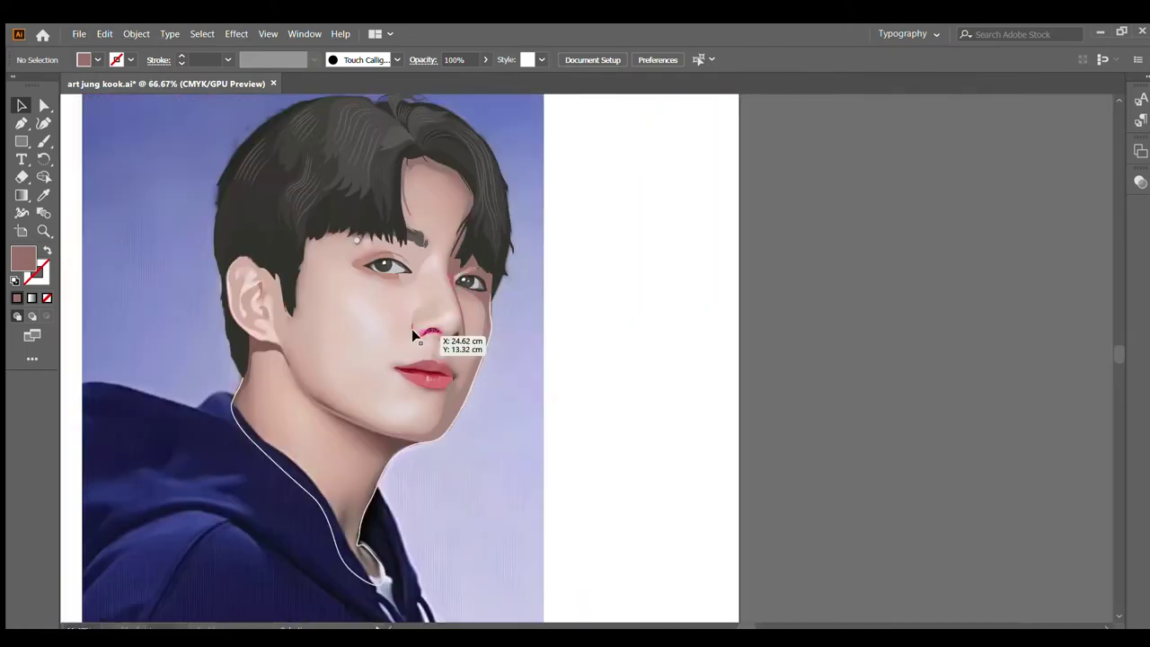
alt+scroll(349, 315, up, 1)
alt+scroll(358, 266, up, 1)
alt+scroll(458, 193, up, 1)
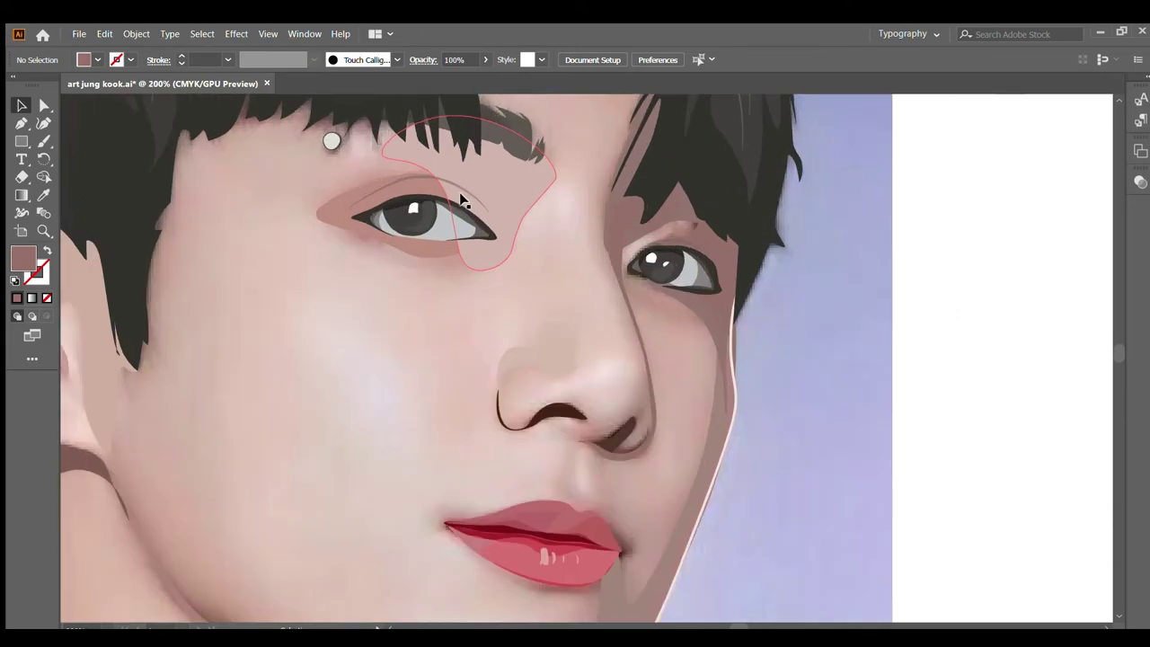
click(467, 190)
click(385, 178)
alt+scroll(385, 178, down, 2)
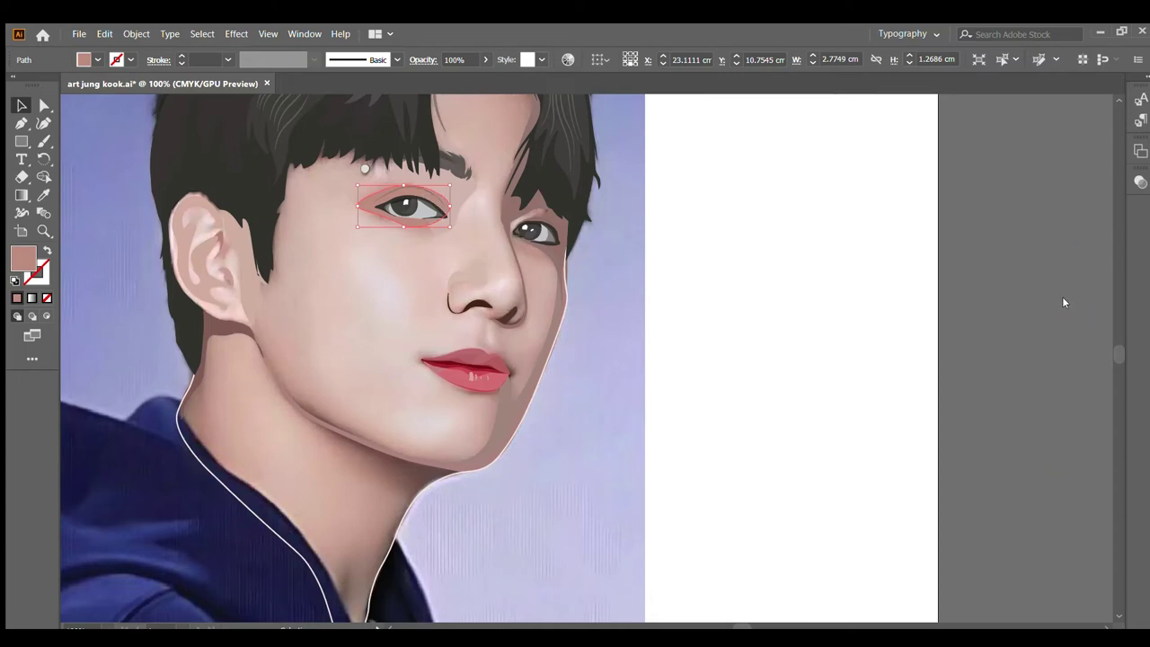
Step: Inspect the pink eye, nose-side and blush shading shapes by selecting each in turn
click(802, 363)
scroll(593, 368, up, 1)
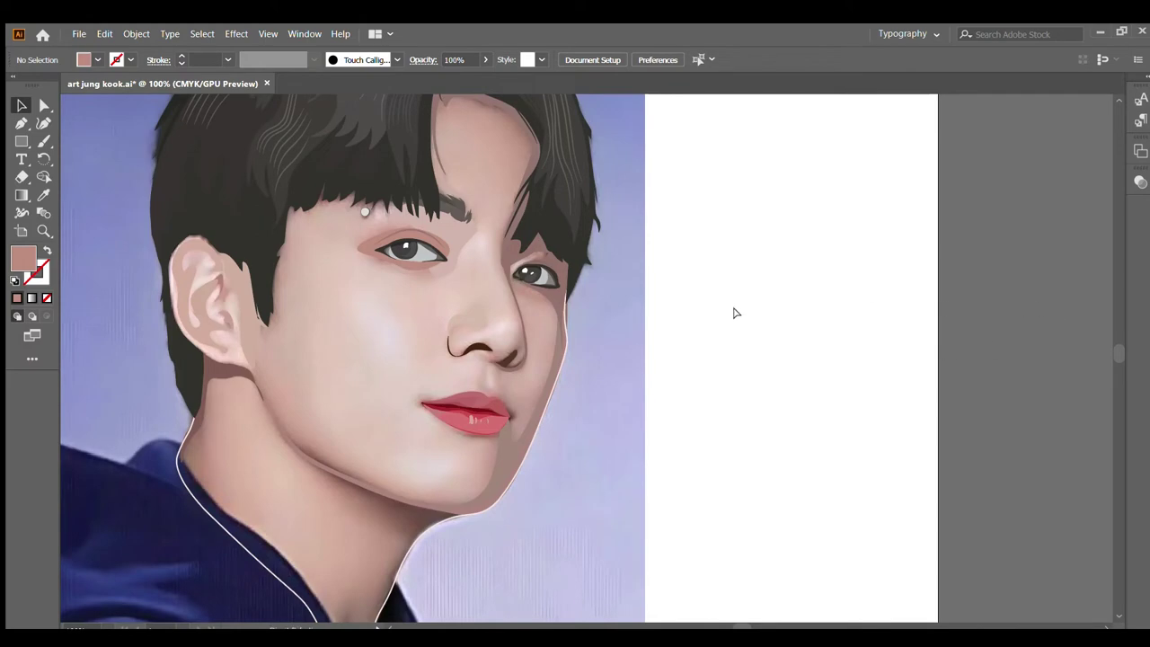
key(ctrl+z)
scroll(423, 245, up, 3)
scroll(413, 245, up, 3)
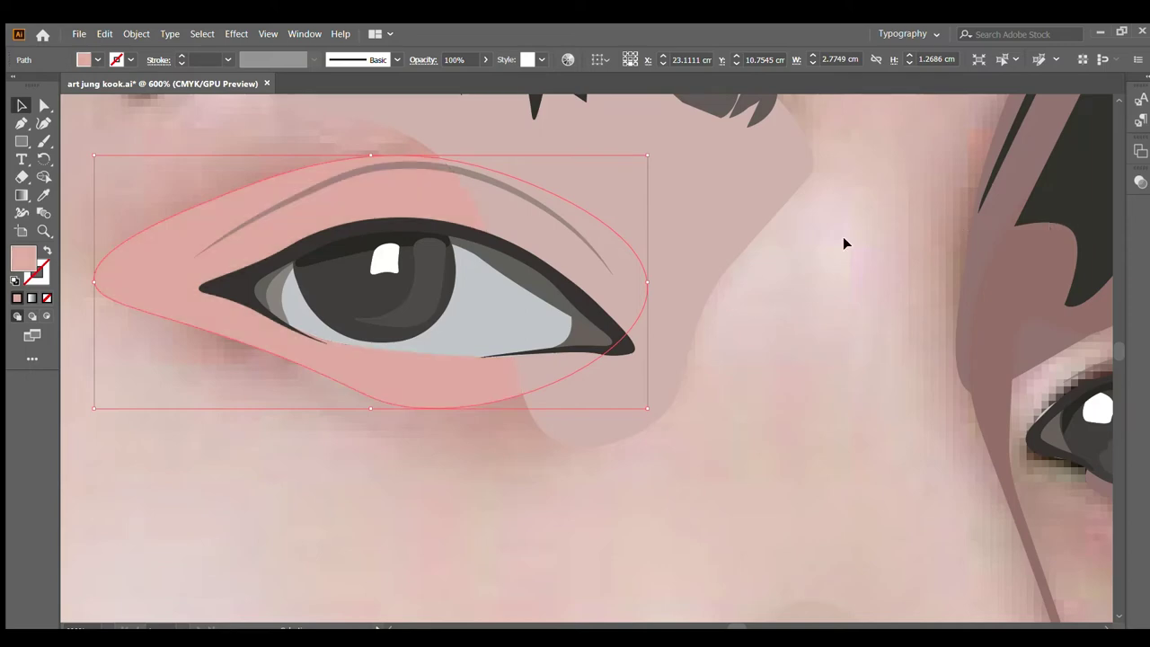
click(798, 277)
click(579, 387)
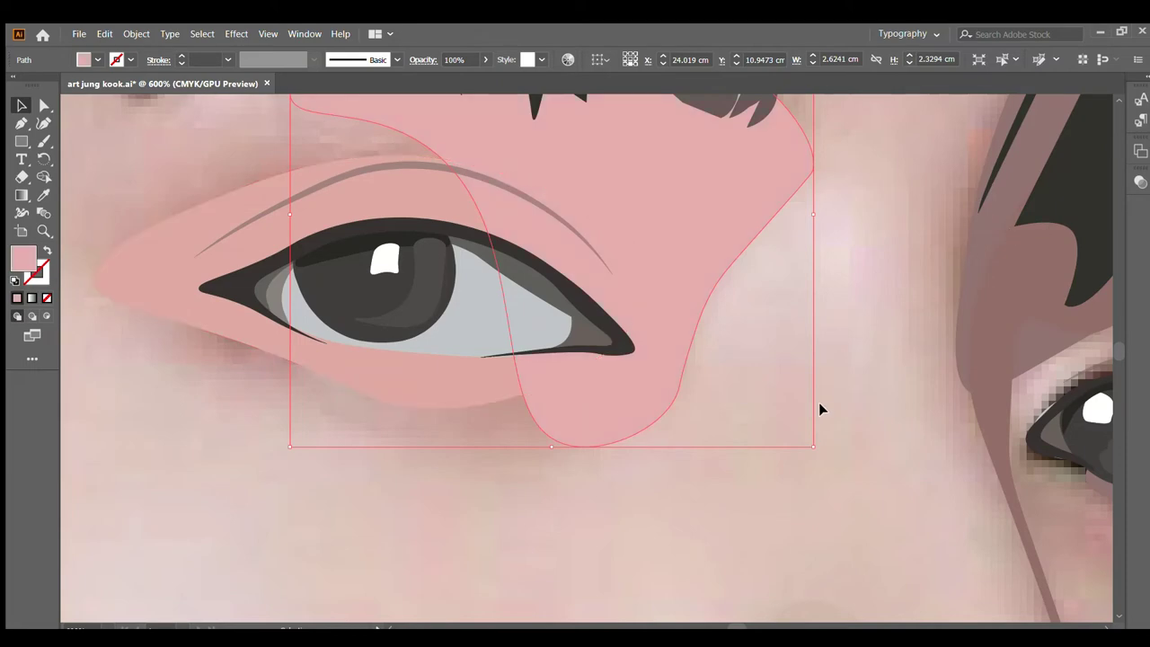
click(691, 381)
scroll(684, 376, down, 3)
click(726, 364)
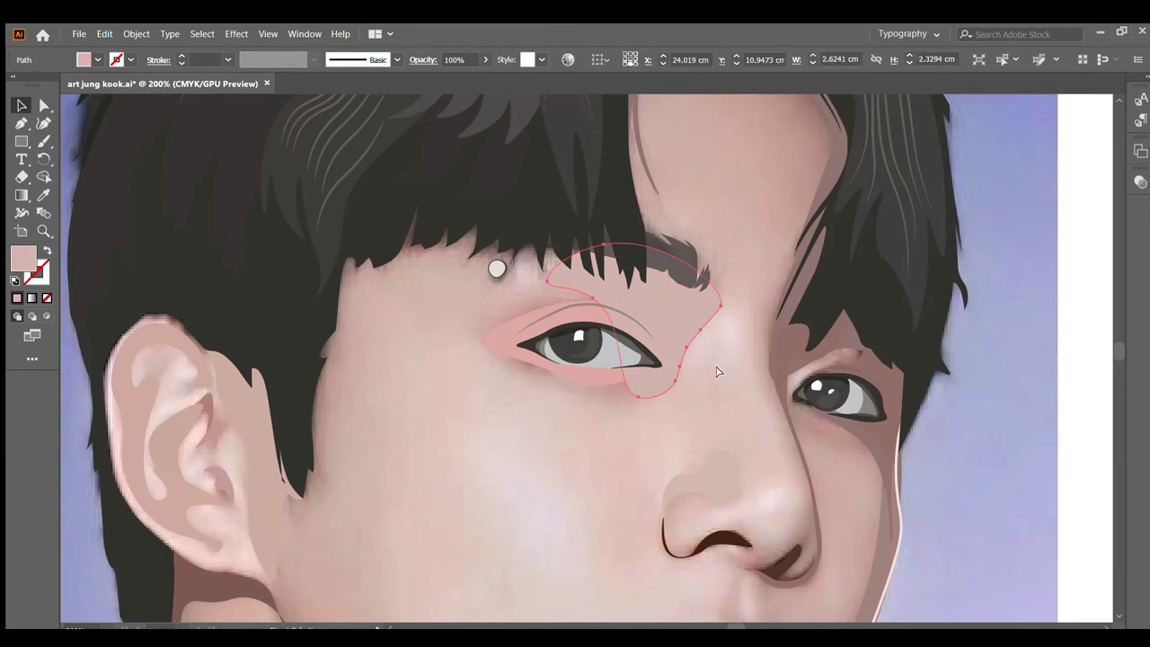
click(572, 377)
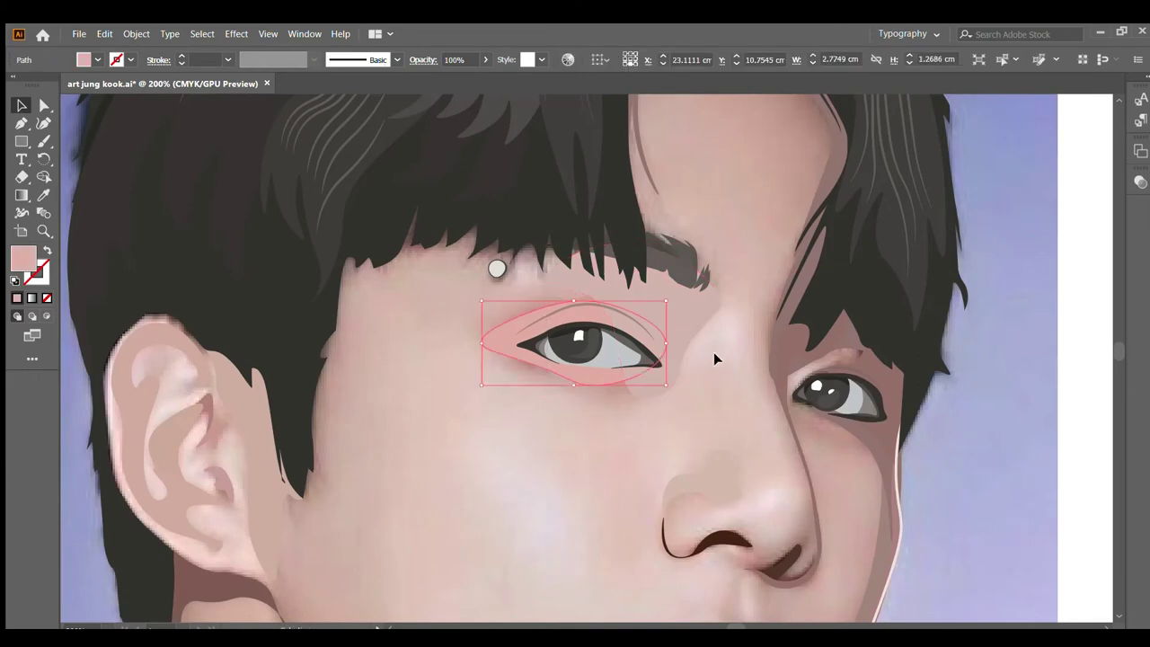
click(689, 383)
scroll(488, 297, down, 3)
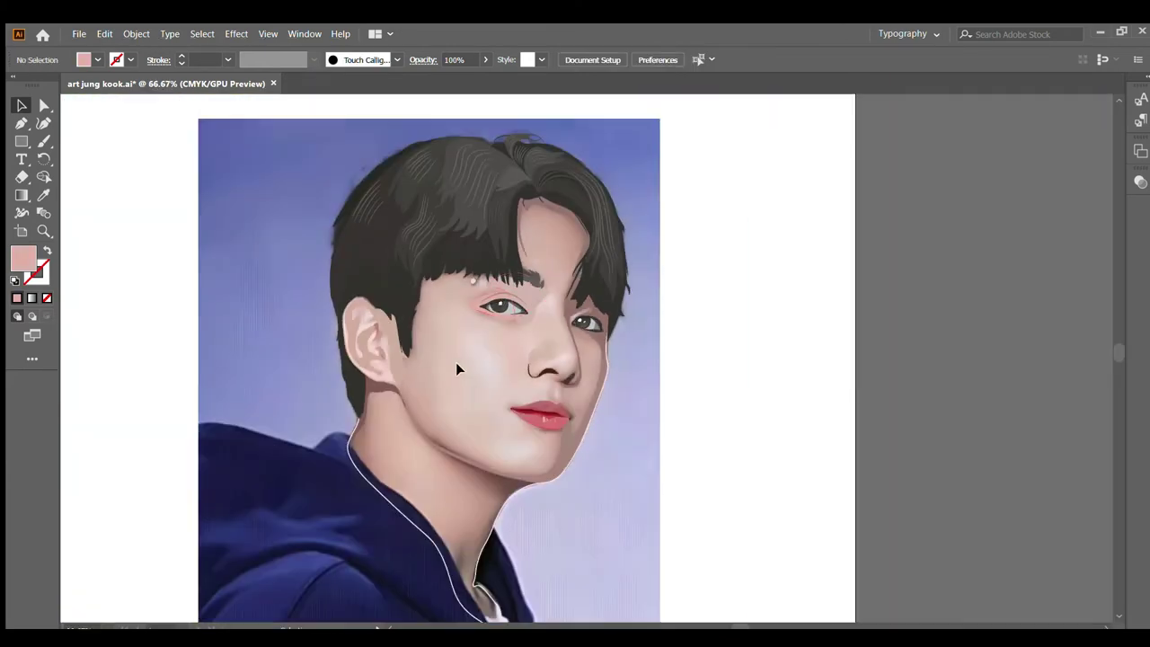
scroll(468, 364, up, 3)
scroll(488, 362, up, 2)
Step: Pull the eye shape's bottom edge and lower-left curve up toward the eye with the Curvature tool
click(488, 363)
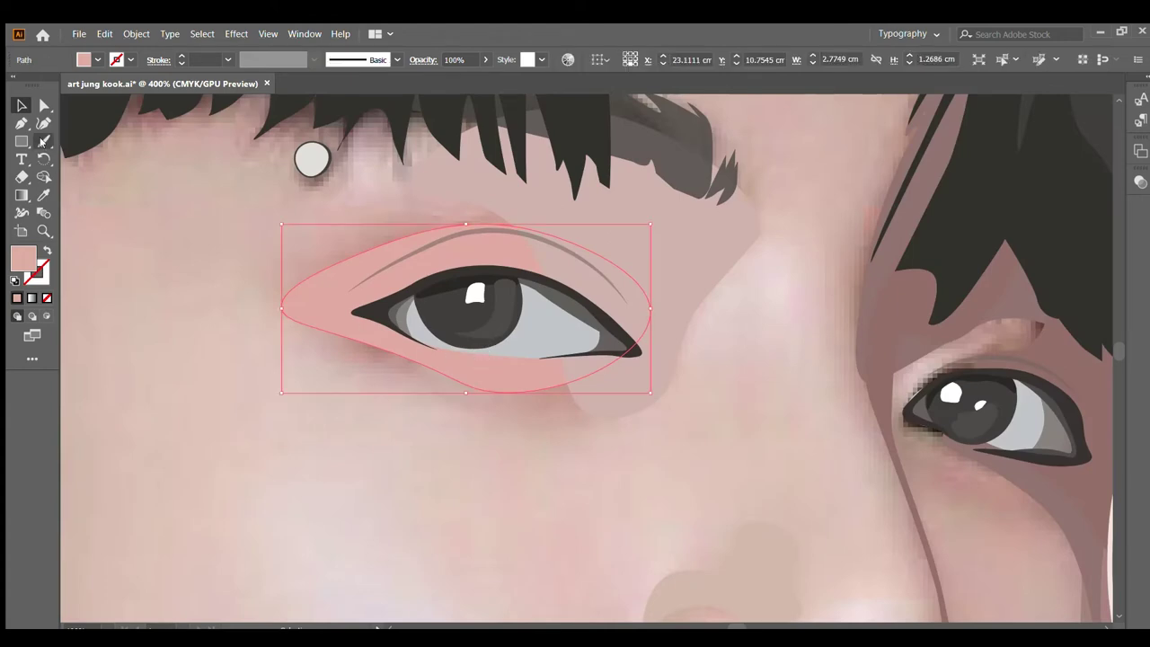
click(43, 123)
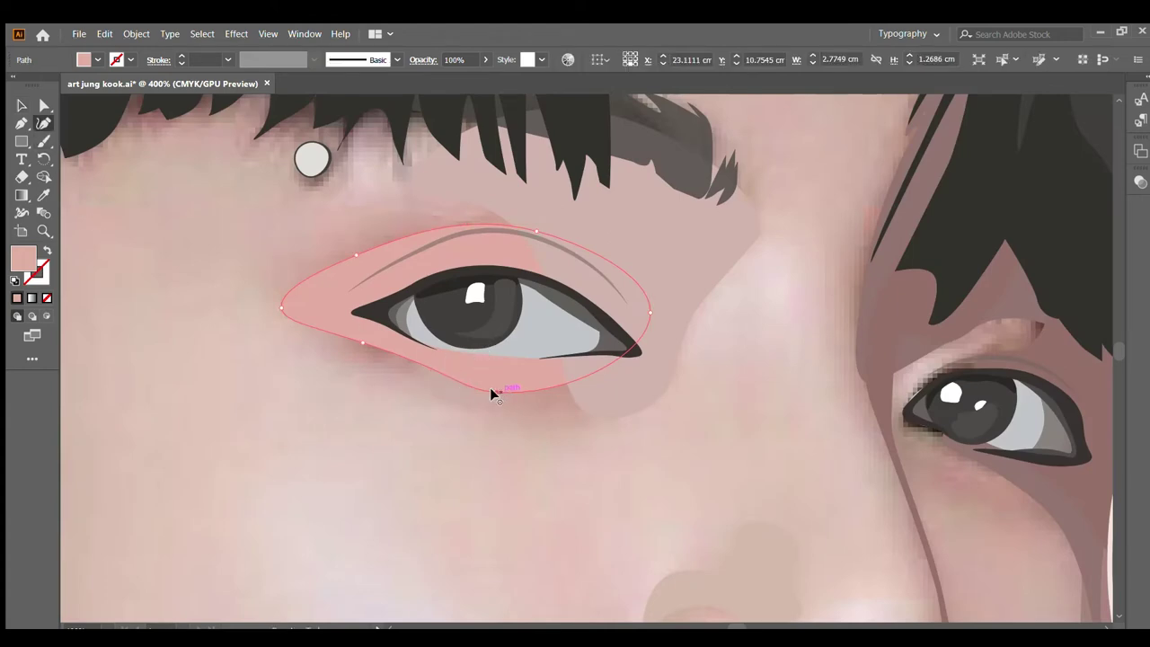
drag(496, 394, 506, 351)
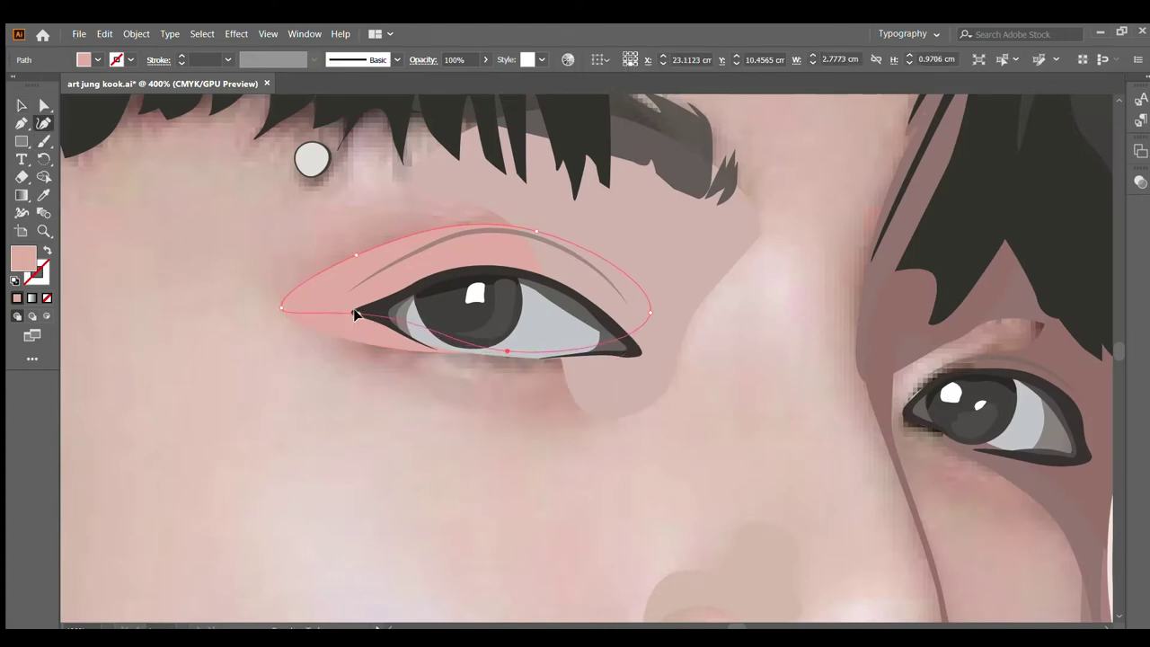
drag(356, 342, 366, 311)
scroll(366, 311, down, 3)
click(23, 105)
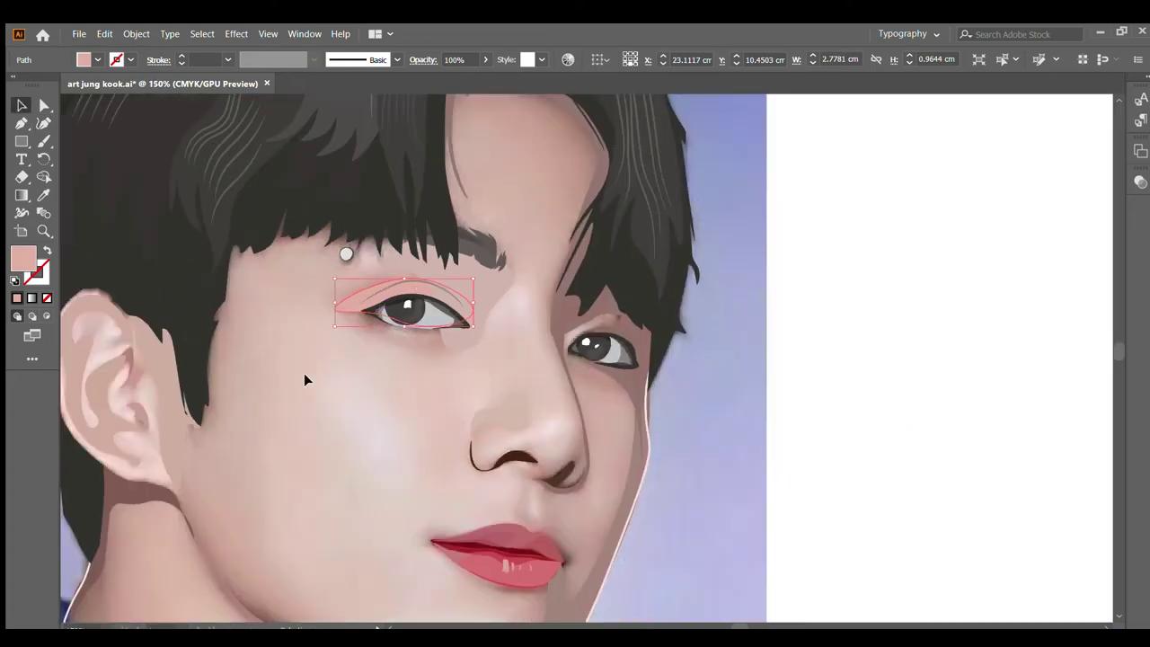
click(391, 393)
scroll(391, 393, down, 2)
scroll(391, 393, down, 1)
scroll(391, 360, up, 1)
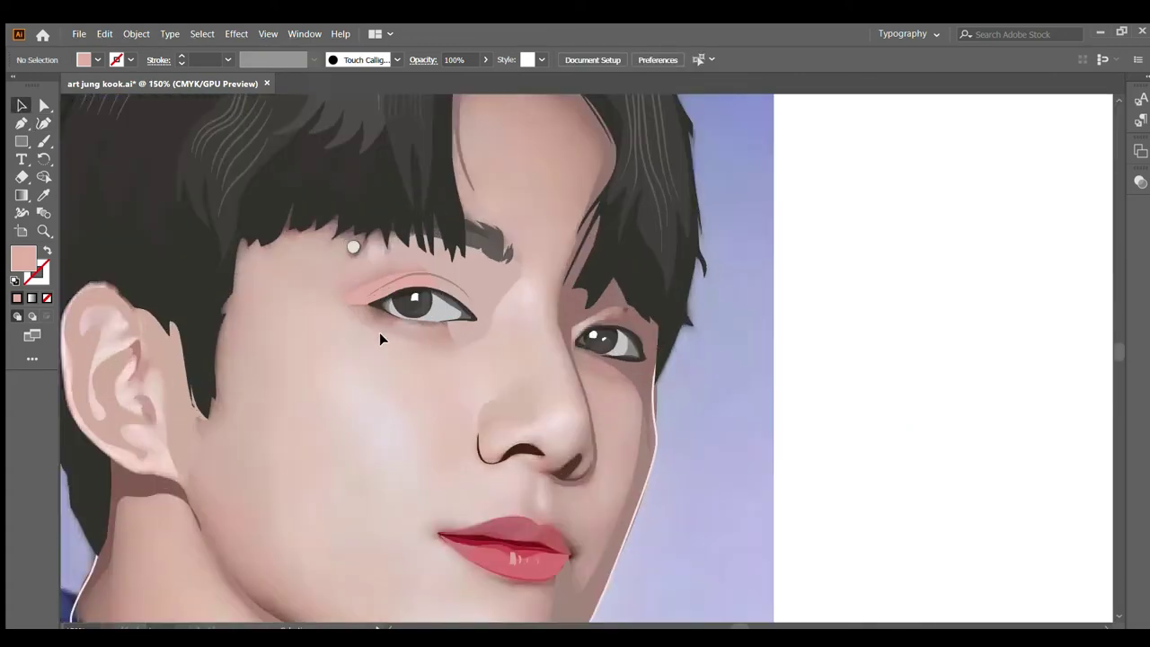
scroll(395, 328, down, 2)
scroll(386, 323, up, 4)
Step: Replace the eye shape's lower-left anchor with a new point so it hugs the lash line
click(346, 310)
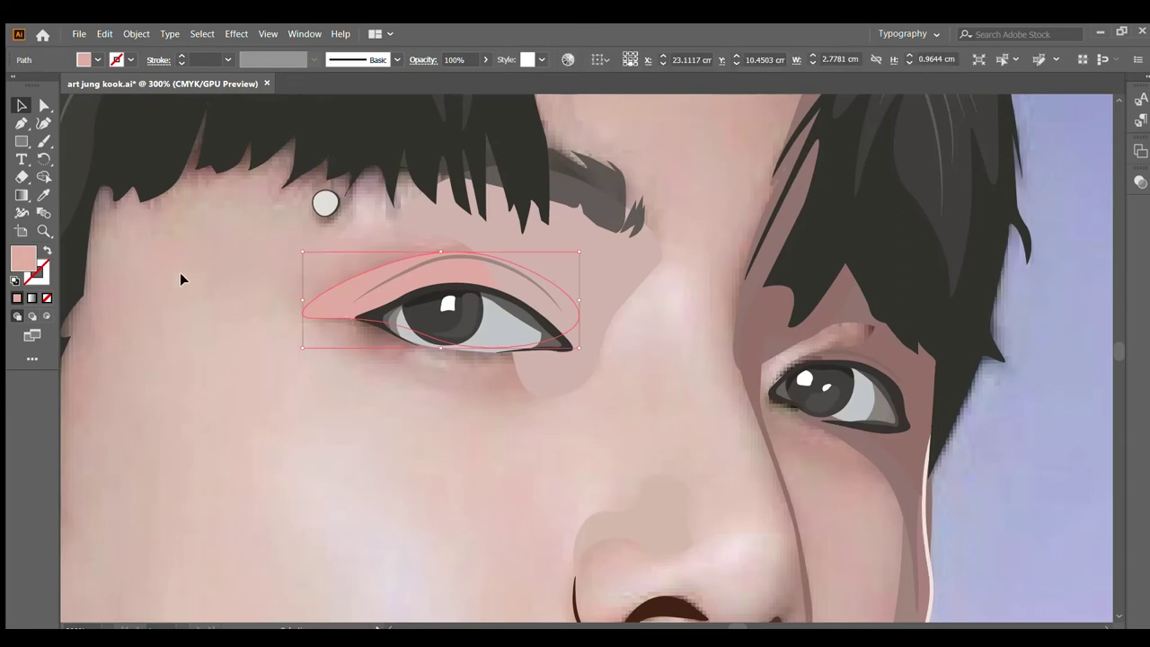
click(44, 123)
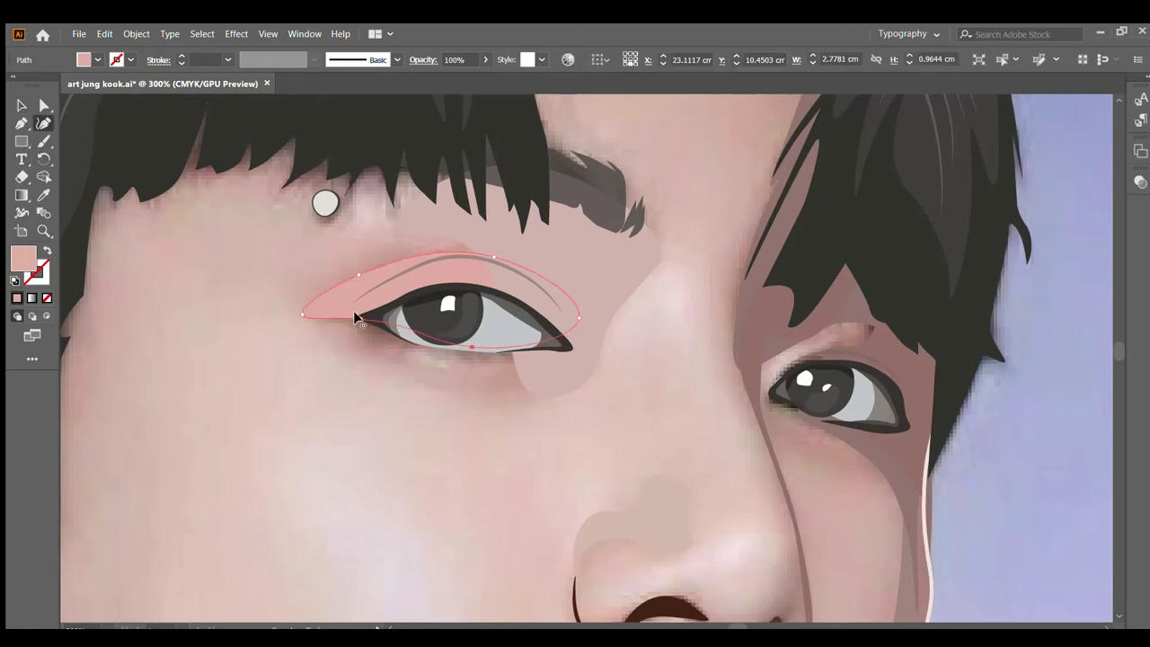
click(358, 320)
key(Delete)
click(368, 332)
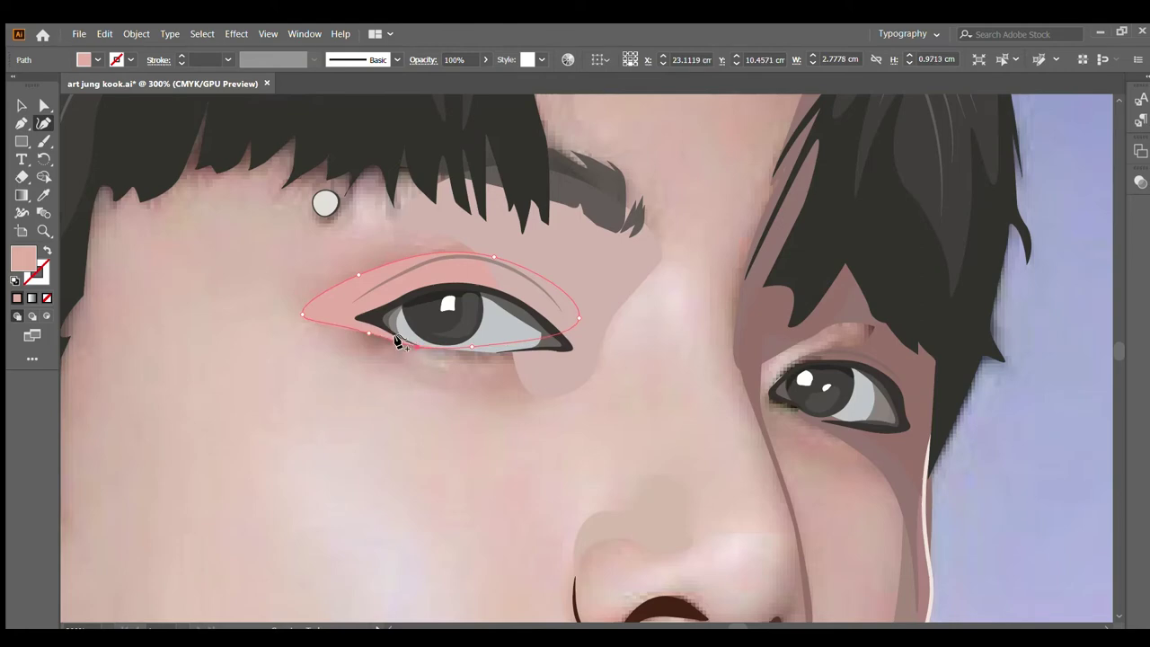
click(22, 105)
key(ctrl+shift+a)
key(ctrl+minus)
alt+scroll(383, 372, down, 2)
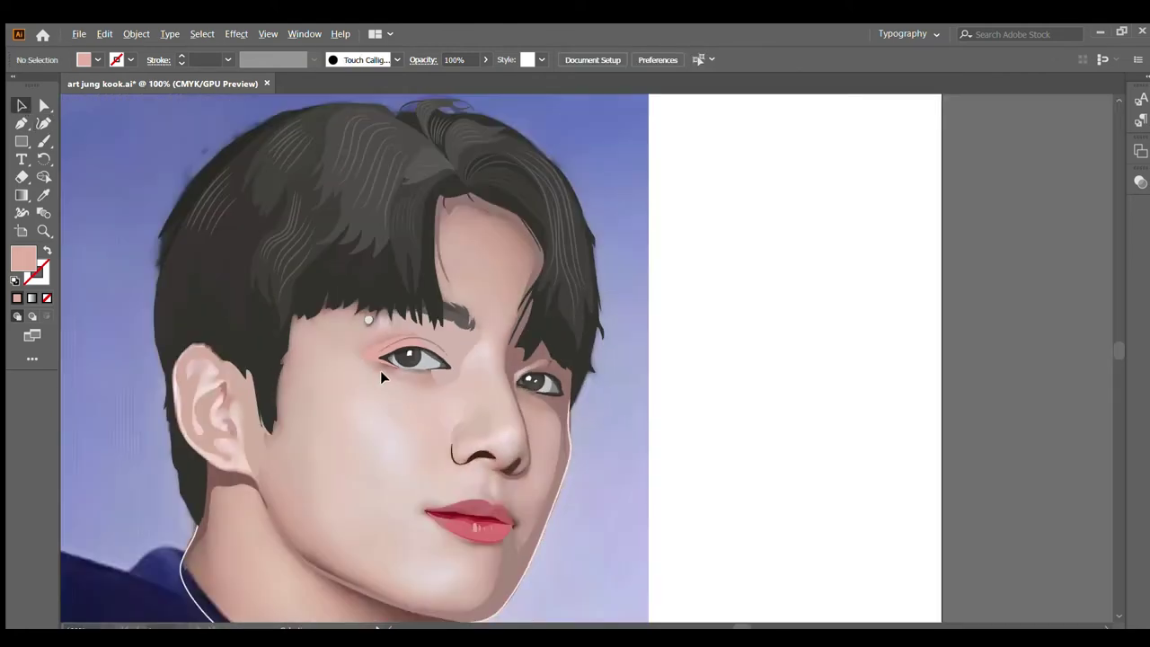
scroll(380, 370, down, 3)
alt+scroll(356, 360, down, 2)
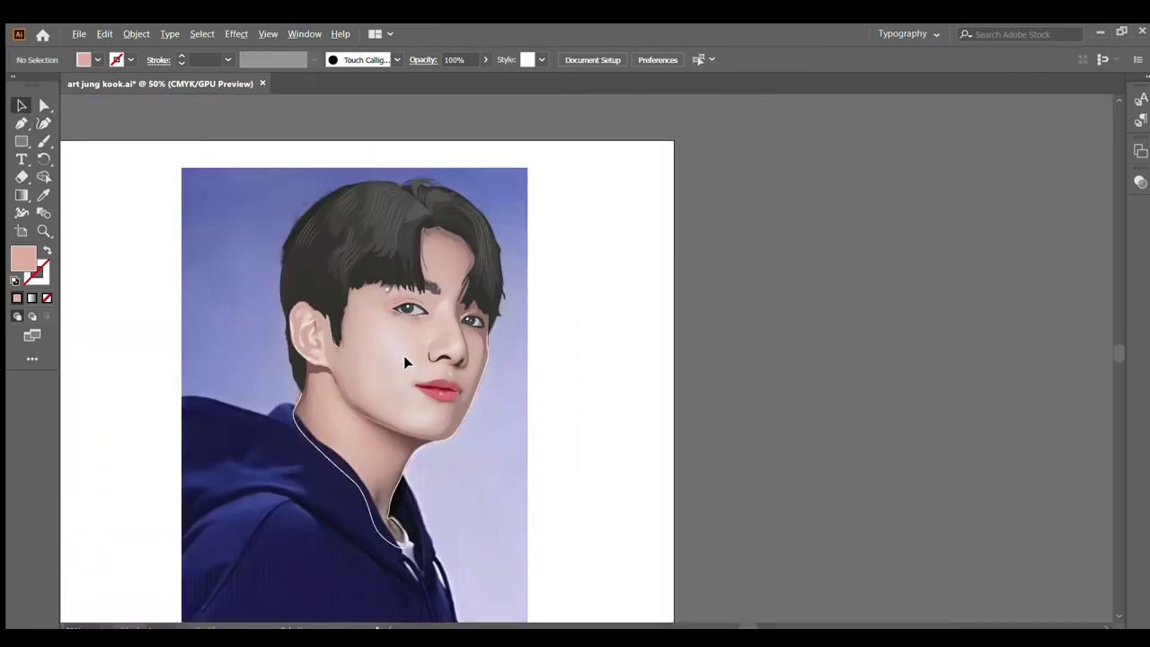
alt+scroll(496, 316, up, 3)
alt+scroll(488, 357, down, 1)
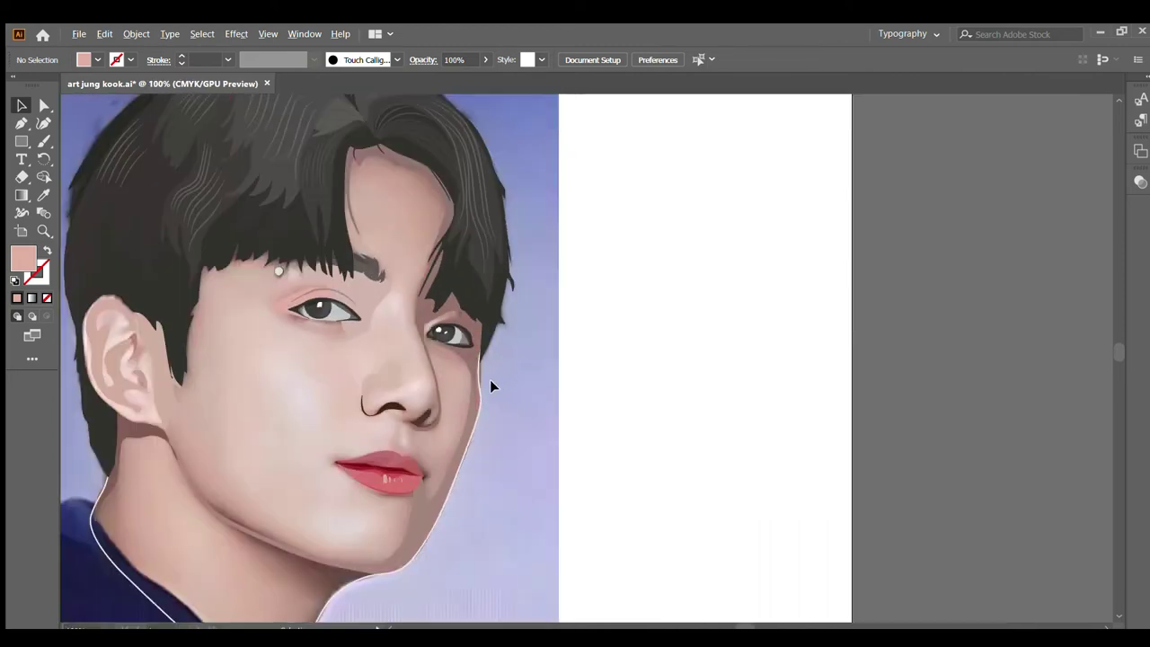
alt+scroll(540, 392, down, 1)
Step: Trace the forehead outline with the Curvature tool, across the top and down beside the eye
alt+scroll(526, 261, up, 3)
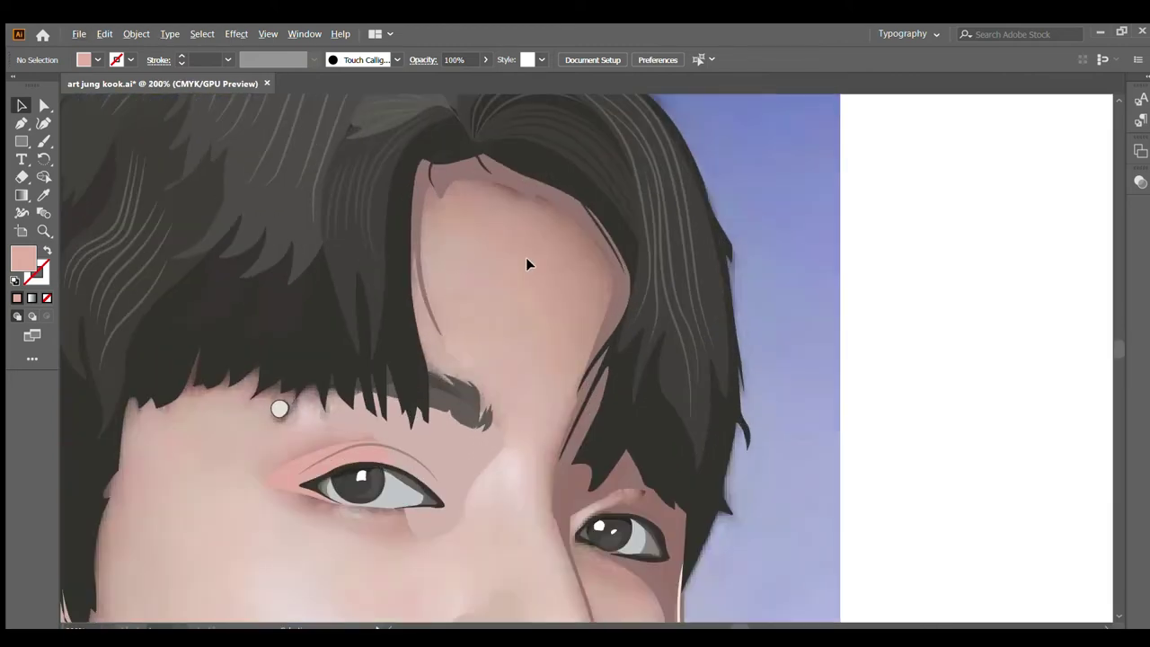
click(42, 120)
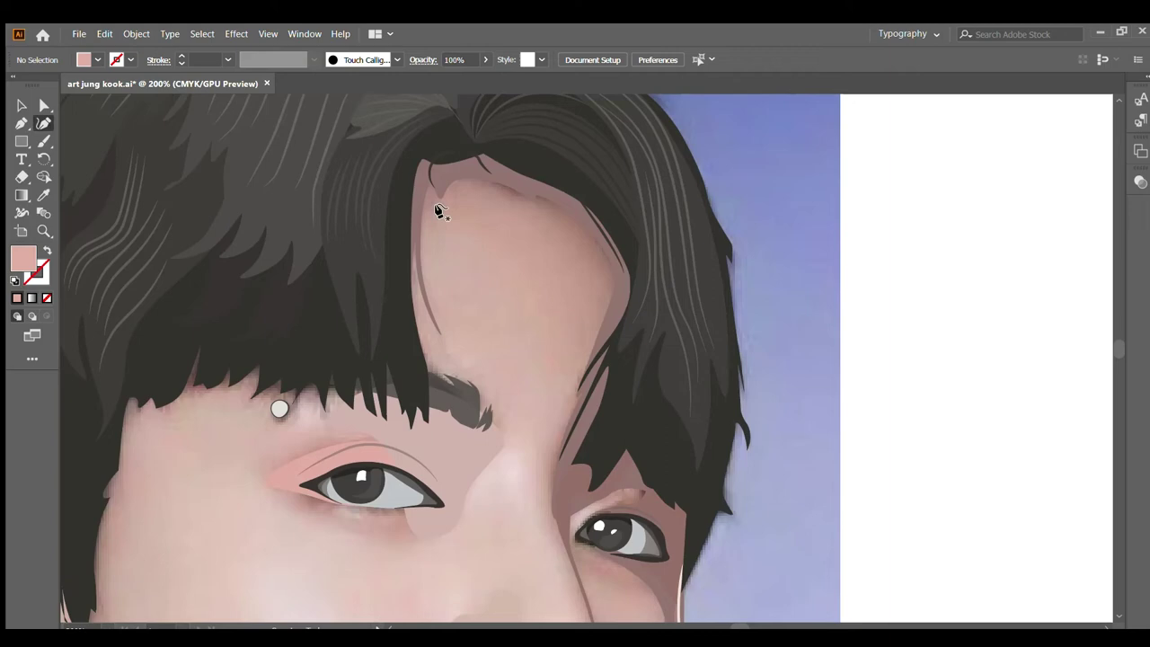
click(390, 199)
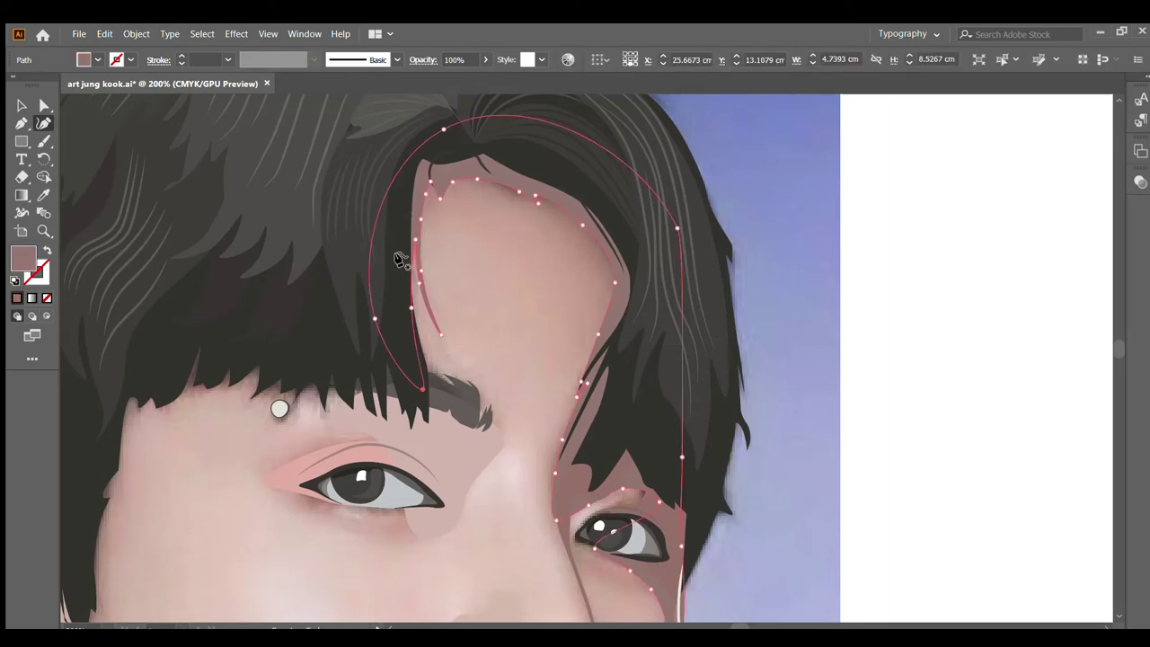
click(395, 268)
click(438, 238)
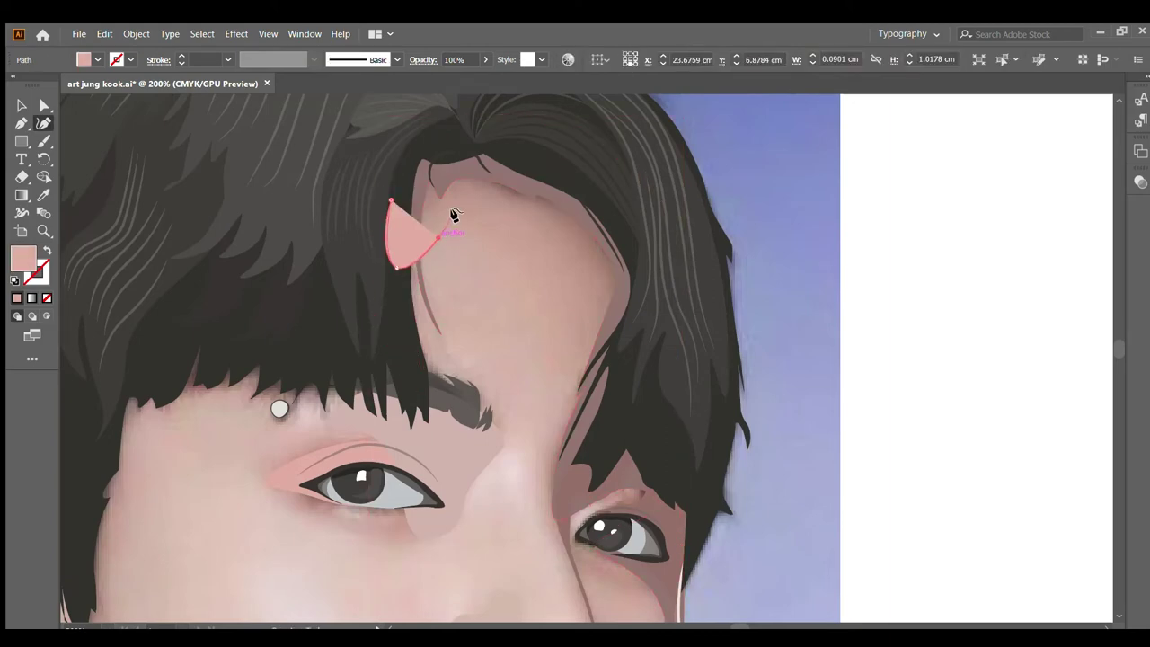
click(459, 211)
click(548, 241)
click(590, 305)
click(574, 358)
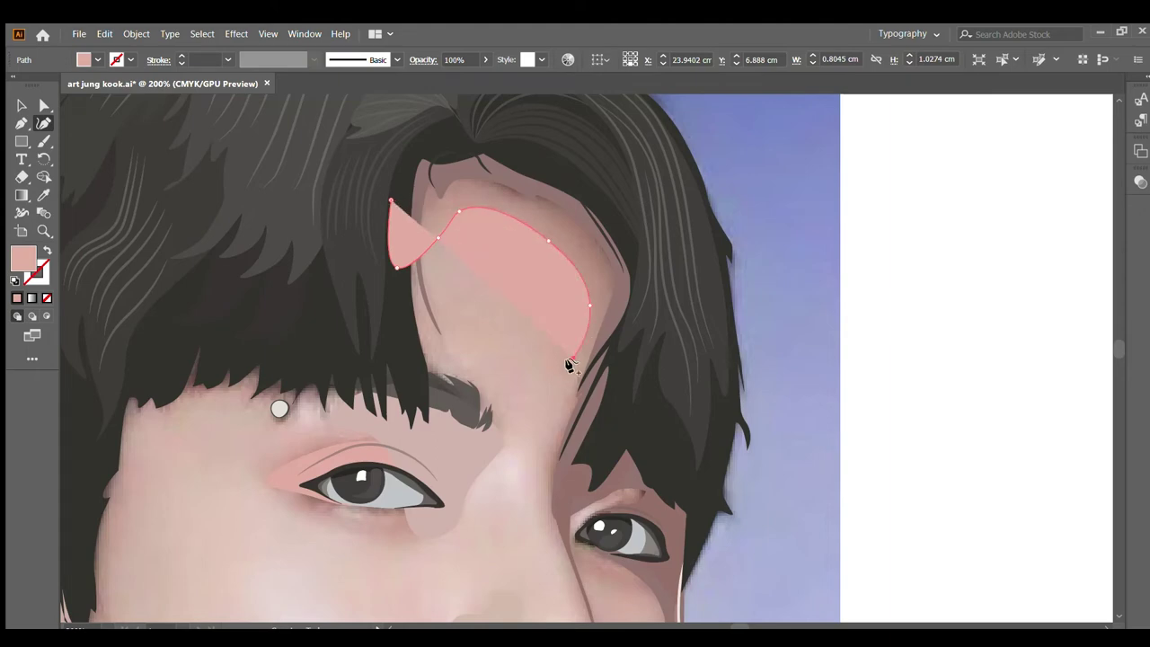
click(558, 392)
click(552, 484)
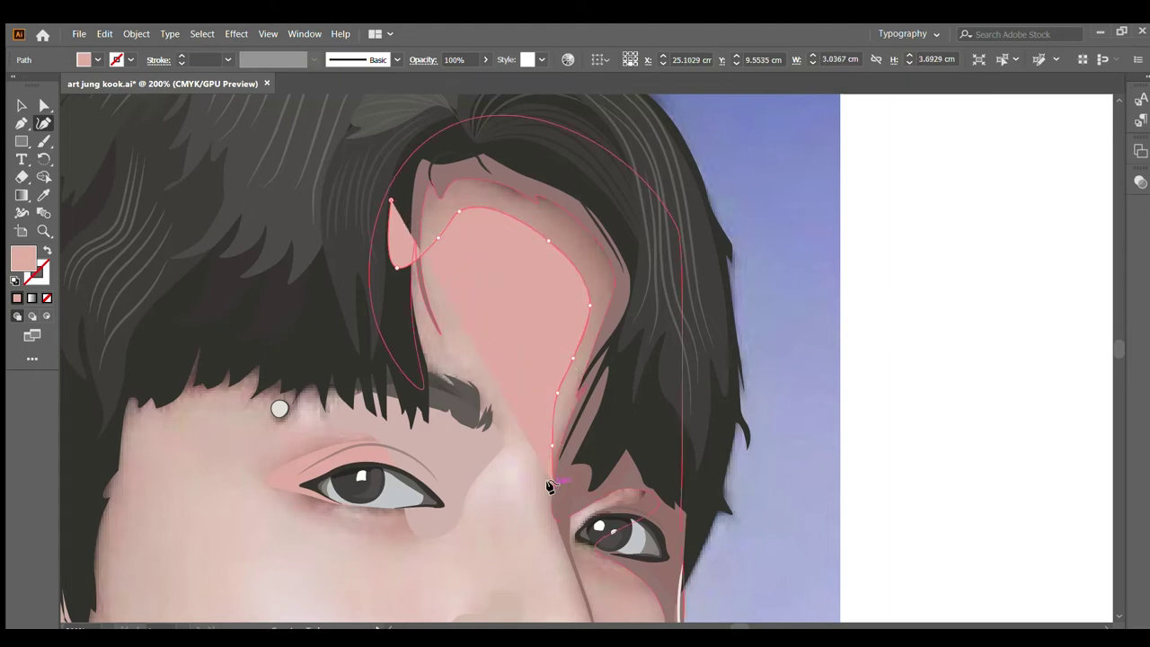
click(586, 462)
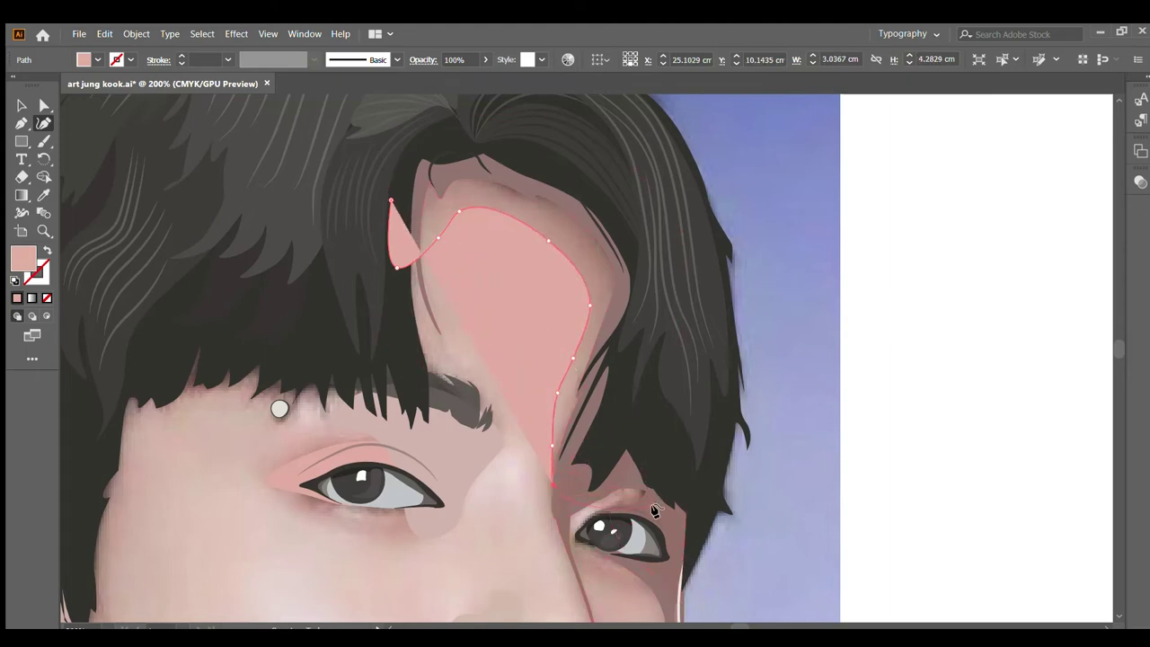
Step: Curve the outline around under the eye and close it at the starting point
click(630, 580)
key(Escape)
click(662, 594)
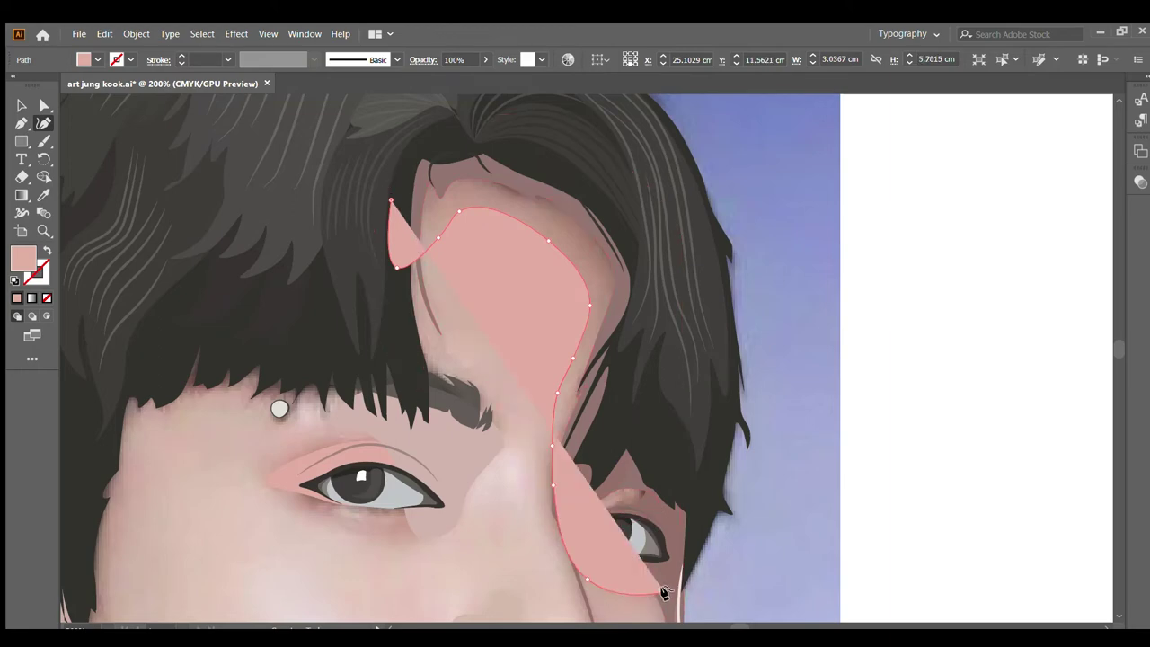
click(696, 444)
click(662, 231)
click(464, 103)
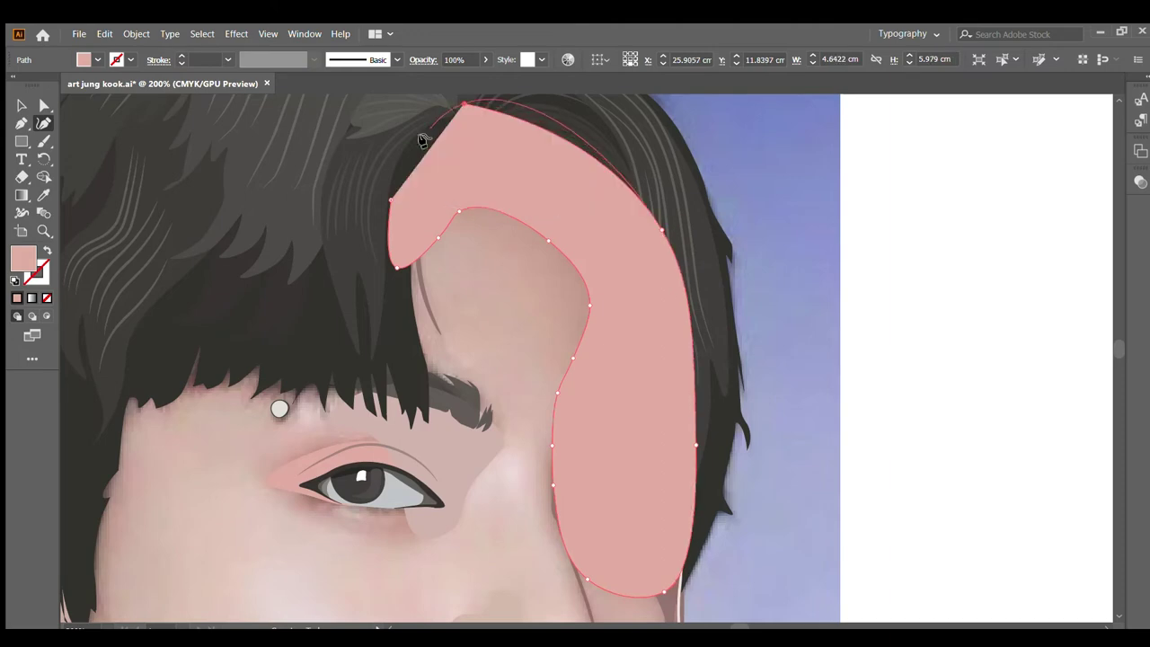
click(391, 200)
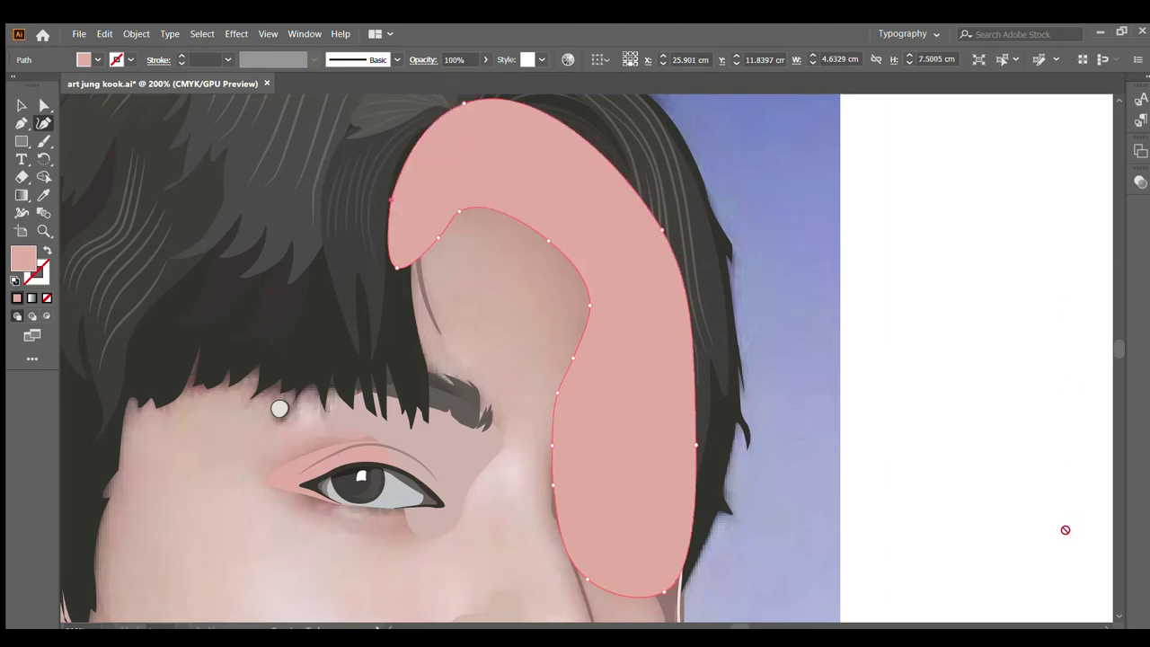
Step: Send the forehead shape behind the hair and eyes and fill it with the sampled skin tone
key(ctrl+shift+[)
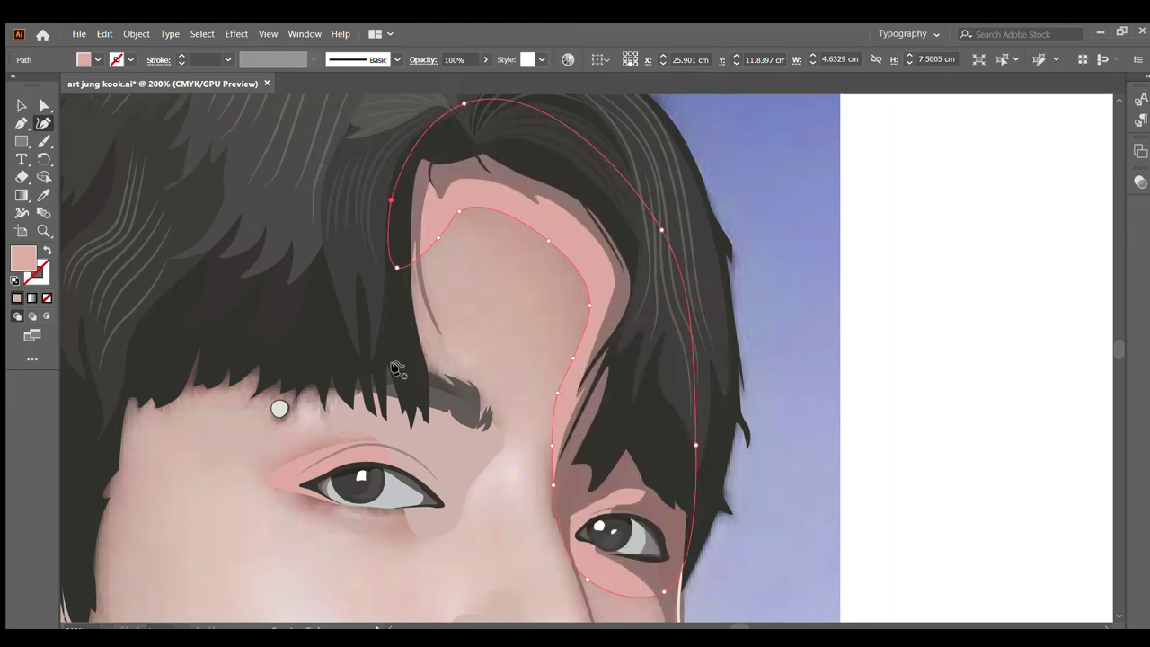
click(46, 252)
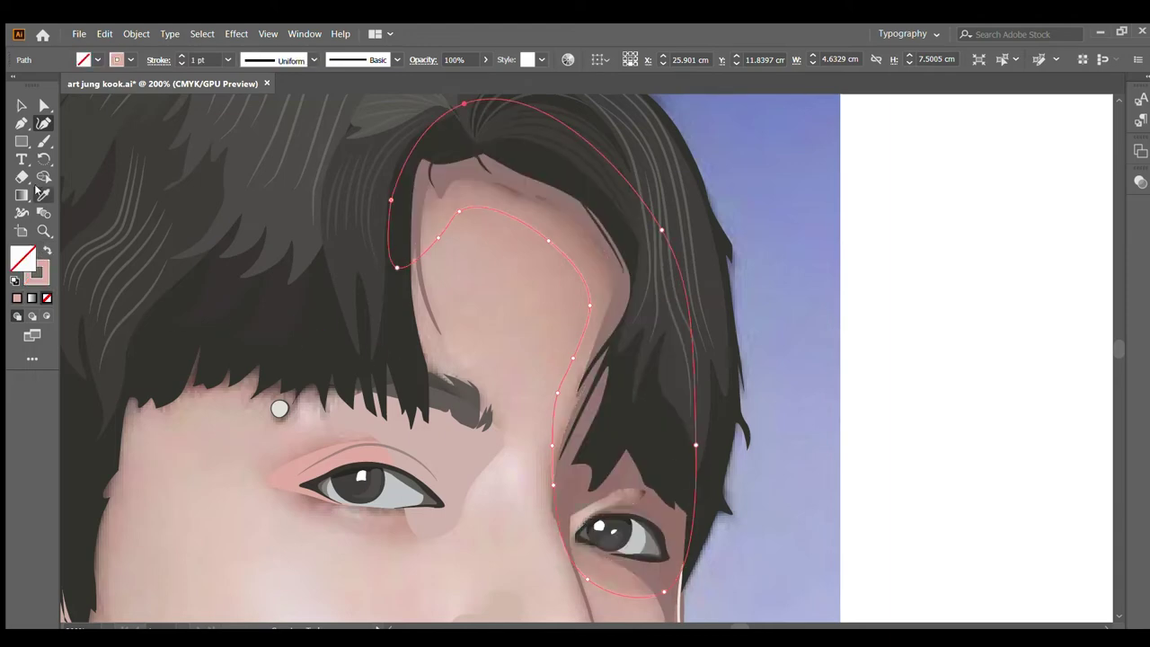
click(43, 195)
click(577, 247)
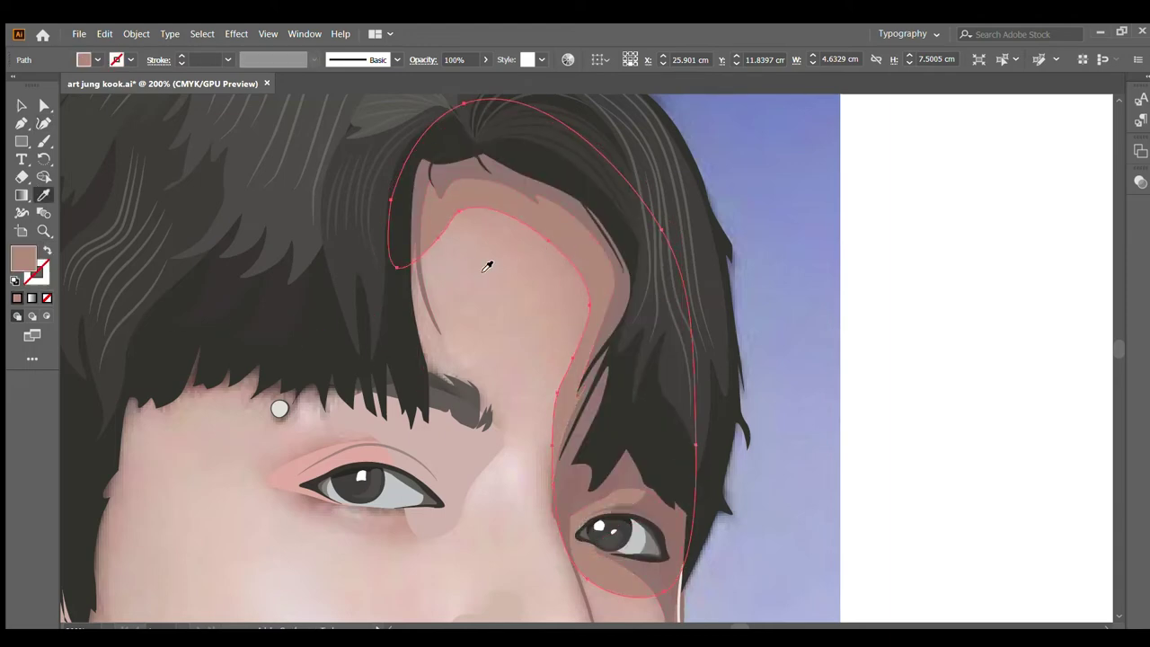
key(shift+x)
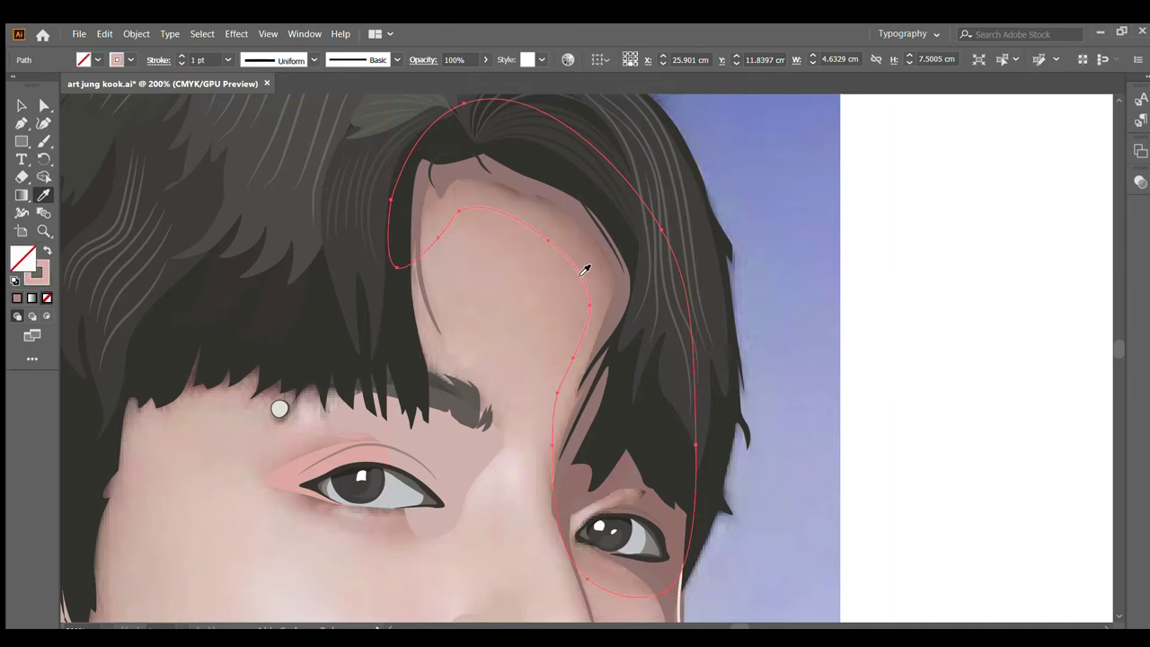
click(584, 269)
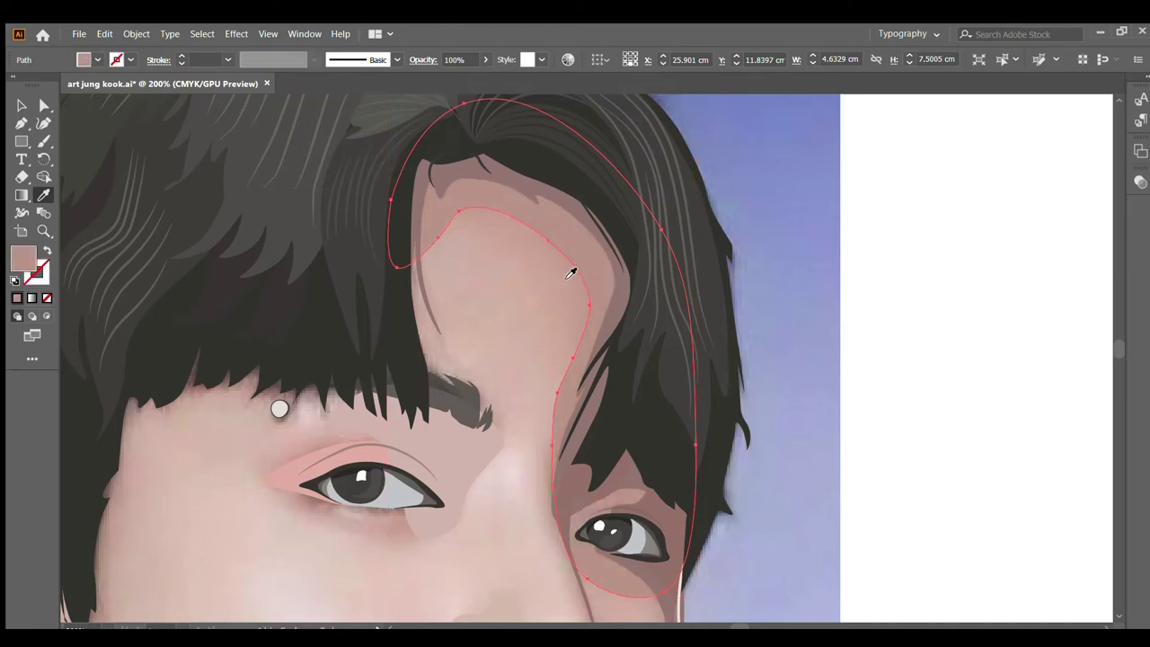
click(22, 103)
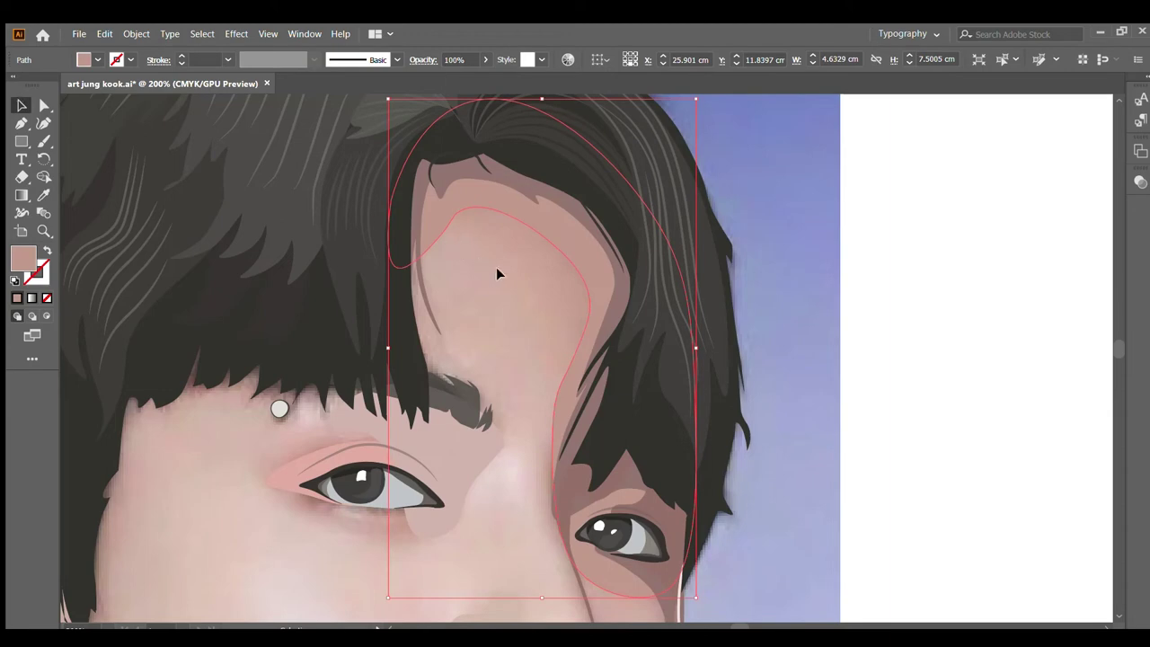
key(ctrl+shift+a)
scroll(491, 252, down, 2)
Step: Start the cheek shadow path with the Curvature tool at the hairline
scroll(491, 252, down, 2)
scroll(514, 270, up, 3)
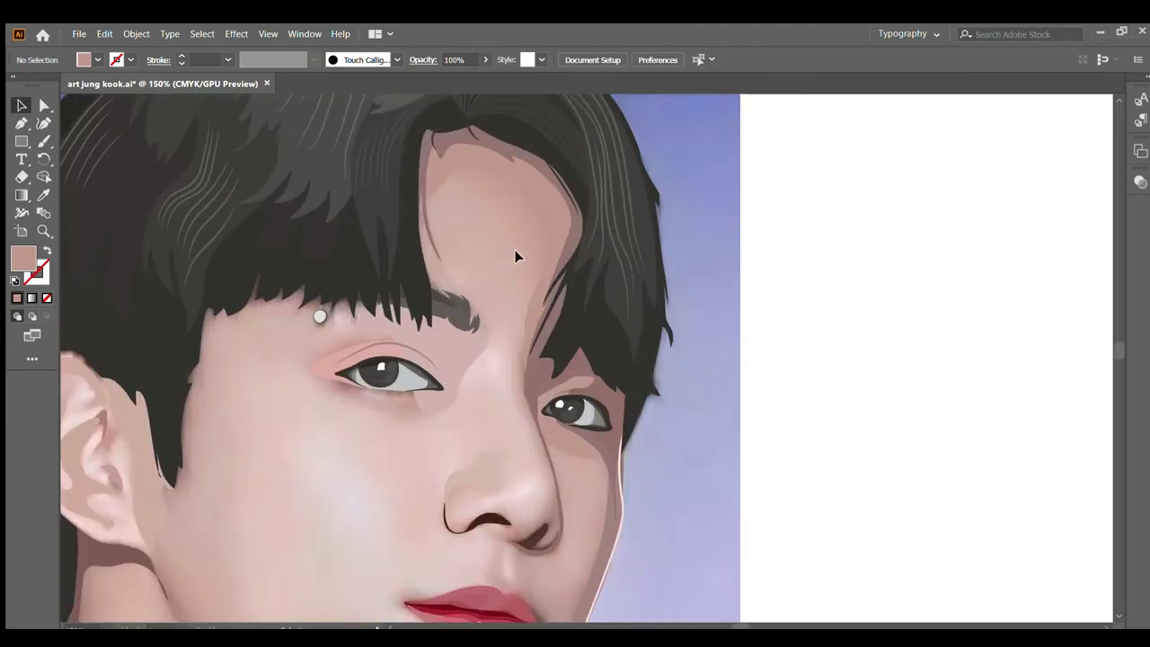
scroll(515, 254, down, 1)
scroll(515, 254, down, 2)
scroll(426, 336, up, 3)
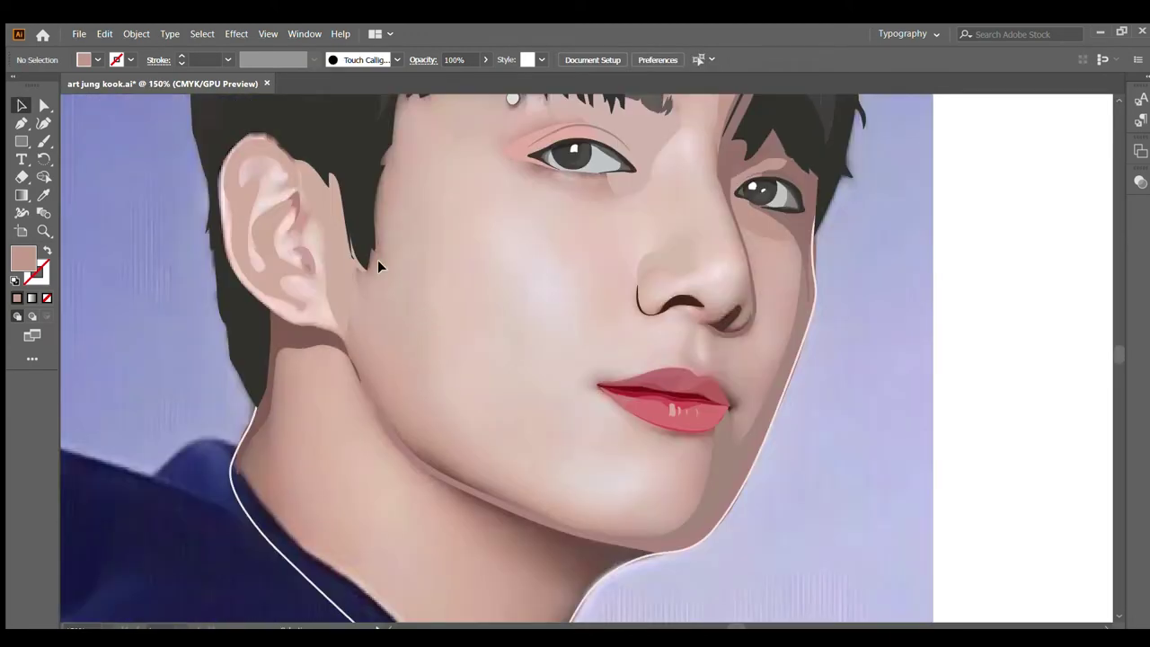
scroll(377, 260, down, 1)
scroll(477, 229, up, 1)
click(42, 122)
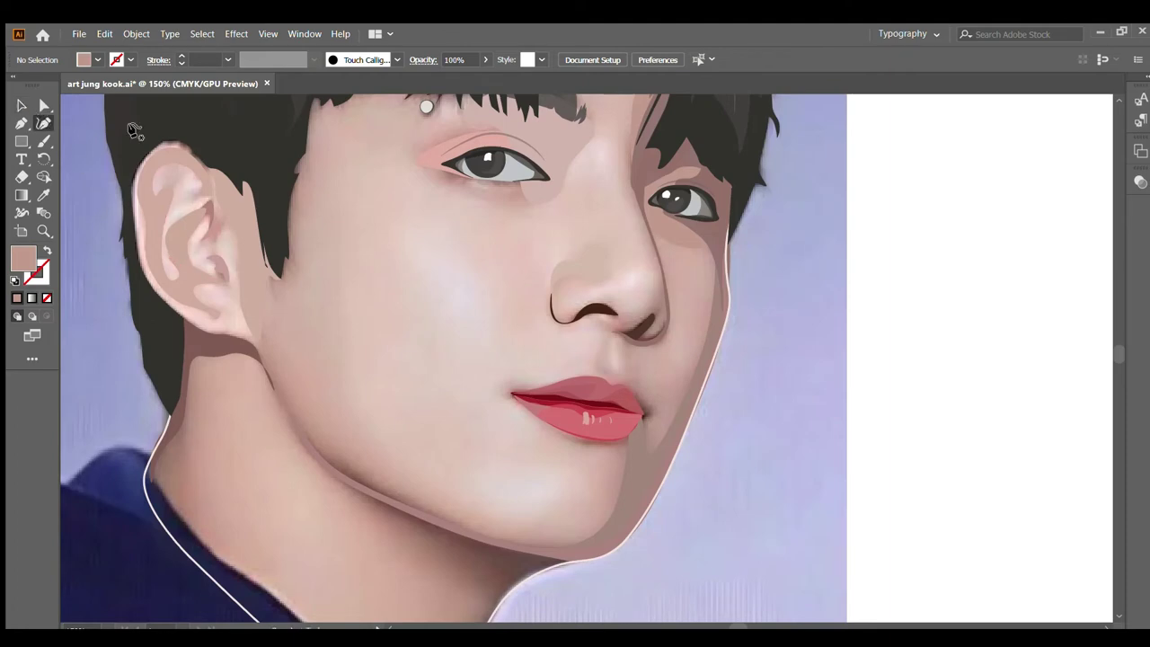
scroll(135, 132, up, 2)
click(501, 142)
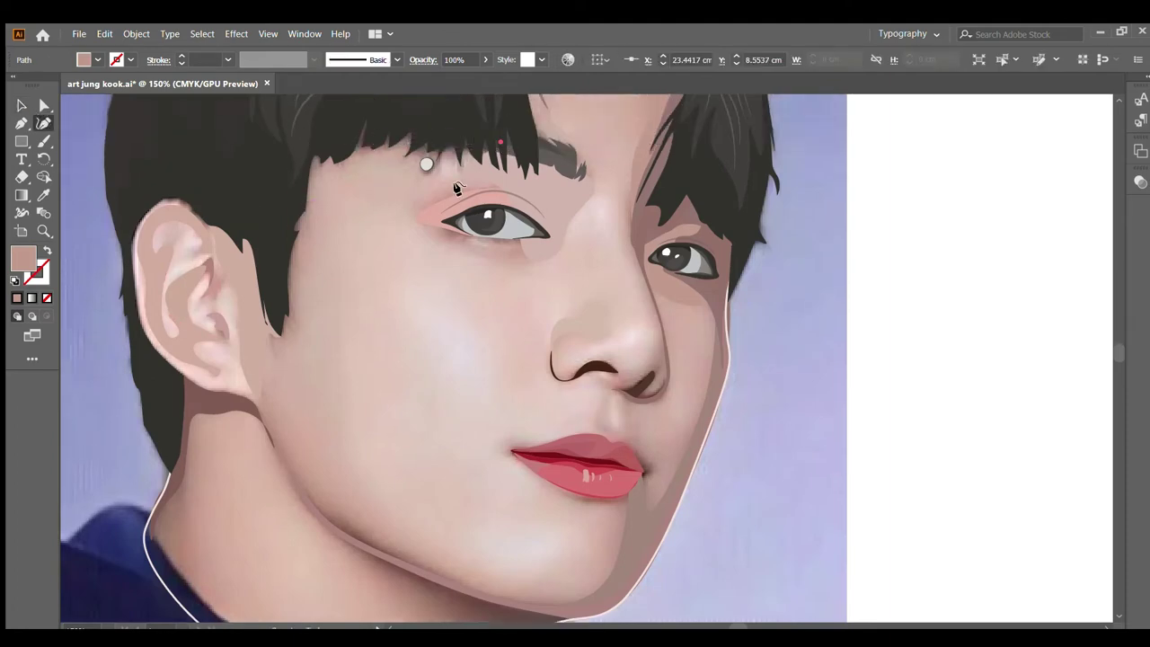
click(447, 190)
click(394, 224)
Step: Trace the cheek shadow outline down the cheek to the jaw
click(377, 249)
click(363, 292)
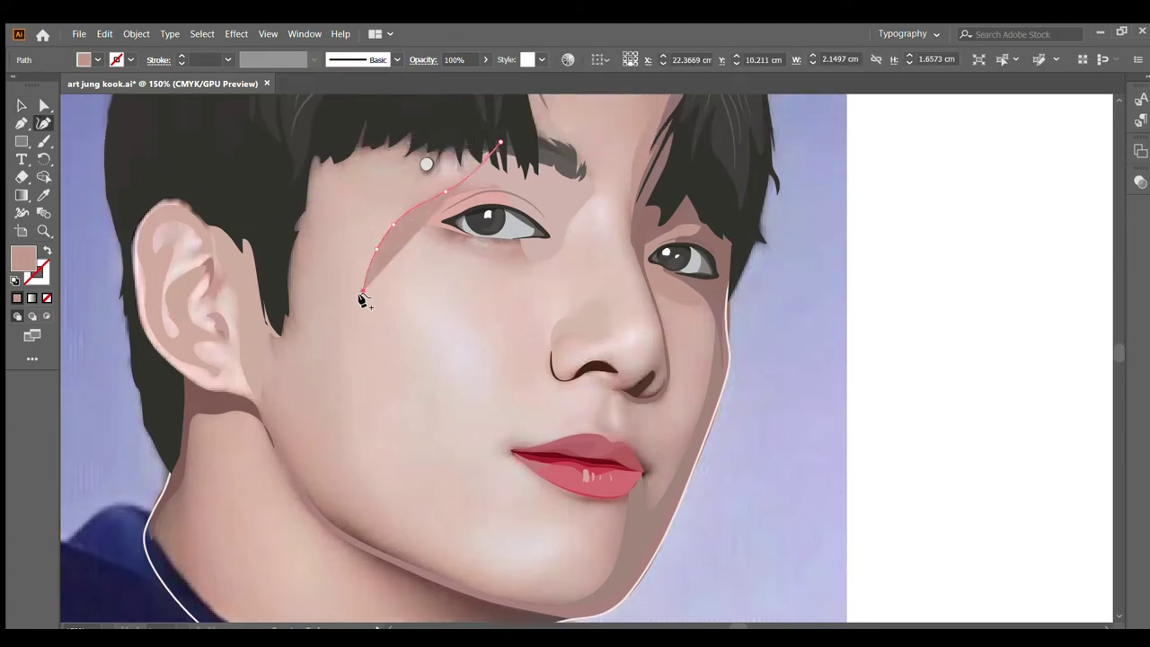
click(364, 358)
click(372, 407)
click(362, 457)
click(351, 491)
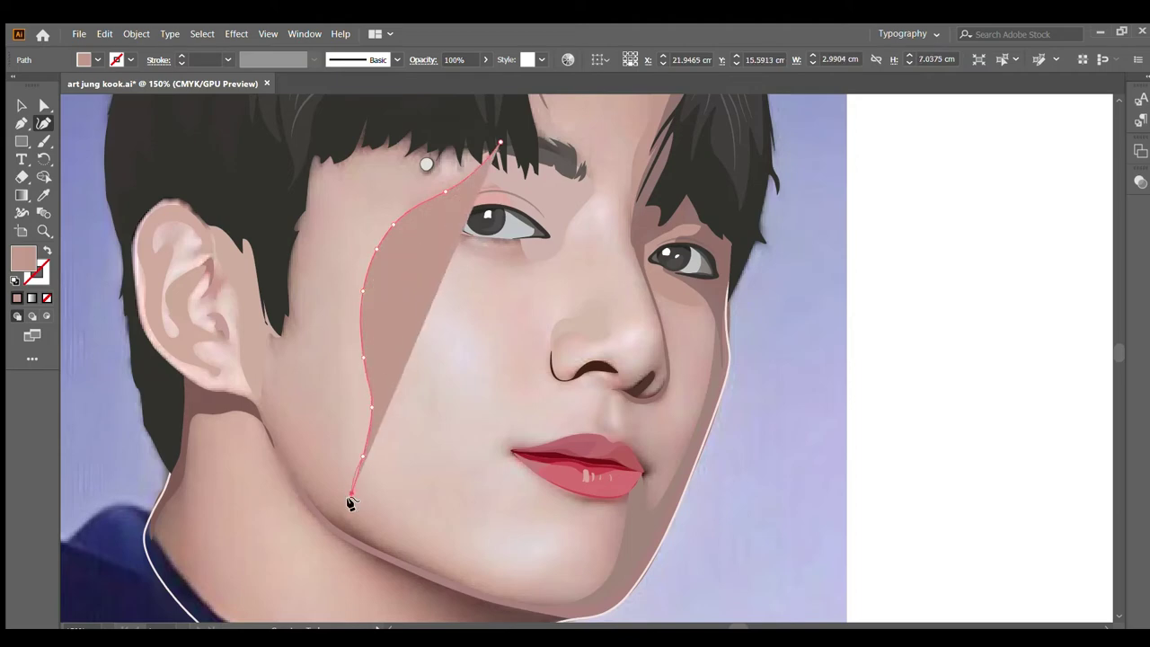
click(356, 513)
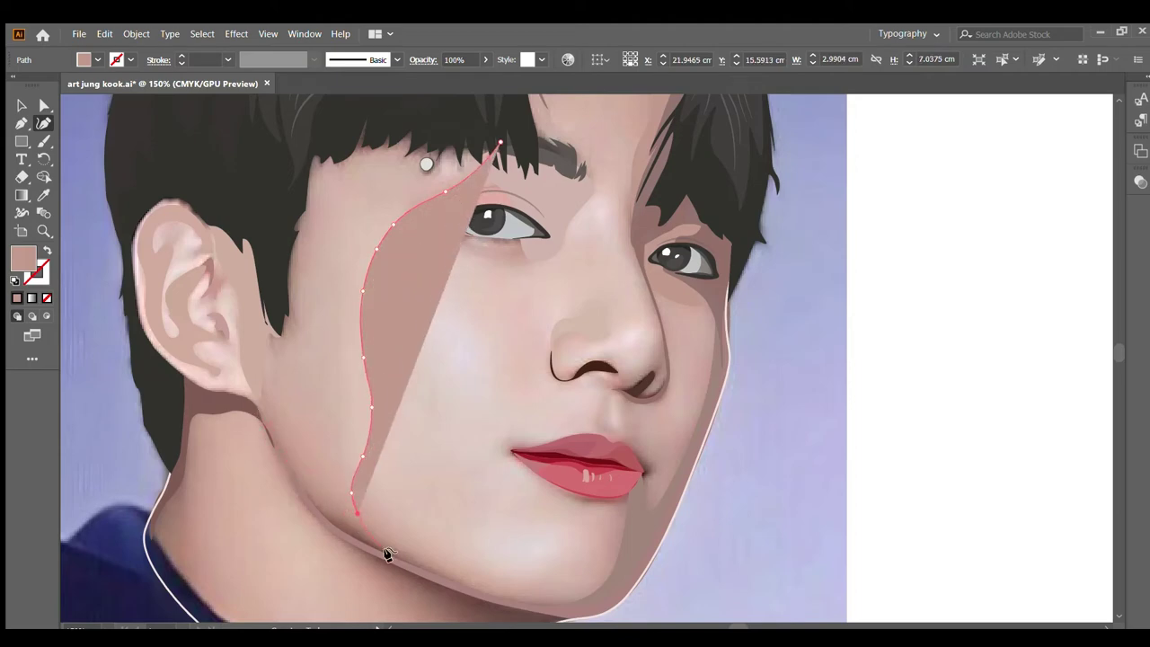
Step: Close the cheek shape along the jawline and outer edge, curving its left side toward the ear
click(426, 575)
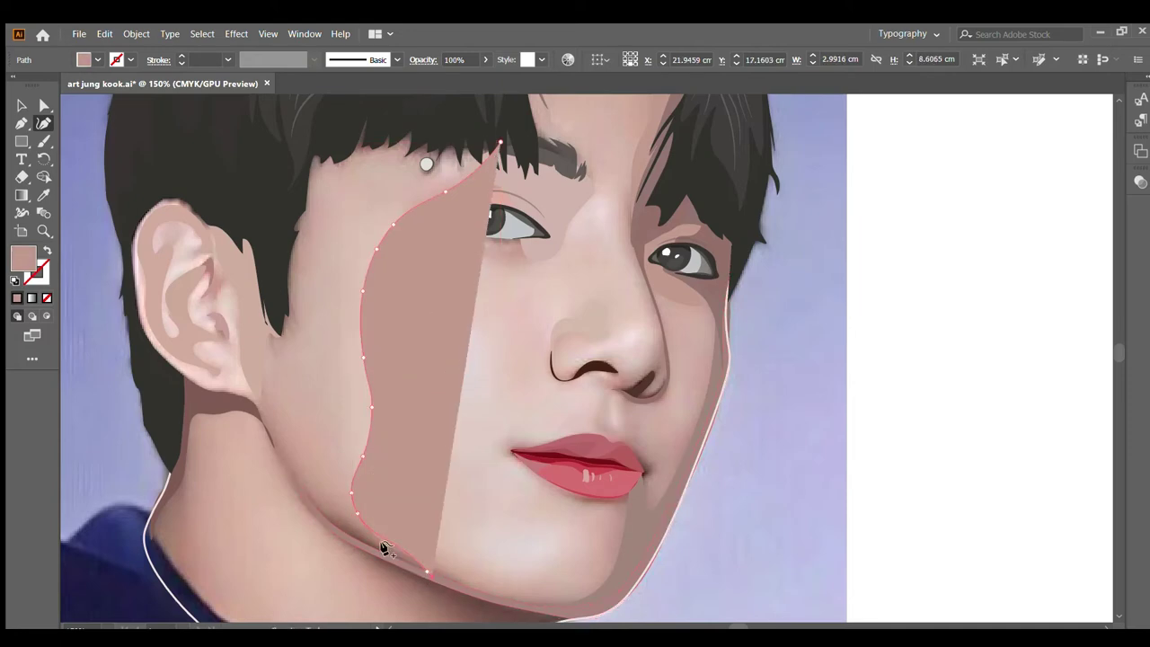
click(277, 404)
click(247, 158)
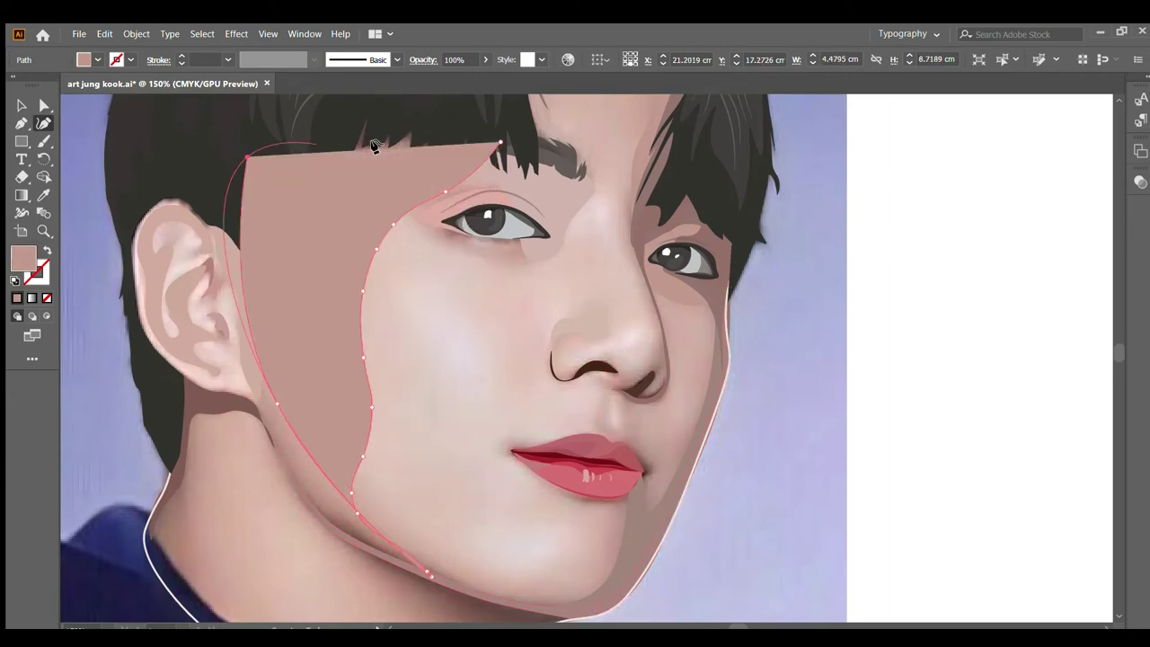
click(501, 142)
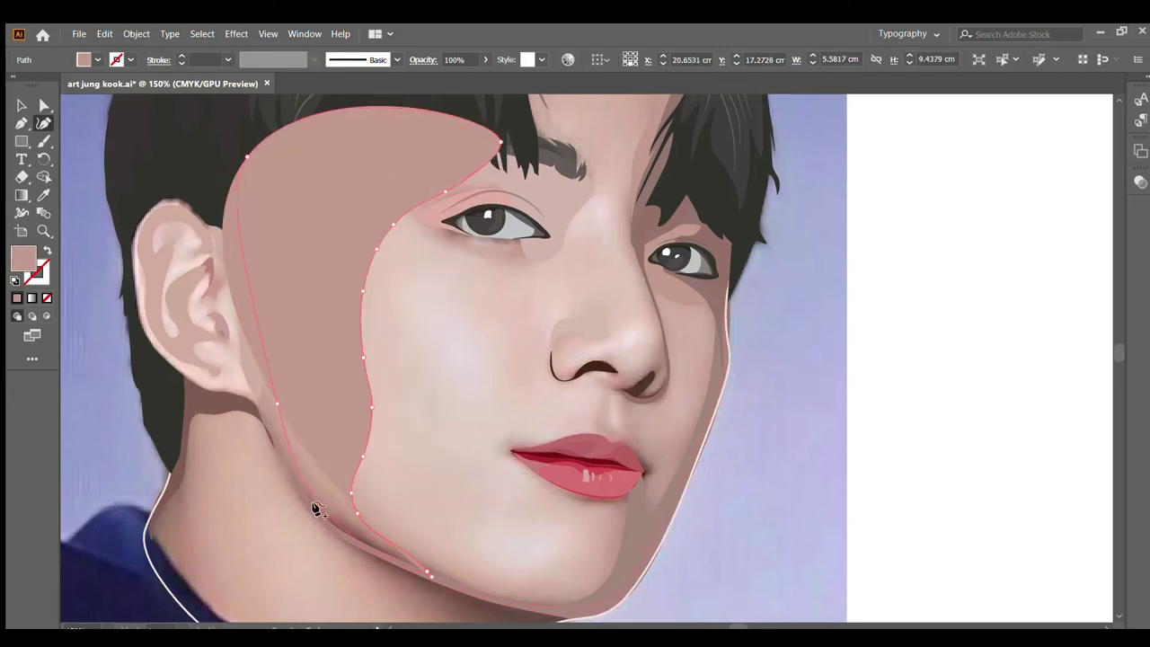
mouse_move(312, 509)
mouse_down()
mouse_move(281, 409)
mouse_move(258, 401)
mouse_up()
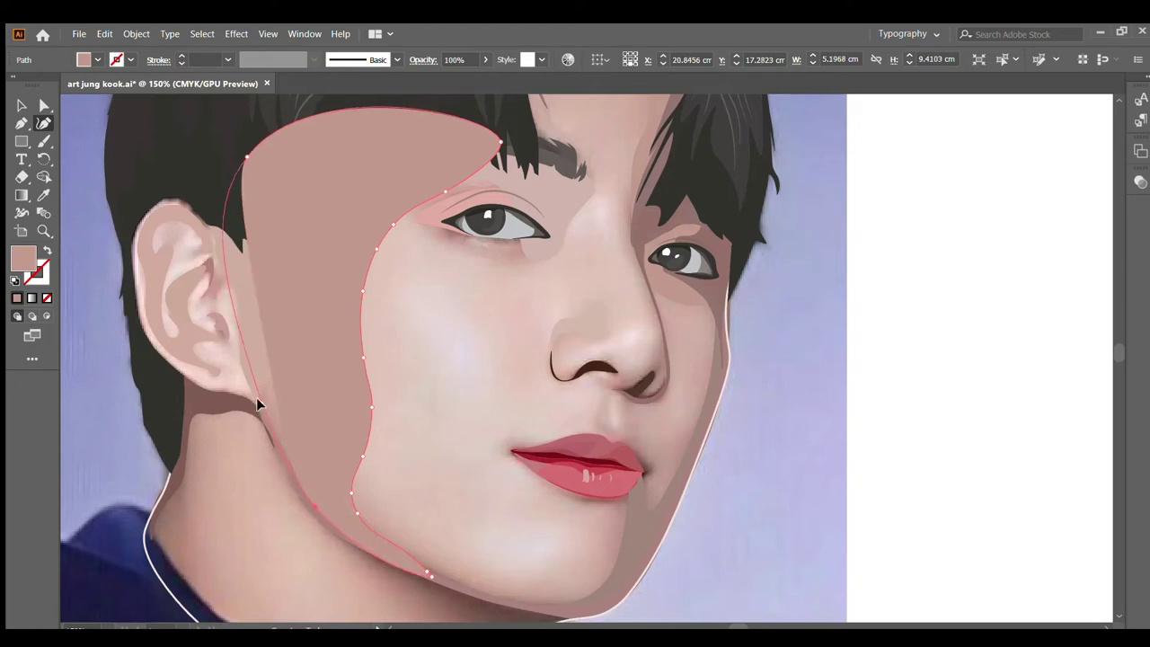
Step: Fill the cheek shape with a sampled skin colour and send it to the back
click(49, 251)
click(43, 195)
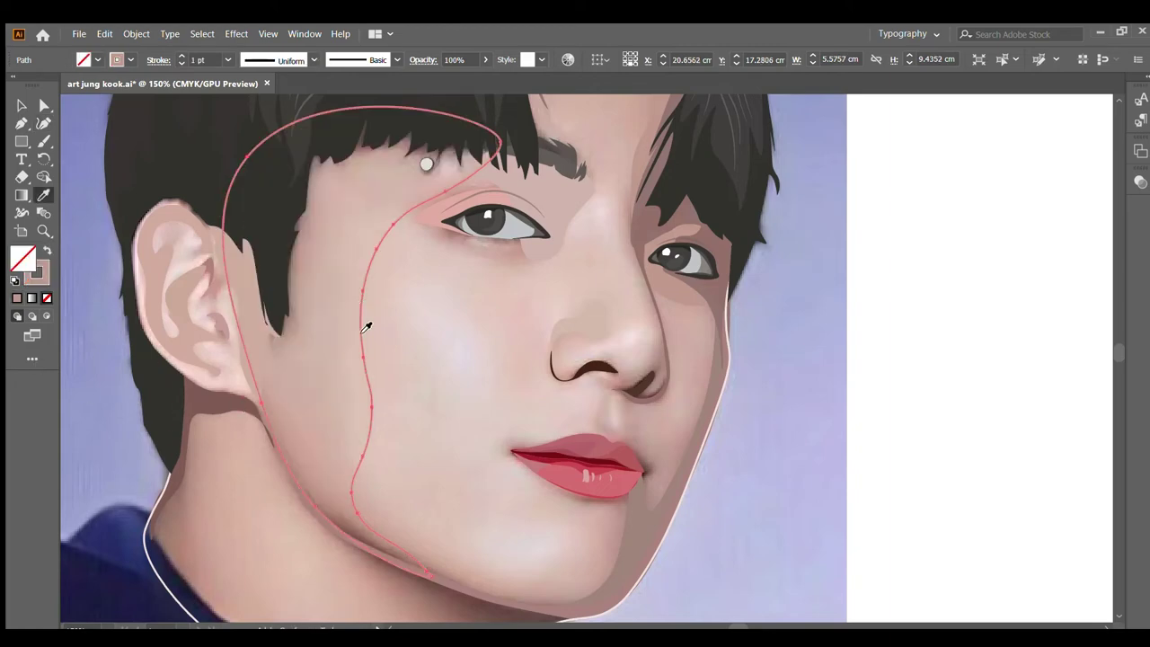
click(334, 363)
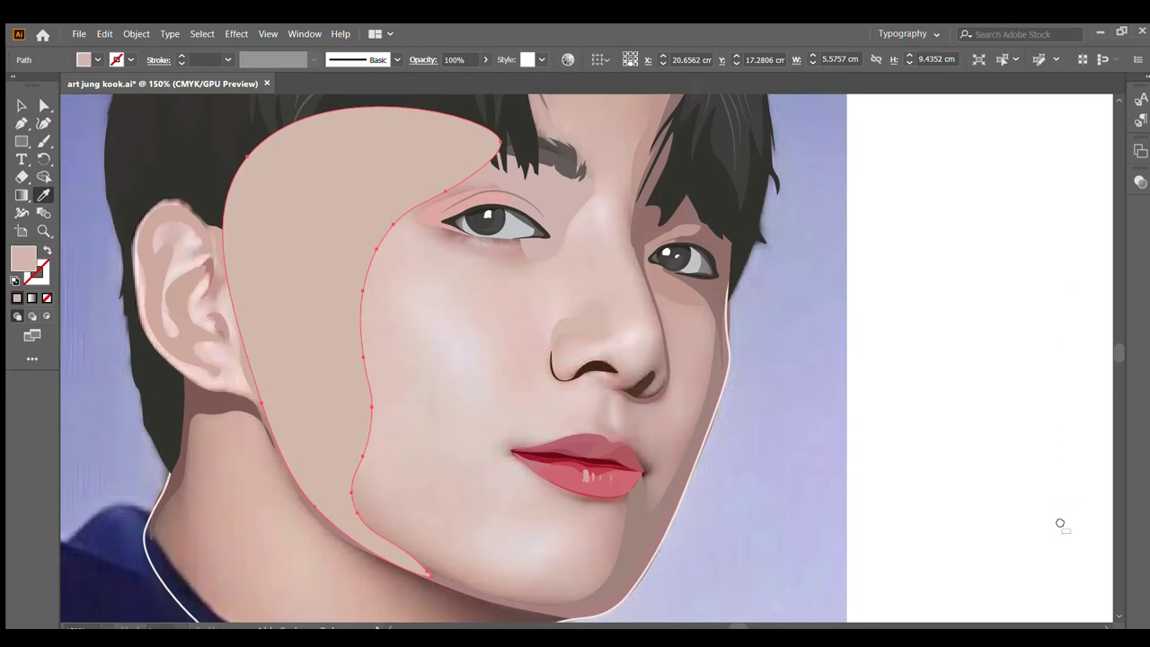
key(ctrl+shift+bracketleft)
key(v)
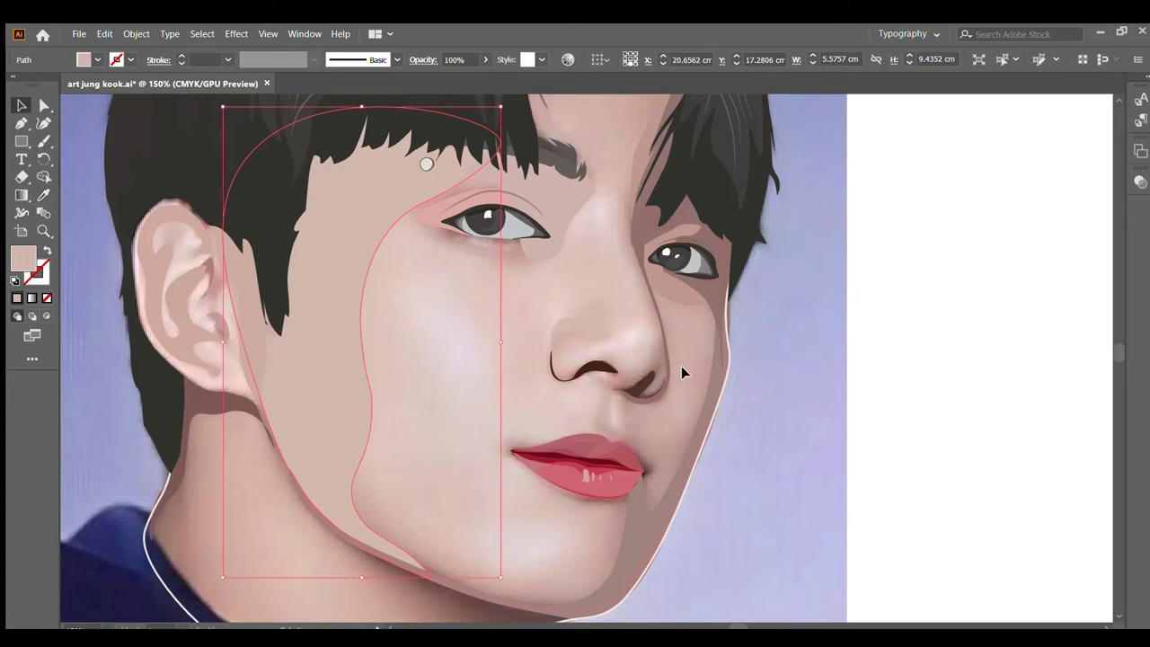
Step: Redo the cheek's skin-tone fill, then deselect it and fit the artboard in view
click(49, 252)
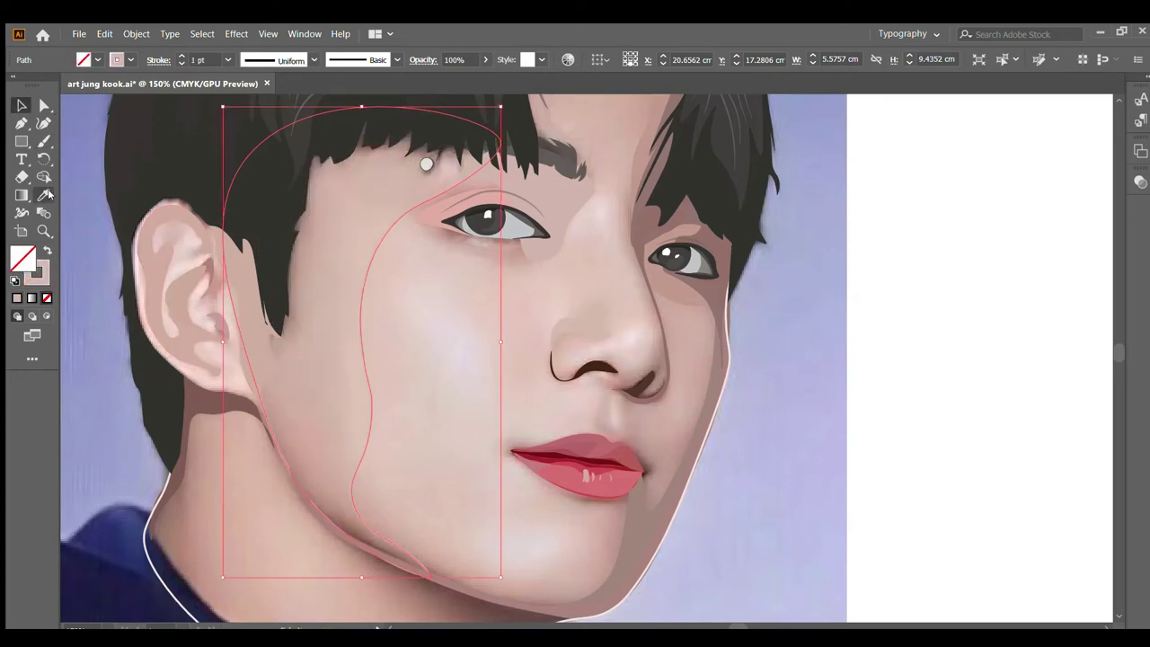
click(43, 195)
scroll(395, 258, up, 1)
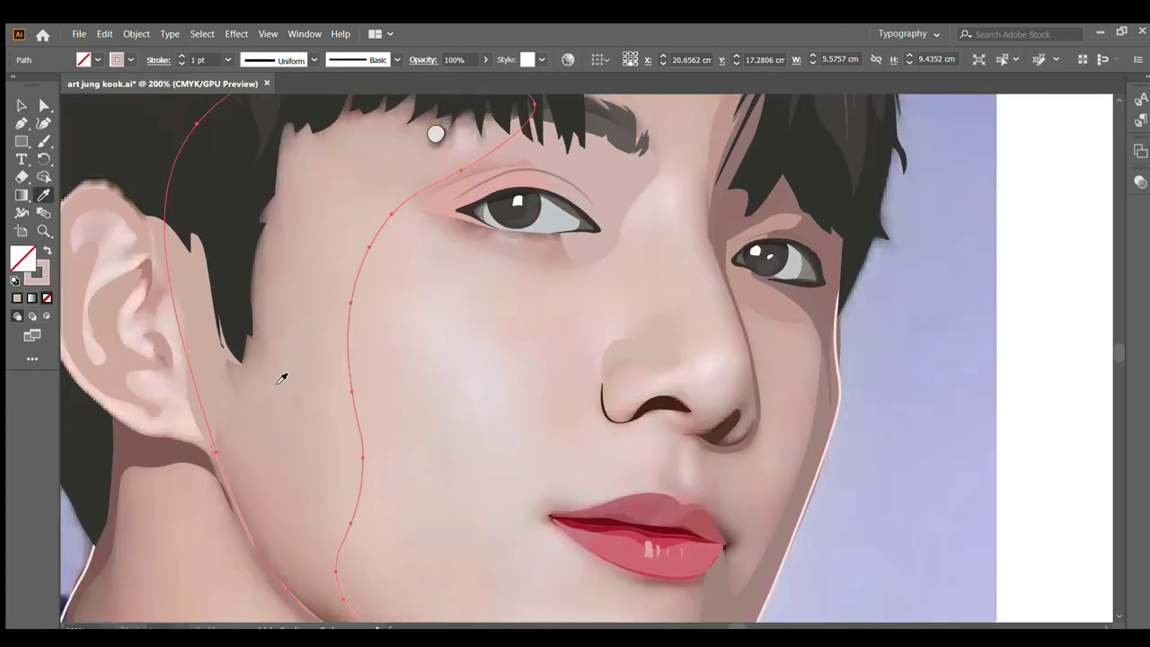
click(308, 376)
scroll(314, 360, down, 1)
key(ctrl)
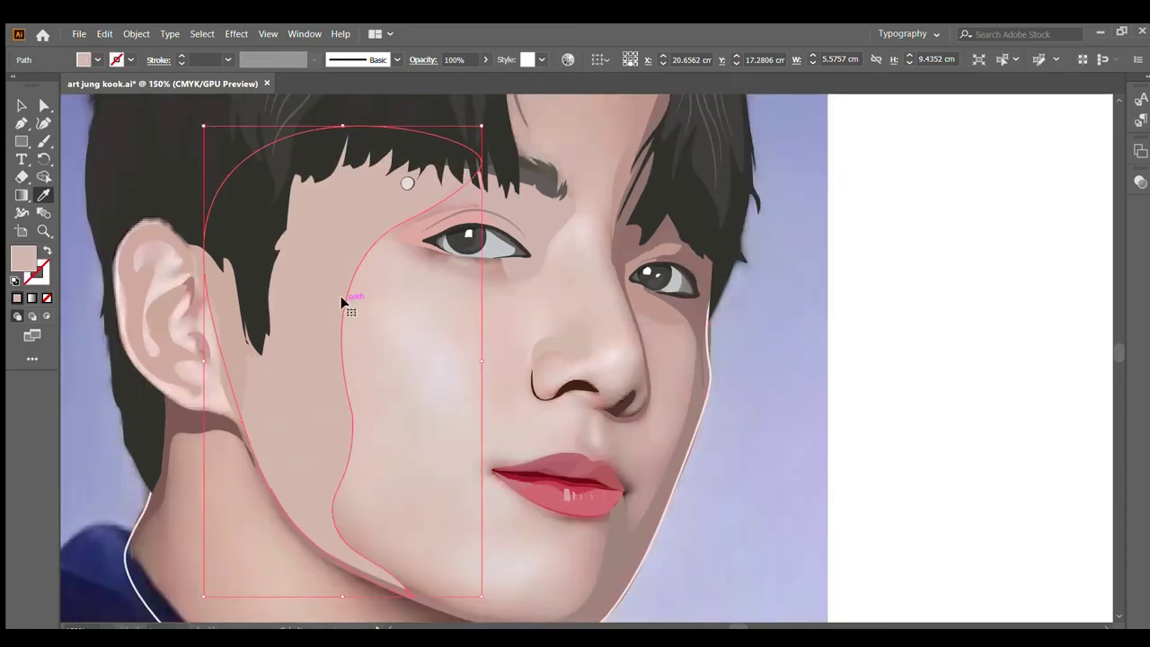
key(ctrl+z)
click(333, 298)
key(ctrl)
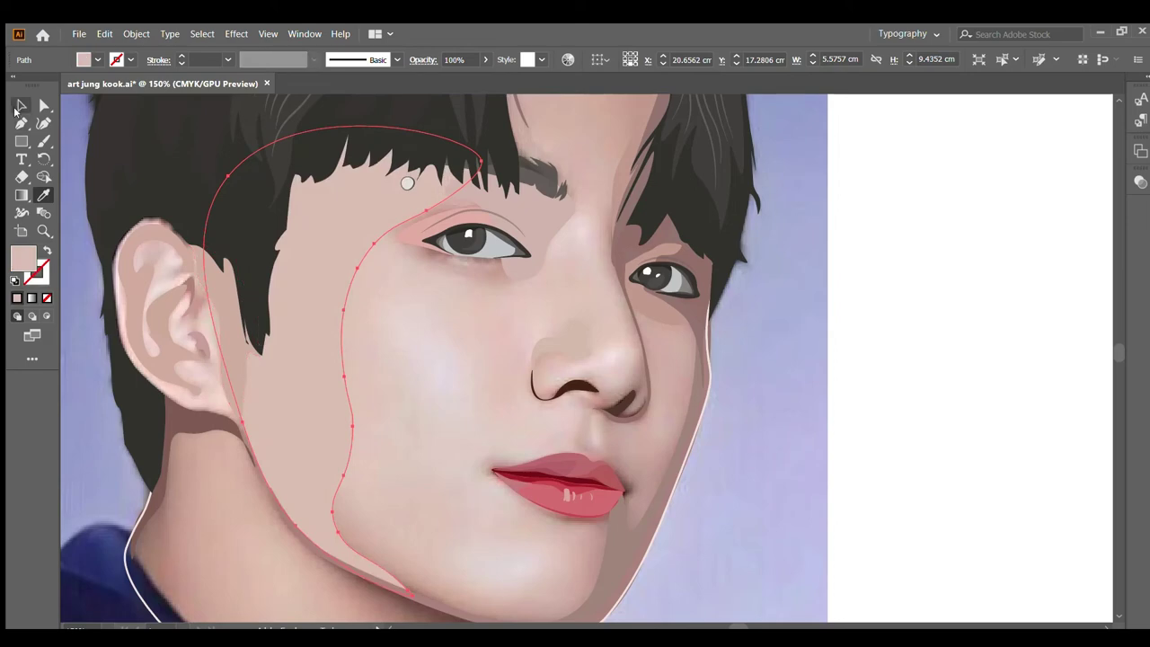
click(401, 282)
key(ctrl+0)
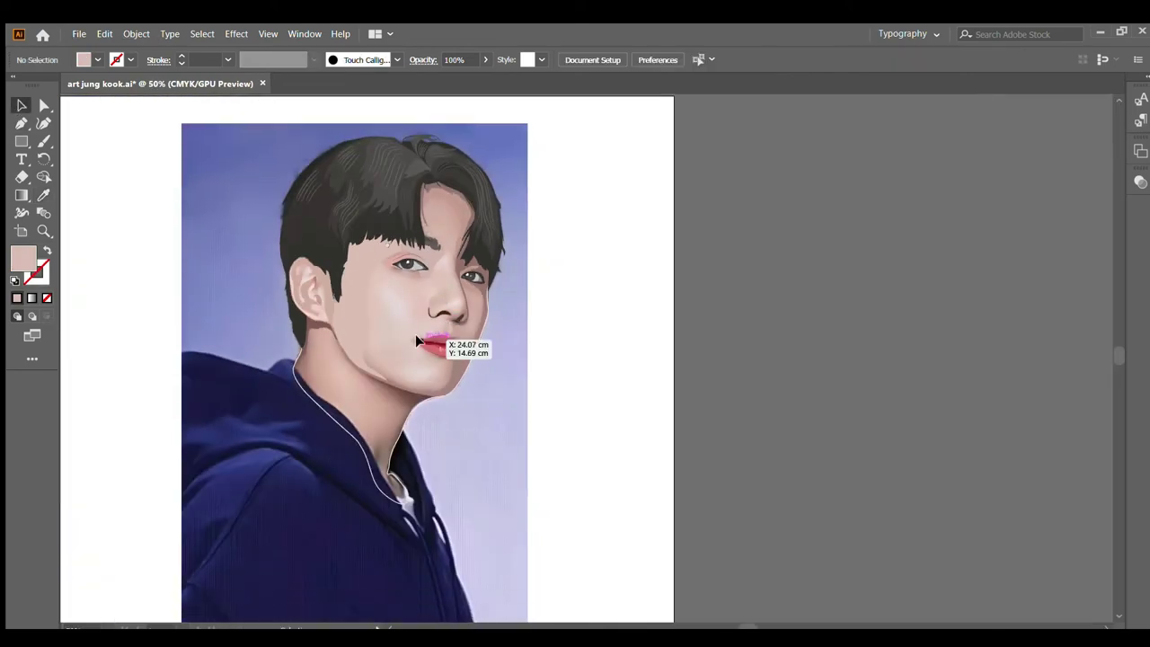
Step: Zoom back in on the face and check the cheek shading shape
key(ctrl+1)
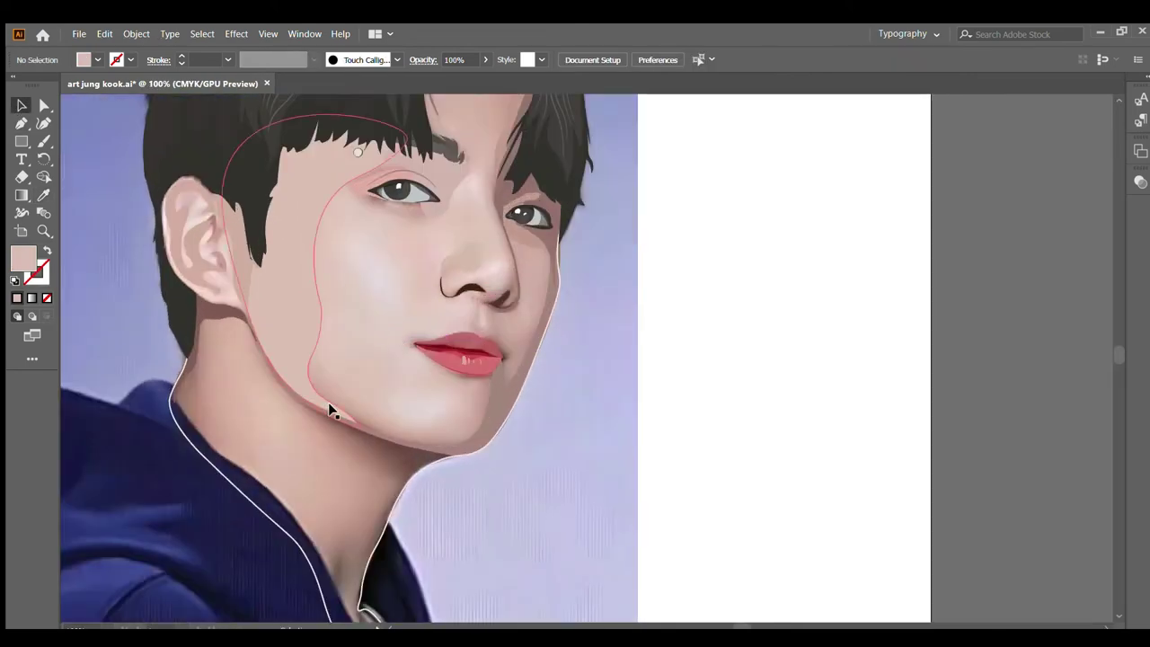
click(333, 409)
click(326, 460)
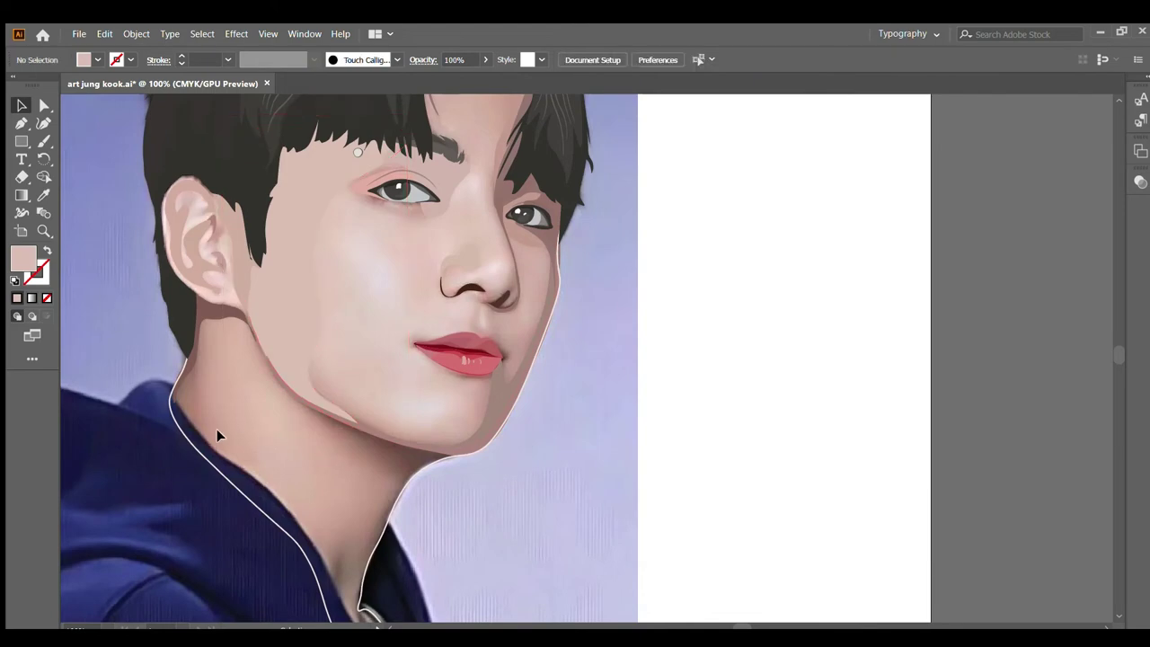
alt+scroll(374, 423, up, 1)
scroll(376, 413, down, 1)
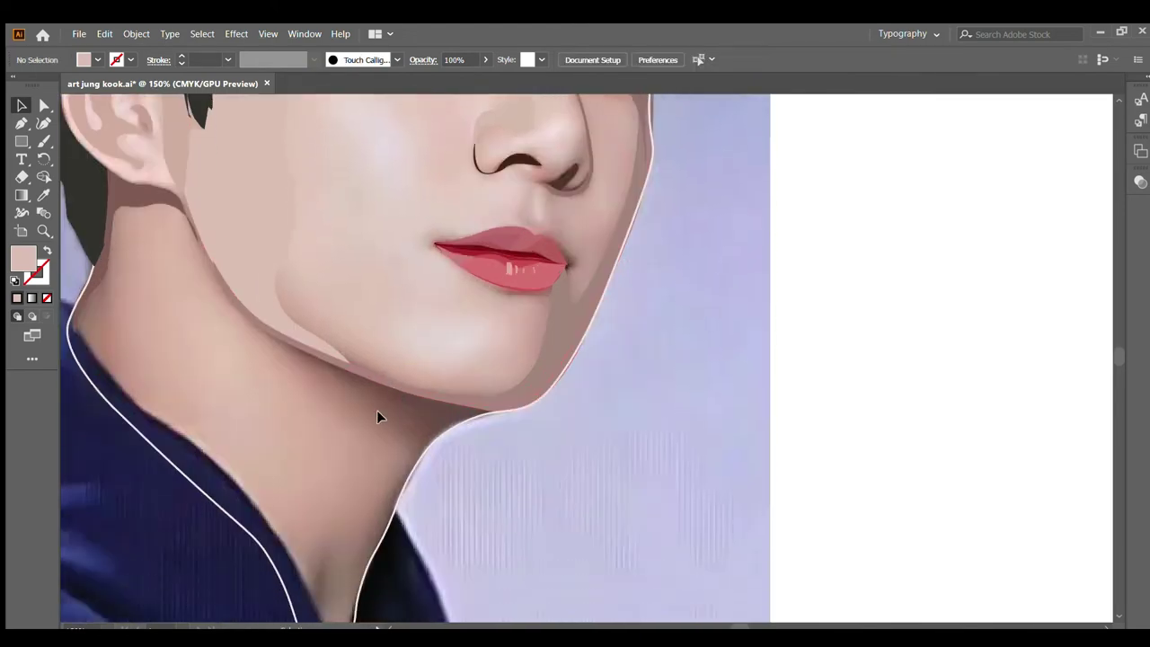
Step: Draw a closed drop-shaped path from below the nostril to just above the upper lip
click(43, 122)
scroll(591, 269, down, 1)
alt+scroll(593, 192, up, 1)
alt+scroll(470, 180, up, 1)
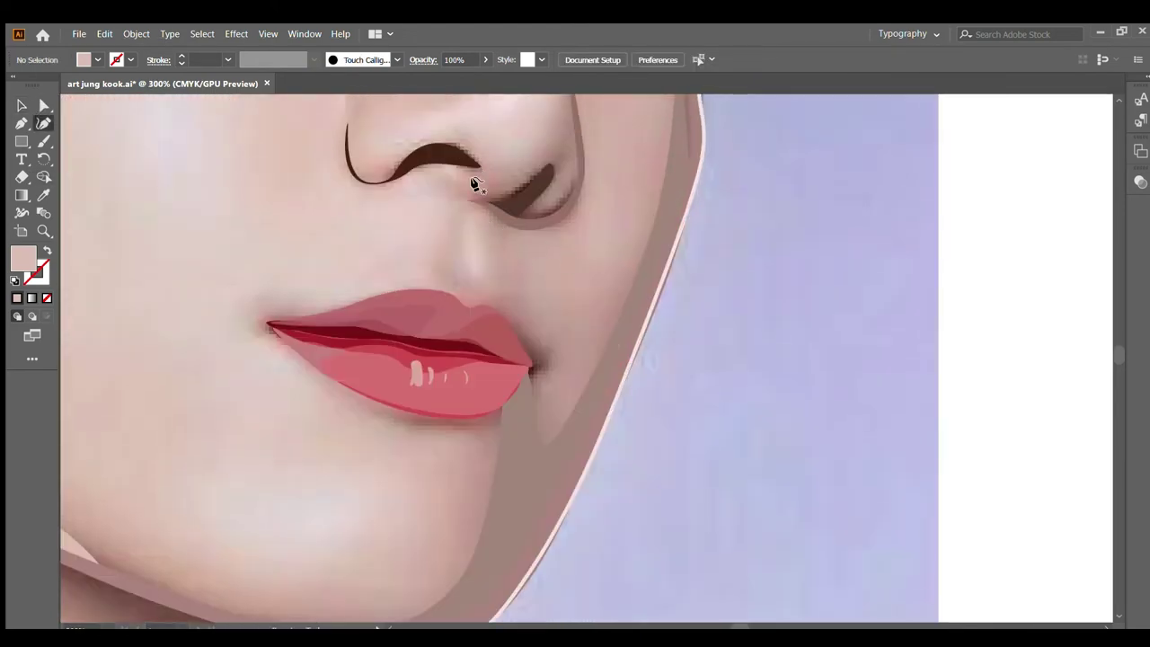
click(458, 213)
click(437, 260)
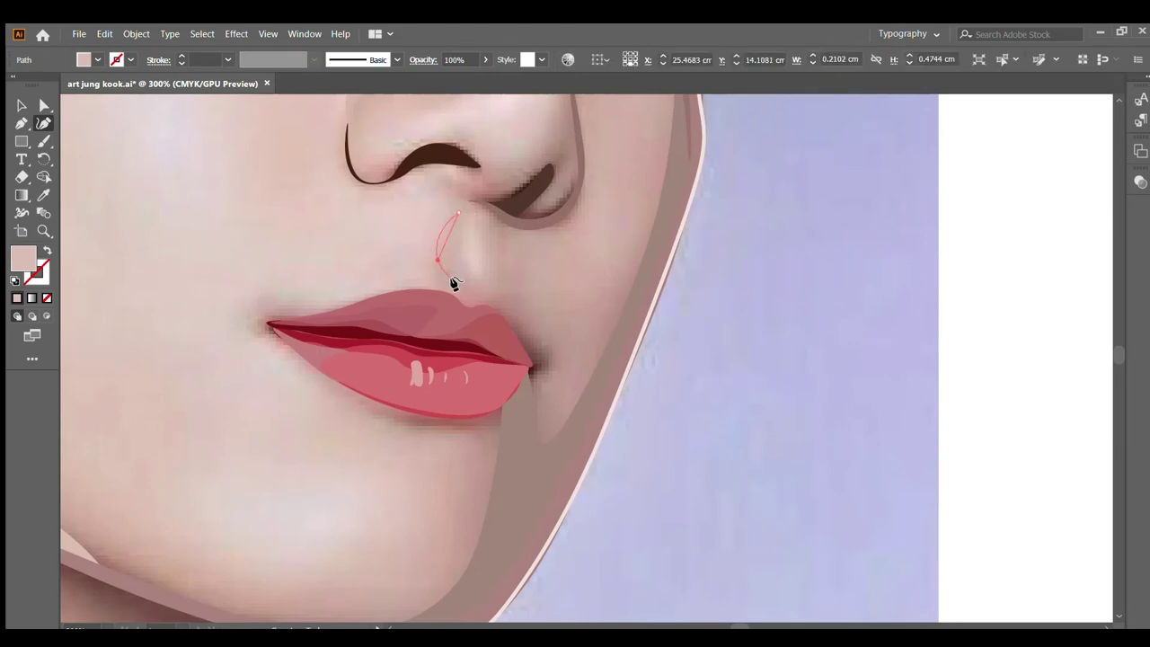
click(452, 282)
click(464, 225)
click(466, 205)
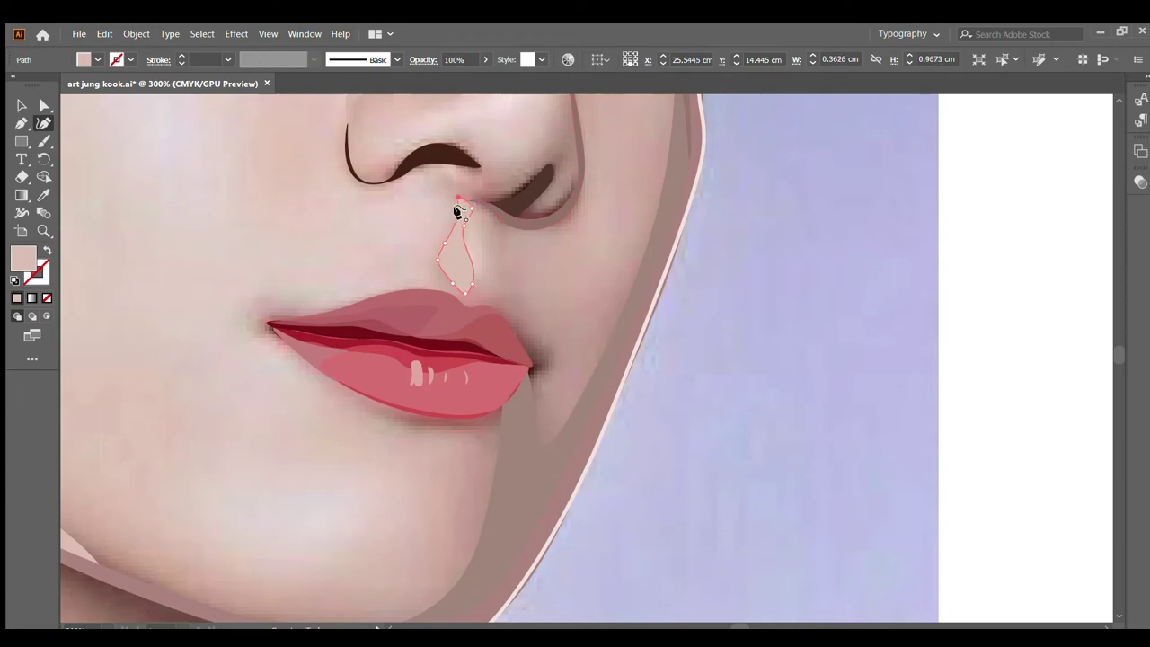
click(458, 198)
scroll(464, 236, up, 2)
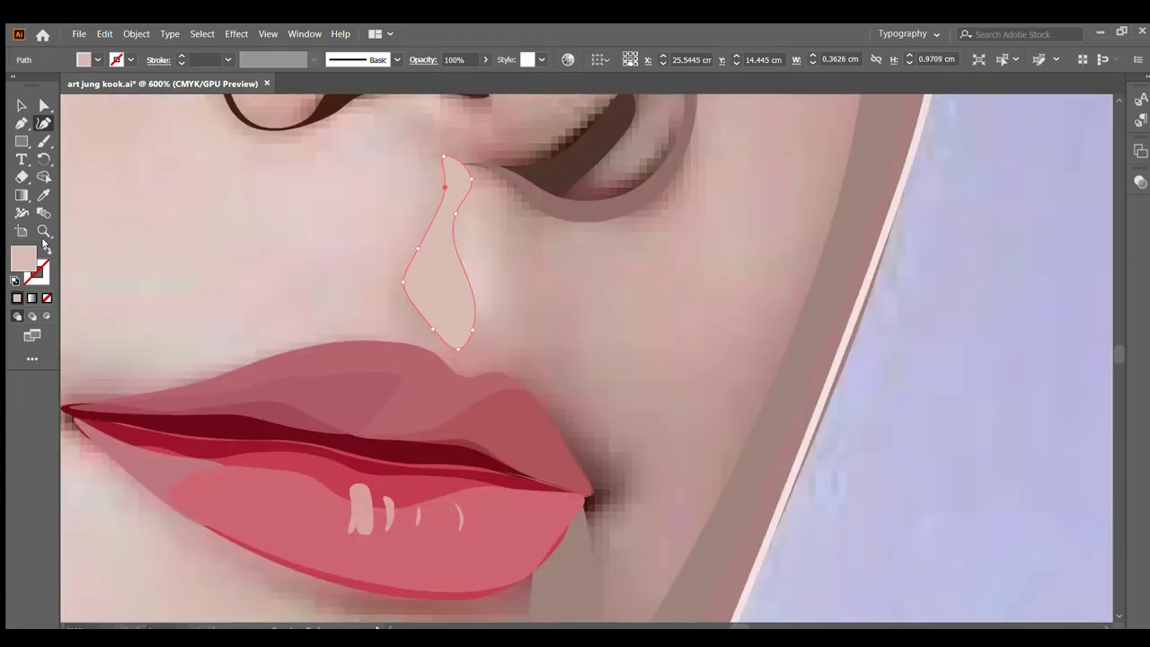
Step: Fill the drop shape with a sampled light skin-pink and deselect it
click(46, 250)
click(43, 195)
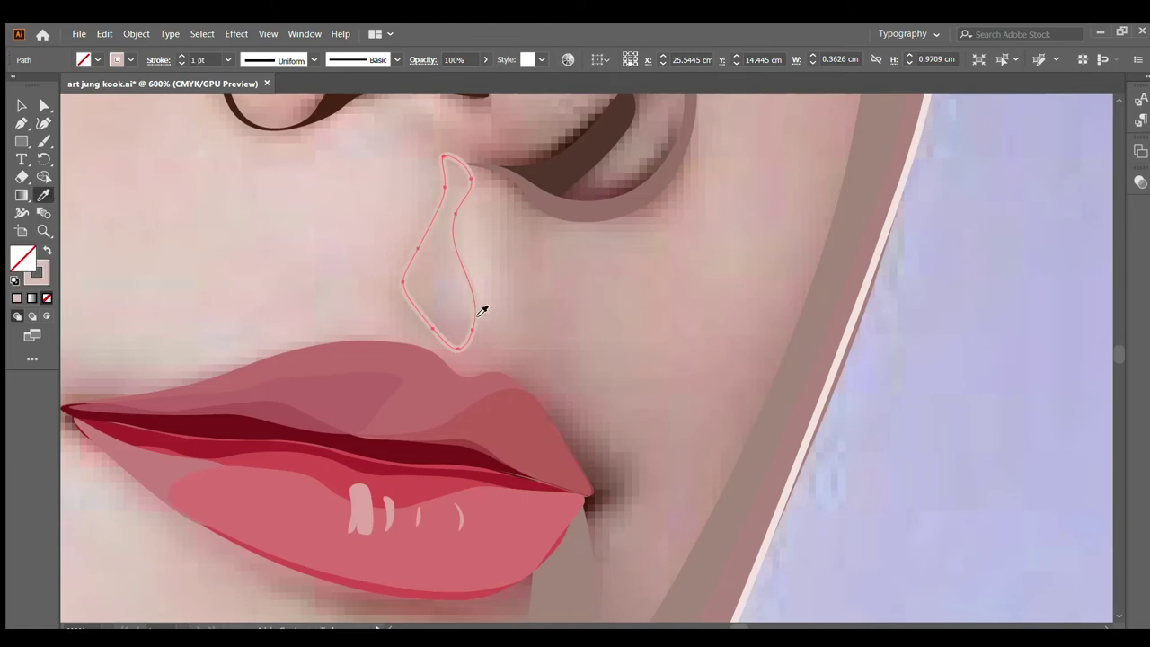
click(435, 289)
click(436, 262)
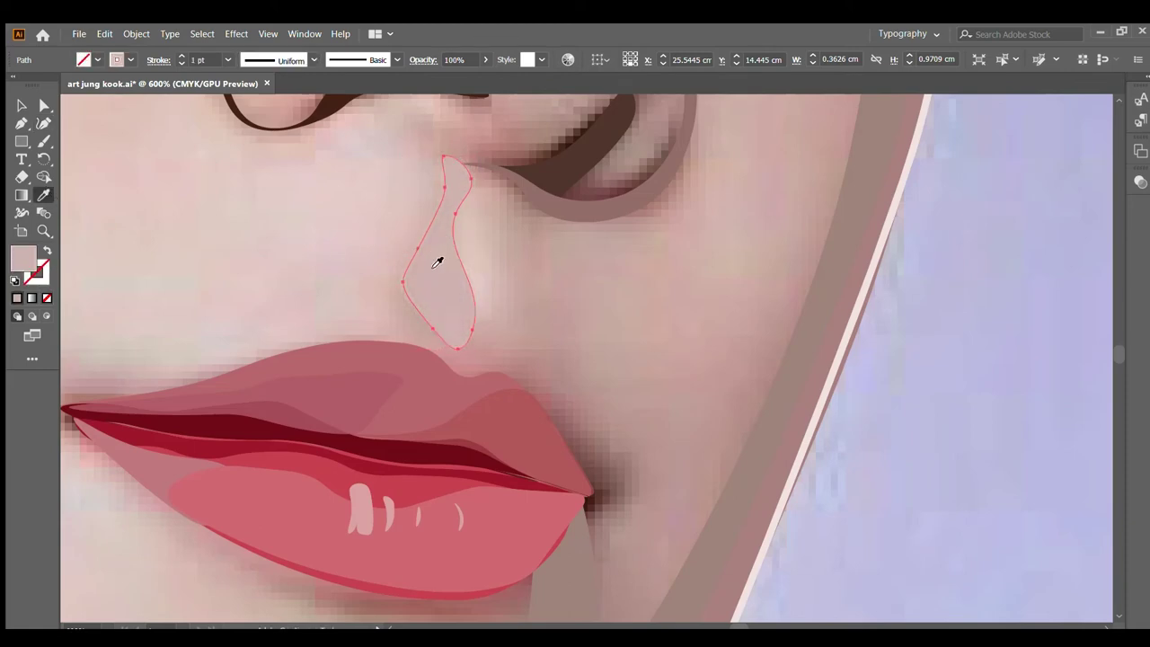
click(22, 106)
click(89, 175)
click(41, 125)
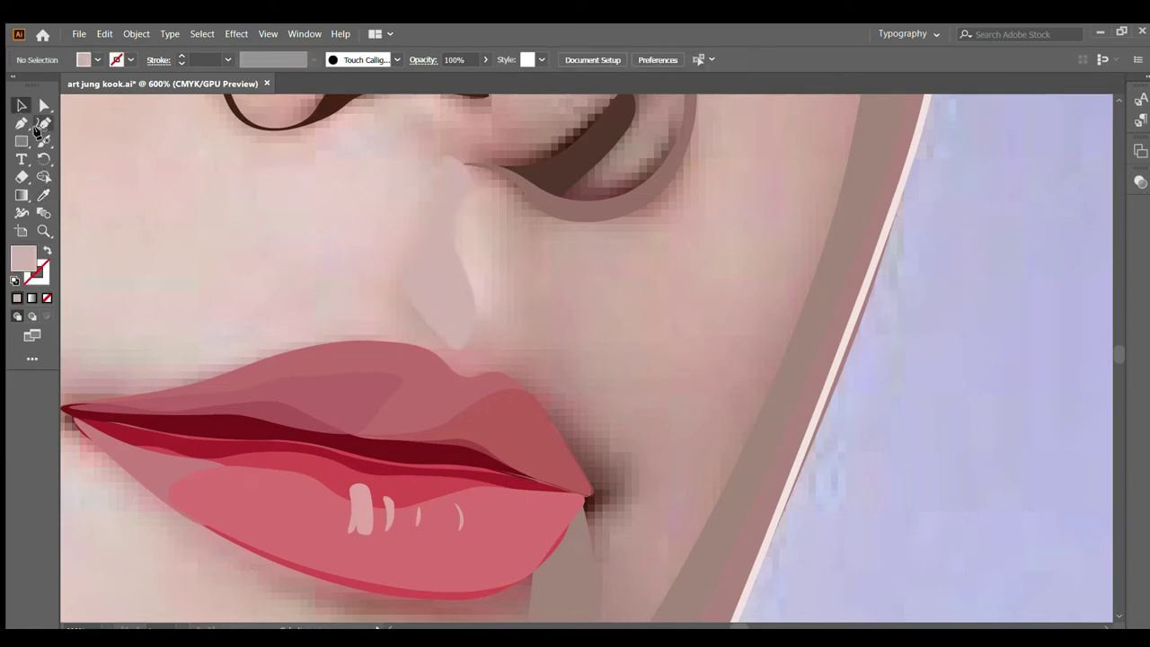
scroll(524, 385, down, 1)
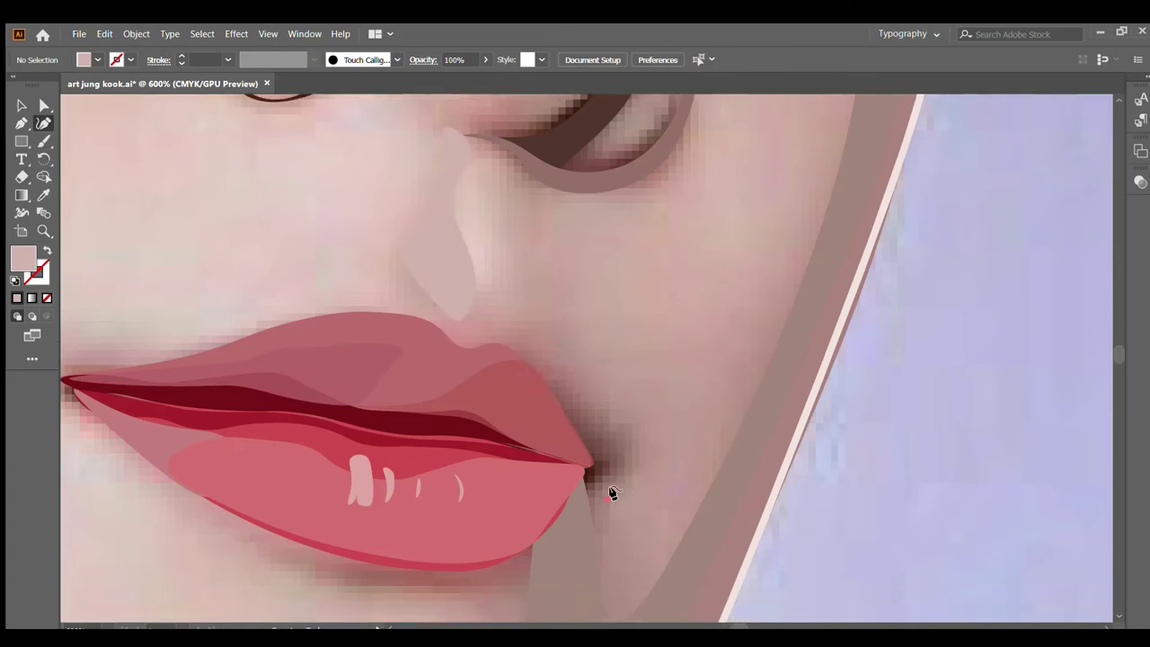
Step: Paint a shading shape from the right lip corner up to the nostril and fill it with sampled skin tone
drag(611, 493, 540, 246)
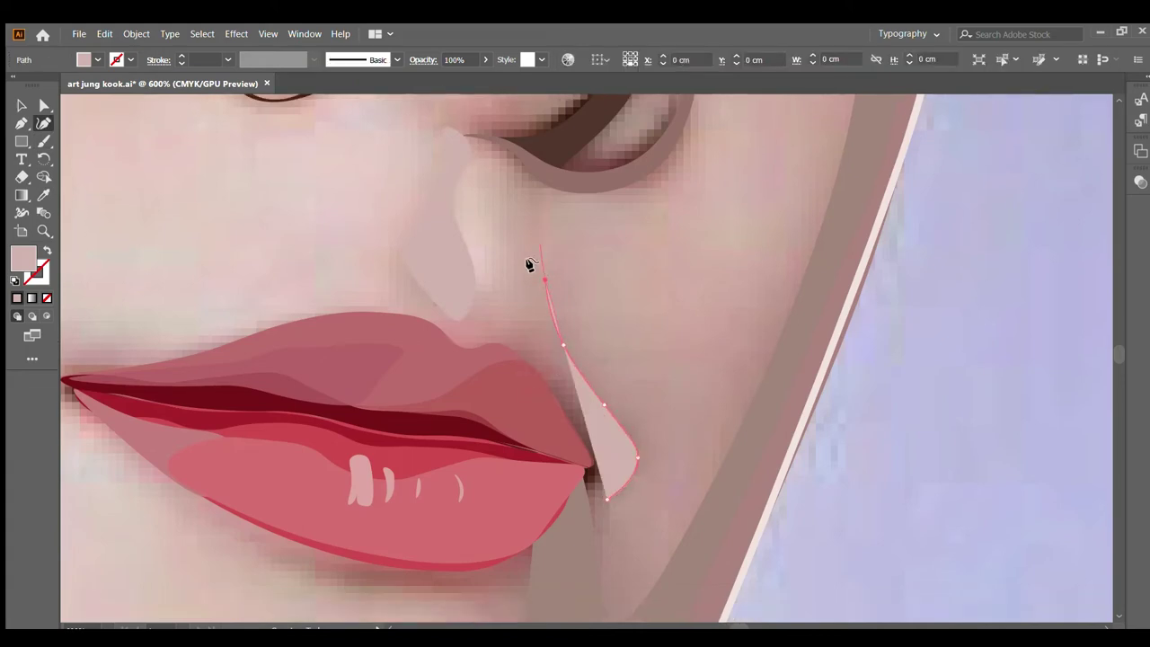
mouse_move(545, 270)
mouse_down()
mouse_move(542, 201)
mouse_move(474, 131)
mouse_move(495, 282)
mouse_move(466, 314)
mouse_move(292, 308)
mouse_move(237, 342)
mouse_move(588, 470)
mouse_move(607, 499)
mouse_move(617, 494)
mouse_up()
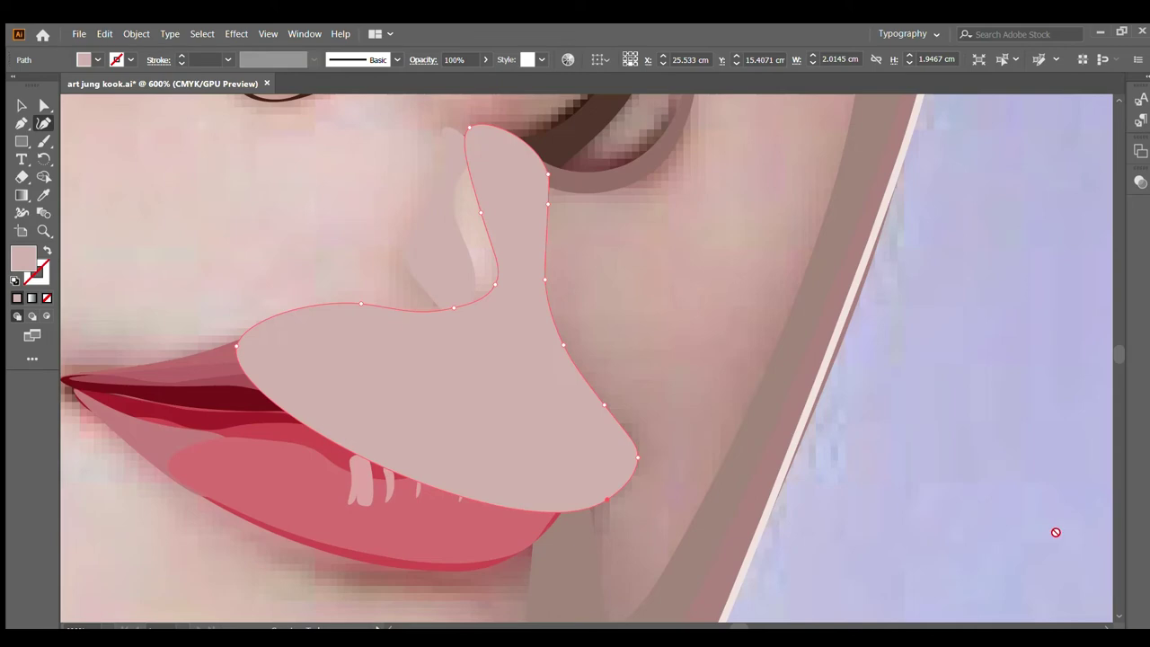
key(shift+x)
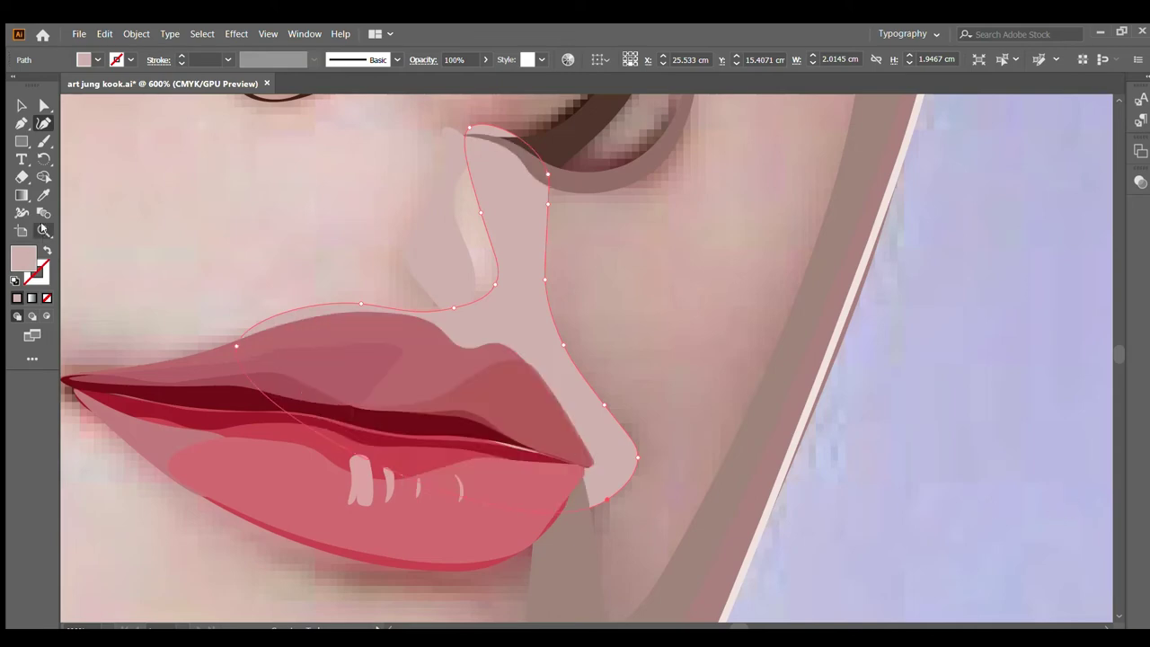
click(45, 195)
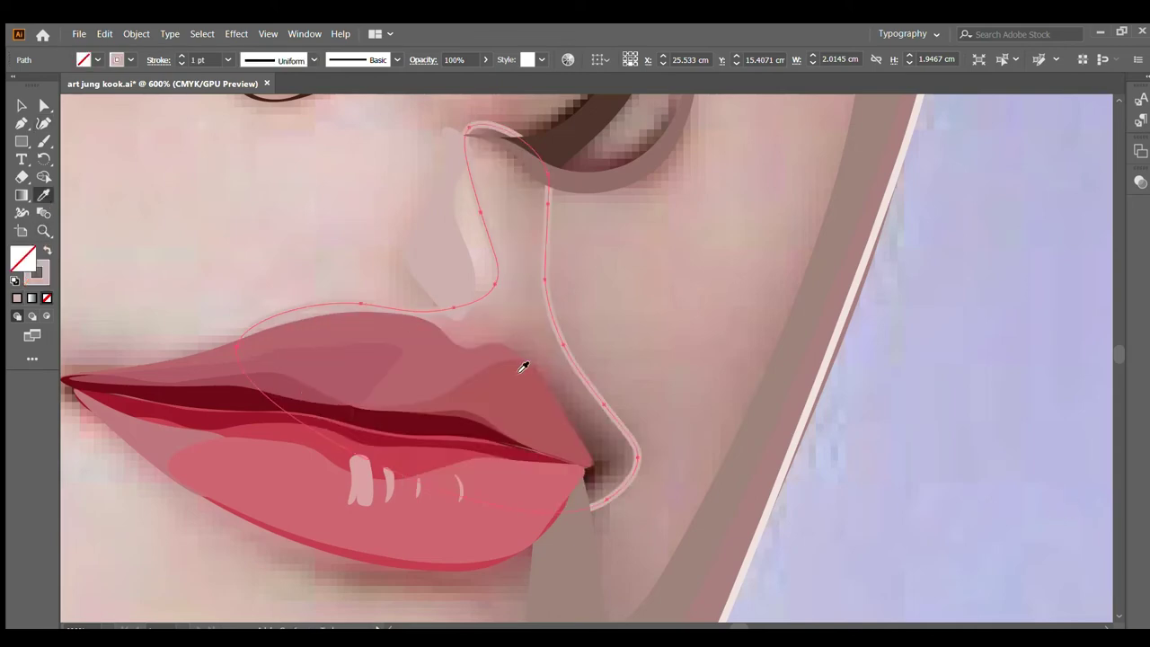
click(531, 308)
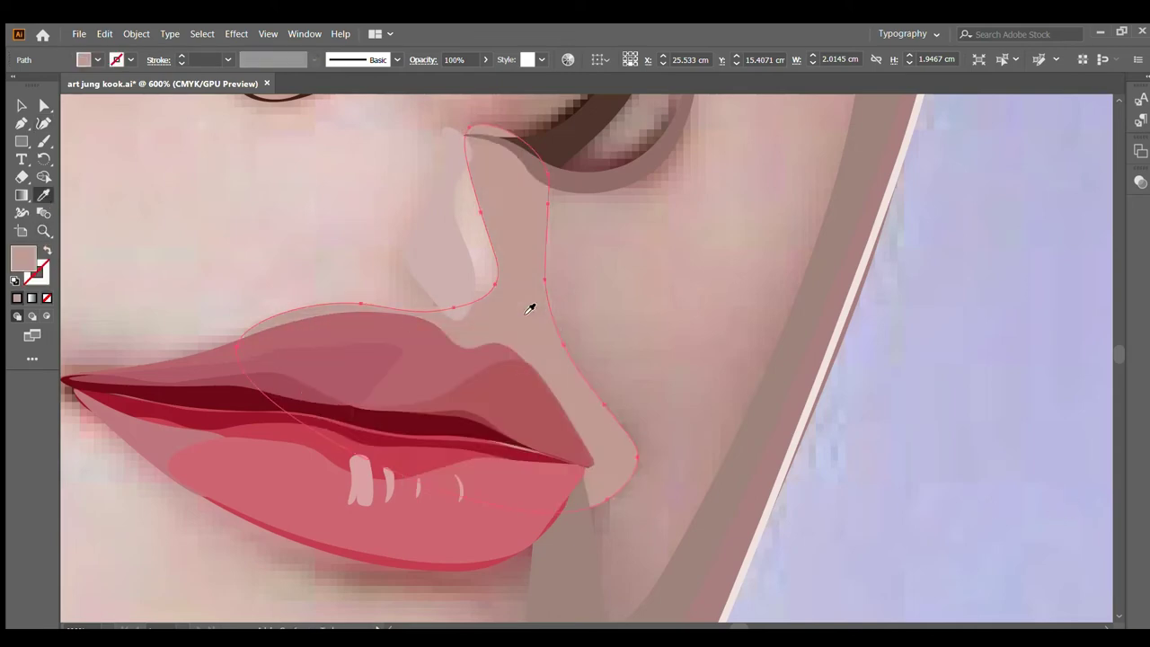
click(22, 105)
key(ctrl+shift+a)
scroll(390, 293, down, 2)
scroll(545, 344, down, 2)
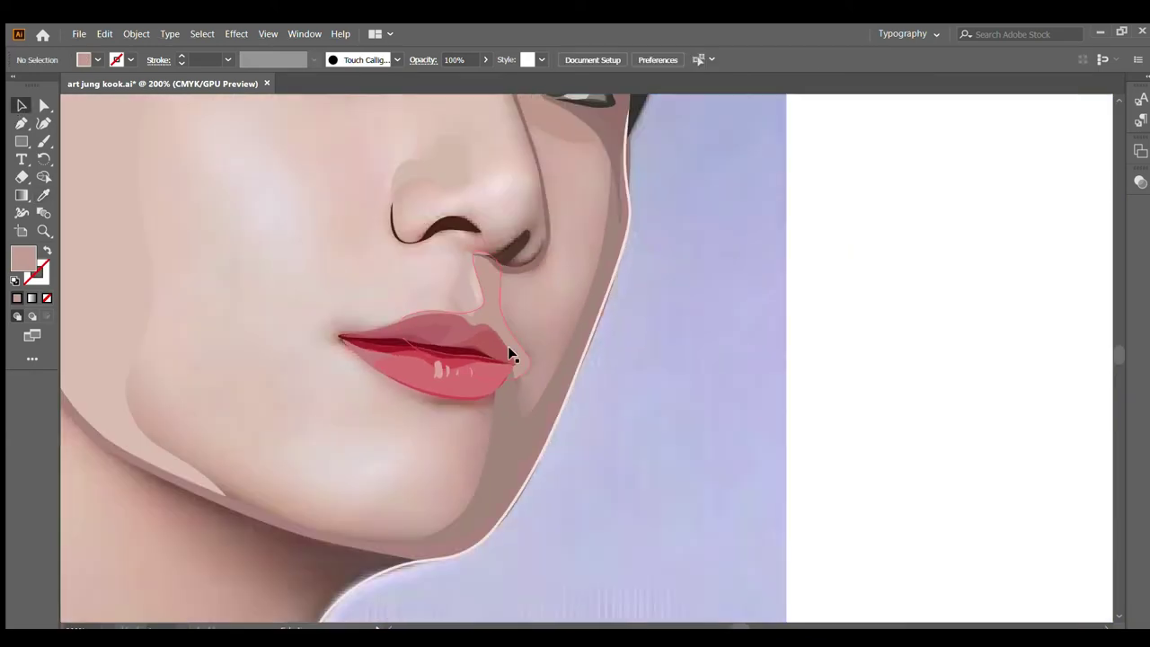
scroll(454, 396, up, 2)
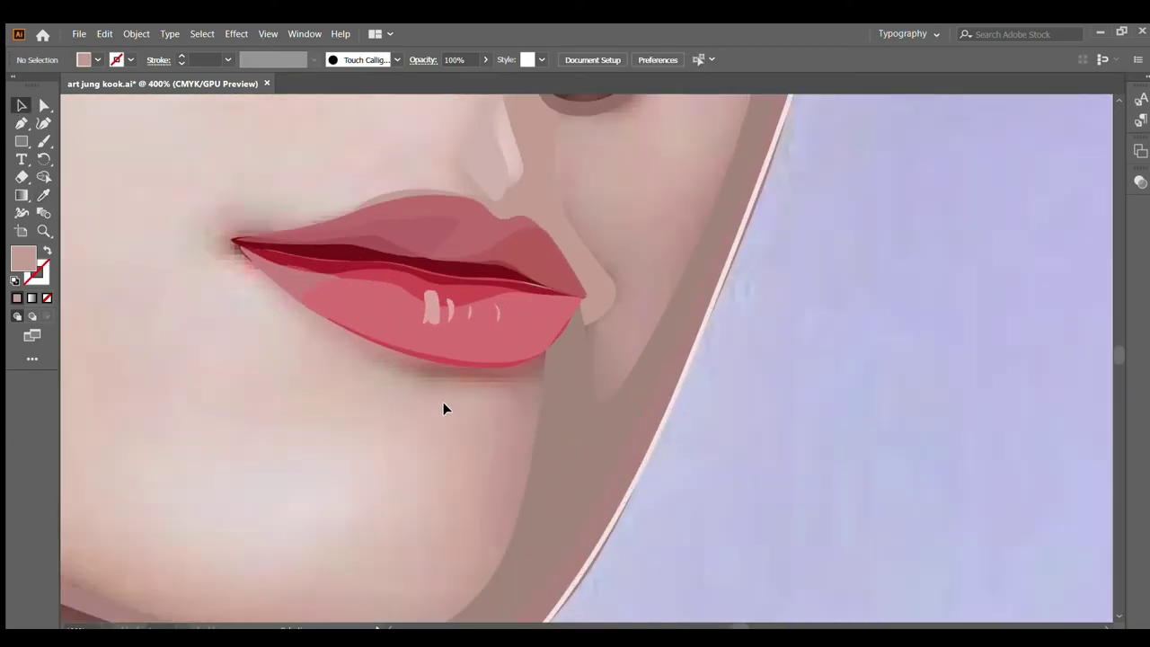
Step: Draw a closed oval path along the lower lip with the Curvature tool
click(43, 124)
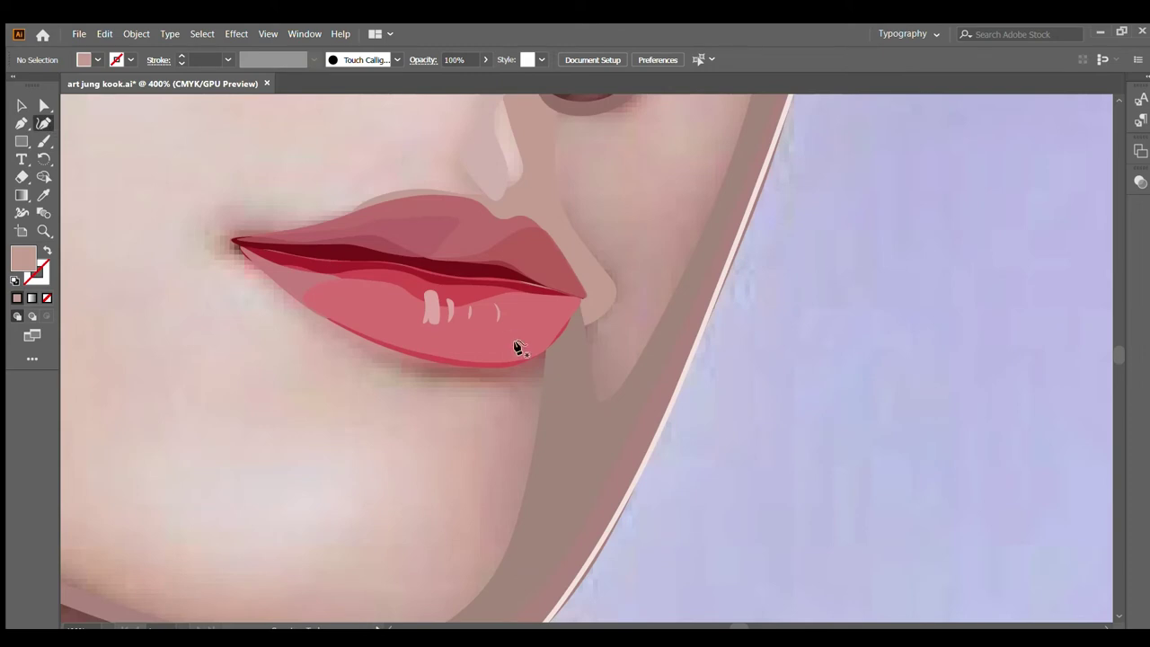
click(592, 315)
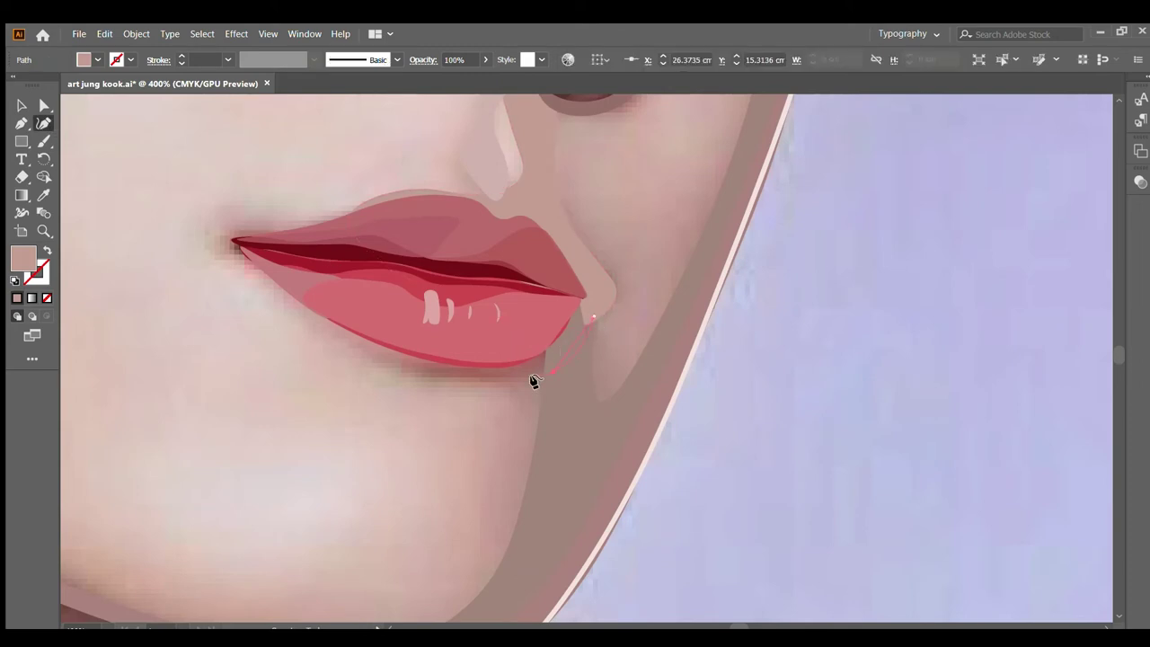
click(352, 347)
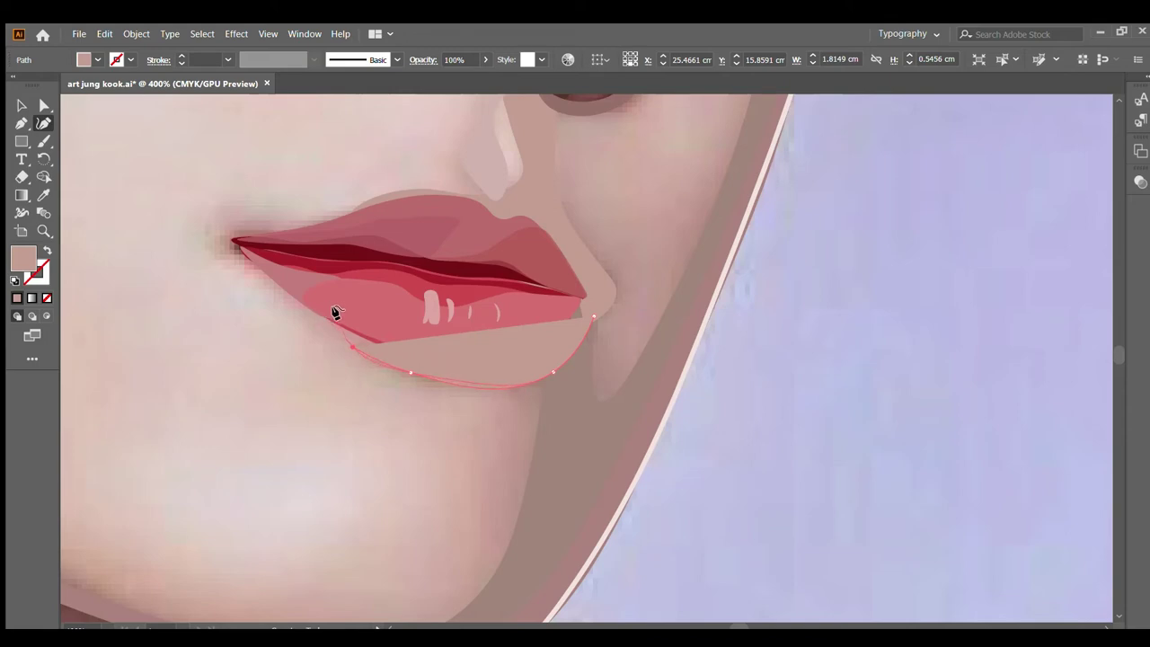
click(335, 311)
click(592, 316)
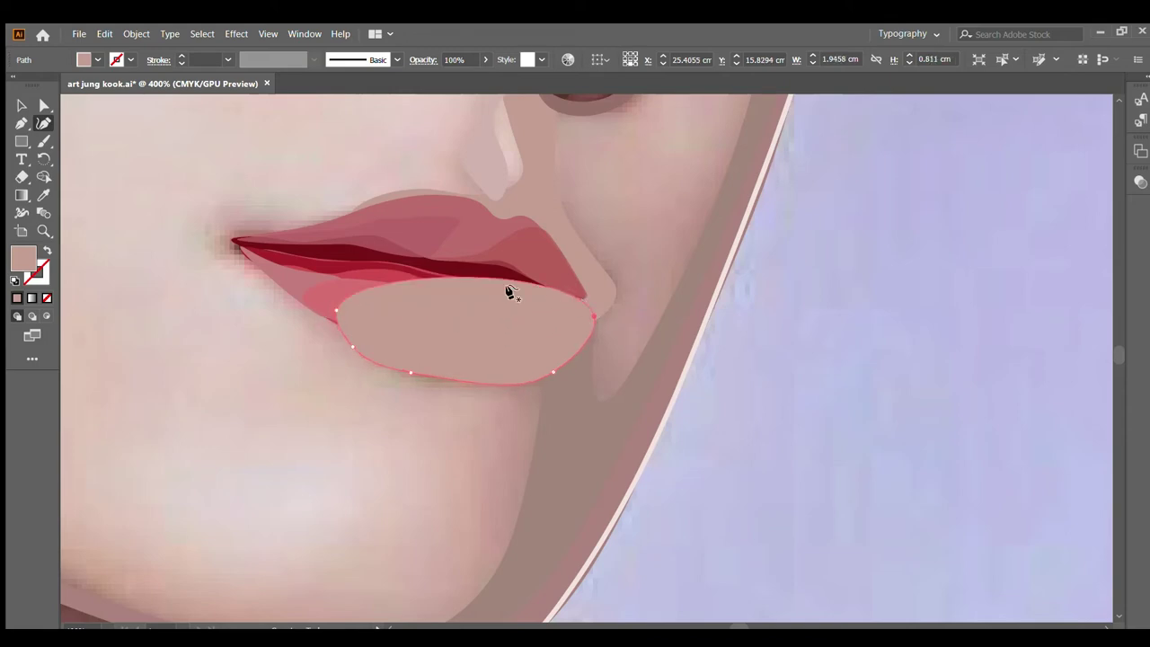
Step: Fill the oval with a sampled dusty brown-red, tuck it behind the lower lip and deselect
click(46, 252)
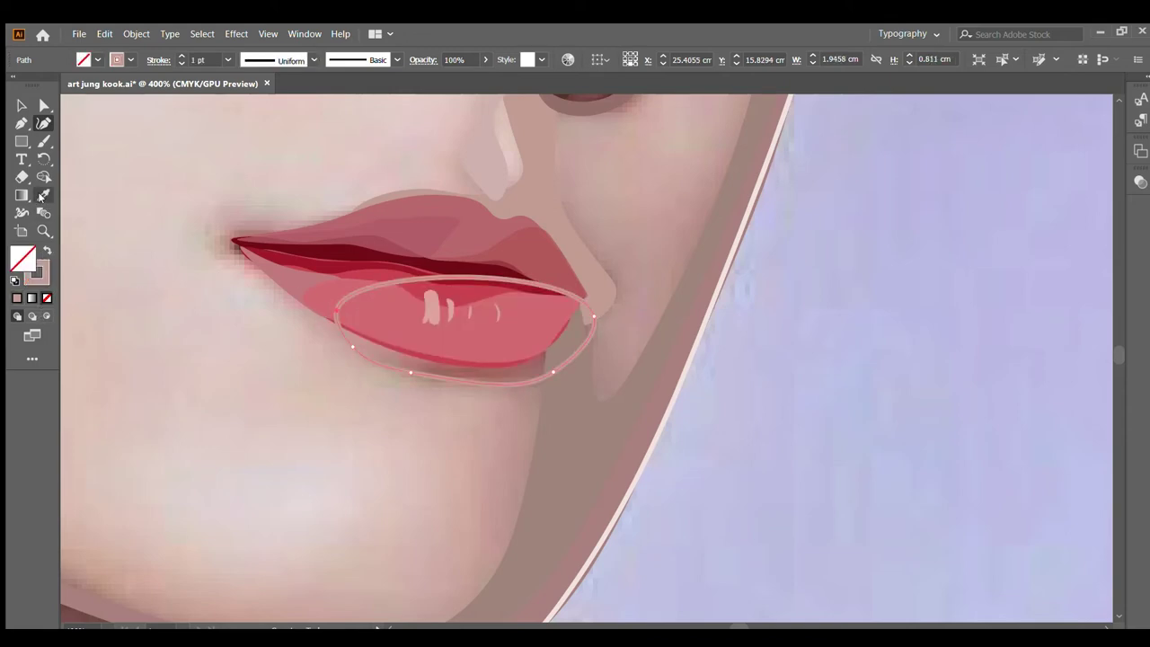
click(41, 195)
click(495, 374)
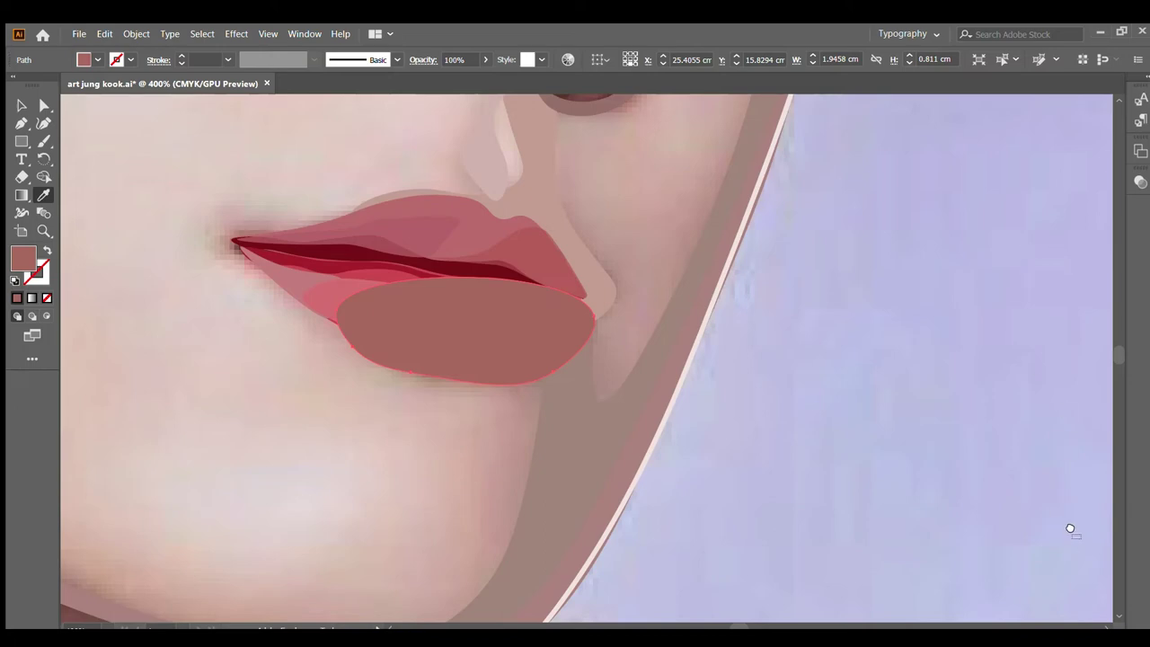
key(Delete)
click(22, 105)
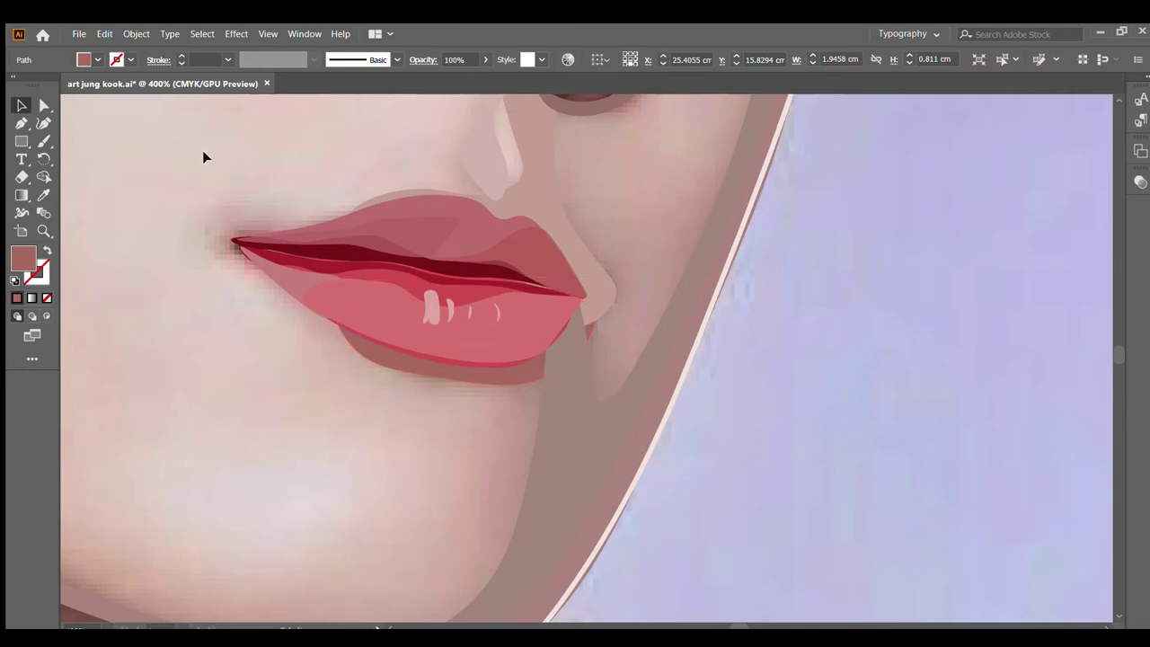
key(ctrl+shift+a)
scroll(208, 273, up, 1)
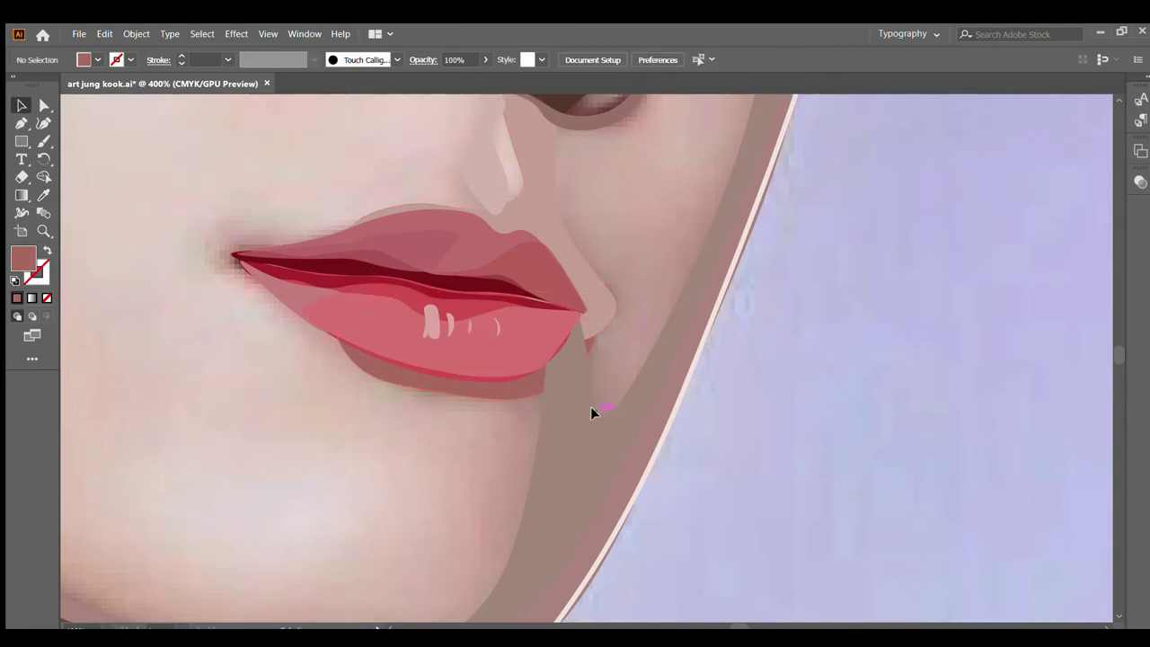
Step: Trace the chin shadow with the Curvature tool from below the lips toward the jawline
scroll(593, 410, down, 2)
scroll(587, 467, up, 1)
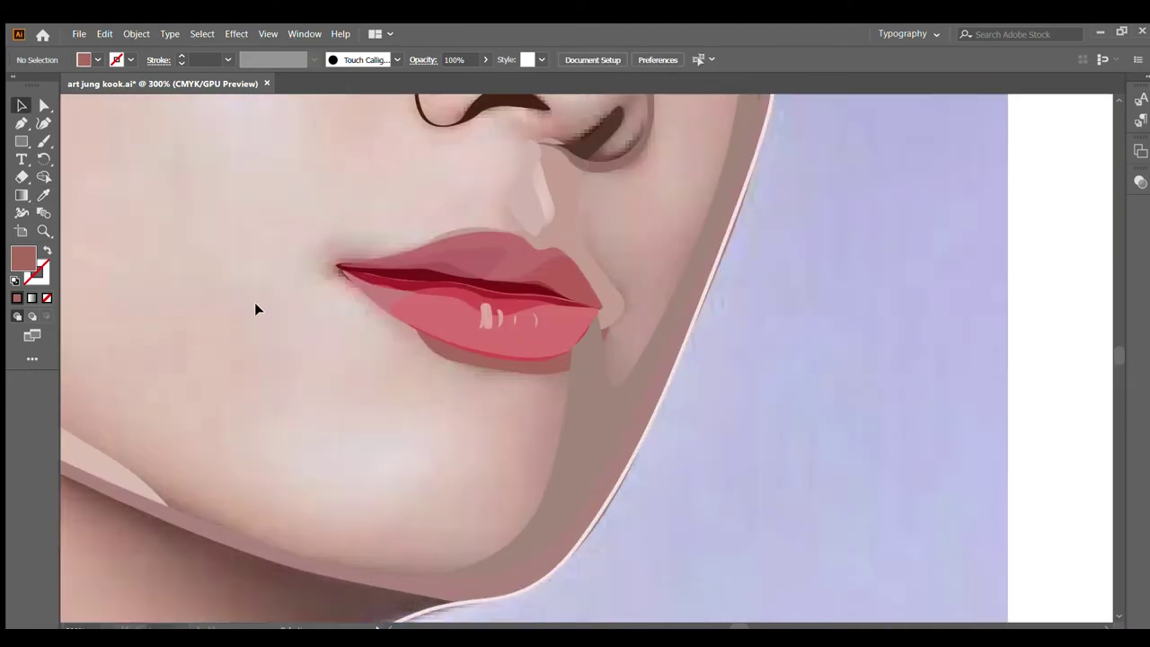
click(43, 123)
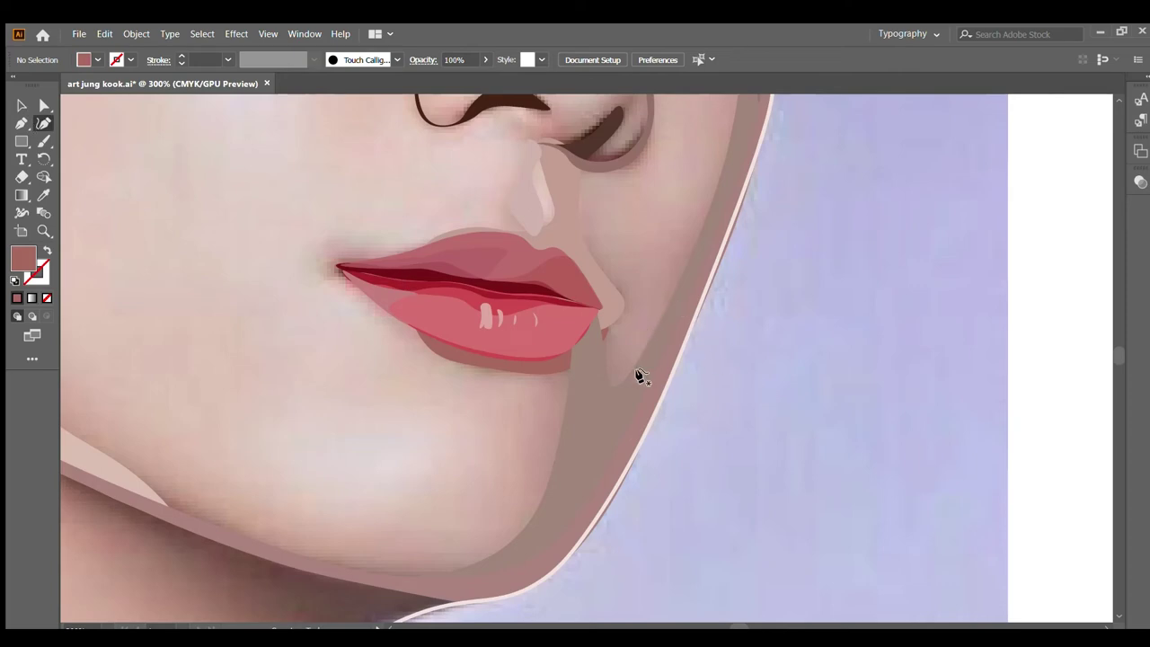
click(577, 364)
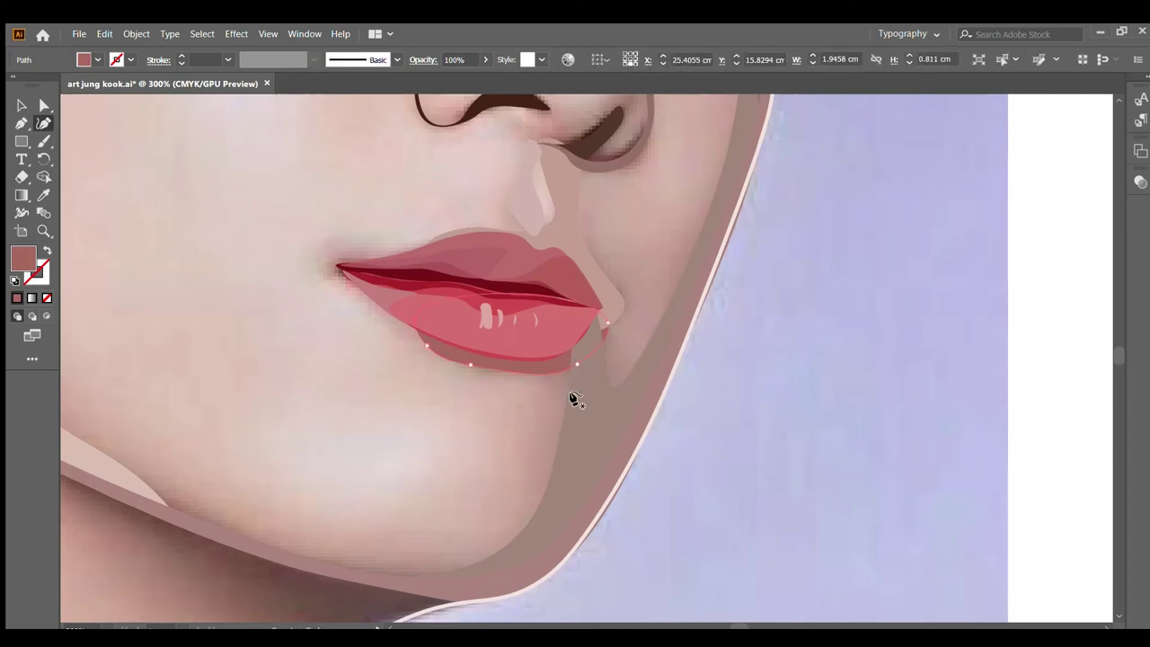
click(584, 347)
click(546, 393)
click(519, 457)
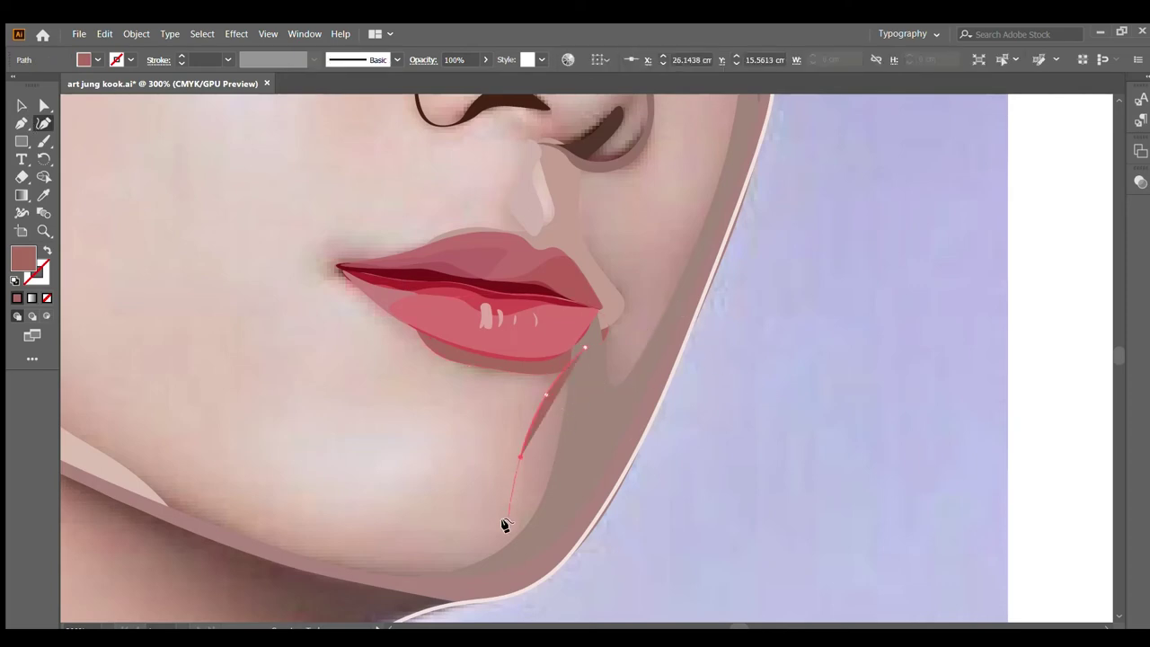
click(505, 524)
click(481, 568)
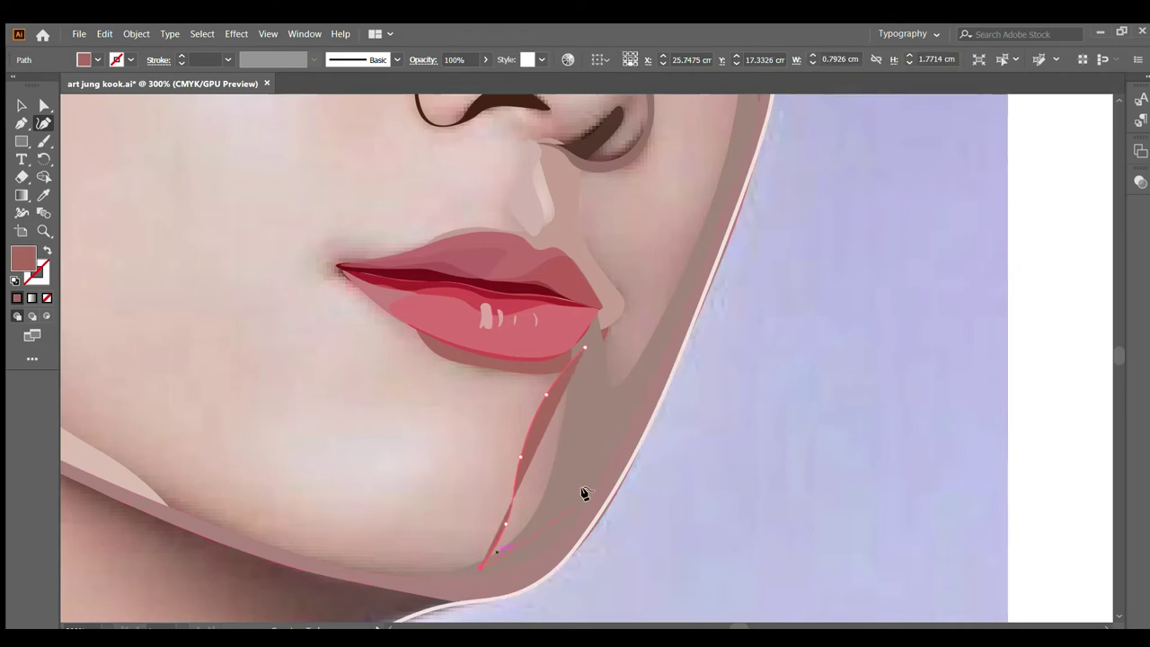
Step: Close the chin shadow, stretch it up along the jaw, and fill it with a sampled skin shade
click(585, 447)
click(584, 346)
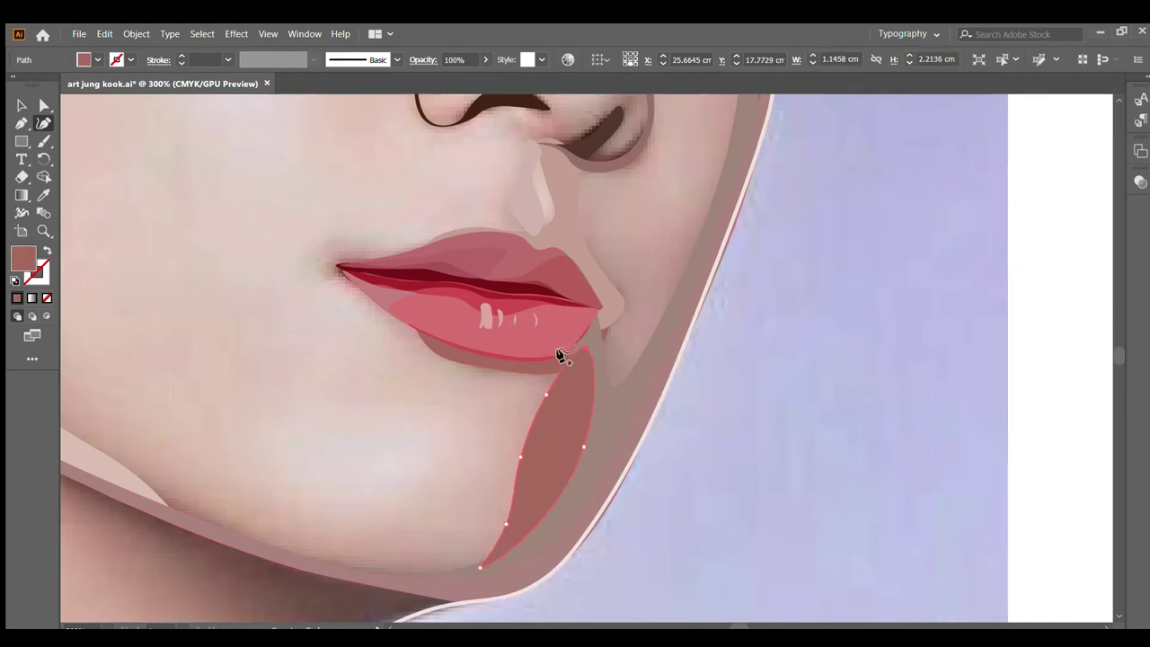
click(583, 345)
click(706, 230)
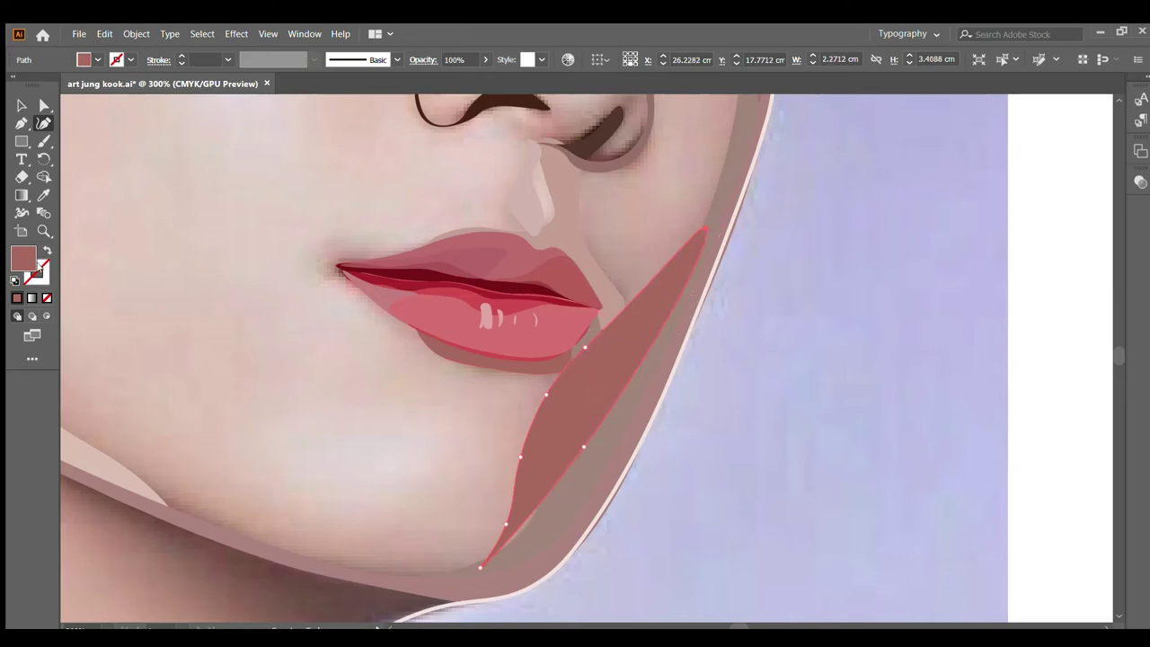
click(47, 251)
click(43, 197)
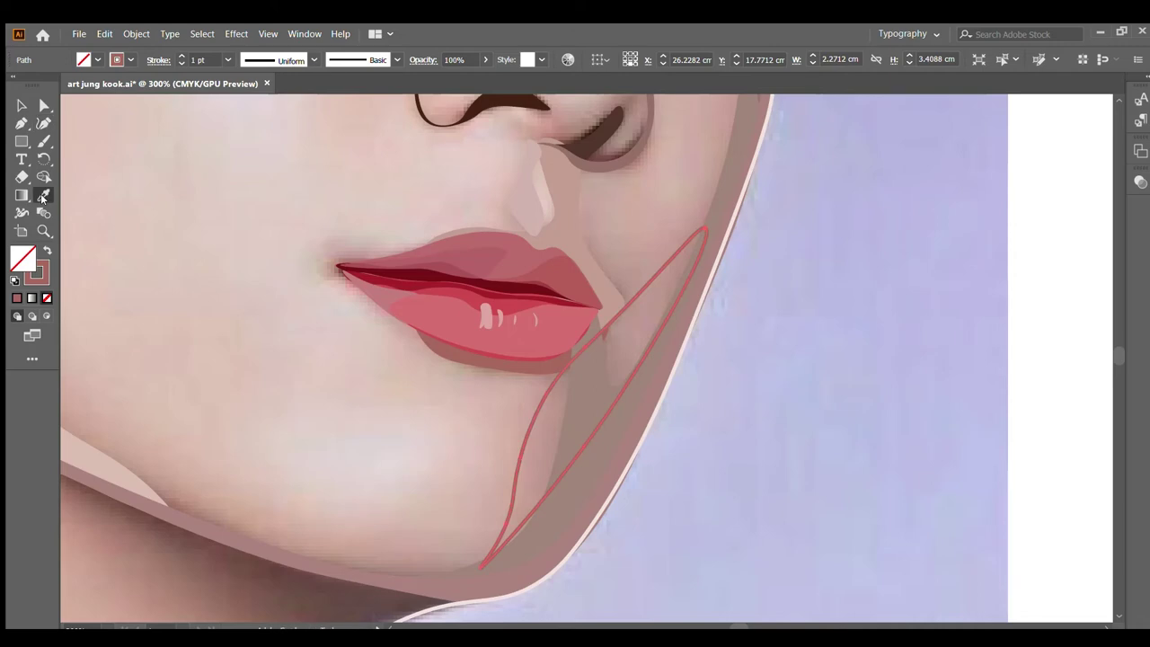
click(542, 474)
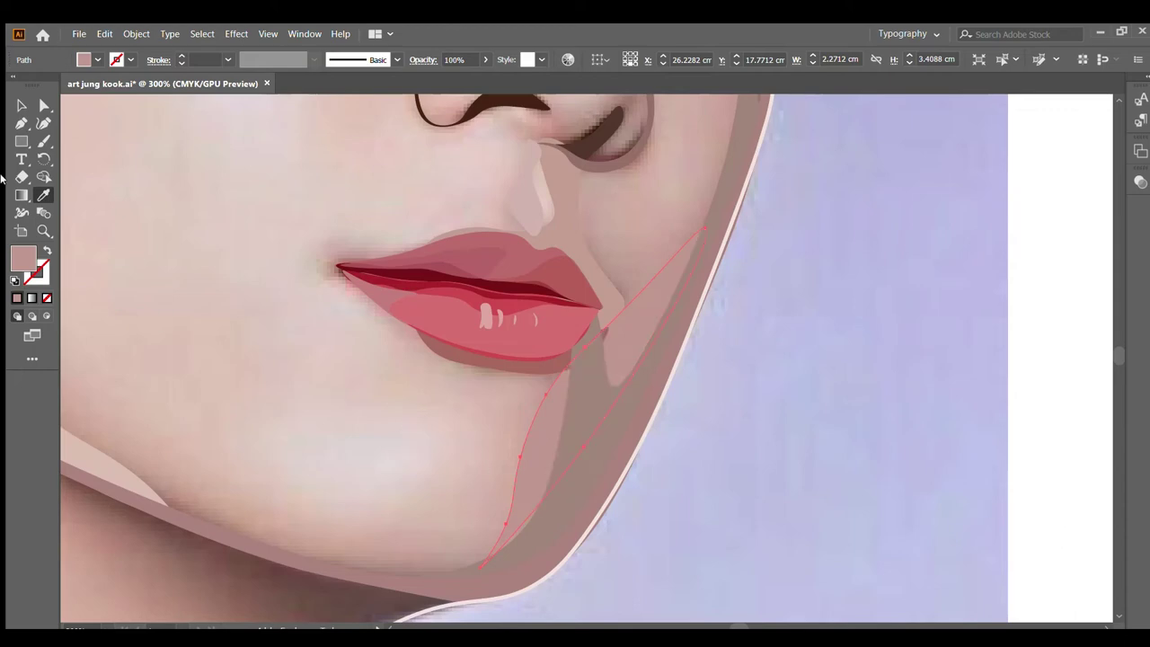
Step: Bend the chin shadow's inner edge, then deselect it
click(43, 123)
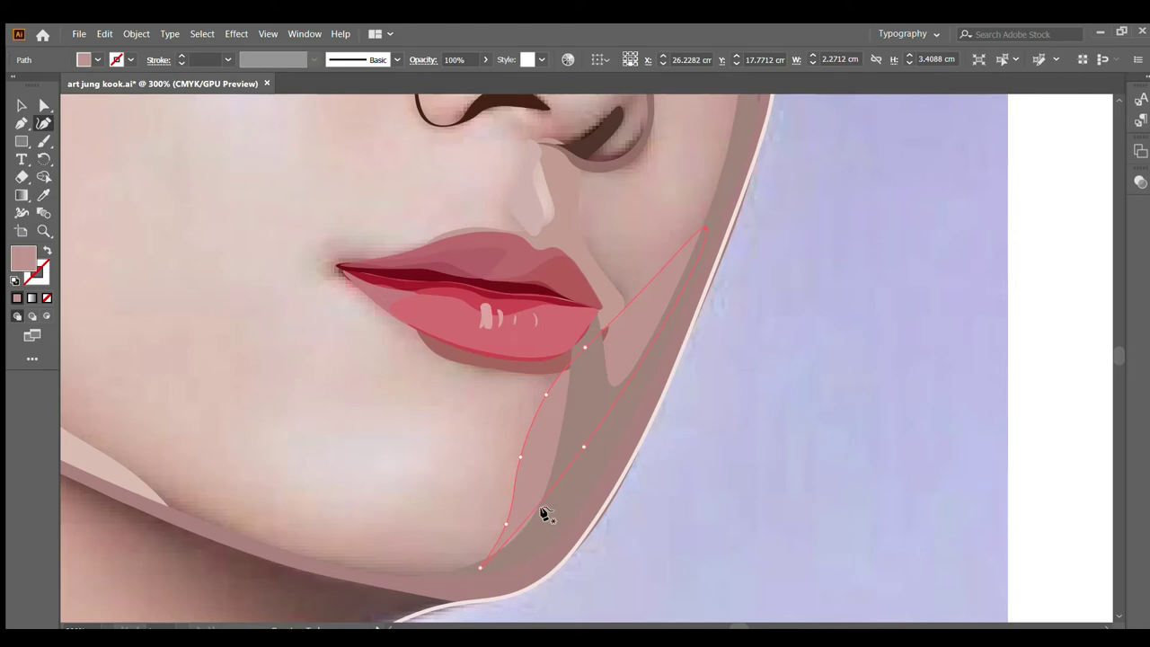
drag(535, 510, 544, 535)
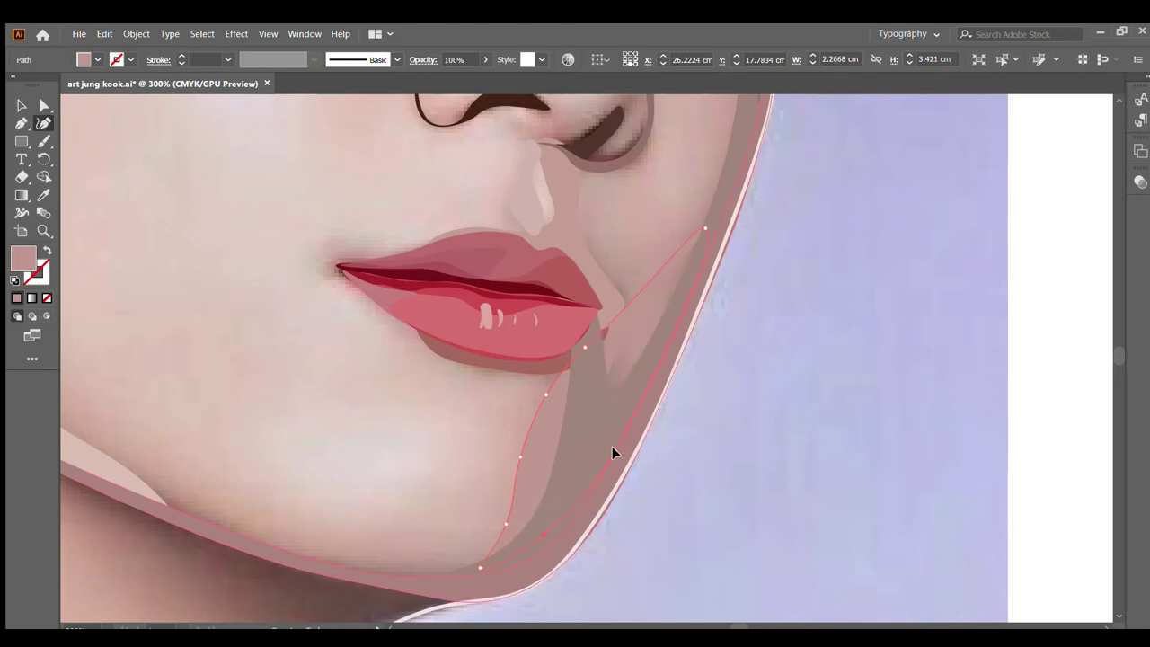
click(22, 106)
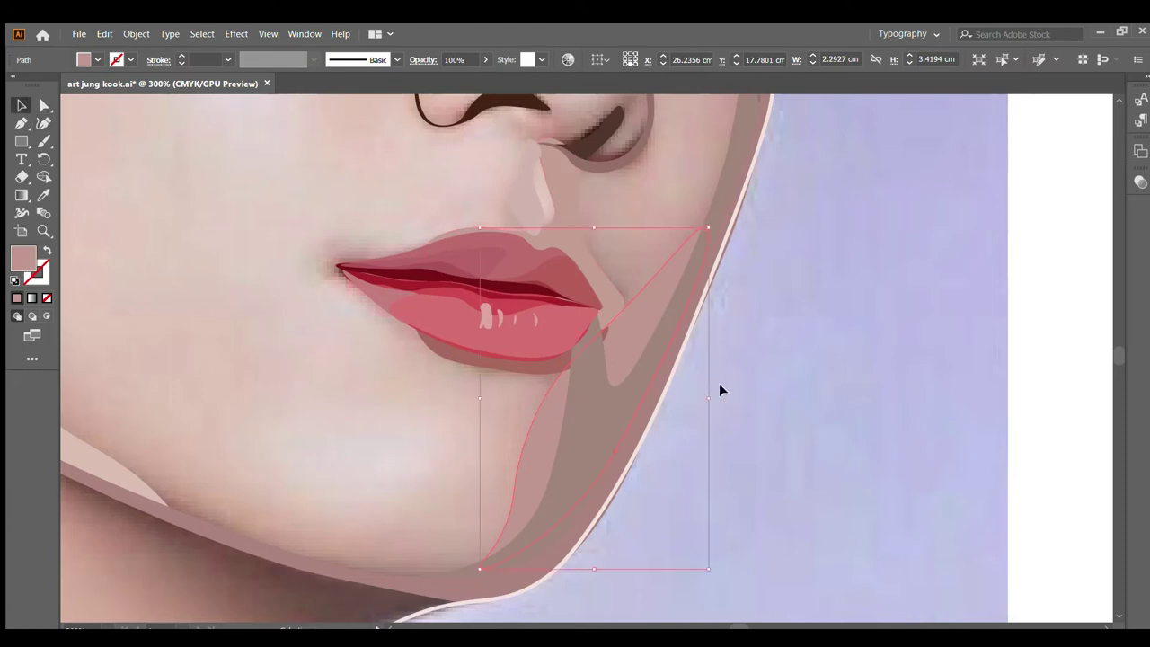
click(757, 364)
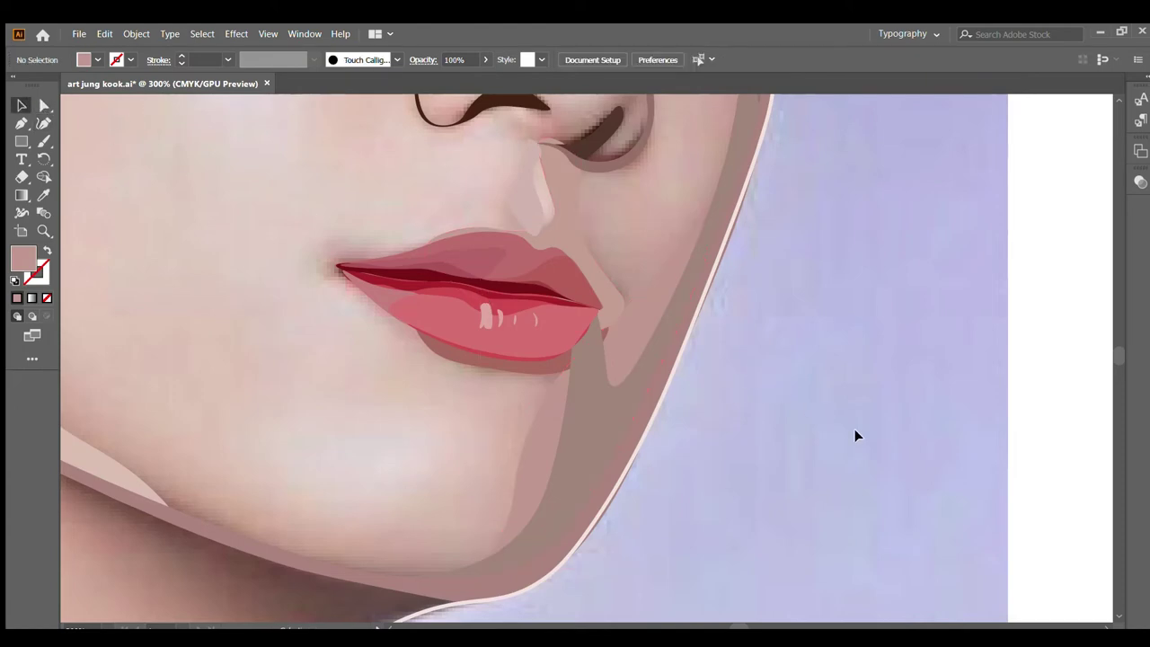
scroll(807, 439, down, 3)
Step: Start the neck shadow with the Curvature tool, tracing down the neck edge toward the collar
scroll(630, 458, up, 4)
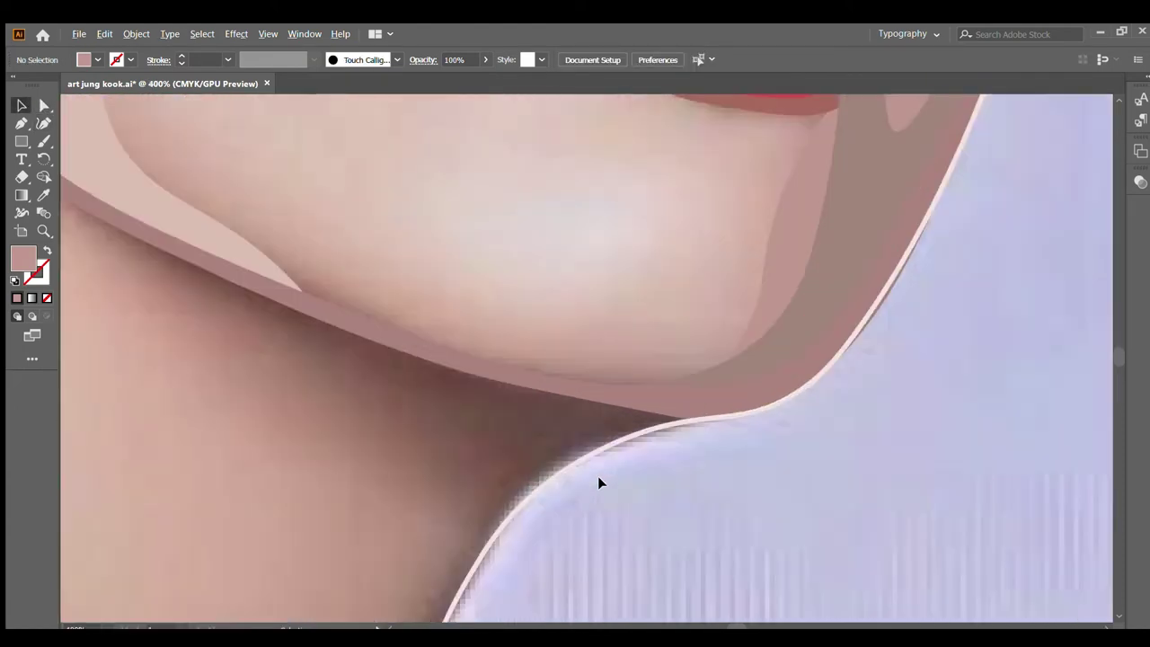
scroll(599, 479, down, 1)
click(44, 123)
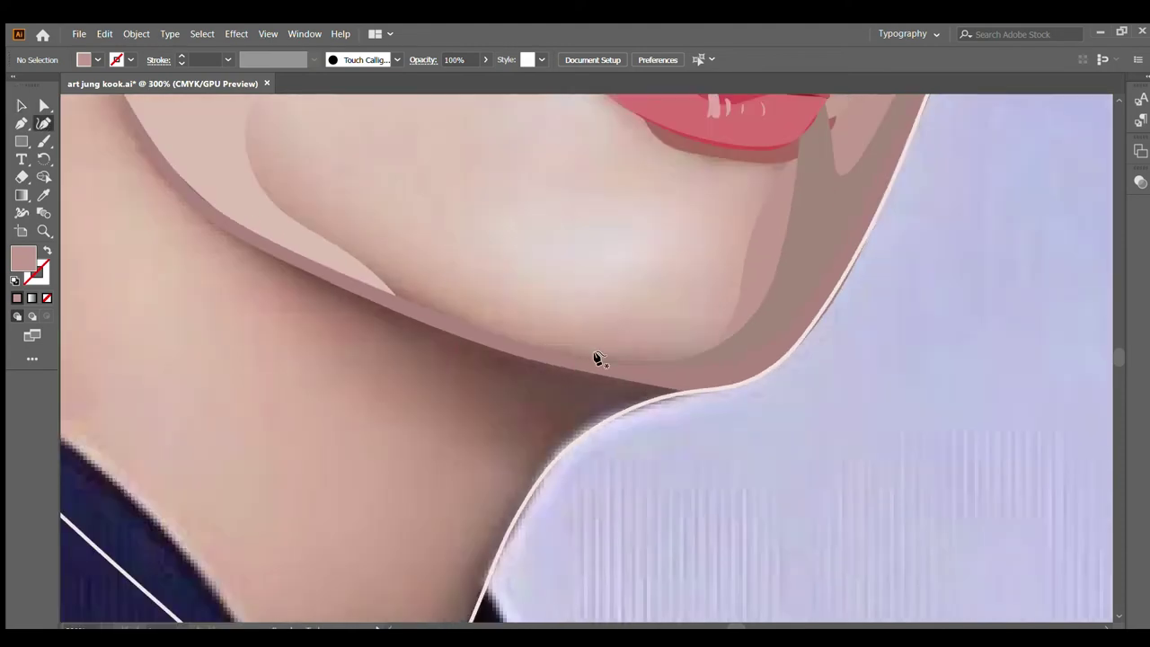
click(693, 390)
click(619, 401)
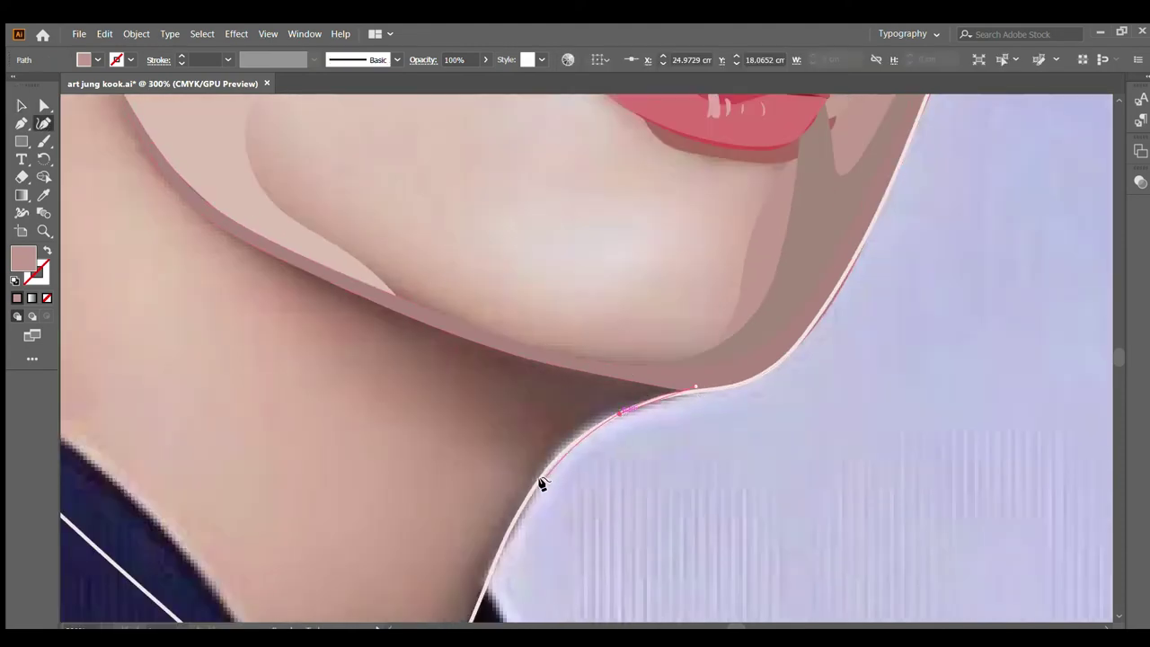
click(513, 511)
scroll(524, 497, down, 1)
scroll(524, 497, down, 2)
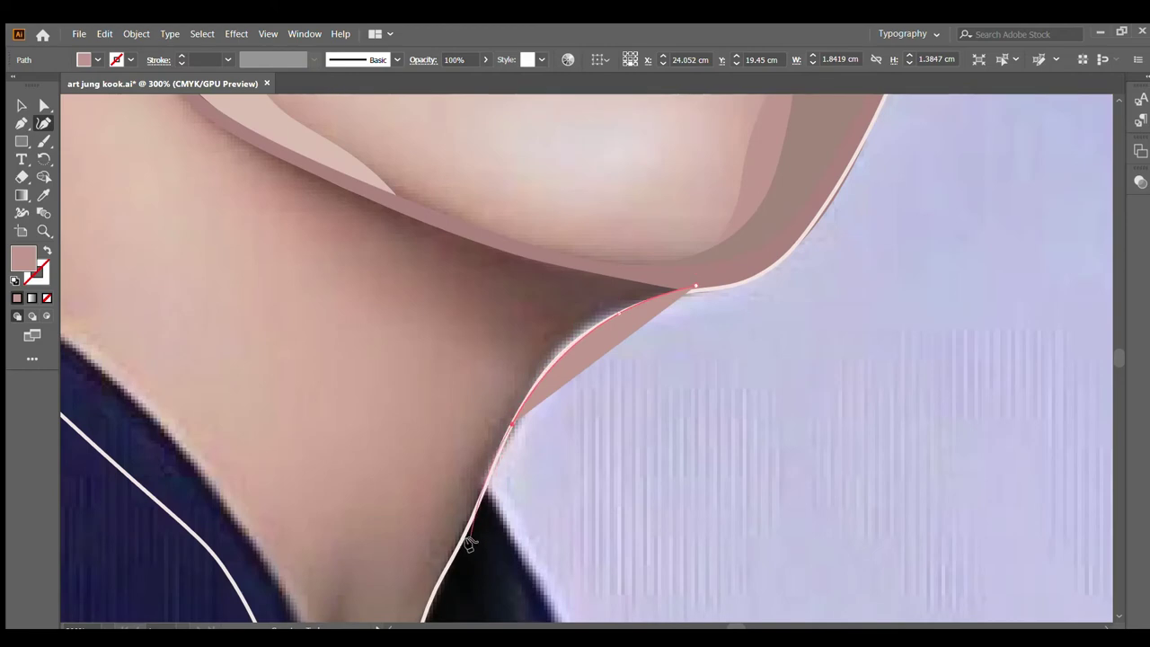
click(483, 486)
scroll(486, 484, down, 2)
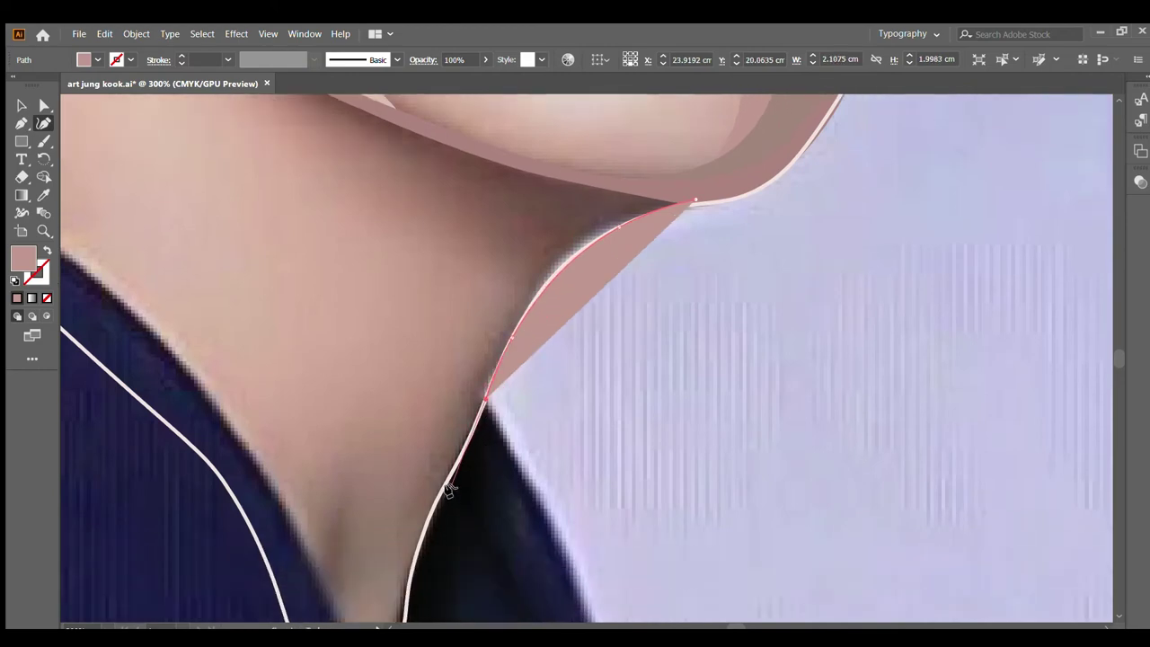
click(447, 483)
scroll(446, 485, down, 2)
click(413, 493)
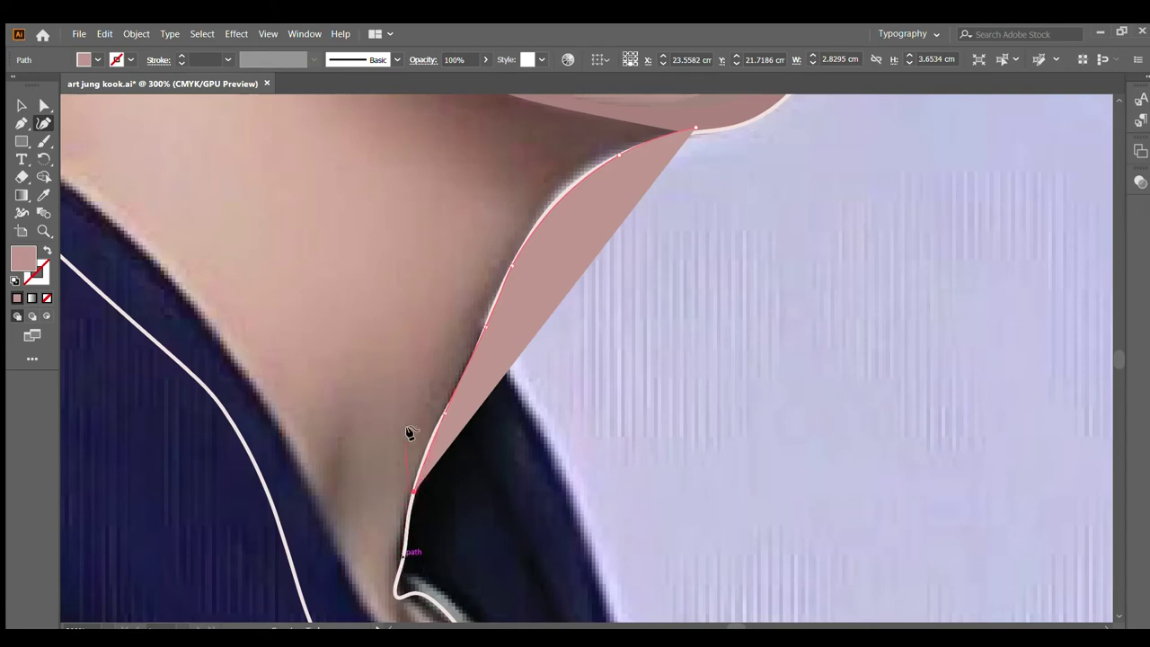
Step: Bring the neck shadow back up under the chin along the jawline and close the shape
click(433, 381)
click(525, 178)
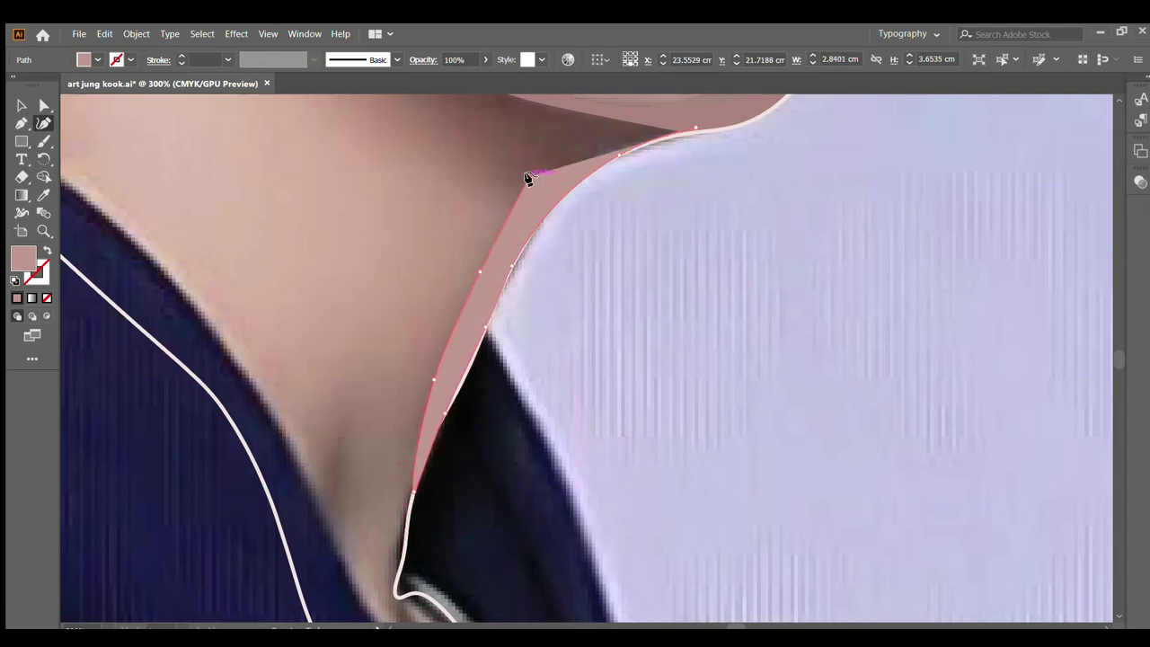
scroll(516, 192, up, 4)
scroll(537, 266, down, 5)
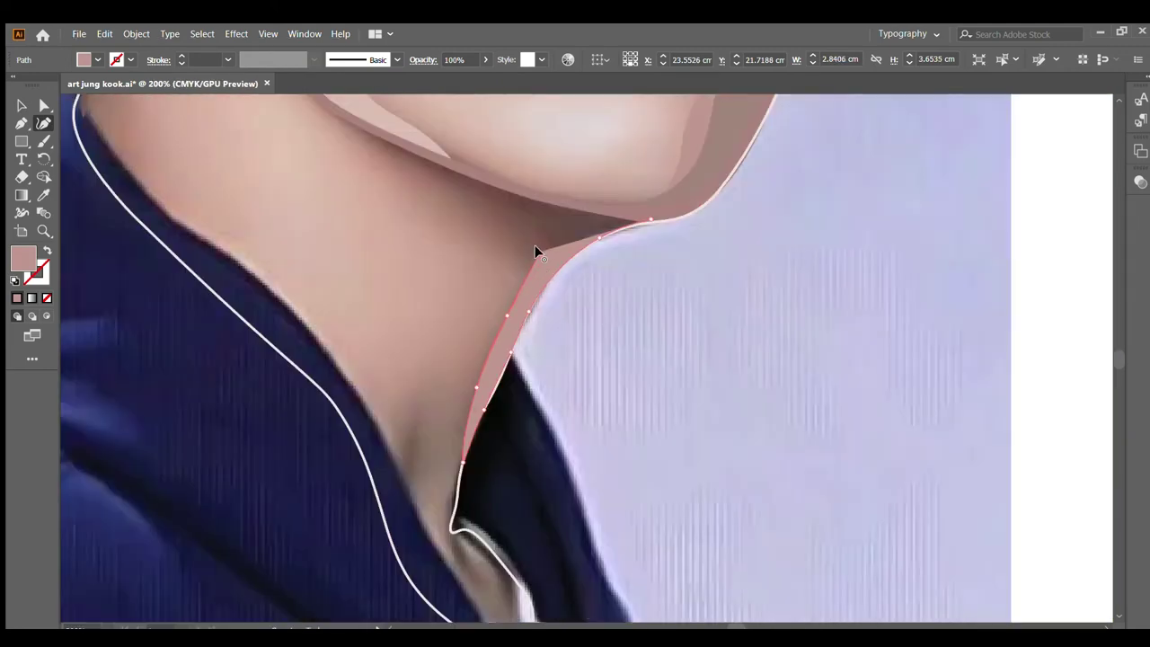
click(418, 201)
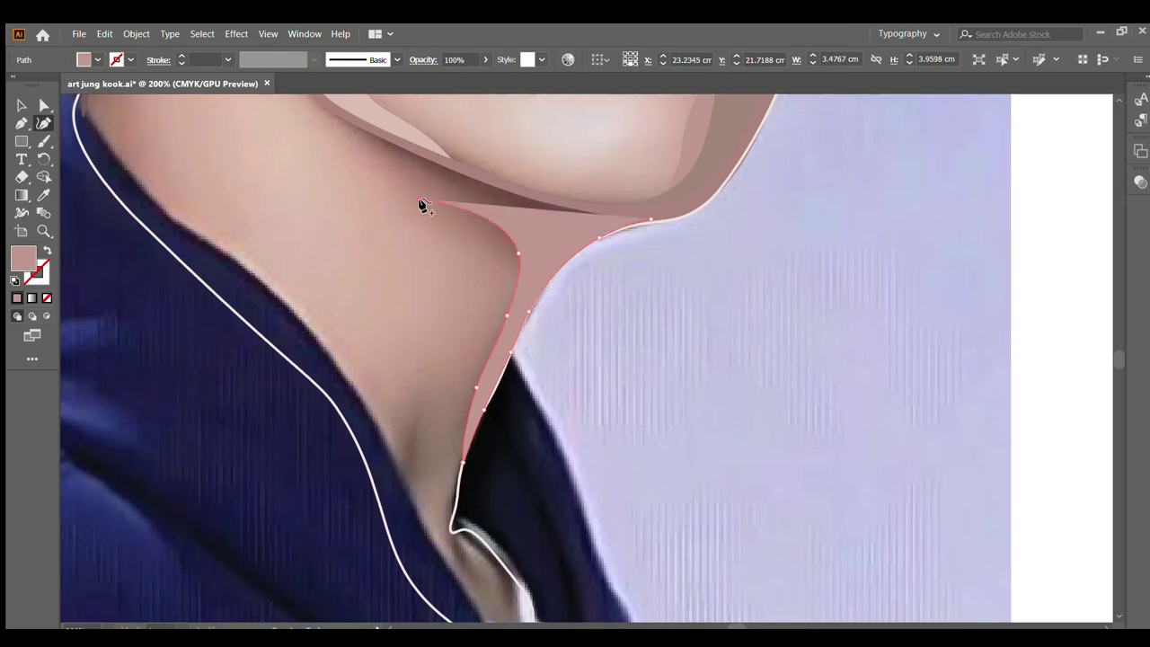
scroll(387, 157, up, 2)
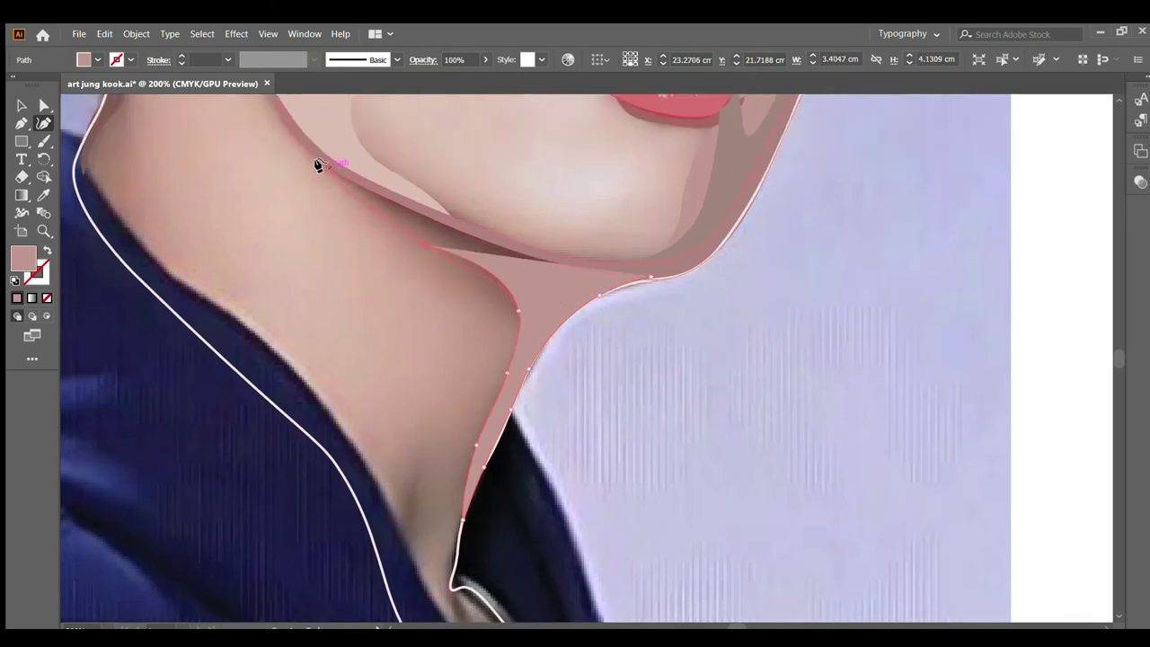
click(307, 145)
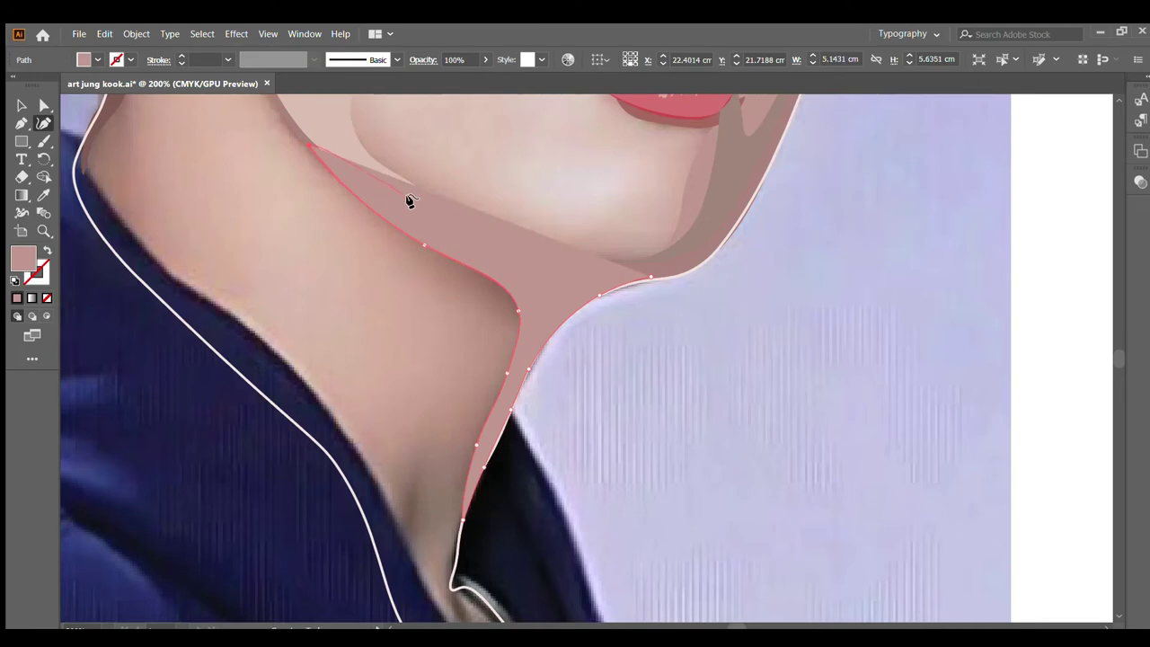
click(410, 198)
click(650, 277)
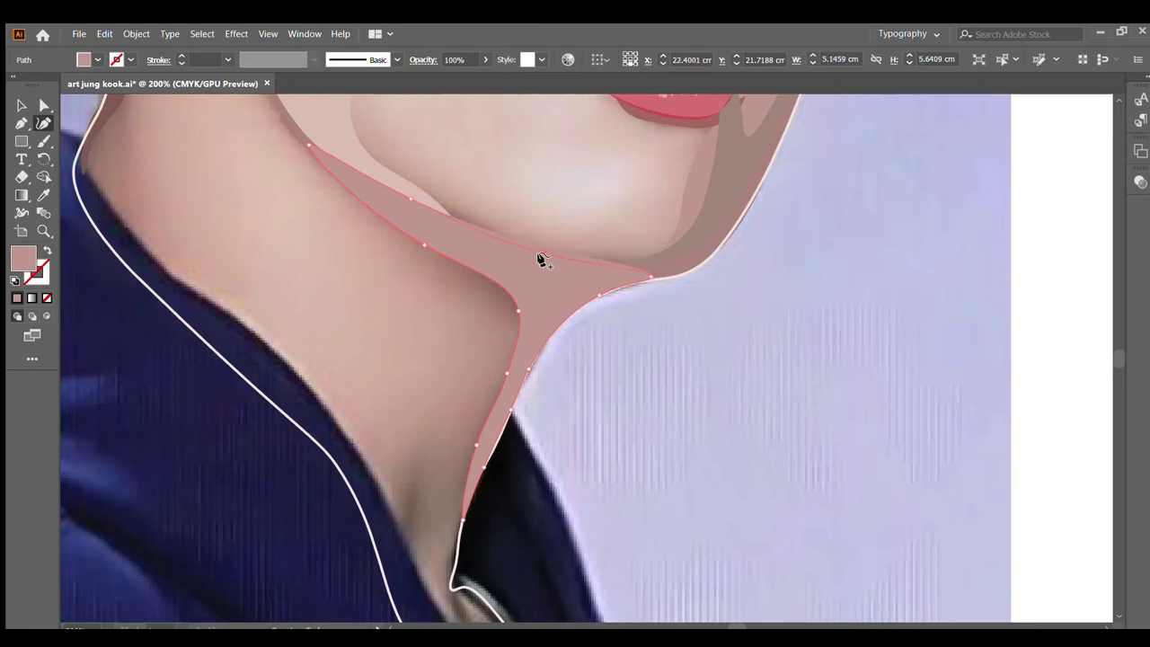
click(542, 256)
Step: Fill the neck shadow with a sampled dark brown, send it backward, then deselect and re-zoom
click(45, 251)
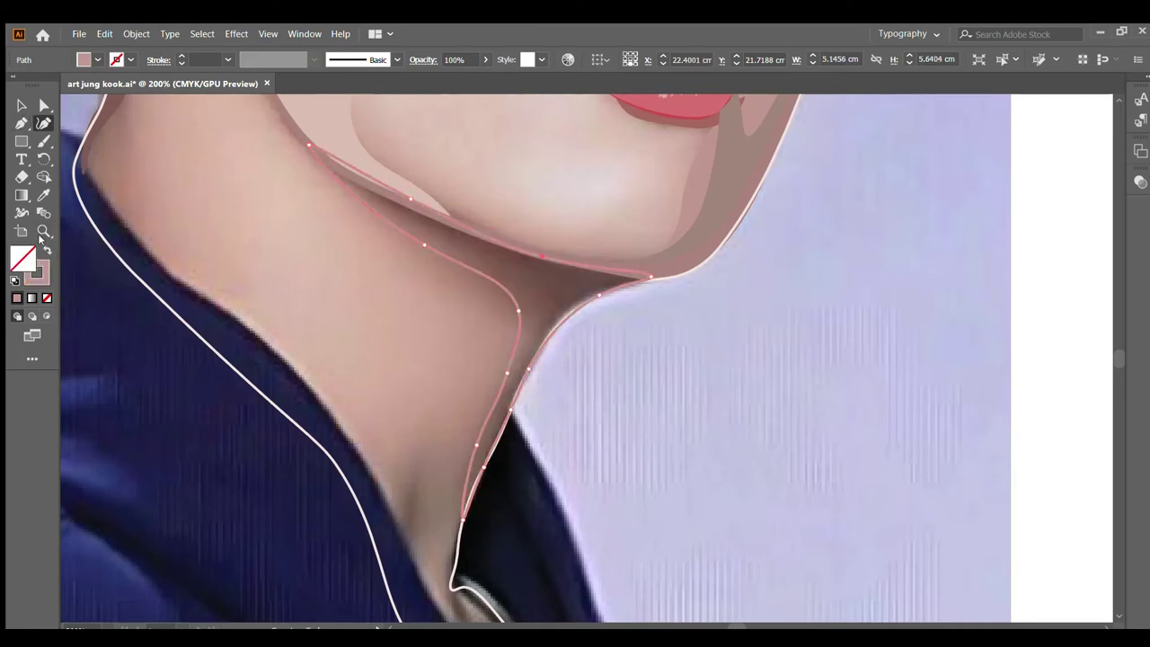
click(44, 195)
click(516, 267)
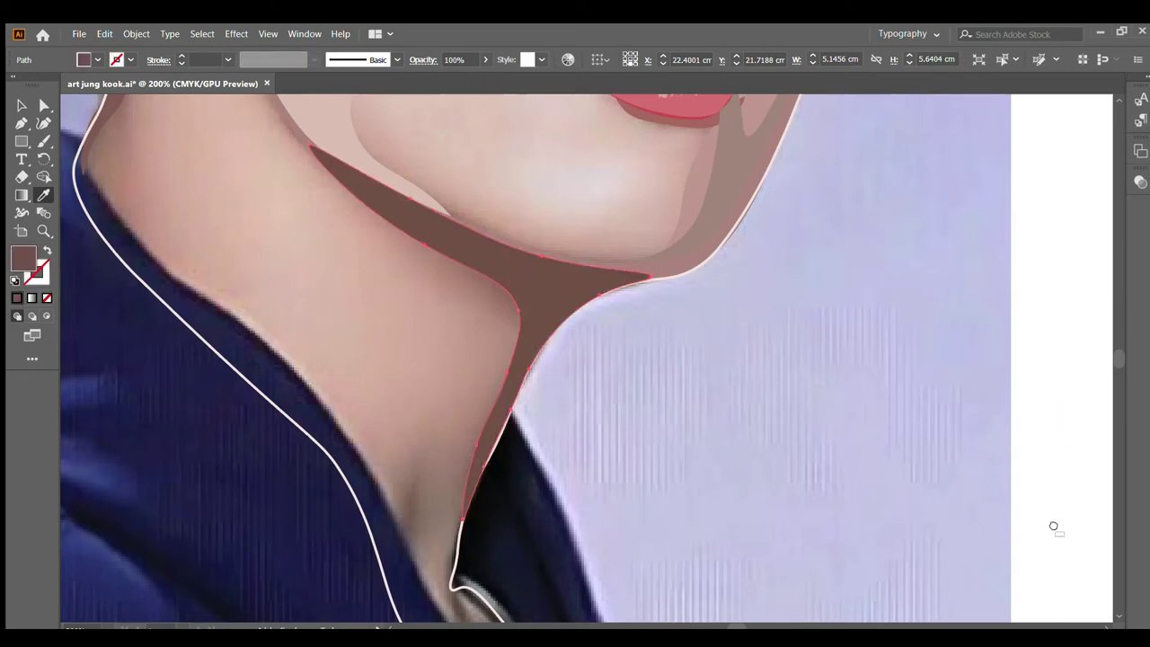
key(ctrl+bracketleft)
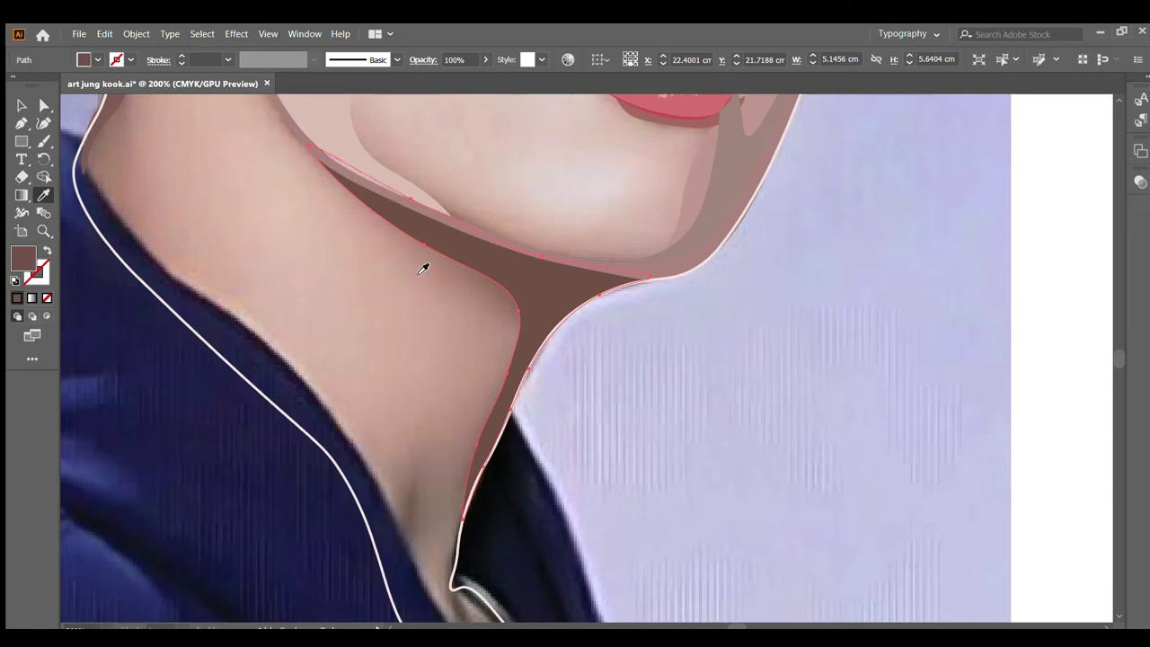
key(v)
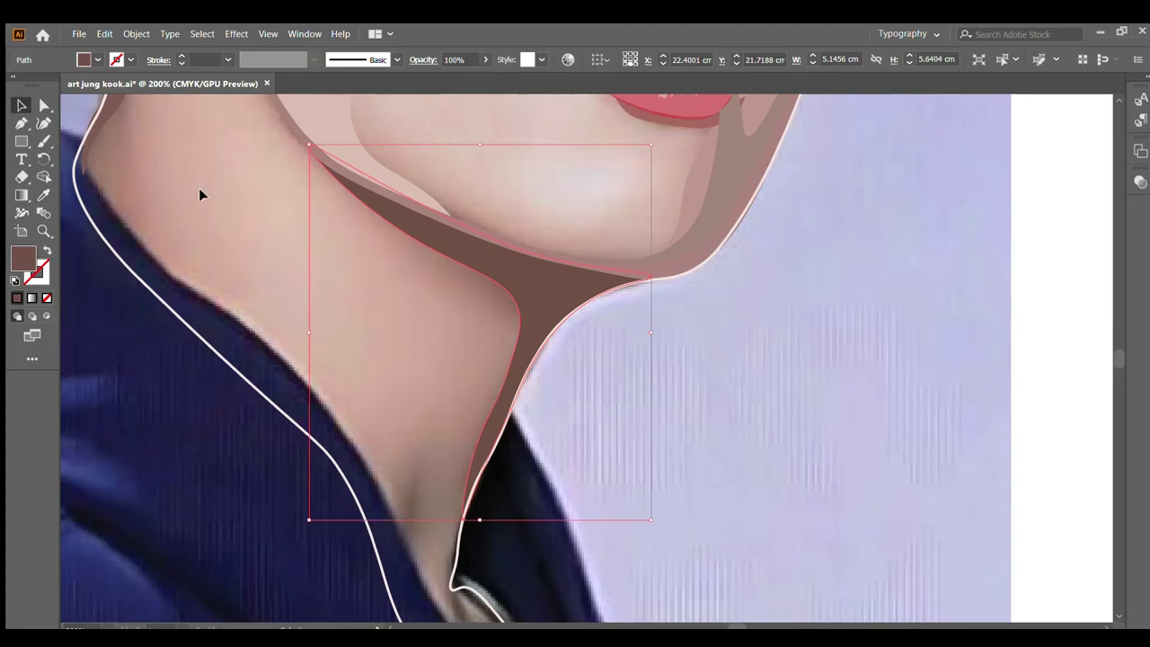
click(514, 394)
key(ctrl+0)
key(ctrl+equal)
key(ctrl+equal)
key(ctrl+equal)
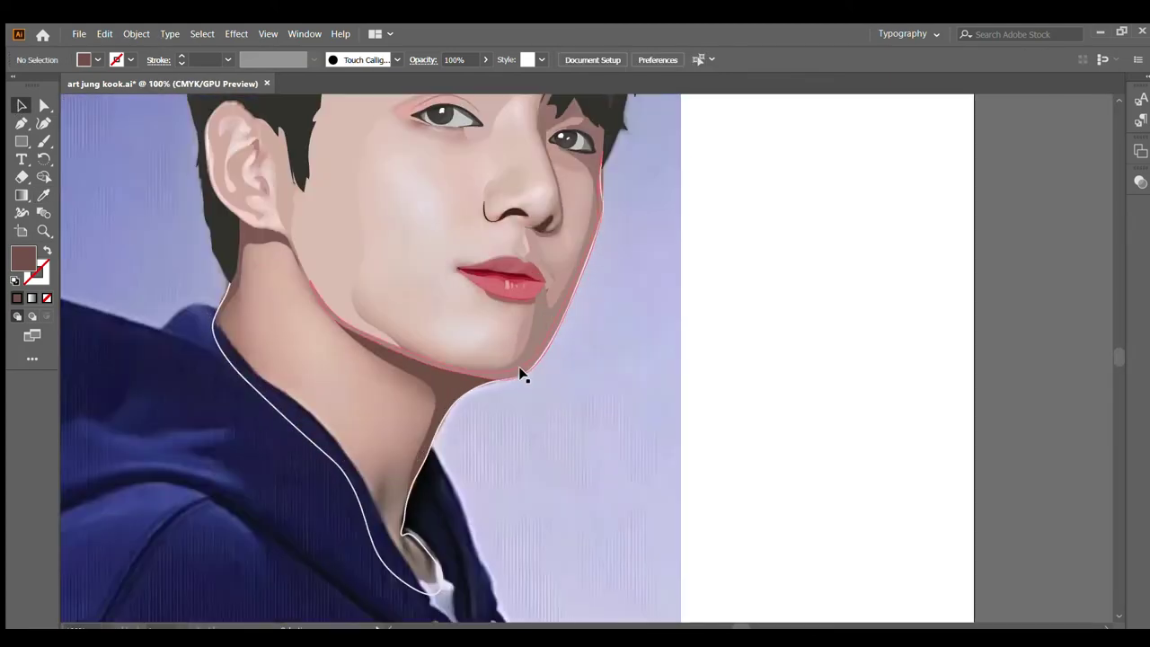
Step: Recolour the jawline shading shape with the chin shadow's deeper brown, then deselect and zoom out
click(516, 365)
click(43, 195)
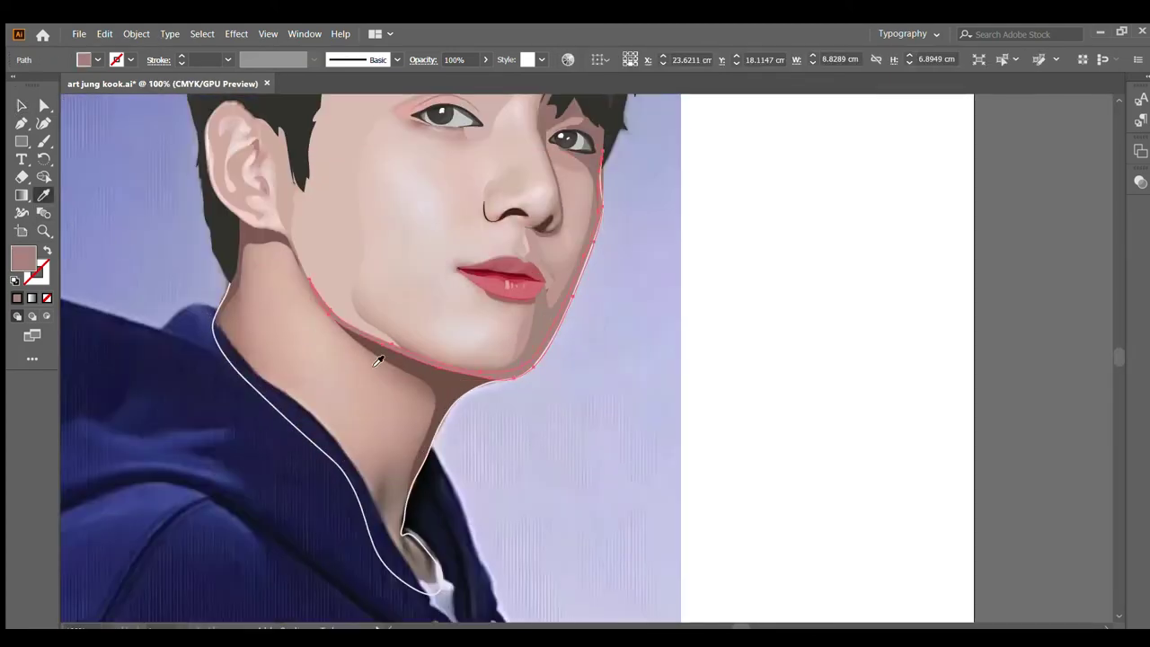
click(398, 363)
key(v)
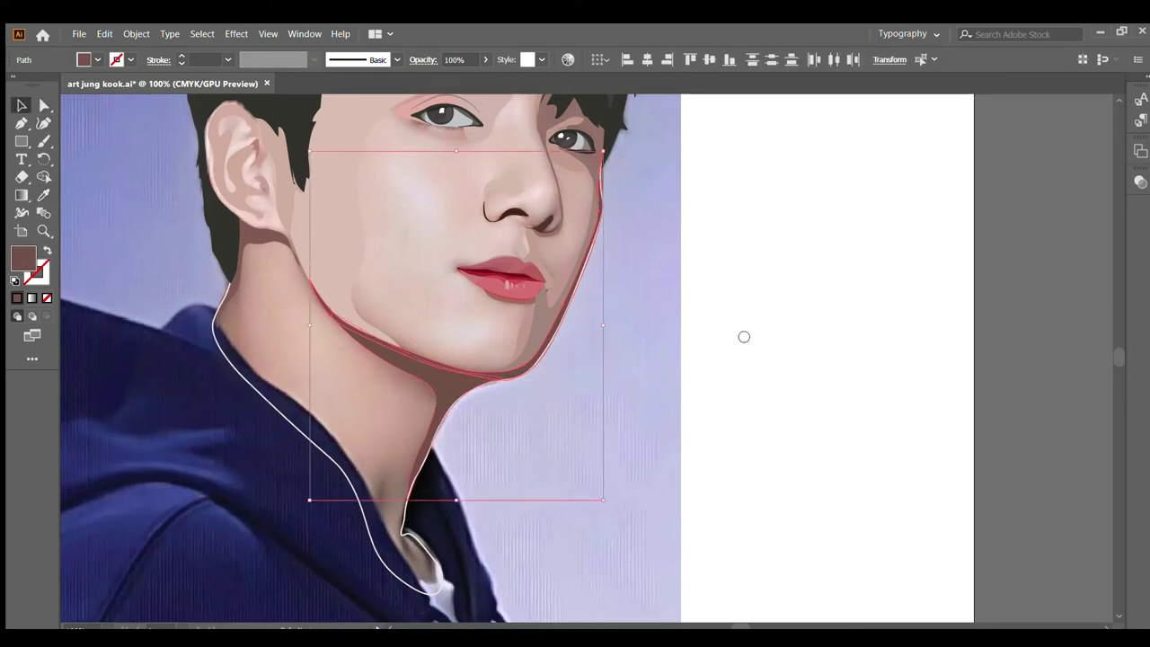
click(573, 323)
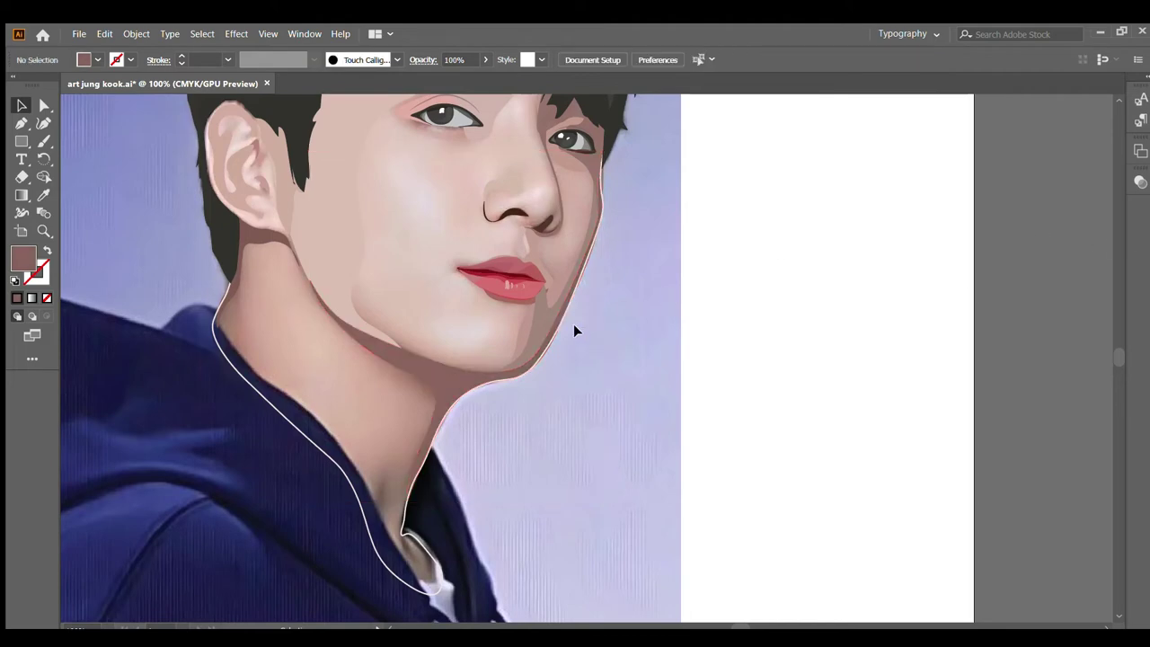
key(ctrl+minus)
scroll(353, 334, up, 1)
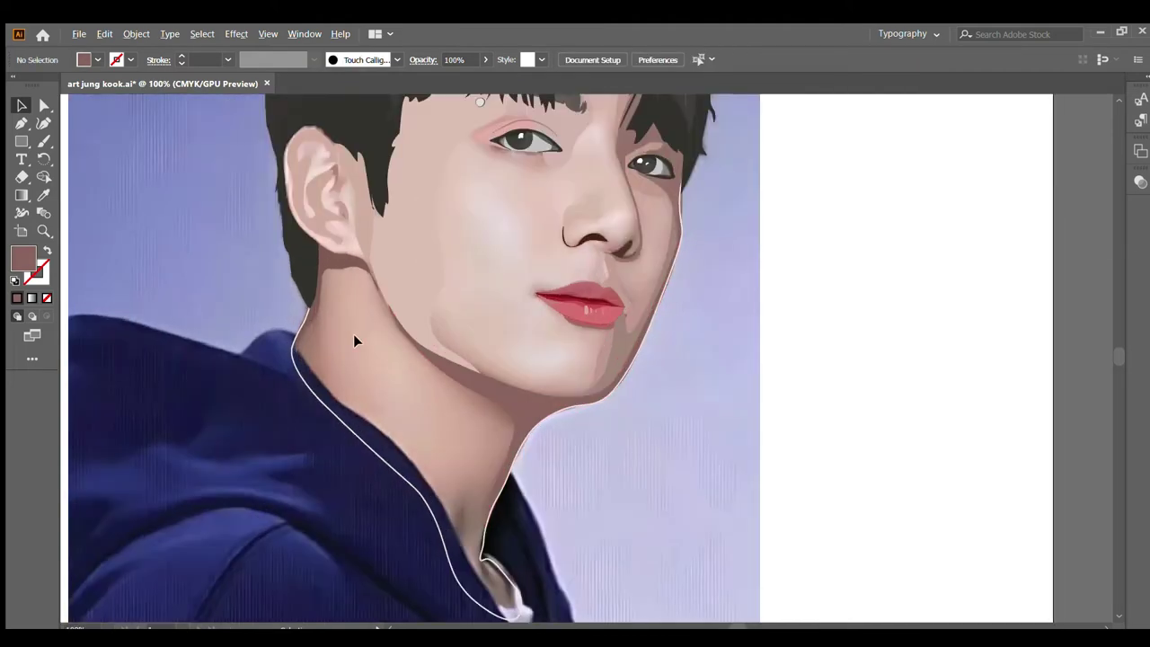
scroll(334, 301, up, 1)
scroll(334, 301, up, 1)
scroll(302, 301, down, 1)
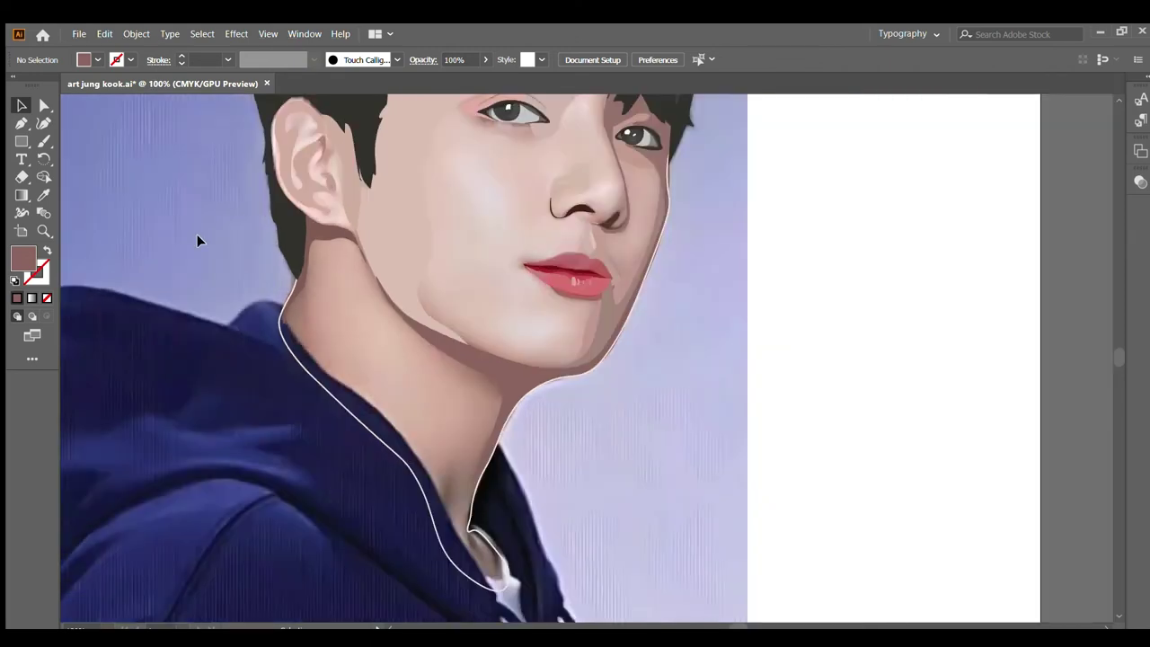
Step: Trace a closed curved shape down the left side of the neck from below the ear
click(43, 123)
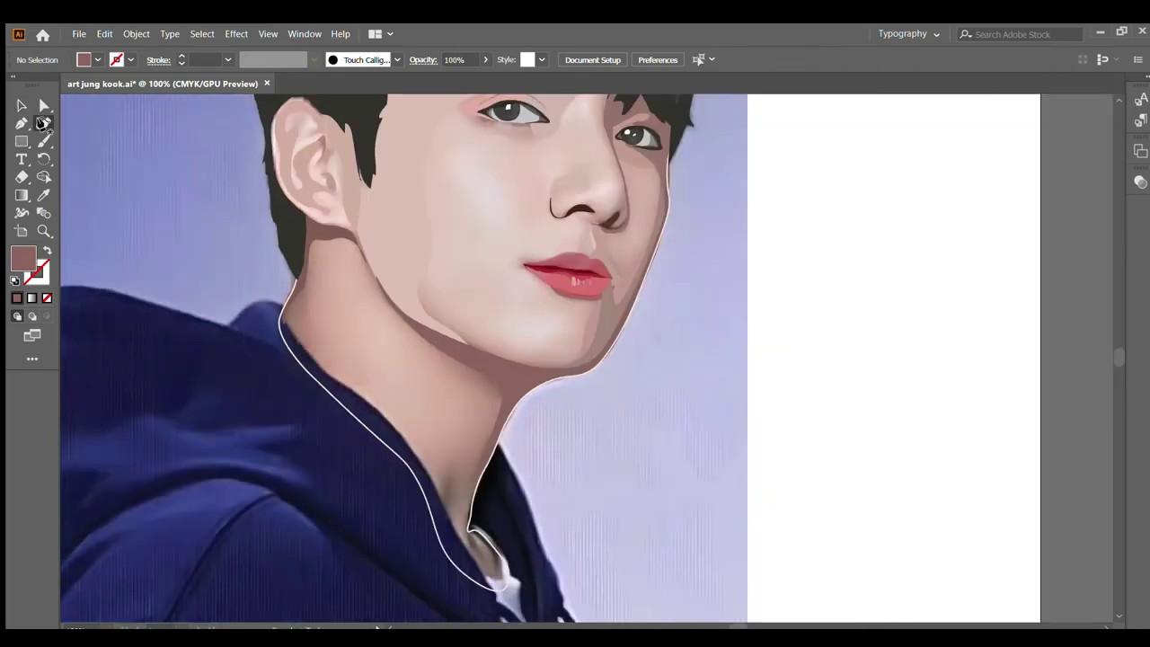
click(302, 279)
click(312, 336)
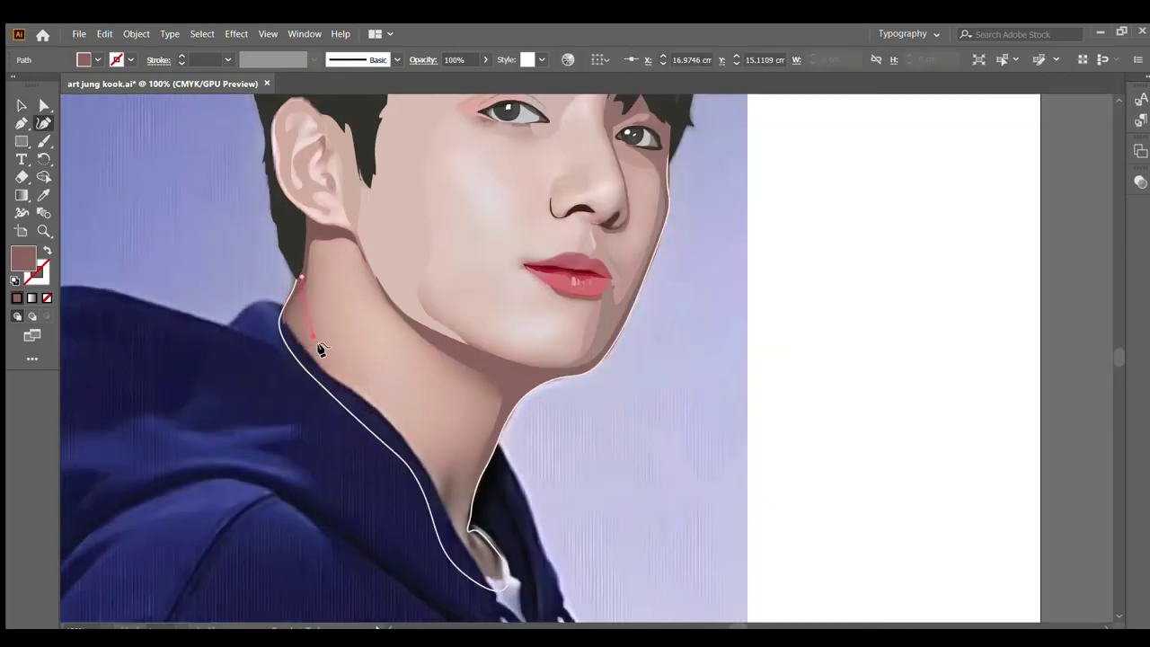
click(375, 391)
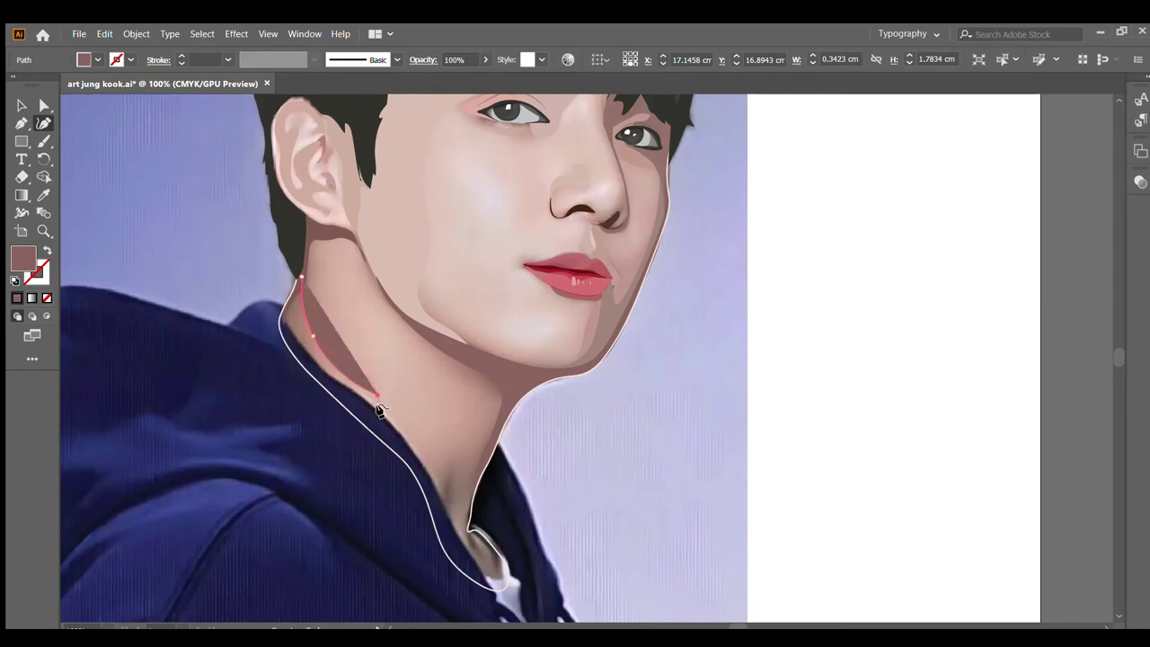
click(408, 453)
click(310, 369)
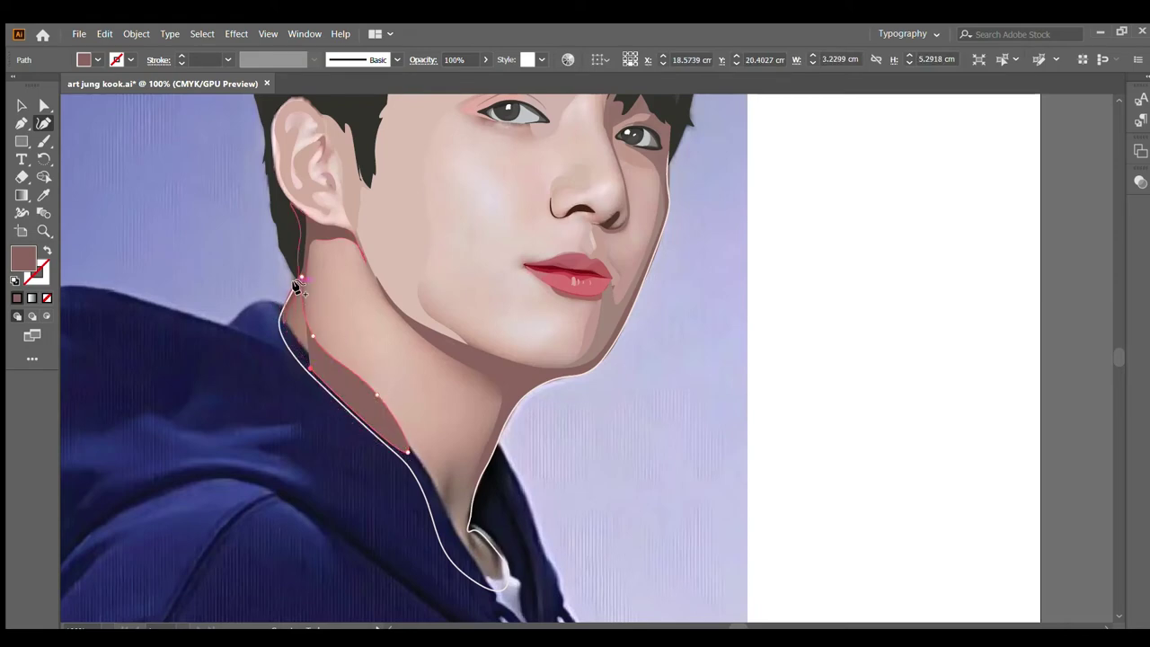
click(301, 279)
drag(300, 310, 278, 317)
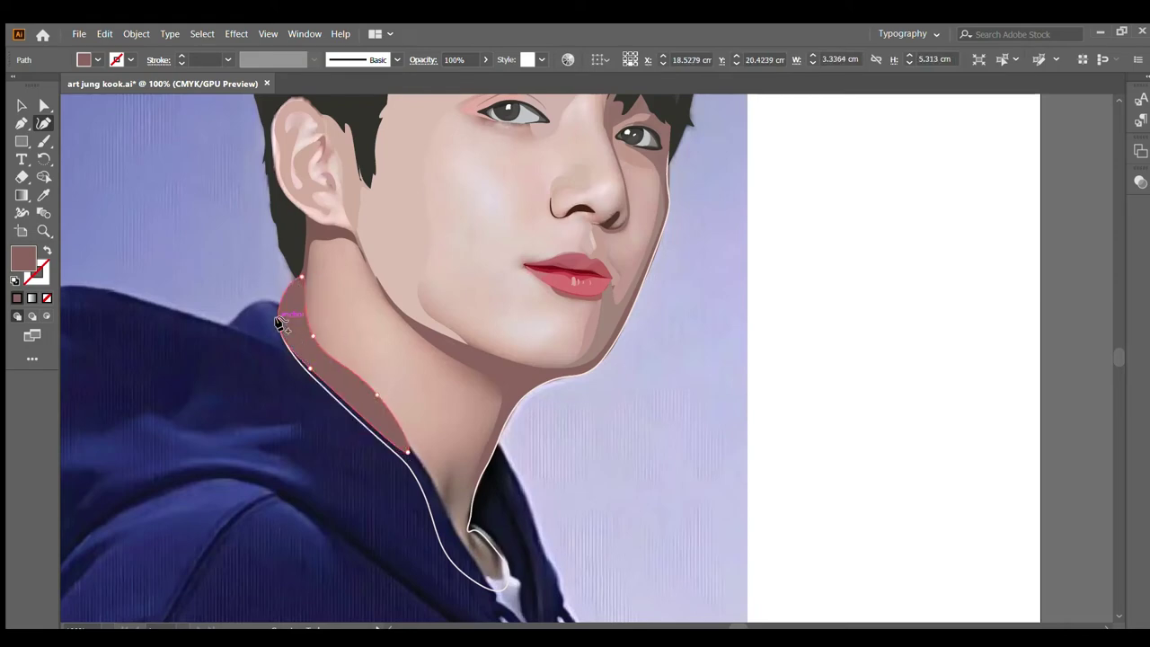
Step: Fill the neck shape with a sampled light peach skin tone and send it back one layer
click(45, 252)
key(i)
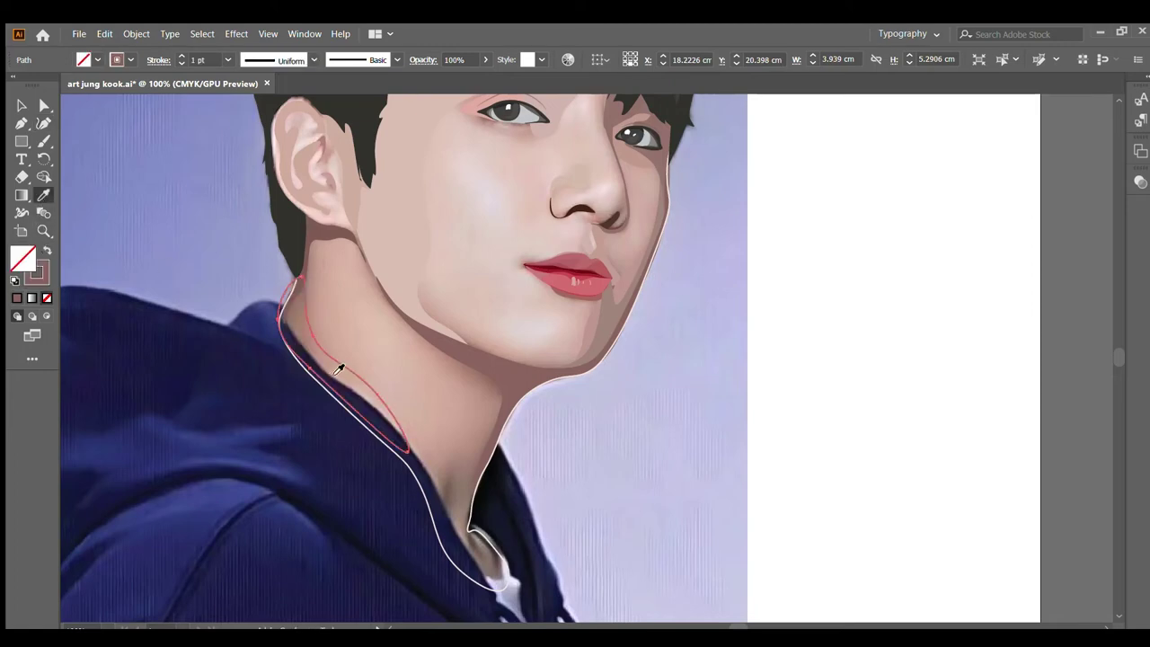
click(324, 372)
key(v)
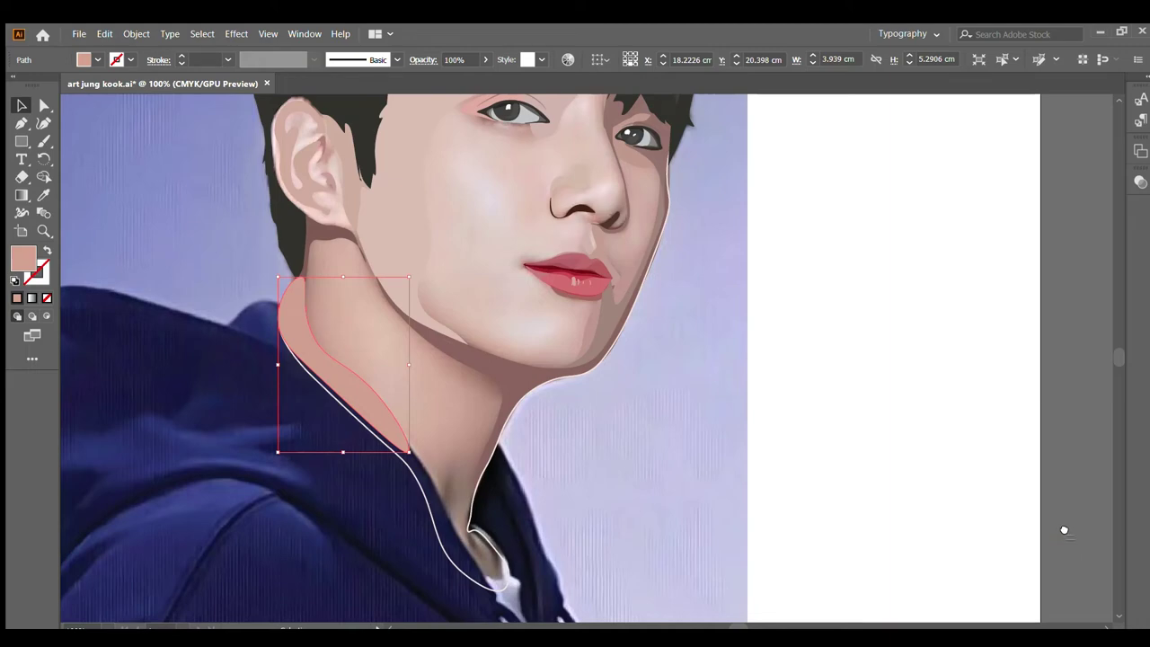
key(ctrl+bracketleft)
scroll(514, 424, up, 2)
Step: Draw a small triangular shadow shape low on the neck beside the collar
key(ctrl+shift+a)
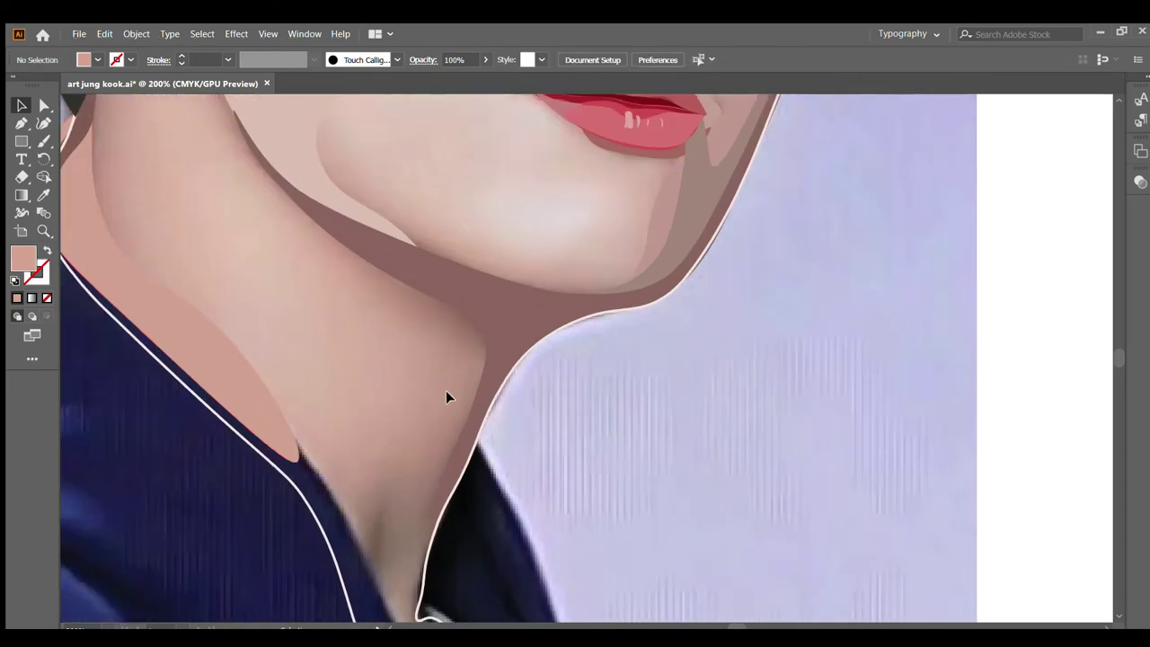
click(43, 123)
scroll(450, 301, down, 2)
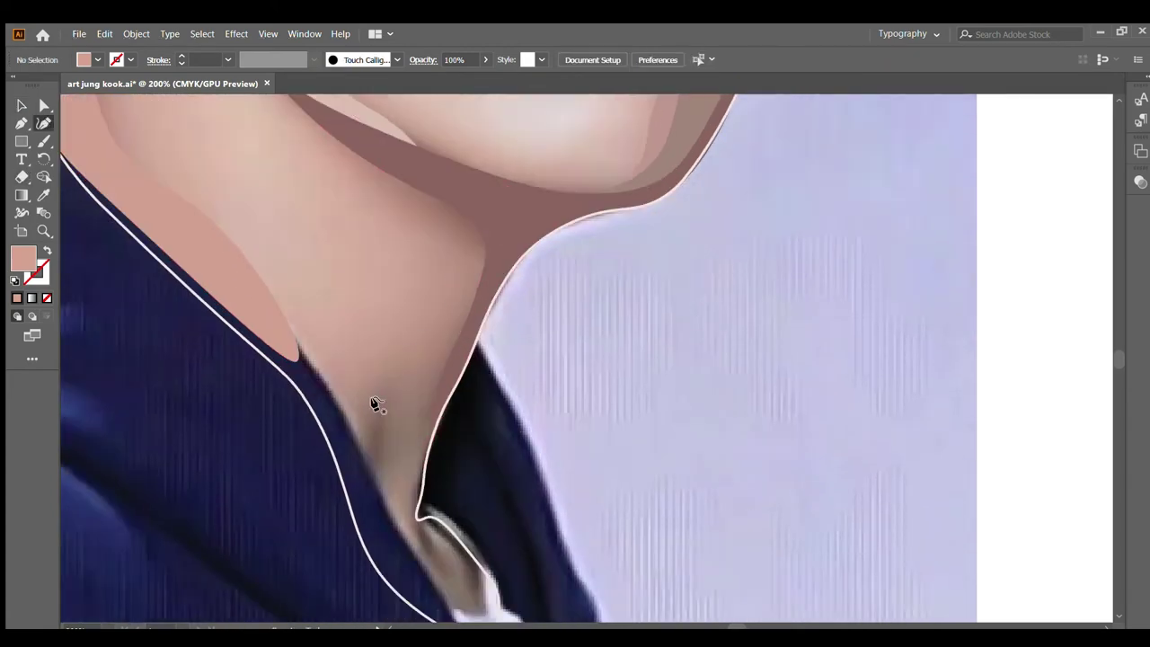
click(370, 405)
click(351, 450)
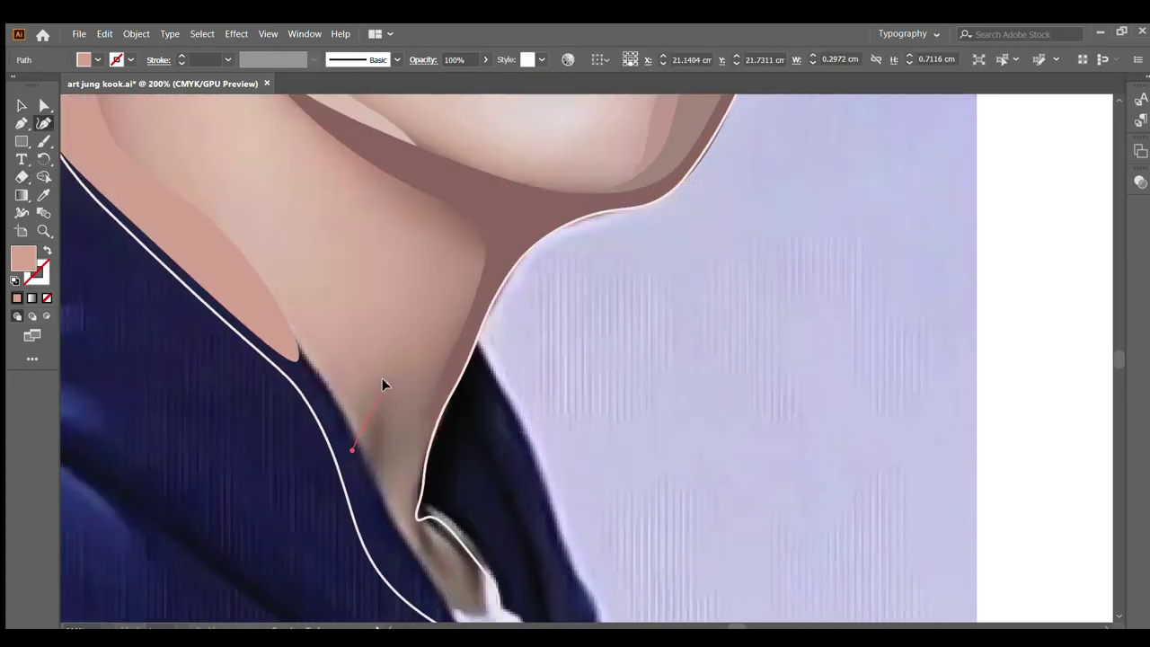
click(386, 384)
click(386, 437)
click(386, 477)
click(391, 528)
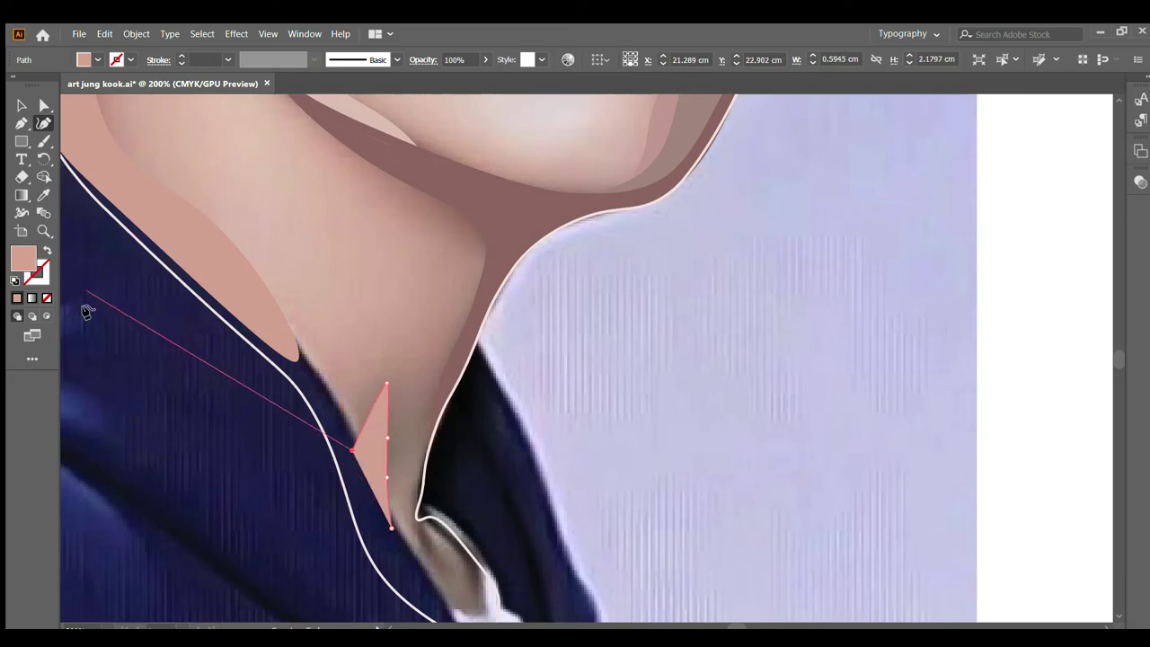
Step: Fill the triangle with a sampled brownish-grey and return to the Selection tool
click(47, 251)
click(40, 196)
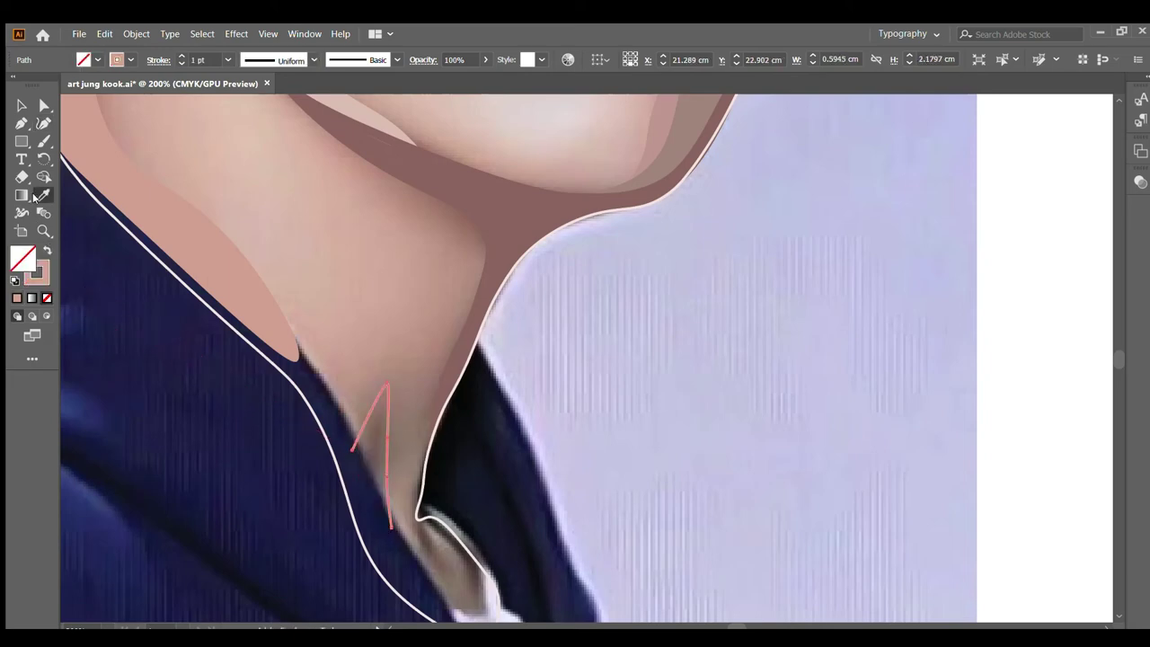
click(378, 454)
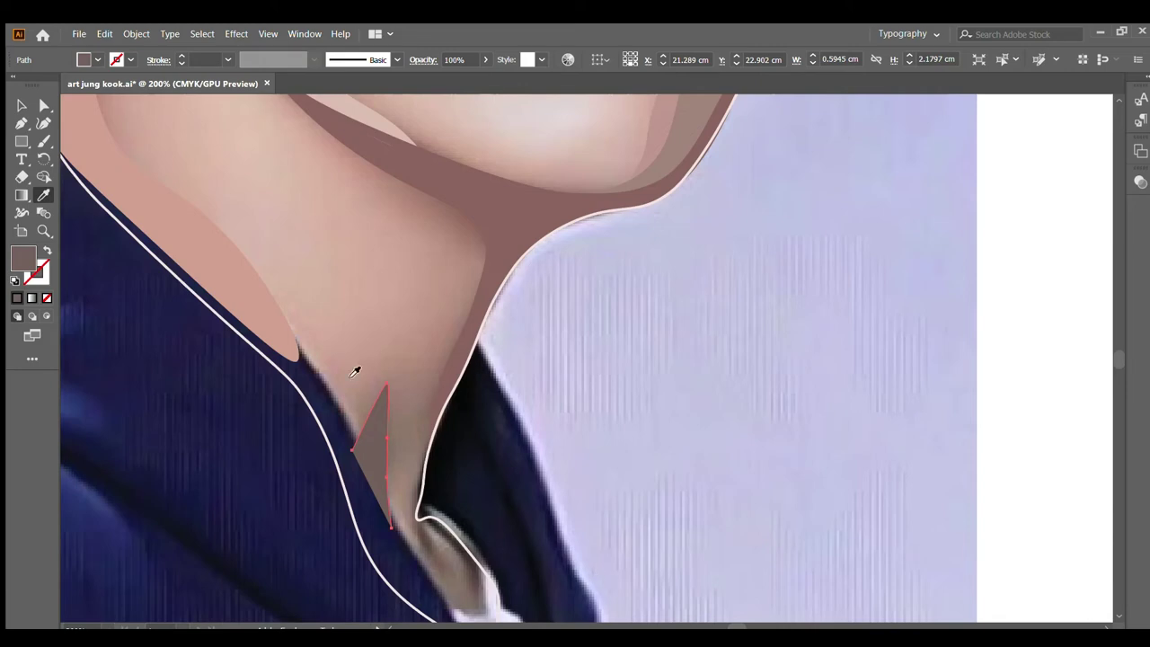
click(22, 106)
Step: Start the neck-hollow shadow shape, tracing its jagged top edge across the lower neck
click(189, 141)
scroll(428, 397, down, 2)
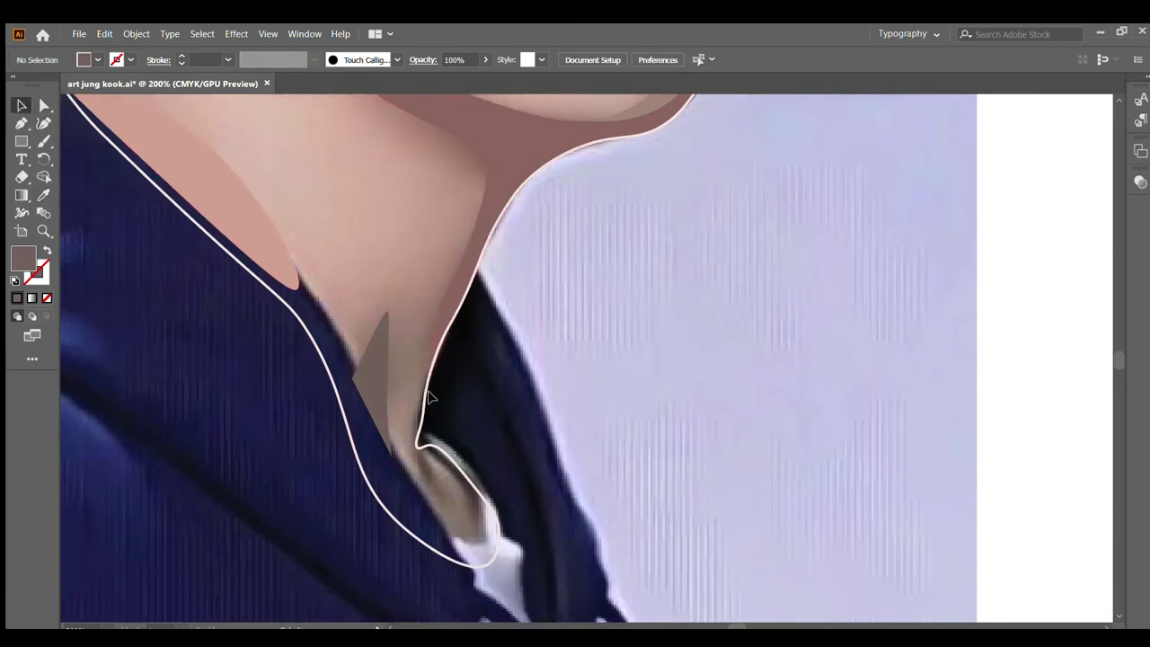
scroll(429, 397, down, 2)
alt+scroll(447, 450, up, 1)
scroll(251, 321, down, 1)
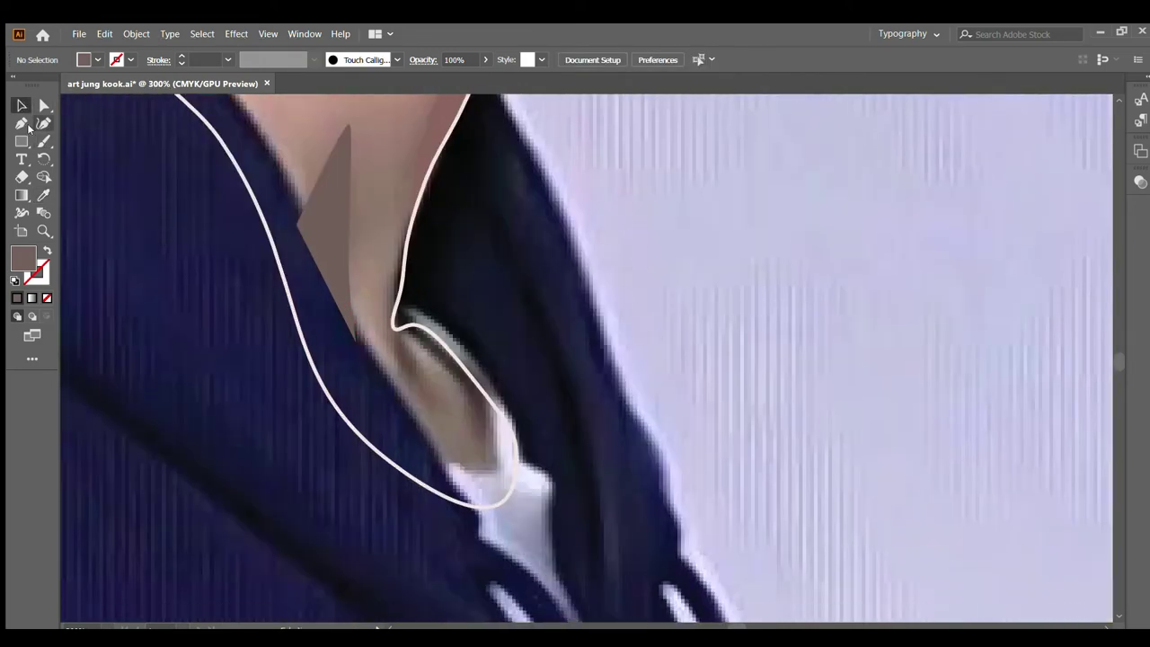
click(42, 123)
scroll(467, 198, up, 3)
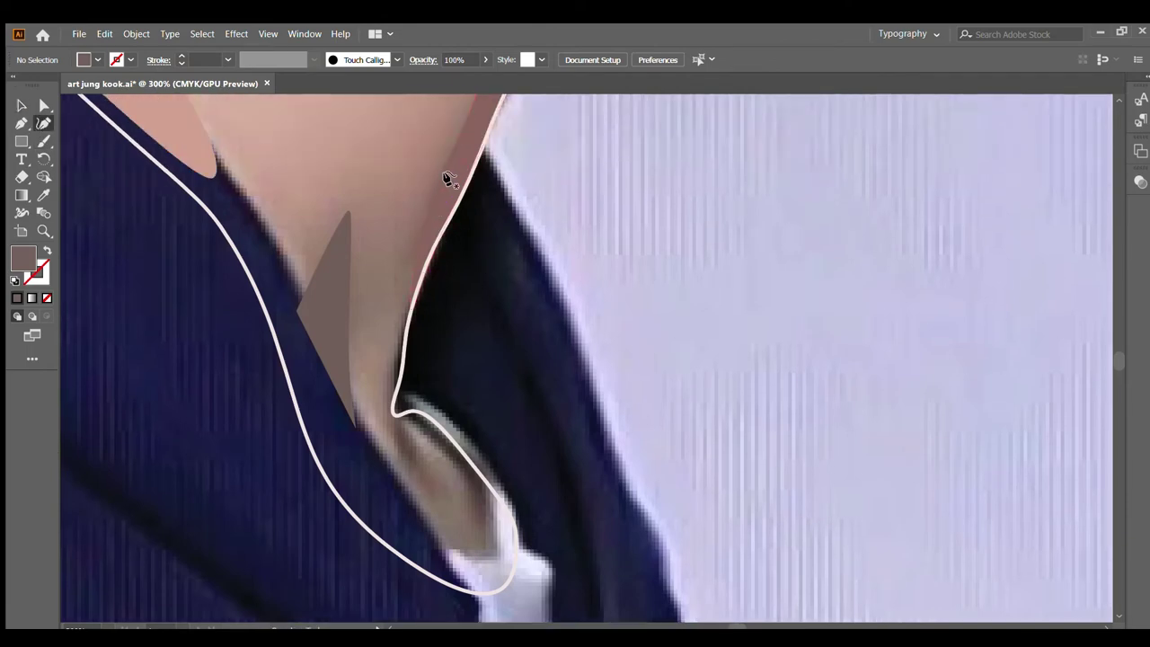
click(447, 175)
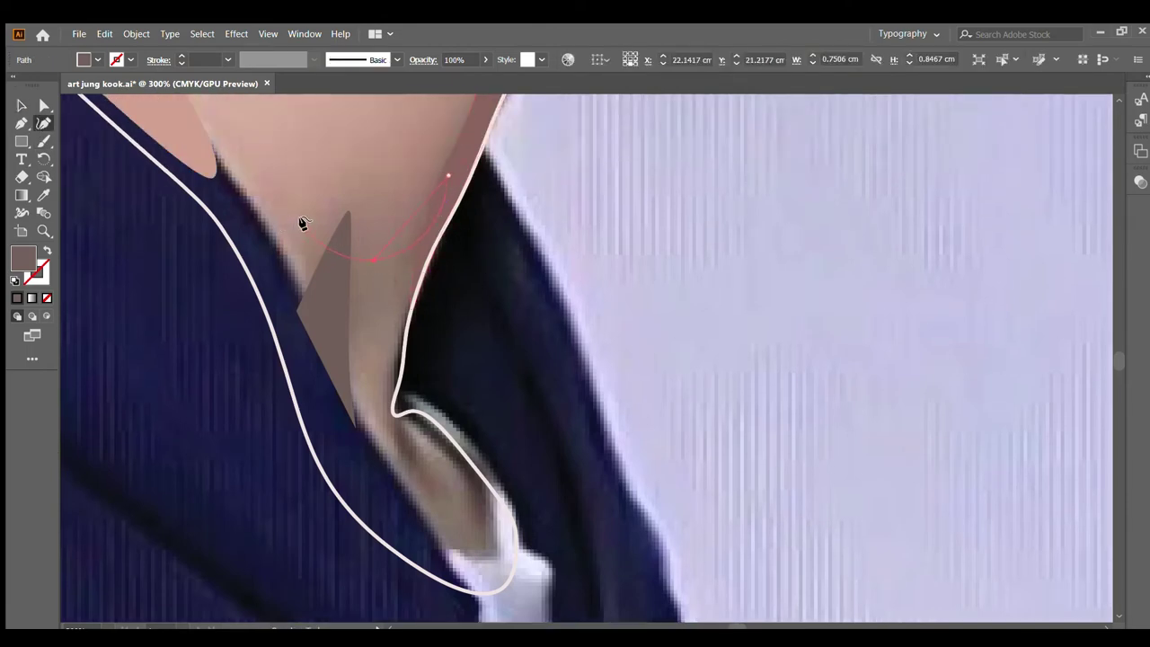
click(353, 194)
click(293, 258)
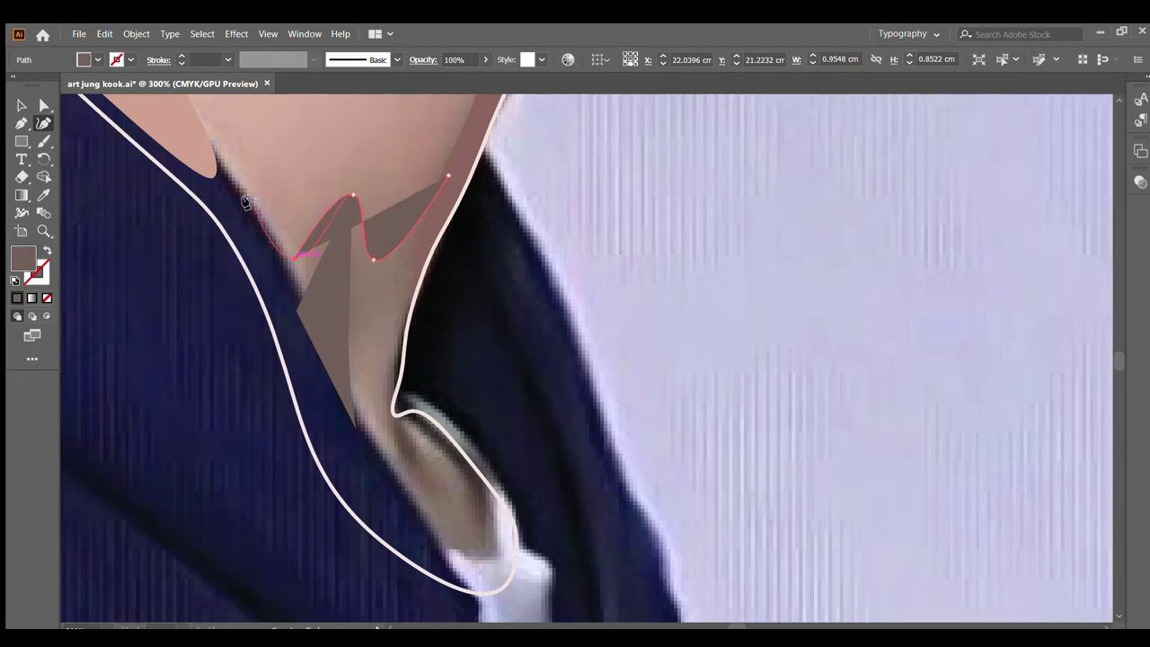
click(247, 200)
Step: Carry the shadow outline down to the collar, close it, and fill it with sampled brown
click(318, 393)
click(394, 514)
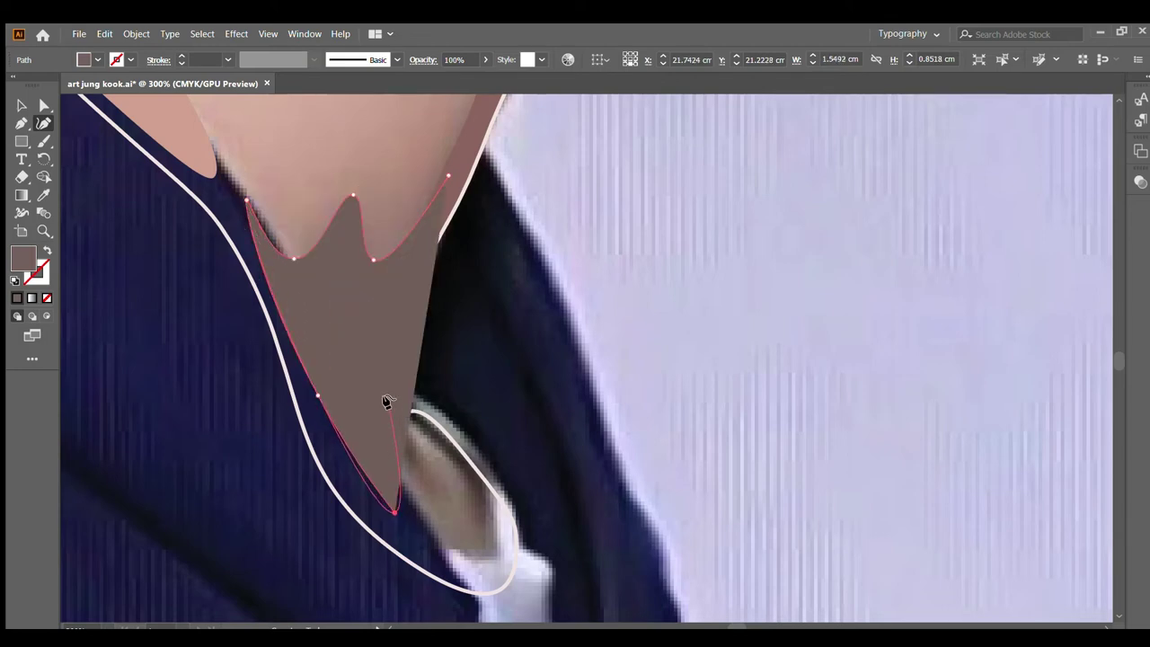
click(386, 378)
click(447, 176)
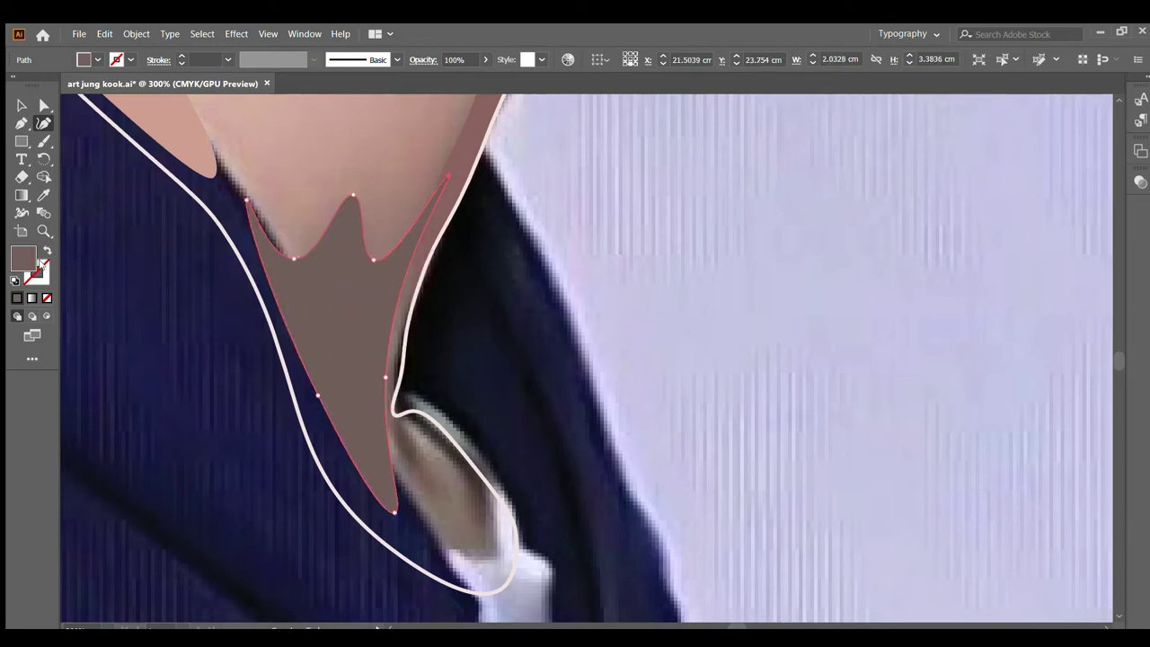
click(48, 249)
click(44, 195)
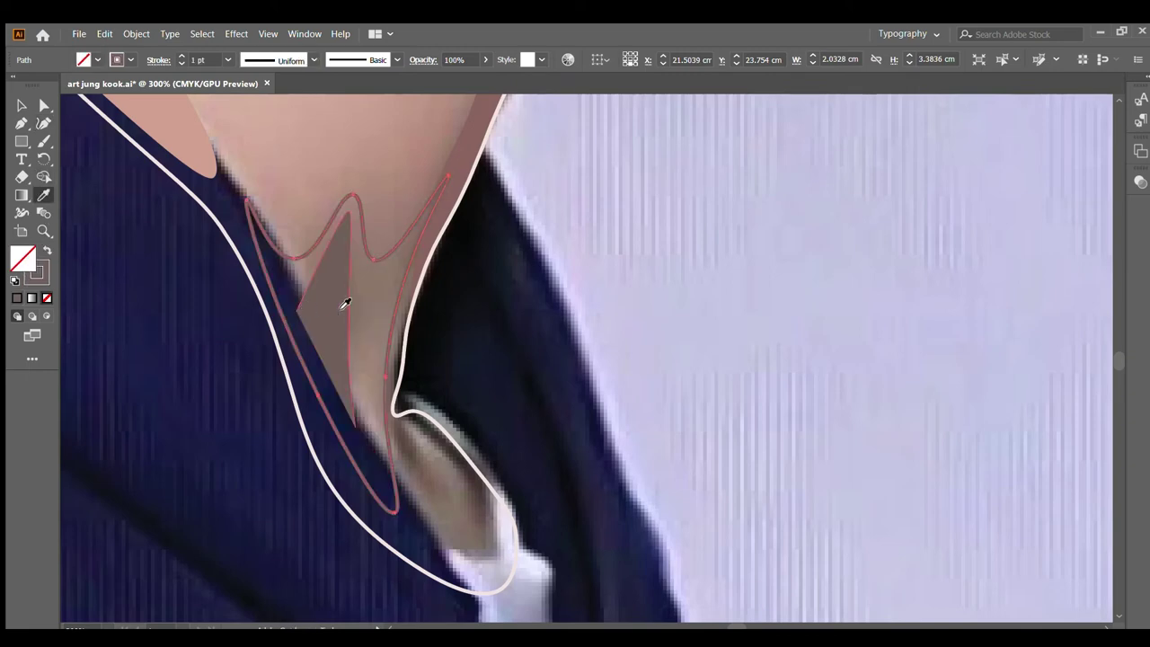
click(377, 284)
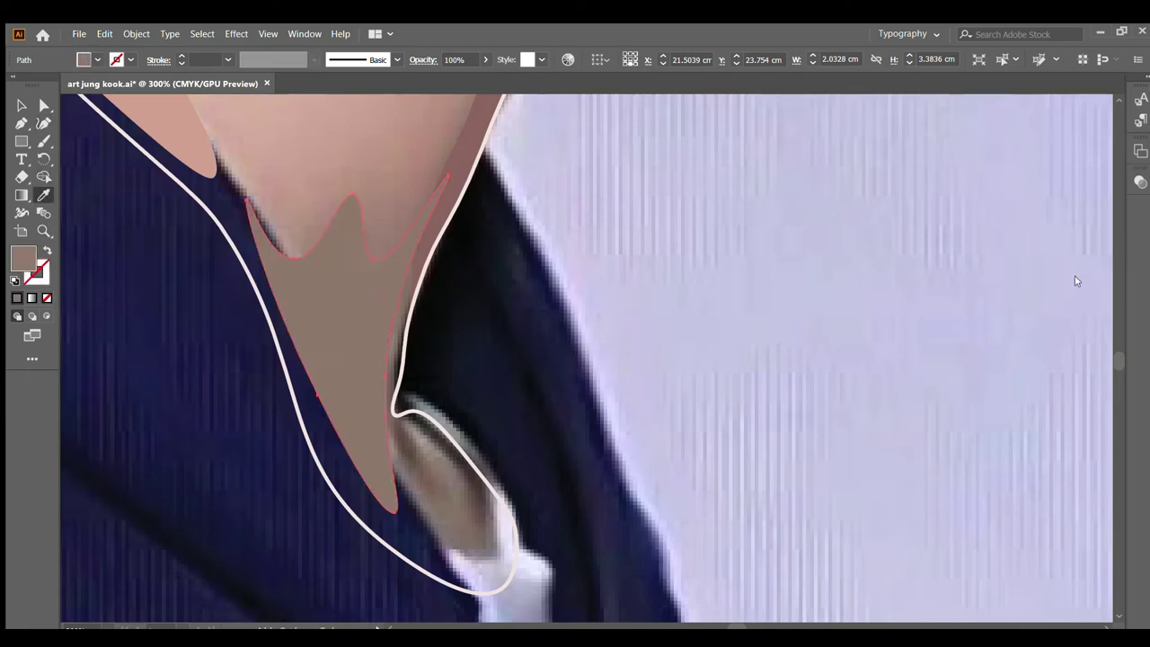
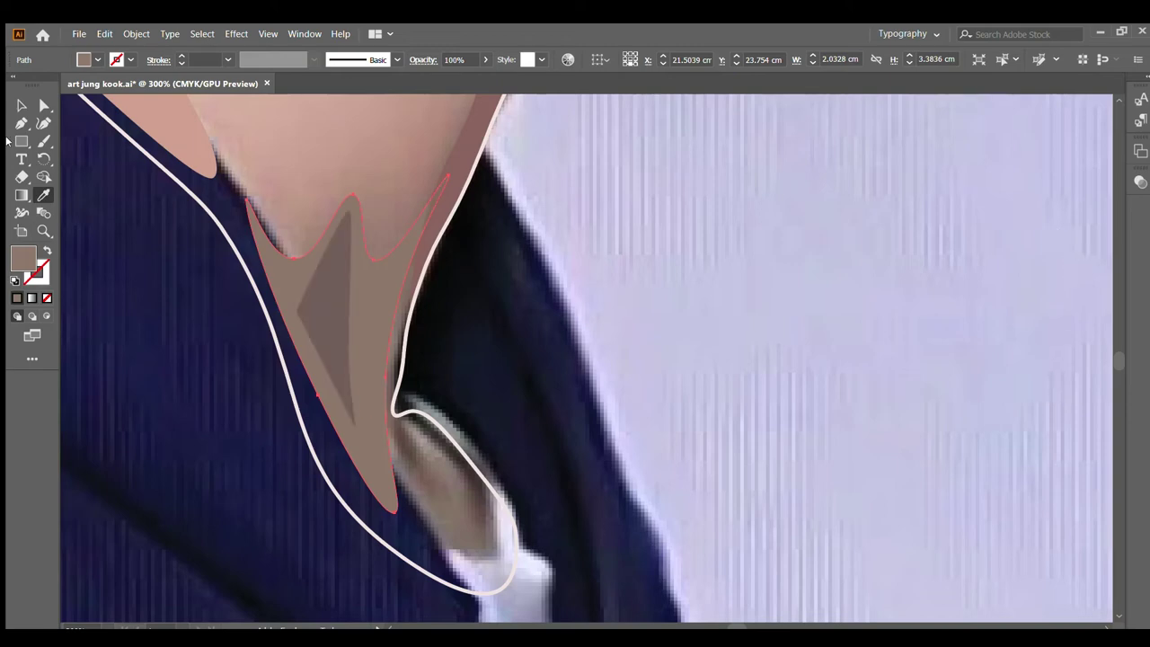
Step: Deselect the collar shape and trace a small closed shadow shape along the collar edge
click(21, 105)
click(216, 325)
scroll(216, 324, down, 2)
scroll(443, 355, up, 3)
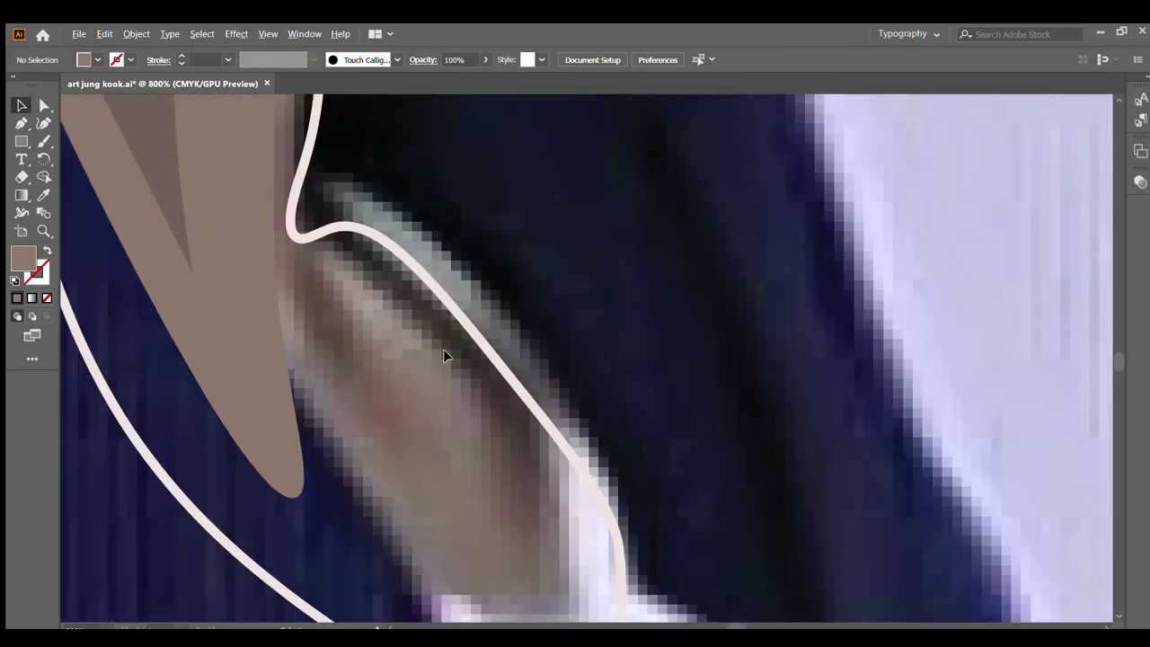
click(43, 123)
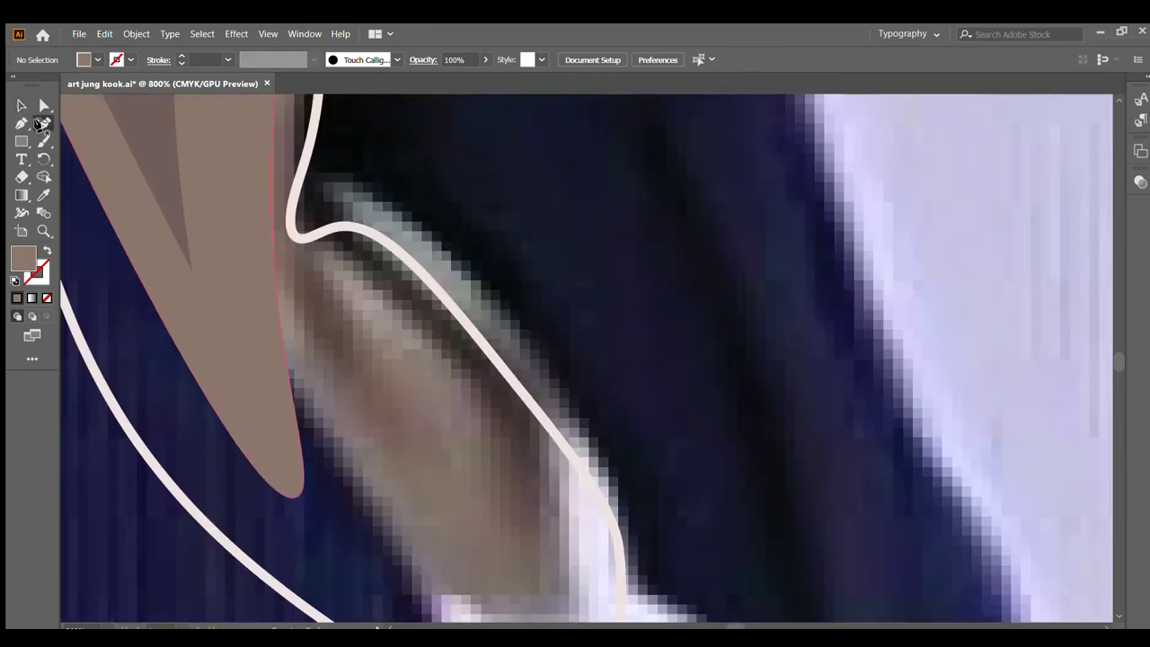
click(311, 238)
click(355, 318)
click(401, 396)
click(406, 440)
click(313, 343)
click(311, 237)
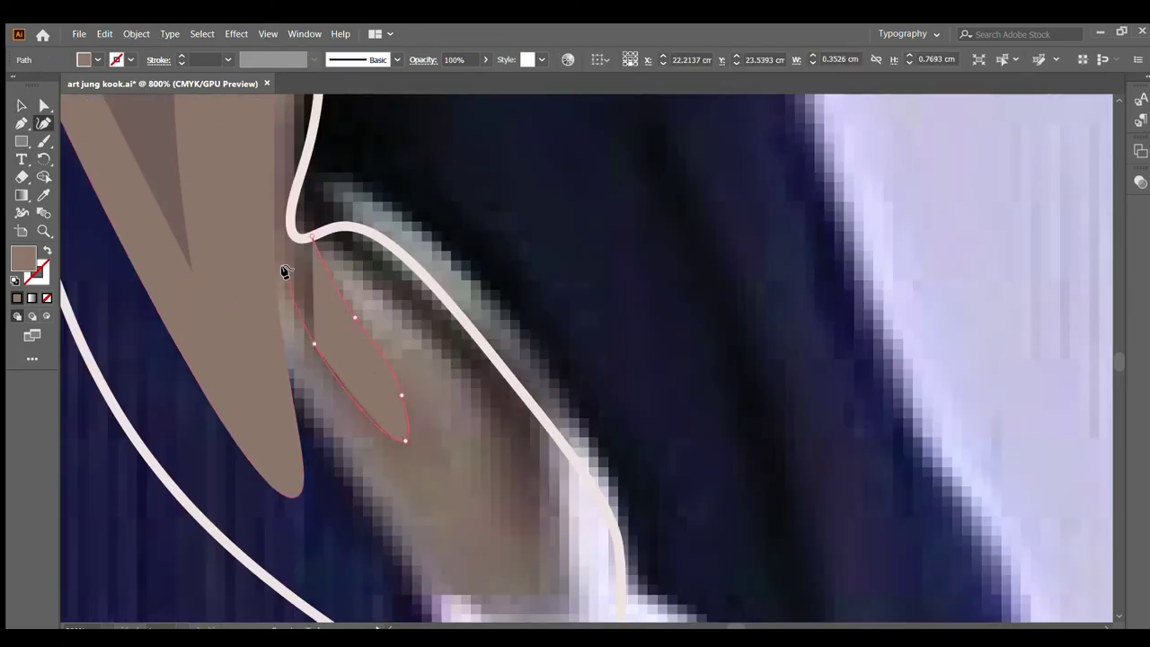
click(285, 269)
Step: Fill the small shadow with a darker brown sampled from the photo, then deselect it
click(43, 194)
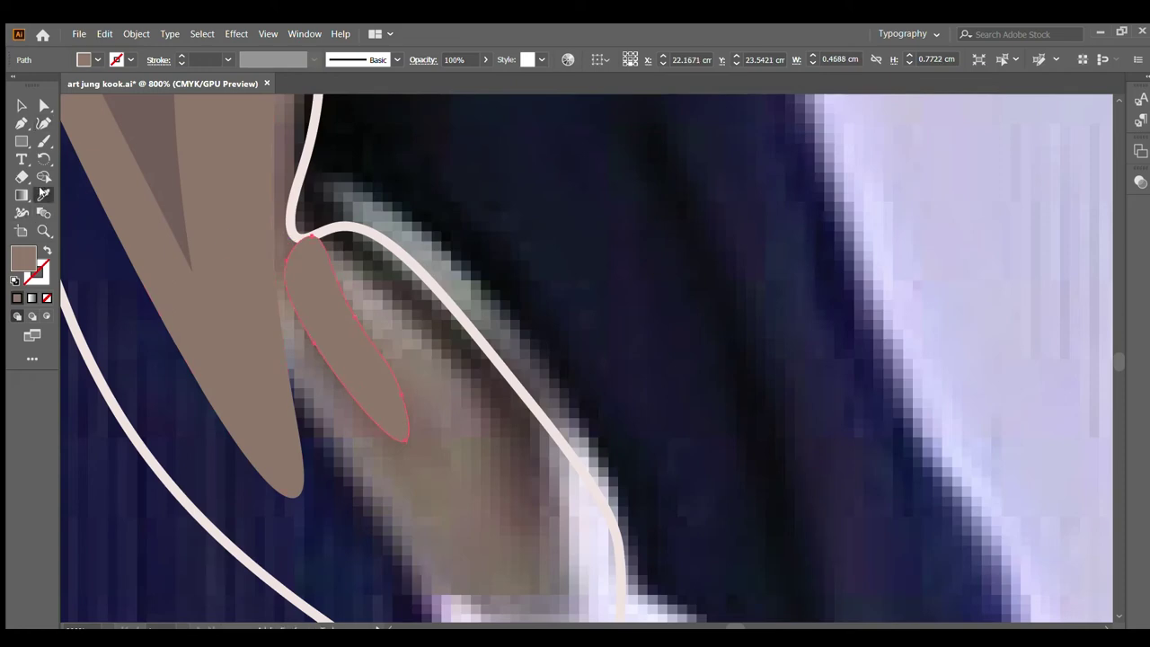
click(48, 252)
click(364, 369)
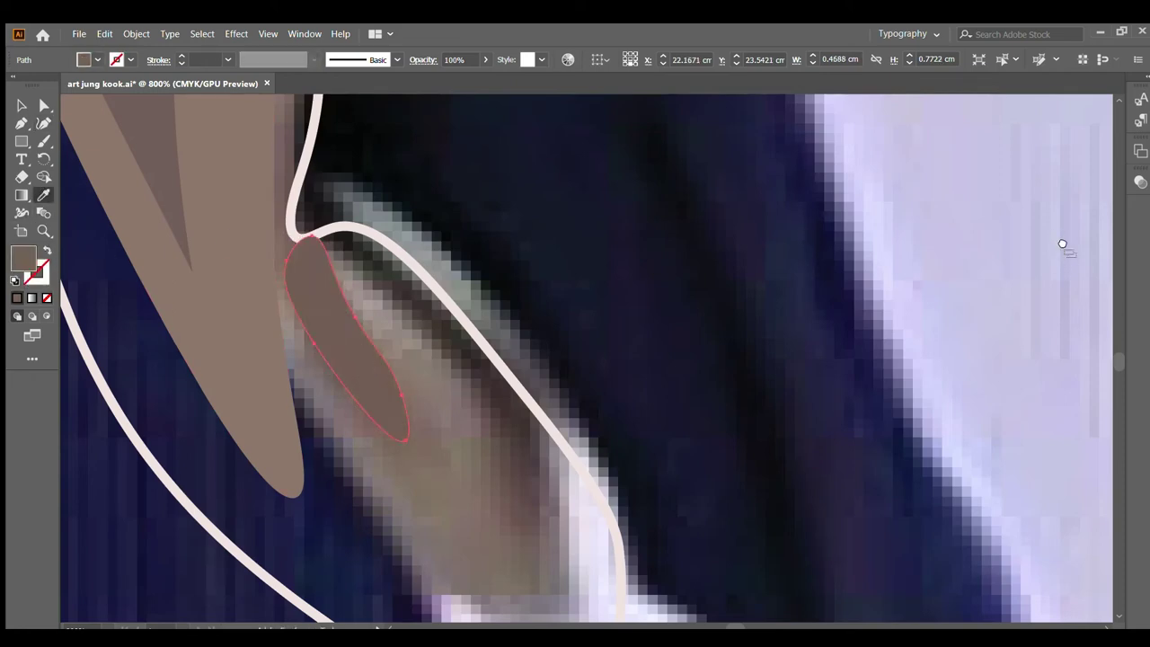
click(21, 105)
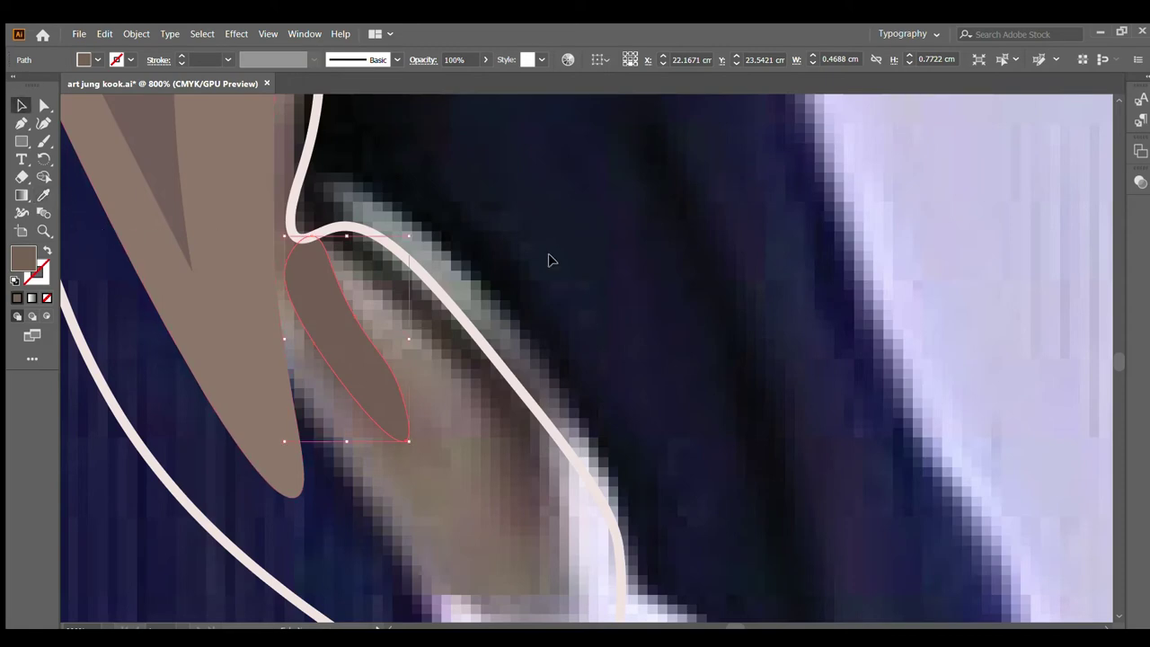
click(551, 260)
scroll(412, 329, down, 1)
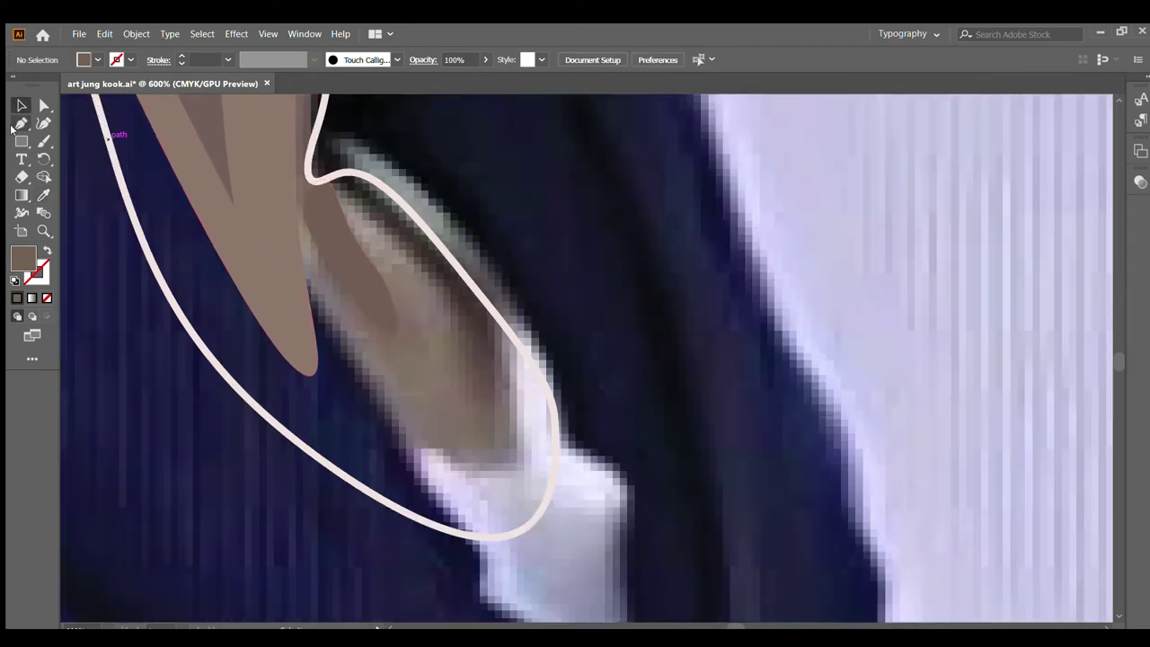
Step: Trace a larger closed shadow shape inside the collar beside the neck
click(43, 124)
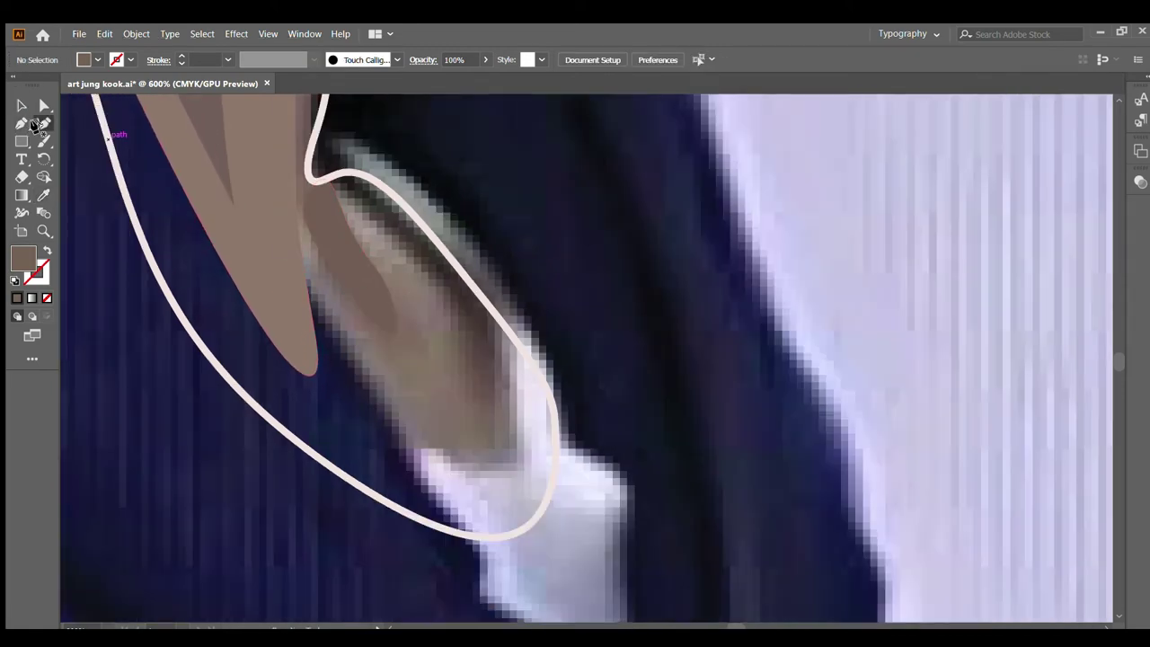
click(361, 197)
click(437, 293)
click(484, 345)
click(516, 440)
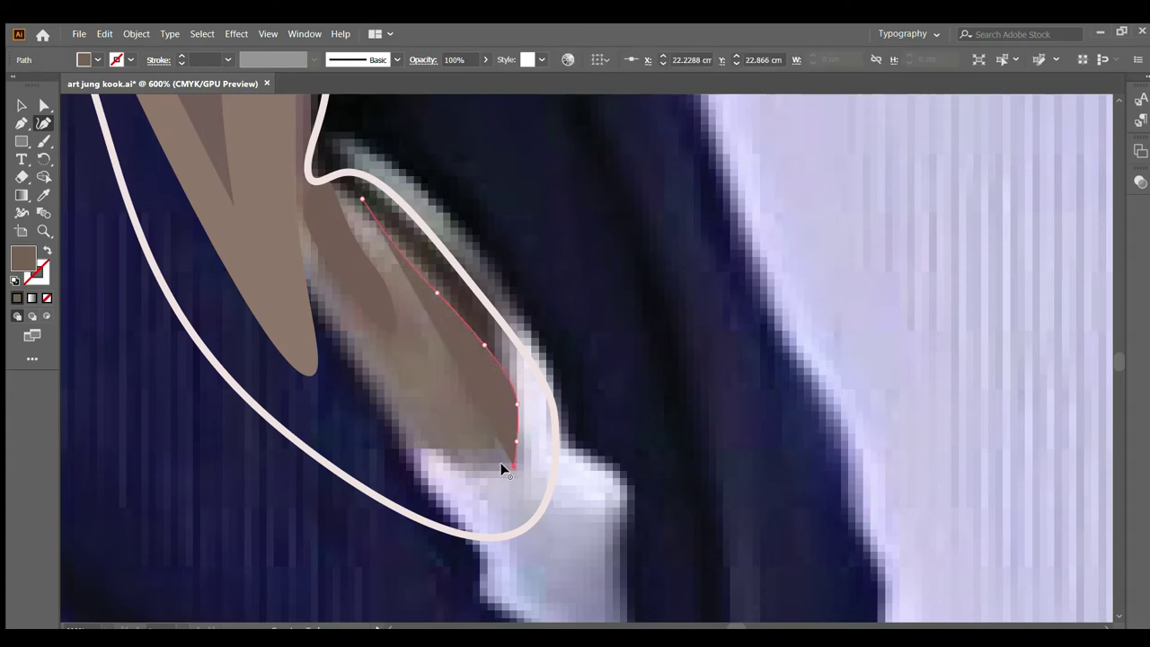
click(514, 465)
click(430, 463)
click(379, 387)
click(326, 301)
click(310, 278)
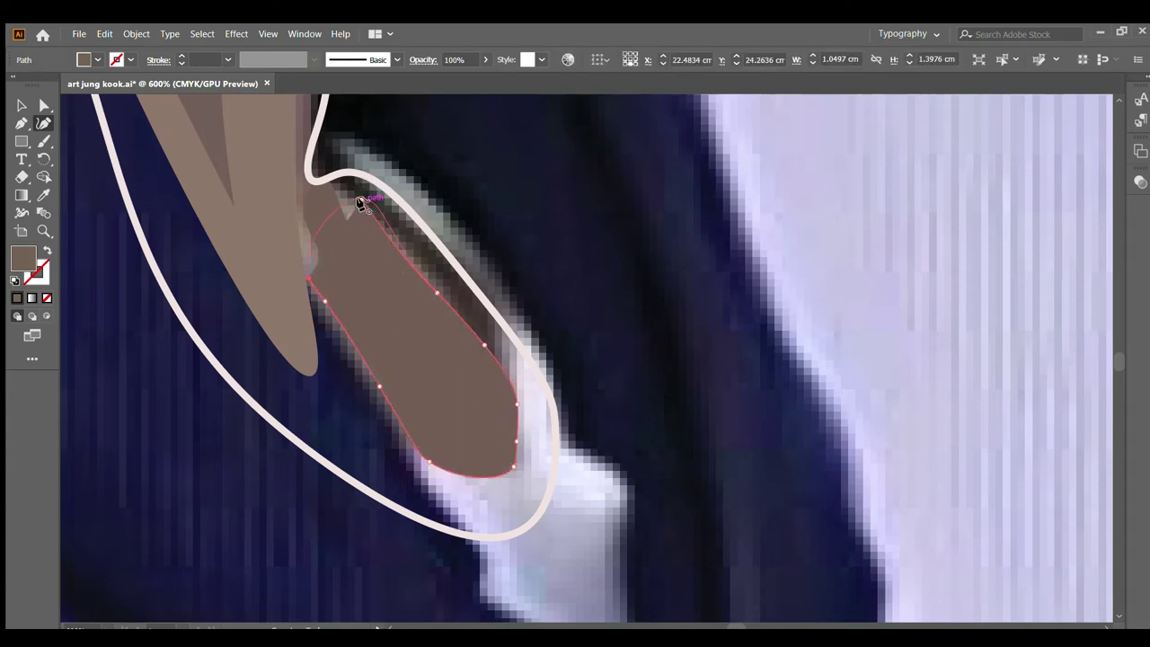
click(362, 198)
Step: Fill the larger shadow with sampled lighter brown and send it behind the darker one
click(44, 250)
click(43, 195)
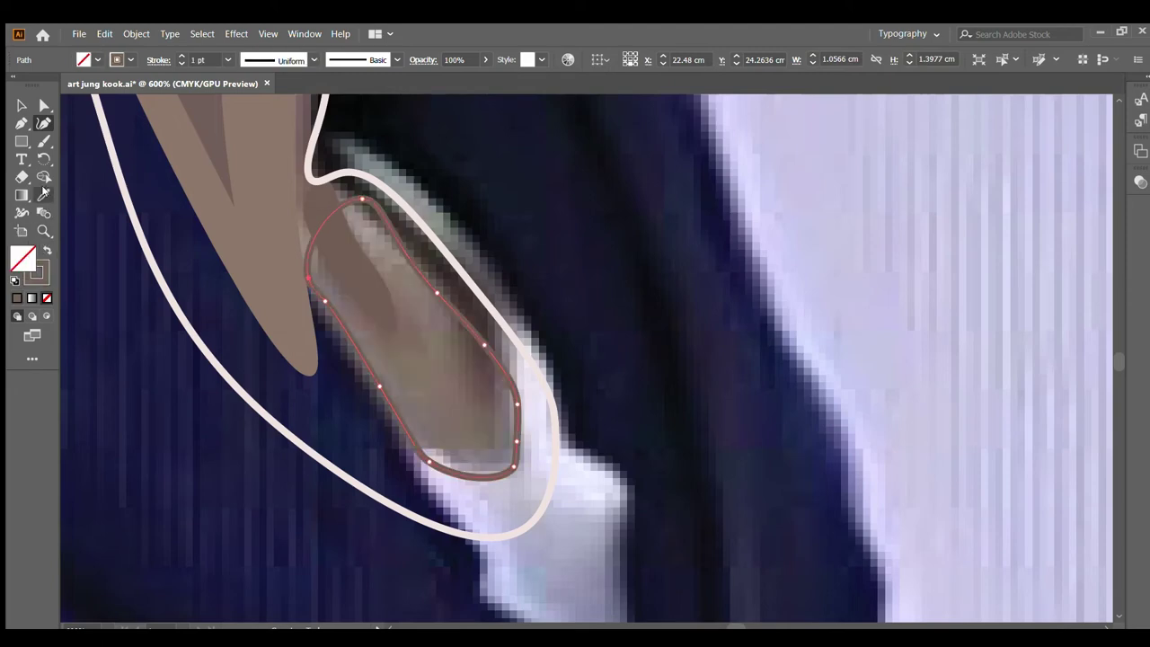
click(406, 355)
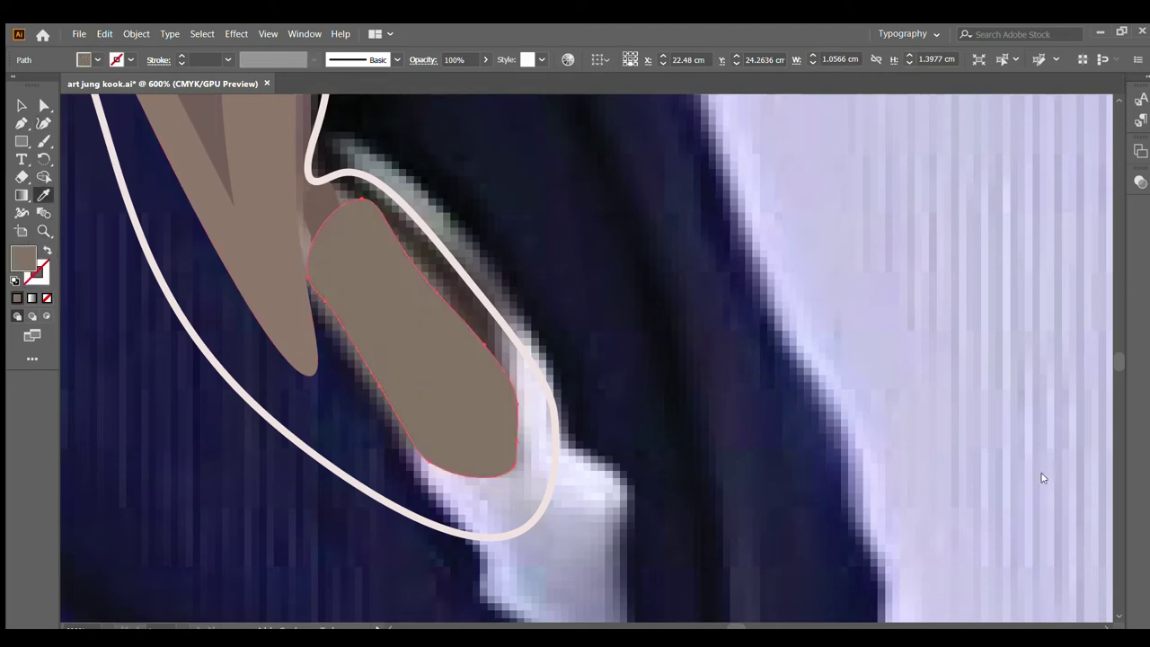
key(ctrl+[)
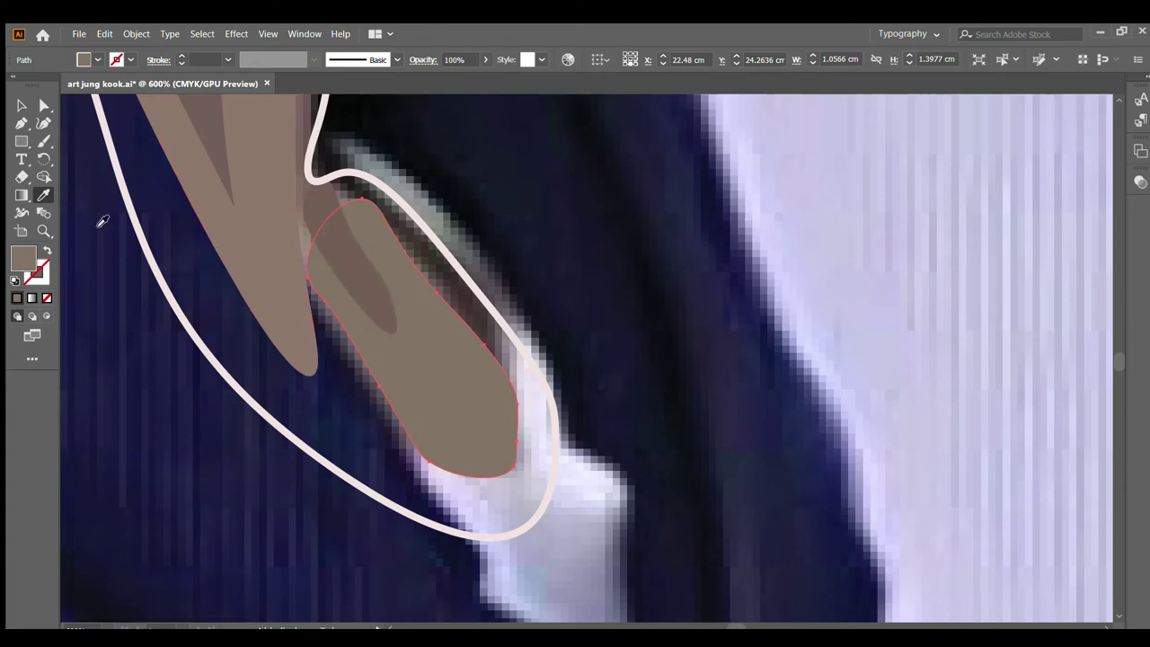
click(18, 104)
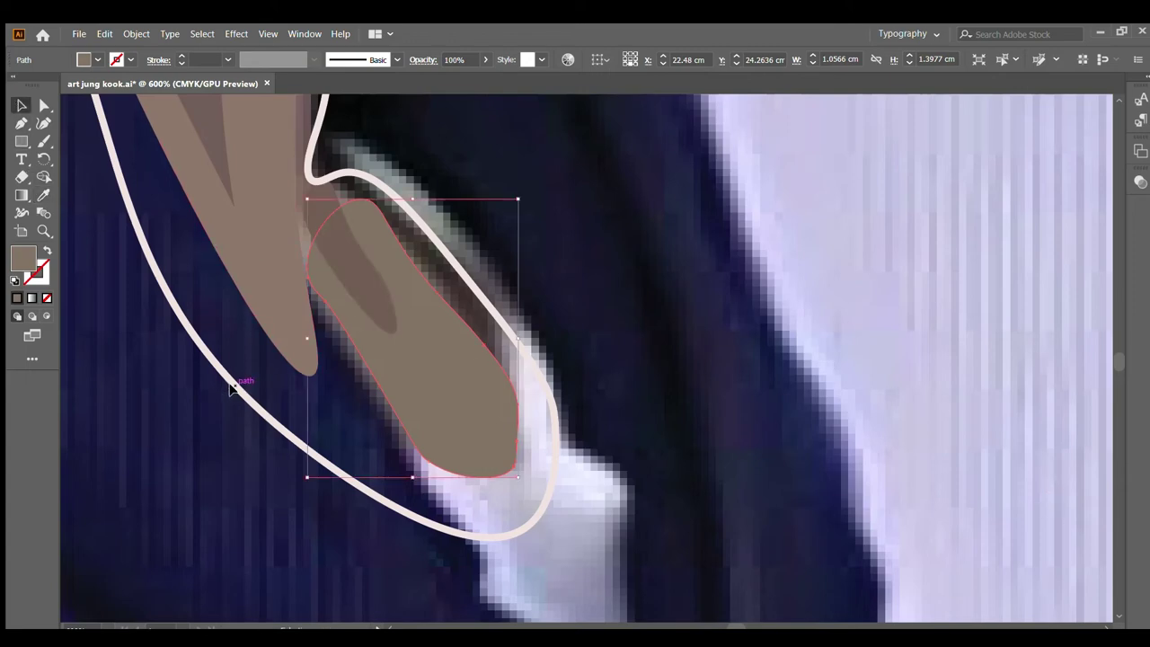
click(295, 385)
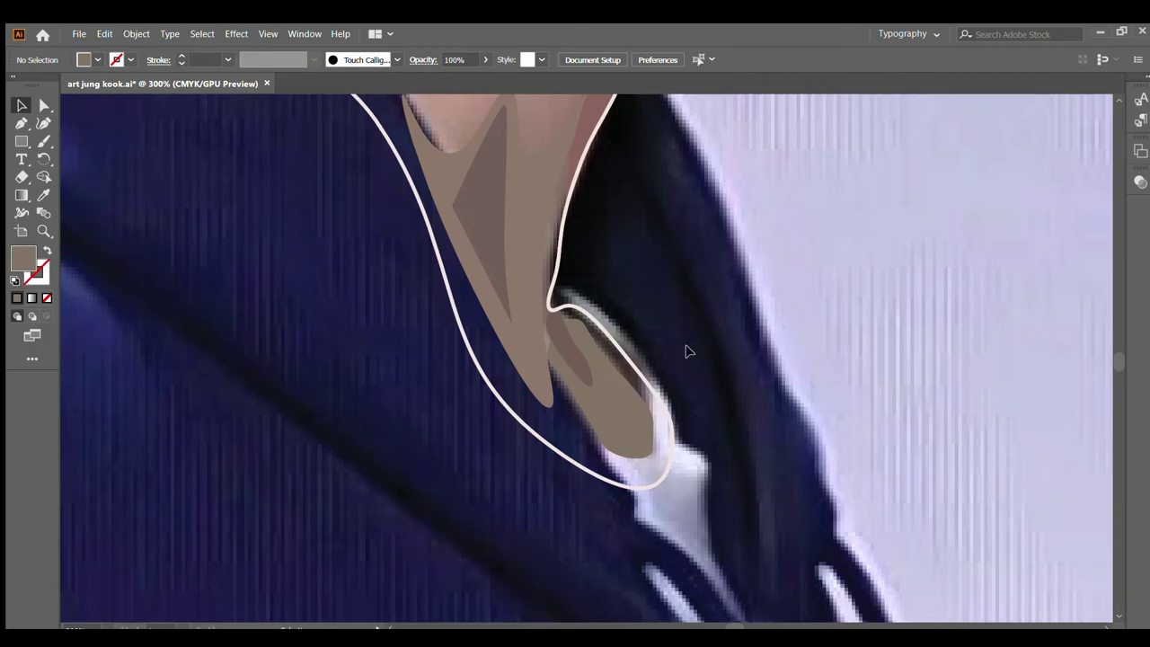
Step: Select the face and neck outline and fill it with skin colour sampled from the photo
key(ctrl+minus)
key(ctrl+minus)
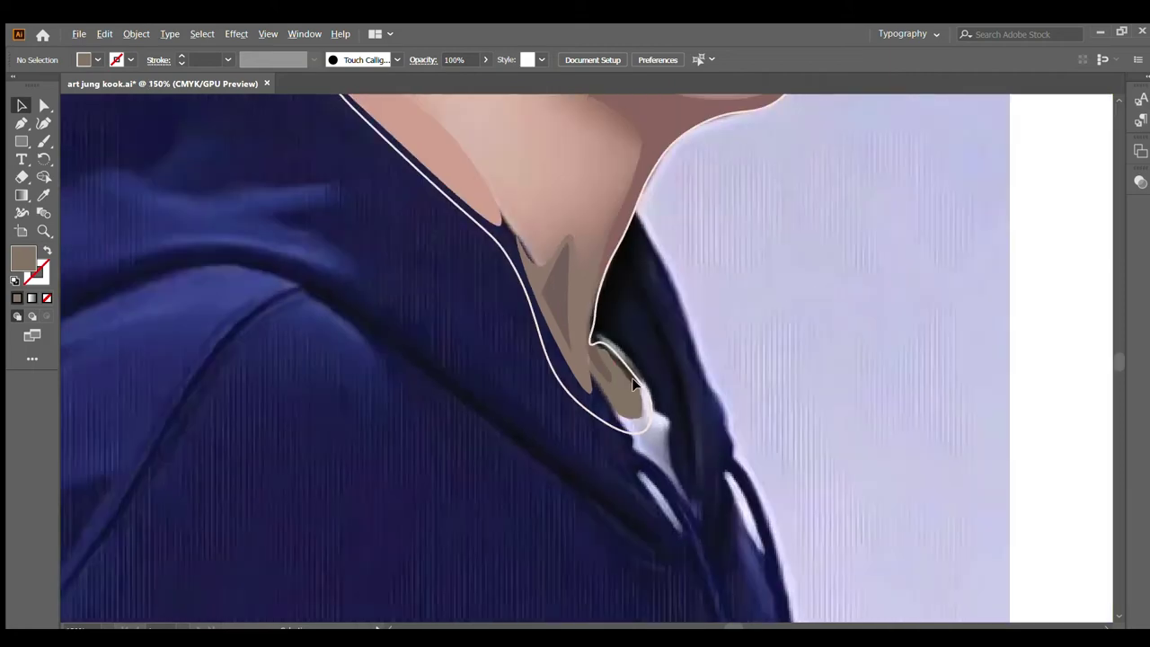
click(641, 380)
key(ctrl+minus)
key(ctrl+minus)
key(ctrl+minus)
key(ctrl+plus)
key(ctrl+plus)
key(ctrl+plus)
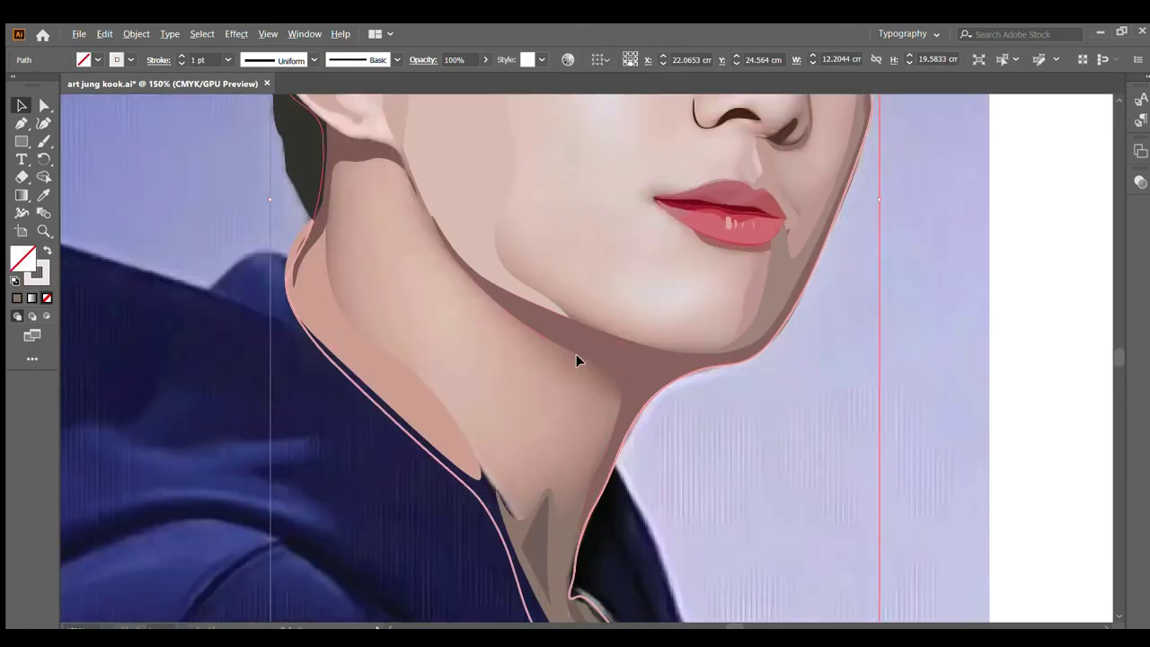
click(43, 195)
scroll(488, 303, up, 1)
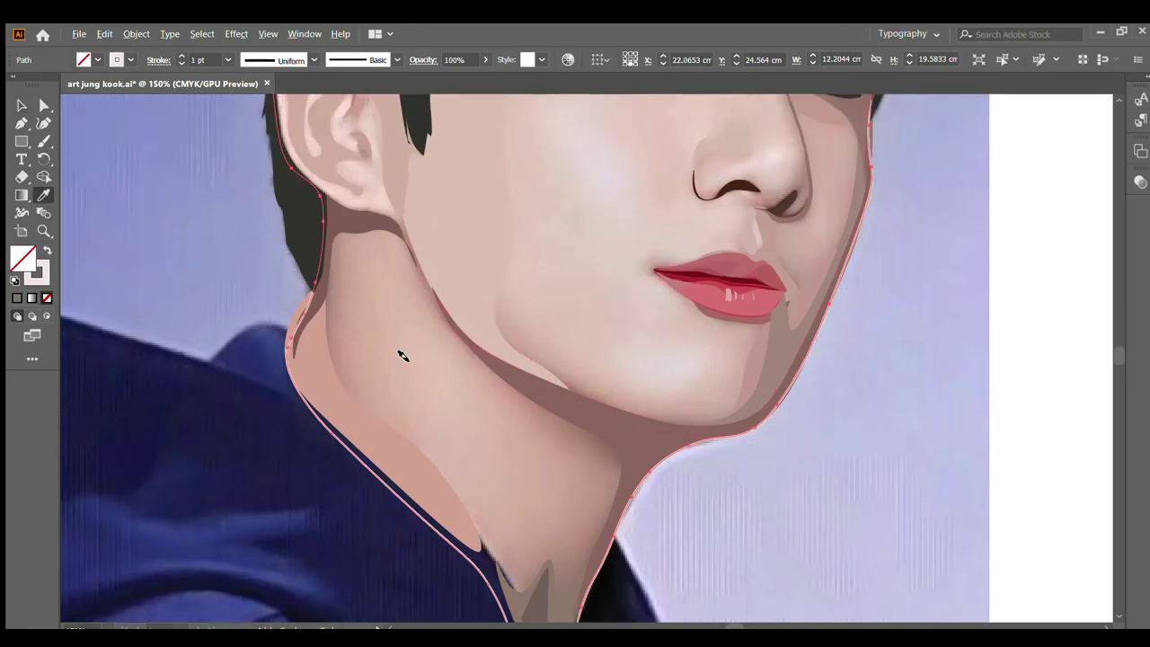
scroll(413, 373, down, 1)
click(465, 422)
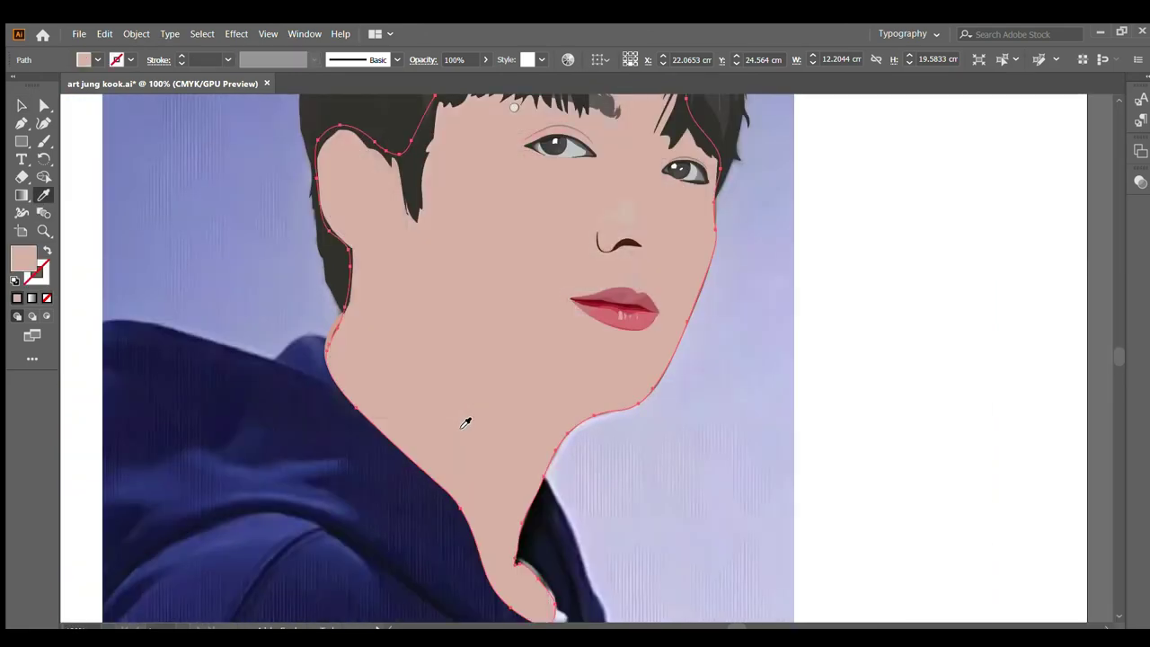
scroll(477, 413, down, 1)
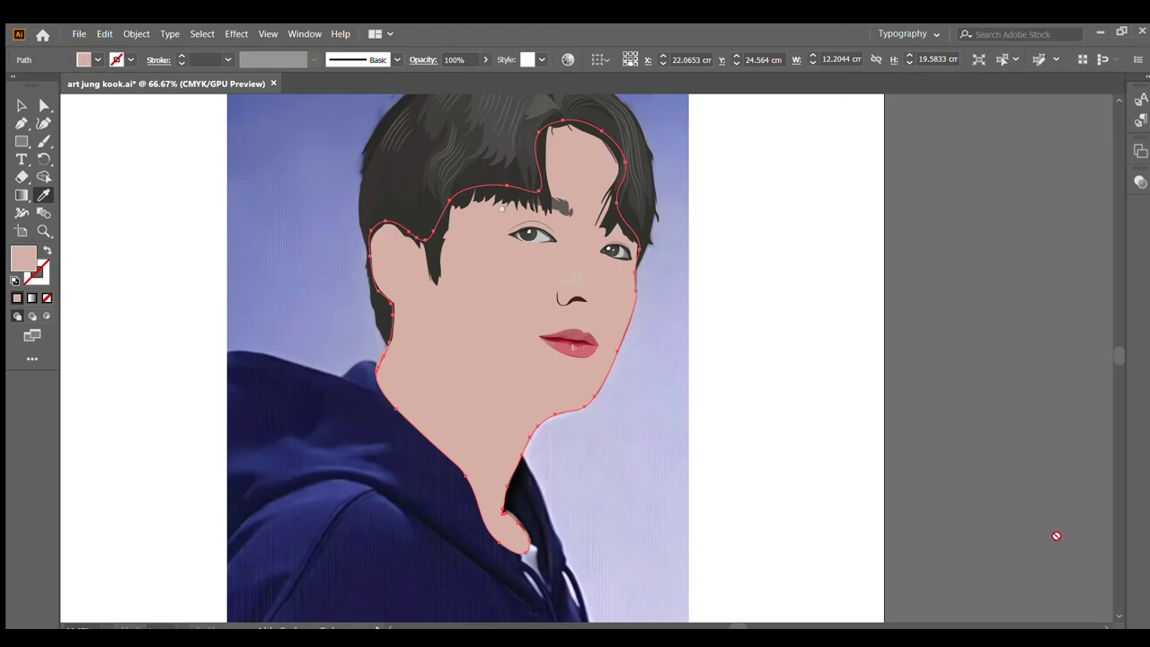
Step: Send the skin shape back twice, behind the facial and neck shading, then deselect it
key(ctrl+bracketleft)
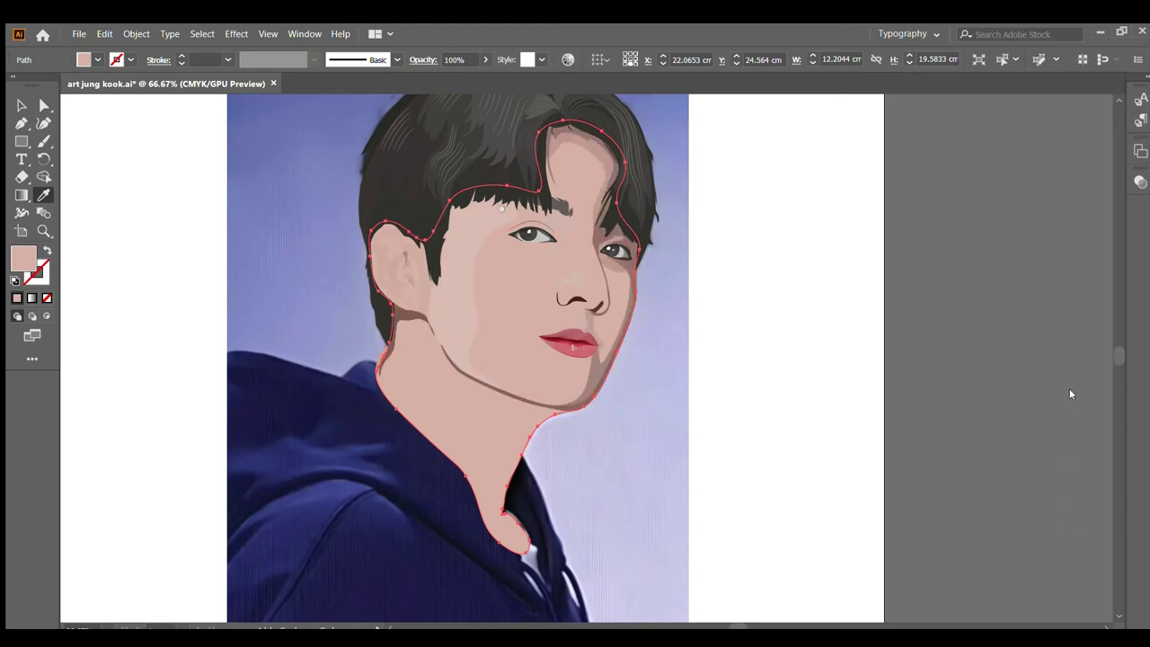
key(ctrl+bracketleft)
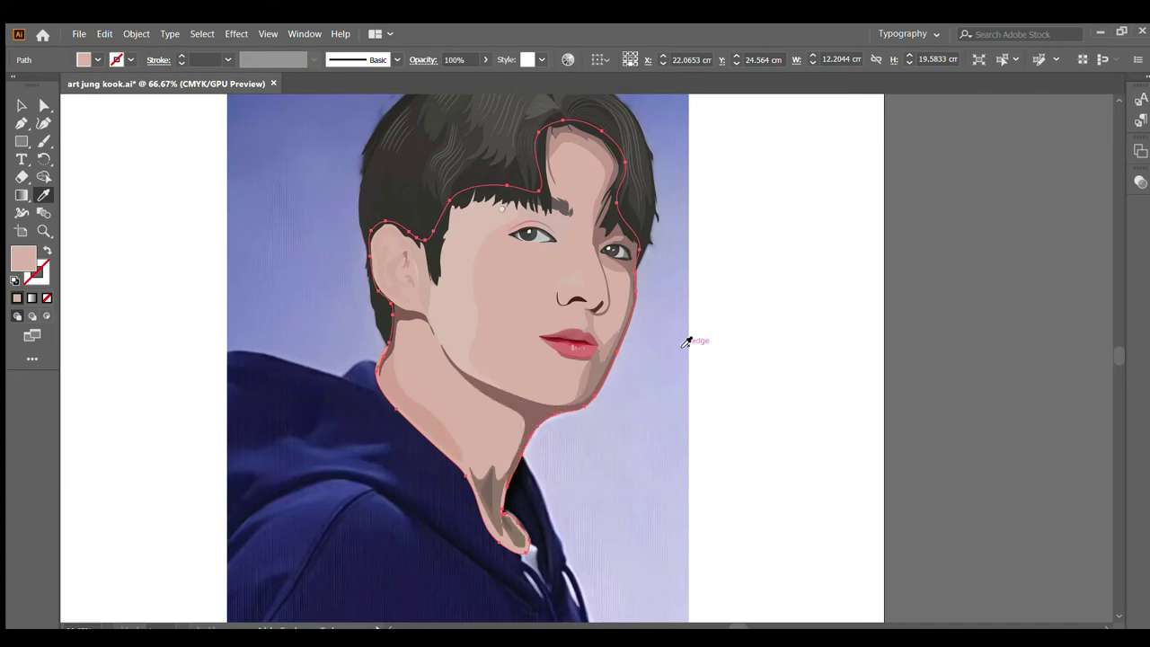
scroll(688, 341, up, 1)
scroll(688, 341, down, 1)
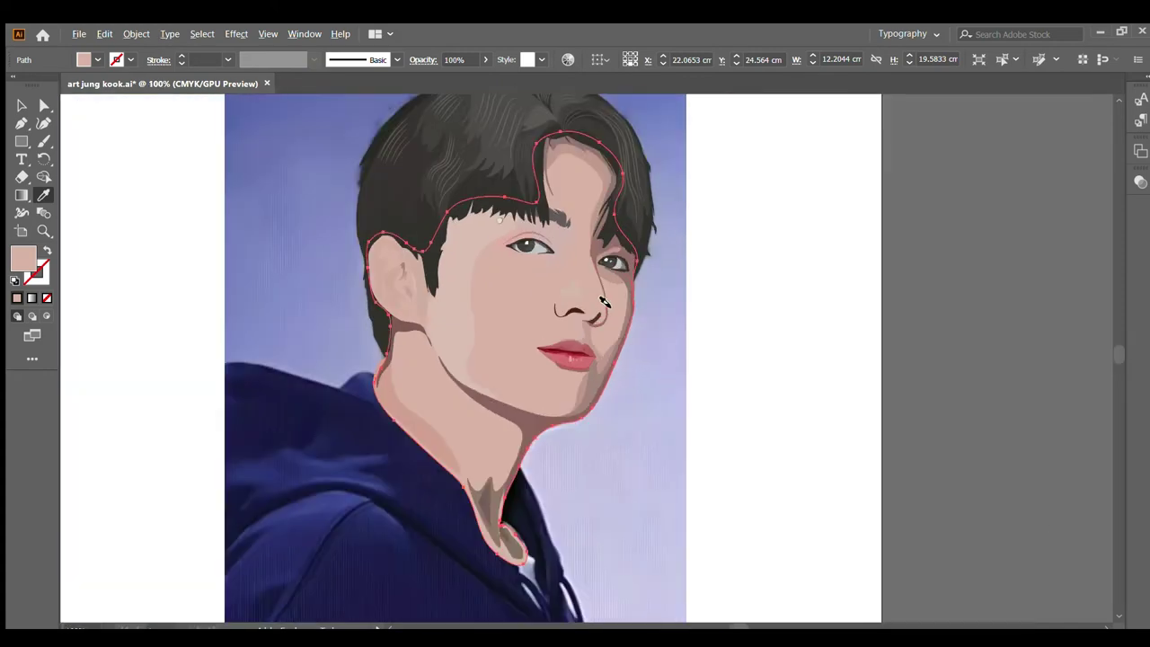
click(21, 105)
click(391, 248)
scroll(498, 319, down, 1)
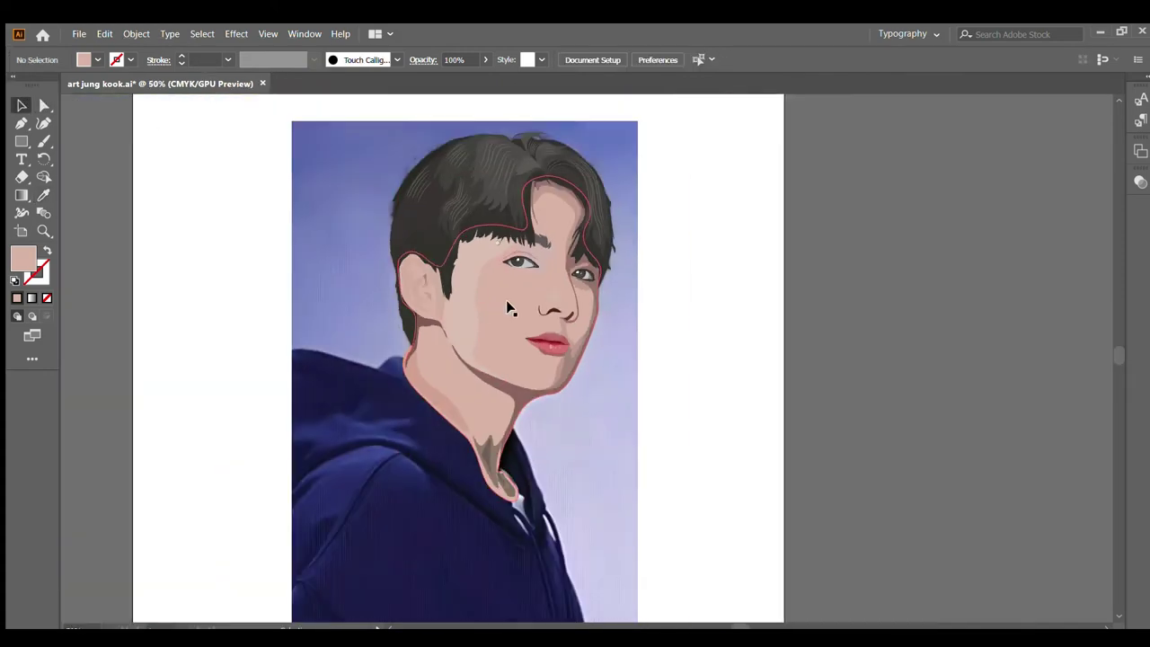
scroll(499, 319, up, 2)
scroll(515, 302, up, 1)
scroll(540, 251, up, 1)
scroll(516, 290, up, 1)
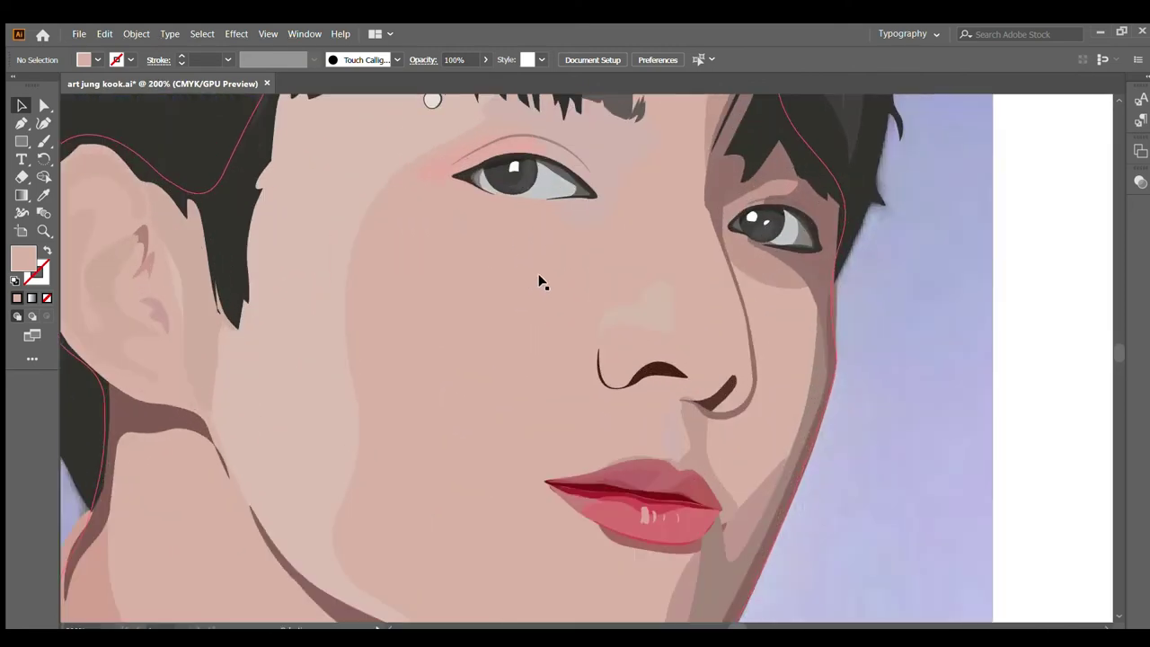
Step: Set the face shading, face, neck and inner skin shapes to 80% opacity
click(621, 309)
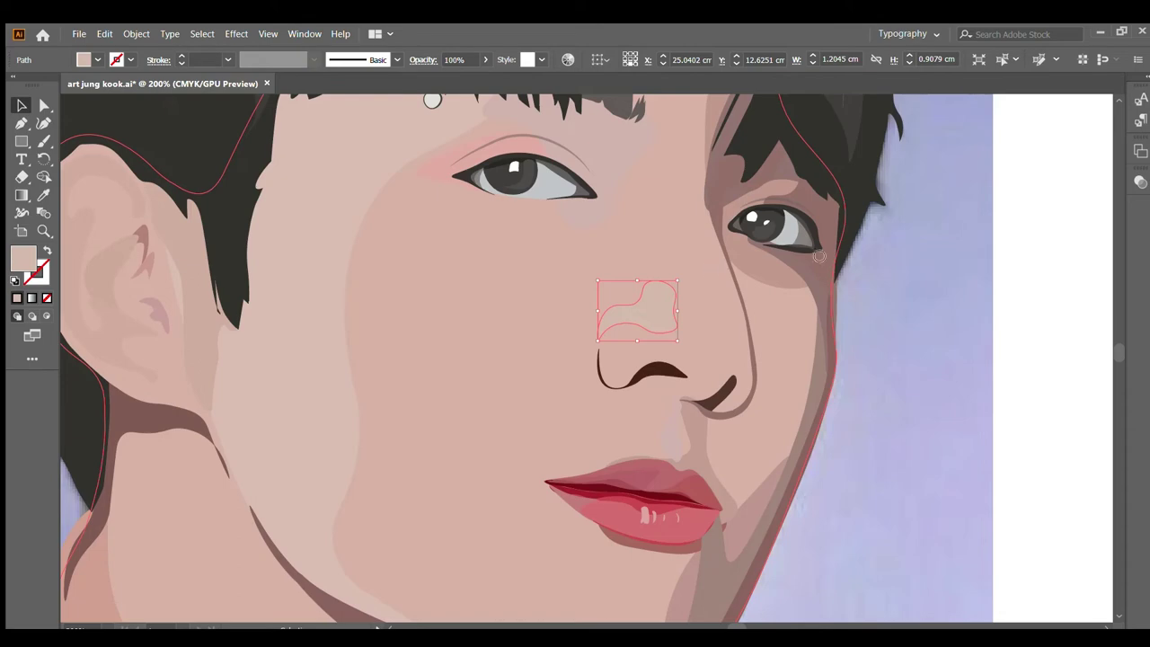
click(827, 426)
scroll(665, 360, down, 2)
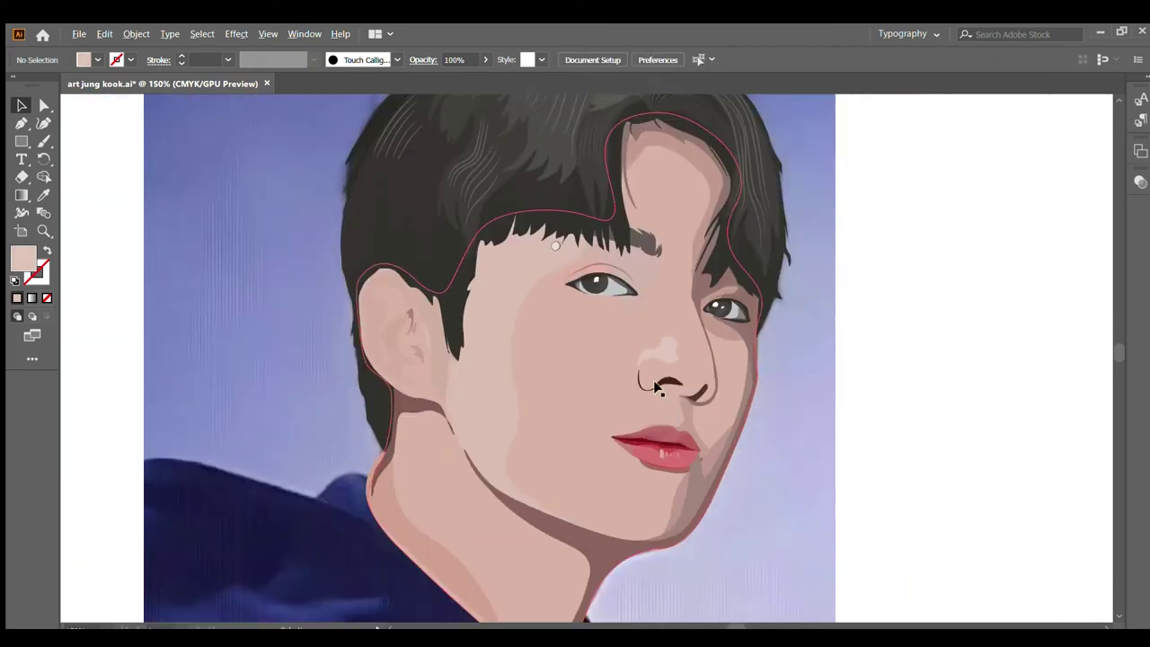
click(663, 358)
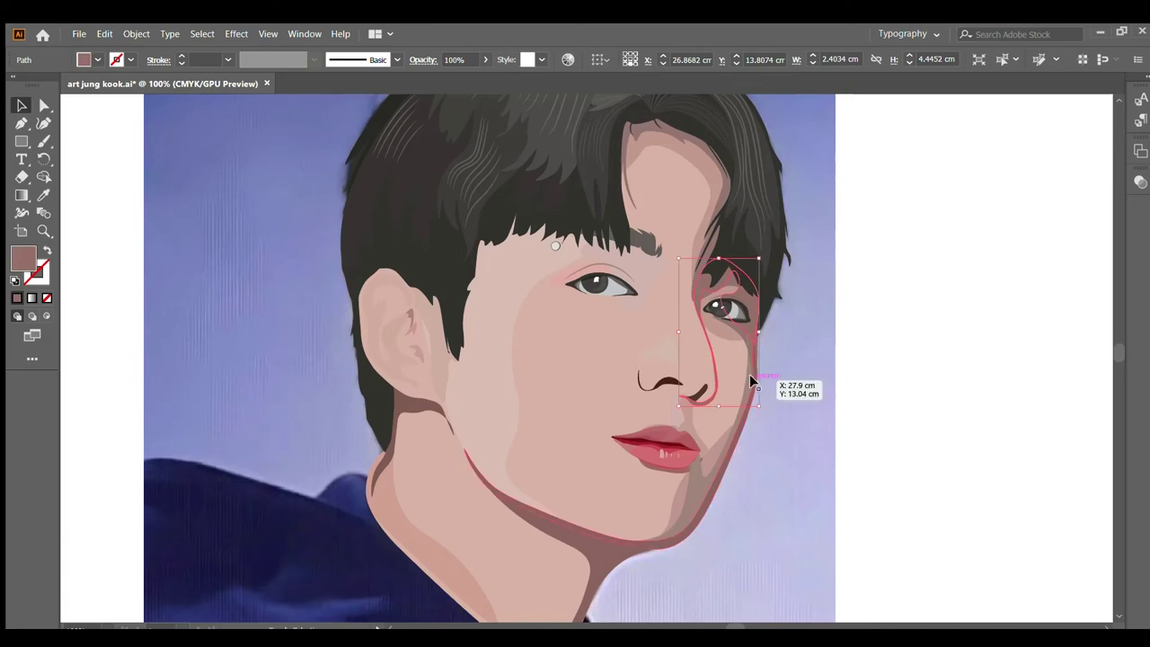
shift+click(737, 412)
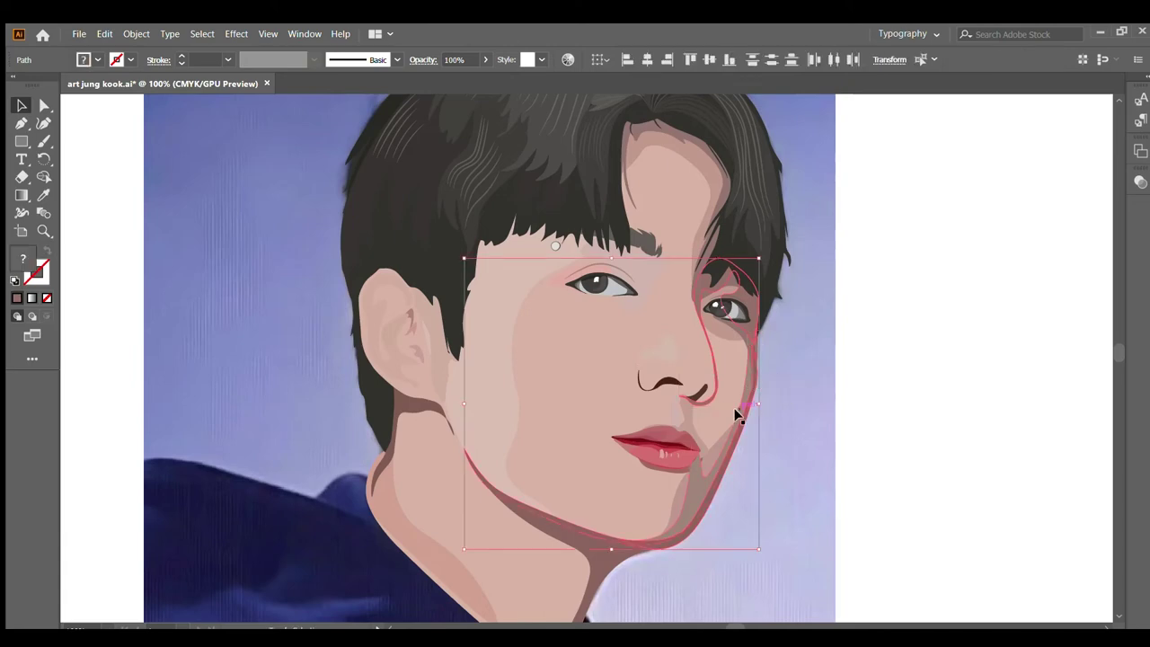
shift+click(400, 411)
shift+click(518, 311)
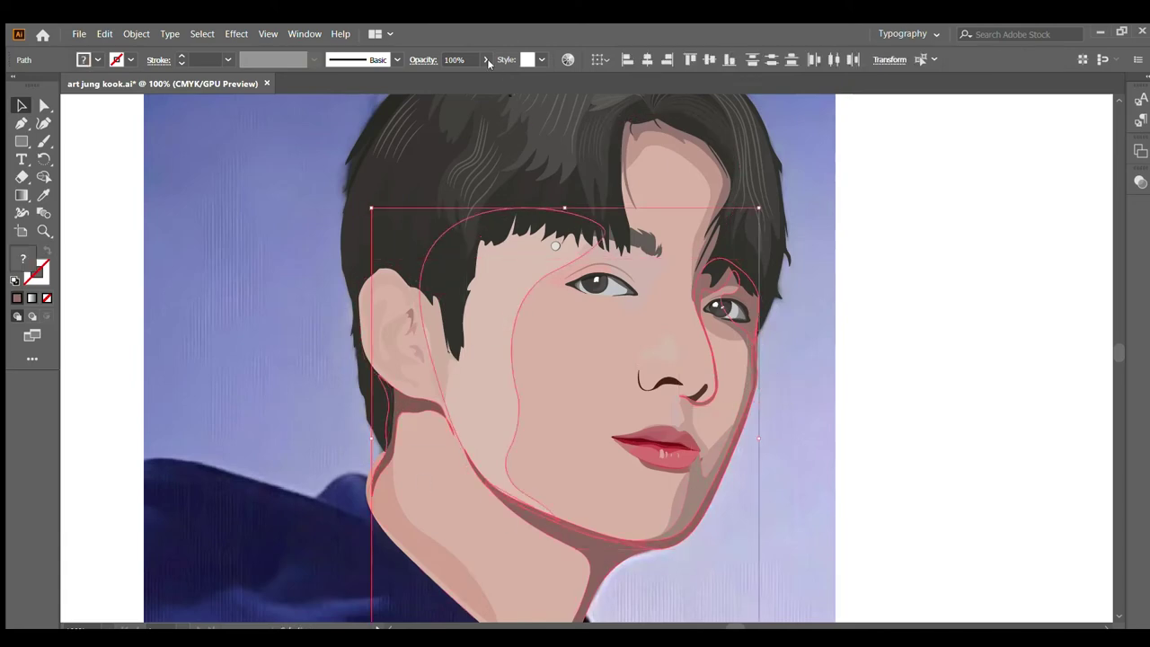
click(454, 61)
text(79)
key(Return)
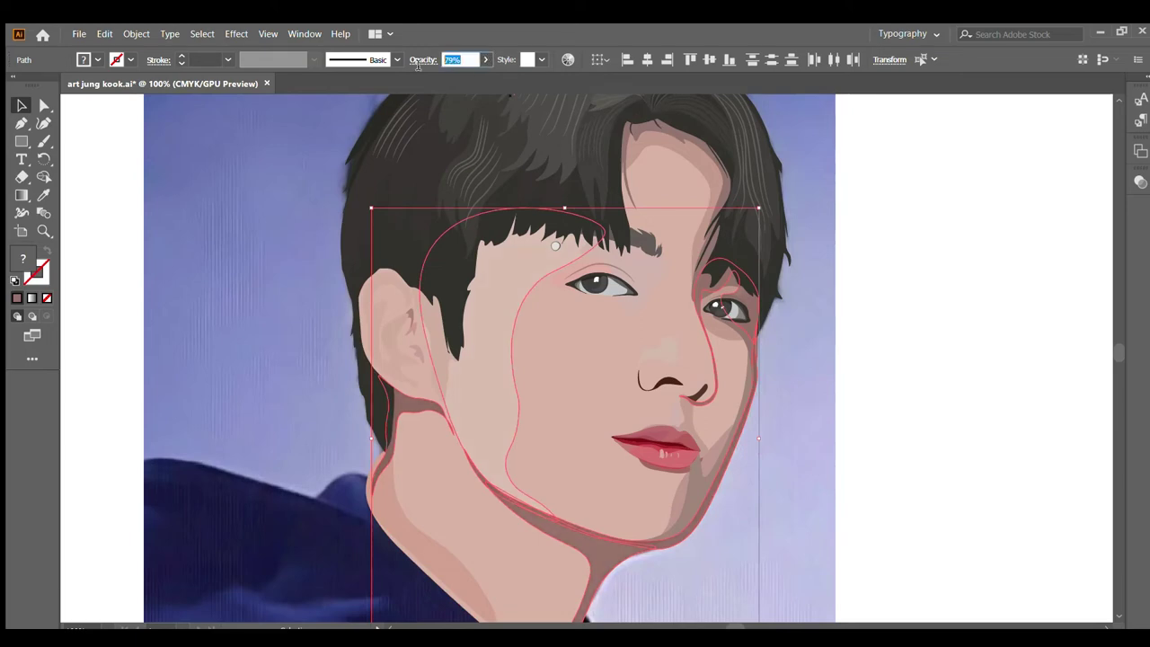
key(Up)
key(Return)
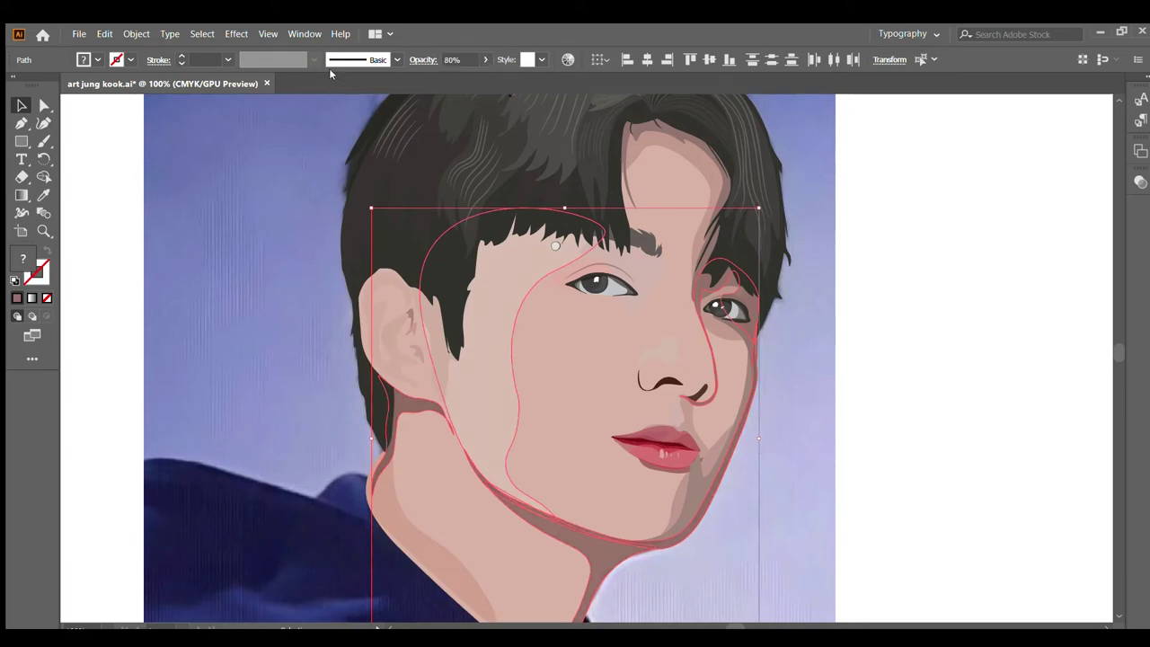
Step: Set the forehead hair-strand shape to 80% opacity
click(681, 151)
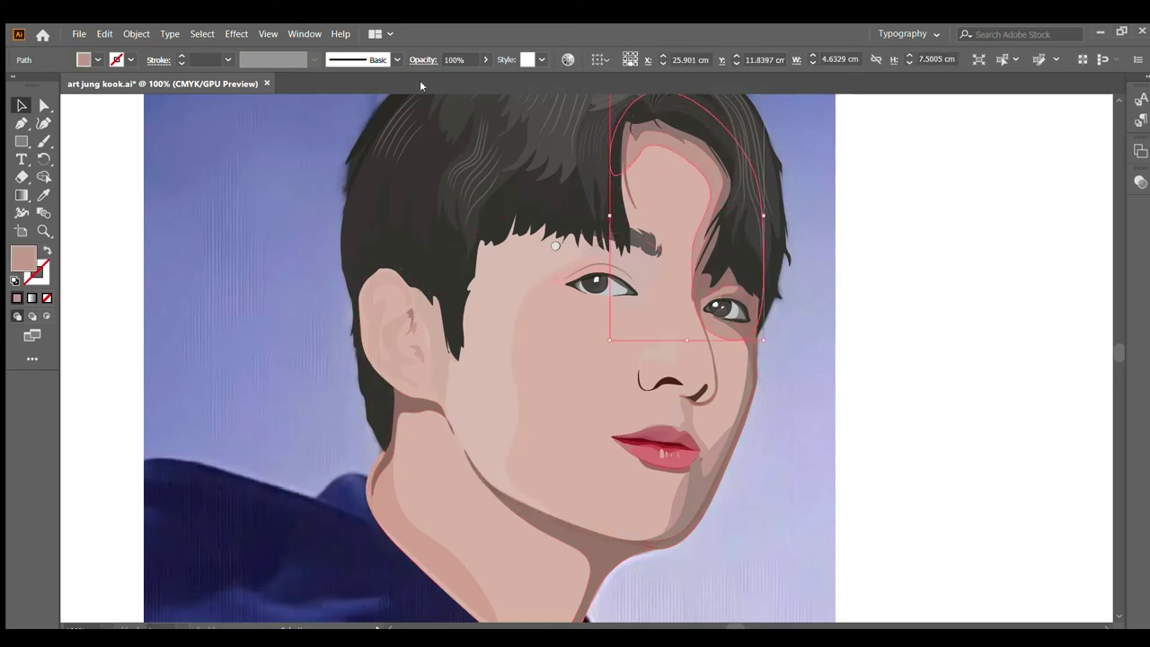
click(470, 58)
text(80)
key(Return)
click(863, 420)
Step: Enlarge the neck shadow slightly and set both neck shapes to 80% opacity
scroll(849, 409, down, 1)
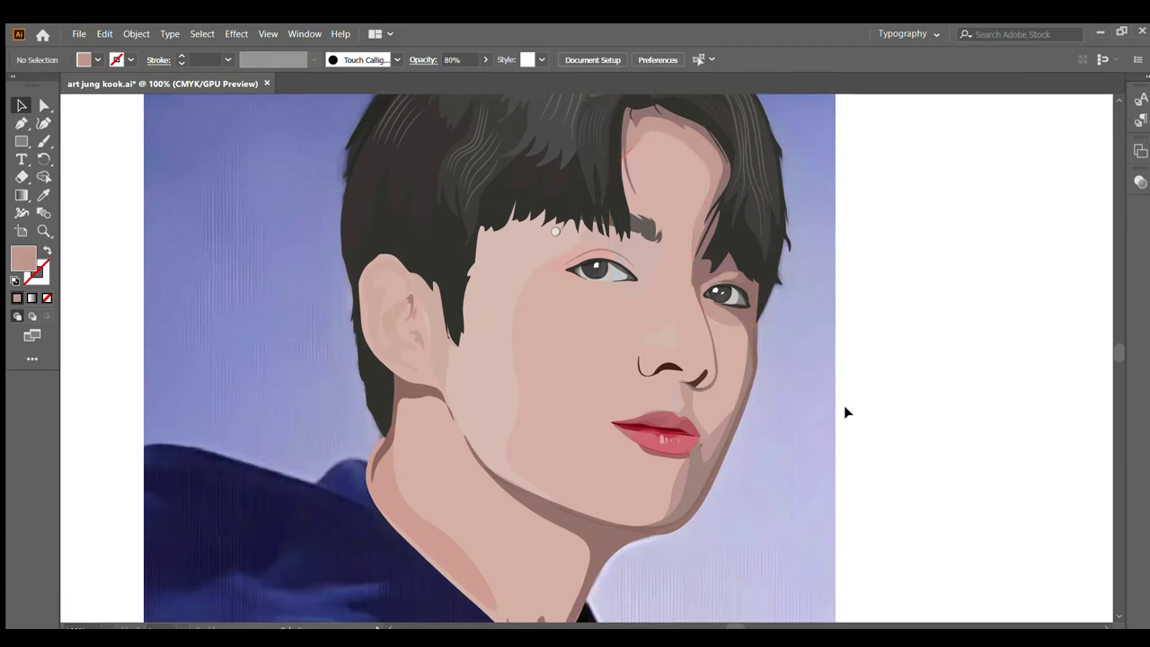
scroll(755, 413, down, 2)
scroll(669, 432, down, 1)
scroll(604, 483, down, 2)
scroll(604, 482, down, 1)
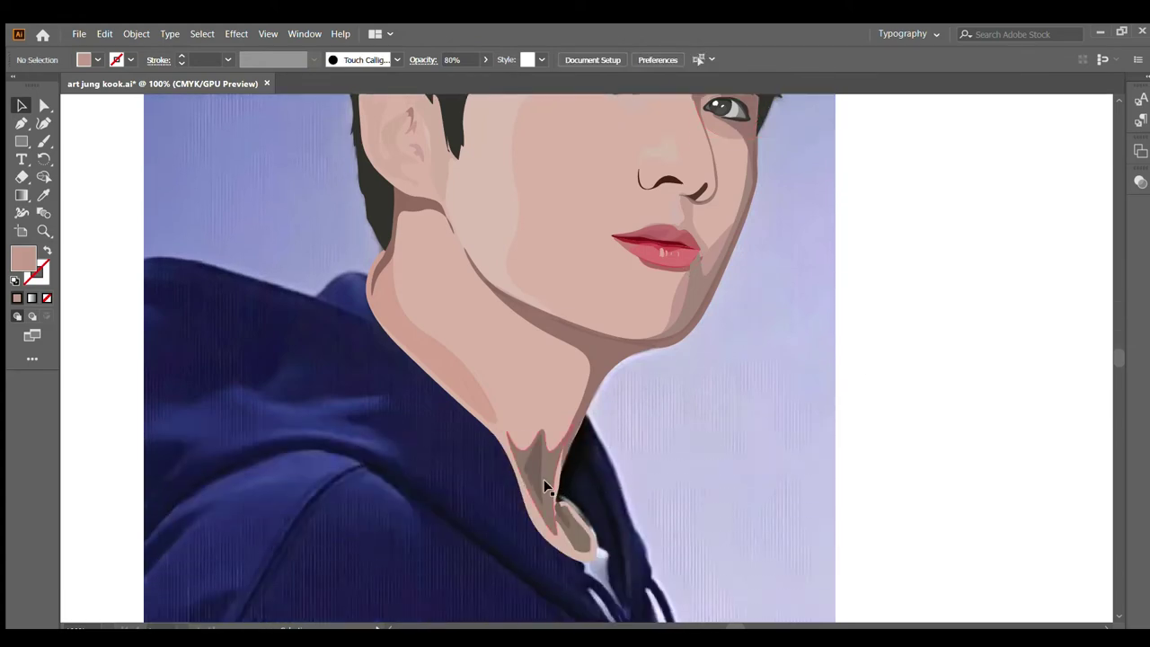
click(532, 473)
drag(573, 535, 590, 552)
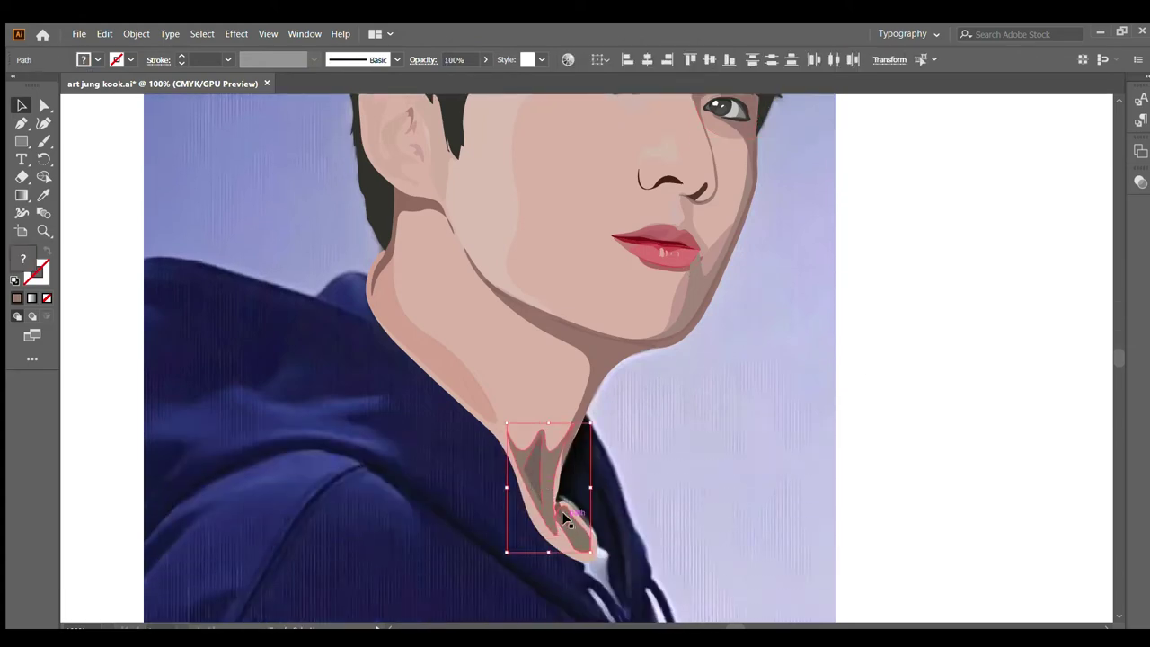
shift+click(463, 387)
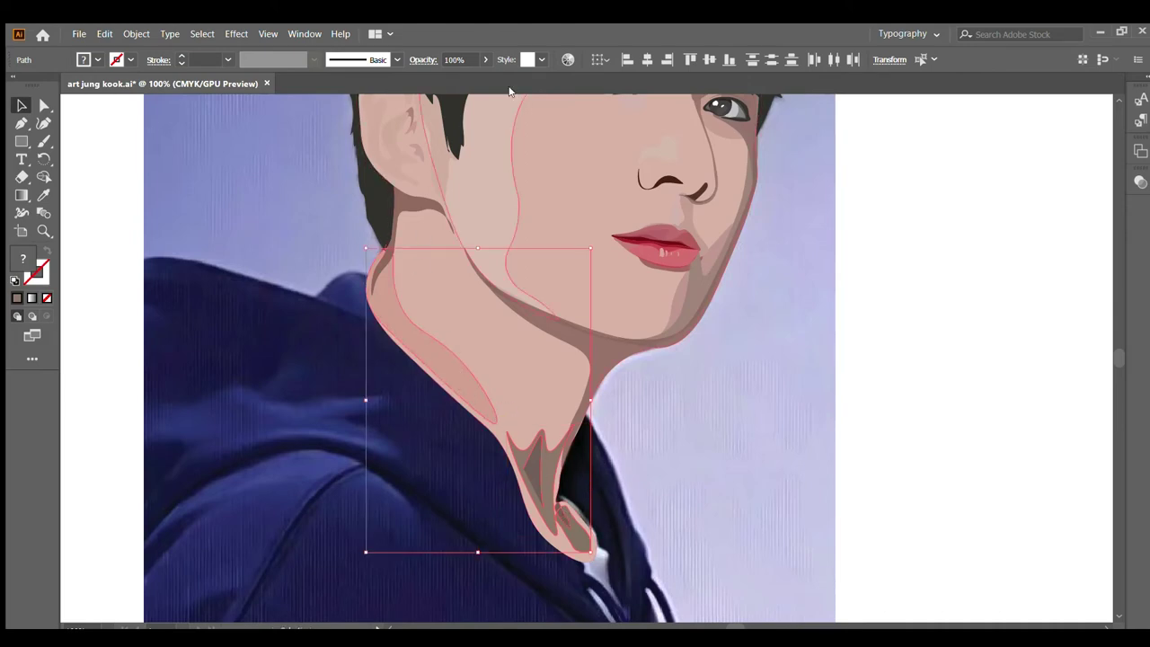
click(457, 59)
text(8)
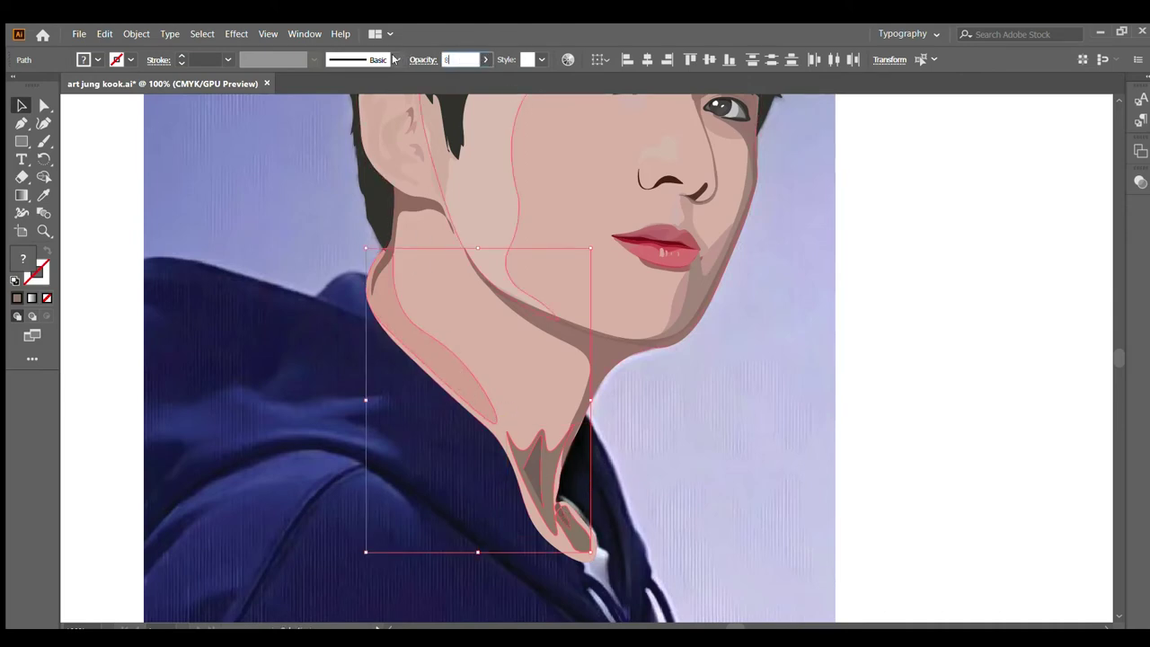
text(0)
key(Return)
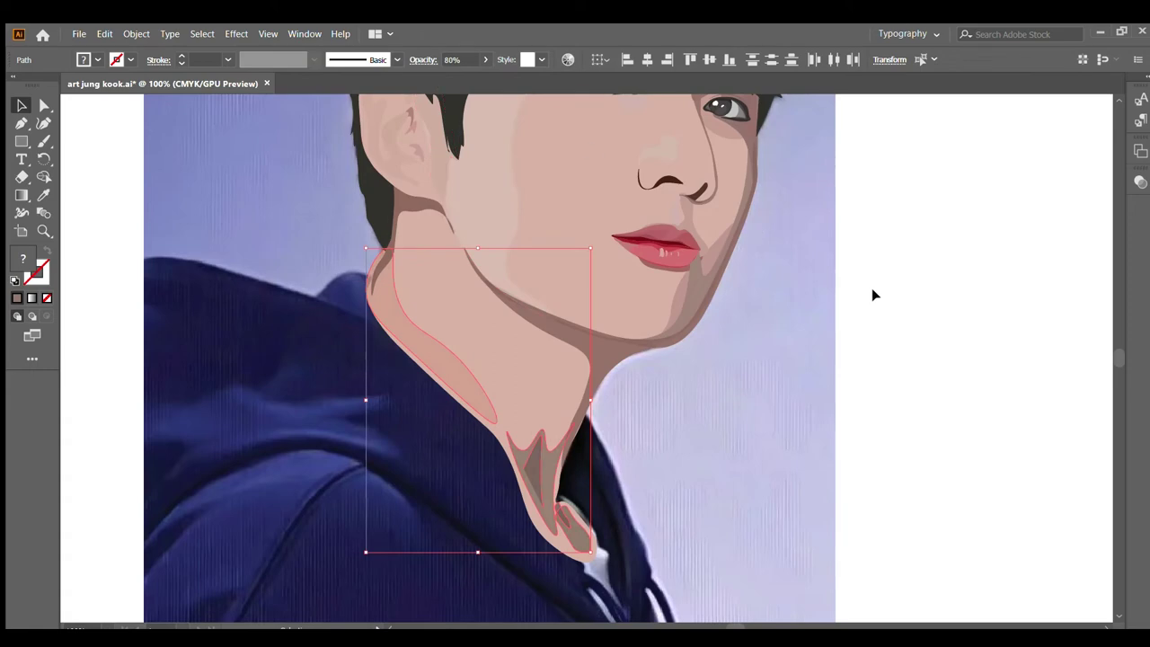
click(872, 294)
Step: Check the inner-ear and face shapes by selecting them, then clear the selection
scroll(638, 462, up, 3)
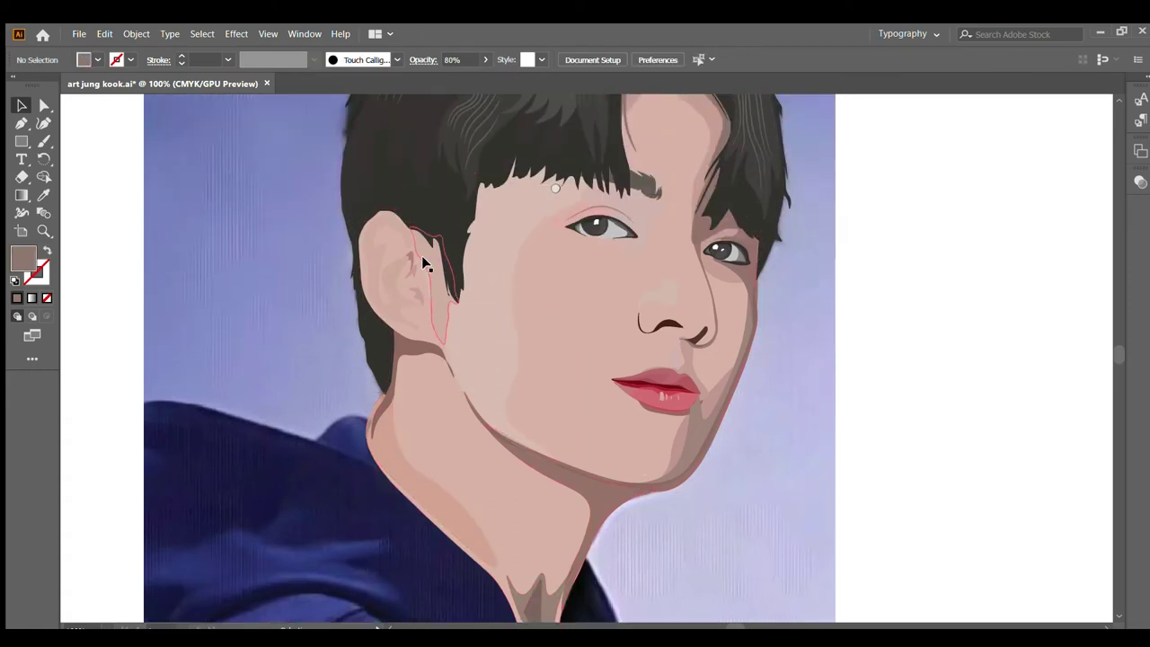
click(388, 262)
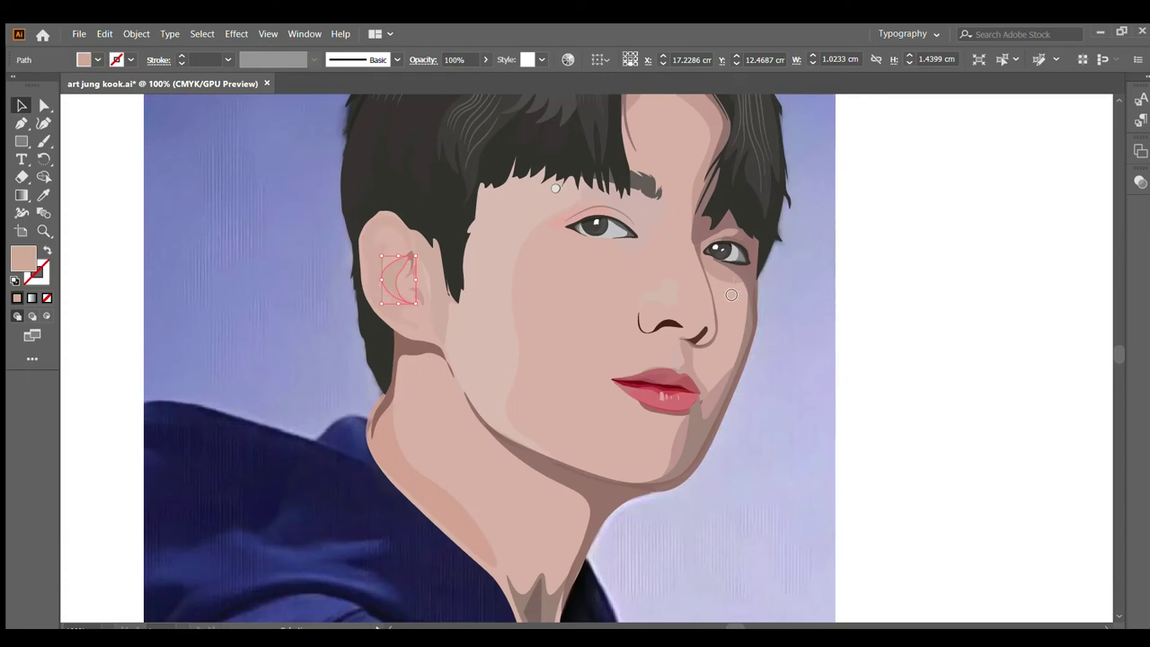
click(845, 292)
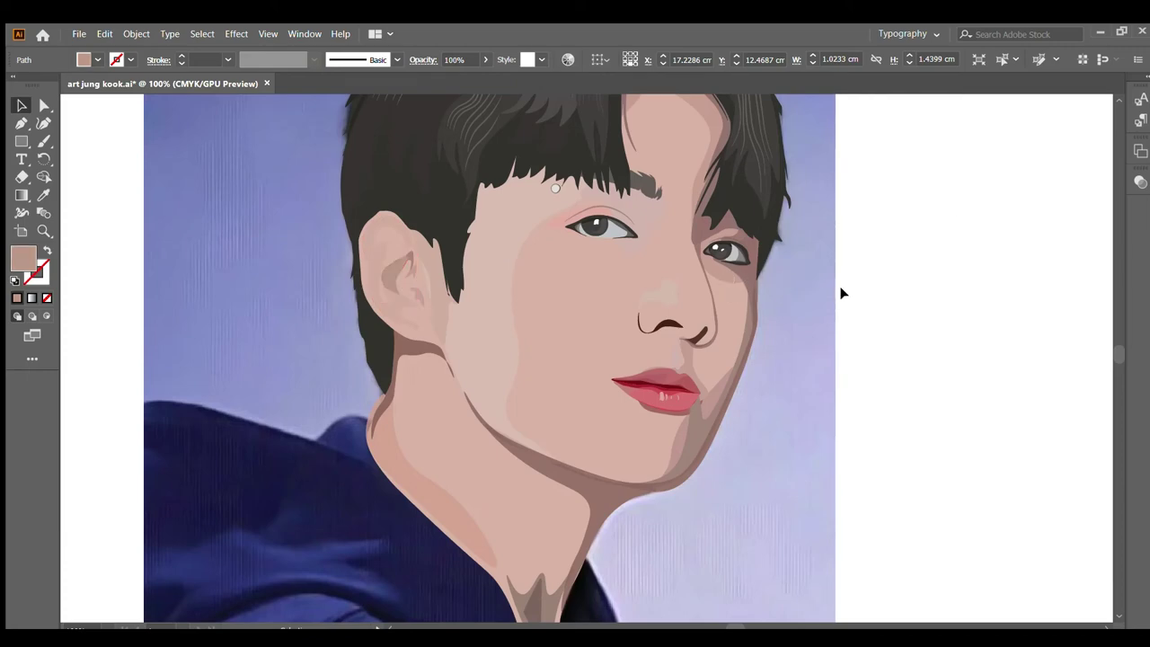
scroll(566, 421, up, 2)
scroll(534, 426, down, 6)
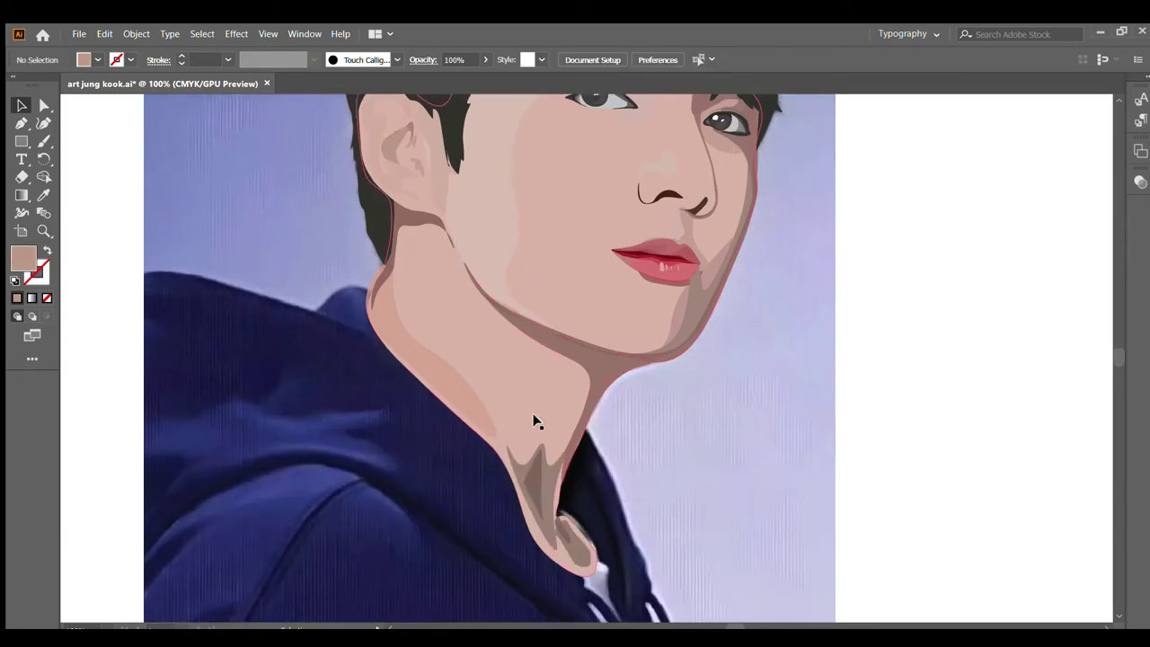
scroll(534, 419, down, 1)
scroll(527, 417, down, 1)
scroll(521, 404, down, 1)
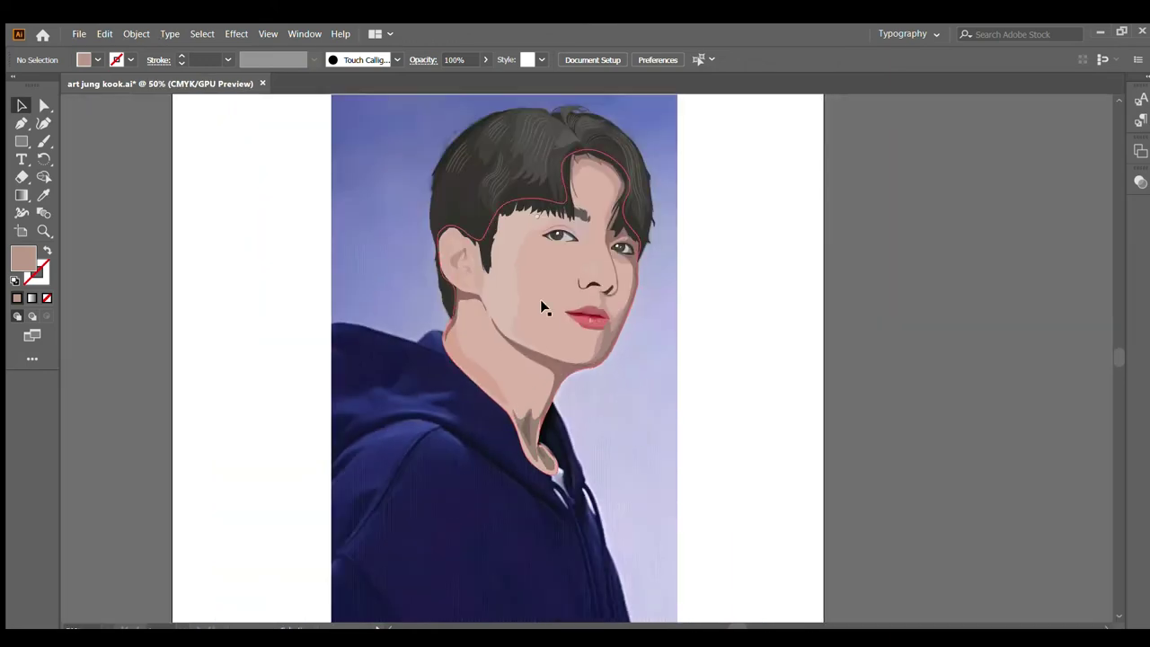
scroll(540, 301, down, 1)
drag(328, 182, 634, 391)
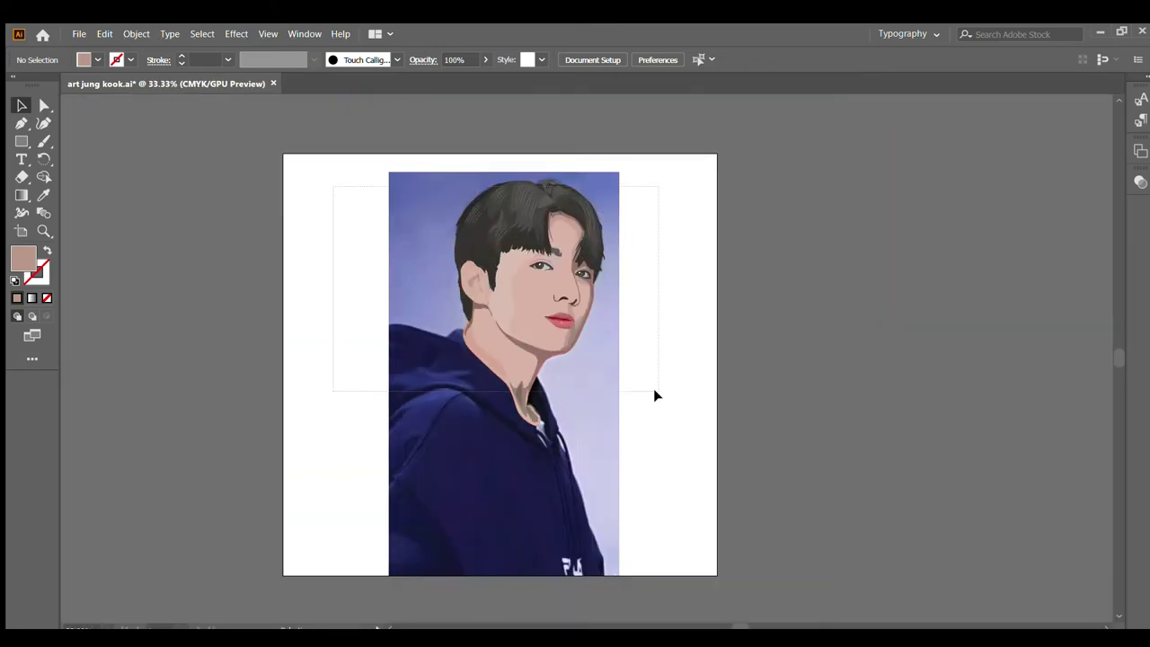
scroll(557, 299, up, 2)
key(ctrl+shift+a)
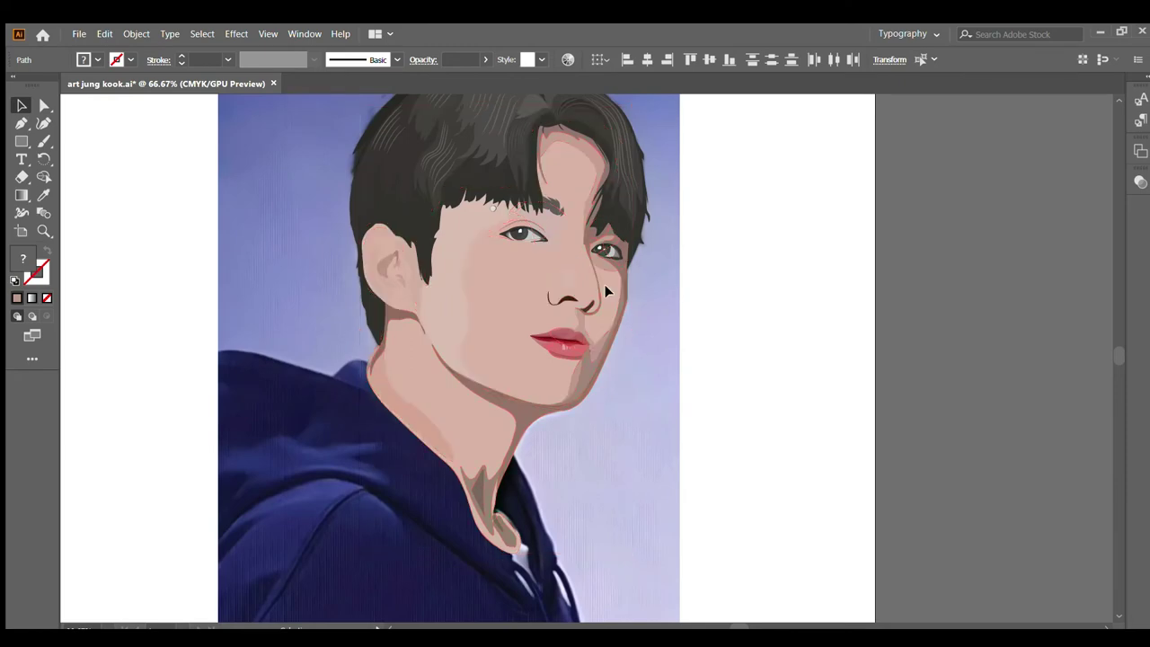
scroll(605, 284, up, 2)
scroll(512, 288, up, 1)
scroll(527, 266, up, 1)
Step: Start a curved blush path below the eye across the upper cheek
click(43, 123)
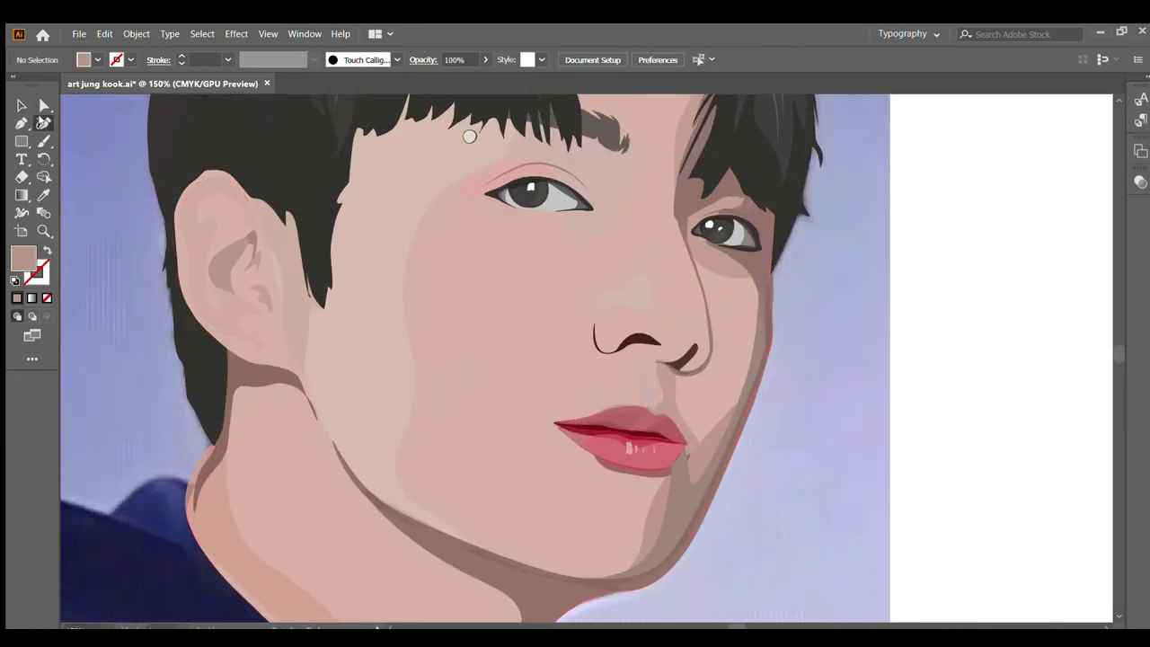
click(576, 266)
click(503, 264)
Step: Close the blush shape down the outer cheek and nudge it into place
click(418, 241)
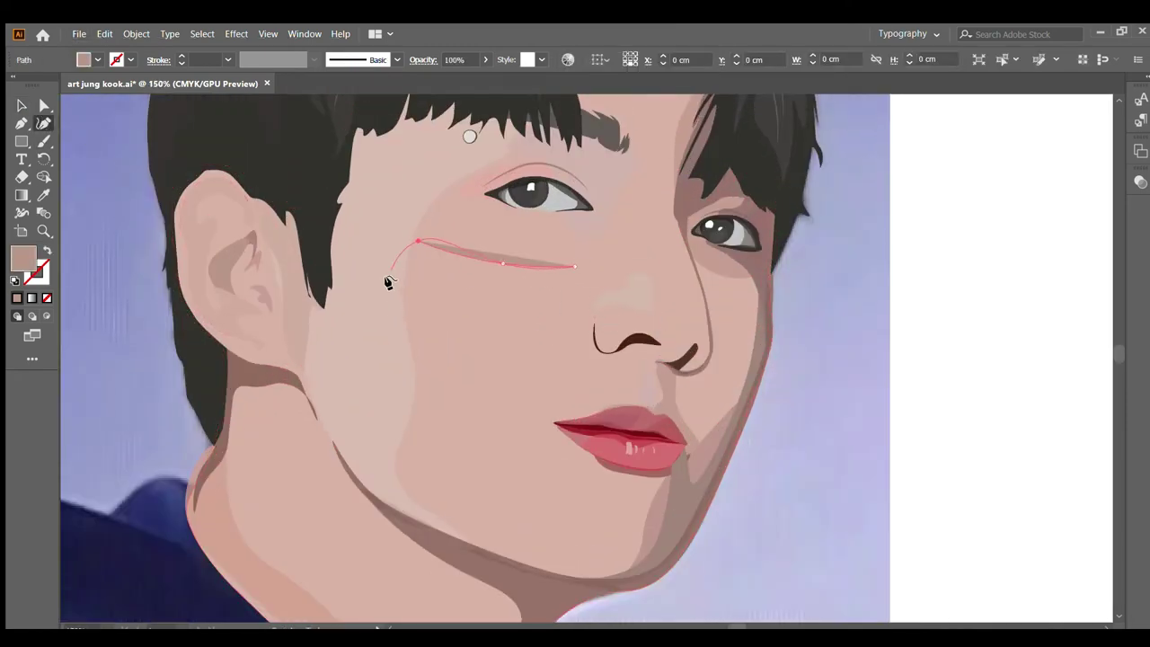
click(396, 321)
click(434, 373)
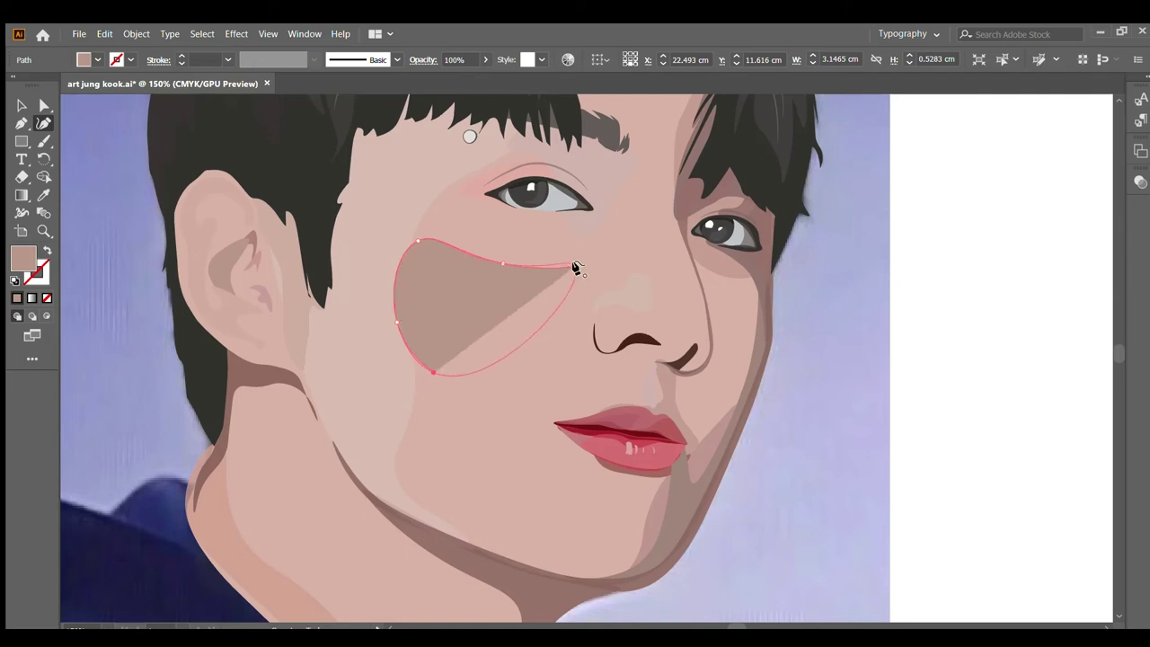
click(574, 267)
drag(572, 268, 577, 269)
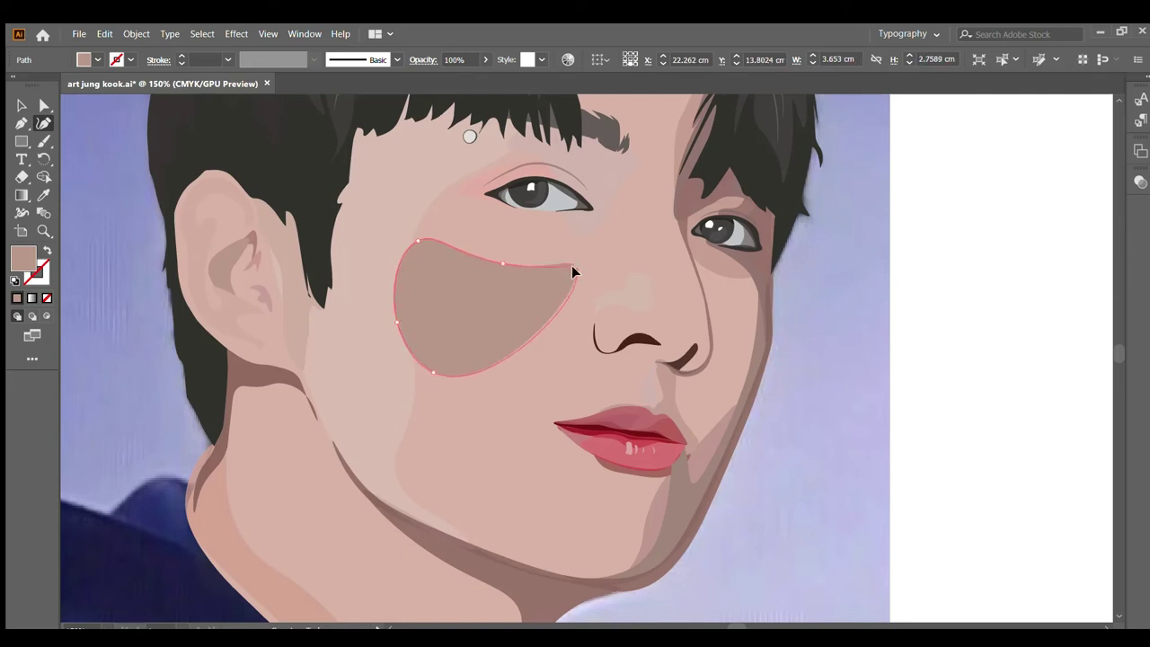
click(20, 108)
drag(491, 316, 495, 306)
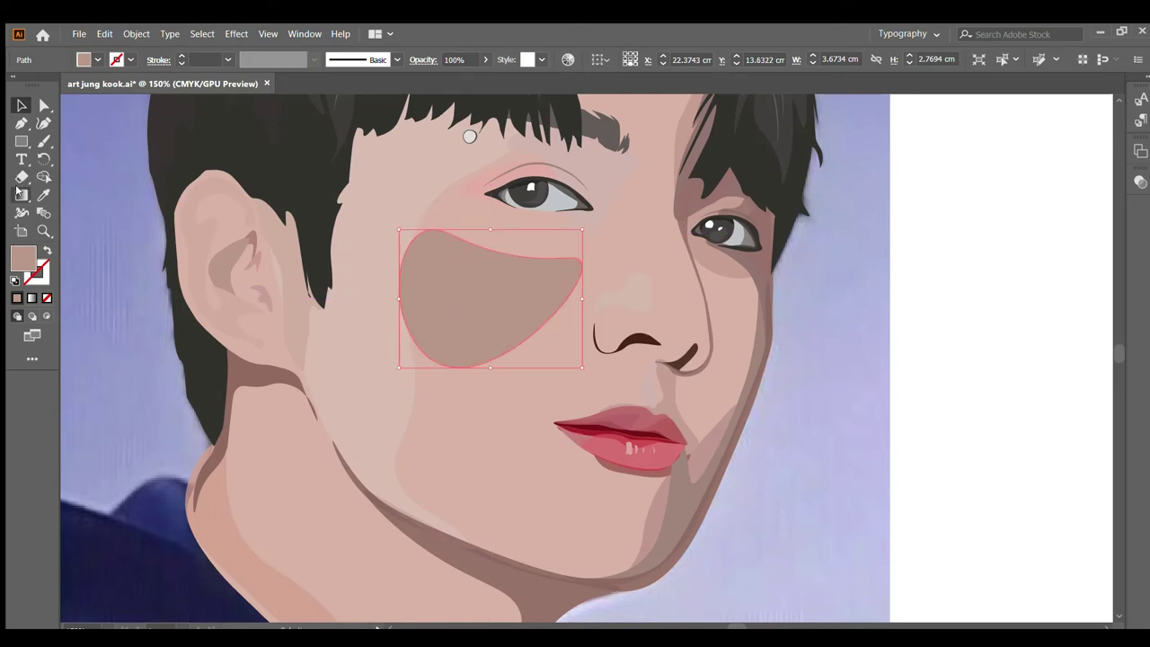
Step: Give the blush a gradient fill widened across the cheek, sampling skin tone for its stop
click(20, 194)
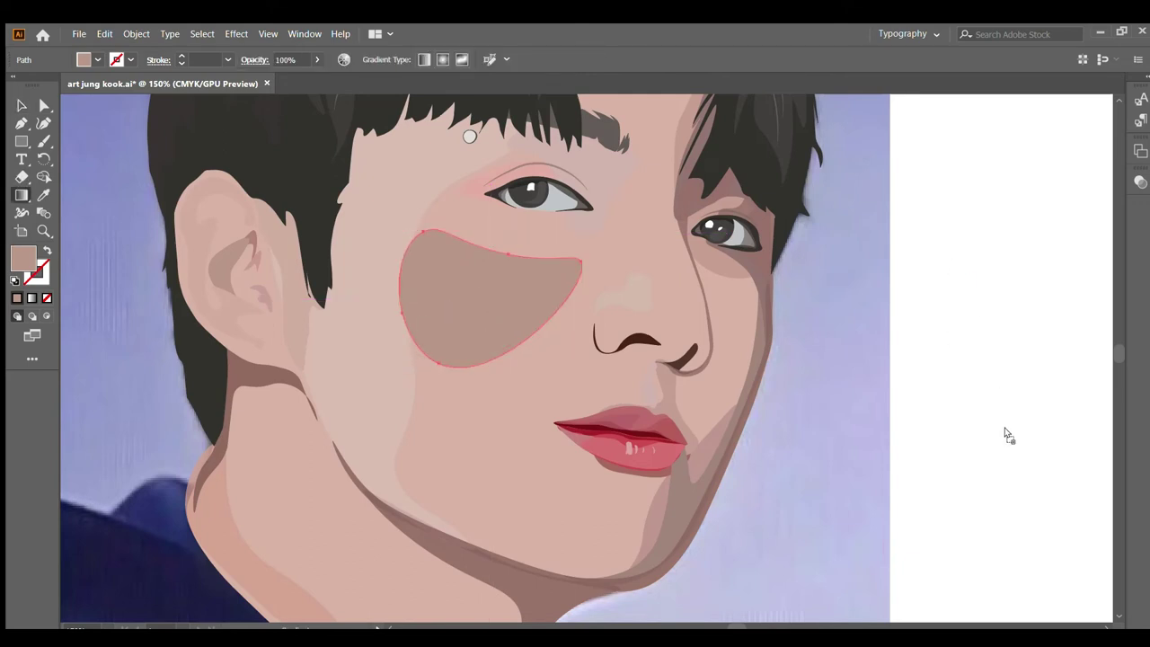
key(period)
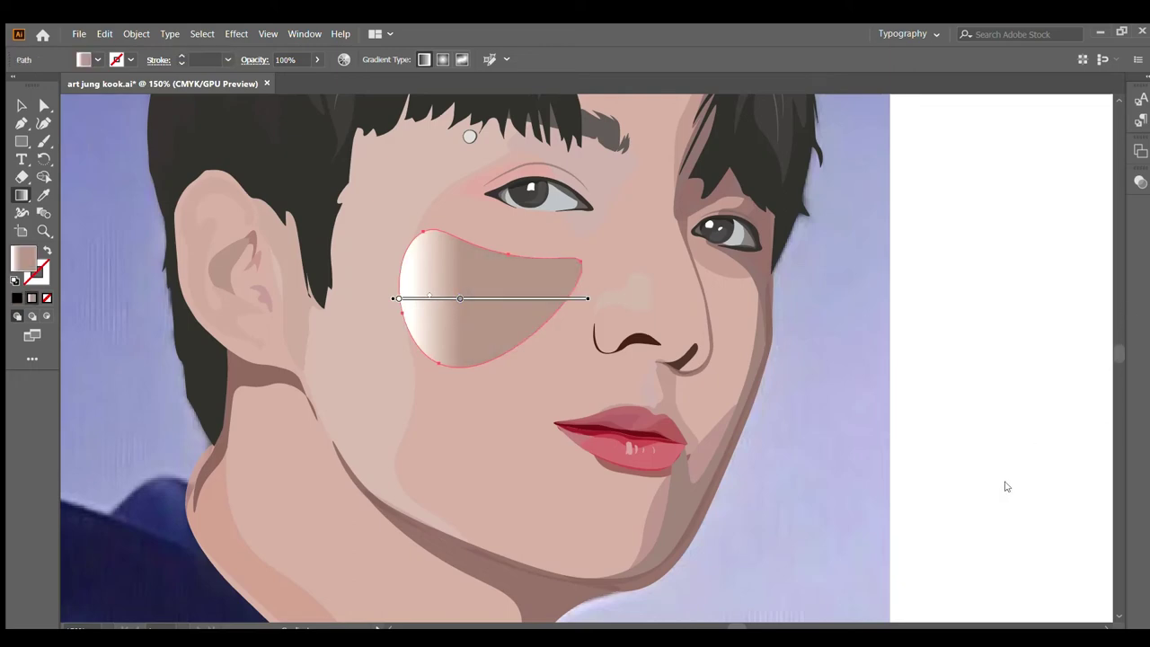
mouse_move(460, 298)
mouse_down()
mouse_move(552, 298)
mouse_move(486, 299)
mouse_up()
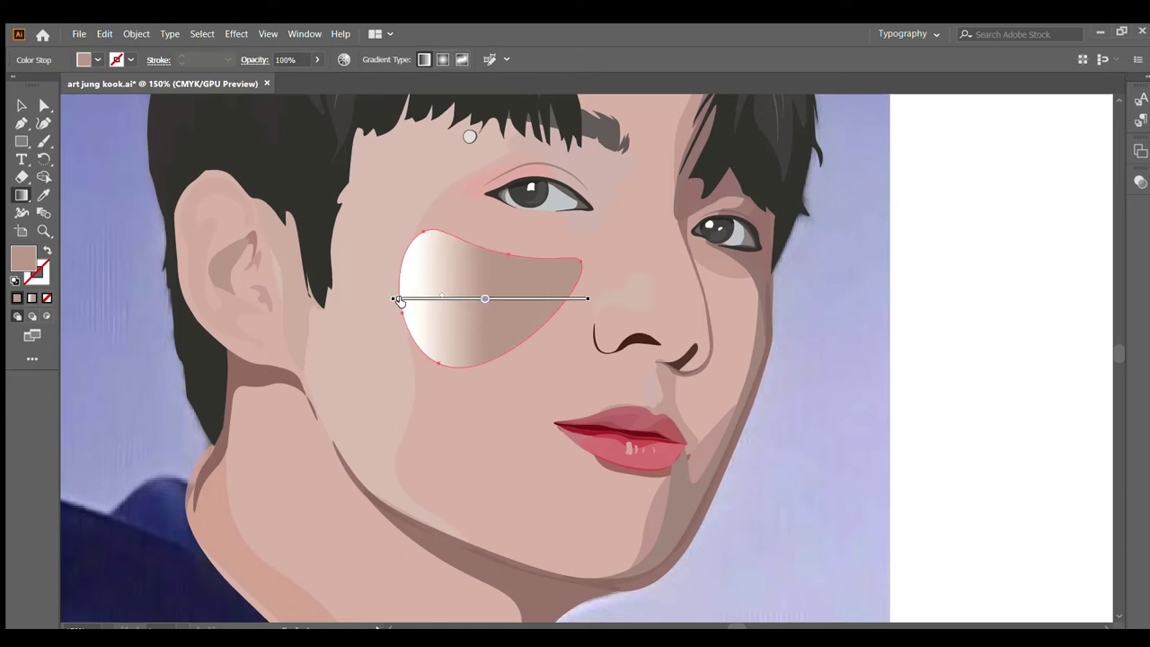
click(399, 298)
click(44, 195)
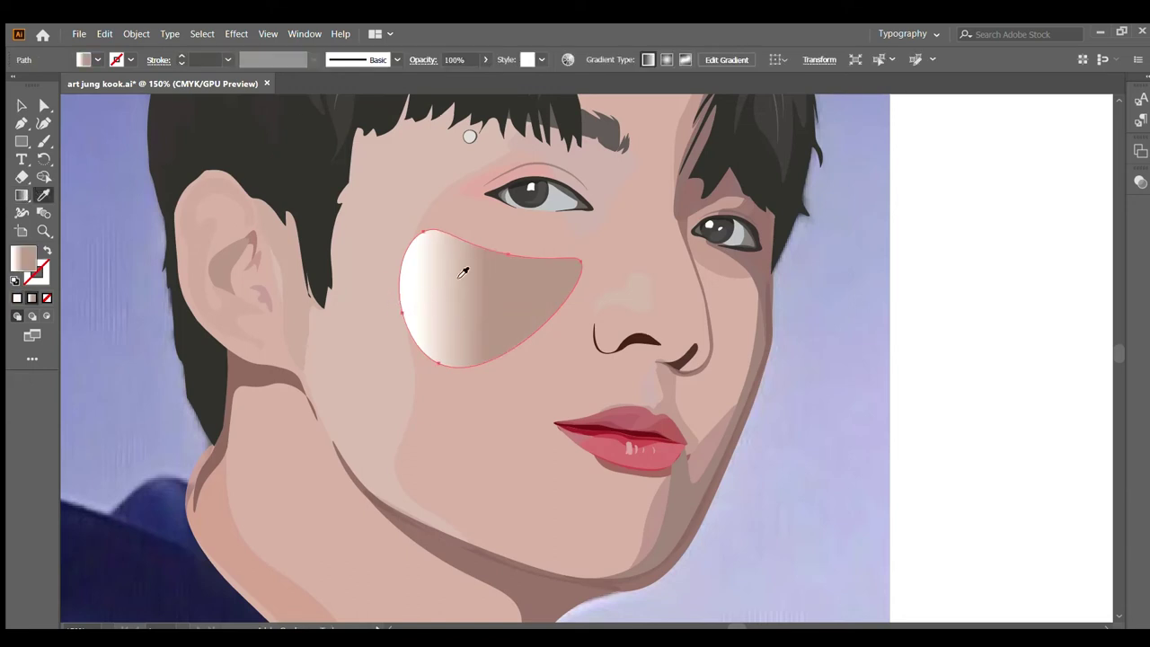
click(427, 222)
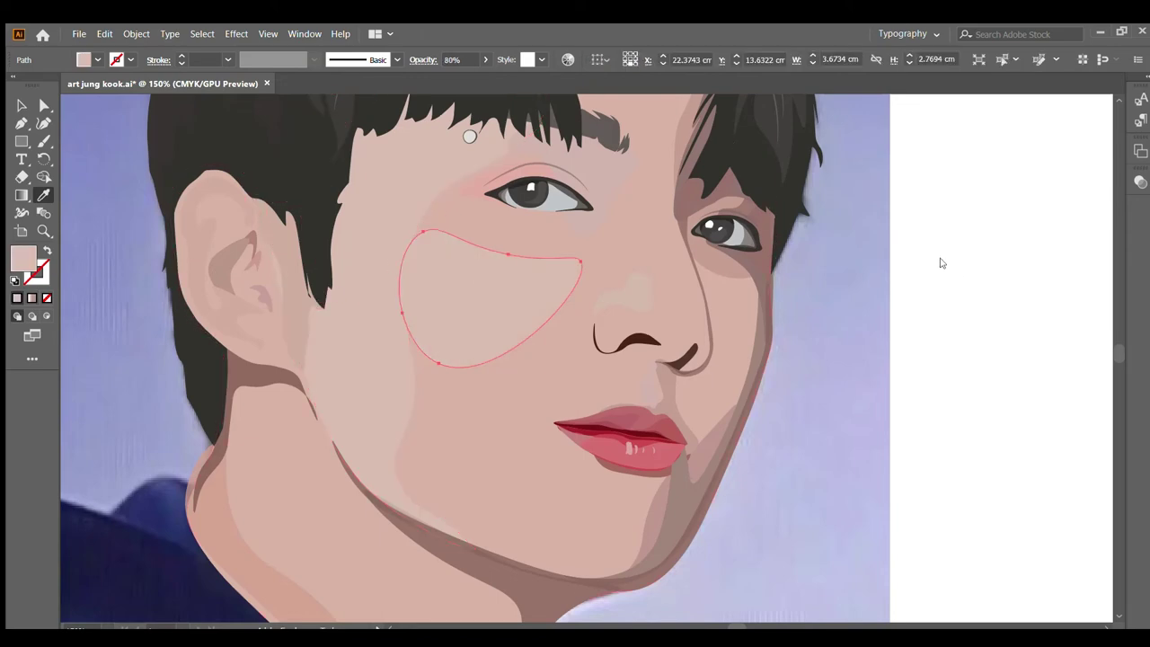
key(ctrl+z)
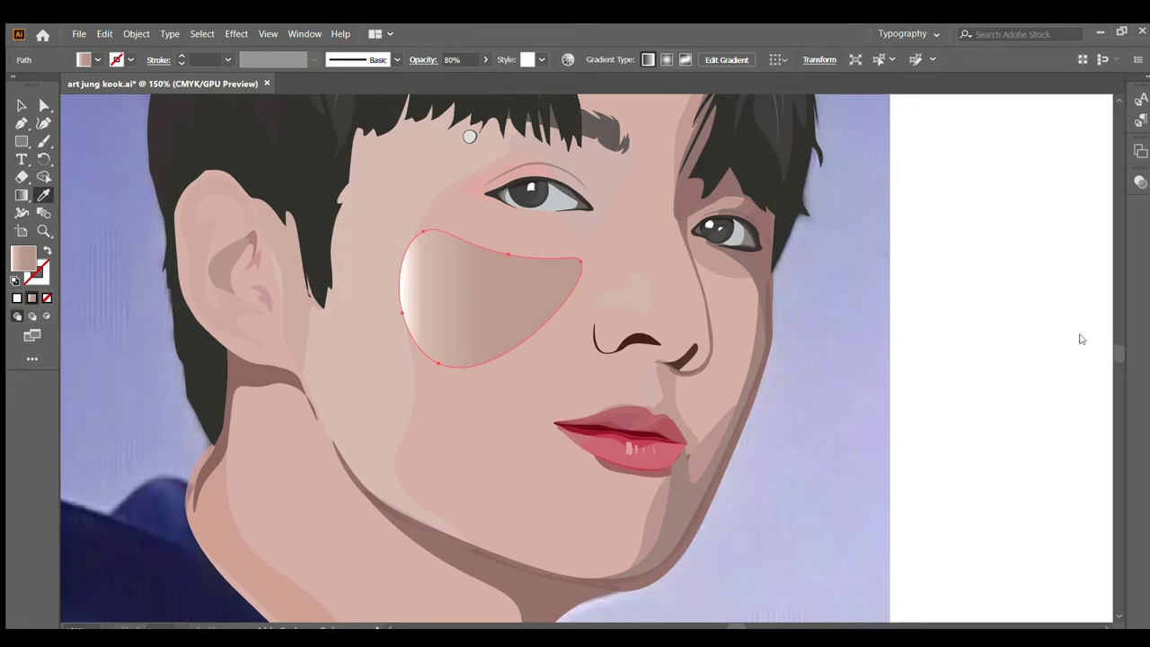
key(ctrl+z)
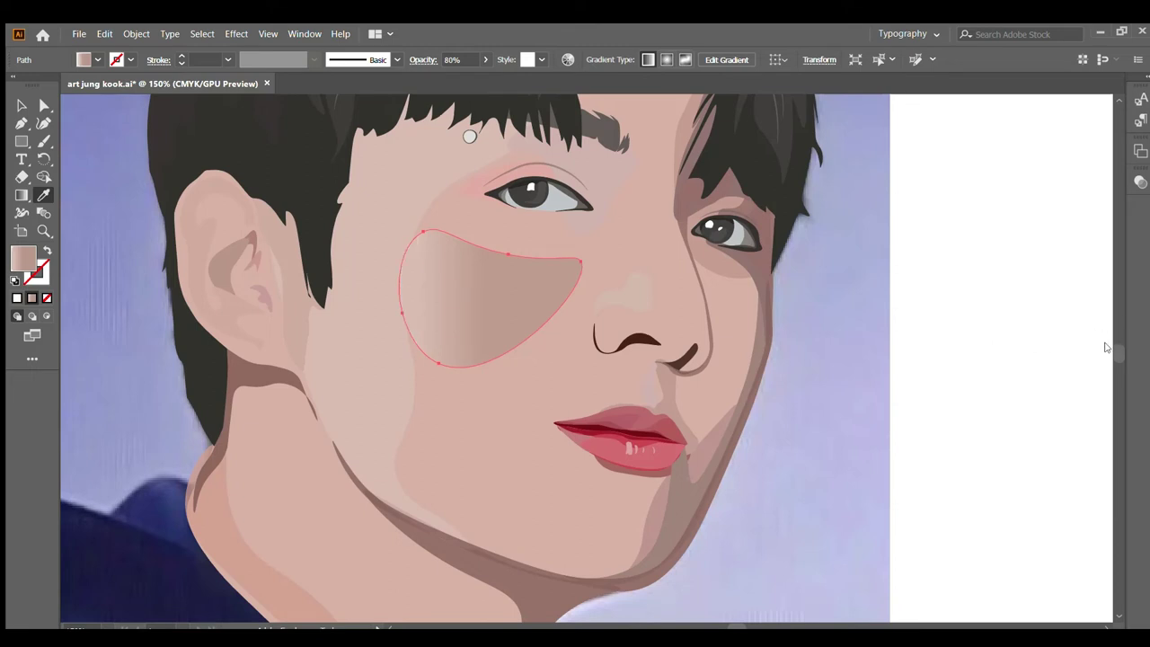
key(ctrl+z)
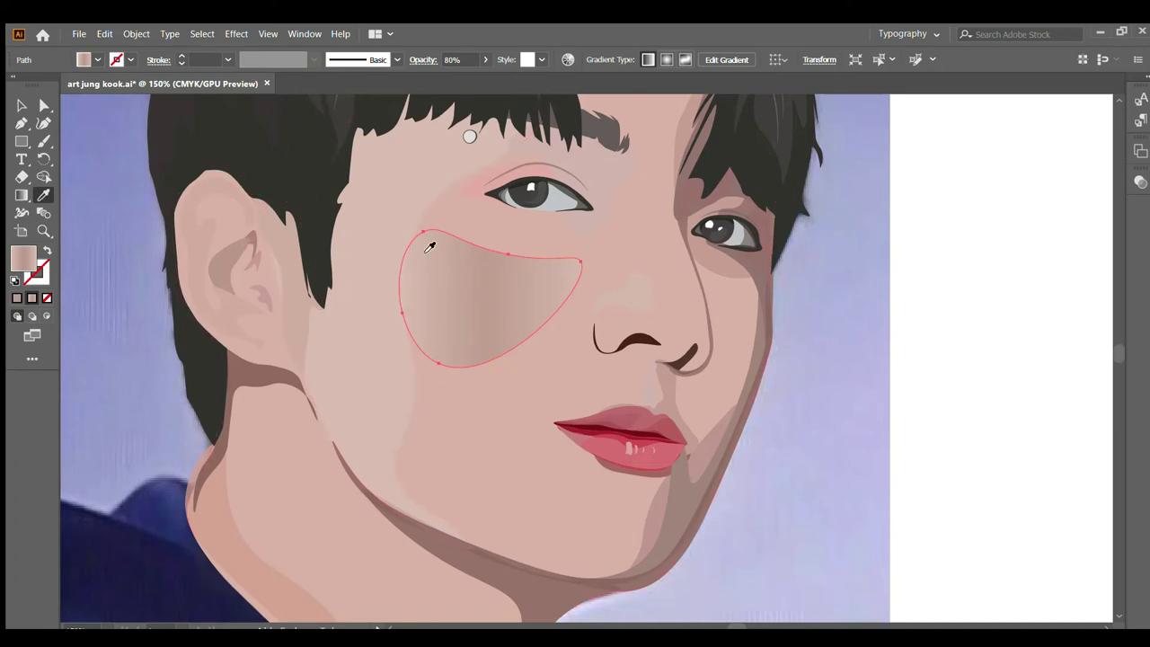
Step: Undo further cheek gradient changes and delete the gradient blob
click(22, 106)
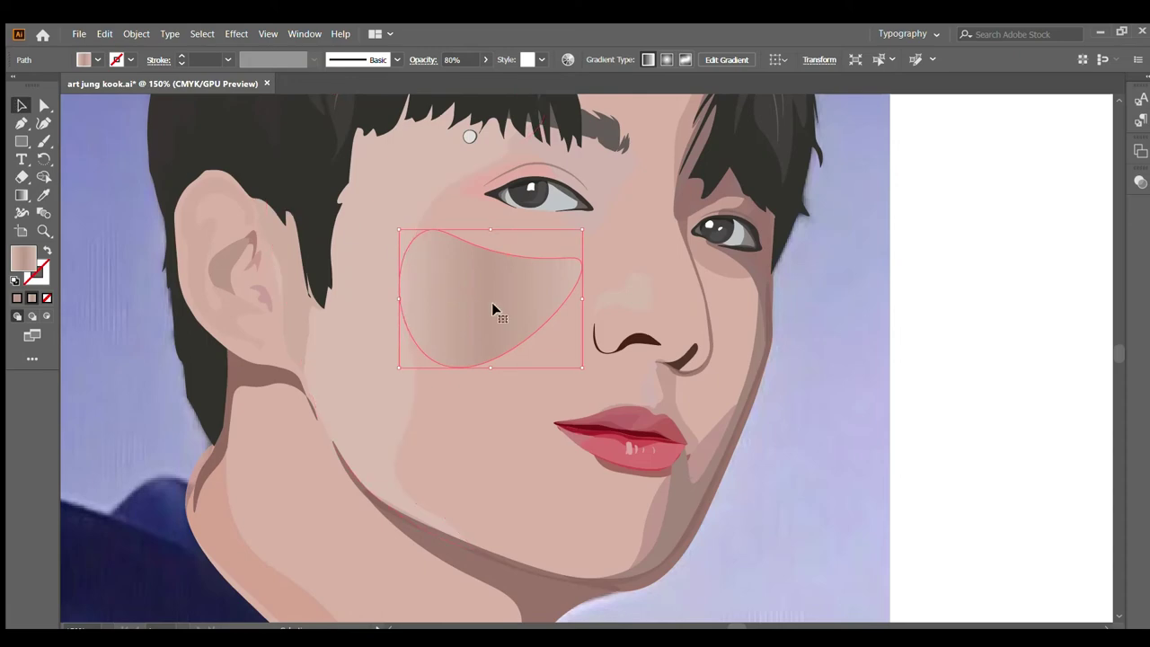
scroll(540, 314, down, 1)
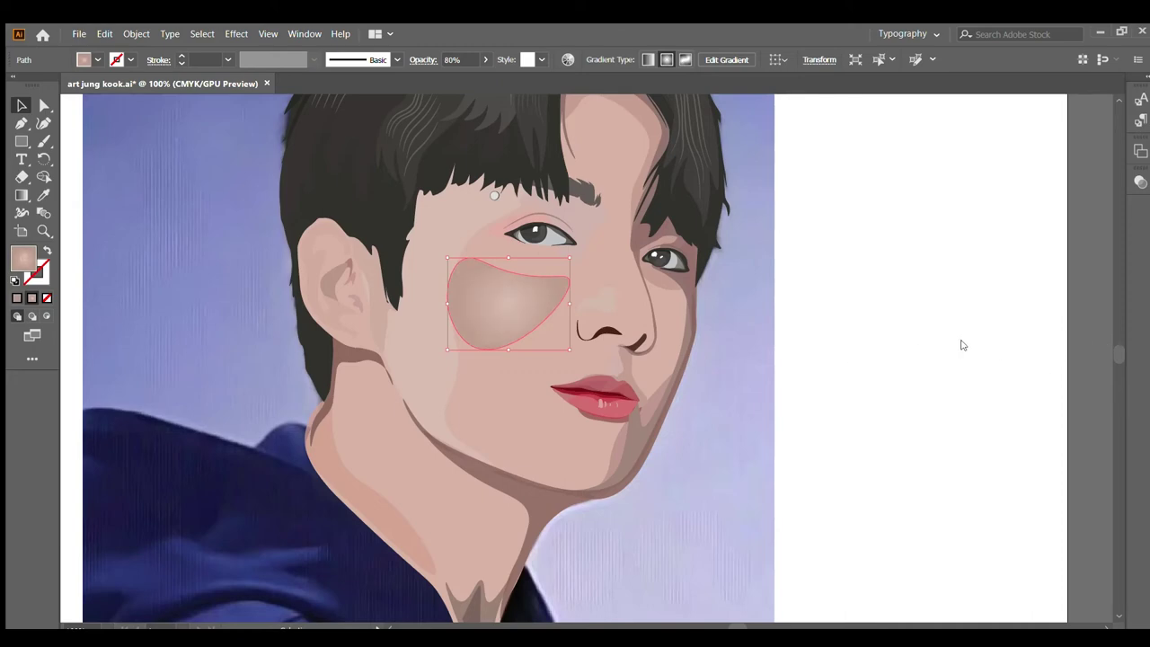
key(ctrl+z)
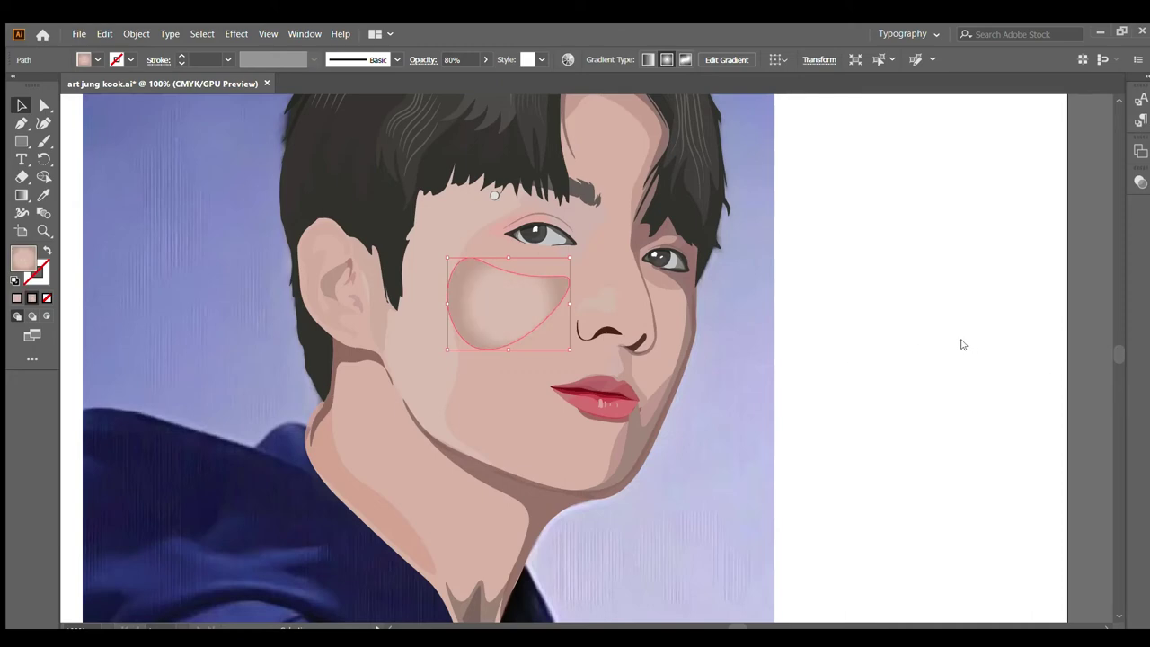
key(ctrl+z)
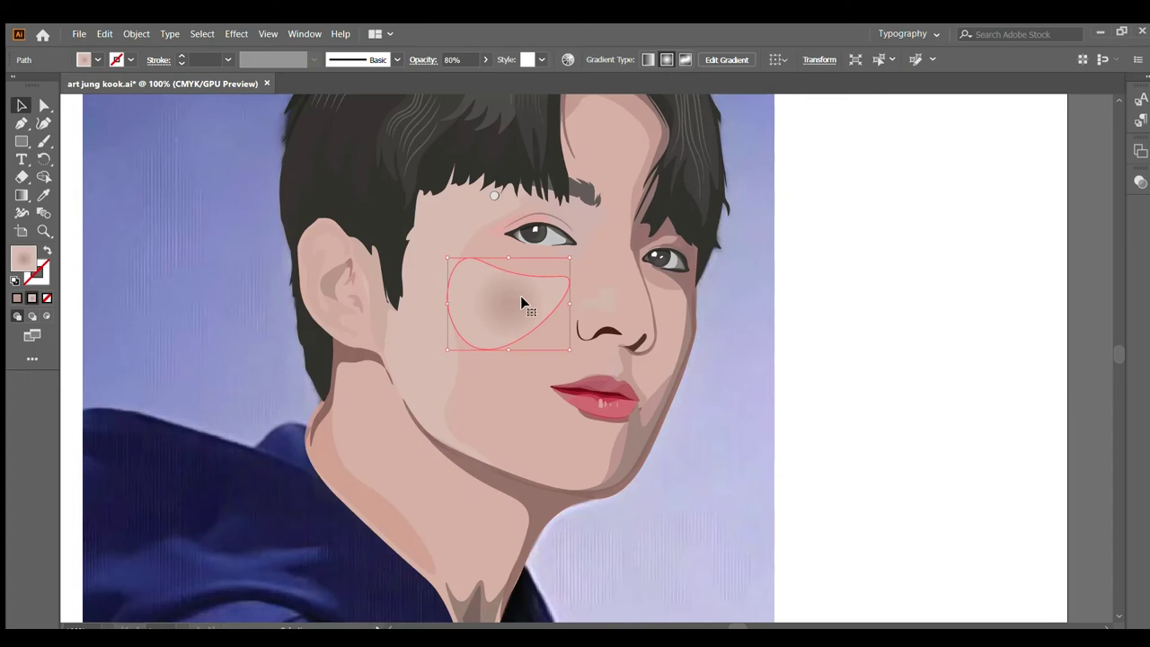
key(Delete)
Step: Select and delete the face line-art, then undo to restore it
alt+scroll(632, 440, down, 2)
scroll(632, 442, down, 2)
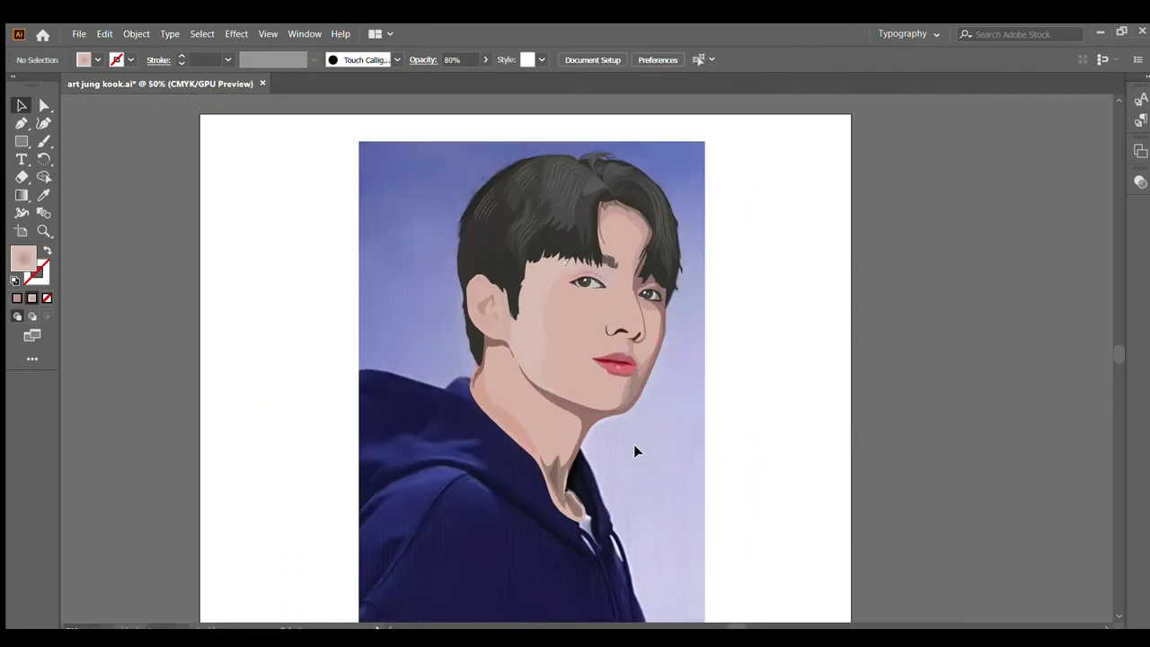
alt+scroll(568, 398, up, 2)
alt+scroll(545, 324, down, 4)
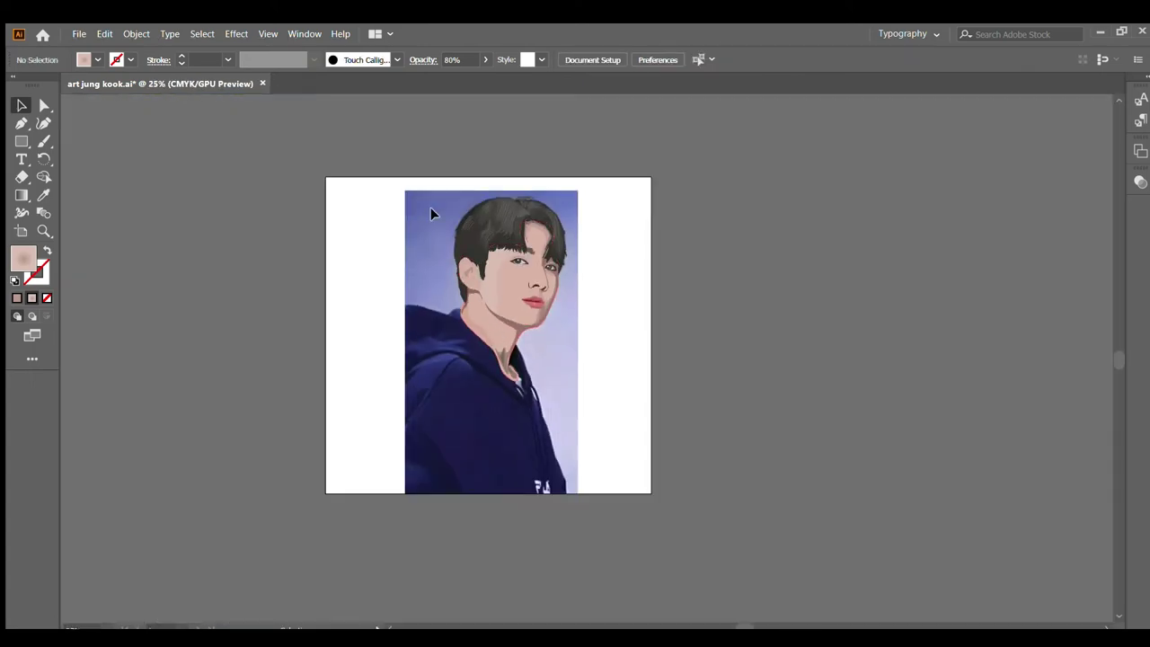
drag(384, 202, 637, 341)
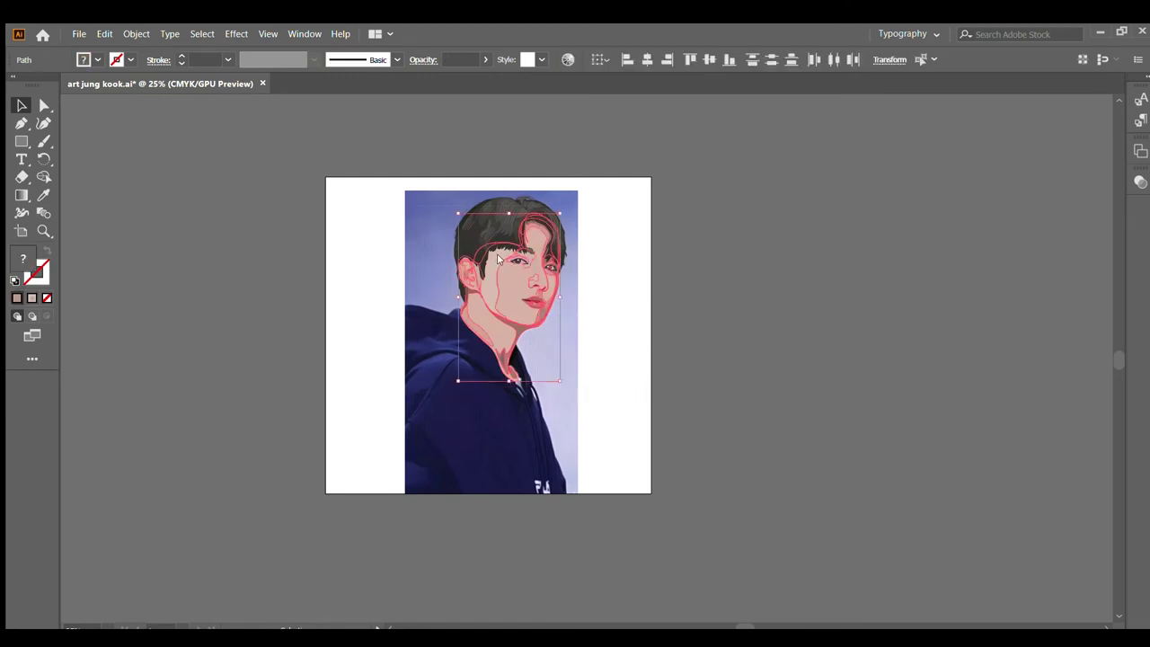
key(Delete)
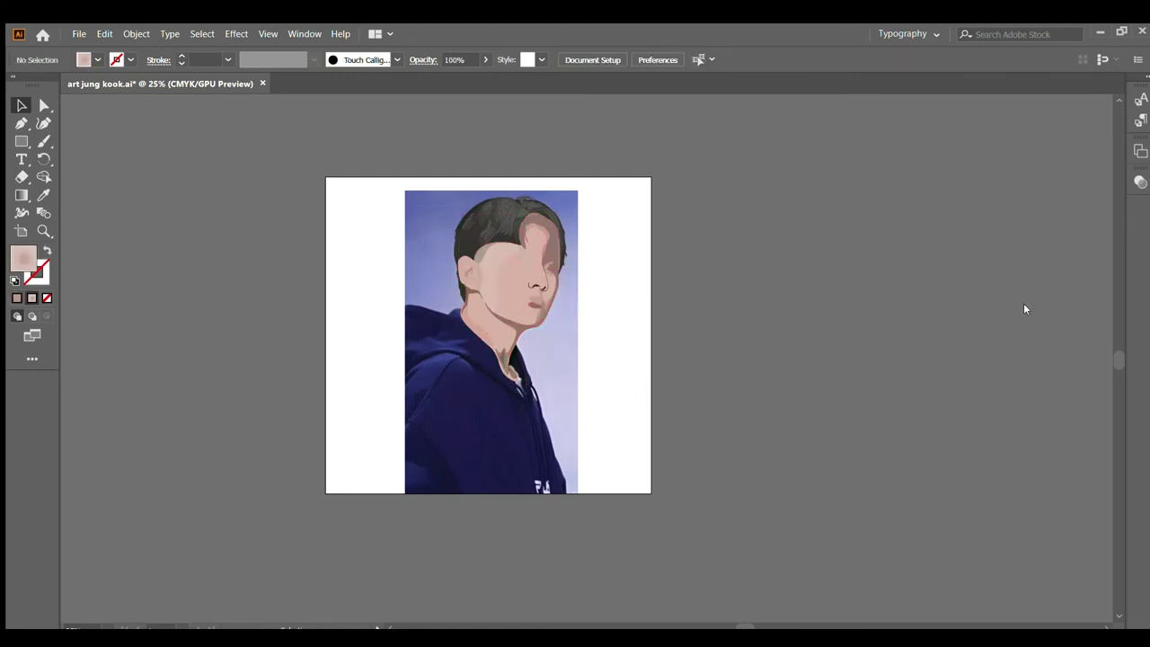
key(ctrl+z)
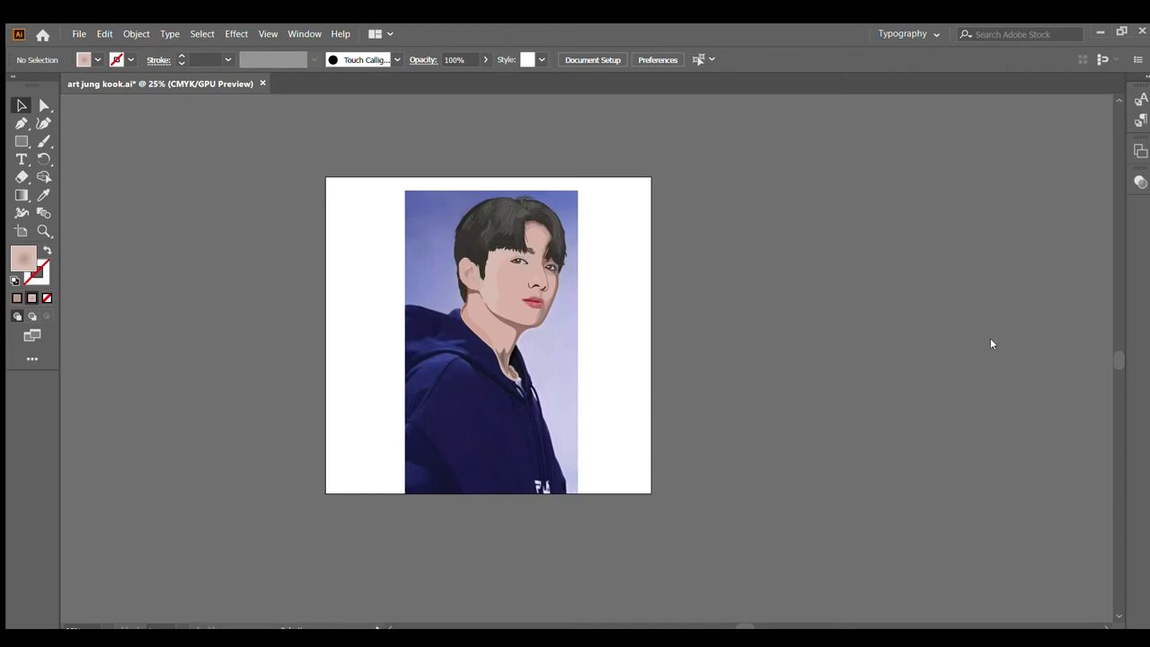
Step: Zoom to the neck and collar and switch to the Curvature tool for new tracing
scroll(563, 314, up, 2)
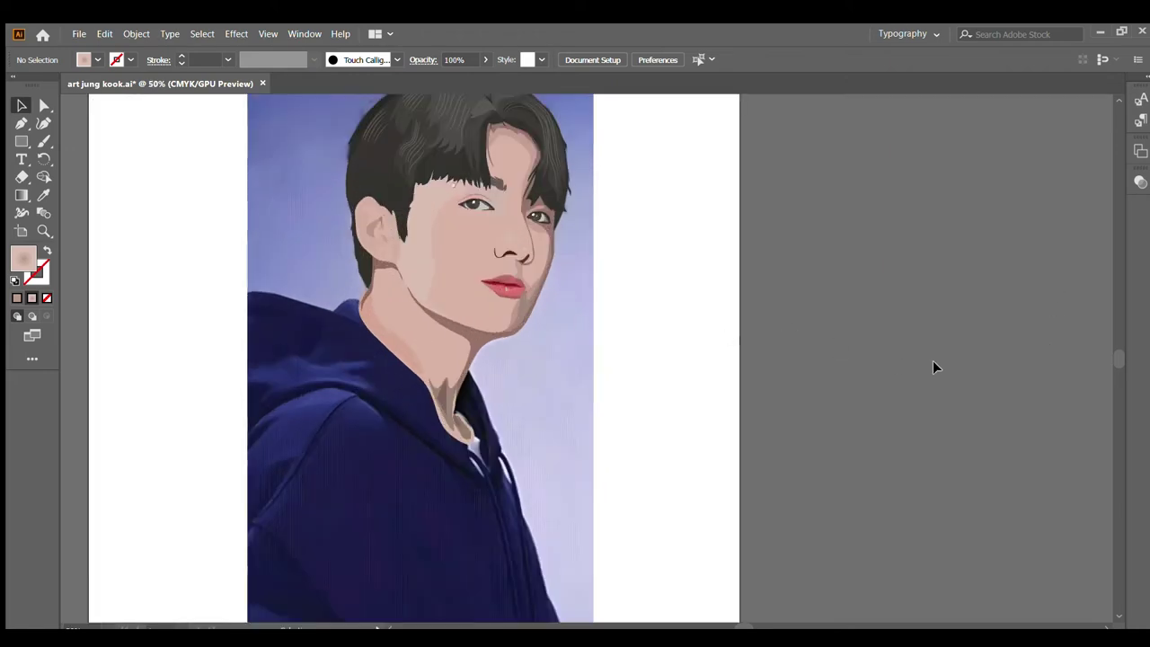
scroll(351, 290, down, 1)
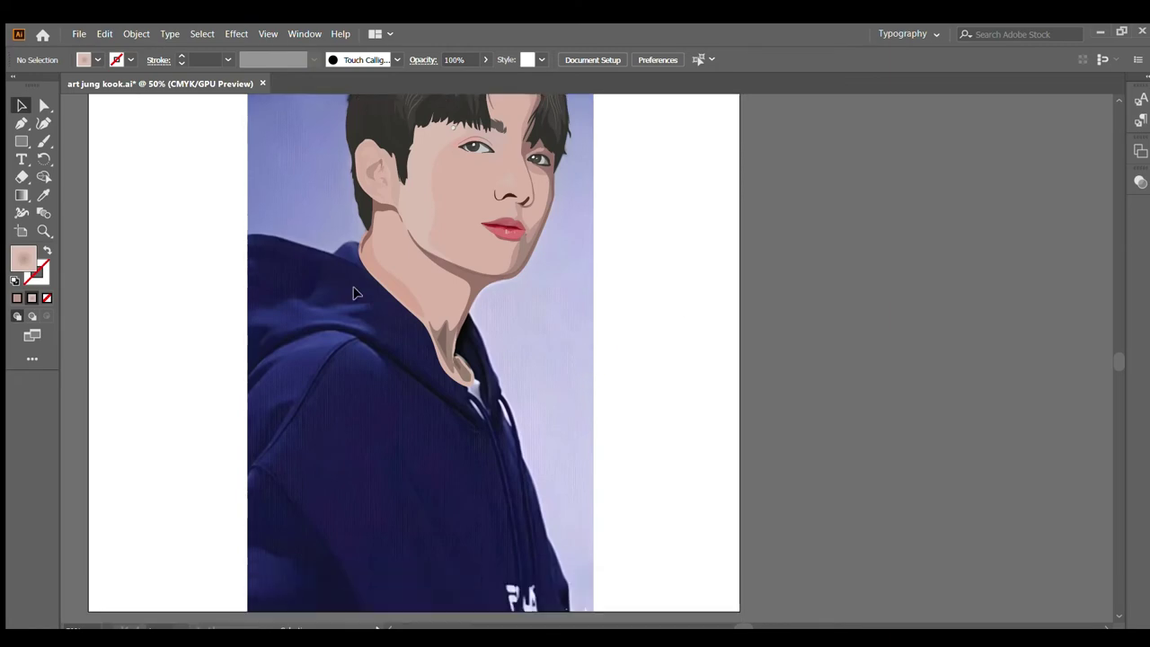
scroll(326, 255, up, 2)
scroll(325, 255, up, 2)
scroll(357, 250, down, 1)
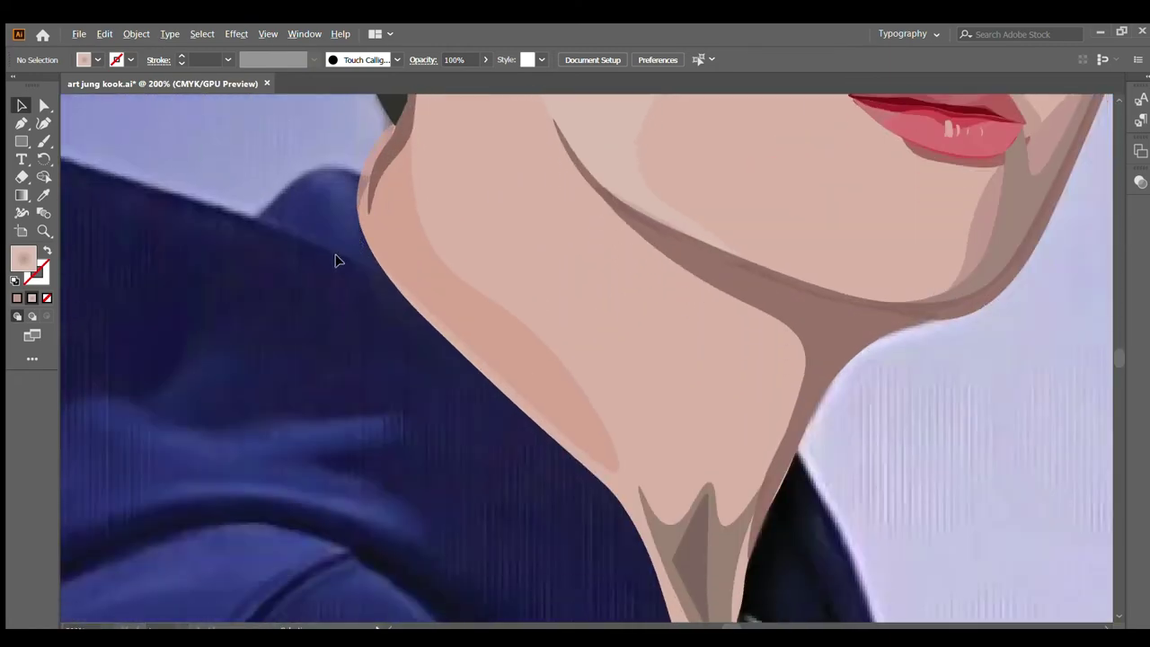
scroll(372, 206, down, 1)
scroll(372, 207, up, 2)
click(43, 123)
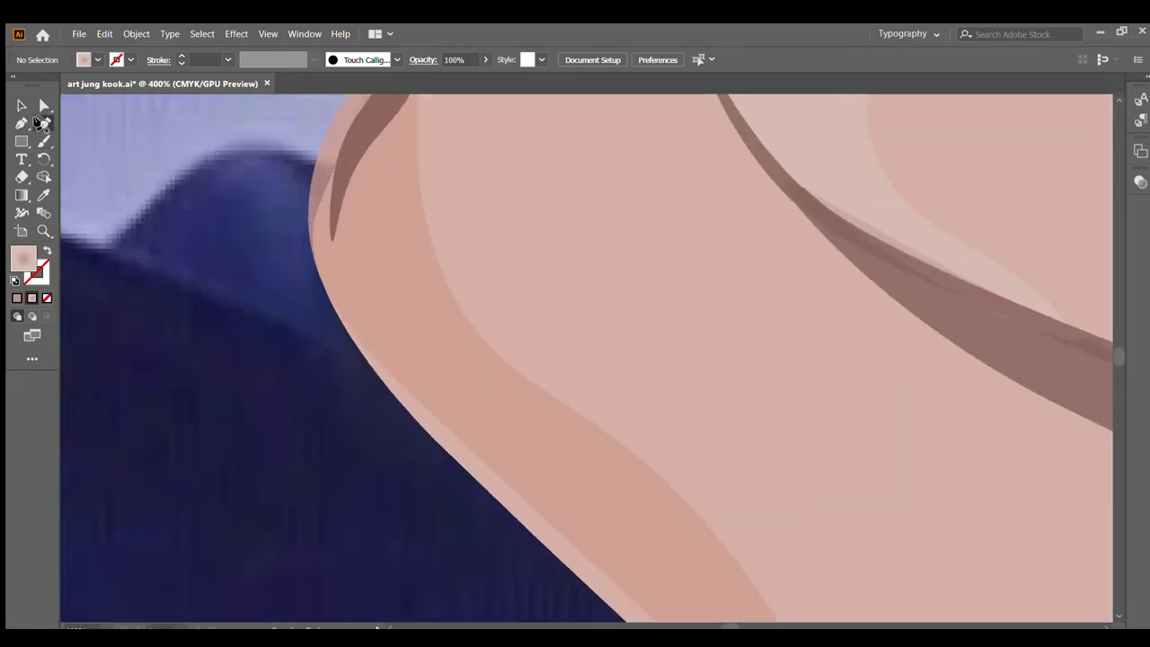
scroll(393, 244, down, 1)
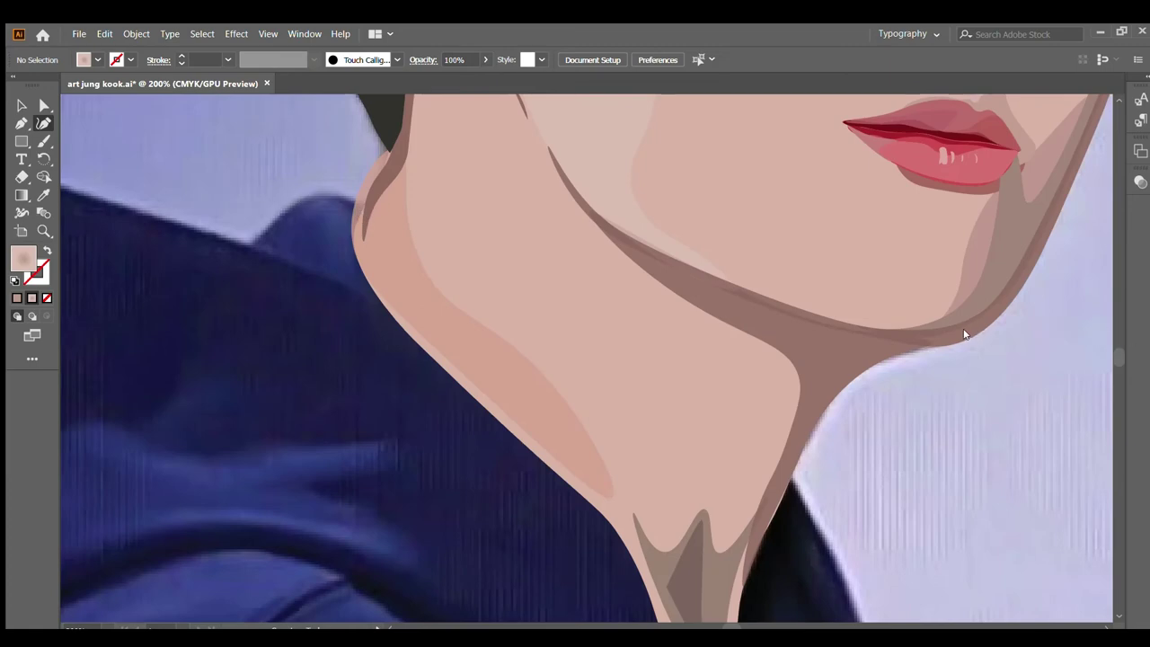
scroll(572, 335, down, 1)
scroll(560, 321, up, 1)
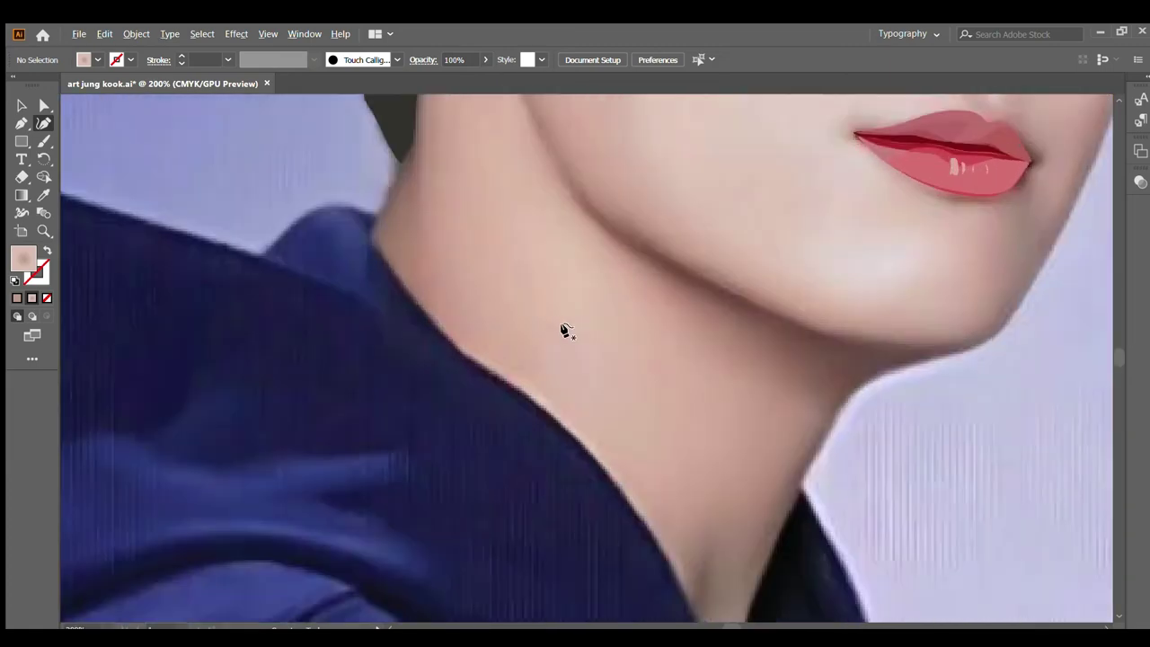
Step: Start a curved path down the neck's left edge toward the collar
click(375, 217)
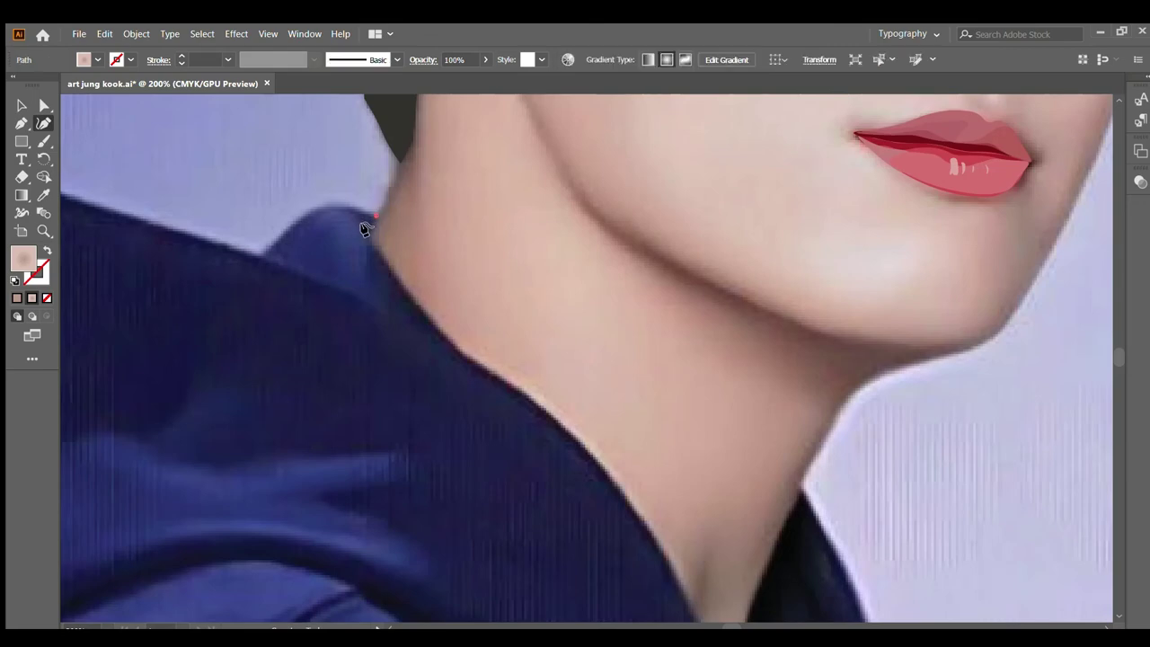
click(393, 270)
click(454, 344)
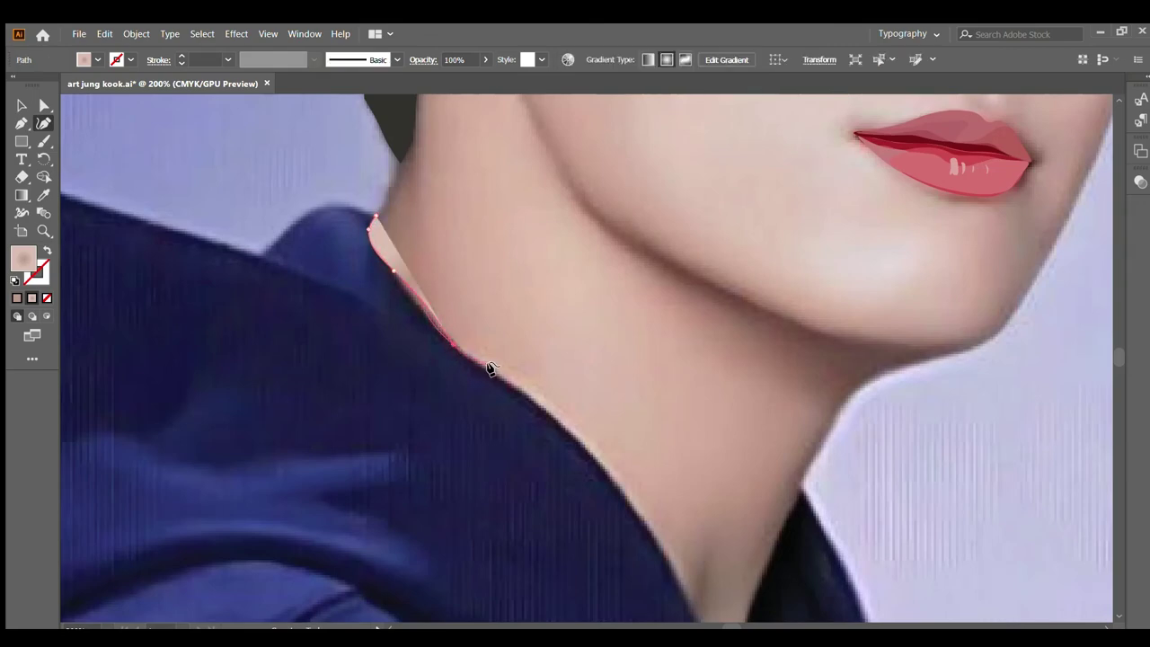
click(490, 368)
scroll(567, 426, down, 1)
click(642, 436)
scroll(642, 437, down, 1)
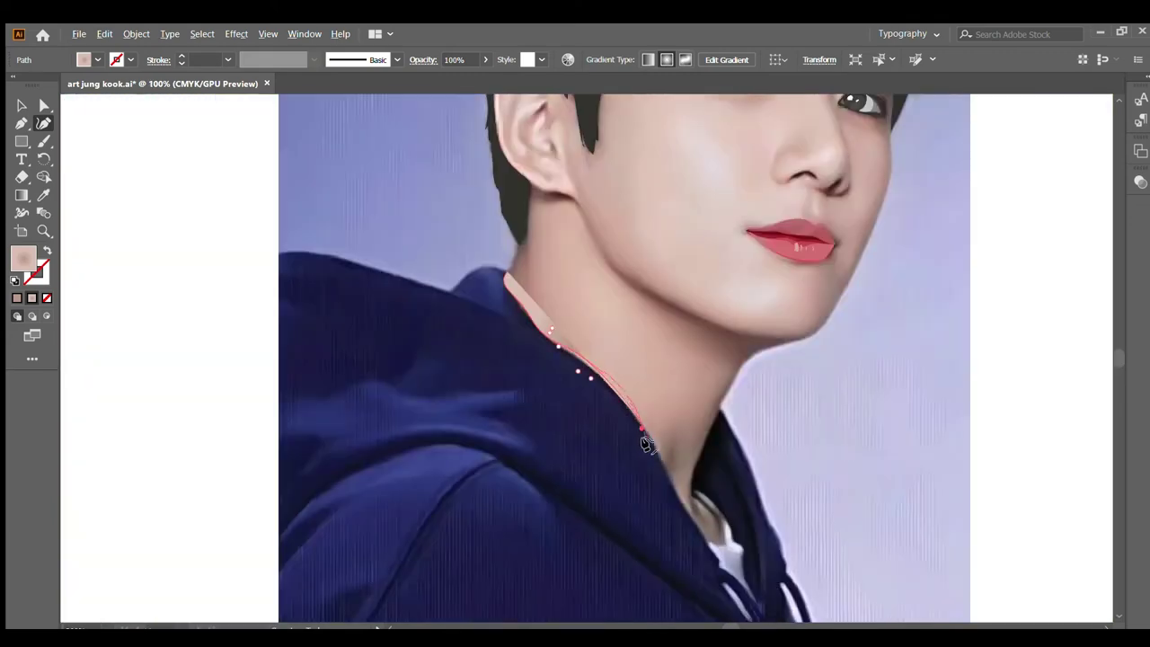
scroll(644, 442, up, 1)
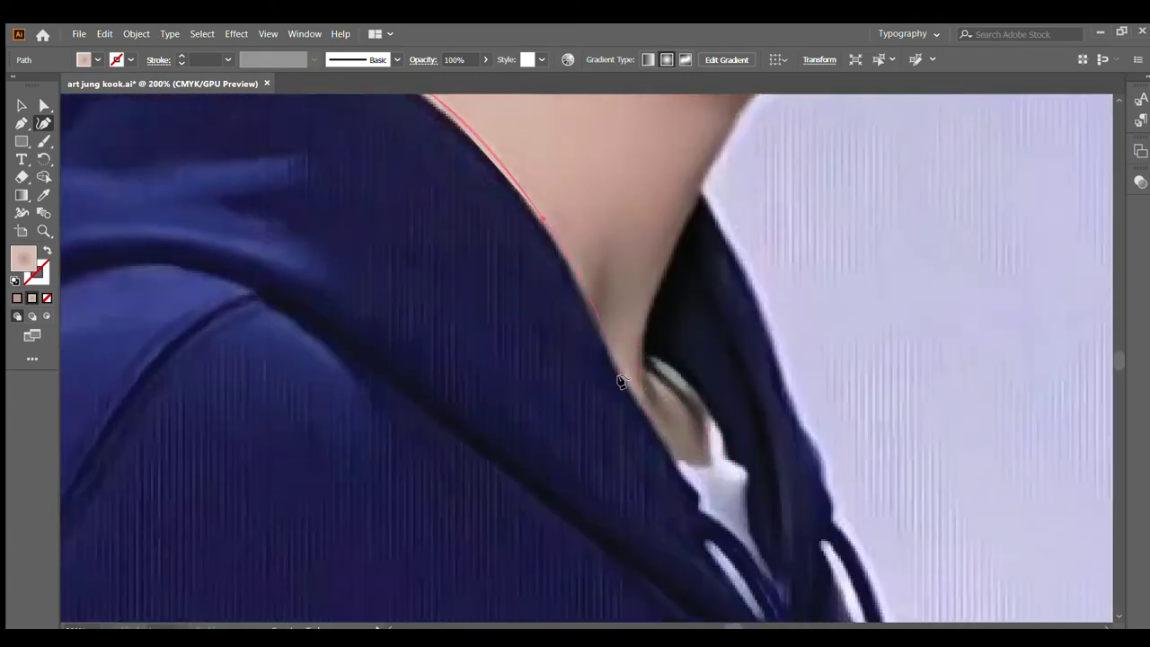
click(621, 380)
click(696, 494)
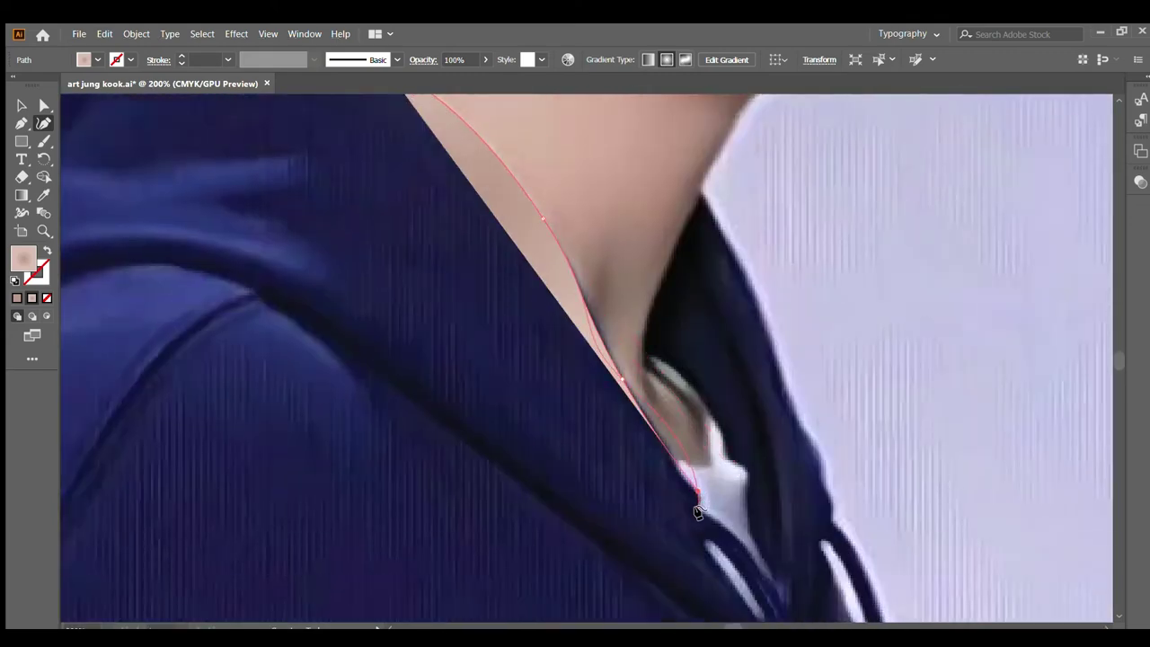
click(683, 471)
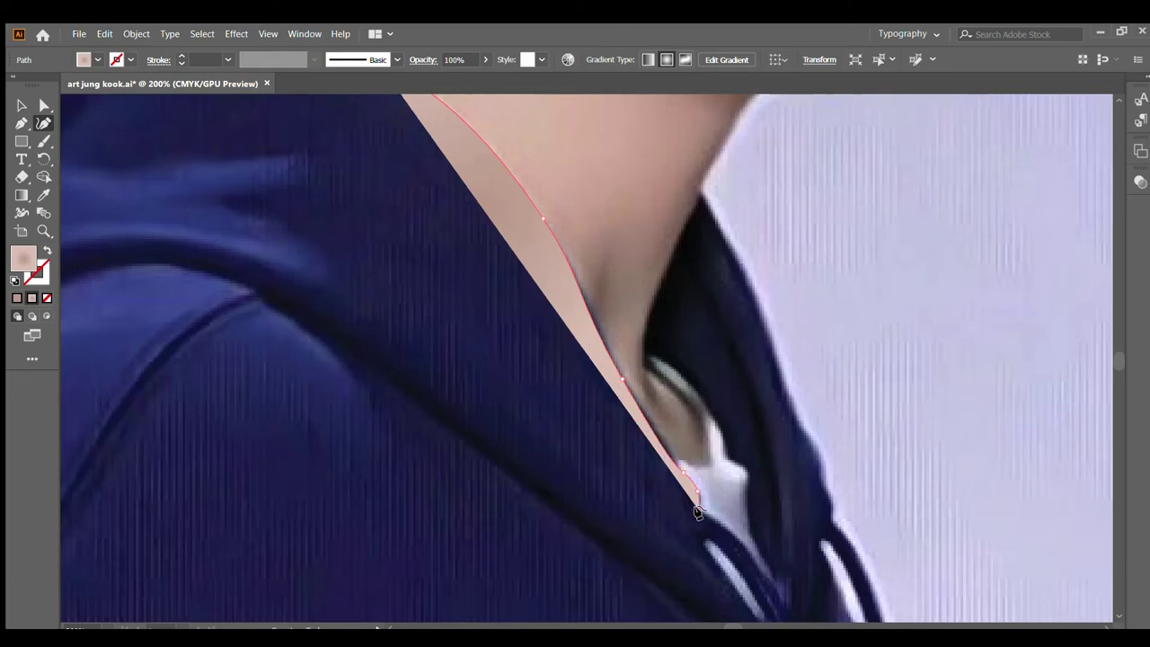
Step: Continue the path with anchors further down the collar edge
scroll(698, 513, down, 2)
scroll(683, 463, down, 1)
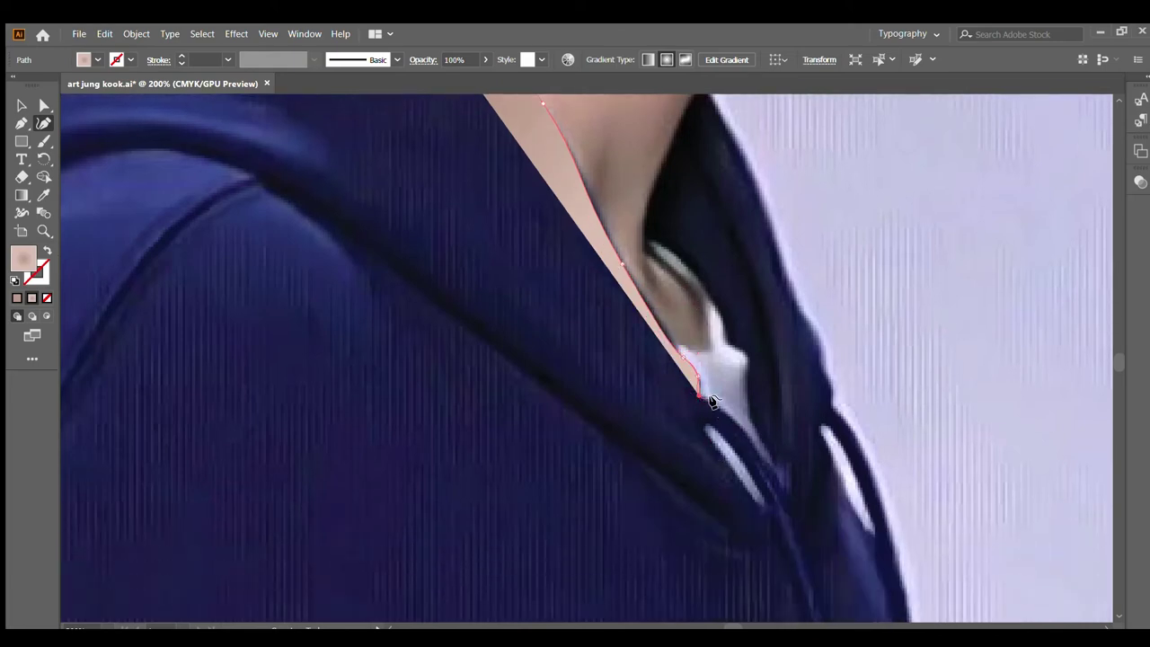
click(712, 401)
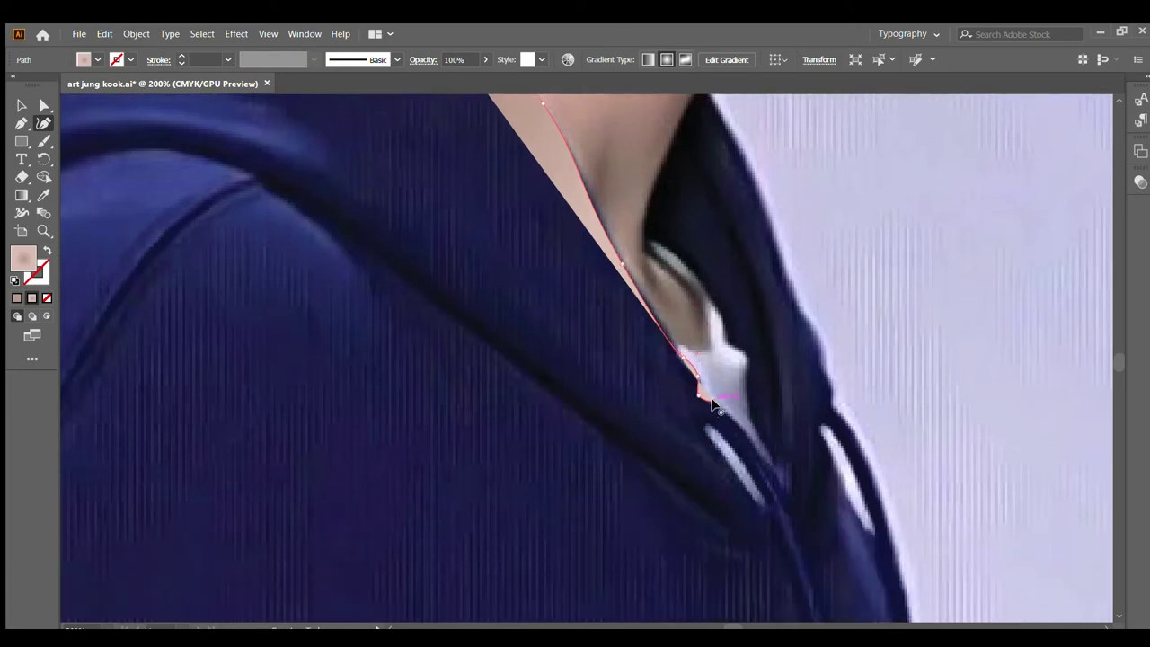
click(775, 483)
scroll(782, 431, down, 3)
scroll(780, 428, down, 3)
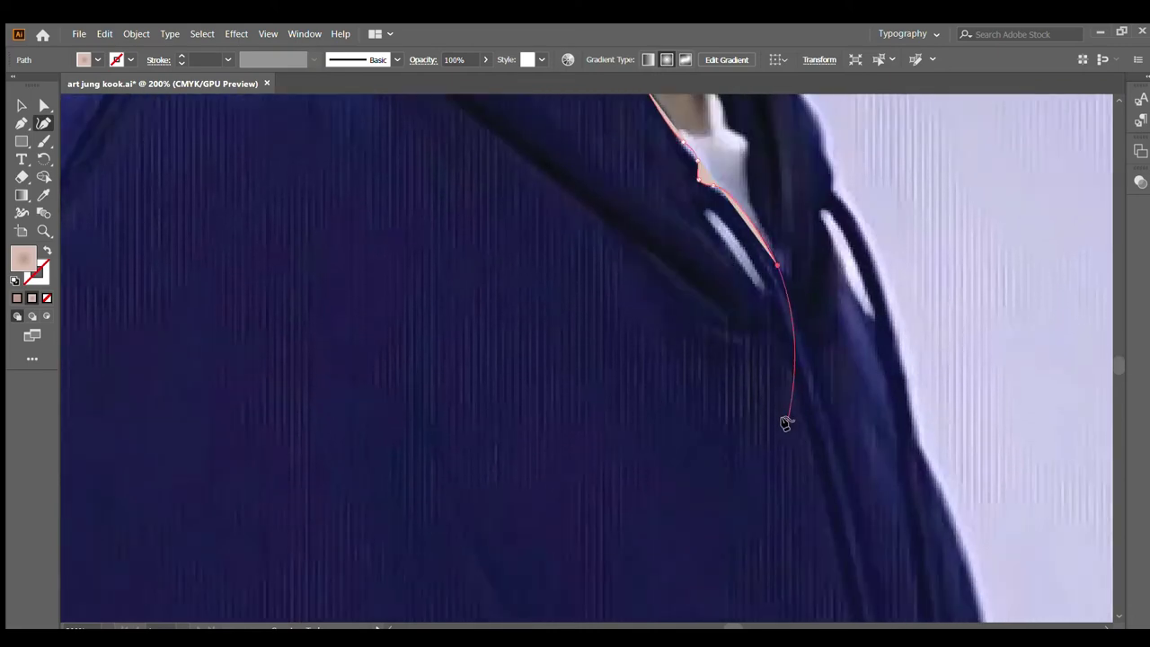
scroll(783, 284, down, 2)
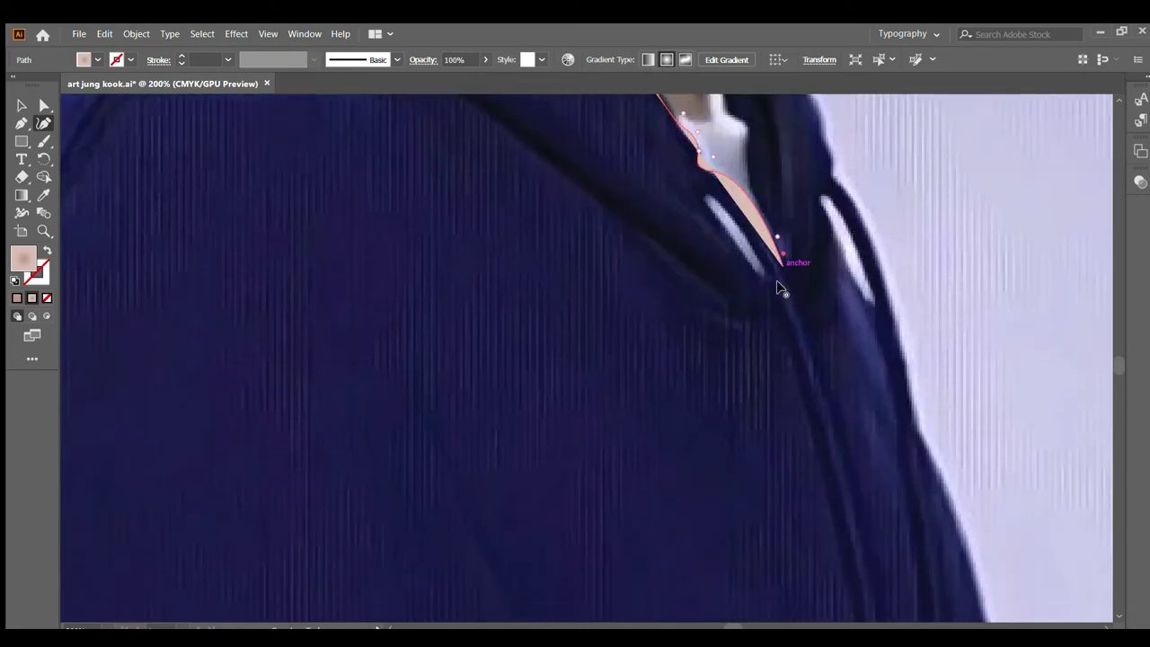
scroll(785, 277, down, 2)
scroll(788, 268, down, 1)
scroll(790, 258, down, 1)
scroll(791, 258, up, 5)
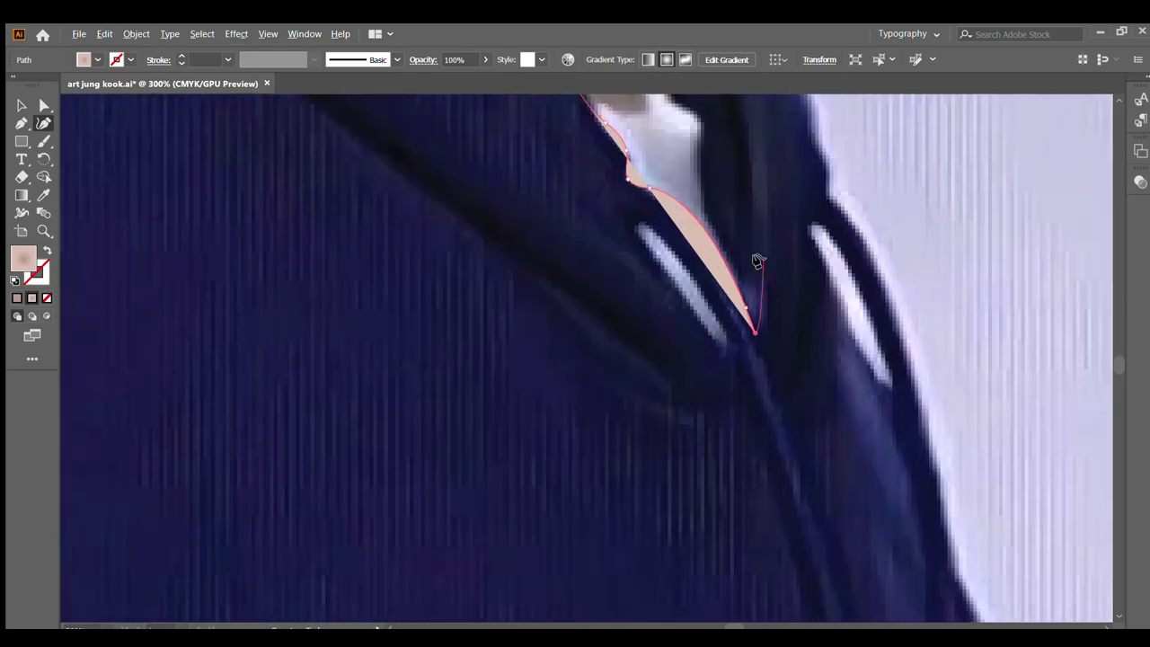
Step: Trace back up the inner collar fold and swap fill and stroke for an unfilled outline
click(726, 258)
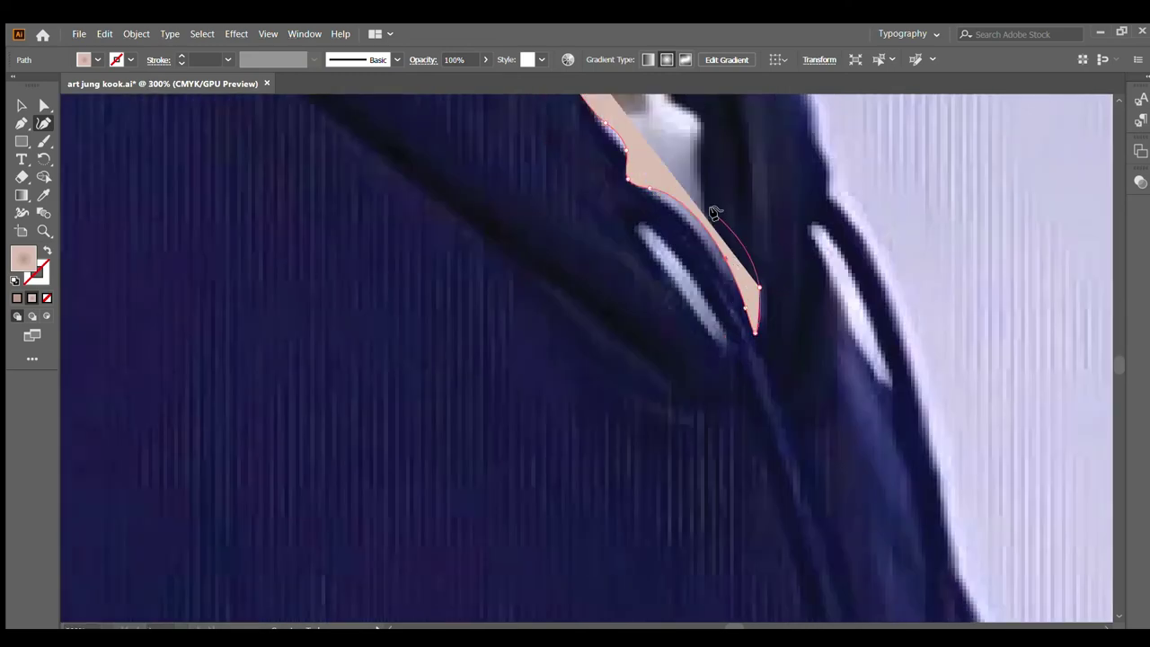
click(711, 216)
click(704, 162)
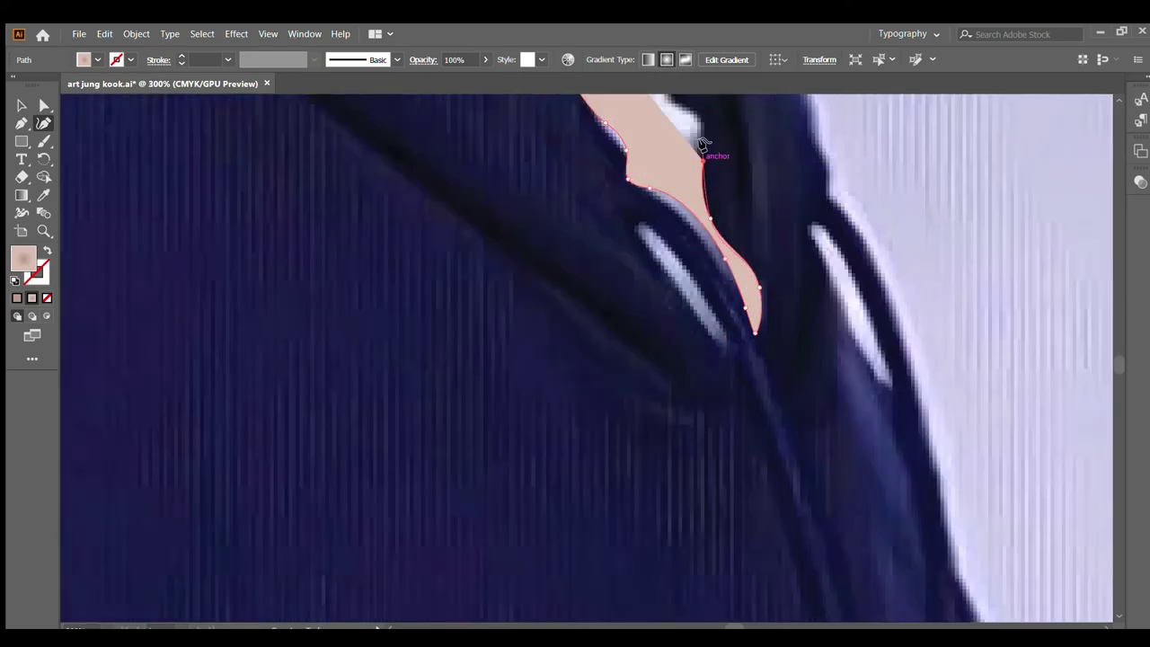
scroll(703, 180, up, 2)
scroll(702, 225, up, 1)
click(703, 255)
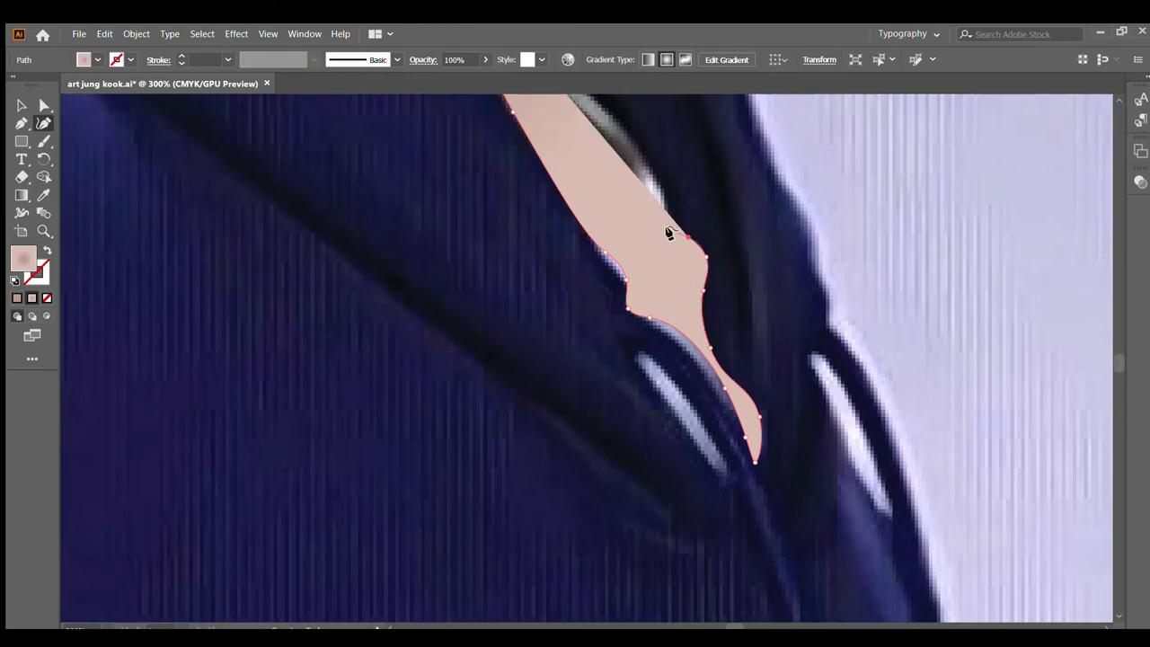
scroll(661, 205, up, 1)
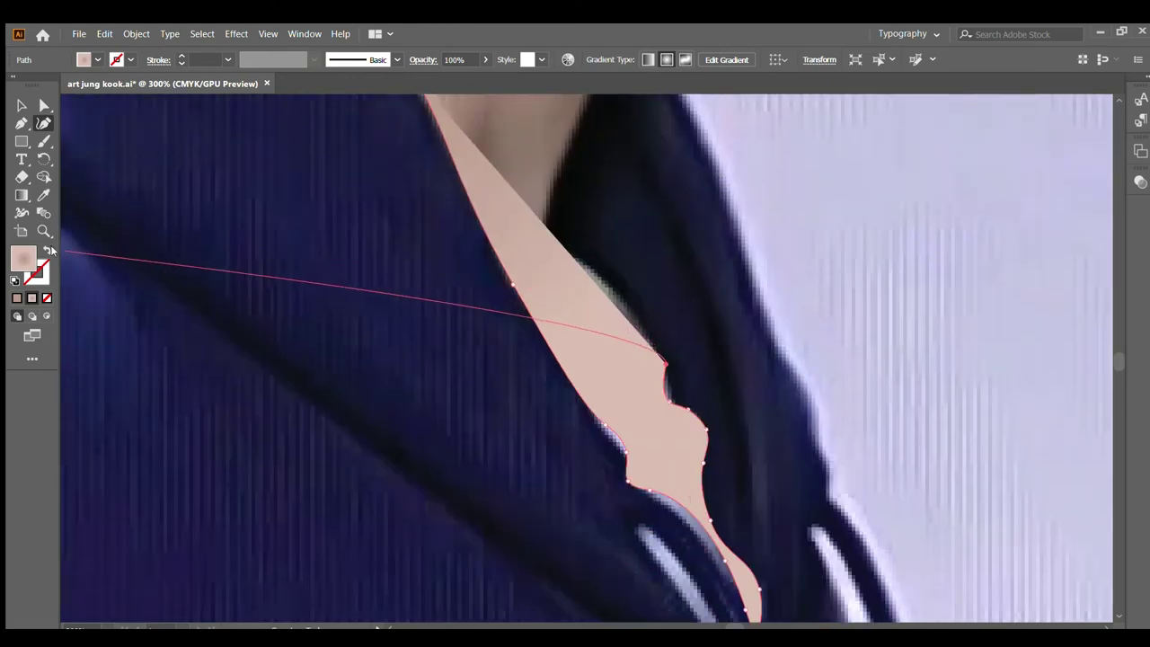
click(48, 252)
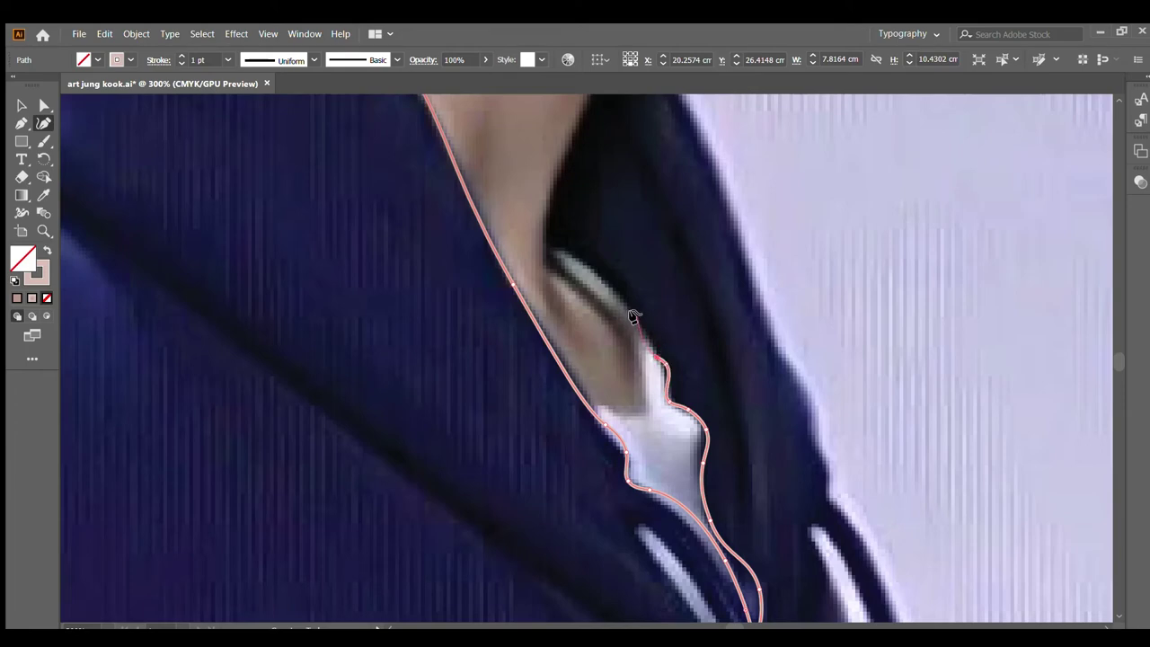
Step: Trace from the shirt edge up the inner hood edge and down the jacket's outer edge
click(564, 257)
click(545, 253)
scroll(549, 251, up, 3)
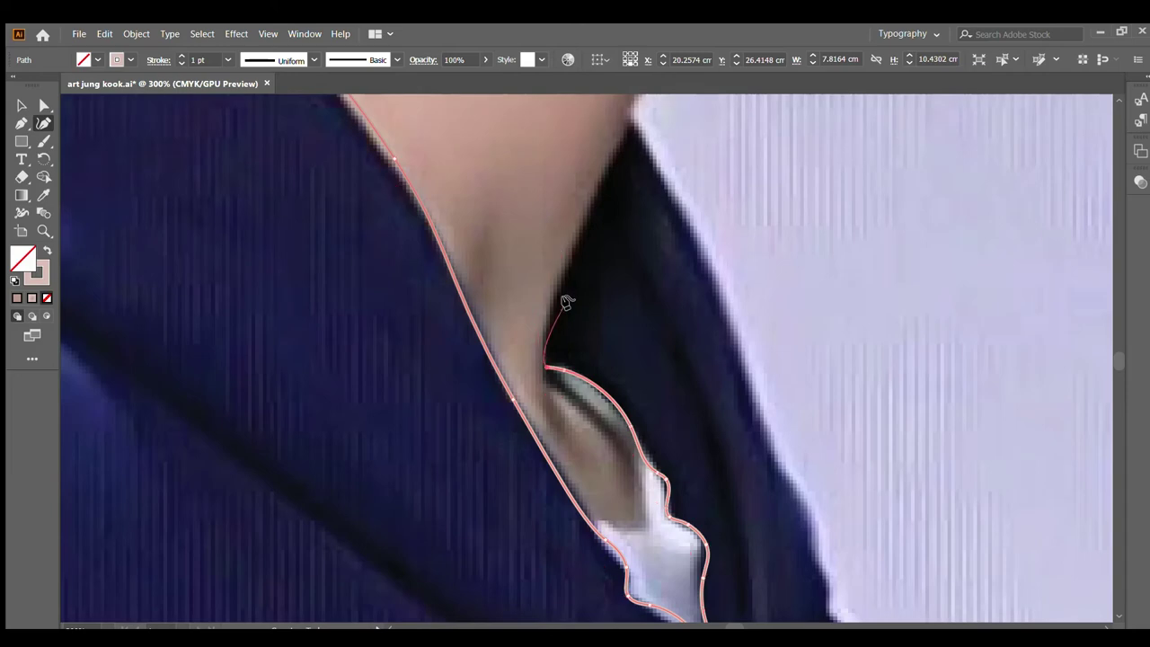
click(559, 293)
click(629, 119)
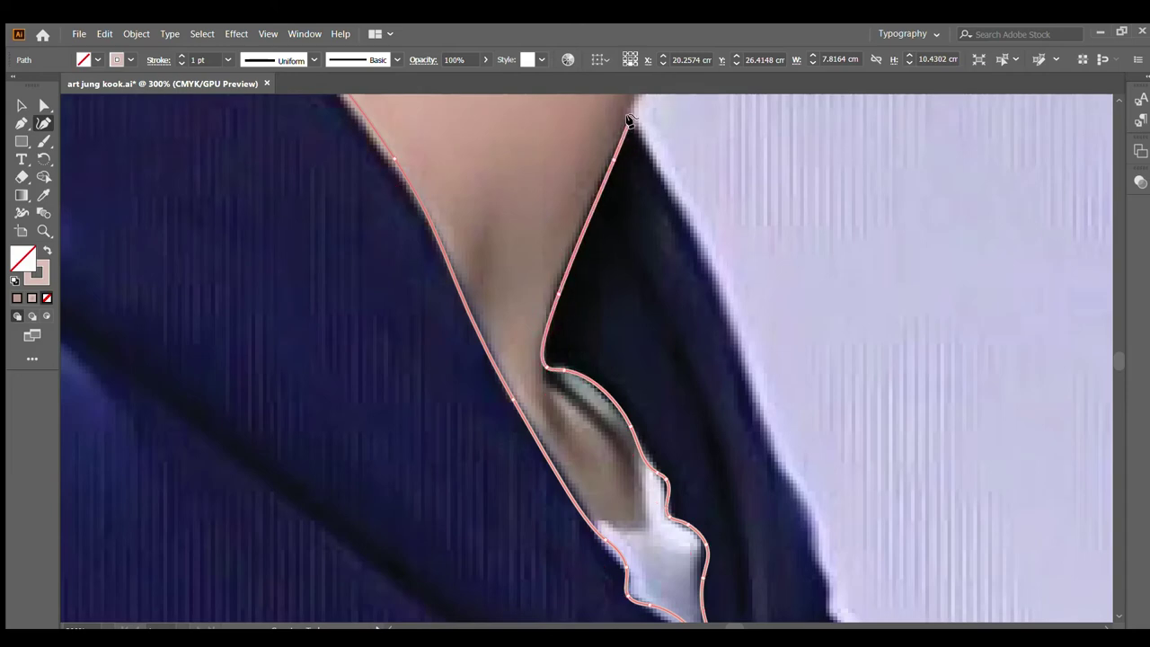
scroll(665, 180, down, 1)
click(684, 164)
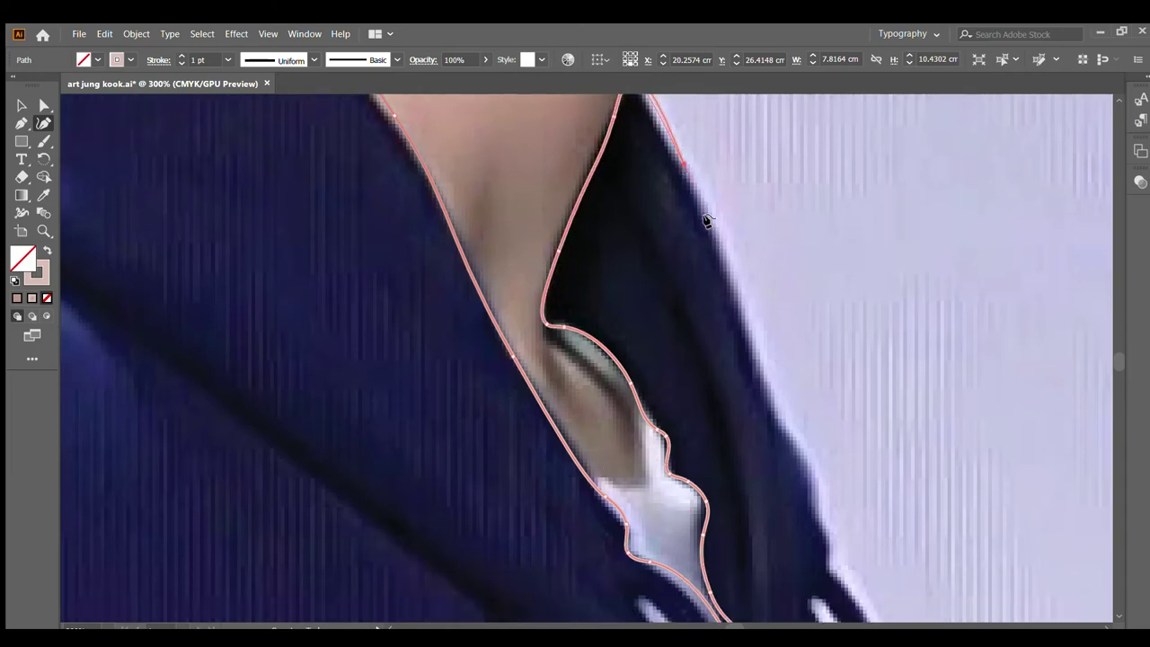
click(724, 262)
click(773, 407)
Step: Extend the outline down the hoodie's right edge, undoing a misplaced anchor
scroll(800, 421, down, 1)
click(817, 413)
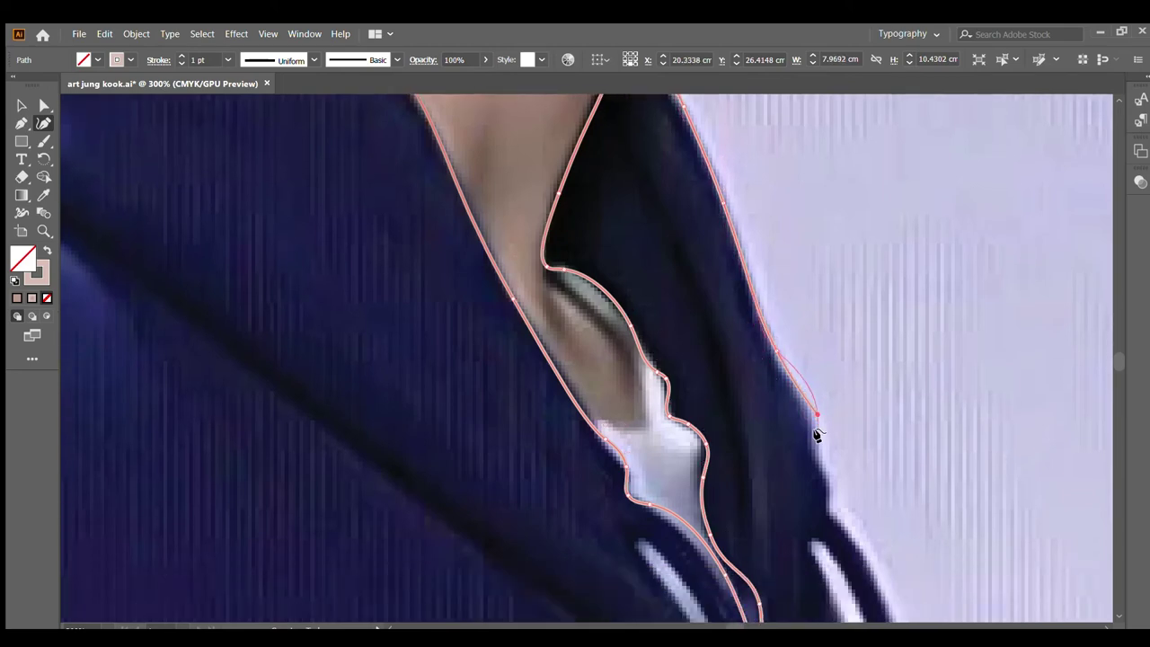
scroll(818, 436, down, 1)
click(824, 407)
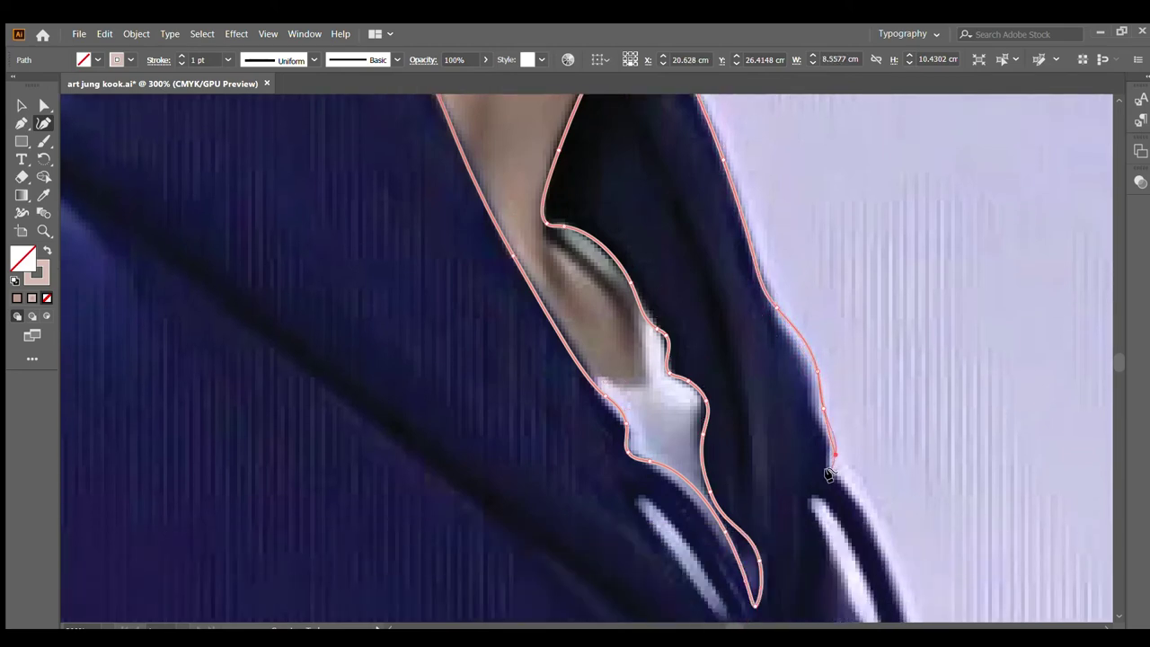
click(829, 474)
scroll(836, 458, down, 2)
click(856, 401)
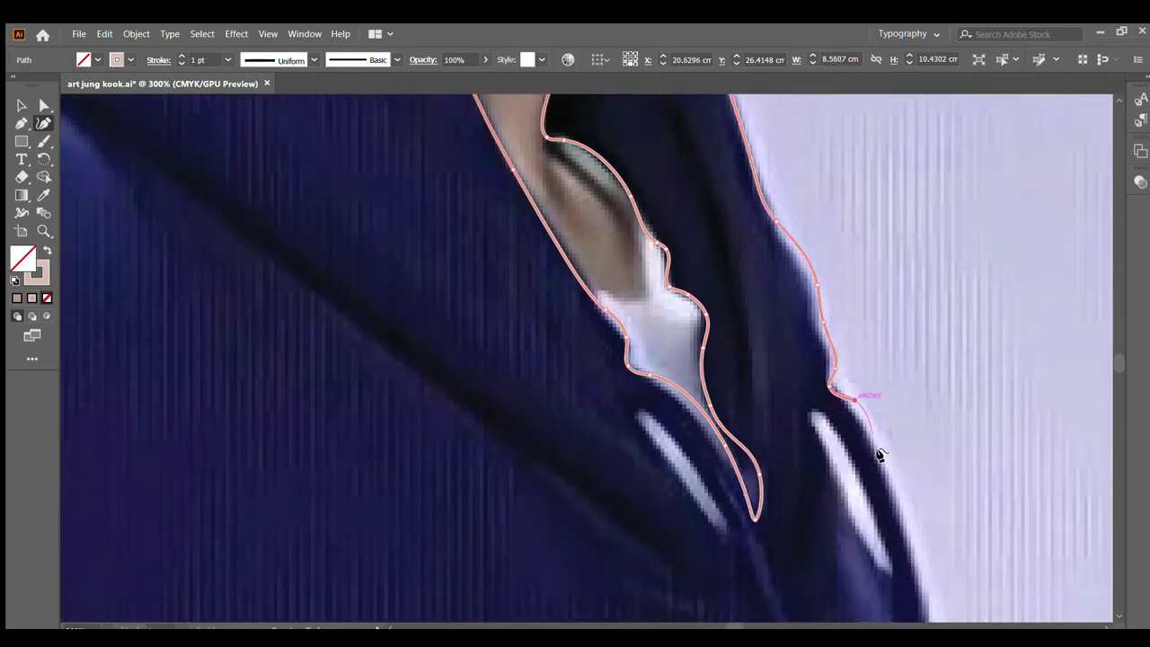
click(918, 582)
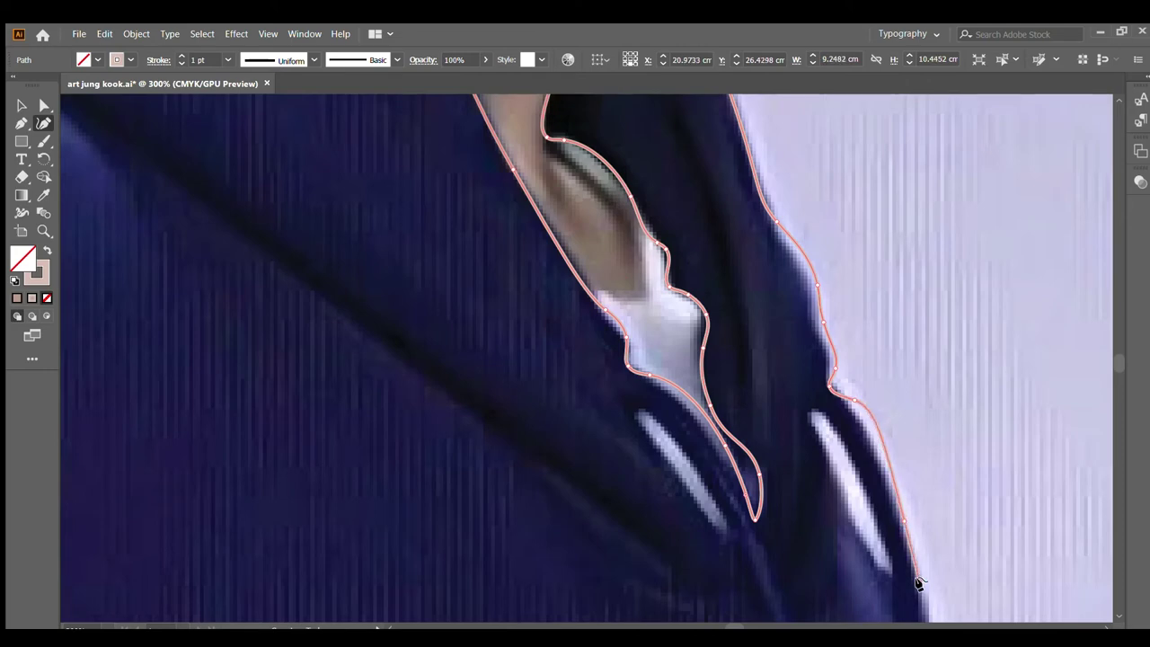
scroll(919, 583, down, 4)
alt+scroll(483, 354, down, 3)
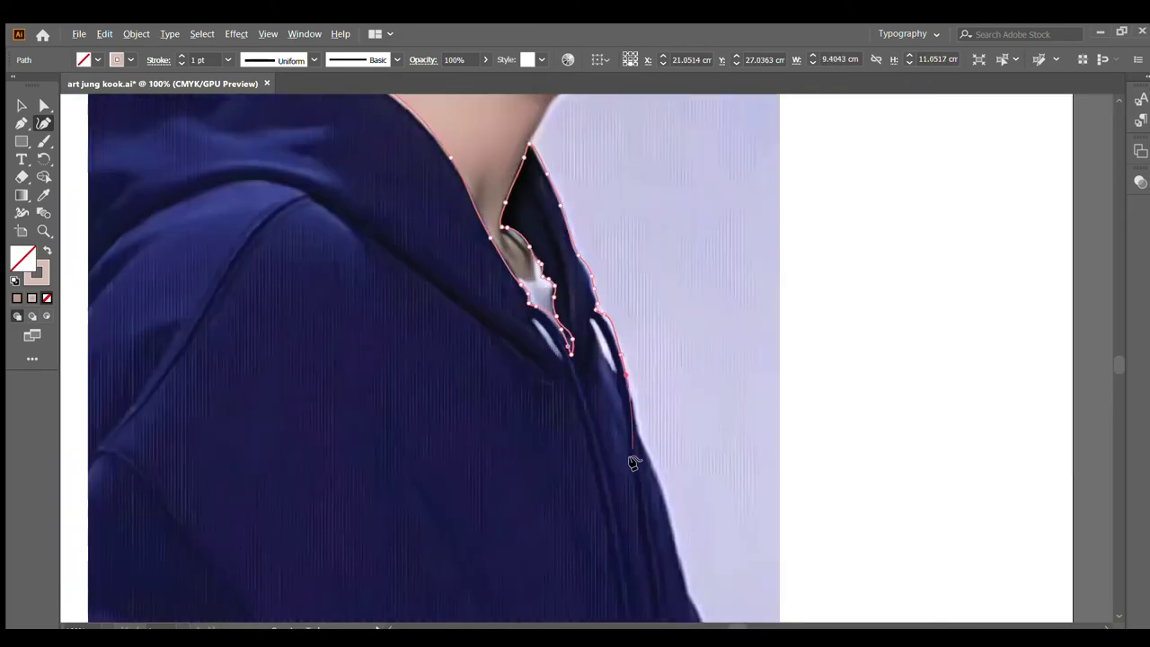
alt+scroll(667, 477, up, 1)
key(ctrl+z)
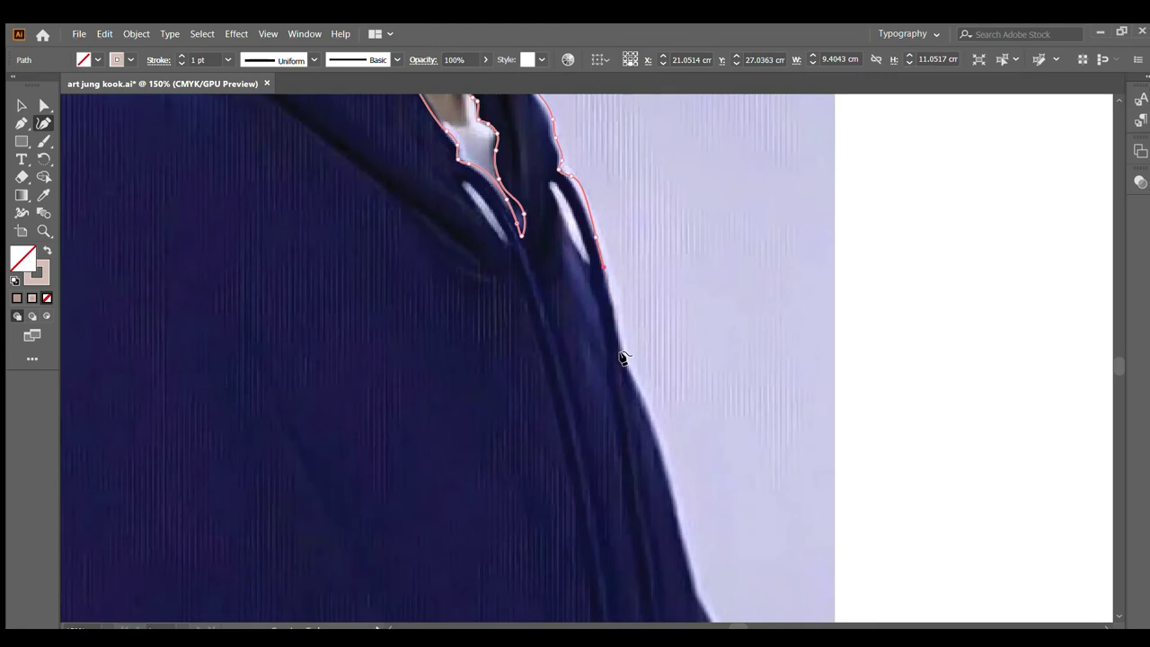
Step: Continue down the right side to the hoodie's bottom corner and pause the open path
click(677, 519)
scroll(680, 513, down, 3)
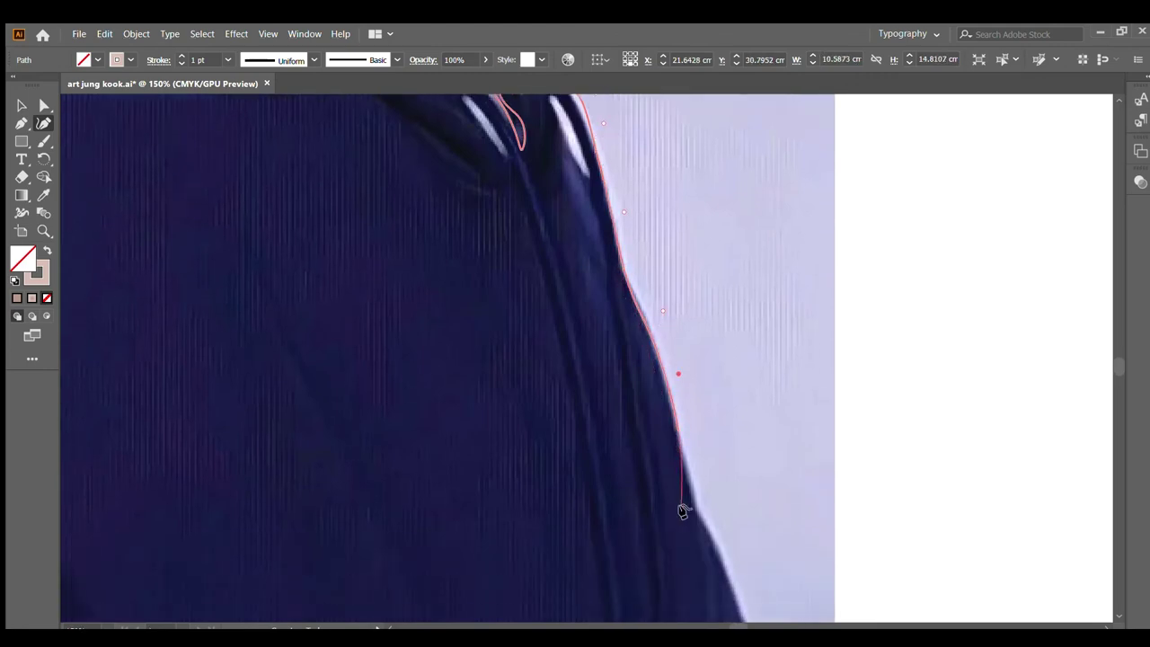
scroll(711, 508, down, 1)
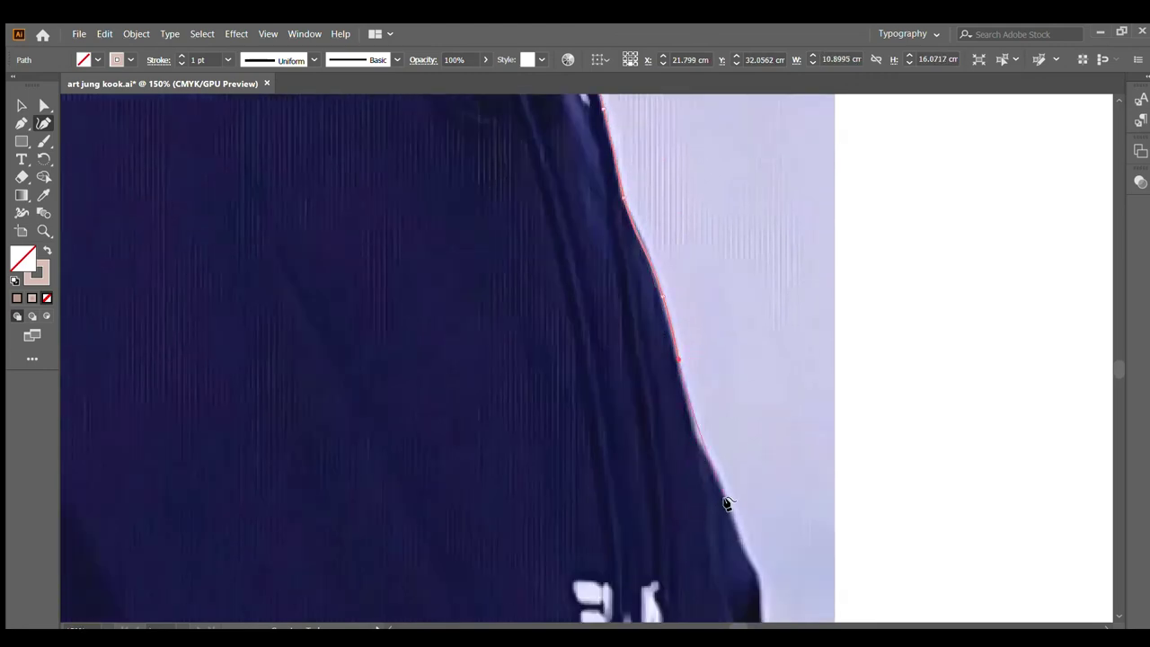
click(744, 551)
scroll(751, 531, down, 1)
scroll(760, 476, down, 2)
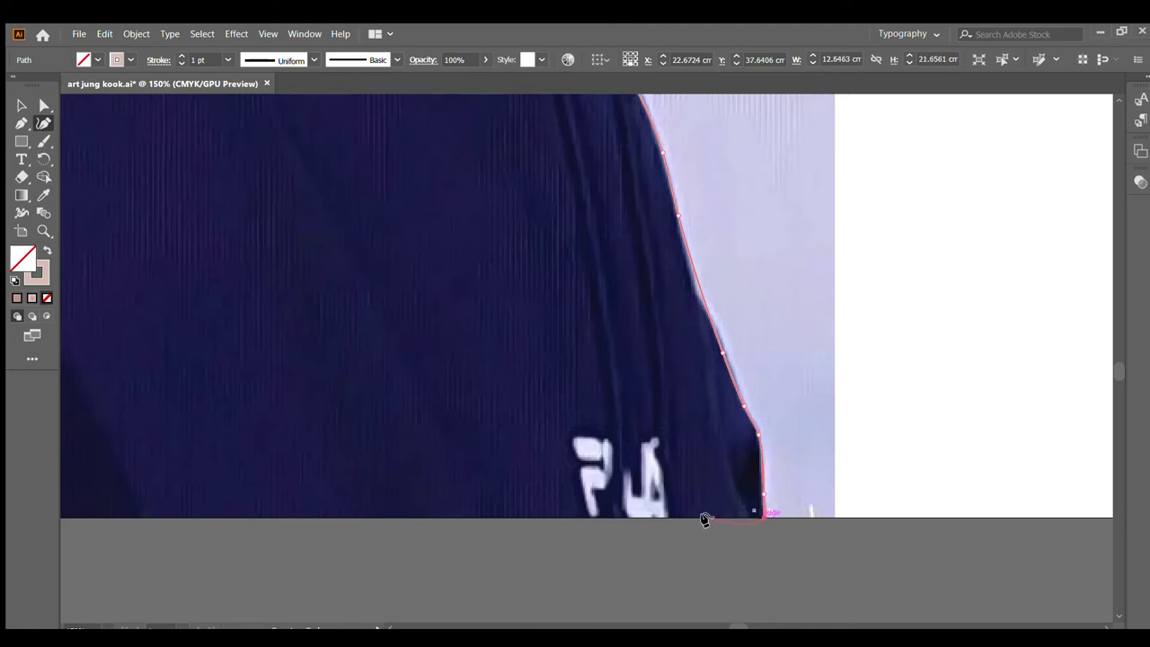
click(726, 518)
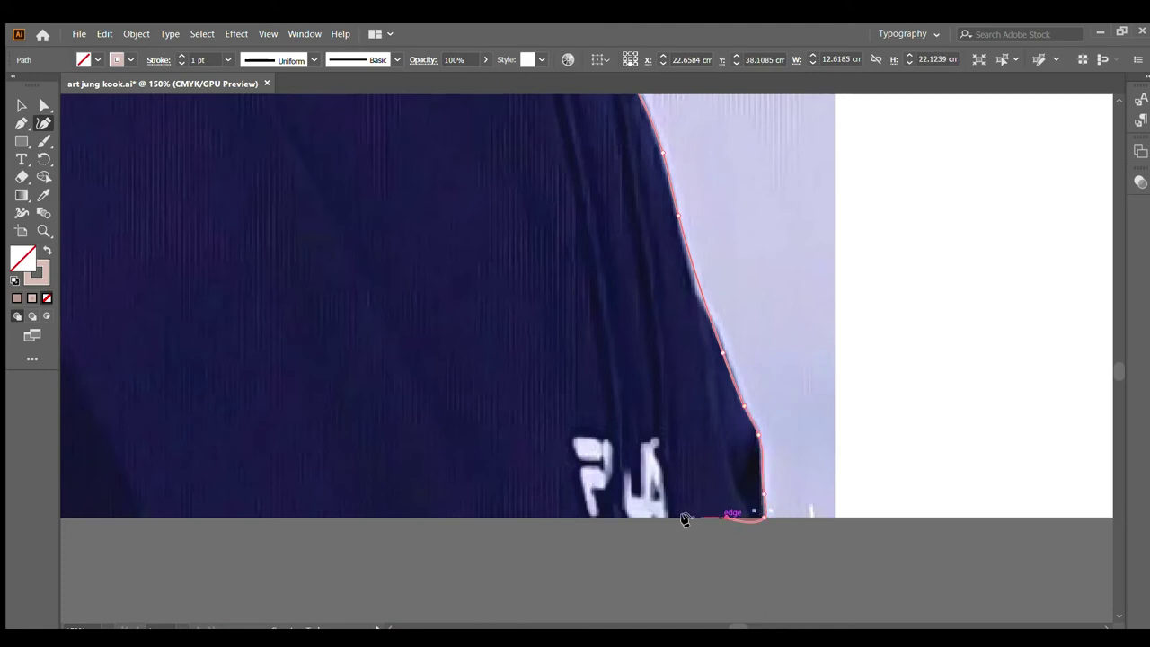
click(21, 121)
Step: Reselect the hoodie outline and resume it from its bottom end, zoomed out
ctrl+click(793, 504)
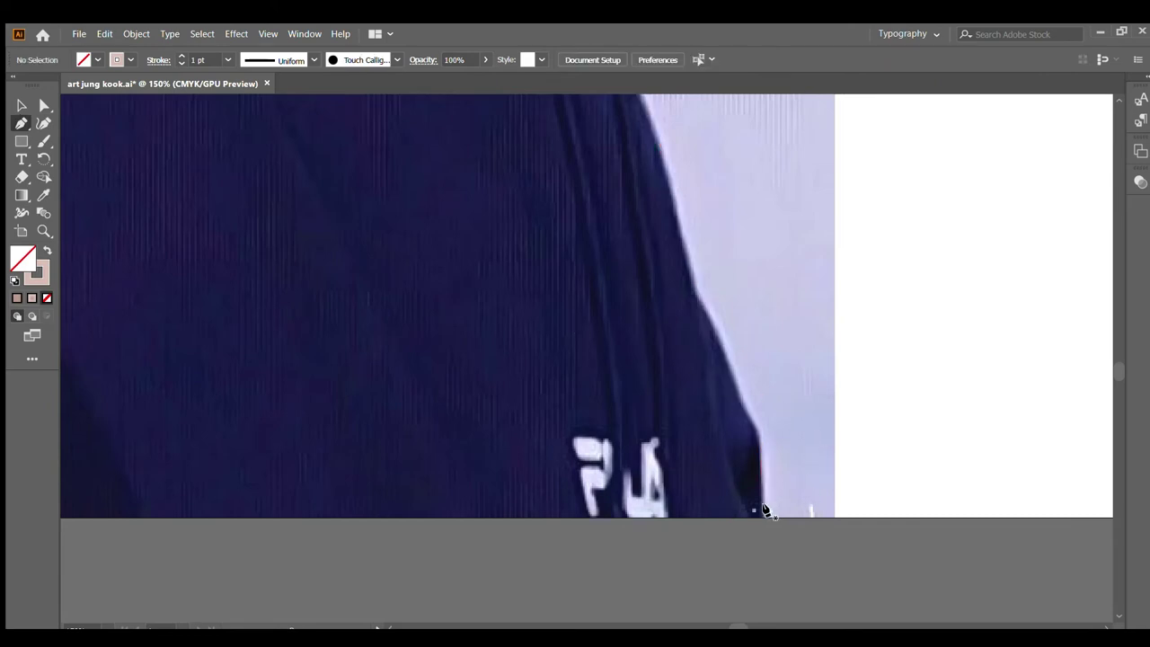
ctrl+click(763, 505)
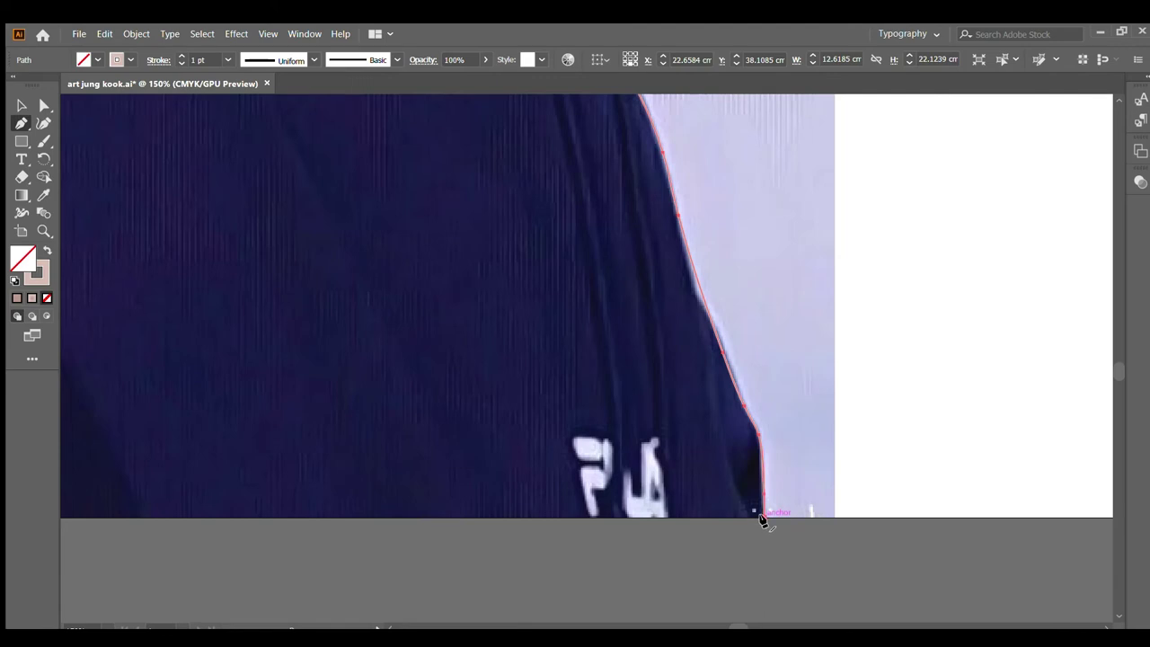
click(759, 521)
key(ctrl+minus)
key(ctrl+minus)
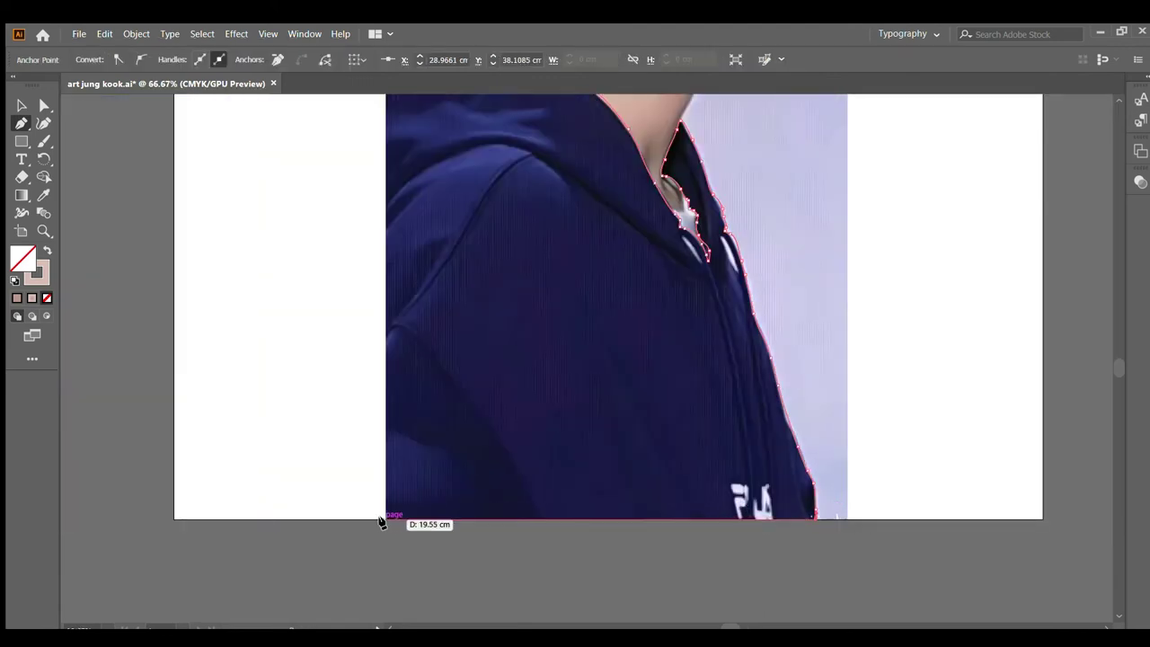
scroll(377, 449, up, 5)
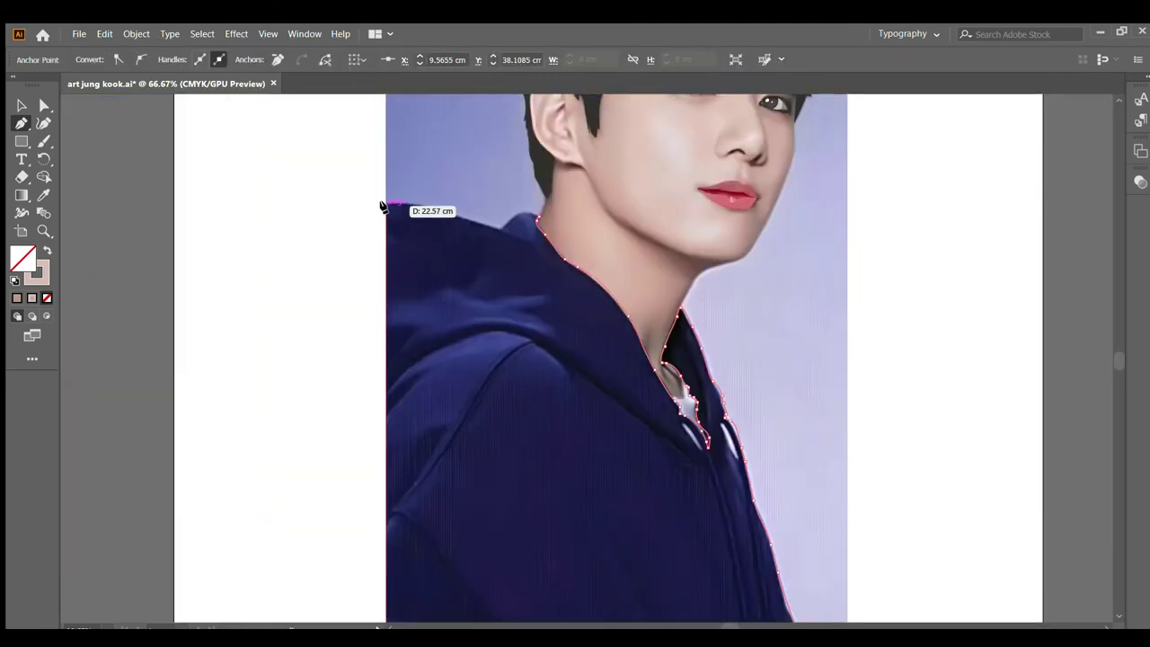
Step: Trace across the shoulder top and over the collar, closing the outline at the neck anchor
click(385, 209)
key(ctrl+plus)
key(ctrl+plus)
key(ctrl+plus)
click(396, 184)
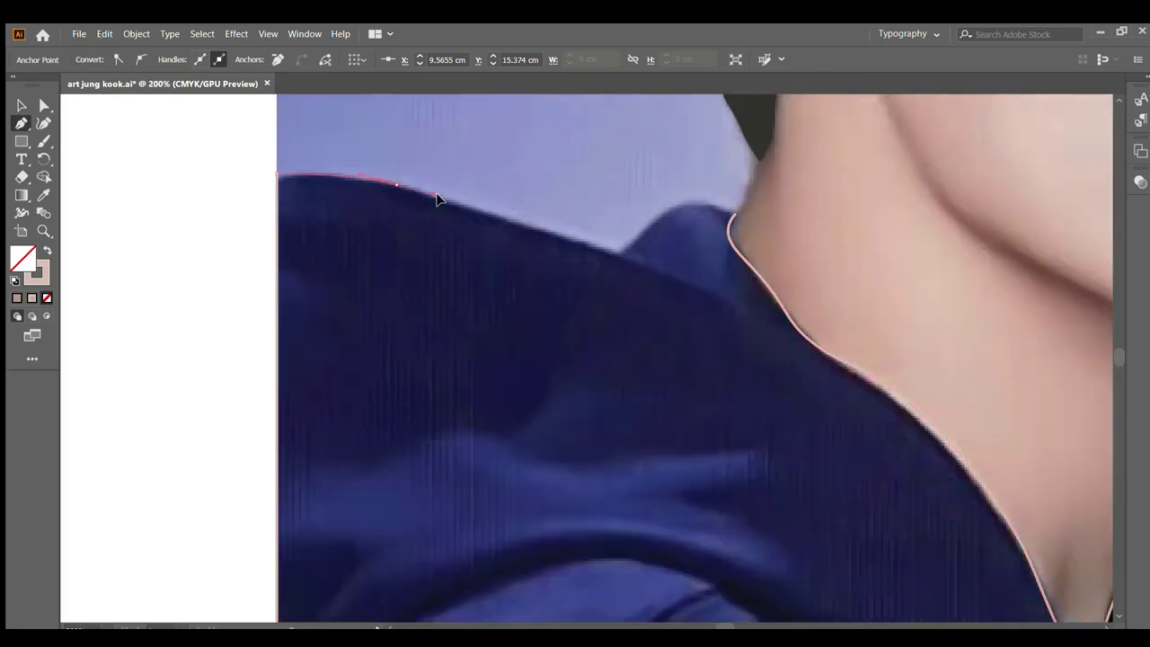
click(467, 206)
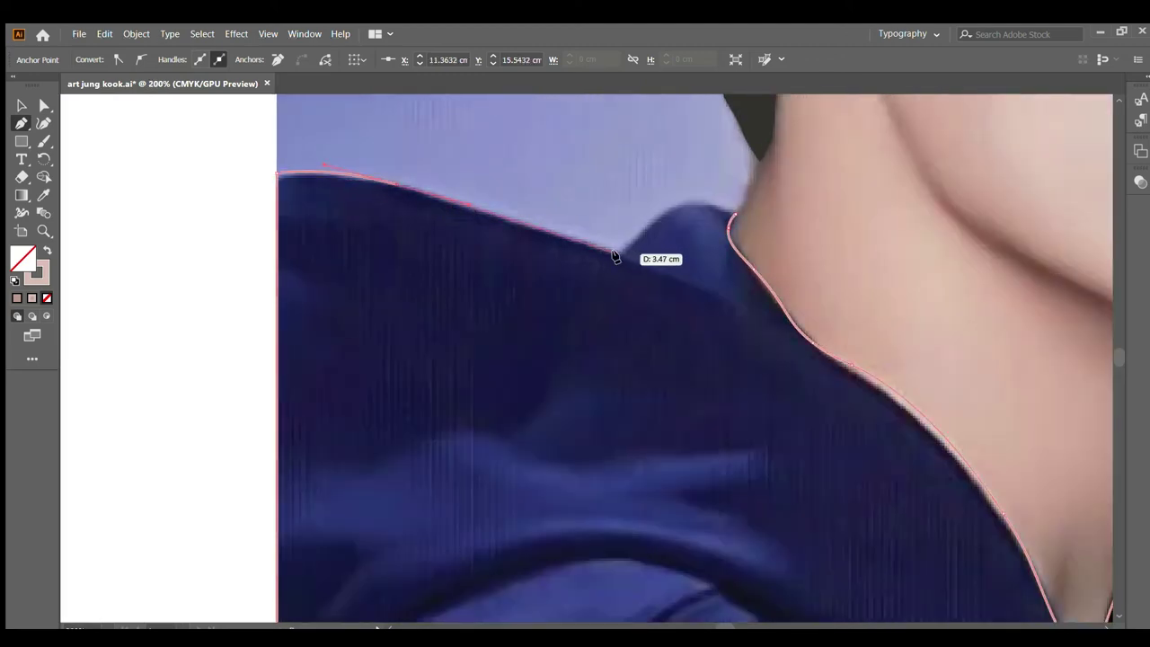
click(620, 255)
click(654, 221)
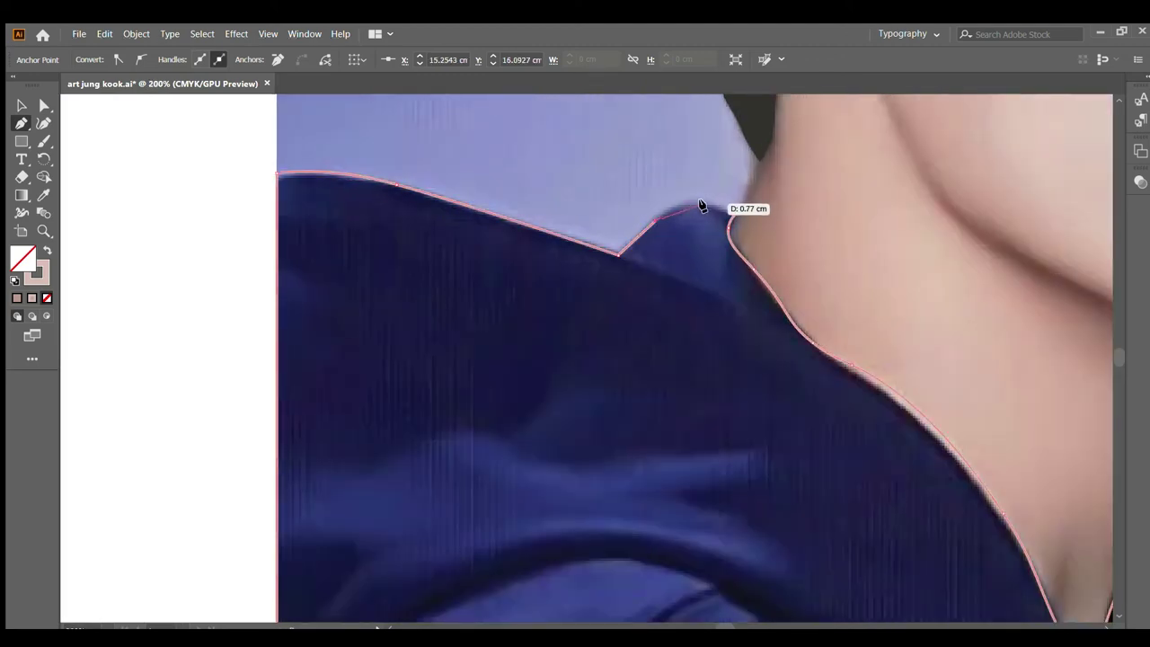
click(732, 212)
key(ctrl+minus)
key(ctrl+minus)
key(ctrl+minus)
key(ctrl+minus)
key(ctrl+minus)
Step: Zoom into the collar and bend the outline with the Curvature tool to follow the inner collar
scroll(449, 299, up, 2)
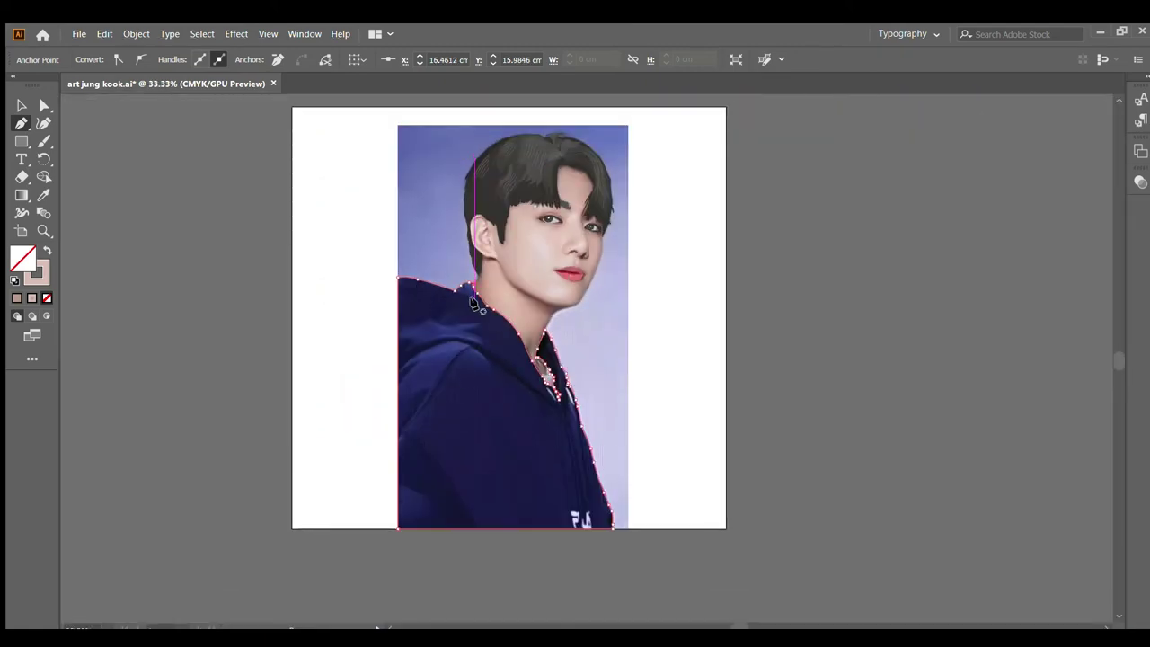
scroll(534, 363, up, 2)
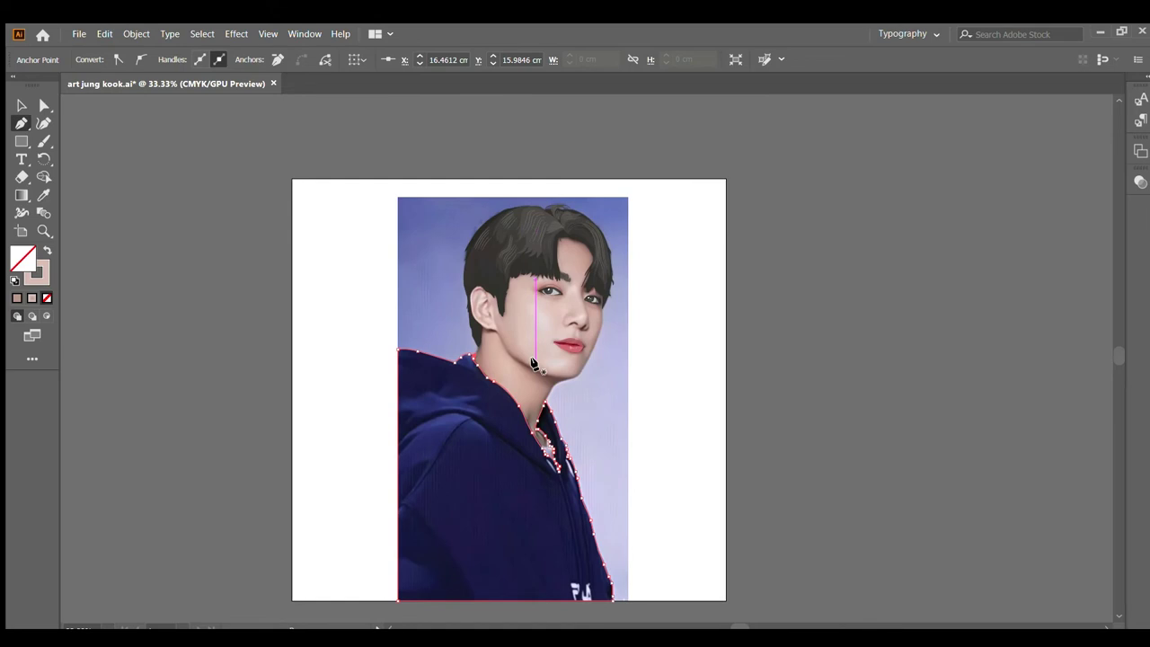
scroll(536, 369, down, 2)
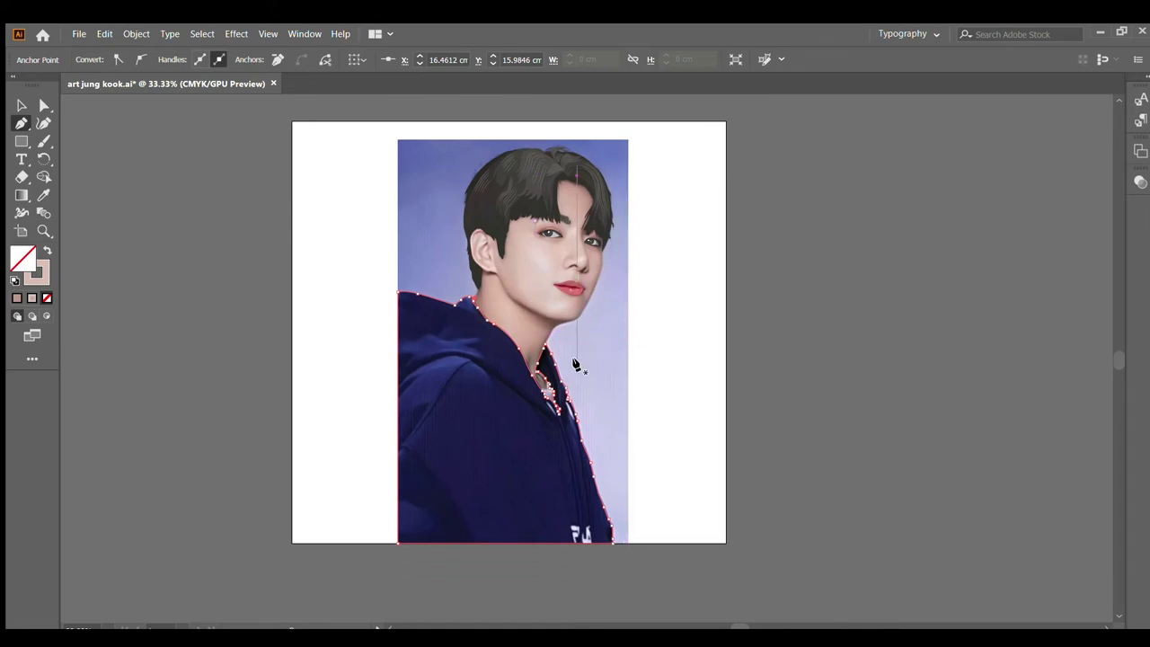
scroll(528, 329, up, 2)
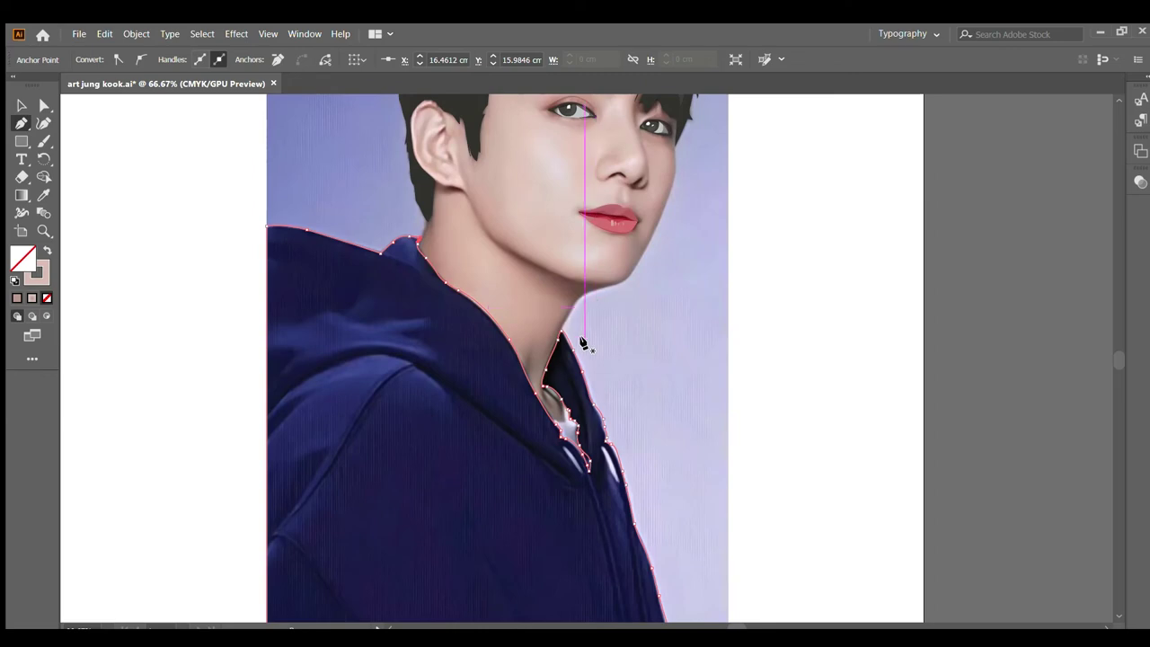
scroll(539, 368, down, 2)
scroll(521, 368, down, 2)
scroll(566, 289, up, 2)
scroll(567, 289, up, 1)
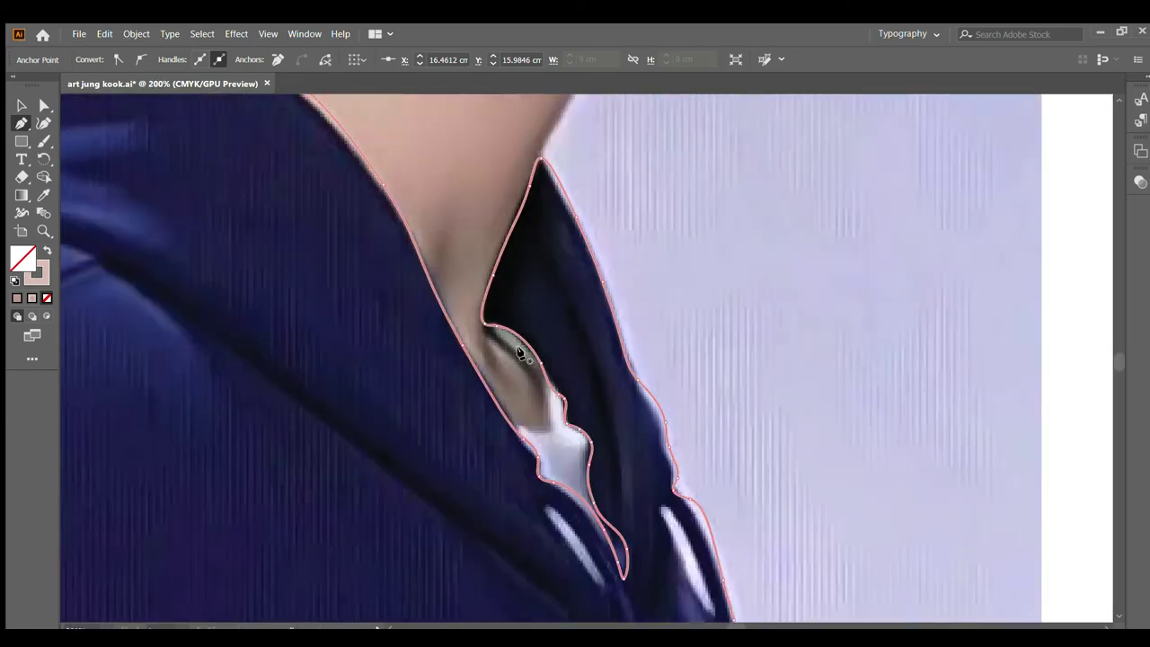
scroll(513, 341, up, 2)
click(43, 122)
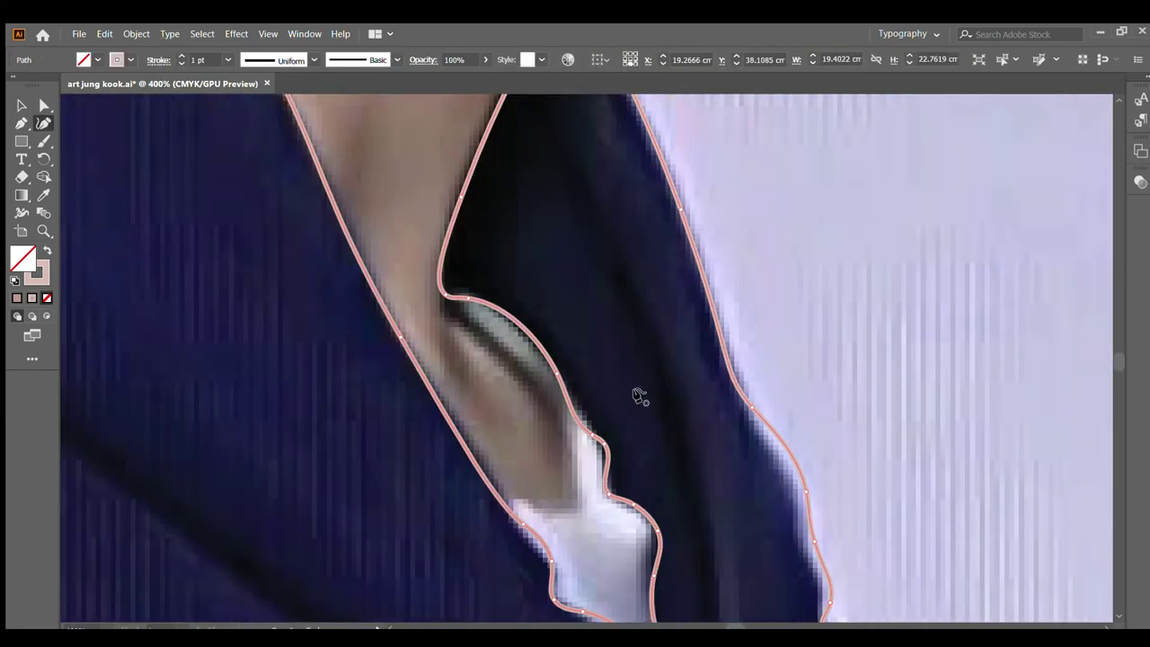
drag(552, 373, 540, 386)
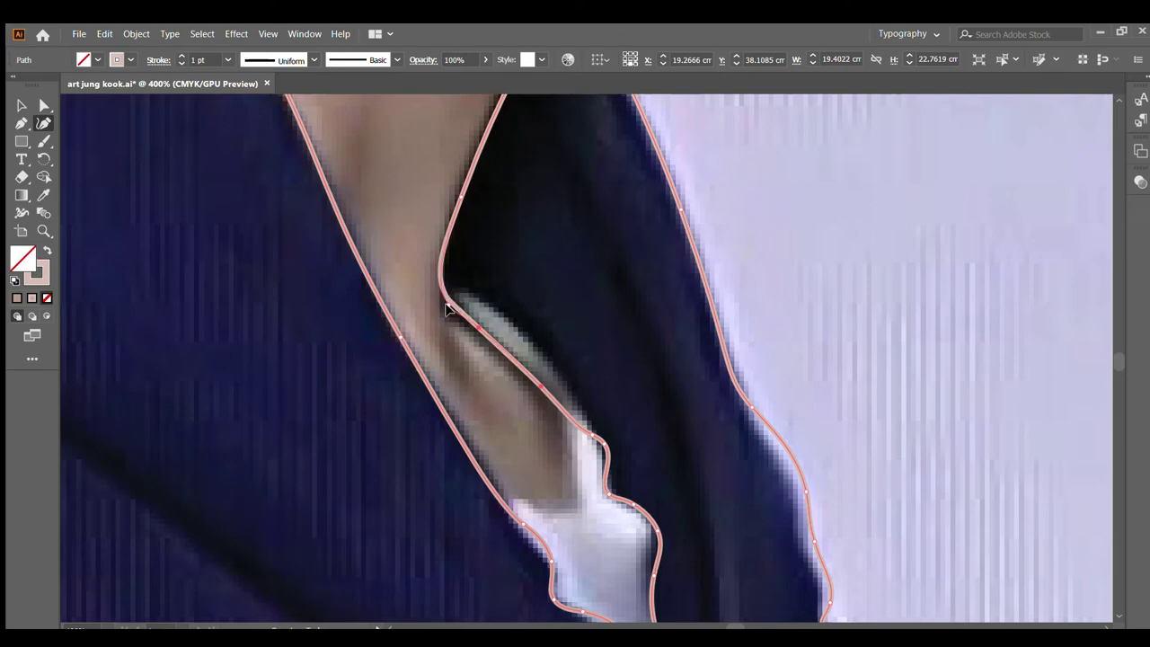
click(447, 313)
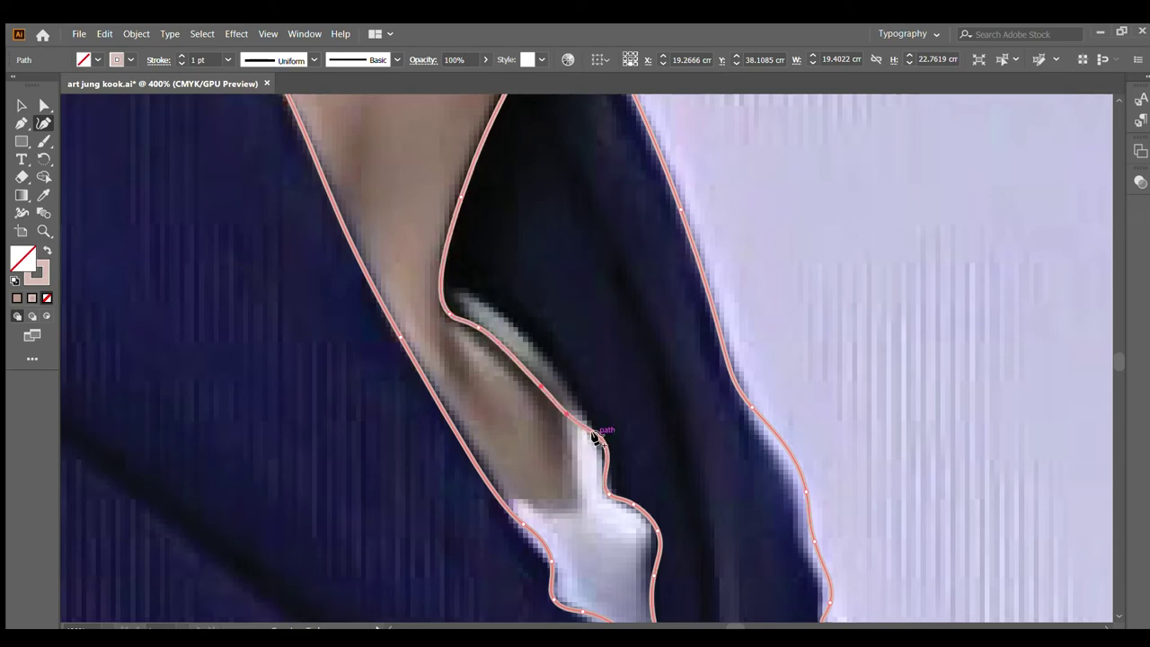
Step: Add anchors along the collar edge and reshape the curve beside the white shirt
click(582, 419)
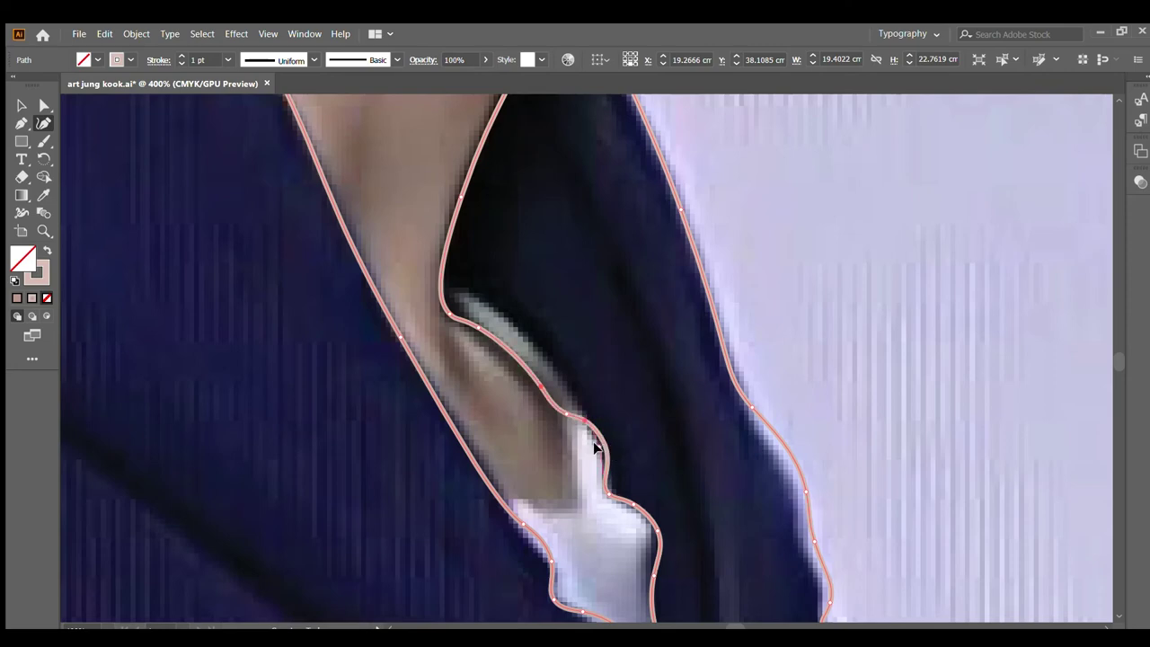
click(597, 447)
scroll(670, 532, down, 2)
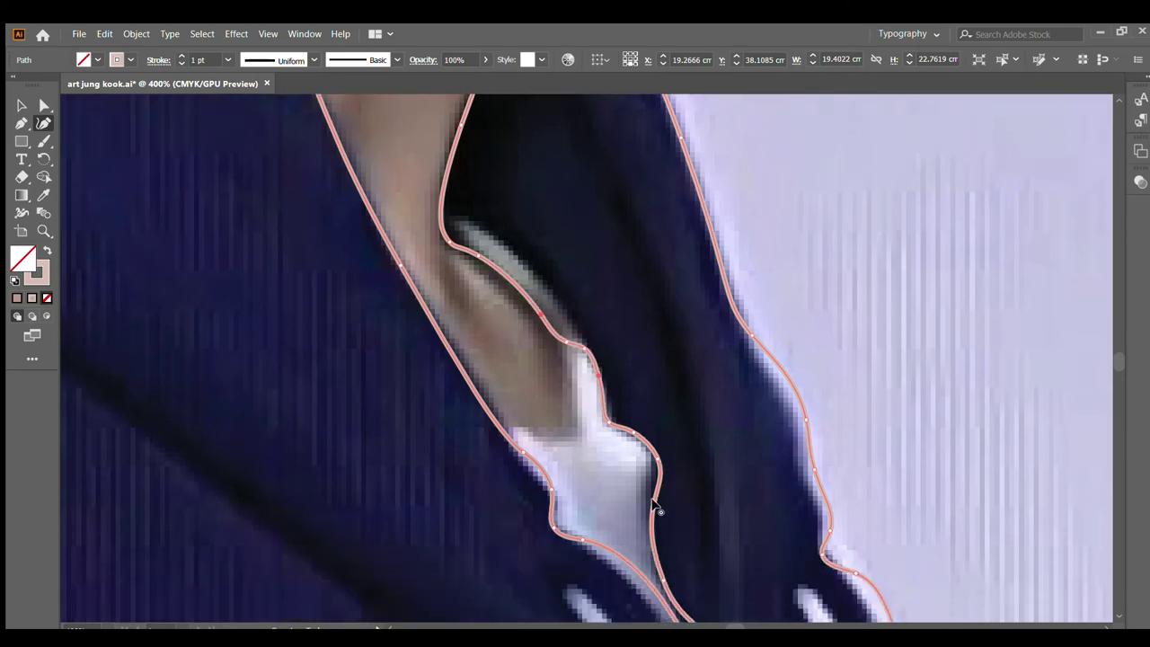
drag(654, 505, 645, 506)
click(648, 459)
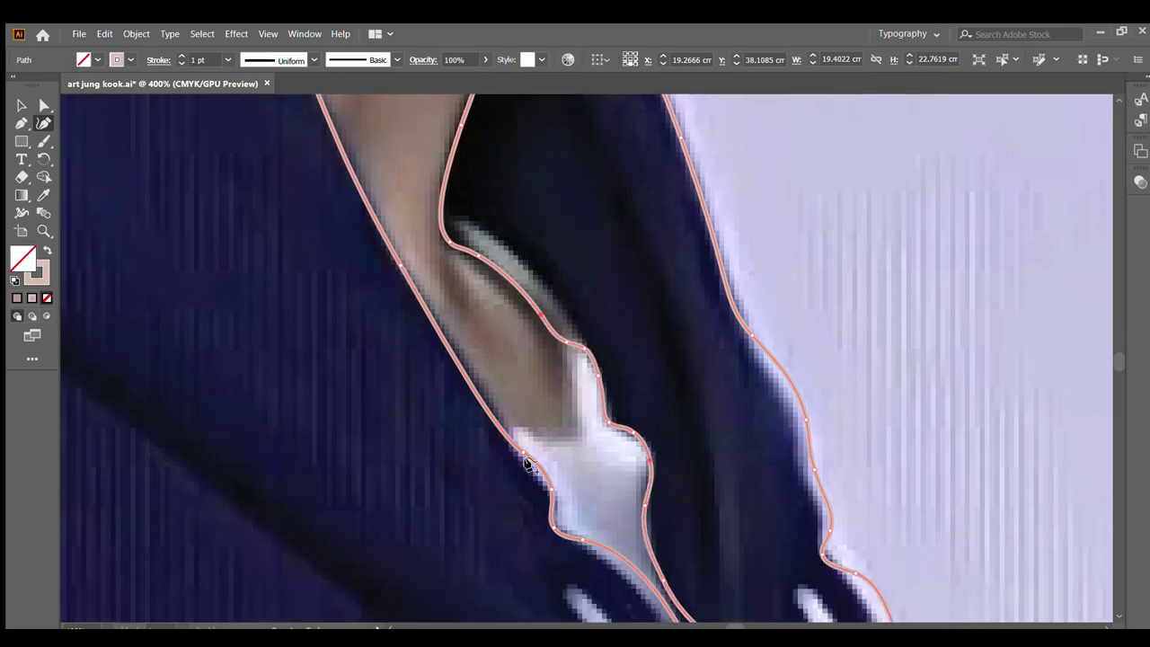
click(17, 105)
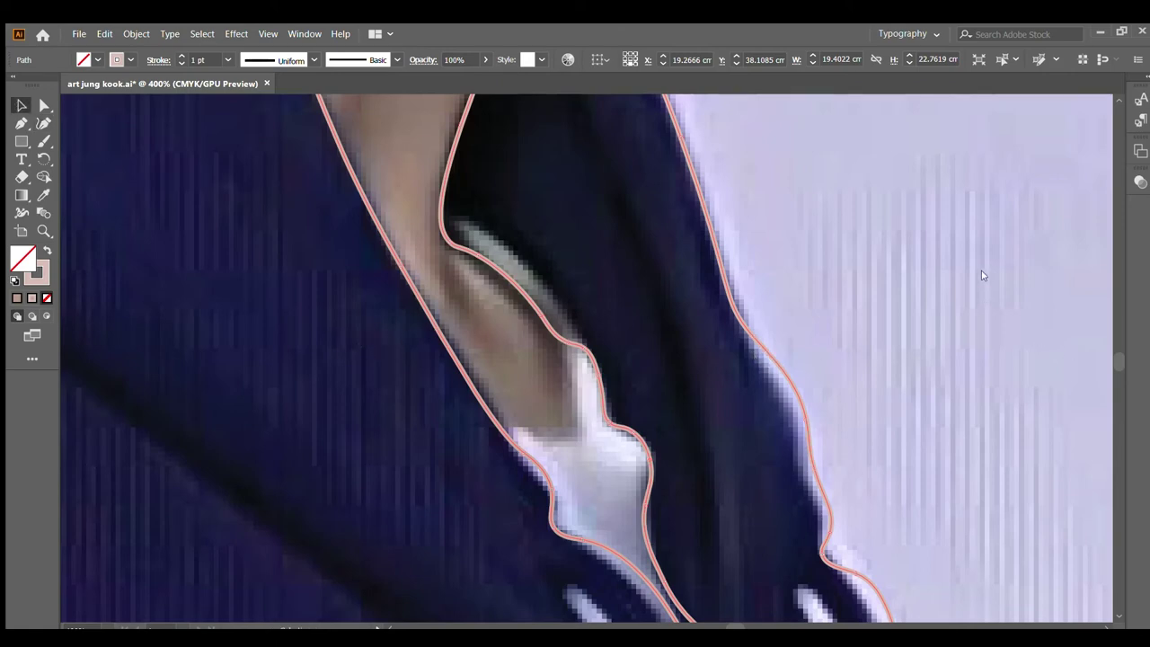
Step: Deselect the hoodie outline and re-zoom onto the shoulder and neck
click(978, 244)
scroll(606, 355, down, 1)
key(ctrl+minus)
key(ctrl+minus)
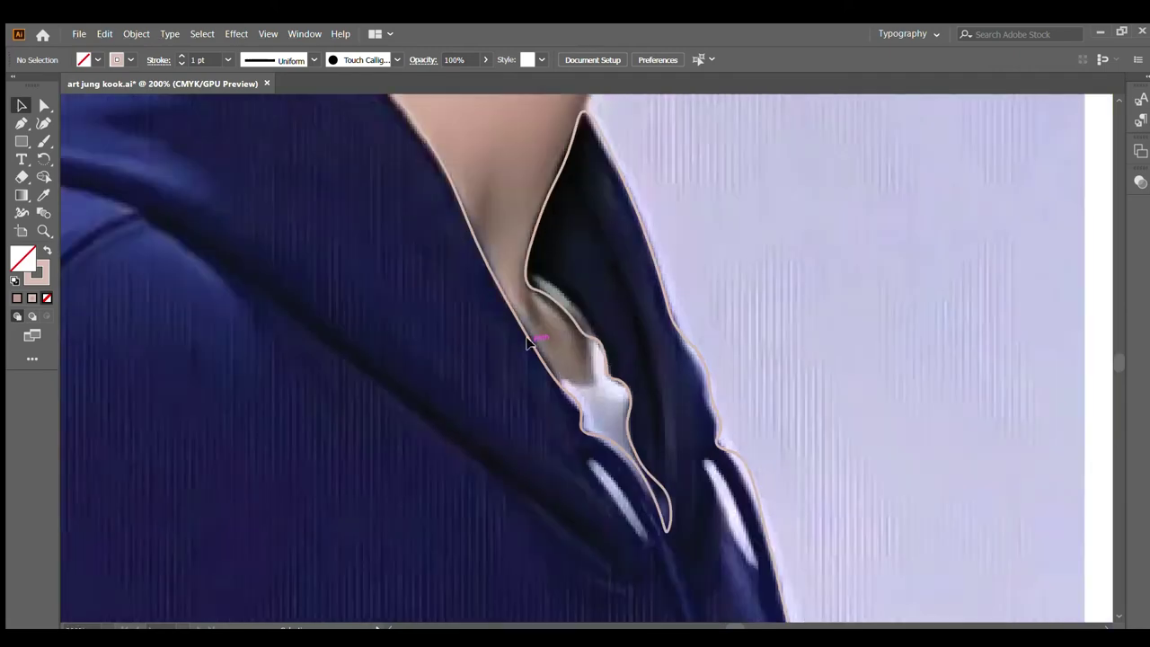
key(ctrl+minus)
key(ctrl+minus)
key(ctrl+minus)
key(ctrl+plus)
key(ctrl+plus)
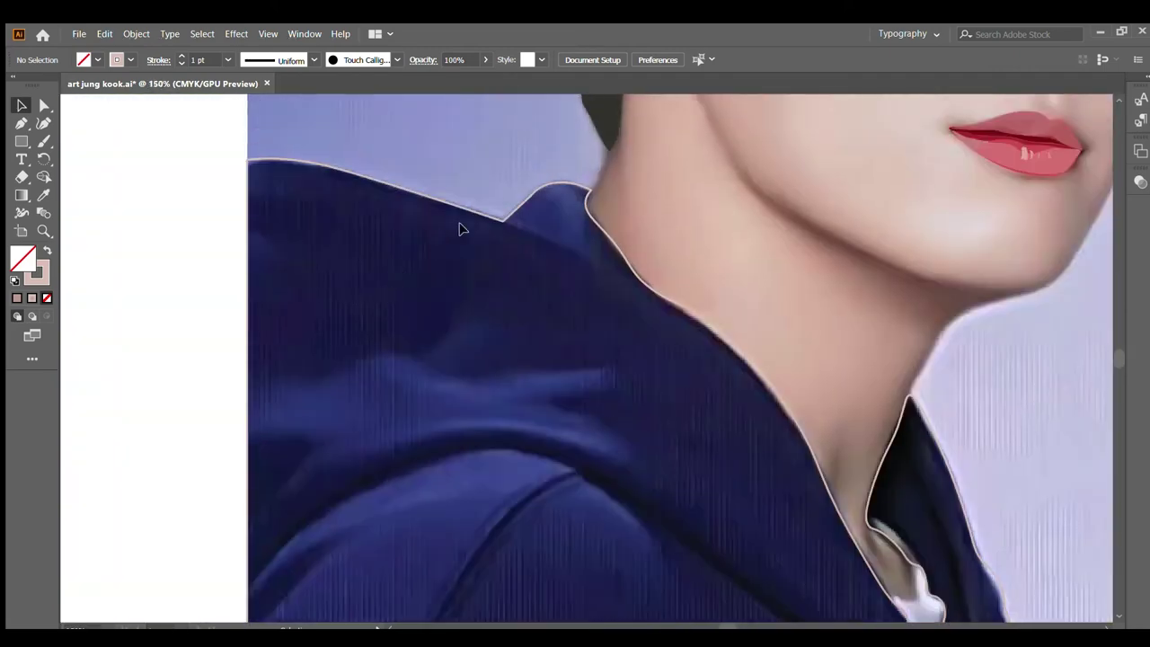
key(ctrl+plus)
scroll(593, 194, up, 1)
scroll(592, 193, up, 2)
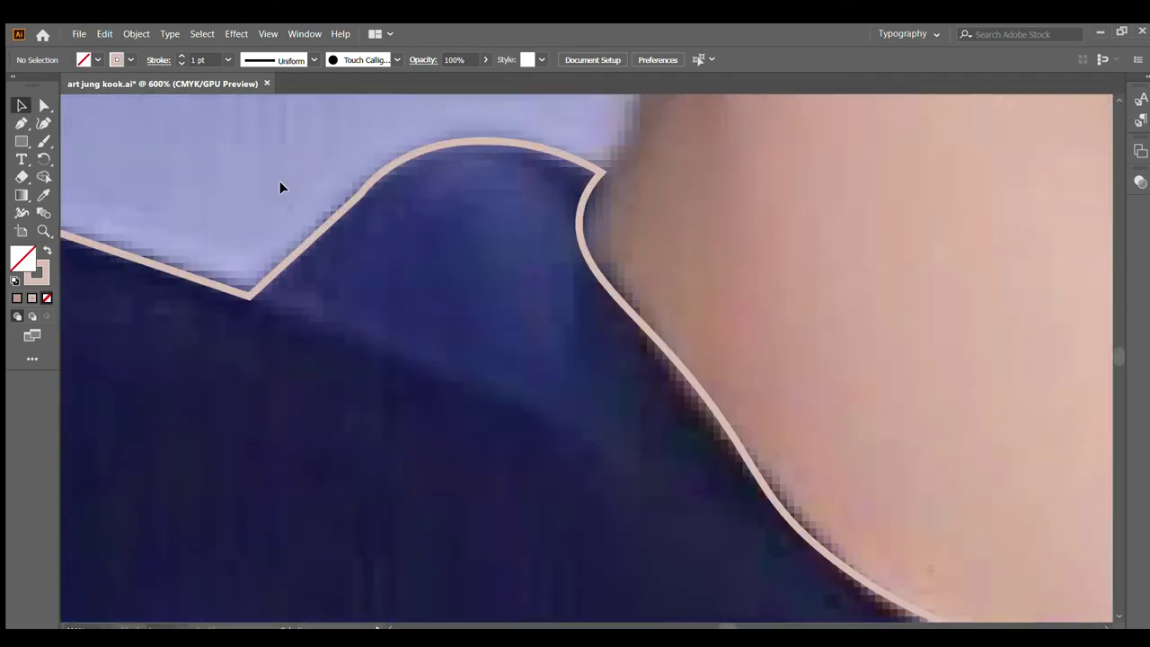
Step: Trace the collar fold line from its top down to a sharp lower tip with the Curvature tool
click(43, 120)
click(471, 144)
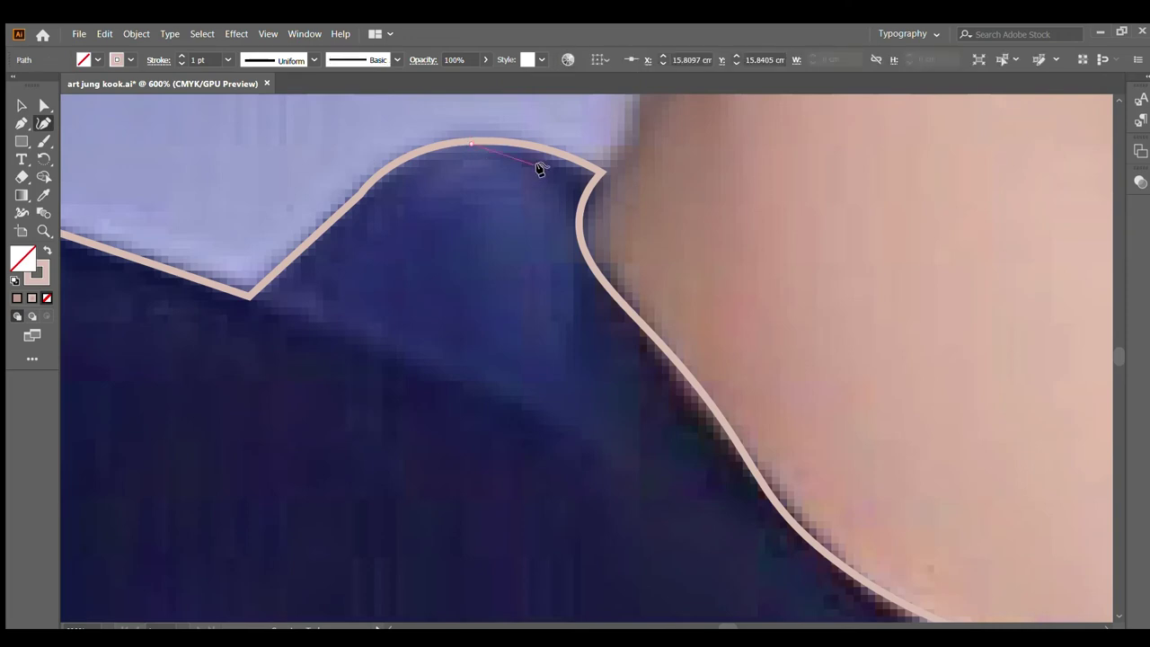
click(539, 168)
click(564, 242)
click(568, 312)
click(572, 358)
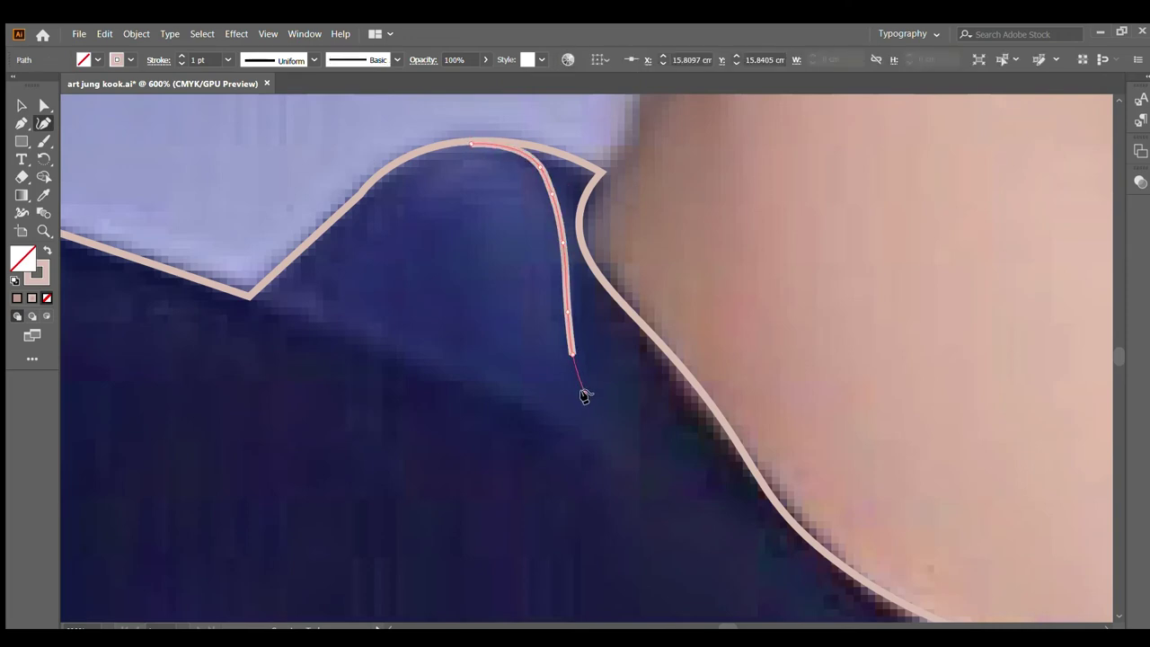
click(584, 392)
double_click(595, 422)
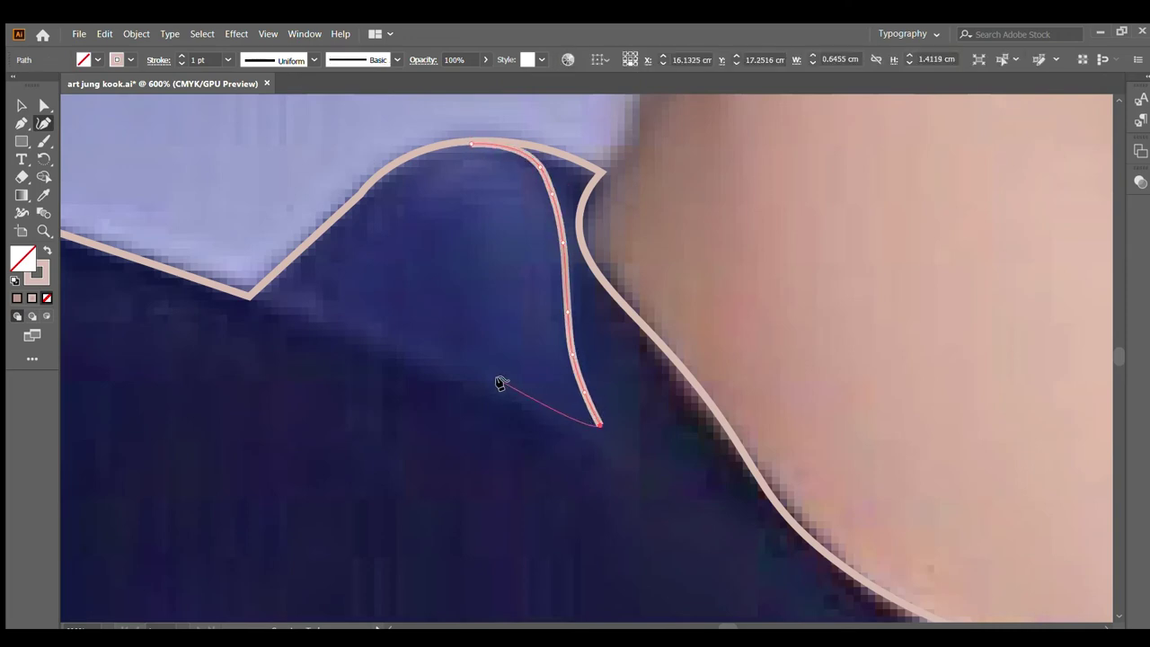
Step: Trace back up-left to the collar's left point and along the inner fold, closing the shape
click(500, 383)
click(412, 347)
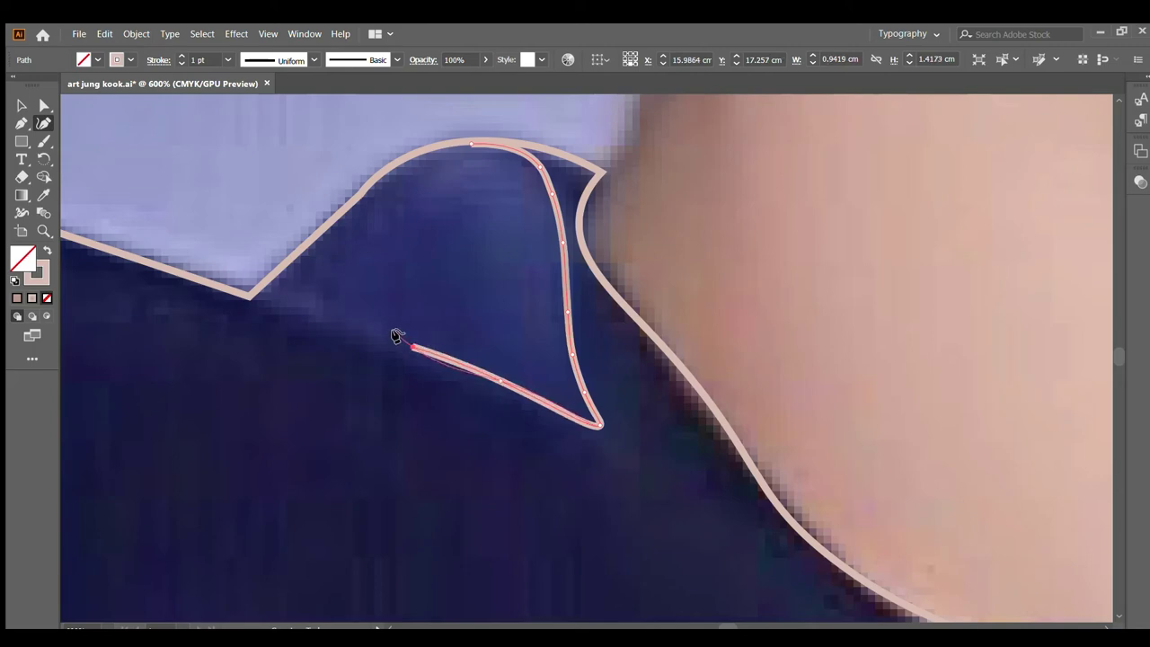
double_click(274, 296)
click(305, 285)
click(417, 326)
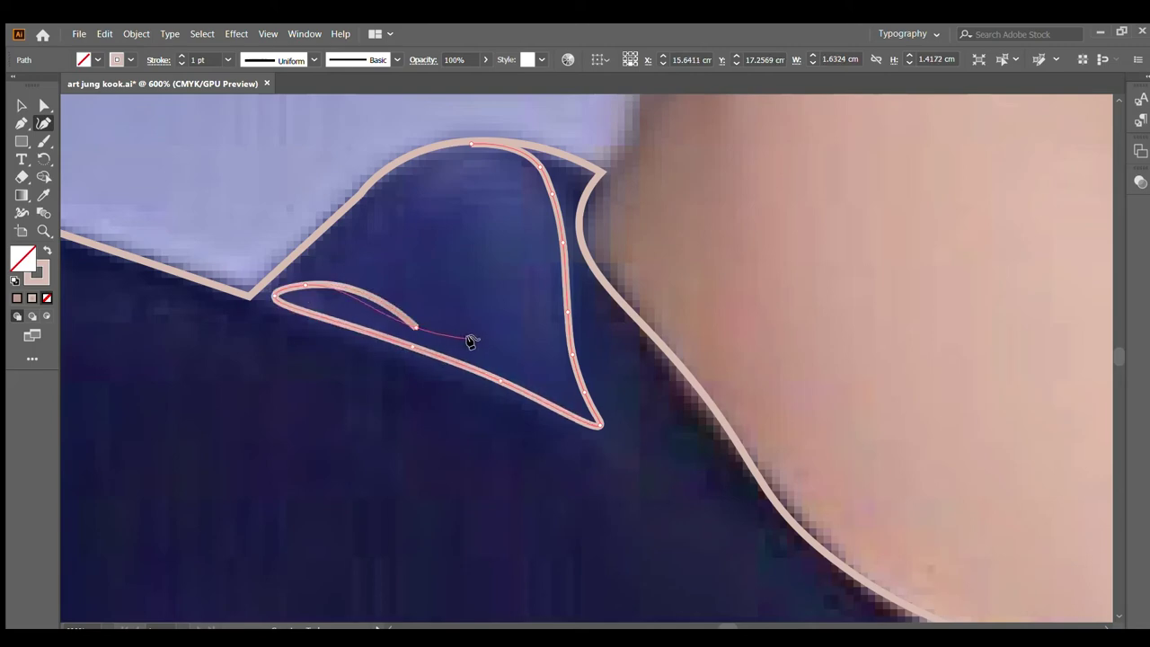
click(472, 339)
click(486, 241)
click(460, 197)
click(404, 183)
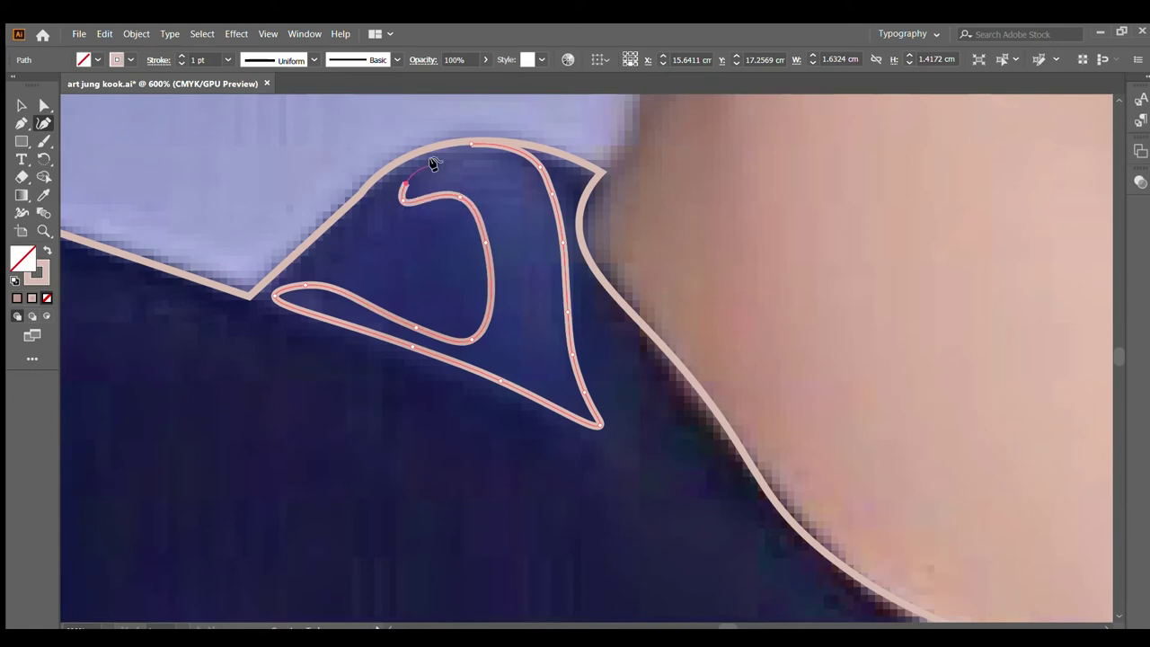
click(467, 142)
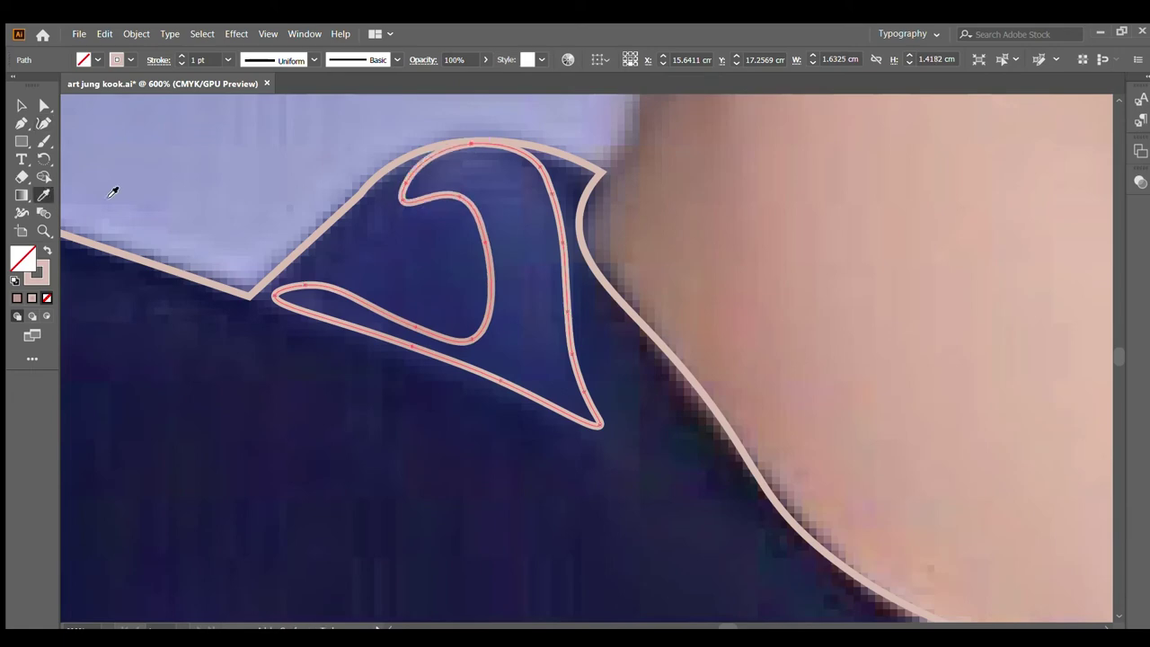
Step: Fill the collar shape with navy sampled from the hoodie
click(472, 189)
scroll(480, 270, down, 1)
scroll(477, 297, down, 1)
scroll(499, 309, down, 1)
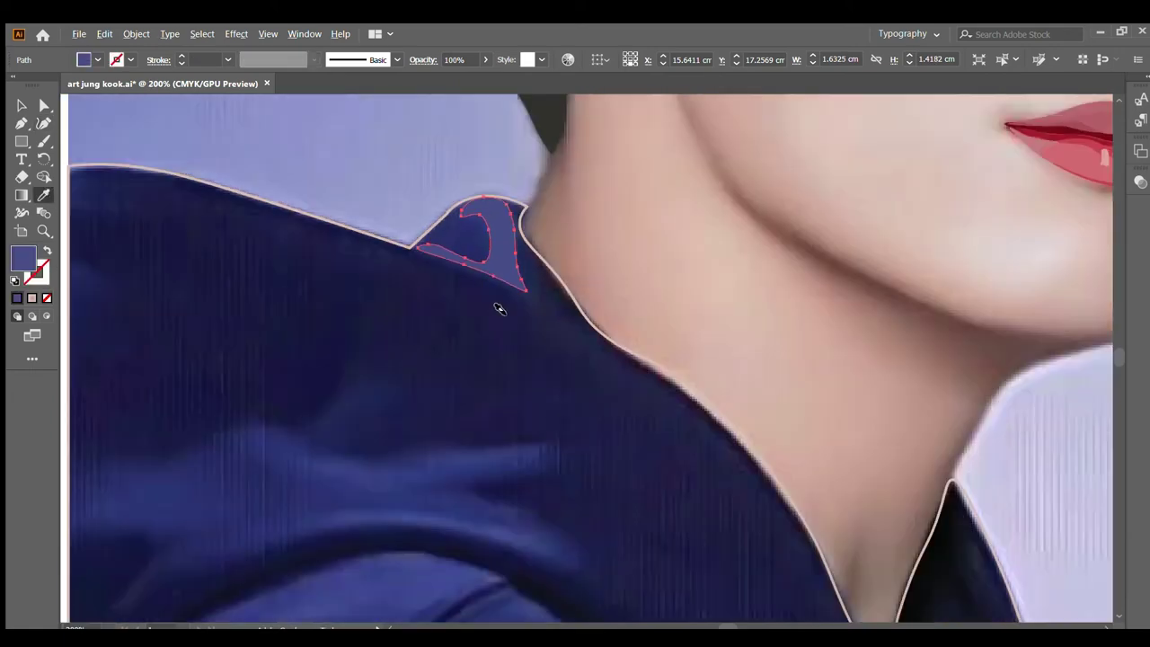
scroll(500, 308, down, 1)
Step: Start the shoulder highlight path with the Curvature tool, tracing its lower edge
click(43, 123)
scroll(621, 339, down, 3)
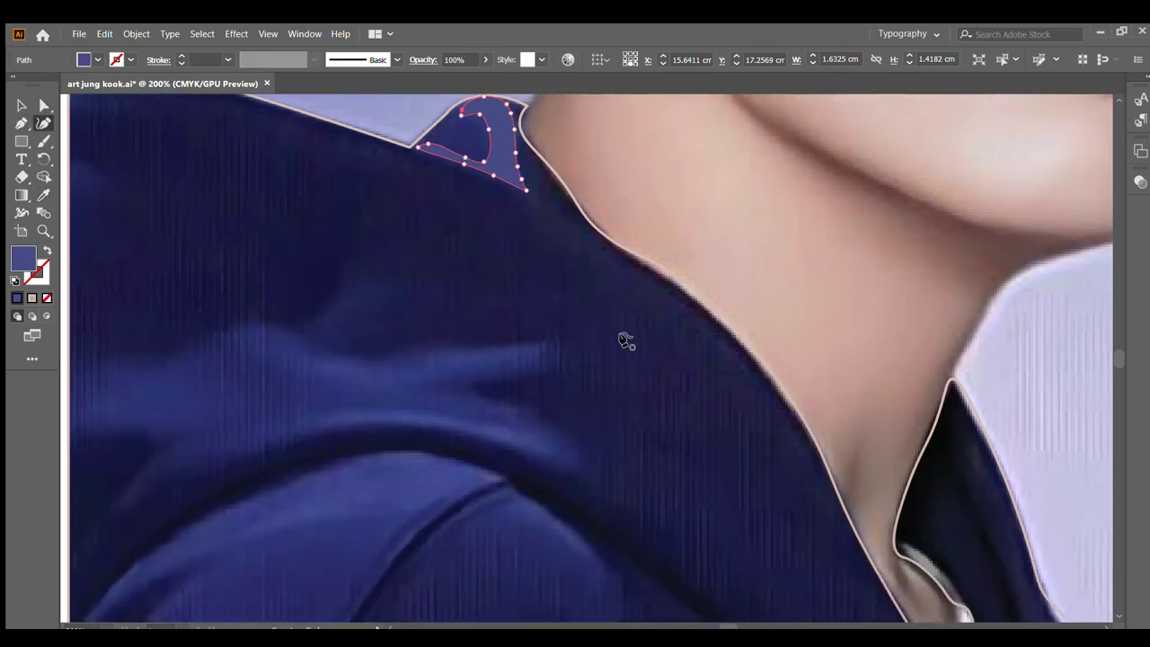
scroll(540, 324, down, 1)
scroll(494, 335, down, 2)
scroll(493, 335, up, 2)
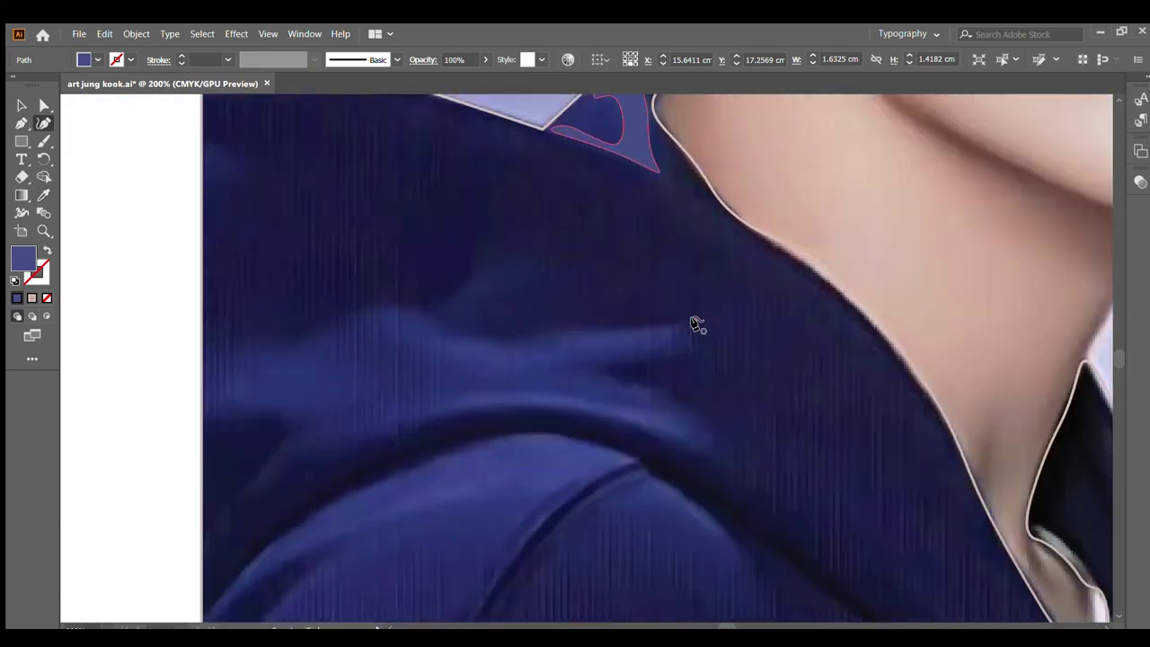
click(695, 320)
click(499, 337)
click(460, 333)
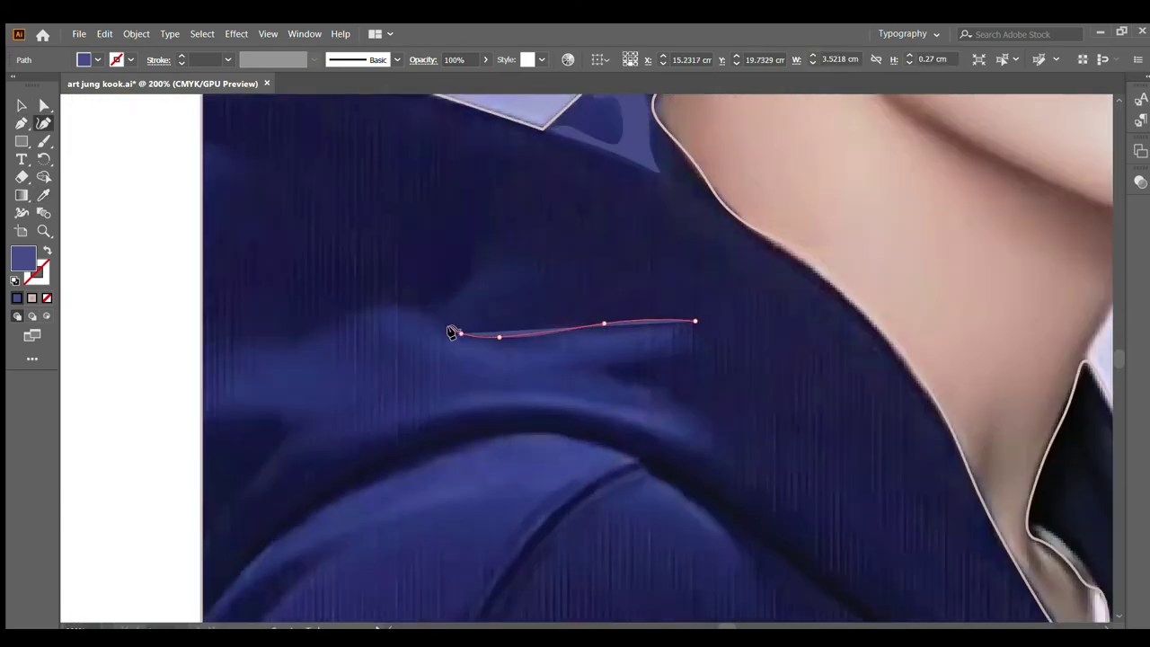
click(505, 301)
click(537, 288)
Step: Add the highlight's upper curved lobe and pull its tip inward
click(595, 281)
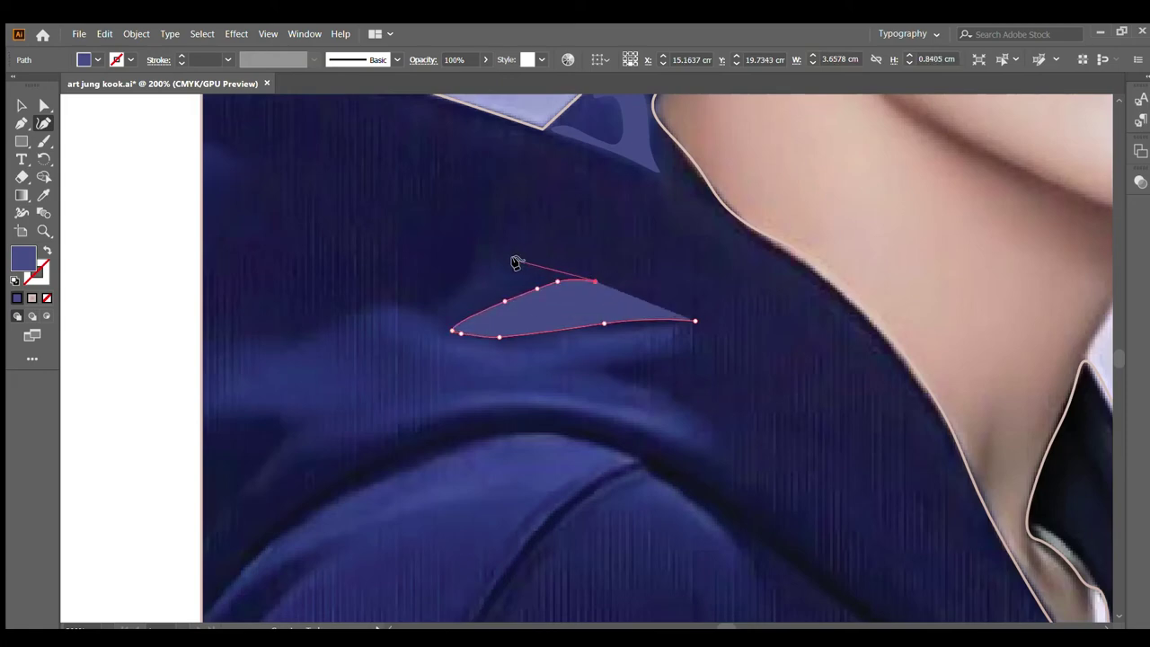
click(511, 262)
click(451, 281)
click(435, 300)
drag(595, 280, 548, 269)
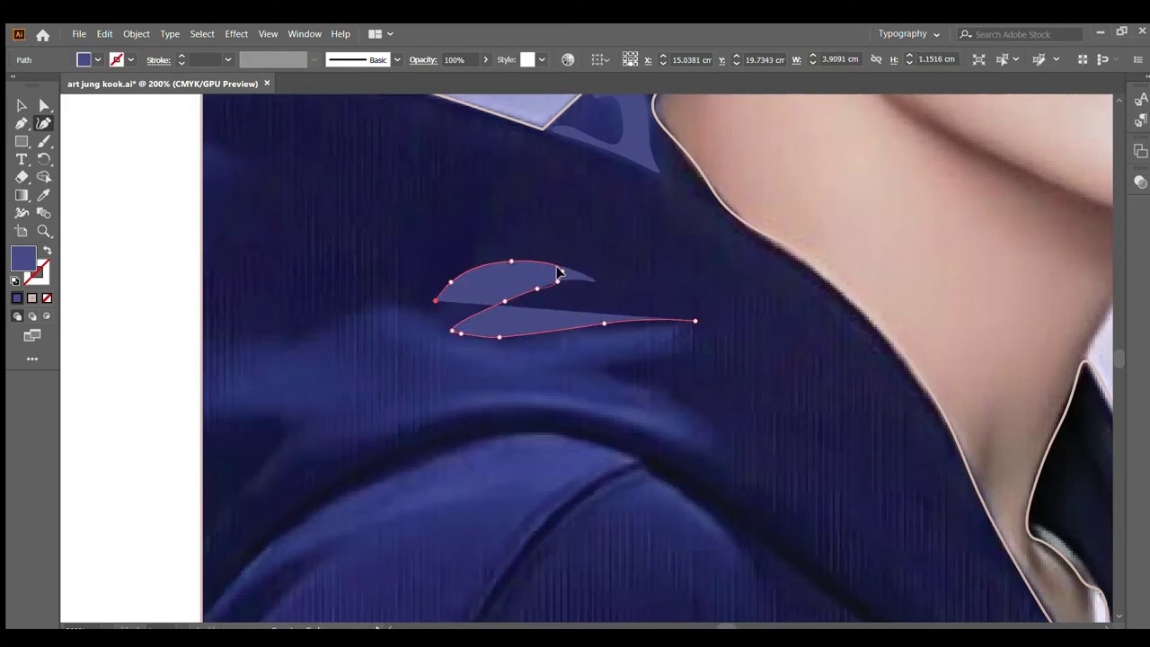
Step: Extend the highlight outline leftward, down the left side, and back along its bottom edge
click(385, 306)
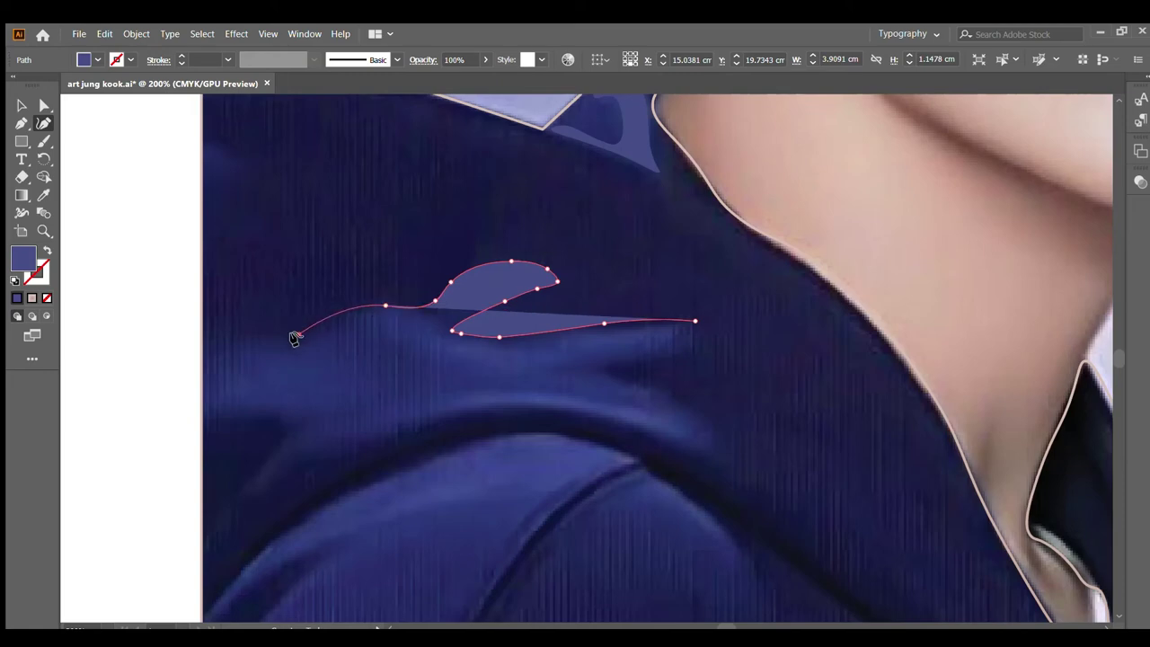
click(299, 334)
click(269, 354)
click(216, 367)
click(202, 402)
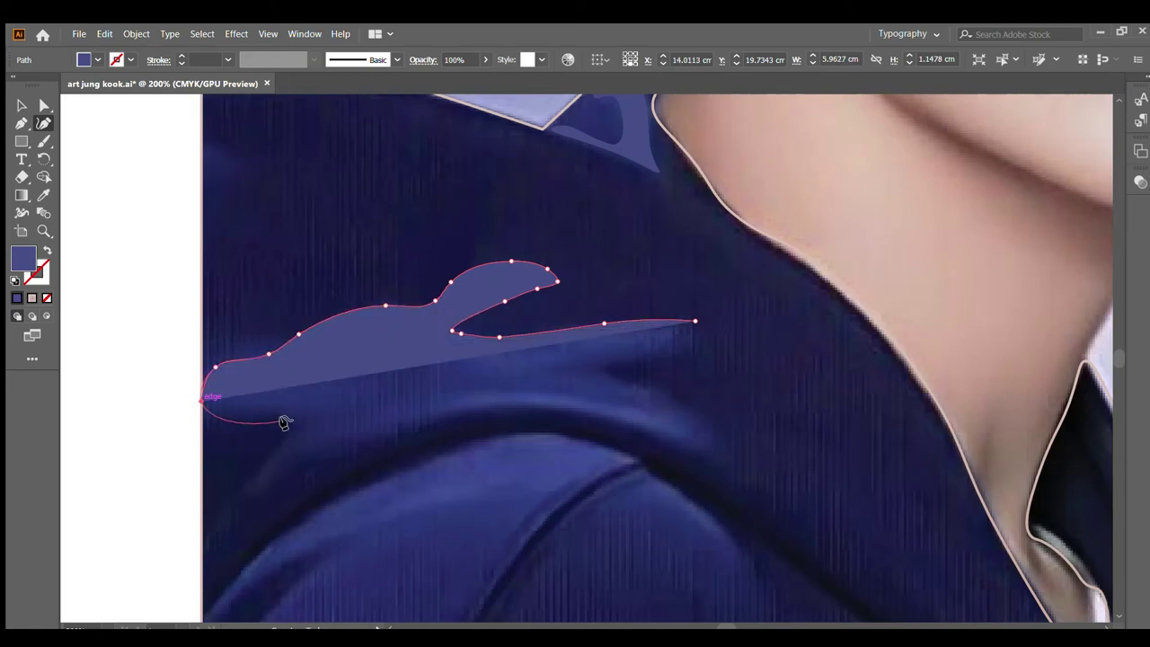
click(284, 421)
click(249, 482)
click(355, 438)
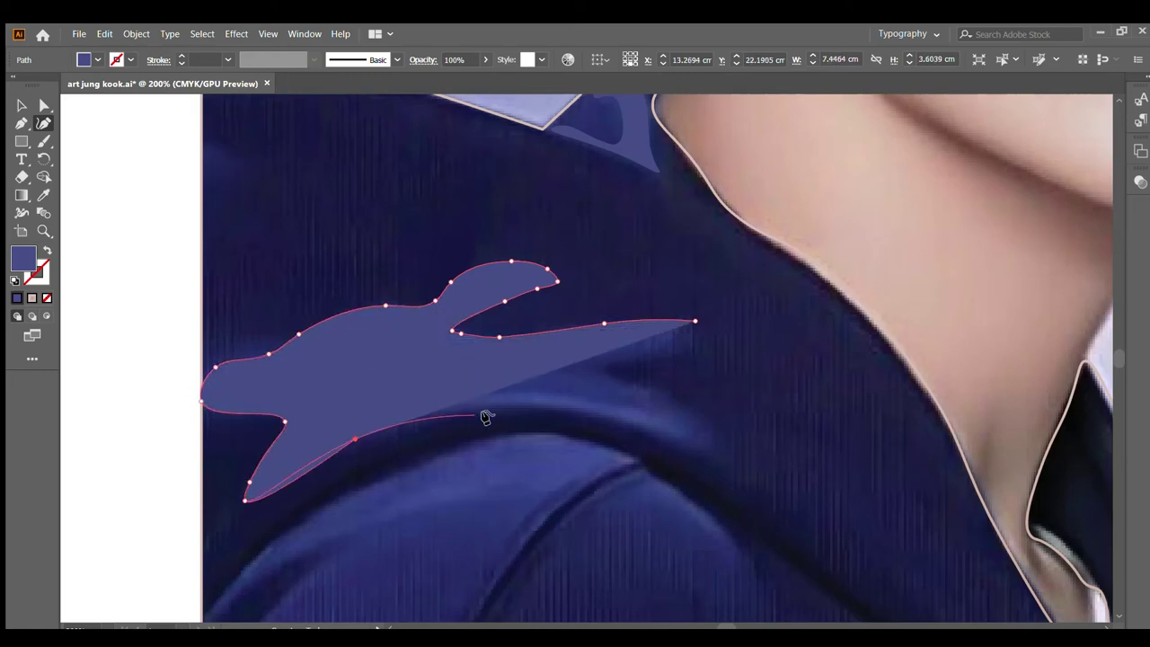
click(540, 406)
Step: Outline the lower-right lobe, close the highlight at its start, and smooth the tip corner
click(698, 449)
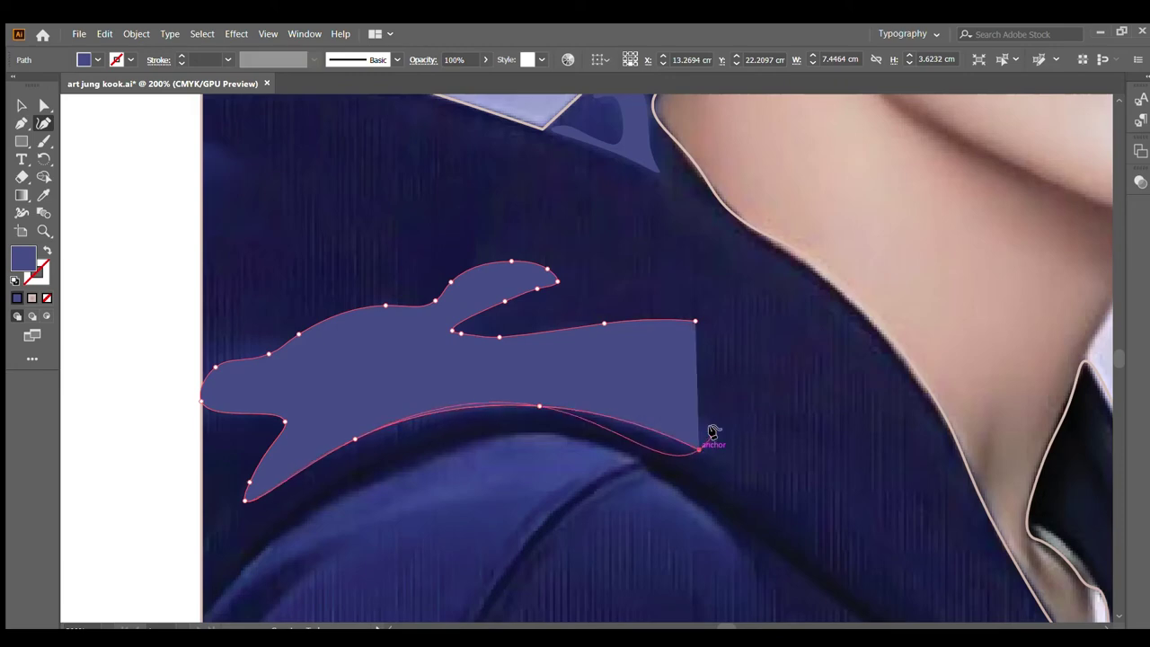
click(713, 430)
click(612, 393)
click(561, 376)
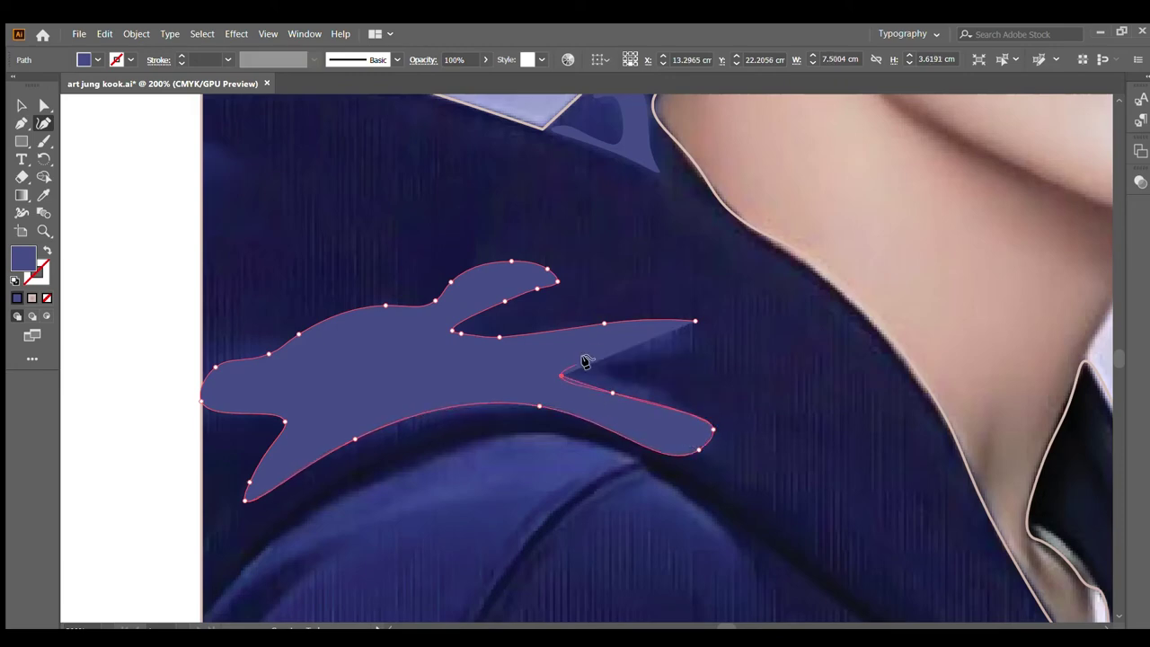
click(654, 360)
click(693, 321)
click(672, 393)
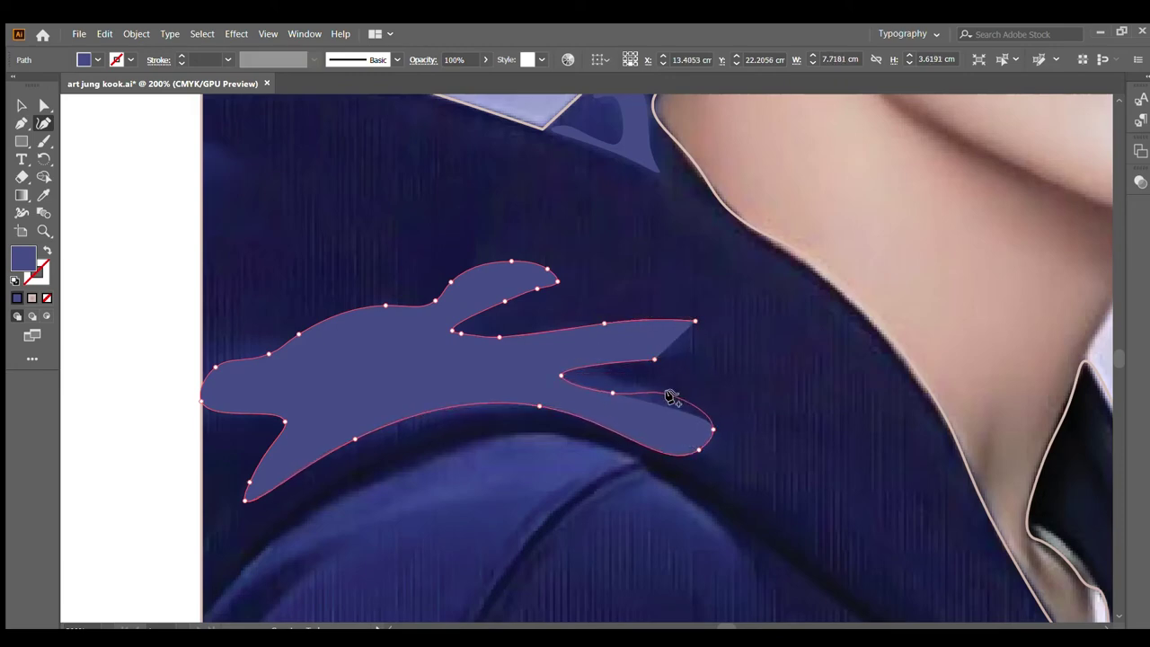
double_click(696, 321)
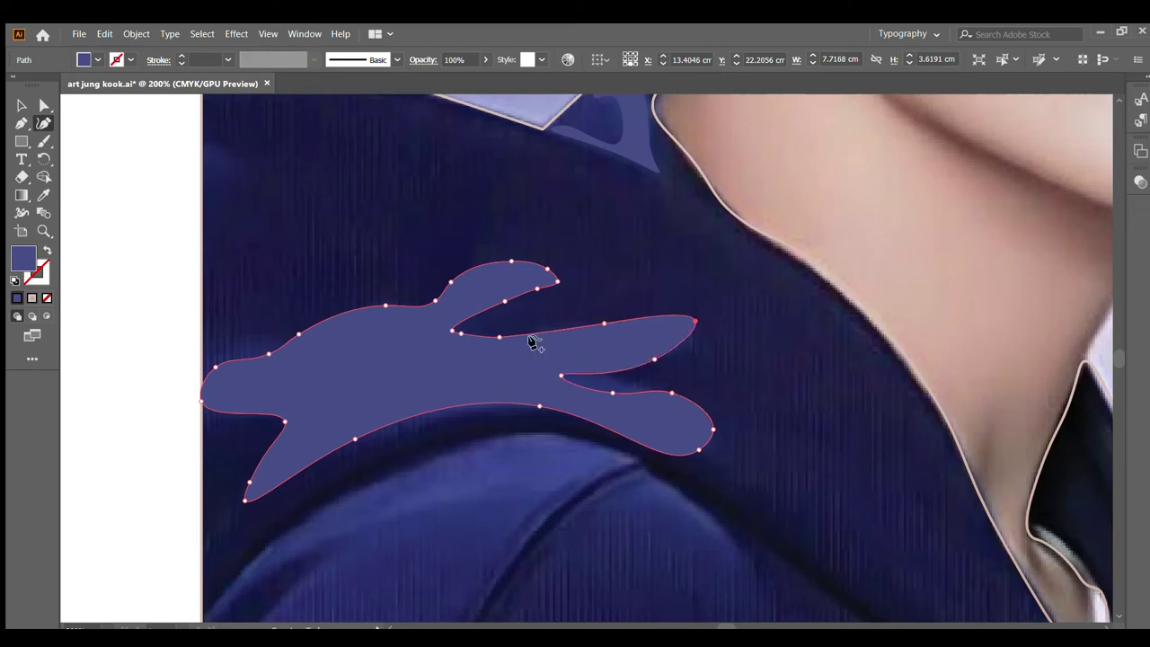
Step: Swap fill and stroke, then fill the highlight with the lighter blue sampled from the photo
click(46, 253)
click(43, 195)
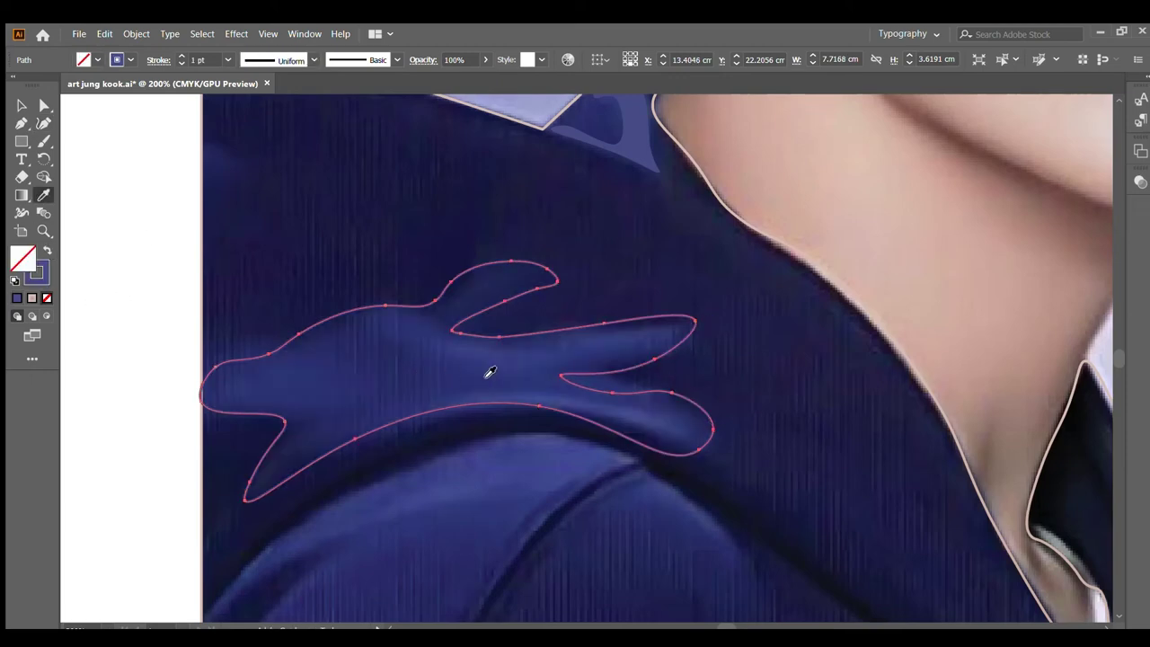
click(512, 357)
scroll(486, 377, down, 2)
alt+scroll(419, 326, down, 1)
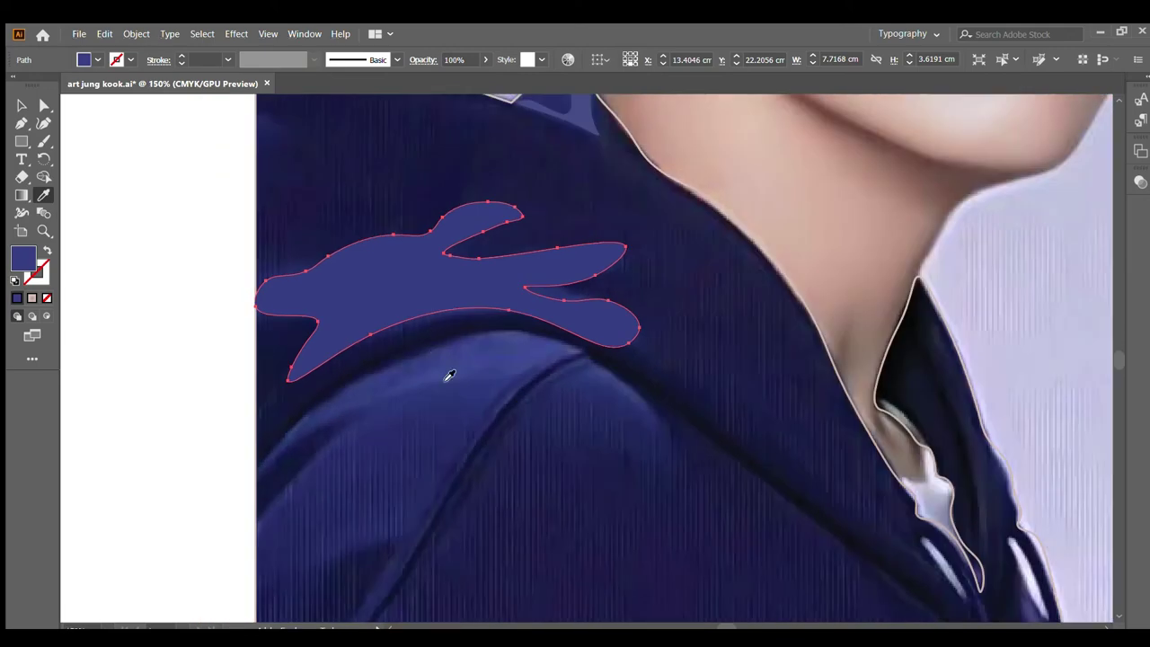
click(43, 123)
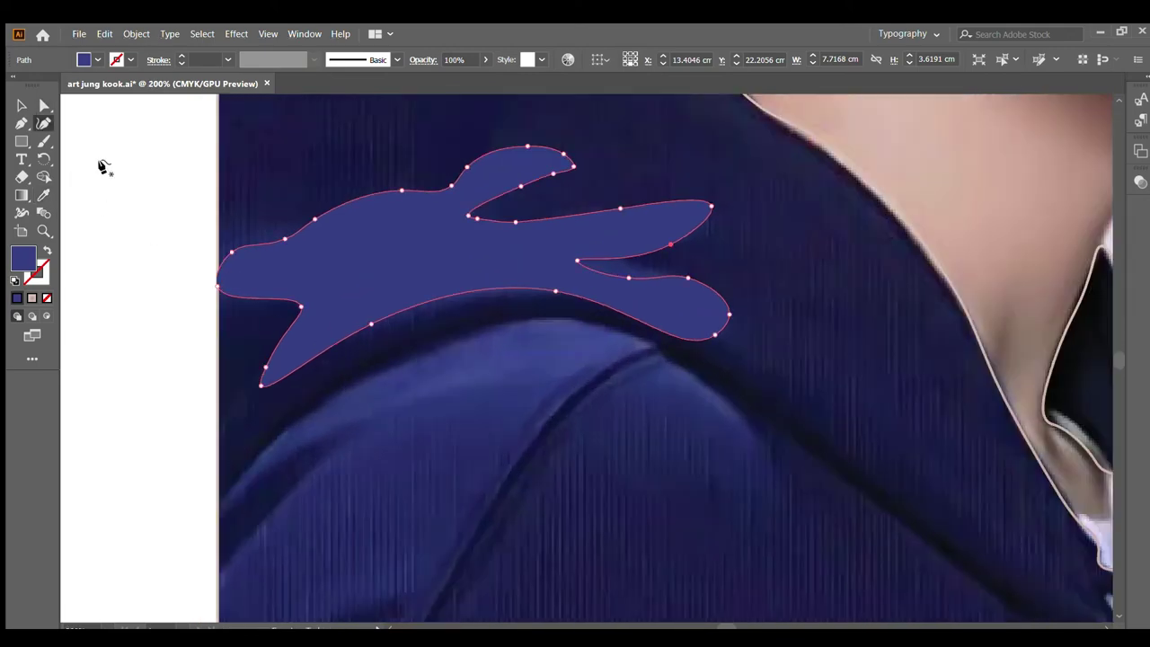
scroll(256, 379, down, 2)
Step: Trace a thin closed strip along the shoulder seam and adjust its lower-left end point
click(220, 396)
click(285, 332)
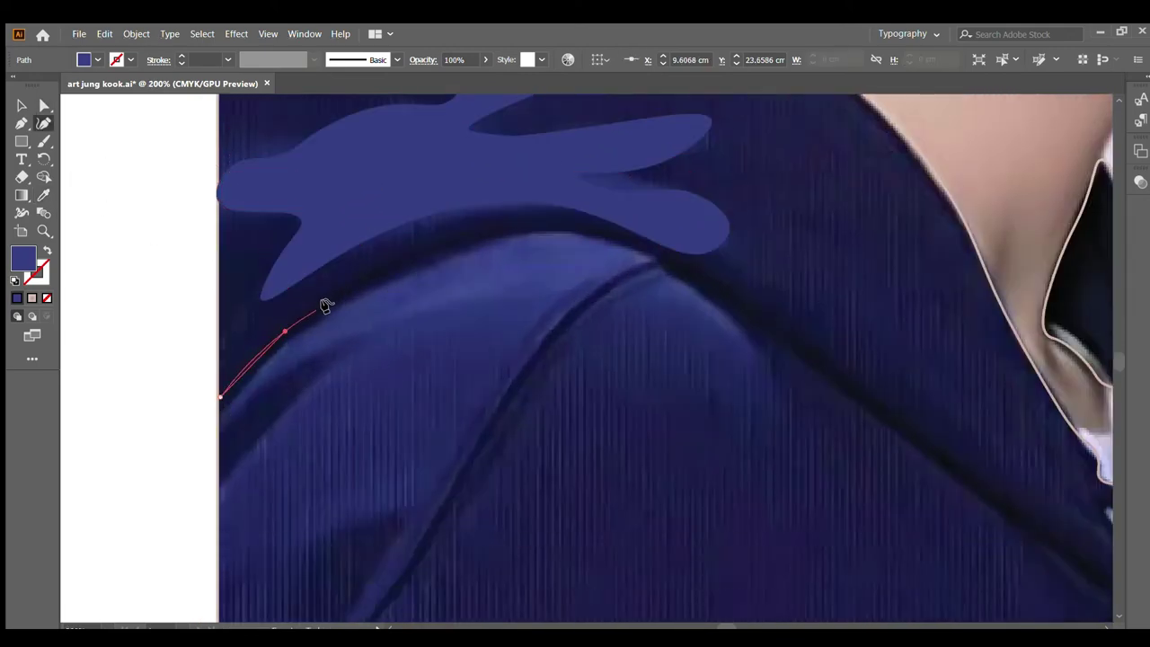
click(434, 246)
click(611, 233)
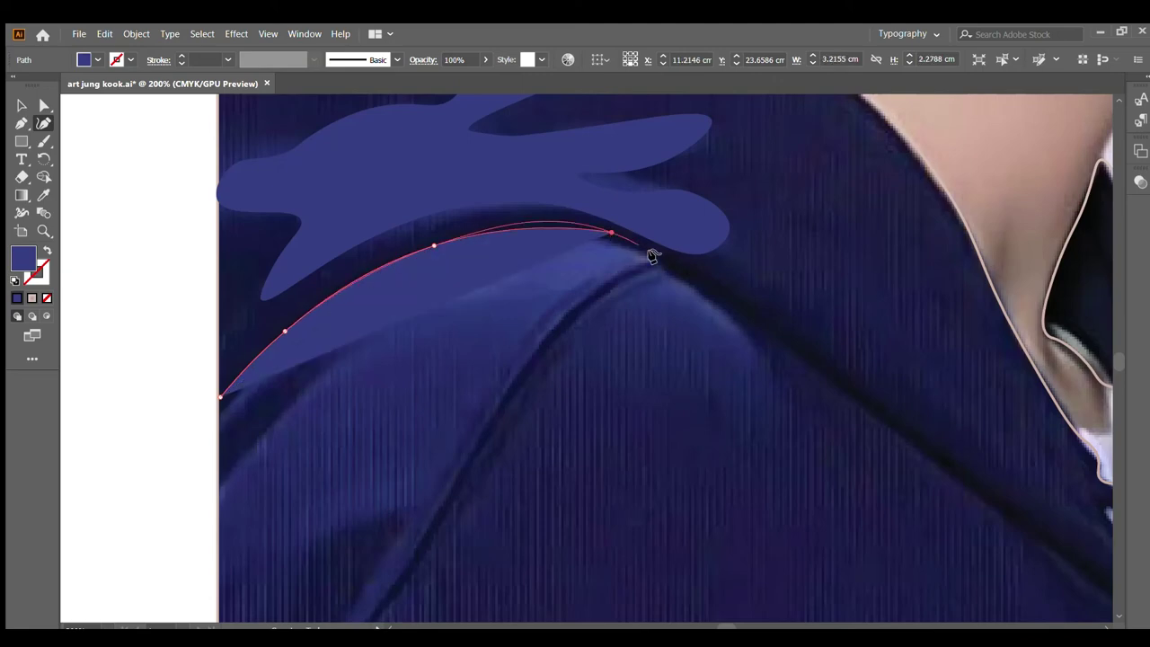
click(657, 256)
click(593, 236)
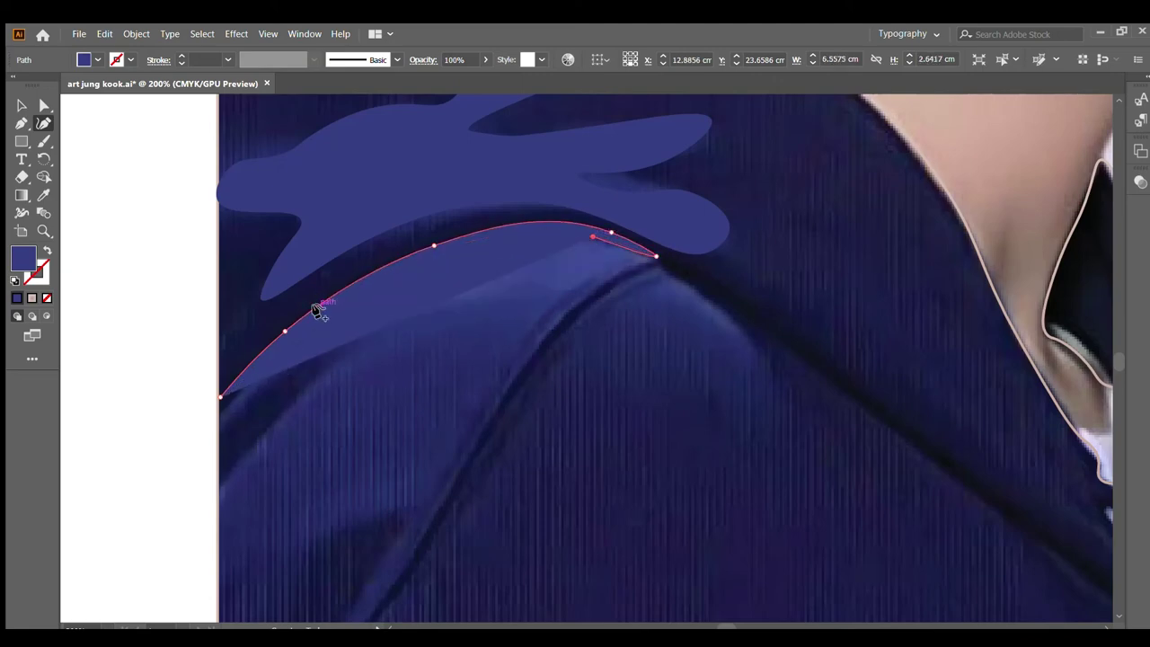
click(296, 335)
click(218, 418)
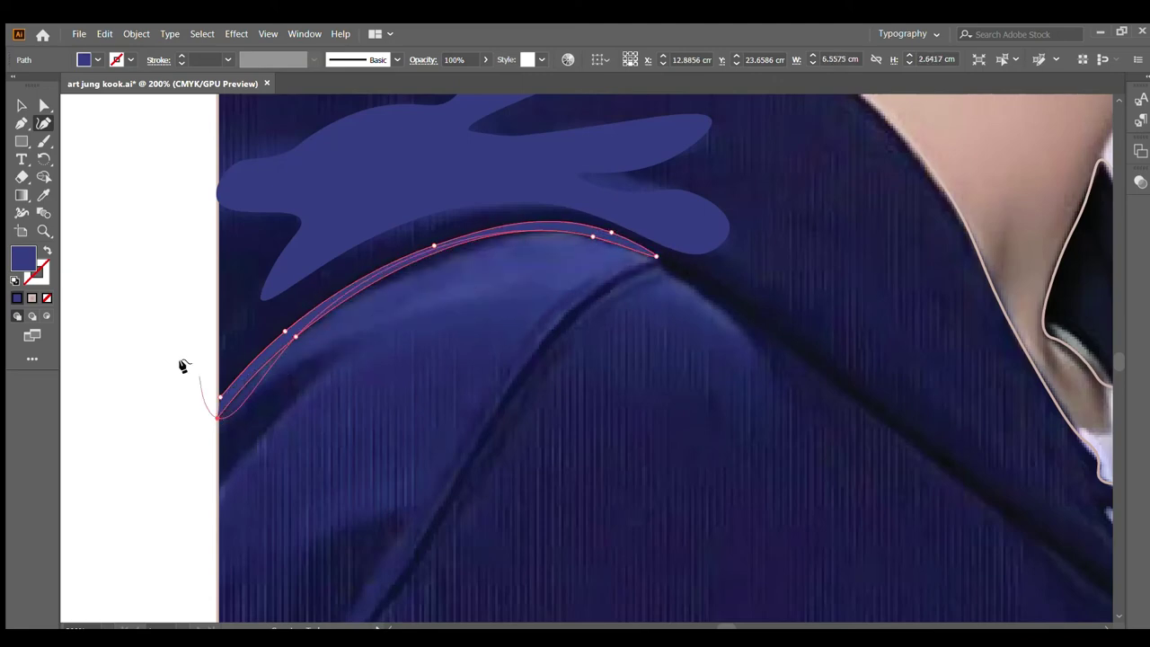
click(22, 123)
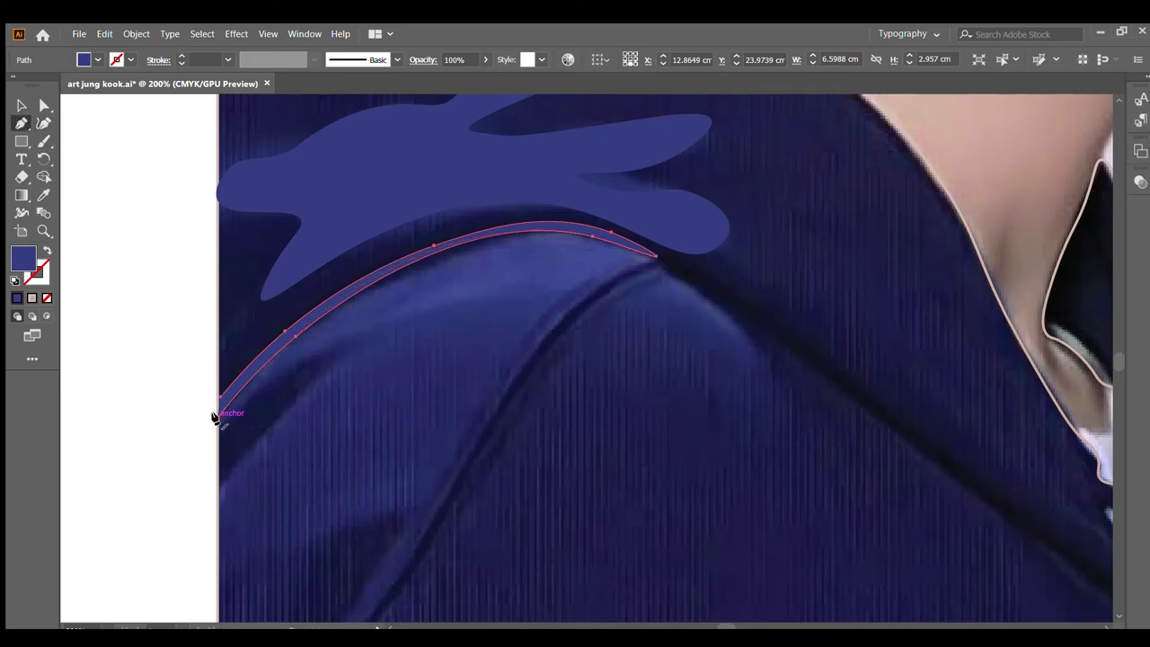
drag(214, 417, 216, 398)
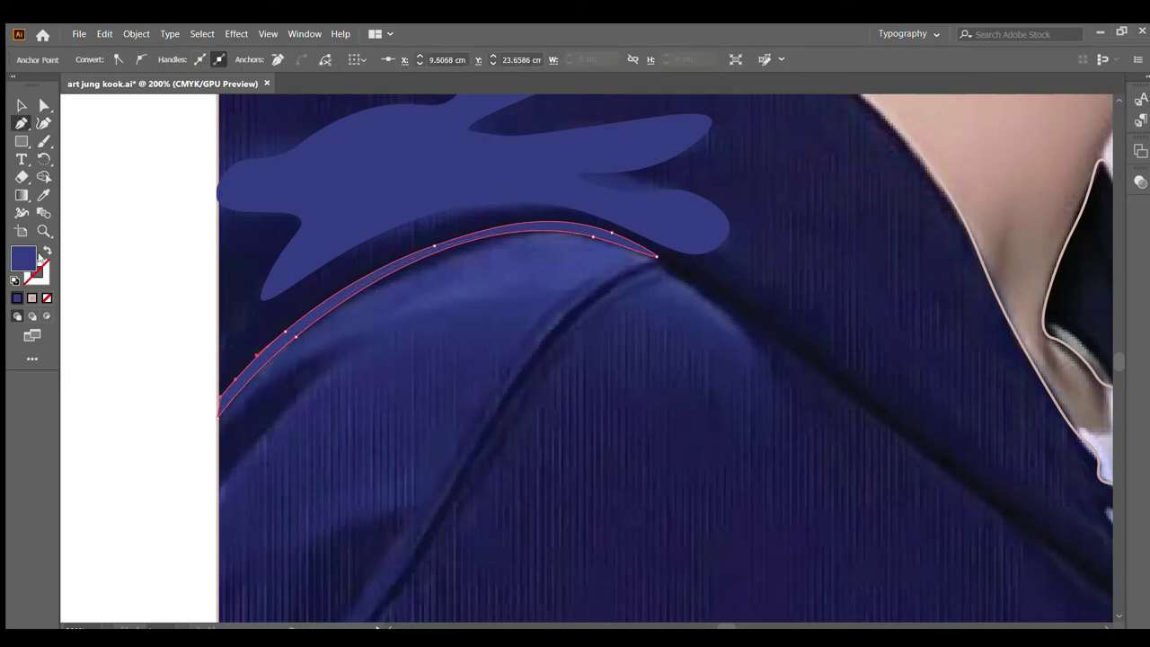
Step: Swap fill and stroke, fill the strip with the seam's sampled dark navy, and deselect it
click(47, 251)
click(43, 195)
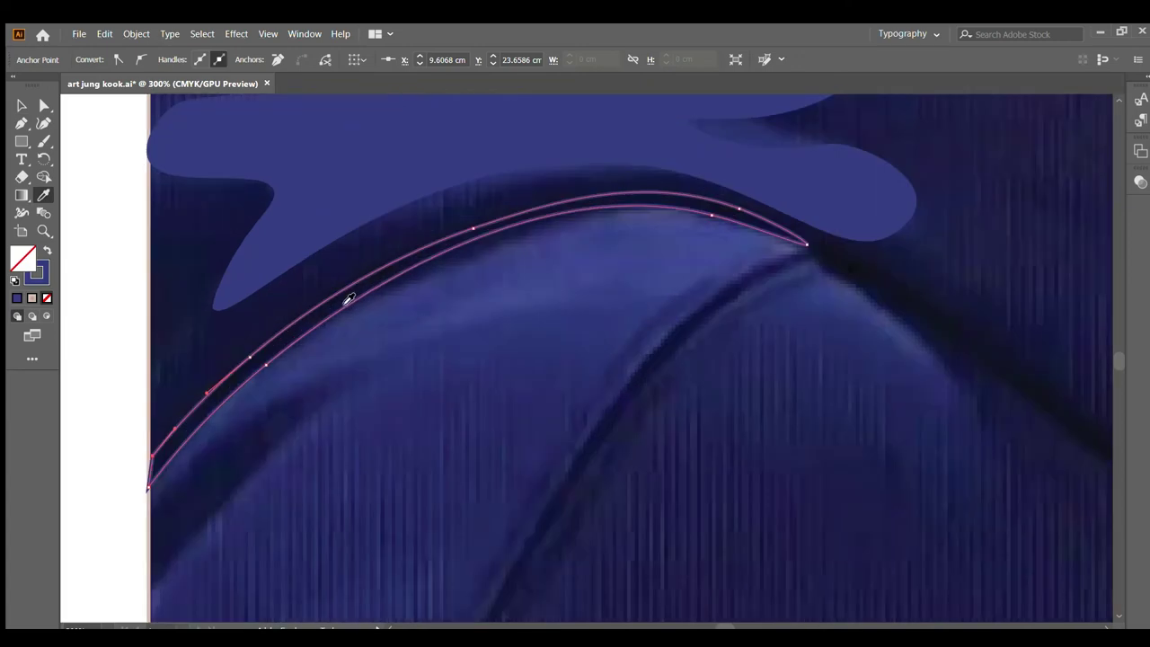
click(349, 300)
key(ctrl+minus)
click(22, 105)
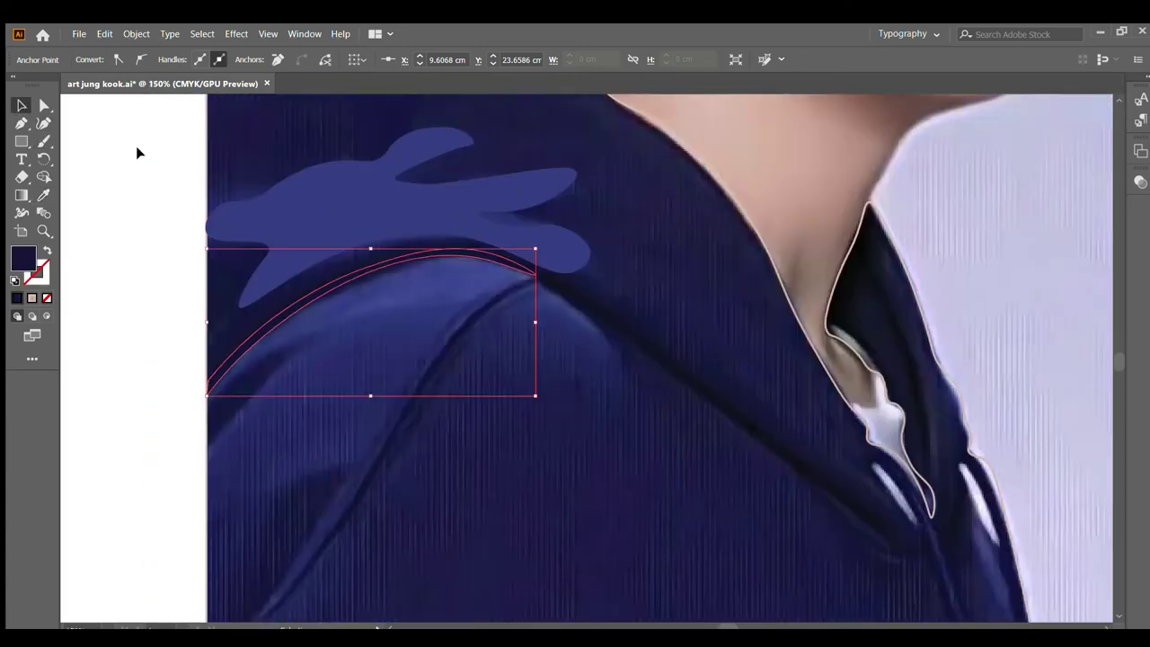
click(136, 145)
scroll(665, 317, up, 2)
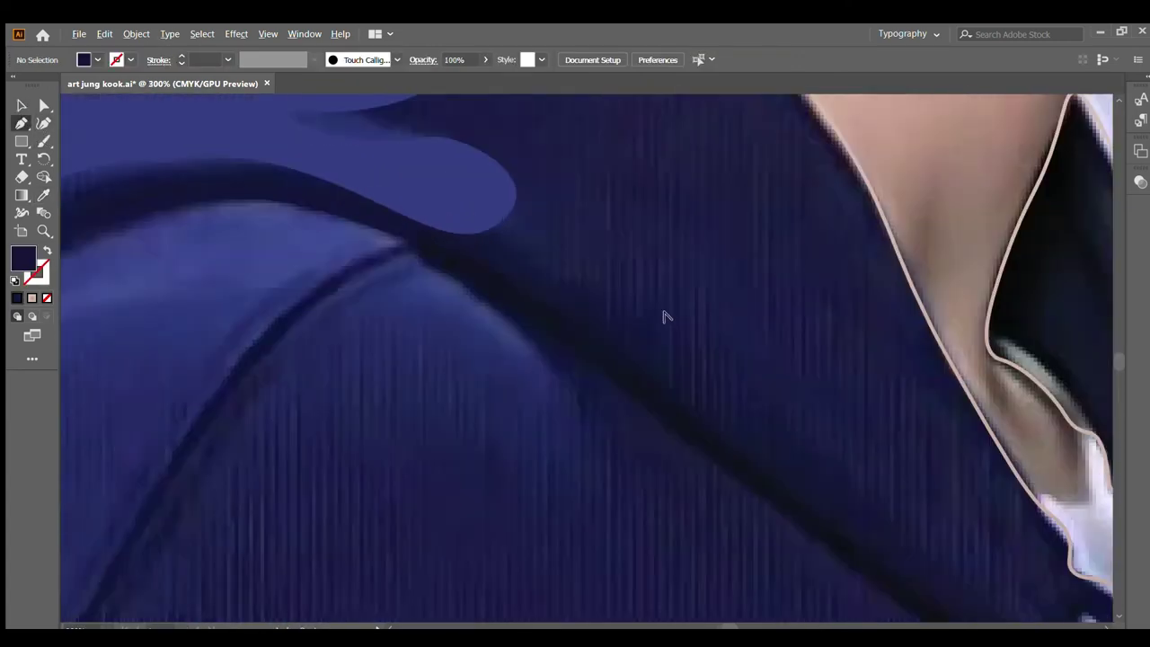
Step: Draw the crease shadow path from the highlight tip down toward the collar and back to its start
click(422, 242)
scroll(451, 271, down, 2)
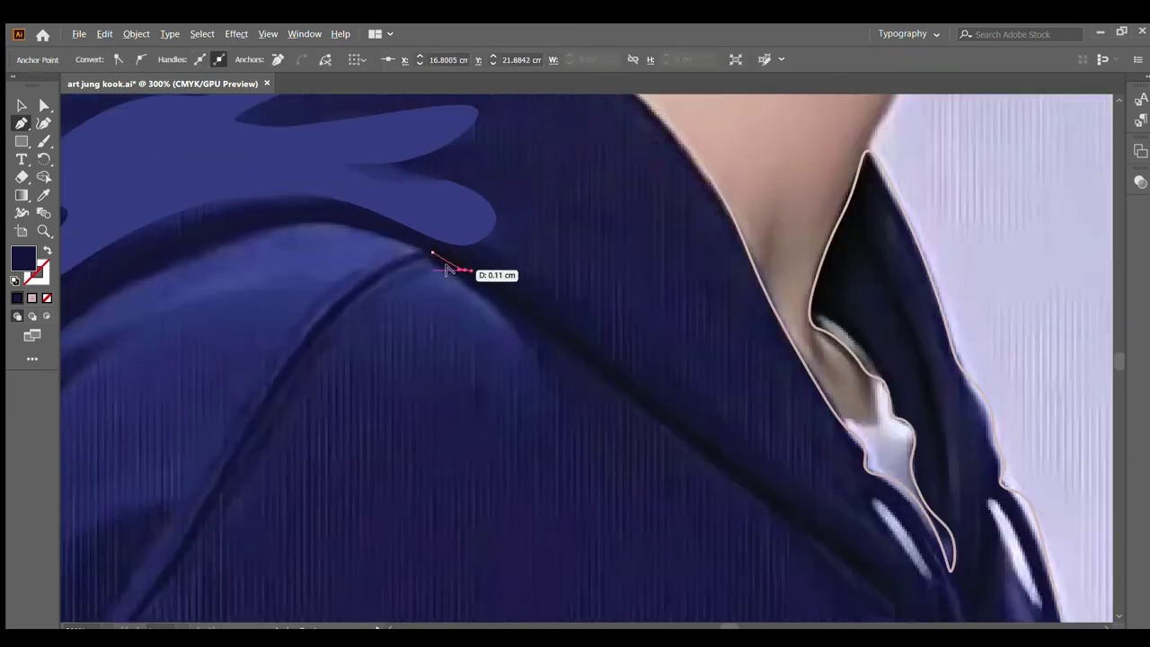
drag(620, 378, 731, 469)
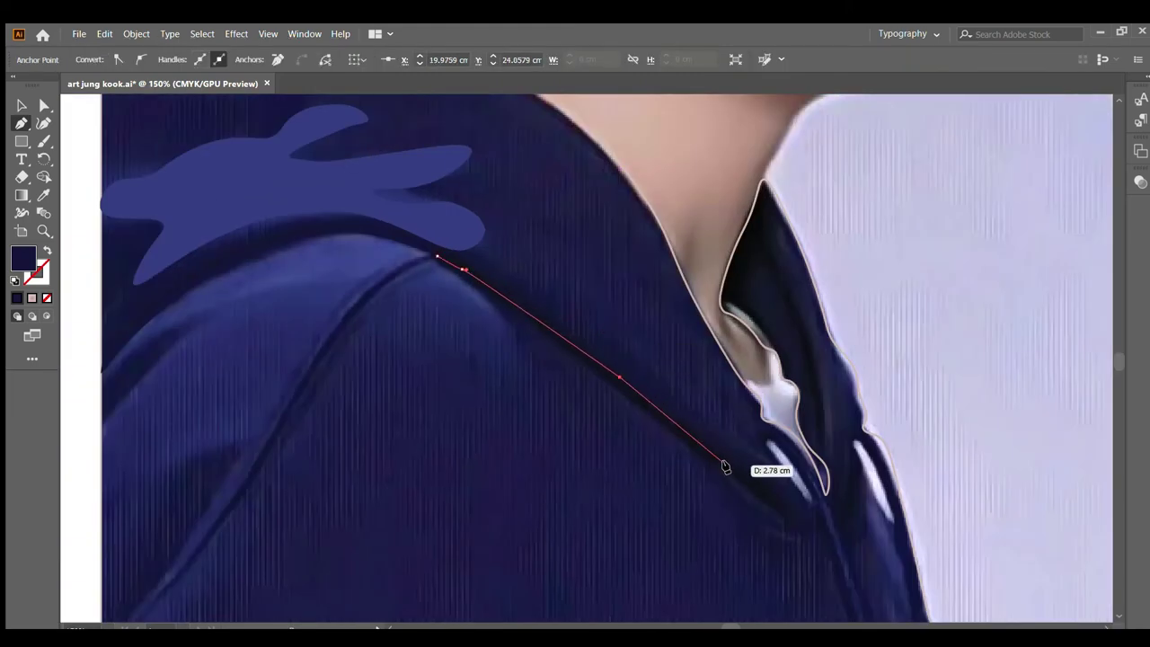
mouse_move(788, 510)
mouse_down()
mouse_move(791, 528)
mouse_move(732, 485)
mouse_up()
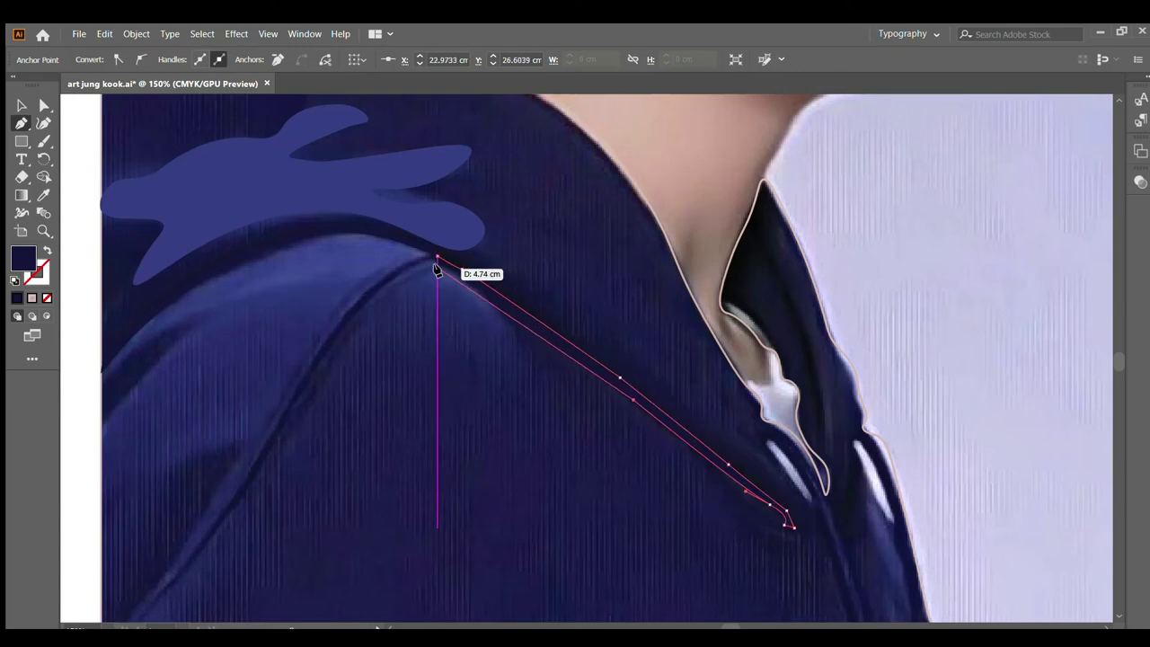
mouse_move(732, 485)
mouse_down()
mouse_move(429, 258)
mouse_move(24, 238)
mouse_up()
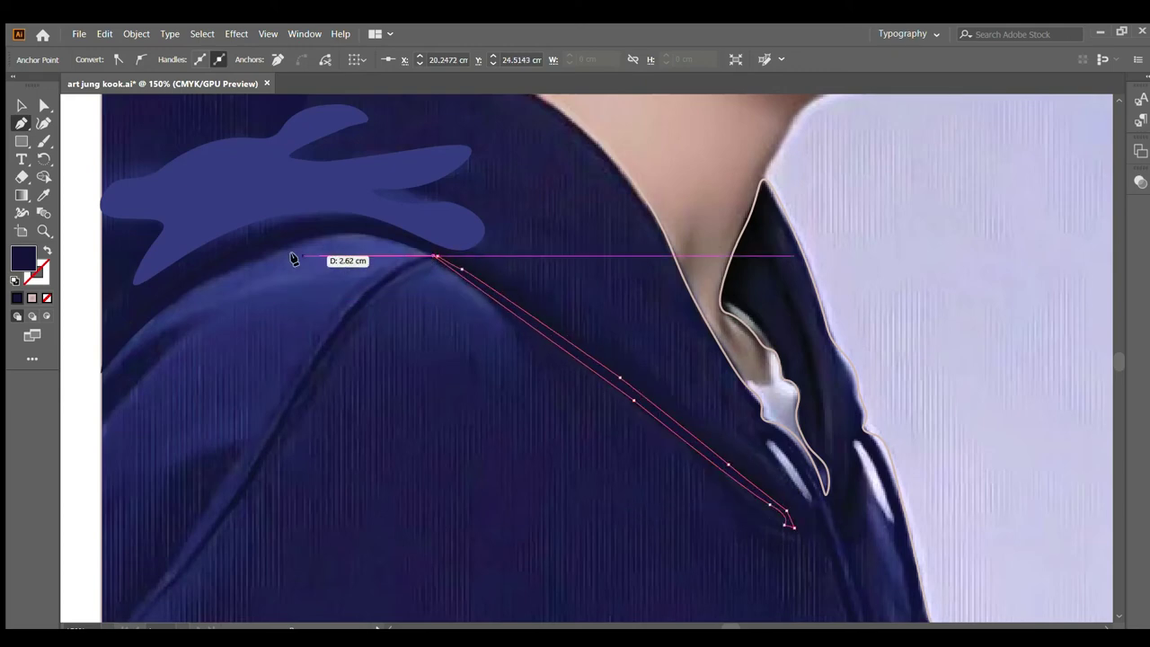
click(46, 252)
scroll(575, 333, up, 4)
key(shift+x)
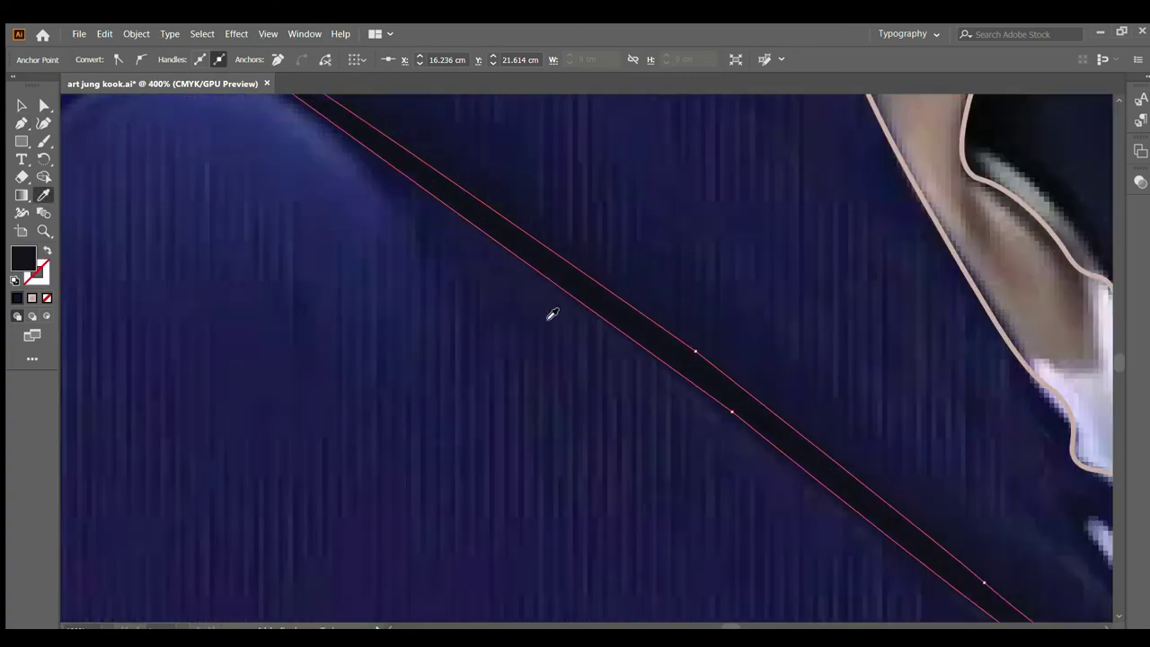
scroll(547, 311, down, 6)
scroll(620, 371, up, 4)
scroll(441, 362, up, 2)
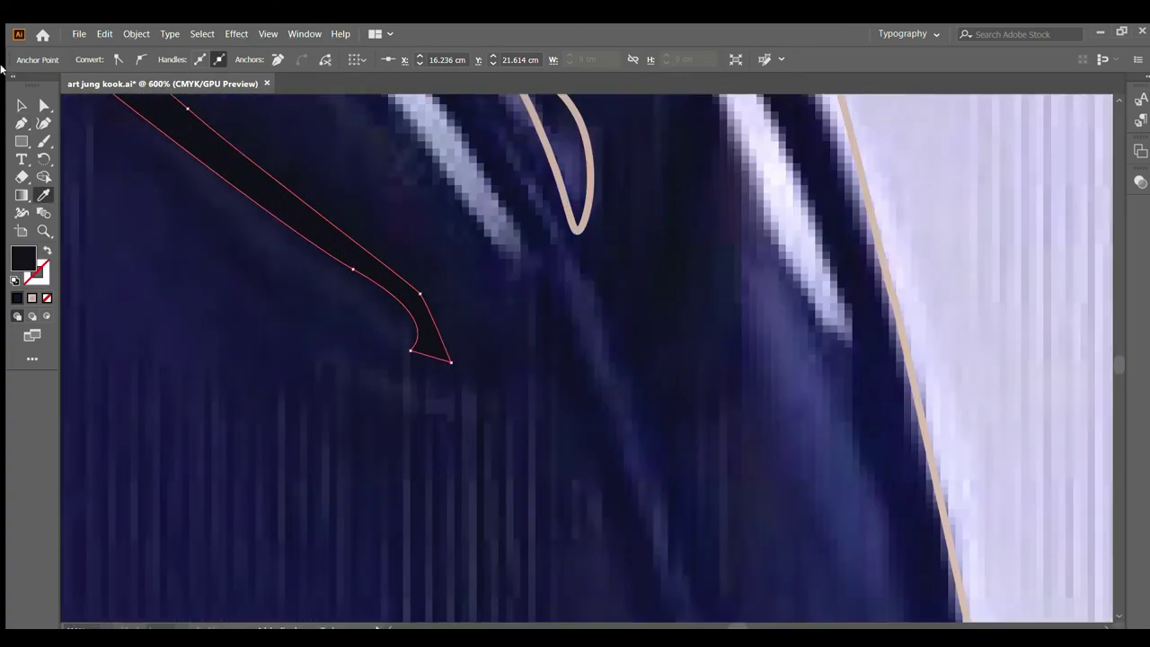
click(23, 119)
scroll(443, 315, down, 2)
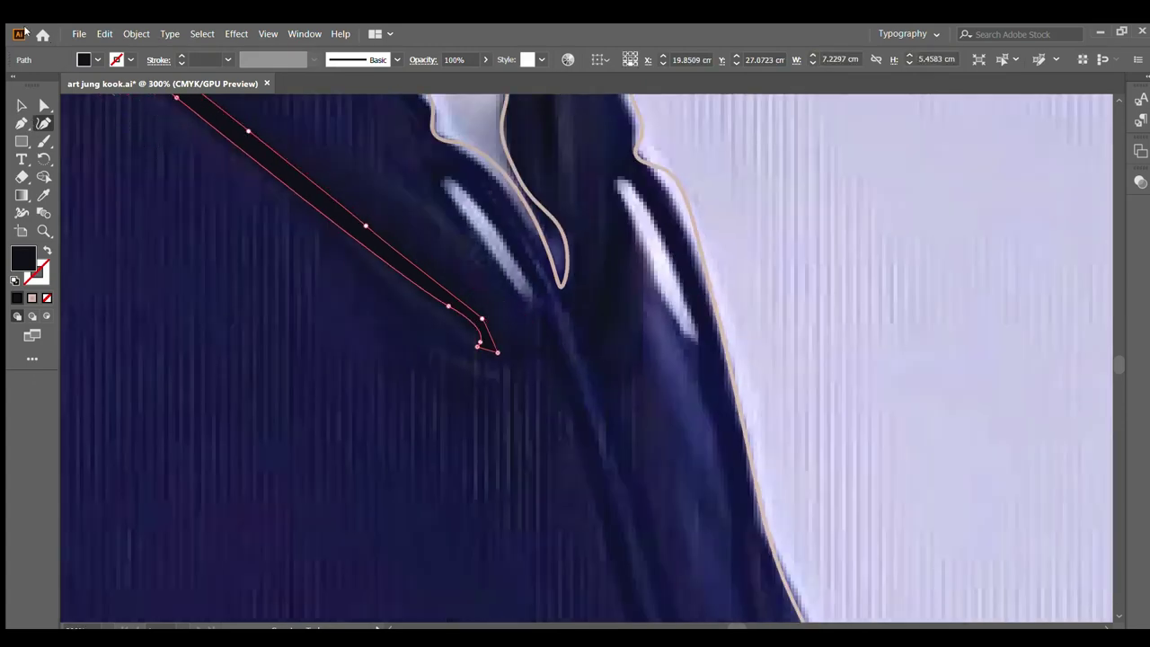
Step: Draw a small pointed shadow shape at the crease end and fill it with sampled dark navy
key(ctrl+shift+a)
click(21, 123)
scroll(351, 256, up, 1)
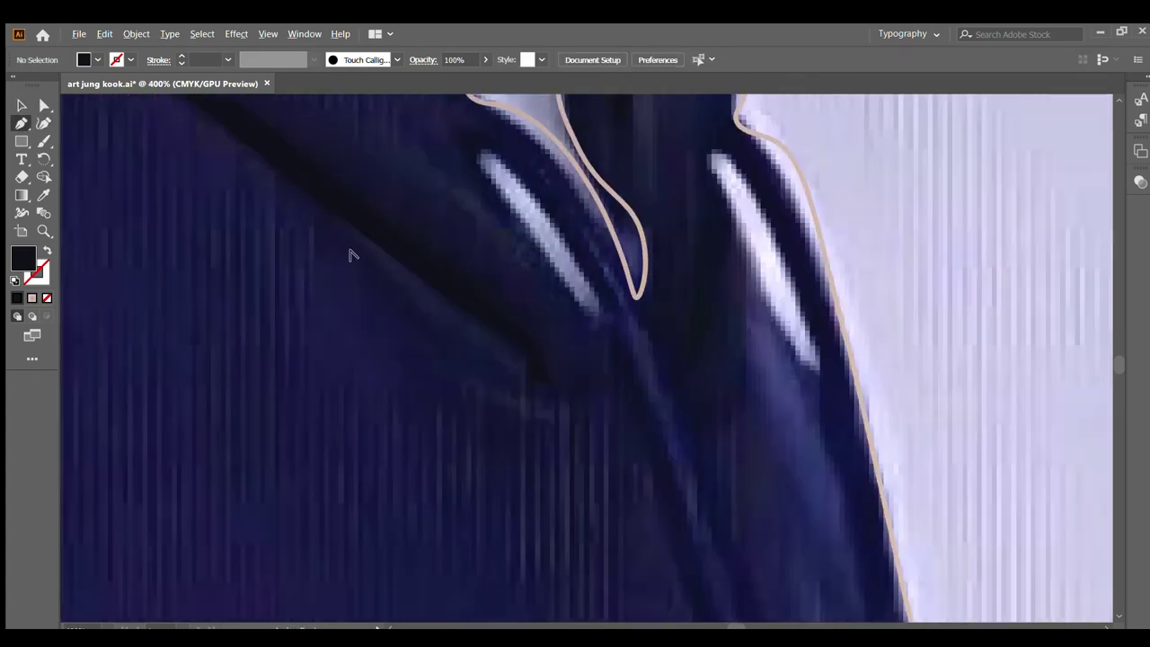
click(363, 252)
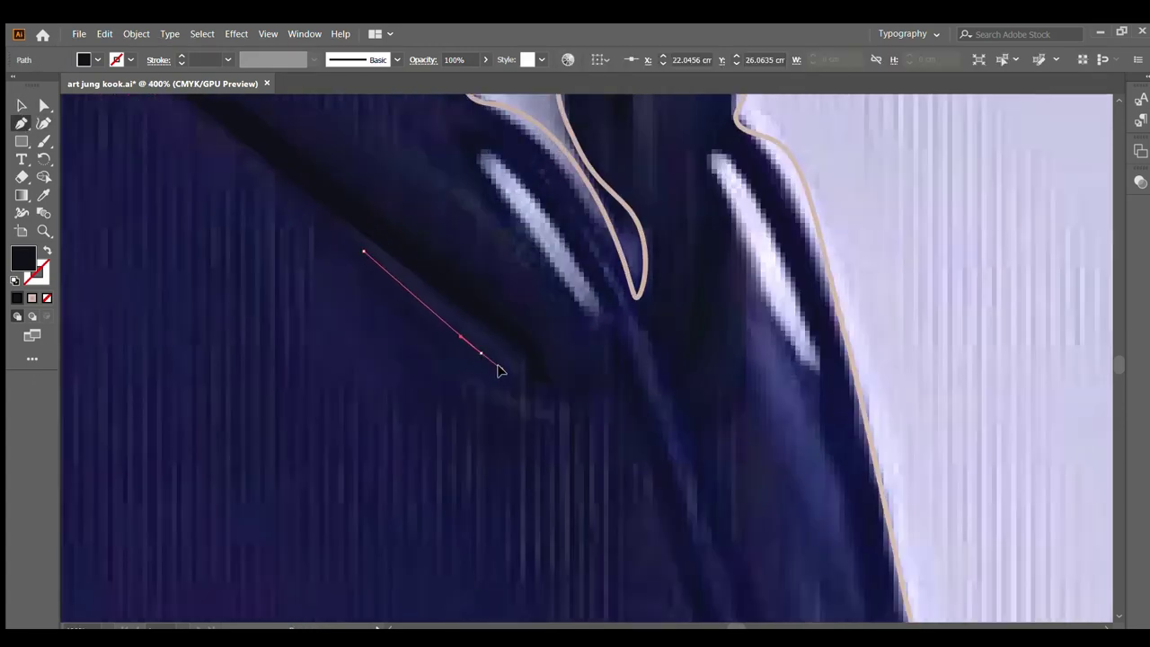
mouse_move(503, 370)
mouse_down()
mouse_move(519, 379)
mouse_move(513, 362)
mouse_up()
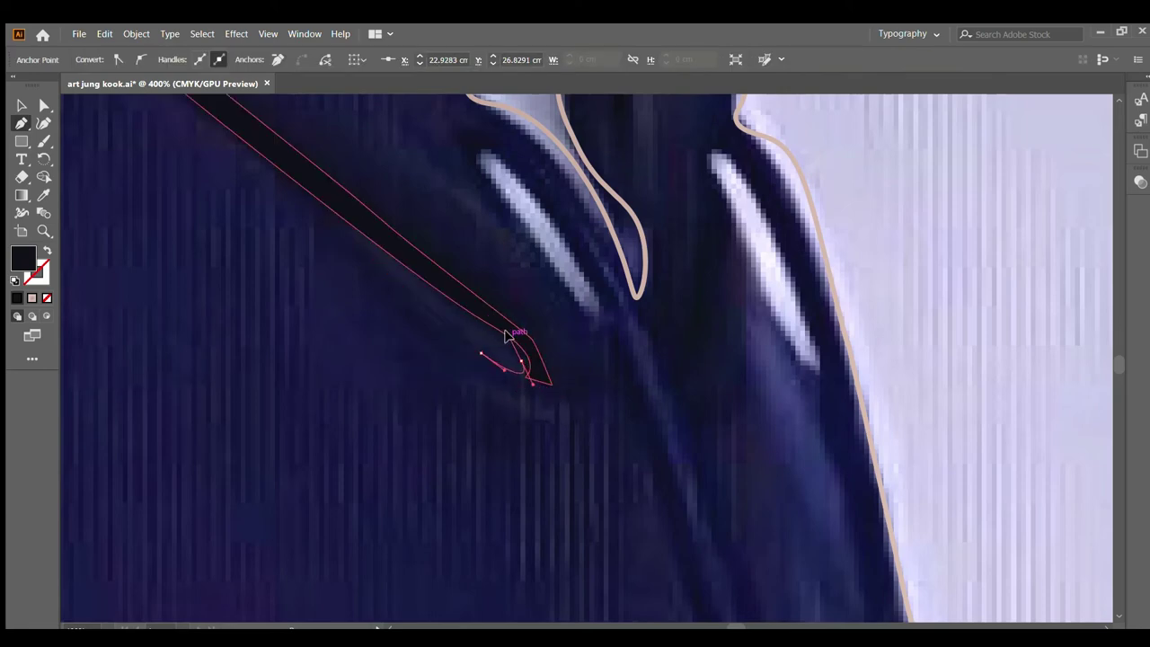
click(507, 335)
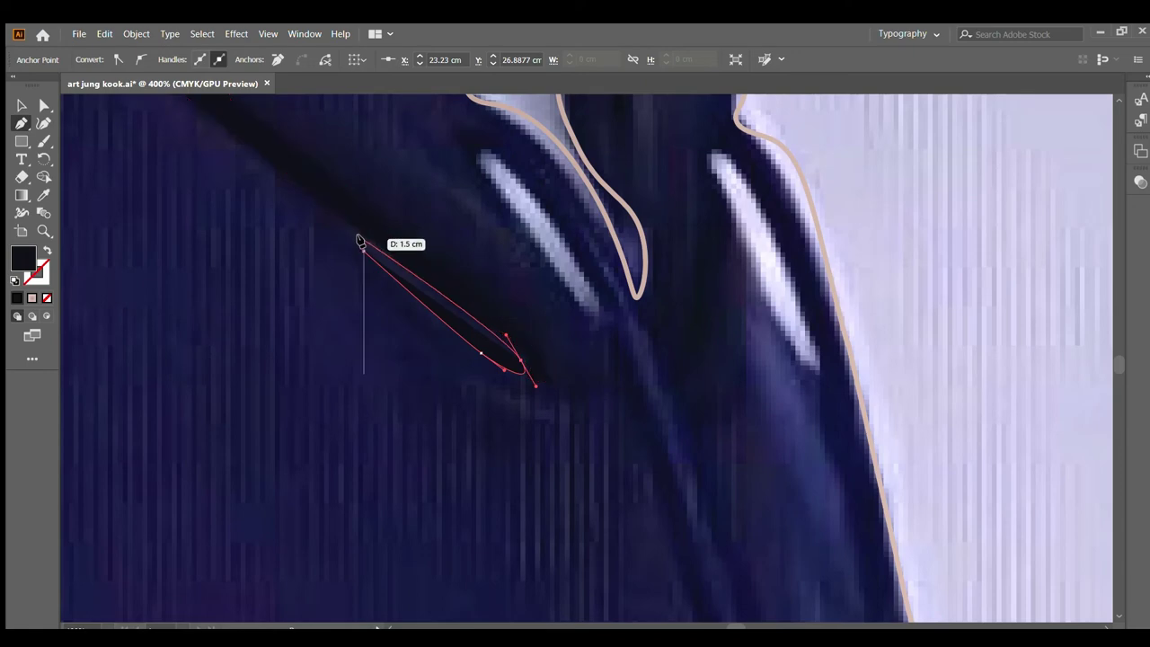
drag(360, 241, 351, 255)
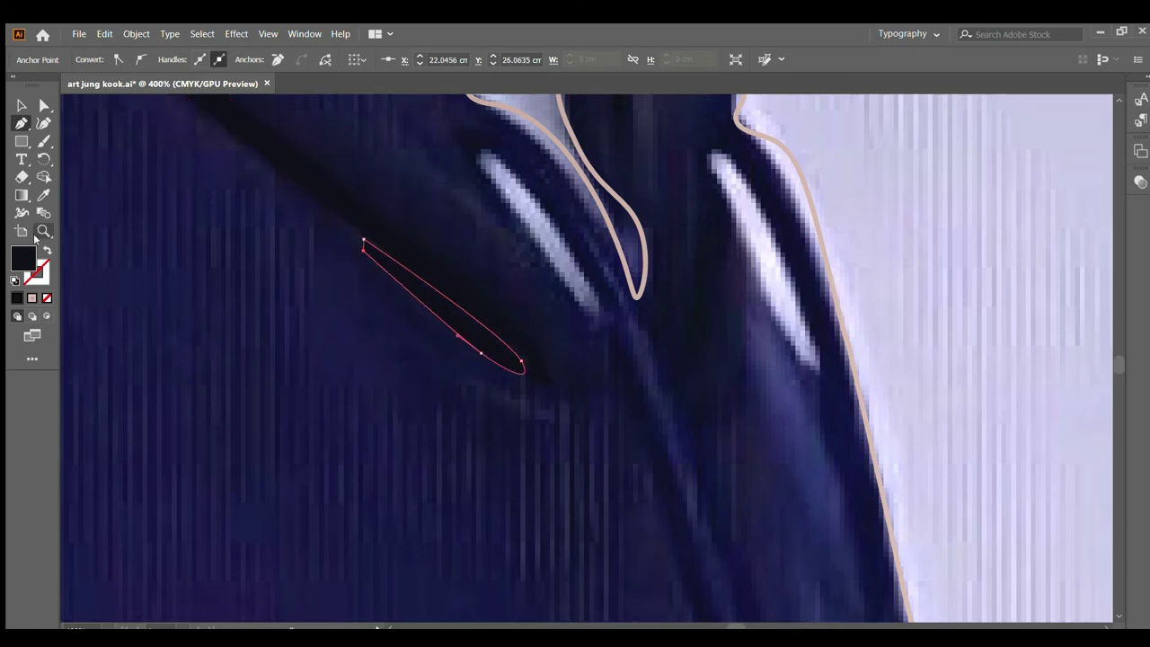
key(shift+x)
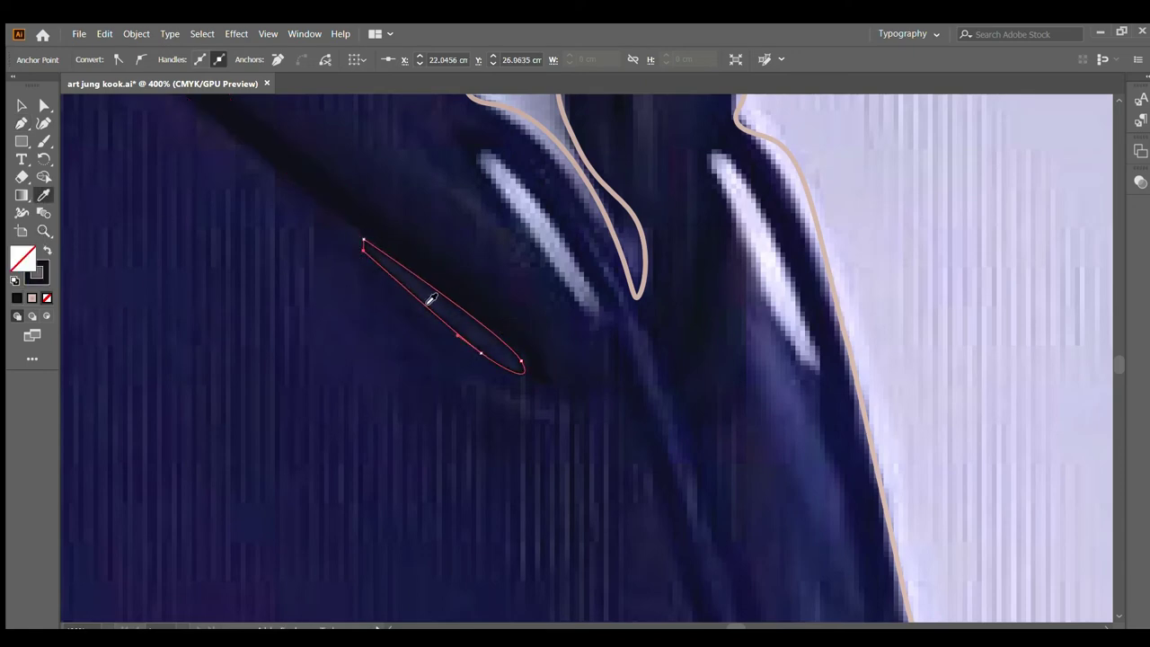
click(432, 300)
scroll(442, 303, down, 1)
Step: Deselect the small shadow shape and bring the sleeve seam into view
click(20, 106)
click(225, 239)
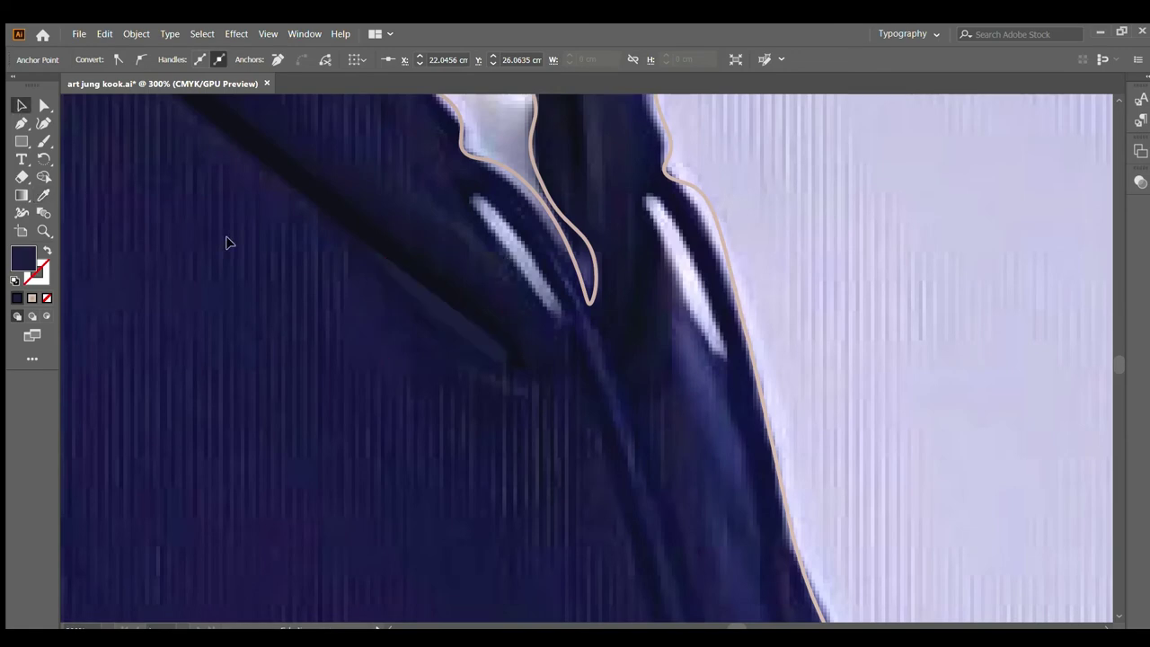
scroll(235, 239, down, 1)
scroll(324, 225, up, 2)
scroll(380, 257, up, 1)
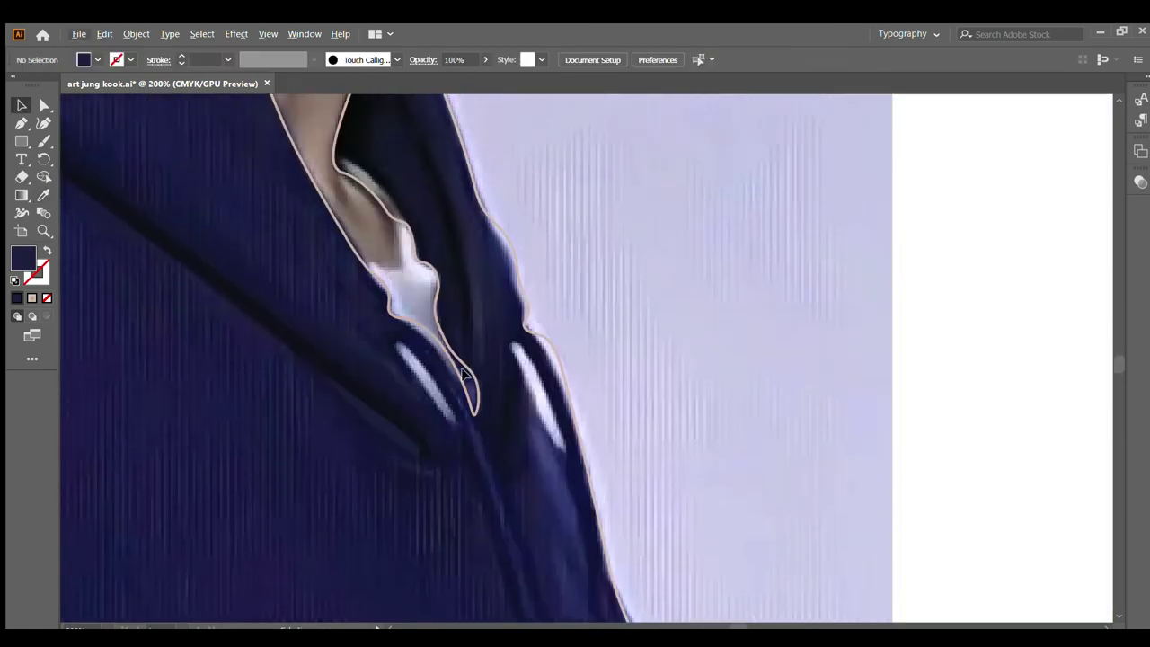
scroll(504, 369, down, 2)
scroll(336, 251, up, 3)
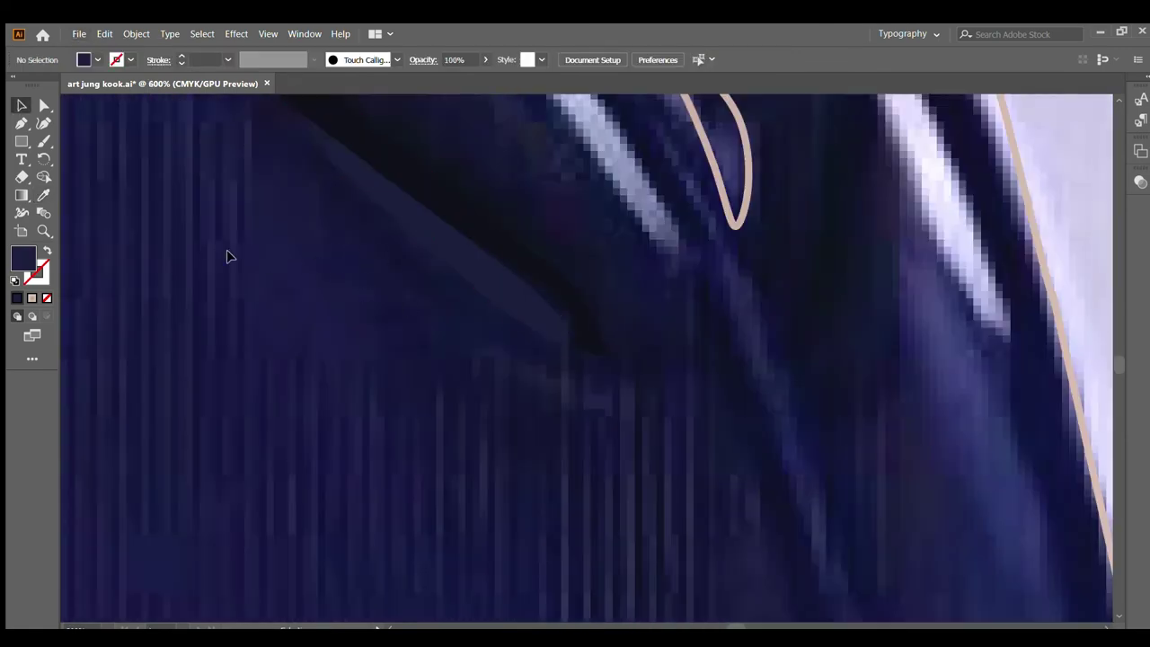
scroll(488, 290, down, 3)
scroll(706, 339, down, 3)
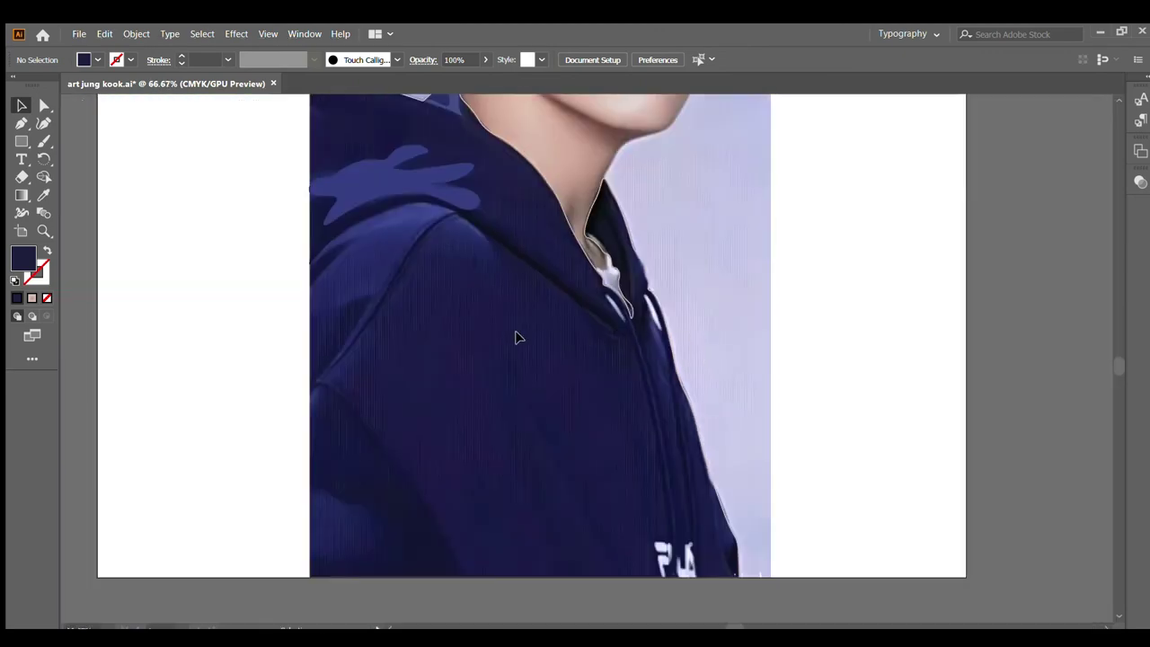
scroll(378, 271, up, 2)
scroll(407, 220, up, 1)
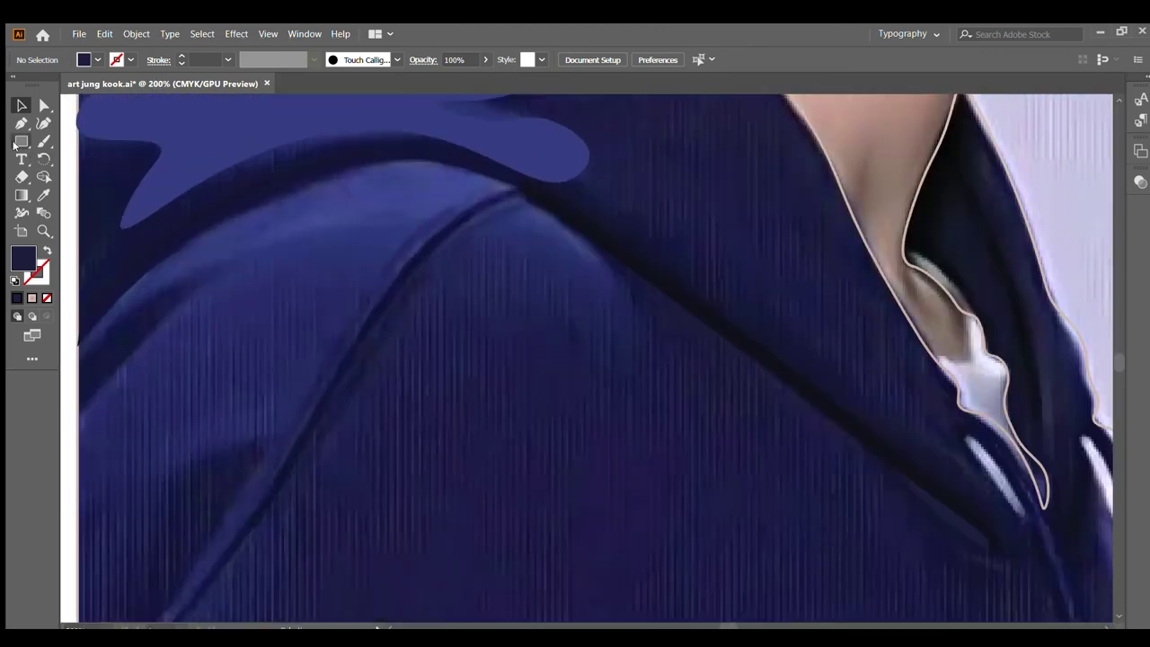
Step: Start the seam shadow with the Curvature tool, tracing down the sleeve seam to its lower end
click(44, 125)
click(509, 193)
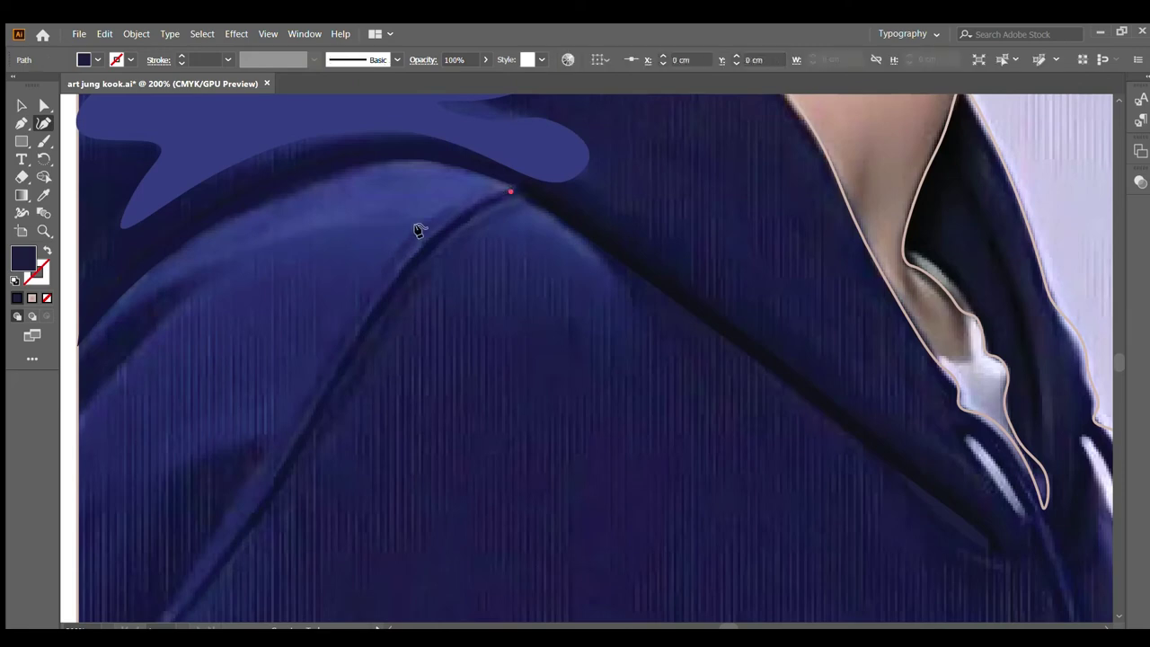
drag(428, 244, 360, 342)
click(320, 405)
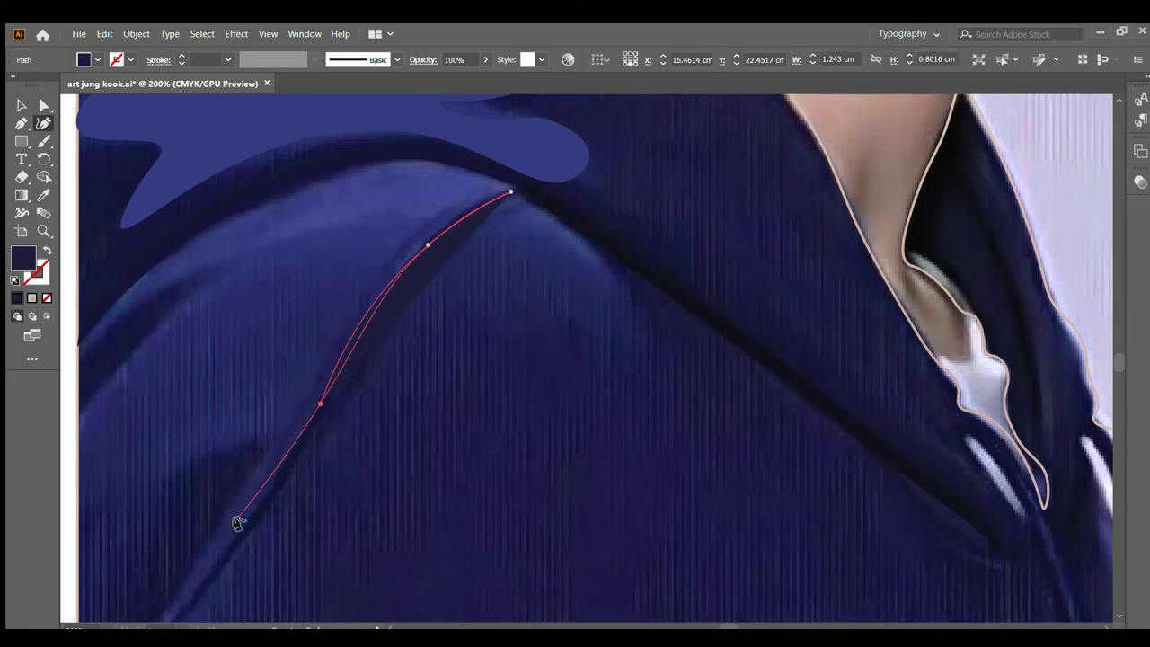
click(244, 530)
scroll(372, 436, down, 2)
scroll(372, 437, down, 1)
scroll(290, 493, up, 3)
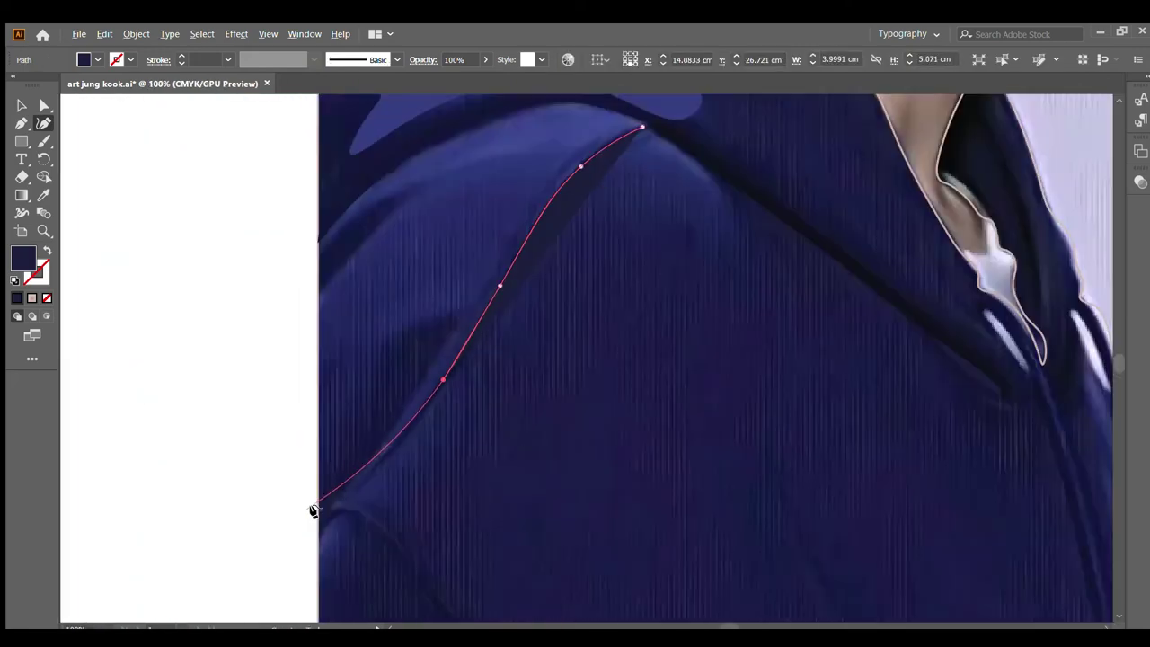
drag(346, 499, 372, 478)
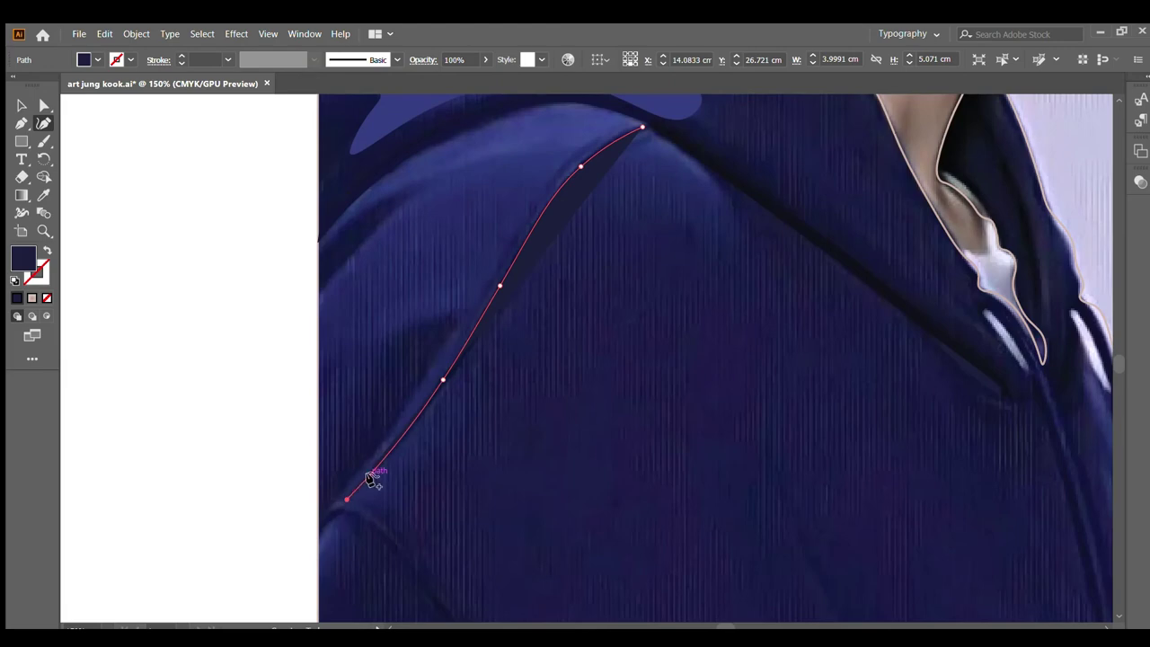
click(47, 252)
scroll(468, 396, up, 2)
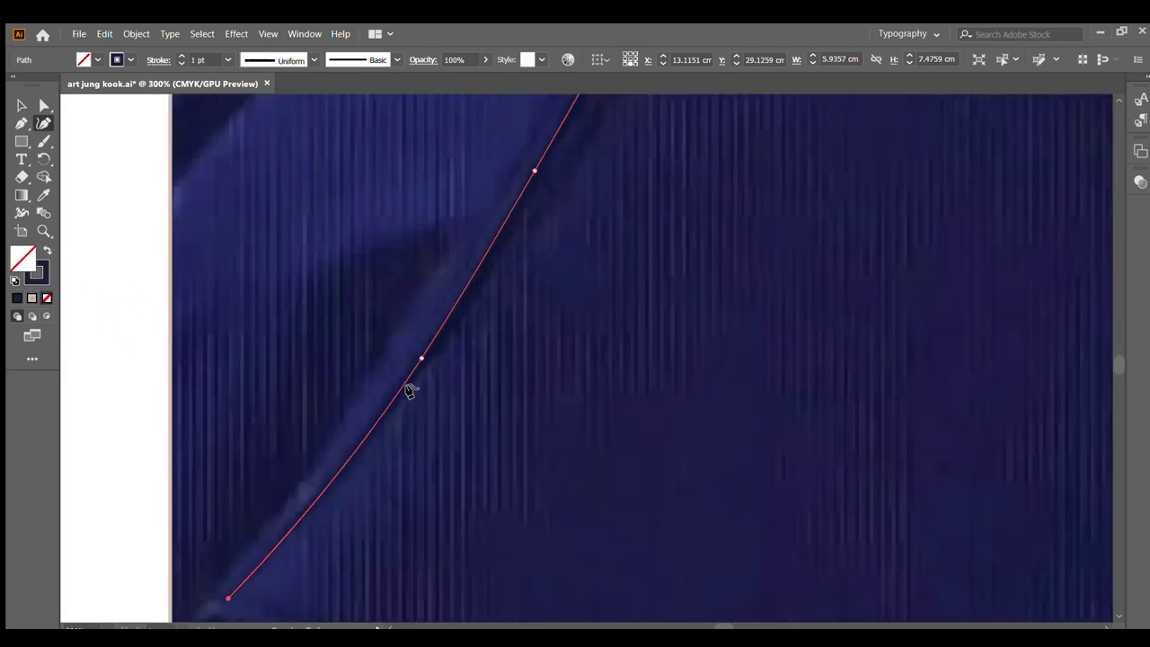
Step: Trace the shadow's returning edge back up the seam, closing and rounding its top tip
drag(411, 387, 421, 379)
click(561, 148)
scroll(567, 149, up, 5)
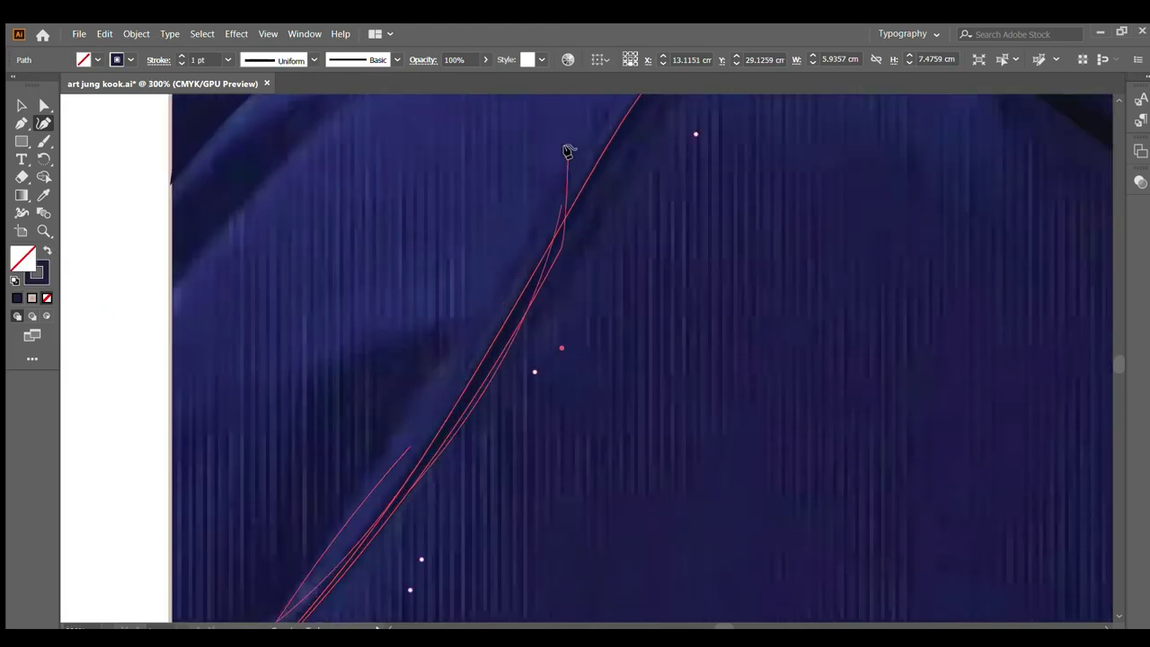
scroll(662, 210, up, 1)
scroll(710, 221, up, 1)
click(690, 222)
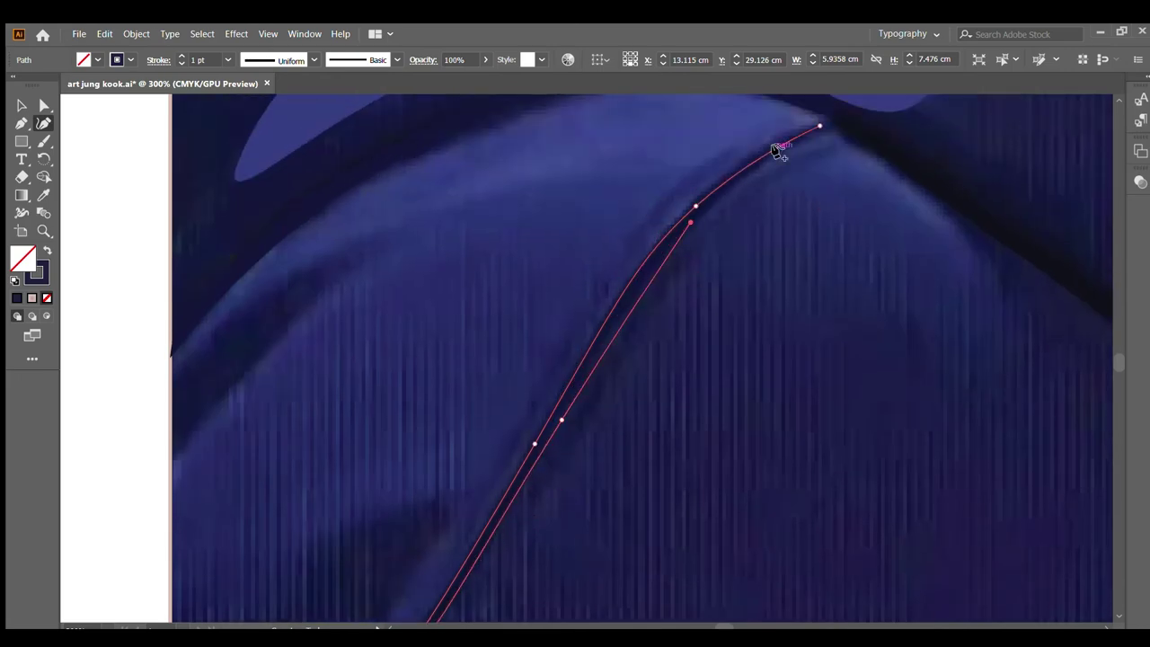
click(771, 162)
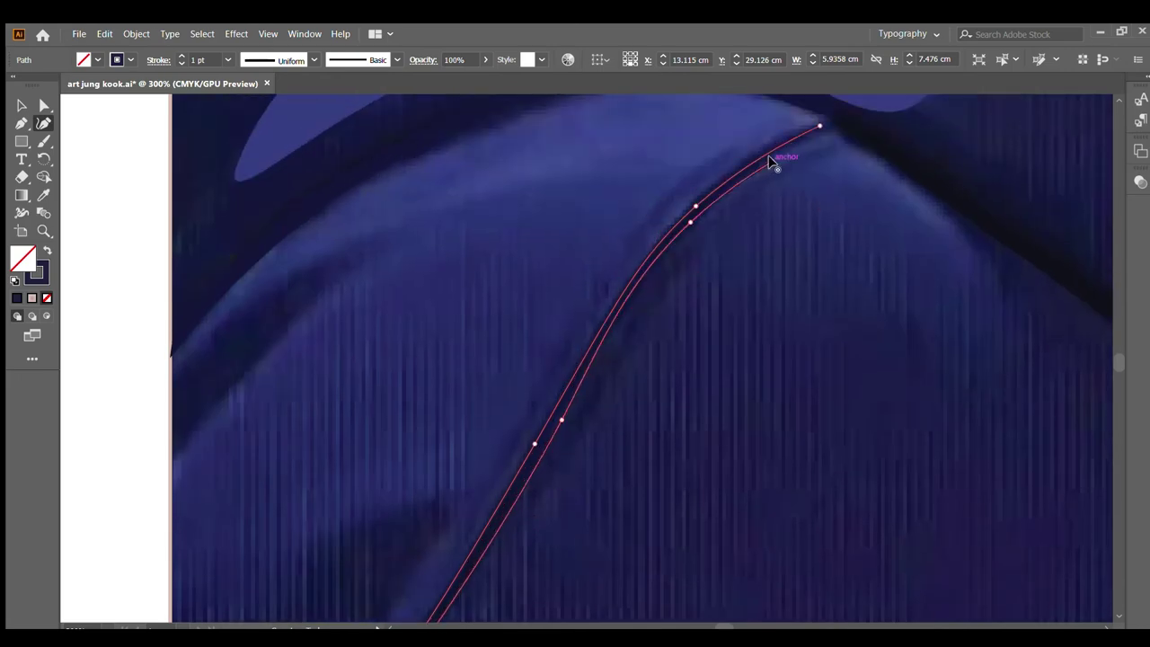
click(830, 130)
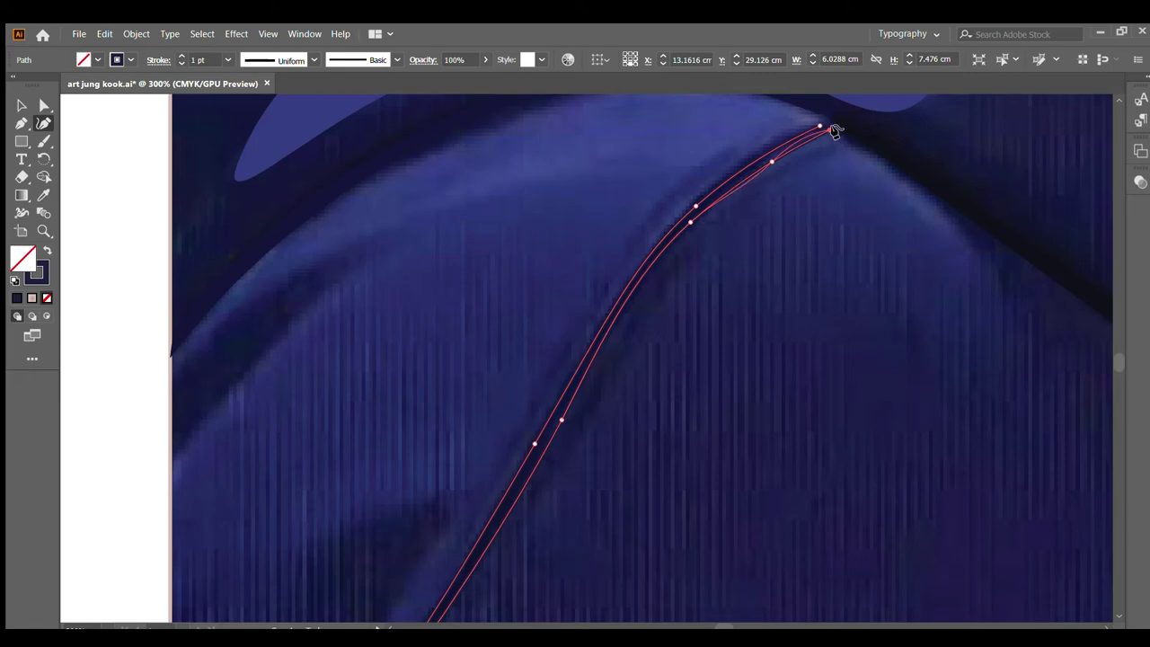
click(835, 132)
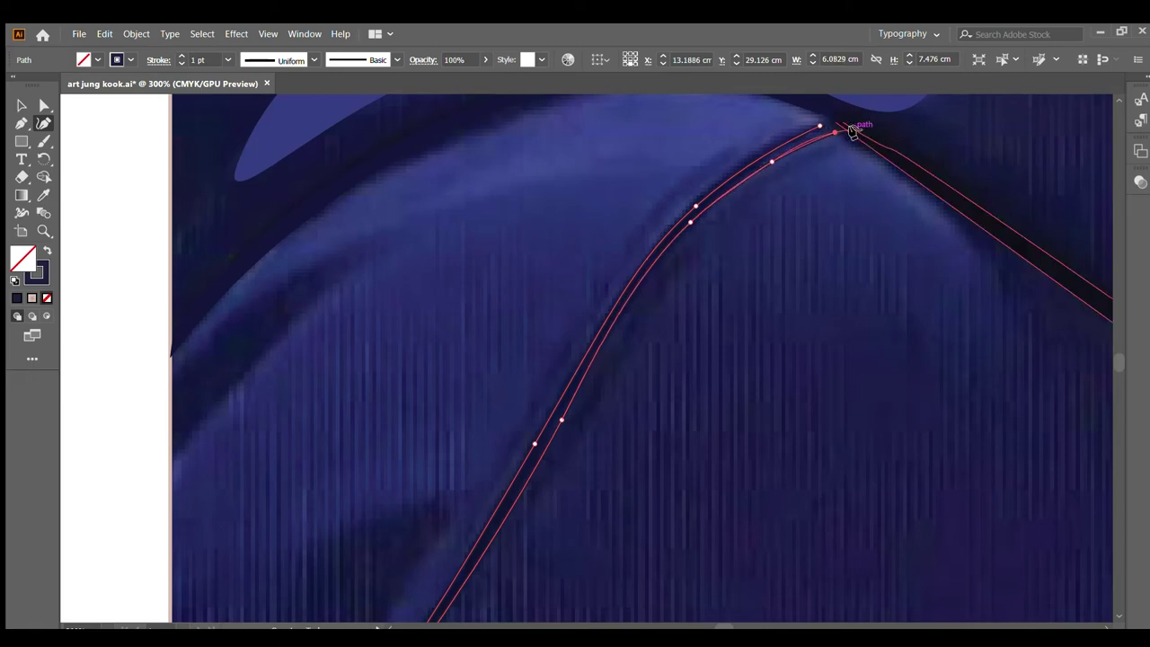
click(823, 123)
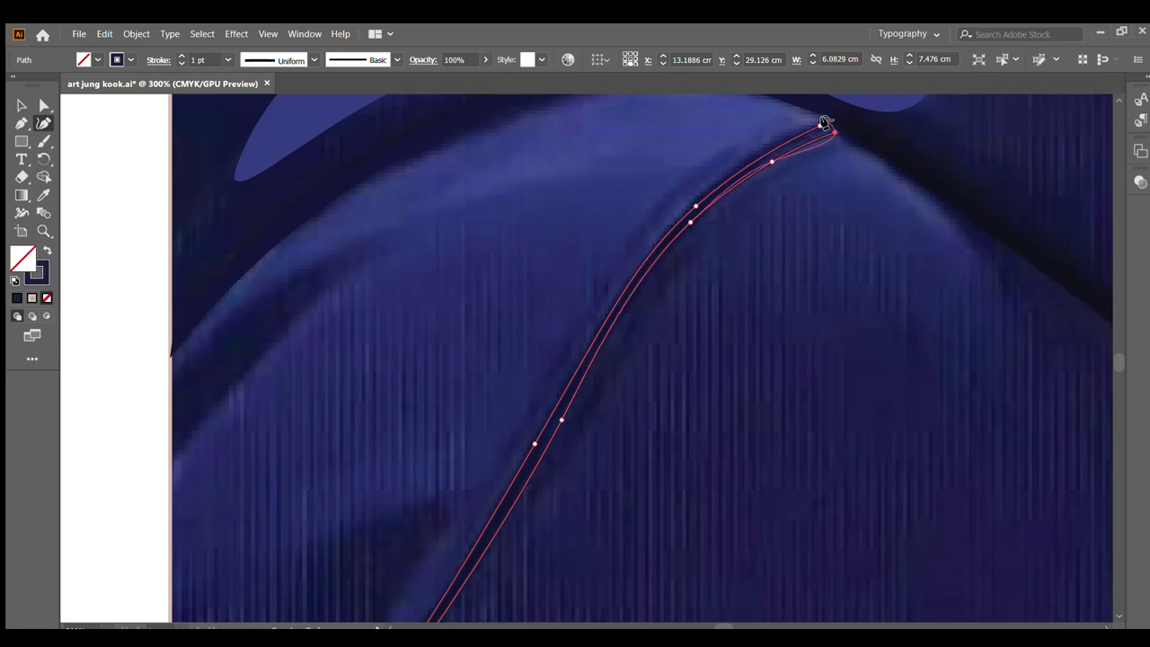
drag(823, 123, 832, 121)
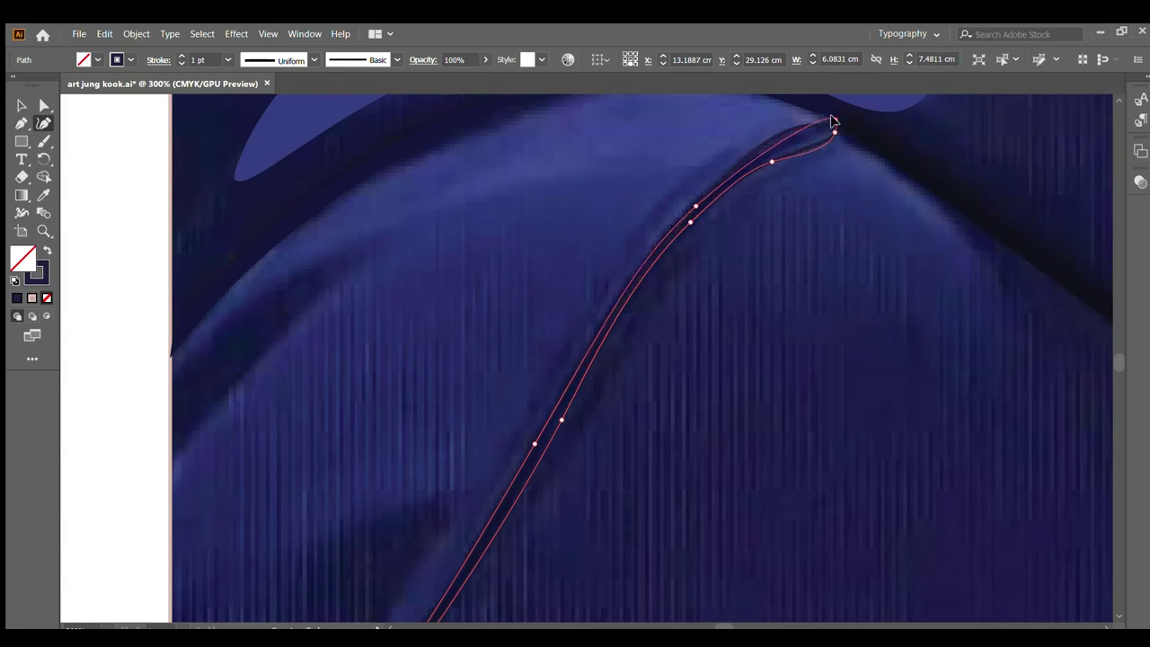
click(837, 118)
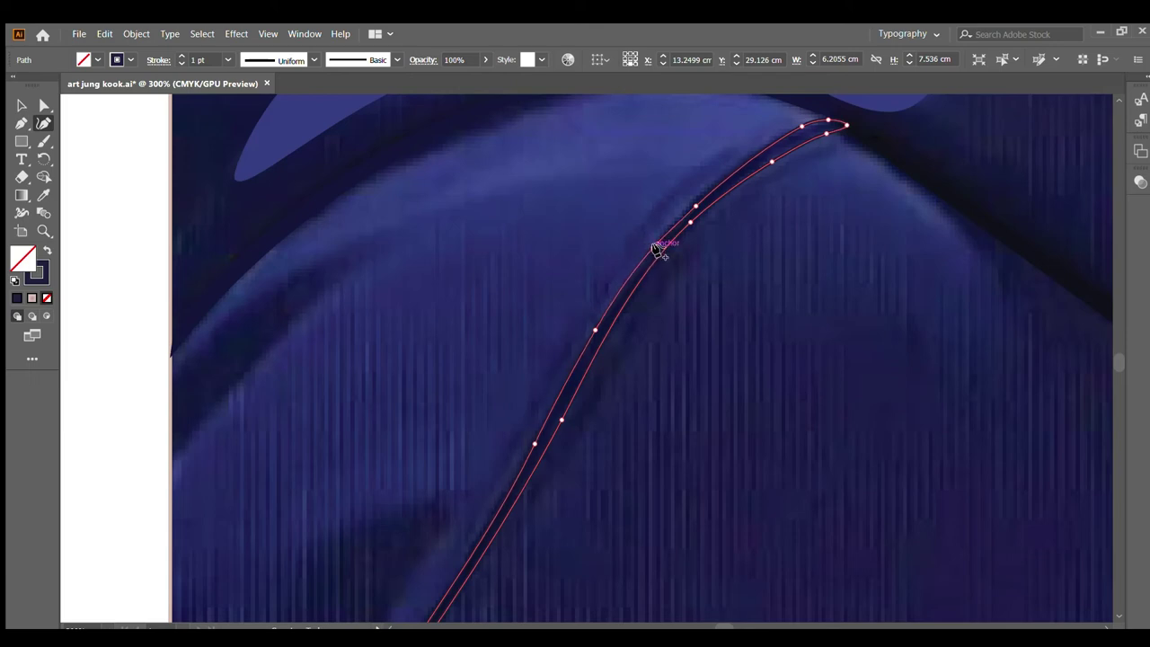
click(654, 248)
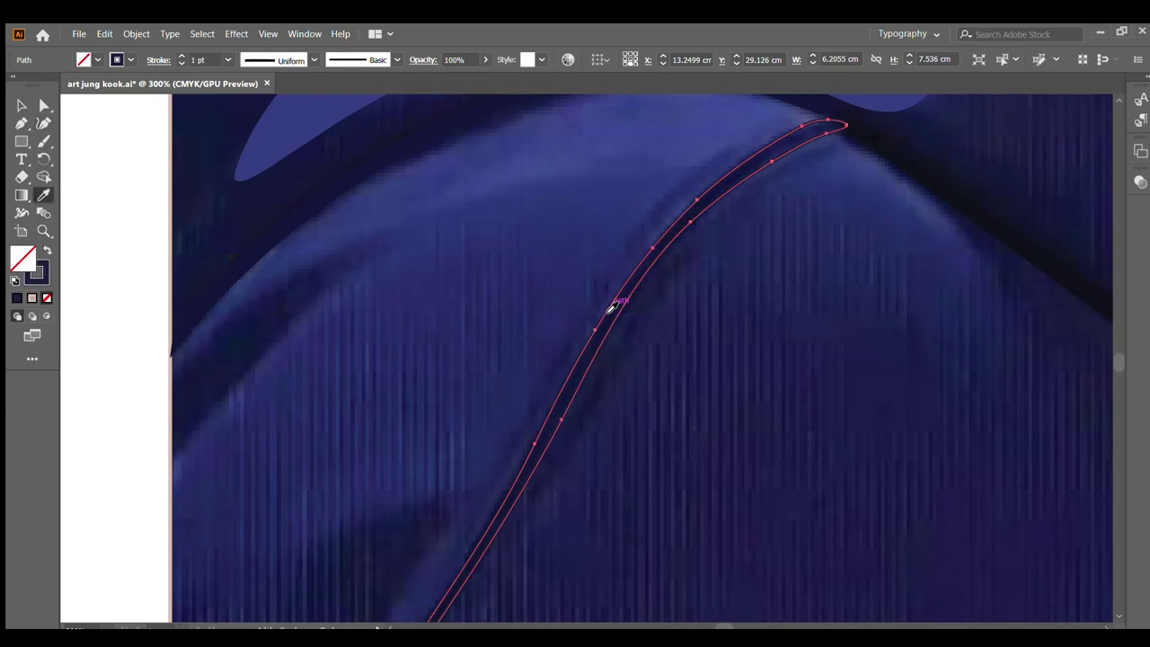
Step: Fill the long seam shadow with dark navy and deselect it
click(611, 318)
key(ctrl+minus)
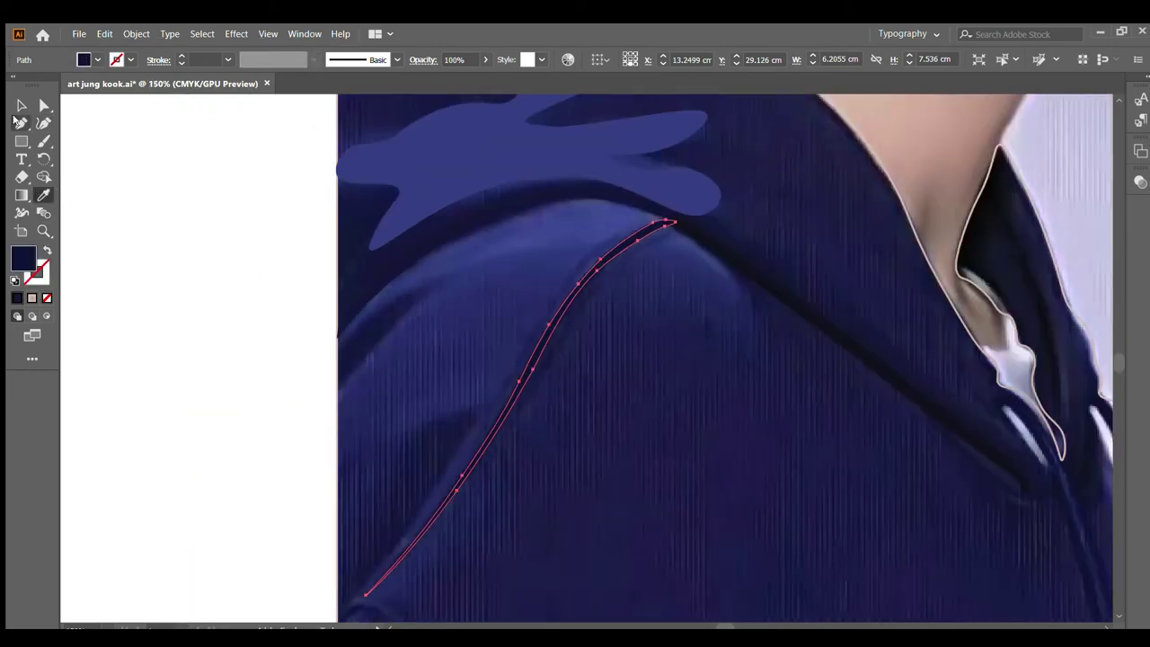
click(20, 106)
click(113, 161)
click(44, 123)
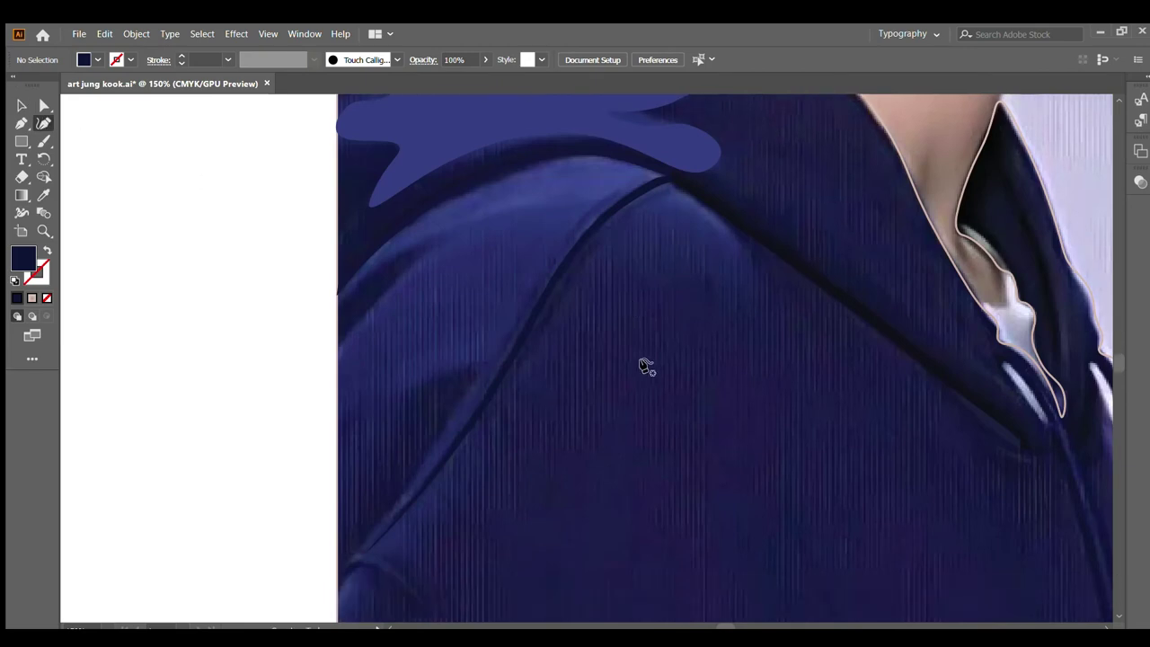
scroll(642, 365, down, 3)
key(ctrl+plus)
scroll(351, 477, down, 2)
Step: Draw a small curved path at the hoodie's left edge, then end it
scroll(344, 389, down, 2)
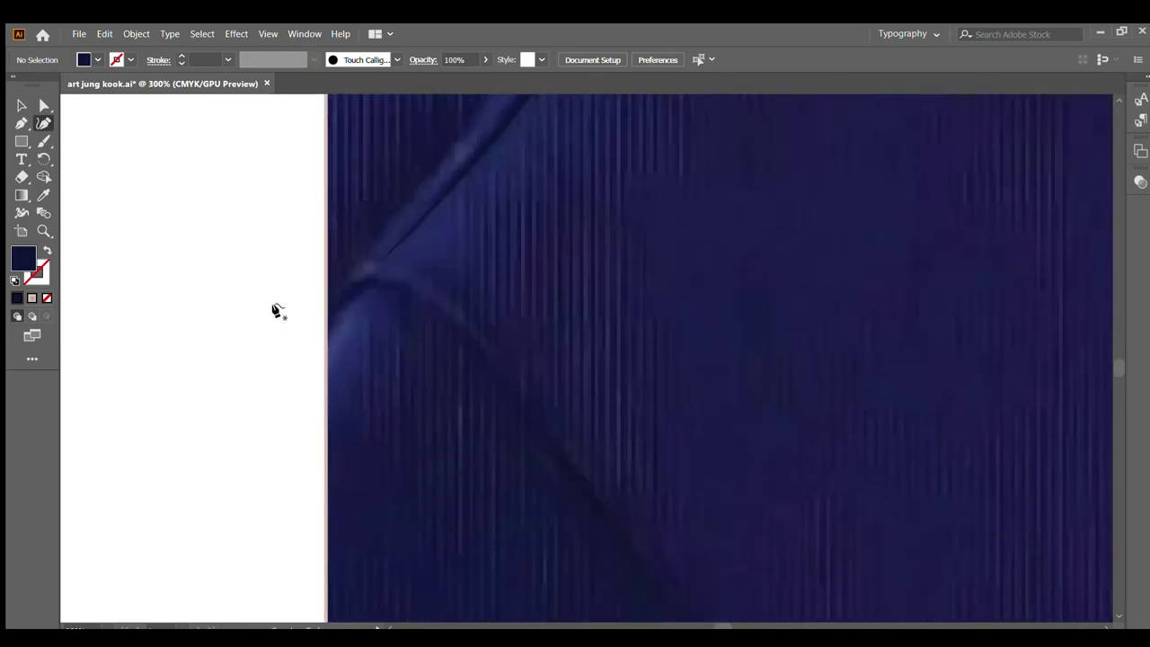
click(326, 330)
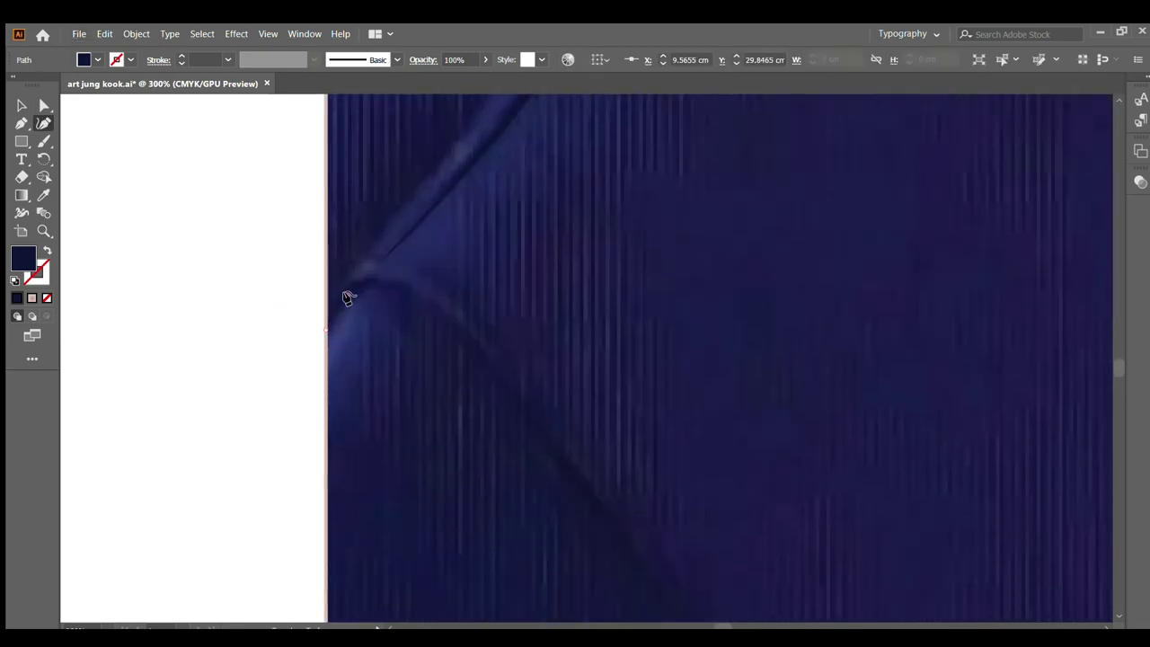
click(387, 282)
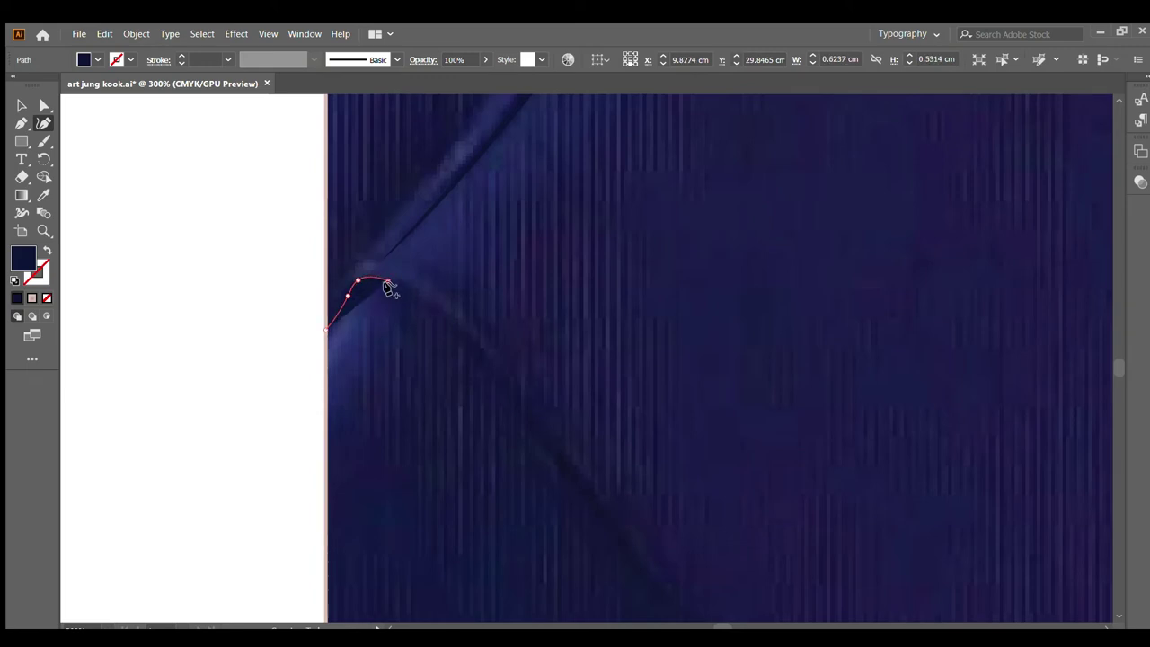
click(402, 286)
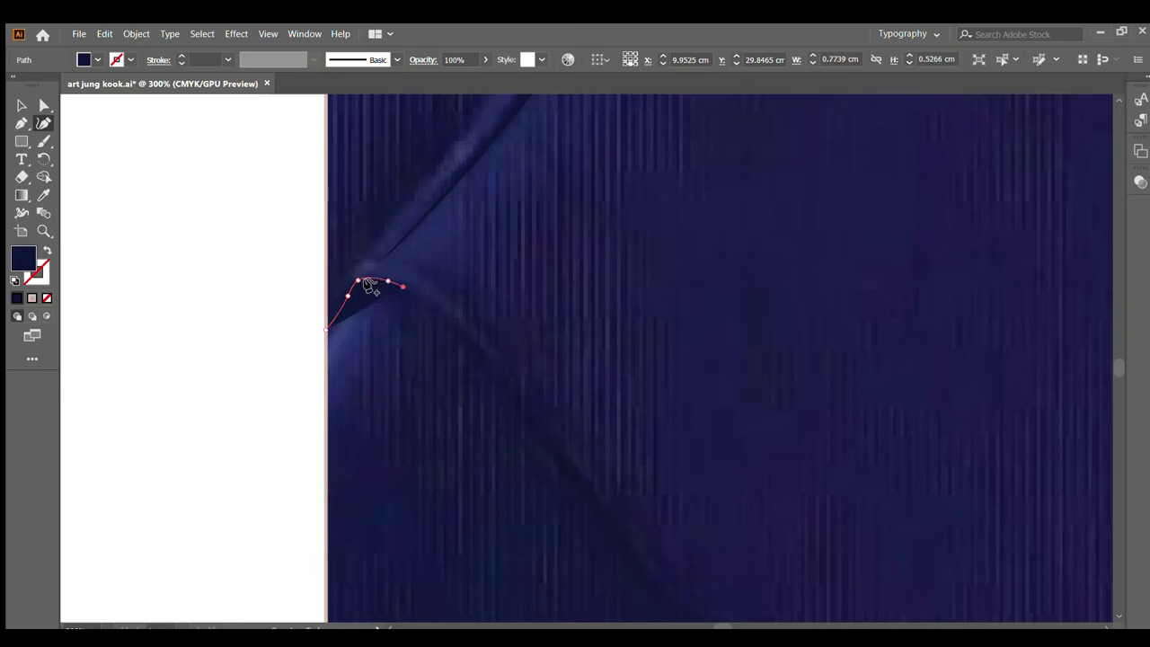
click(371, 287)
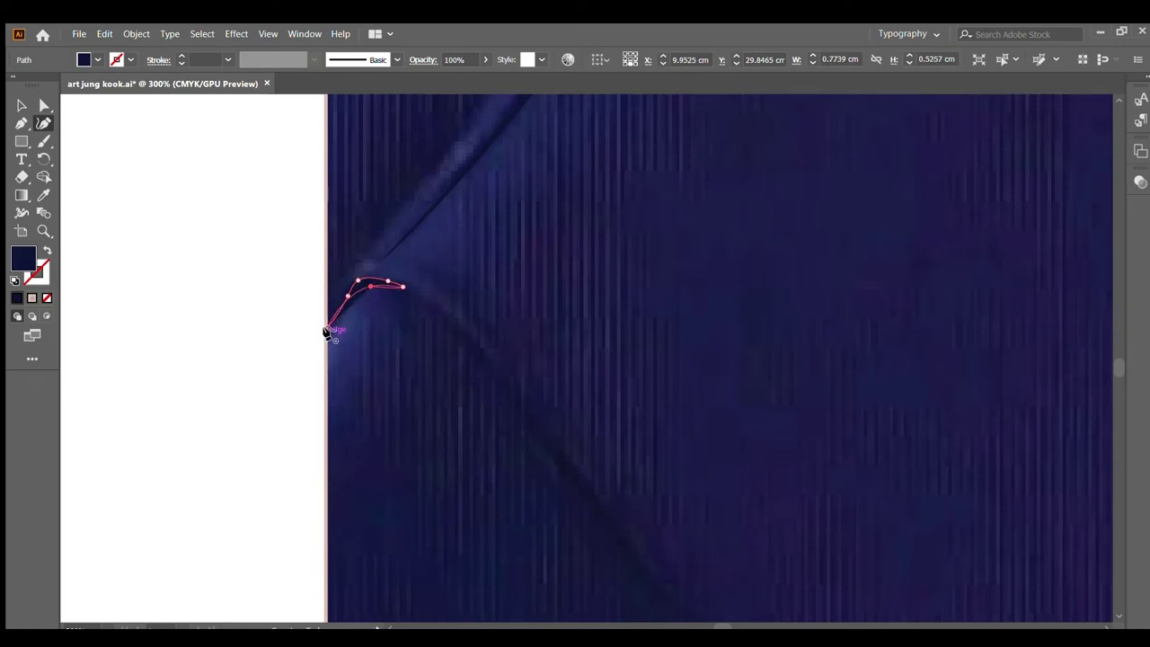
click(327, 330)
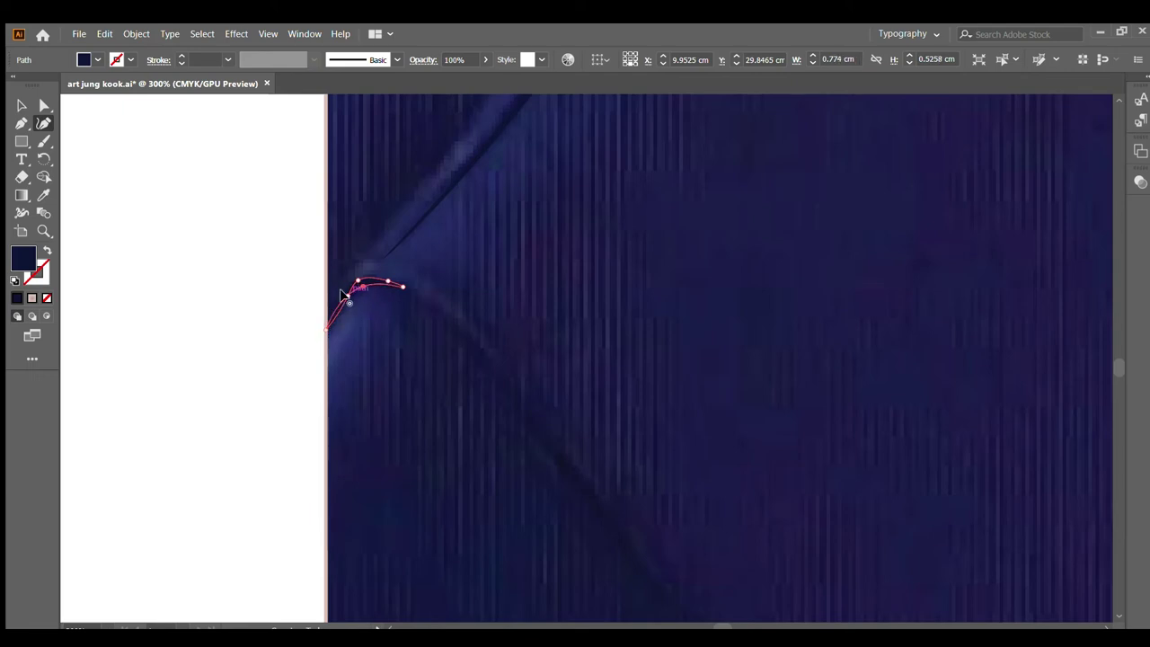
click(348, 297)
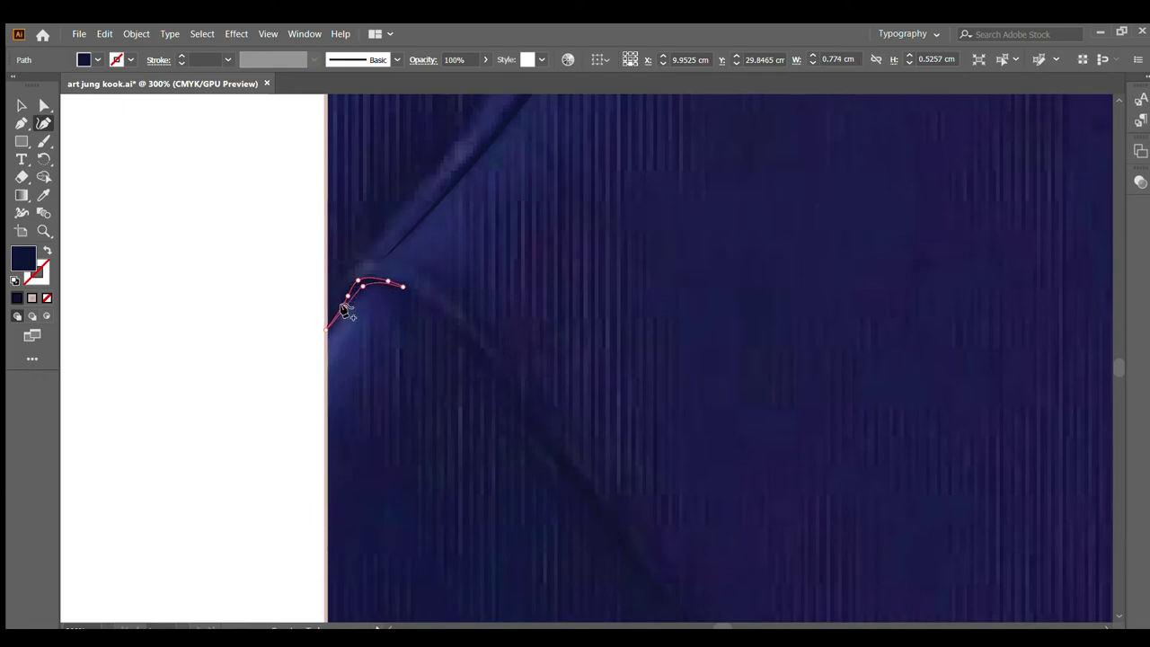
key(Escape)
Step: Place curvature points down the diagonal crease to the photo's bottom edge
click(441, 308)
click(507, 385)
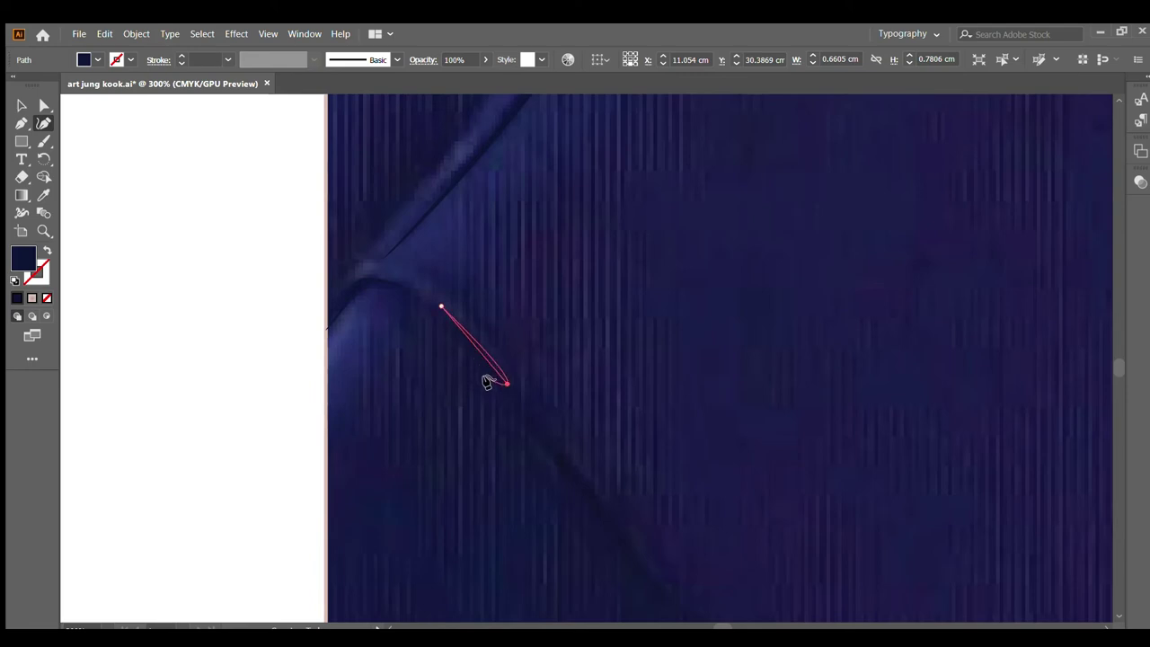
click(546, 445)
scroll(611, 495, down, 2)
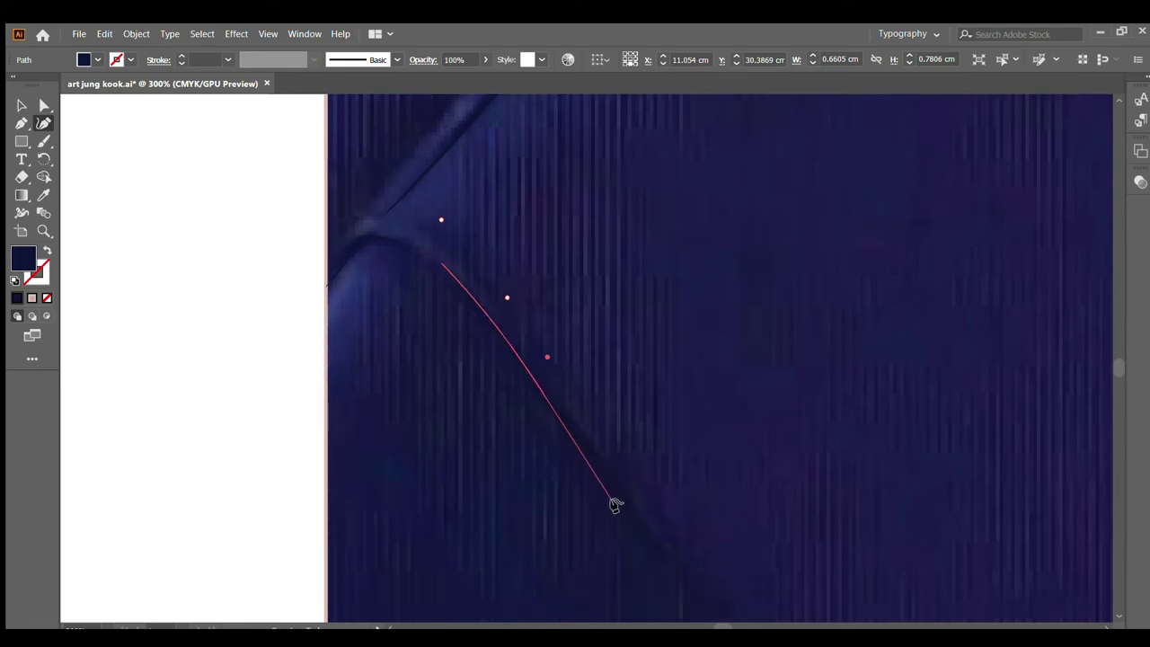
click(642, 523)
scroll(684, 562, down, 3)
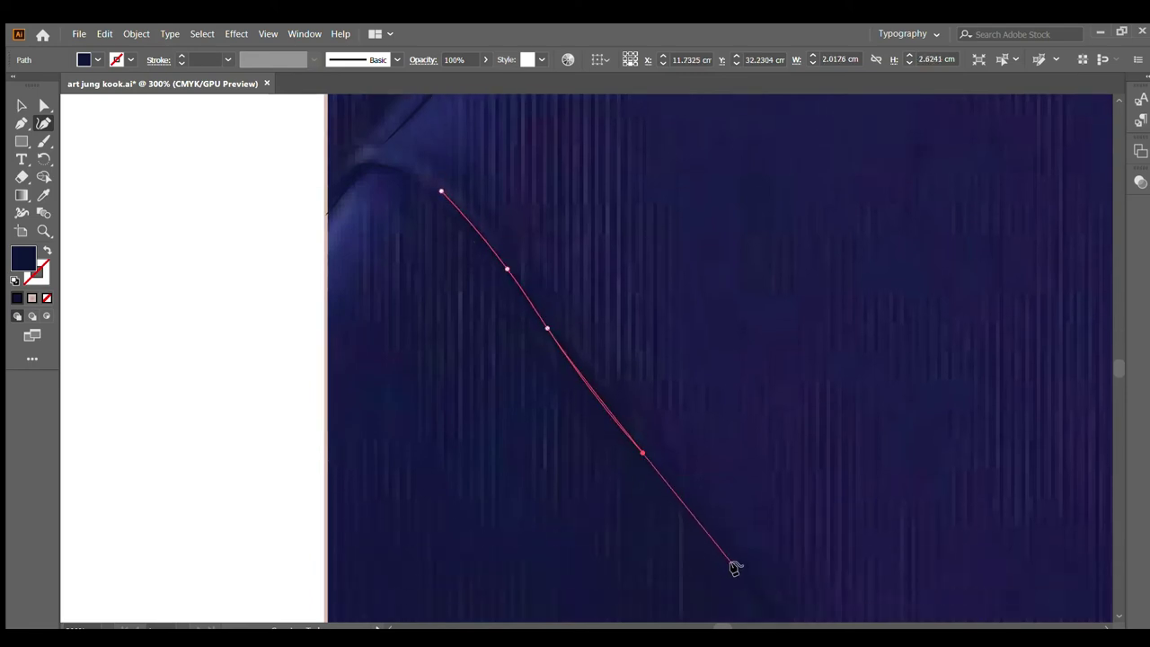
click(744, 574)
scroll(746, 550, down, 3)
scroll(809, 550, down, 2)
click(841, 552)
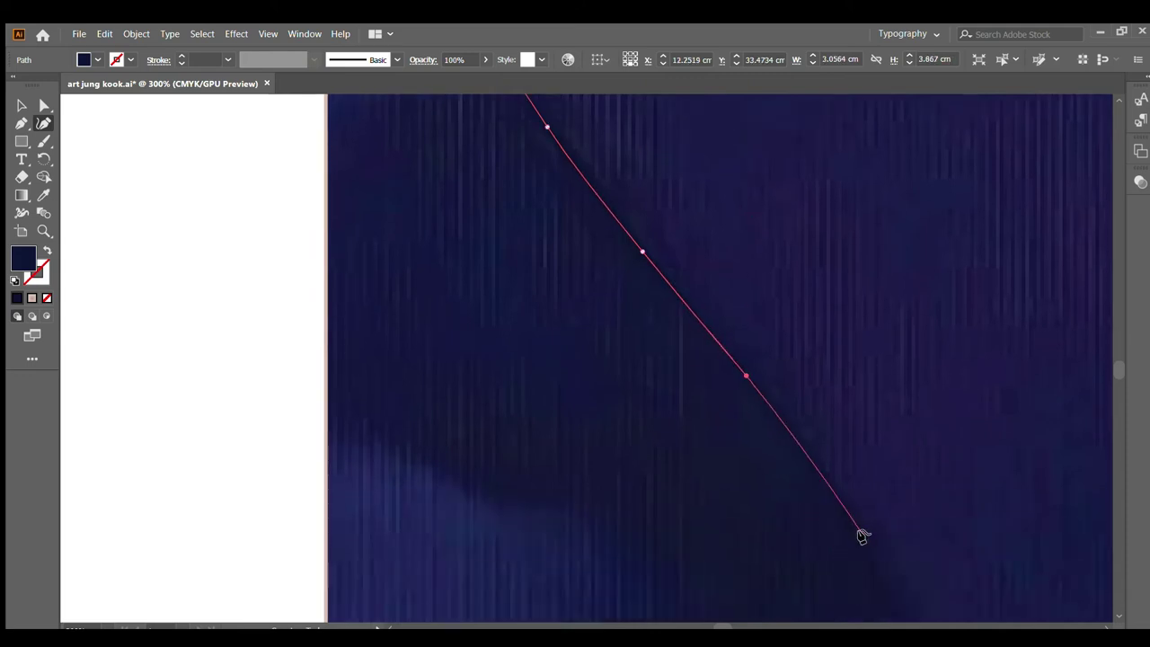
scroll(782, 488, down, 3)
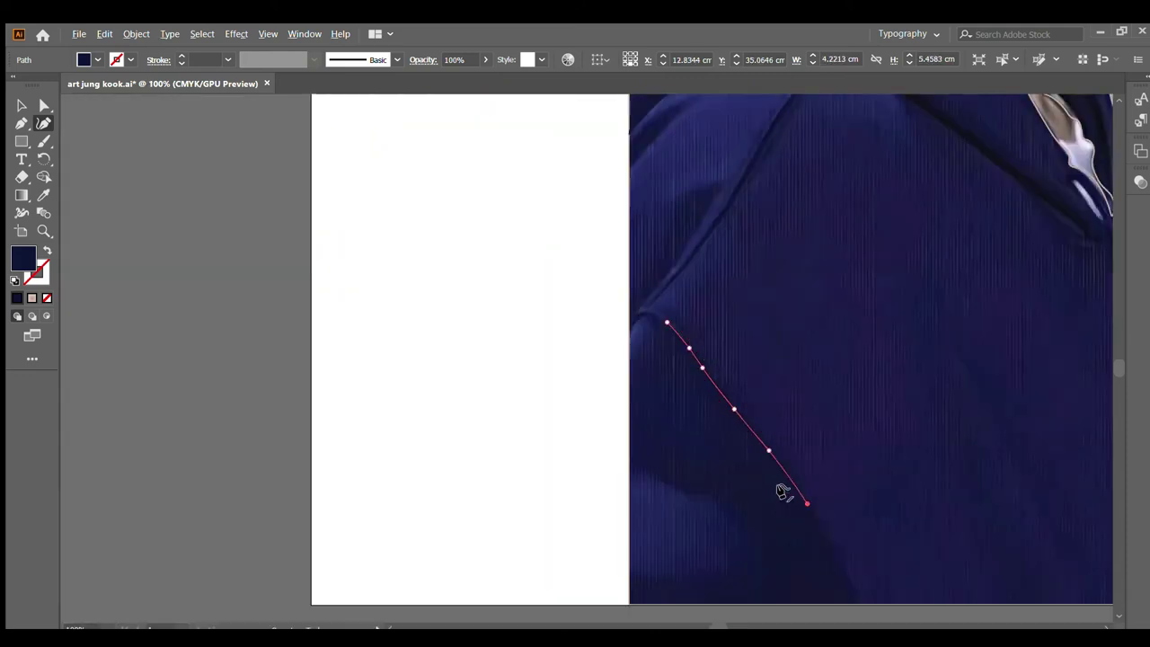
click(860, 603)
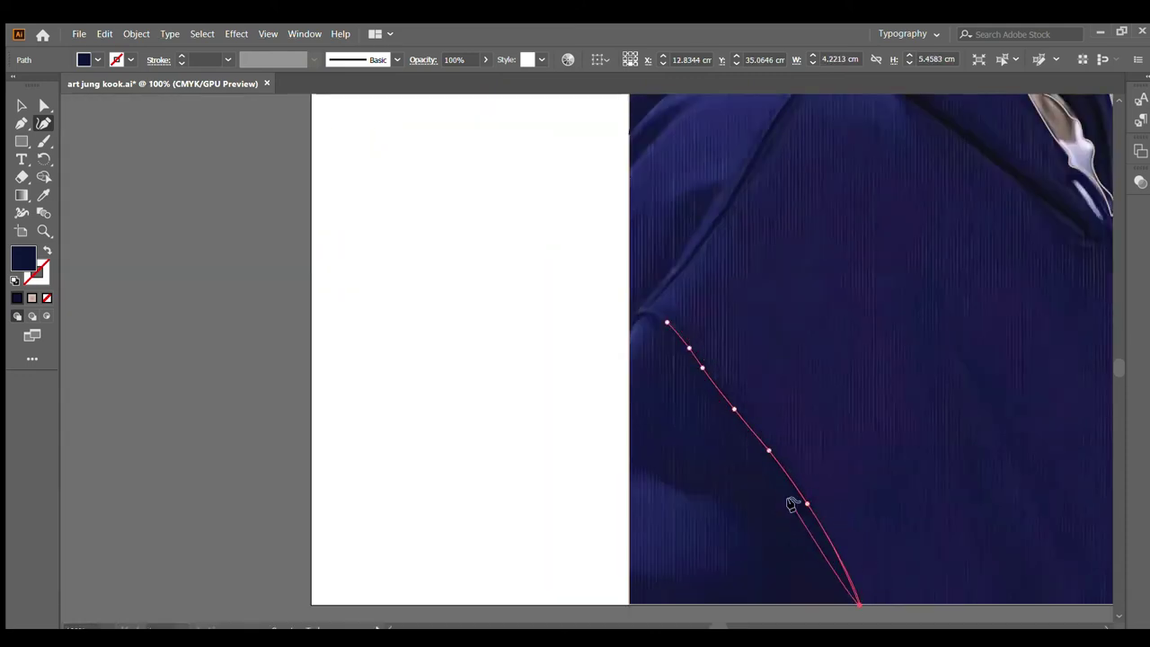
Step: Trace the shape's return side, reshape a point, restore the navy fill, and deselect
click(666, 323)
scroll(826, 548, up, 2)
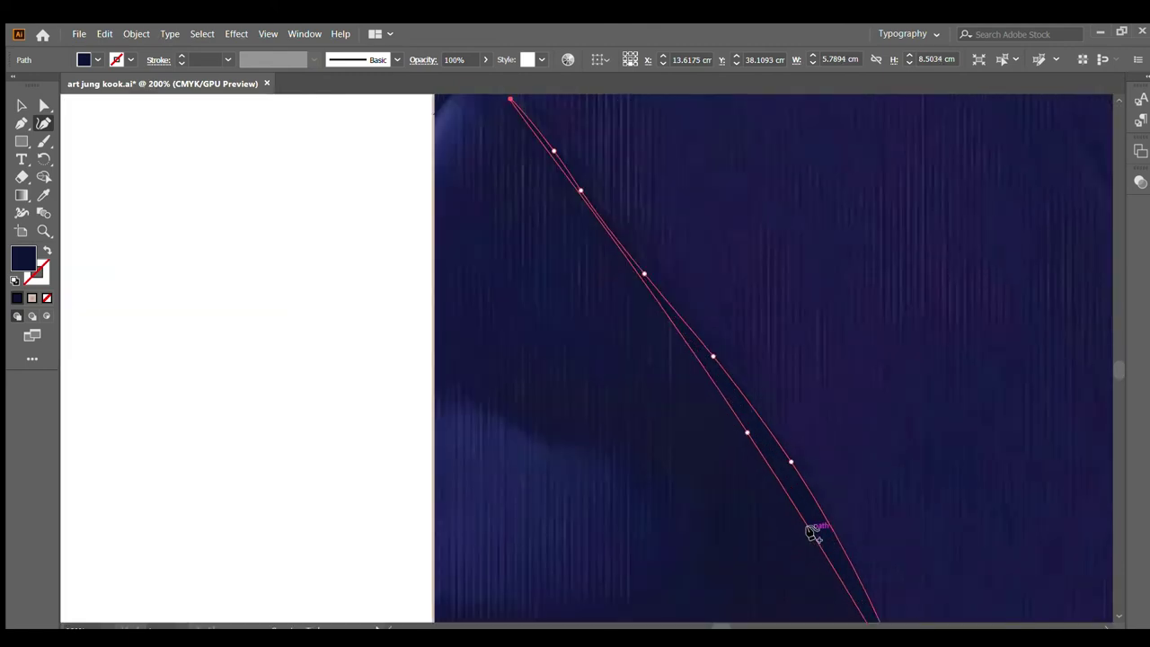
click(826, 524)
drag(746, 432, 754, 418)
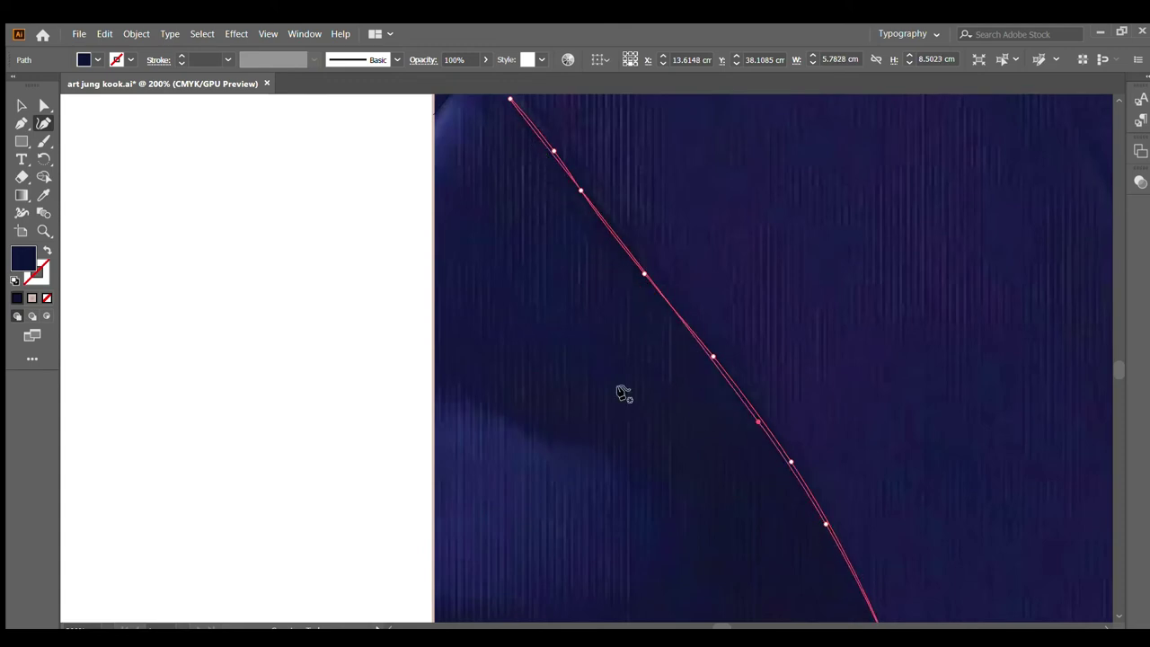
click(49, 254)
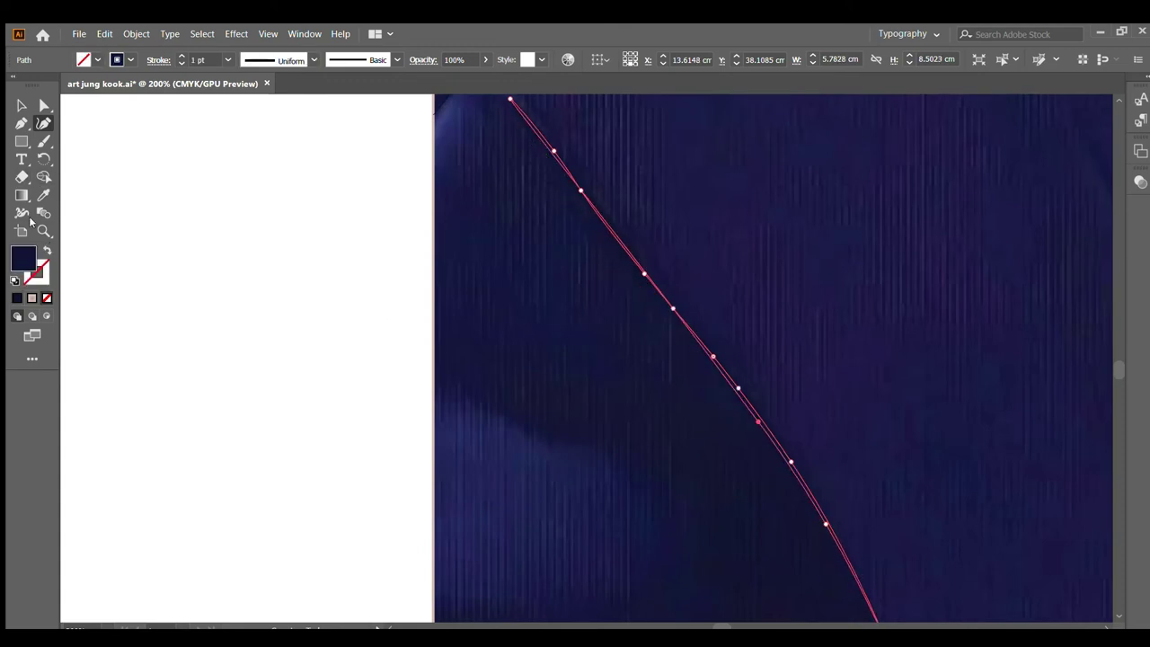
click(16, 101)
click(105, 145)
scroll(269, 252, down, 3)
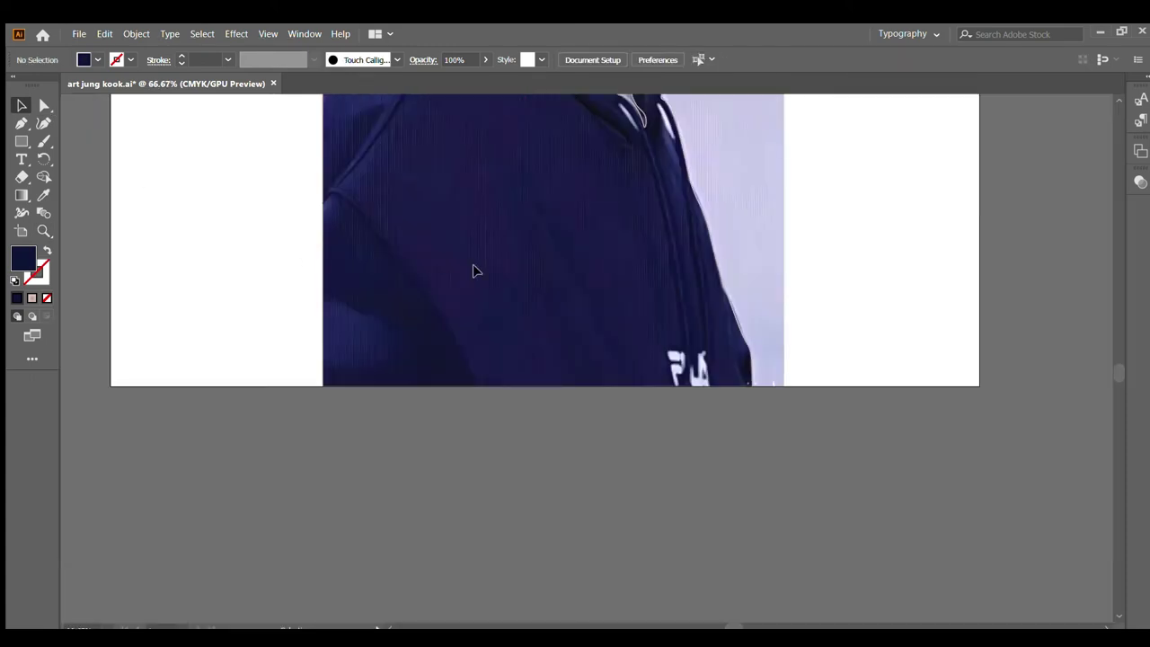
Step: With the Curvature tool, trace points down the fold near the photo's left edge
alt+scroll(359, 308, up, 2)
scroll(225, 218, up, 2)
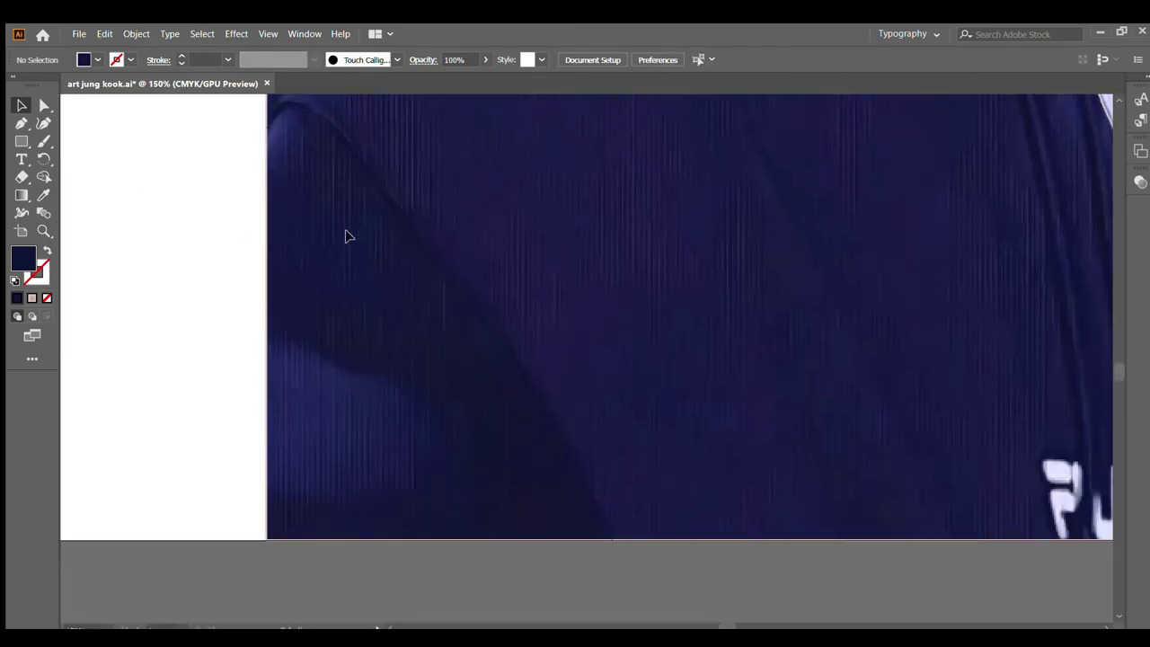
click(41, 123)
scroll(296, 167, up, 2)
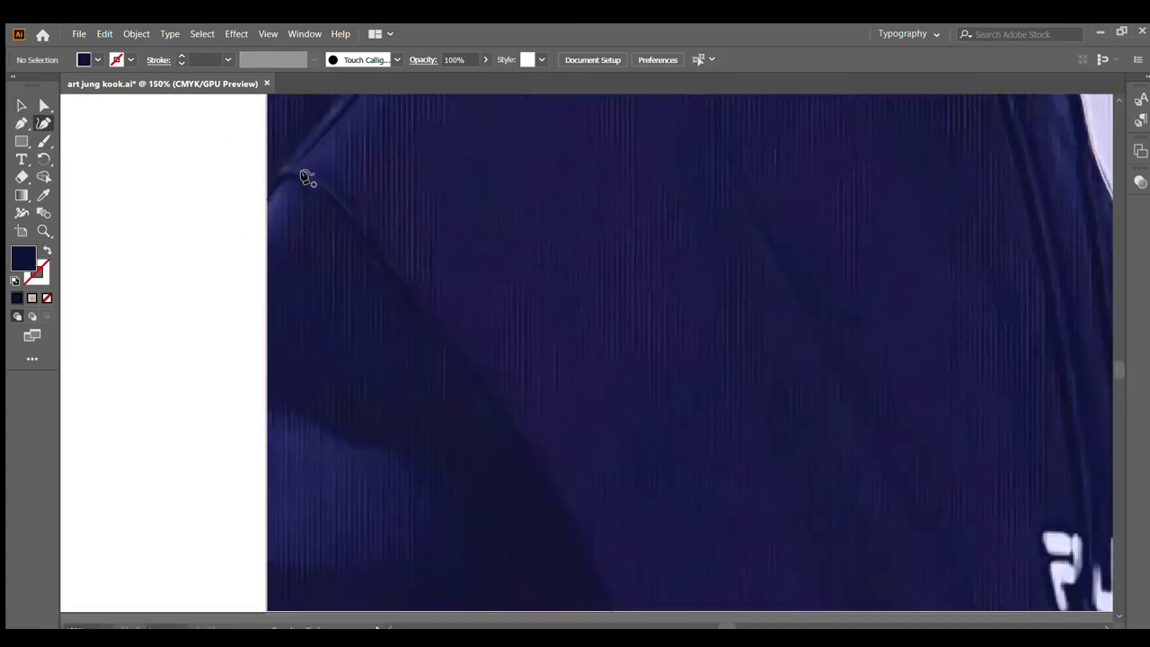
alt+scroll(301, 171, up, 3)
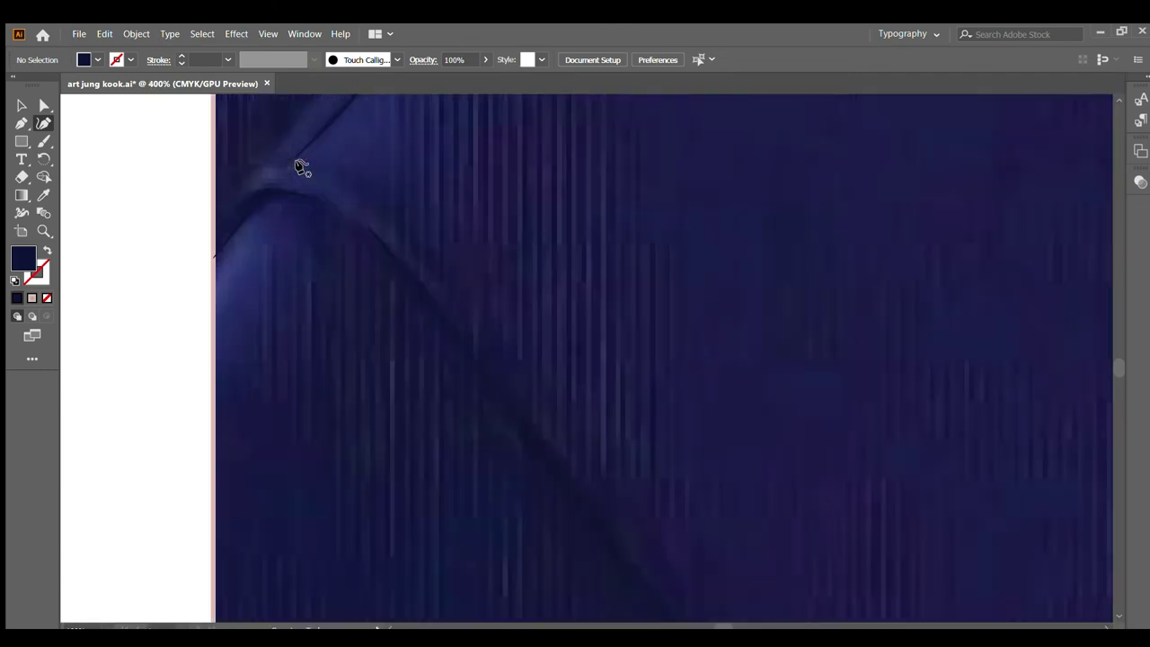
click(260, 170)
click(314, 170)
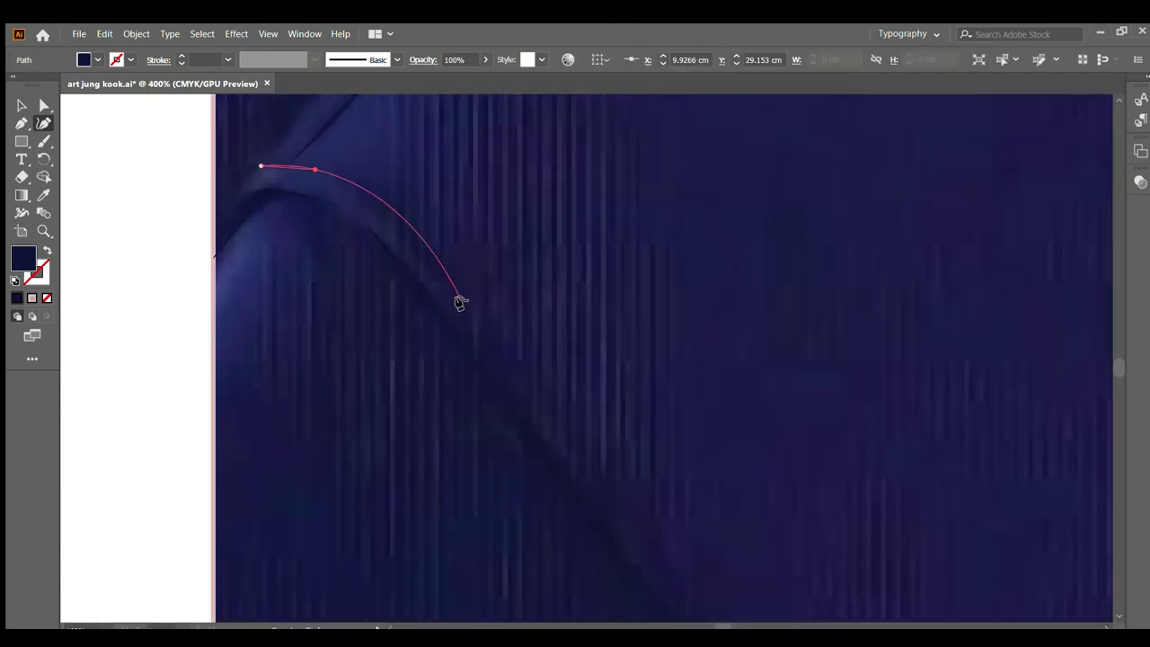
click(462, 310)
alt+scroll(558, 357, down, 1)
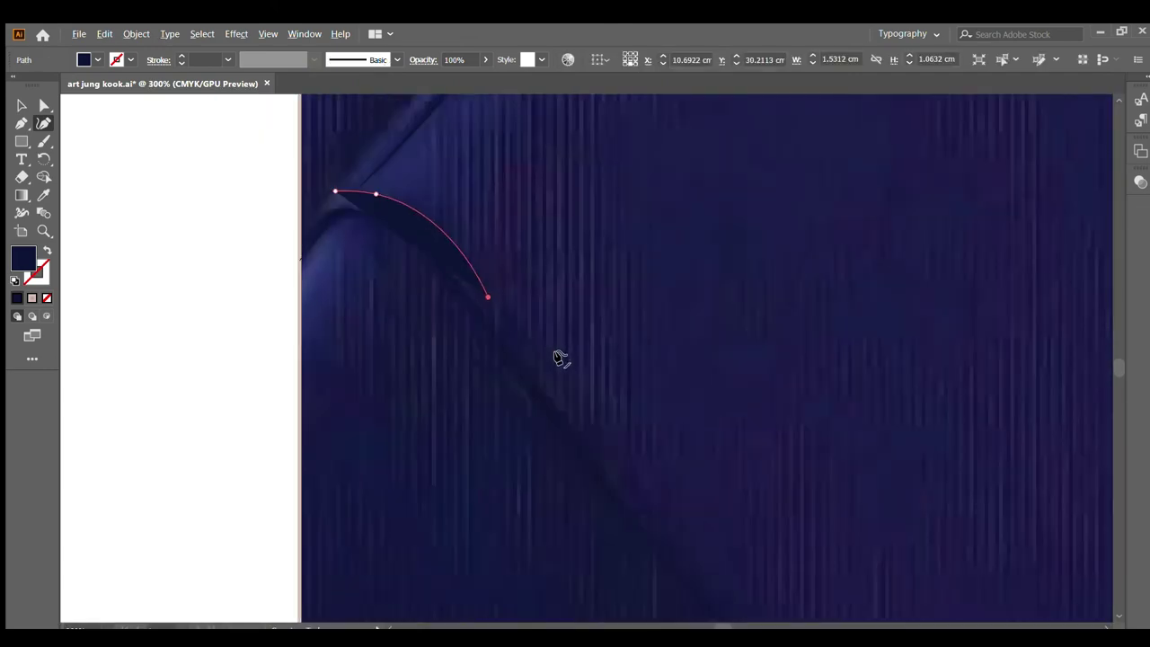
click(585, 418)
alt+scroll(585, 418, down, 2)
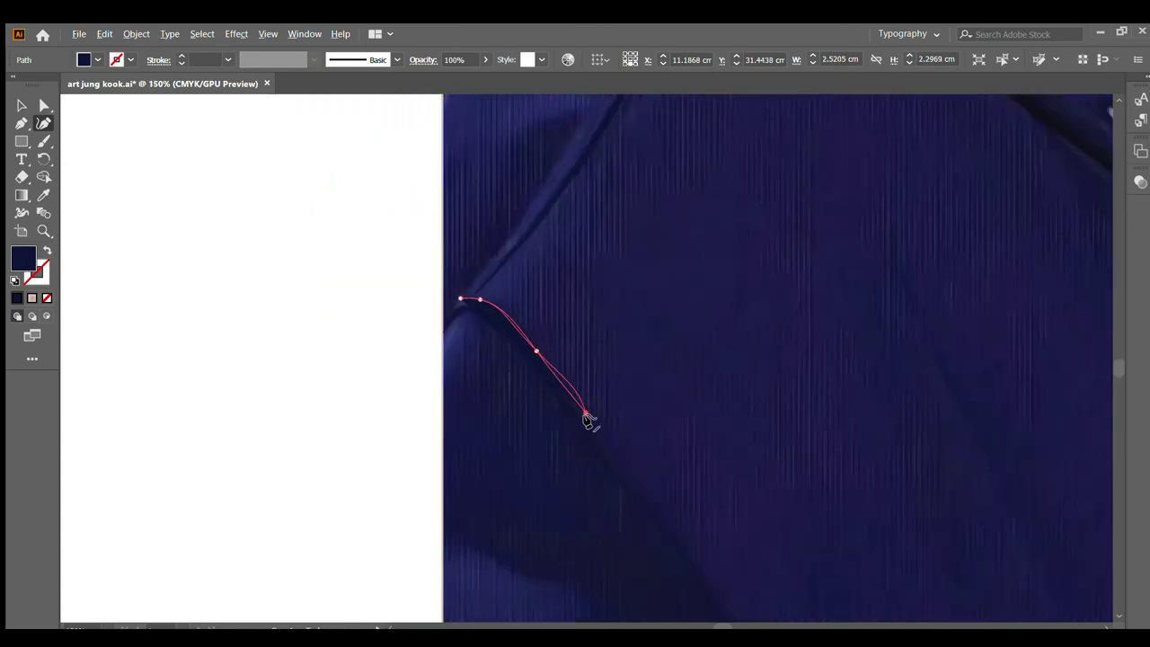
click(620, 465)
Step: Close the fold shape, swap it back to a navy fill, and return to the Selection tool
alt+scroll(599, 460, up, 1)
alt+scroll(608, 456, up, 2)
alt+scroll(522, 326, down, 2)
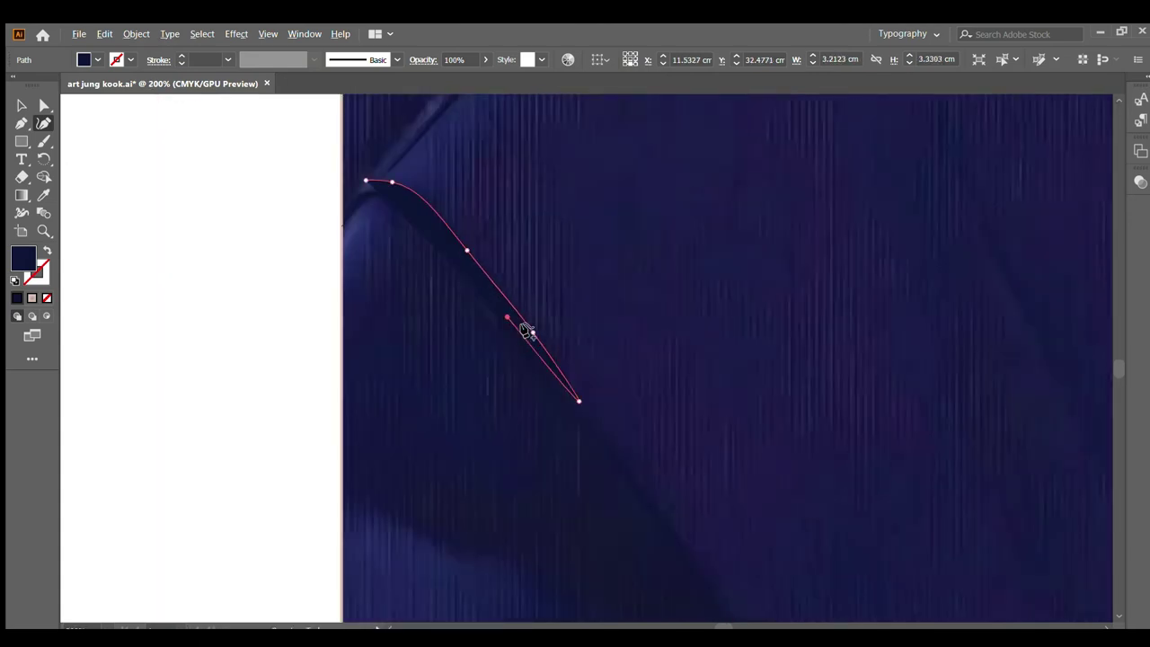
click(402, 194)
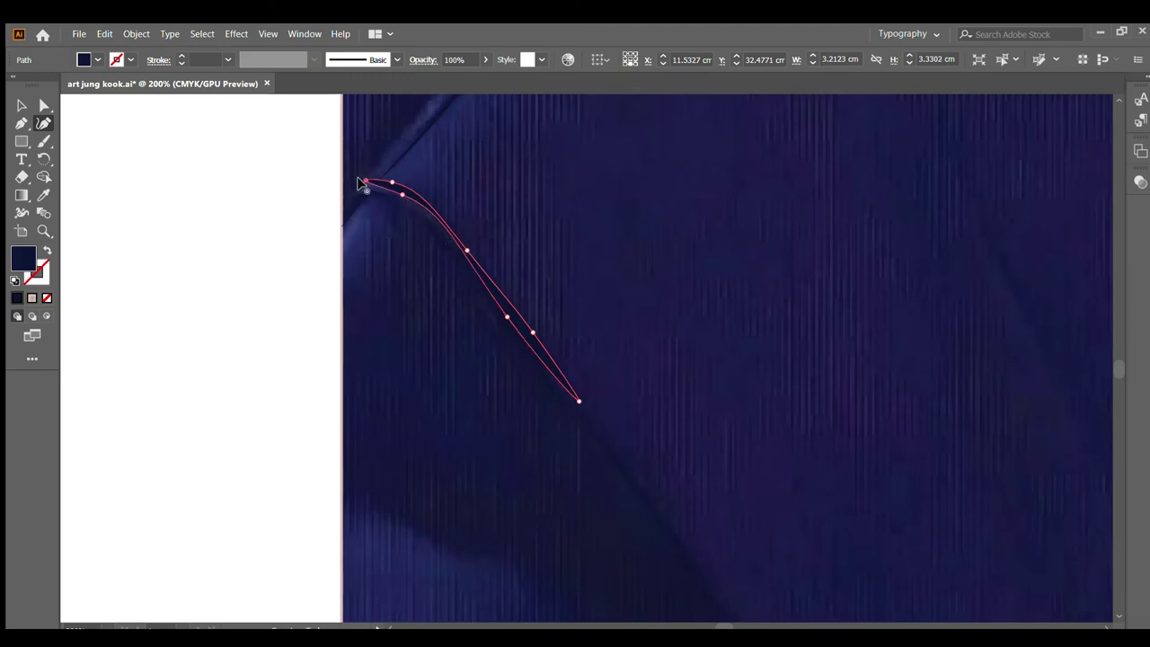
click(48, 251)
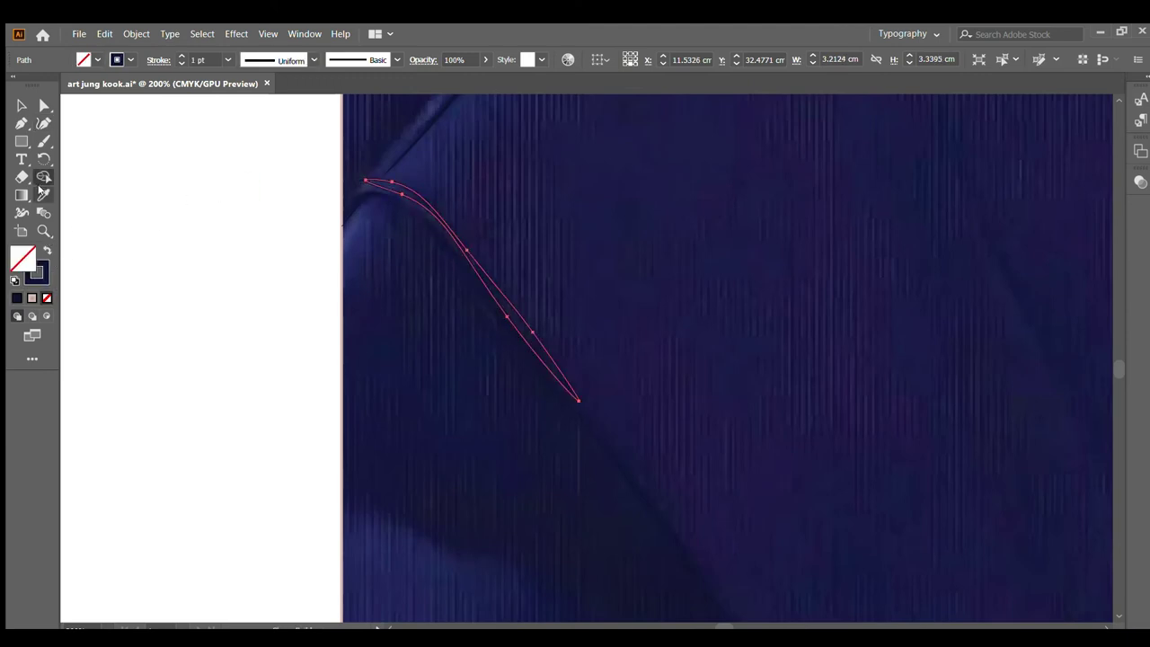
alt+scroll(706, 393, up, 1)
key(shift+x)
alt+scroll(271, 243, down, 2)
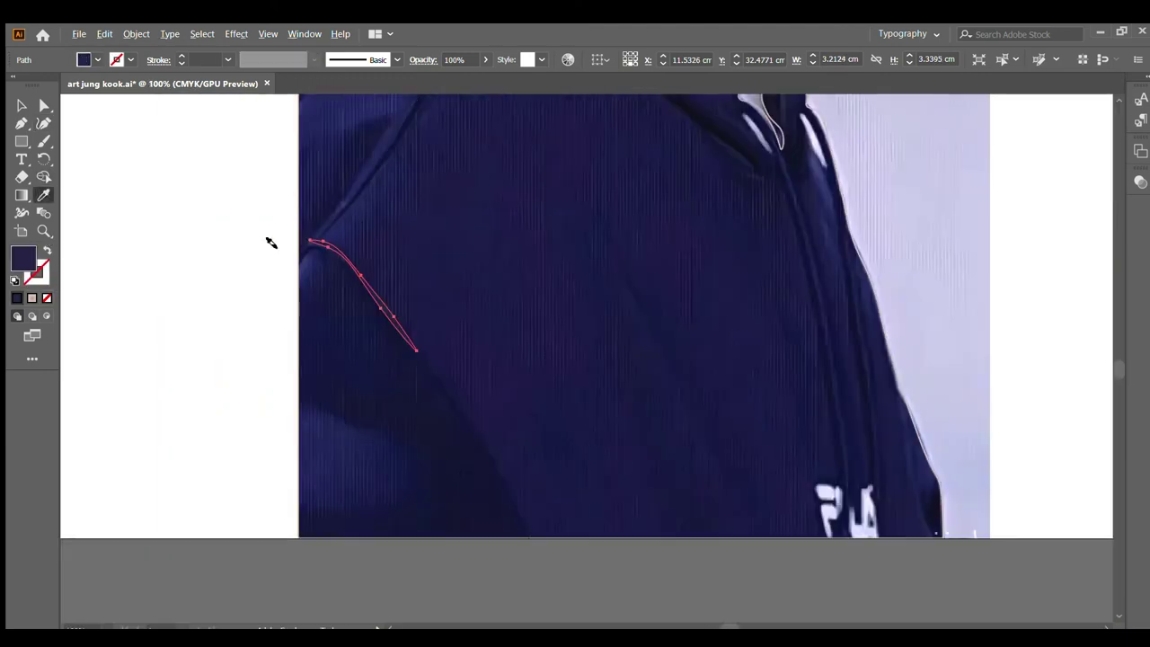
click(21, 104)
Step: Deselect, then trace a new curvature path down the fold to the photo's left edge
click(93, 132)
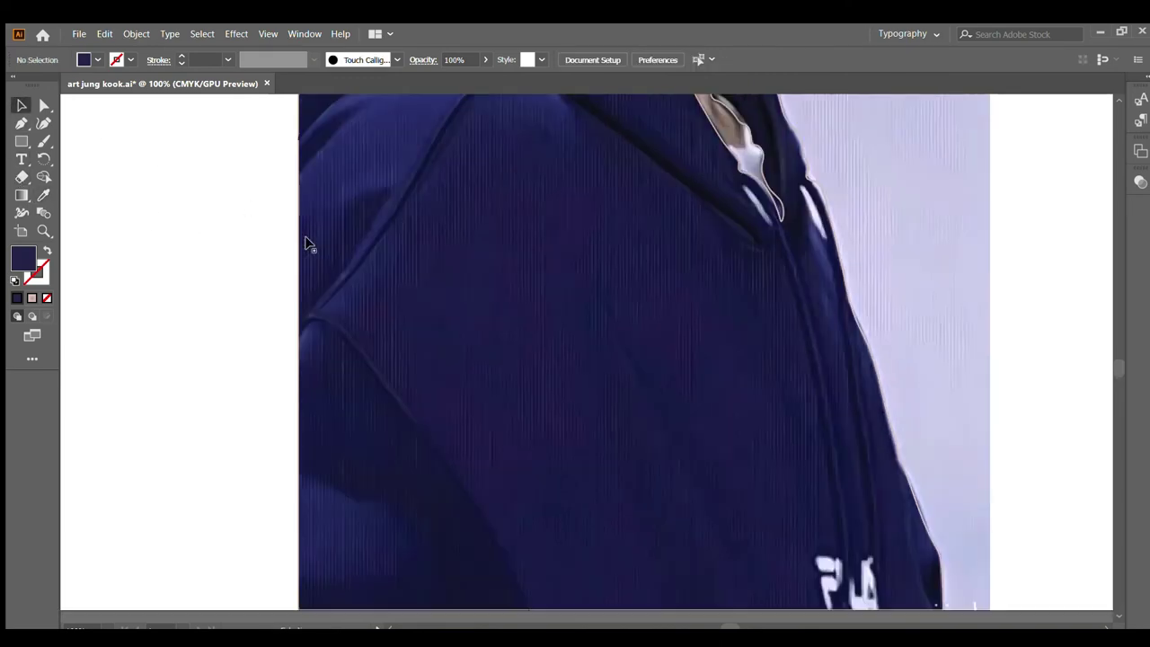
scroll(303, 243, up, 2)
alt+scroll(297, 279, up, 1)
click(43, 124)
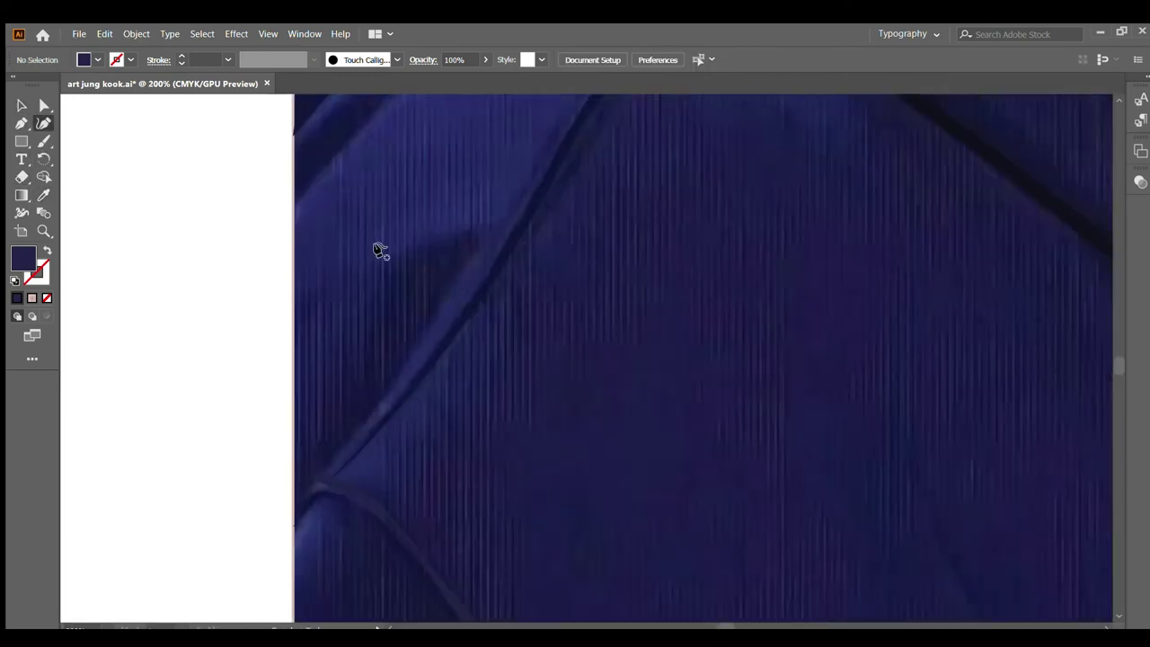
click(462, 241)
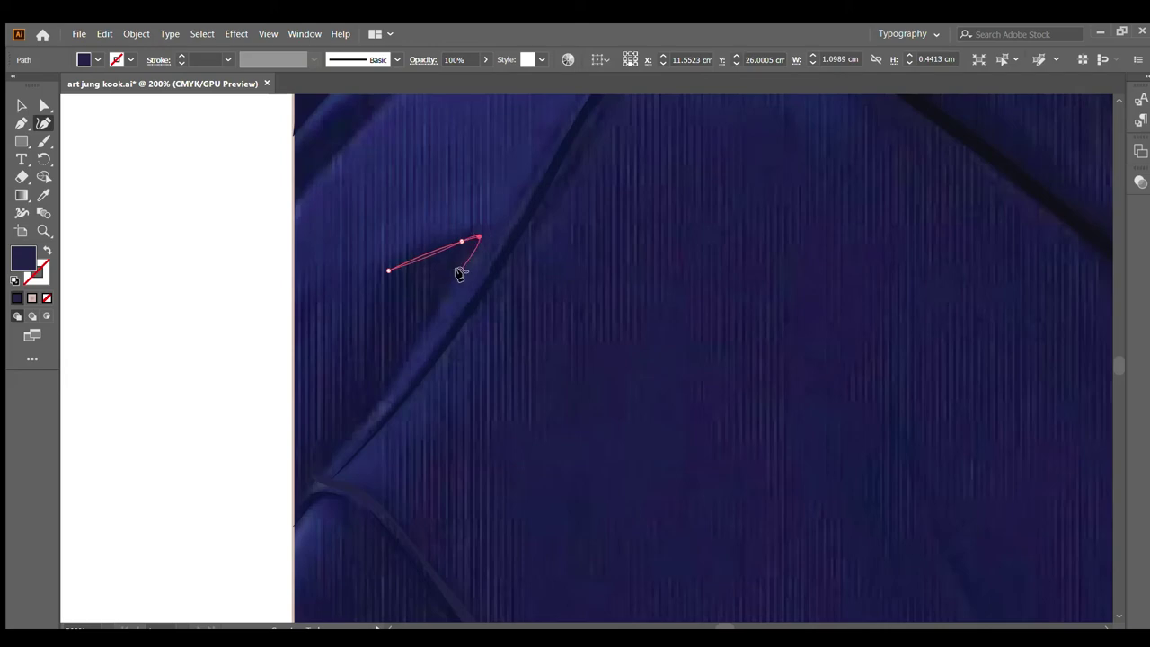
click(459, 272)
click(345, 438)
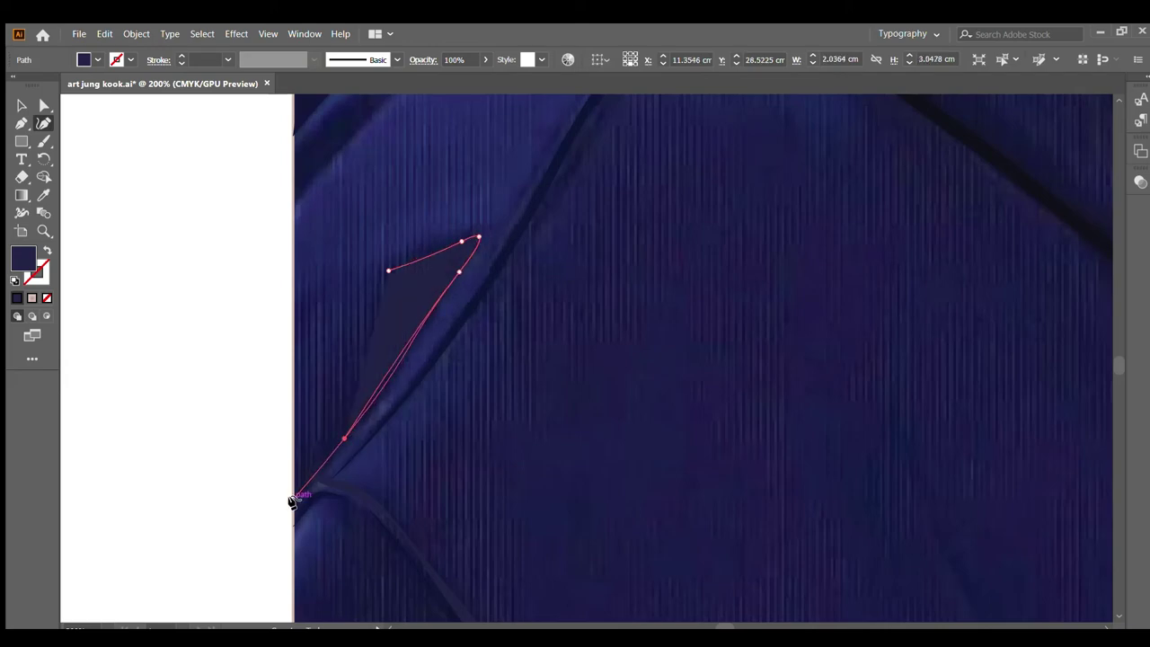
click(292, 500)
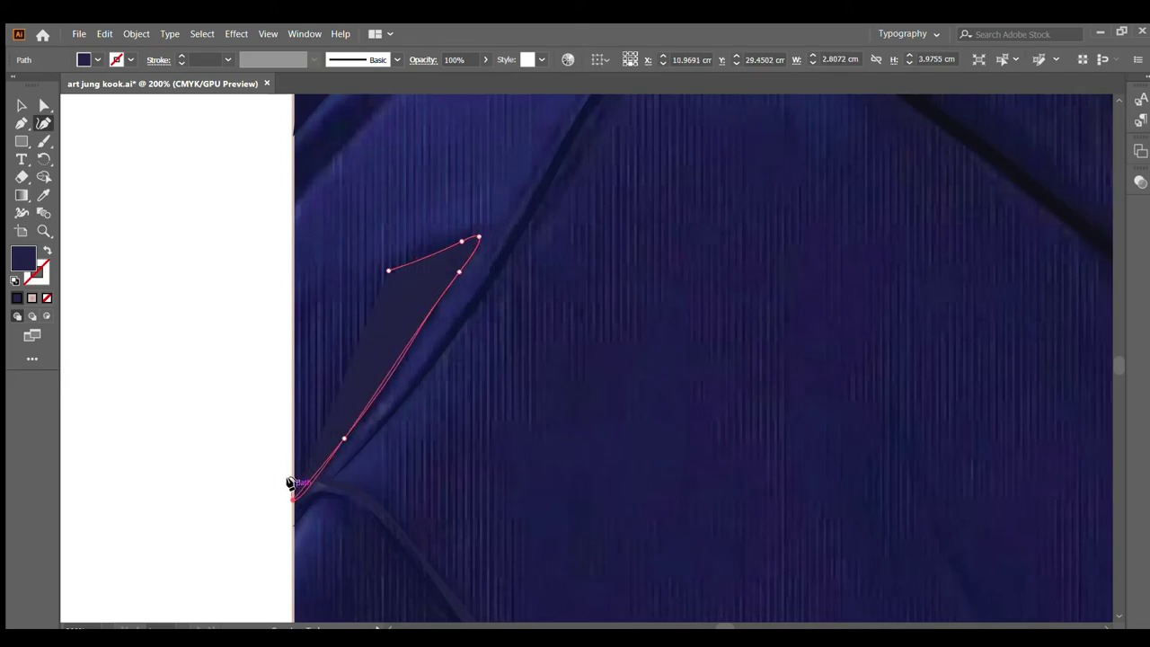
Step: Trace the shadow's outer edge back, close it, and fill it with Eyedropper-sampled navy
click(293, 426)
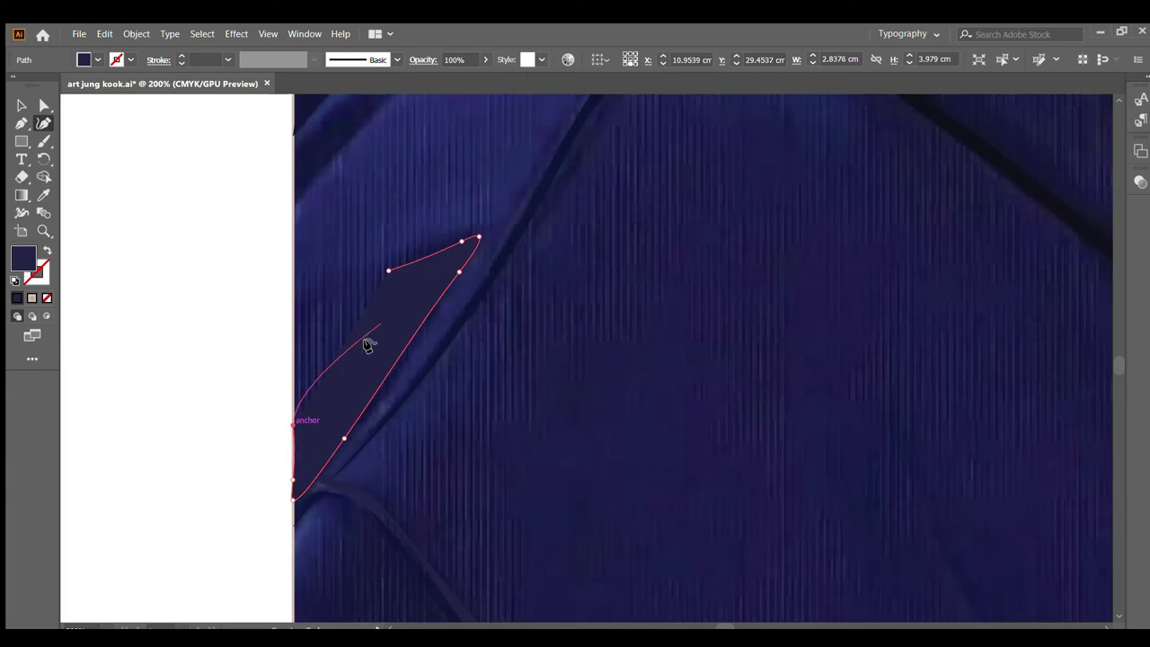
click(370, 342)
click(414, 294)
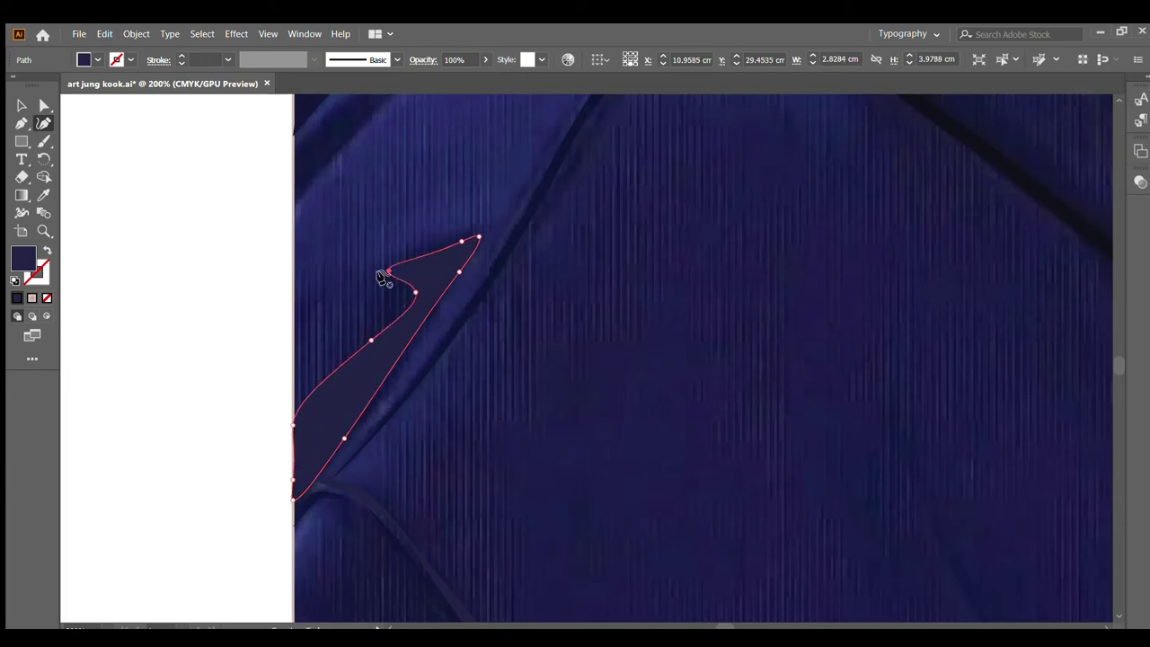
click(48, 252)
key(i)
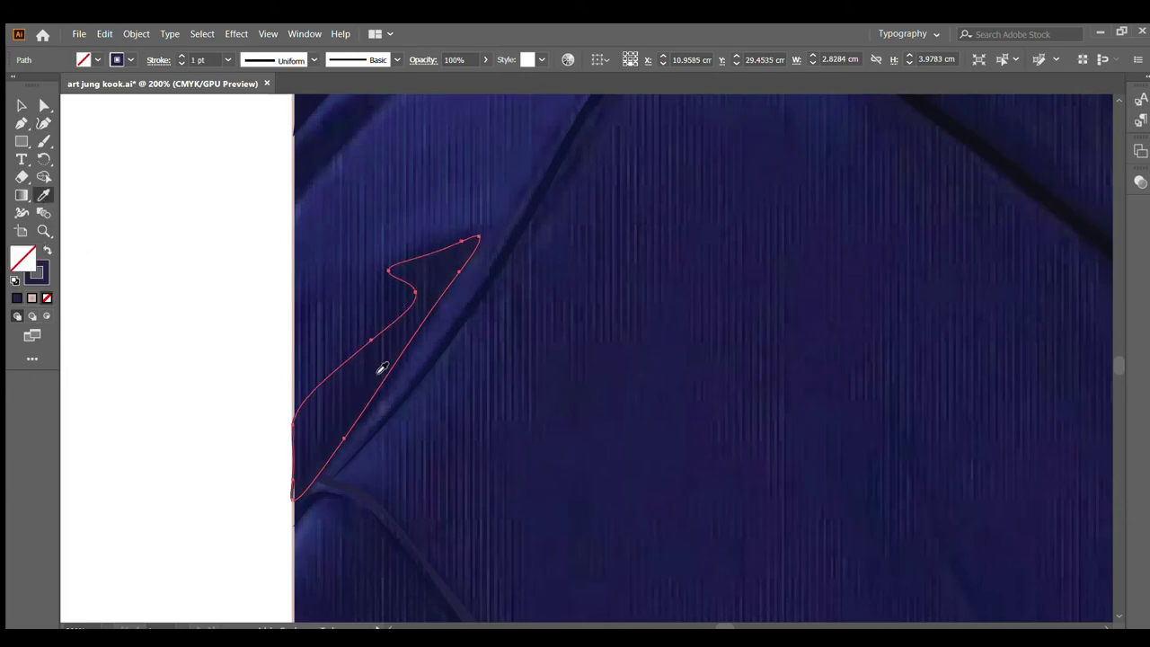
click(383, 364)
scroll(389, 350, down, 4)
scroll(249, 278, down, 1)
Step: Draw a closed dark shadow along the hood's lower left edge with the Curvature tool
scroll(249, 278, down, 1)
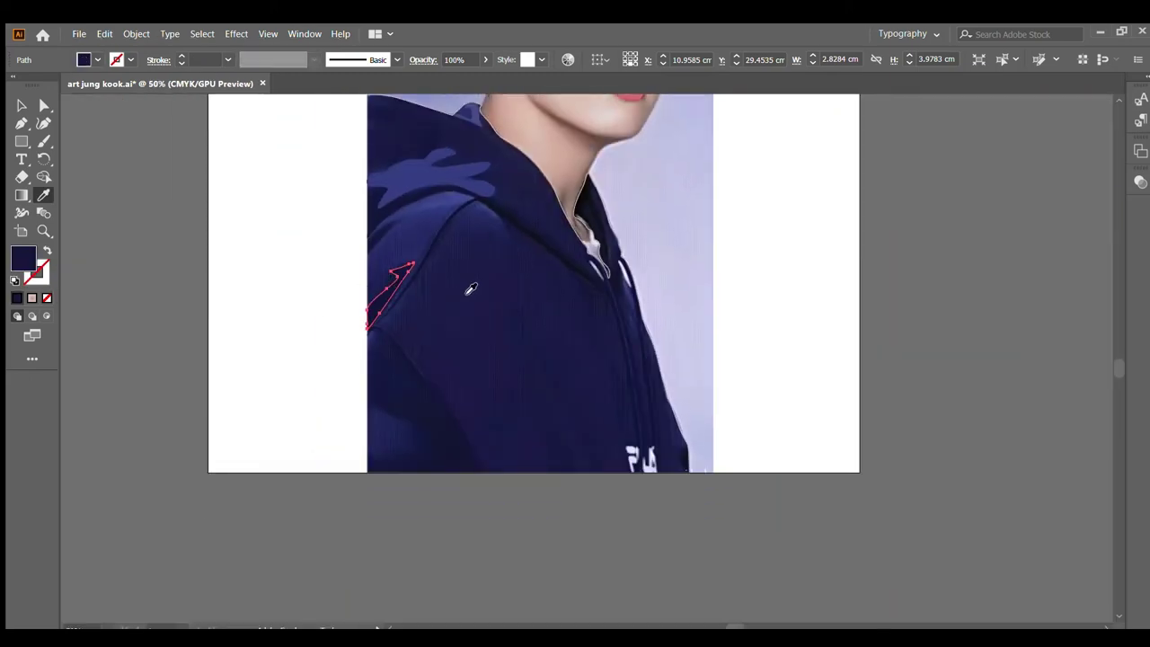
scroll(498, 291, up, 1)
scroll(283, 196, up, 3)
scroll(283, 196, up, 1)
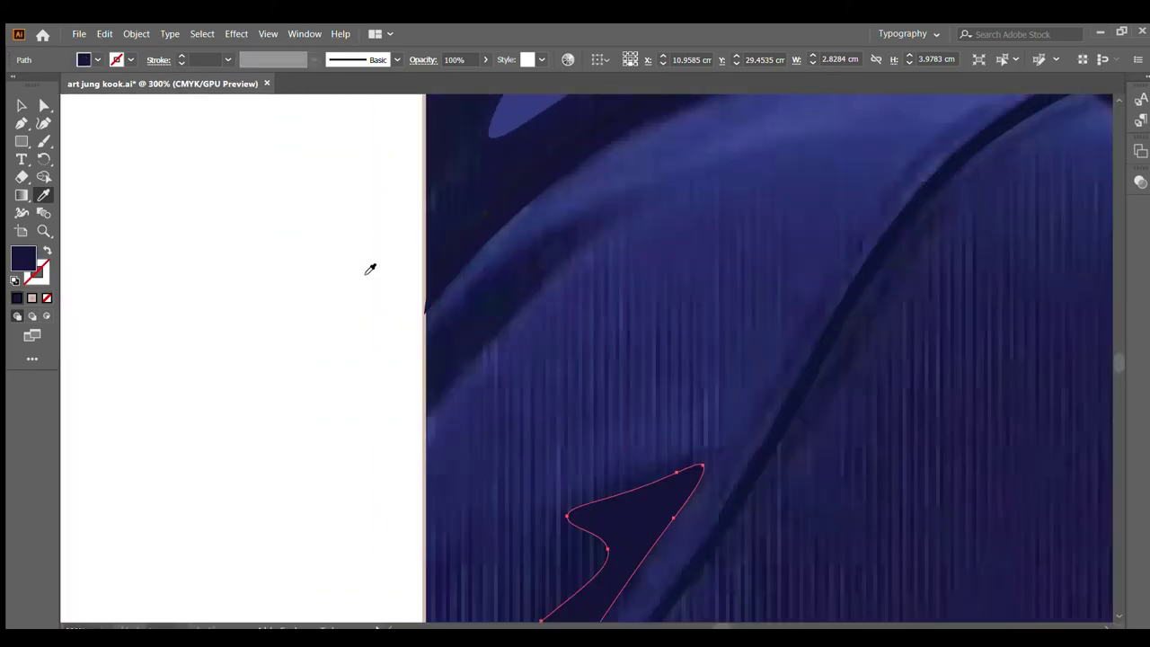
click(43, 123)
scroll(508, 319, down, 1)
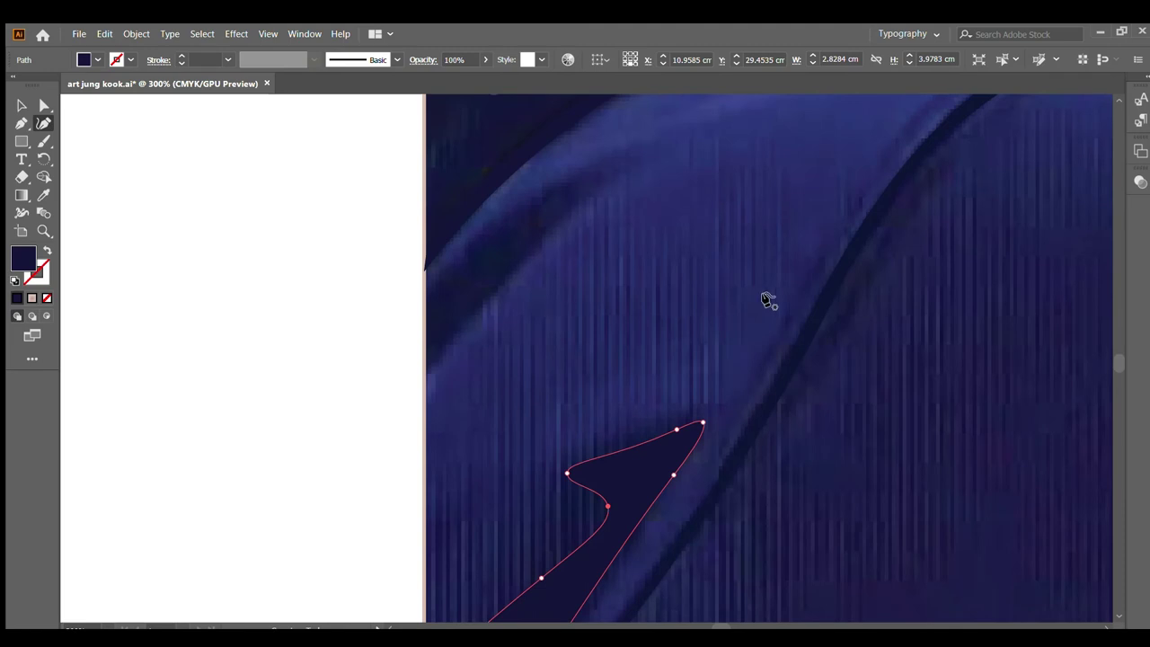
click(643, 162)
click(525, 248)
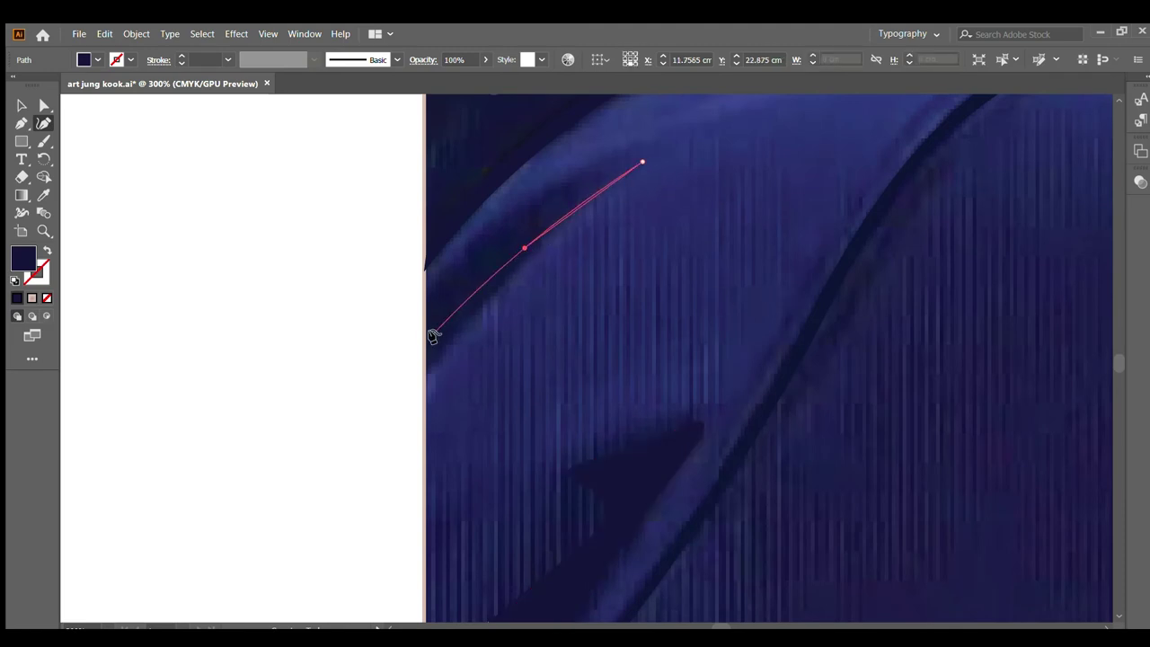
click(423, 375)
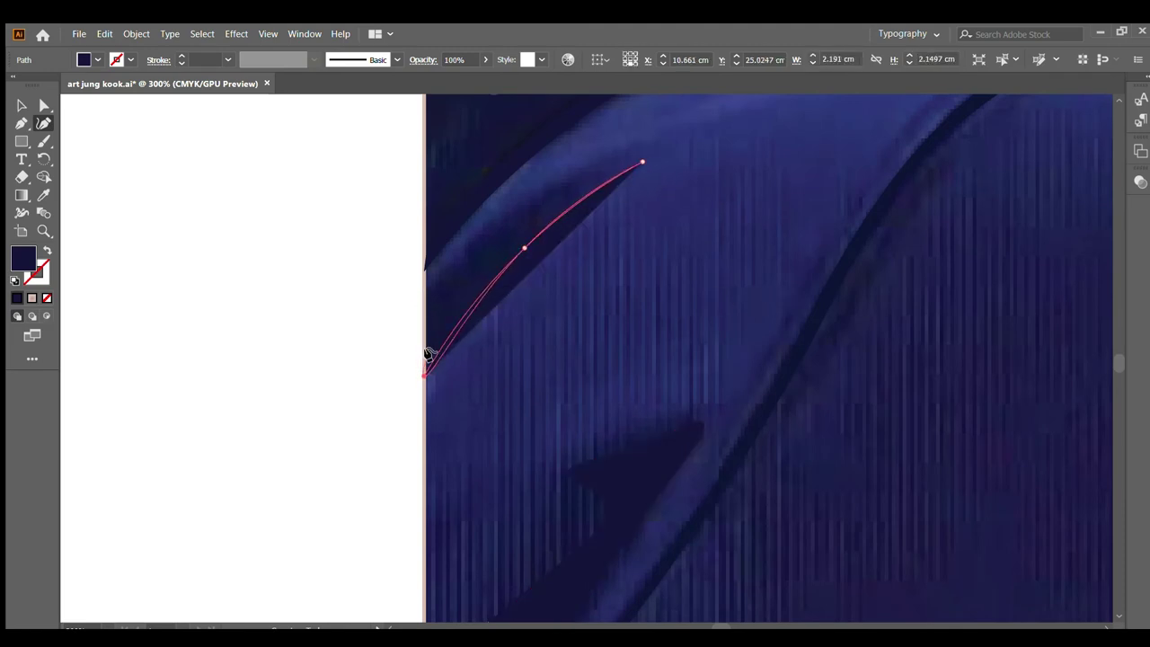
click(423, 325)
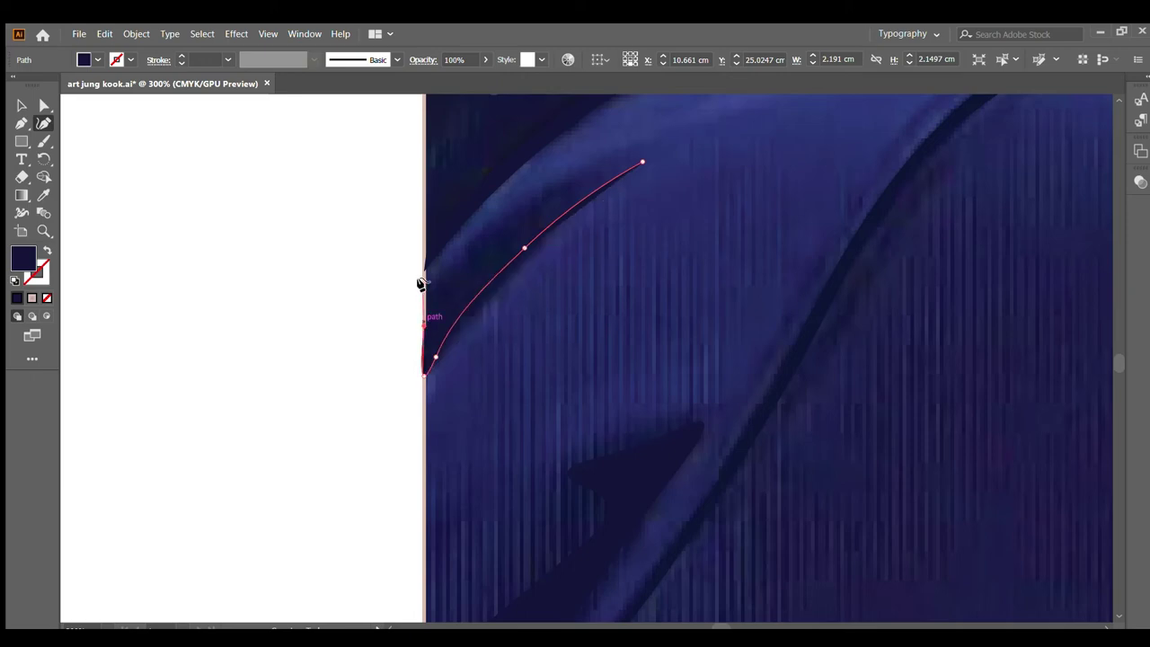
click(423, 282)
click(643, 162)
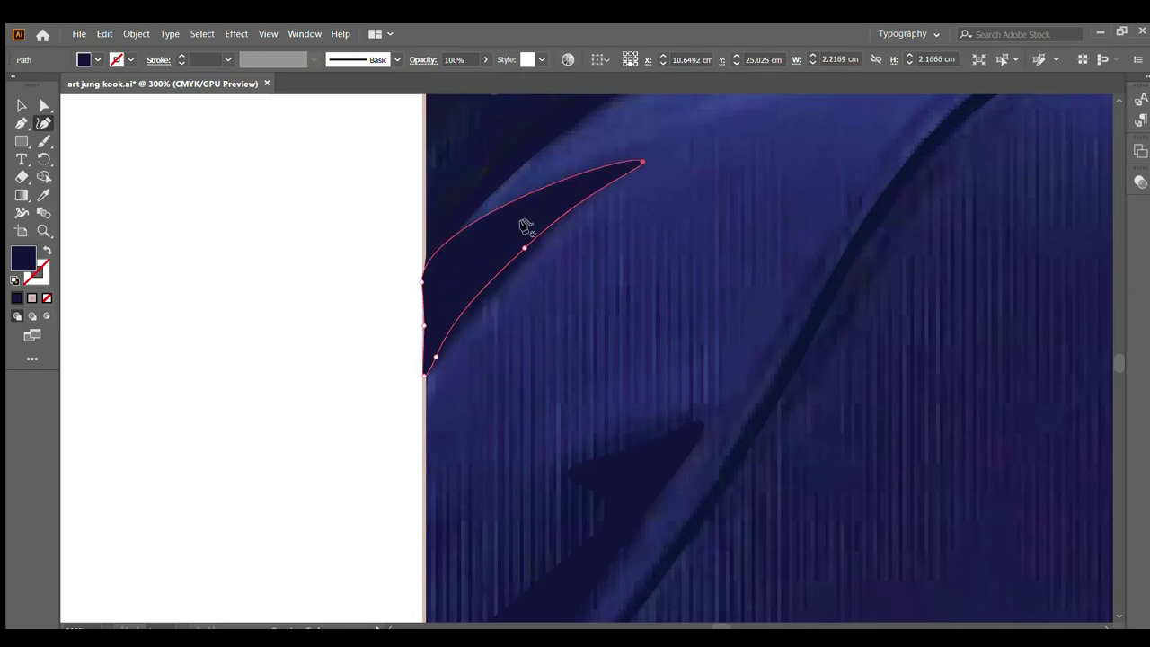
Step: Trace a small oval shadow near the left edge, flattening its left side
scroll(300, 239, down, 2)
scroll(686, 155, down, 2)
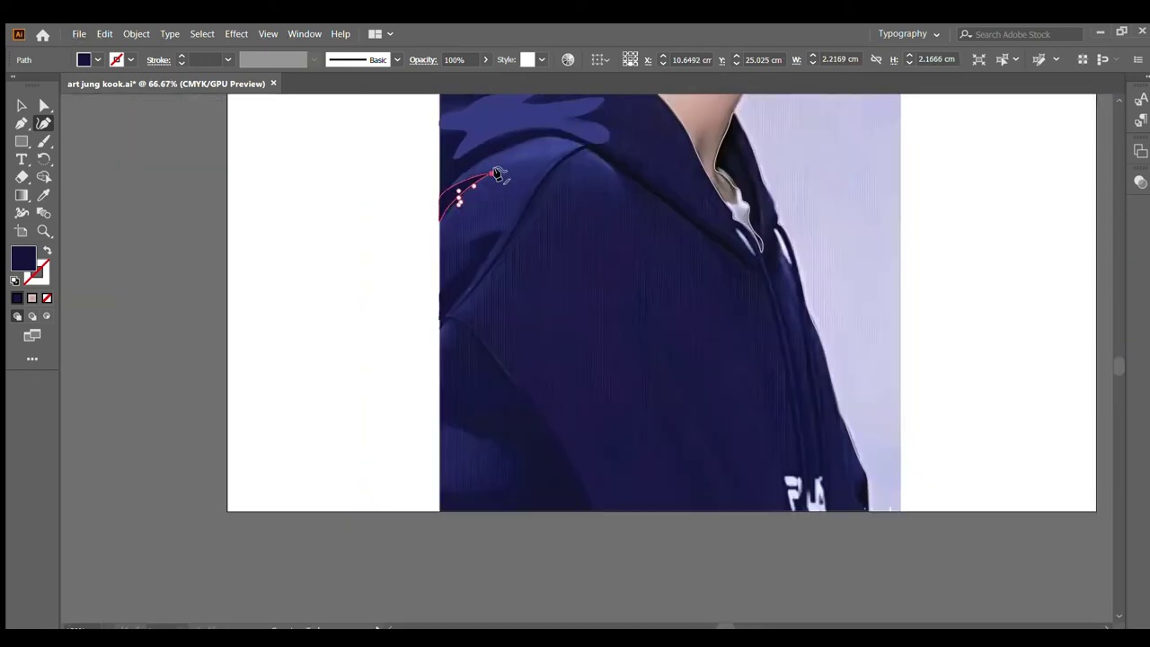
scroll(686, 155, down, 1)
scroll(673, 182, up, 2)
scroll(672, 182, up, 2)
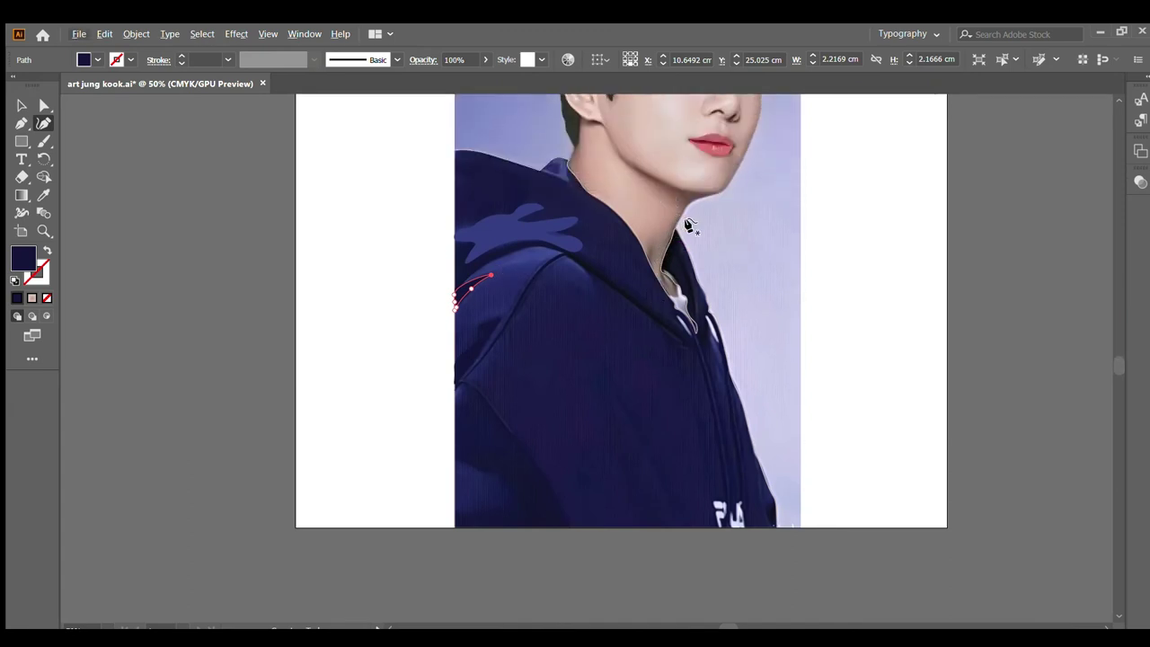
scroll(688, 223, up, 1)
scroll(506, 183, up, 5)
scroll(609, 237, up, 1)
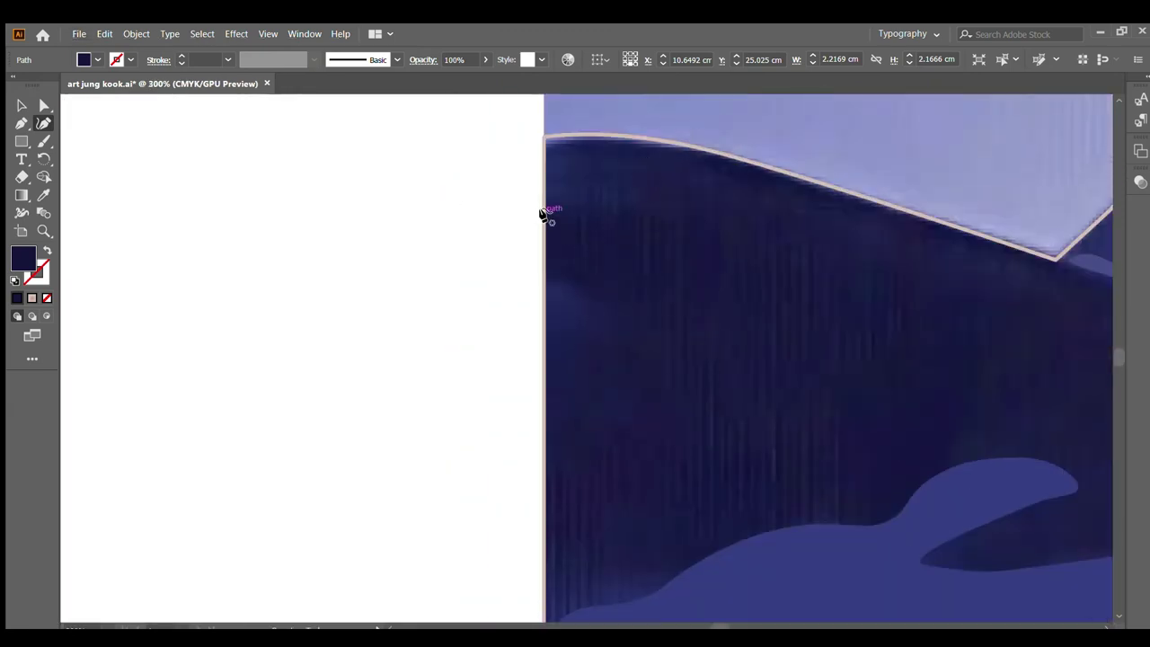
click(619, 234)
click(665, 281)
click(659, 302)
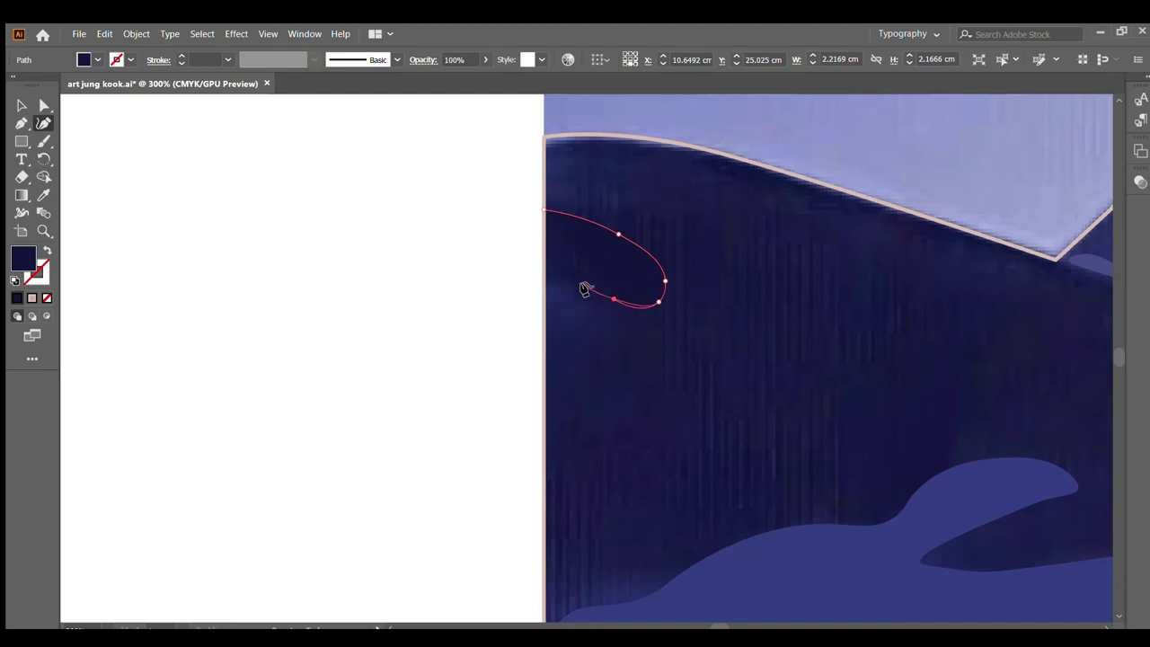
click(543, 271)
click(543, 211)
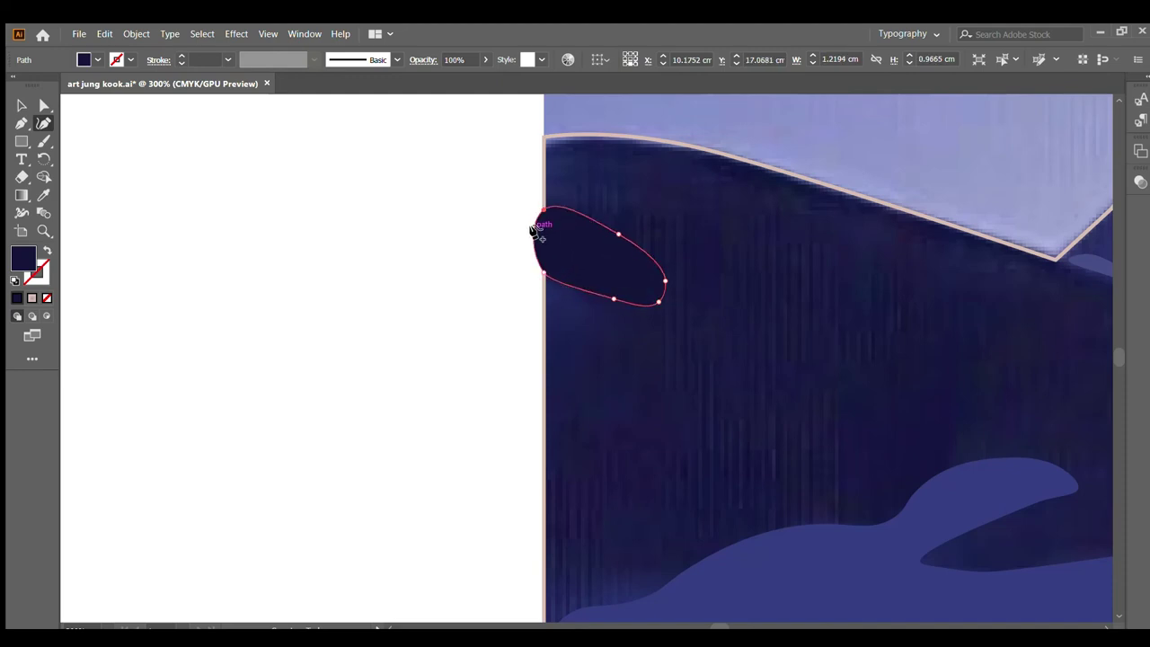
mouse_move(533, 231)
mouse_down()
mouse_move(545, 231)
mouse_move(548, 266)
mouse_move(548, 241)
mouse_up()
click(543, 252)
Step: Outline a closed leaf-shaped highlight along the collar fold beside the white shirt
scroll(530, 300, down, 1)
scroll(495, 300, down, 5)
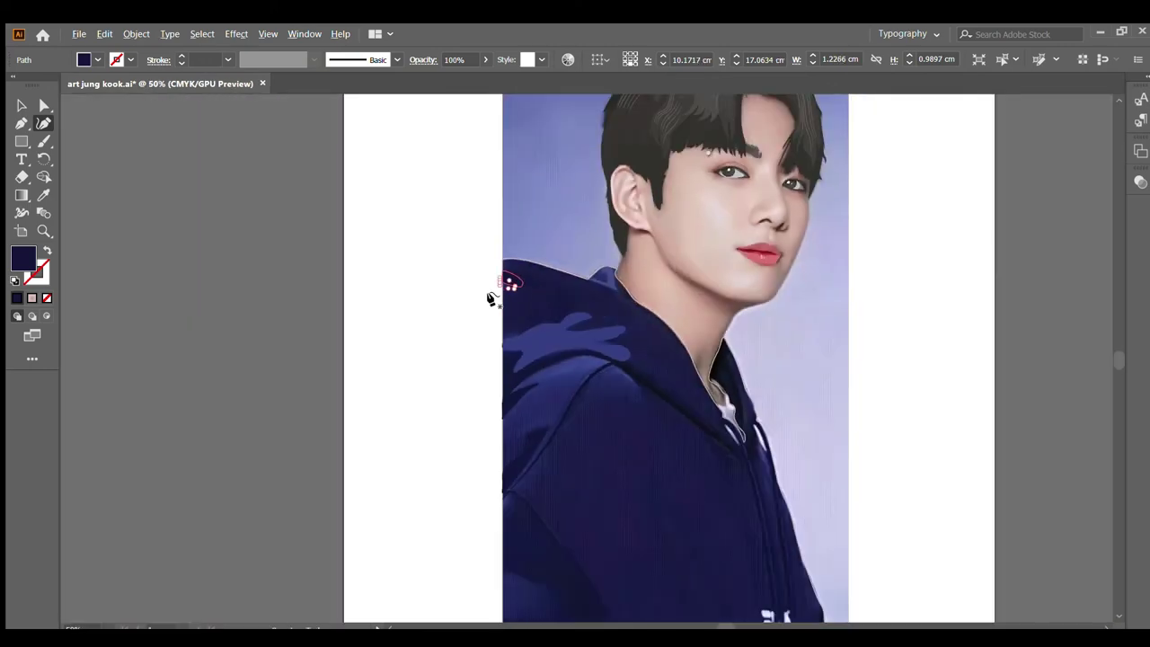
scroll(715, 418, up, 2)
scroll(703, 438, down, 1)
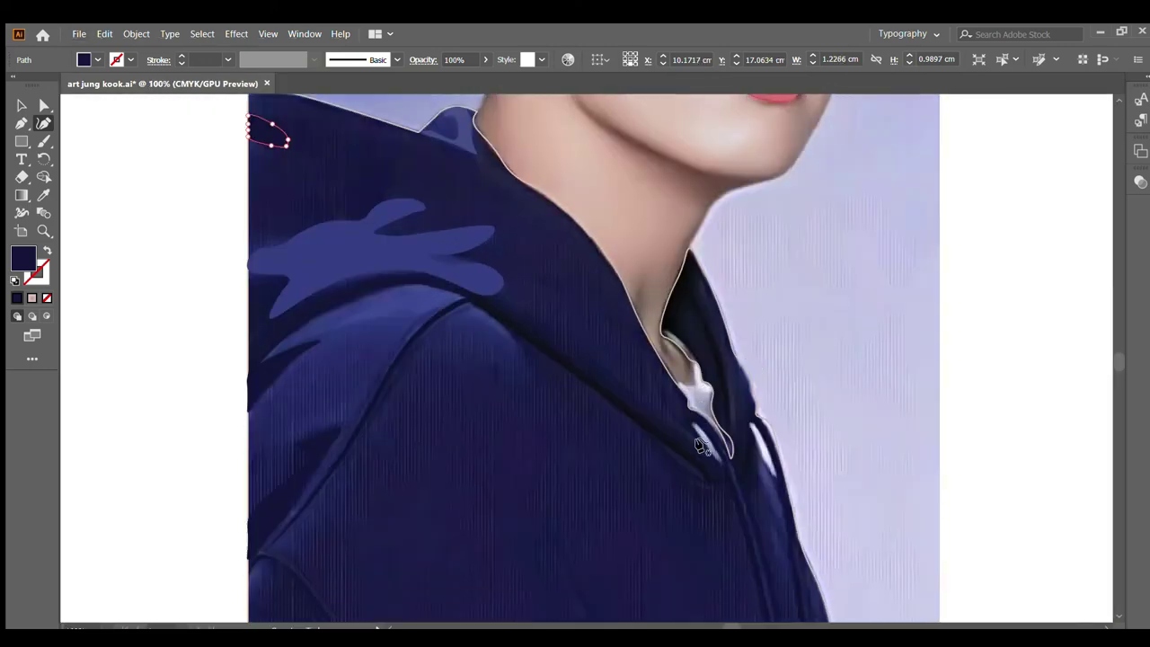
scroll(706, 447, down, 1)
scroll(740, 419, up, 1)
scroll(706, 385, up, 1)
scroll(706, 385, down, 1)
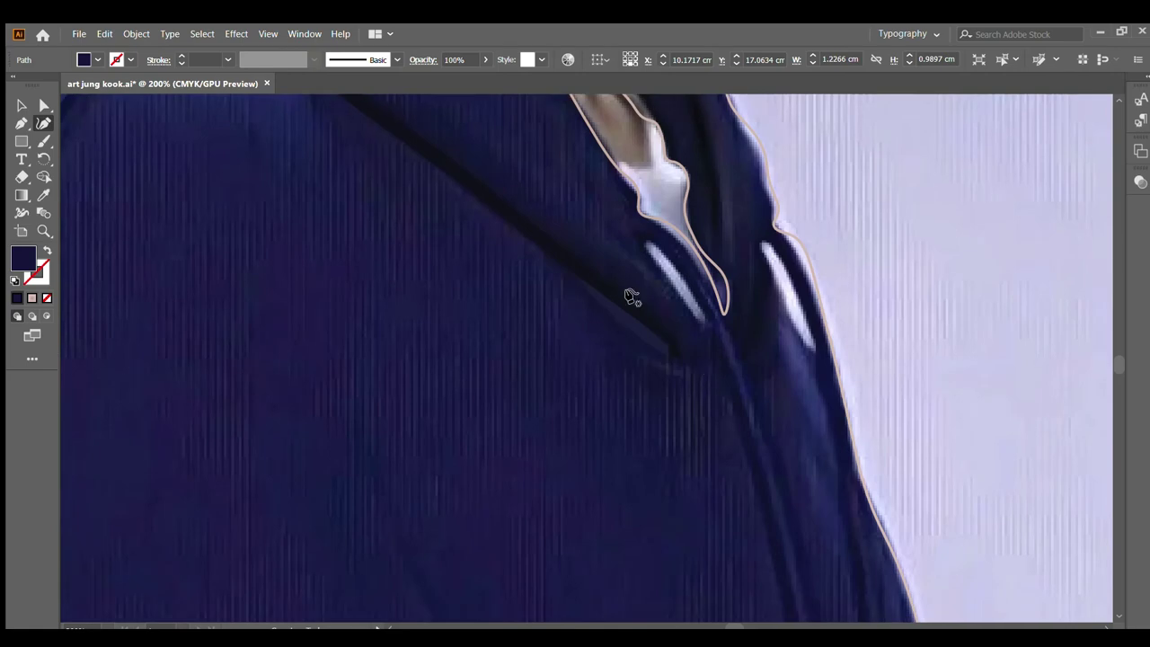
click(657, 281)
click(608, 257)
scroll(629, 288, down, 1)
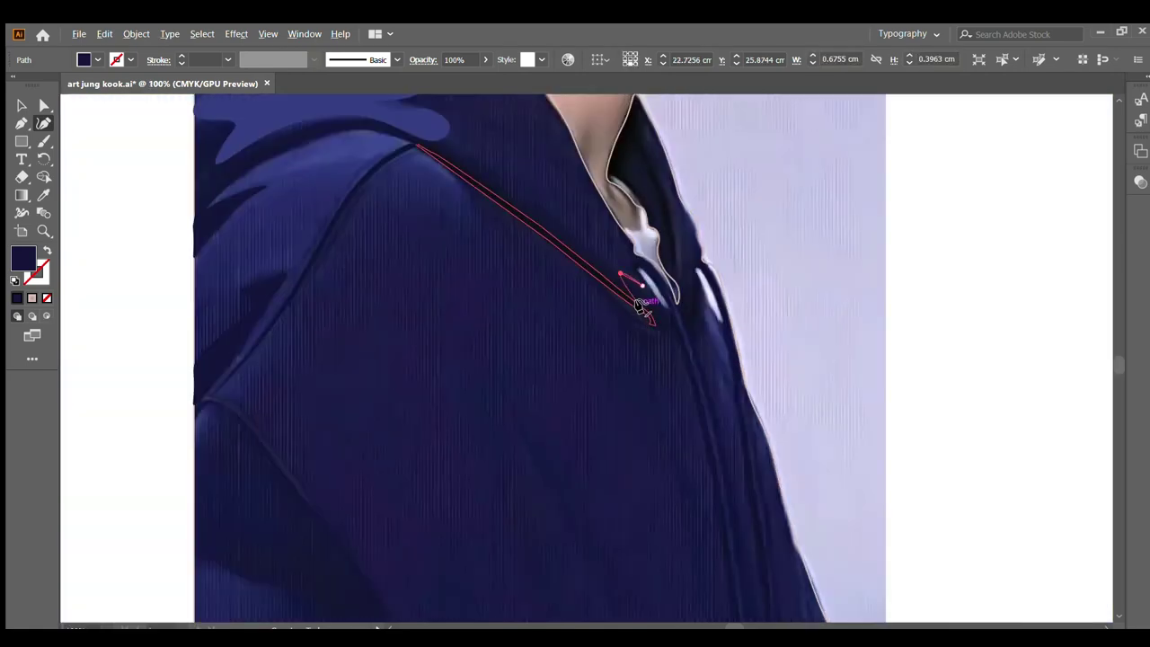
drag(524, 183, 582, 211)
click(601, 221)
click(618, 254)
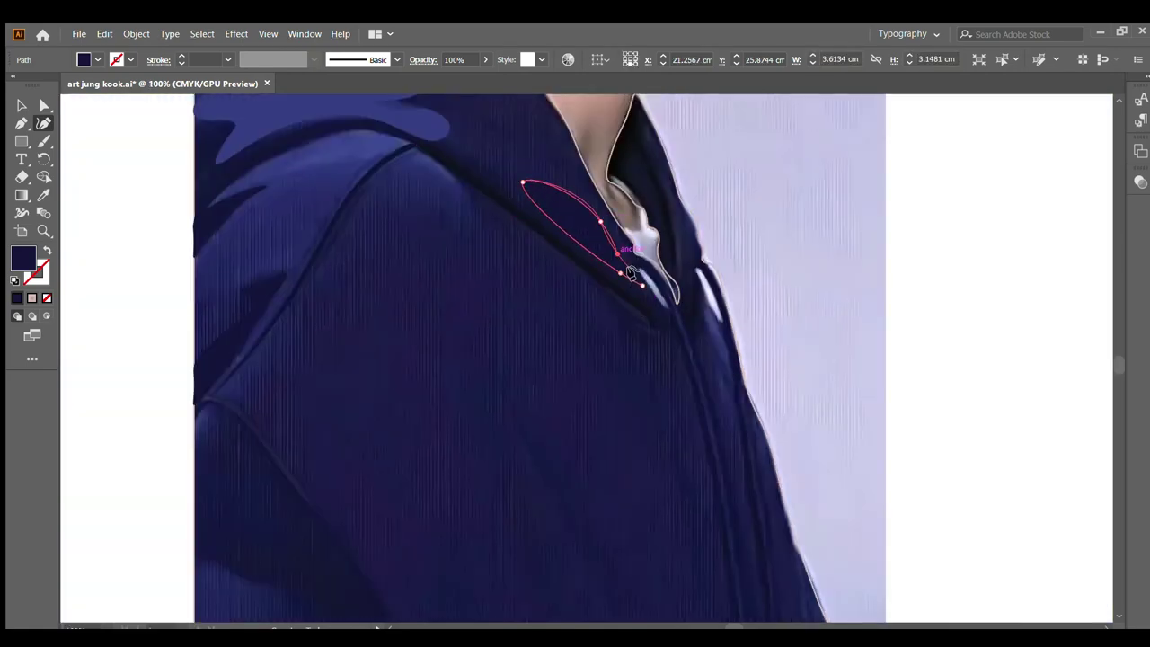
click(643, 286)
Step: Fill the collar shape with a sampled lighter blue and deselect it
click(47, 197)
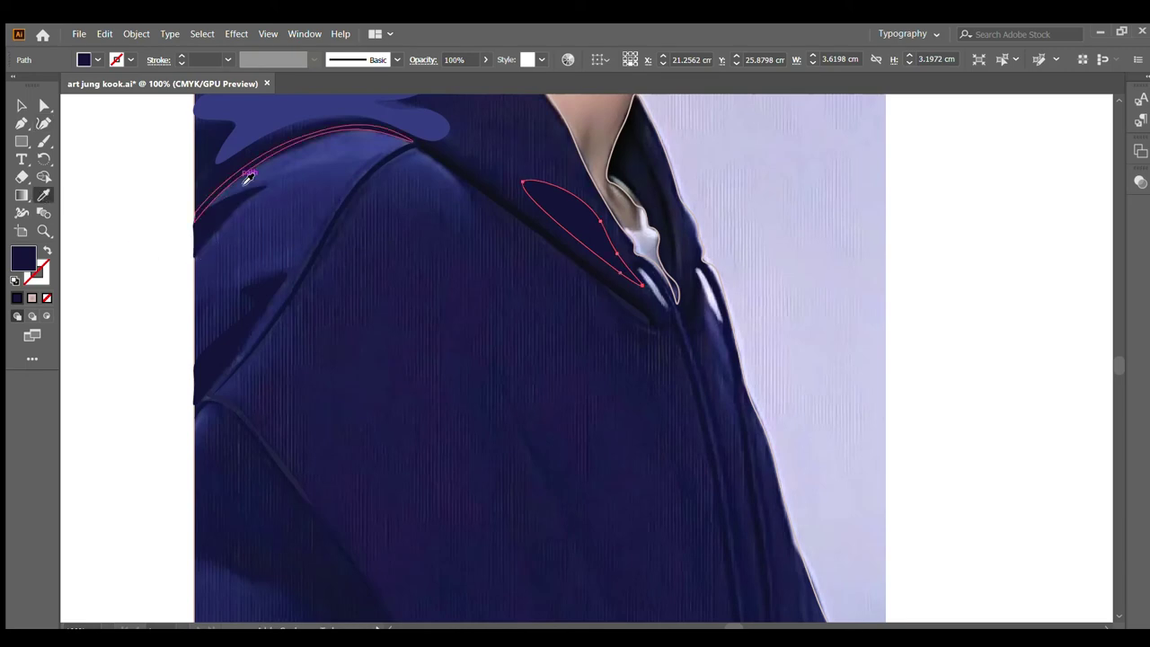
click(352, 151)
key(v)
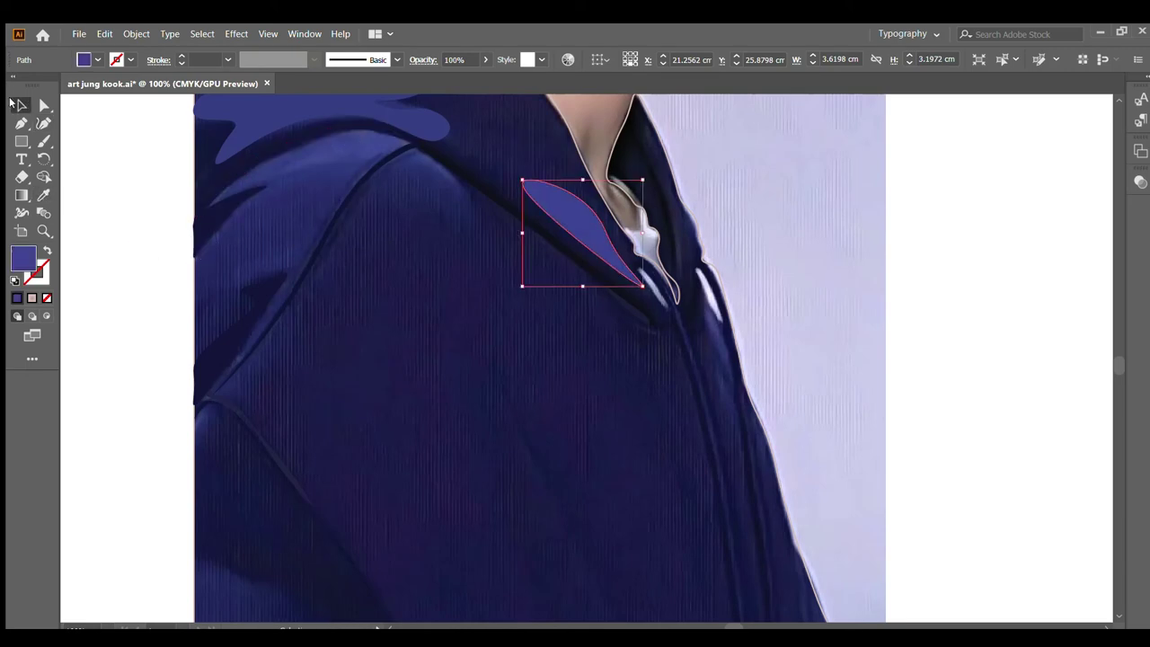
key(ctrl+shift+a)
scroll(295, 161, up, 3)
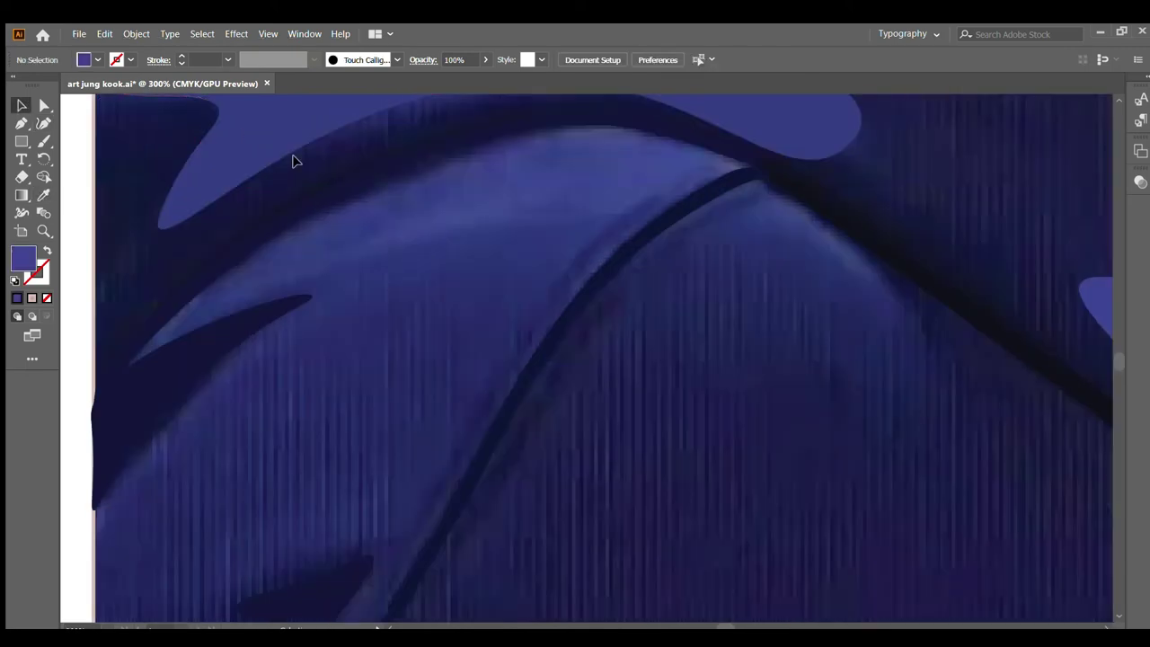
Step: Trace a closed crescent highlight outline across the hoodie's shoulder with the Curvature tool
click(43, 123)
click(897, 306)
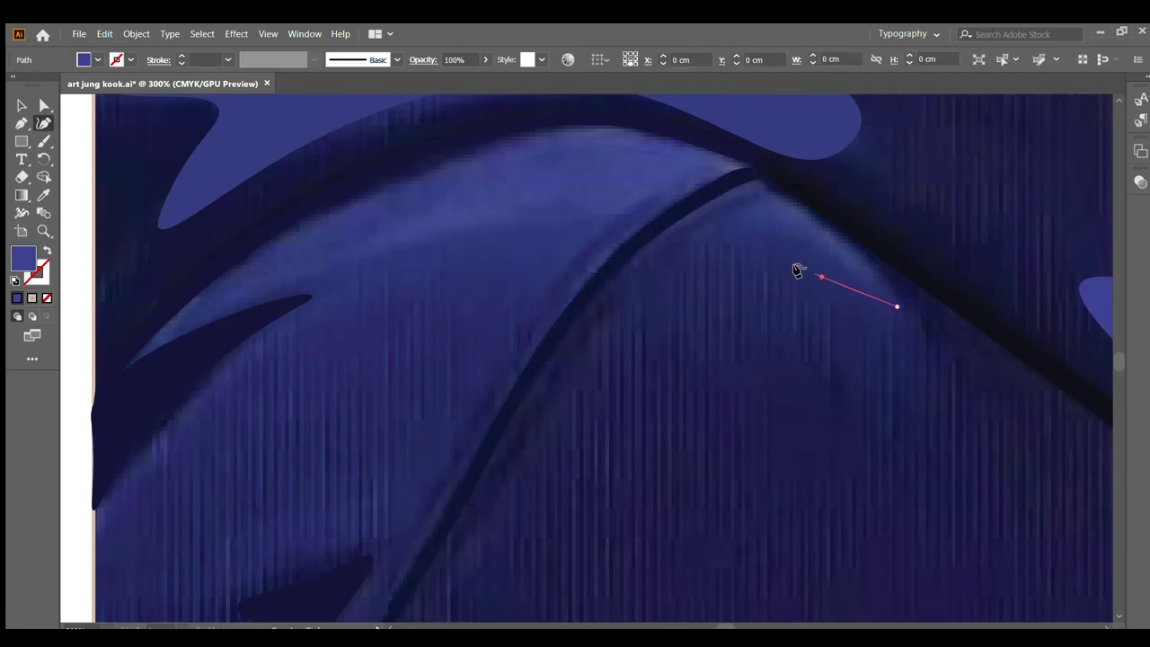
click(821, 276)
click(689, 258)
click(626, 254)
click(526, 246)
click(375, 275)
click(285, 308)
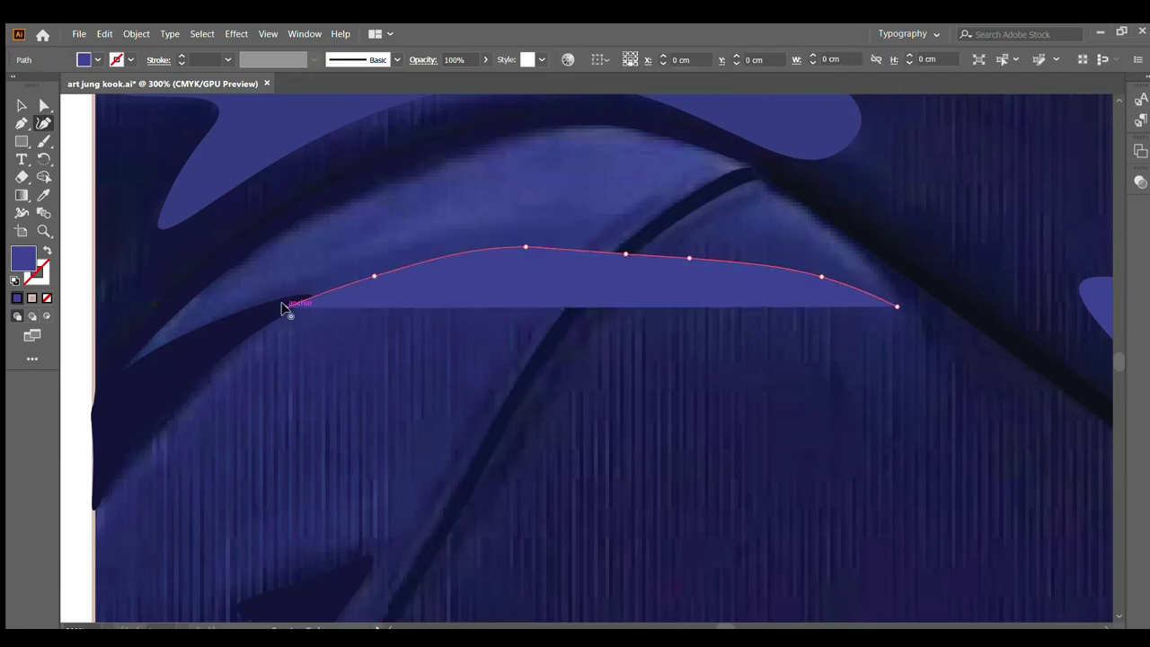
click(147, 455)
click(141, 318)
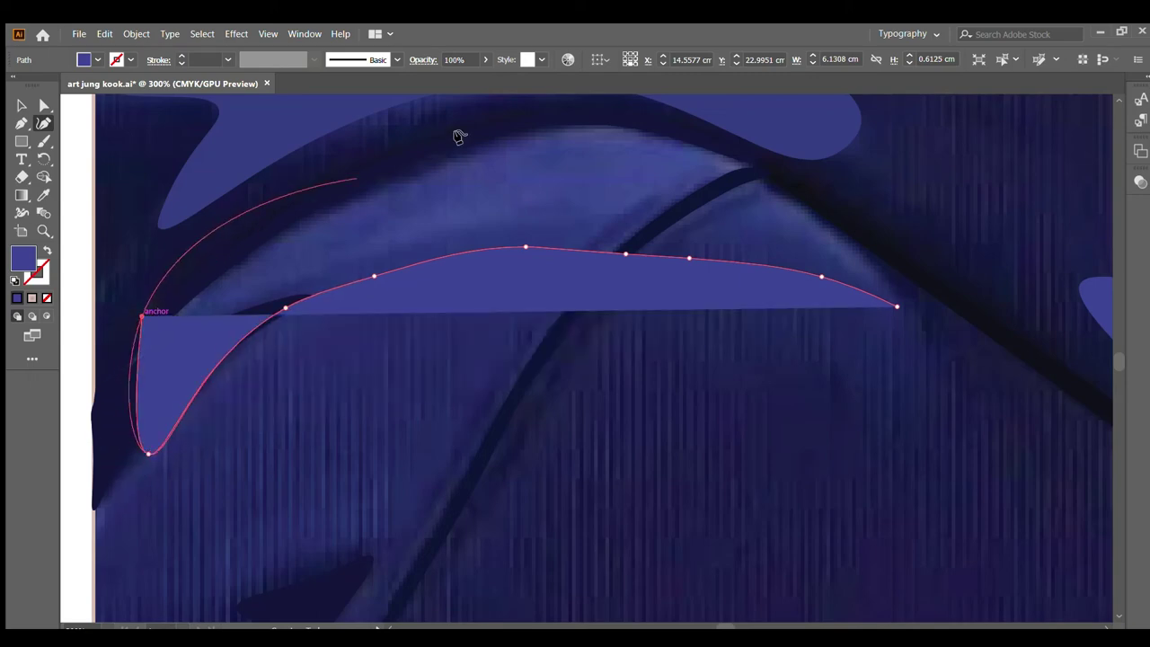
click(652, 104)
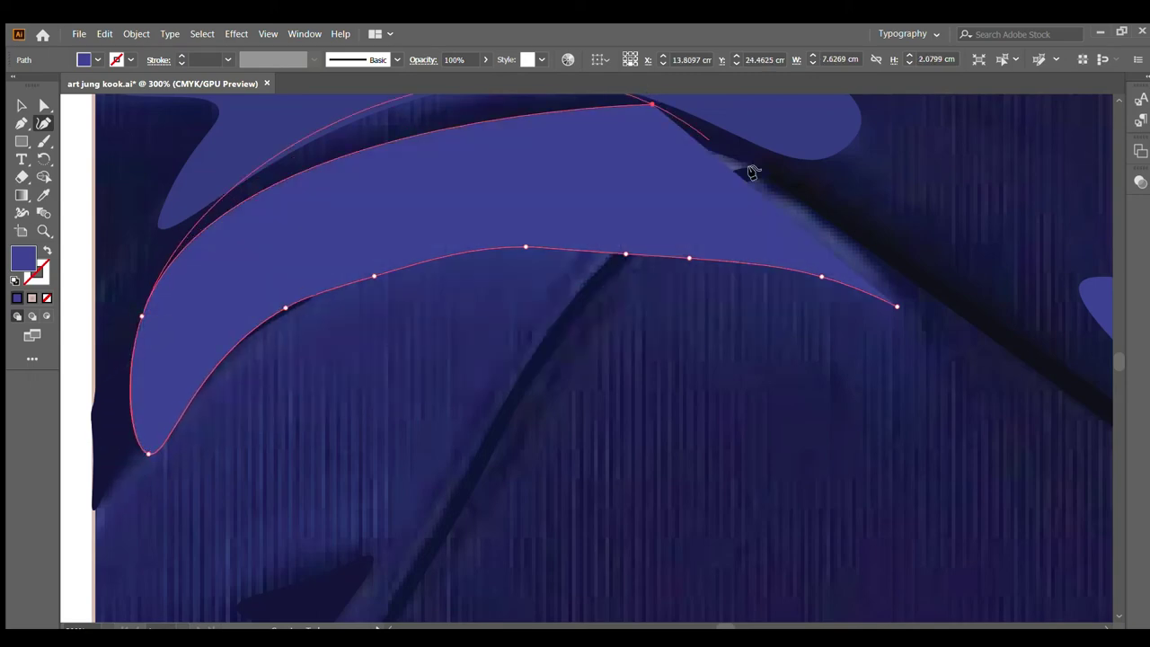
click(897, 309)
Step: Fill the shoulder shape with a sampled lighter blue and send it behind the dark fold lines
click(46, 251)
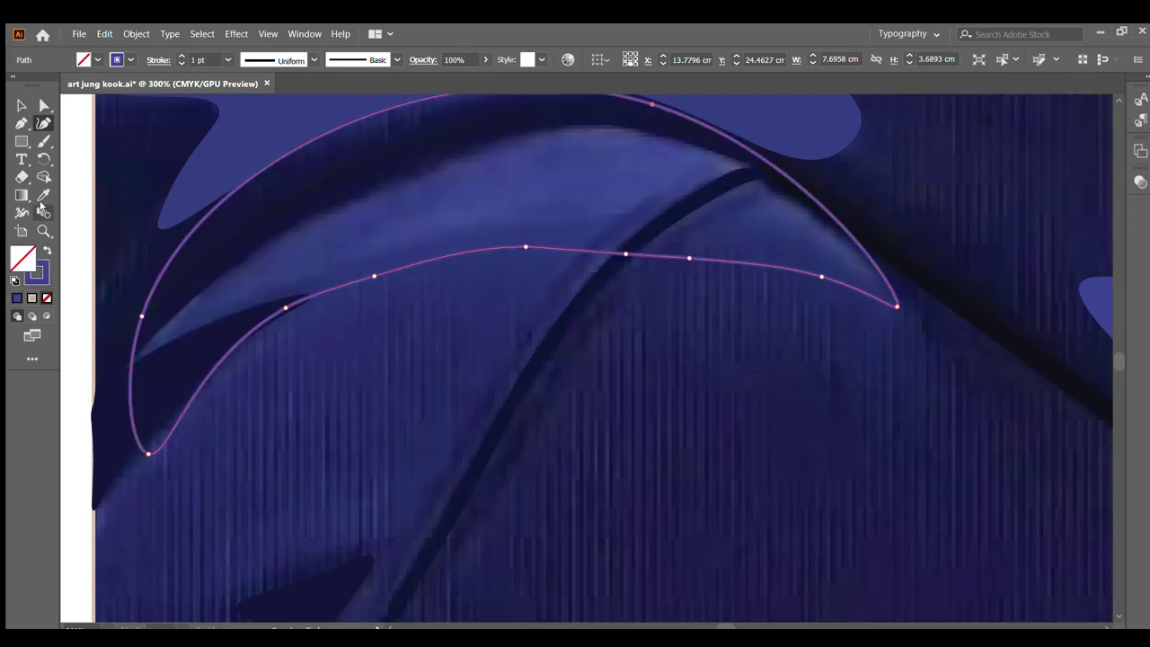
click(43, 195)
click(488, 207)
alt+scroll(486, 214, down, 3)
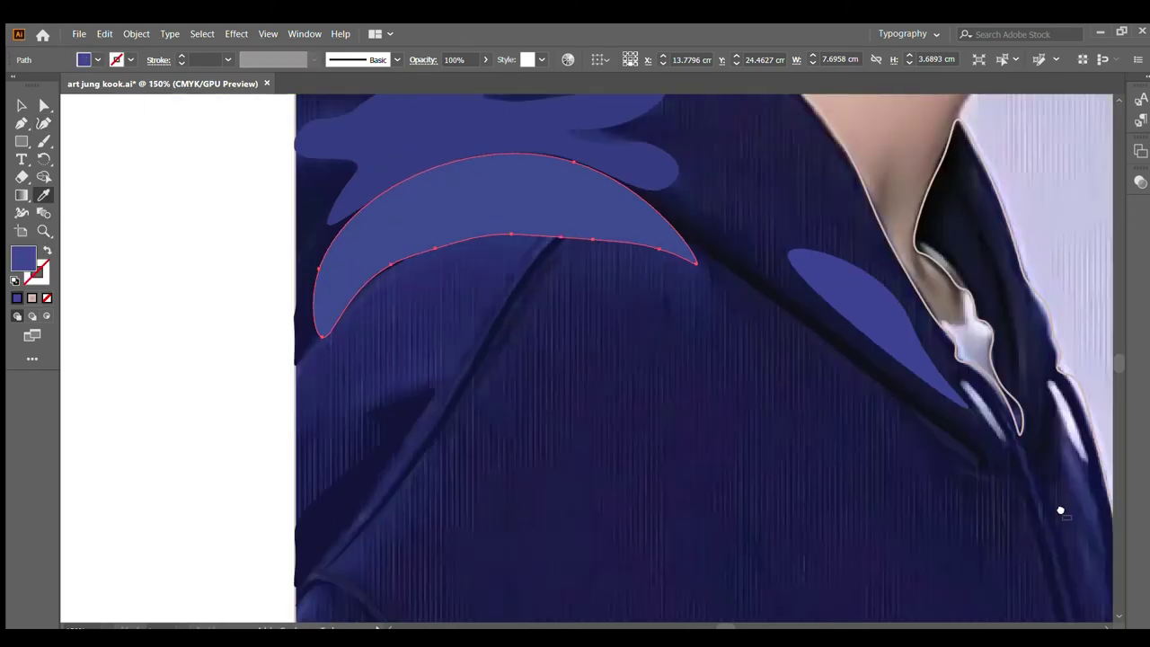
key(ctrl+[)
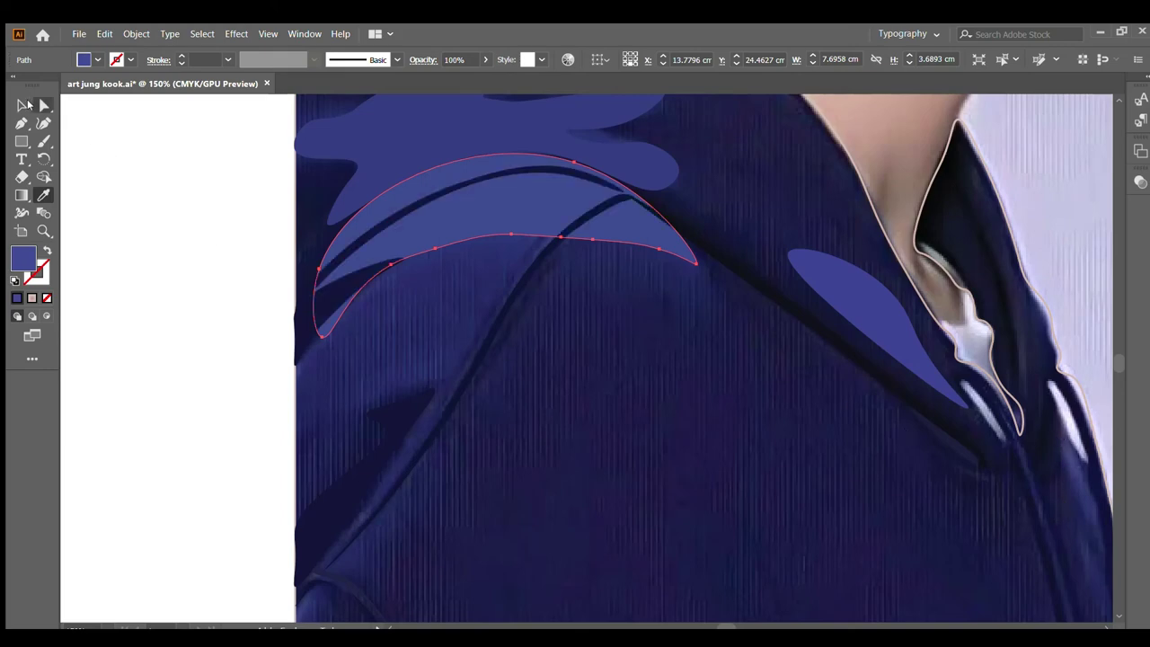
Step: Move the shoulder highlight up along the hood
click(22, 105)
click(300, 209)
alt+scroll(326, 186, down, 3)
alt+scroll(441, 218, up, 5)
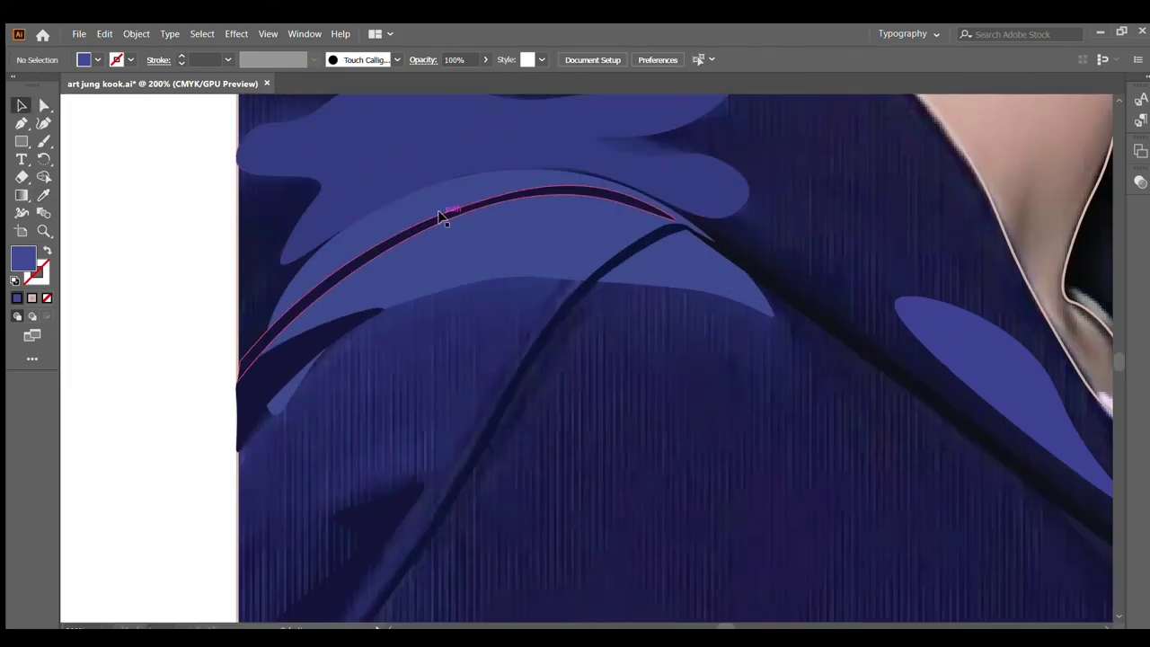
drag(441, 215, 537, 197)
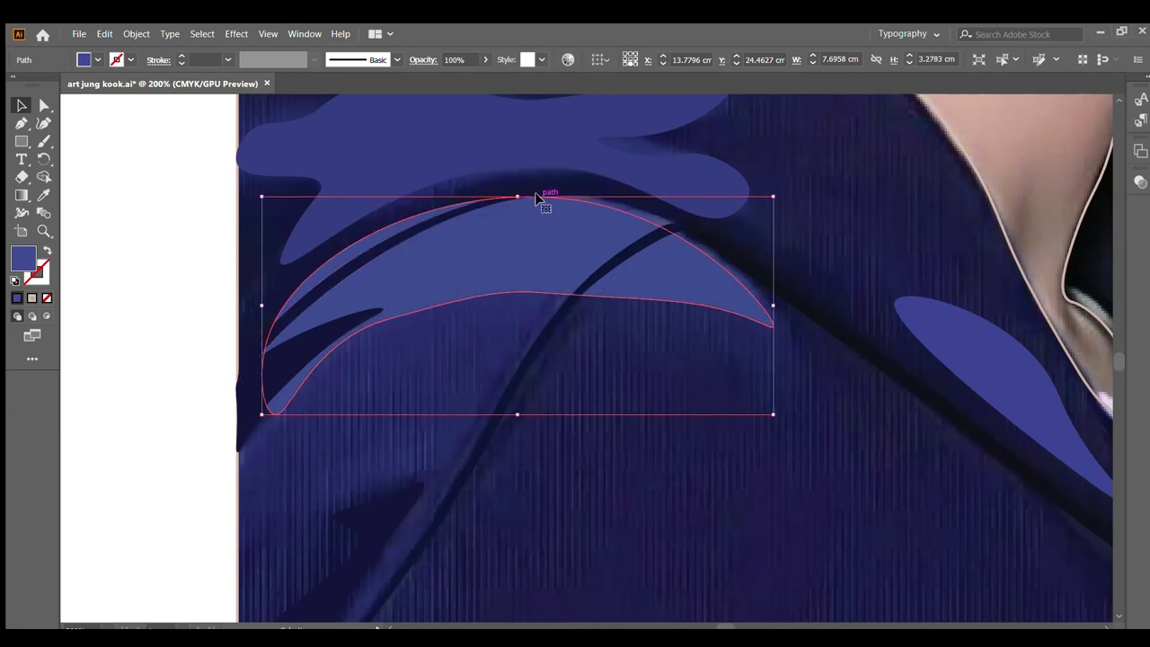
alt+scroll(321, 218, down, 1)
Step: Deselect the highlight and move the view down to the lower hoodie, Curvature tool ready
click(545, 462)
alt+scroll(345, 227, down, 3)
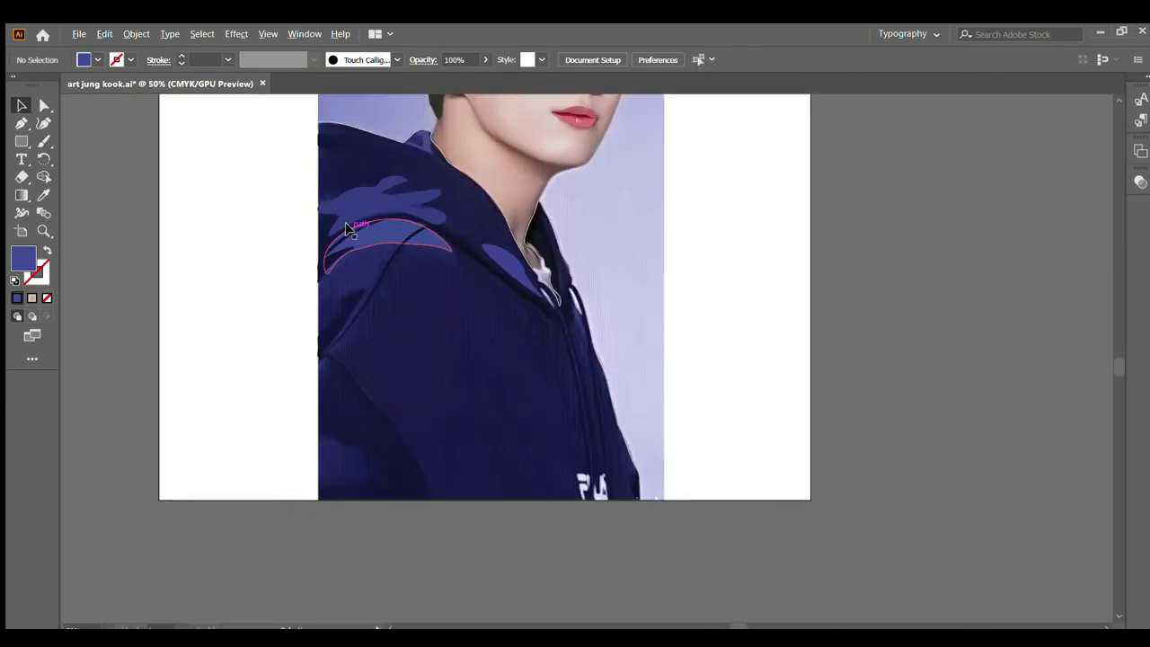
scroll(536, 333, down, 1)
scroll(498, 278, down, 1)
alt+scroll(484, 325, up, 1)
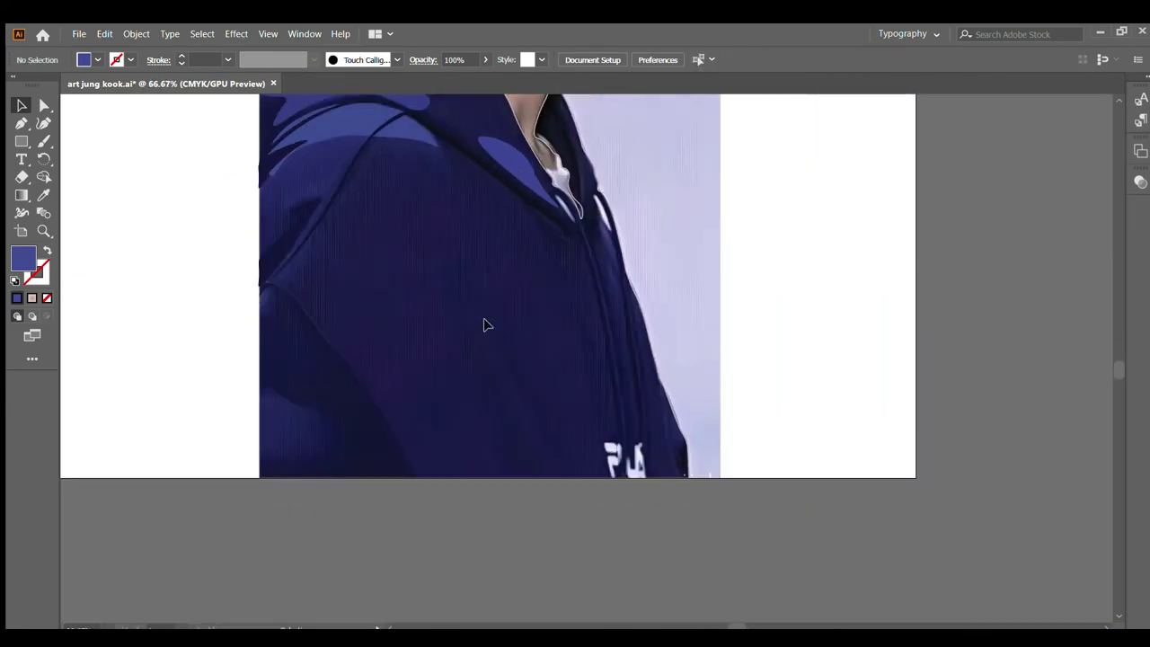
scroll(484, 325, down, 1)
click(43, 123)
Step: Draw a thin shadow streak on the chest running down to the artboard's bottom edge
alt+scroll(474, 218, up, 2)
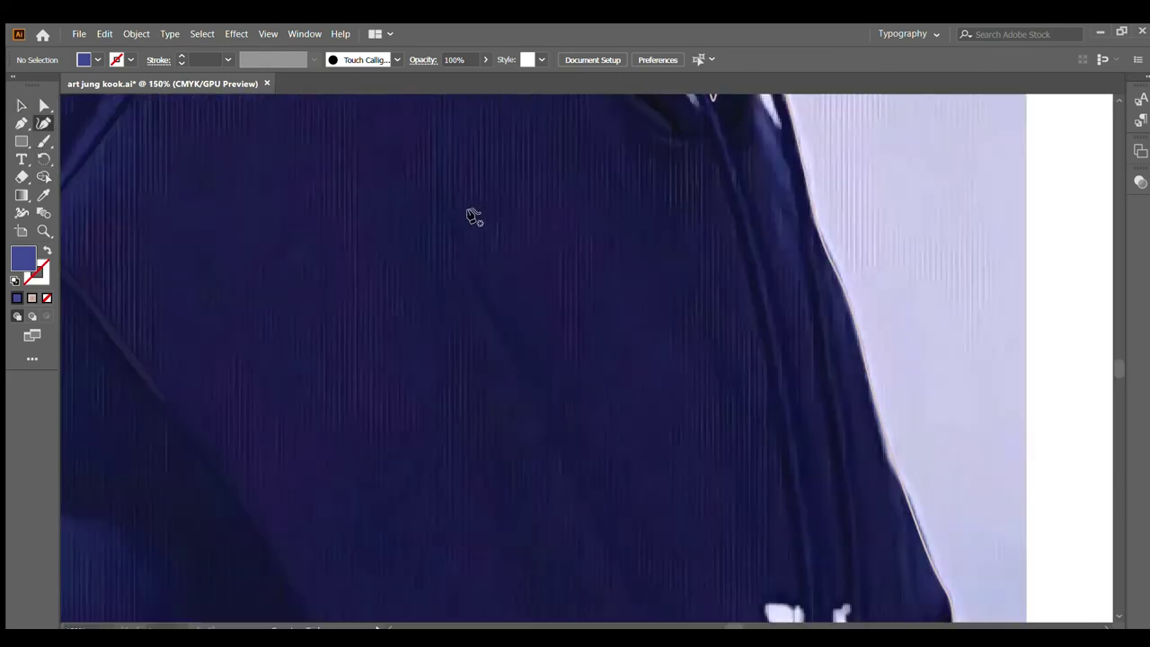
click(449, 211)
alt+scroll(485, 254, down, 1)
click(528, 331)
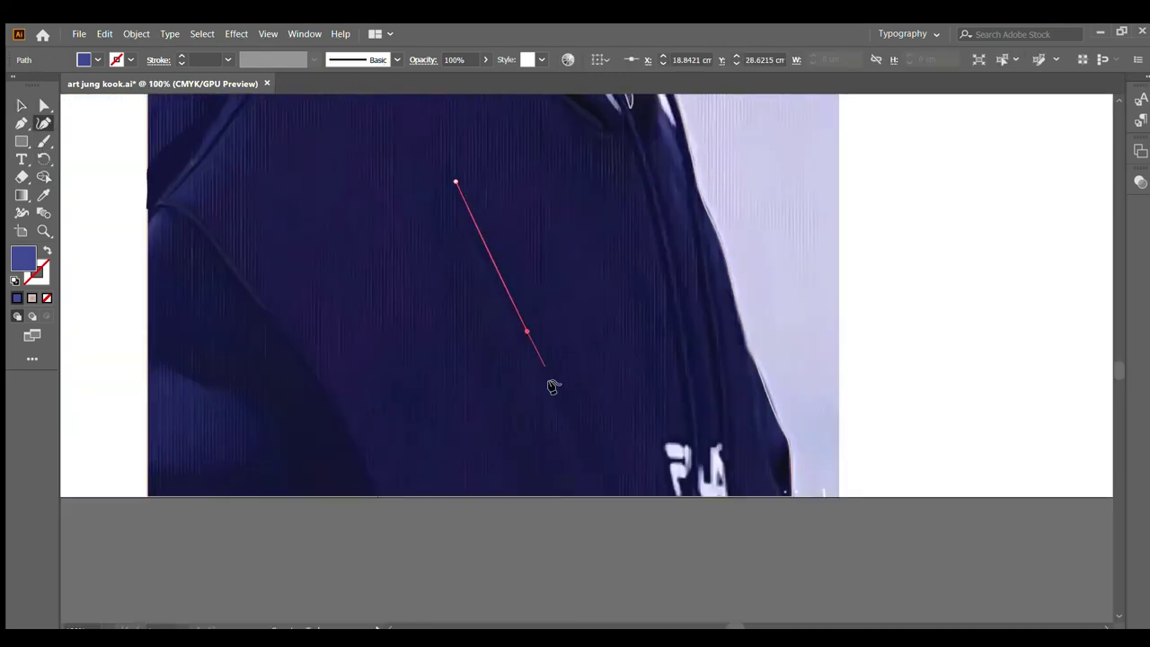
click(608, 496)
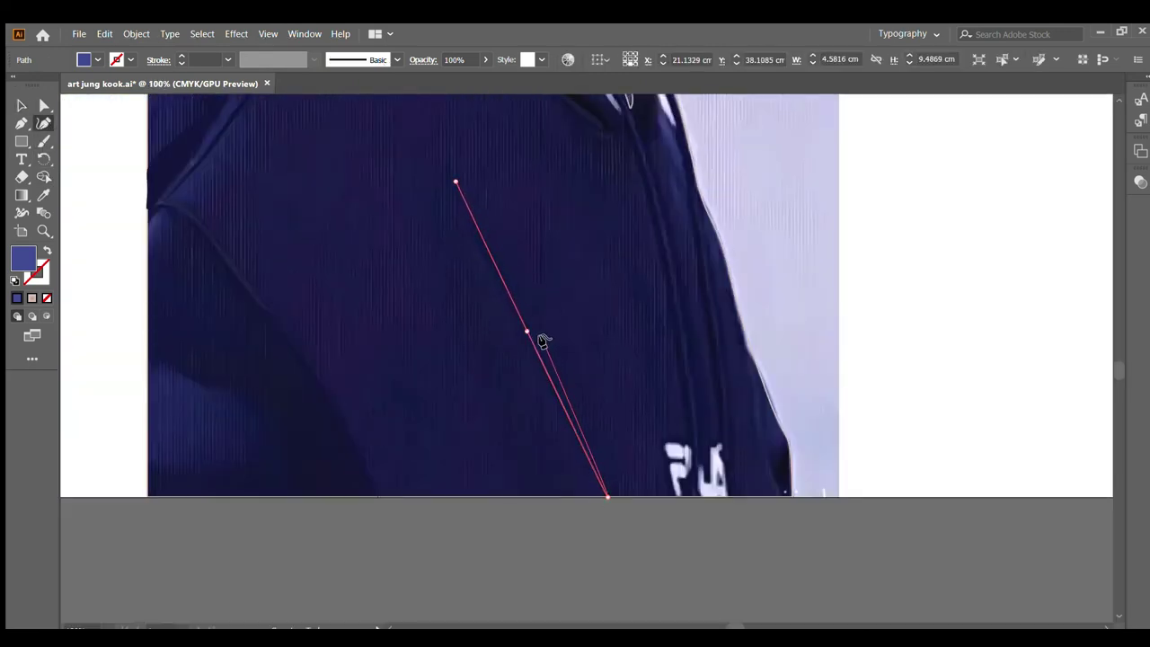
click(456, 183)
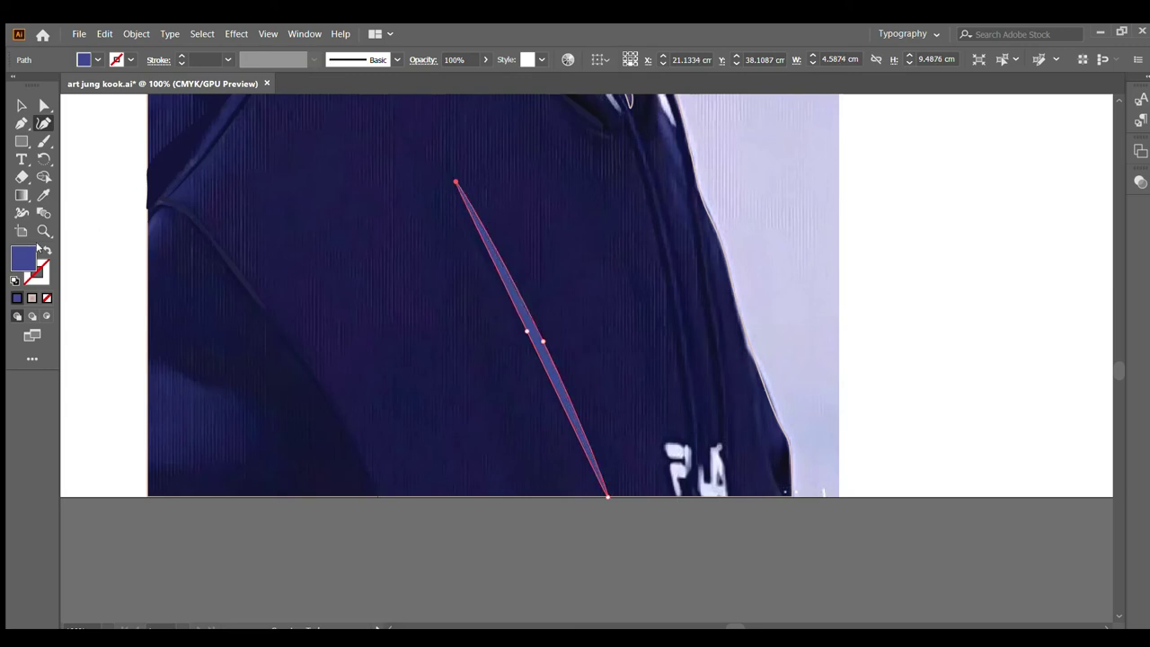
Step: Fill the streak with dark navy sampled from the photo and deselect it
click(42, 250)
click(43, 195)
click(530, 348)
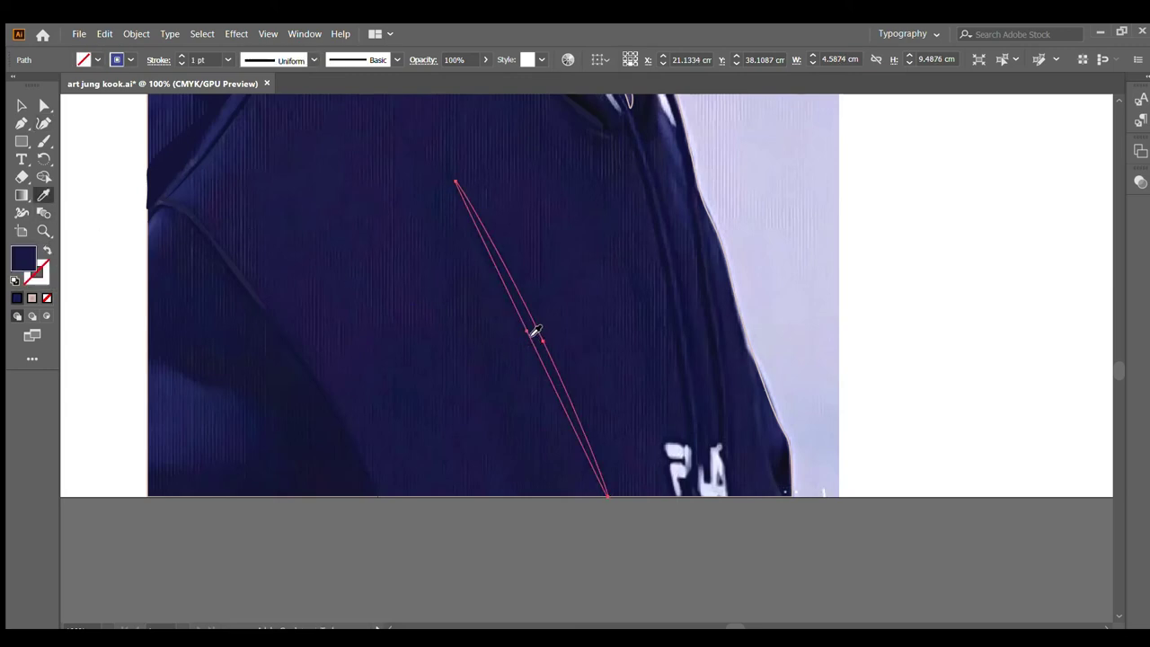
click(18, 105)
click(447, 323)
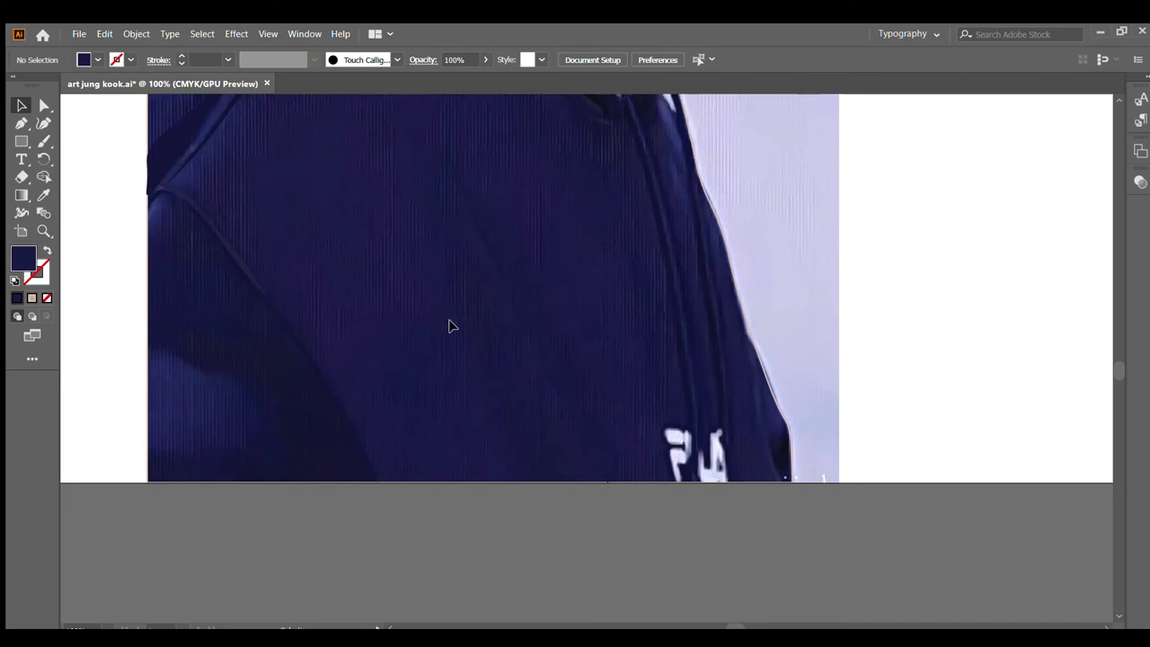
scroll(447, 324, down, 1)
alt+scroll(375, 354, down, 2)
alt+scroll(243, 360, up, 4)
scroll(221, 283, down, 1)
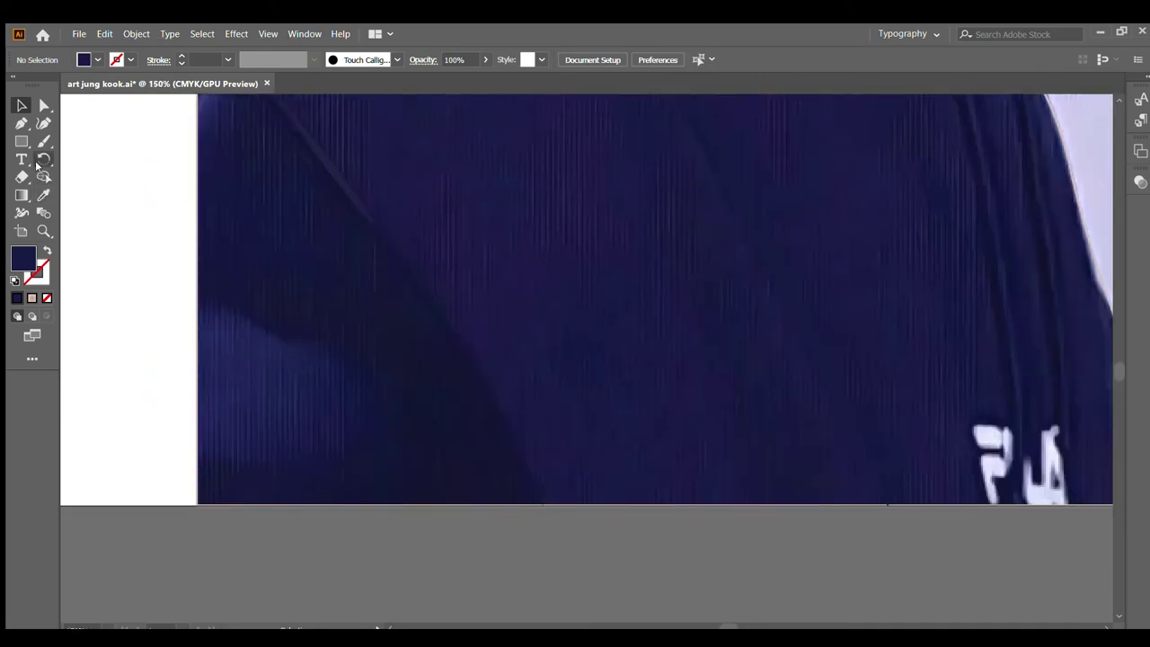
Step: Start the lower-left shadow outline along the bottom and left edges, curving around the lower fold
click(41, 124)
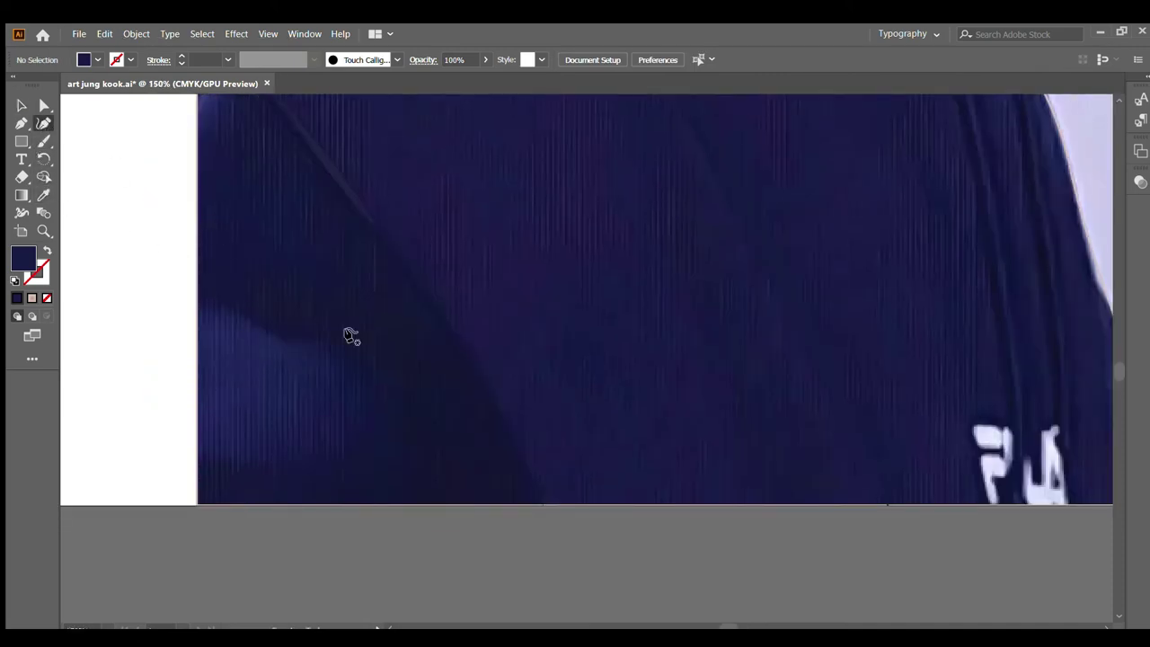
click(540, 505)
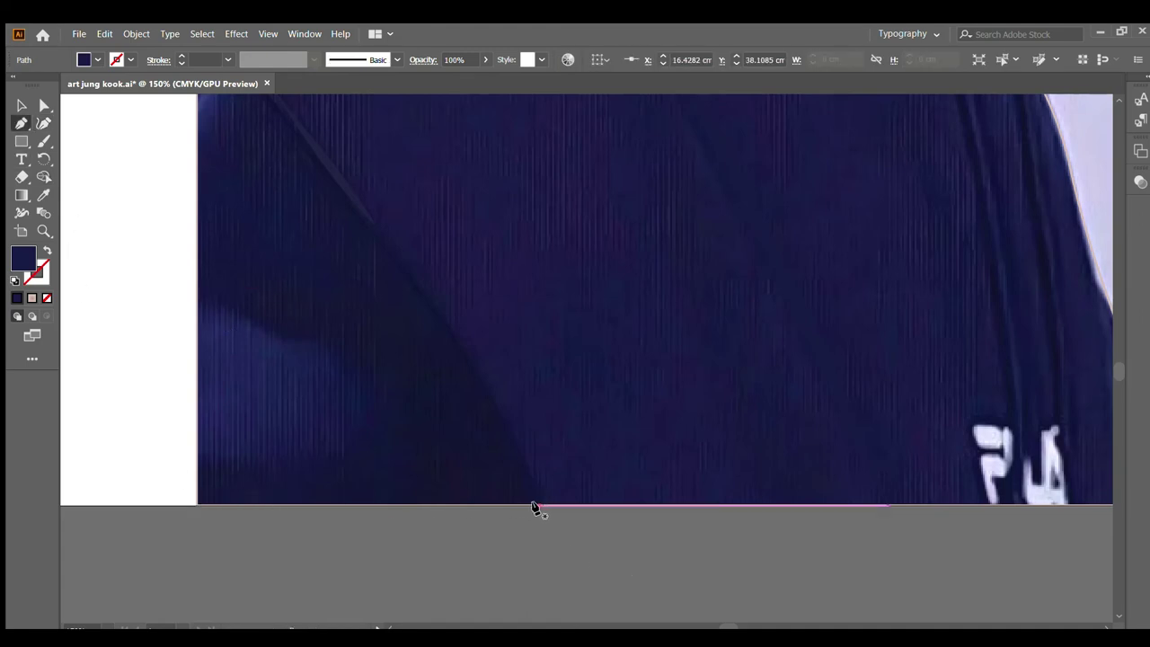
drag(534, 506, 460, 508)
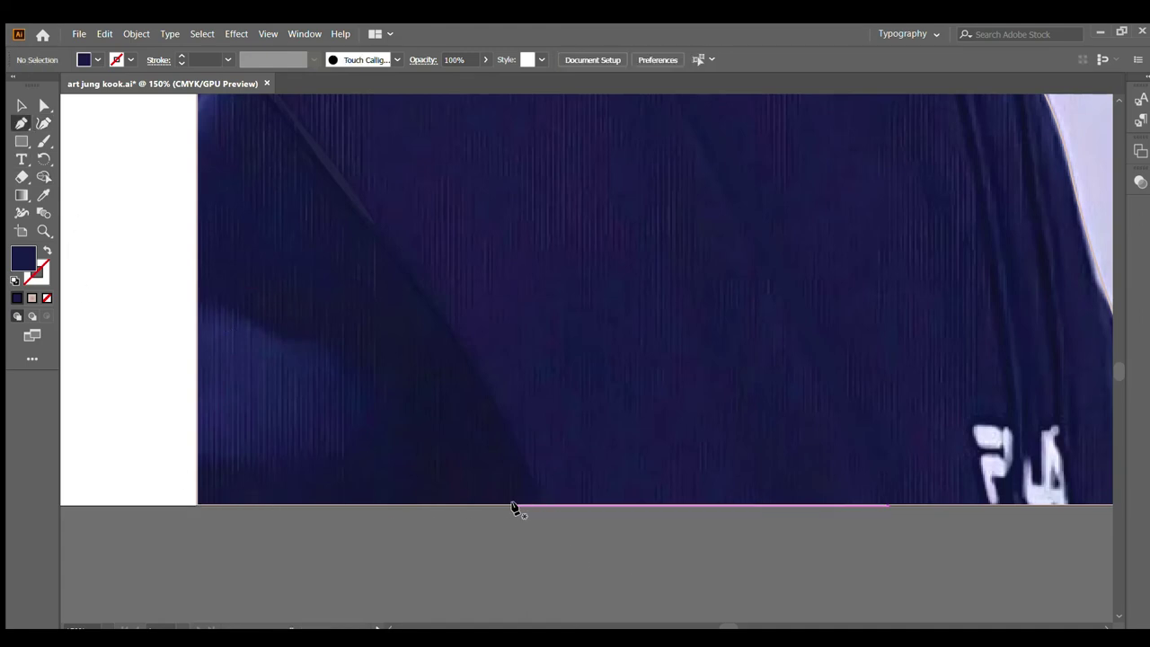
click(198, 505)
click(197, 459)
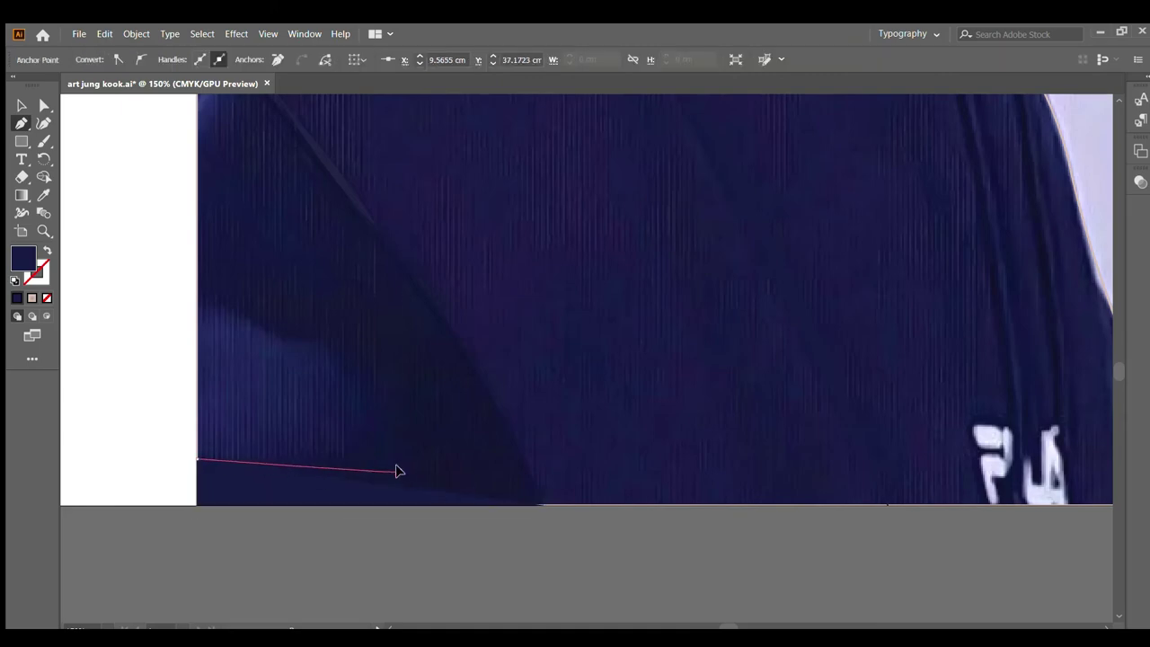
click(395, 480)
key(Escape)
drag(365, 392, 352, 360)
click(291, 333)
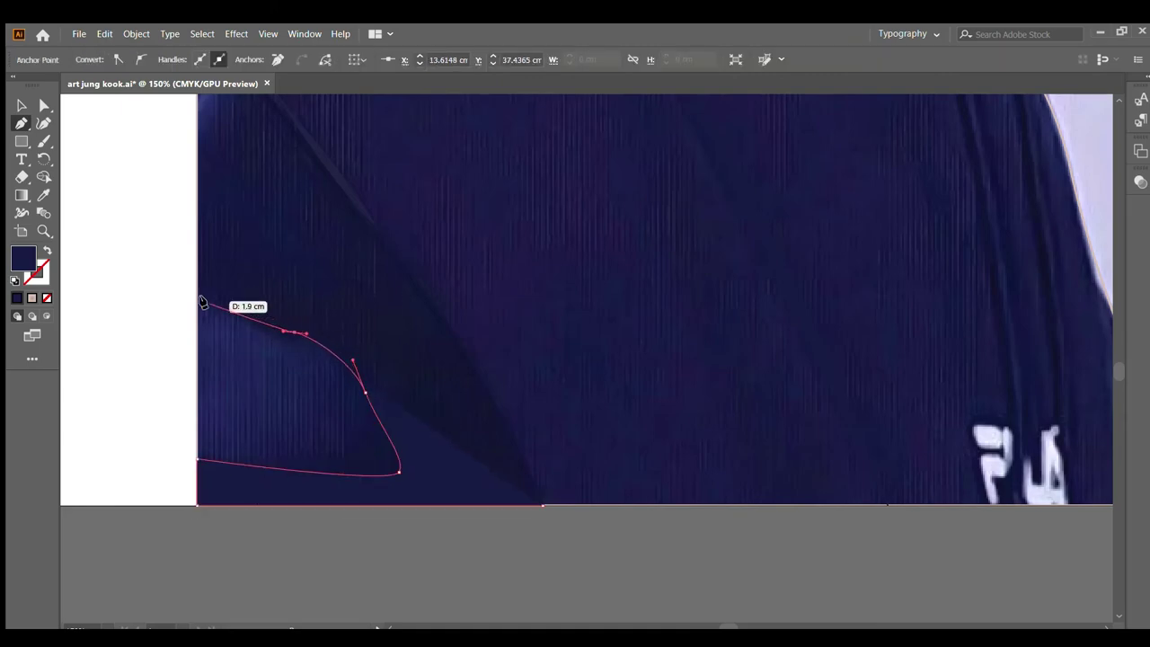
click(198, 304)
Step: Continue the outline up the left edge, along the shoulder seam, and down the side fold toward the hem
scroll(199, 304, up, 2)
scroll(200, 305, up, 2)
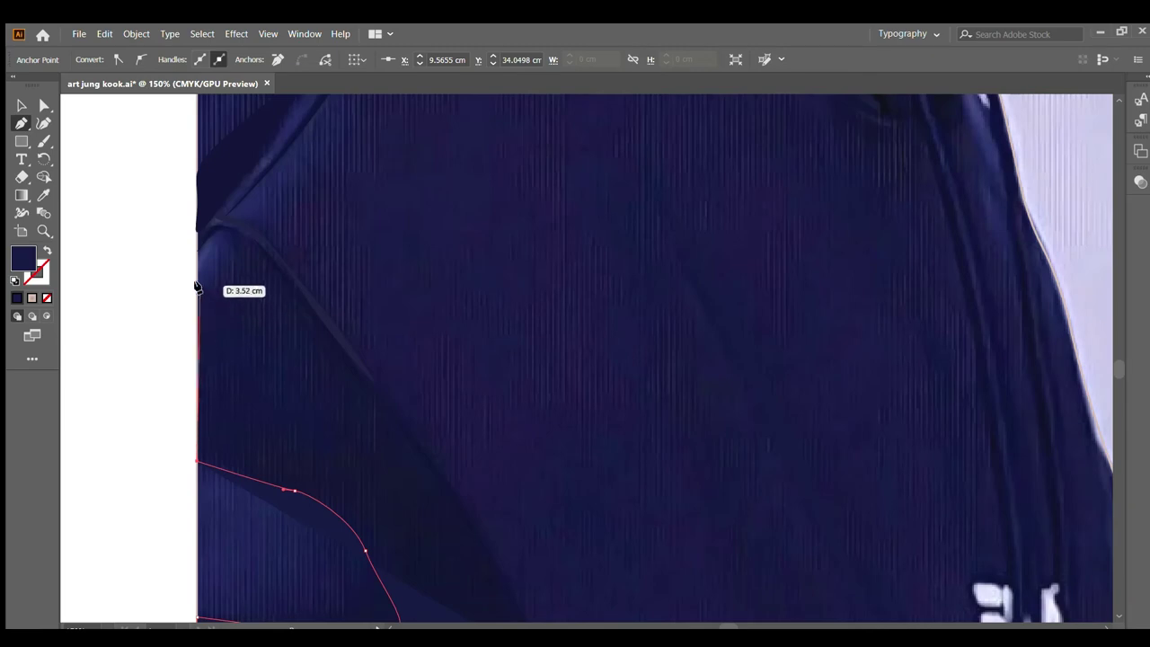
click(197, 282)
drag(270, 208, 291, 169)
click(295, 164)
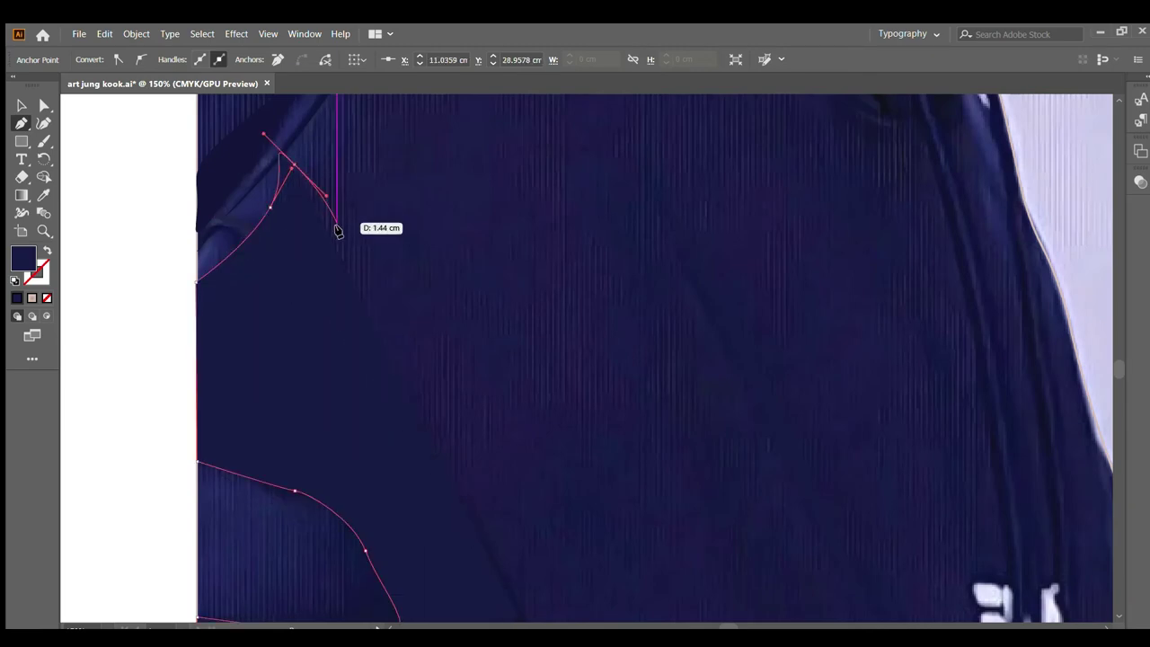
click(358, 293)
click(406, 367)
click(441, 449)
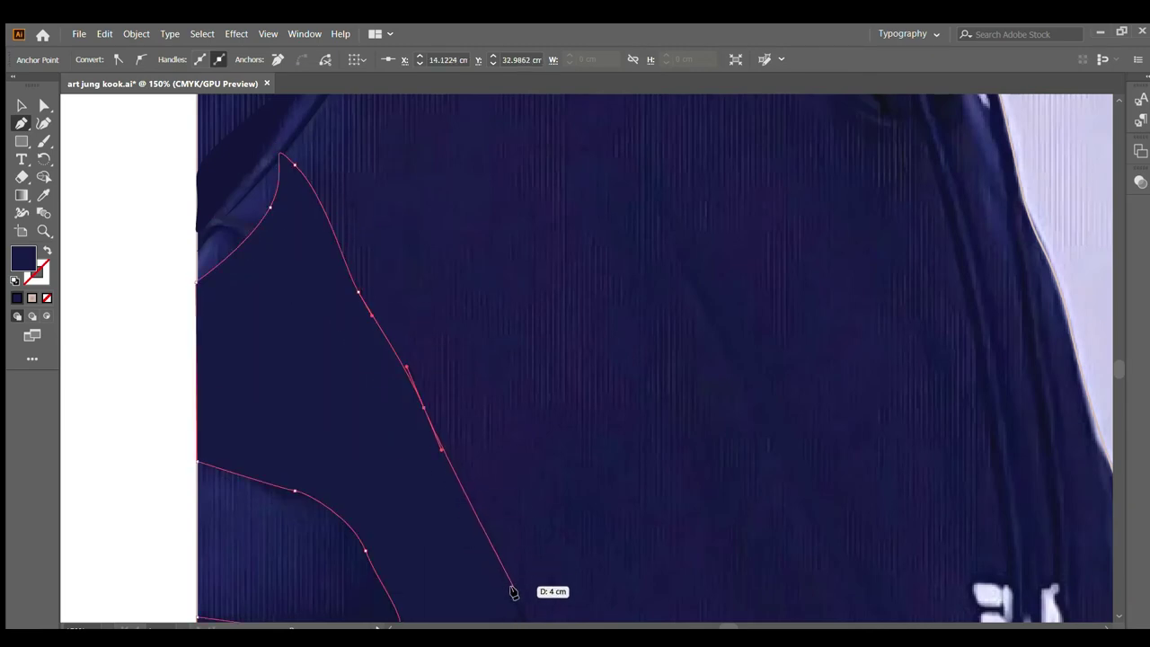
click(516, 594)
scroll(540, 594, down, 2)
scroll(544, 569, down, 2)
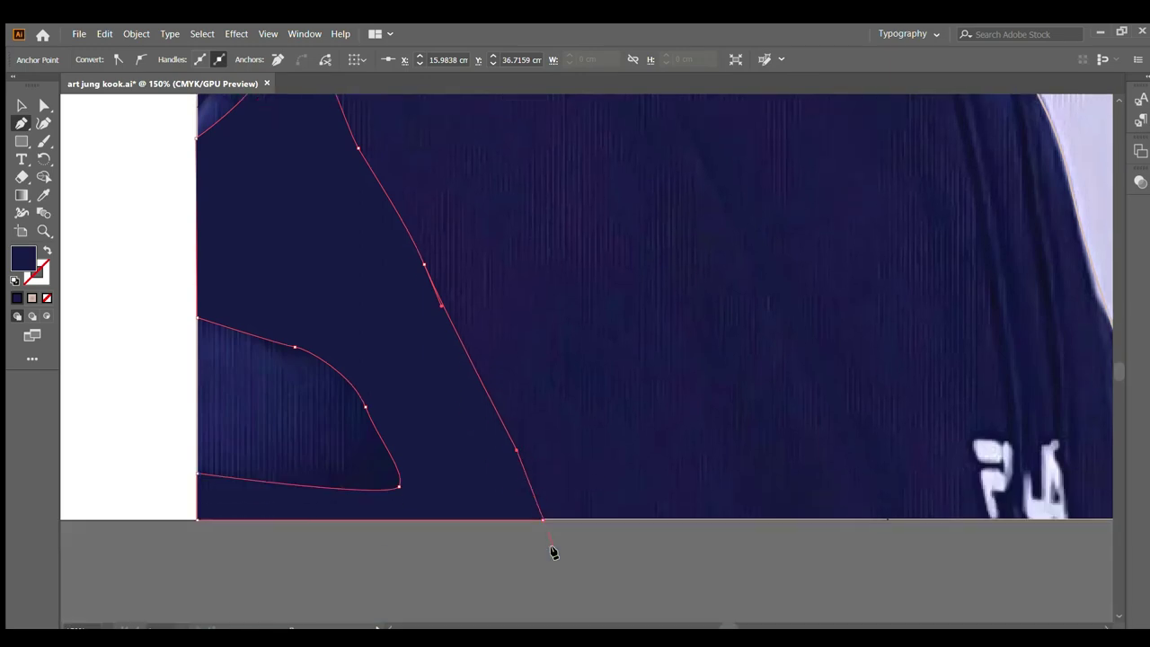
Step: Close the lower-left shadow shape and fill it with dark navy sampled from the photo
click(542, 514)
key(ctrl+minus)
key(ctrl+minus)
key(ctrl+minus)
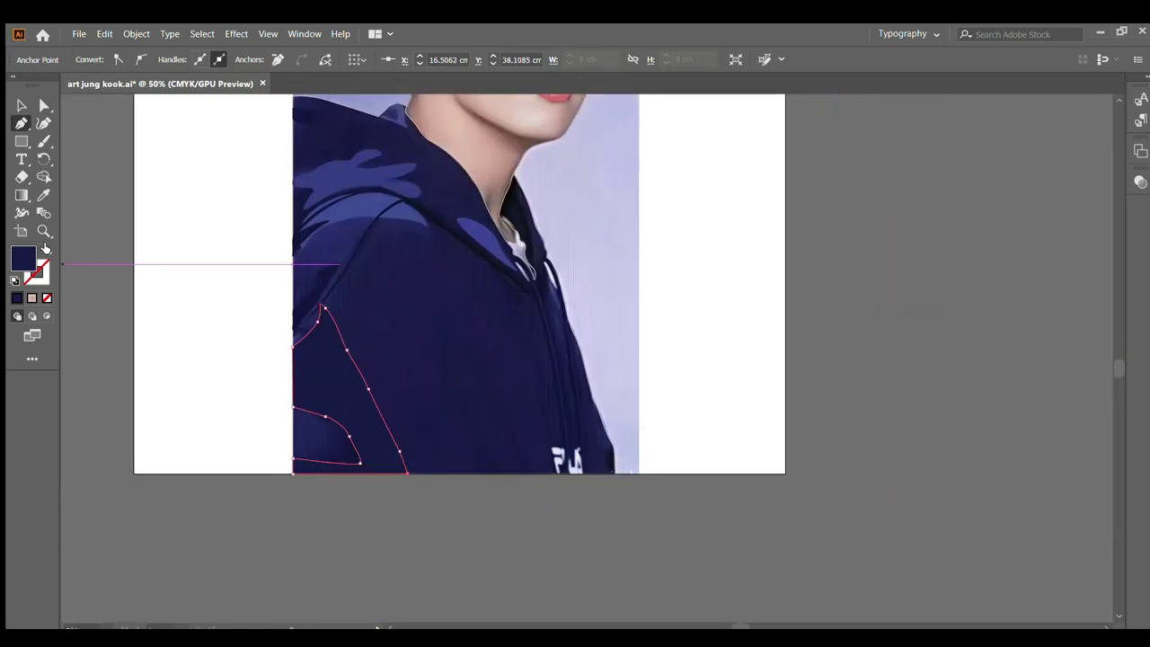
click(47, 252)
click(47, 251)
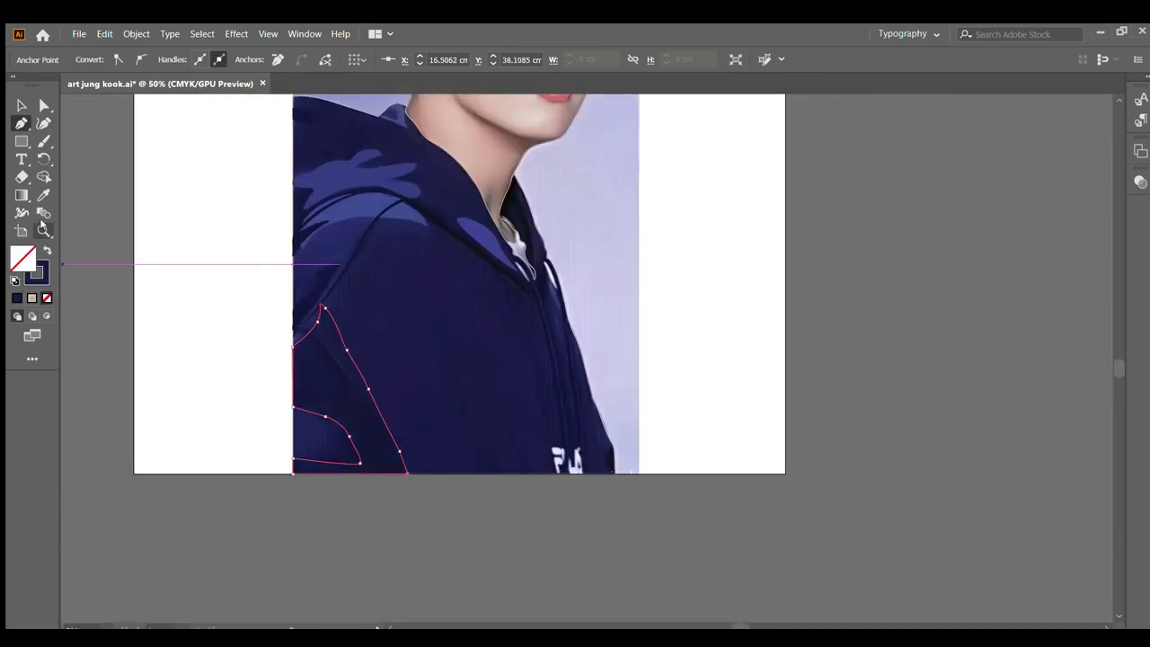
click(43, 195)
scroll(302, 388, up, 2)
click(370, 426)
Step: Curve a pointed teardrop shadow outline up the chest and back down to the artboard bottom
scroll(314, 404, down, 3)
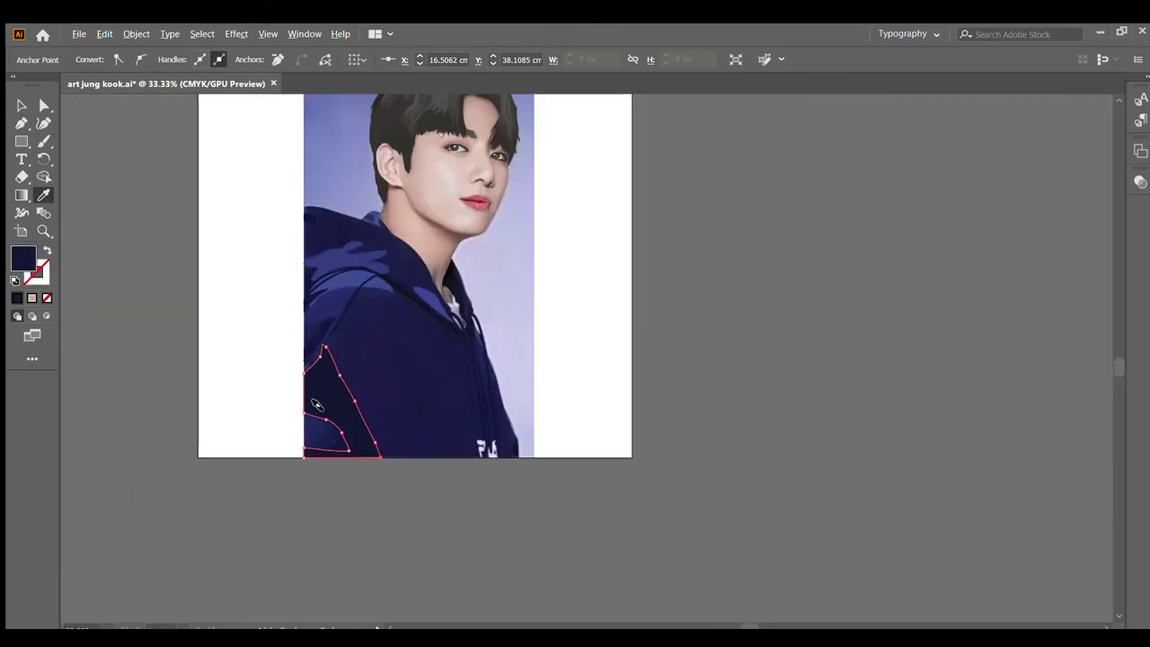
scroll(459, 393, up, 1)
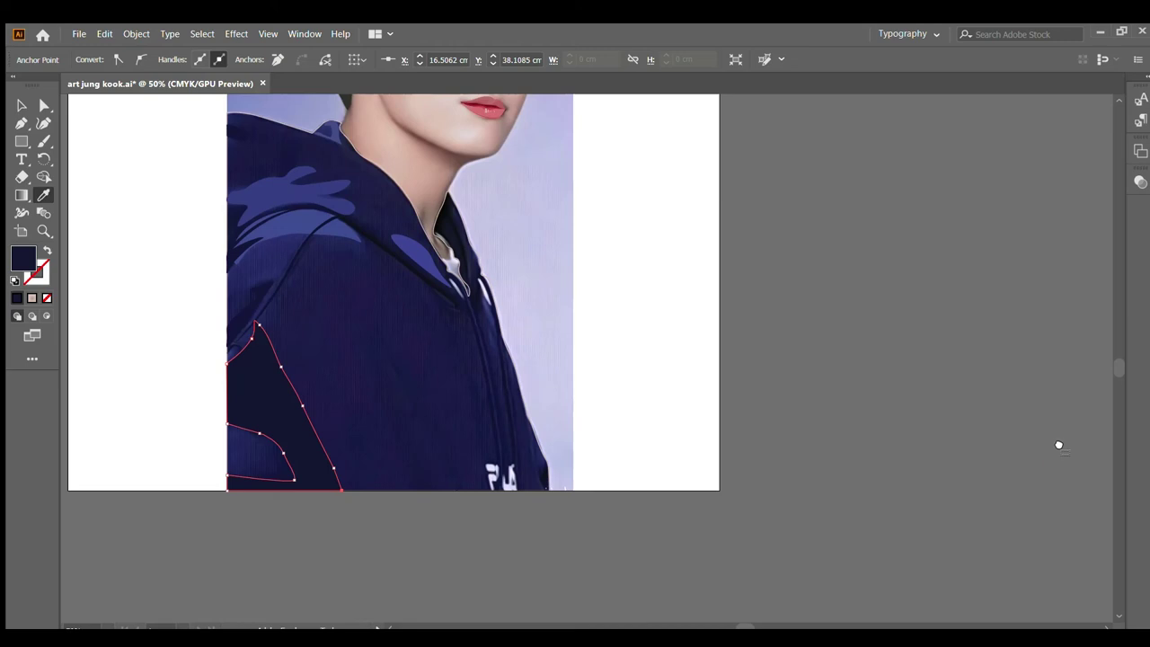
scroll(370, 399, up, 2)
scroll(369, 344, down, 2)
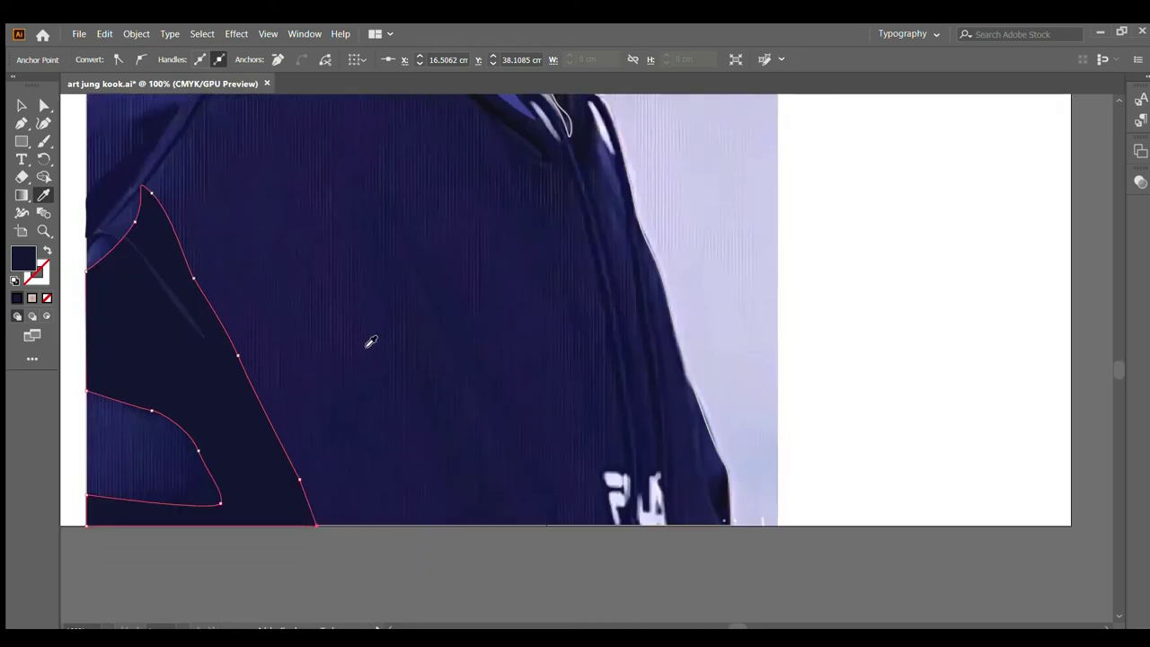
click(43, 123)
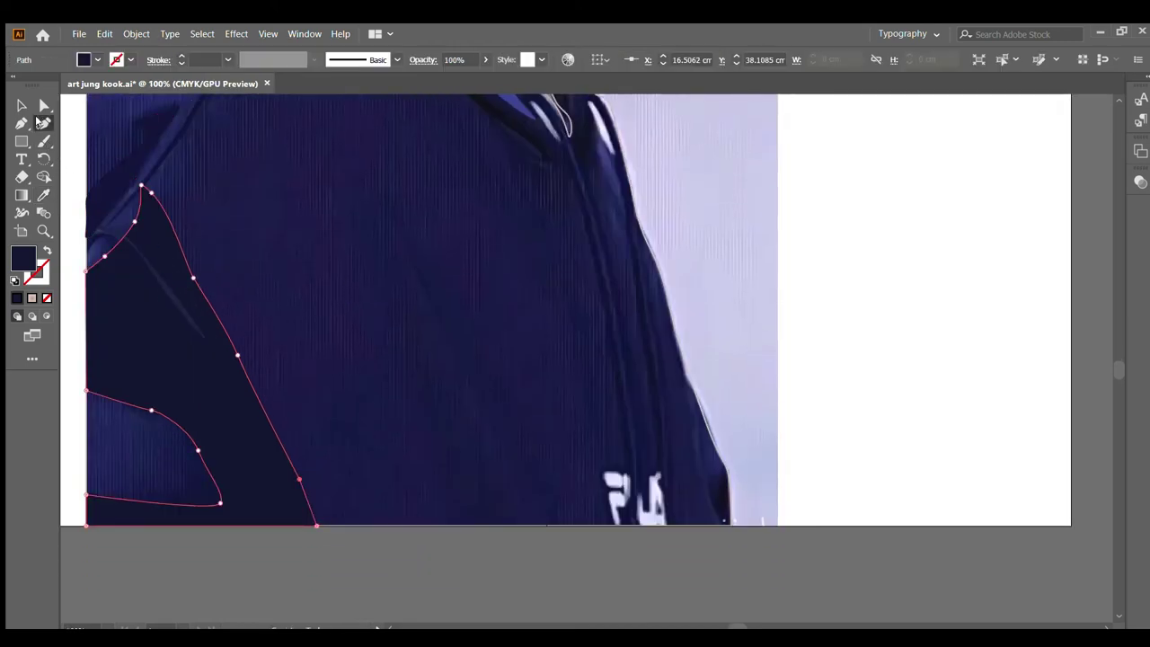
click(458, 504)
click(375, 297)
click(363, 241)
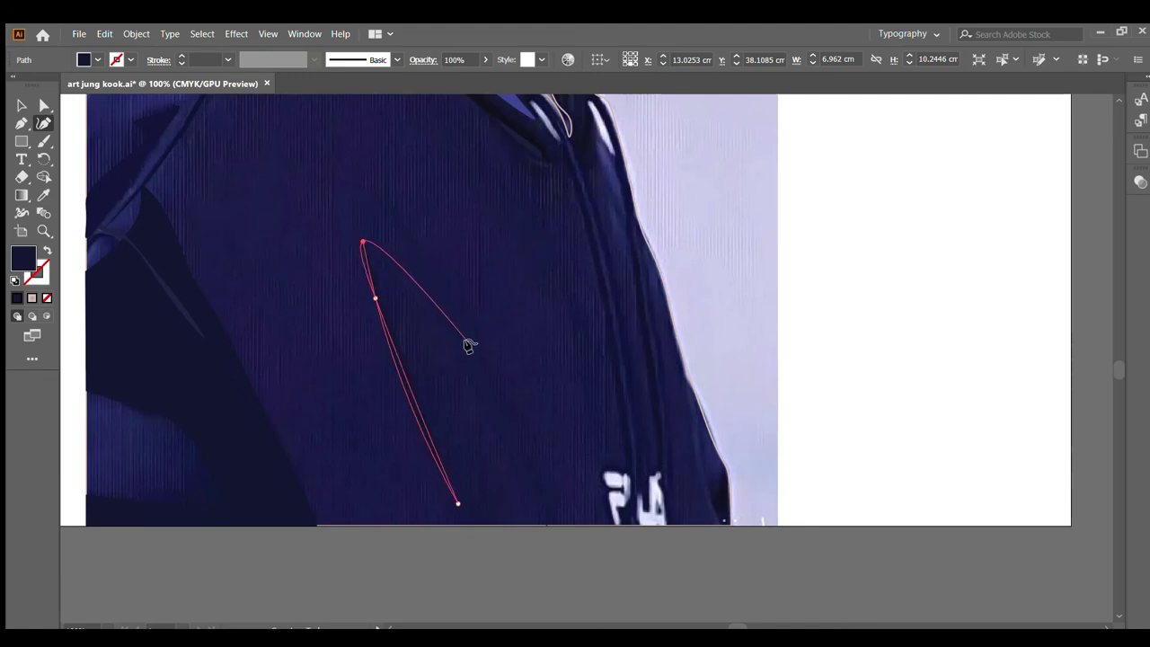
click(494, 376)
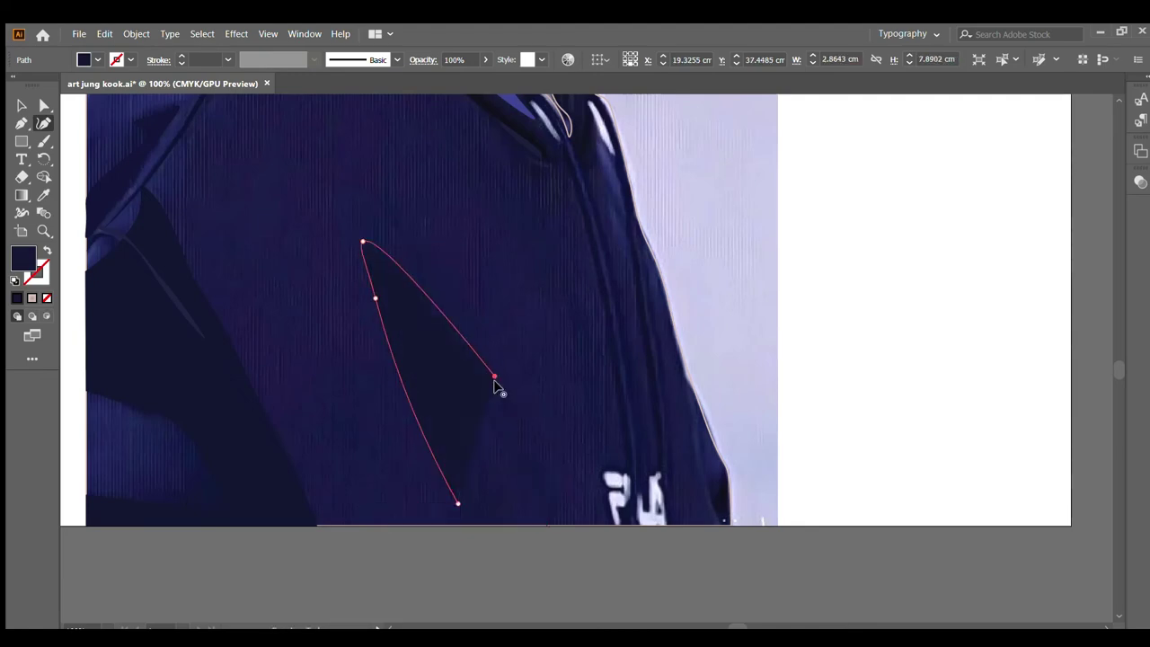
click(571, 526)
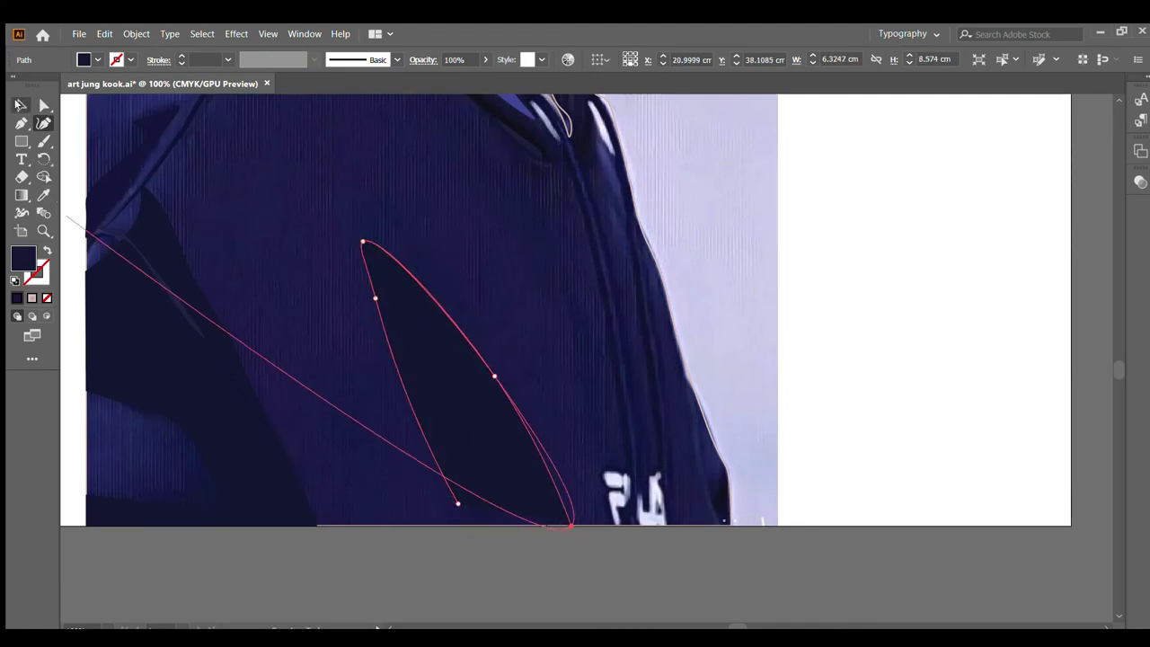
Step: Close the teardrop shadow with a straight bottom edge using the Pen tool
click(22, 123)
click(570, 525)
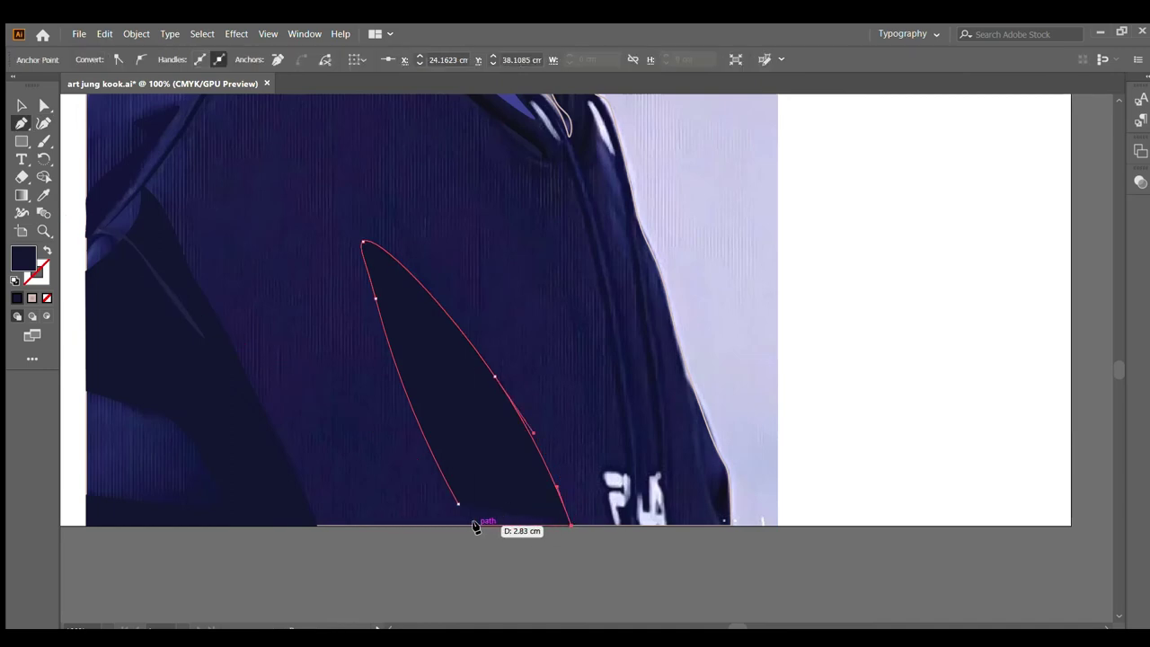
click(472, 525)
click(458, 505)
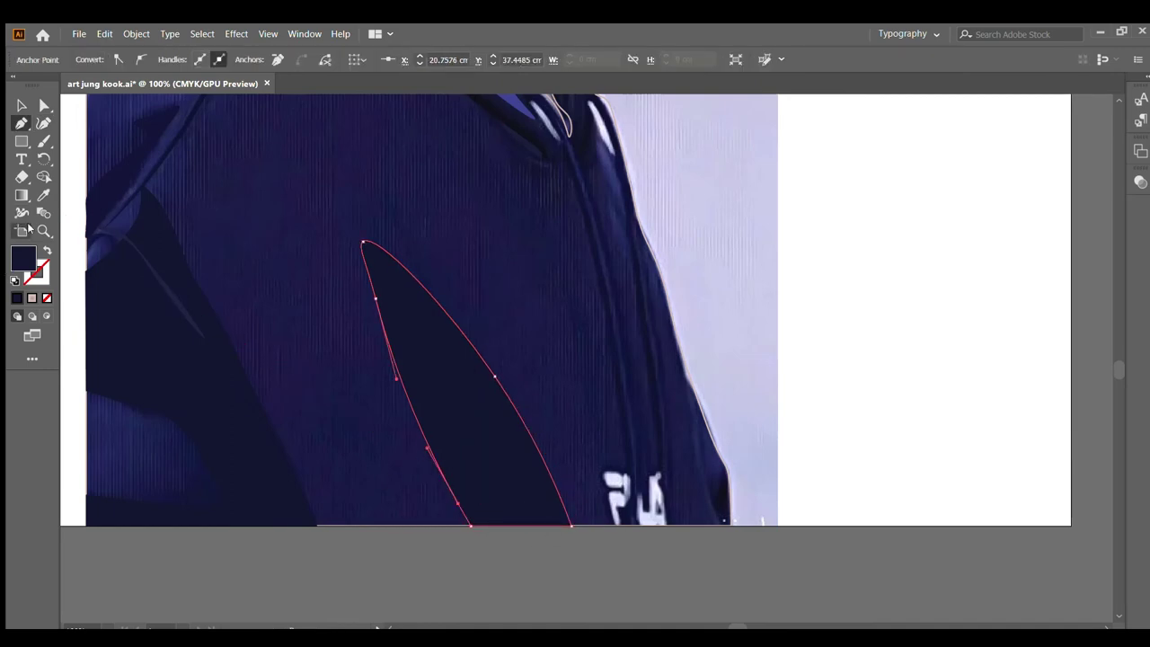
click(43, 195)
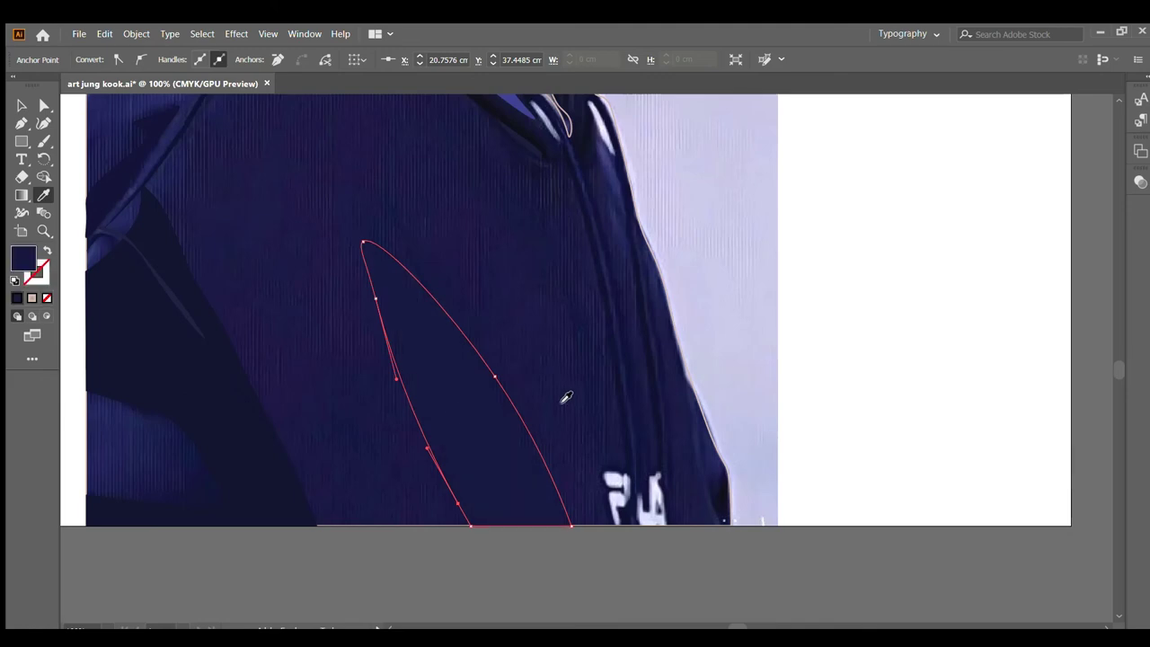
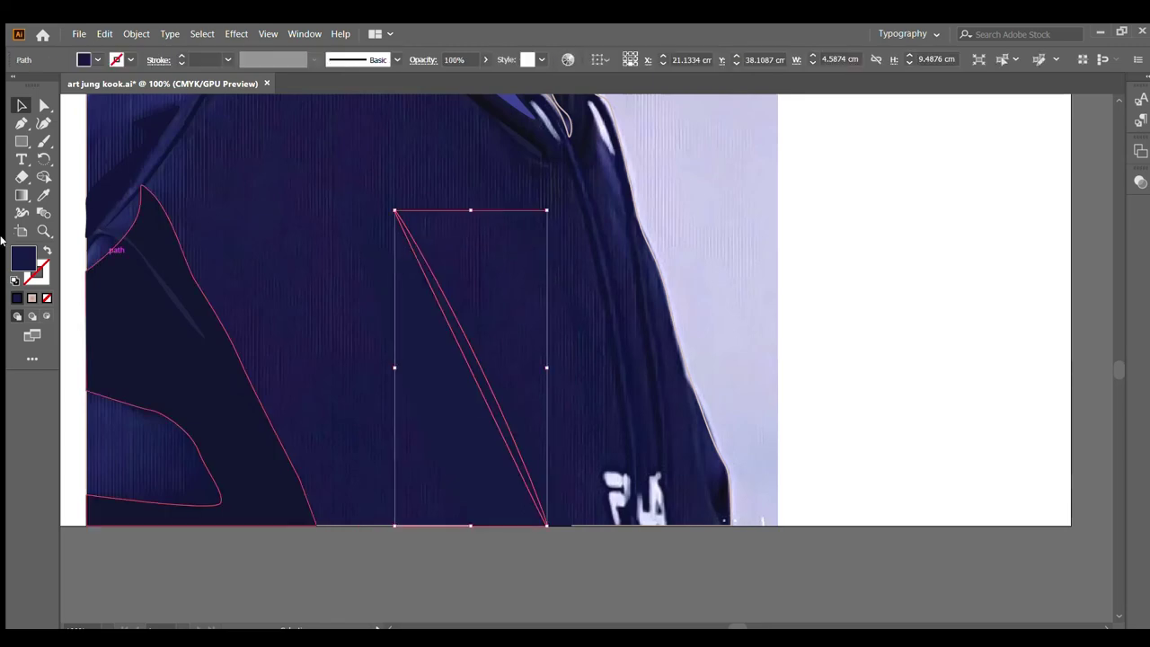
Step: Deselect the finished triangle shape and bring the hoodie collar into view
click(43, 197)
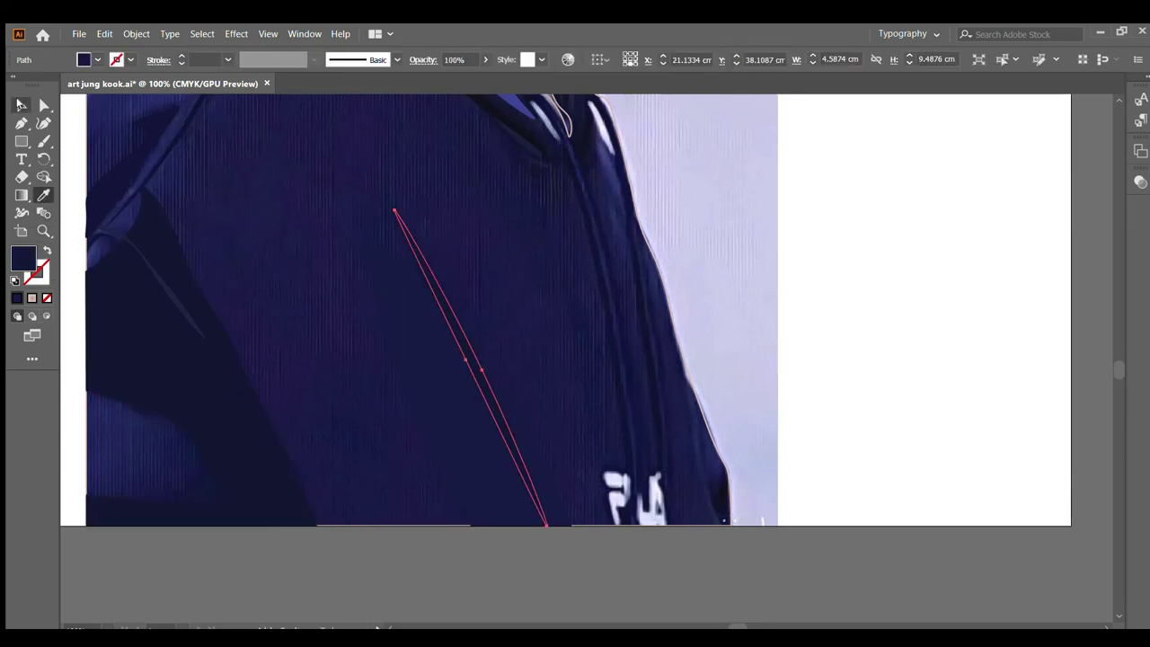
click(22, 105)
click(359, 334)
scroll(359, 333, down, 1)
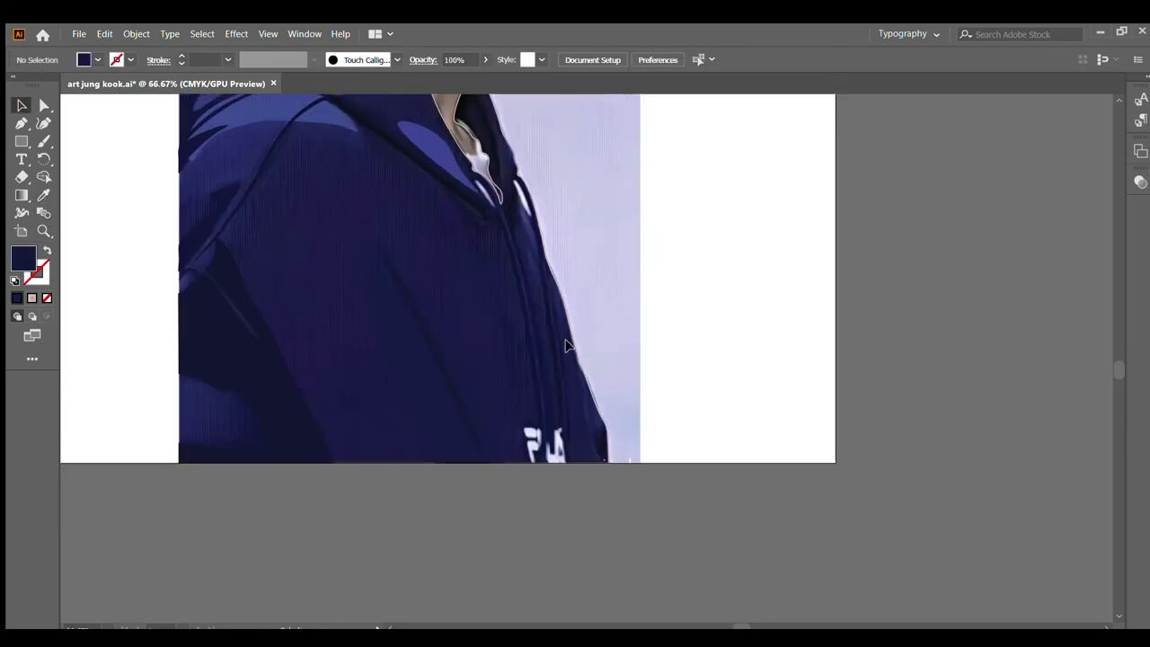
scroll(553, 404, up, 1)
scroll(546, 445, up, 1)
scroll(530, 459, up, 1)
scroll(512, 482, up, 2)
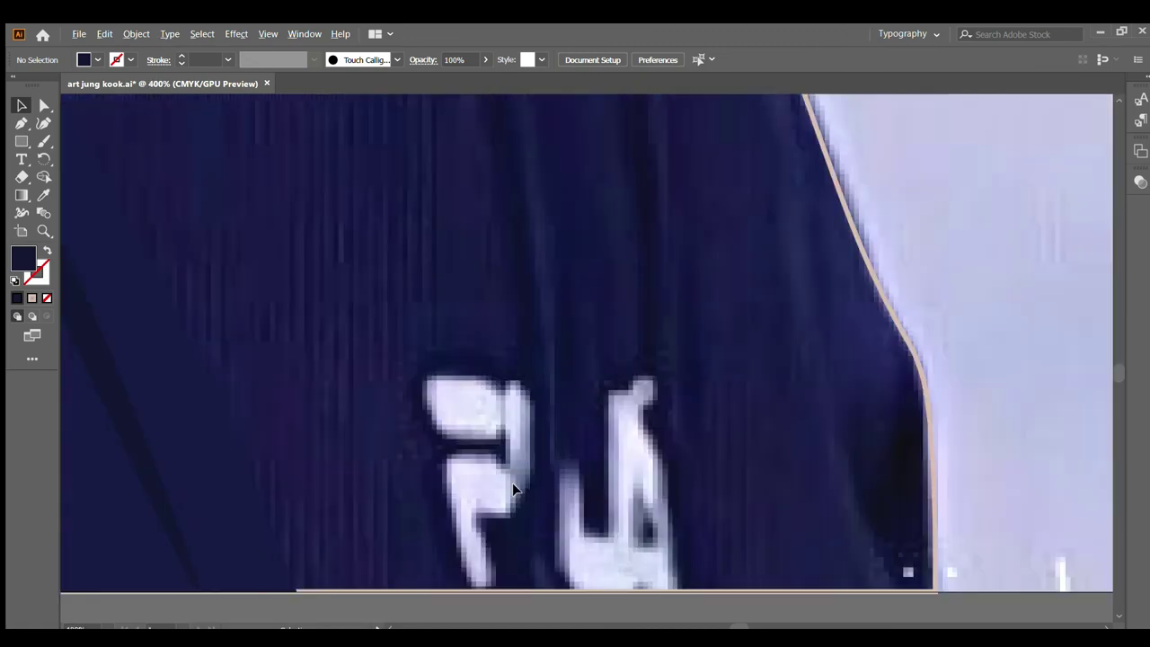
scroll(291, 340, down, 1)
Step: Trace a sliver-shaped highlight outline along the collar drawstring with the Curvature tool
click(44, 123)
scroll(565, 385, up, 1)
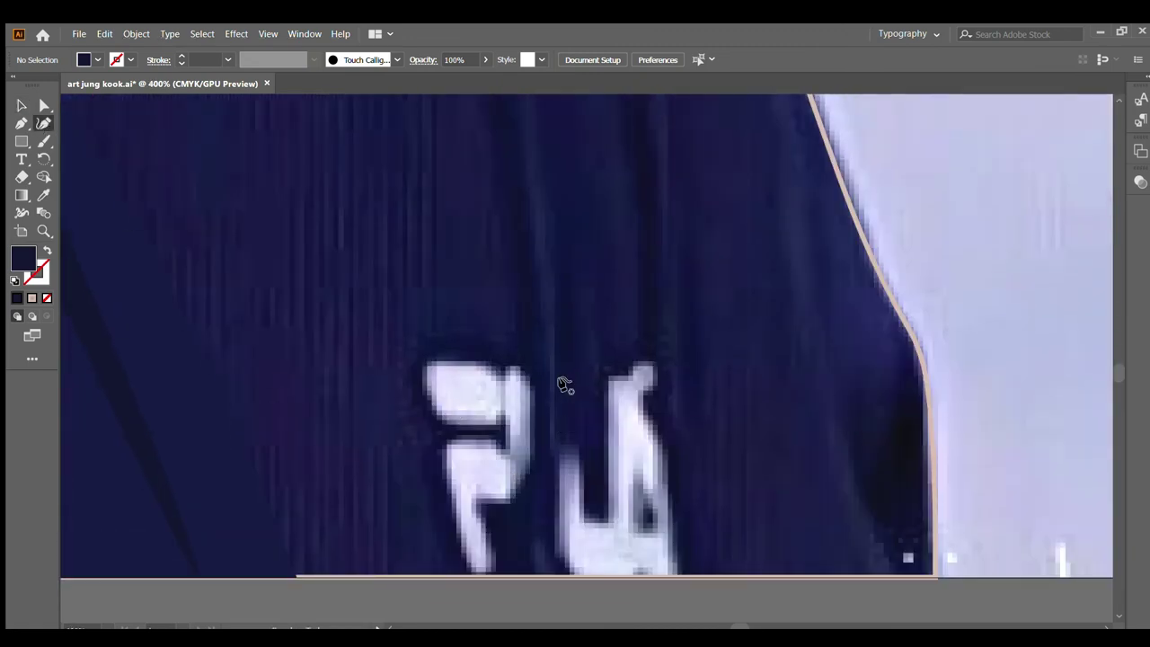
scroll(564, 388, down, 3)
scroll(564, 359, up, 2)
scroll(564, 324, up, 3)
scroll(553, 310, up, 1)
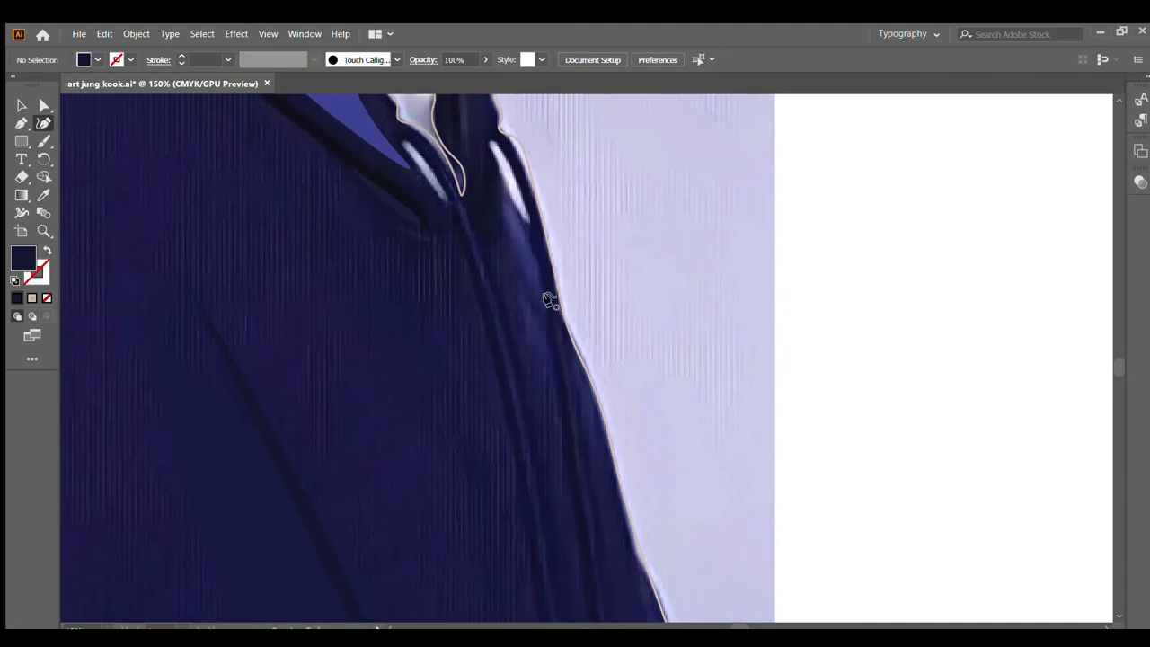
scroll(460, 200, up, 2)
scroll(367, 164, up, 2)
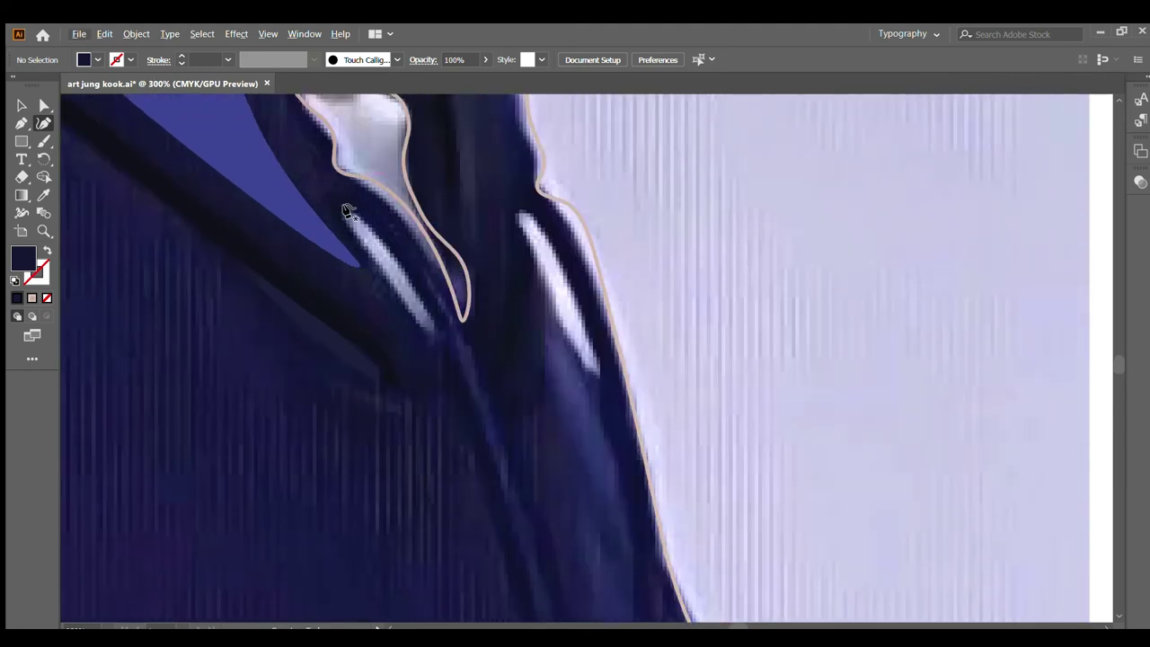
drag(347, 211, 360, 219)
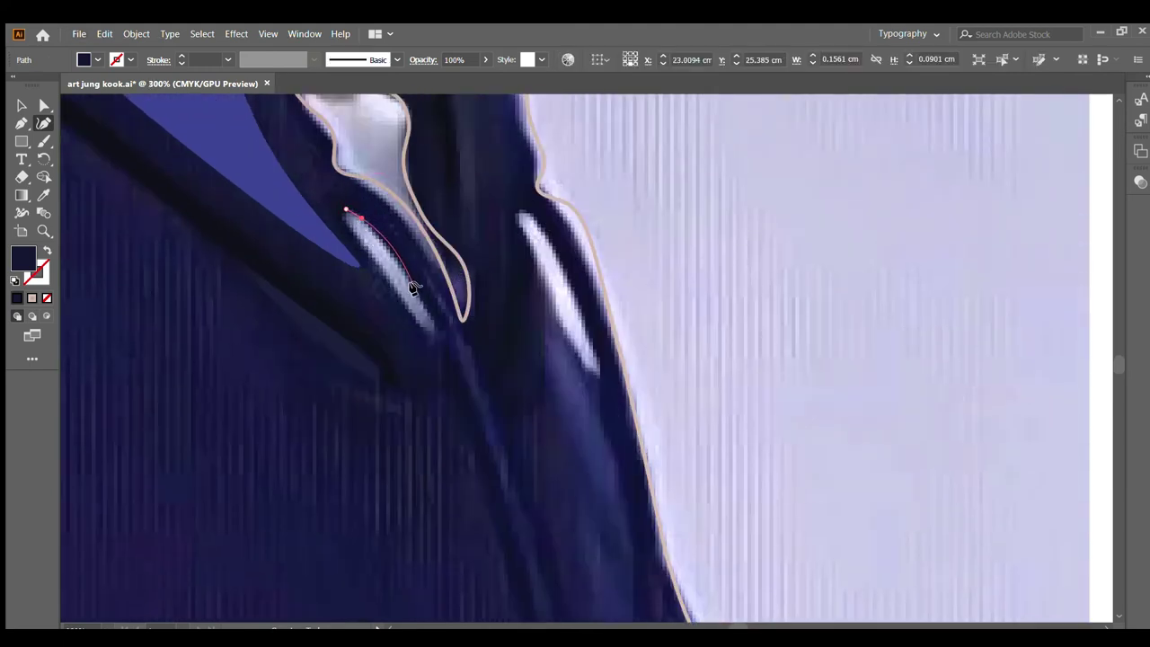
drag(413, 285, 426, 327)
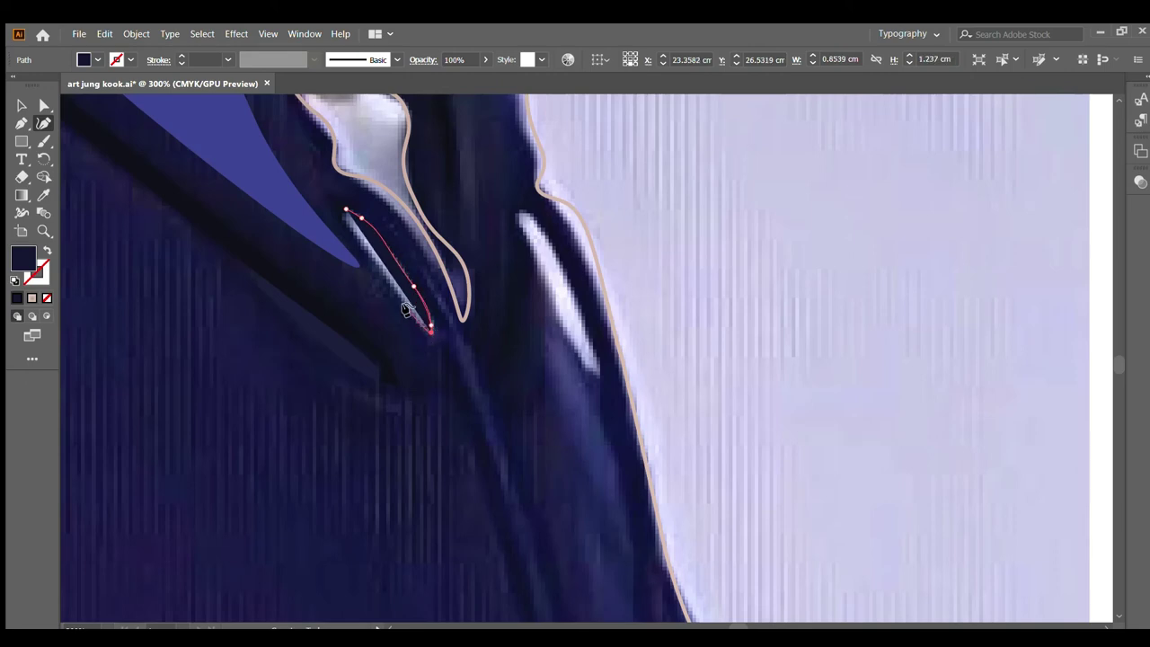
click(406, 308)
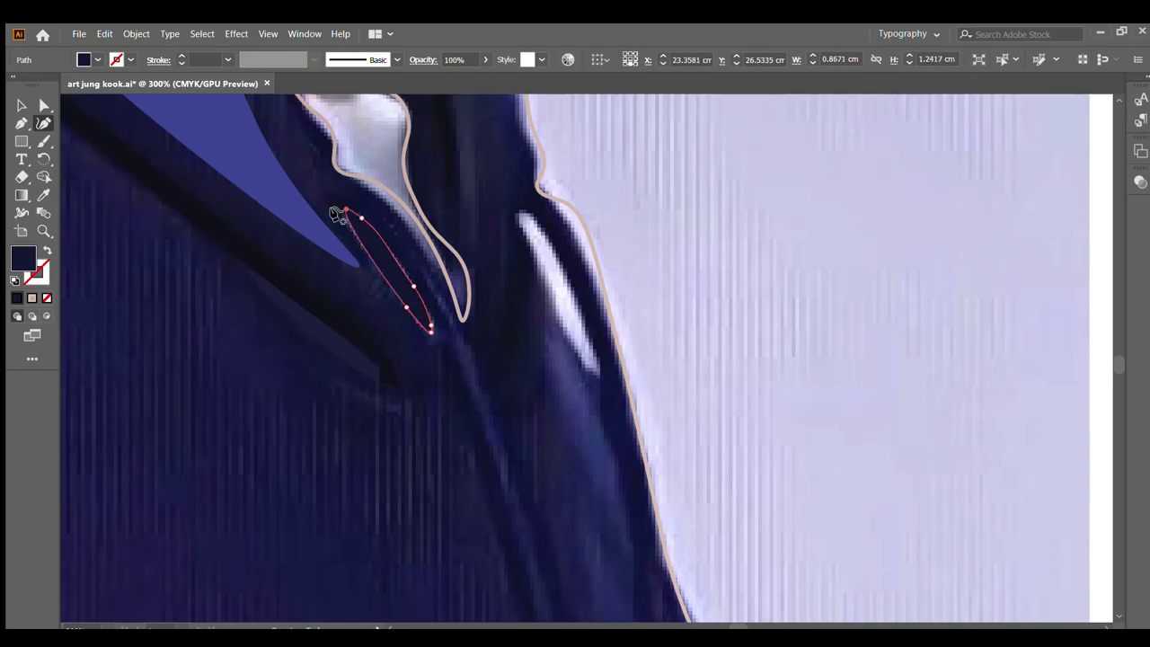
Step: Swap fill and stroke and fill the sliver with lavender sampled from the photo
click(46, 252)
click(43, 194)
scroll(403, 280, up, 2)
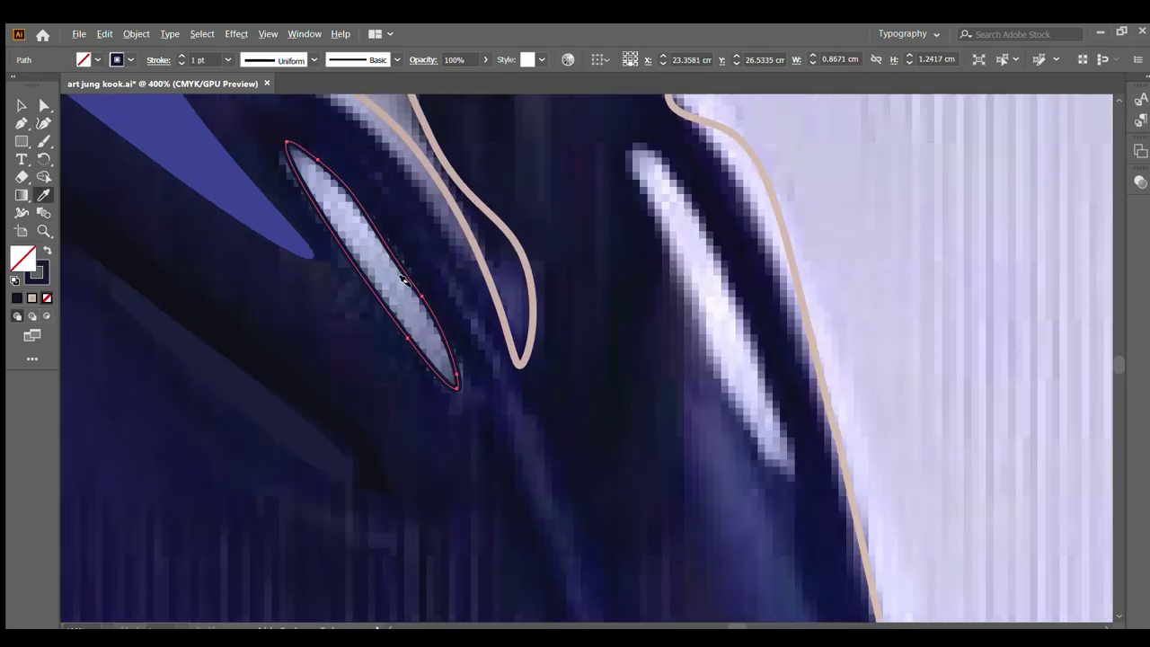
click(387, 273)
scroll(388, 273, down, 2)
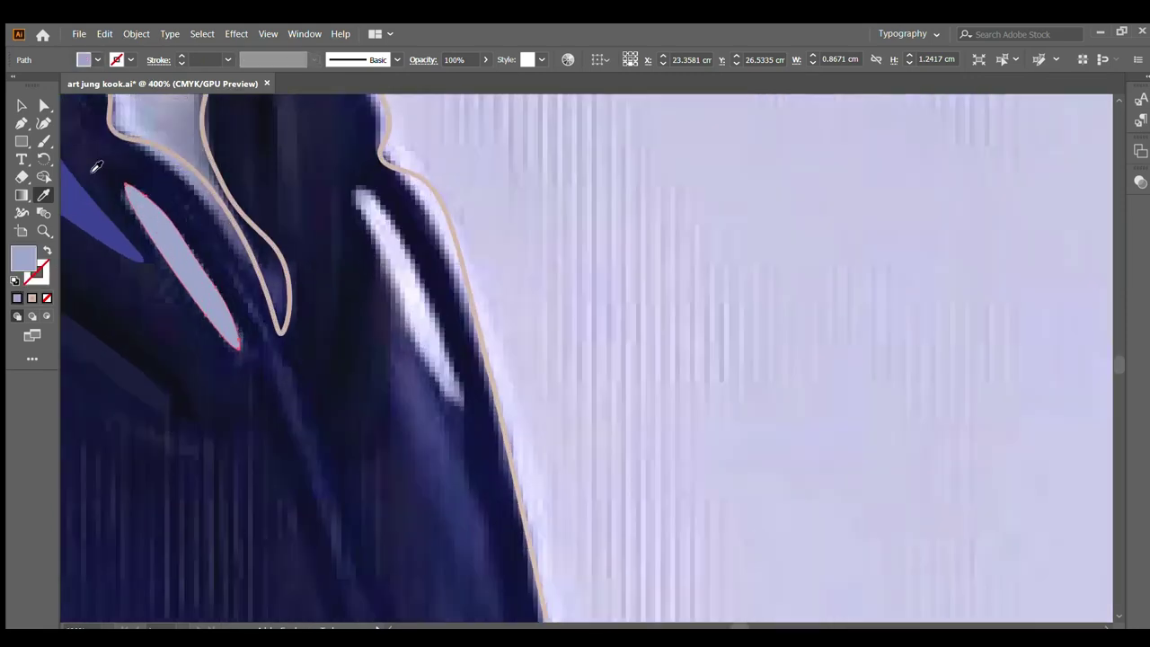
Step: Trace a closed highlight streak along the collar's right edge
click(40, 124)
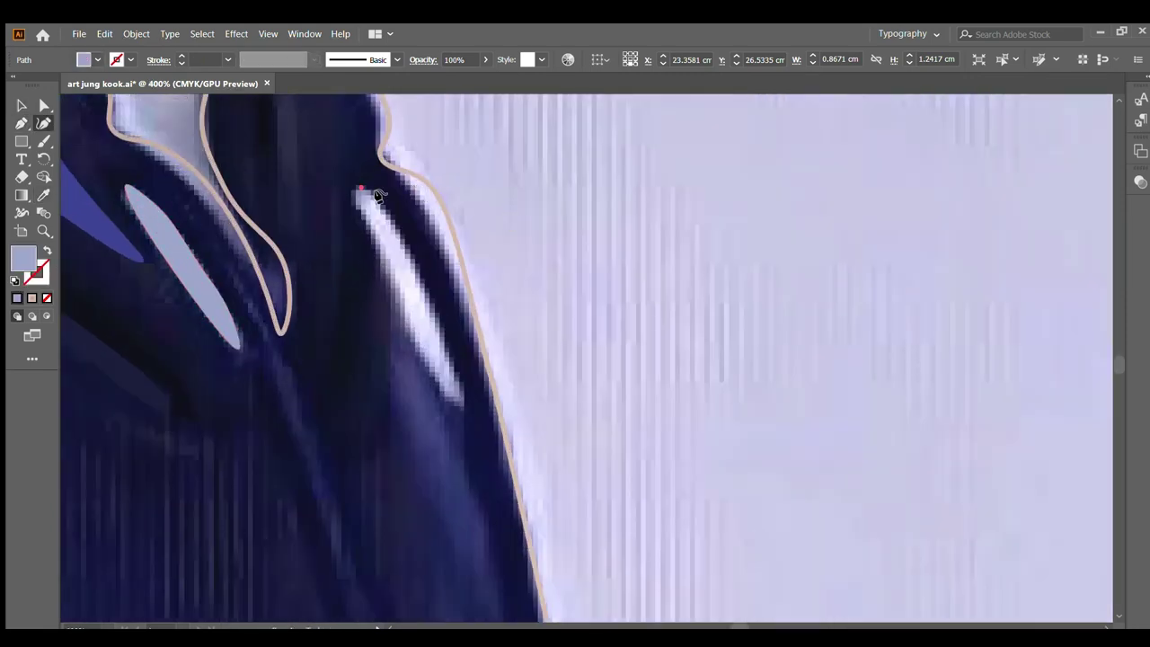
click(399, 217)
click(435, 306)
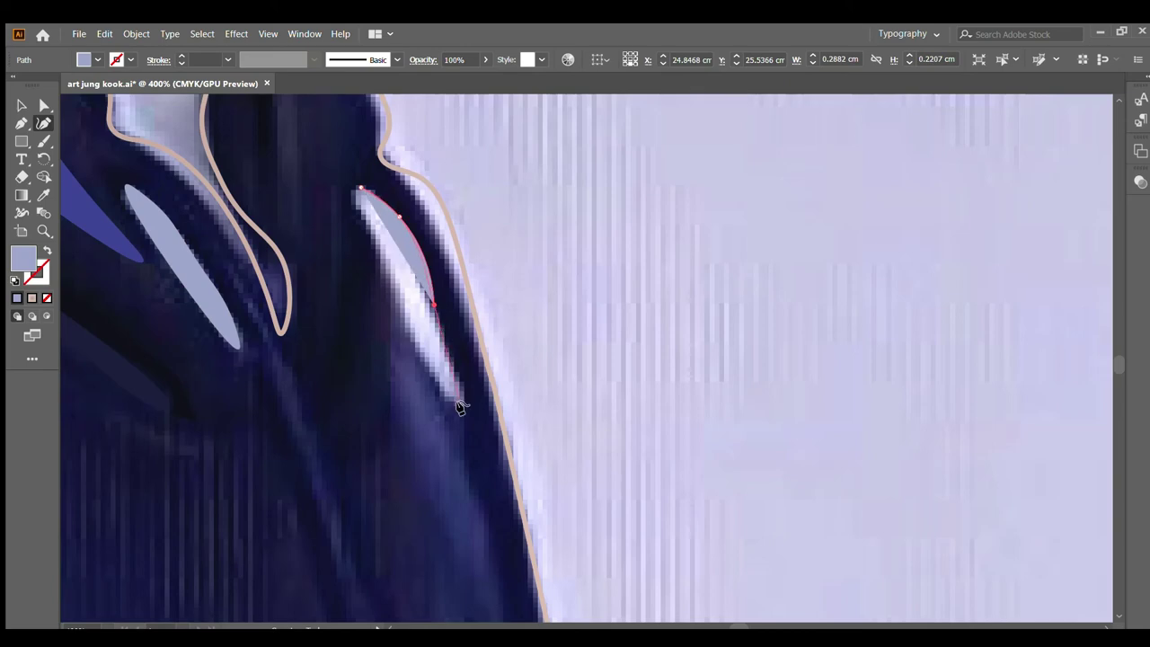
click(464, 399)
click(416, 344)
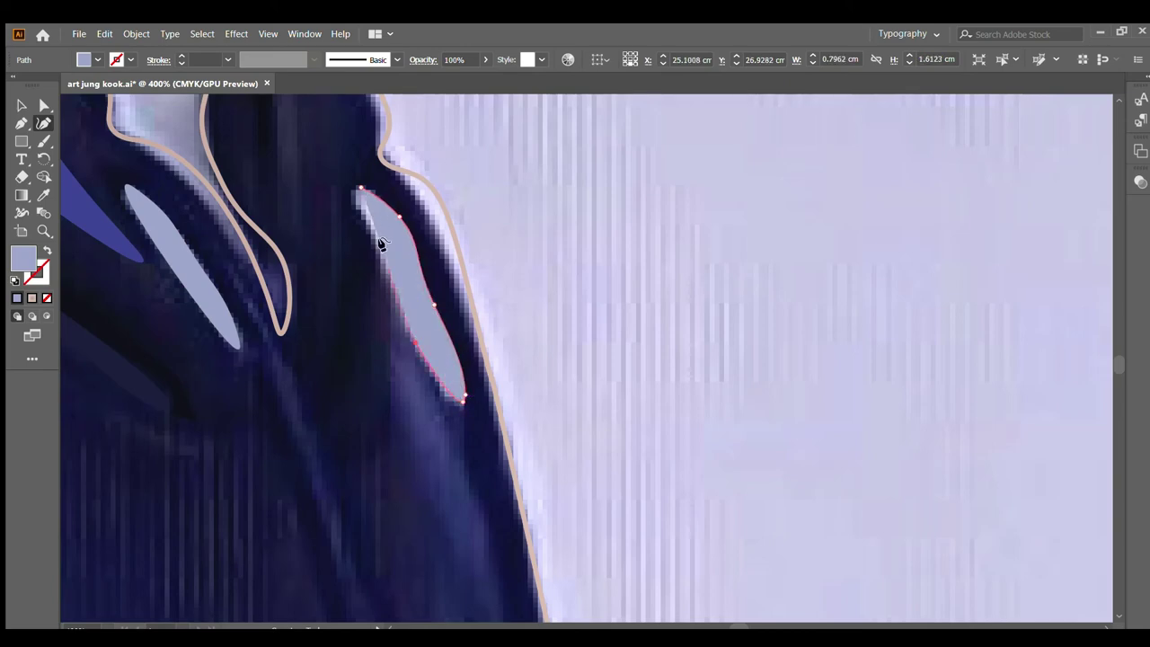
click(360, 190)
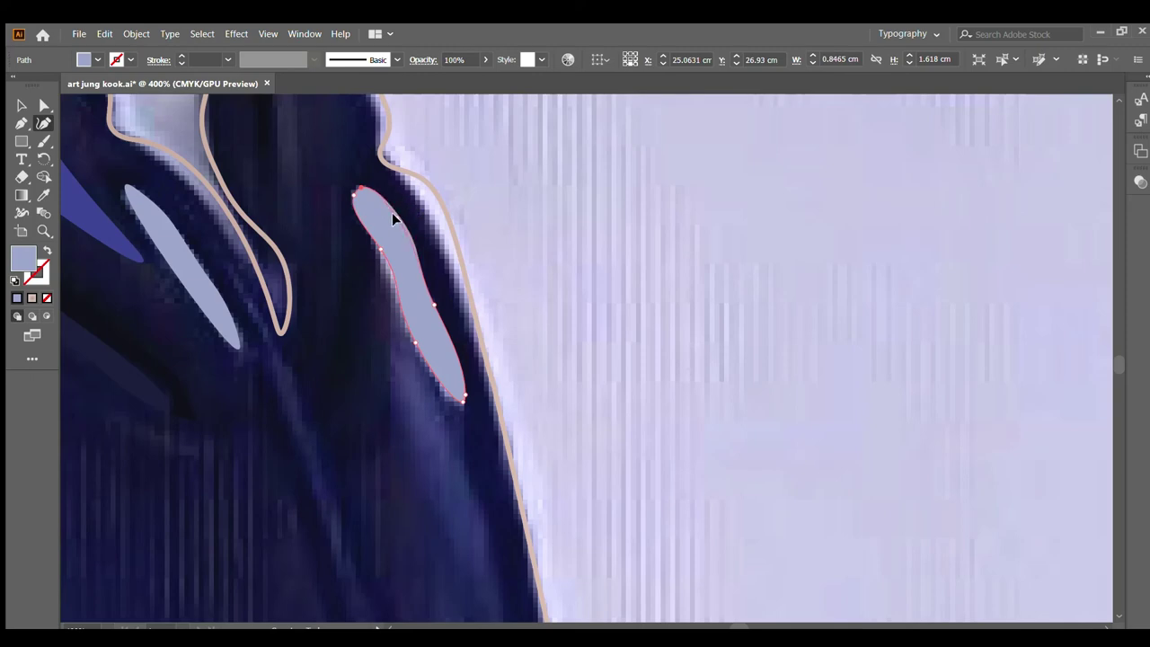
Step: Fill the streak with white sampled from the photo and deselect it
click(48, 250)
click(43, 195)
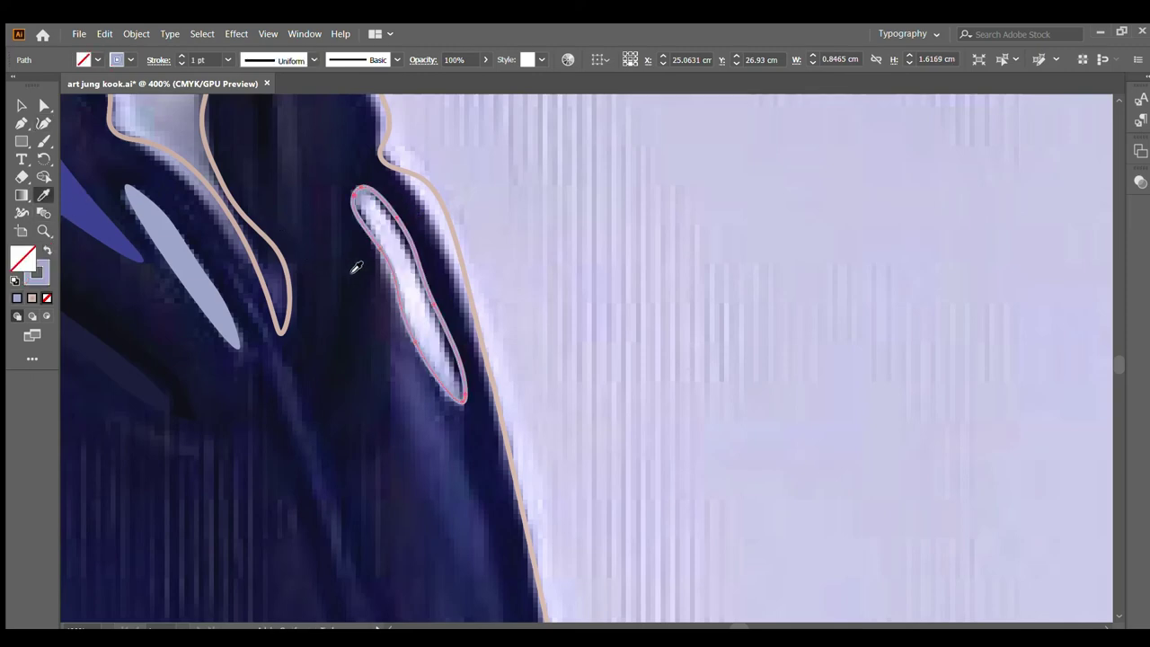
click(413, 298)
key(ctrl+minus)
key(ctrl+minus)
key(ctrl+minus)
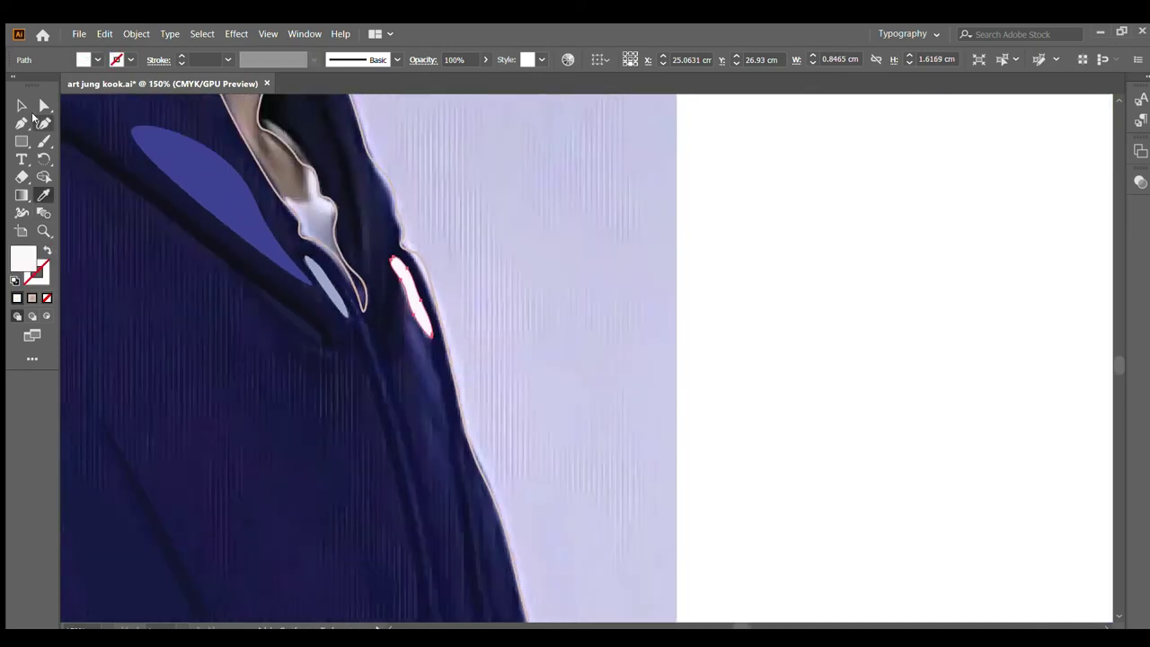
click(21, 105)
click(526, 260)
key(ctrl+plus)
key(ctrl+plus)
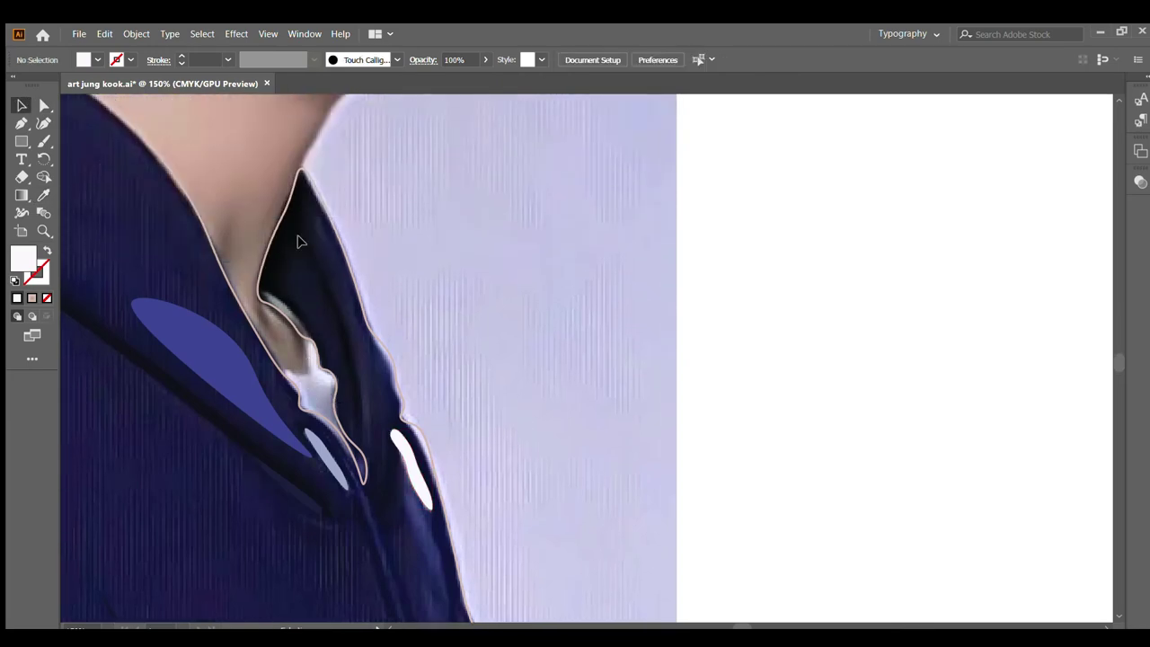
Step: Trace a closed shape along the inner neckline, fill it with sampled grey, and deselect it
scroll(310, 261, down, 3)
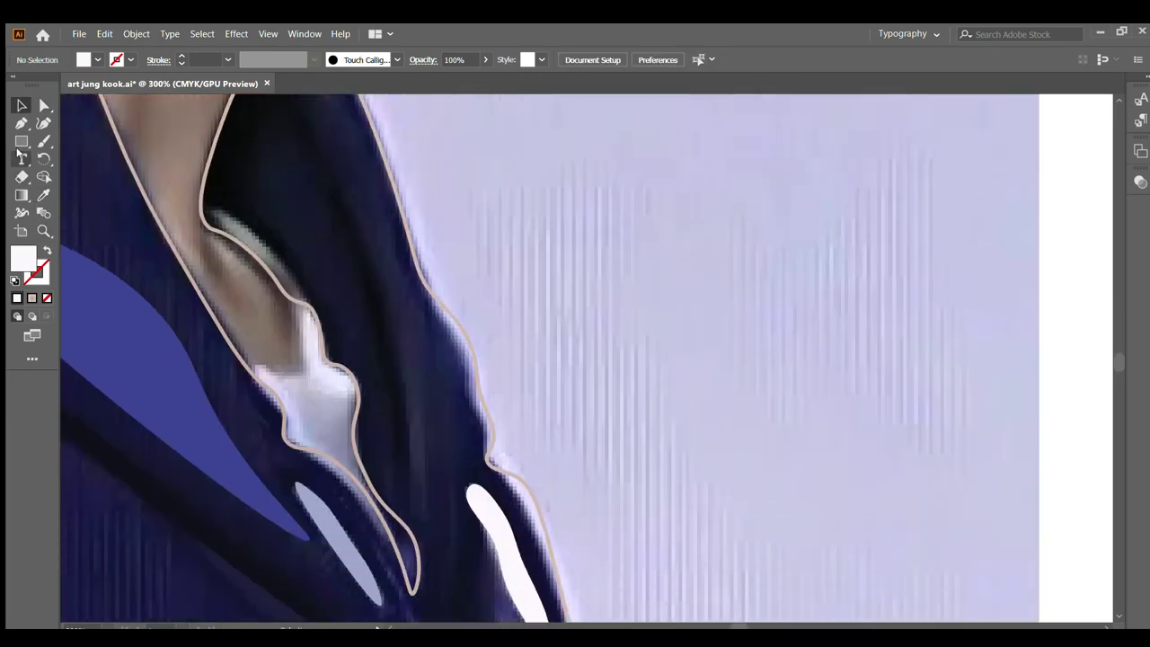
click(43, 123)
click(206, 209)
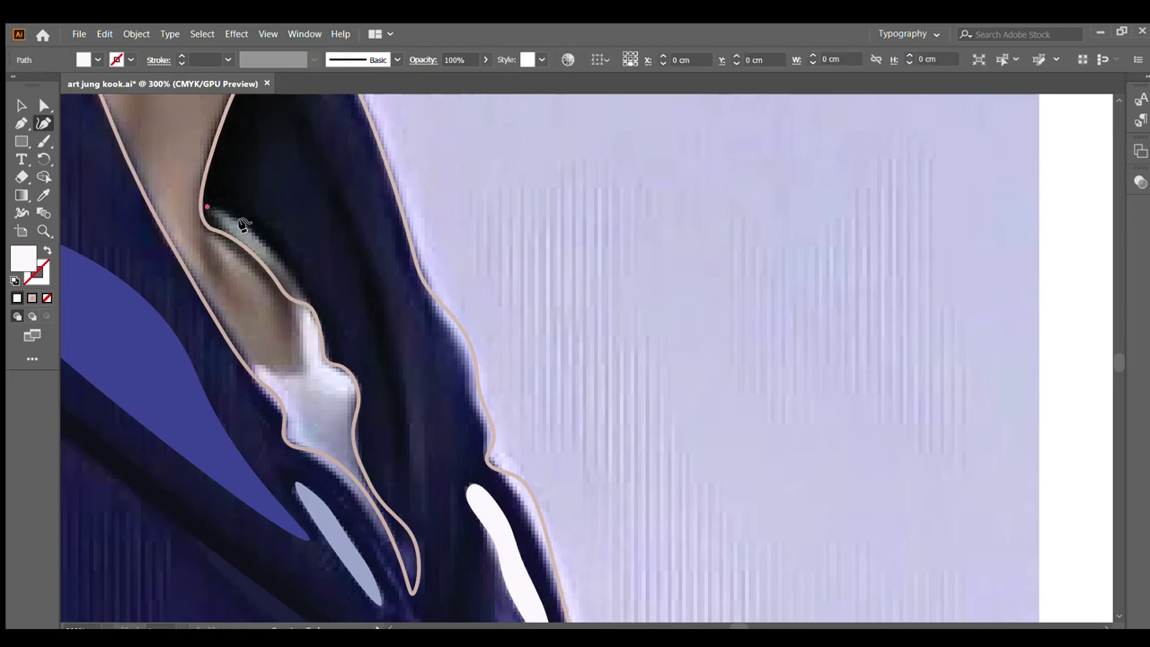
click(251, 227)
click(306, 302)
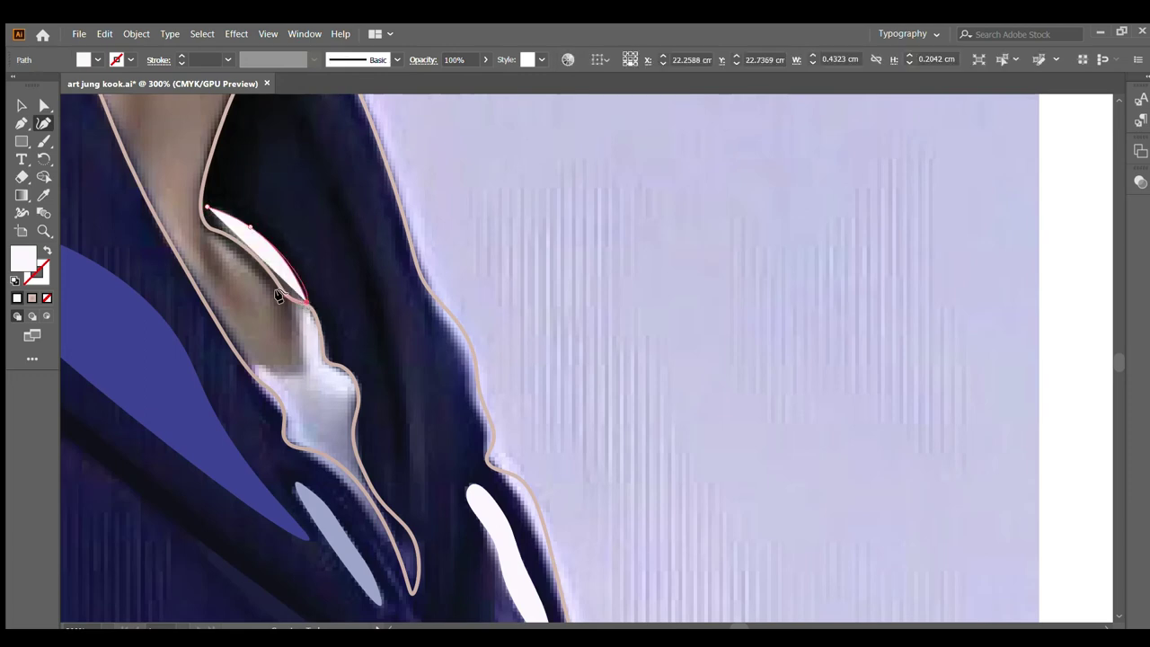
click(277, 284)
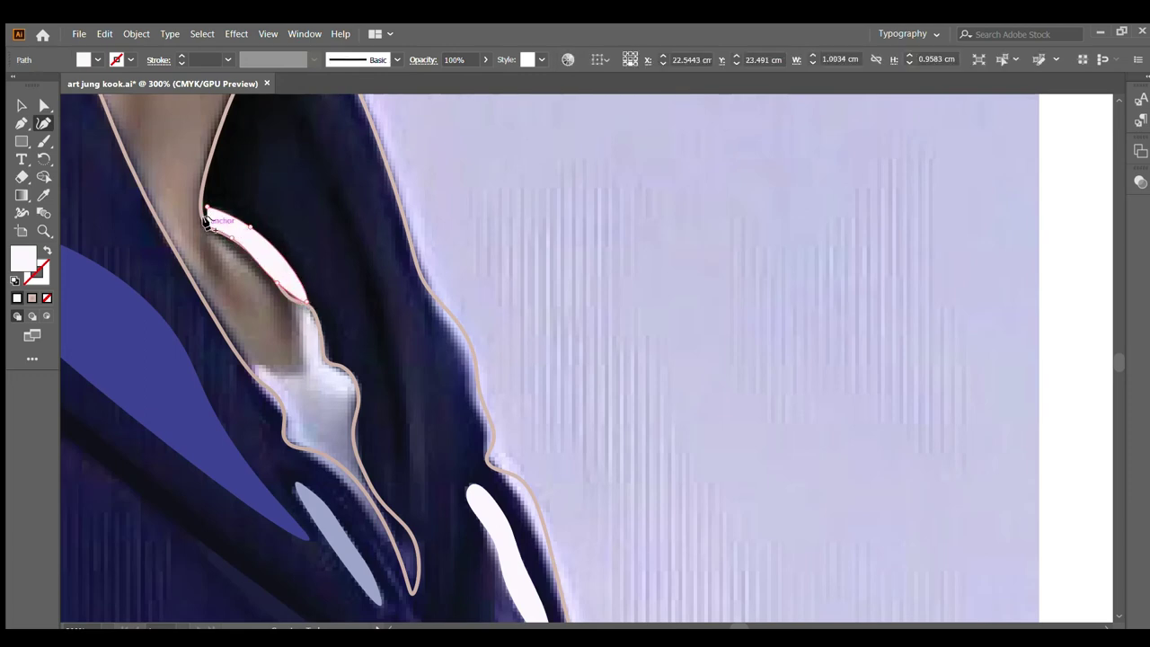
click(207, 209)
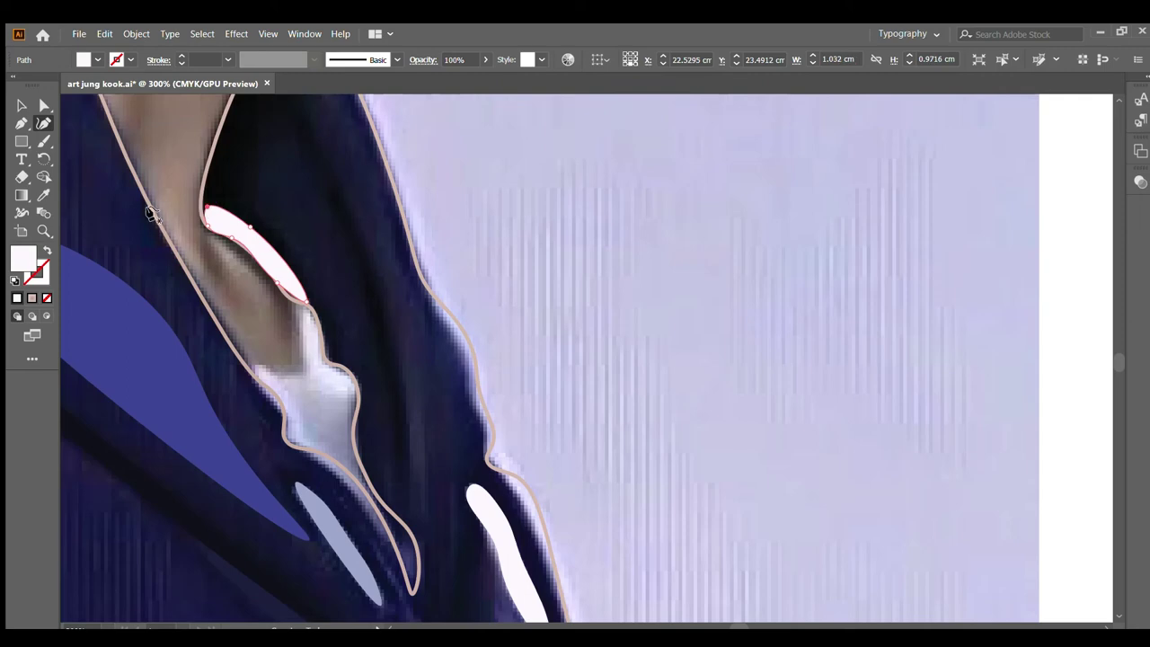
click(47, 251)
click(252, 247)
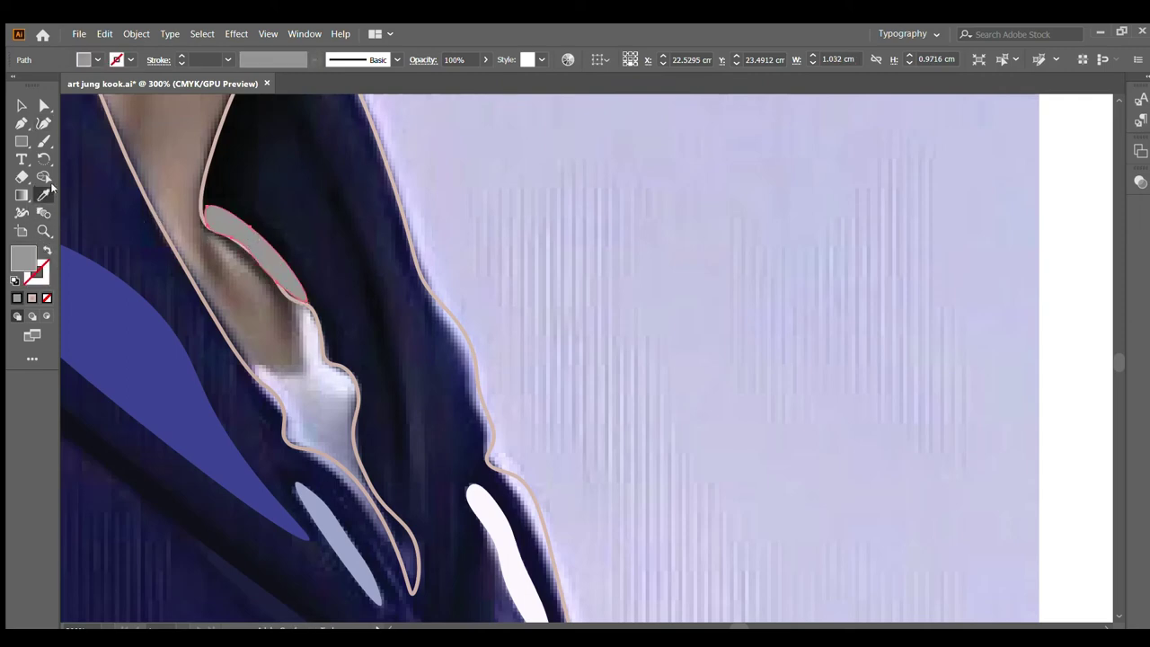
click(22, 105)
click(432, 198)
Step: Begin a curved outline following the dark hood fold
scroll(357, 272, up, 2)
scroll(285, 218, up, 2)
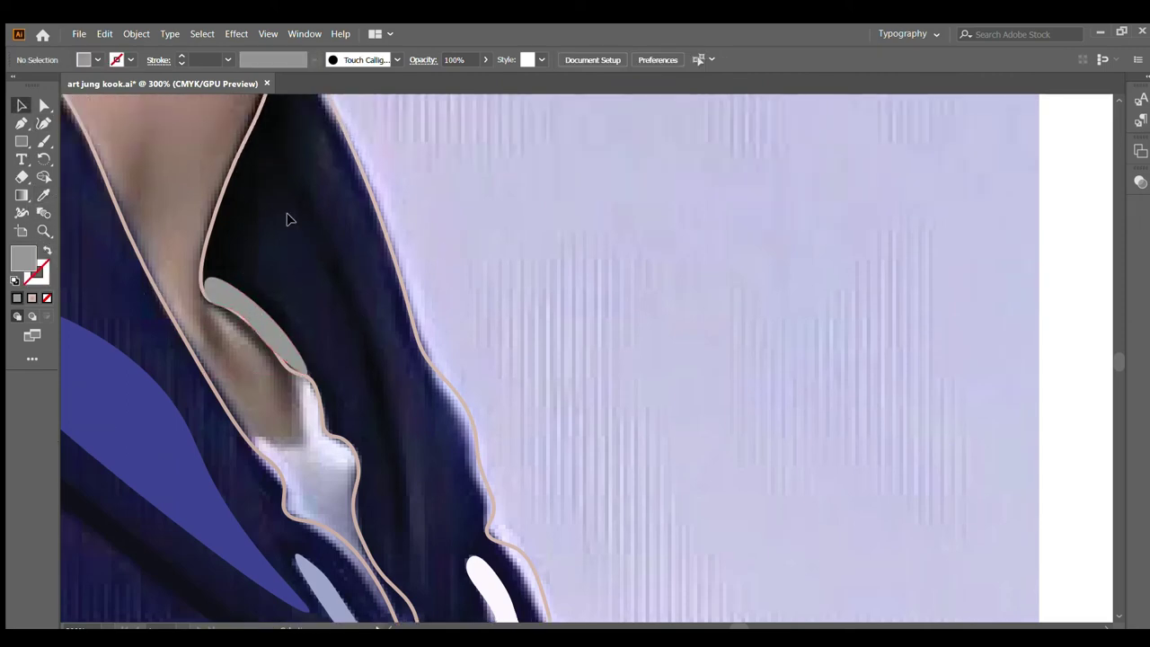
key(ctrl+minus)
click(43, 123)
scroll(238, 171, up, 2)
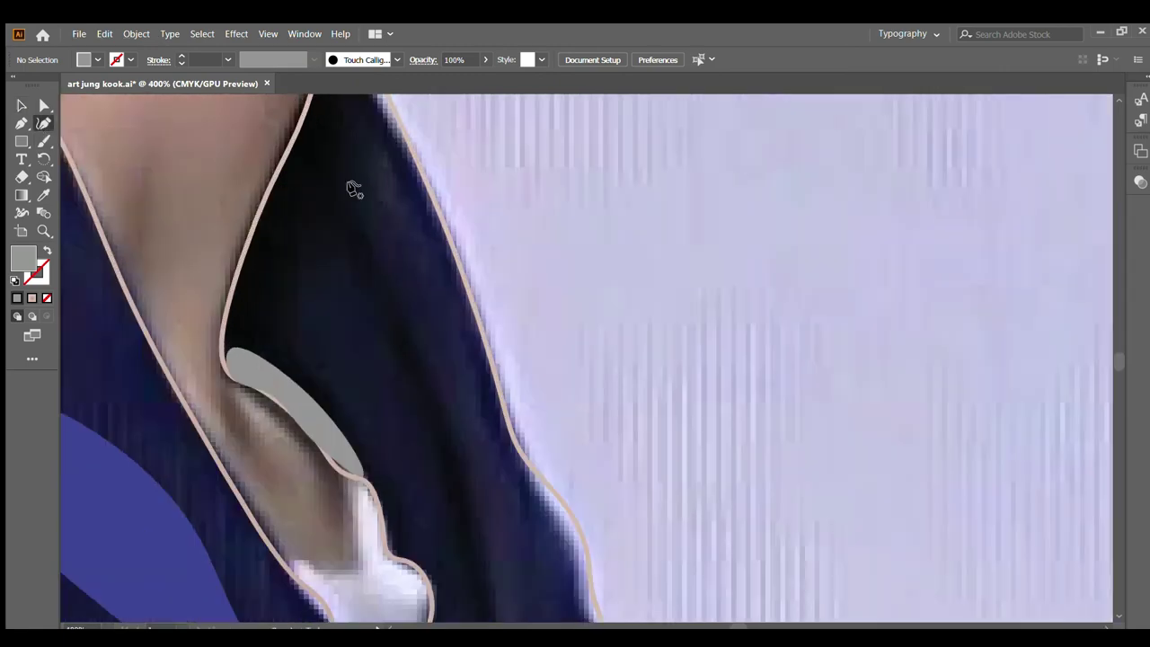
click(446, 244)
click(391, 171)
click(358, 169)
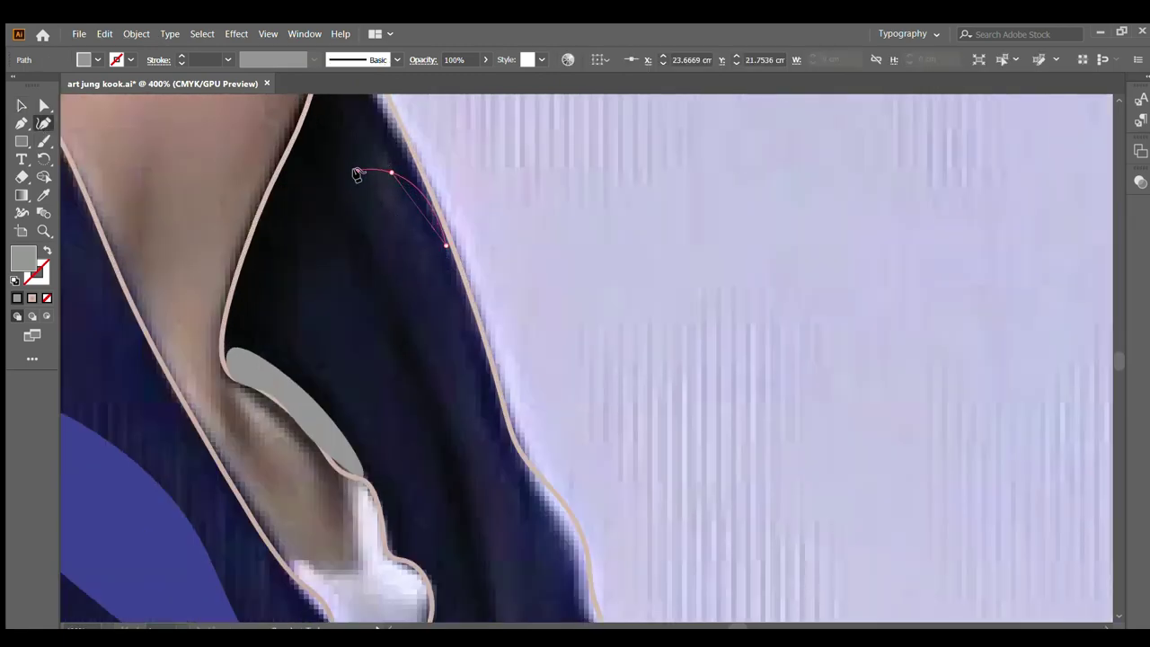
click(374, 226)
click(392, 292)
scroll(400, 324, down, 3)
click(458, 334)
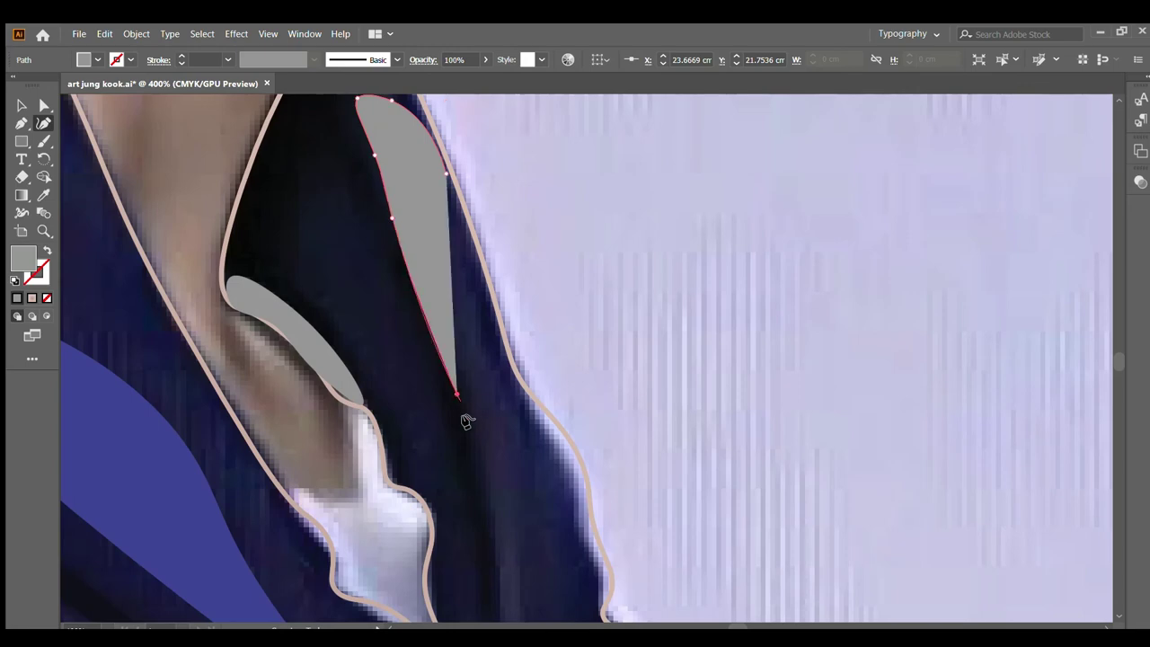
Step: Extend the hood-fold path down to its tip and curve it back toward its start
scroll(476, 468, down, 1)
click(500, 539)
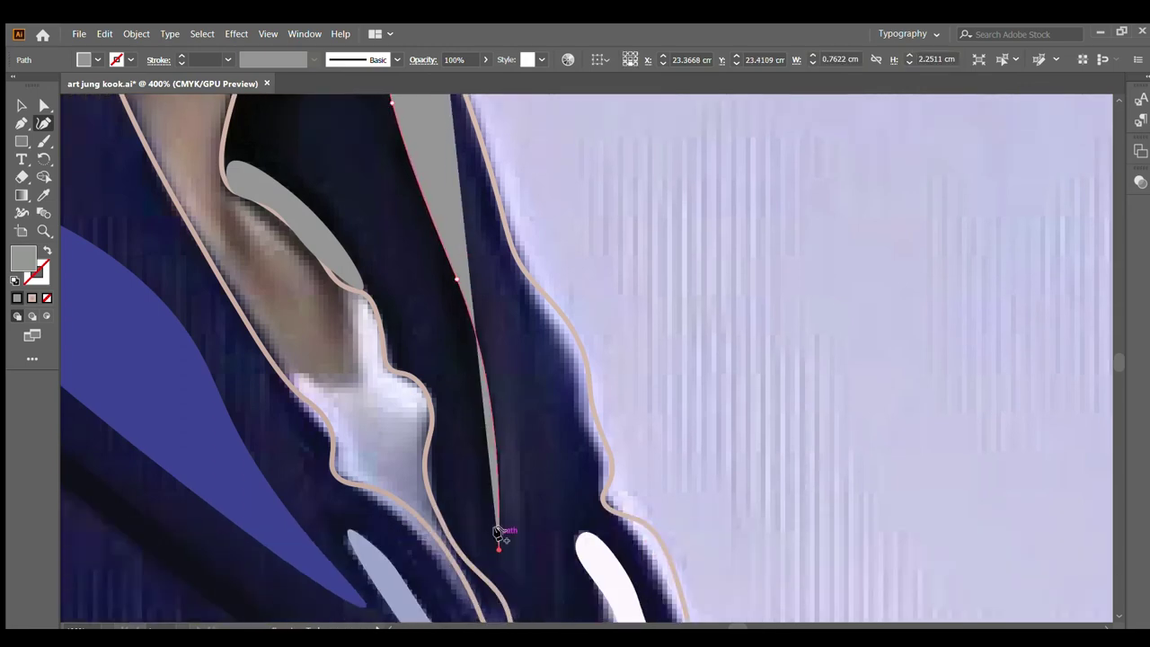
click(467, 390)
scroll(393, 193, up, 1)
scroll(368, 165, up, 1)
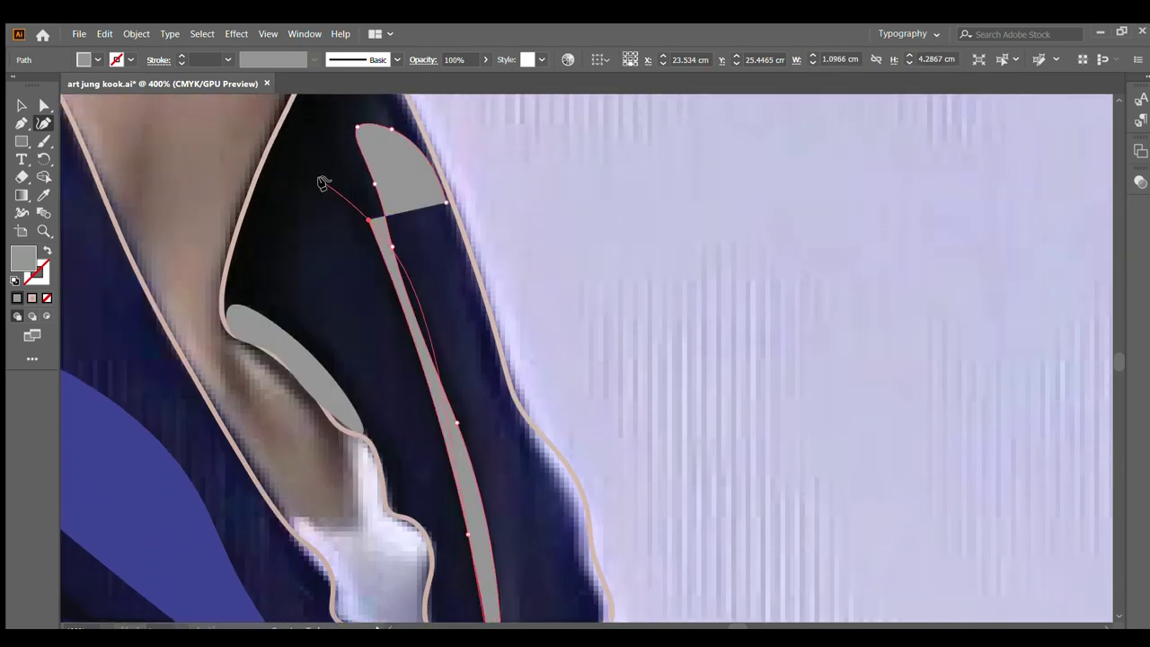
click(368, 218)
Step: Outline the collar shadow from the neck down to its lower tip
click(350, 193)
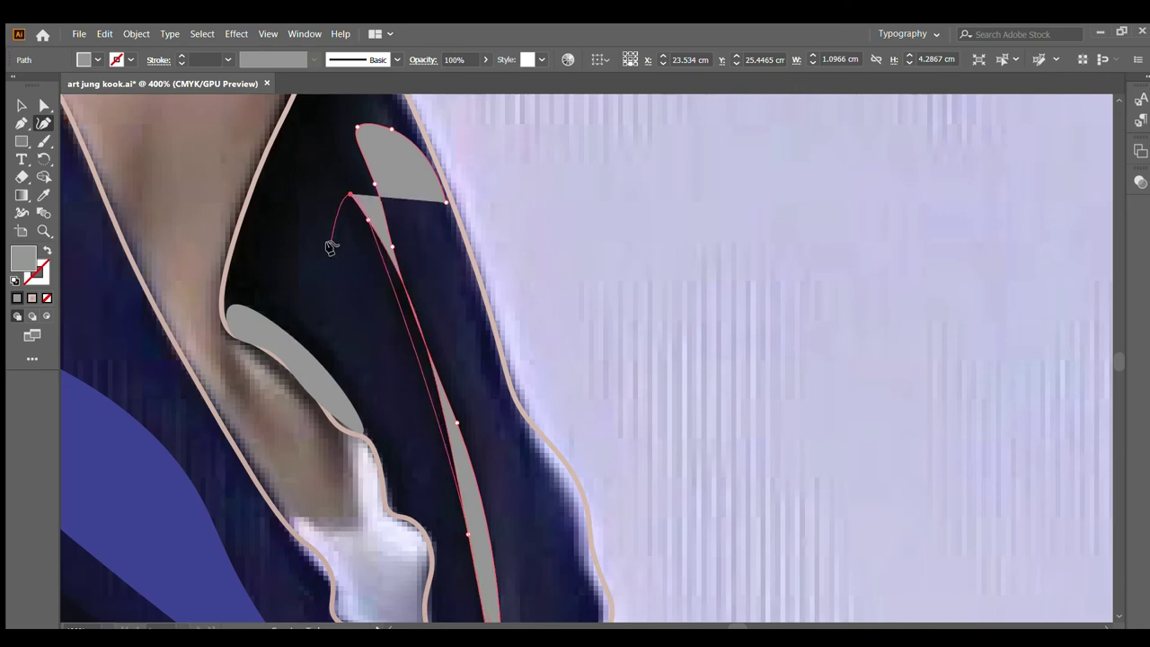
click(330, 244)
click(316, 300)
click(342, 382)
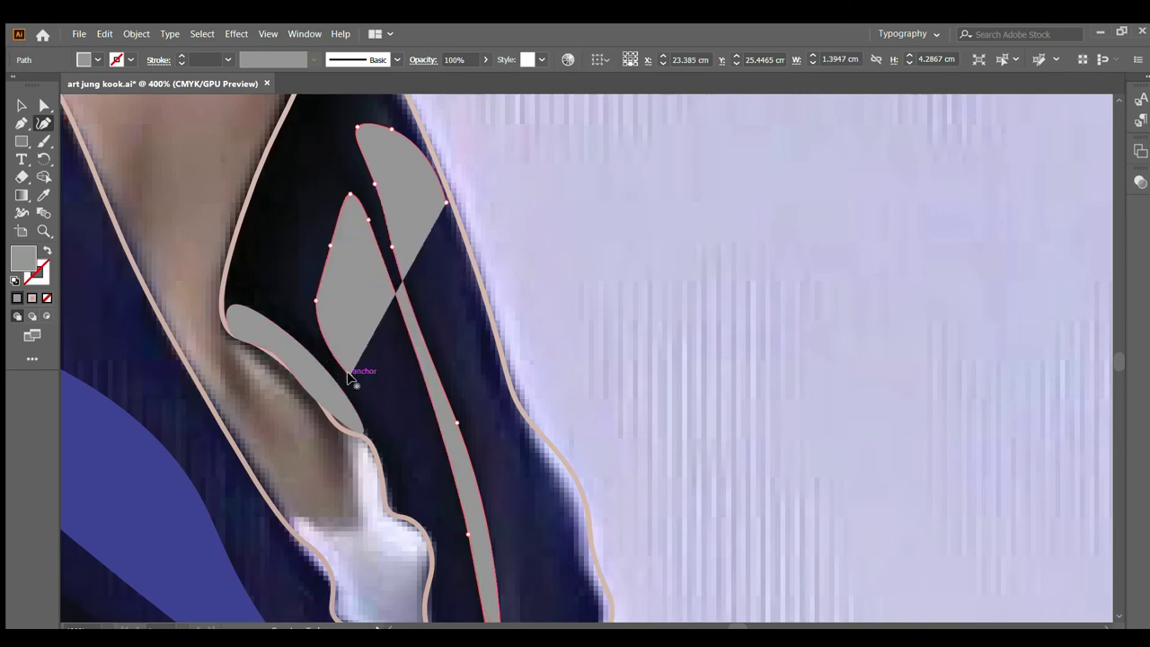
click(414, 508)
scroll(414, 508, down, 1)
click(444, 500)
scroll(444, 503, down, 2)
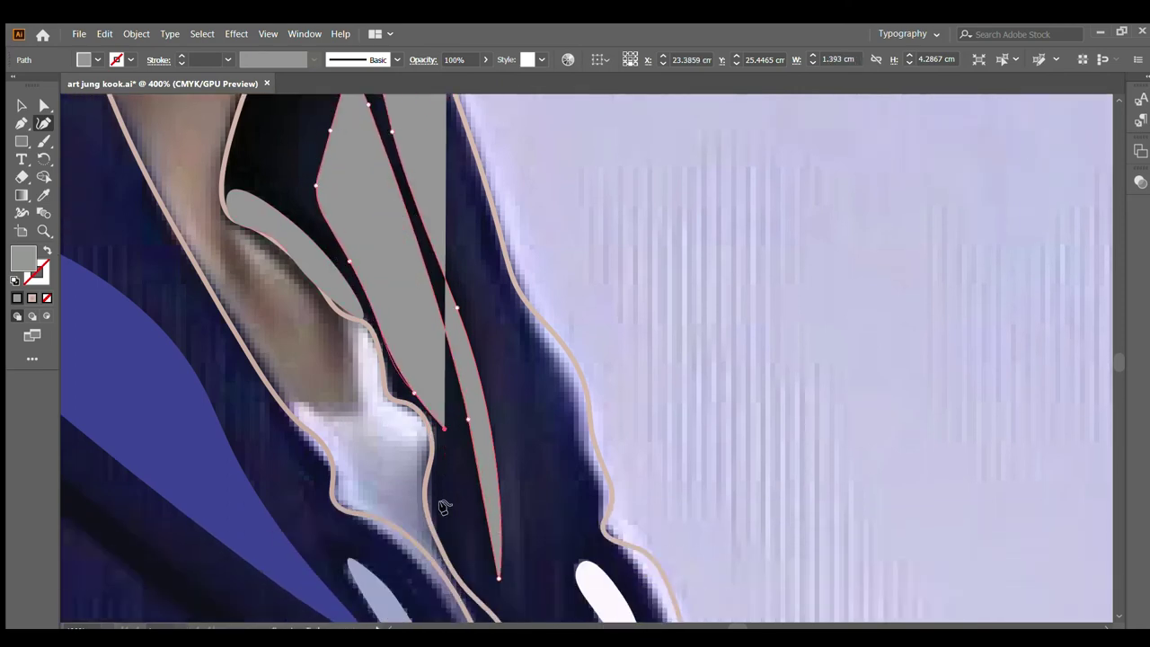
Step: Trace the shadow outline back up the collar edge to the top tip and close it
click(444, 532)
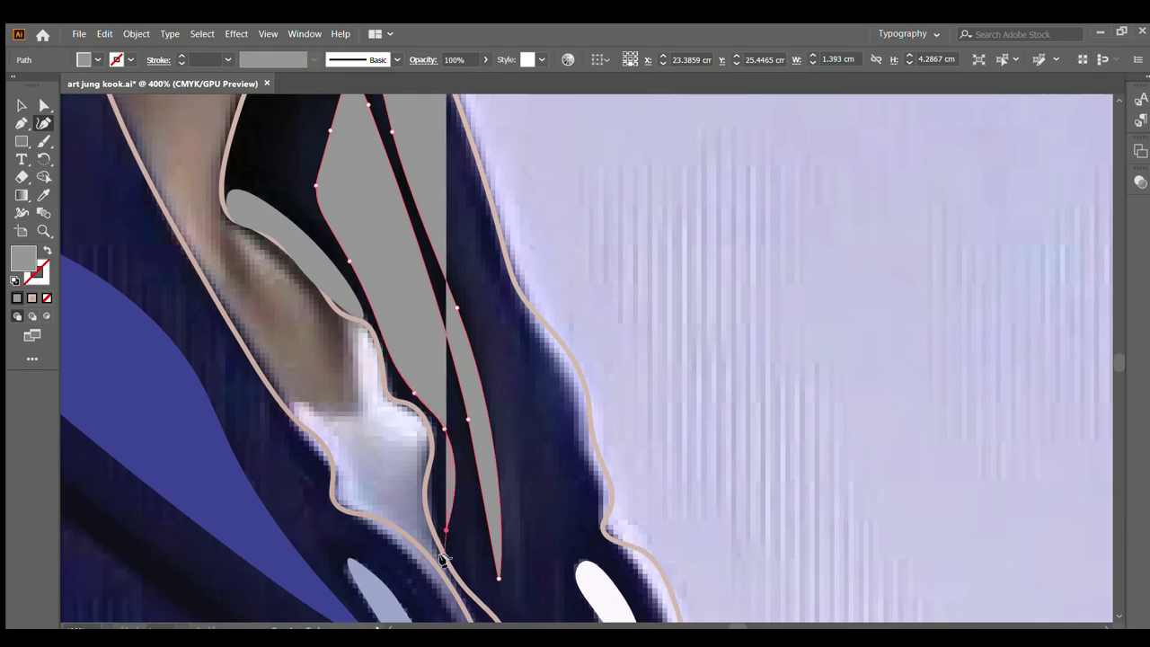
click(420, 495)
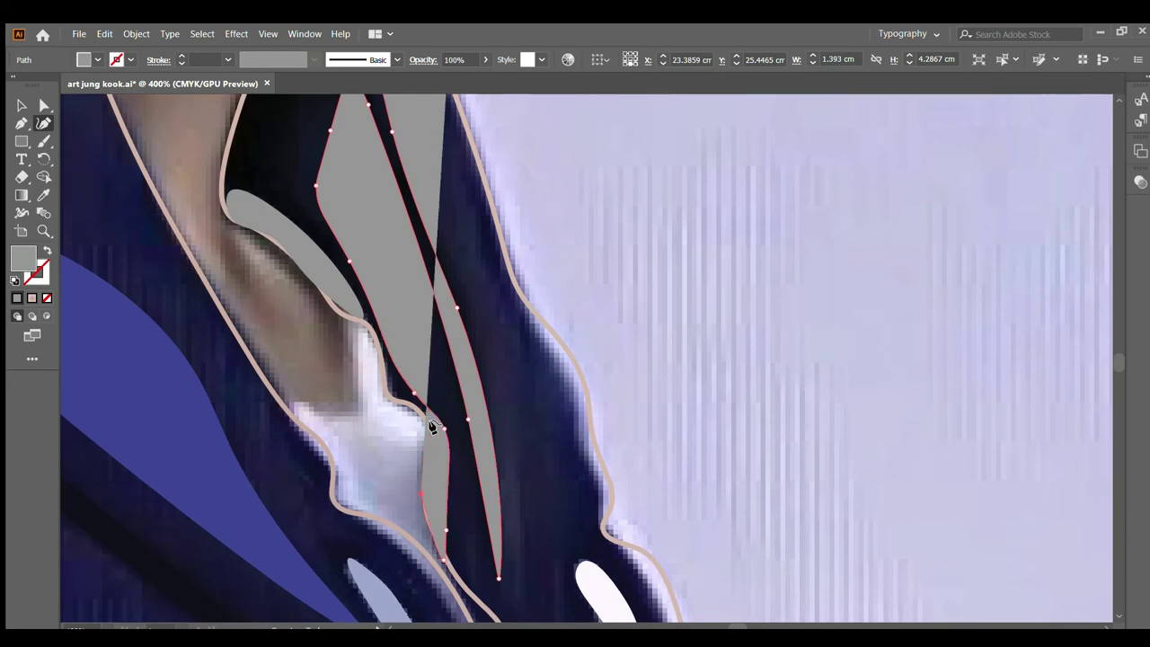
click(379, 384)
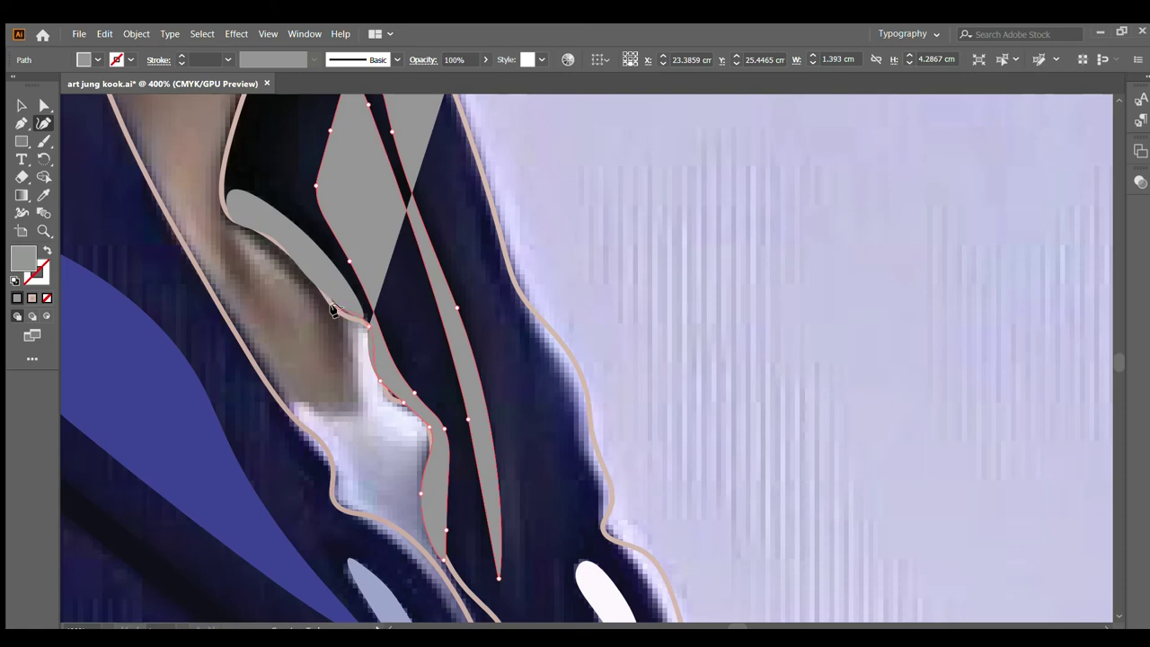
click(334, 308)
click(305, 272)
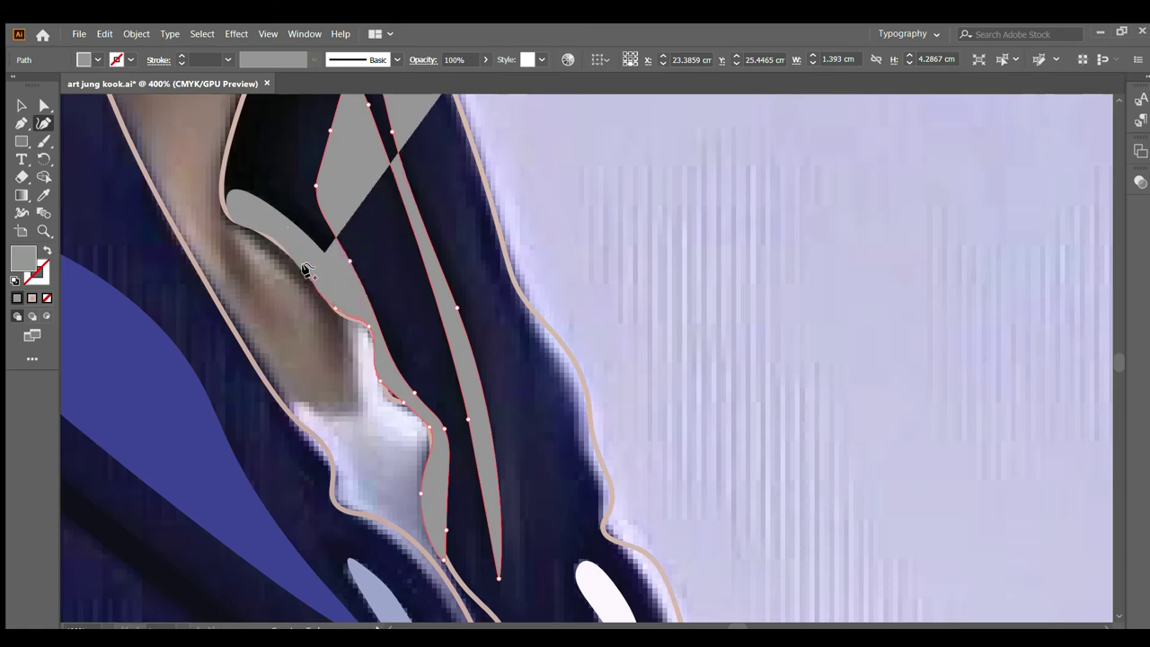
click(226, 217)
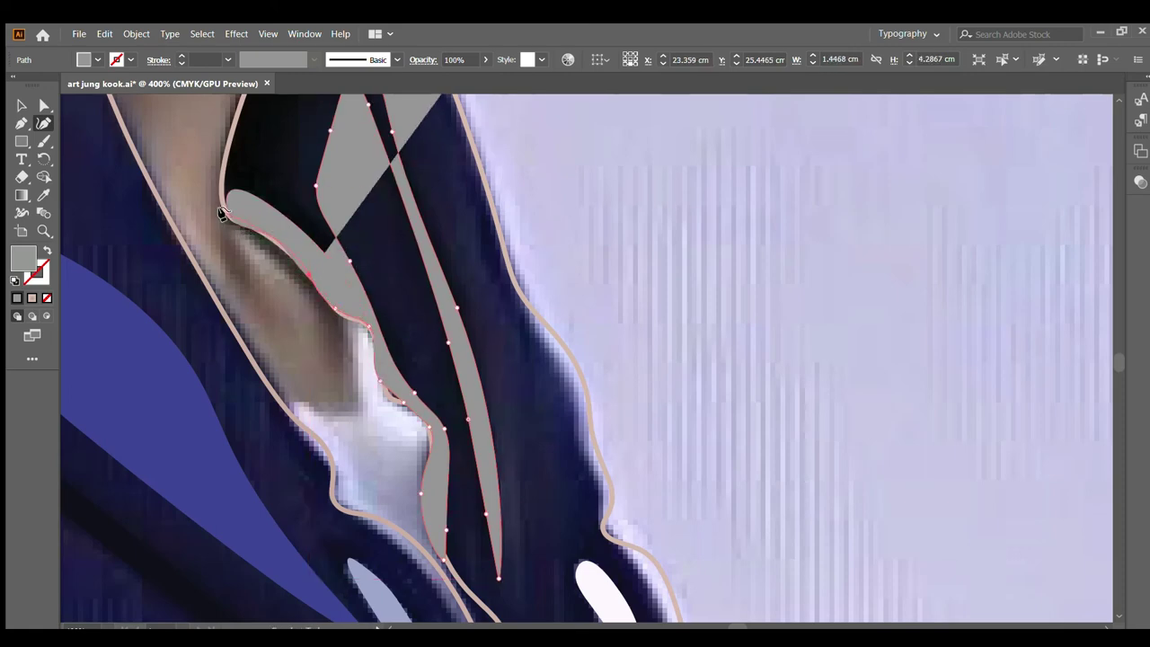
scroll(236, 196, up, 2)
scroll(243, 171, up, 3)
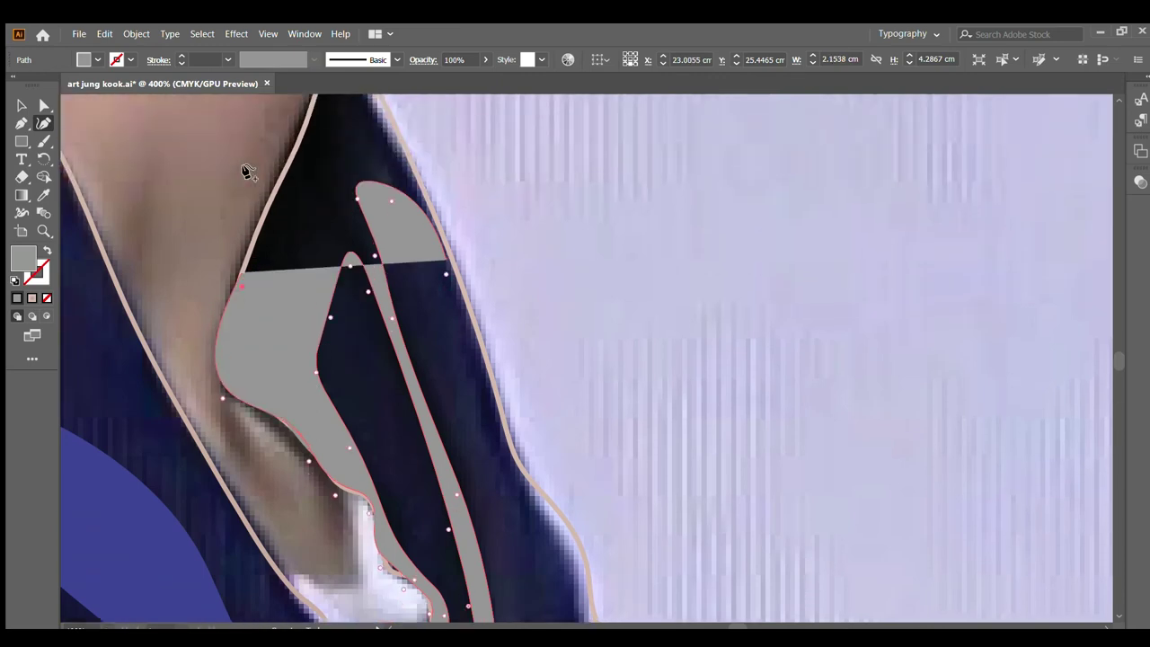
scroll(326, 149, up, 4)
click(323, 144)
click(338, 110)
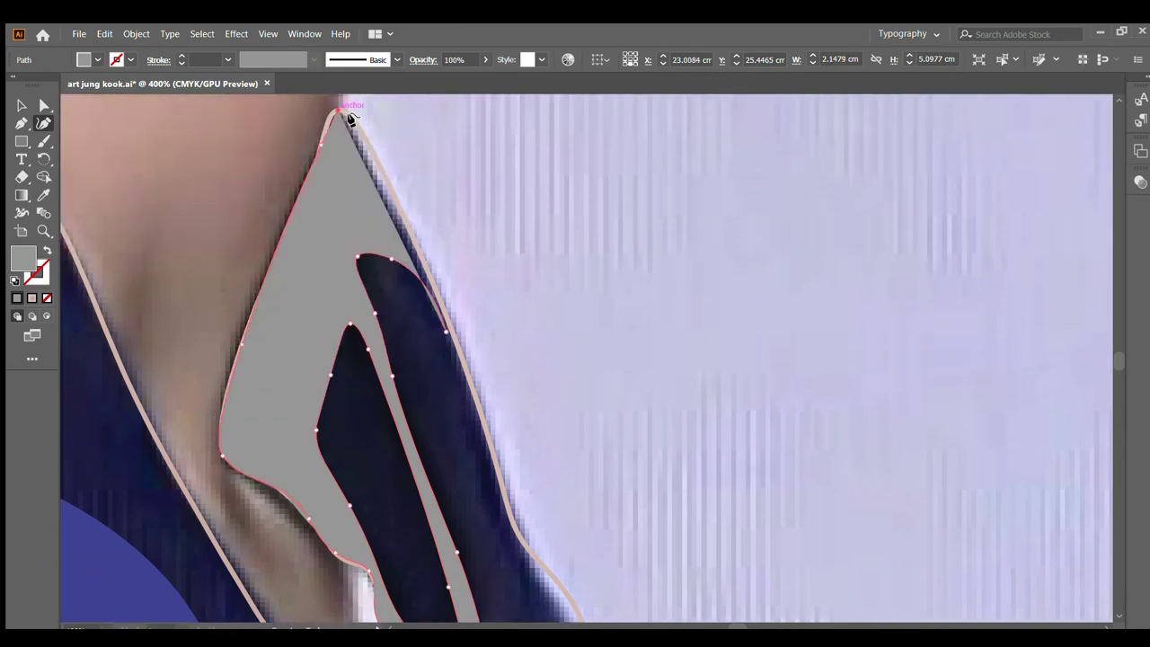
click(446, 332)
Step: Fill the collar shadow with black sampled from the photo and deselect it
click(46, 248)
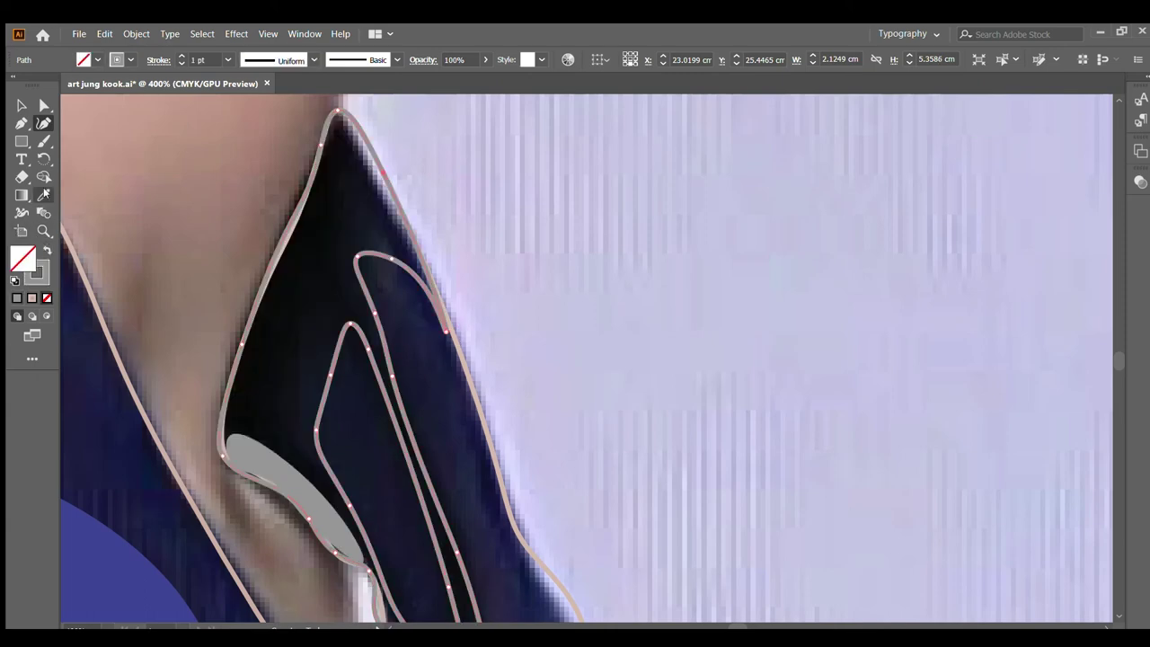
click(311, 236)
scroll(327, 275, down, 2)
scroll(326, 275, down, 2)
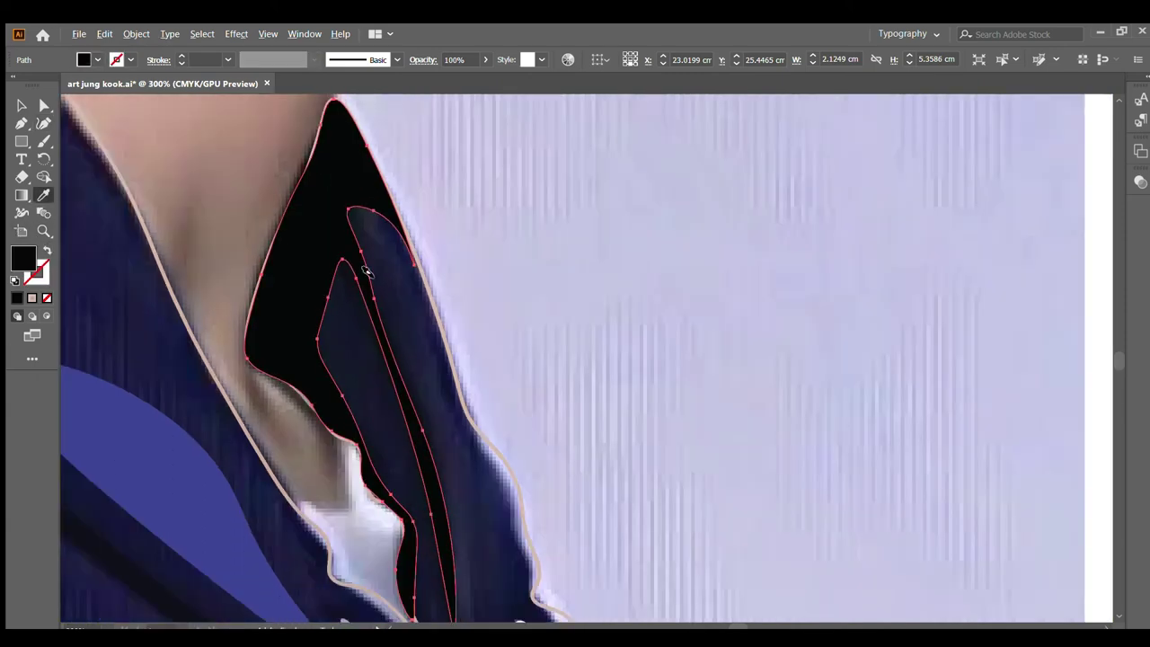
scroll(326, 281, down, 2)
key(v)
click(402, 237)
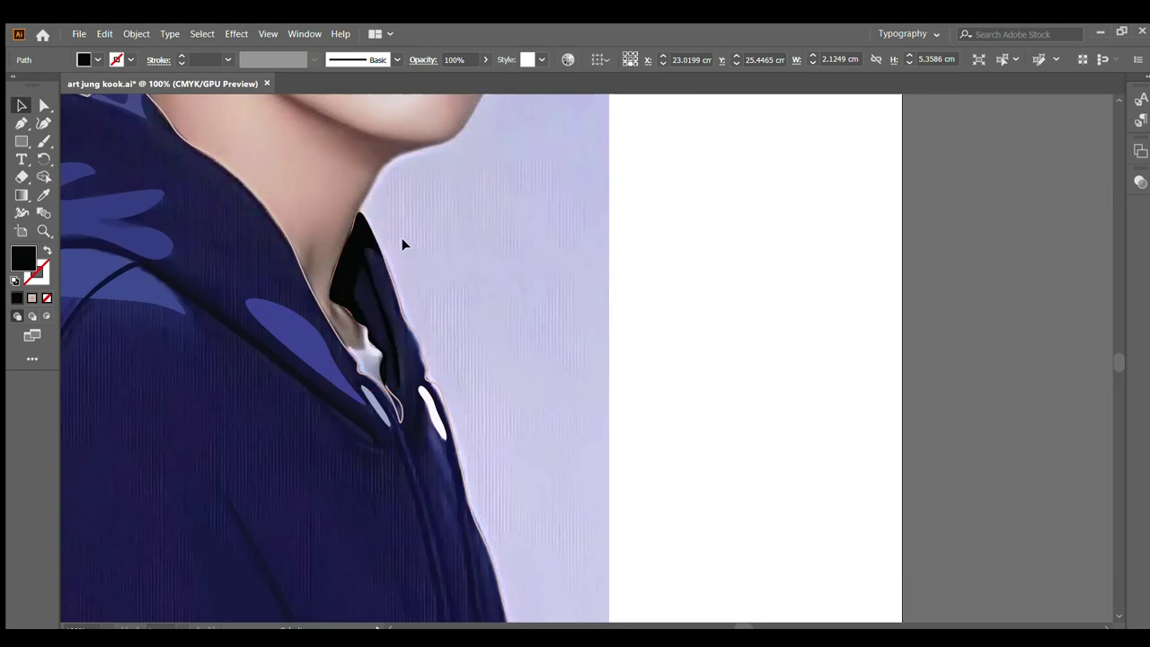
scroll(396, 297, down, 3)
scroll(392, 319, up, 3)
Step: Trace a closed fold shape inside the black collar shadow
key(shift+grave)
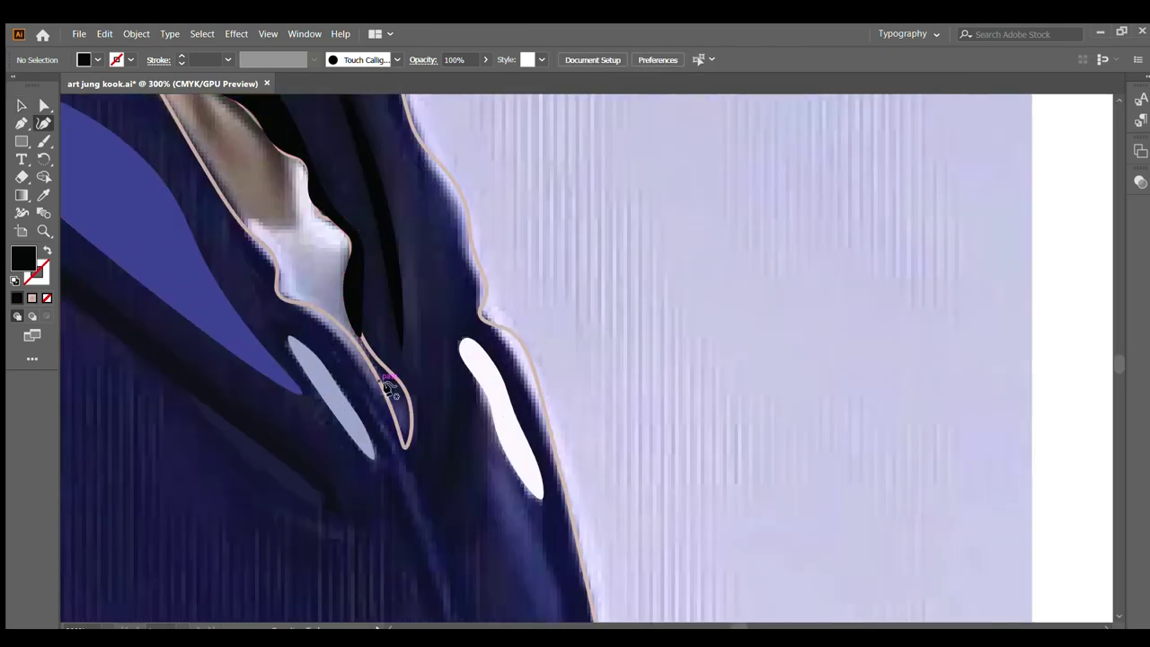
click(414, 360)
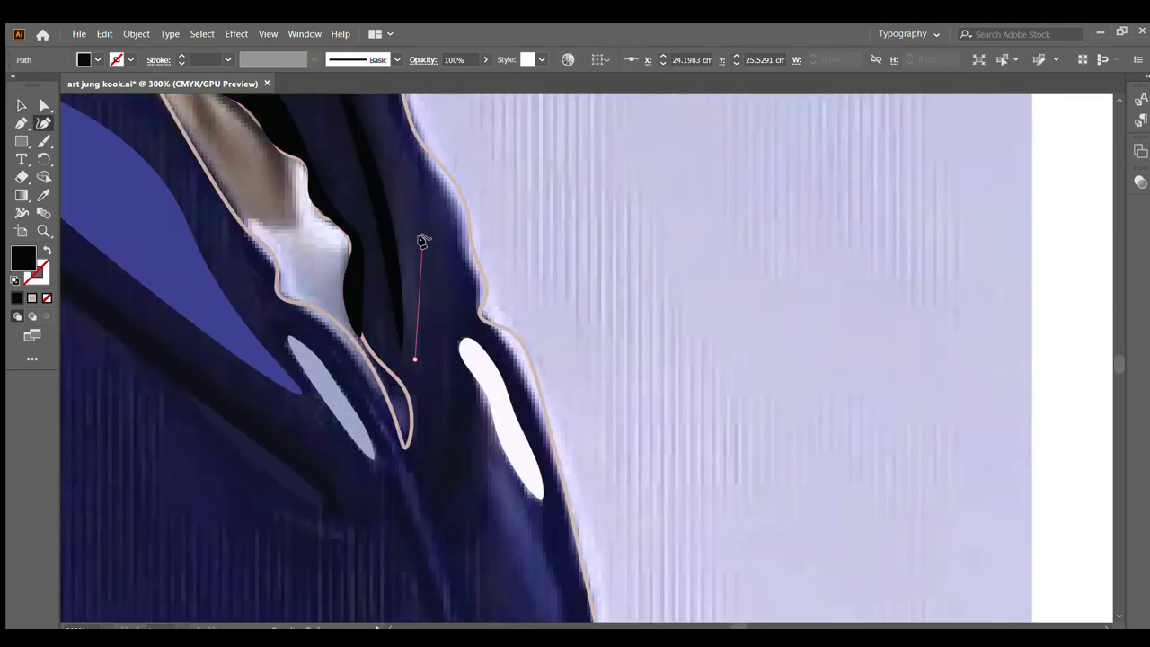
click(425, 198)
scroll(396, 211, up, 2)
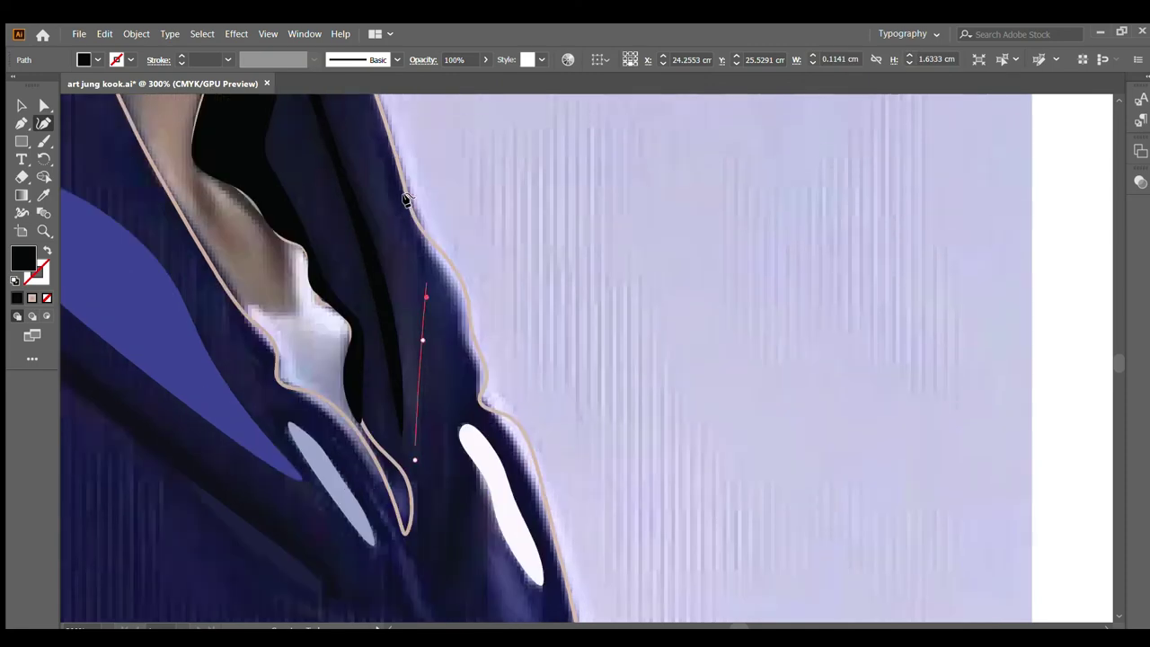
scroll(381, 225, up, 1)
click(381, 225)
click(372, 167)
scroll(360, 149, up, 2)
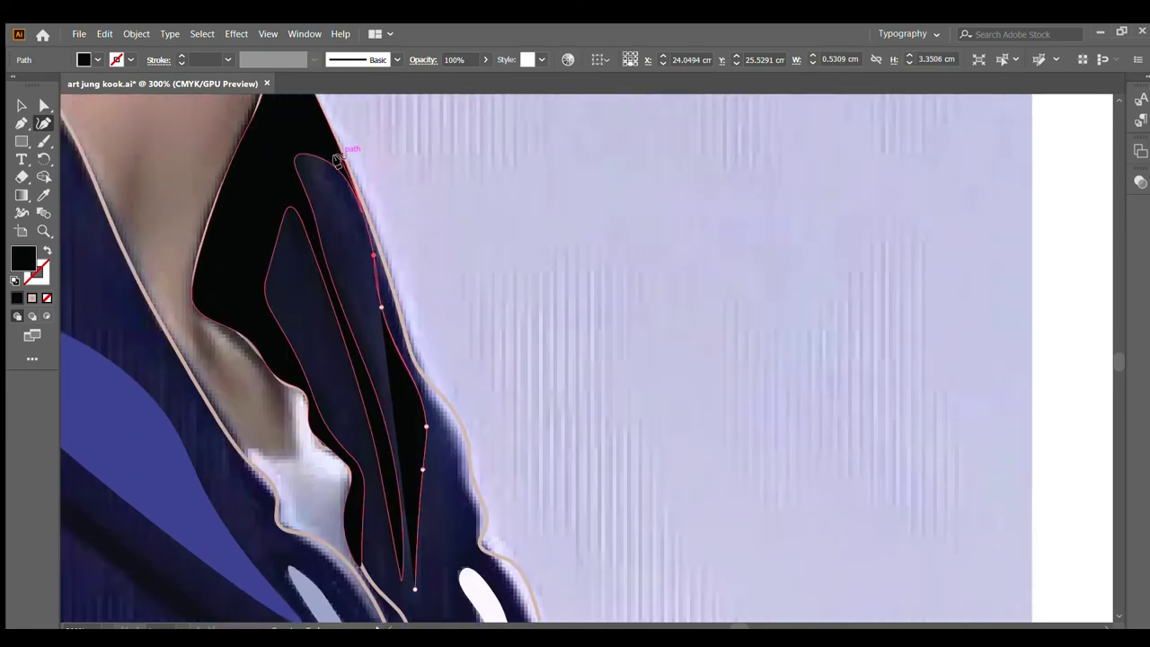
click(330, 177)
click(363, 357)
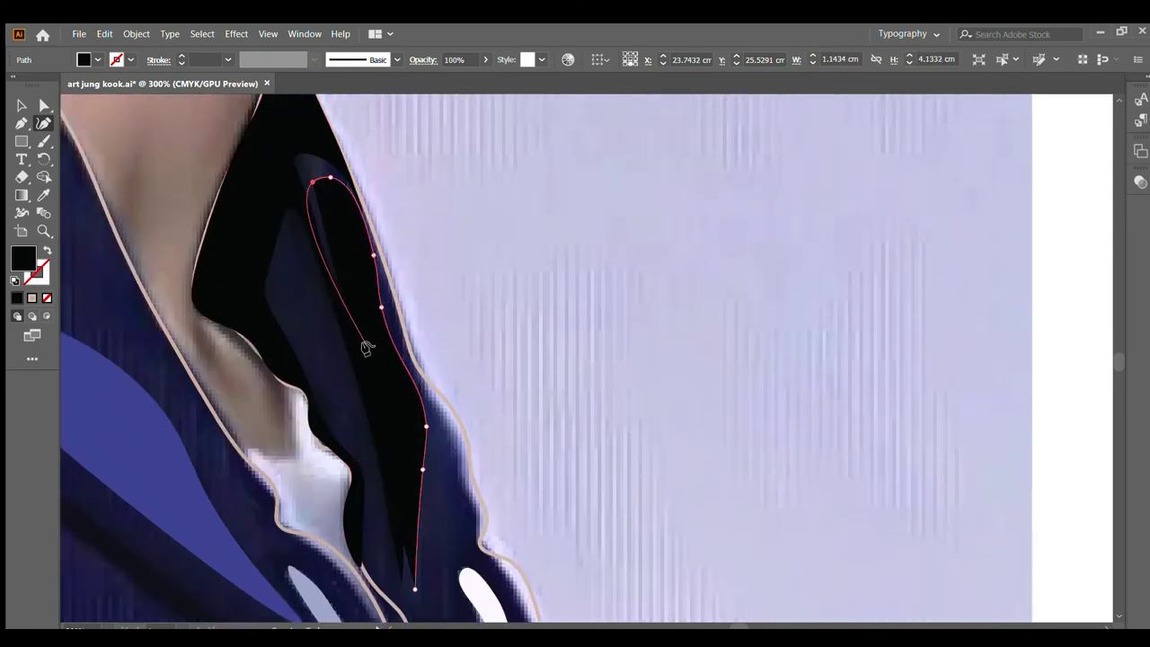
scroll(413, 533, down, 1)
click(415, 570)
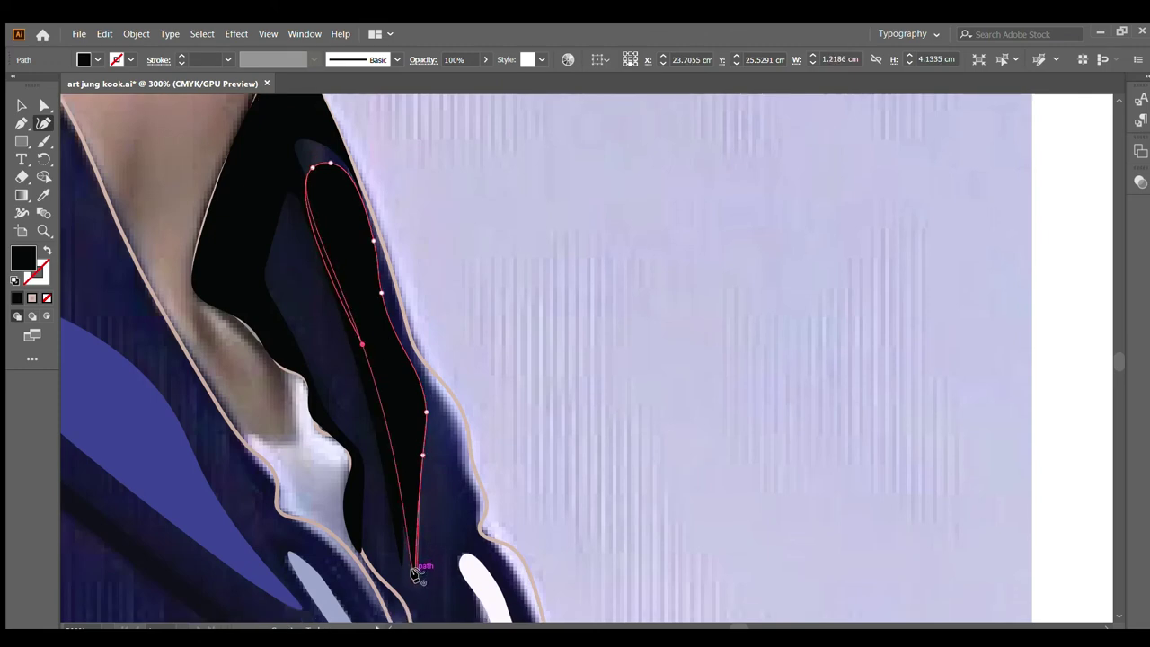
Step: Fill the fold with a slightly lighter navy sampled from the photo and deselect it
key(i)
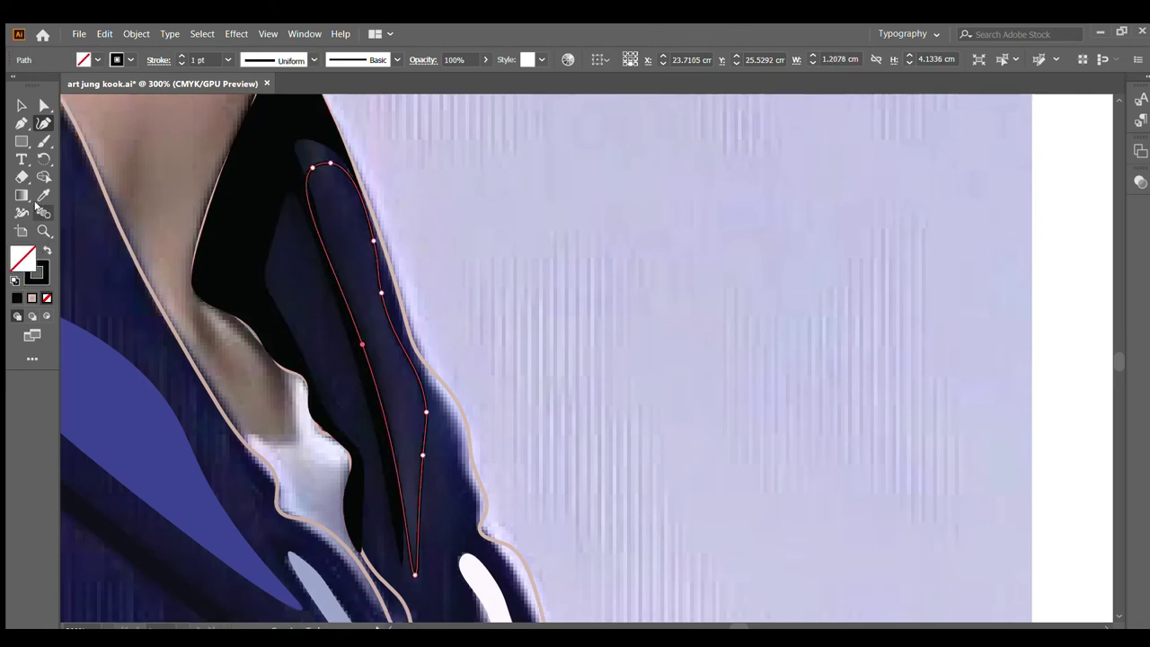
click(372, 331)
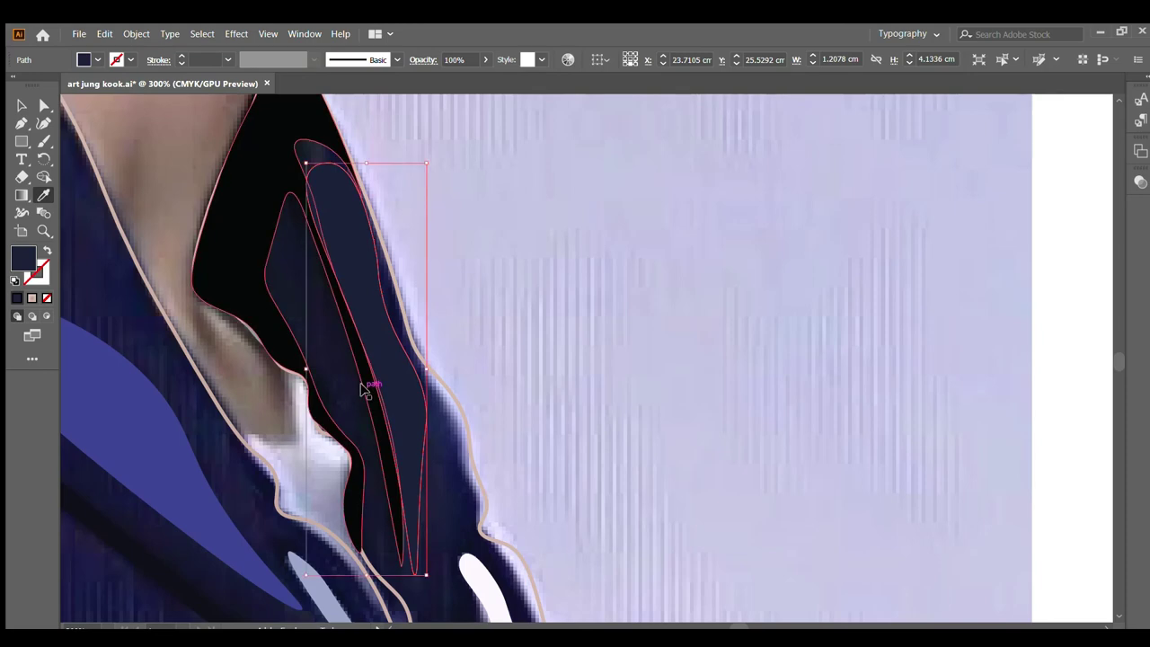
click(394, 449)
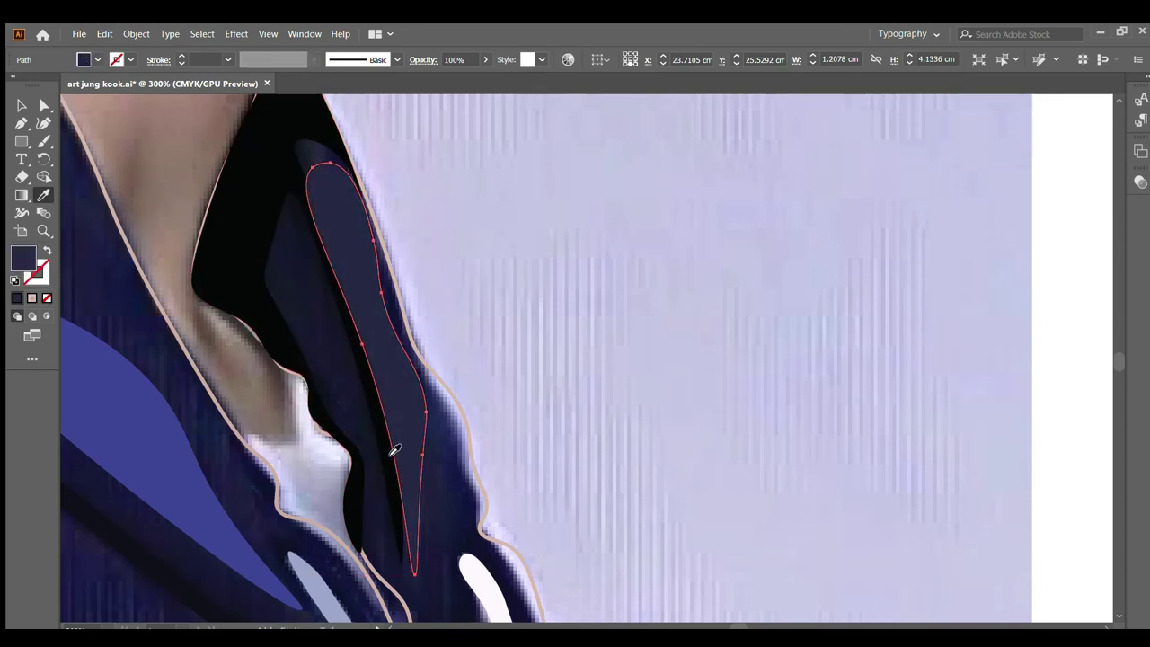
click(21, 105)
click(513, 414)
scroll(509, 476, down, 3)
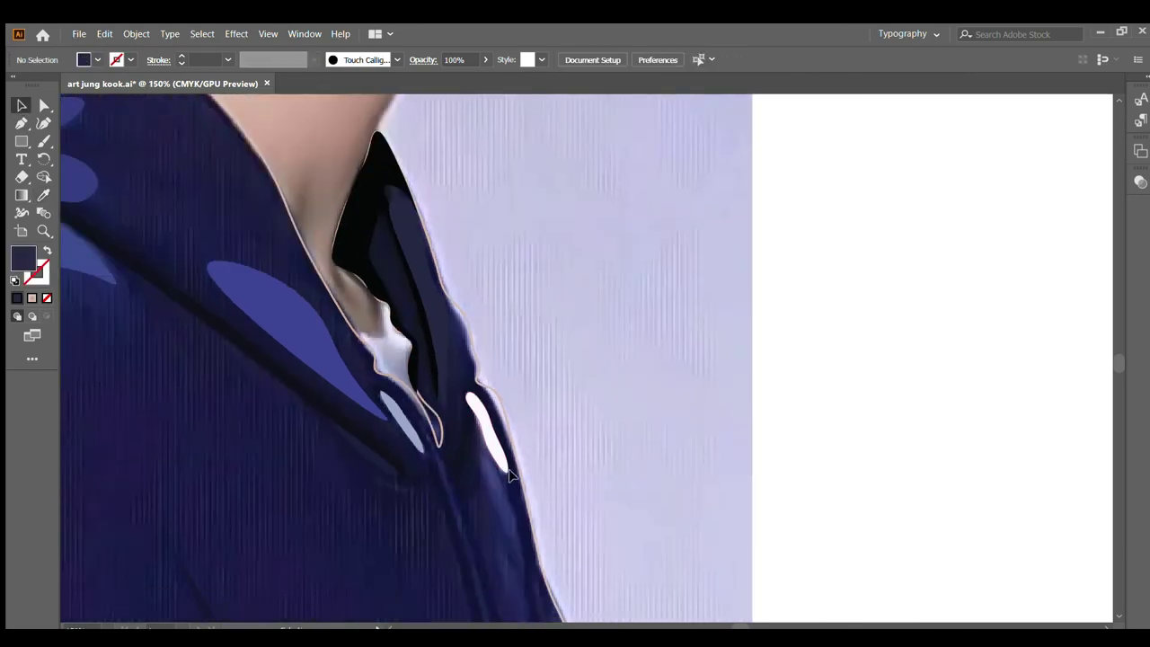
Step: Trace a closed teardrop outline beside the white collar highlight
scroll(510, 476, up, 2)
scroll(495, 476, down, 3)
scroll(426, 365, down, 2)
scroll(430, 270, up, 1)
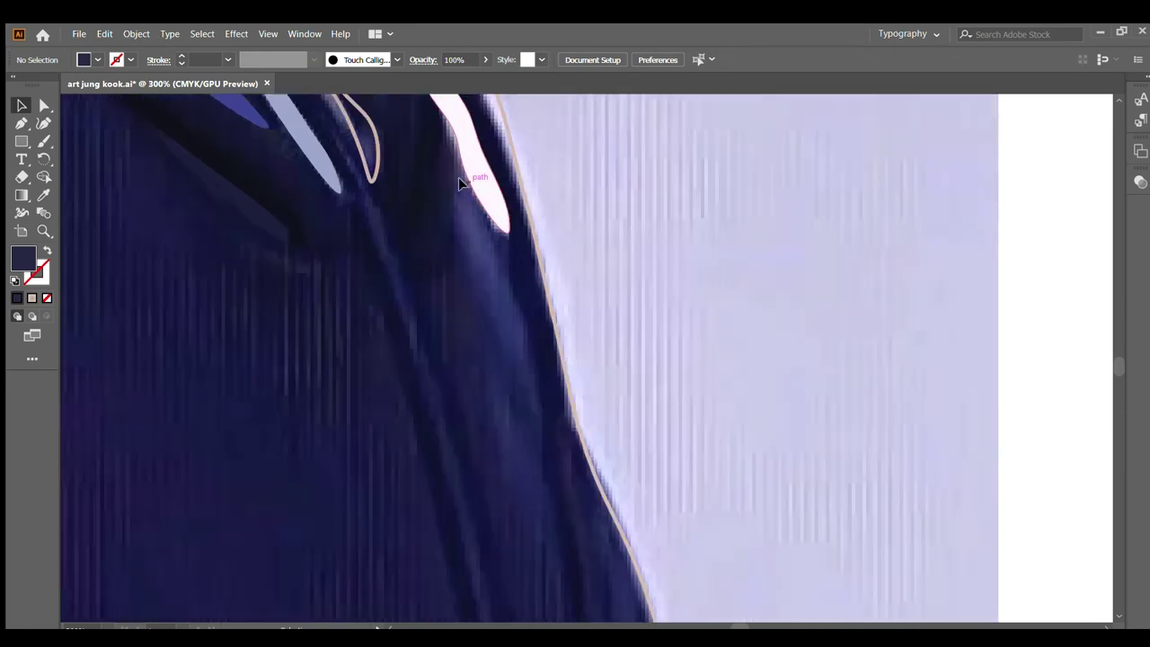
scroll(198, 197, up, 2)
click(41, 122)
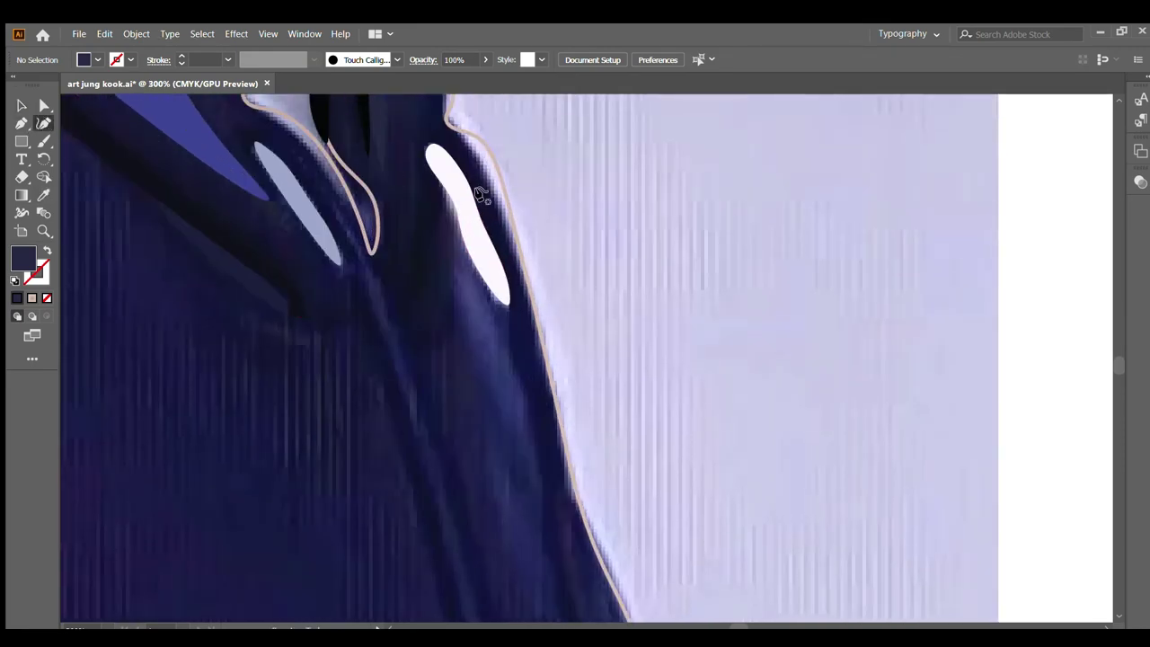
click(421, 152)
click(455, 233)
click(450, 322)
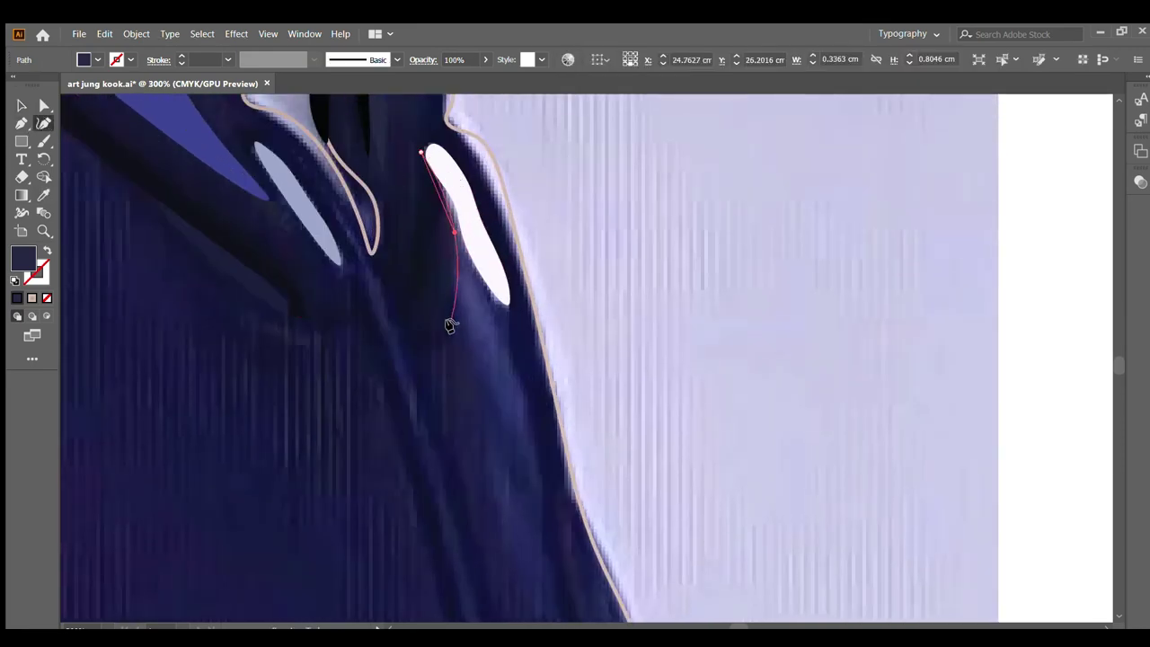
click(426, 349)
click(401, 325)
click(399, 305)
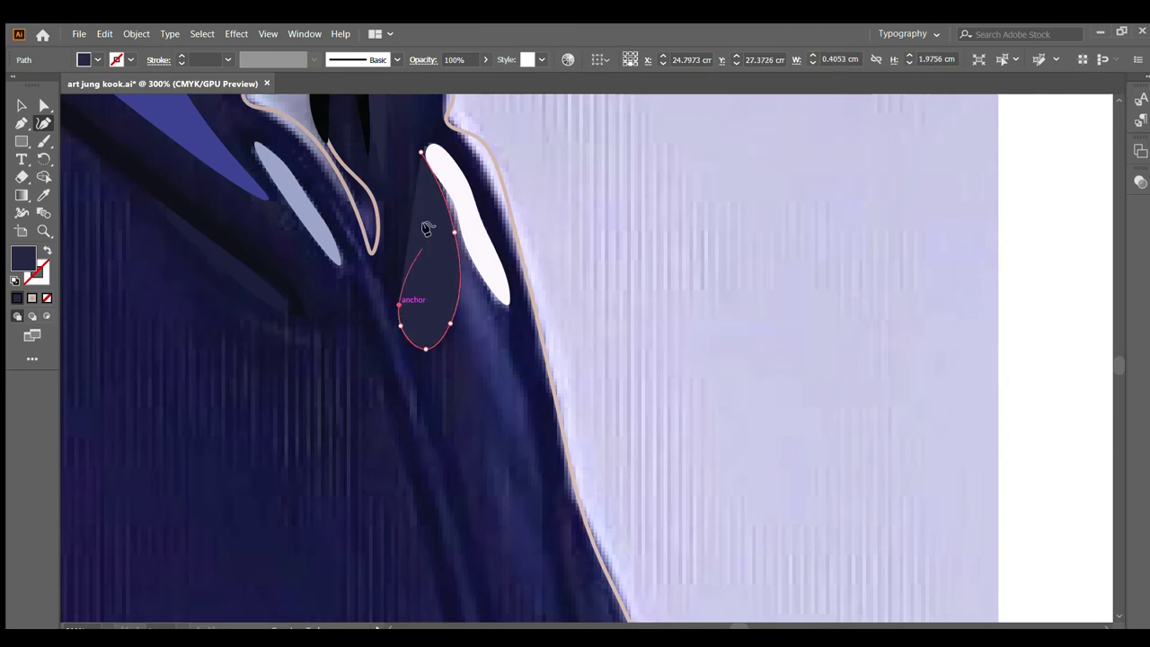
click(410, 217)
click(421, 151)
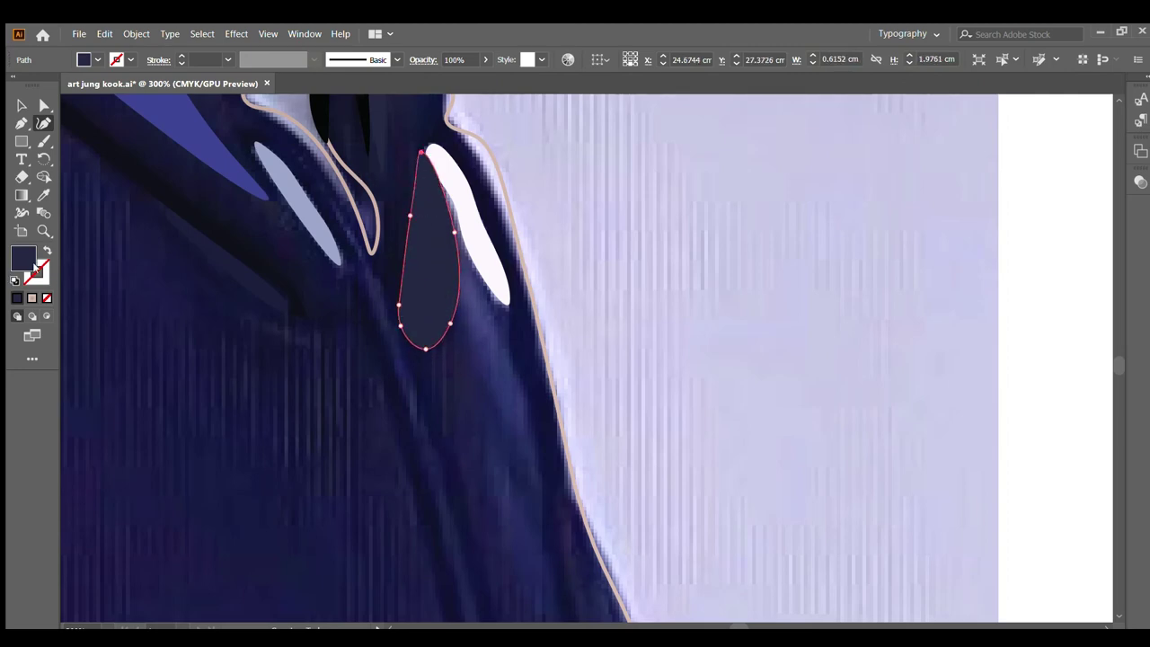
Step: Swap fill and stroke and fill the teardrop with near-black navy sampled from the photo
click(49, 252)
key(i)
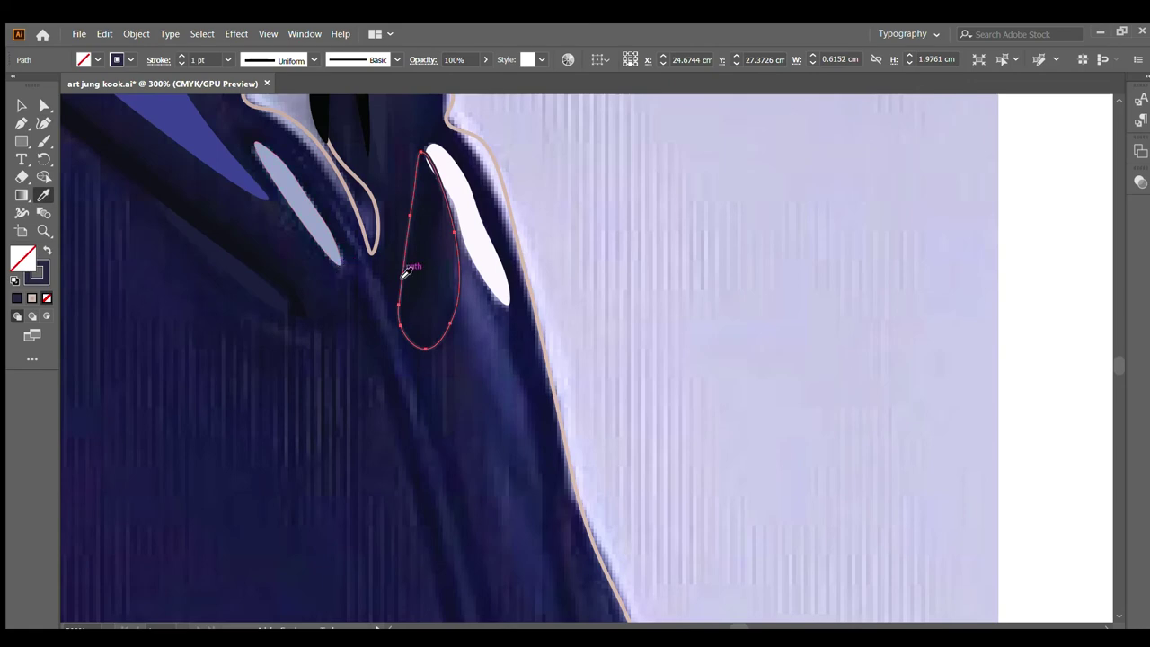
click(404, 274)
scroll(405, 280, down, 2)
scroll(421, 365, down, 2)
scroll(269, 270, down, 1)
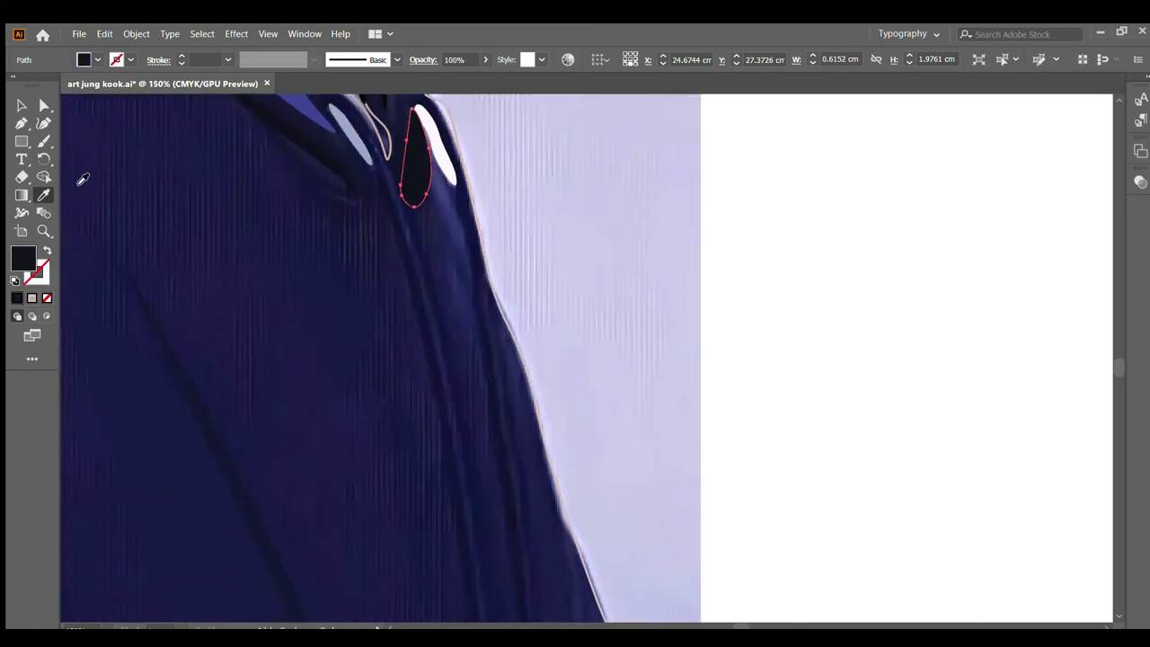
click(43, 123)
key(ctrl+shift+a)
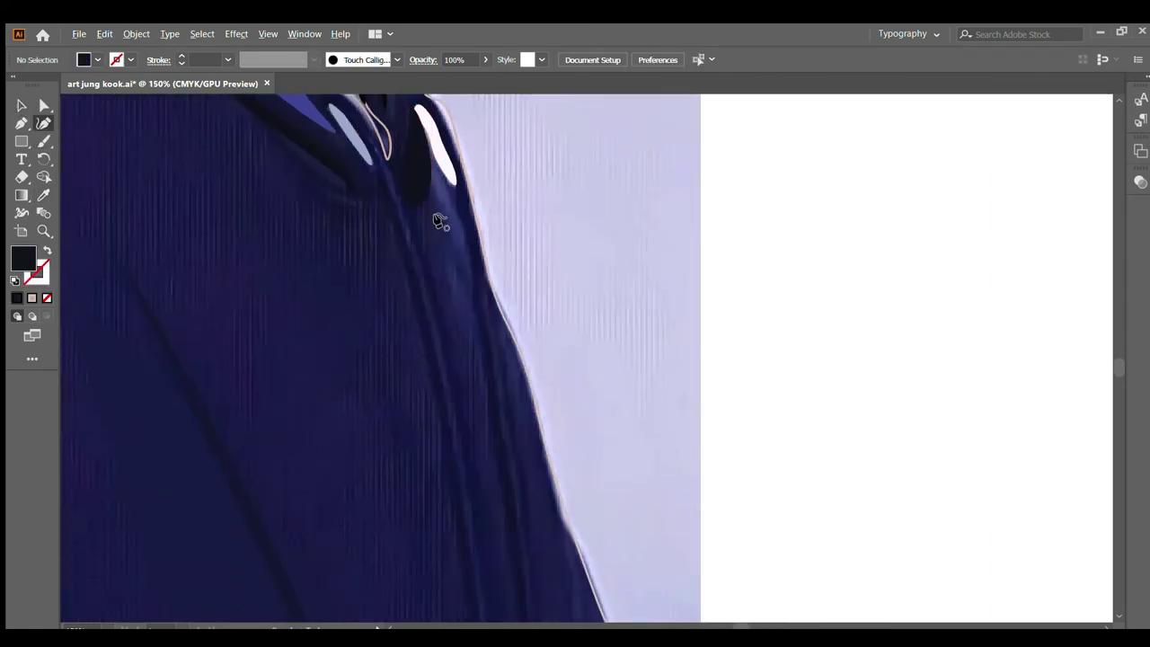
scroll(478, 177, up, 1)
scroll(458, 170, up, 3)
scroll(419, 160, up, 1)
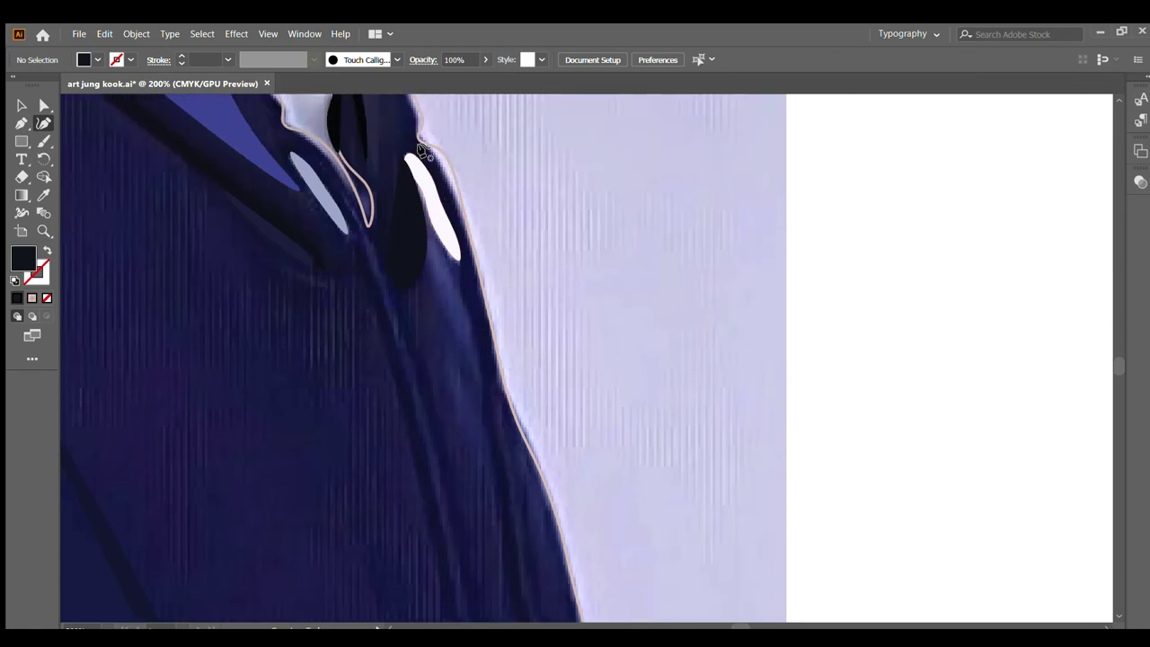
Step: Trace a shadow path down the hoodie's right edge from the collar to the artwork's bottom
click(424, 142)
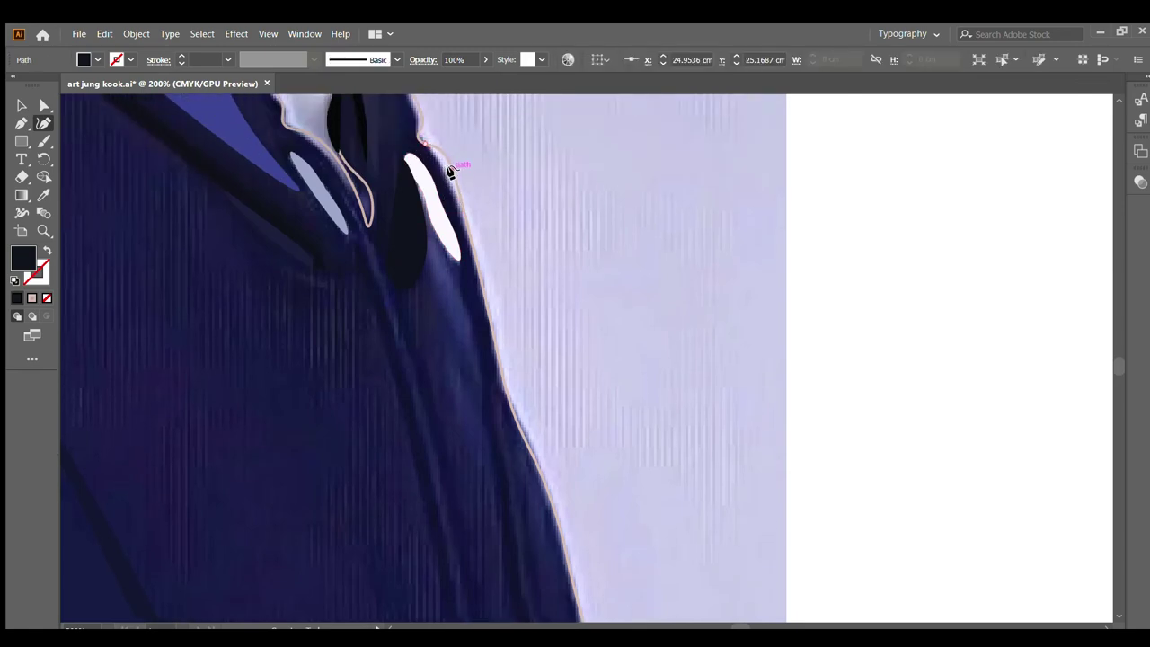
drag(476, 276, 471, 218)
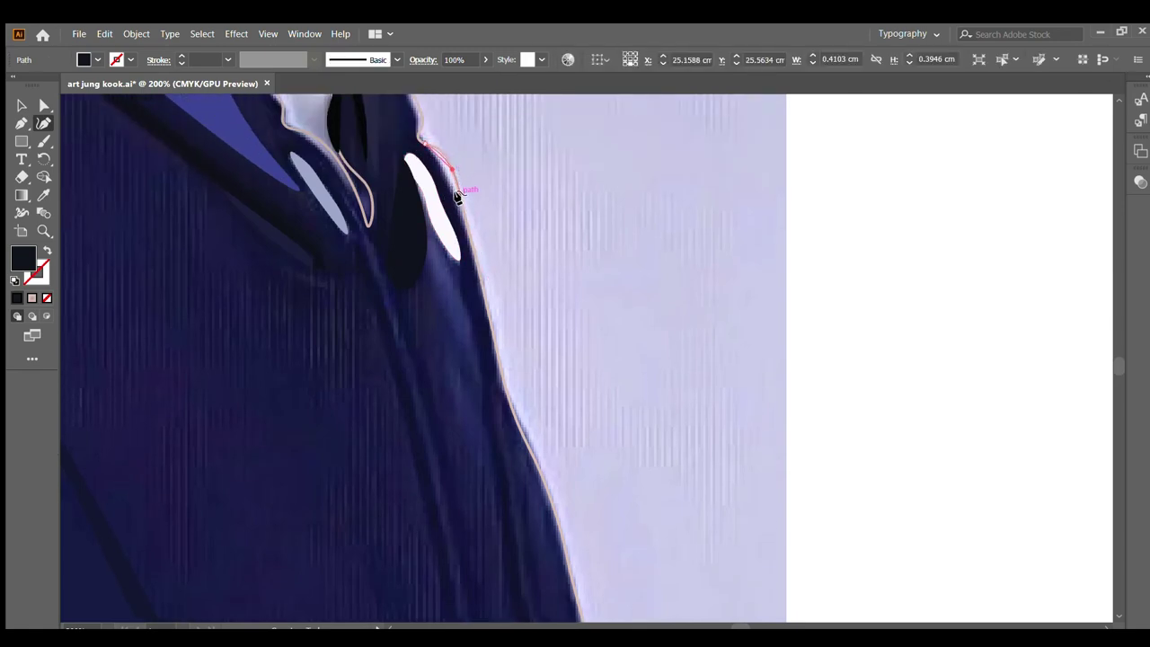
click(501, 367)
scroll(504, 416, down, 2)
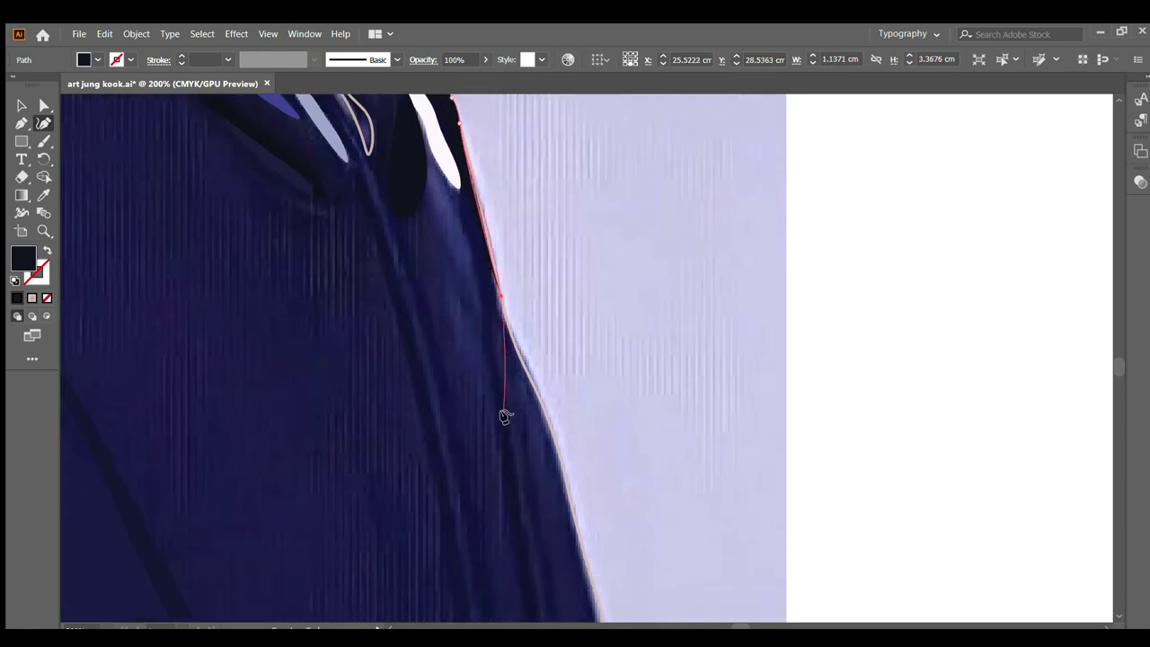
click(509, 414)
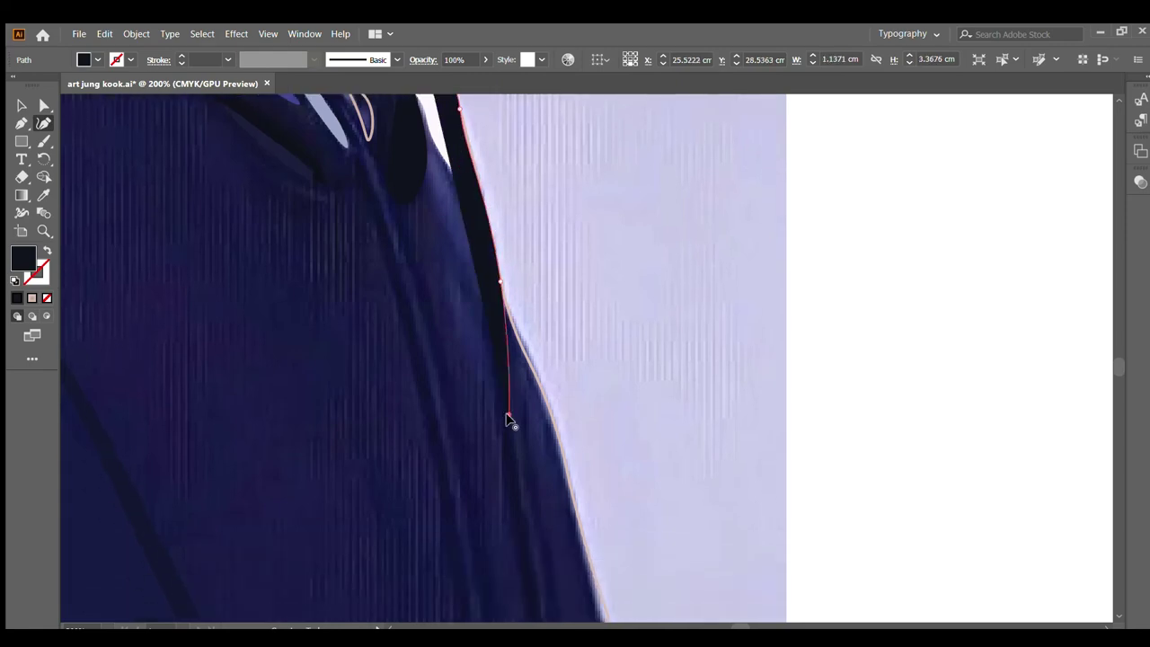
click(527, 519)
scroll(528, 522, down, 3)
scroll(539, 534, down, 1)
click(544, 546)
scroll(548, 553, down, 5)
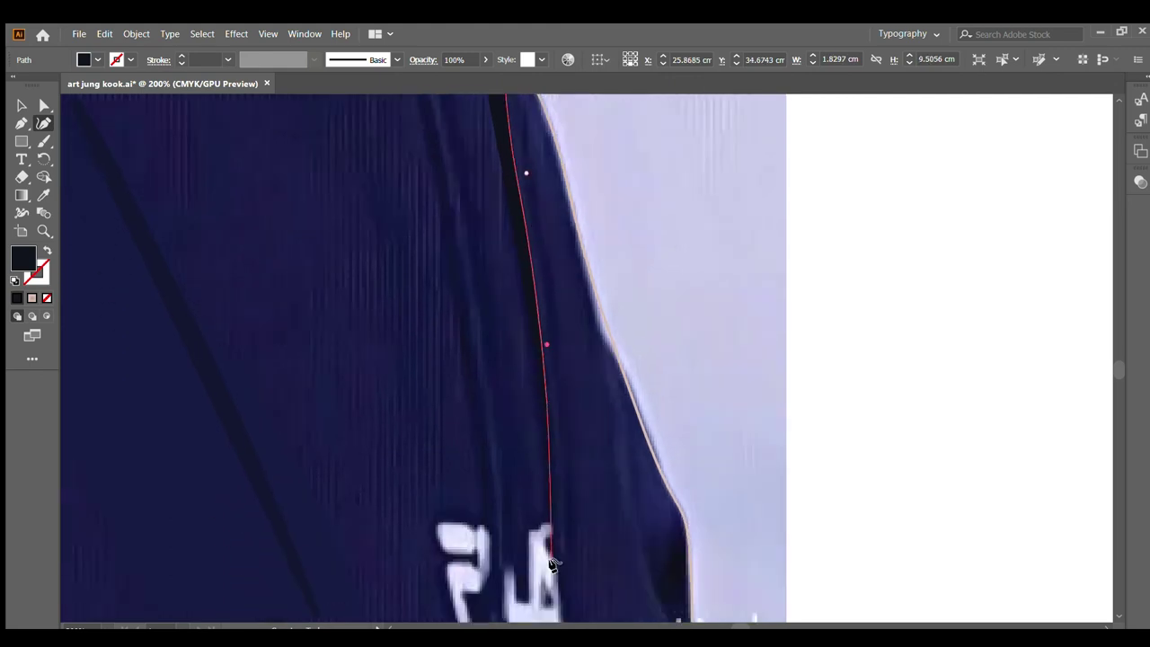
click(566, 566)
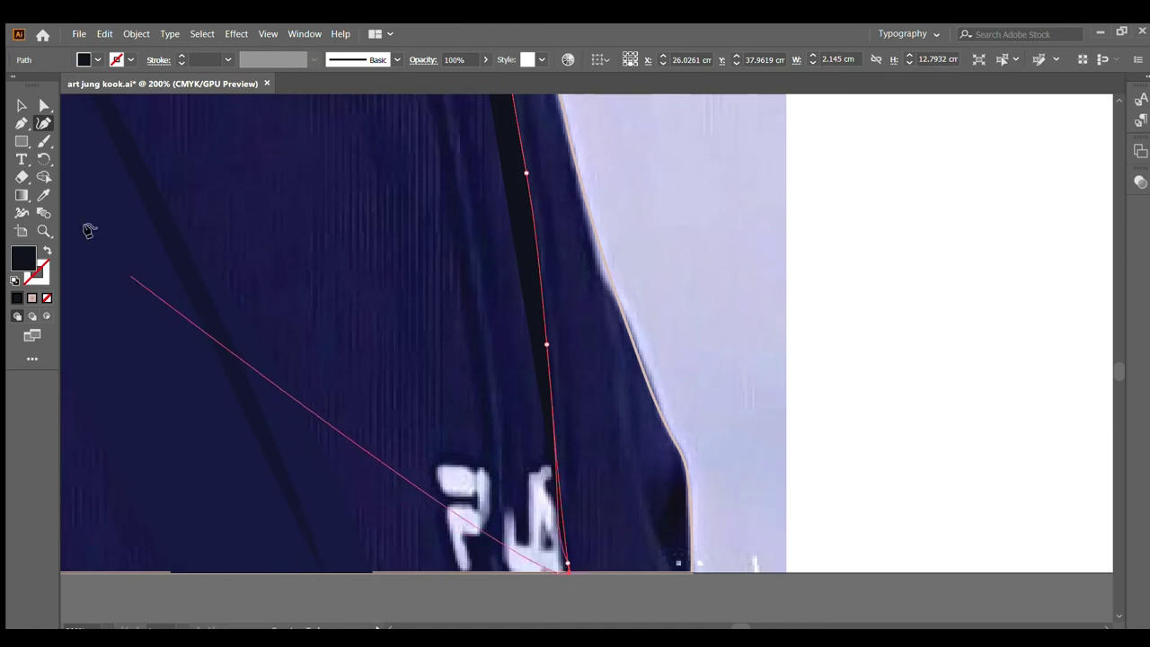
Step: With the Pen tool, bring the path back up the dark strip and curve it around the collar
click(21, 123)
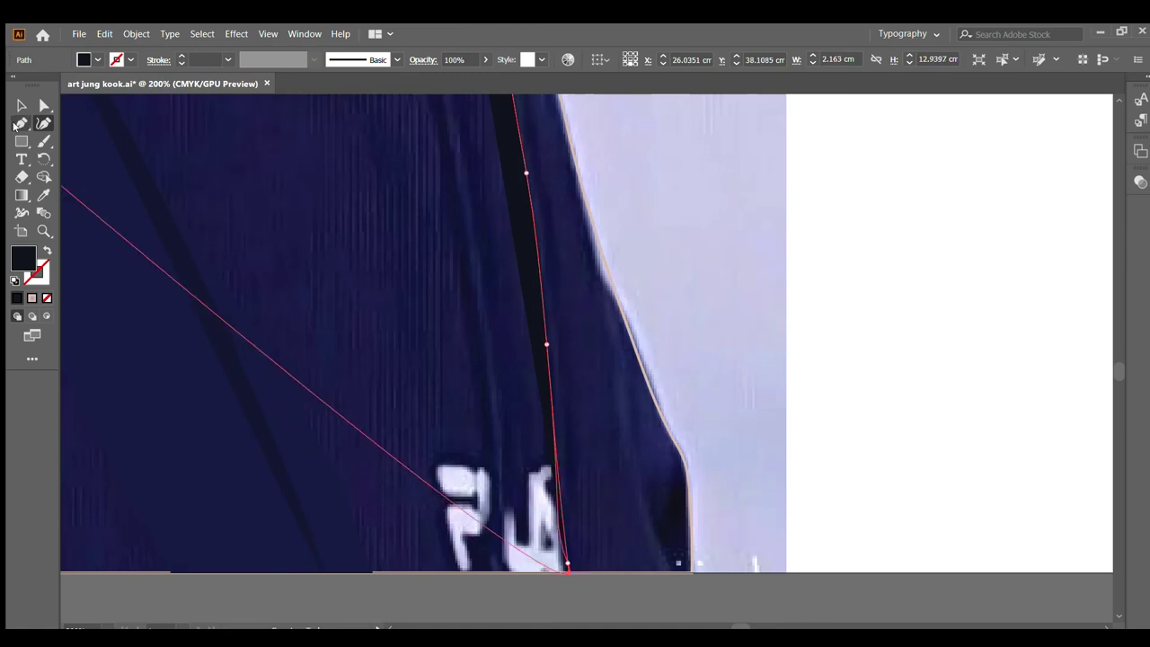
click(564, 566)
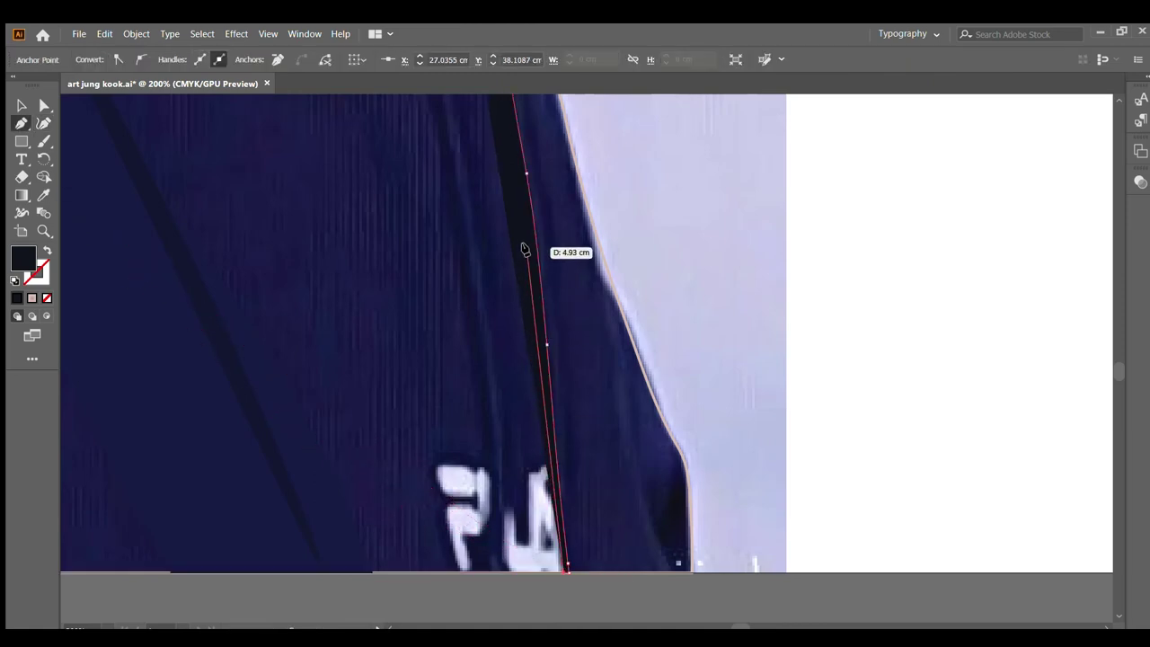
click(527, 248)
scroll(513, 234, up, 3)
scroll(507, 230, up, 3)
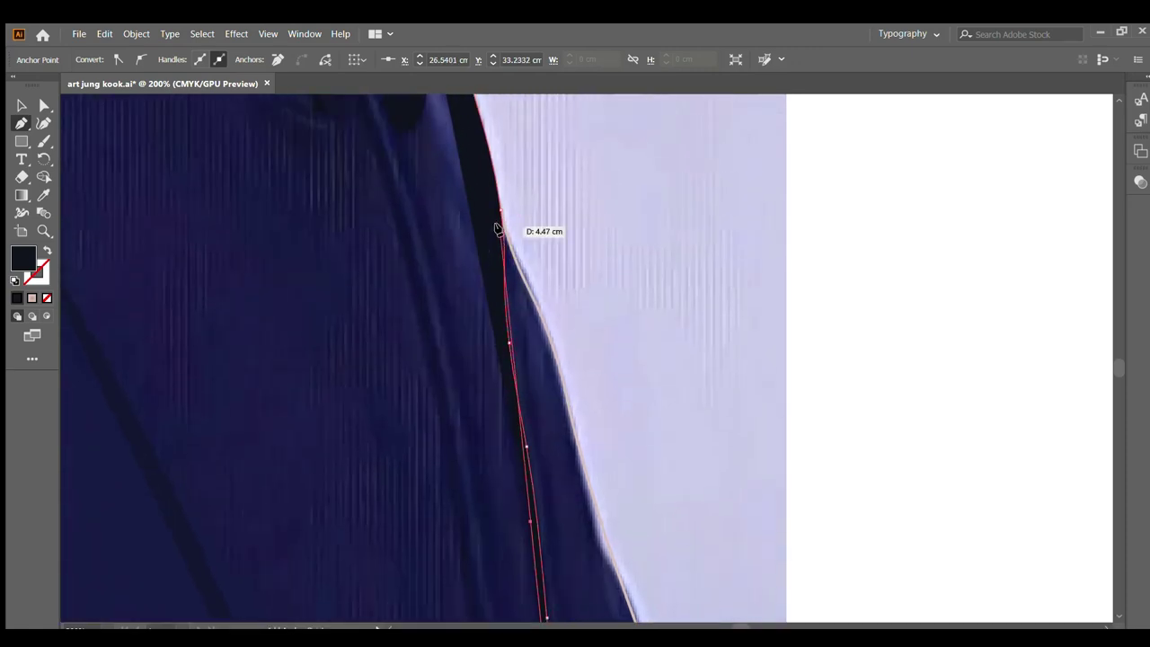
click(501, 329)
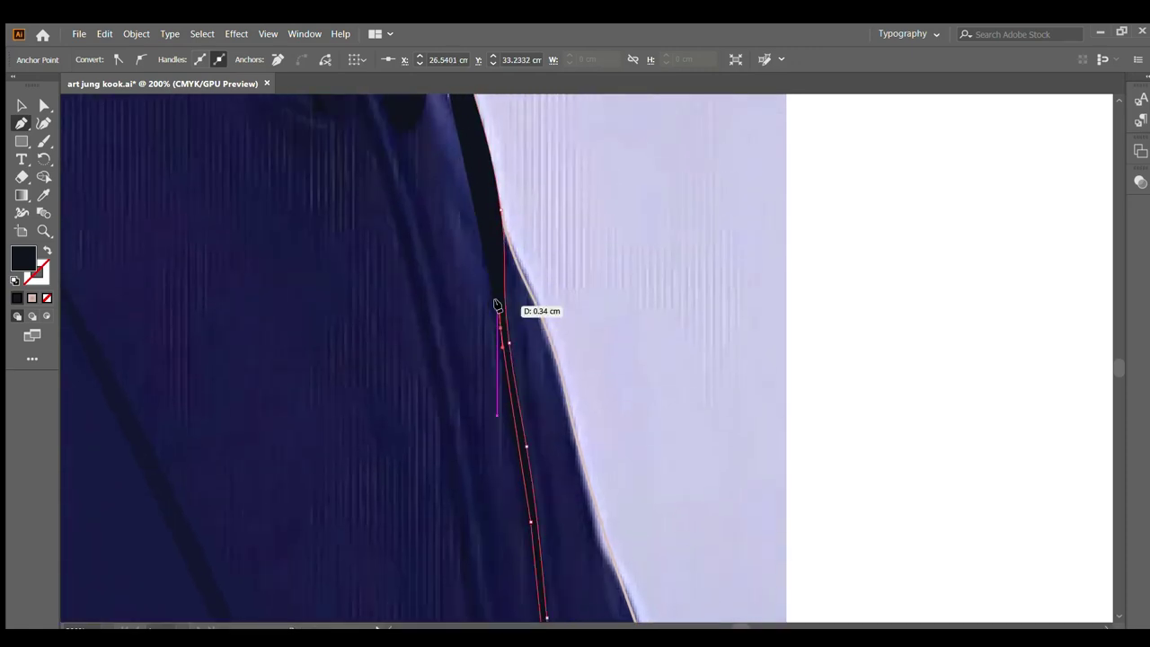
click(491, 206)
scroll(490, 198, up, 3)
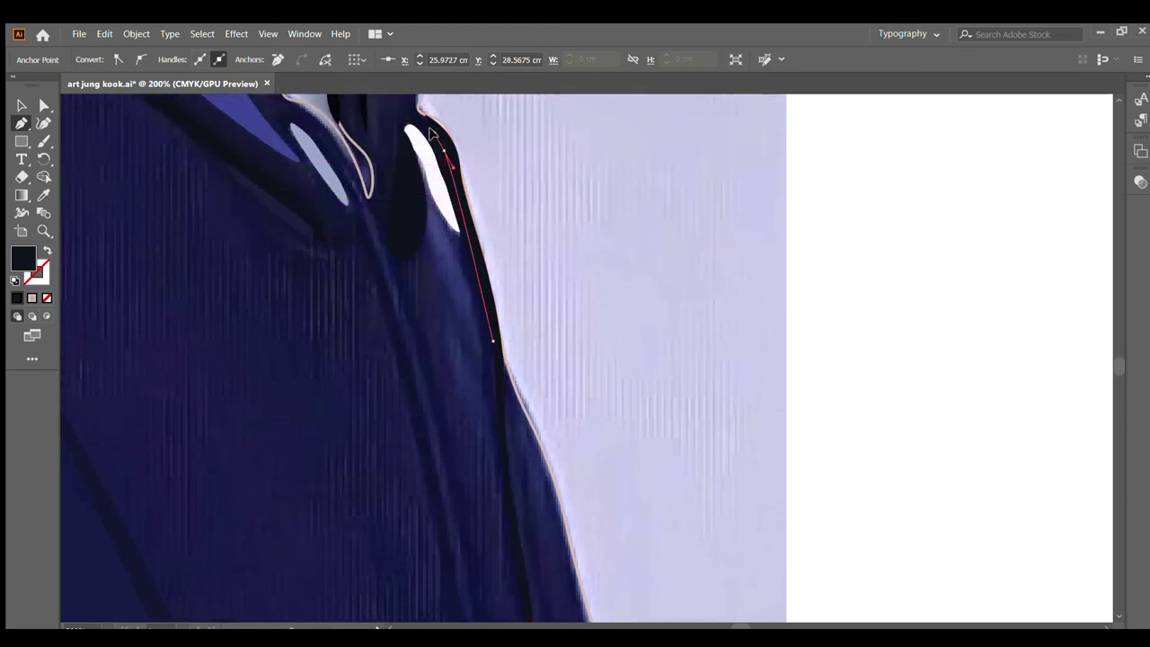
drag(429, 133, 423, 113)
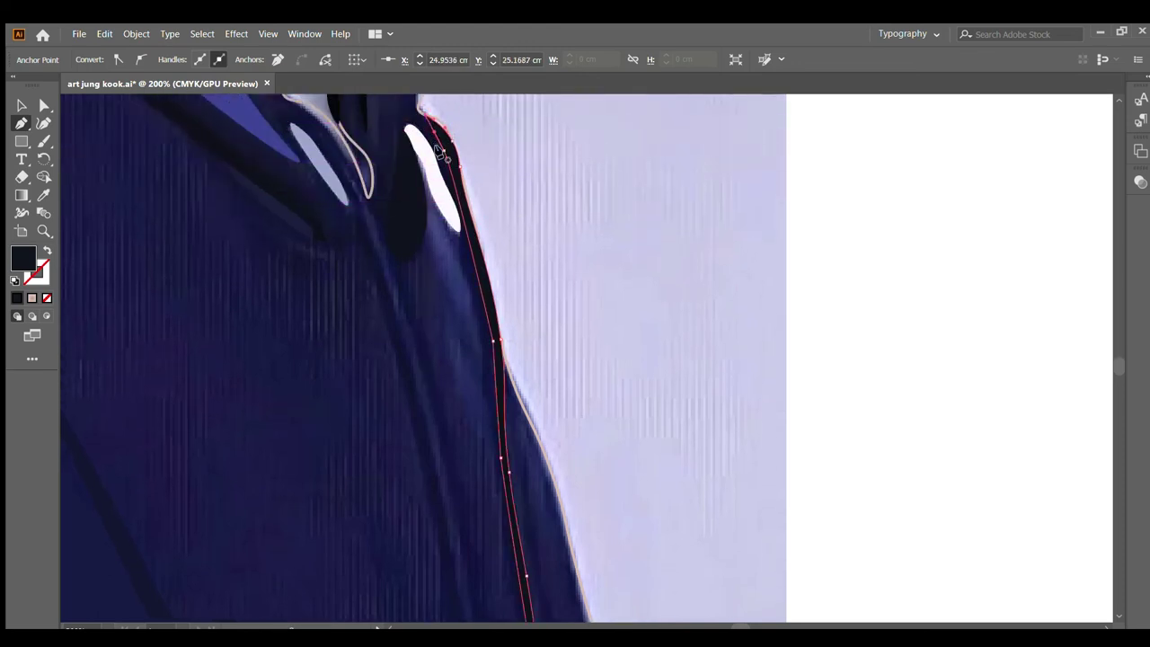
scroll(441, 151, down, 2)
scroll(449, 282, down, 3)
scroll(403, 191, up, 3)
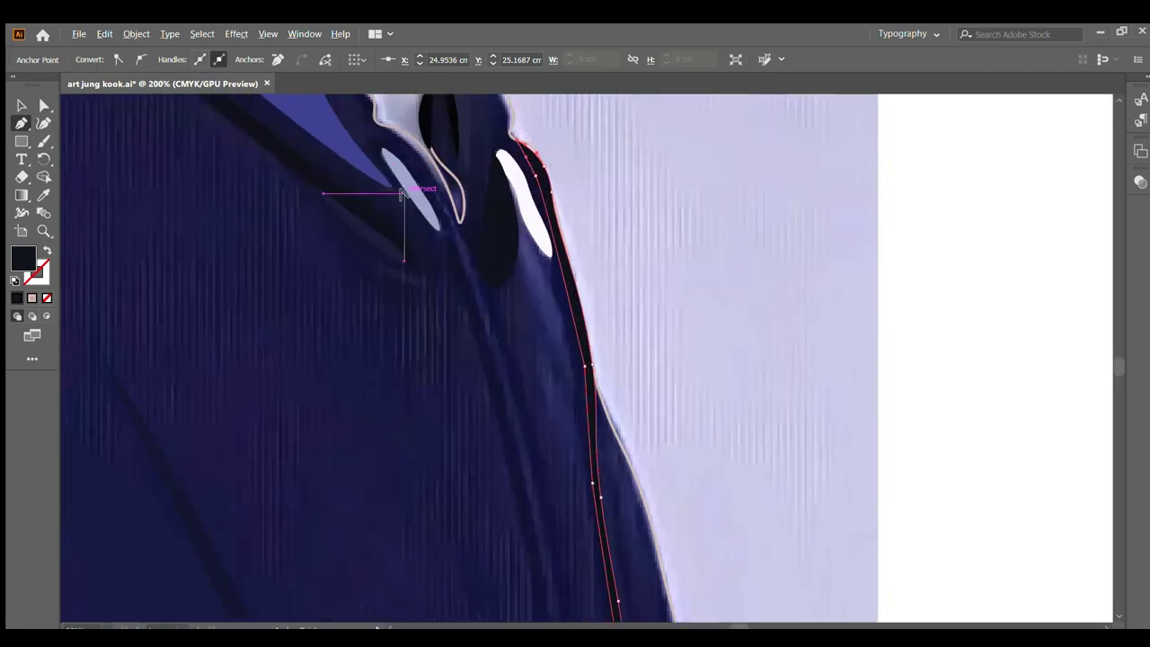
Step: Start a fold shadow beside the collar running down toward the FILA logo
click(373, 141)
drag(408, 155, 415, 167)
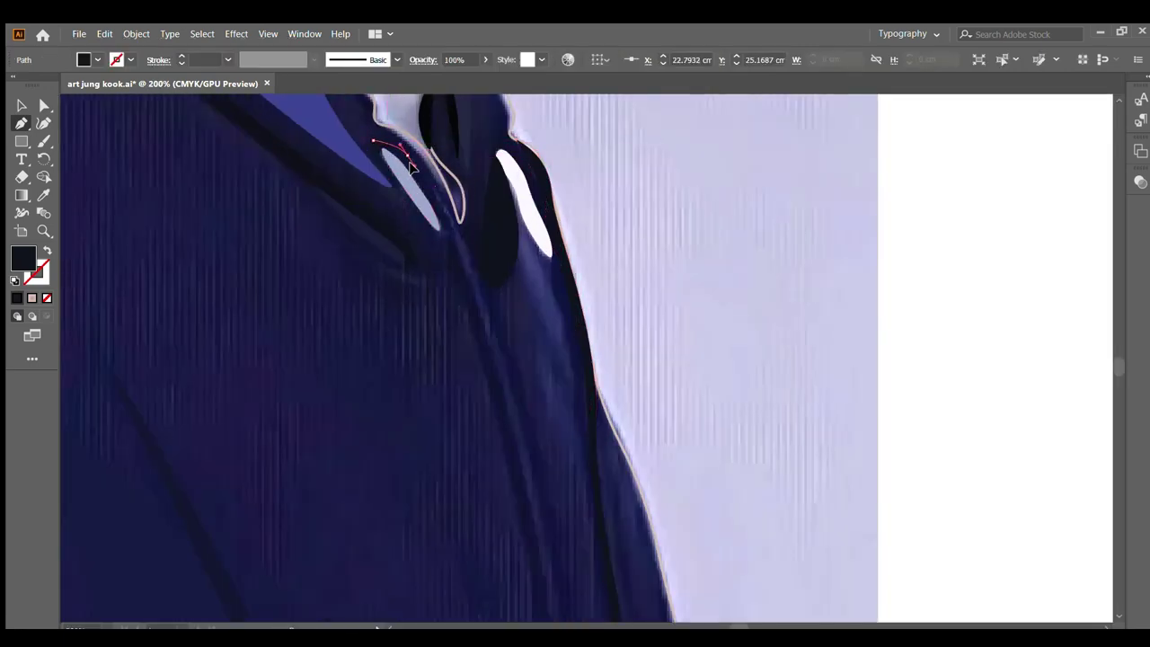
drag(463, 265, 492, 340)
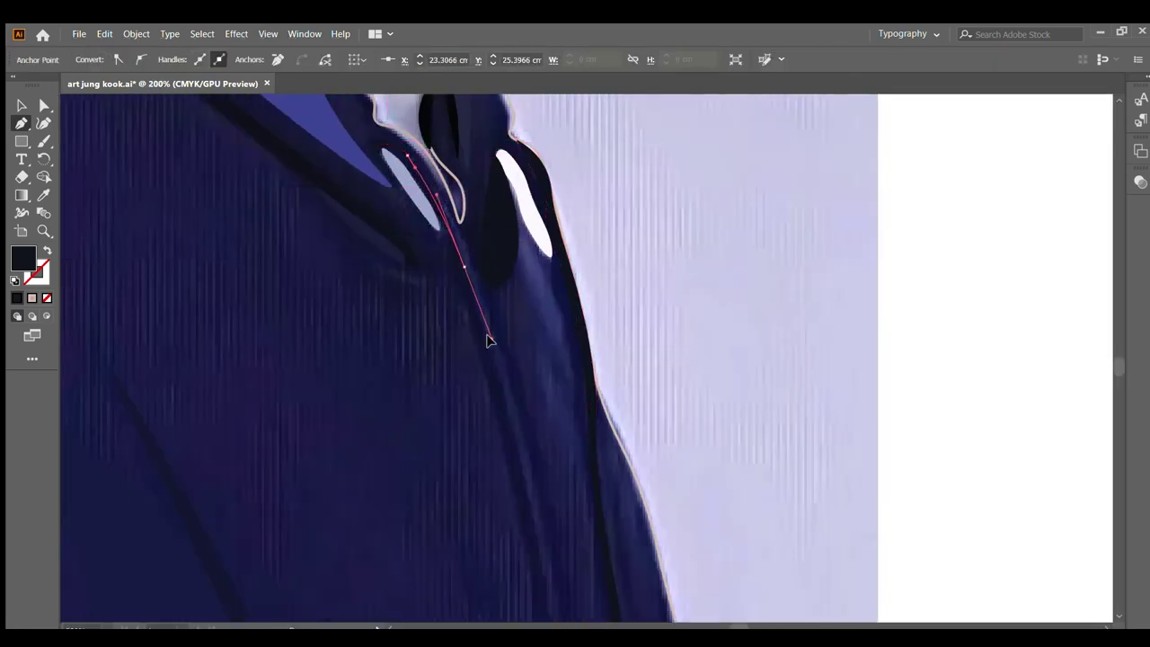
scroll(493, 346, down, 1)
scroll(503, 360, down, 3)
click(529, 388)
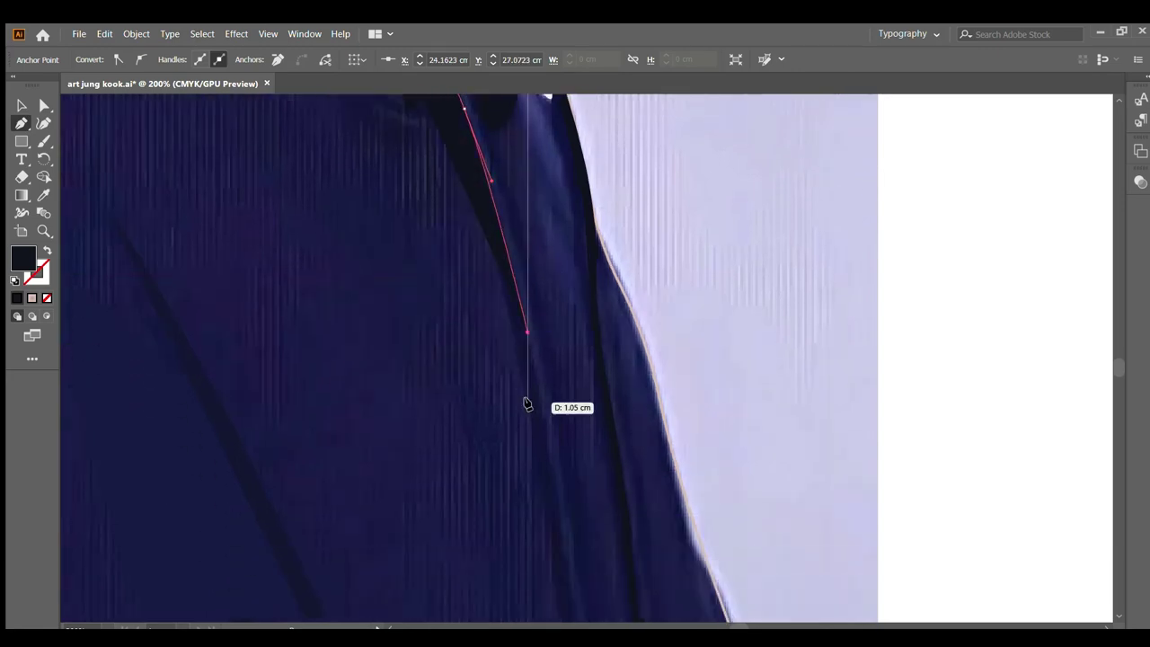
scroll(522, 404, down, 5)
scroll(568, 455, down, 2)
click(578, 475)
scroll(580, 477, down, 3)
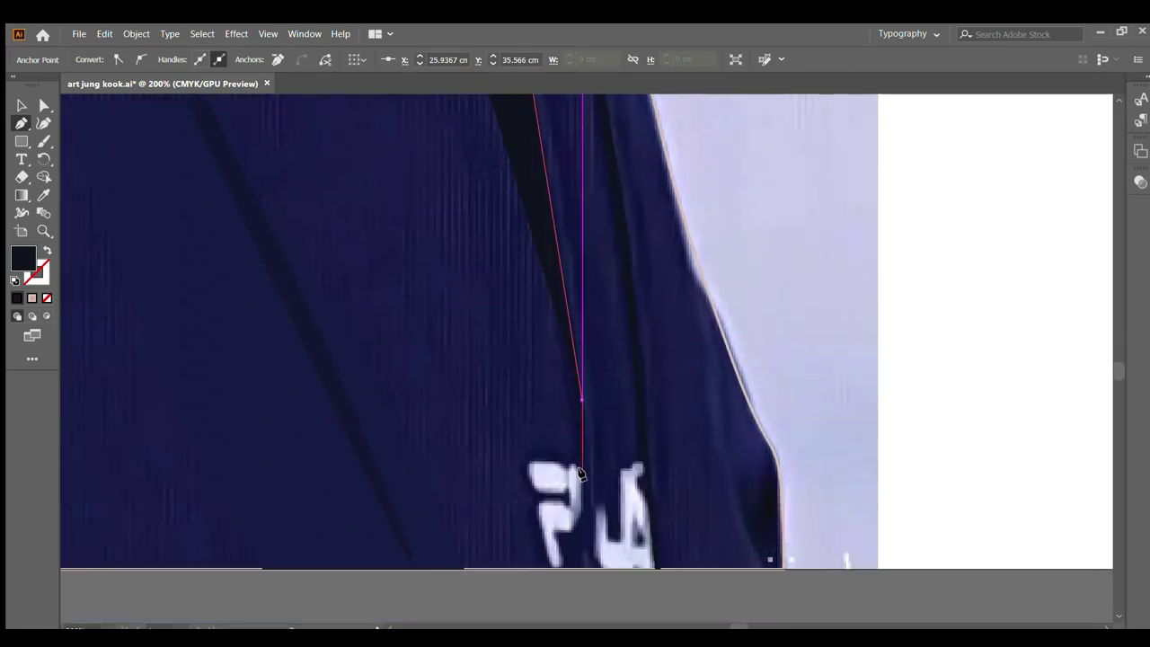
click(585, 494)
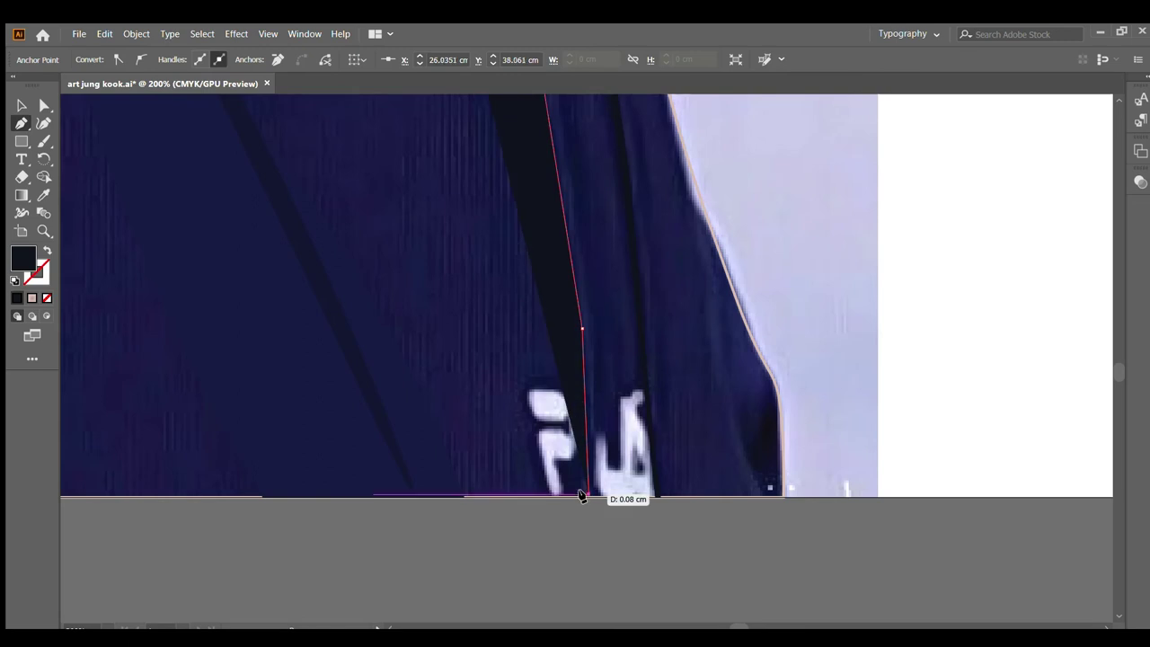
Step: Curve the fold shape's return edge back up to the collar, close it, and deselect
scroll(557, 274, up, 2)
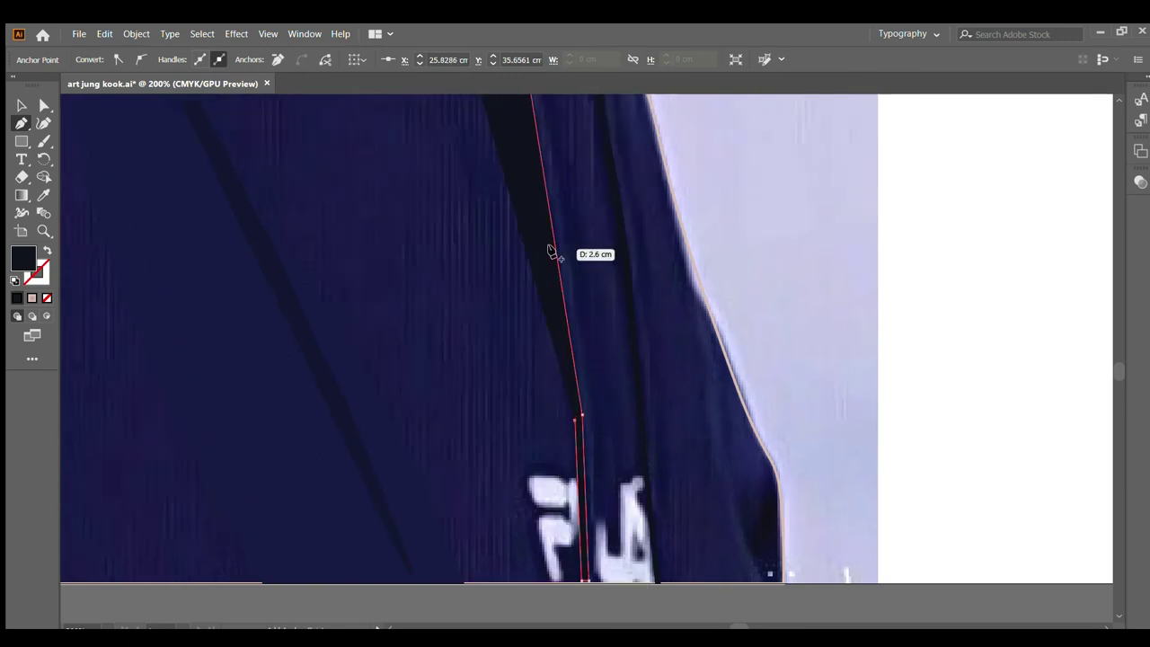
drag(536, 247, 524, 214)
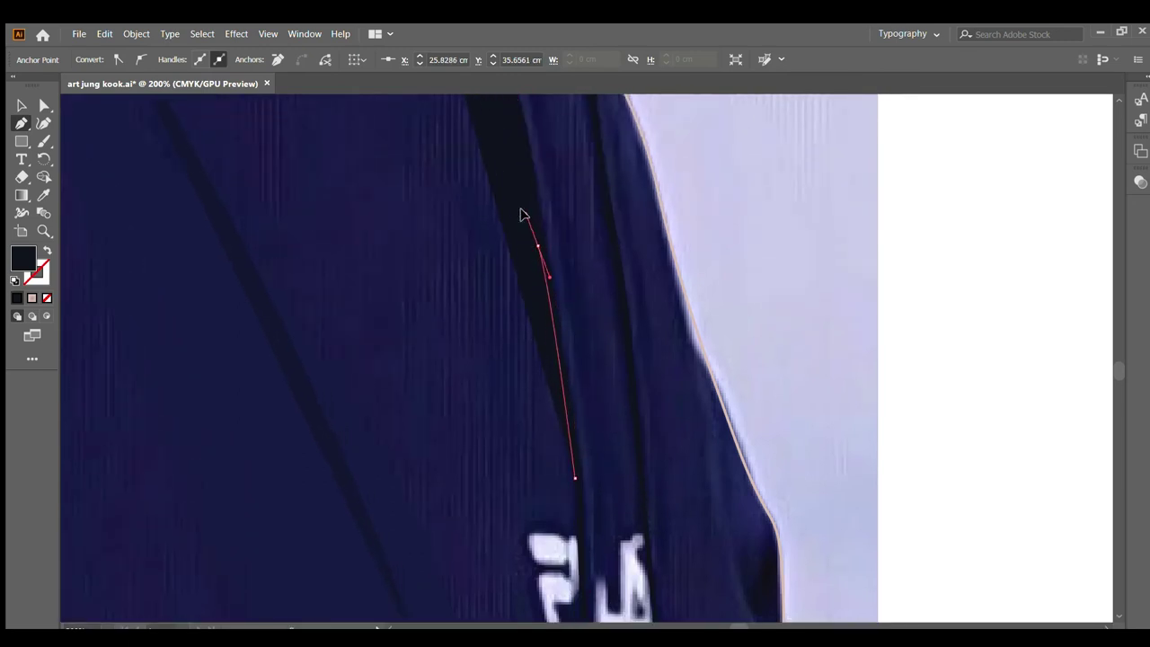
scroll(524, 216, up, 1)
scroll(521, 225, up, 3)
scroll(503, 252, up, 1)
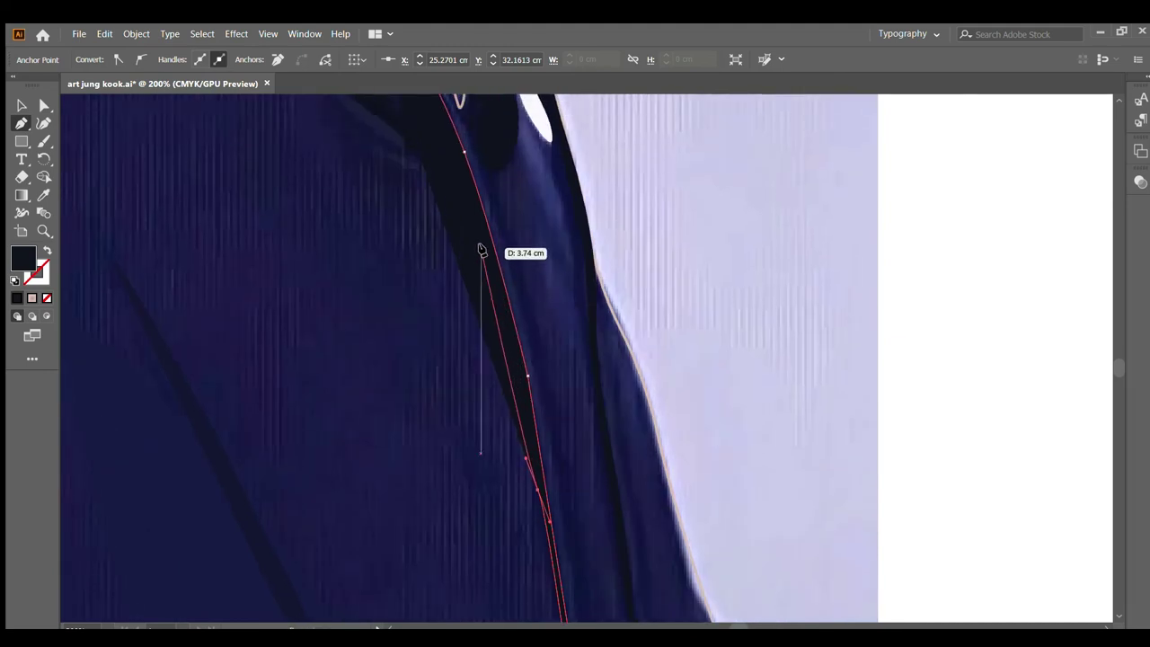
drag(483, 241, 473, 224)
scroll(466, 205, up, 3)
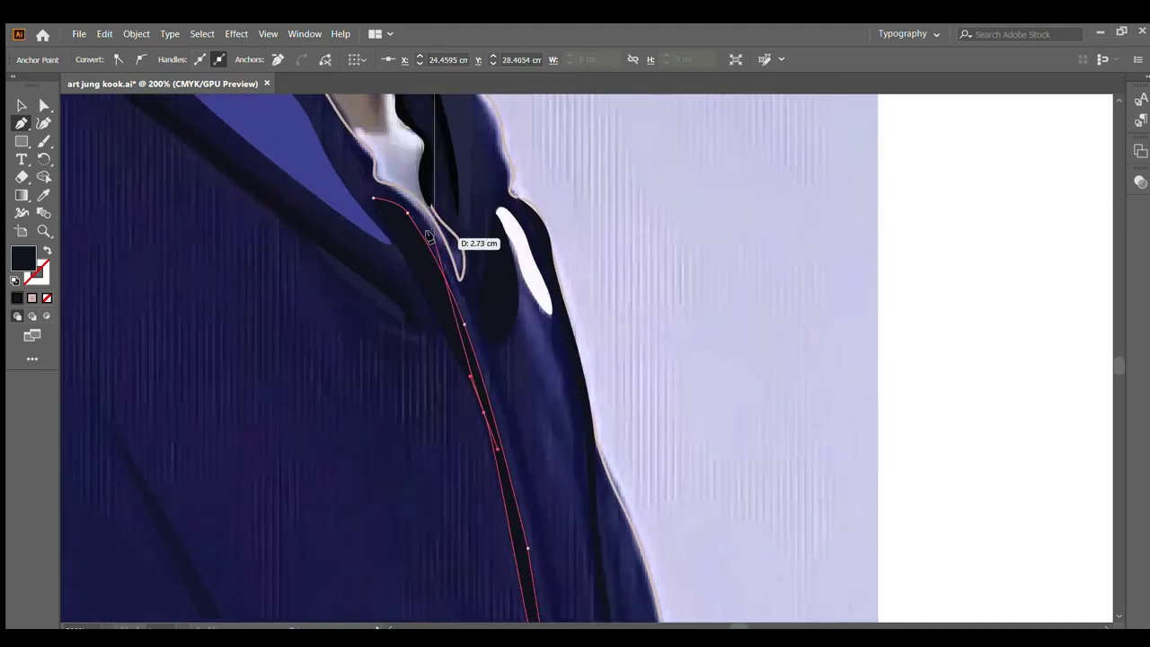
drag(407, 212, 372, 198)
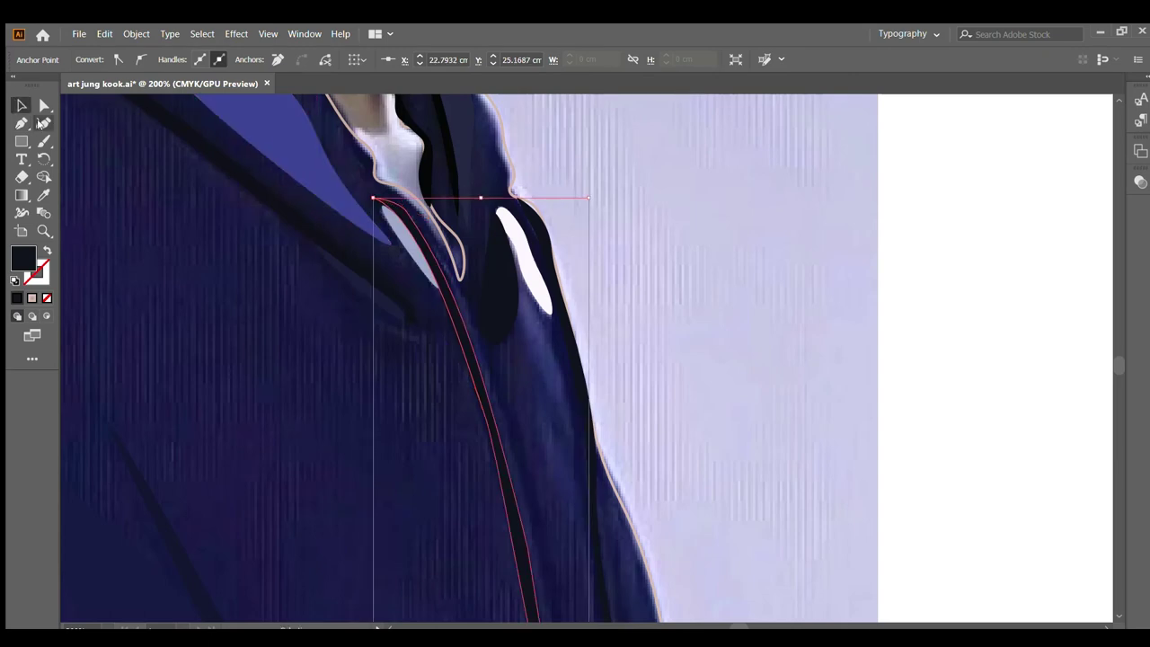
key(v)
click(539, 285)
scroll(539, 286, down, 1)
scroll(539, 286, up, 2)
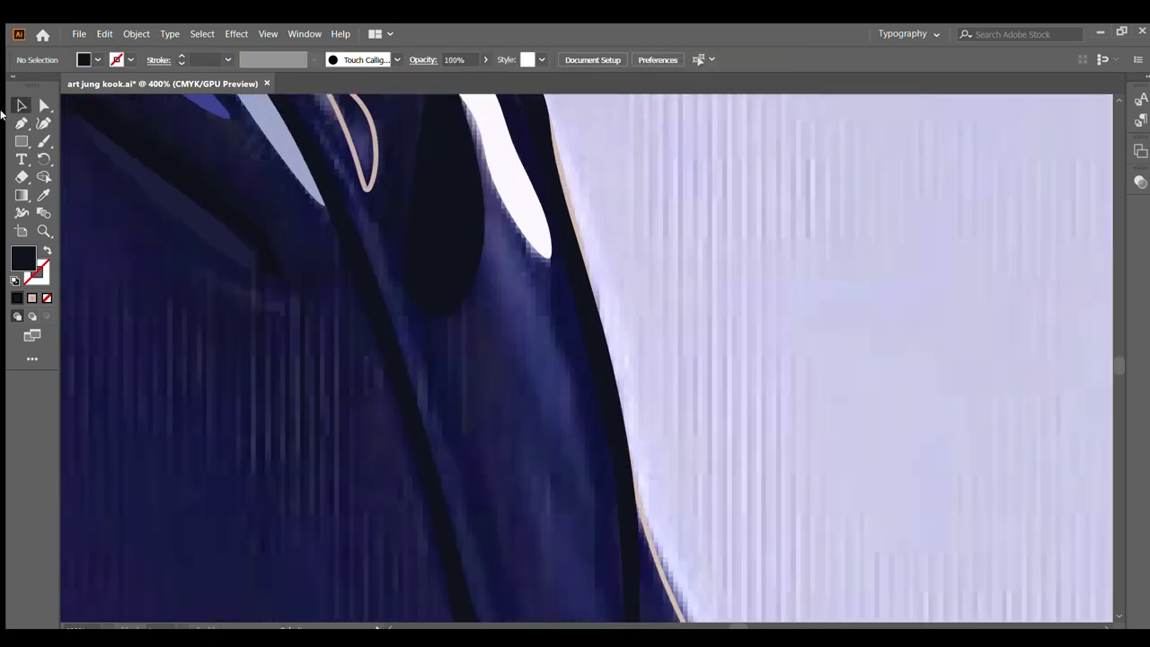
Step: Draw a closed Curvature sliver along the fold from the collar down to a bottom tip
click(41, 124)
click(451, 112)
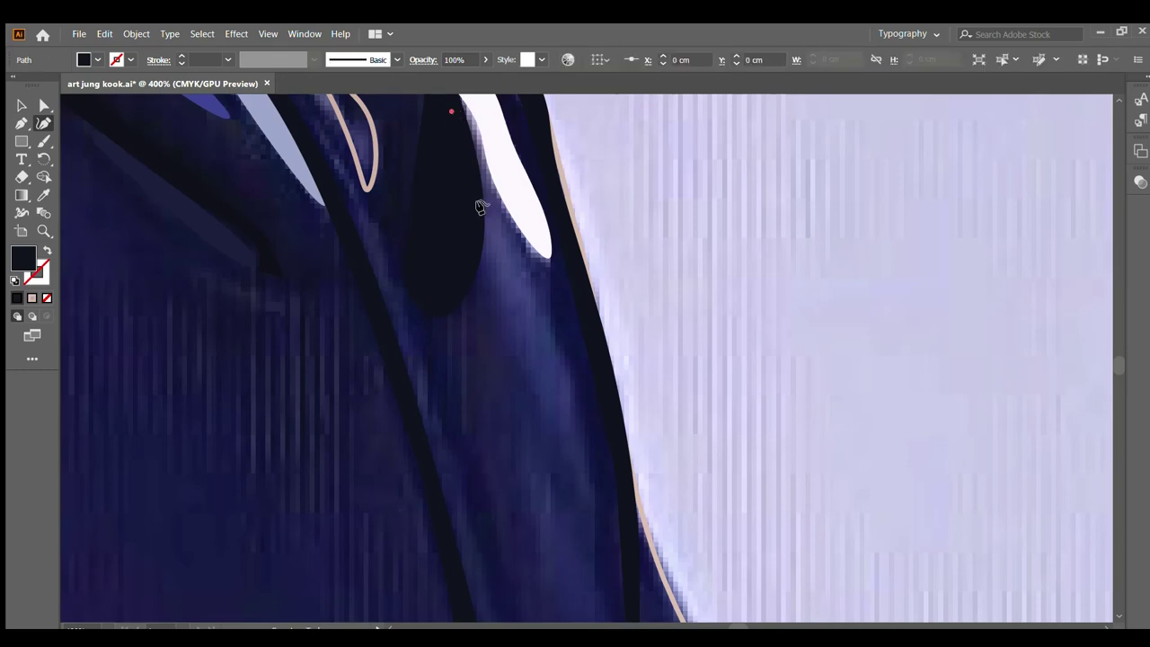
click(527, 249)
click(575, 379)
click(577, 460)
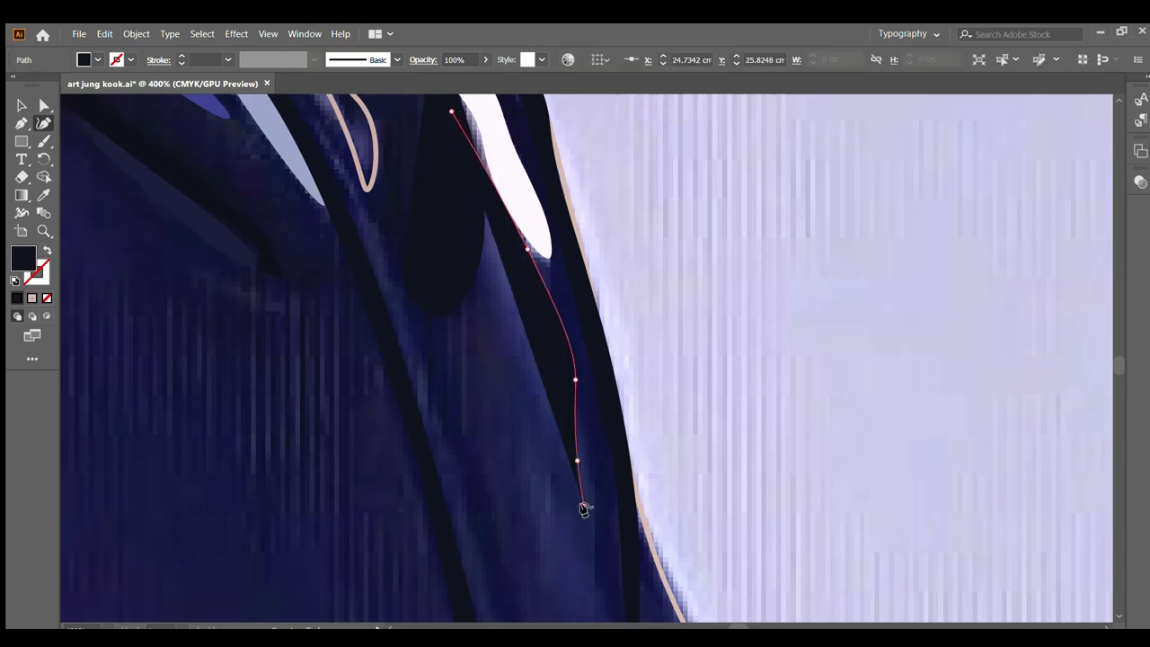
click(584, 505)
click(533, 360)
click(492, 278)
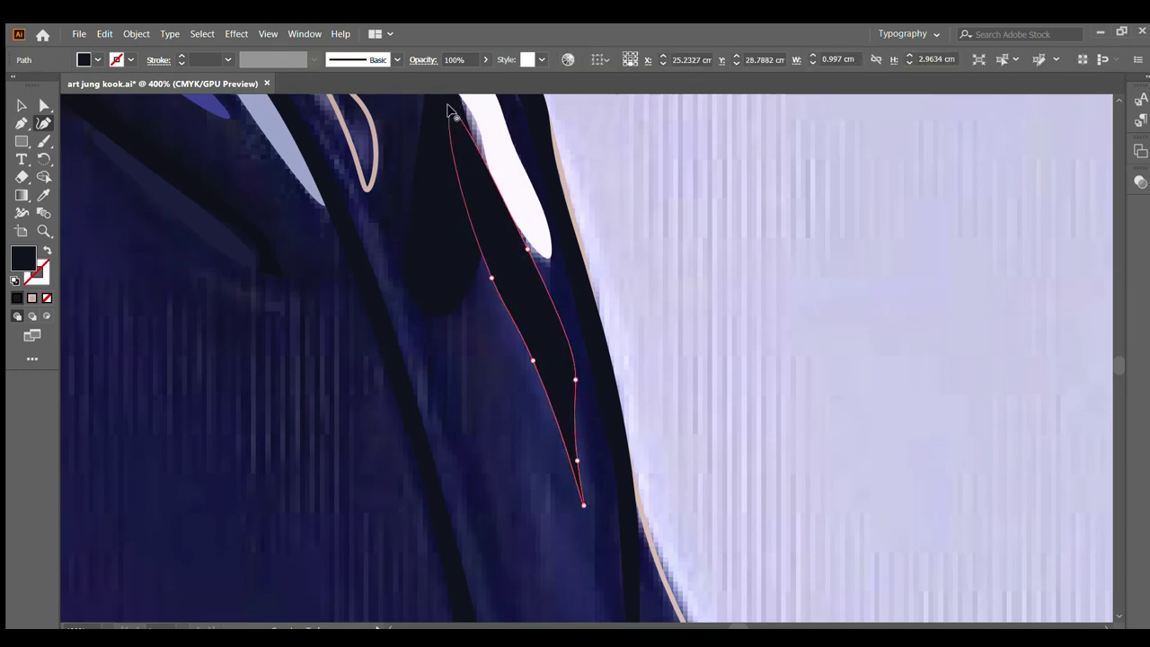
Step: Fill the sliver with the hoodie's dark blue, send it backward with Ctrl+[, and deselect
click(48, 252)
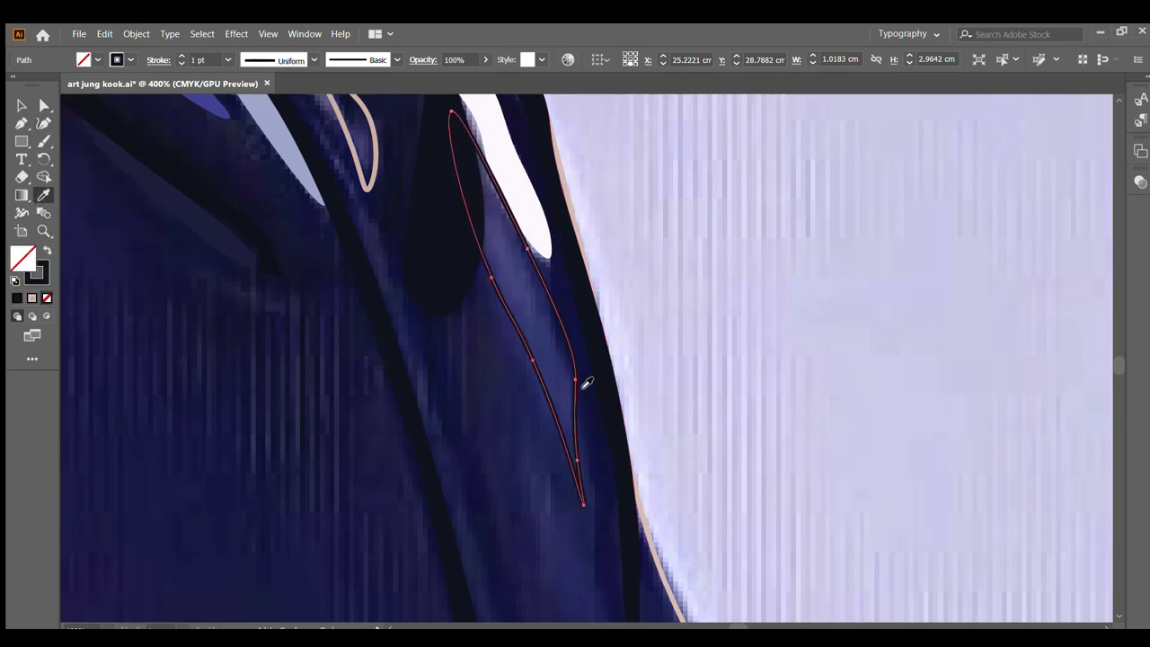
click(583, 386)
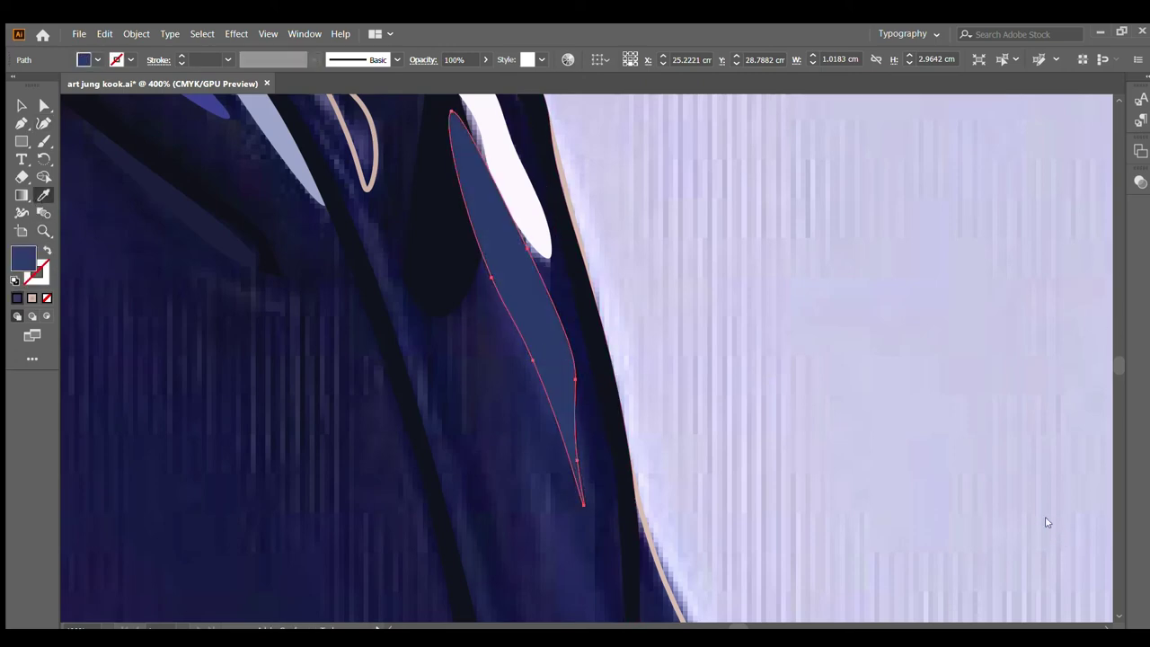
key(ctrl+bracketleft)
click(22, 105)
click(141, 309)
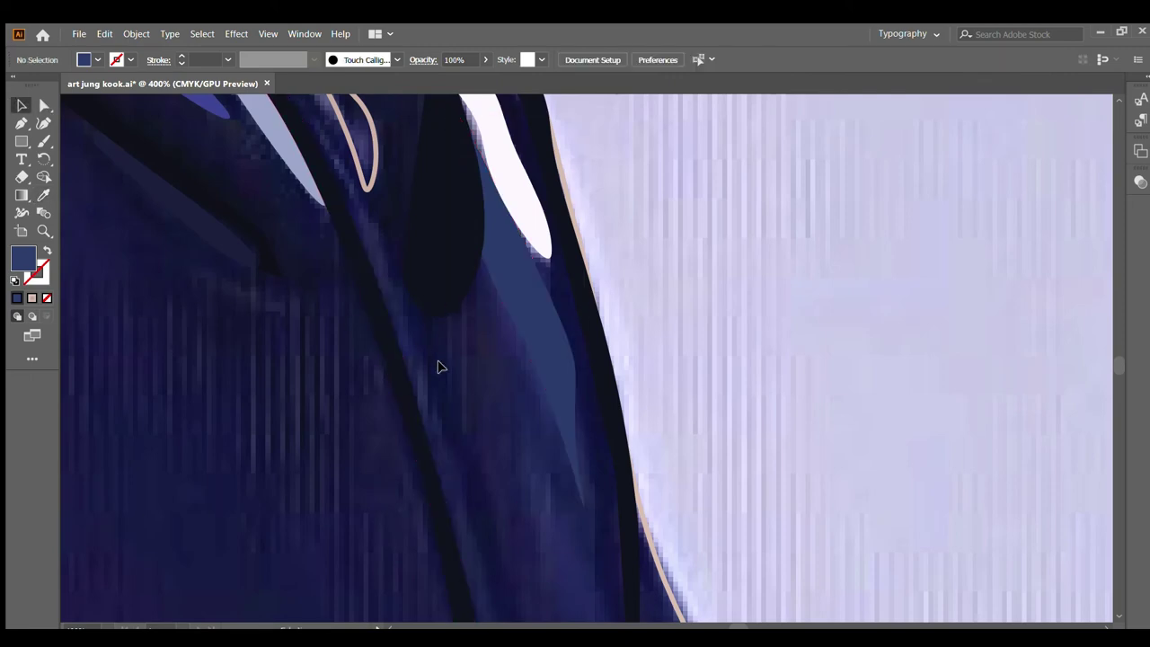
scroll(437, 367, down, 1)
key(ctrl+minus)
scroll(419, 342, down, 2)
scroll(500, 410, down, 1)
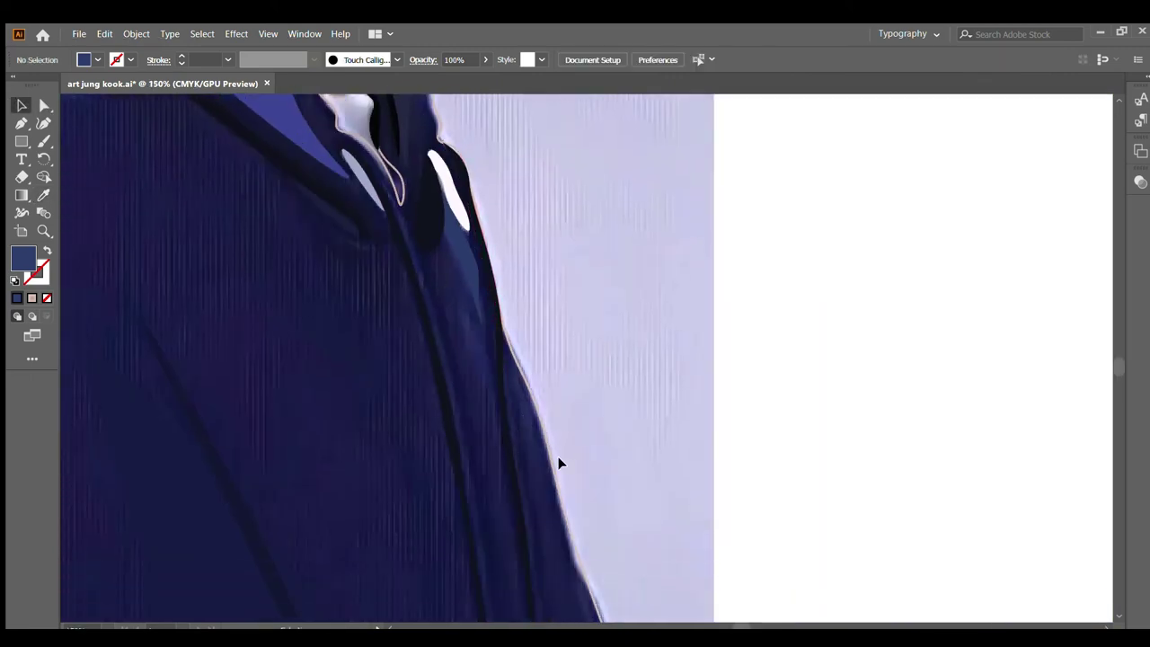
scroll(559, 457, up, 2)
click(43, 123)
scroll(267, 200, up, 3)
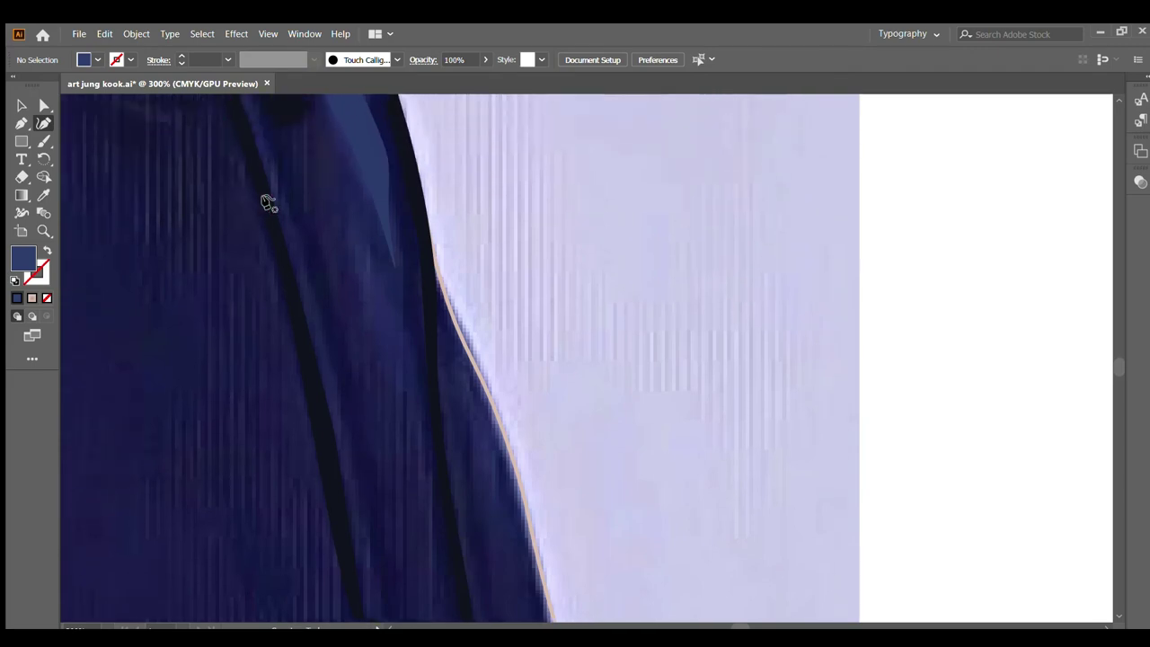
scroll(315, 227, down, 2)
scroll(257, 159, up, 3)
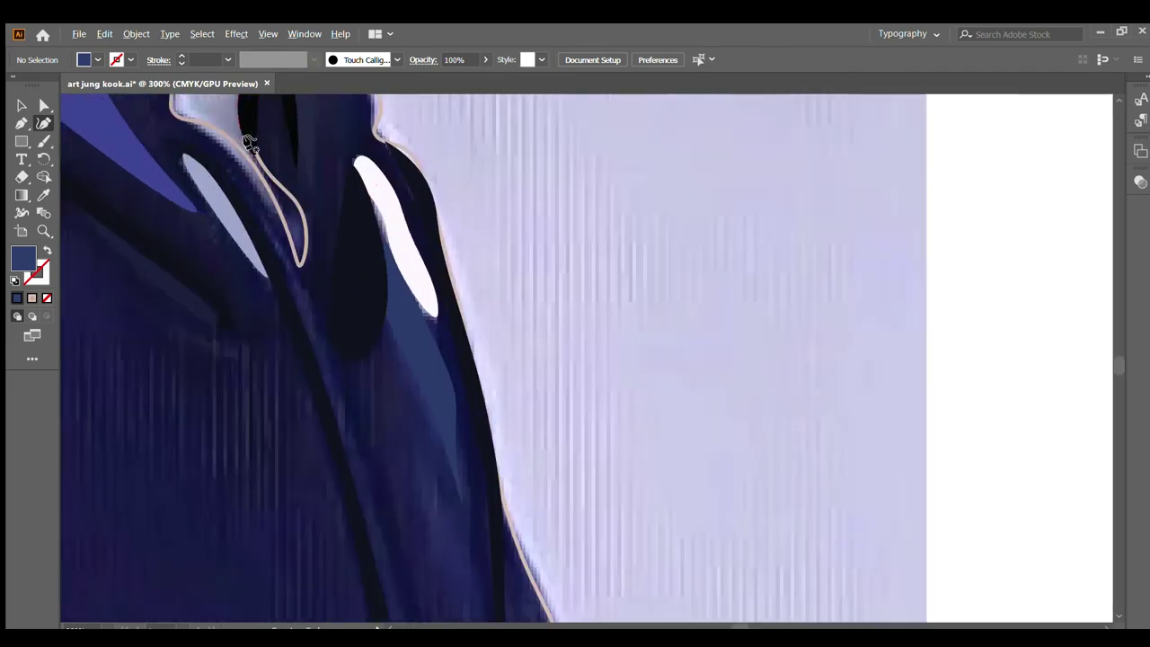
Step: Trace a closed strip along the zipper seam down to the bottom edge by the FL lettering
click(272, 237)
scroll(313, 318, down, 2)
click(390, 477)
scroll(390, 477, down, 1)
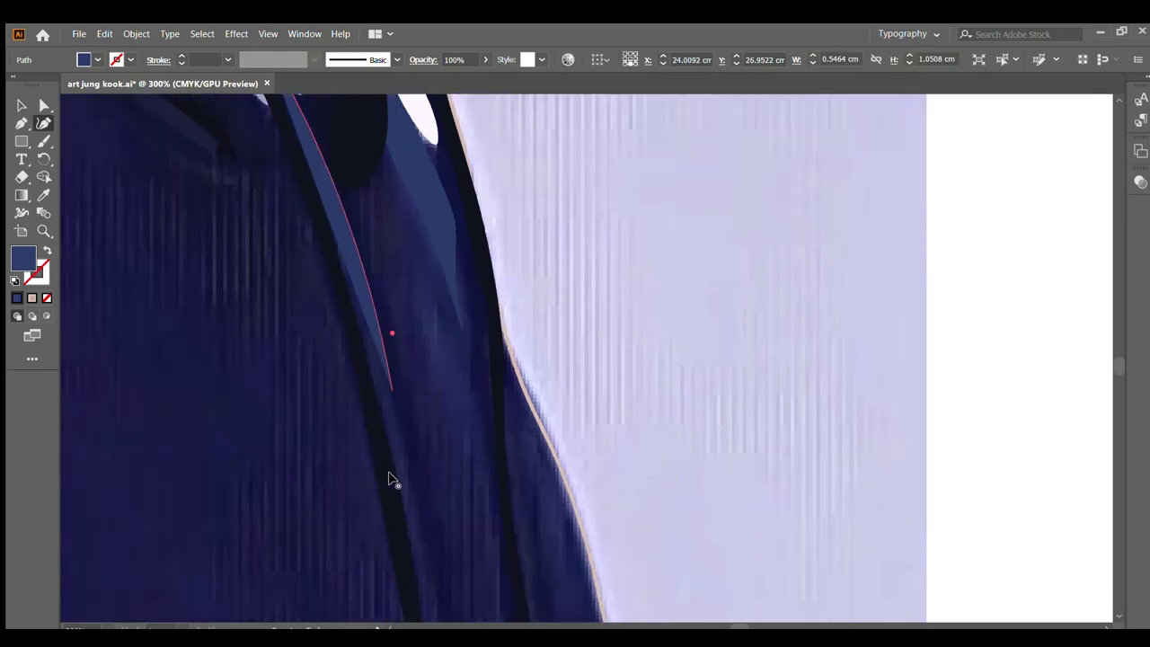
scroll(405, 480, down, 1)
scroll(424, 483, down, 1)
click(465, 537)
scroll(467, 532, down, 2)
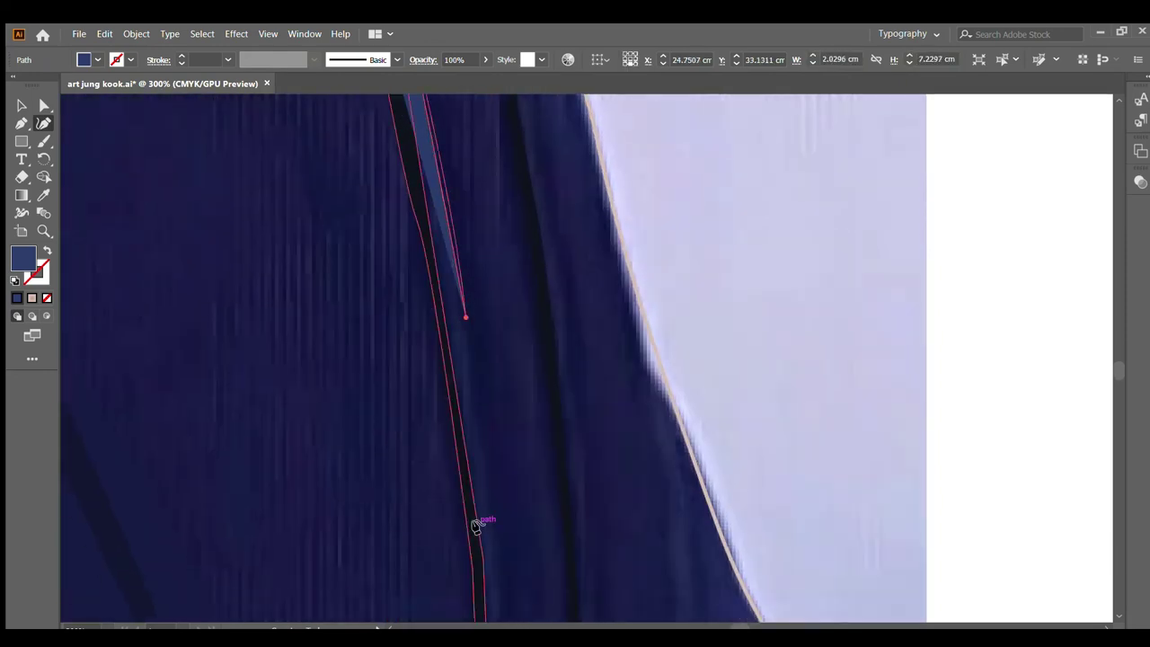
scroll(481, 534, down, 2)
click(503, 519)
scroll(508, 544, down, 1)
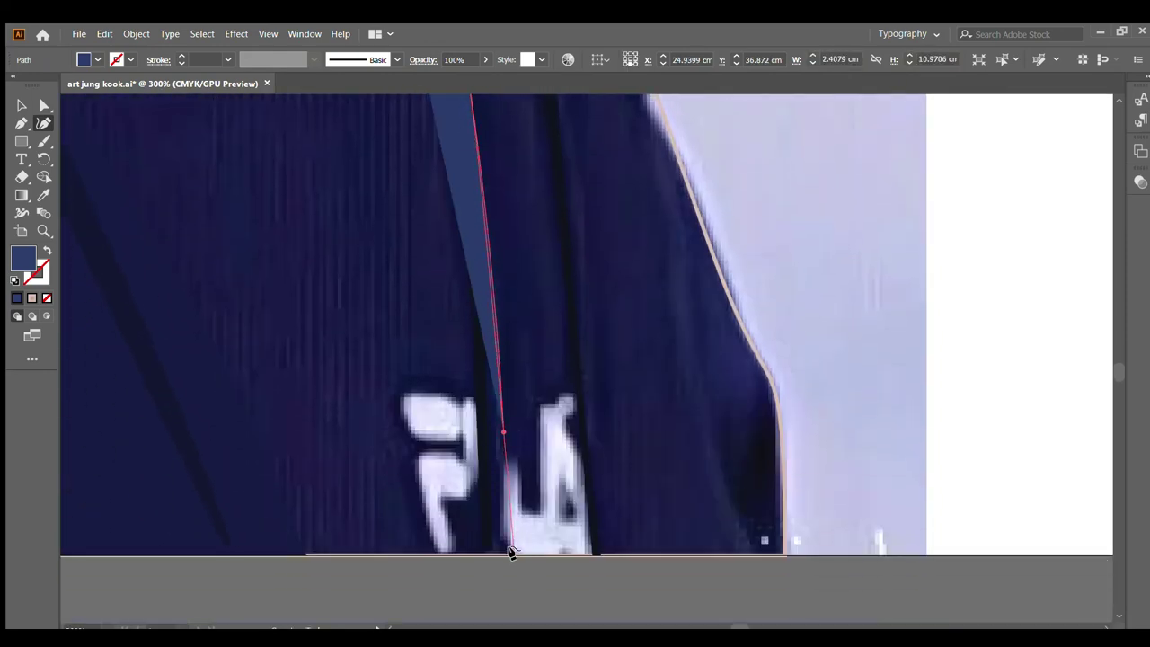
click(505, 551)
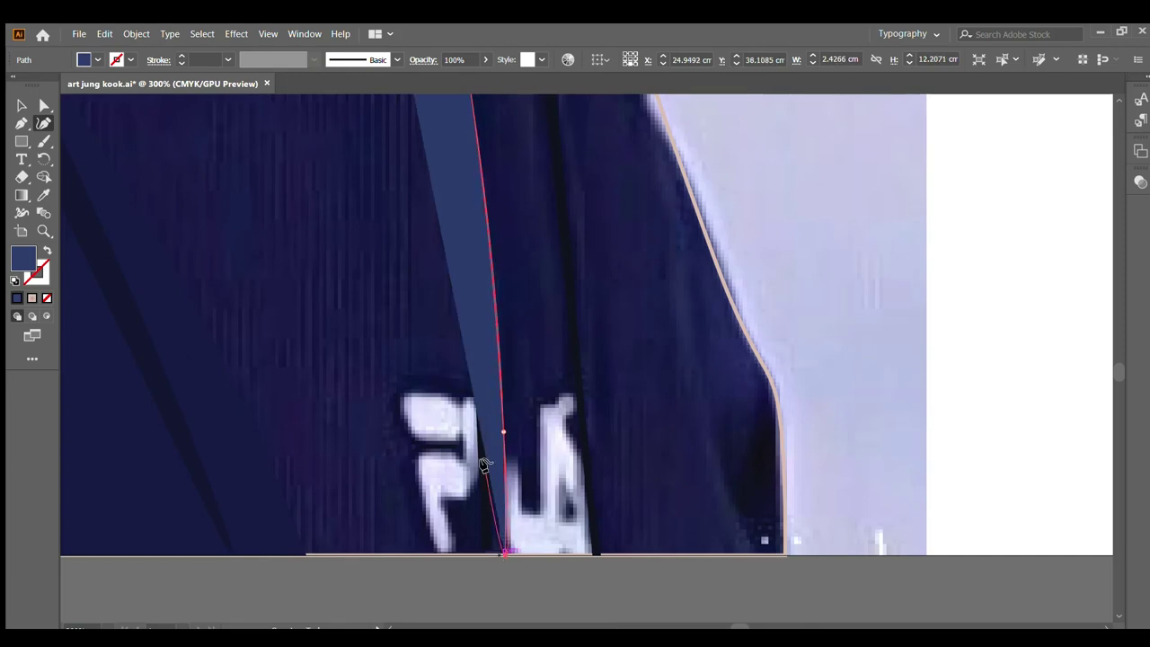
scroll(458, 224, up, 2)
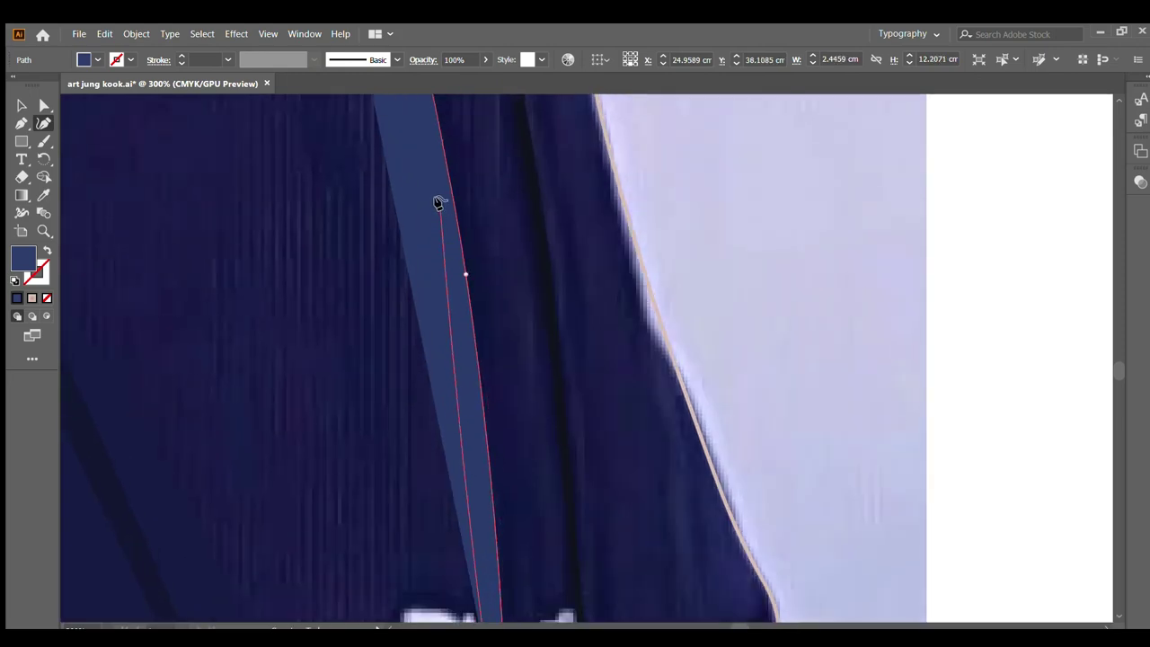
scroll(423, 170, up, 1)
scroll(410, 144, up, 1)
click(384, 142)
scroll(385, 146, up, 1)
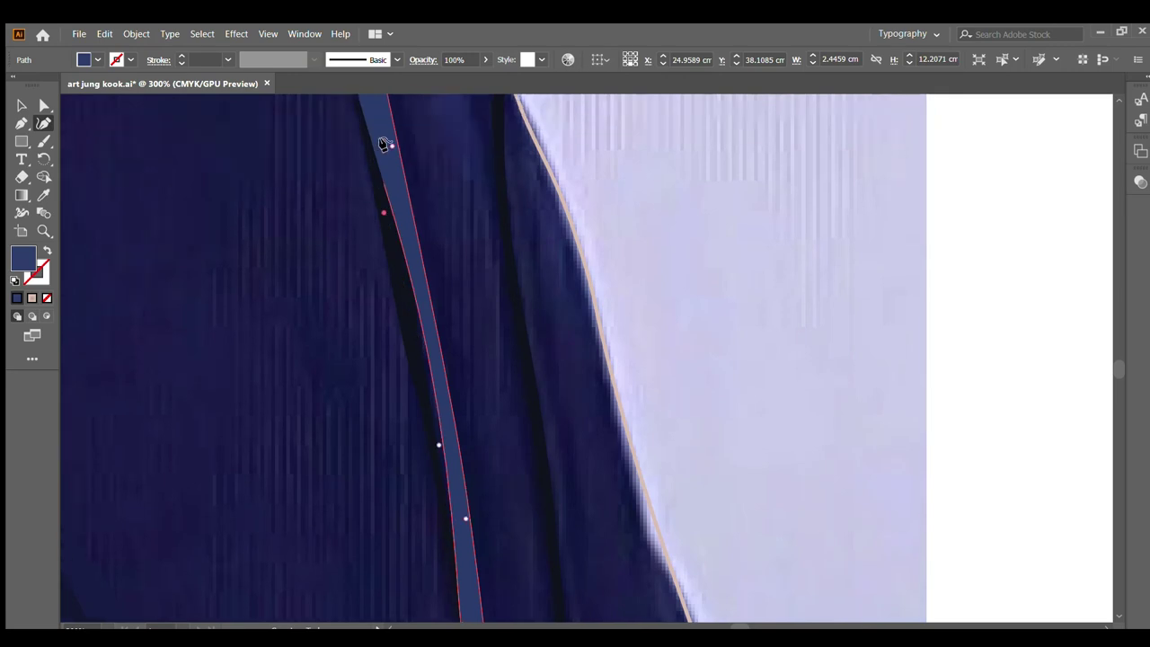
scroll(378, 157, up, 1)
scroll(373, 164, up, 1)
scroll(329, 195, up, 1)
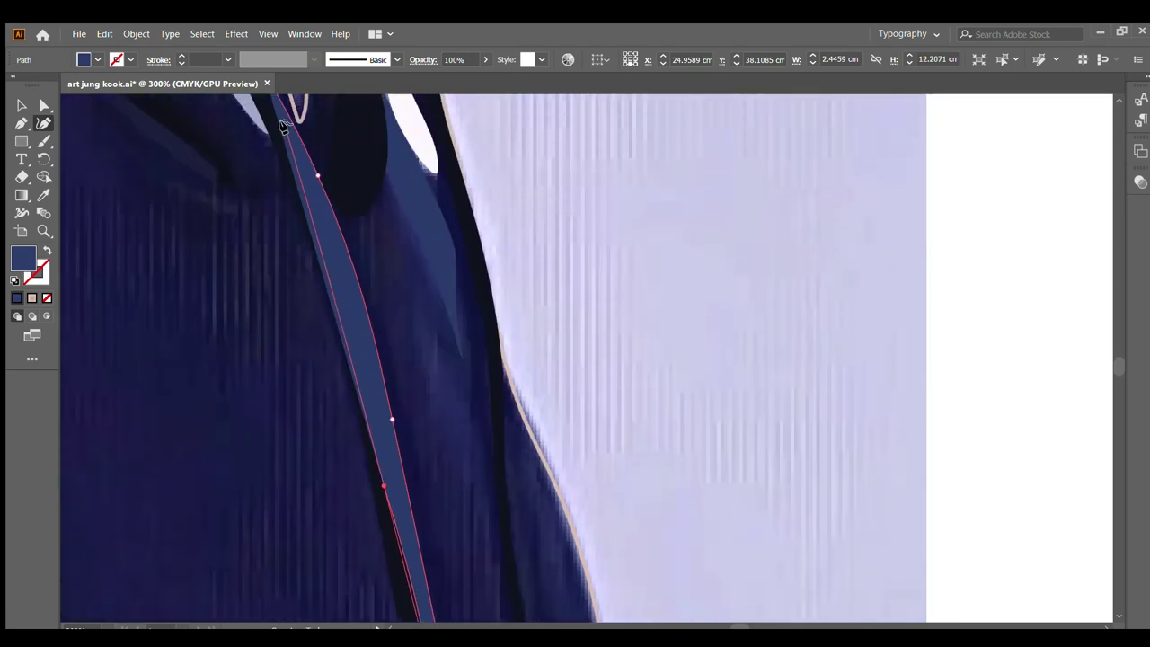
scroll(283, 122, up, 1)
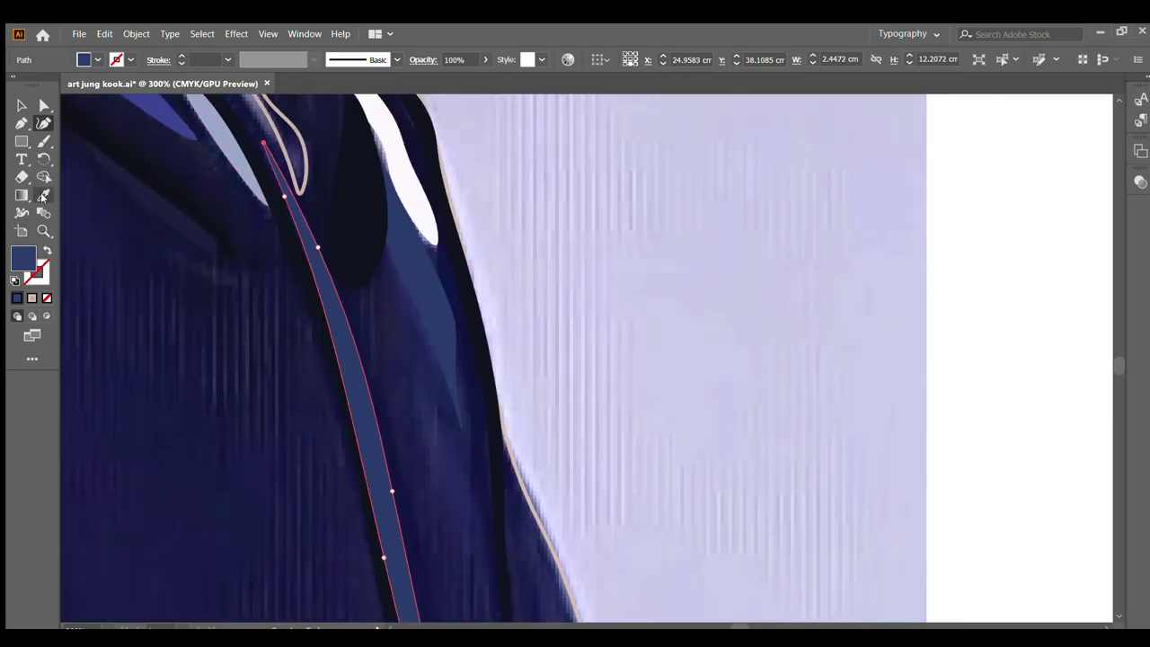
Step: Swap fill and stroke, fill the strip with sampled hoodie dark blue, and deselect it
key(shift+x)
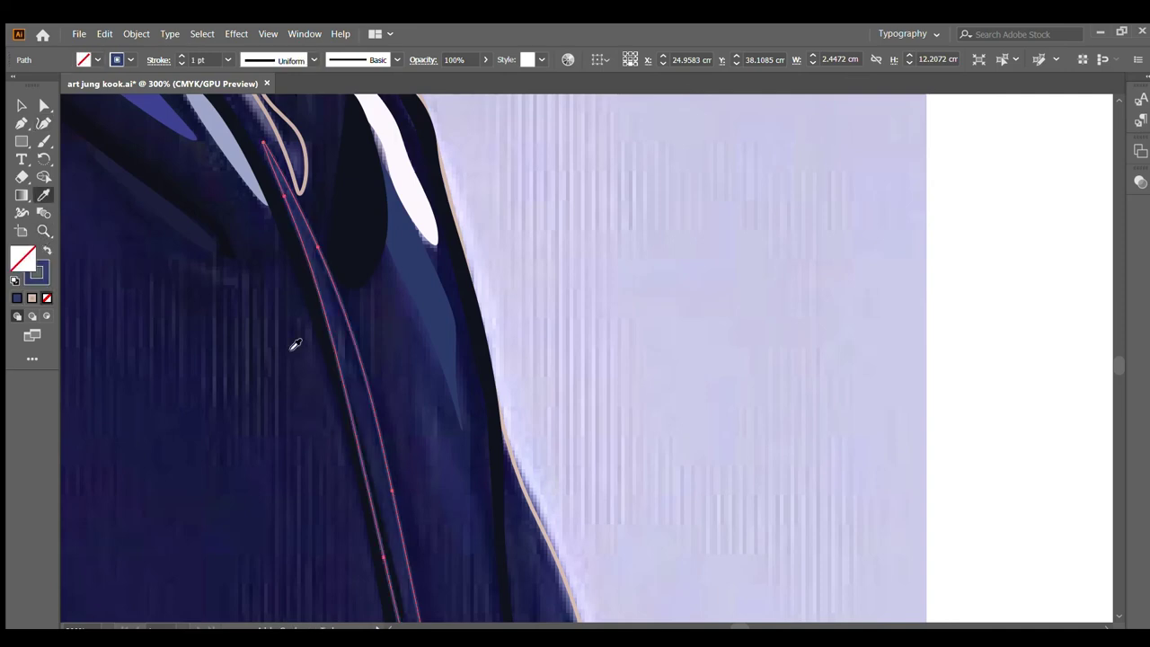
scroll(295, 344, down, 1)
click(392, 441)
scroll(395, 436, down, 2)
ctrl+click(451, 423)
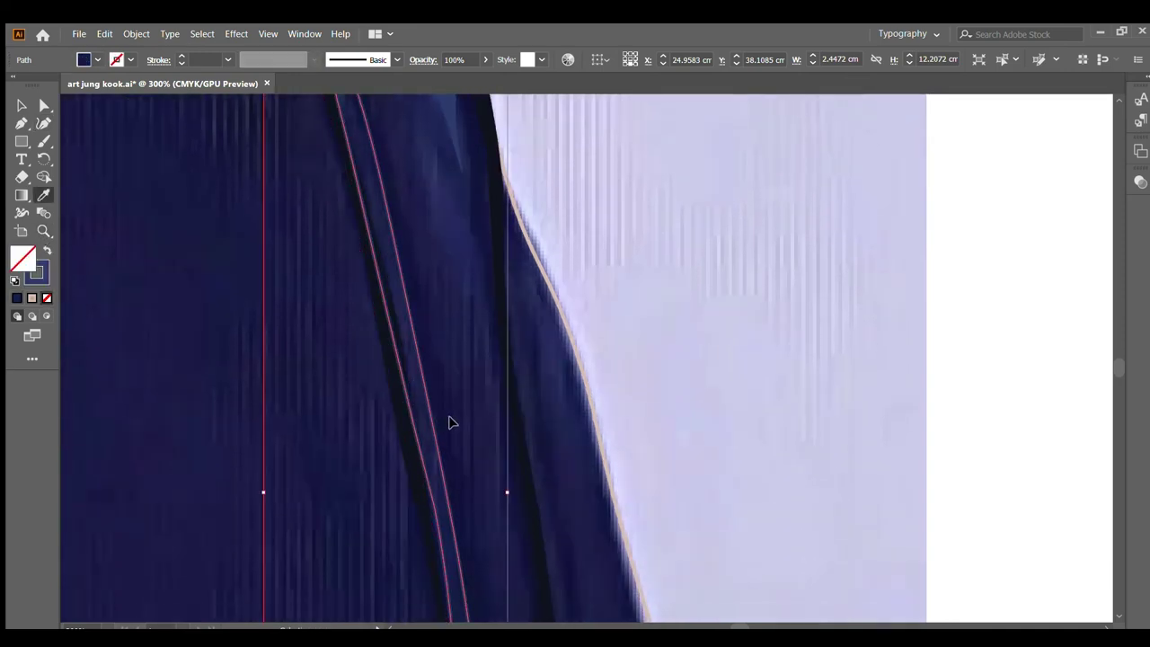
scroll(451, 422, up, 1)
scroll(450, 468, down, 1)
scroll(449, 467, up, 1)
scroll(387, 374, up, 1)
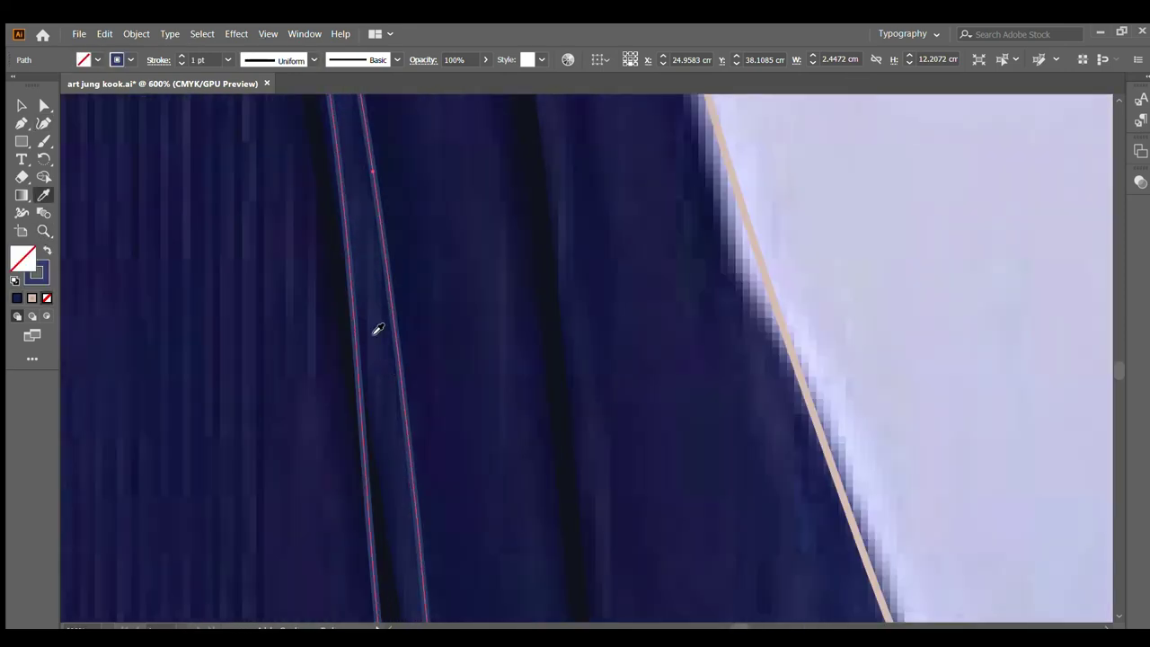
click(378, 330)
key(ctrl+1)
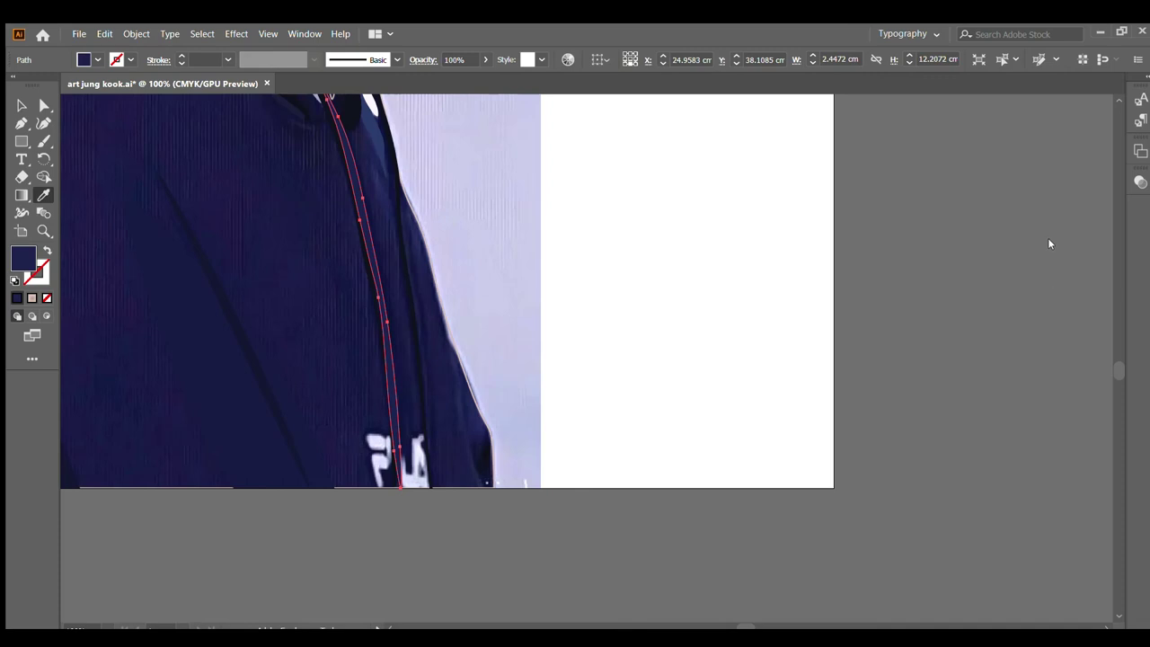
scroll(595, 428, down, 1)
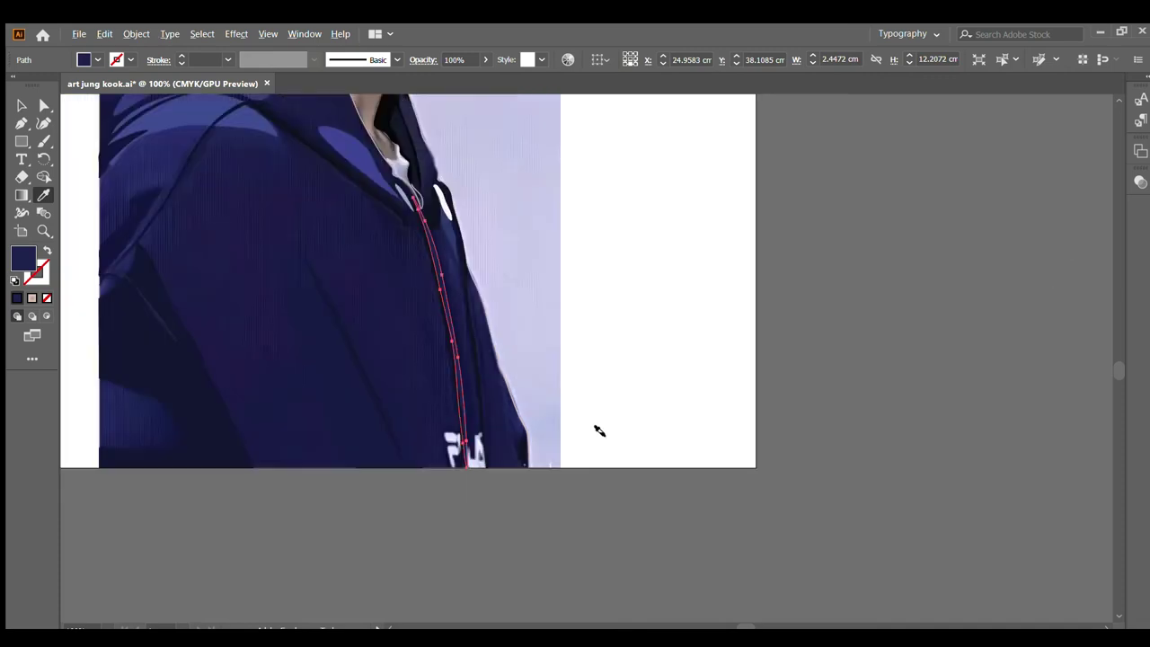
scroll(596, 427, down, 1)
click(22, 106)
Step: Sketch a rough three-point shape on the jacket's right edge, then deselect and zoom in
click(111, 151)
scroll(517, 338, up, 1)
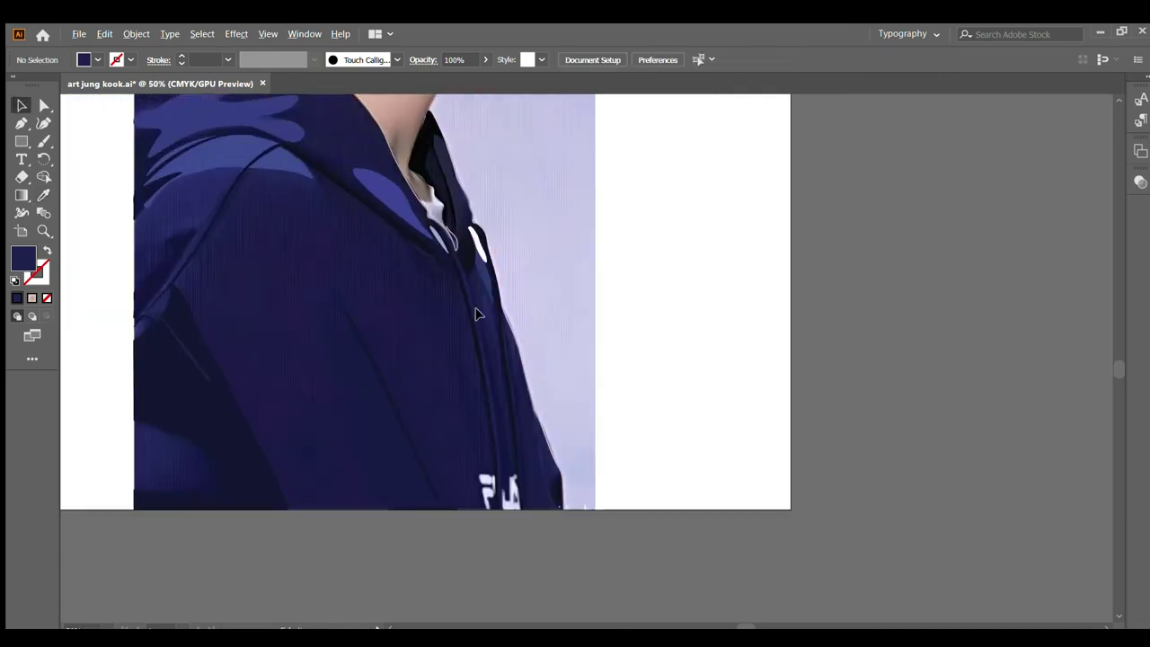
scroll(518, 338, up, 2)
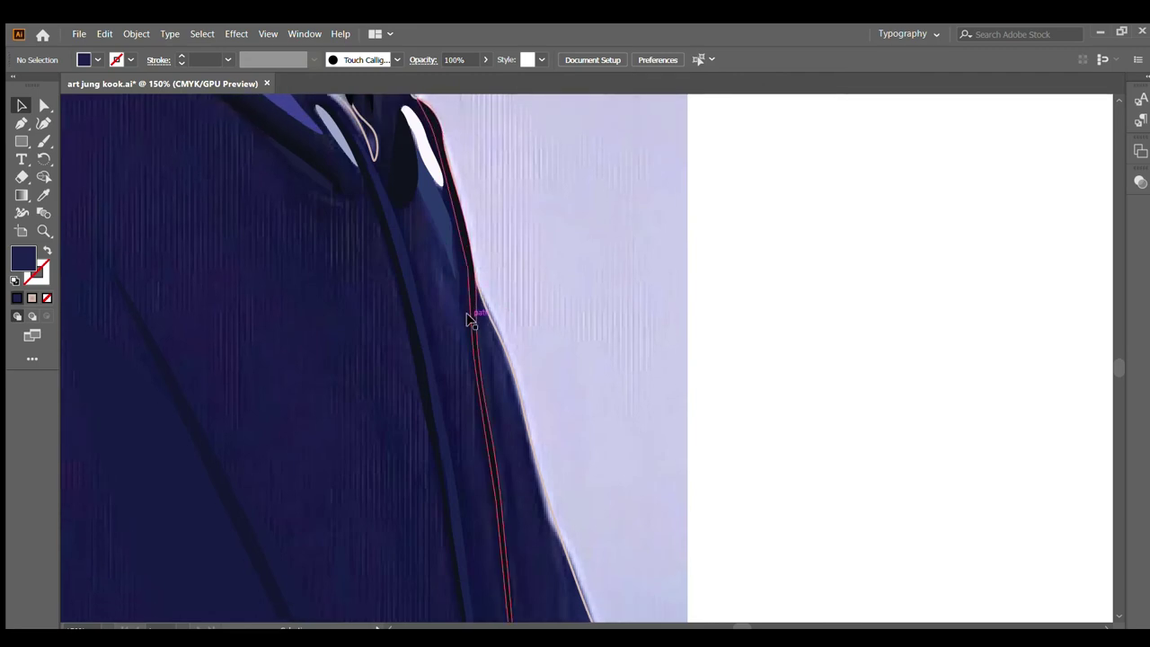
scroll(470, 310, down, 1)
scroll(476, 365, up, 1)
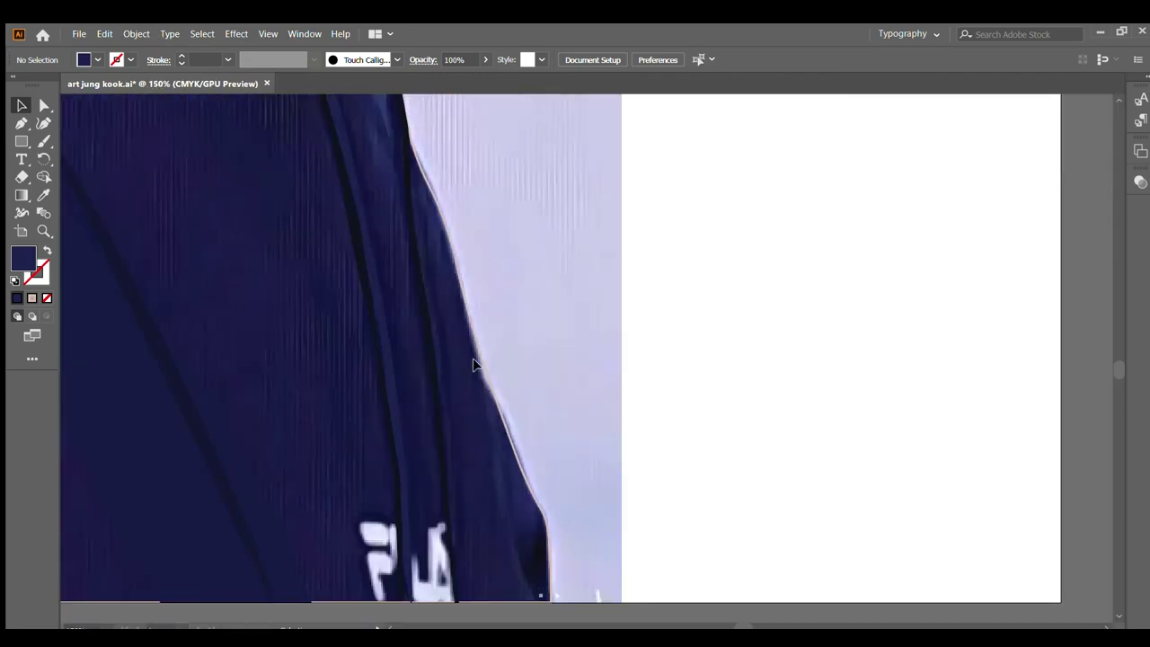
scroll(504, 406, down, 2)
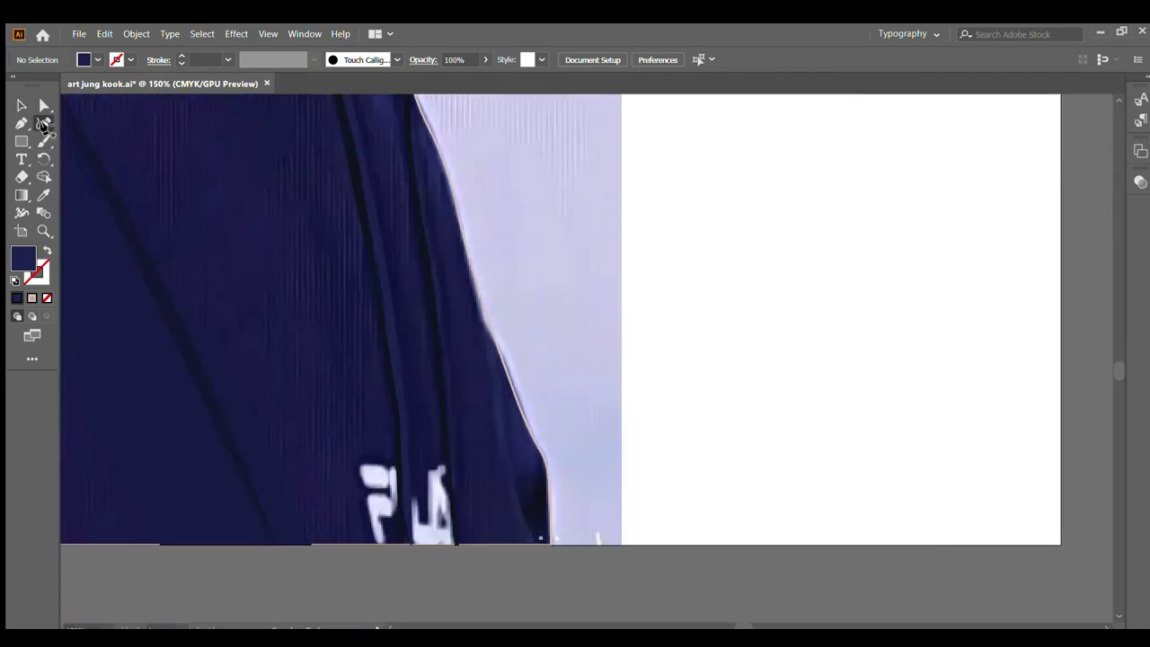
click(490, 326)
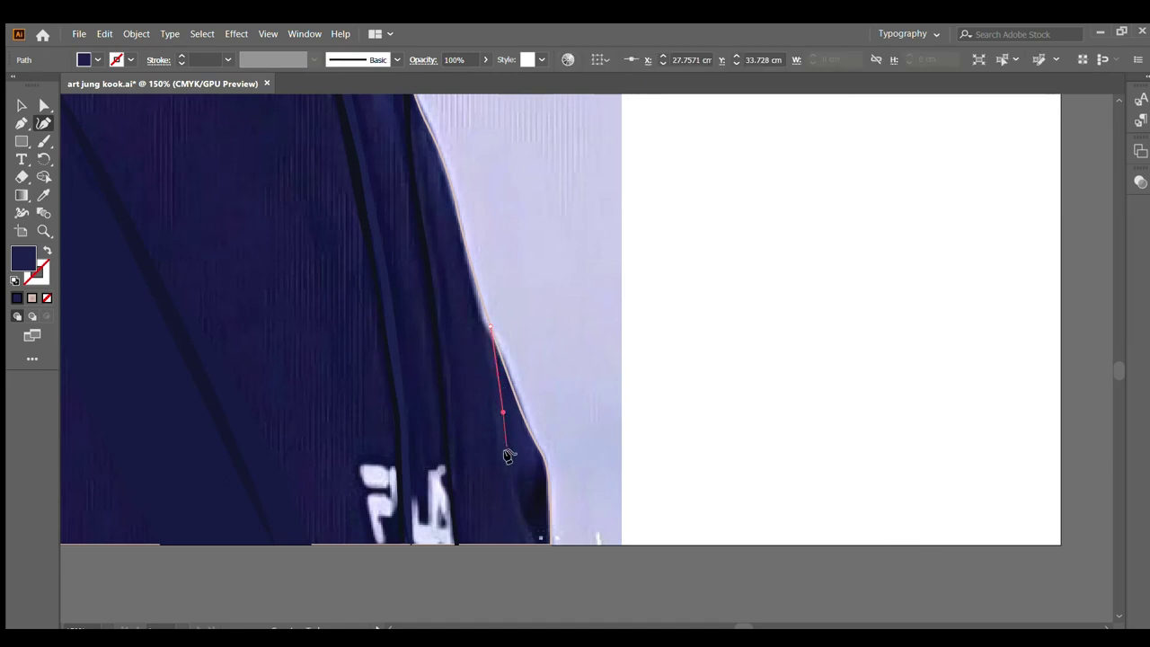
click(533, 538)
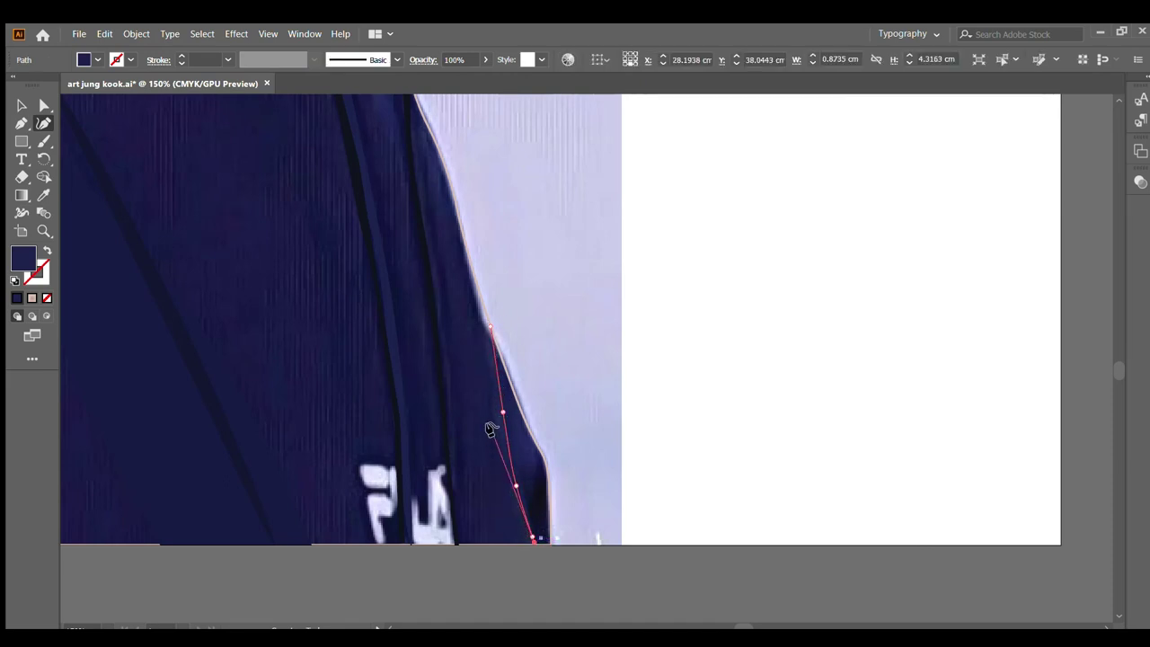
click(489, 424)
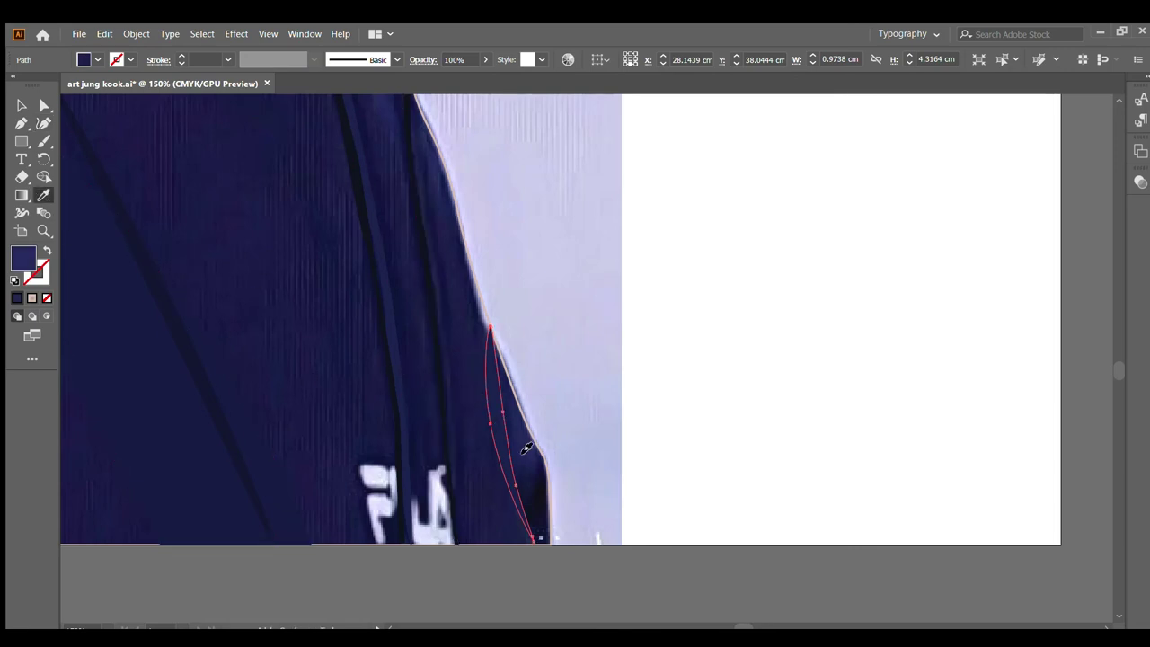
key(v)
click(205, 187)
key(ctrl+minus)
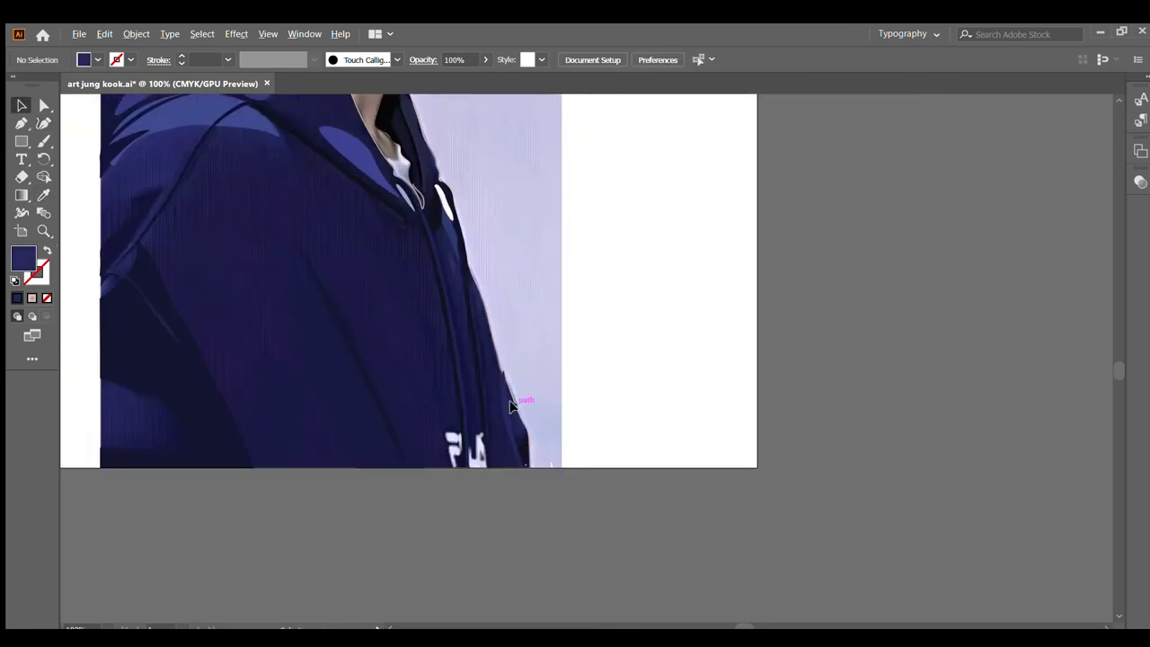
key(ctrl+plus)
key(ctrl+plus)
key(ctrl+plus)
Step: Trace a closed hooked shadow at the lower right edge and fill it with sampled near-black navy
click(41, 118)
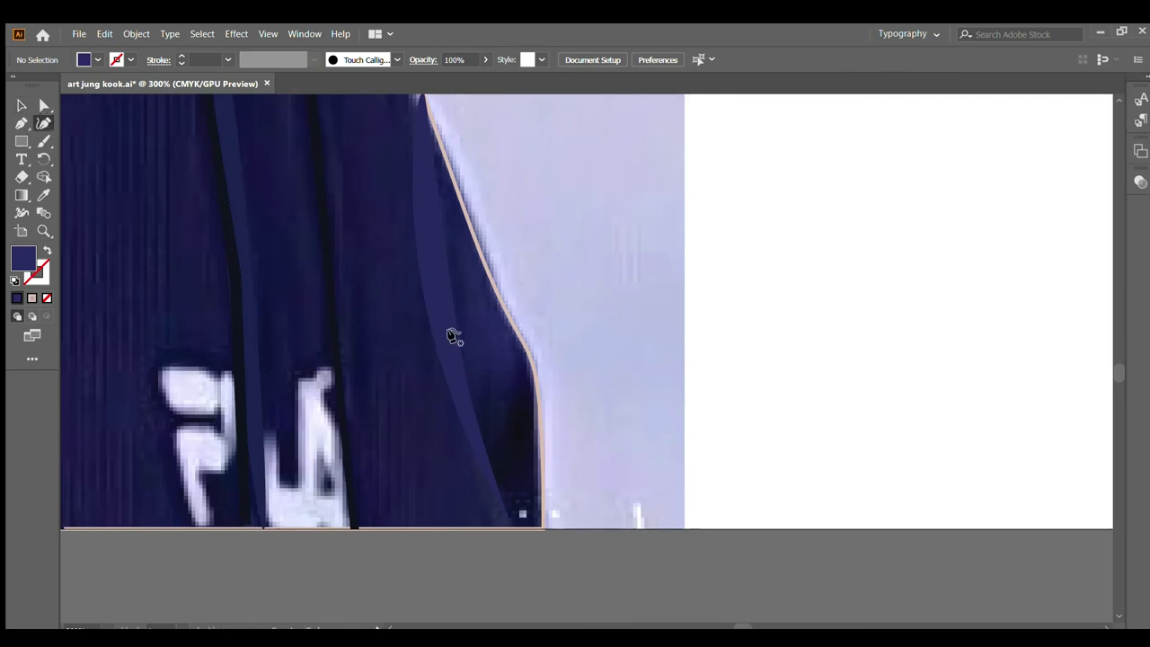
click(521, 346)
click(501, 457)
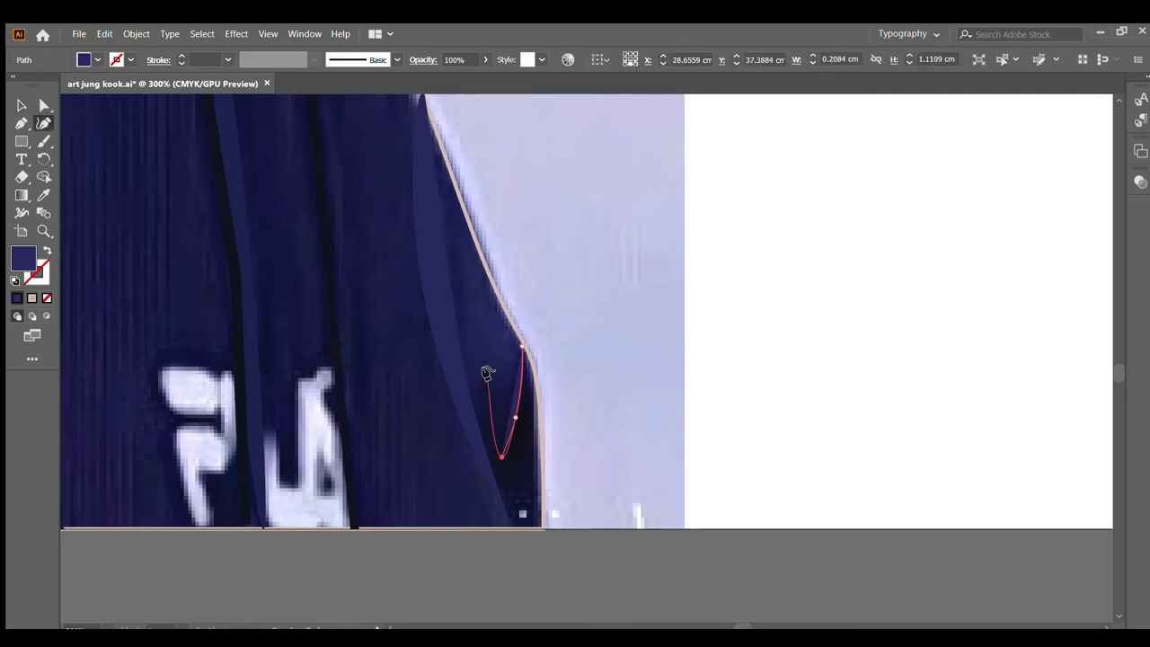
click(487, 372)
click(485, 465)
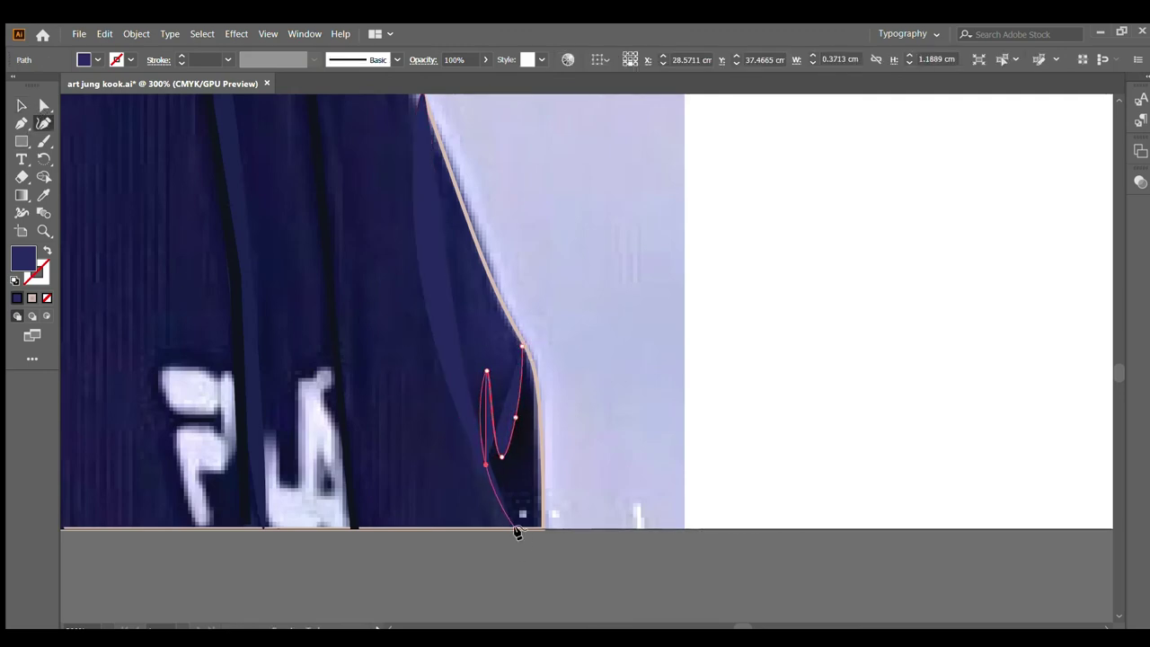
click(513, 530)
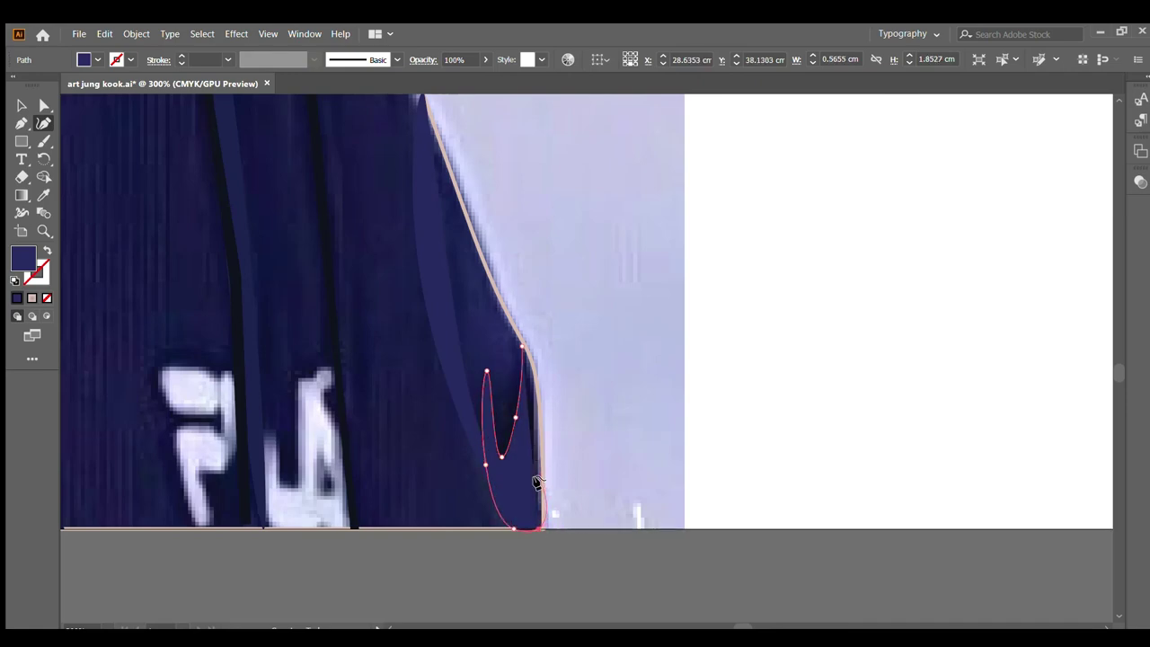
click(542, 508)
click(537, 386)
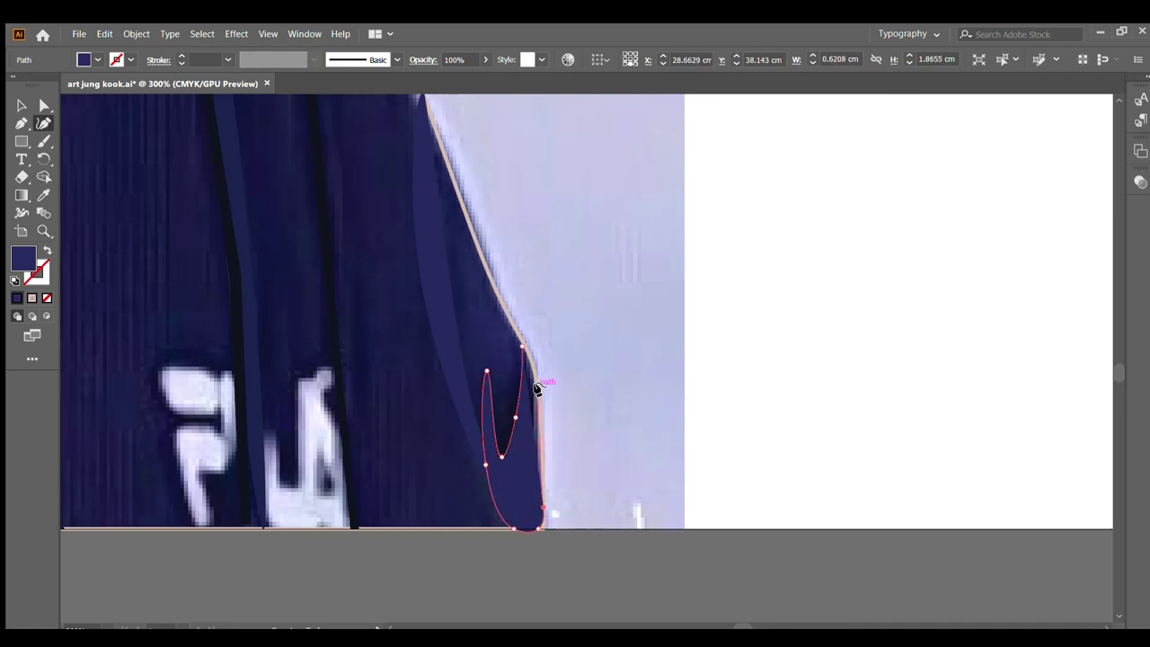
click(523, 347)
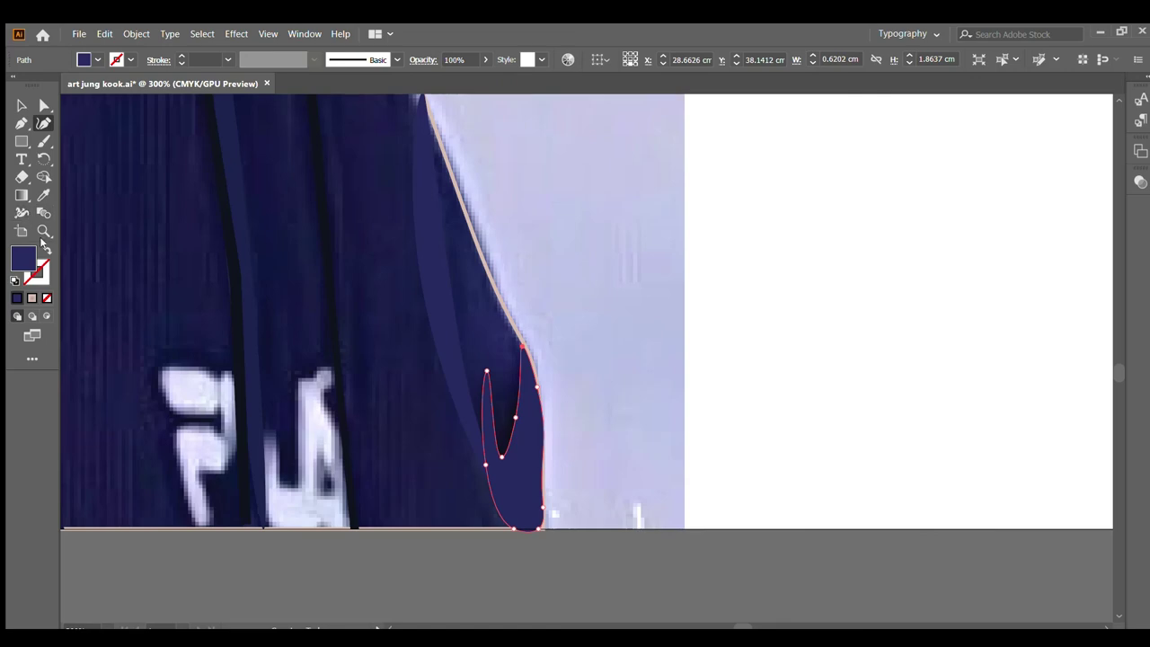
click(506, 420)
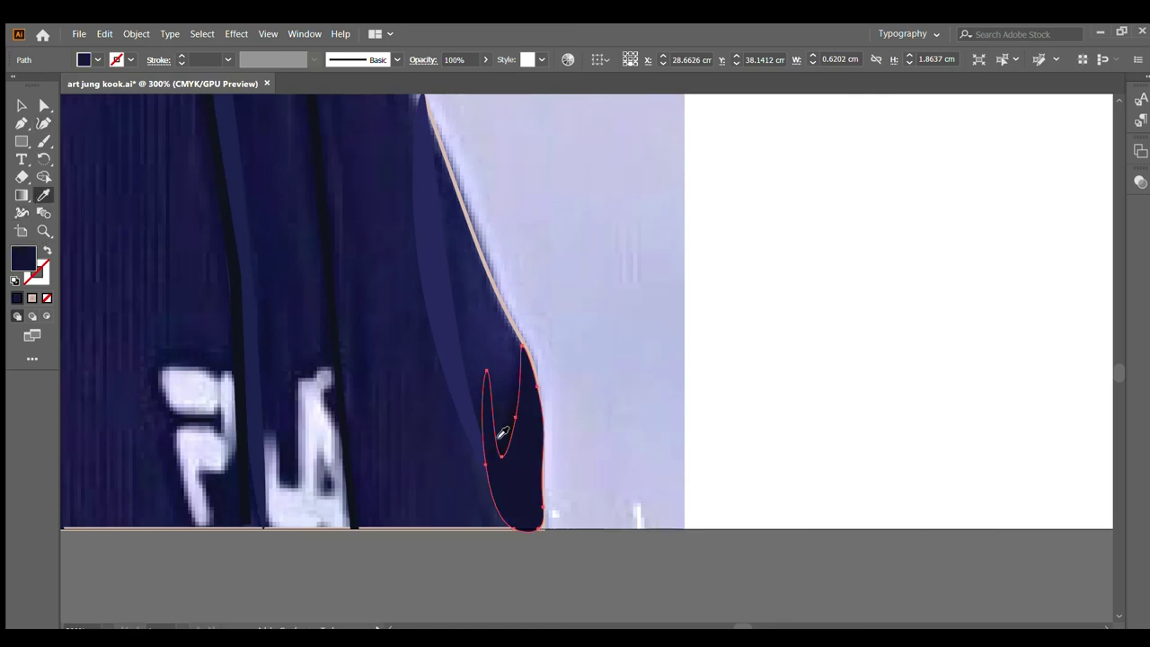
scroll(598, 415, down, 3)
scroll(598, 415, down, 3)
Step: Deselect the shadow shape and zoom to 800% on the hoodie's logo
click(22, 105)
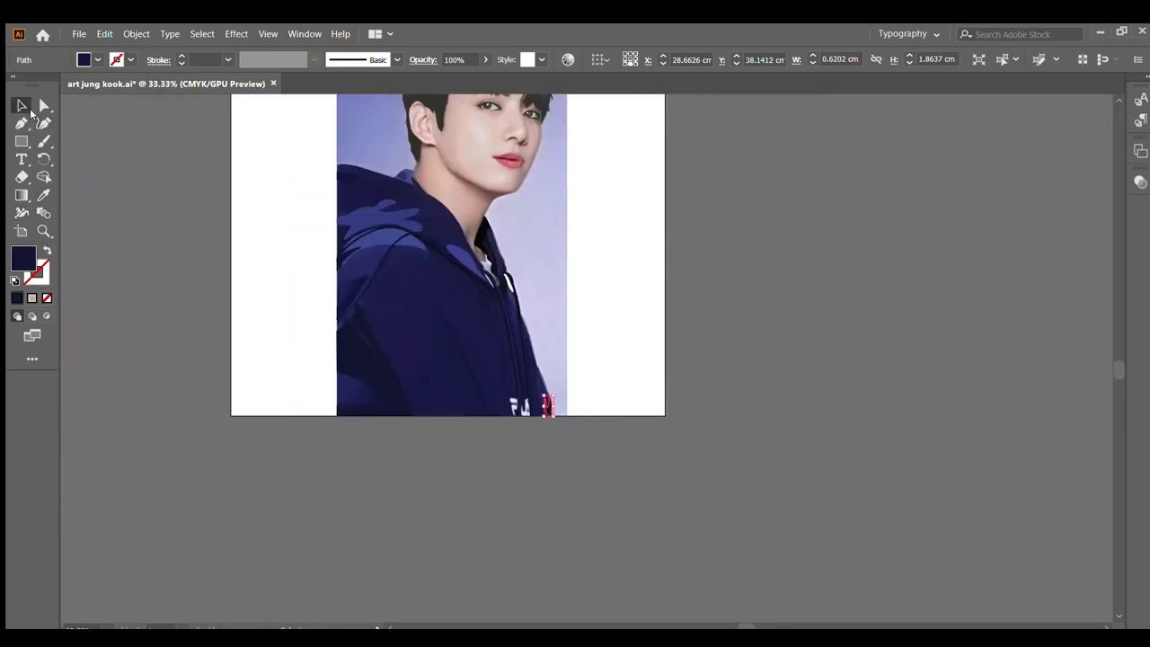
click(456, 428)
scroll(455, 429, up, 3)
scroll(506, 402, up, 2)
scroll(514, 395, down, 1)
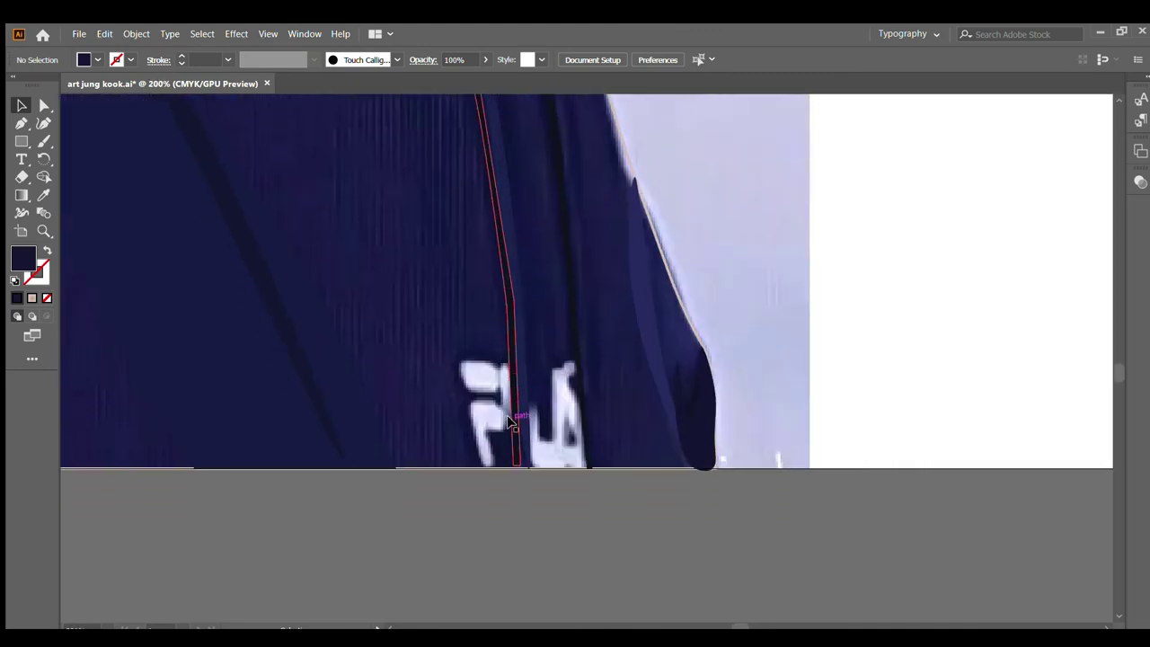
scroll(486, 378, up, 2)
Step: Trace the top edge and right side of the first logo letter with the Curvature tool
click(43, 124)
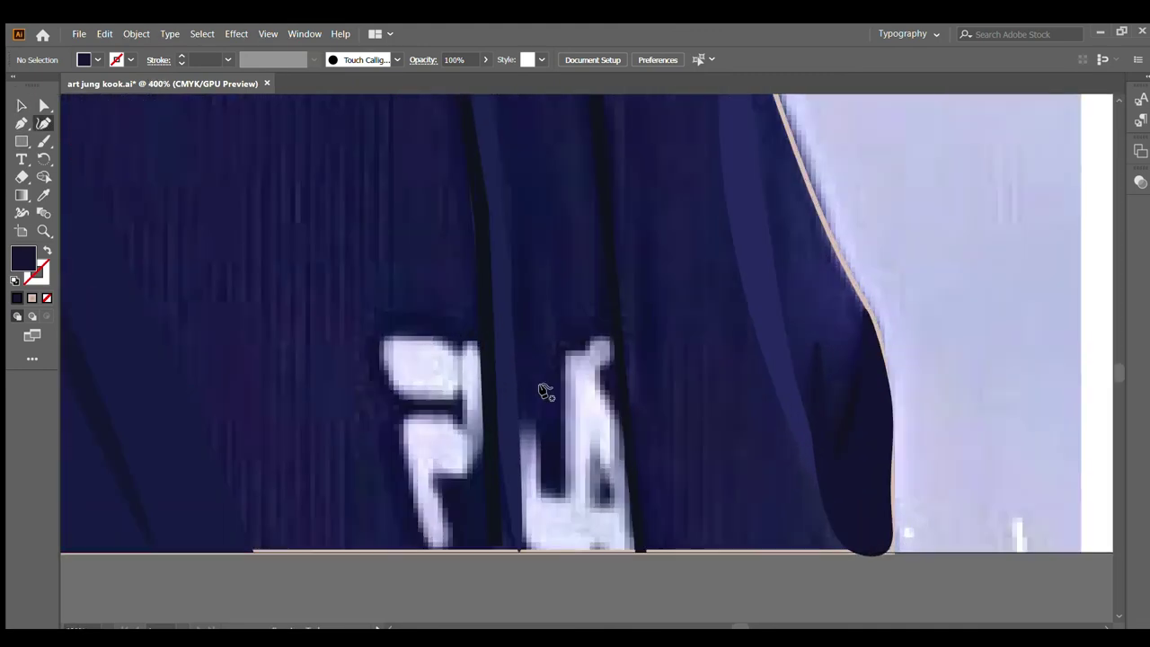
scroll(539, 388, up, 2)
click(257, 289)
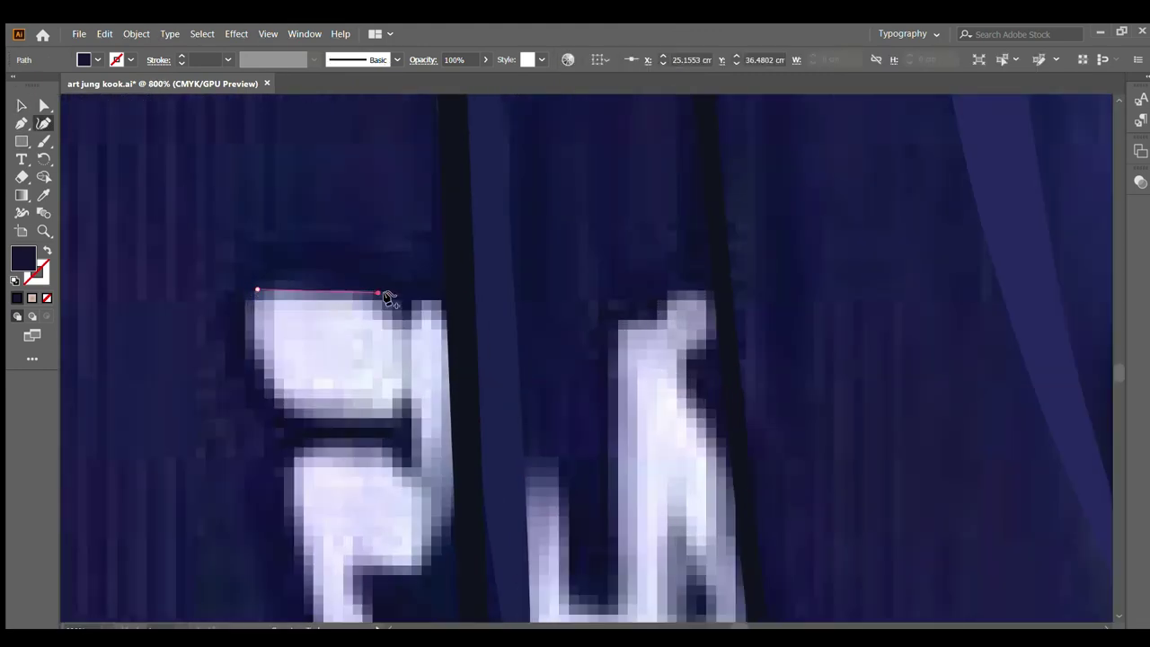
click(378, 293)
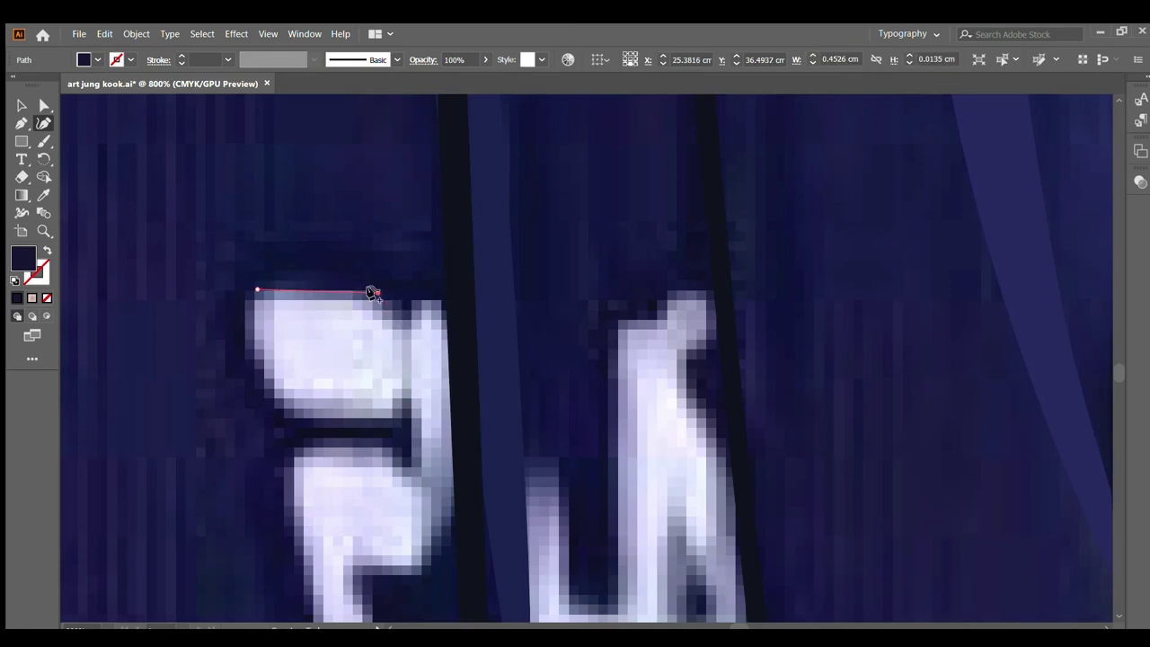
click(402, 321)
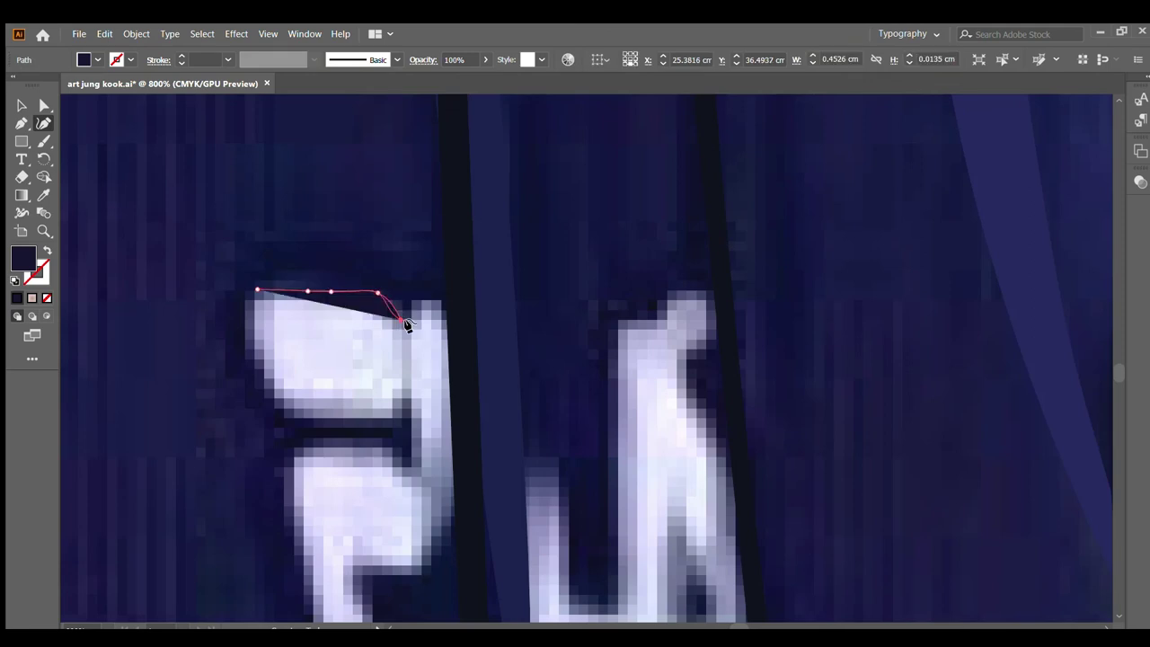
click(422, 306)
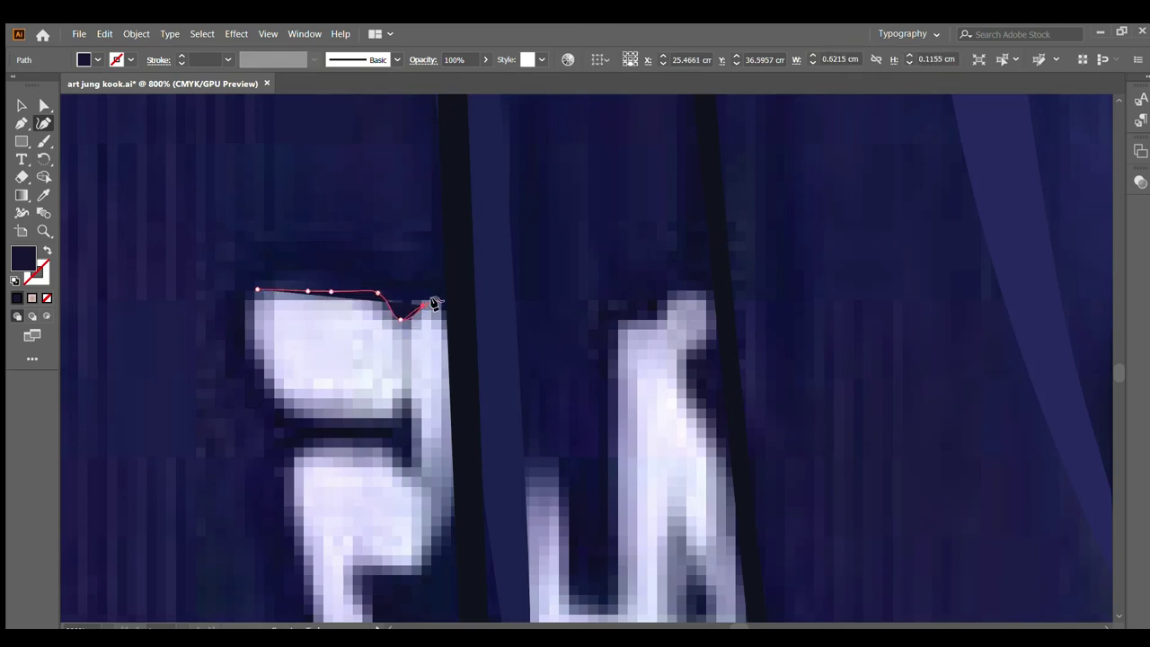
click(459, 367)
scroll(463, 405, down, 2)
click(451, 471)
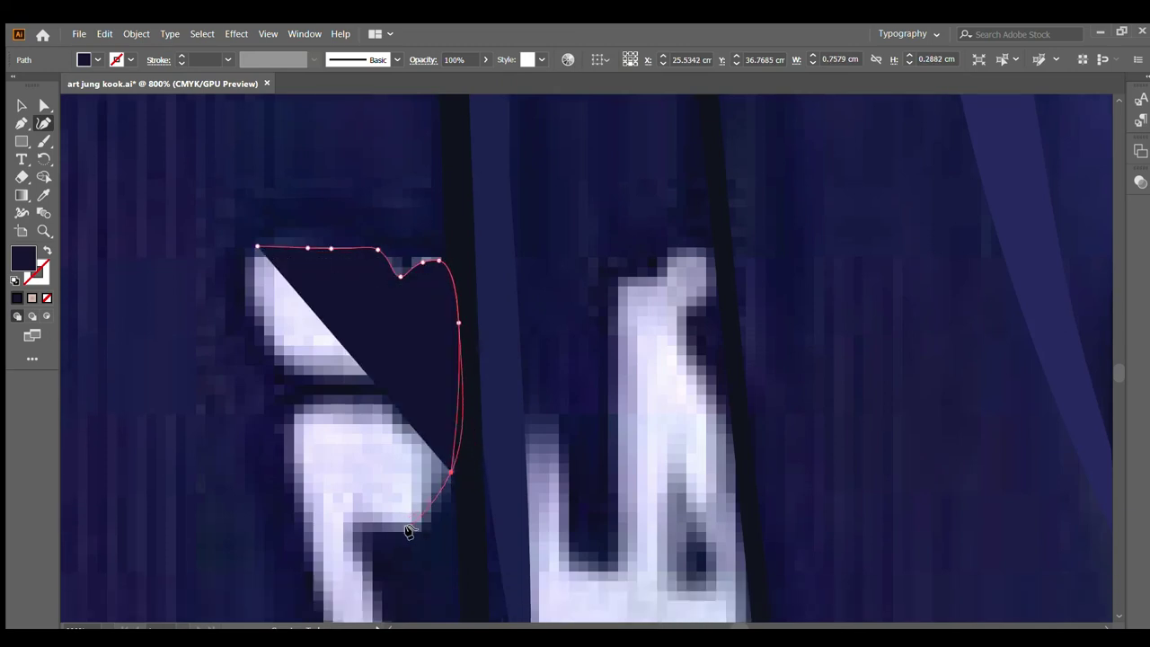
click(411, 529)
Step: Continue the letter outline down its stem, across the bottom and up the left edge
click(348, 523)
scroll(360, 520, down, 2)
scroll(367, 513, down, 3)
click(386, 505)
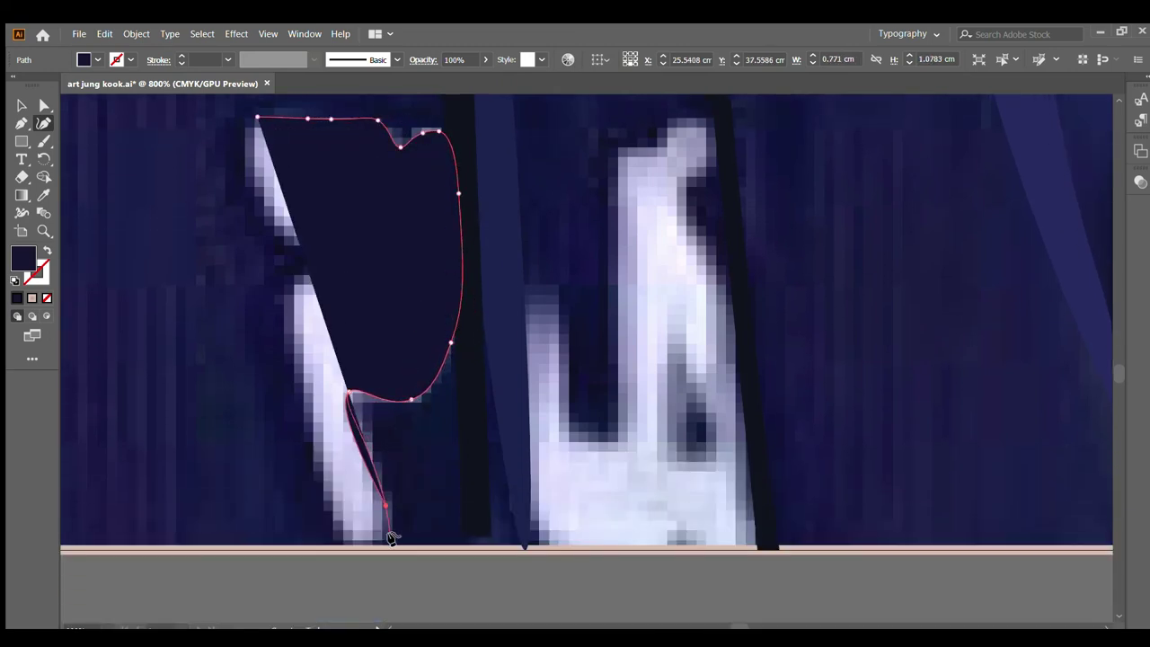
click(393, 545)
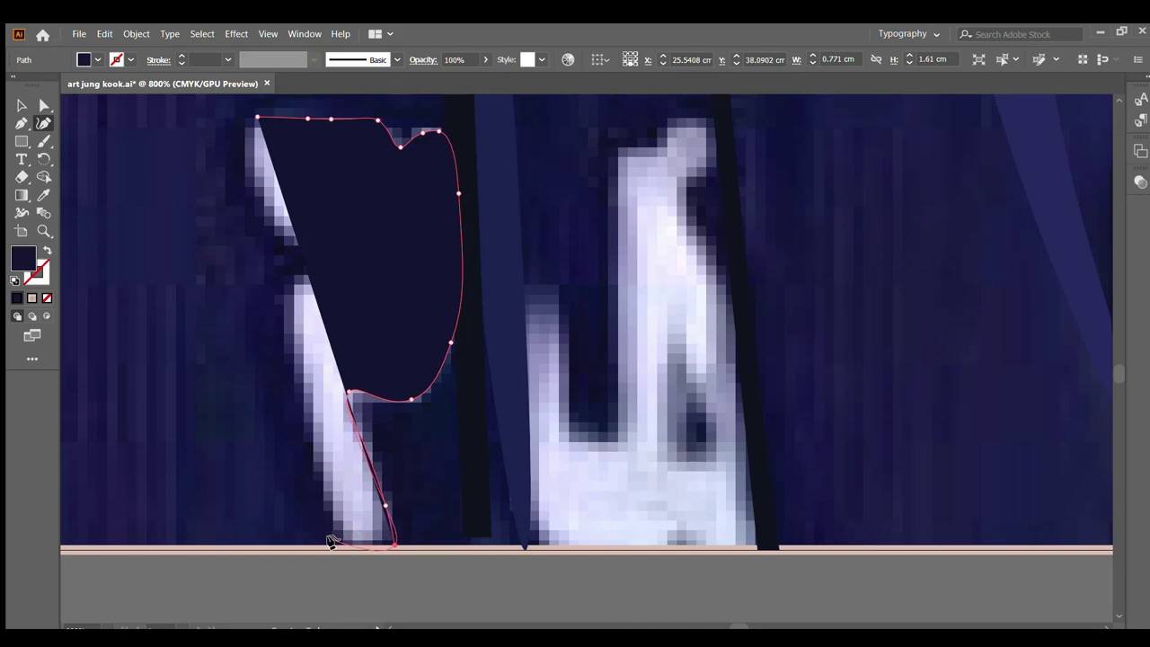
click(331, 541)
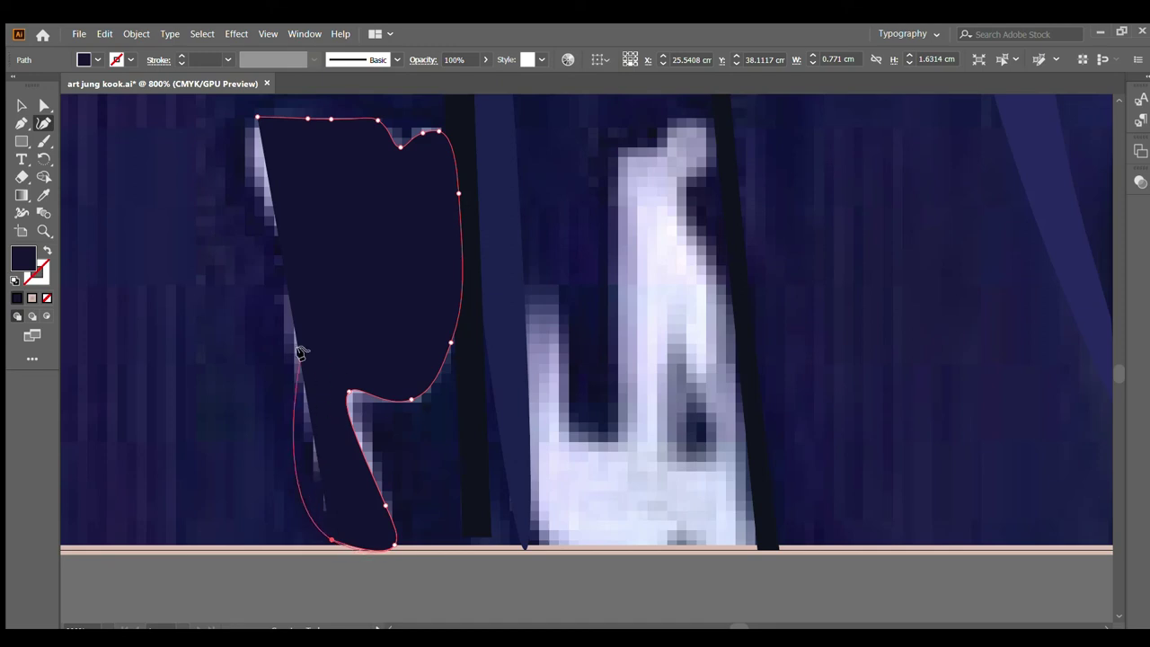
click(325, 505)
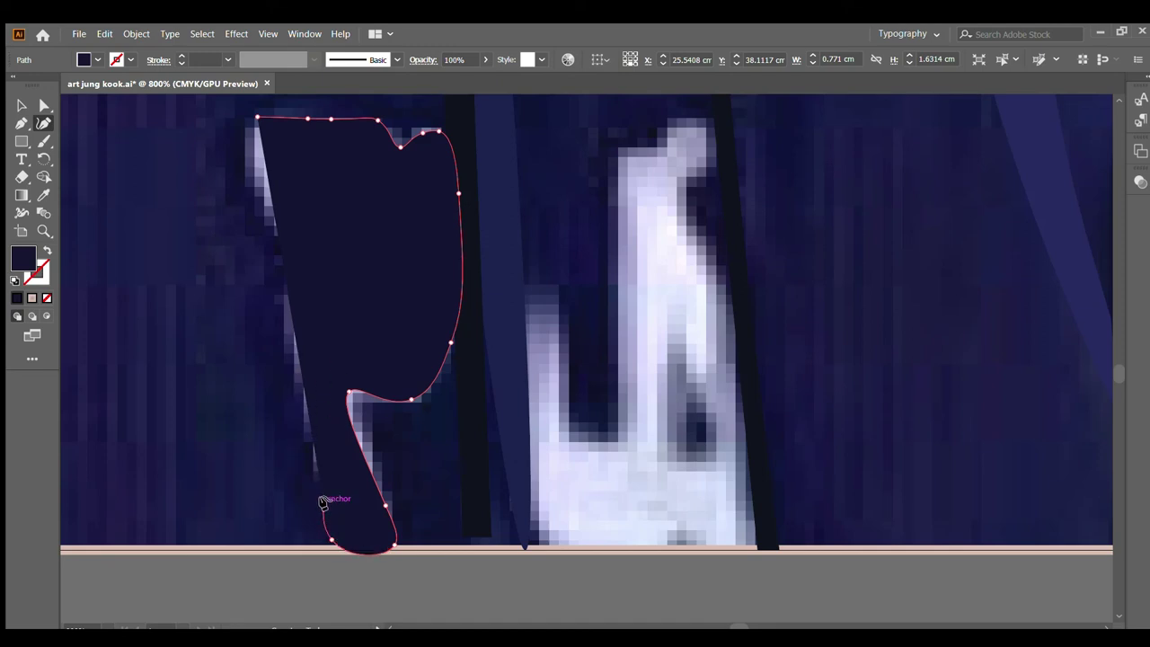
click(282, 308)
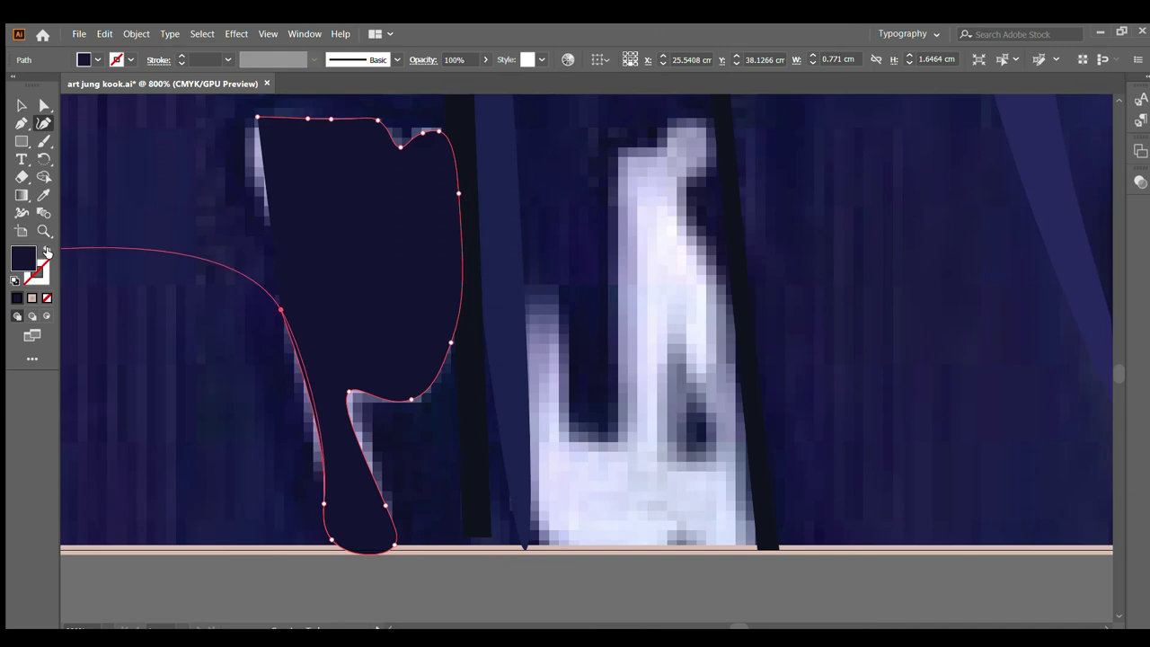
Step: Swap fill and stroke, then trace the letter's inner notch and close the shape
click(48, 251)
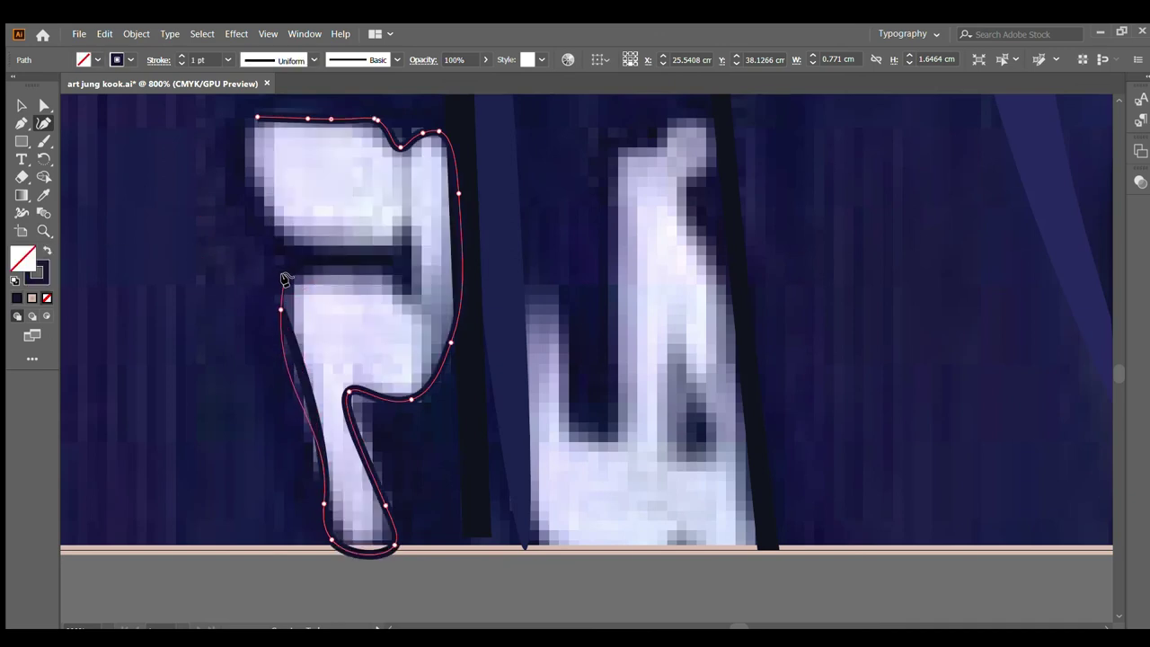
click(284, 278)
click(384, 284)
click(404, 303)
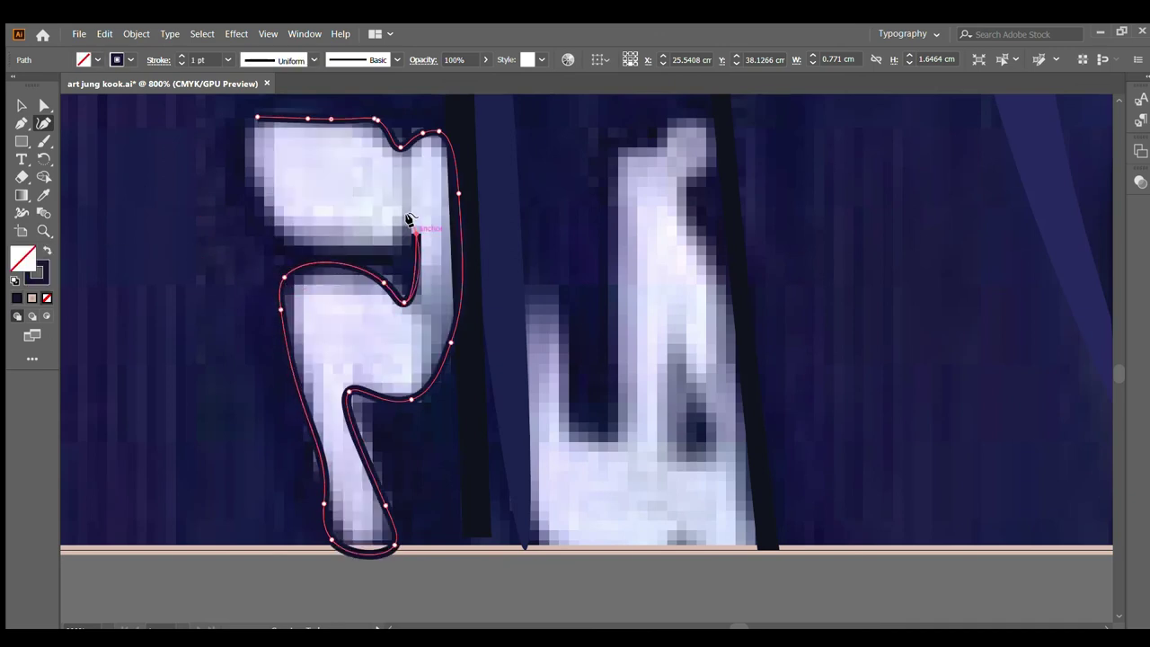
click(415, 231)
click(283, 225)
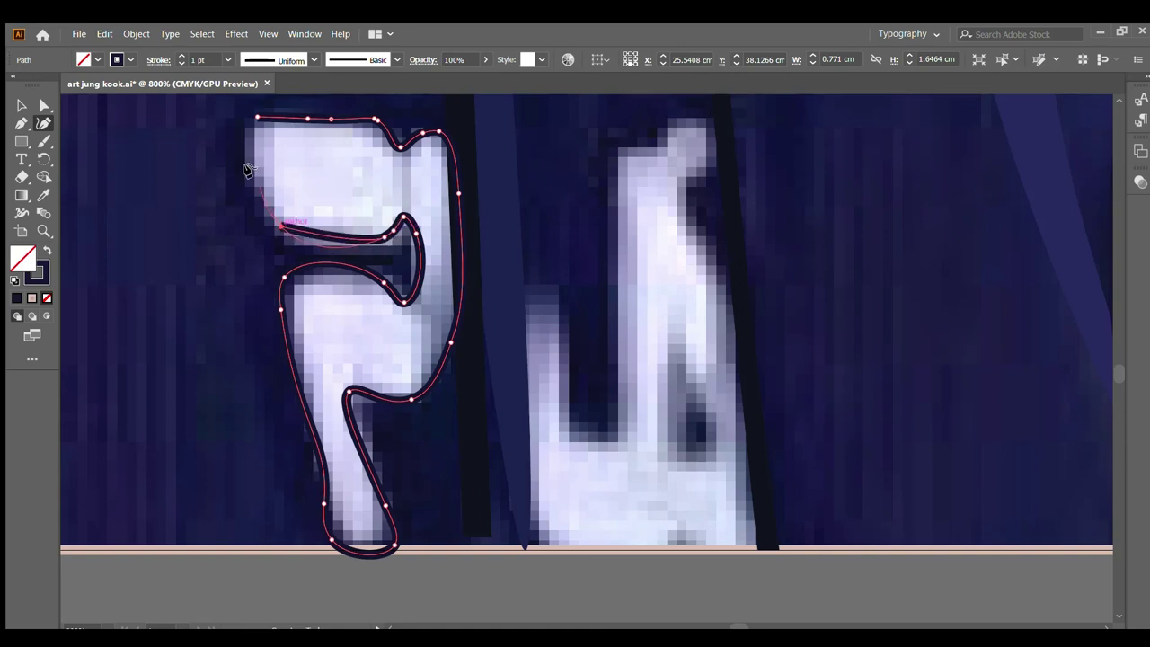
click(243, 149)
click(258, 118)
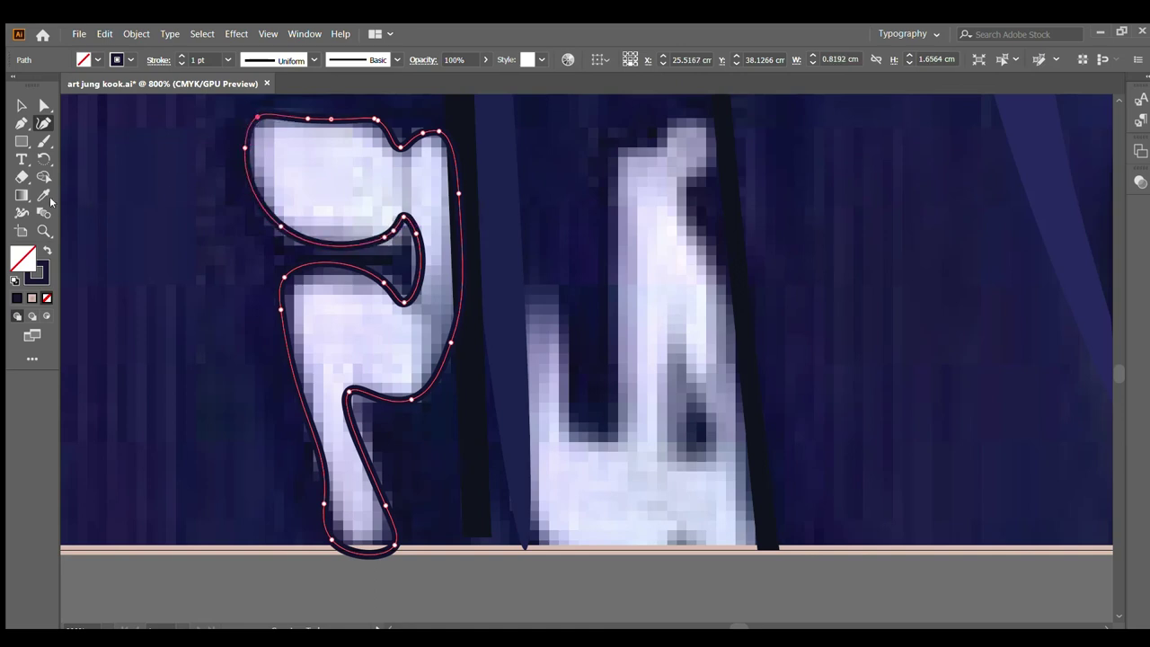
Step: Fill the letter shape with lavender sampled from the photo
key(i)
click(323, 197)
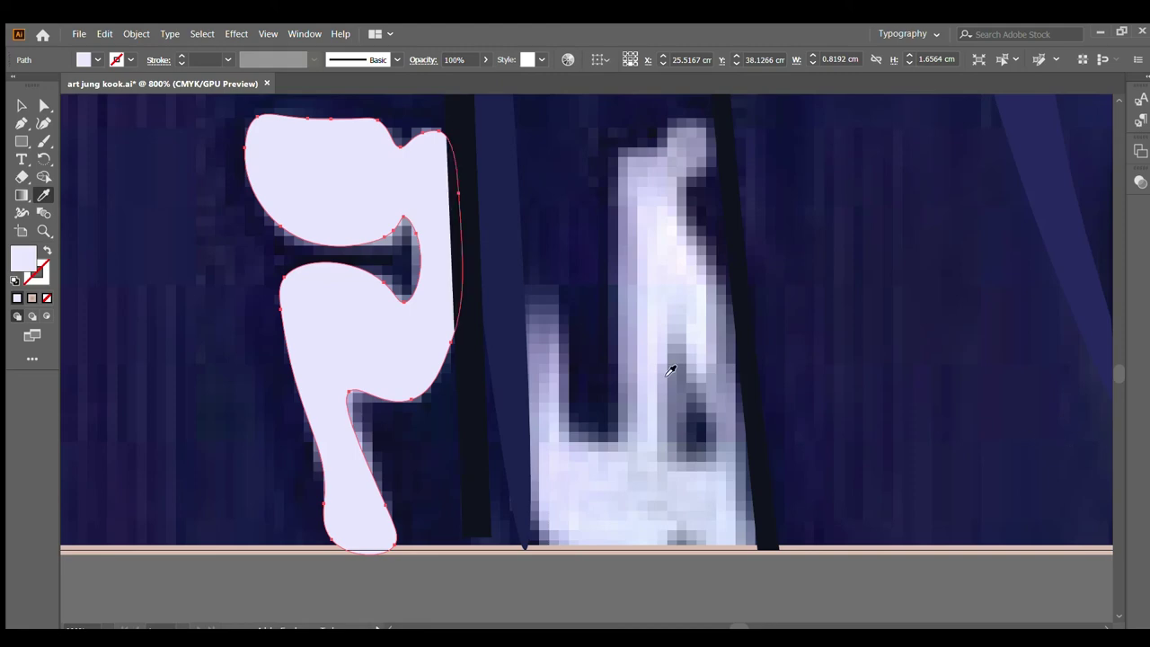
scroll(224, 291, down, 2)
scroll(437, 243, up, 1)
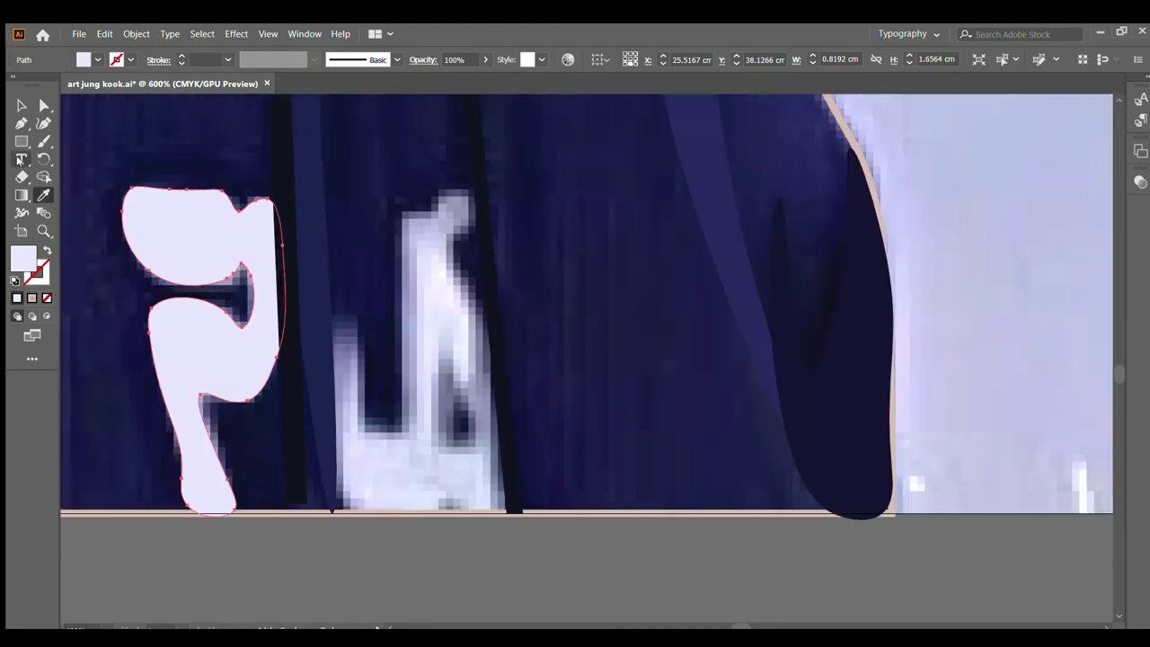
Step: Deselect the letter and extend its shape along the right edge
click(22, 105)
click(94, 125)
scroll(126, 178, up, 1)
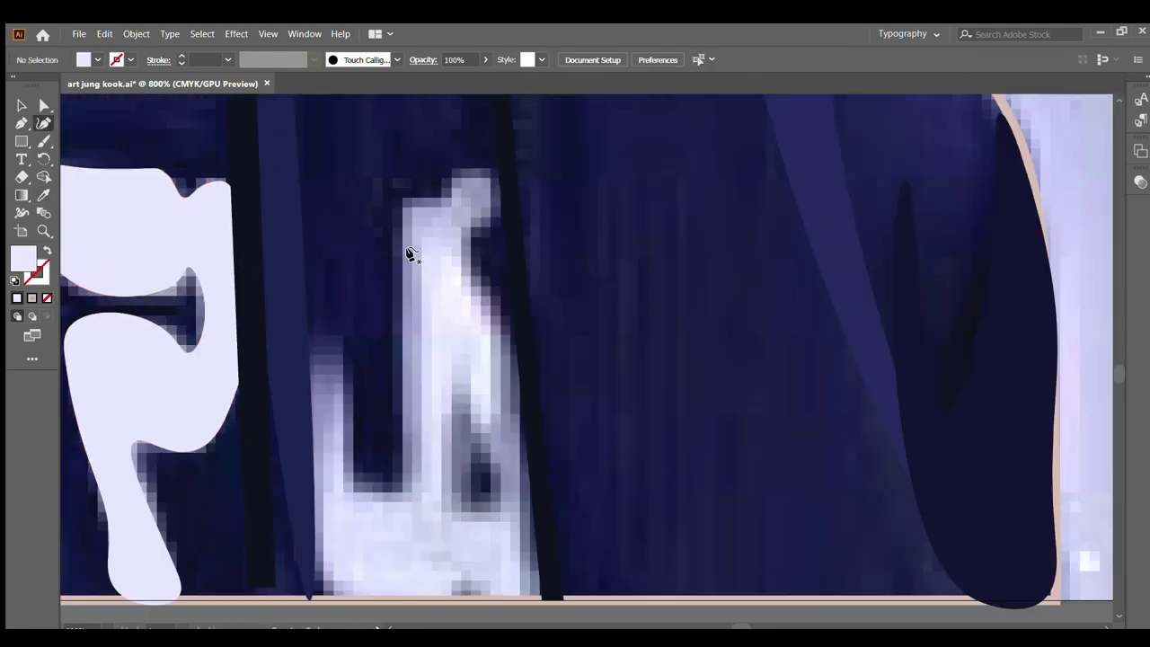
scroll(411, 252, down, 1)
drag(340, 229, 301, 438)
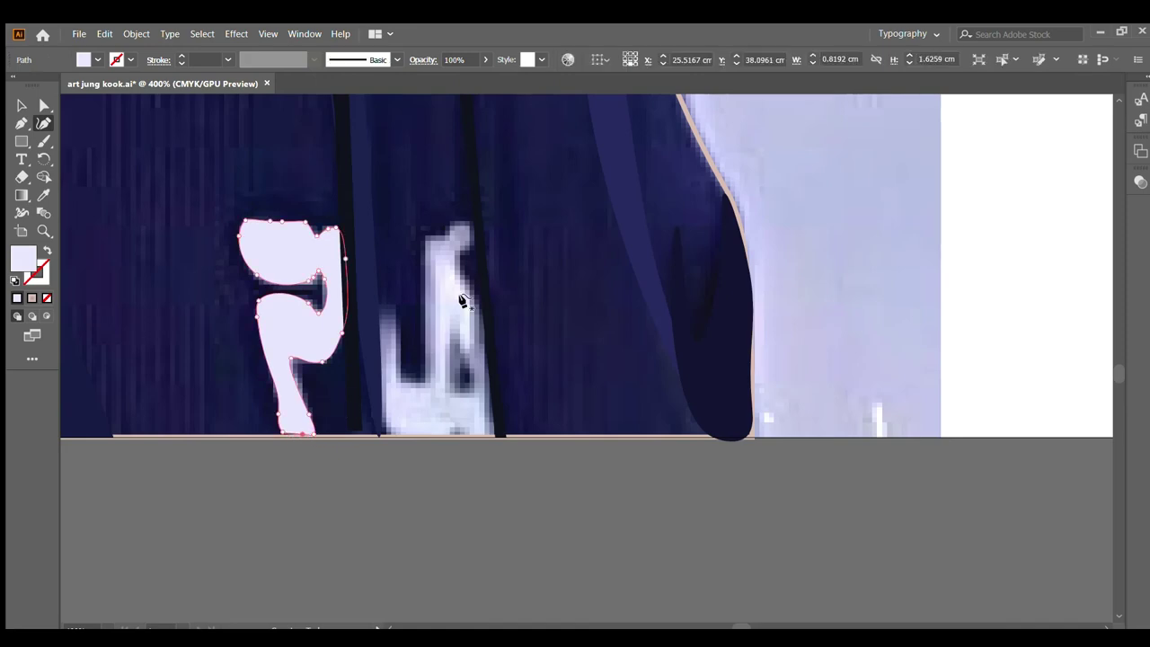
scroll(461, 300, up, 2)
Step: Start tracing the light hem piece with curved and corner anchors down its left side and notch
click(481, 145)
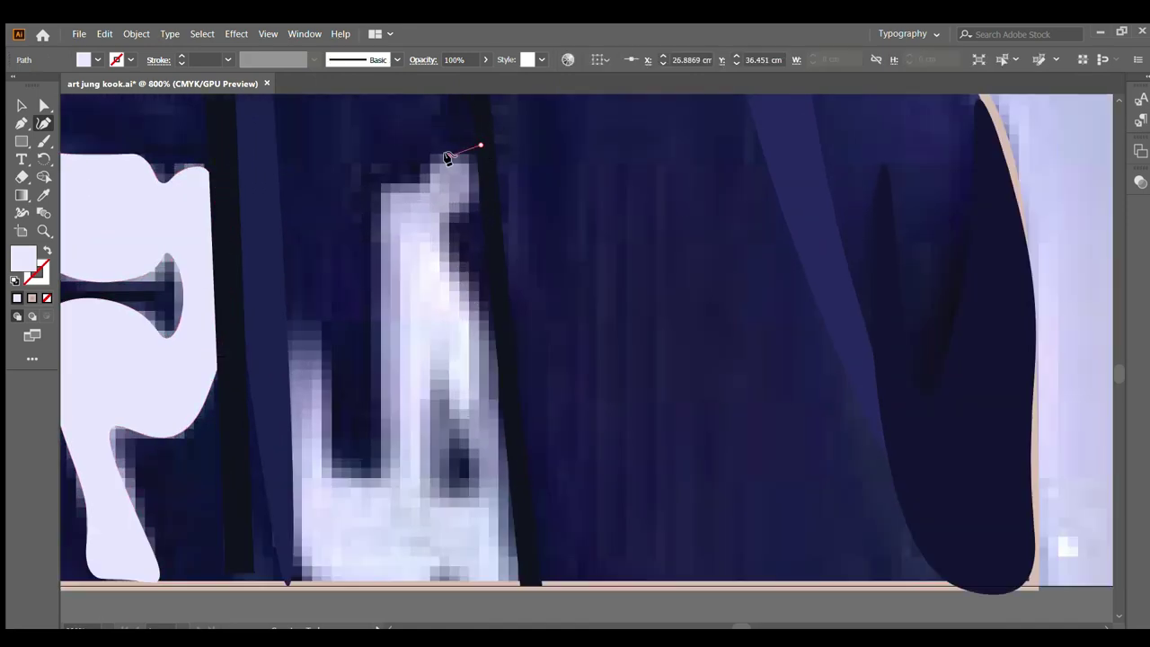
click(445, 157)
click(423, 180)
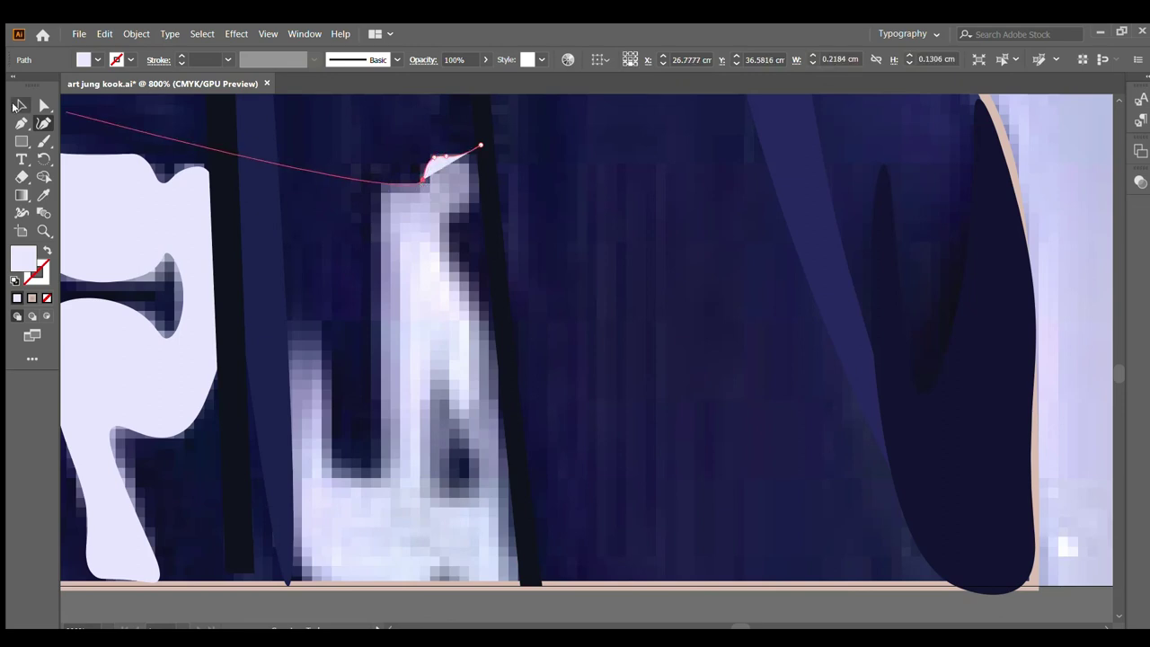
key(p)
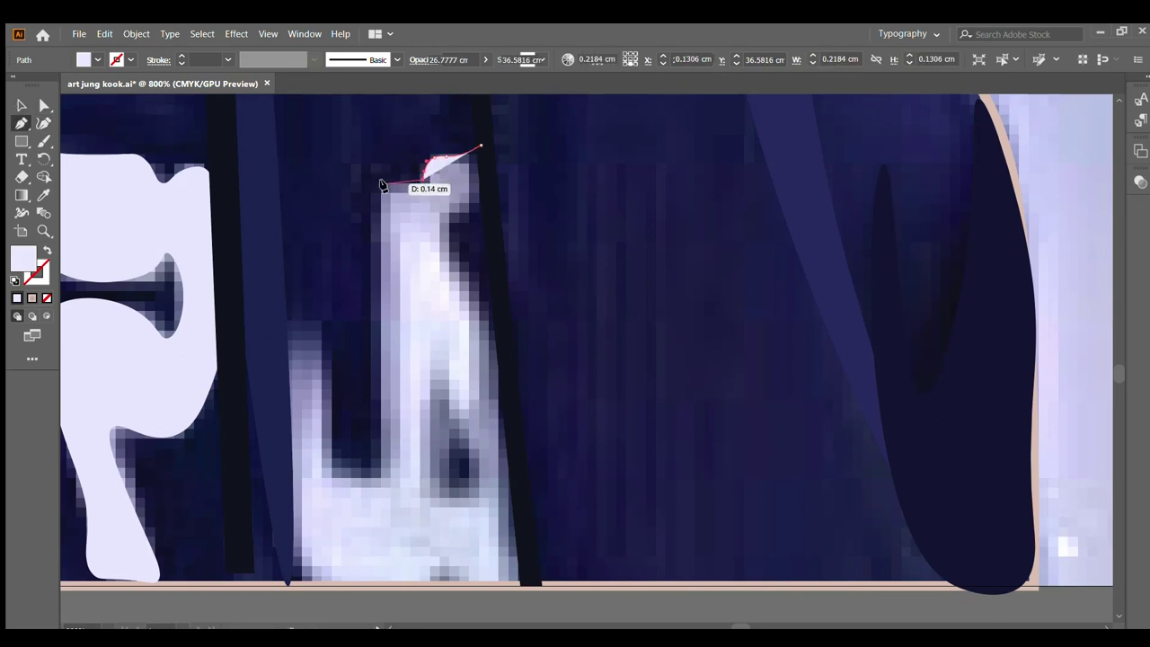
click(423, 180)
scroll(387, 260, down, 2)
click(384, 402)
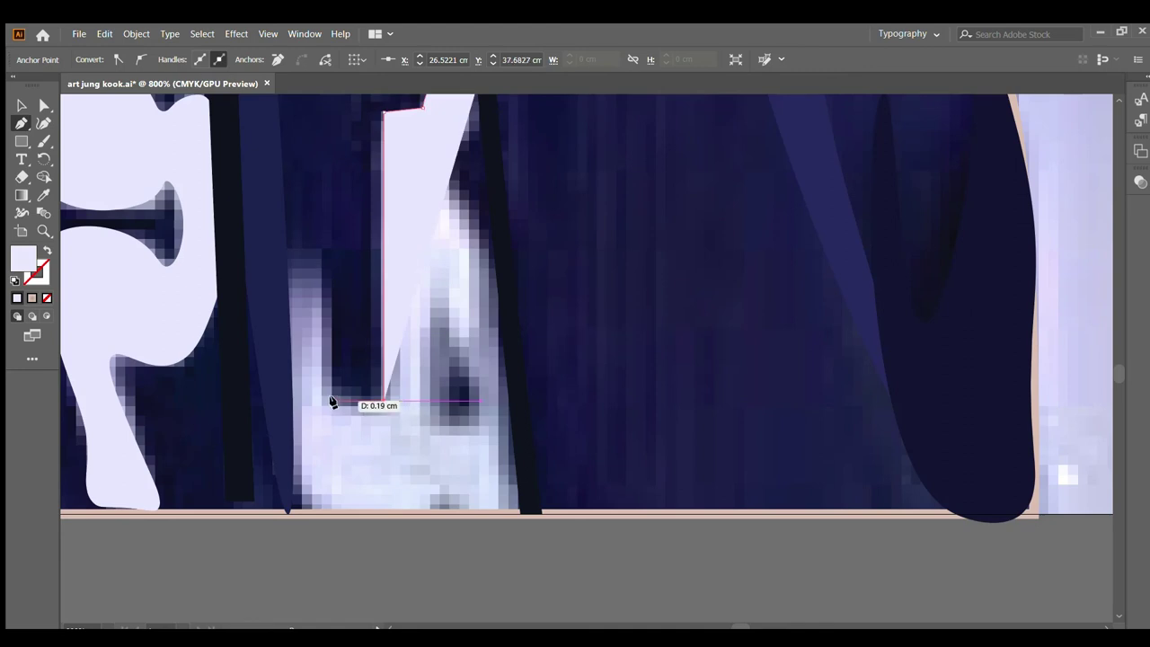
click(334, 402)
click(326, 274)
click(297, 251)
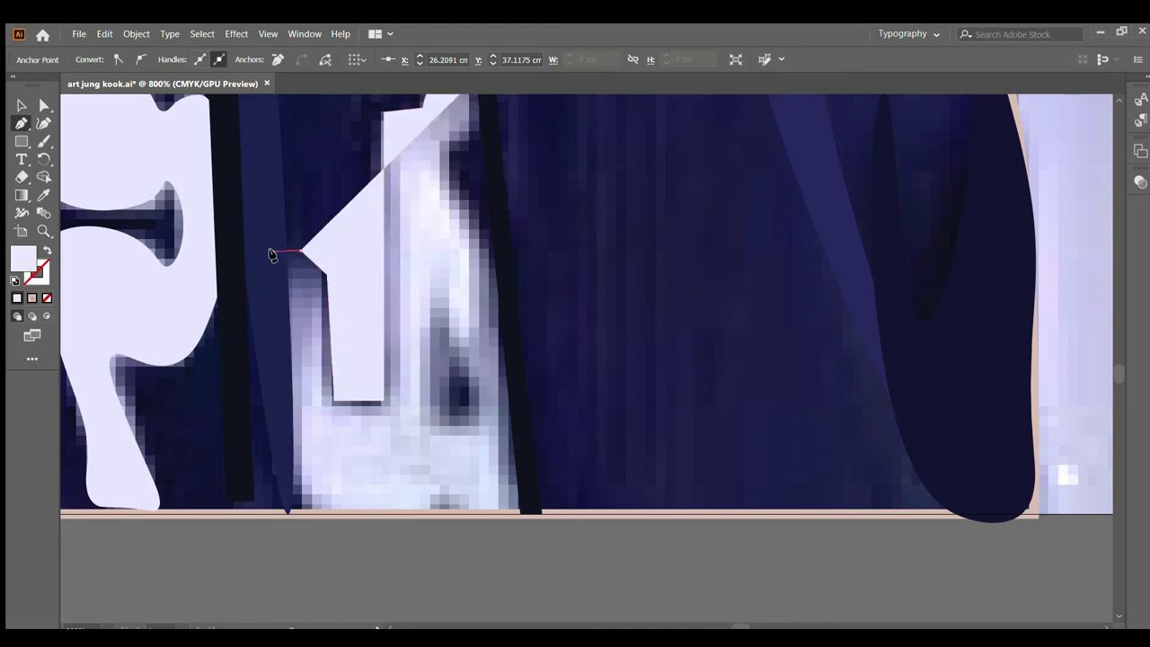
Step: Finish the light piece along the hem and right edge, close it, and swap fill and stroke
scroll(273, 270, down, 2)
click(289, 430)
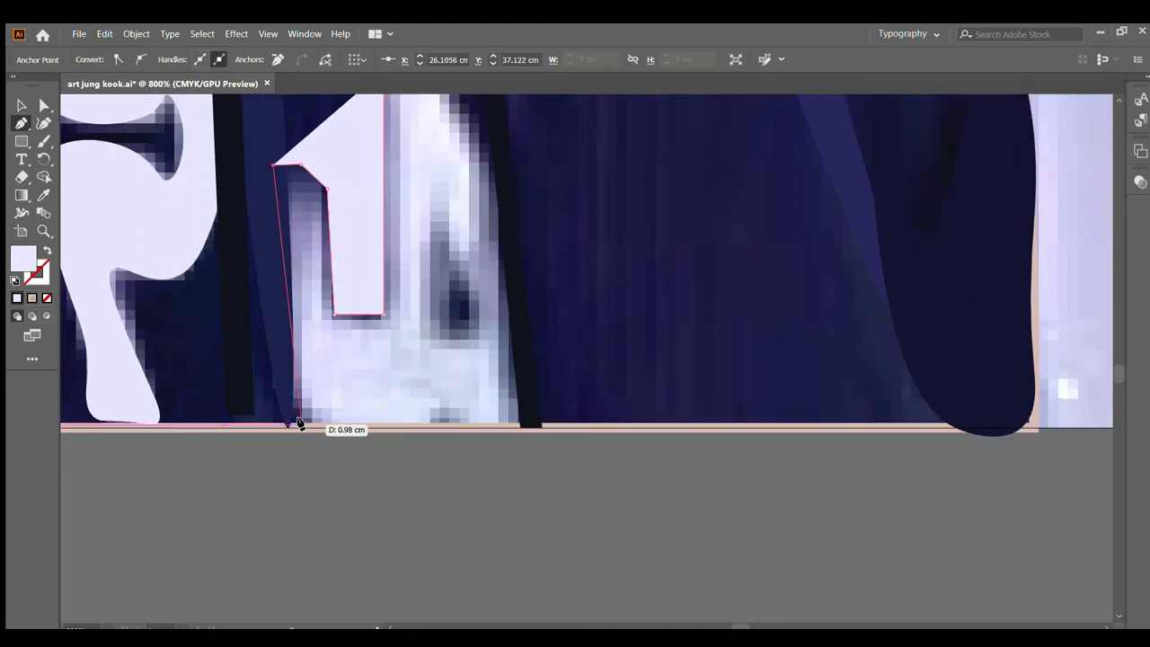
drag(327, 433, 527, 426)
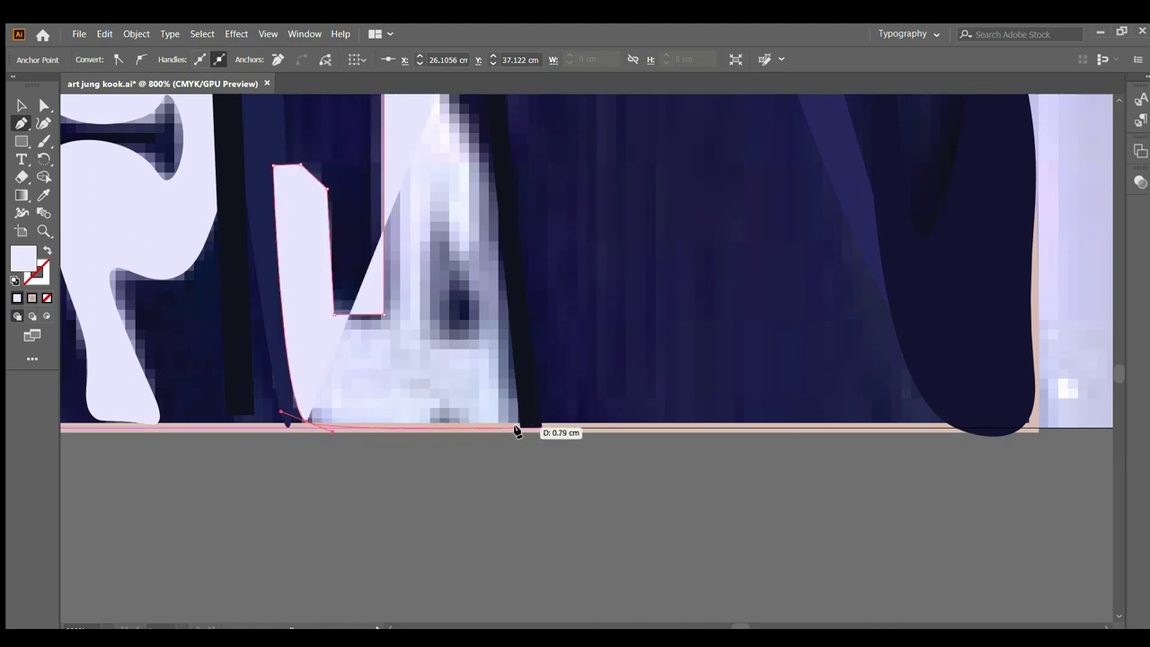
click(521, 303)
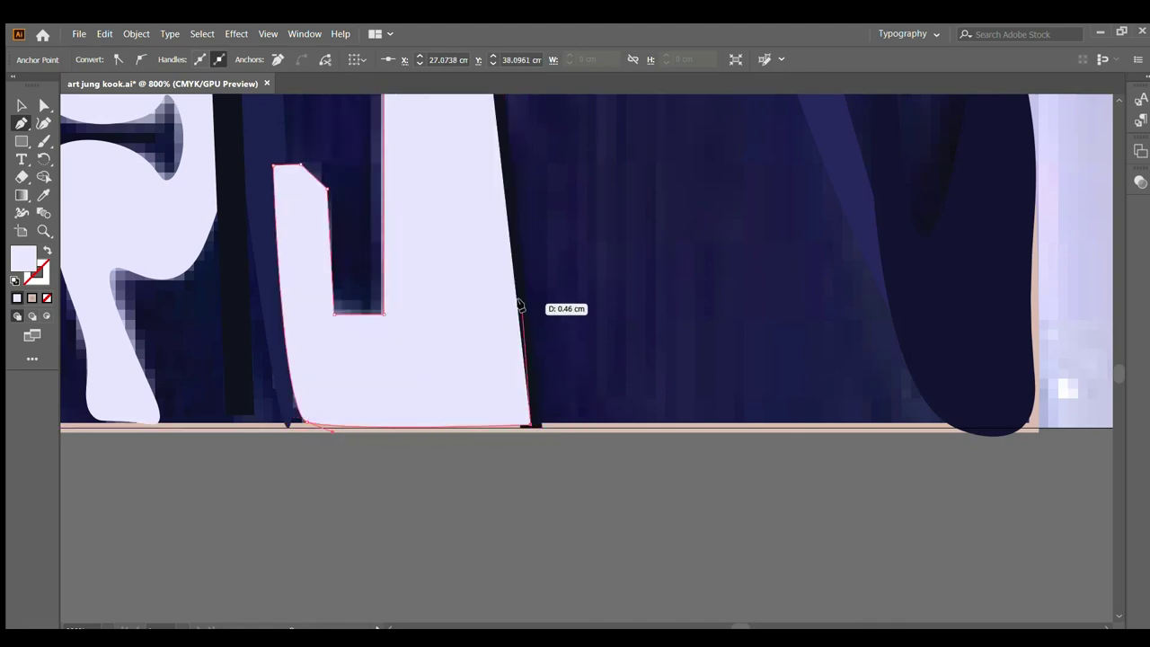
scroll(503, 233, up, 3)
scroll(496, 180, up, 2)
click(484, 173)
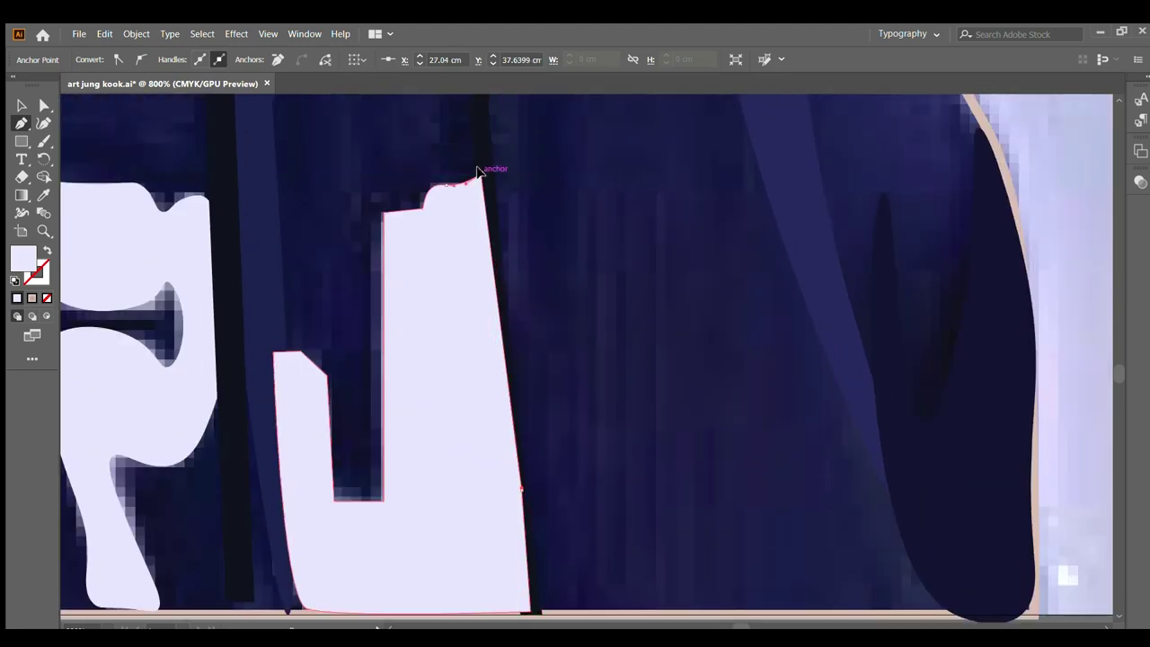
click(46, 252)
Step: Trace the small dark inner triangle as a closed three-corner path
scroll(437, 333, down, 2)
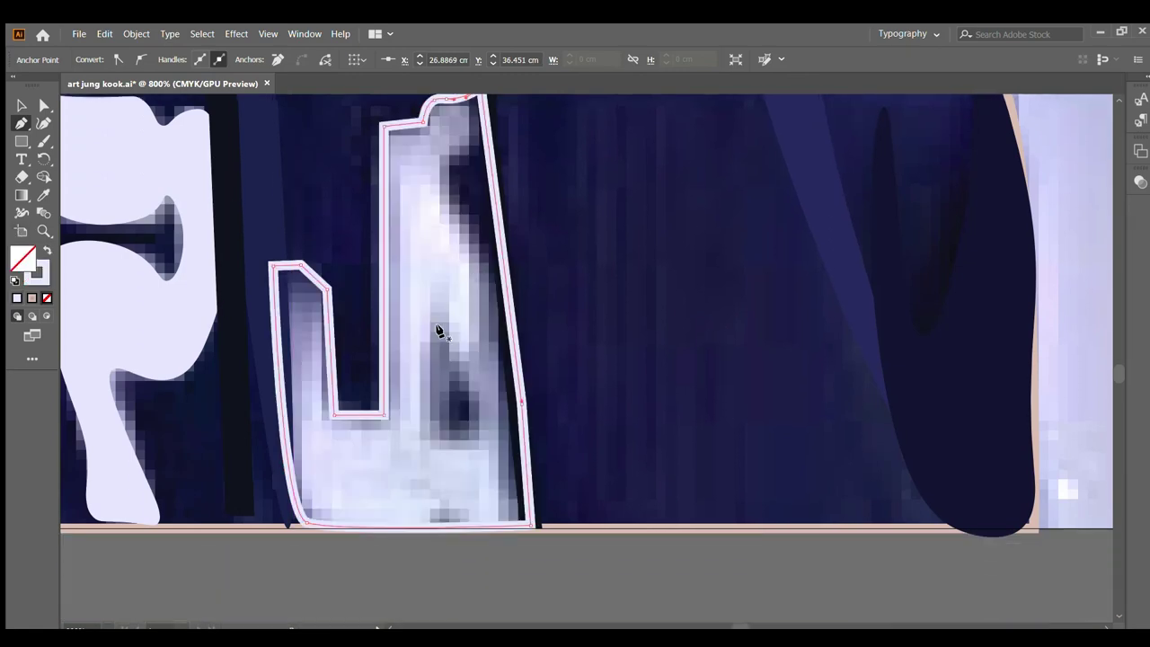
click(437, 332)
click(478, 398)
click(436, 431)
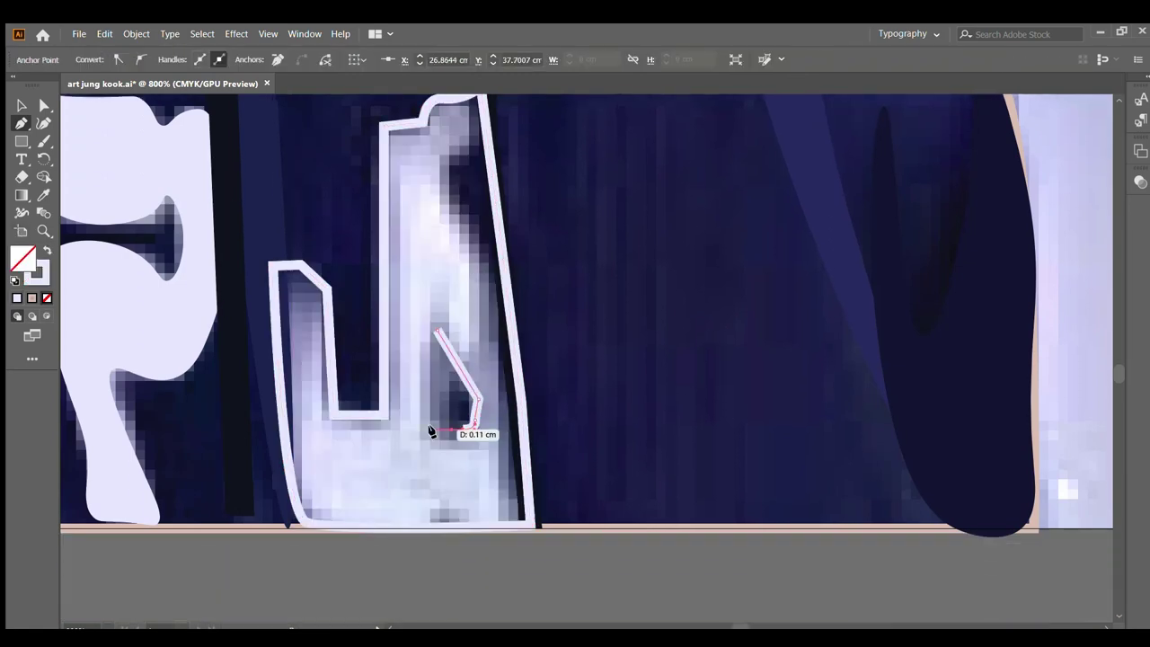
click(437, 333)
scroll(466, 225, up, 2)
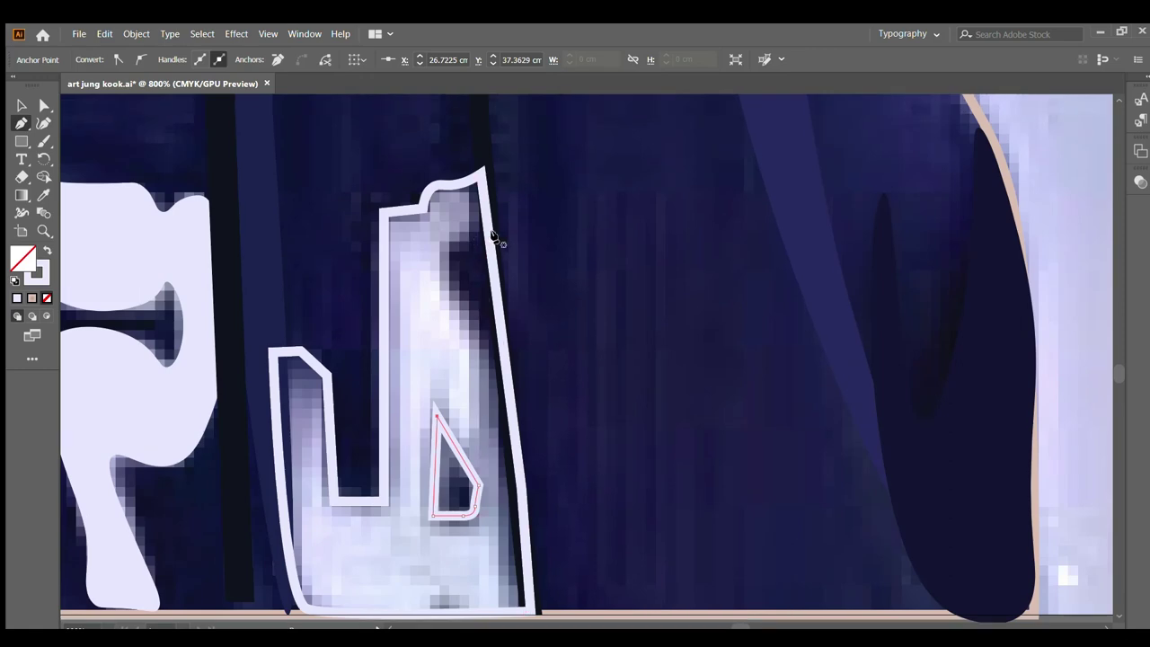
Step: Trace the thin dark sliver down the right edge to the hem and close it
click(484, 227)
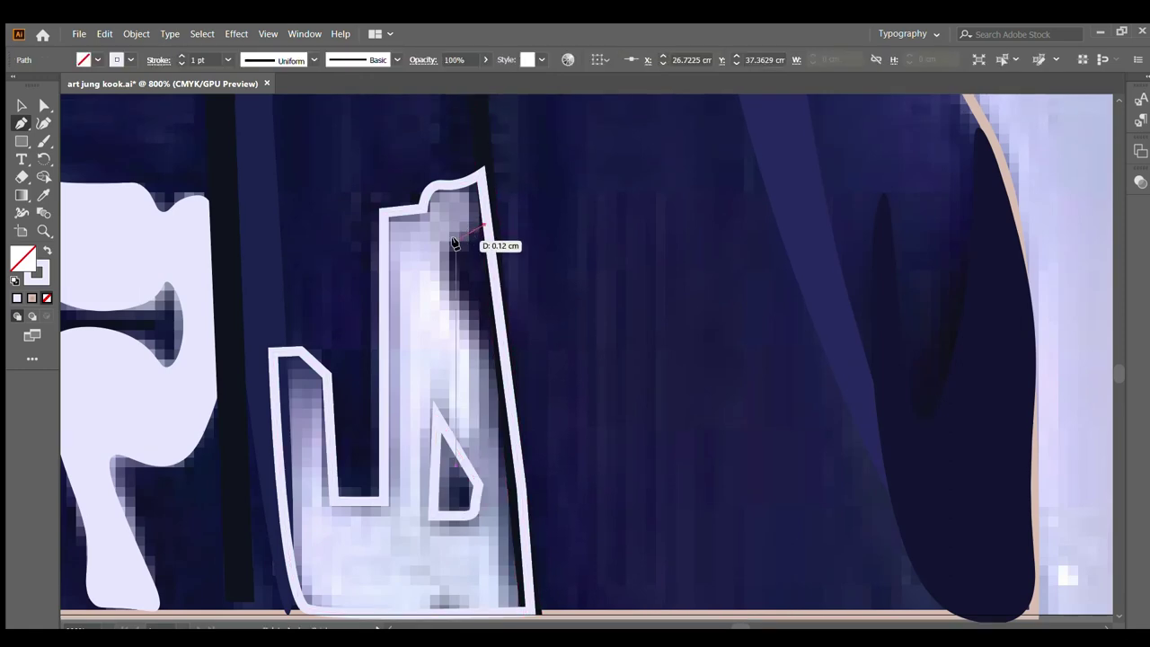
click(438, 254)
click(467, 296)
click(500, 383)
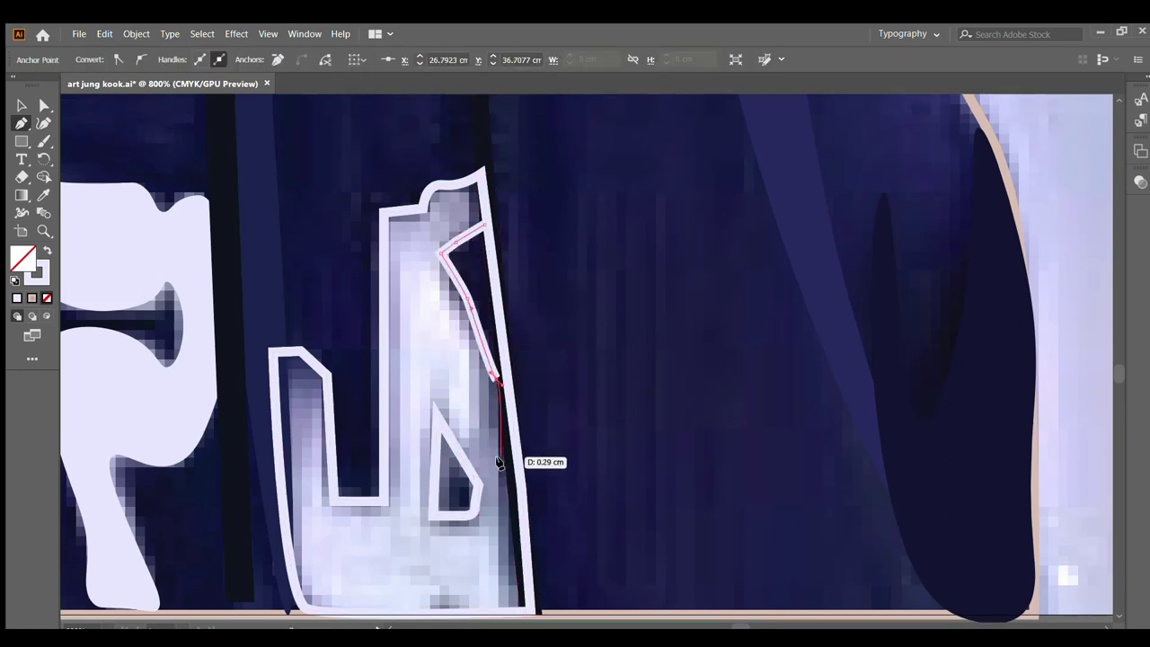
click(503, 505)
drag(503, 580, 519, 589)
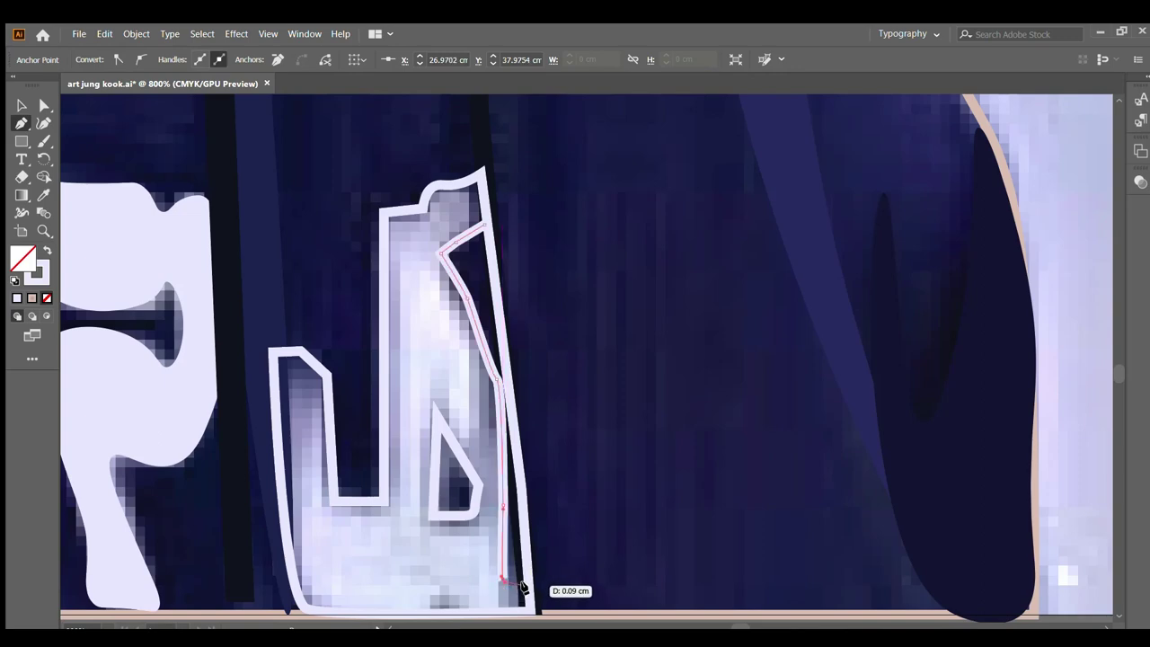
click(484, 228)
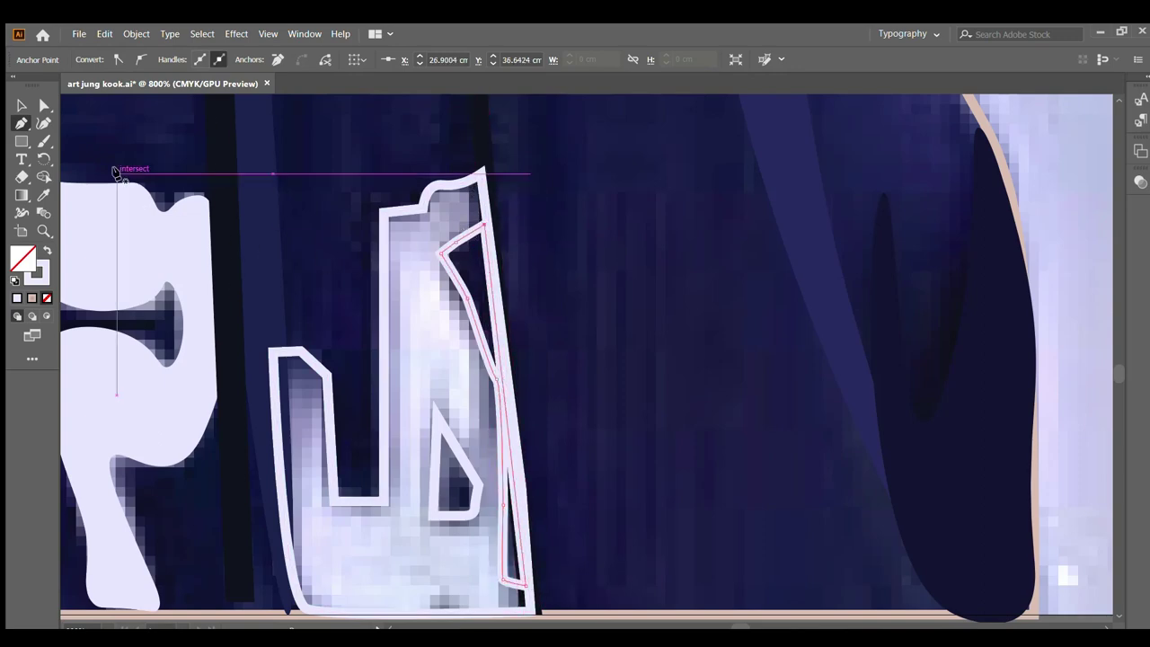
click(22, 105)
Step: Fill the inner triangle and right-edge sliver with dark navy sampled from the hoodie
shift+click(452, 442)
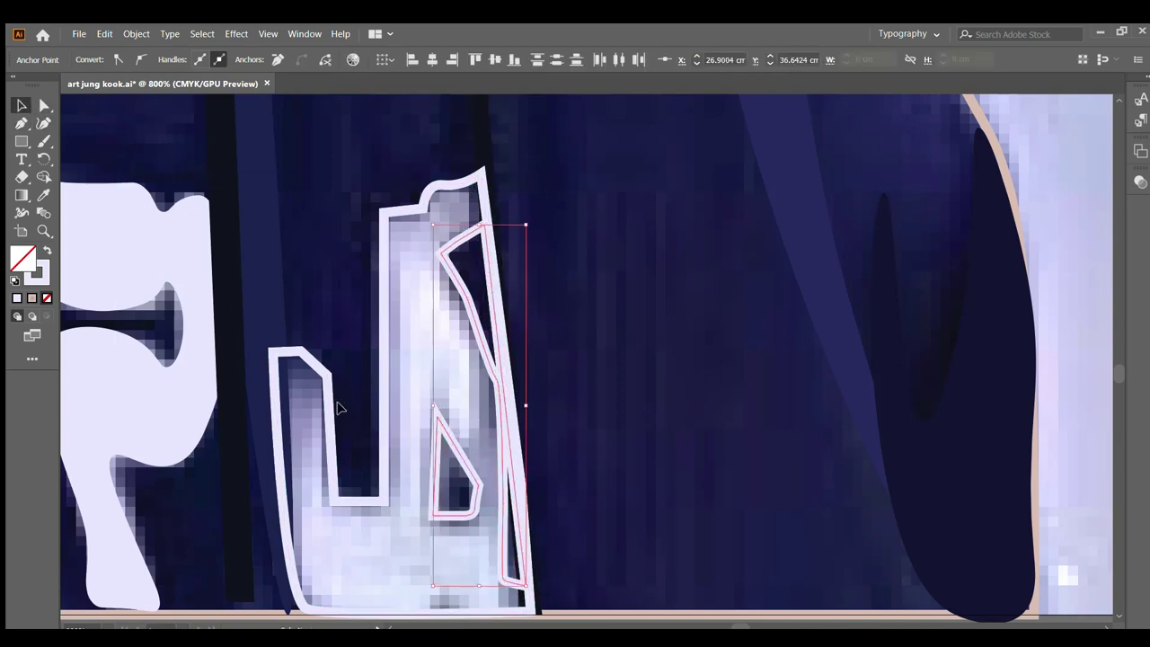
key(i)
click(476, 269)
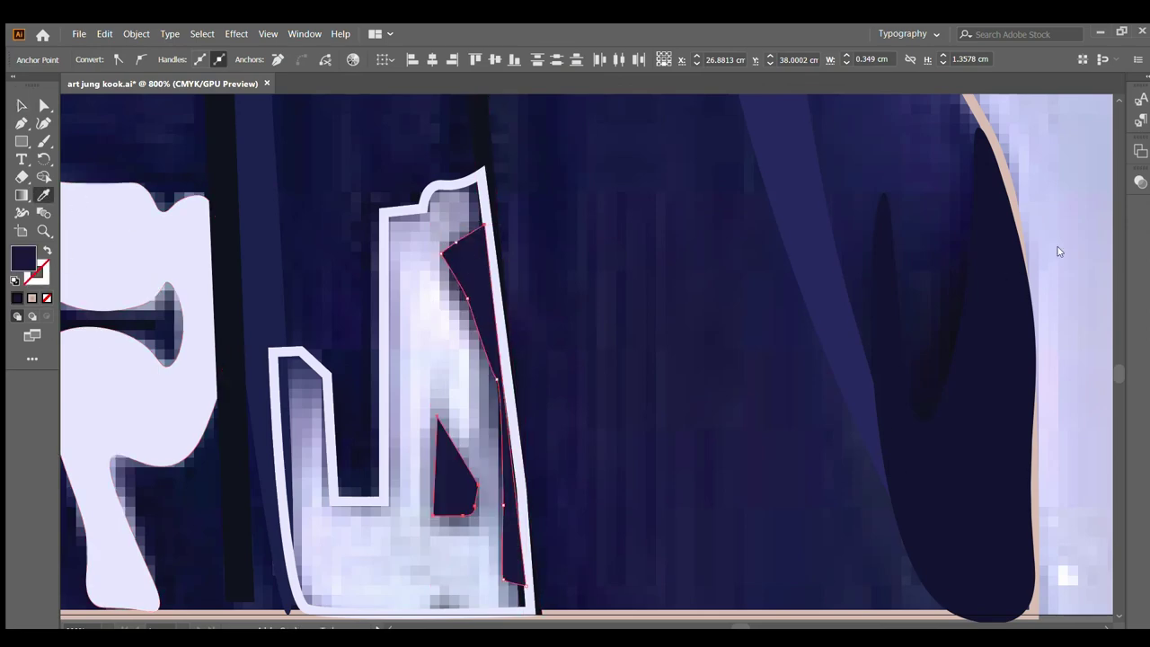
click(22, 105)
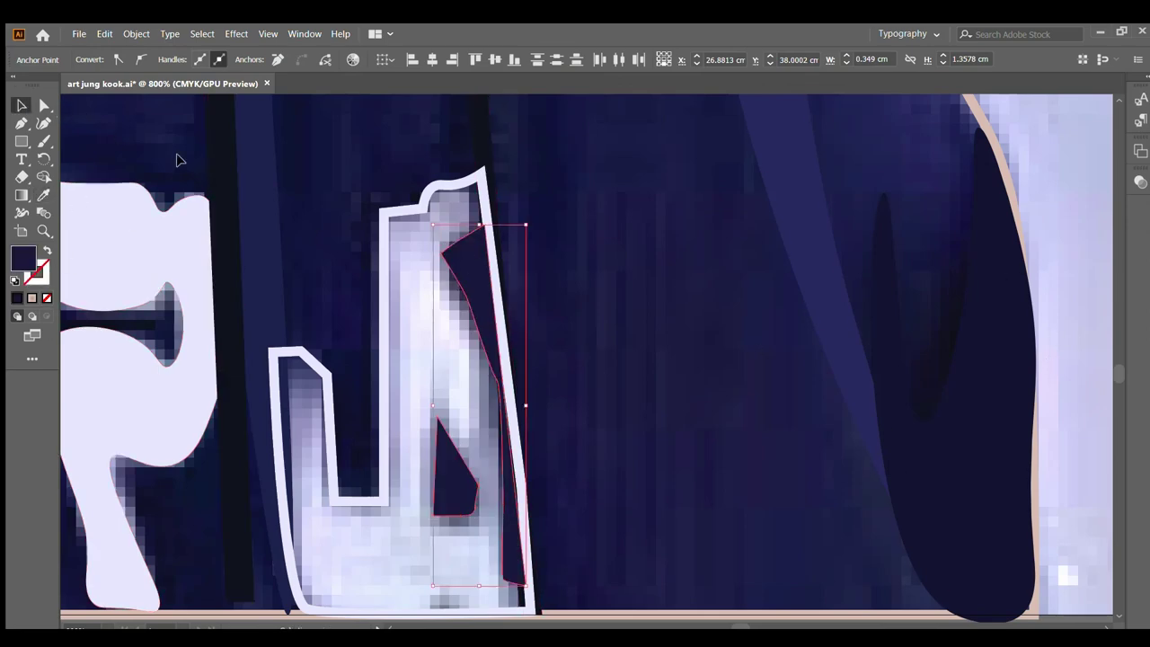
click(384, 216)
Step: Fill the traced piece with light lavender and group it with the two dark shapes
click(384, 215)
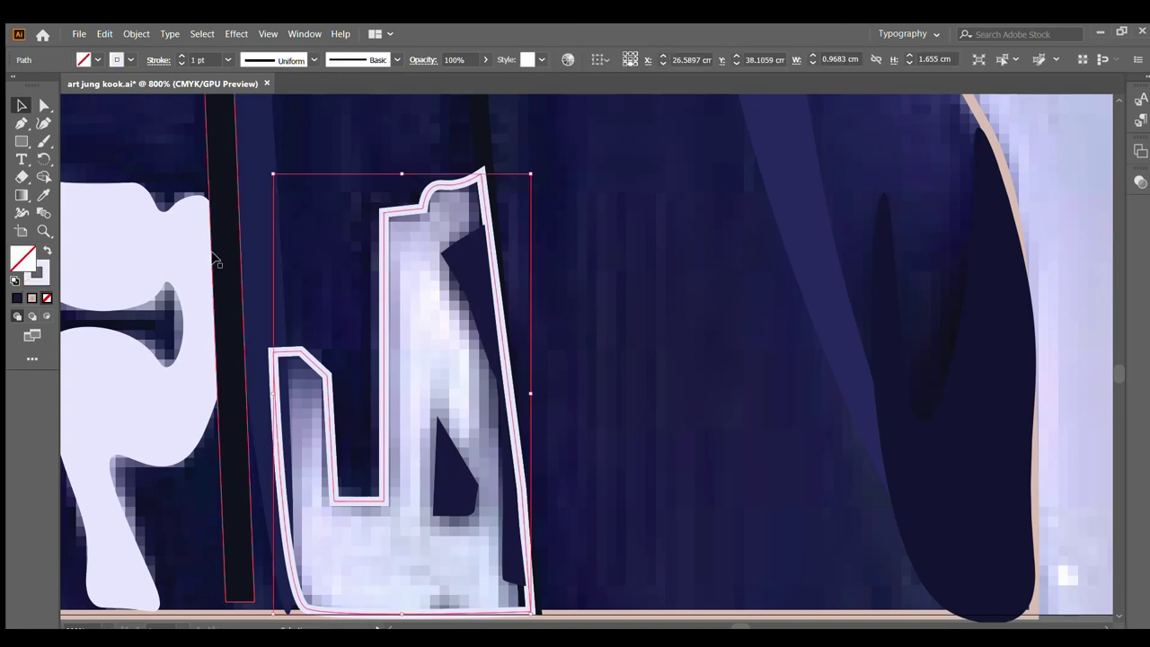
key(i)
click(430, 315)
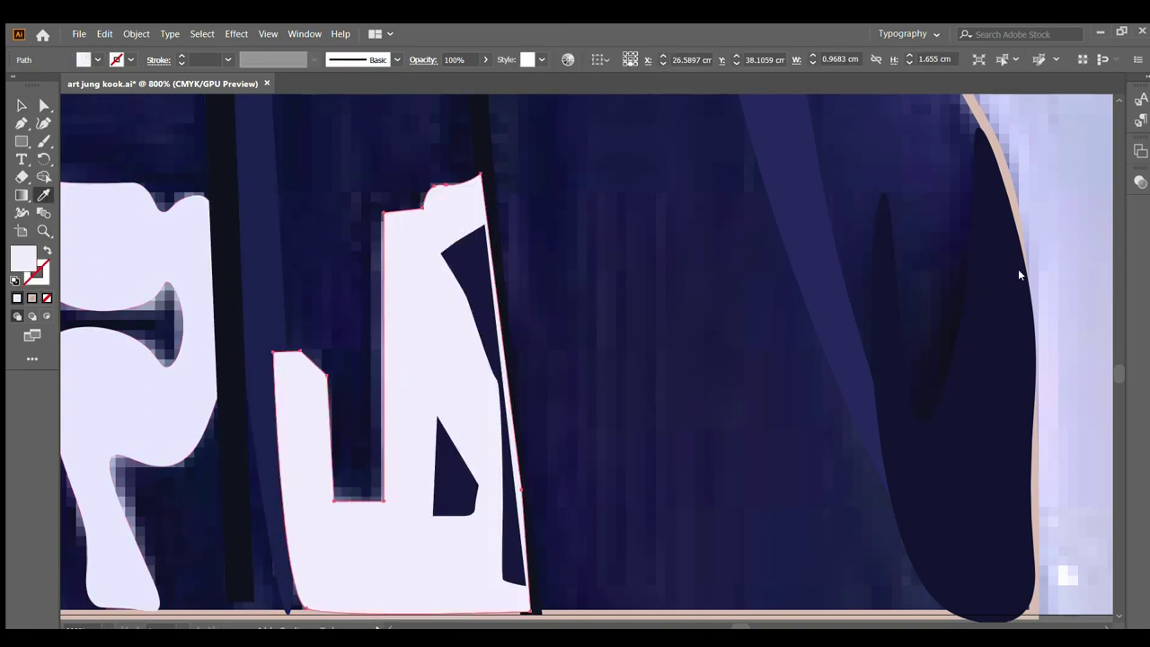
click(22, 105)
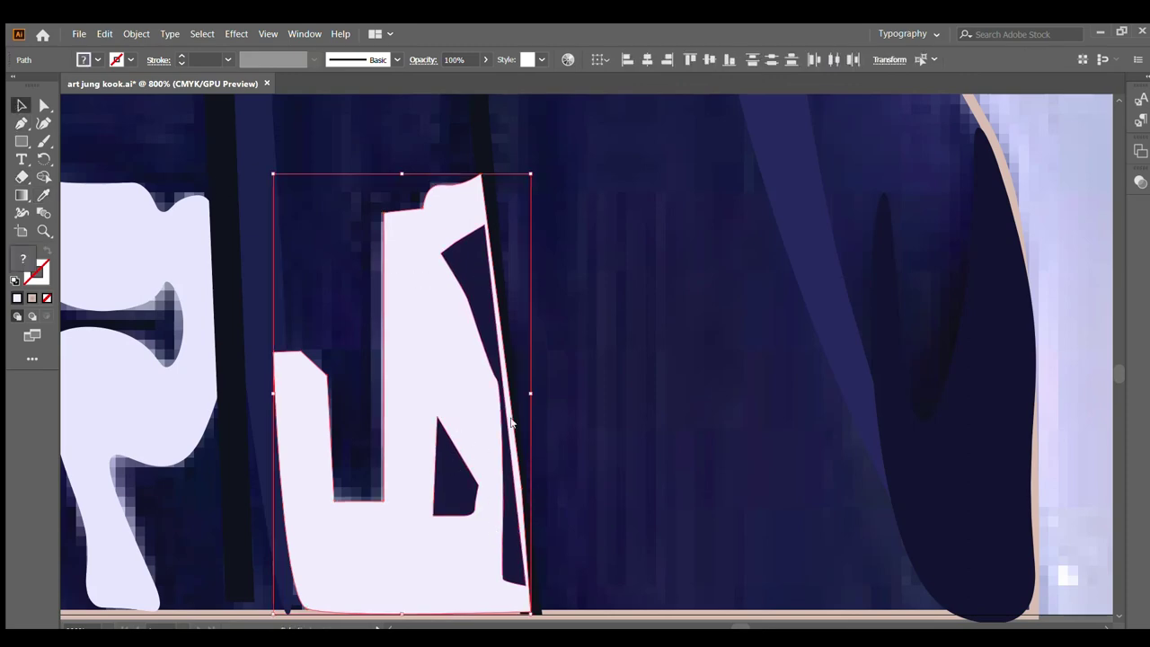
click(526, 244)
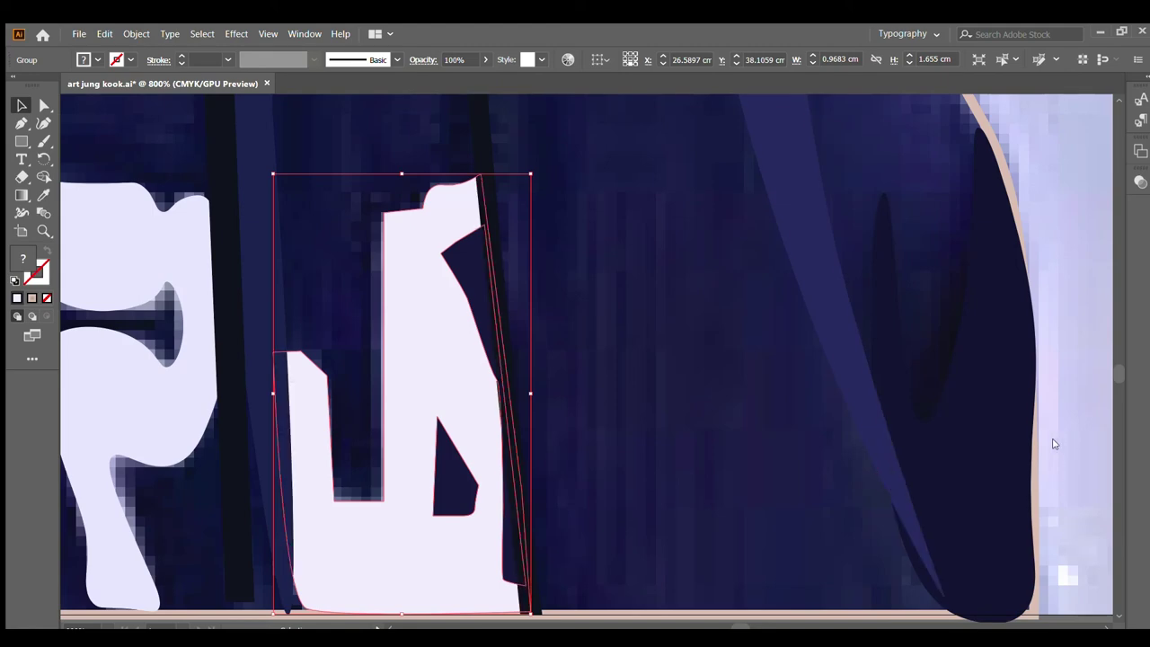
Step: Navigate to the inner collar and begin tracing its pale highlight with the Curvature tool
alt+scroll(578, 400, down, 3)
alt+scroll(577, 401, down, 2)
alt+scroll(643, 343, down, 2)
scroll(557, 278, up, 2)
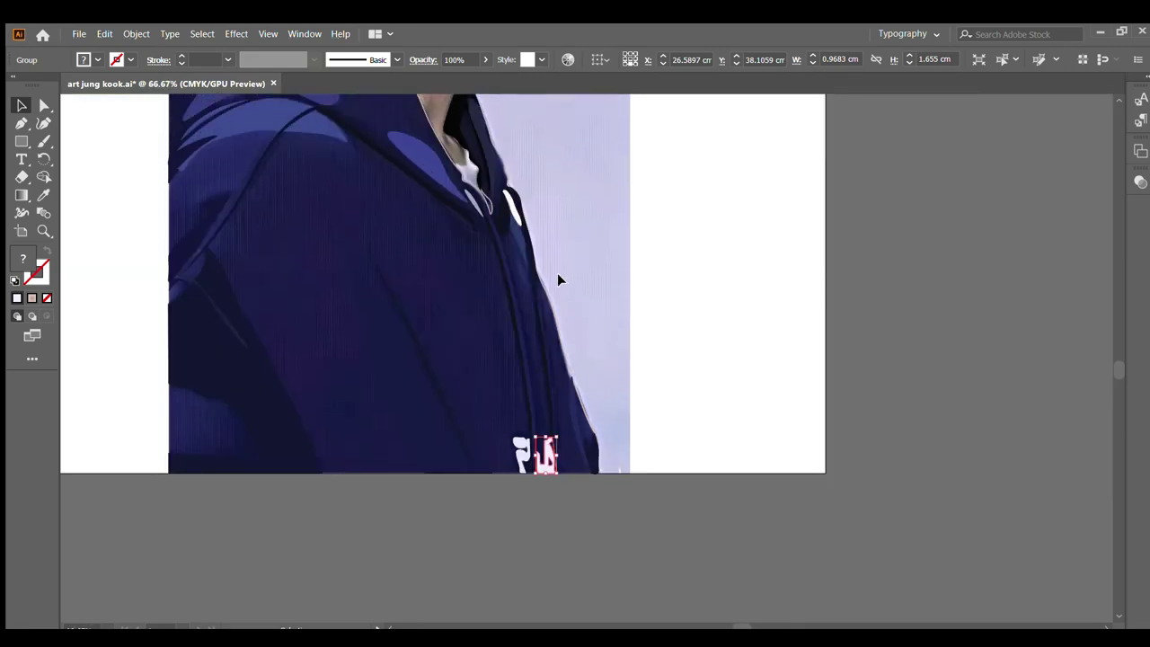
alt+scroll(557, 277, up, 1)
scroll(485, 261, up, 2)
scroll(400, 243, up, 3)
alt+scroll(400, 242, up, 1)
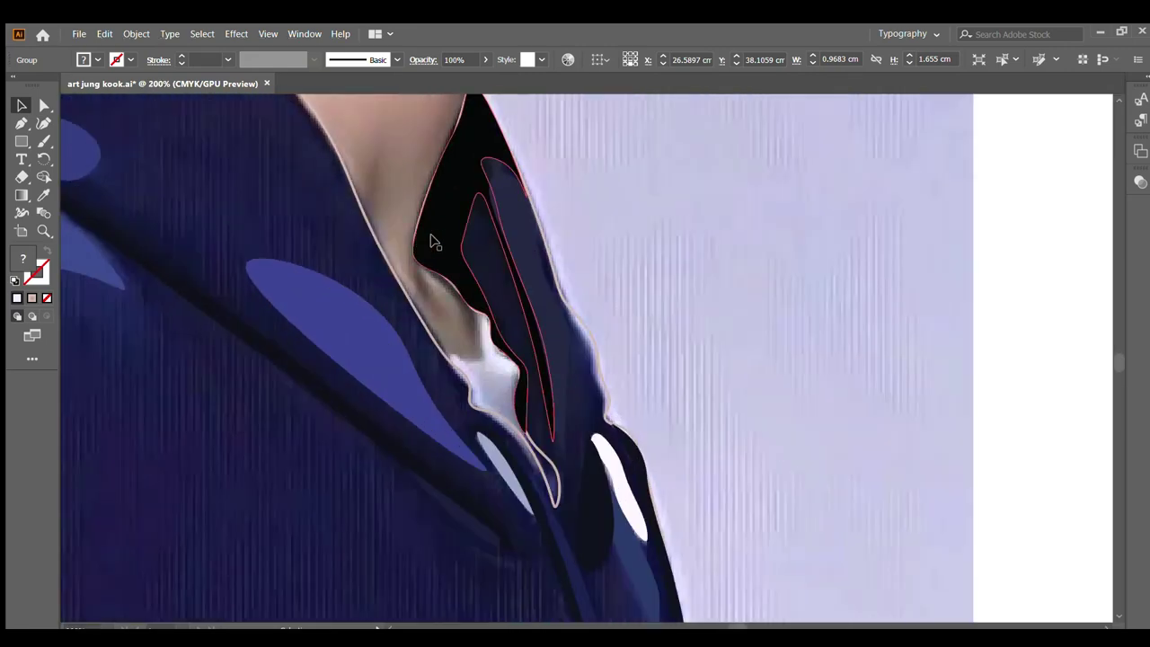
alt+scroll(601, 276, down, 1)
scroll(601, 276, up, 2)
alt+scroll(552, 310, up, 3)
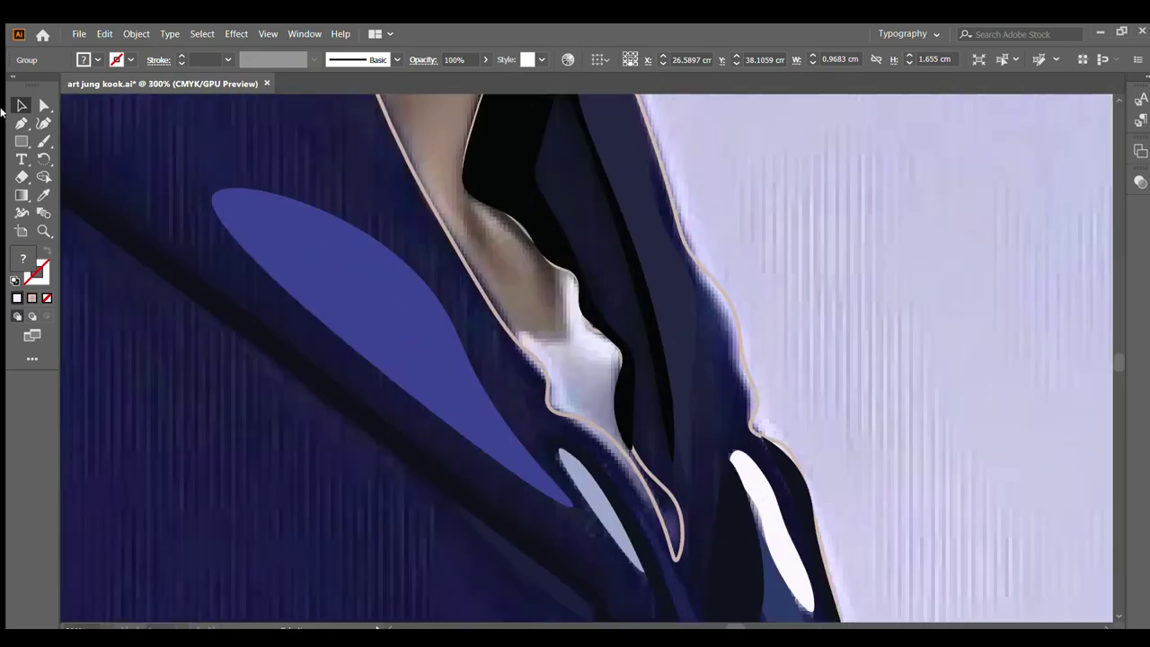
click(43, 124)
click(560, 248)
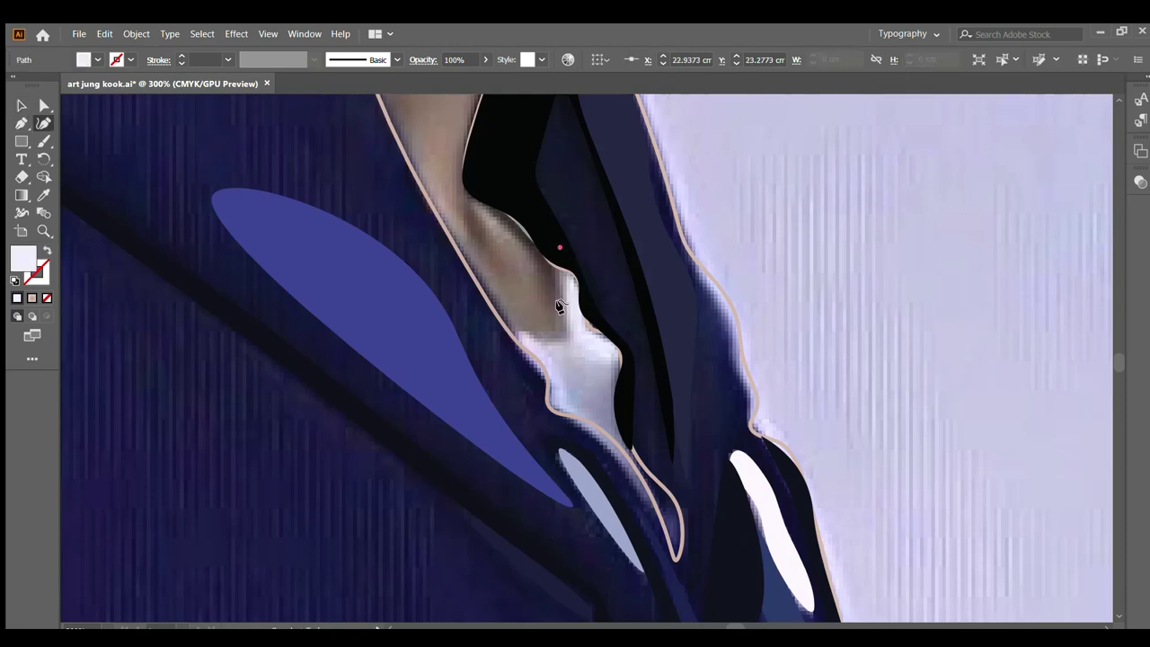
click(563, 335)
click(501, 329)
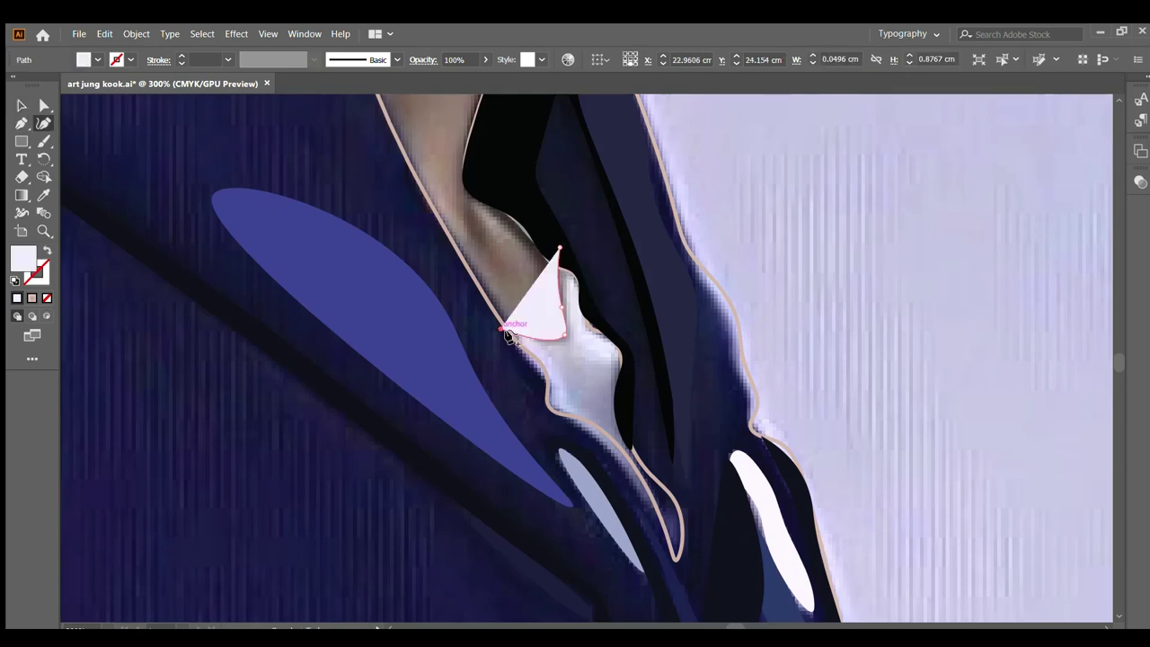
Step: Finish the collar highlight outline, close it at the start point, and make it outline-only
click(541, 405)
click(601, 457)
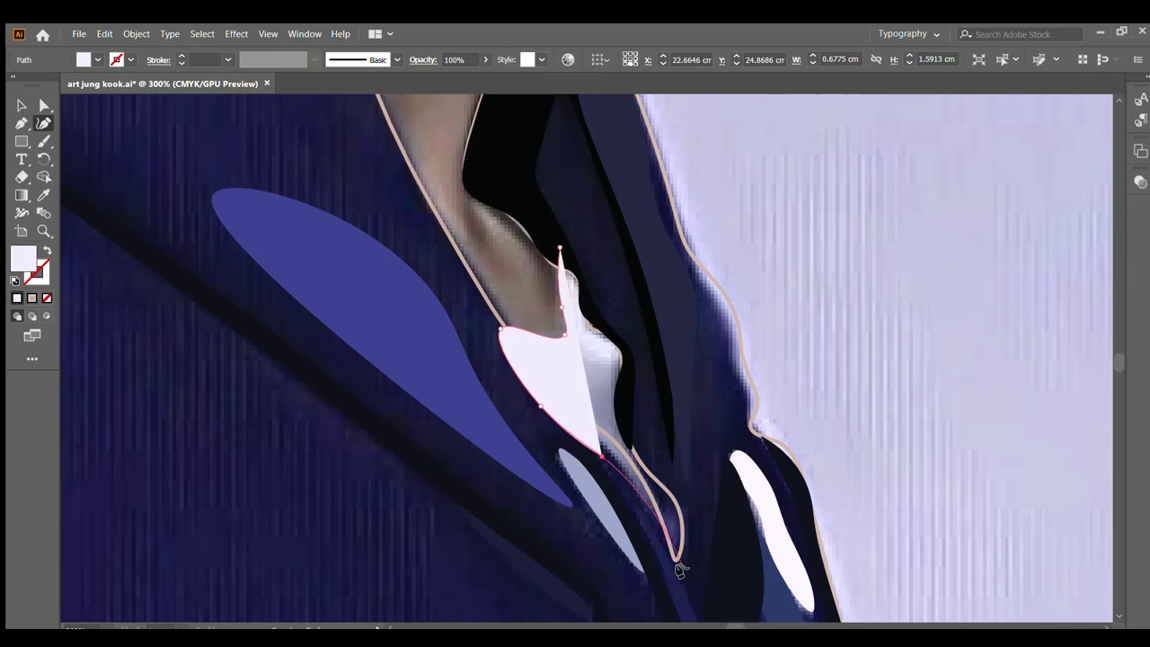
click(666, 559)
click(622, 396)
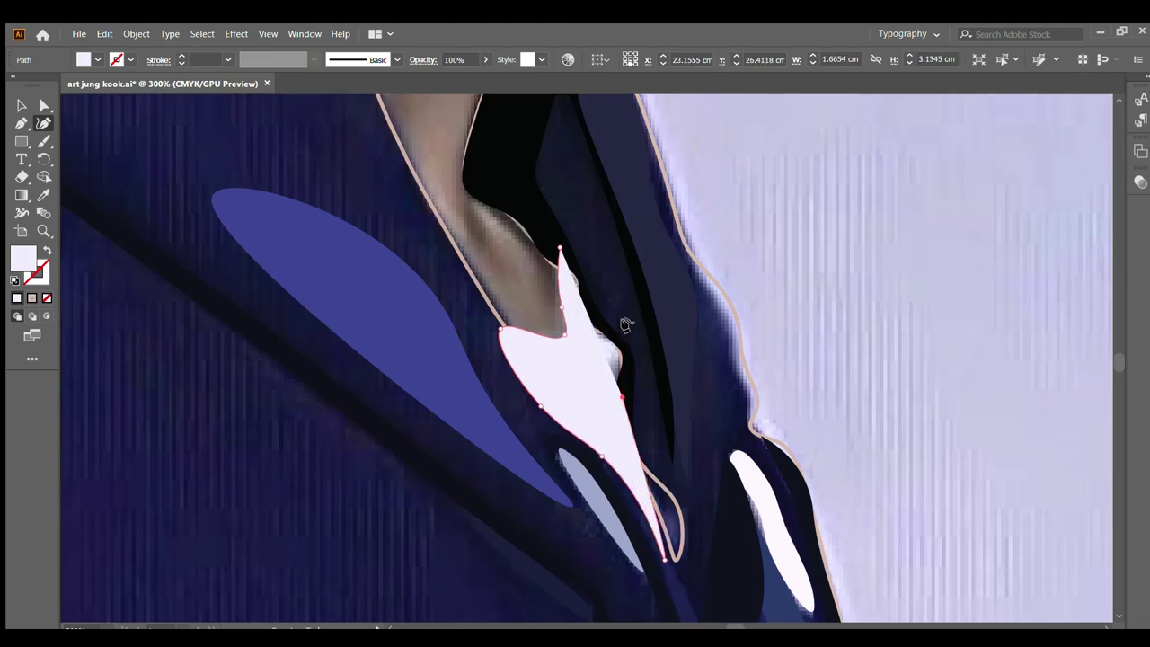
click(627, 321)
click(559, 248)
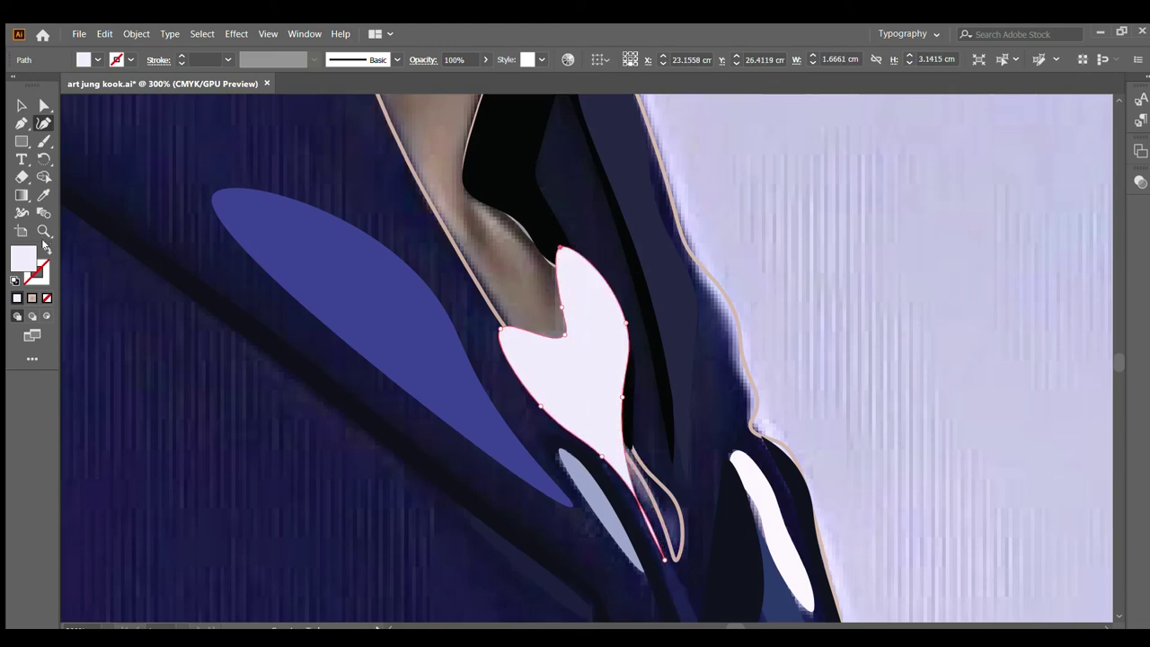
click(44, 249)
click(43, 195)
Step: Sample lavender into the collar highlight, then set it back to outline-only
alt+scroll(646, 370, up, 2)
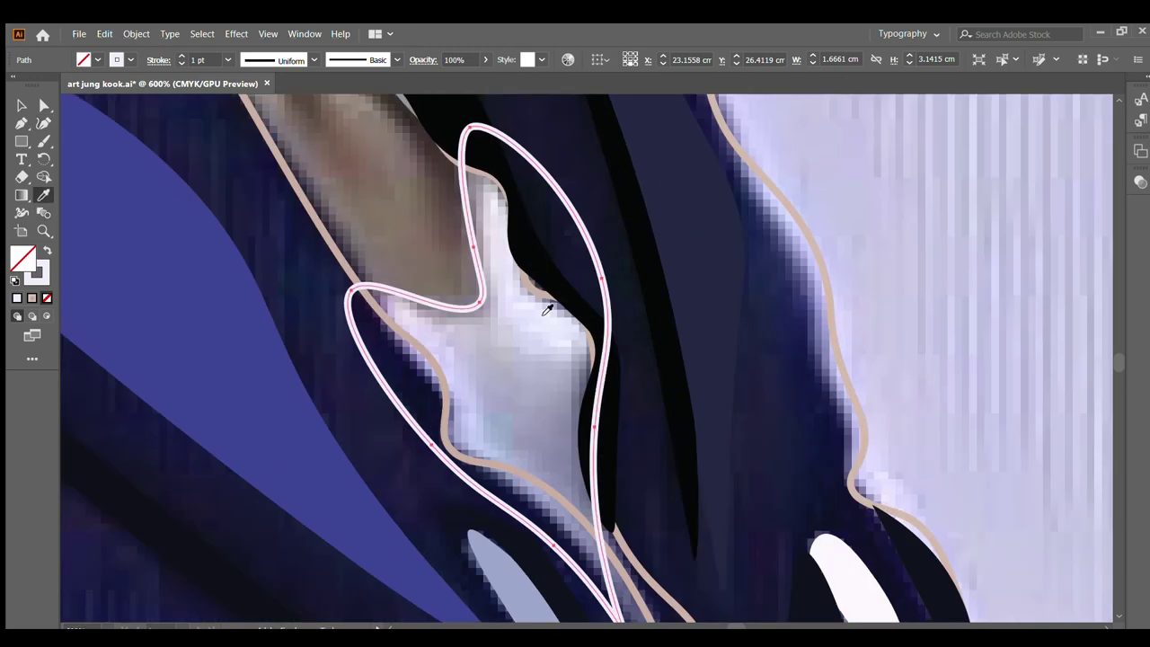
click(528, 313)
click(45, 251)
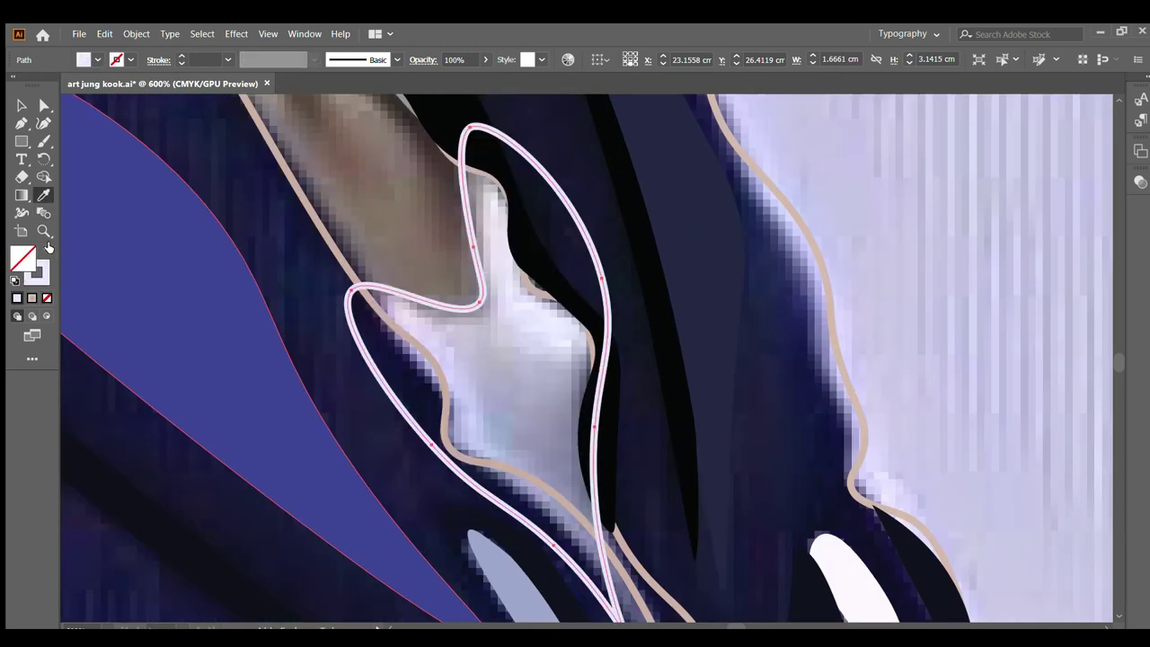
click(43, 123)
alt+scroll(442, 288, up, 1)
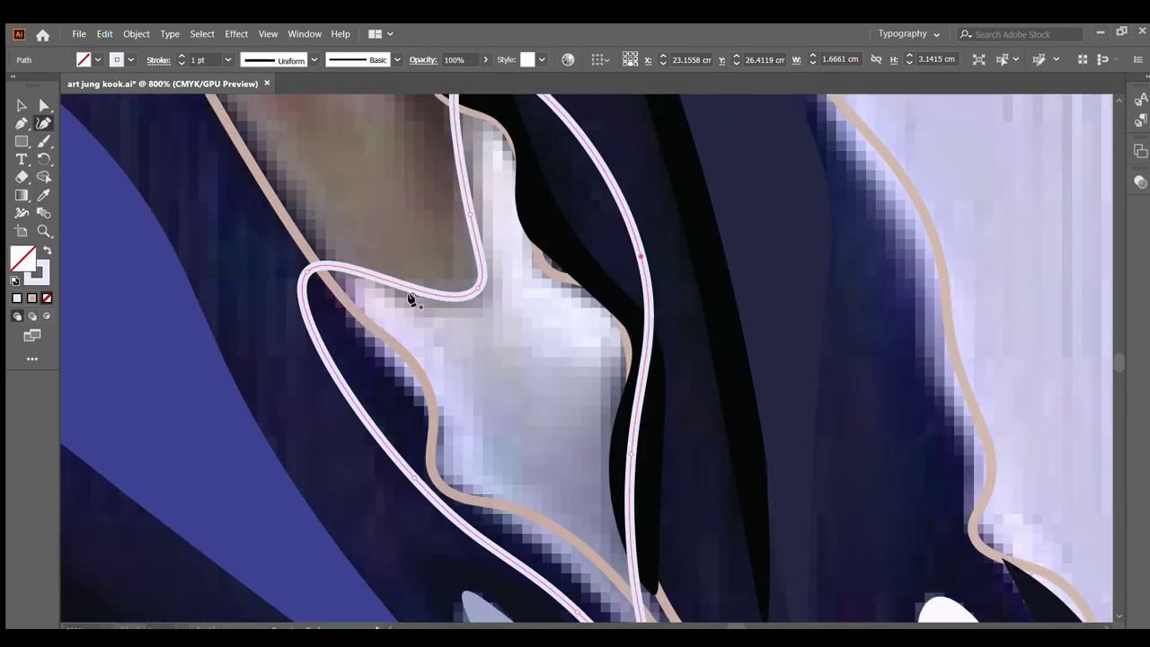
Step: Draw the inner shadow shape inside the collar highlight and fill it with the photo's grey tone
mouse_move(390, 294)
mouse_down()
mouse_move(647, 567)
mouse_move(660, 411)
mouse_move(674, 386)
mouse_move(560, 329)
mouse_move(509, 262)
mouse_up()
click(482, 153)
click(526, 130)
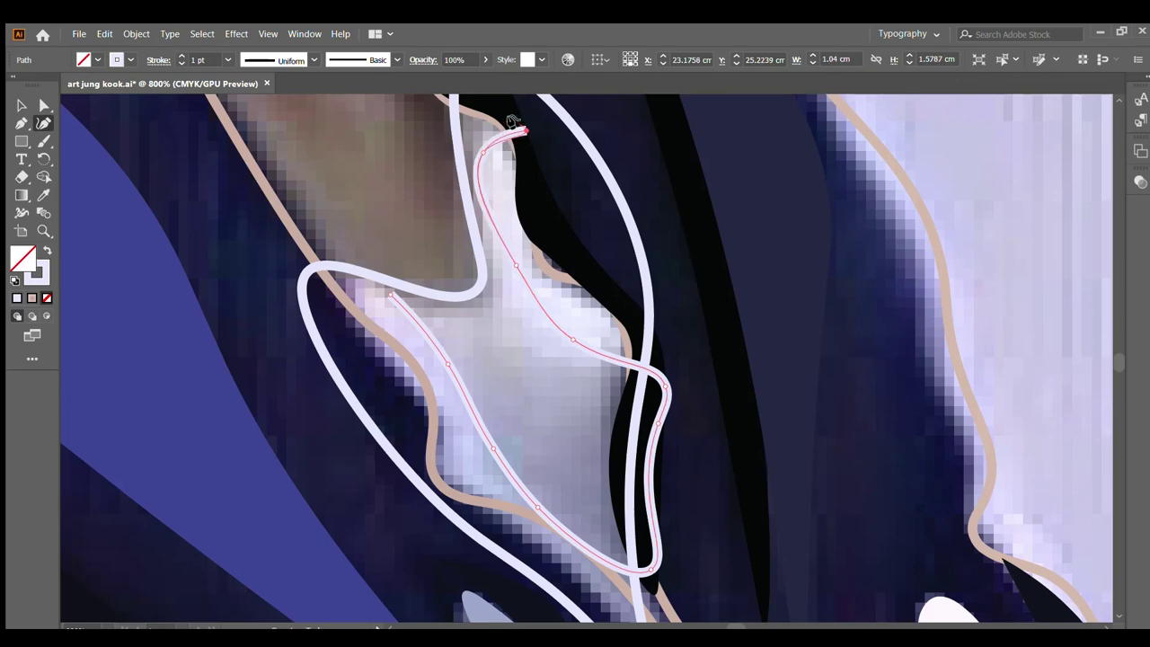
click(463, 102)
click(467, 199)
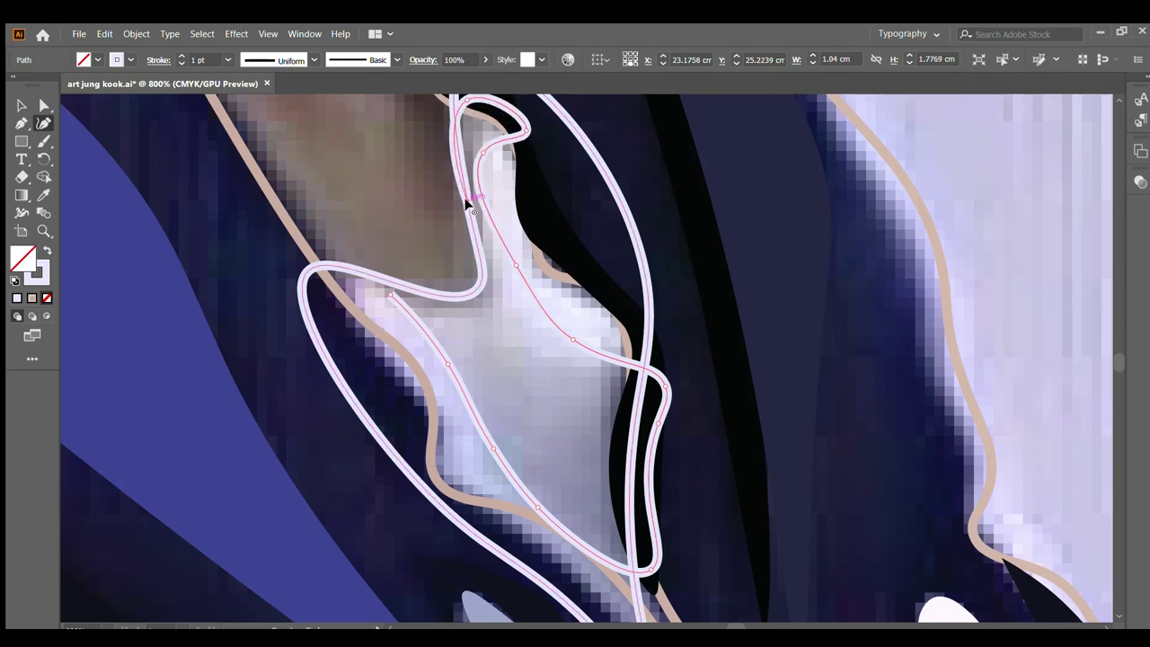
click(478, 302)
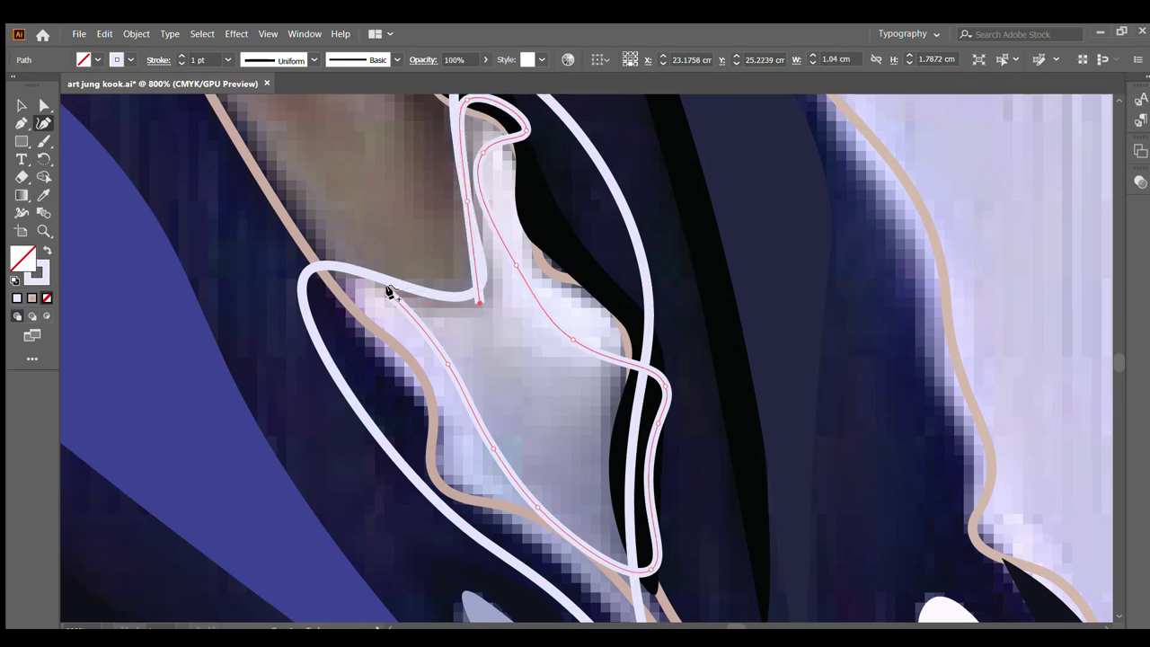
click(393, 295)
click(458, 305)
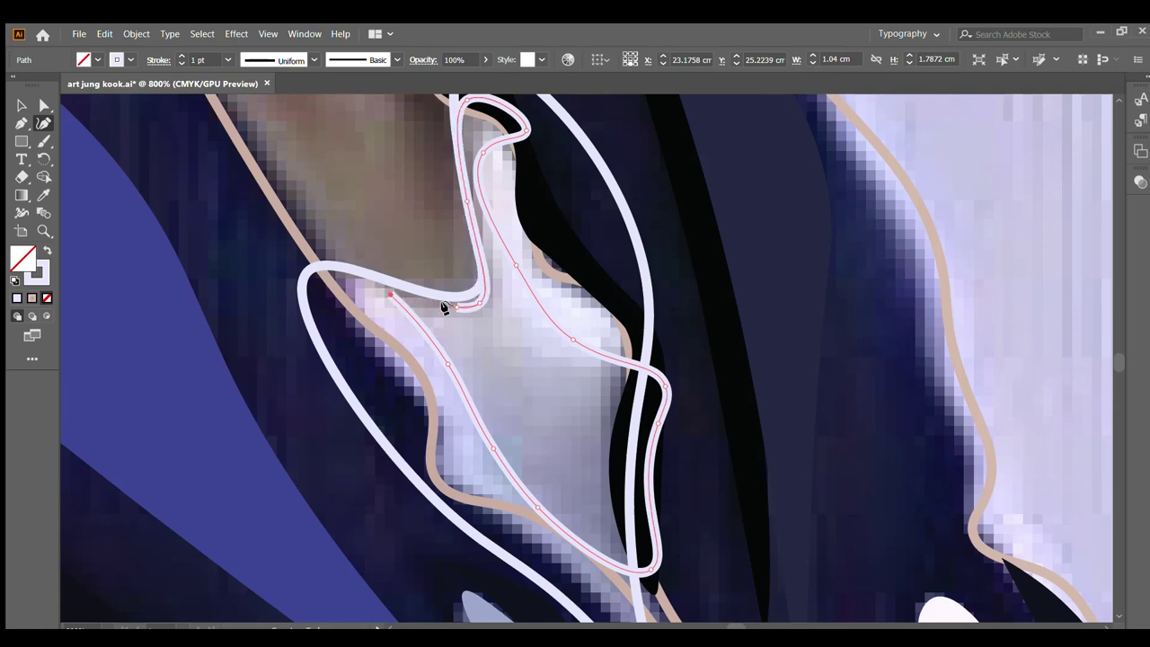
click(390, 295)
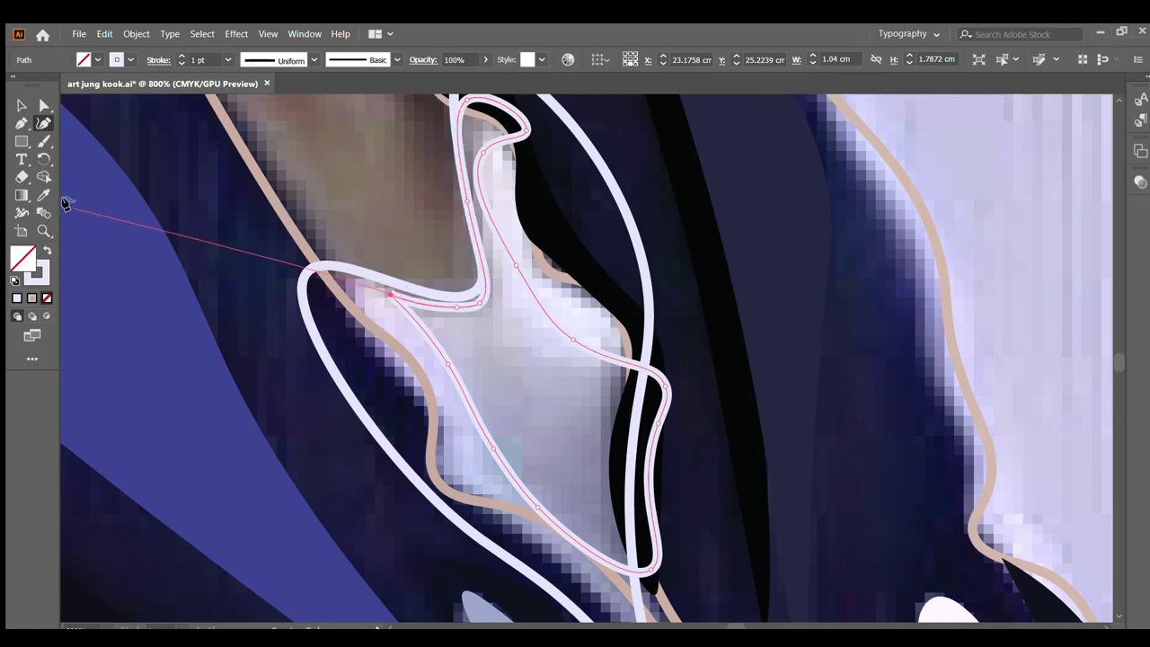
click(43, 195)
click(548, 389)
scroll(481, 350, down, 2)
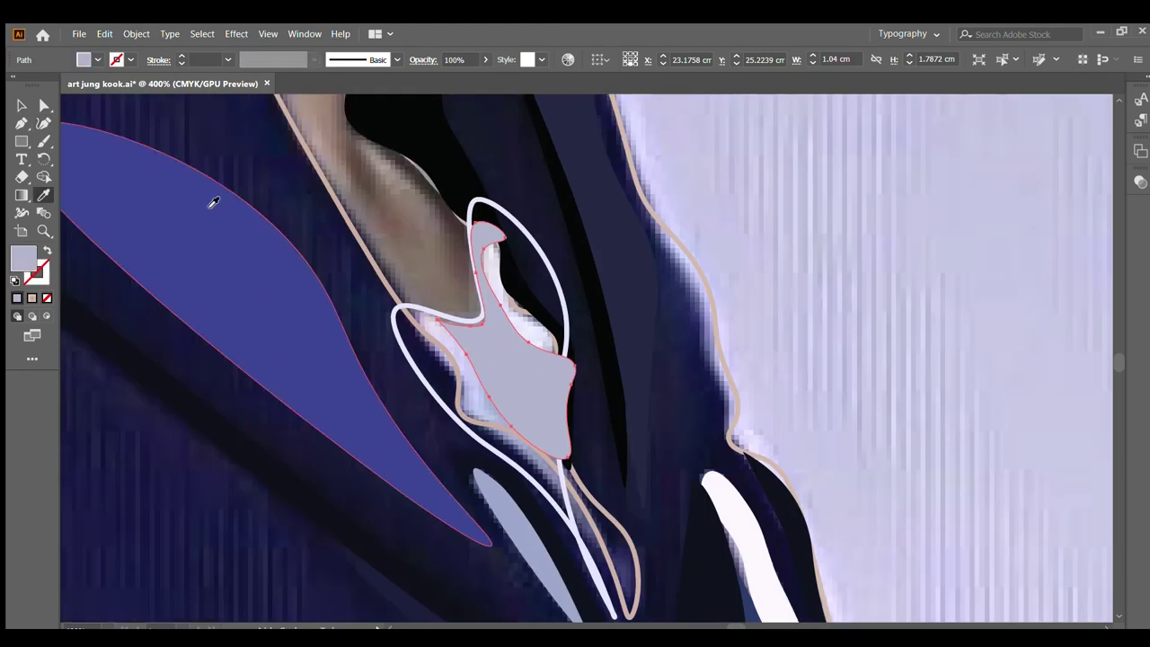
Step: Restore the highlight's pale lavender fill and group it with the grey inner shape
click(22, 106)
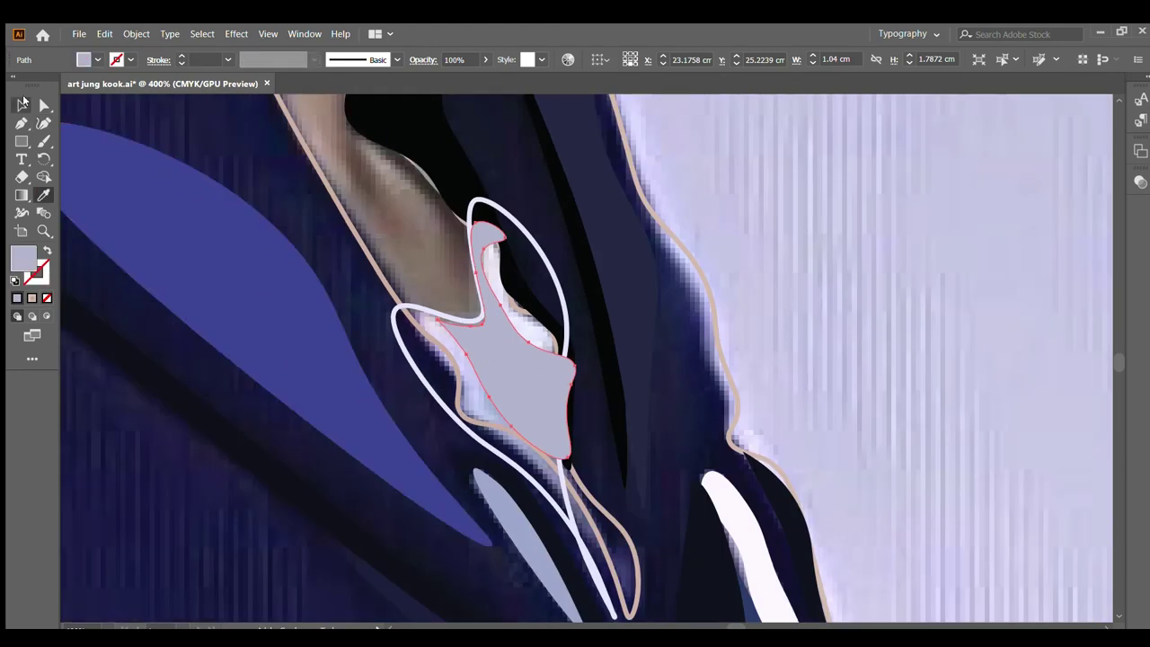
click(483, 200)
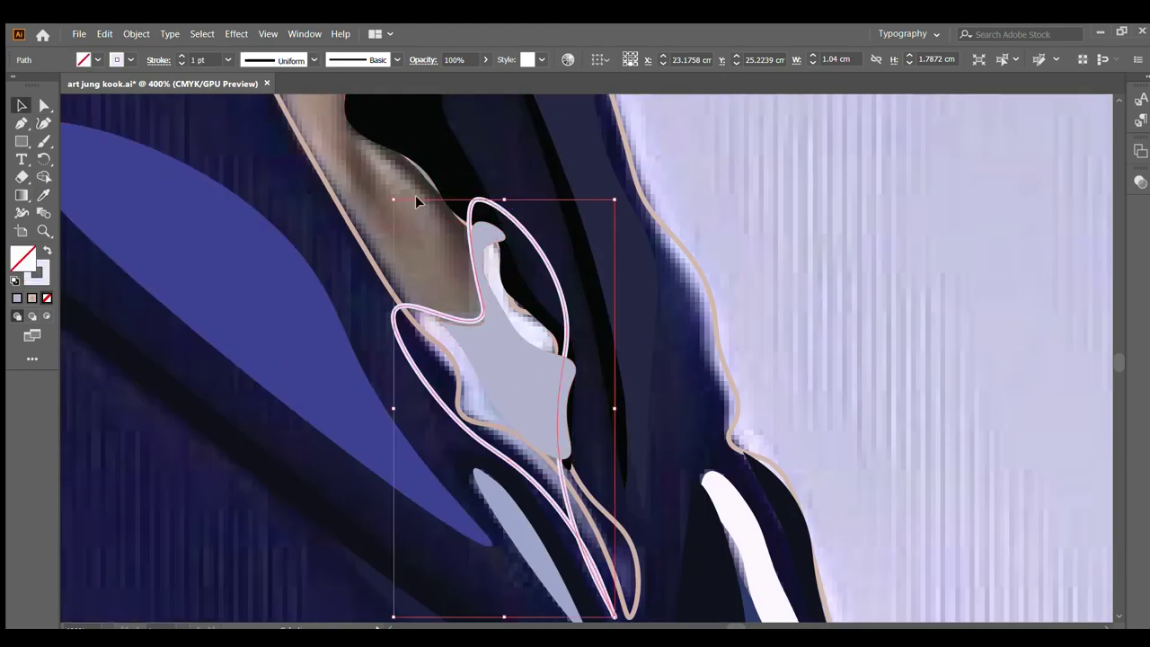
click(51, 251)
shift+click(492, 320)
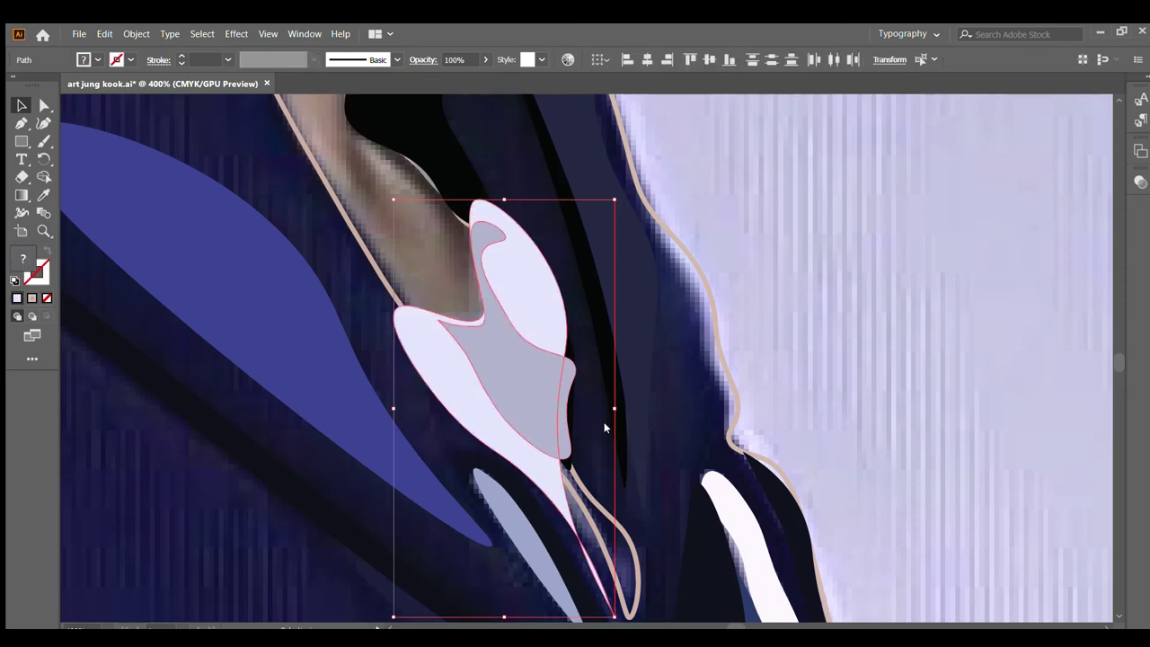
key(ctrl+g)
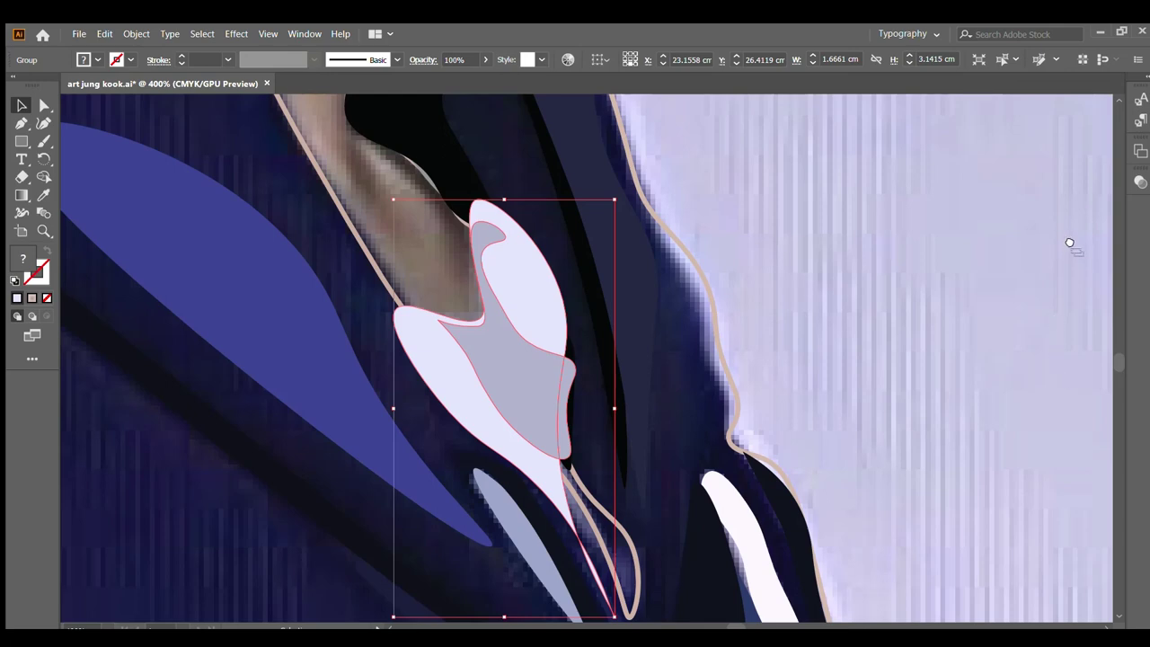
scroll(683, 352, down, 2)
click(690, 391)
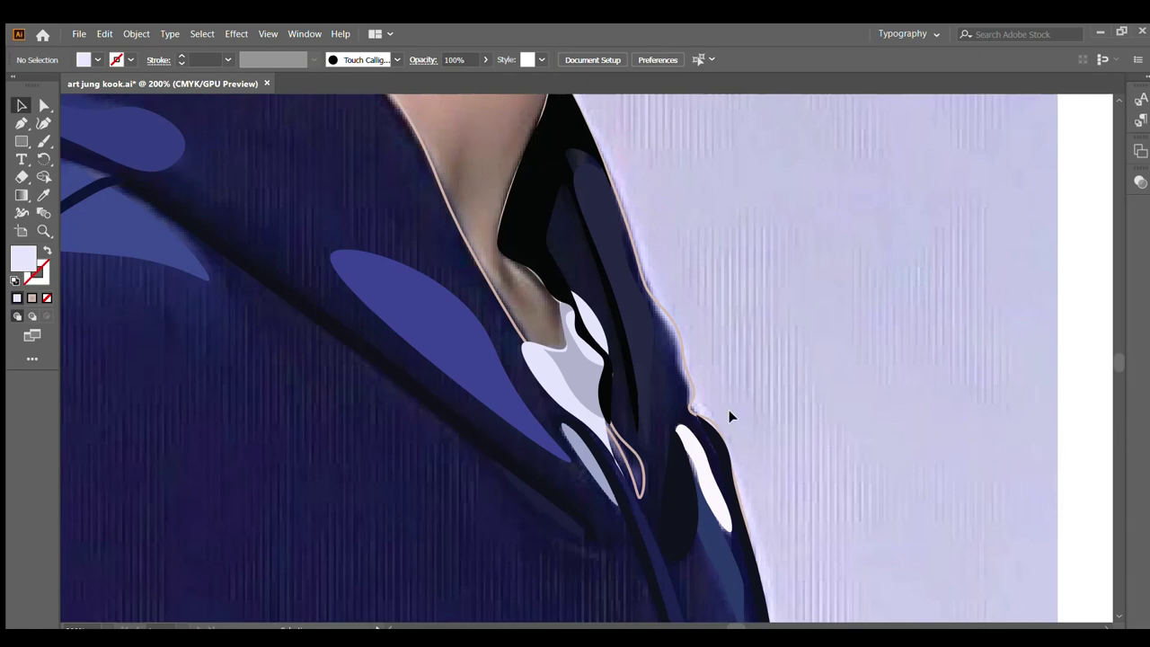
Step: Fill the hoodie's collar-edge path with the hoodie's navy, sampled from the photo with the Eyedropper
click(707, 418)
scroll(413, 365, down, 2)
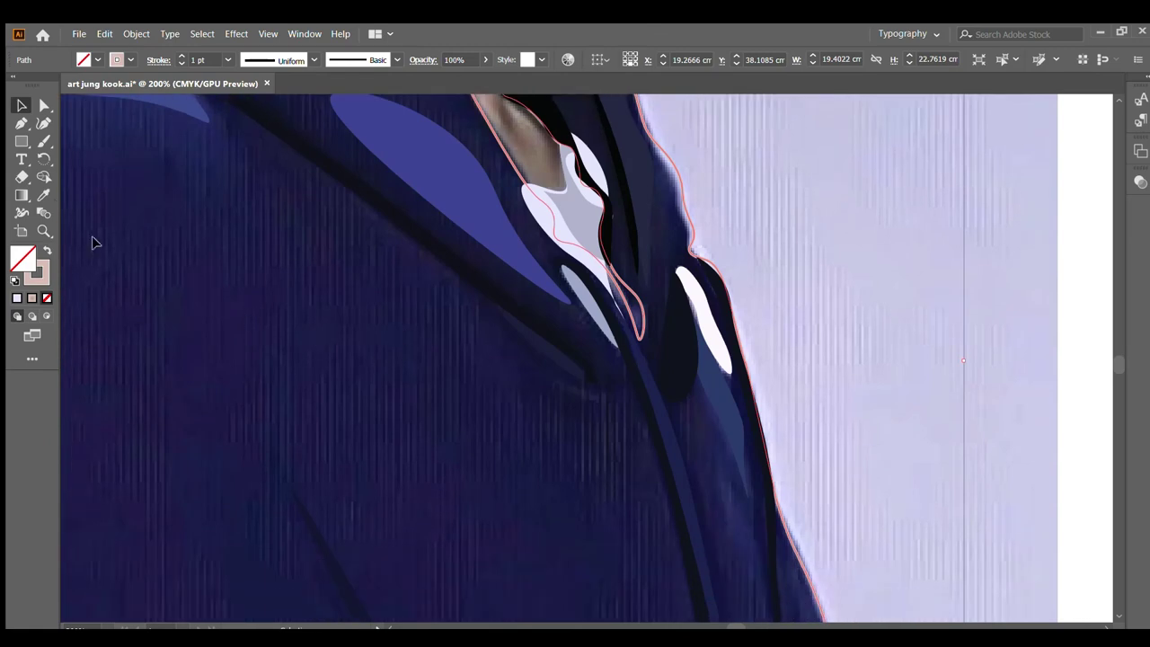
click(43, 195)
click(206, 252)
scroll(550, 334, down, 3)
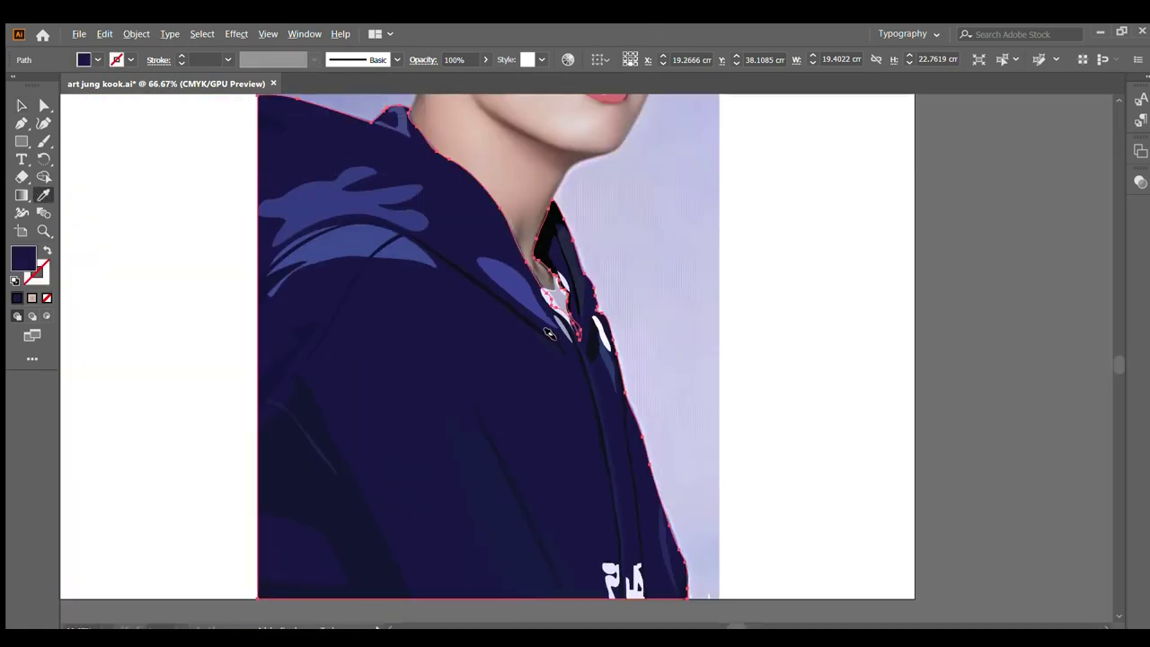
scroll(550, 334, down, 1)
Step: Marquee-check all the hoodie paths, then move the original photo beside the artboard
click(22, 106)
click(225, 190)
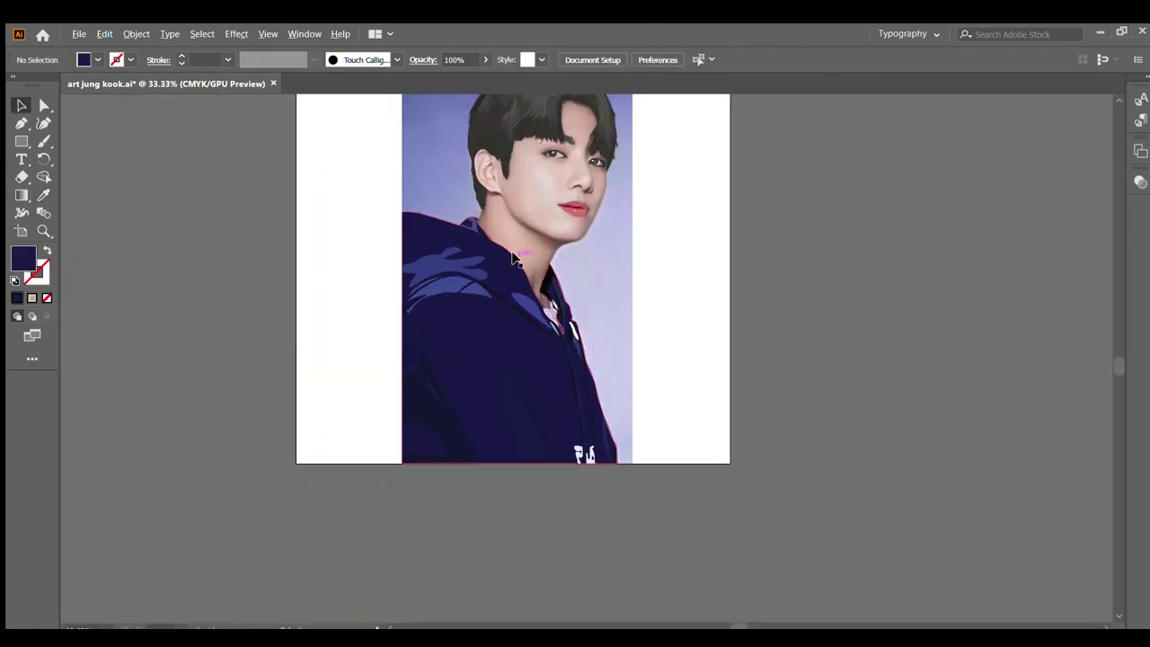
scroll(514, 257, down, 1)
mouse_move(364, 231)
mouse_down()
mouse_move(617, 492)
mouse_move(526, 331)
mouse_up()
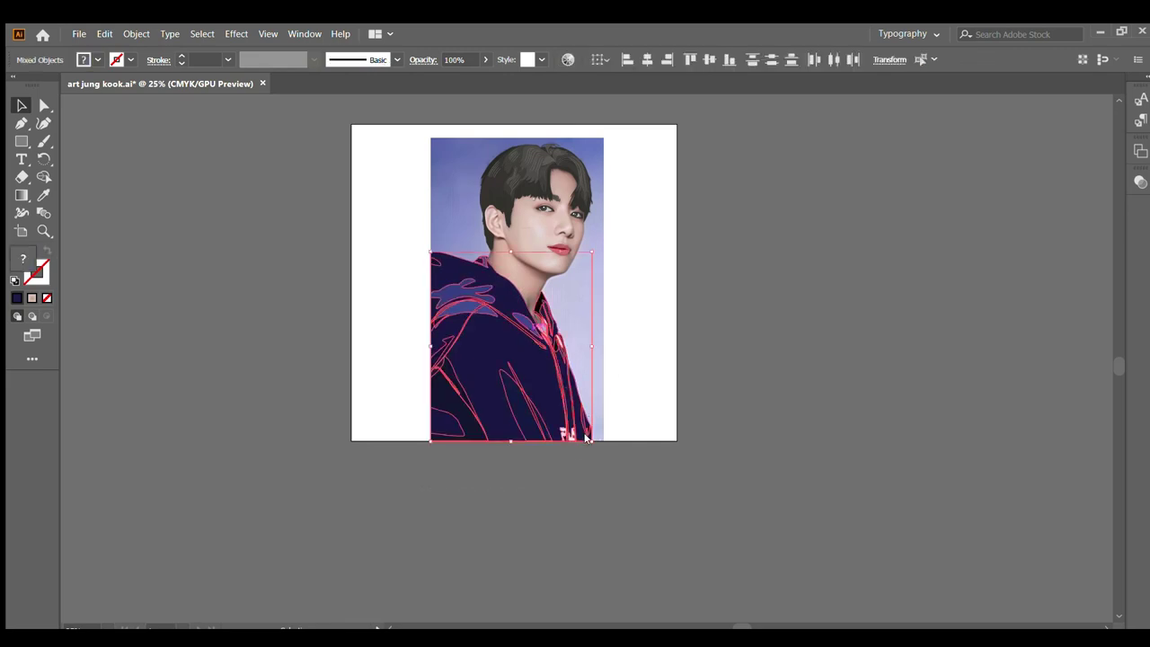
click(963, 340)
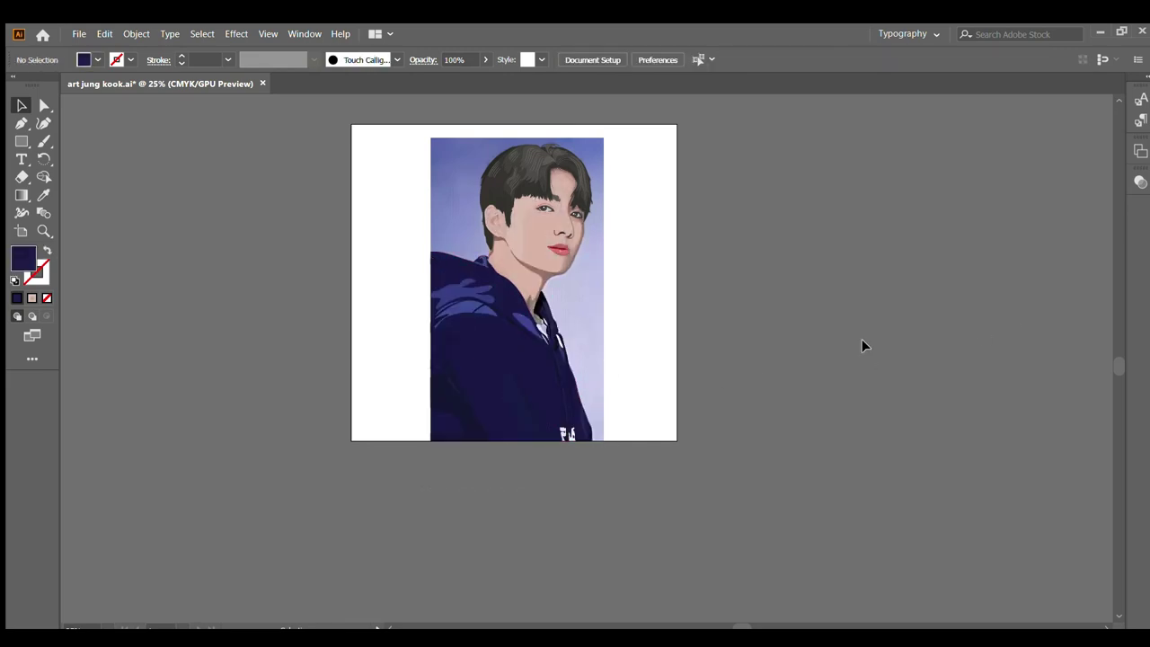
scroll(541, 284, down, 1)
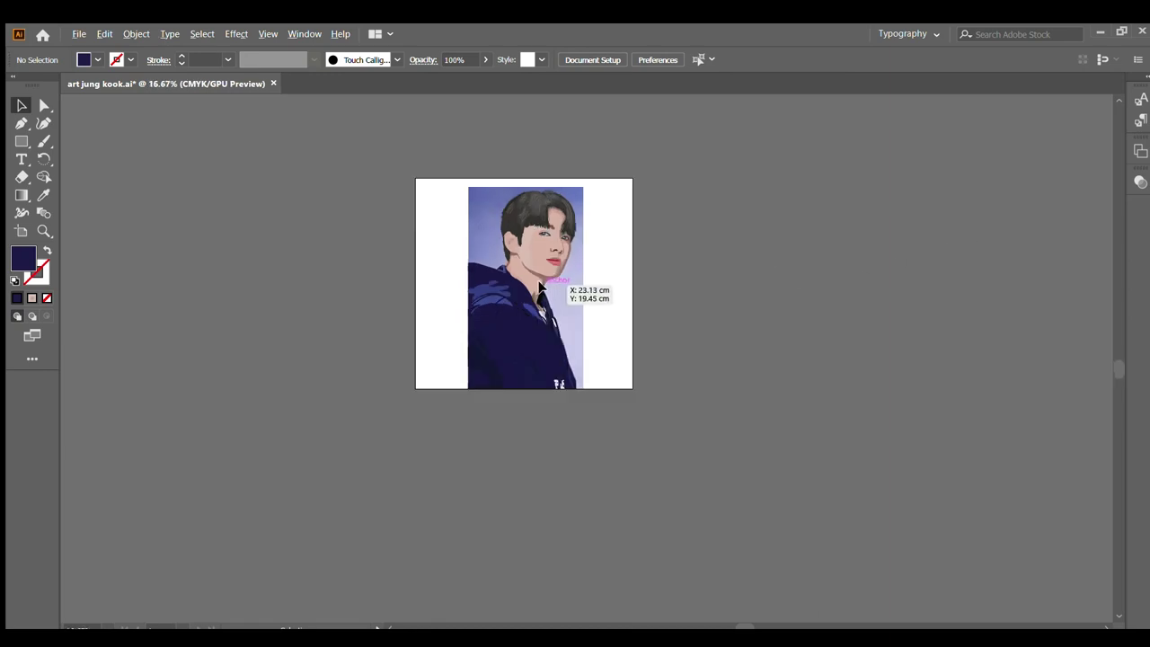
scroll(569, 276, up, 1)
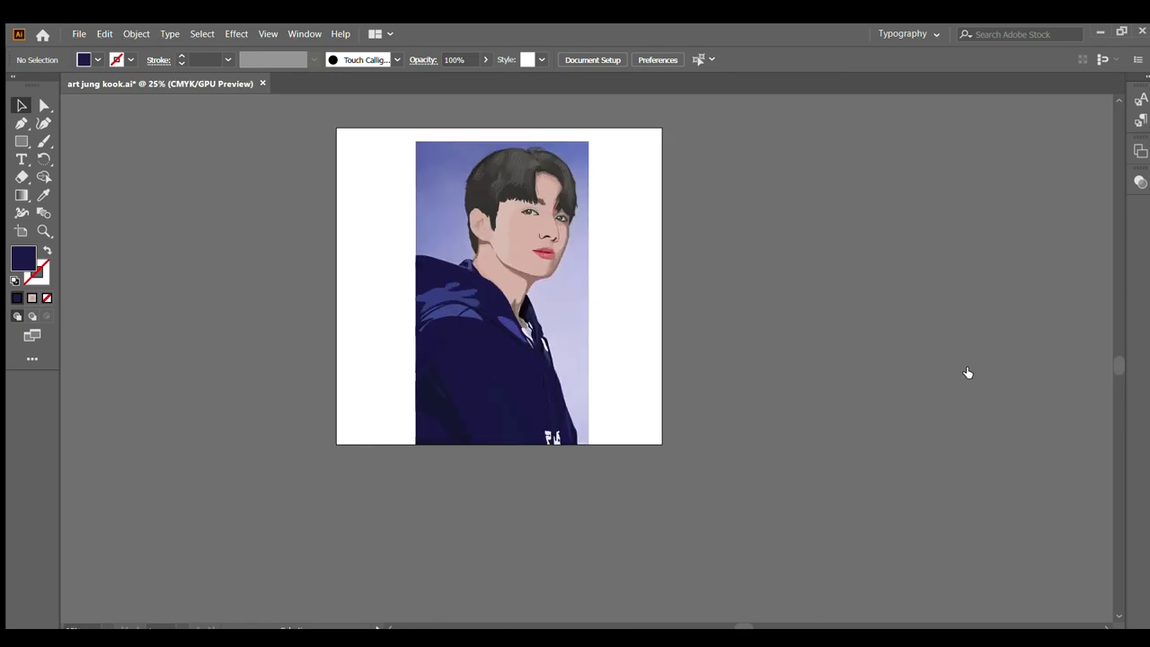
drag(568, 287, 809, 290)
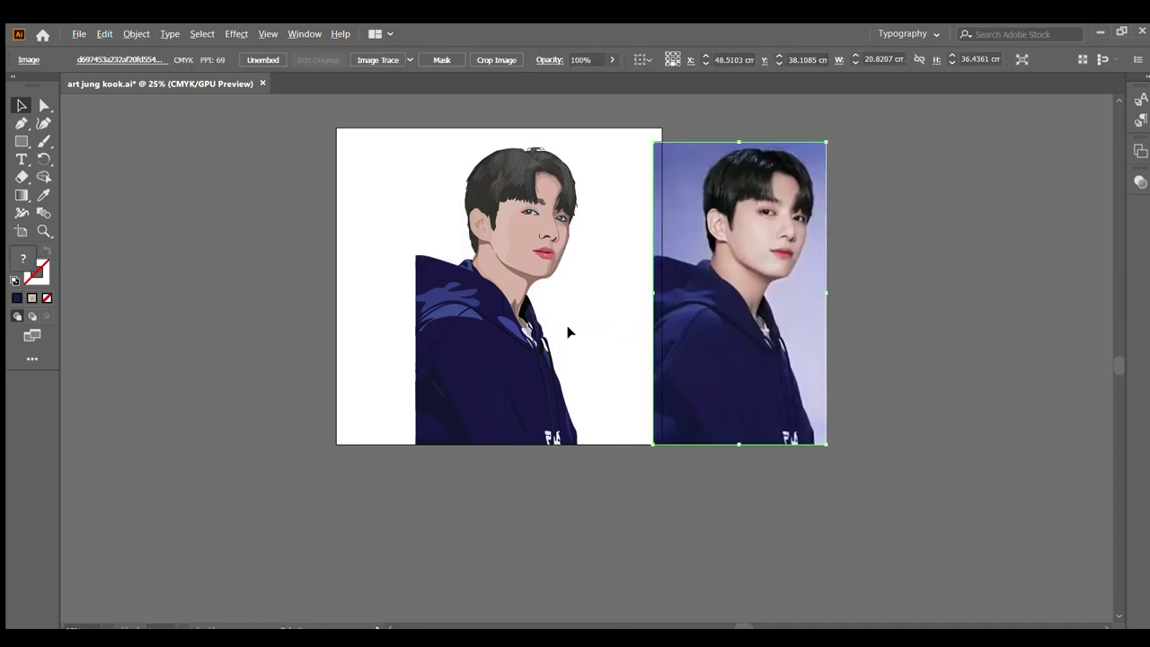
Step: Shift the reference photo further to the right of the artboard
scroll(570, 331, down, 1)
scroll(704, 306, up, 1)
drag(672, 297, 728, 297)
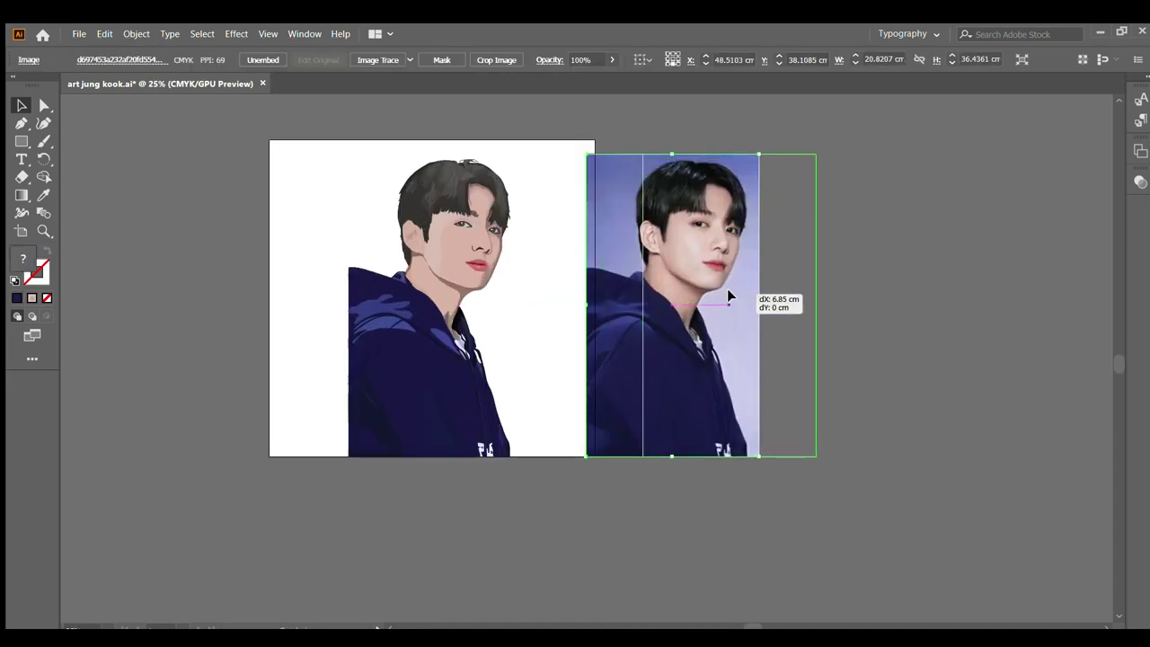
click(840, 319)
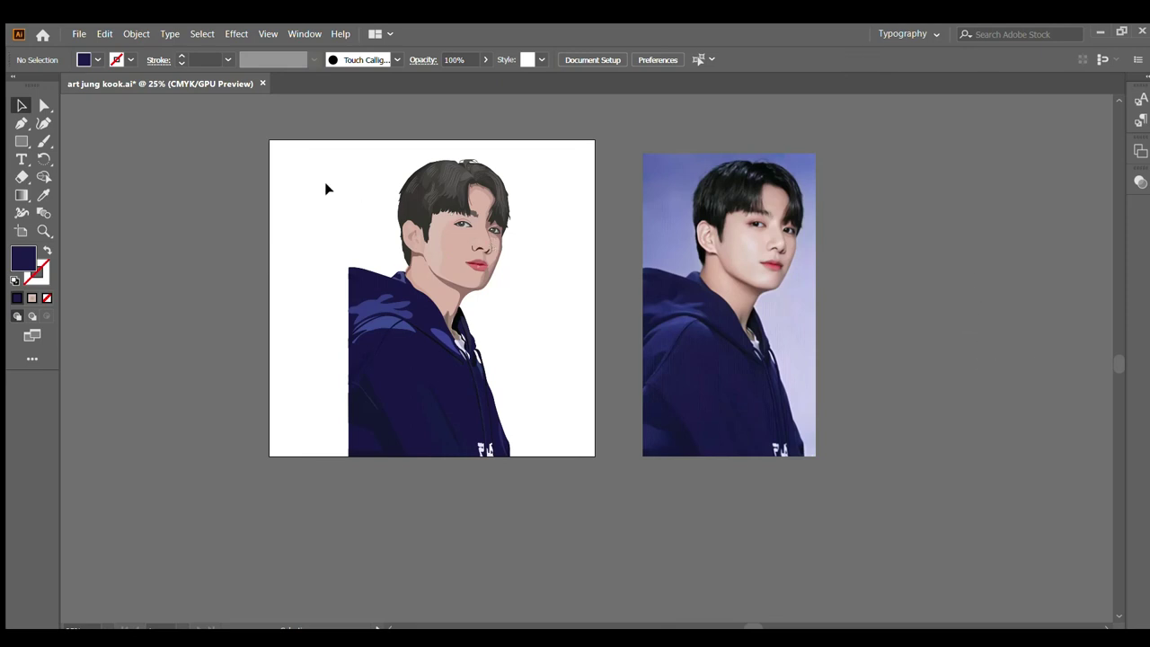
Step: Group the portrait pieces, place them at the artboard's left edge and scale to about 20.16 cm wide
drag(261, 137, 534, 409)
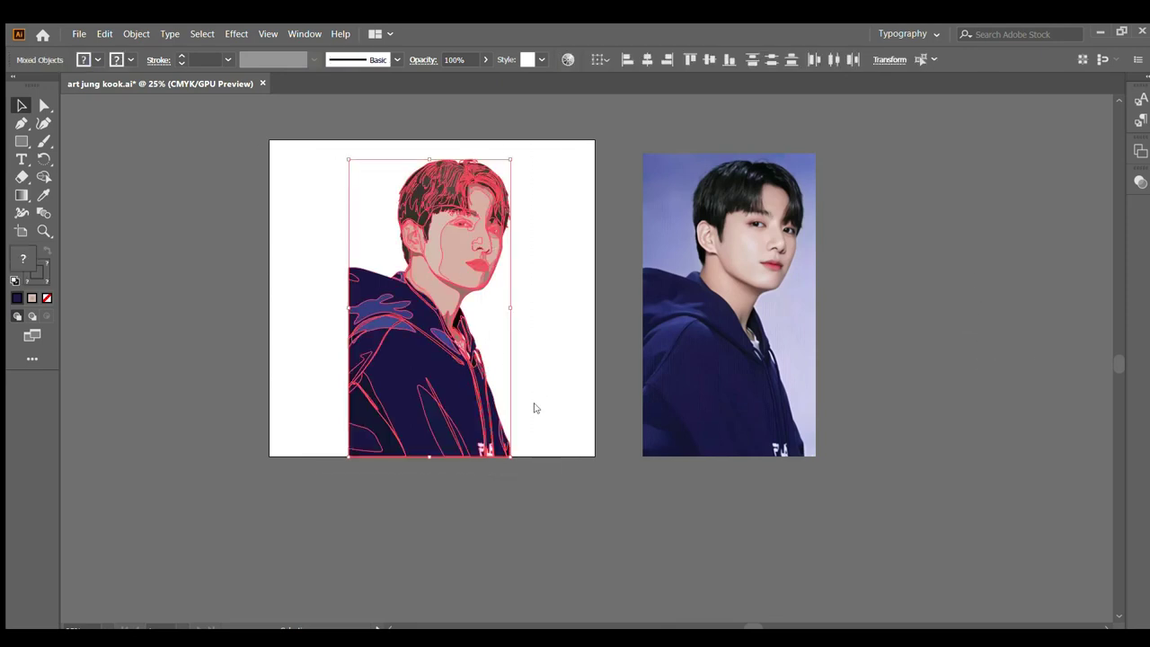
key(ctrl+g)
drag(427, 283, 348, 284)
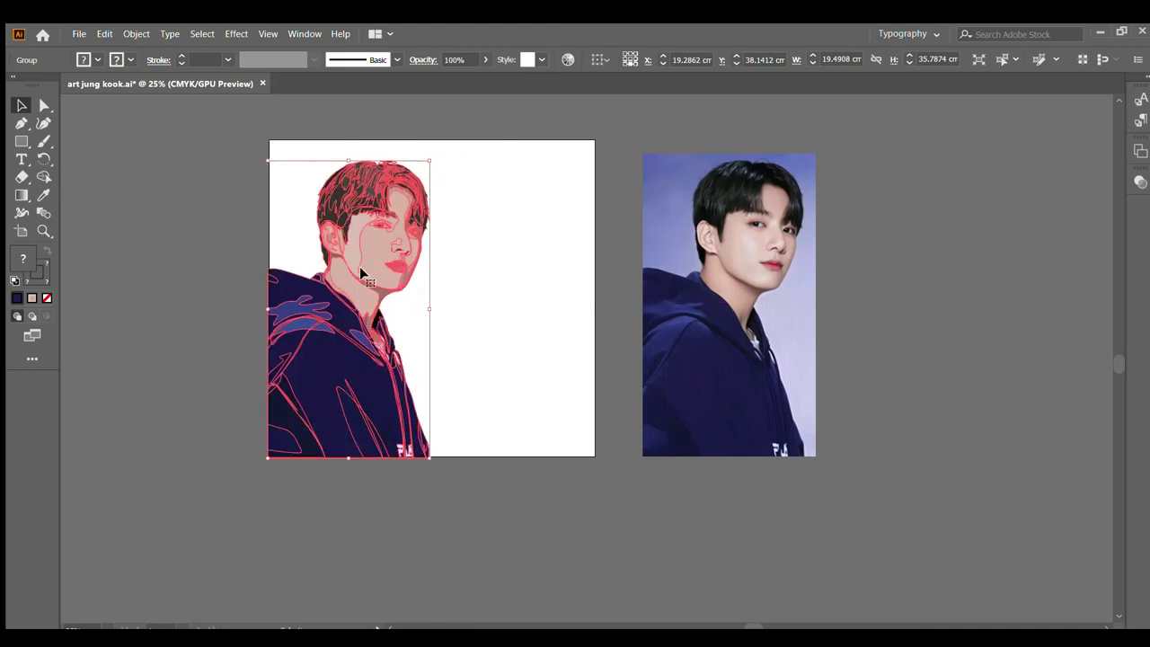
drag(432, 163, 440, 153)
click(442, 157)
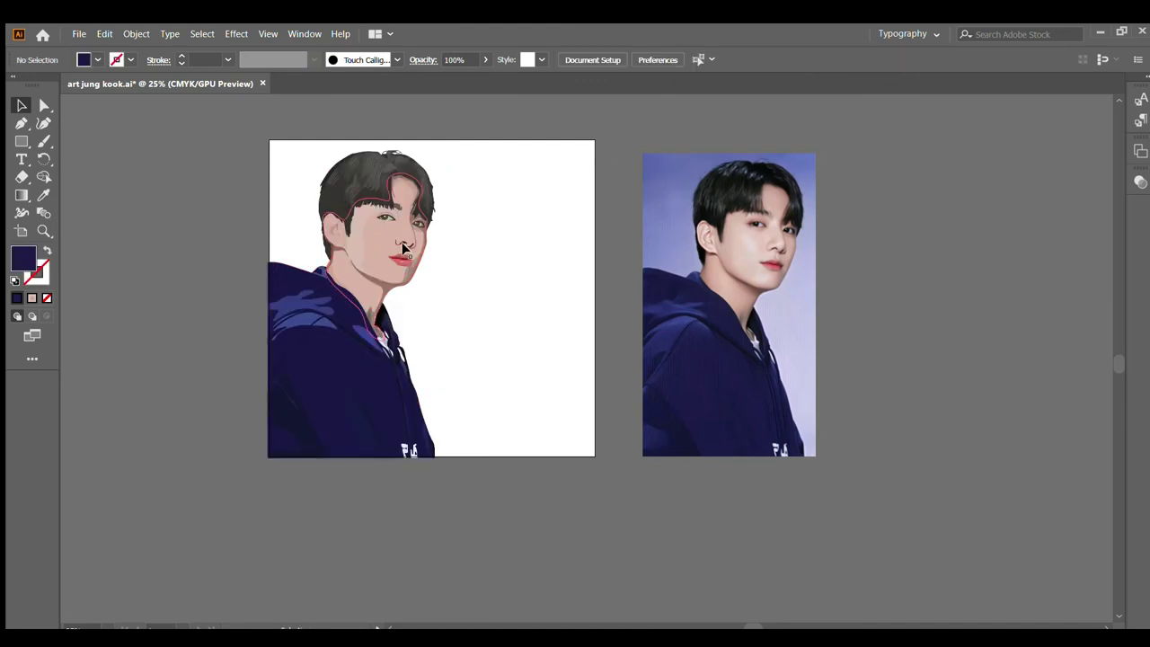
drag(312, 302, 315, 303)
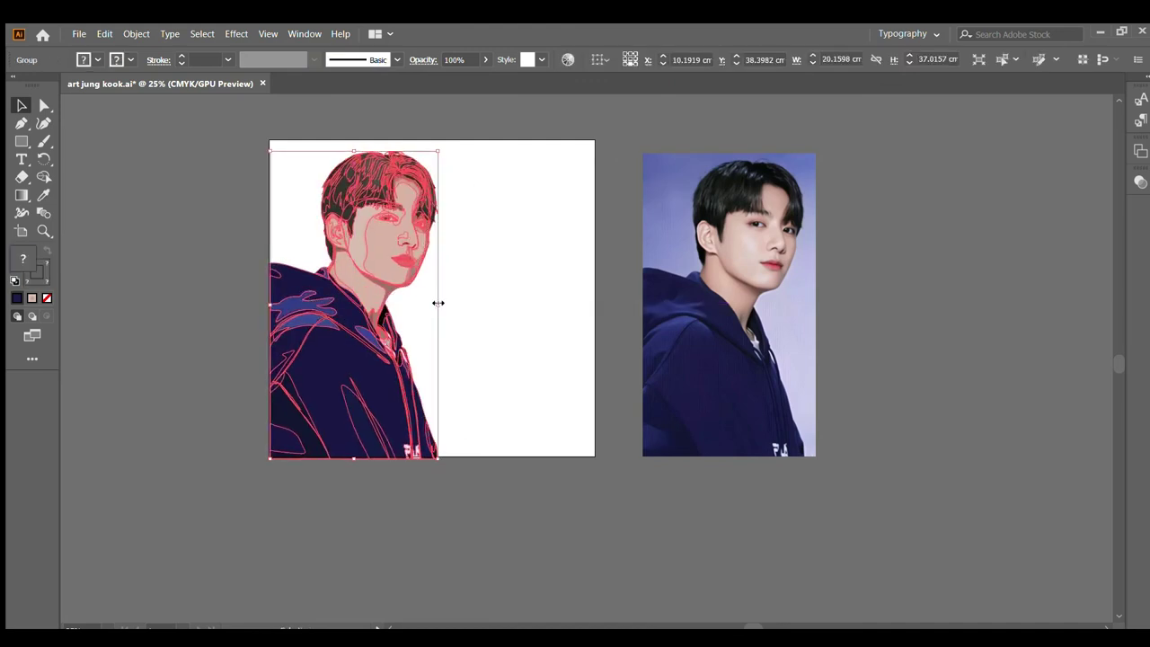
drag(389, 435, 410, 429)
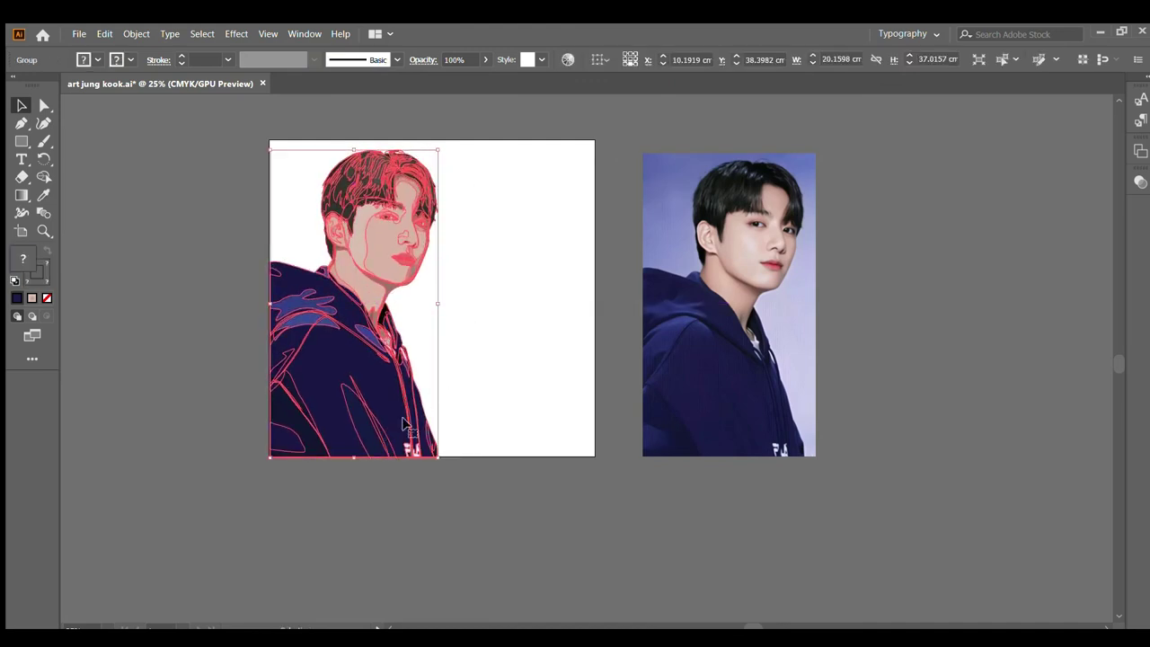
key(ctrl+shift+a)
click(21, 142)
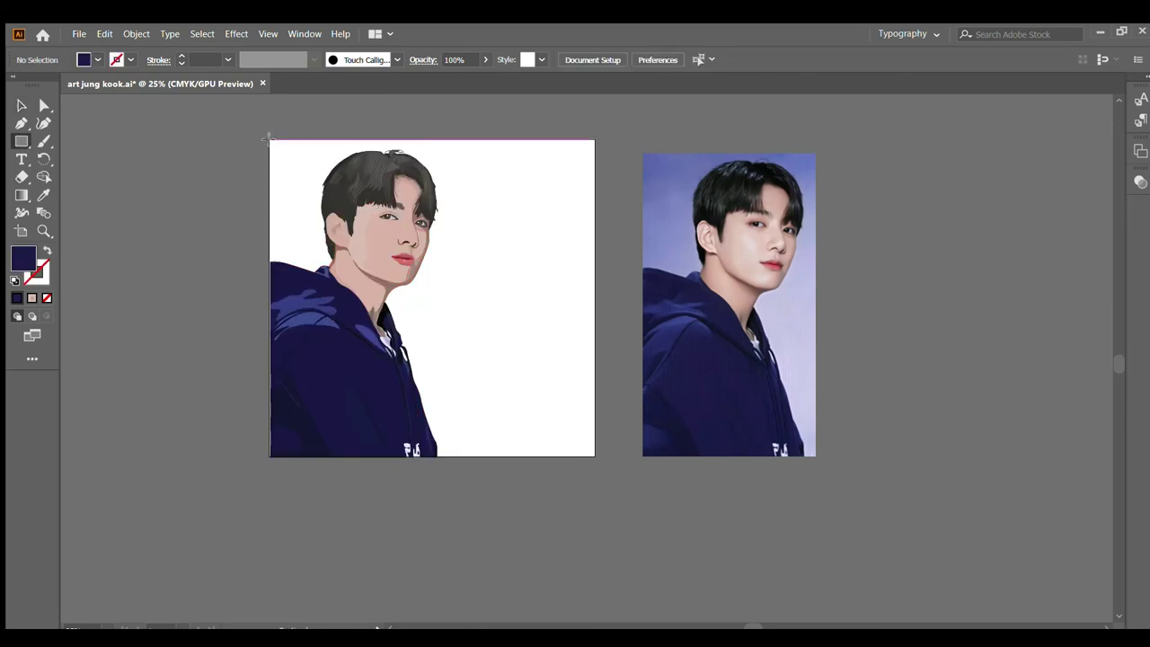
Step: Draw an artboard-sized rectangle with a periwinkle-to-white gradient and paste it behind the portrait
mouse_move(269, 140)
mouse_down()
mouse_move(471, 260)
mouse_move(595, 455)
mouse_up()
click(14, 192)
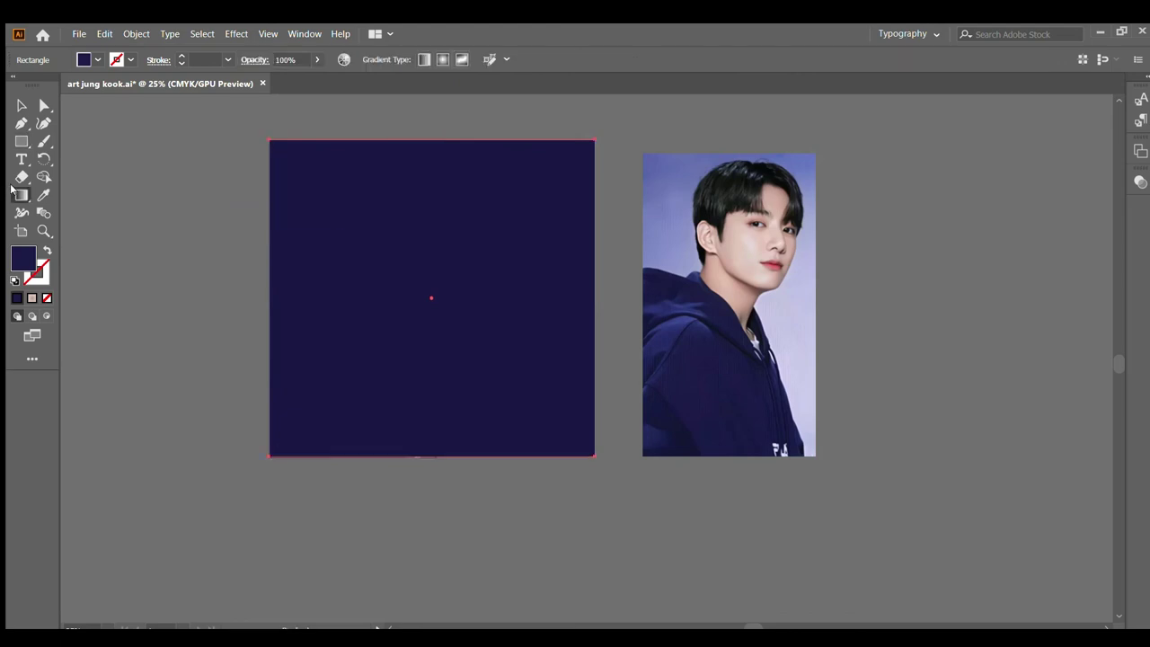
click(44, 195)
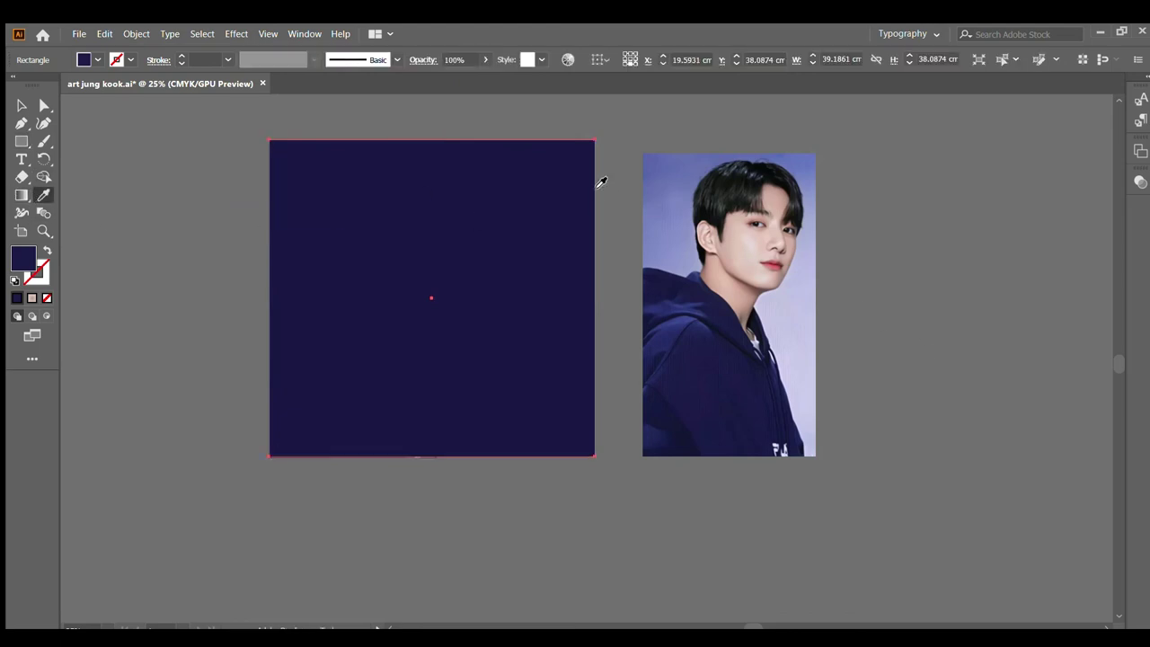
click(658, 170)
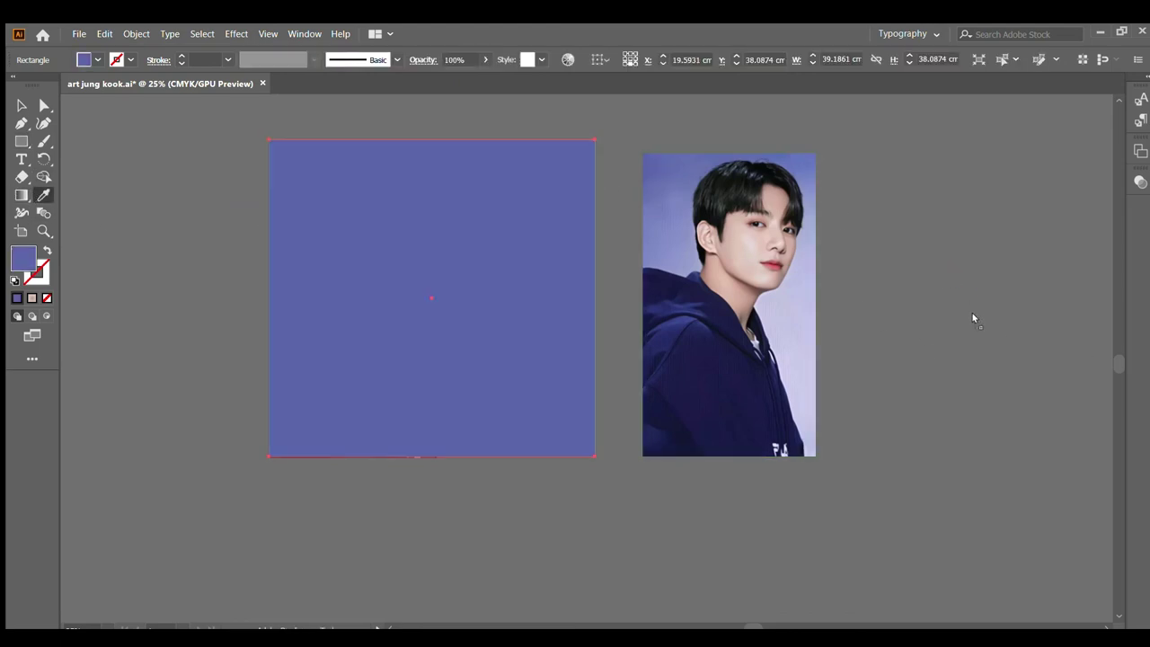
key(period)
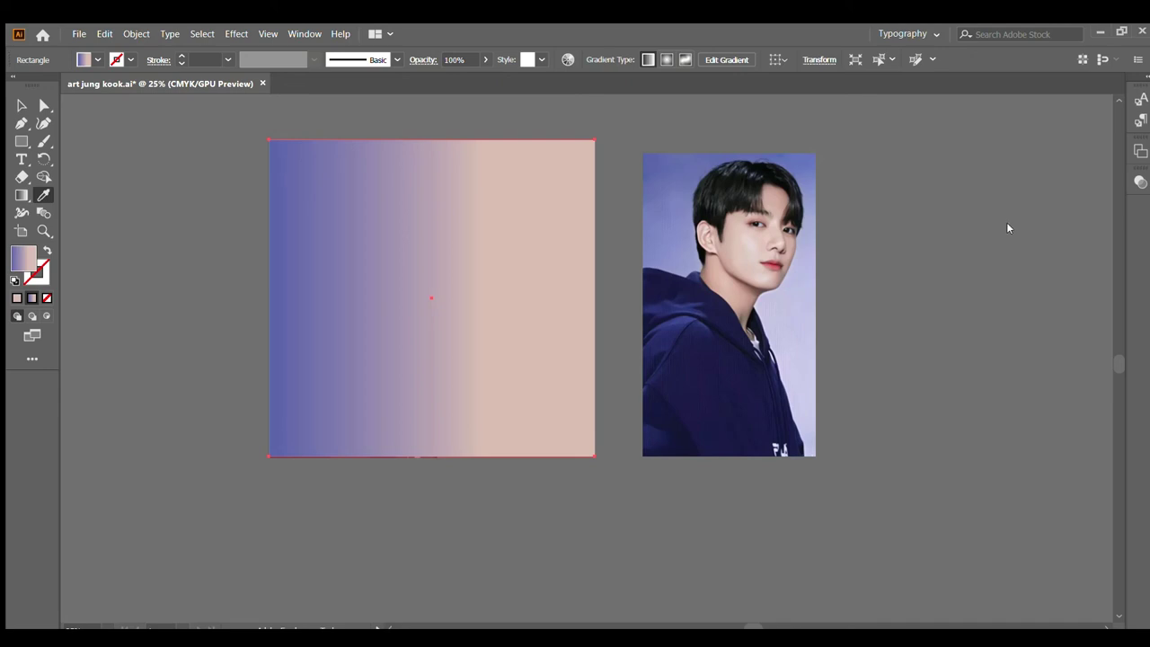
shift+click(894, 313)
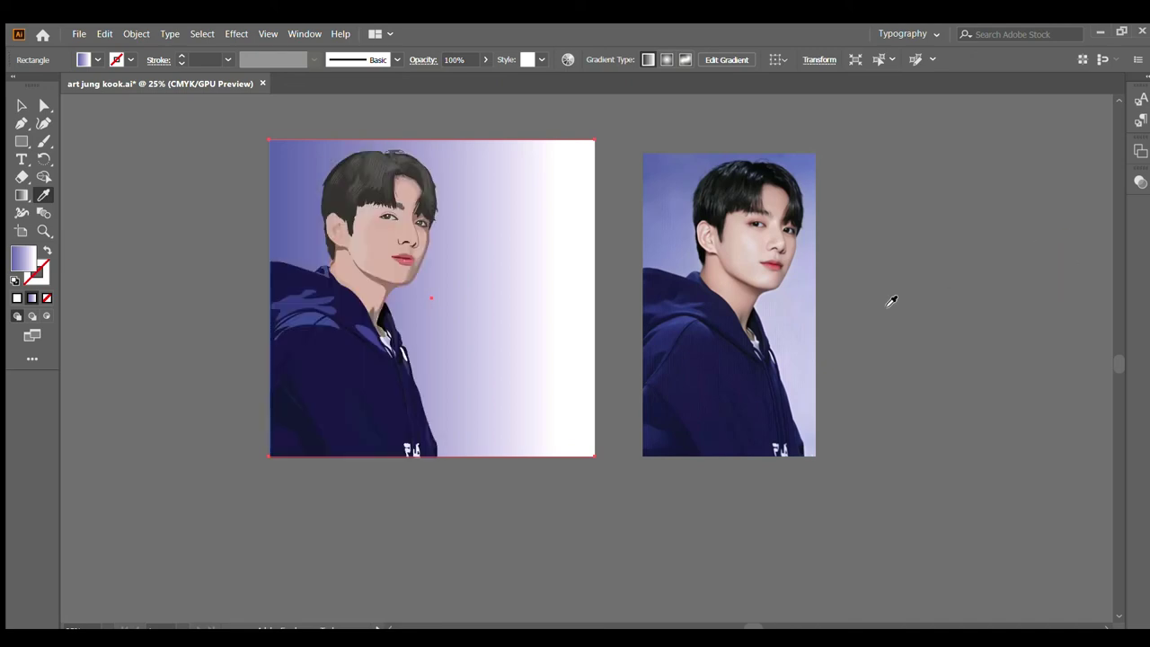
key(v)
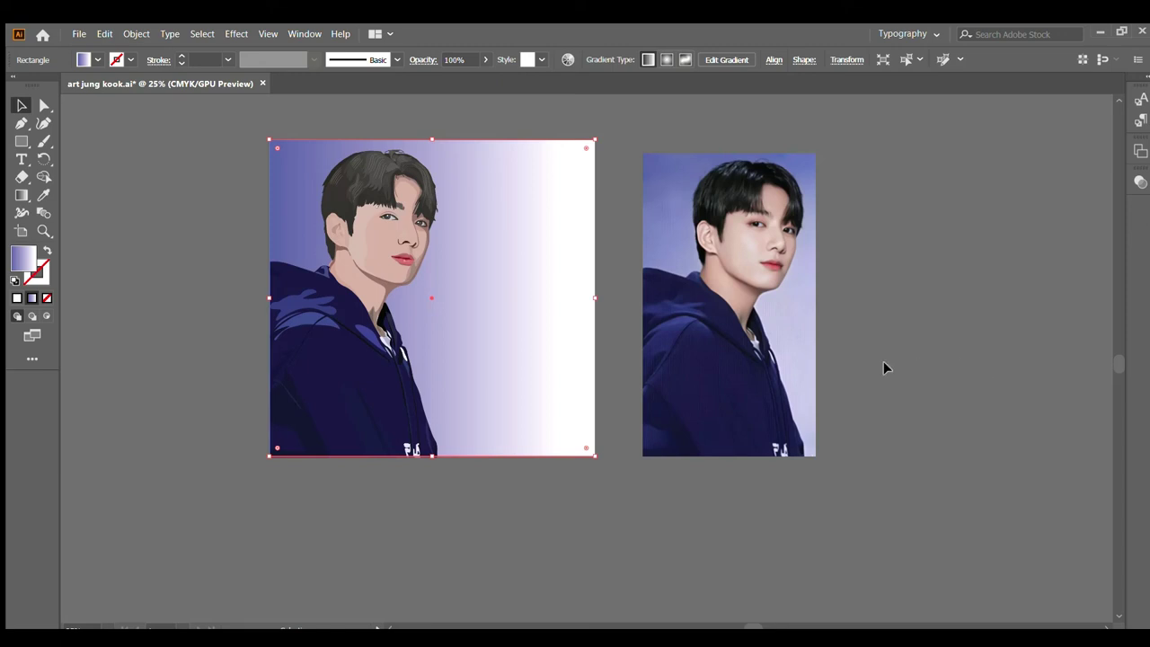
Step: Drag the gradient stops so solid periwinkle fills the left half, fading to white at the right edge
click(21, 194)
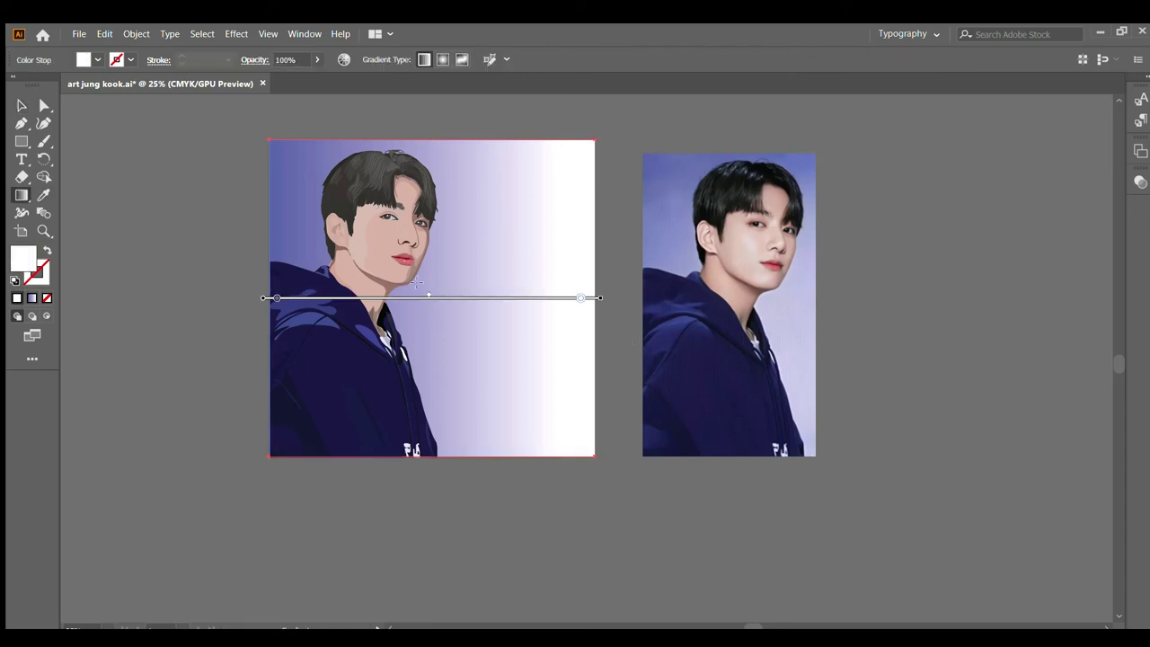
drag(274, 298, 406, 298)
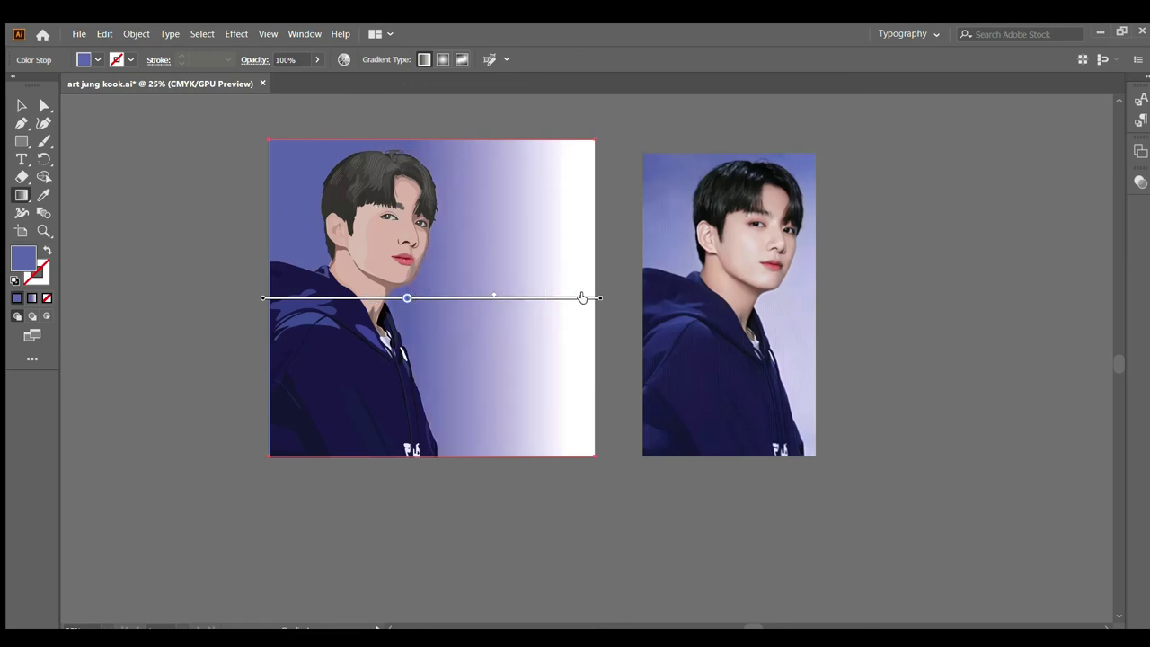
drag(583, 298, 600, 297)
drag(409, 298, 429, 298)
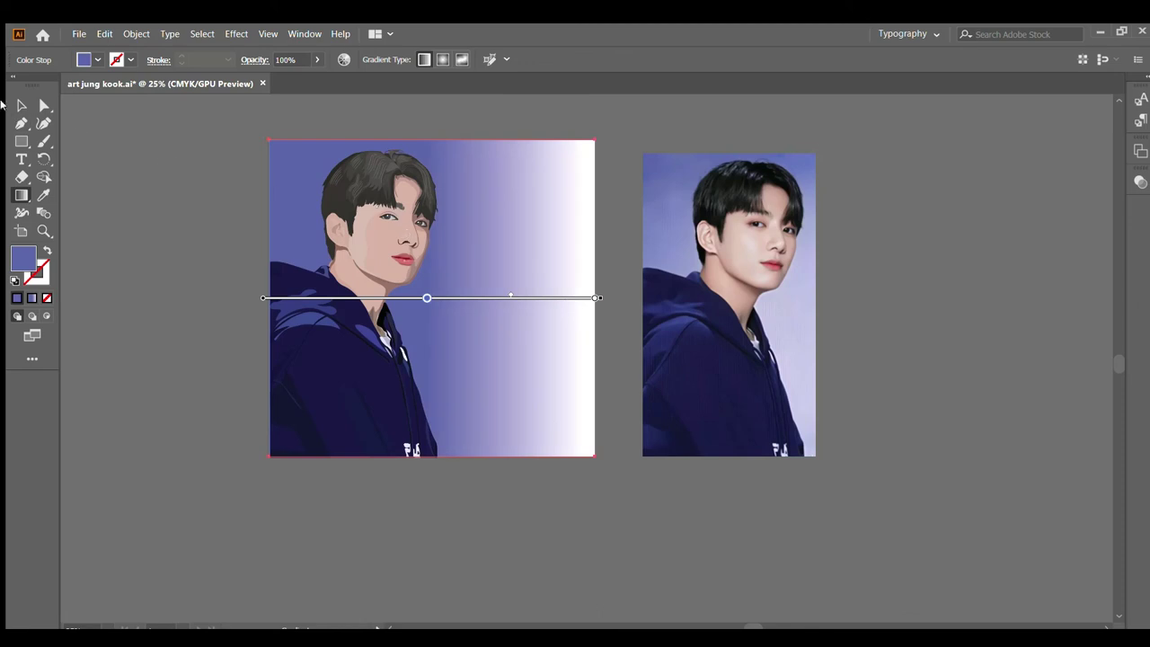
click(23, 105)
click(198, 179)
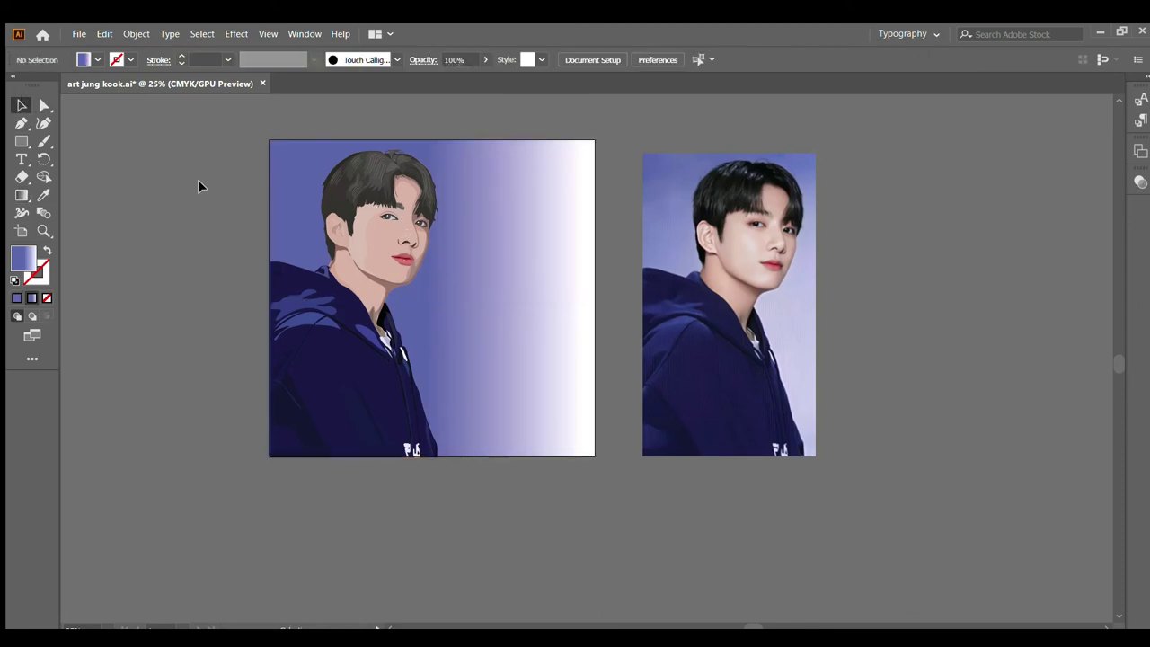
scroll(434, 323, up, 2)
Step: Scale up the reference photo by dragging its corner handle
click(669, 331)
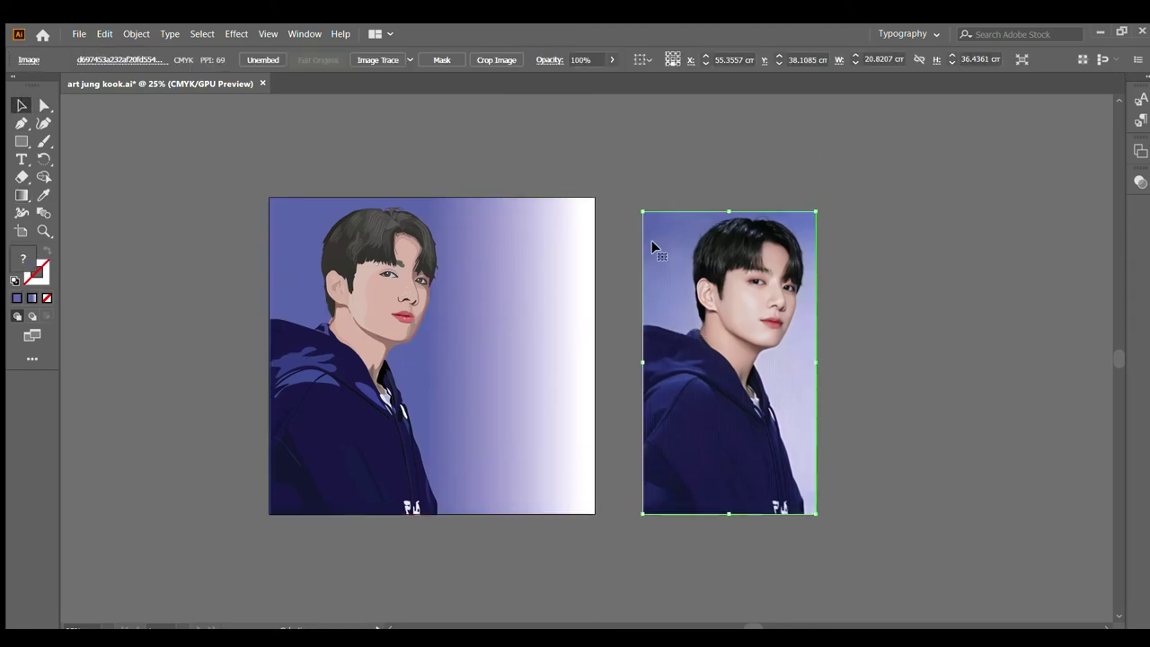
drag(643, 212, 631, 197)
click(599, 140)
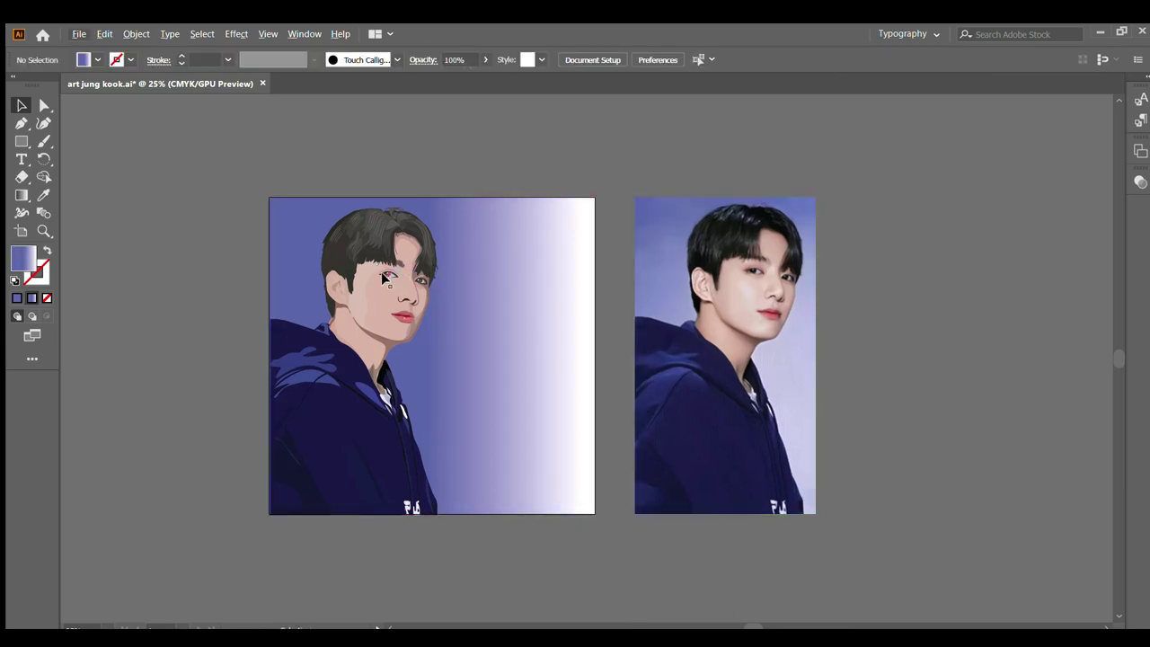
scroll(372, 329, up, 1)
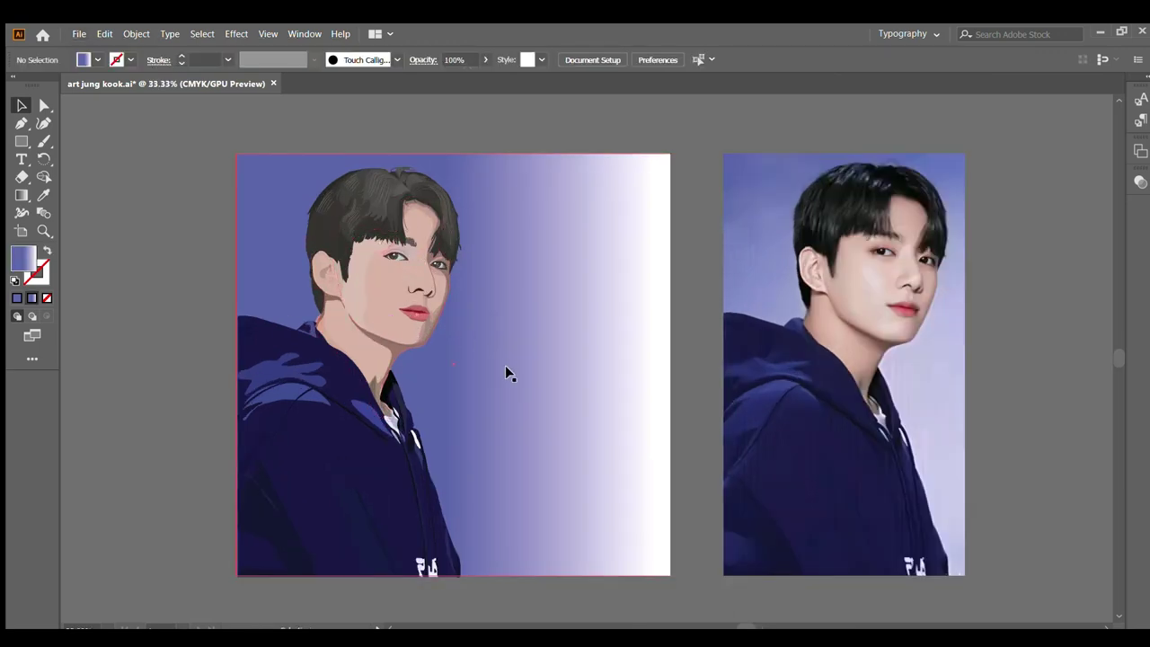
scroll(493, 355, up, 1)
scroll(440, 351, down, 1)
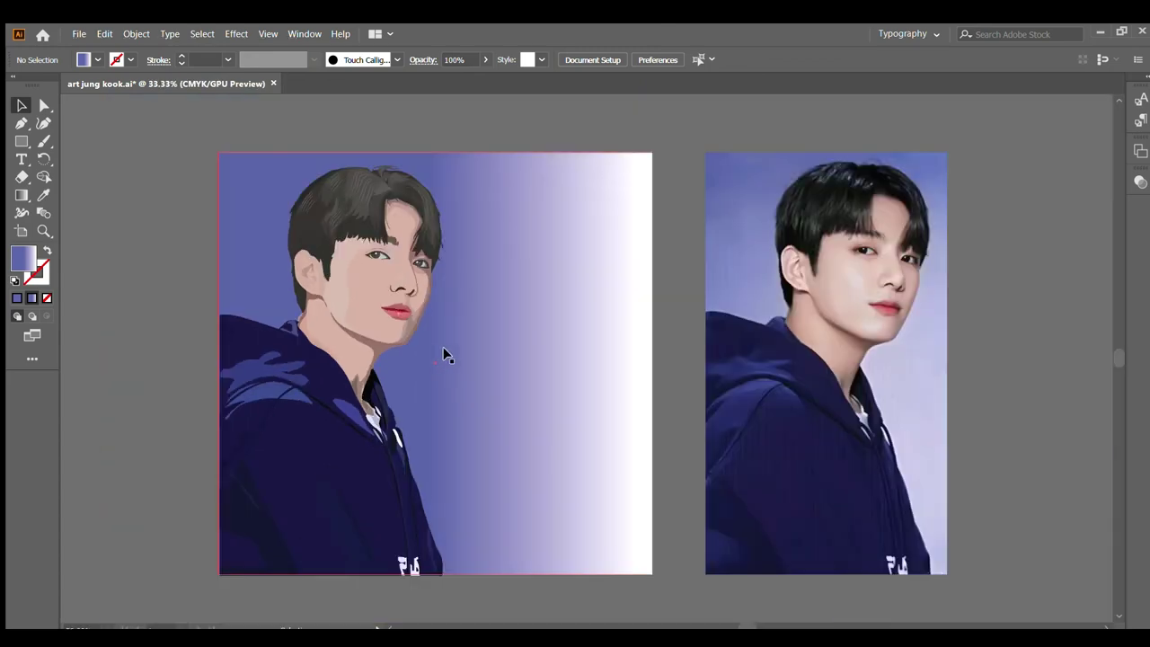
scroll(456, 352, down, 1)
Step: Check the background rectangle and vector portrait group selections, leaving nothing selected
click(555, 490)
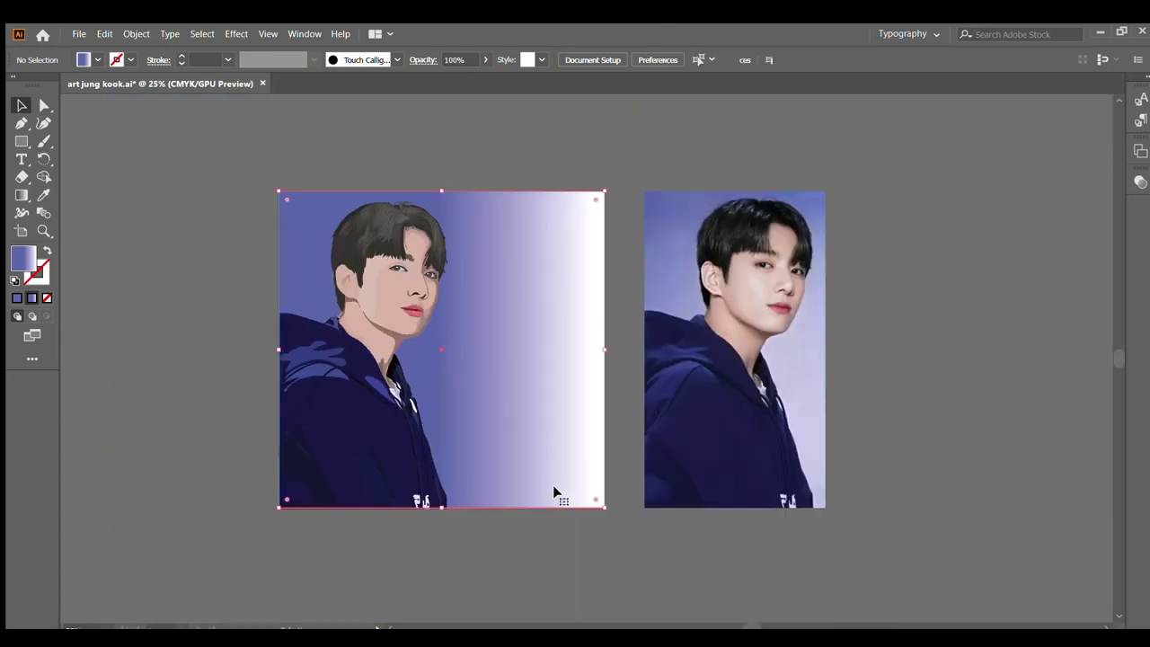
click(347, 495)
drag(226, 174, 626, 500)
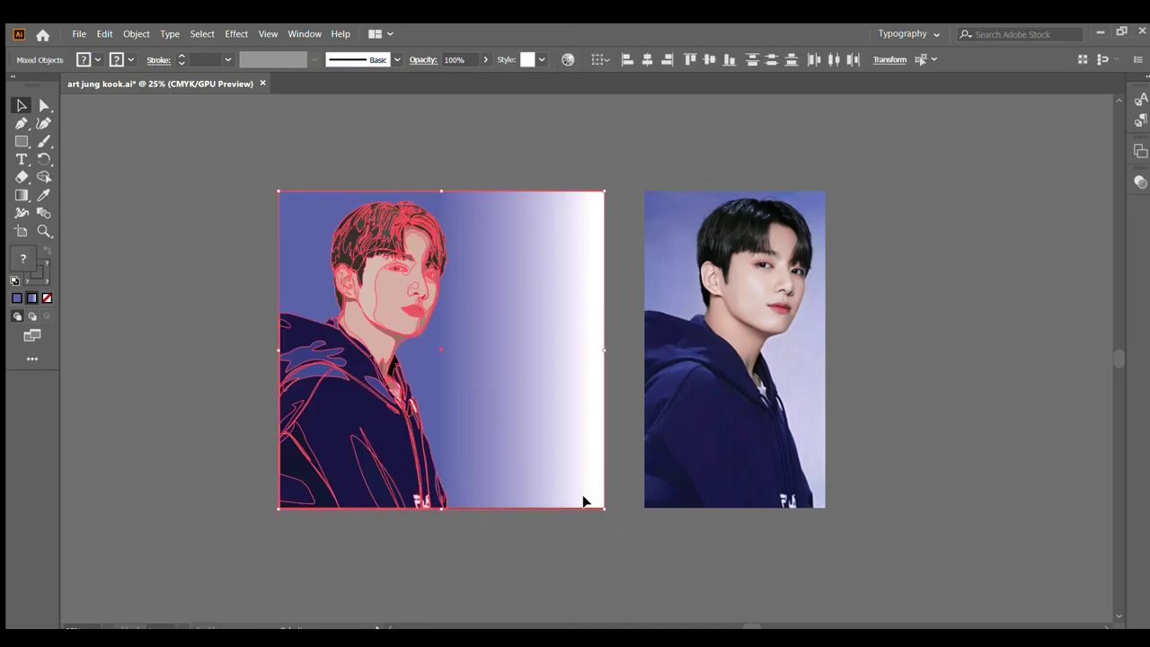
click(497, 186)
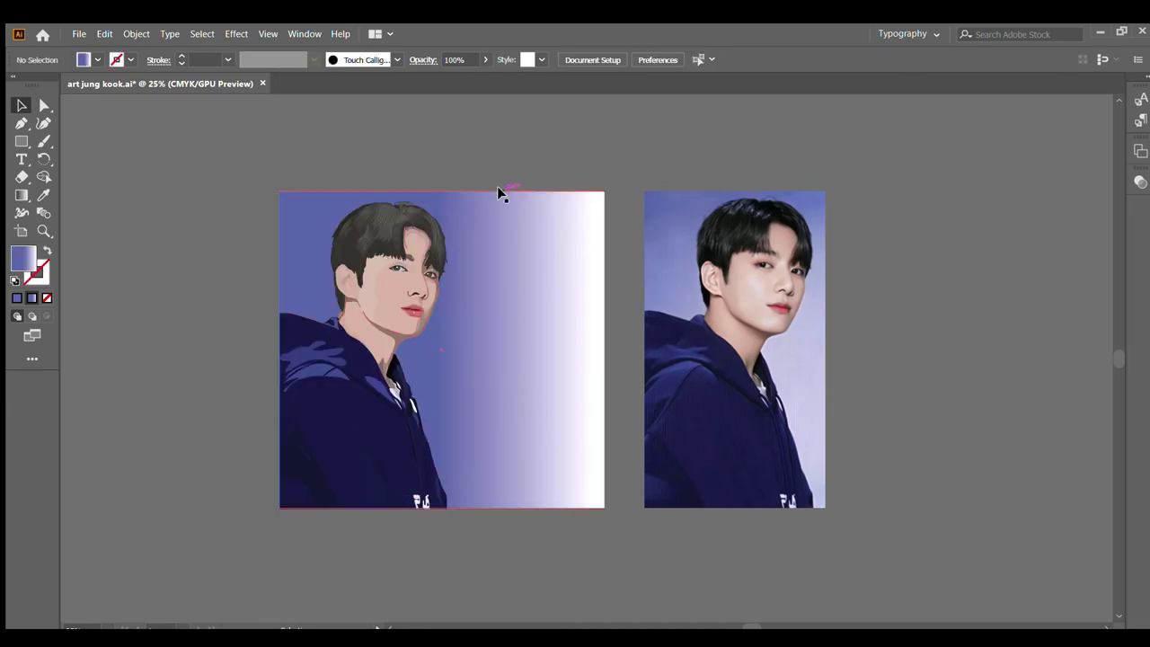
click(432, 243)
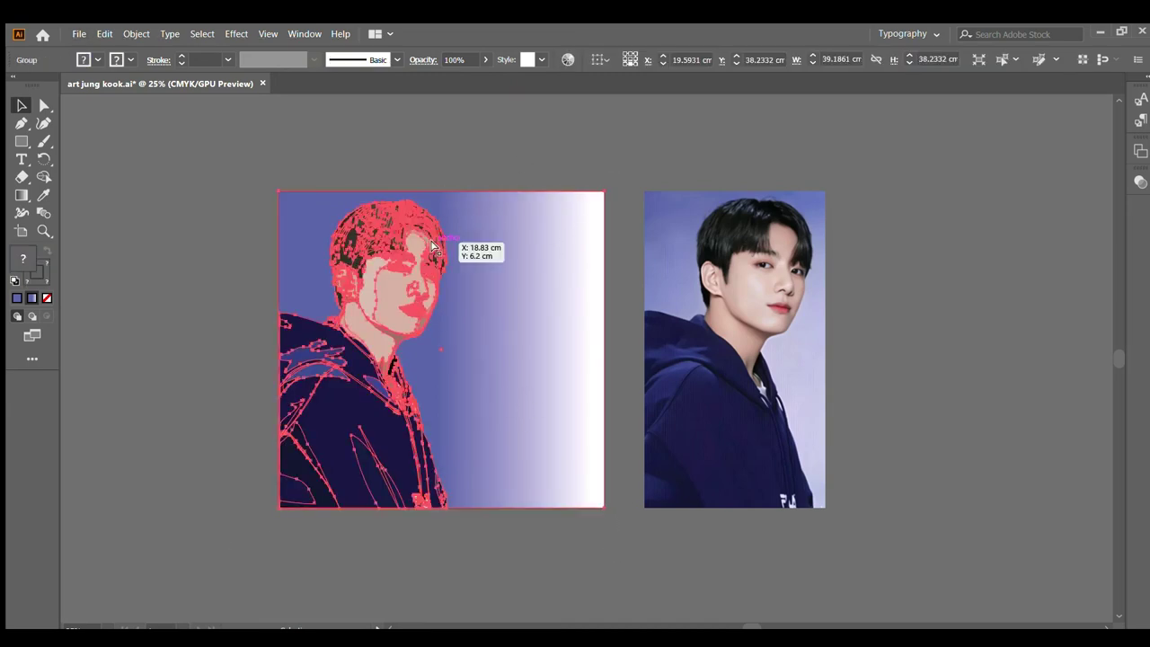
key(ctrl+shift+a)
scroll(395, 256, up, 1)
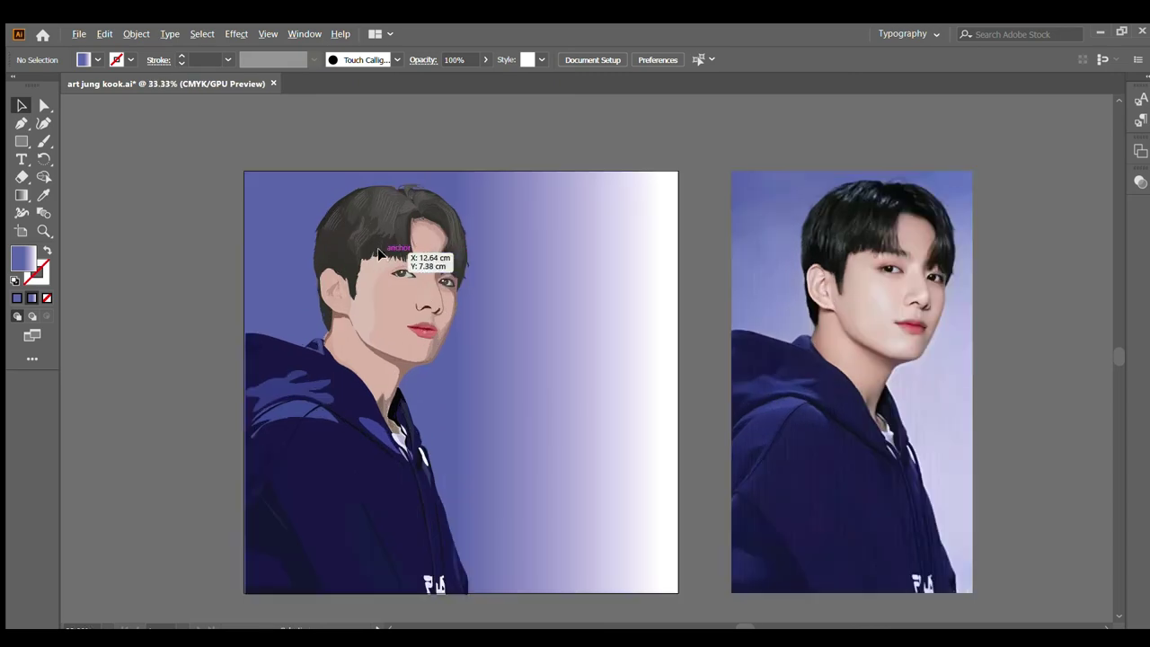
Step: Move the reference photo left until it sits flush against the artboard's right edge
mouse_move(842, 268)
mouse_down()
mouse_move(614, 269)
mouse_move(629, 244)
mouse_move(830, 246)
mouse_up()
click(557, 122)
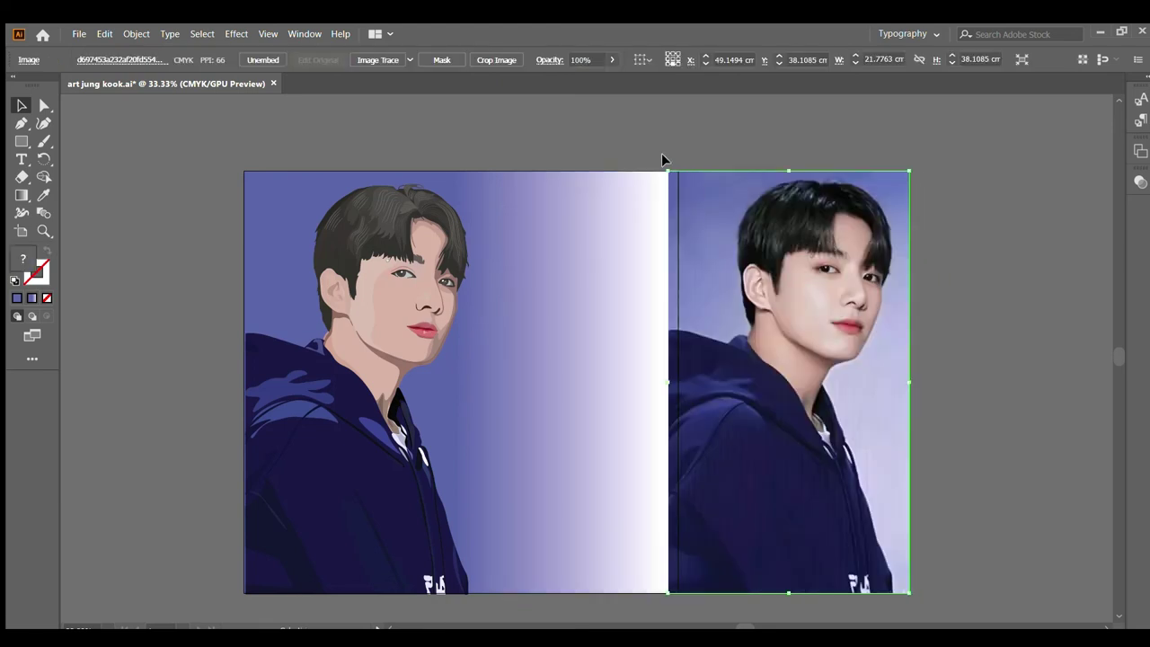
click(662, 153)
scroll(591, 266, down, 1)
alt+scroll(481, 279, down, 1)
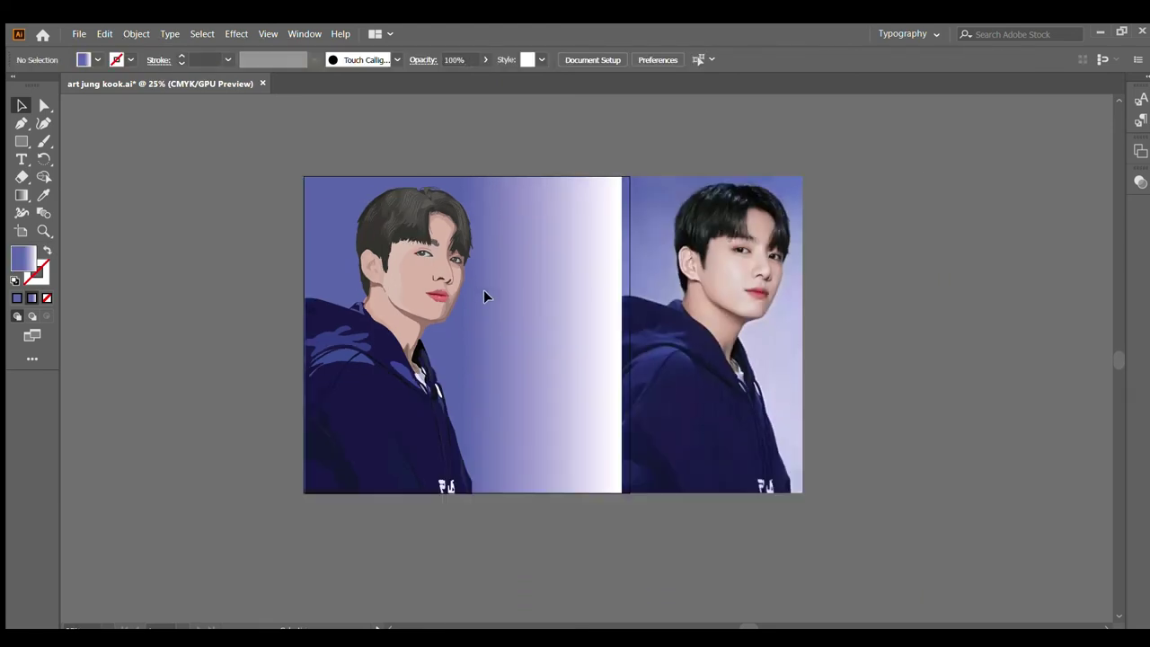
alt+scroll(458, 338, down, 1)
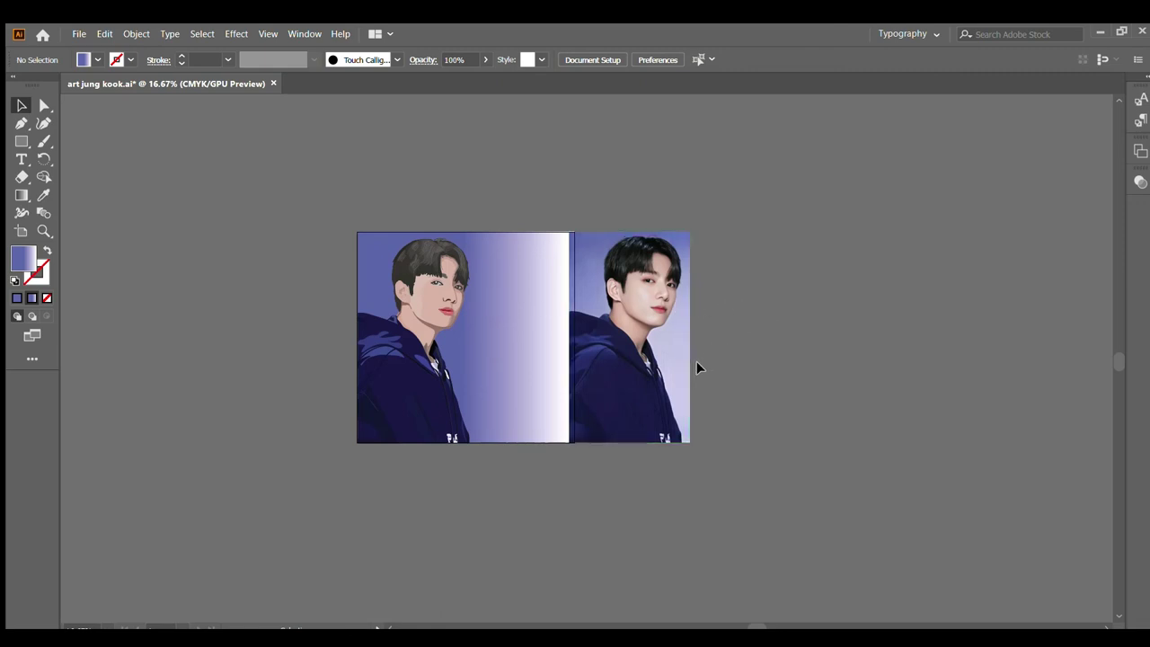
alt+scroll(567, 306, up, 1)
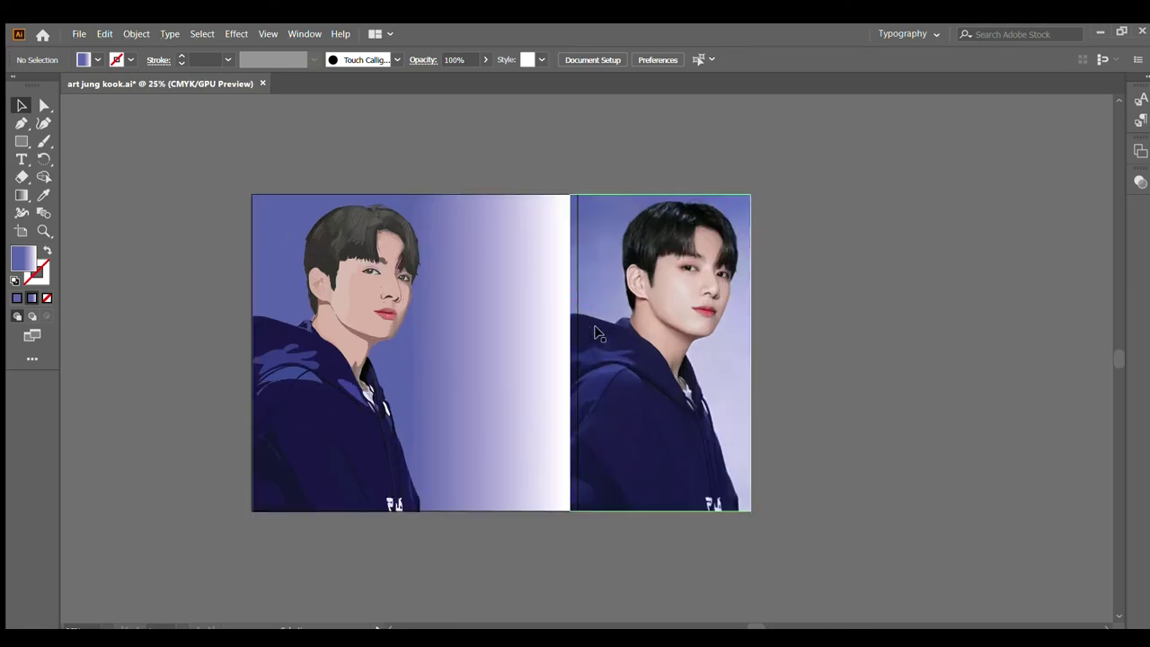